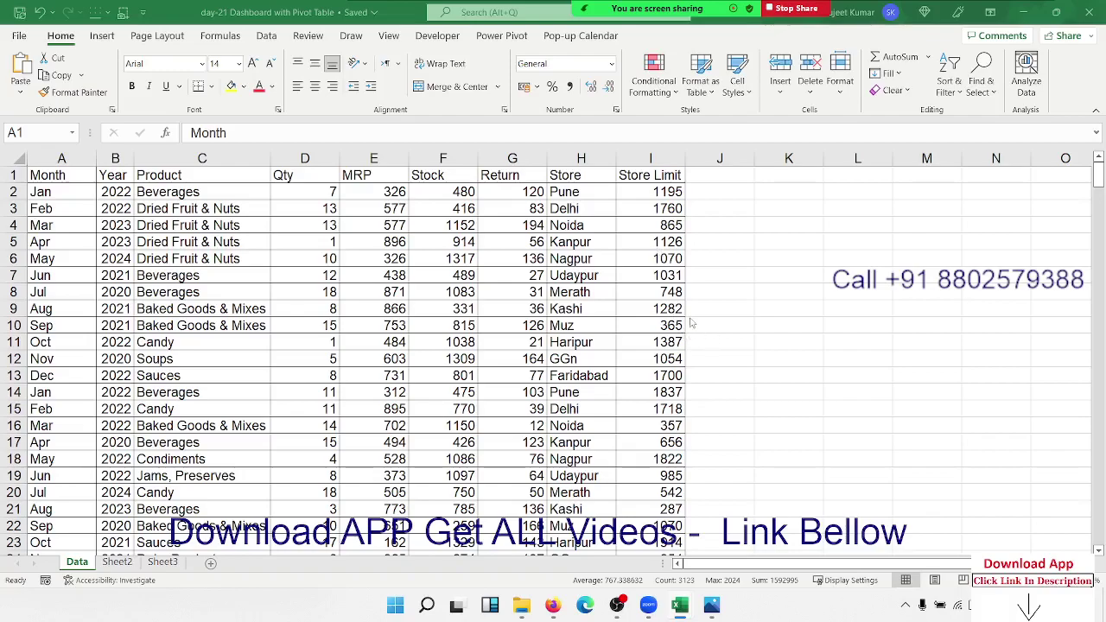
Select the whole data table, then check where the Month column's data ends
{"action": "key", "text": "ctrl+a"}
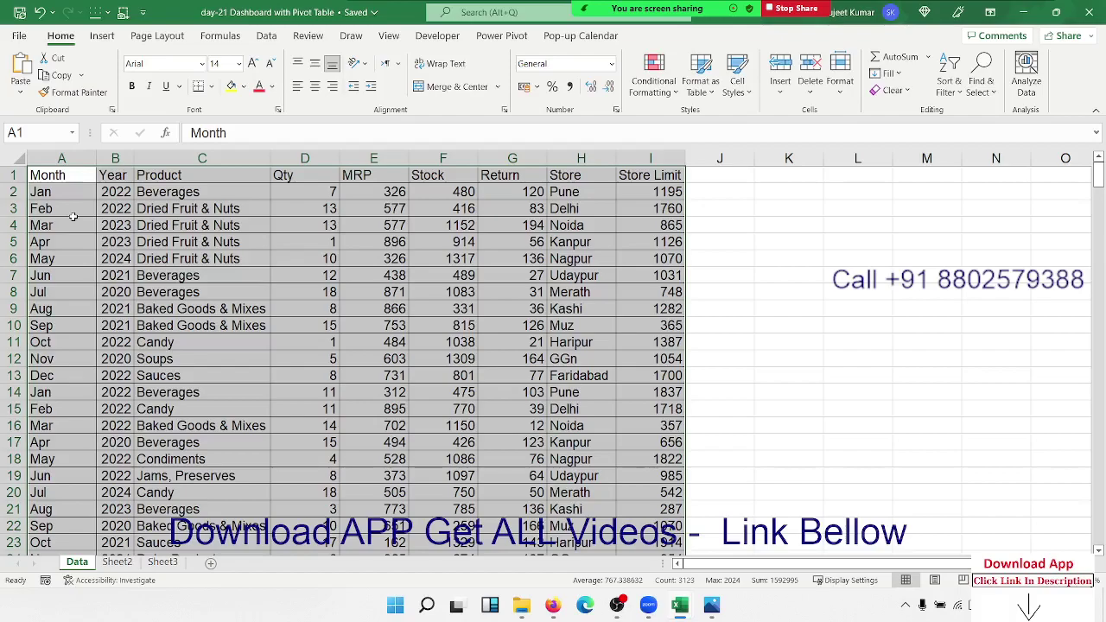
{"action": "left_click", "coordinate": [127, 227]}
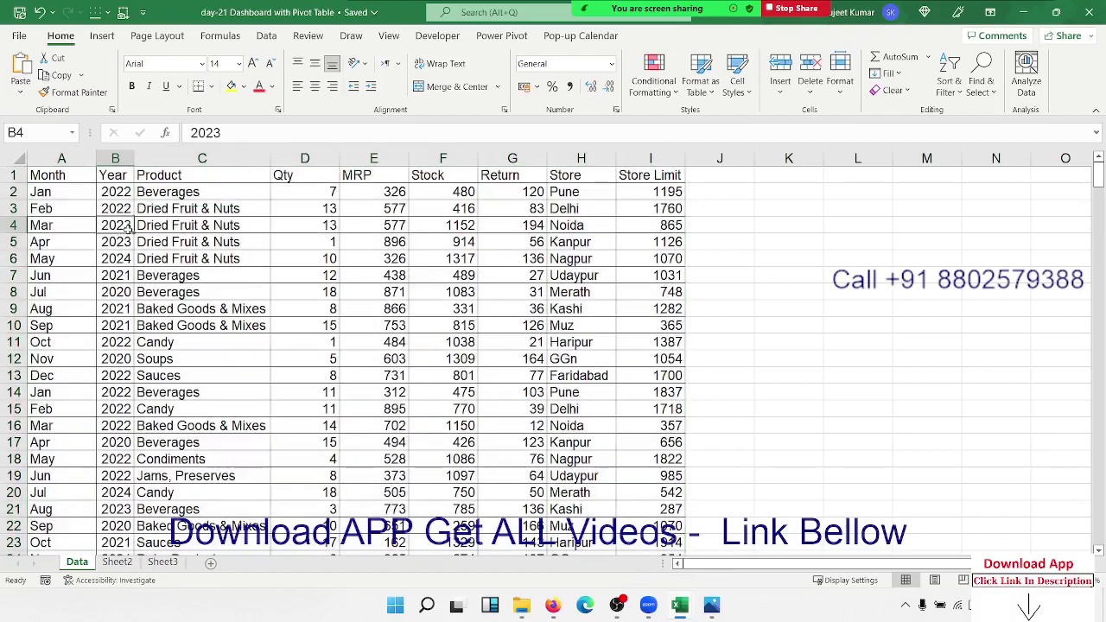
{"action": "key", "text": "ctrl+Up"}
{"action": "key", "text": "Left"}
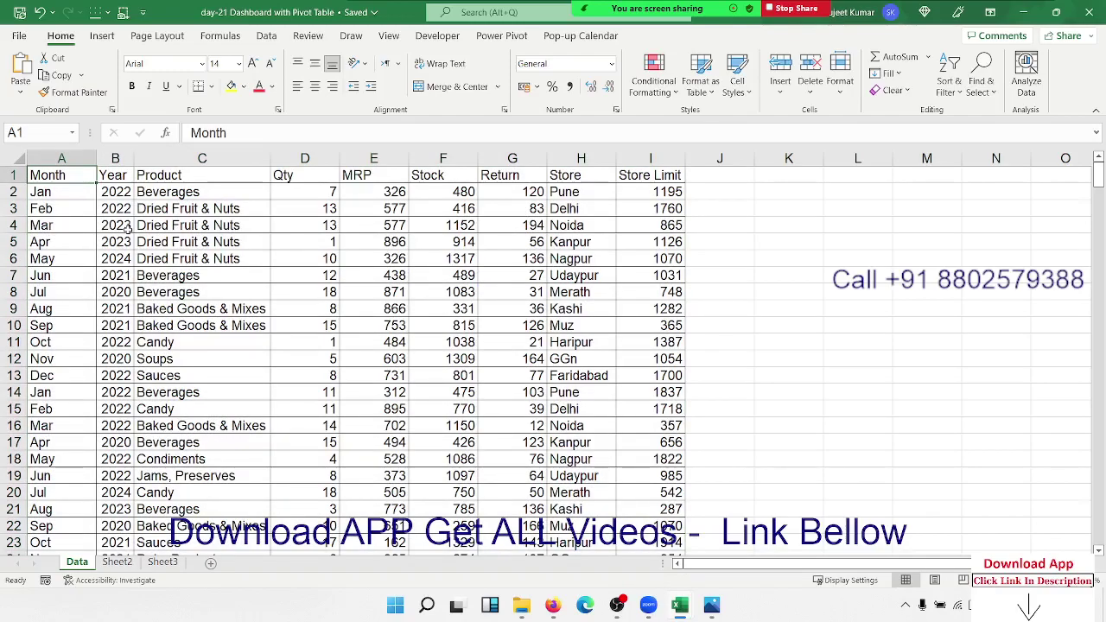
{"action": "key", "text": "Down"}
{"action": "key", "text": "ctrl+Down"}
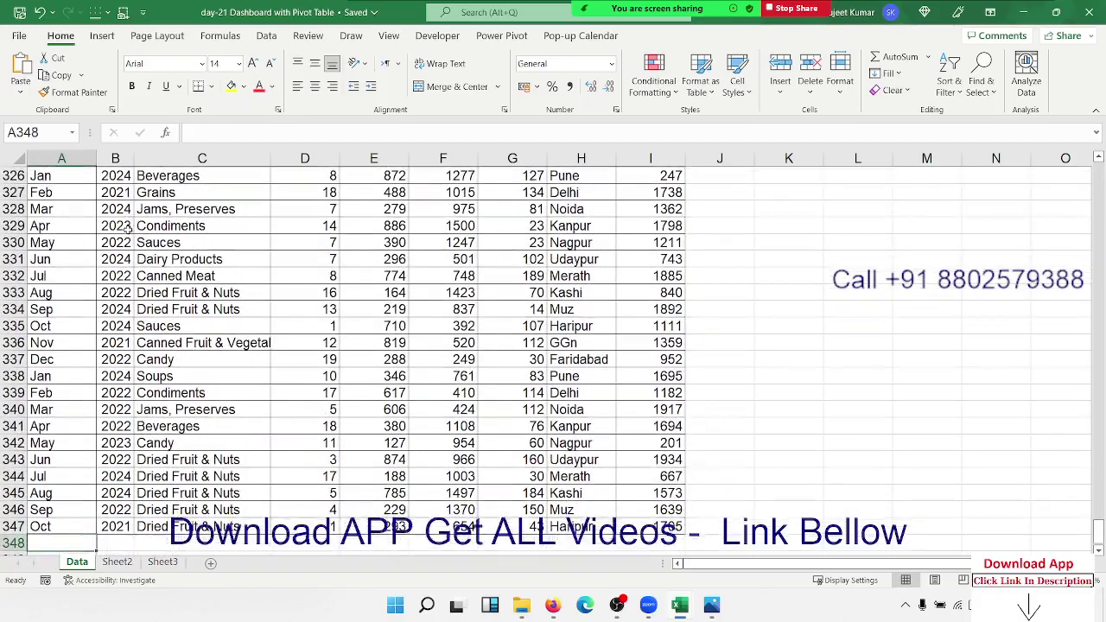
{"action": "key", "text": "Up"}
{"action": "key", "text": "ctrl+Up"}
{"action": "key", "text": "Down"}
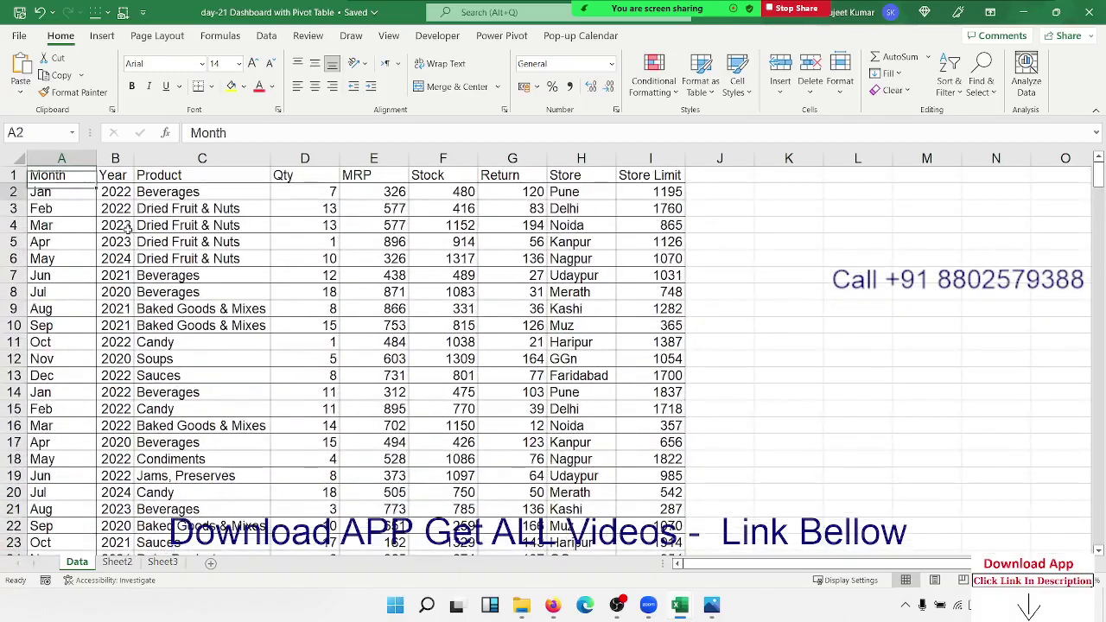
{"action": "key", "text": "ctrl+Down"}
{"action": "key", "text": "ctrl+Up"}
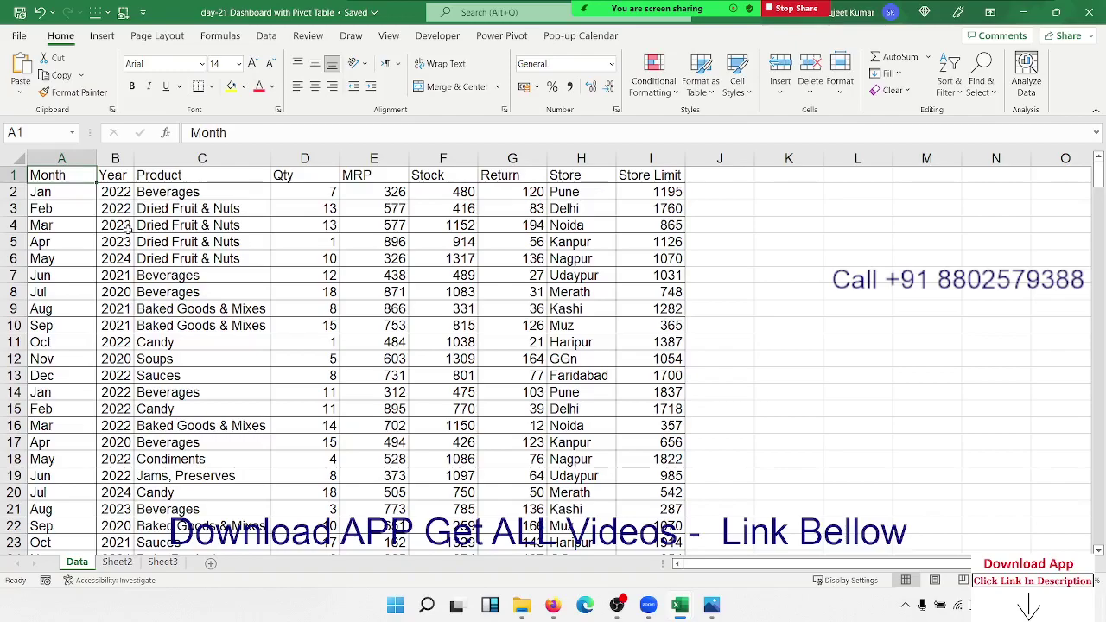
Browse the Year, Product, Qty, MRP, Stock and Return values (Qty 13, Stock 416, MRP 326)
{"action": "key", "text": "Right"}
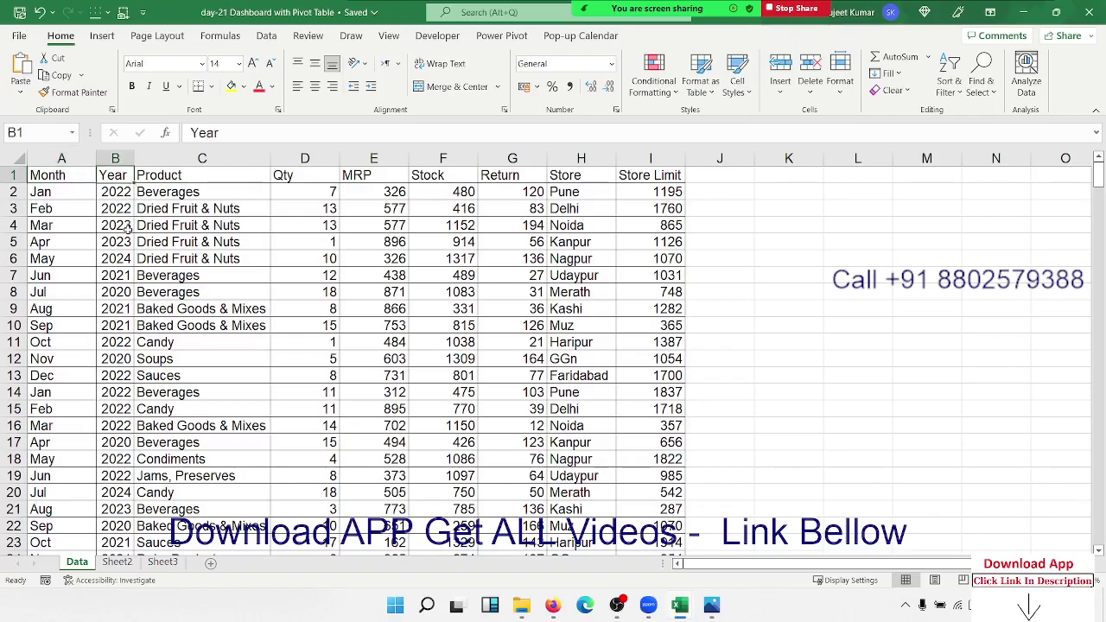
{"action": "key", "text": "Right"}
{"action": "key", "text": "Down"}
{"action": "key", "text": "Down"}
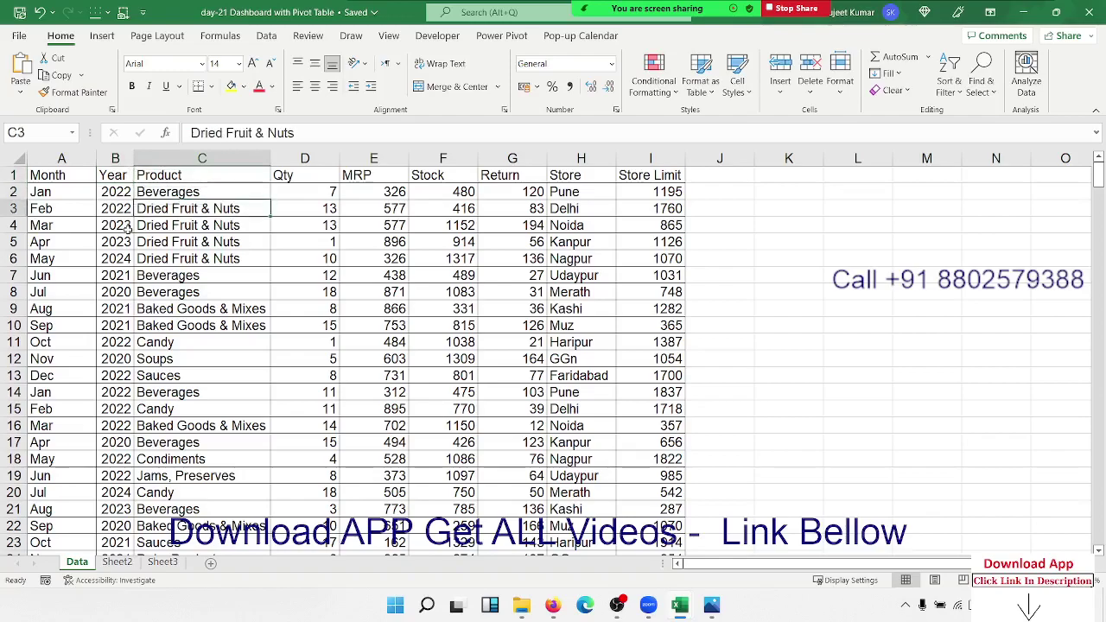
{"action": "key", "text": "Down"}
{"action": "key", "text": "Down"}
{"action": "key", "text": "Right"}
{"action": "key", "text": "Up"}
{"action": "key", "text": "Up"}
{"action": "key", "text": "Up"}
{"action": "key", "text": "Up"}
{"action": "key", "text": "Down"}
{"action": "key", "text": "Down"}
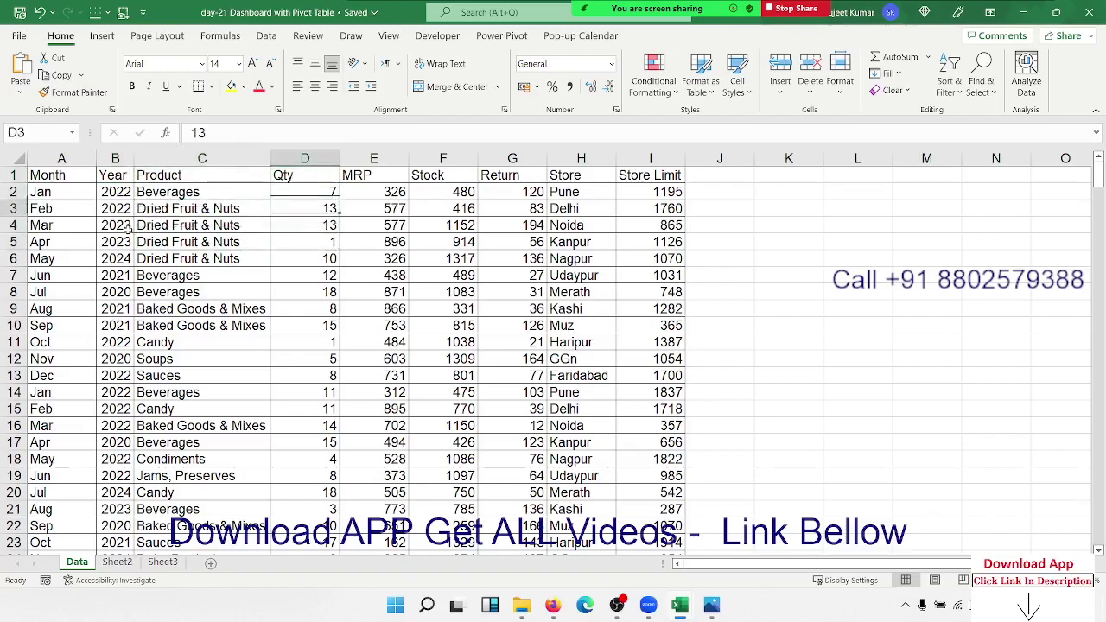
{"action": "key", "text": "Down"}
{"action": "key", "text": "Right"}
{"action": "key", "text": "Up"}
{"action": "key", "text": "Up"}
{"action": "key", "text": "Up"}
{"action": "key", "text": "Down"}
{"action": "key", "text": "Down"}
{"action": "key", "text": "Right"}
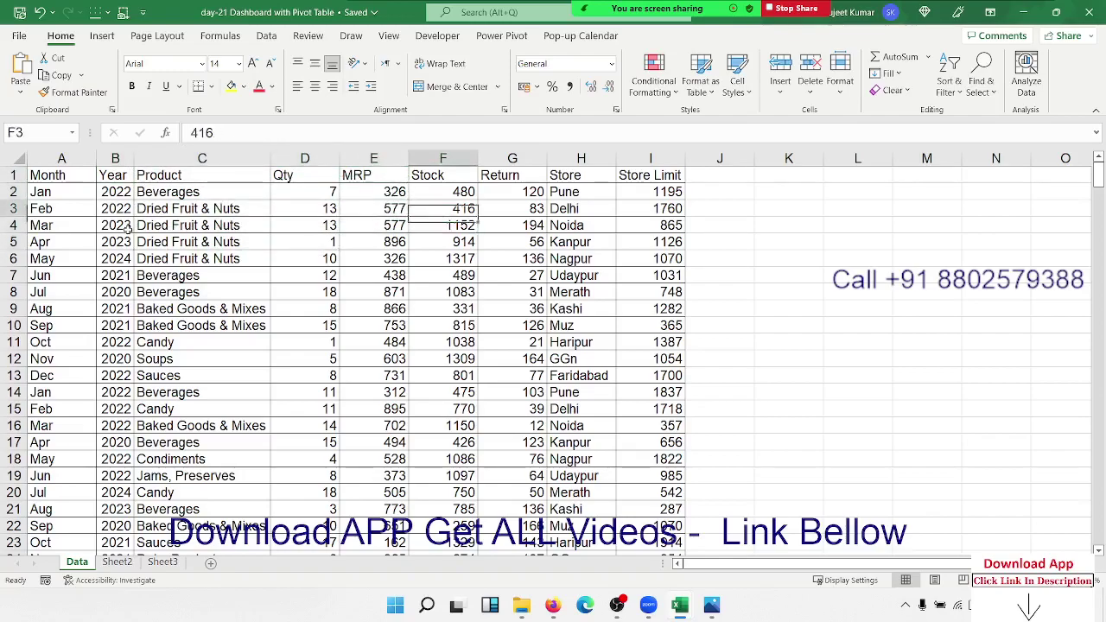
{"action": "key", "text": "Up"}
{"action": "key", "text": "Left"}
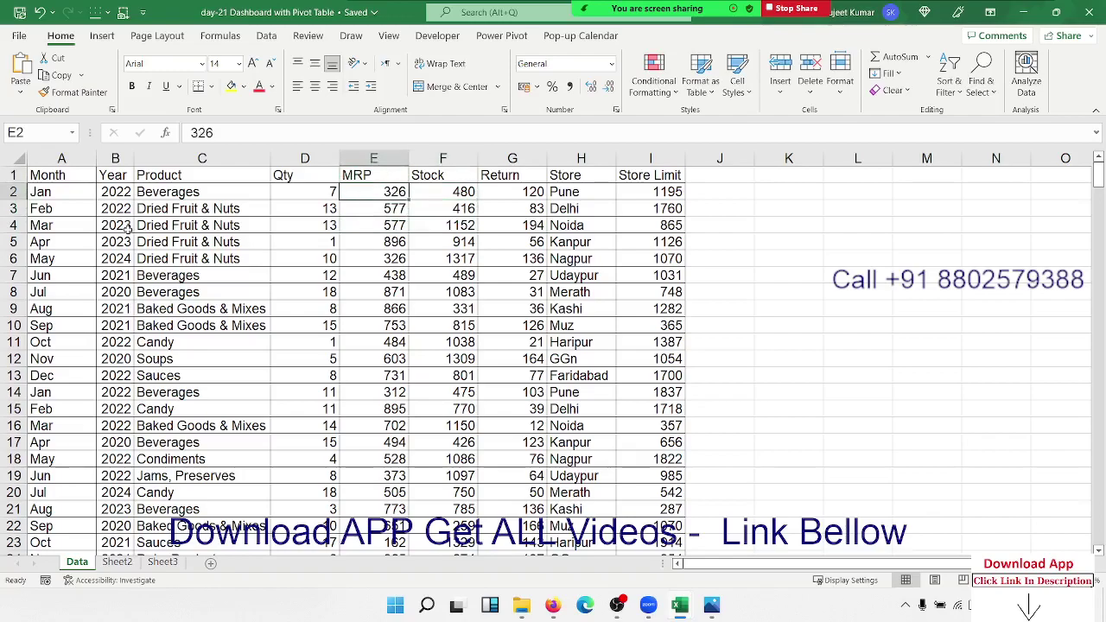
{"action": "key", "text": "Down"}
{"action": "key", "text": "Down"}
{"action": "key", "text": "Down"}
{"action": "key", "text": "Down"}
{"action": "key", "text": "Right"}
{"action": "key", "text": "Right"}
{"action": "key", "text": "Up"}
{"action": "key", "text": "Up"}
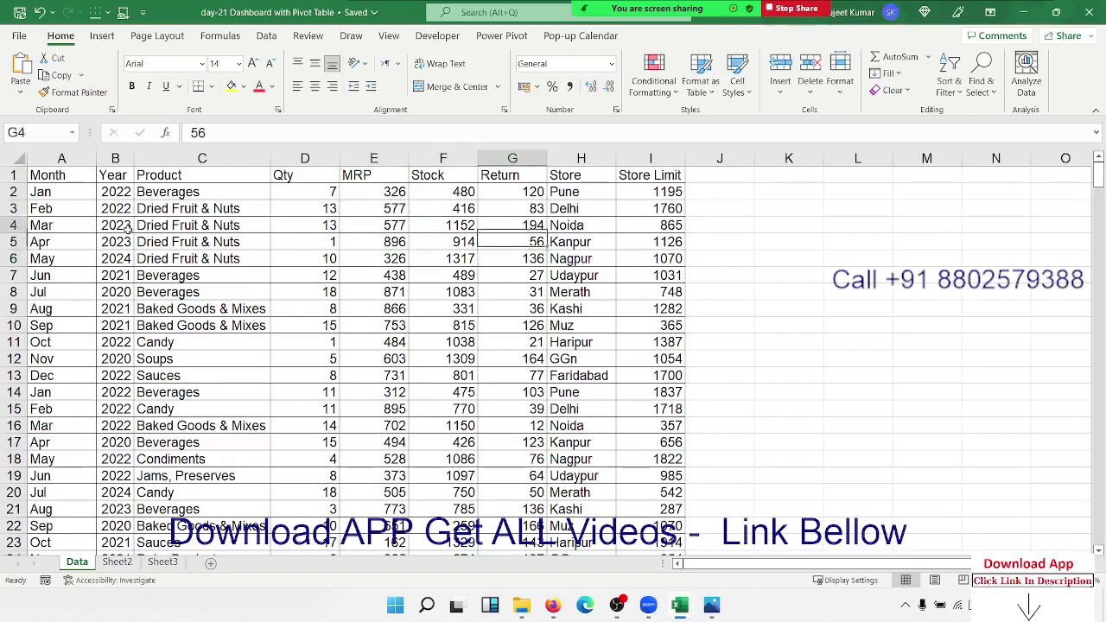
{"action": "key", "text": "Up"}
{"action": "key", "text": "Up"}
{"action": "key", "text": "Left"}
{"action": "key", "text": "Down"}
{"action": "key", "text": "Down"}
{"action": "key", "text": "Down"}
{"action": "key", "text": "Down"}
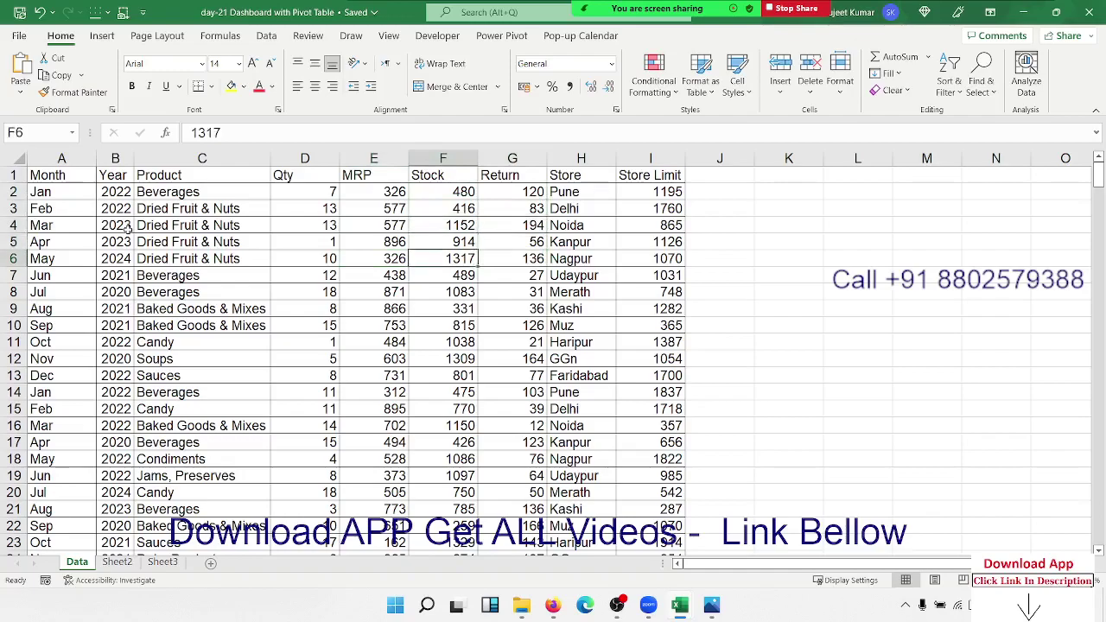
{"action": "key", "text": "Down"}
{"action": "key", "text": "Right"}
{"action": "key", "text": "Up"}
{"action": "key", "text": "Up"}
{"action": "key", "text": "Up"}
{"action": "key", "text": "Up"}
{"action": "key", "text": "Up"}
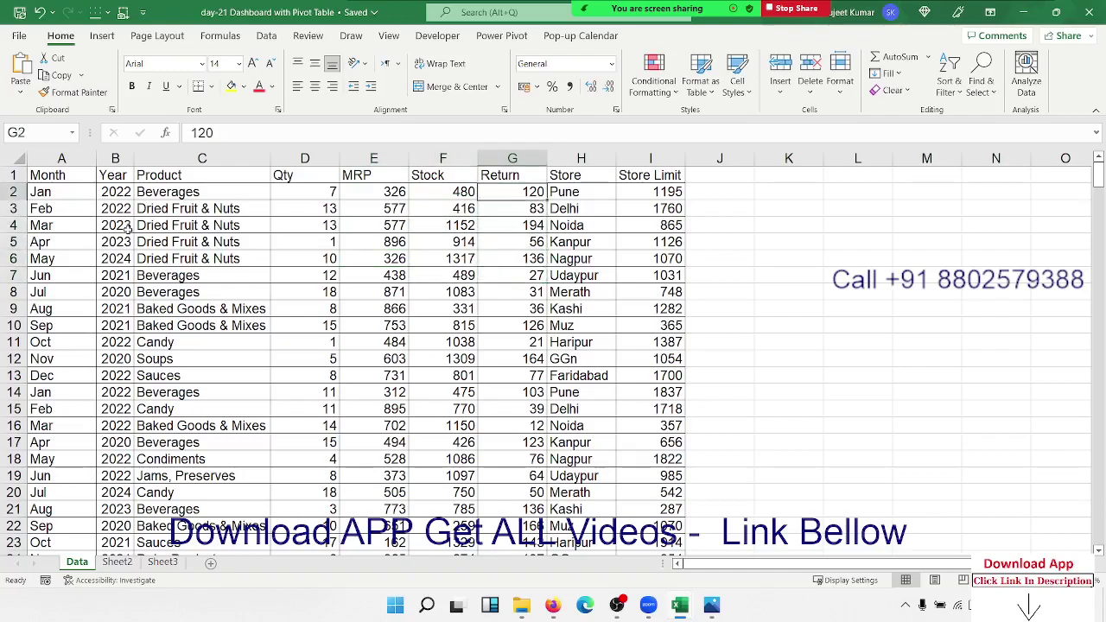
{"action": "key", "text": "Down"}
{"action": "key", "text": "Down"}
{"action": "key", "text": "Up"}
{"action": "key", "text": "Up"}
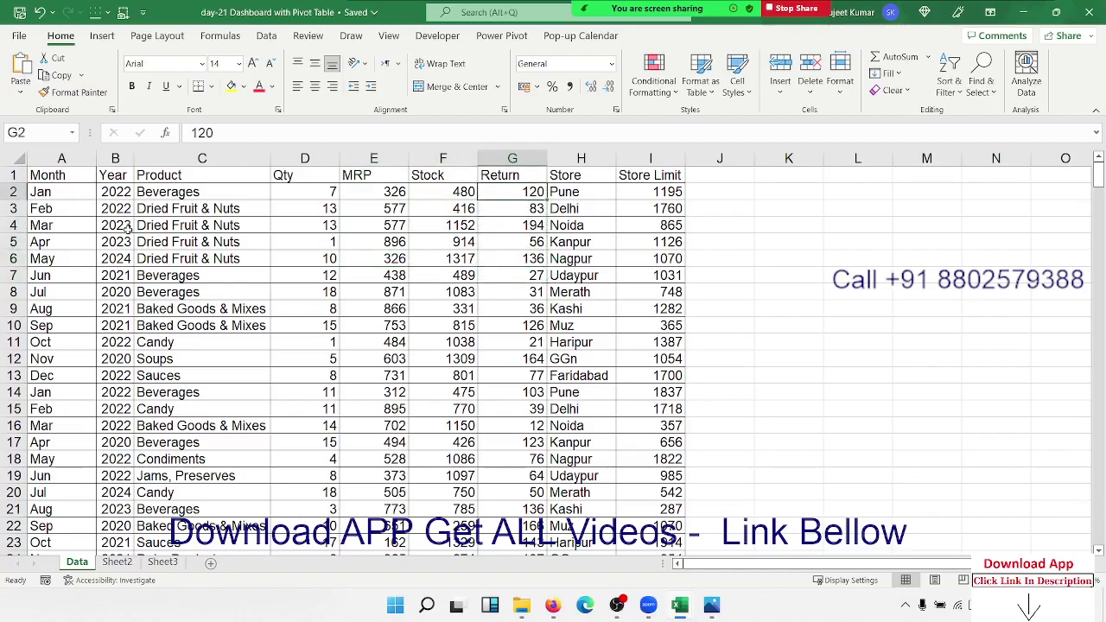
{"action": "key", "text": "Left"}
{"action": "key", "text": "Left"}
{"action": "key", "text": "Left"}
{"action": "key", "text": "Right"}
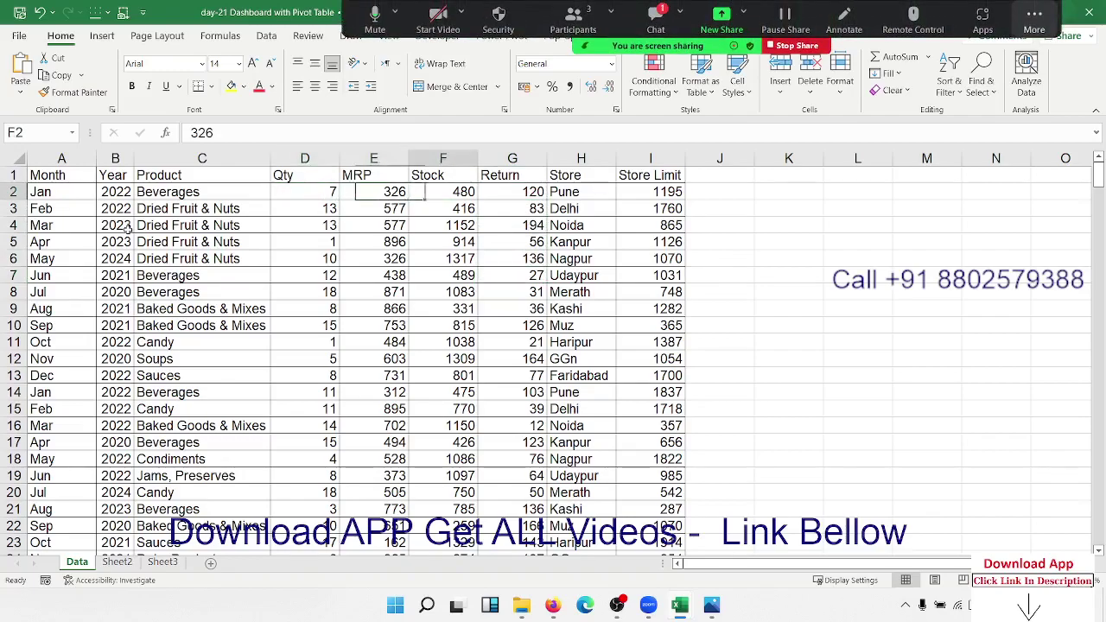
{"action": "key", "text": "Right"}
{"action": "key", "text": "Right"}
{"action": "key", "text": "Left"}
{"action": "key", "text": "Left"}
{"action": "key", "text": "Right"}
{"action": "key", "text": "Right"}
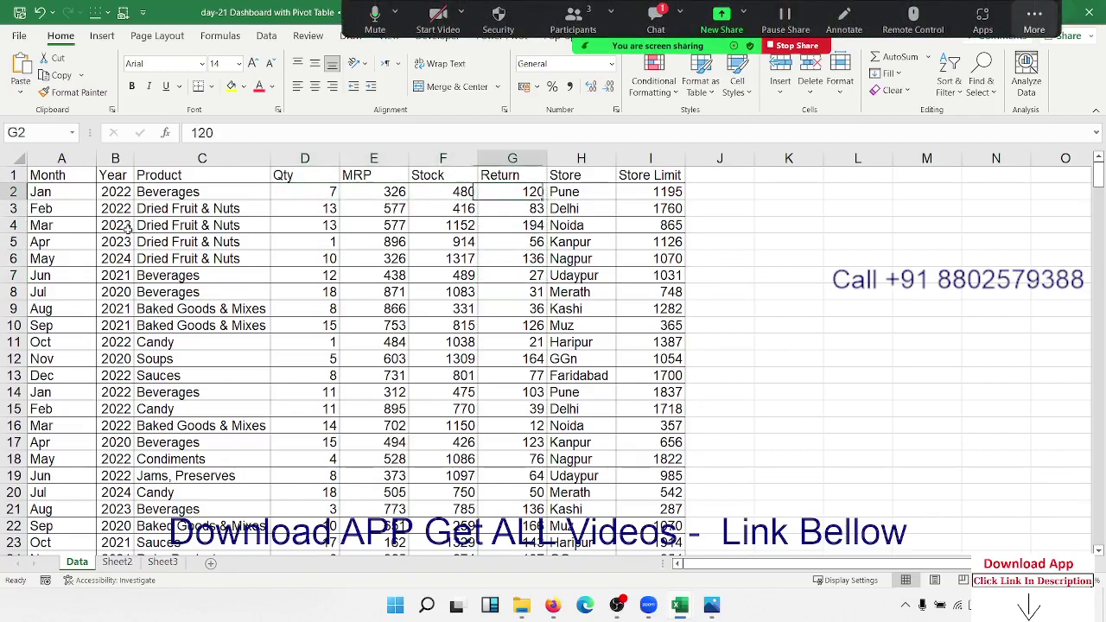
Read the Zoom chat request and allow the requesting participant to record local files
{"action": "left_click", "coordinate": [658, 30]}
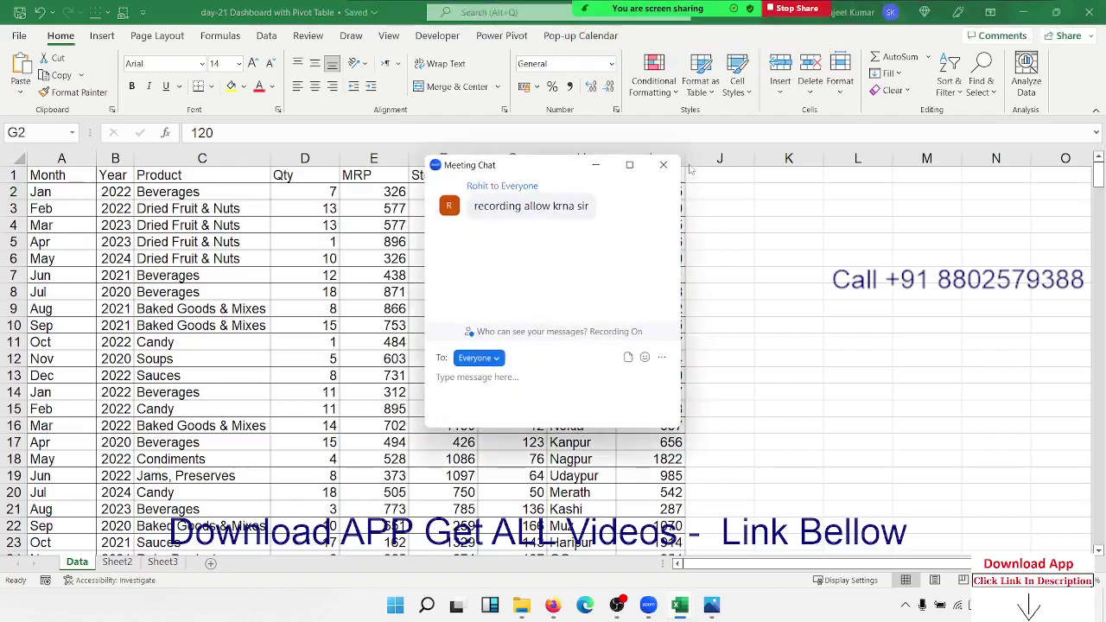
{"action": "left_click", "coordinate": [651, 172]}
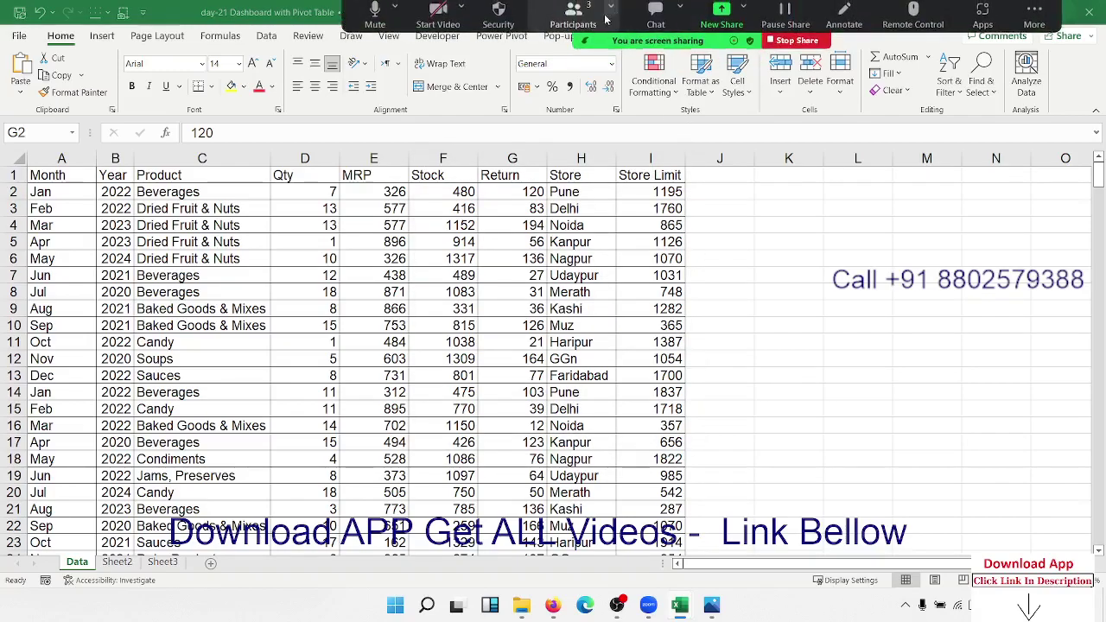
{"action": "left_click", "coordinate": [573, 19]}
{"action": "left_click", "coordinate": [674, 261]}
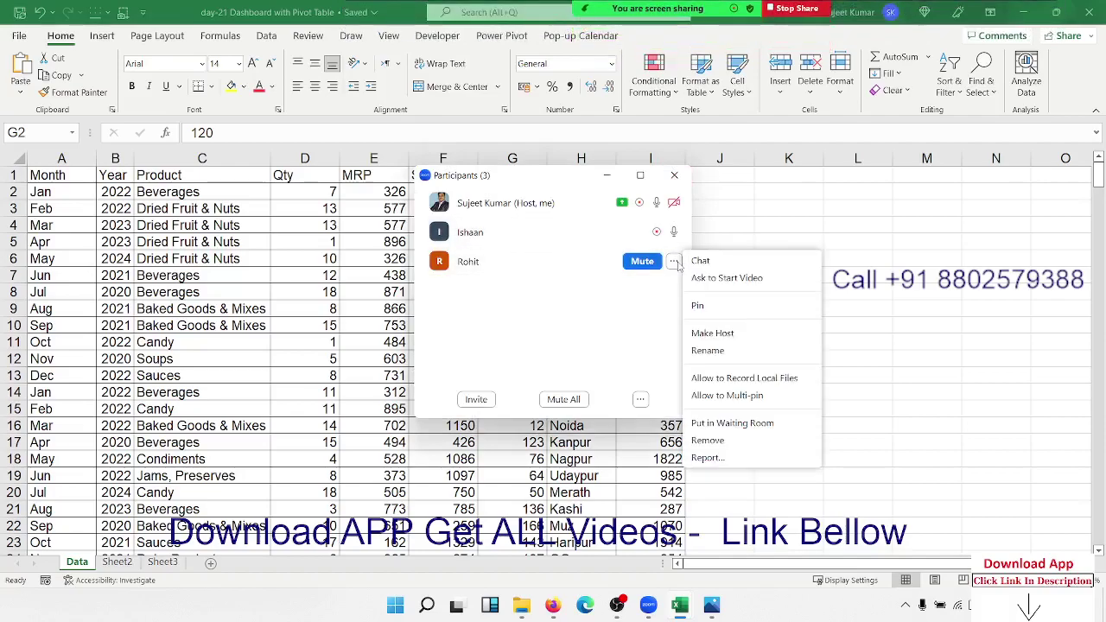
{"action": "left_click", "coordinate": [700, 375]}
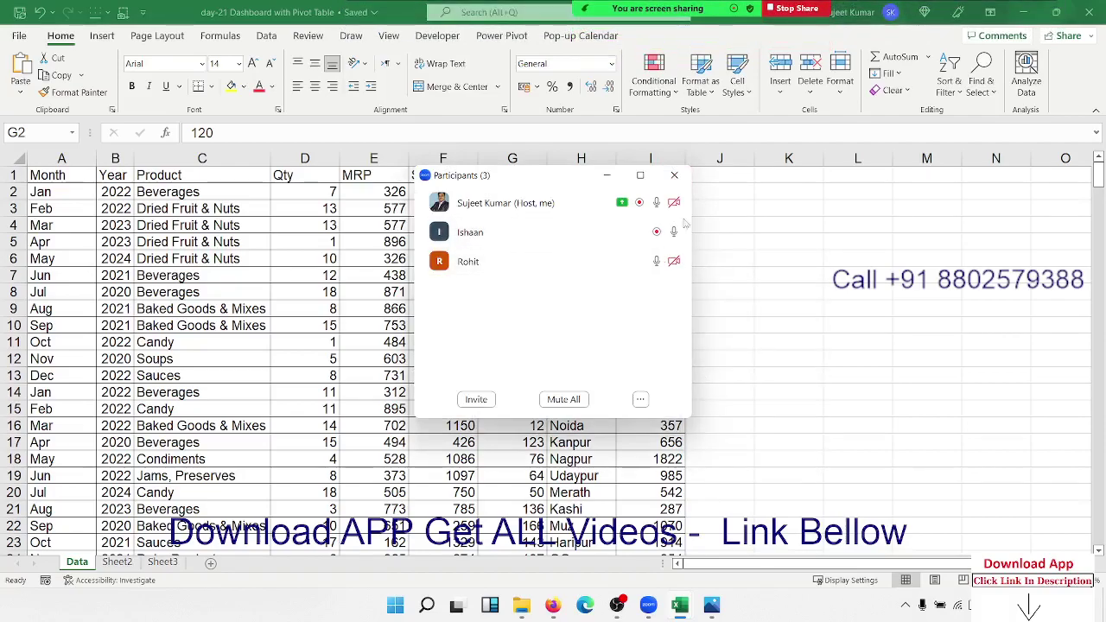
{"action": "left_click", "coordinate": [676, 176]}
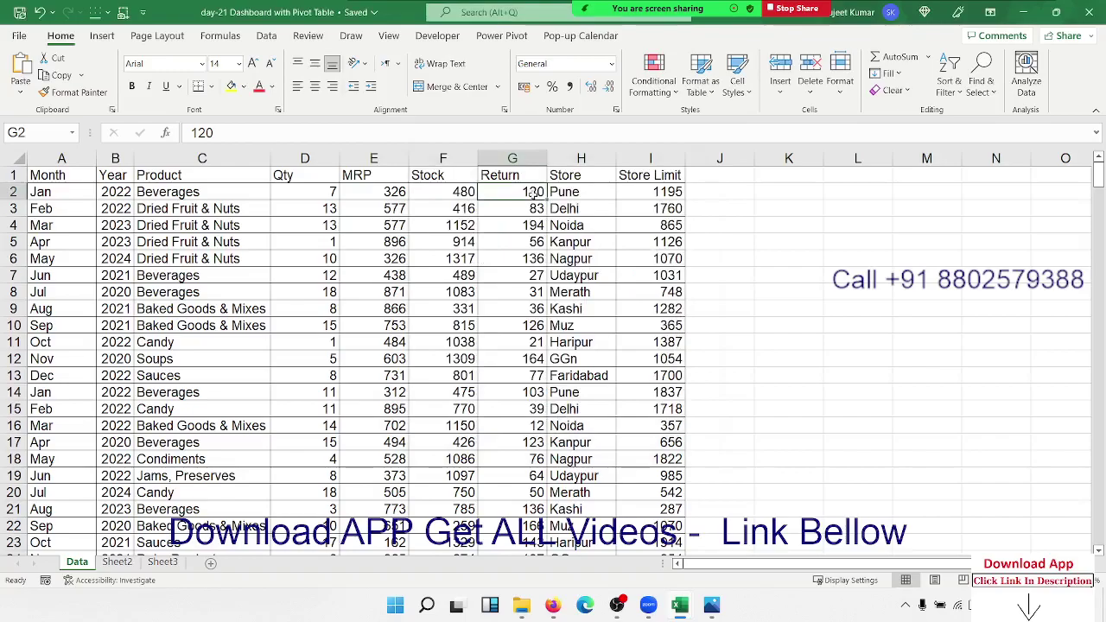
{"action": "left_click", "coordinate": [299, 189]}
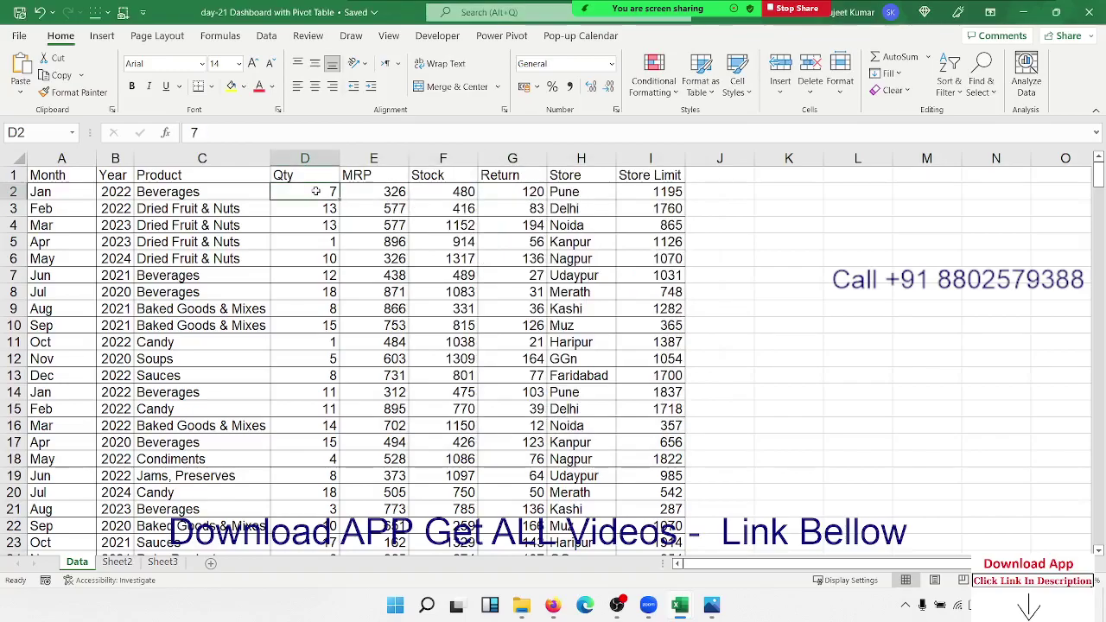
{"action": "key", "text": "Down"}
{"action": "key", "text": "ctrl+Down"}
{"action": "key", "text": "Down"}
{"action": "key", "text": "ctrl+Up"}
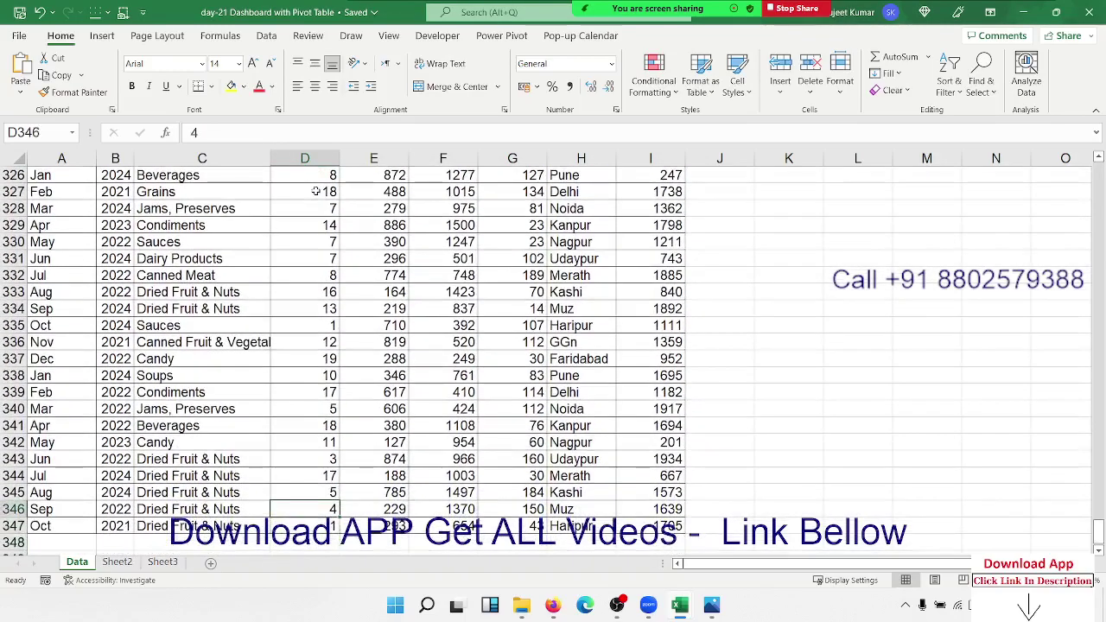
{"action": "key", "text": "ctrl+Up"}
{"action": "key", "text": "Right"}
{"action": "key", "text": "Right"}
{"action": "key", "text": "Right"}
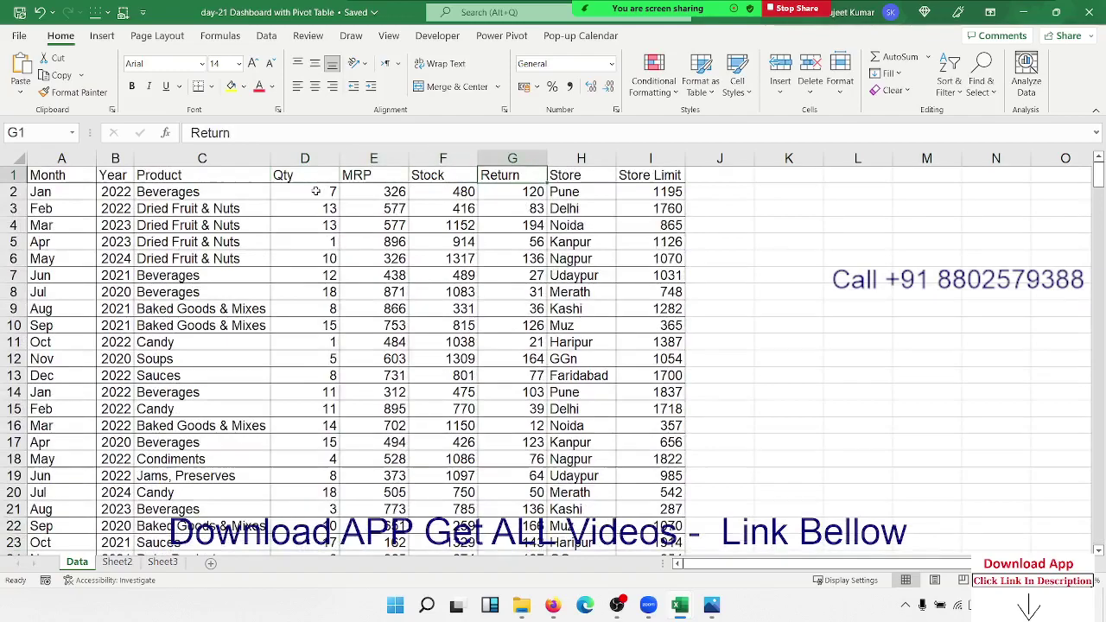
{"action": "key", "text": "Down"}
{"action": "key", "text": "Right"}
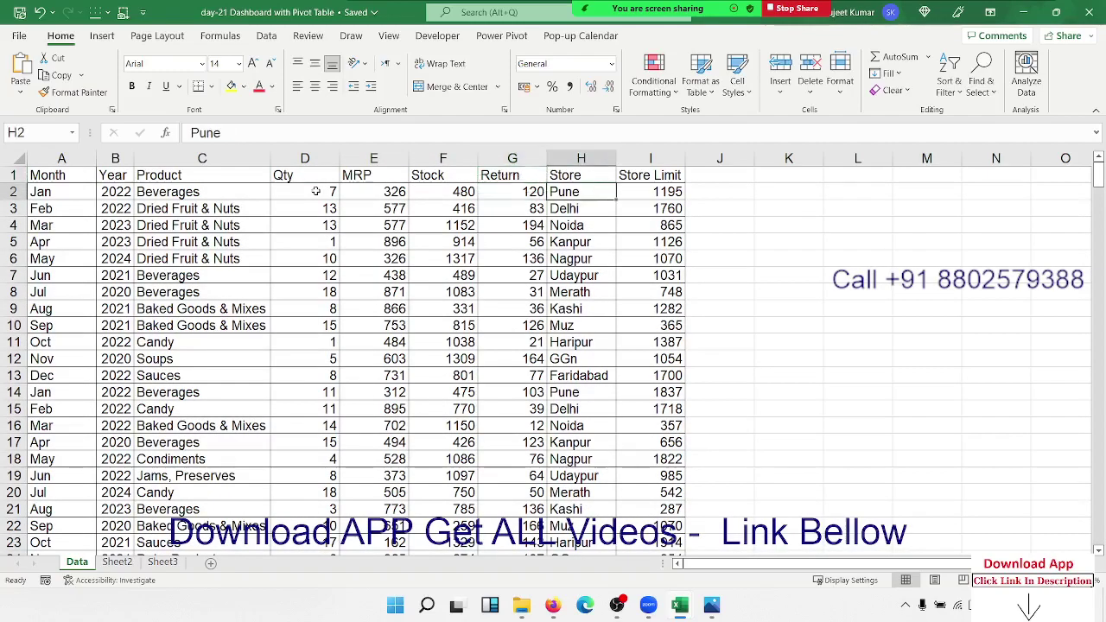
{"action": "key", "text": "ctrl+Down"}
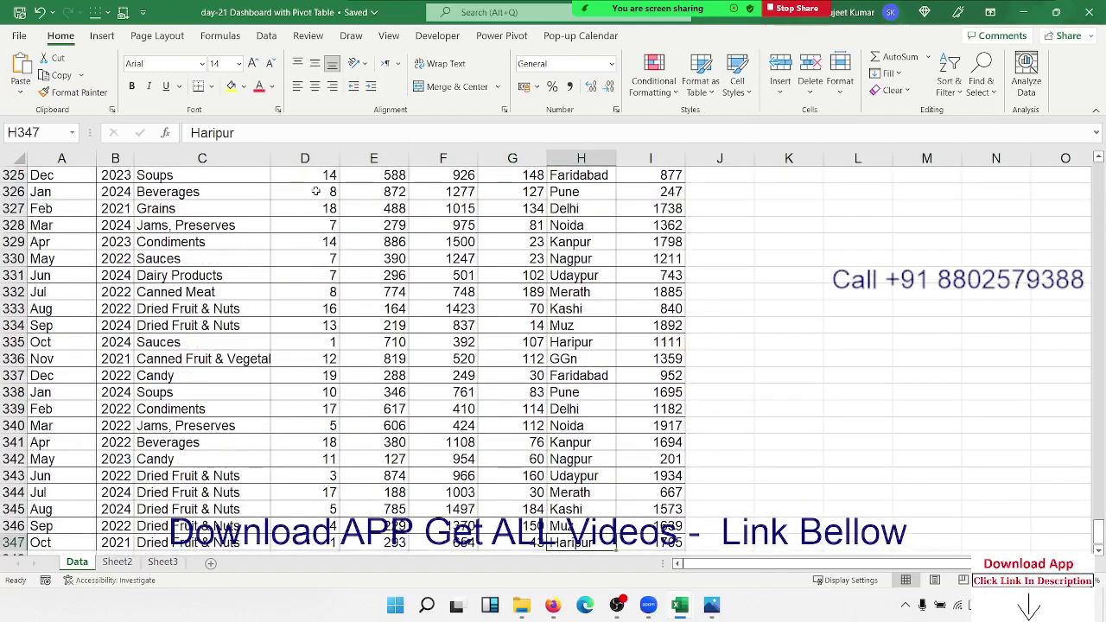
{"action": "key", "text": "ctrl+Up"}
{"action": "key", "text": "Right"}
{"action": "key", "text": "Down"}
{"action": "key", "text": "ctrl+Down"}
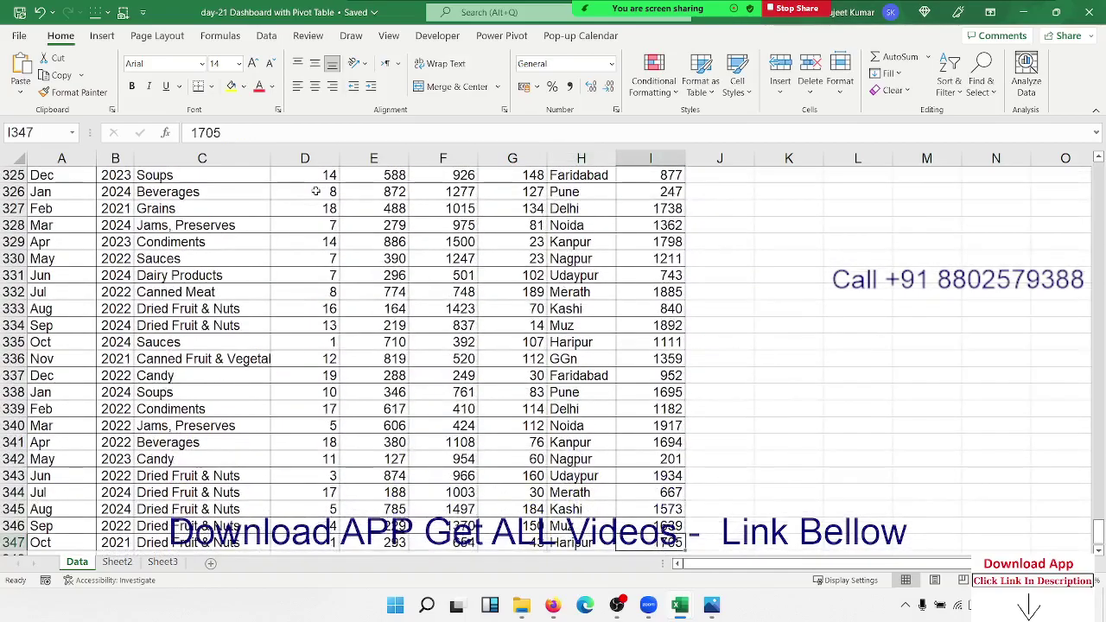
{"action": "key", "text": "Up"}
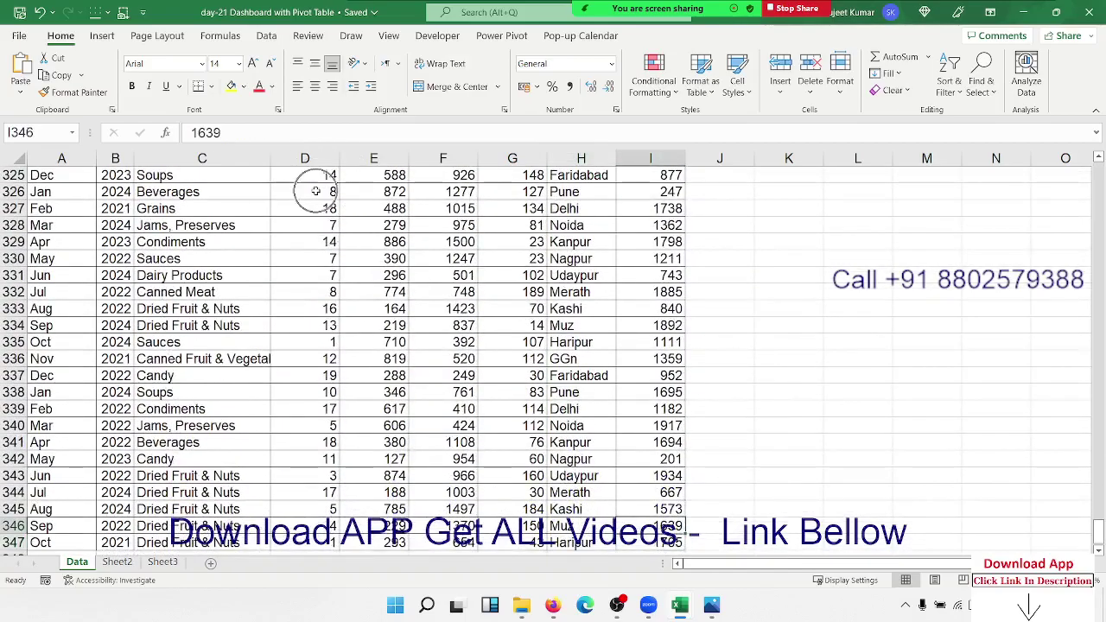
{"action": "key", "text": "ctrl+Up"}
{"action": "key", "text": "Left"}
{"action": "key", "text": "Left"}
{"action": "key", "text": "Left"}
{"action": "key", "text": "Left"}
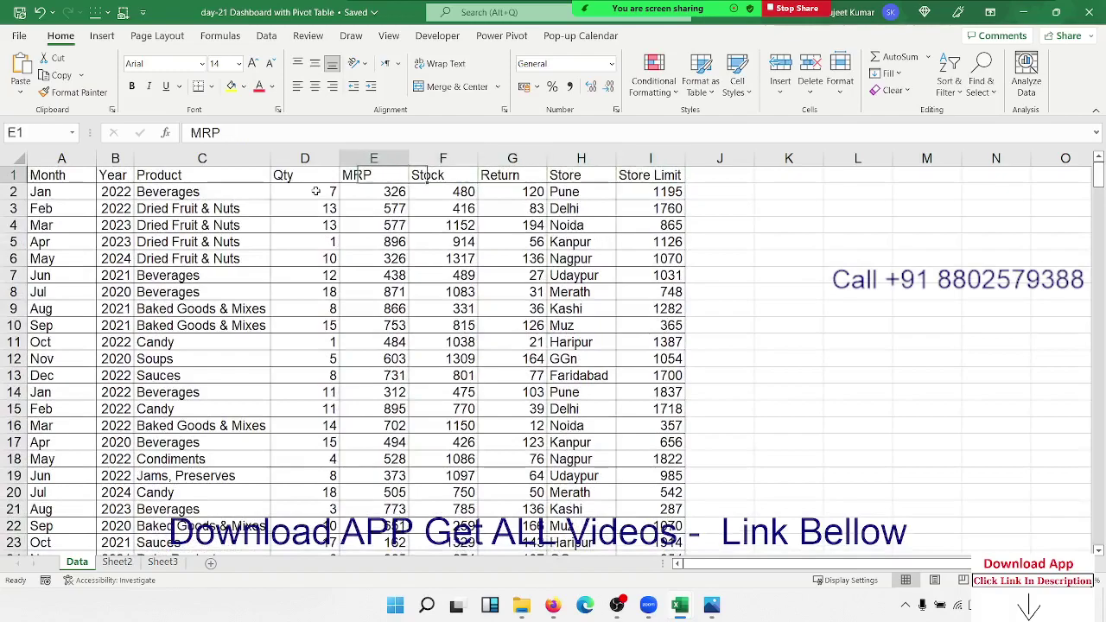
{"action": "key", "text": "Left"}
{"action": "key", "text": "Left"}
{"action": "key", "text": "Right"}
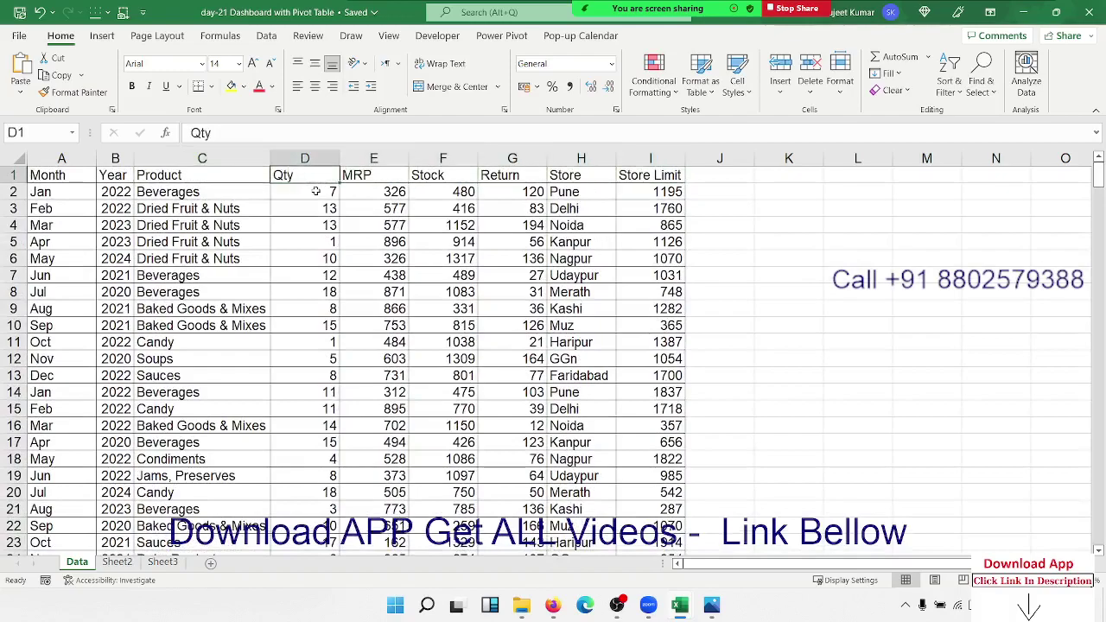
{"action": "key", "text": "Right"}
{"action": "key", "text": "Right"}
{"action": "key", "text": "Down"}
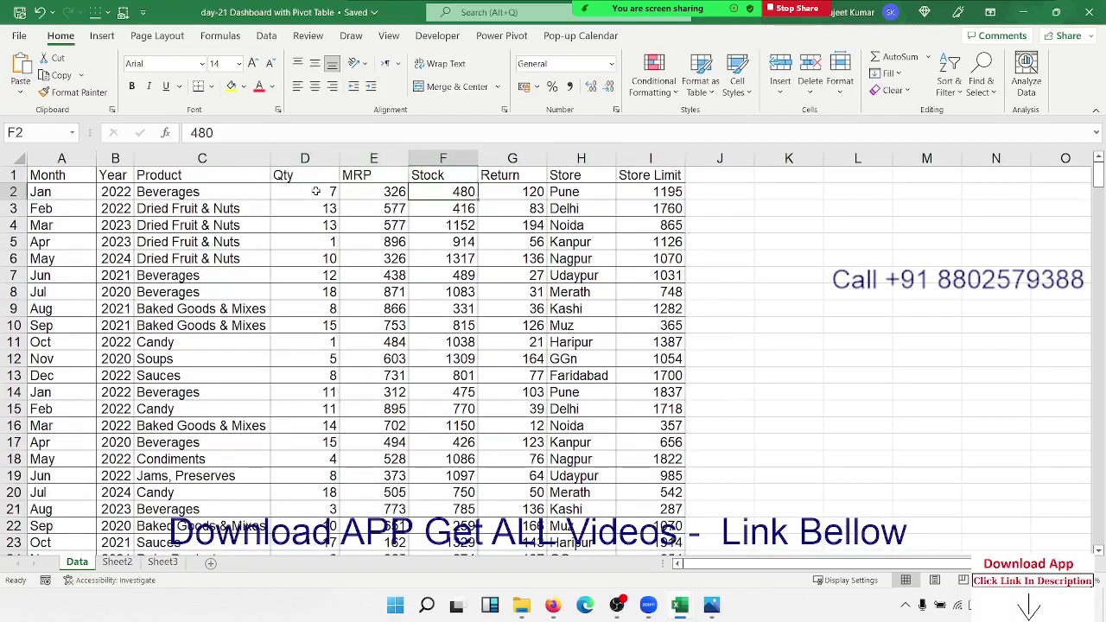
{"action": "left_click", "coordinate": [218, 275]}
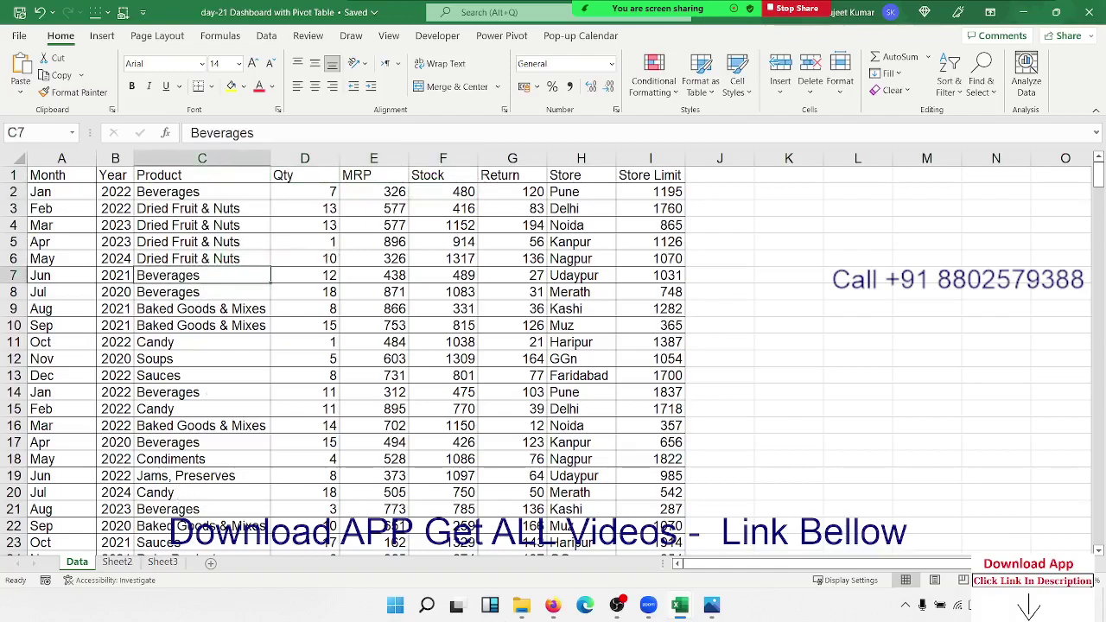
{"action": "left_click", "coordinate": [422, 288]}
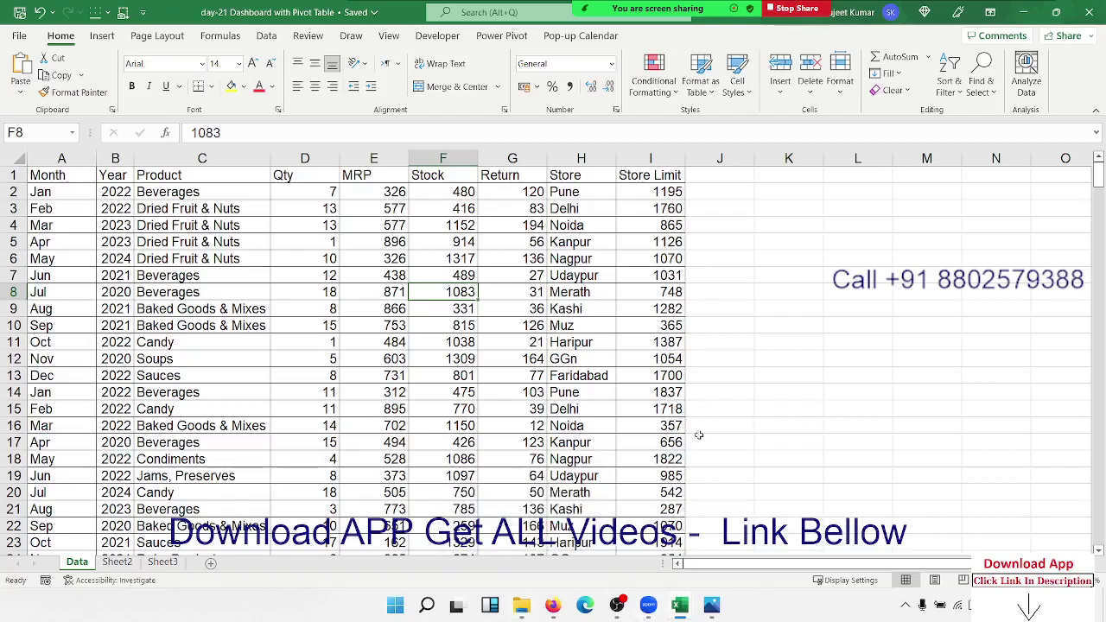
{"action": "left_click", "coordinate": [746, 405]}
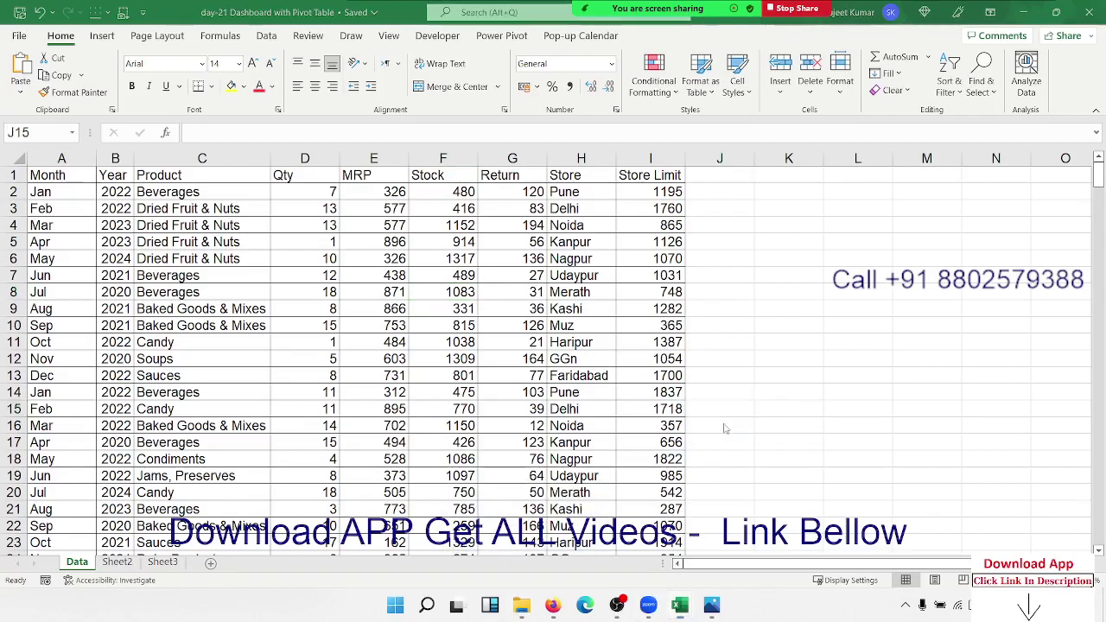
{"action": "key", "text": "super"}
{"action": "type", "text": "c"}
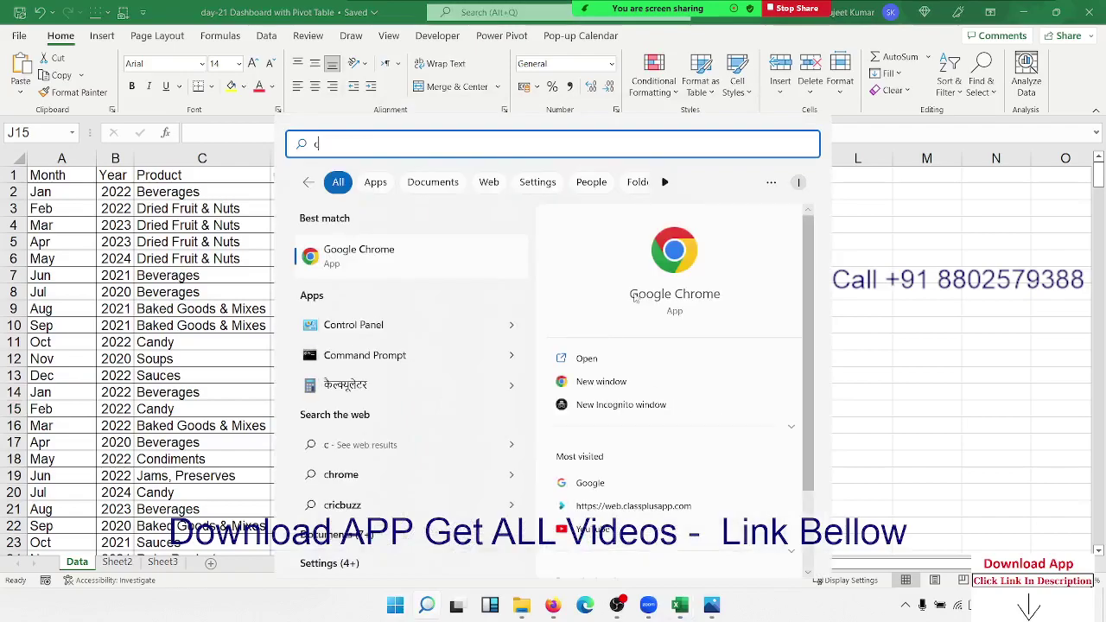
{"action": "left_click", "coordinate": [663, 272]}
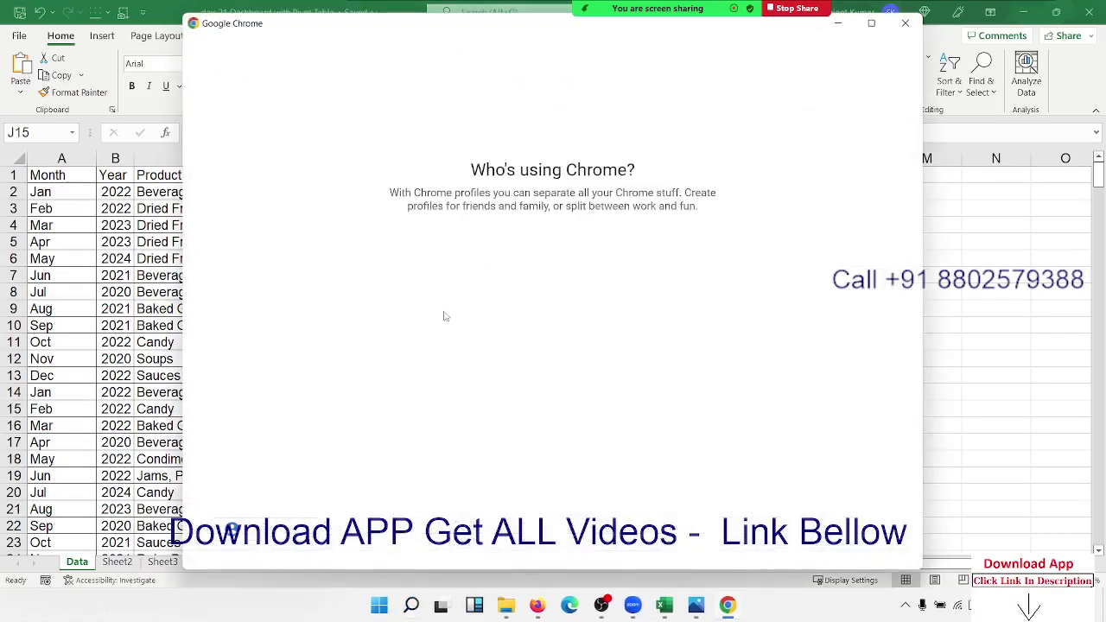
{"action": "left_click", "coordinate": [386, 345]}
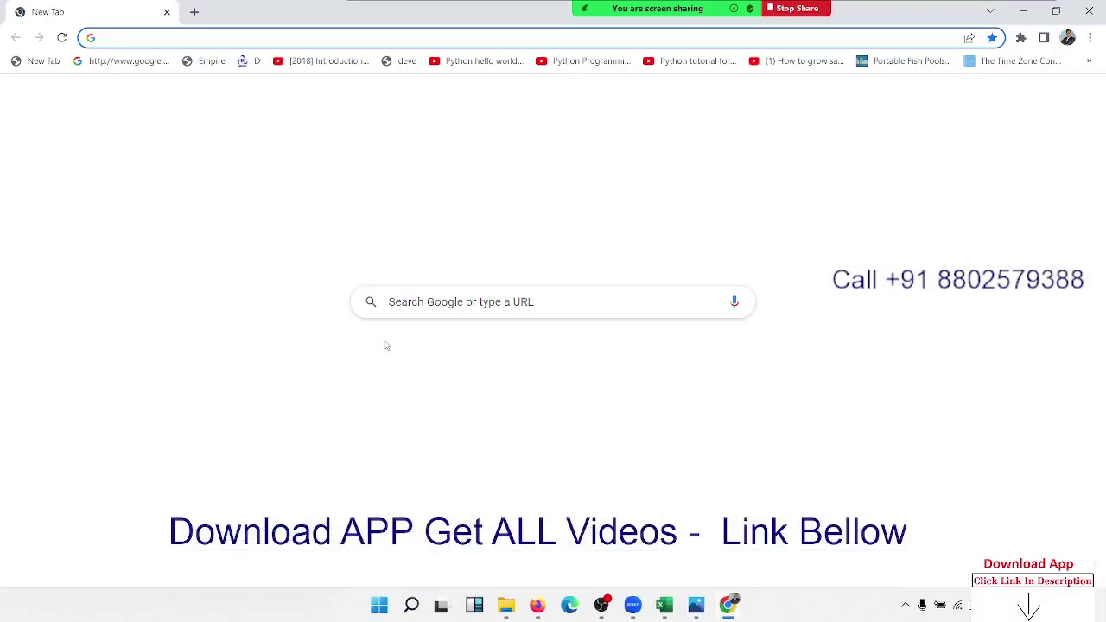
{"action": "left_click", "coordinate": [406, 292]}
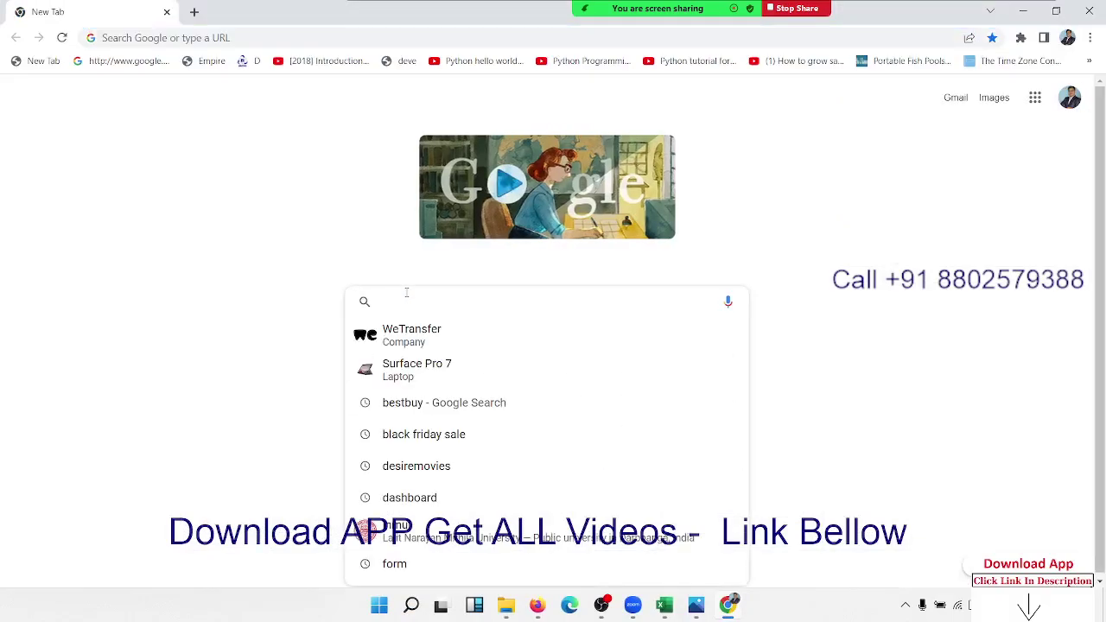
{"action": "type", "text": "dash"}
{"action": "key", "text": "Return"}
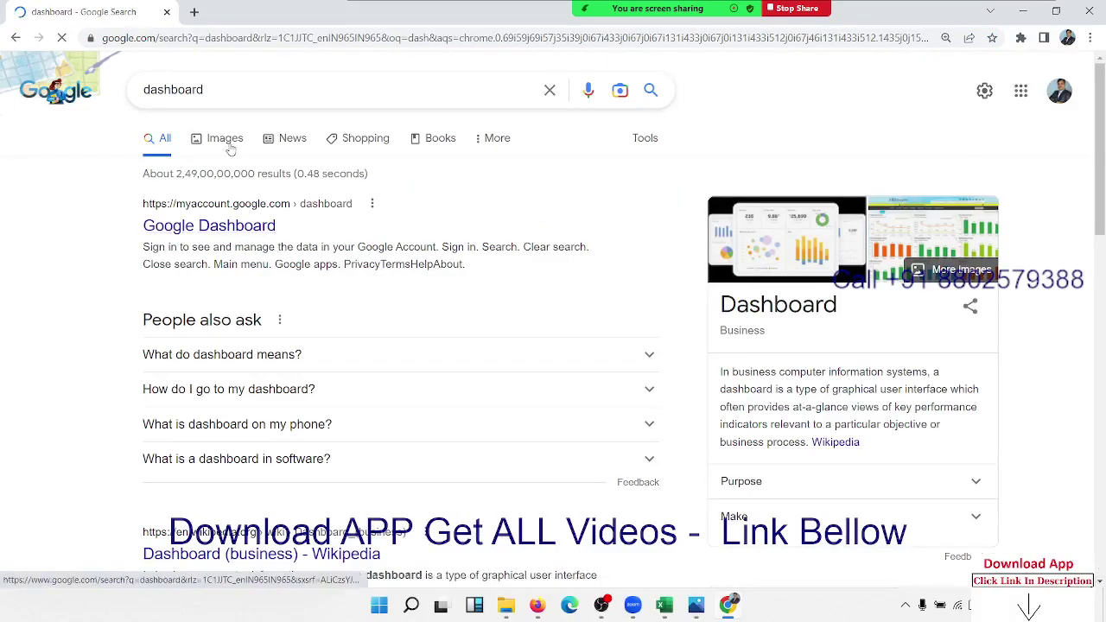
{"action": "left_click", "coordinate": [230, 149]}
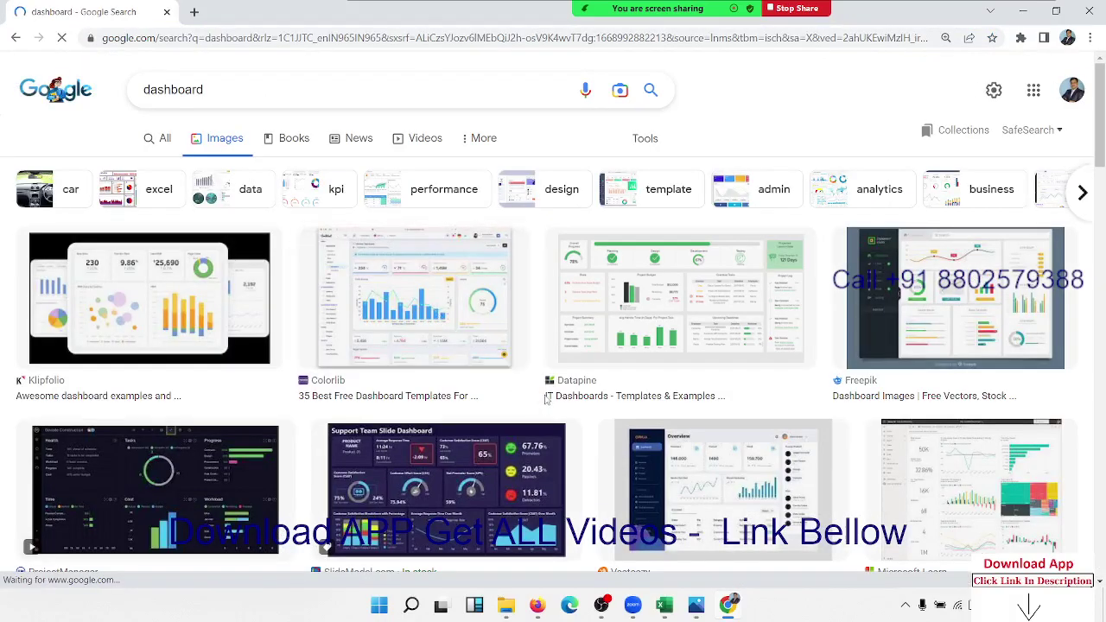
{"action": "scroll", "coordinate": [545, 398], "scroll_direction": "down", "scroll_amount": 3}
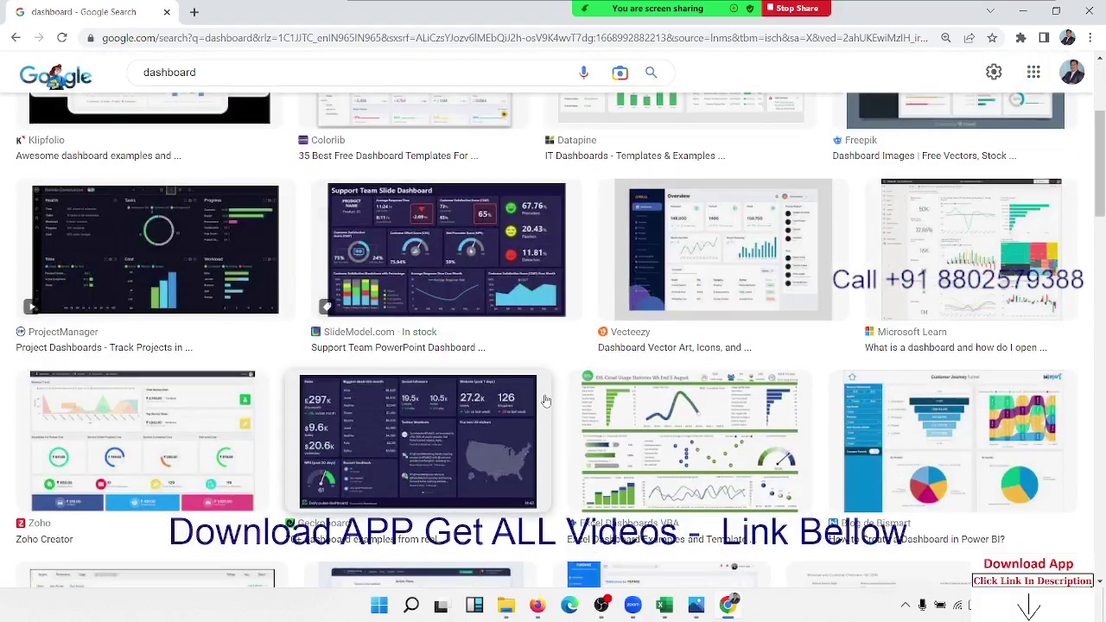
{"action": "scroll", "coordinate": [545, 399], "scroll_direction": "down", "scroll_amount": 3}
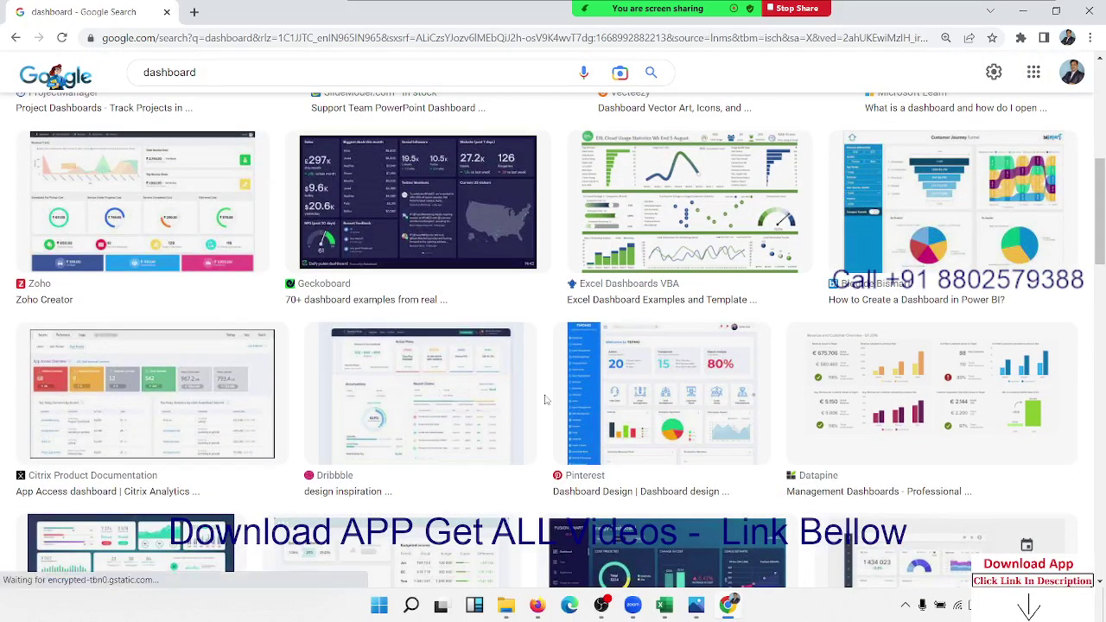
{"action": "scroll", "coordinate": [545, 400], "scroll_direction": "down", "scroll_amount": 3}
{"action": "scroll", "coordinate": [545, 399], "scroll_direction": "down", "scroll_amount": 2}
{"action": "scroll", "coordinate": [545, 399], "scroll_direction": "down", "scroll_amount": 1}
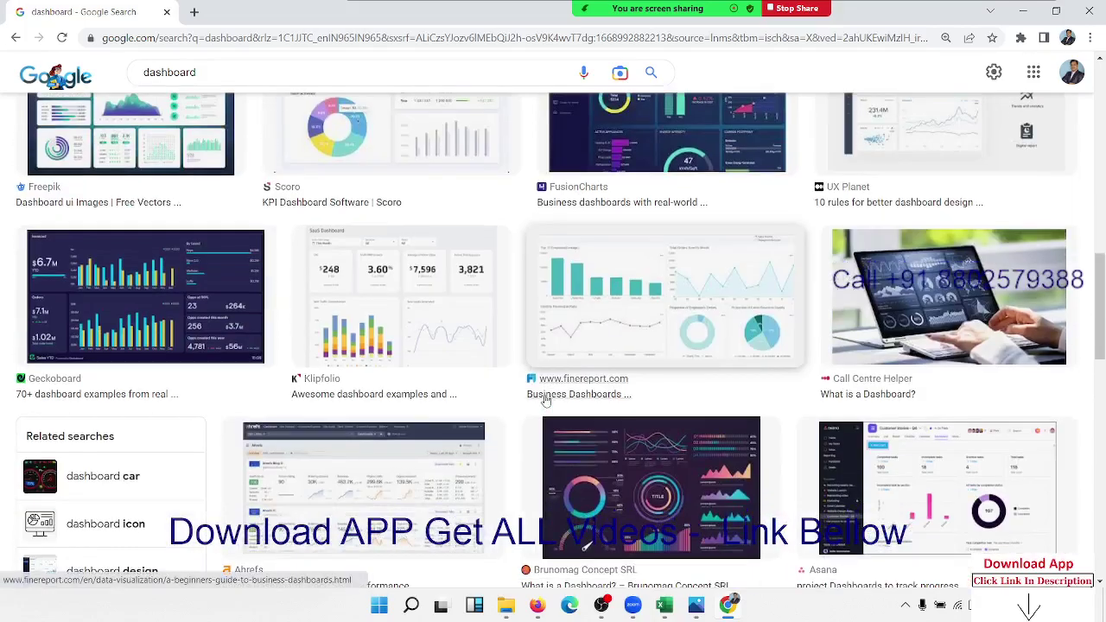
{"action": "scroll", "coordinate": [545, 399], "scroll_direction": "up", "scroll_amount": 3}
{"action": "scroll", "coordinate": [545, 400], "scroll_direction": "down", "scroll_amount": 3}
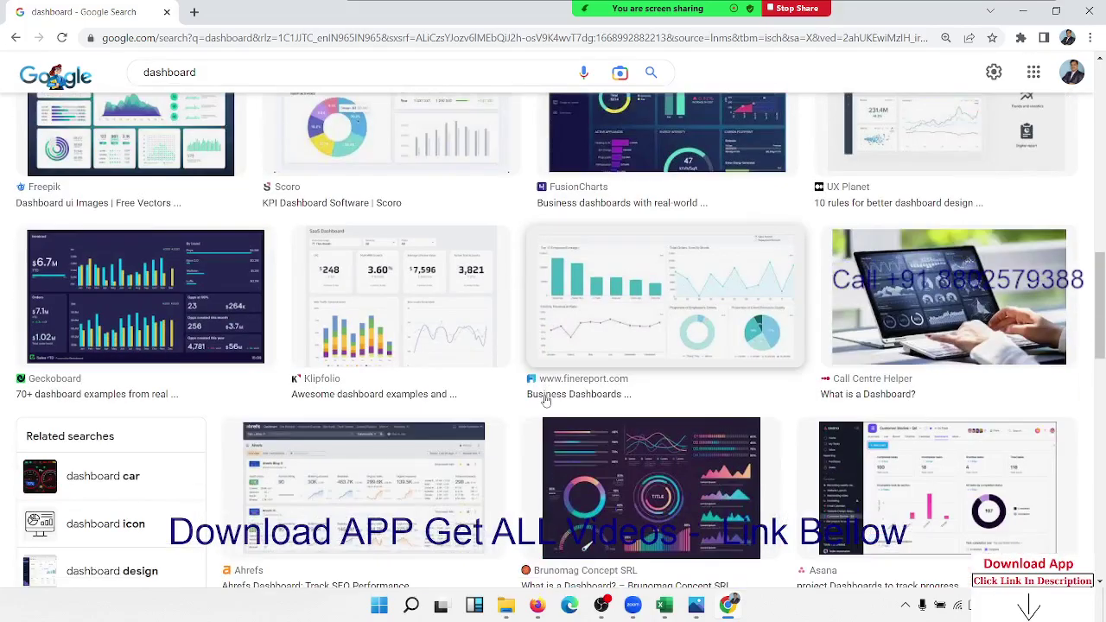
{"action": "scroll", "coordinate": [545, 400], "scroll_direction": "down", "scroll_amount": 3}
{"action": "scroll", "coordinate": [545, 400], "scroll_direction": "down", "scroll_amount": 3}
{"action": "scroll", "coordinate": [545, 400], "scroll_direction": "down", "scroll_amount": 1}
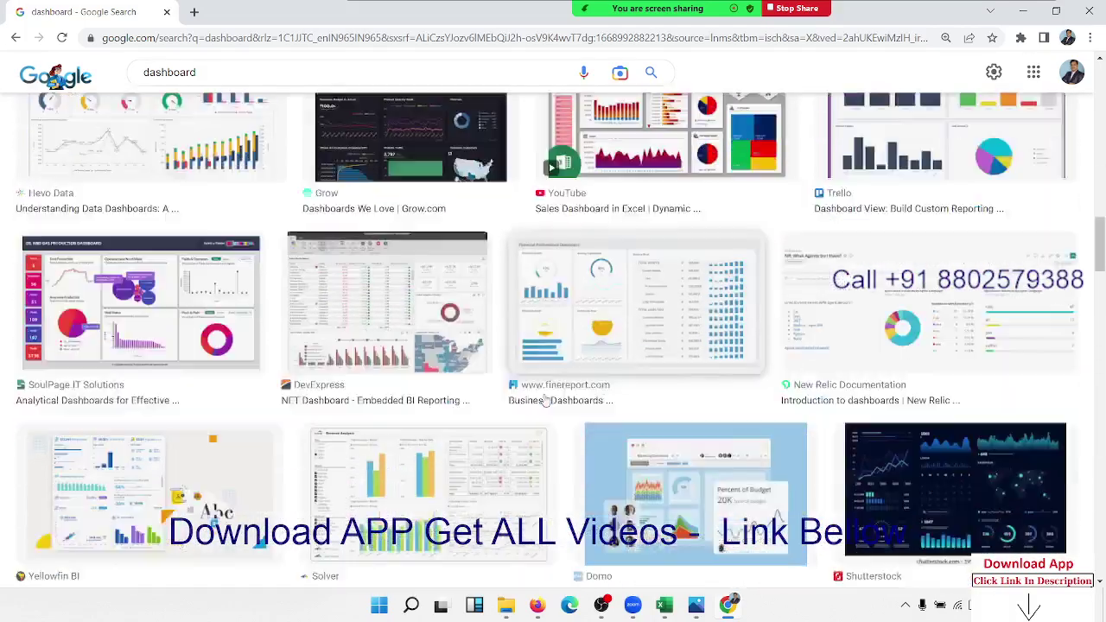
{"action": "scroll", "coordinate": [545, 400], "scroll_direction": "down", "scroll_amount": 2}
{"action": "scroll", "coordinate": [545, 400], "scroll_direction": "down", "scroll_amount": 3}
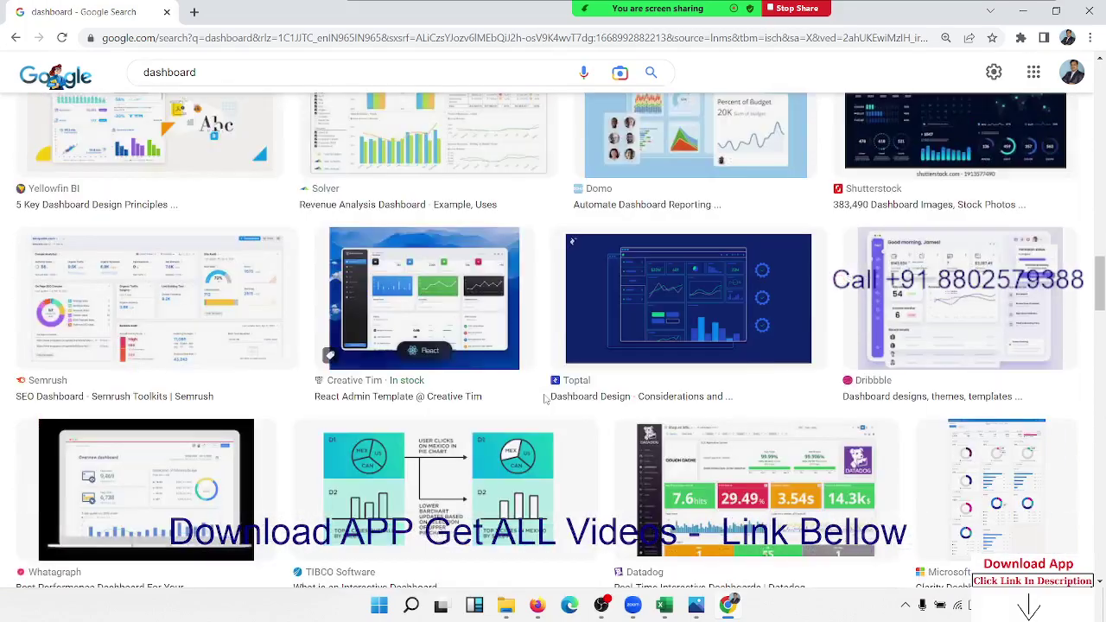
{"action": "scroll", "coordinate": [545, 400], "scroll_direction": "down", "scroll_amount": 3}
{"action": "scroll", "coordinate": [545, 400], "scroll_direction": "down", "scroll_amount": 3}
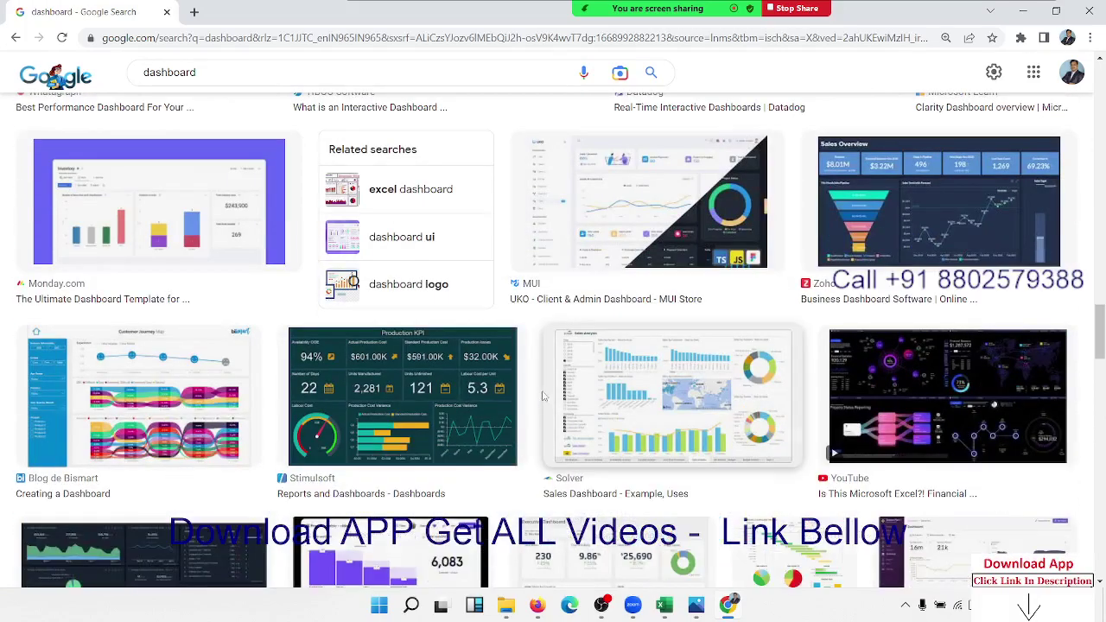
{"action": "left_click", "coordinate": [167, 12]}
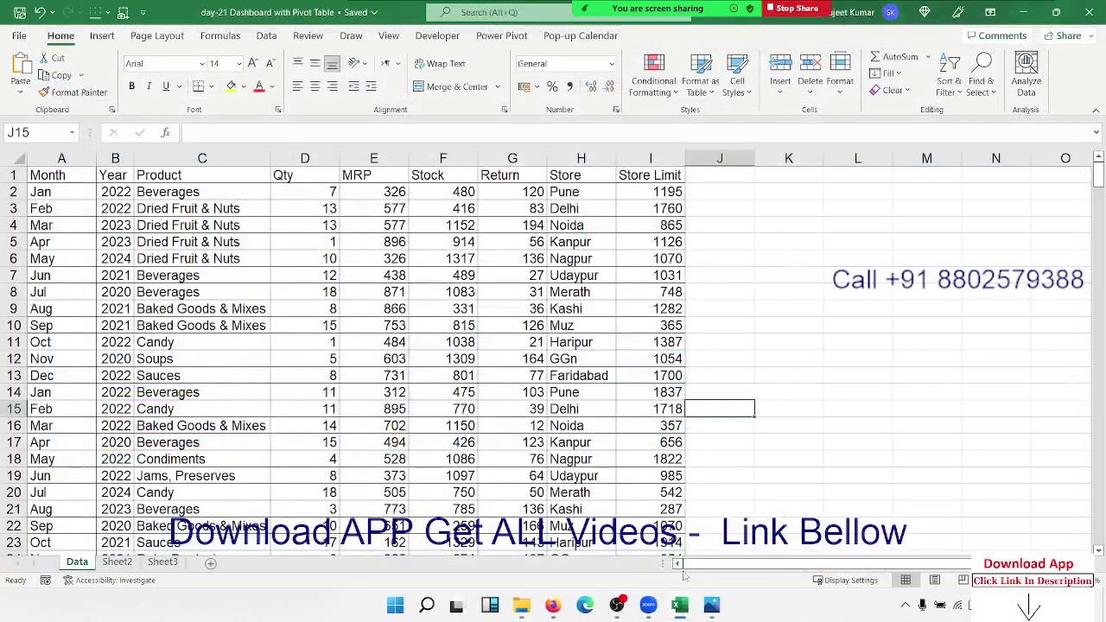
{"action": "left_click", "coordinate": [710, 607]}
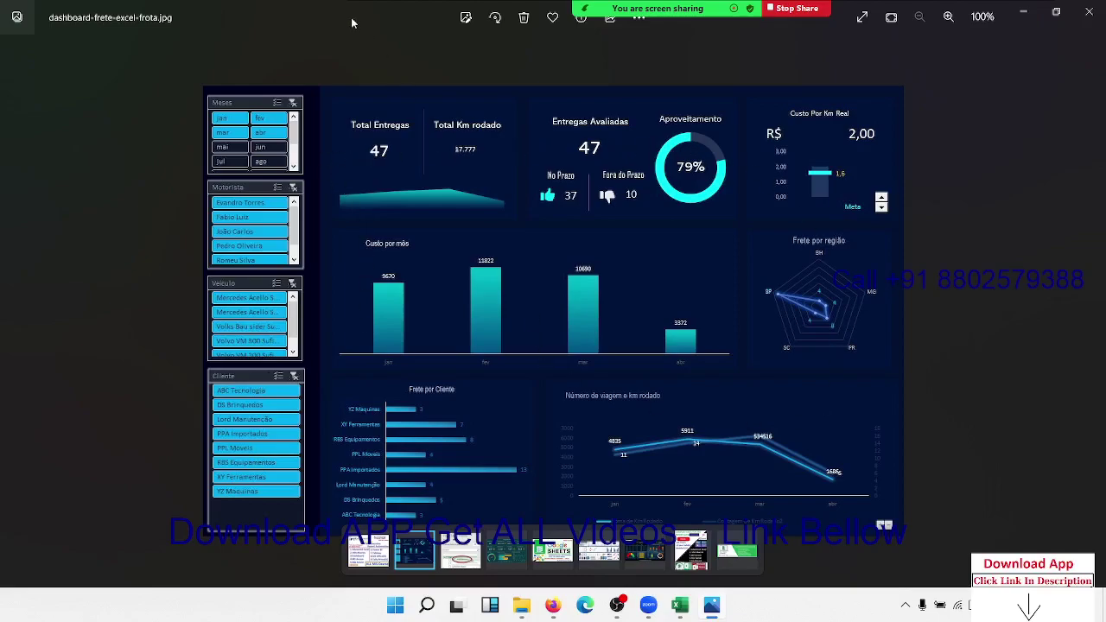
{"action": "key", "text": "alt+F4"}
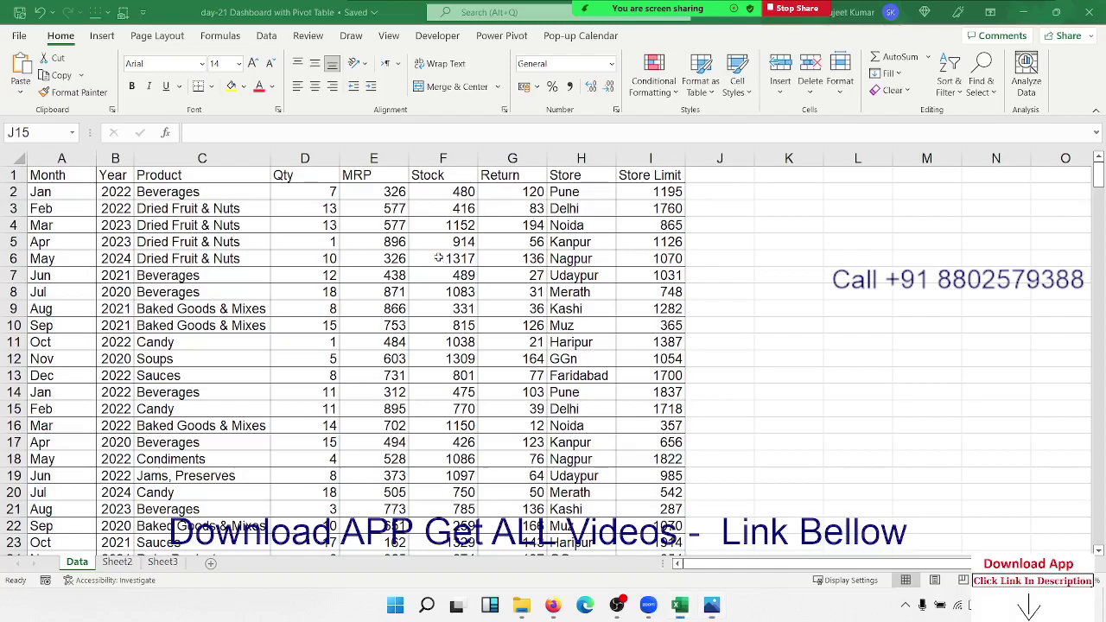
Rename Sheet2 to 'Support' and mark out A2:H15 on it
{"action": "left_click", "coordinate": [118, 562]}
{"action": "double_click", "coordinate": [118, 561]}
{"action": "type", "text": "Su"}
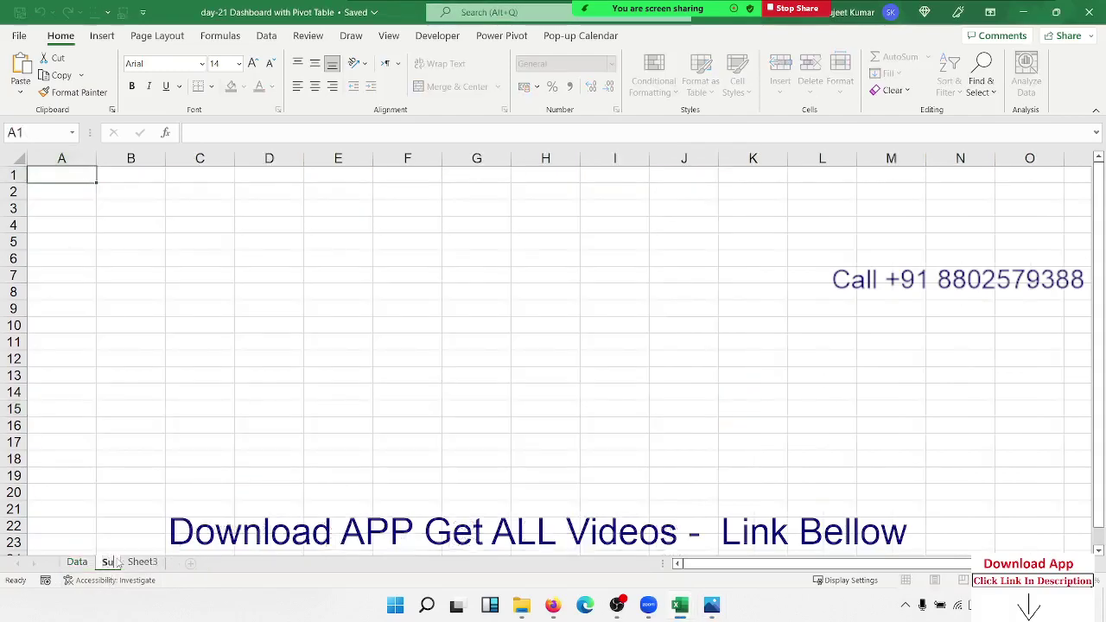
{"action": "type", "text": "ppor"}
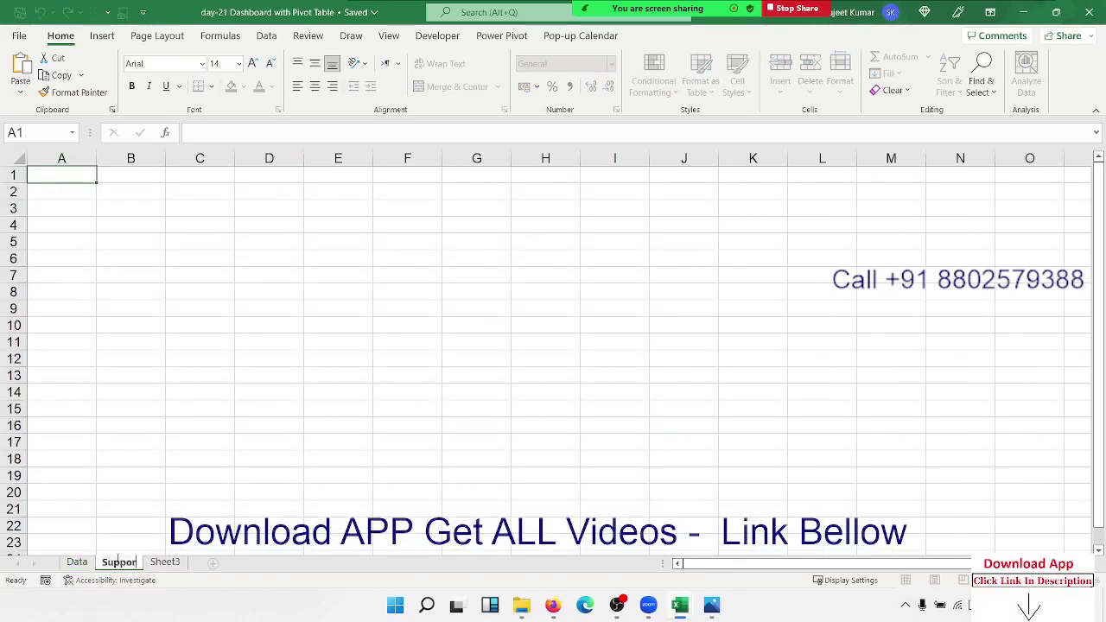
{"action": "type", "text": "t"}
{"action": "left_click", "coordinate": [129, 474]}
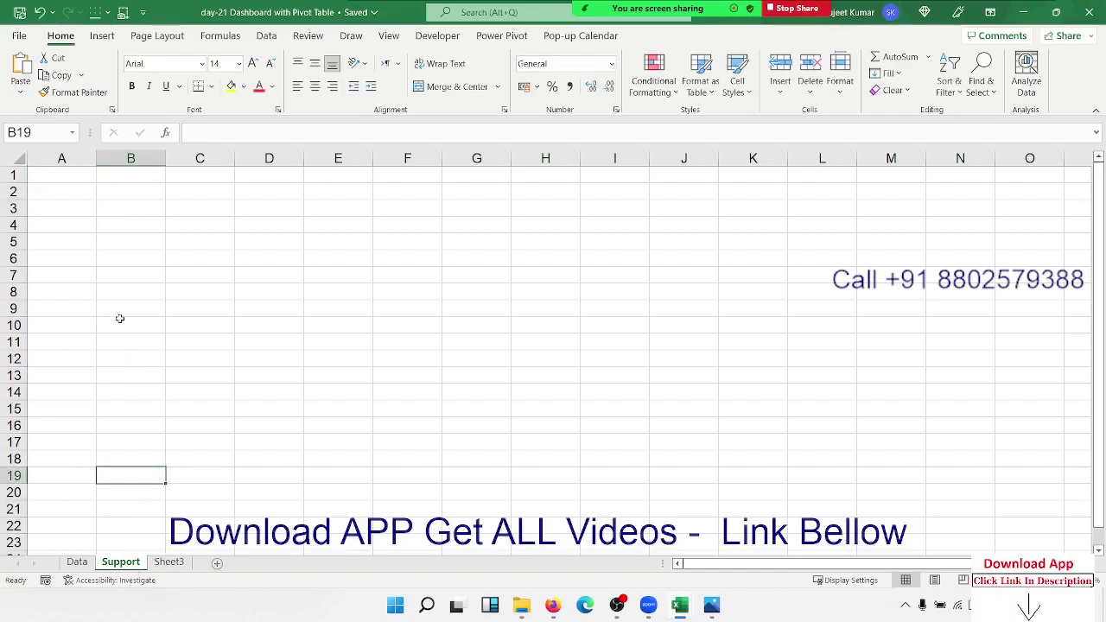
{"action": "left_click_drag", "start_coordinate": [83, 186], "coordinate": [537, 413]}
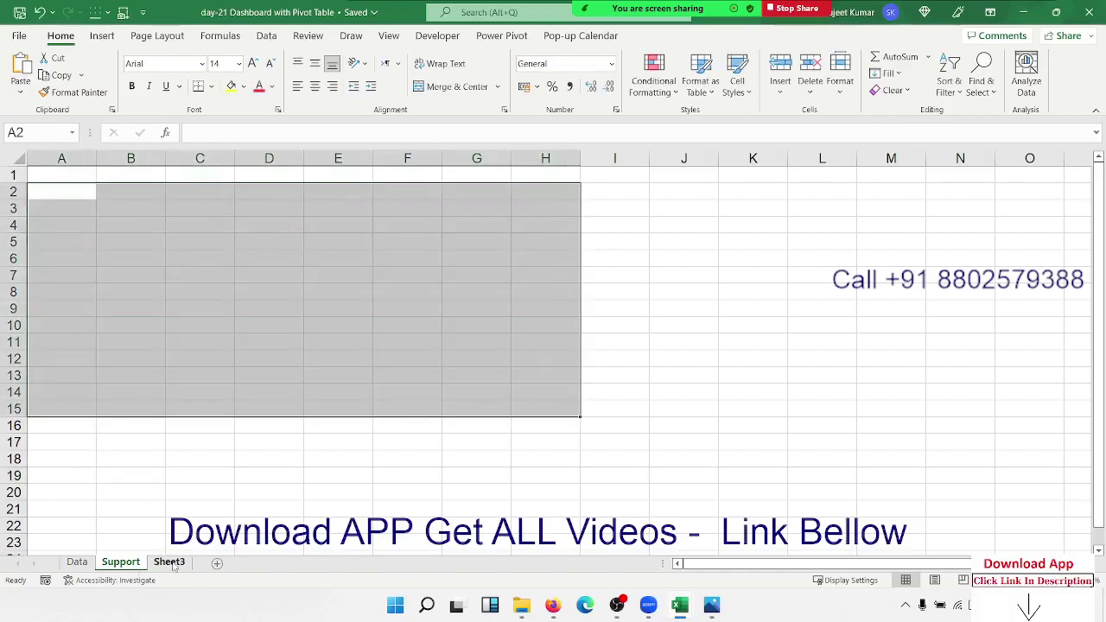
Rename Sheet3 to 'Dashboard'
{"action": "left_click", "coordinate": [169, 563]}
{"action": "left_click", "coordinate": [121, 562]}
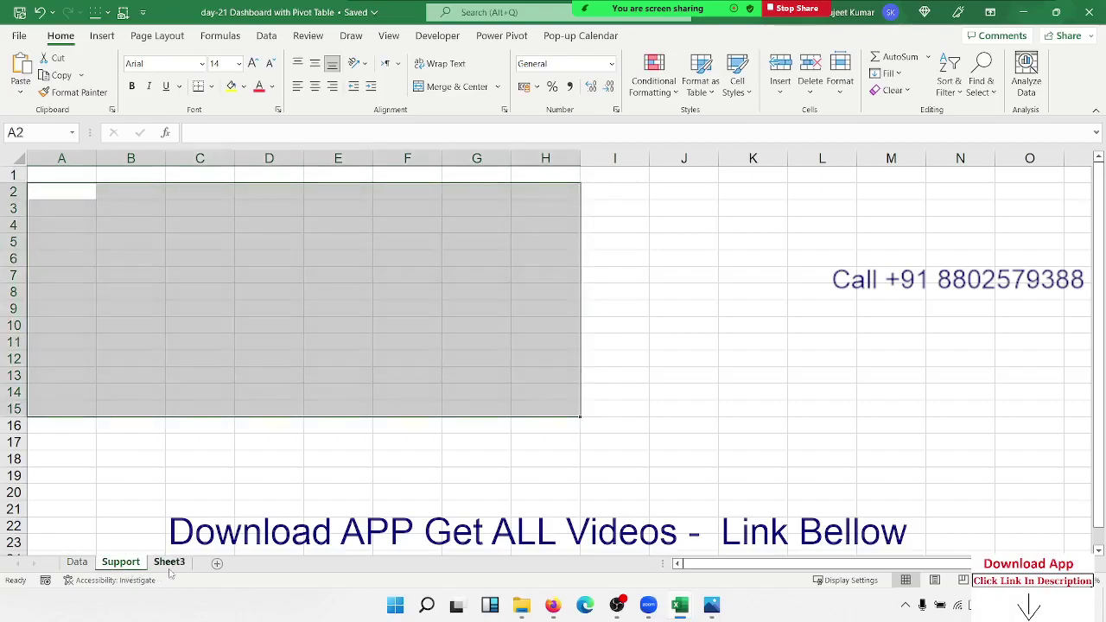
{"action": "left_click", "coordinate": [169, 562]}
{"action": "double_click", "coordinate": [169, 562]}
{"action": "type", "text": "DAs"}
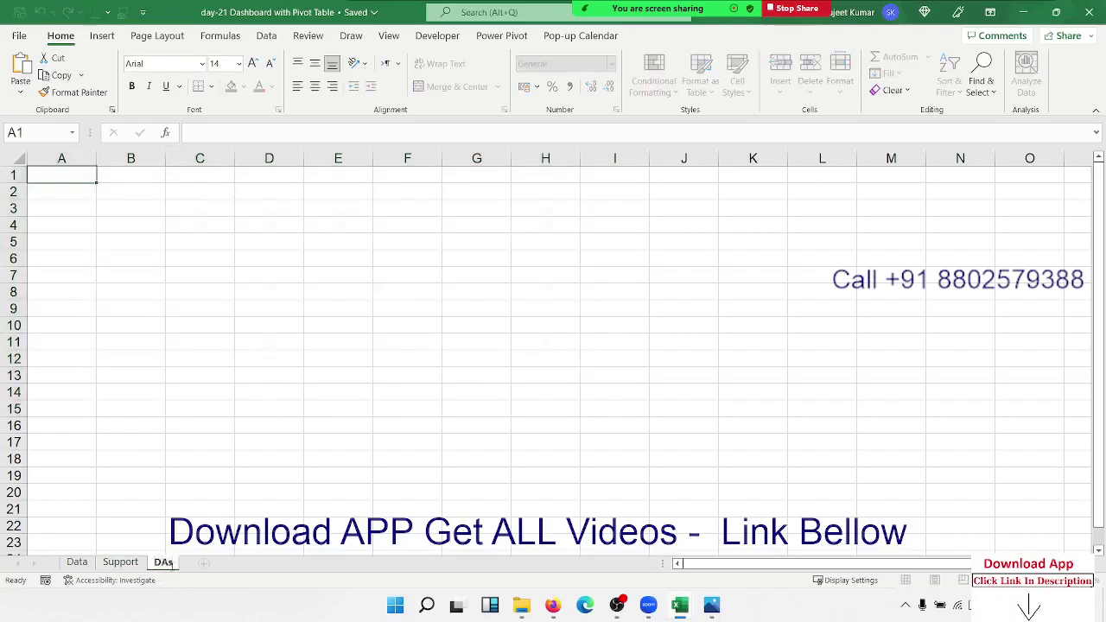
{"action": "key", "text": "BackSpace"}
{"action": "type", "text": "hb"}
{"action": "type", "text": "oard"}
{"action": "key", "text": "Return"}
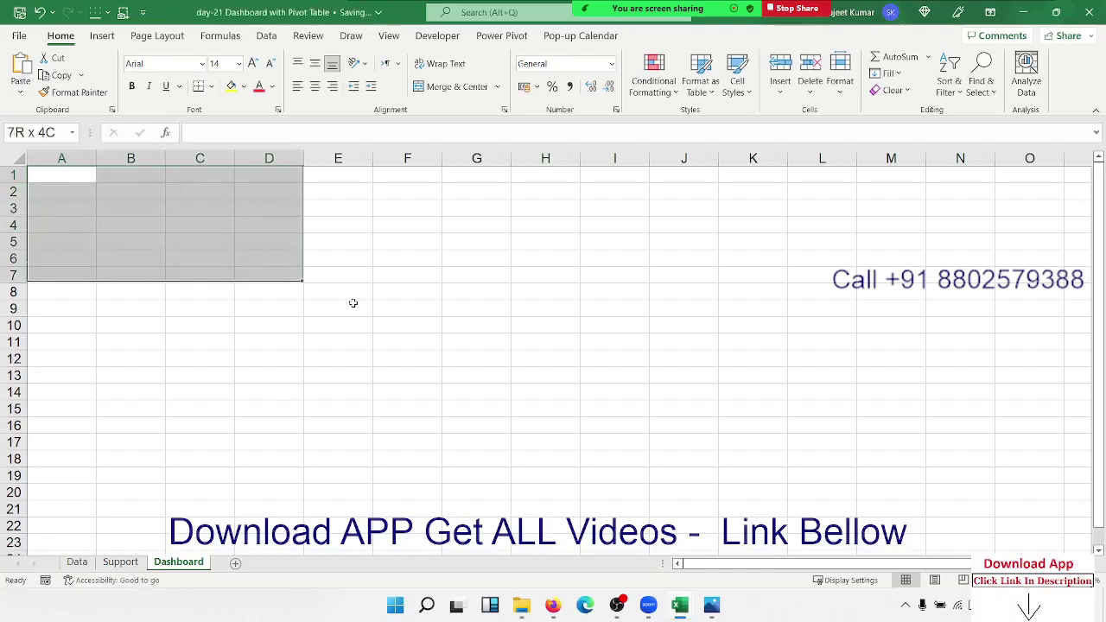
Select a large block of cells across the Dashboard sheet starting from A1
{"action": "left_click_drag", "start_coordinate": [50, 176], "coordinate": [367, 309]}
{"action": "scroll", "coordinate": [545, 333], "scroll_direction": "down", "scroll_amount": 7}
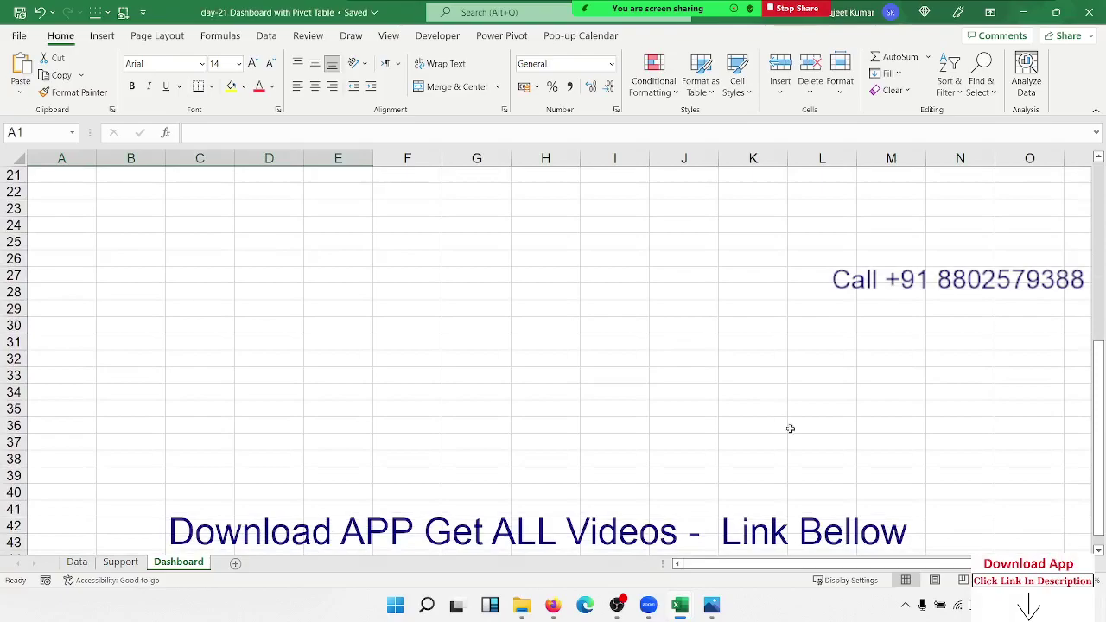
{"action": "left_click_drag", "start_coordinate": [553, 334], "coordinate": [1045, 521]}
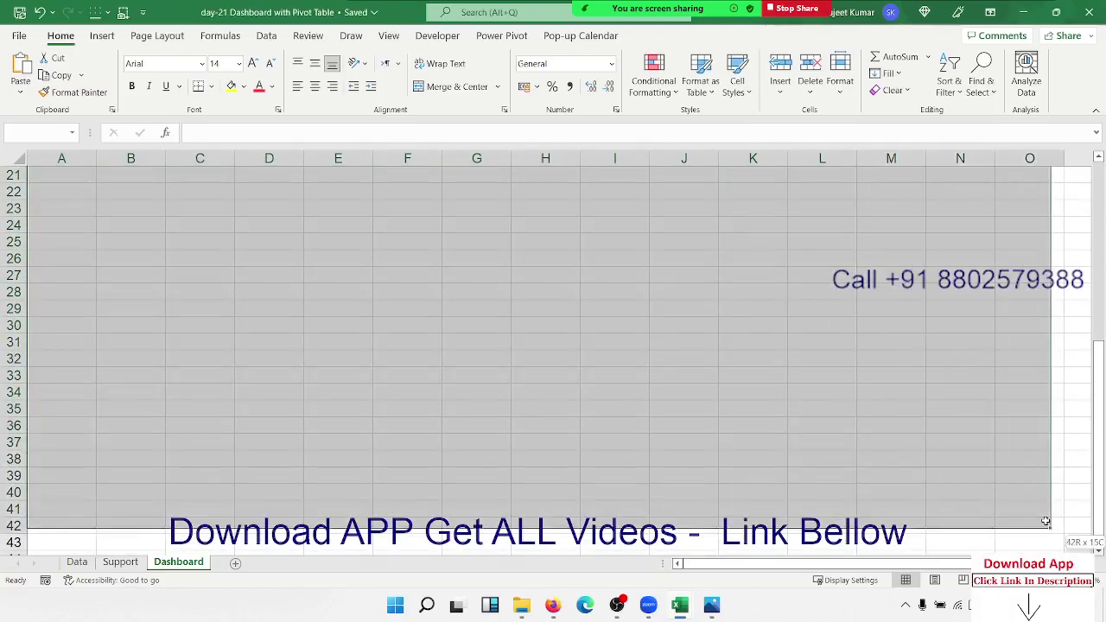
{"action": "scroll", "coordinate": [867, 417], "scroll_direction": "up", "scroll_amount": 7}
{"action": "scroll", "coordinate": [867, 416], "scroll_direction": "down", "scroll_amount": 7}
{"action": "scroll", "coordinate": [973, 474], "scroll_direction": "down", "scroll_amount": 3}
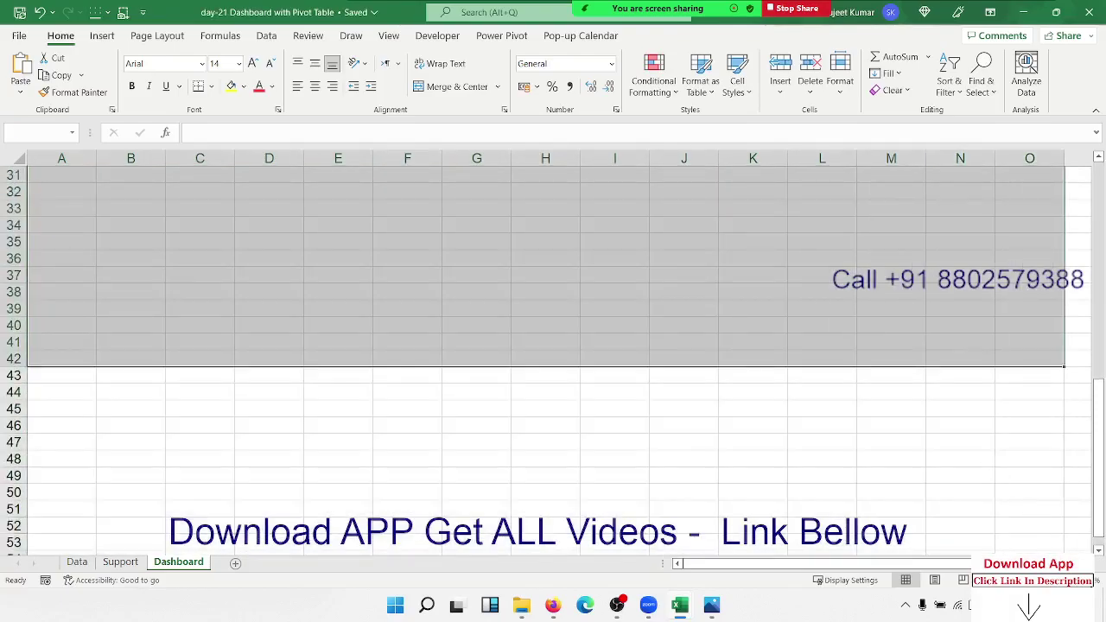
{"action": "left_click_drag", "start_coordinate": [1063, 366], "coordinate": [1060, 513]}
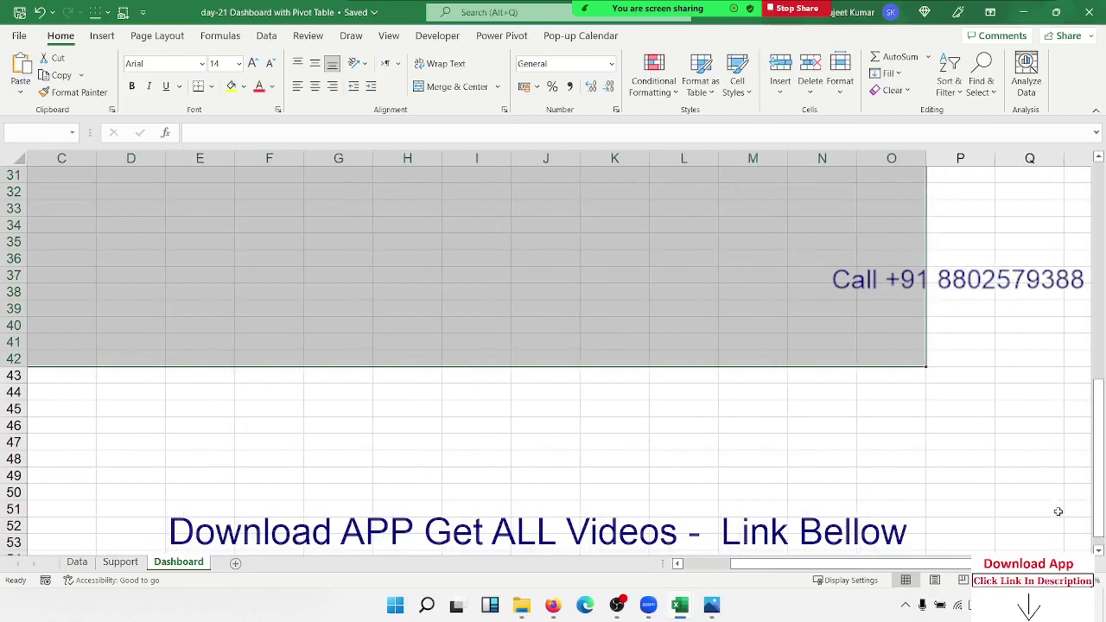
{"action": "left_click_drag", "start_coordinate": [1060, 513], "coordinate": [1065, 526]}
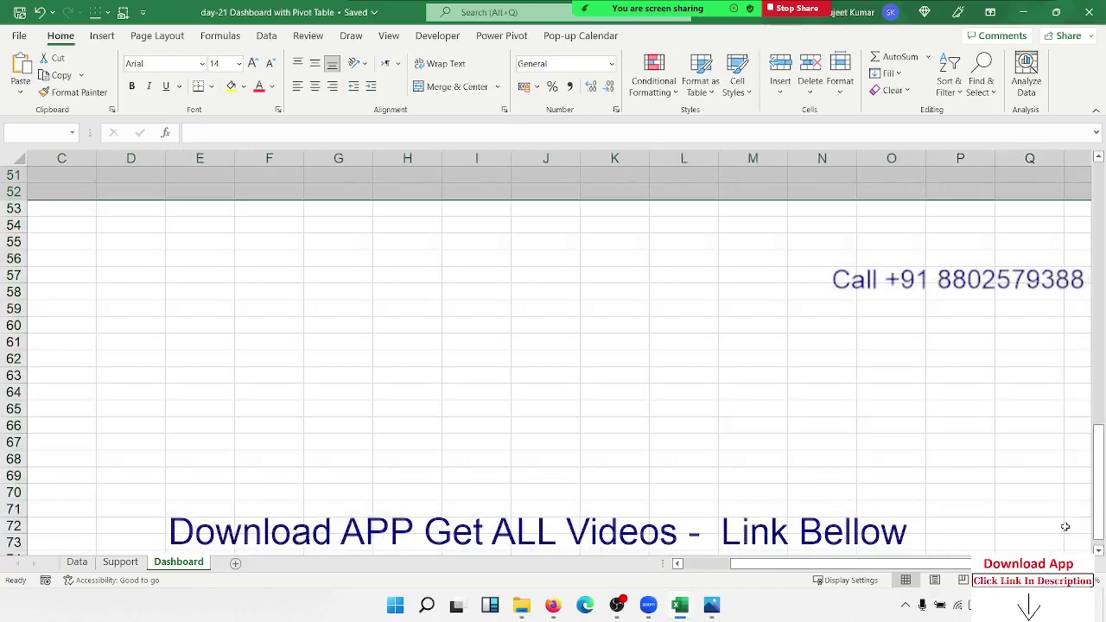
{"action": "mouse_move", "coordinate": [1069, 402]}
{"action": "left_mouse_down"}
{"action": "mouse_move", "coordinate": [938, 382]}
{"action": "mouse_move", "coordinate": [992, 438]}
{"action": "mouse_move", "coordinate": [1009, 398]}
{"action": "mouse_move", "coordinate": [1049, 418]}
{"action": "left_mouse_up"}
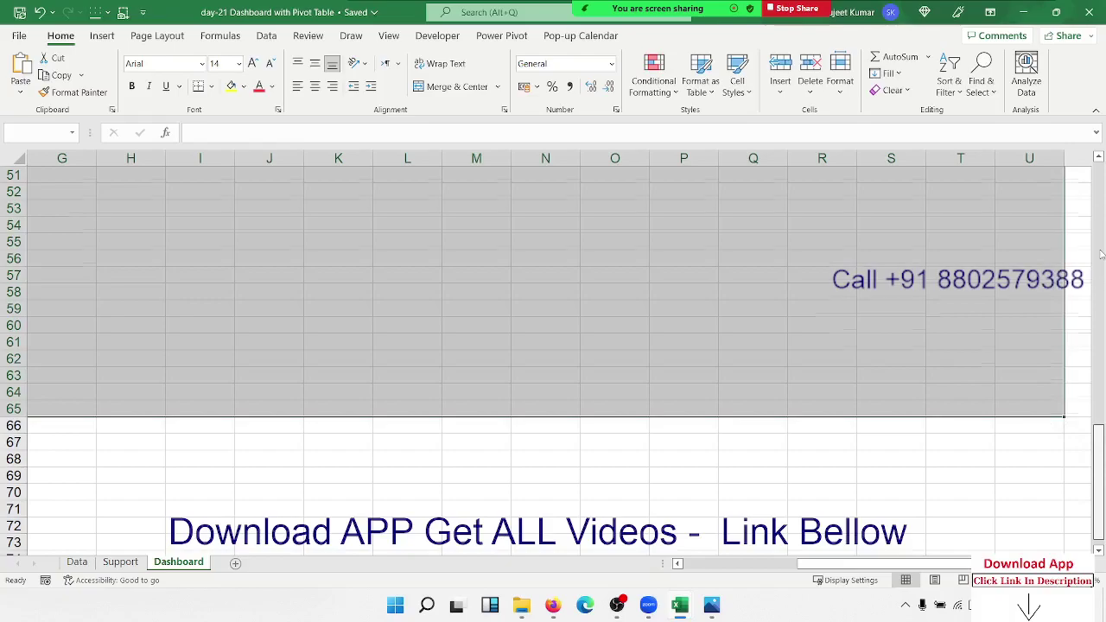
{"action": "left_click_drag", "start_coordinate": [1101, 268], "coordinate": [1100, 176]}
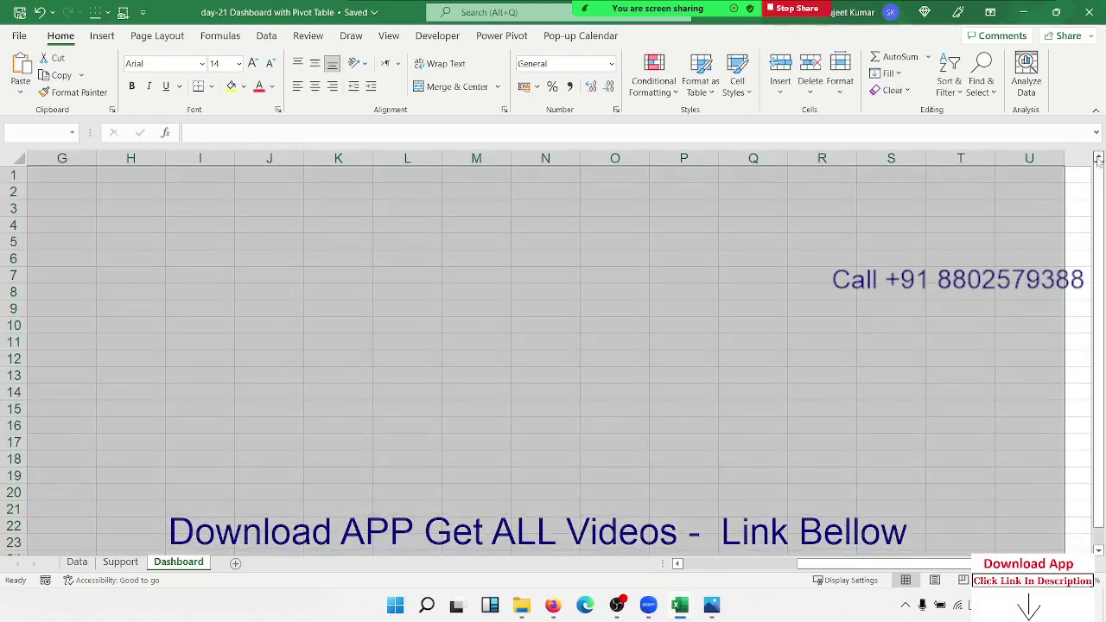
Fill the selection with blue, then change it to dark navy
{"action": "left_click", "coordinate": [243, 87]}
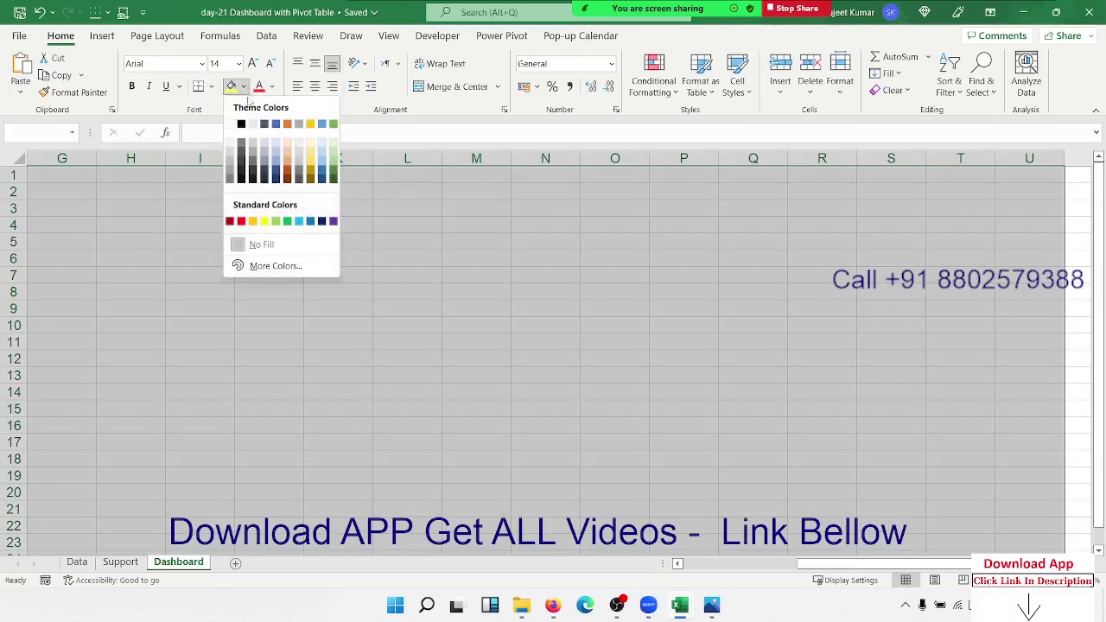
{"action": "left_click", "coordinate": [312, 222]}
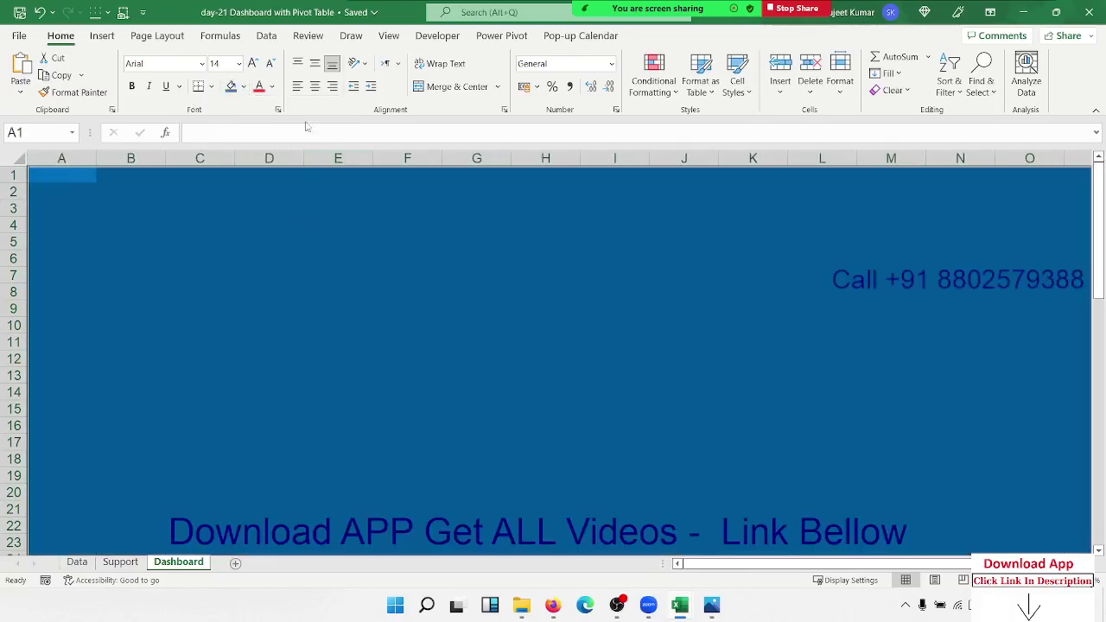
{"action": "left_click", "coordinate": [243, 88]}
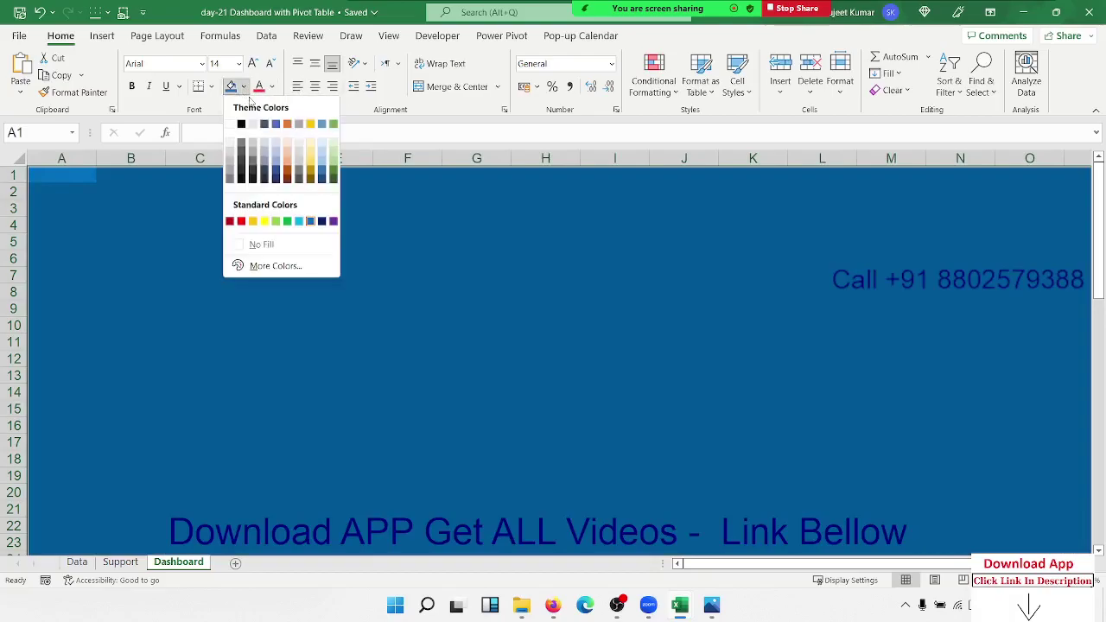
{"action": "left_click", "coordinate": [276, 178]}
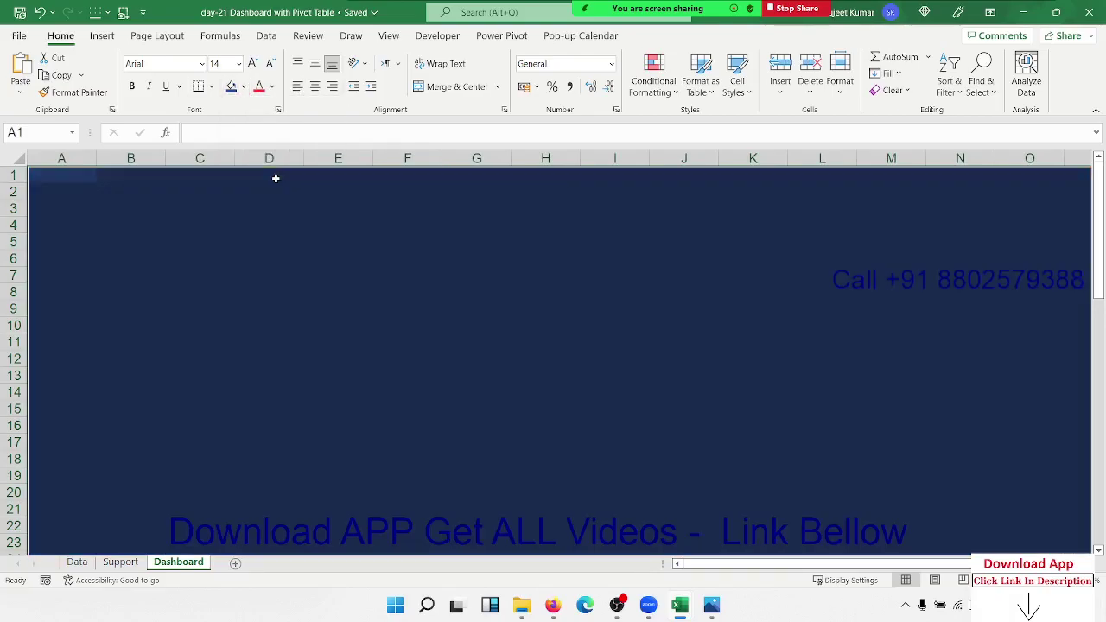
{"action": "left_click", "coordinate": [274, 191]}
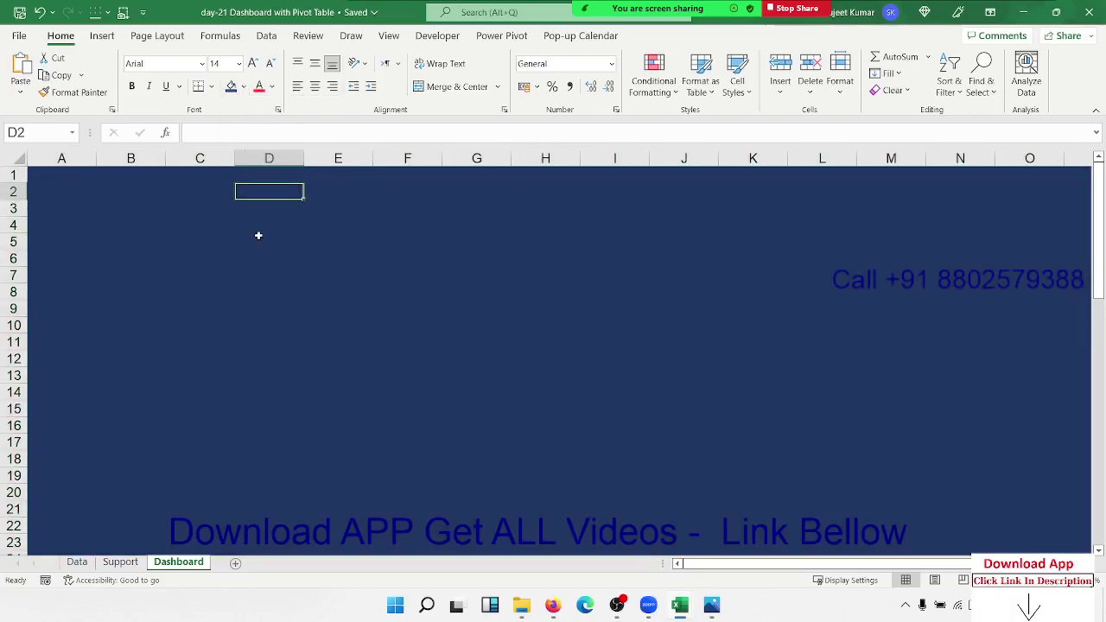
Fill A1:B65 with dark blue to form the side panel
{"action": "key", "text": "Home"}
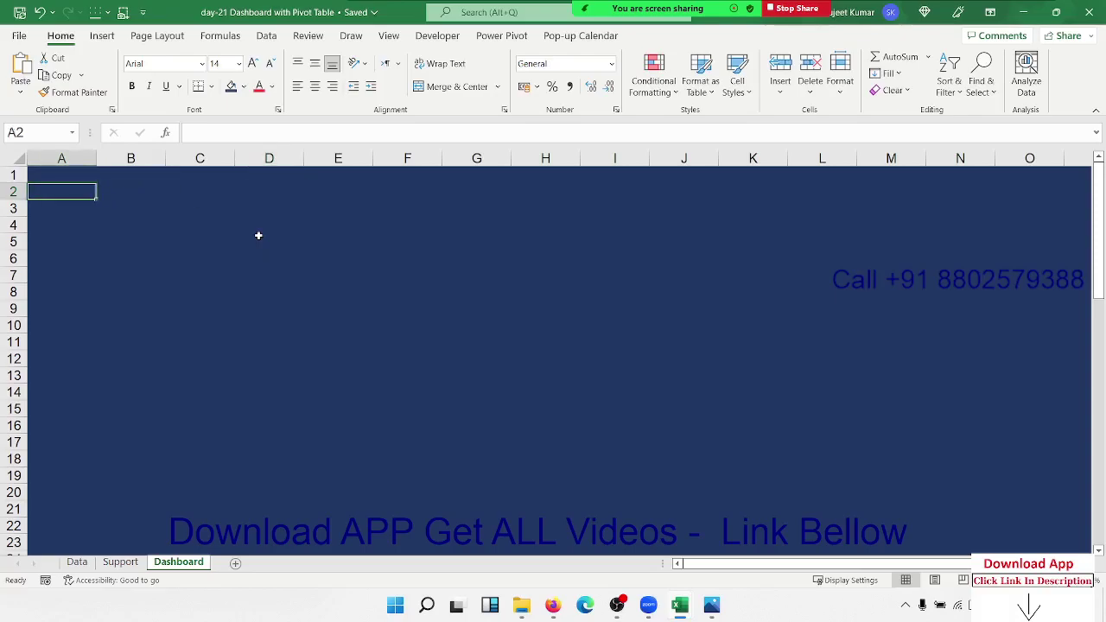
{"action": "key", "text": "Up"}
{"action": "key", "text": "shift+Right"}
{"action": "key", "text": "shift+Right"}
{"action": "key", "text": "shift+Left"}
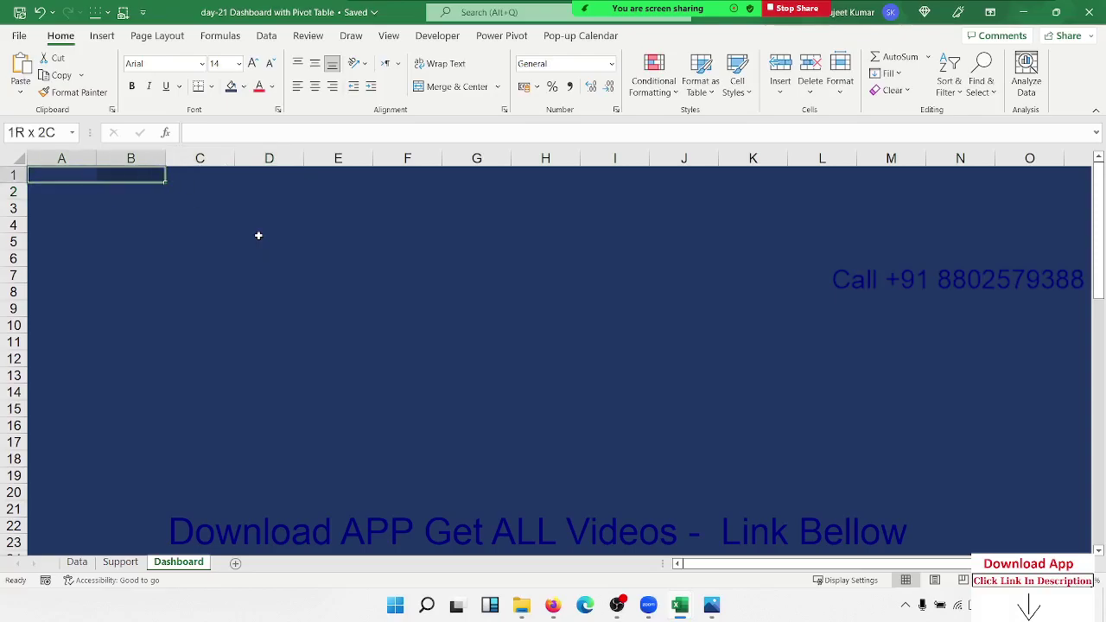
{"action": "key", "text": "shift+Down"}
{"action": "key", "text": "shift+Down"}
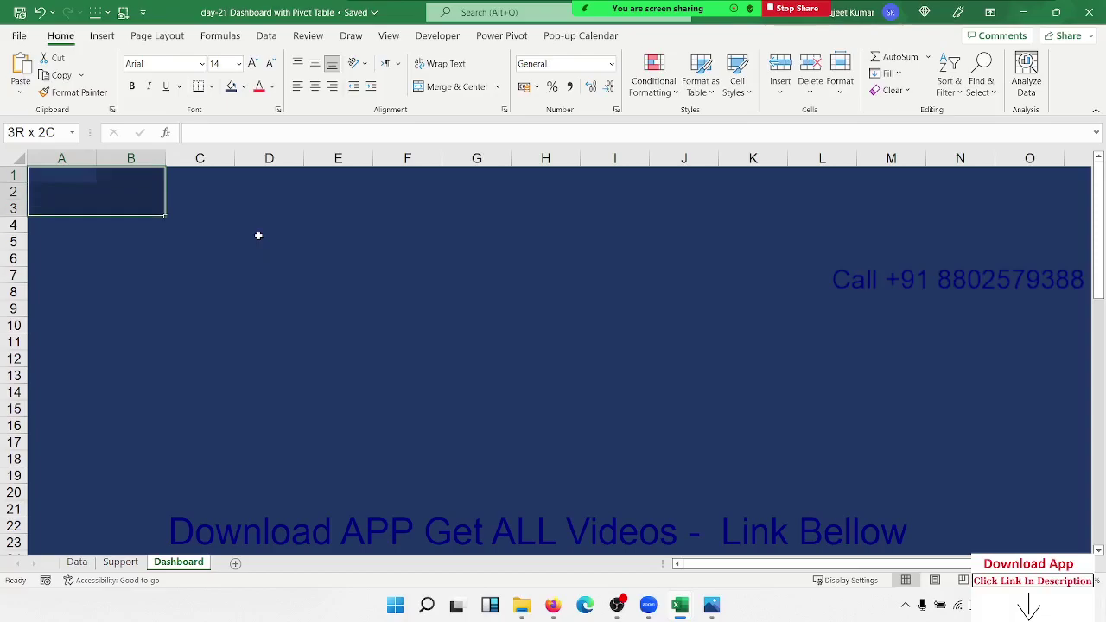
{"action": "key", "text": "shift+Down"}
{"action": "key", "text": "shift+Down"}
{"action": "key", "text": "shift+Down"}
{"action": "key", "text": "shift+Down"}
{"action": "key", "text": "shift+Down"}
{"action": "key", "text": "shift+Down"}
{"action": "key", "text": "shift+Down"}
{"action": "key", "text": "shift+Down"}
{"action": "key", "text": "shift+Down"}
{"action": "key", "text": "shift+Down"}
{"action": "key", "text": "shift+Down"}
{"action": "key", "text": "shift+Down"}
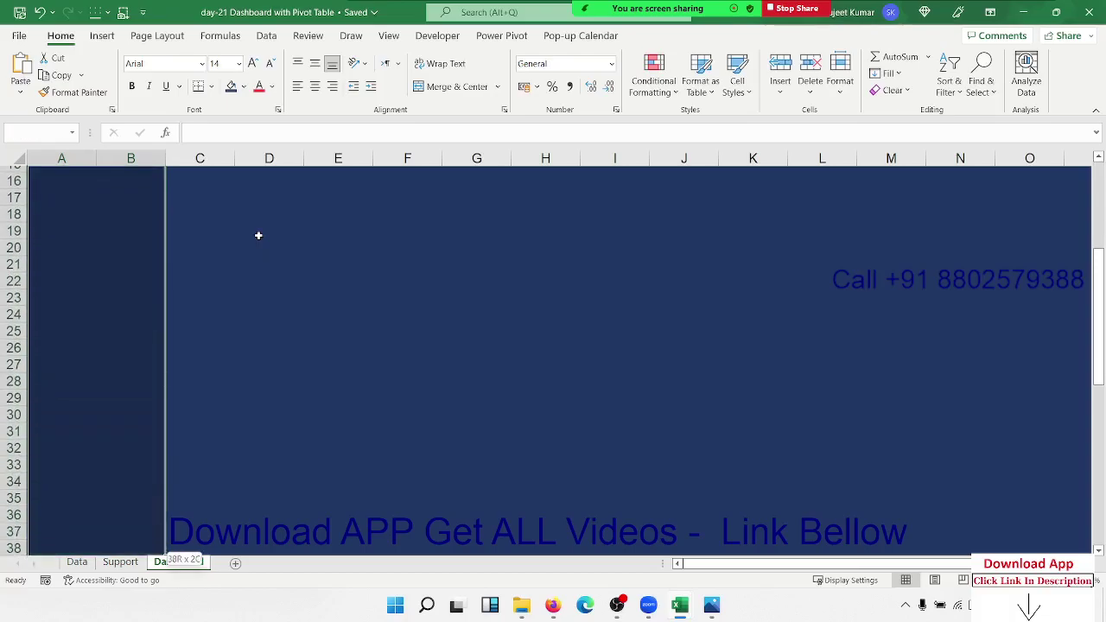
{"action": "key", "text": "shift+Down"}
{"action": "key", "text": "shift+Down"}
{"action": "key", "text": "shift+Down"}
{"action": "key", "text": "shift+Down"}
{"action": "key", "text": "shift+Down"}
{"action": "key", "text": "shift+Down"}
{"action": "key", "text": "shift+Down"}
{"action": "key", "text": "shift+Down"}
{"action": "key", "text": "shift+Down"}
{"action": "key", "text": "shift+Down"}
{"action": "key", "text": "shift+Down"}
{"action": "key", "text": "shift+Down"}
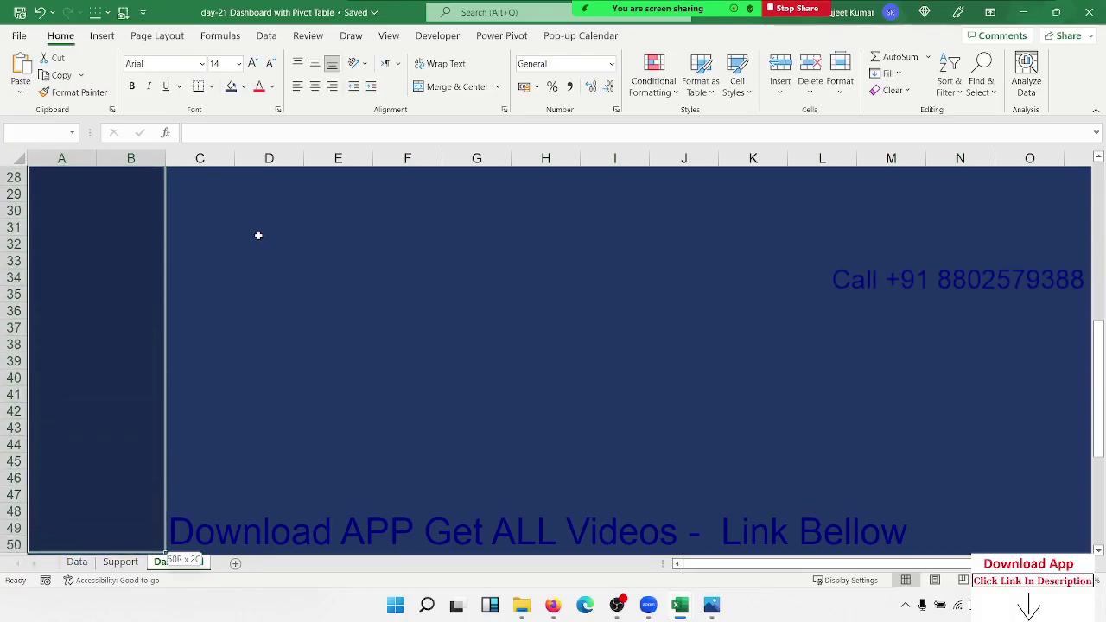
{"action": "key", "text": "shift+Down"}
{"action": "key", "text": "shift+Down"}
{"action": "key", "text": "shift+Down"}
{"action": "key", "text": "shift+Down"}
{"action": "key", "text": "shift+Down"}
{"action": "key", "text": "shift+Down"}
{"action": "key", "text": "shift+Down"}
{"action": "key", "text": "shift+Down"}
{"action": "key", "text": "shift+Down"}
{"action": "key", "text": "shift+Down"}
{"action": "key", "text": "shift+Down"}
{"action": "key", "text": "shift+Down"}
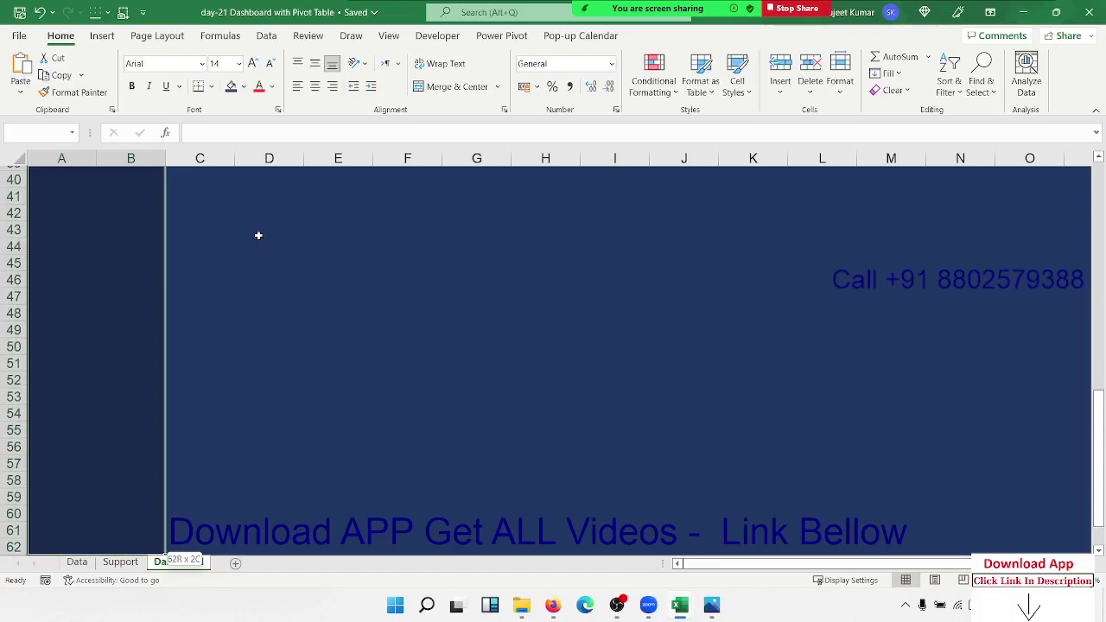
{"action": "key", "text": "shift+Down"}
{"action": "key", "text": "shift+Down"}
{"action": "key", "text": "shift+Down"}
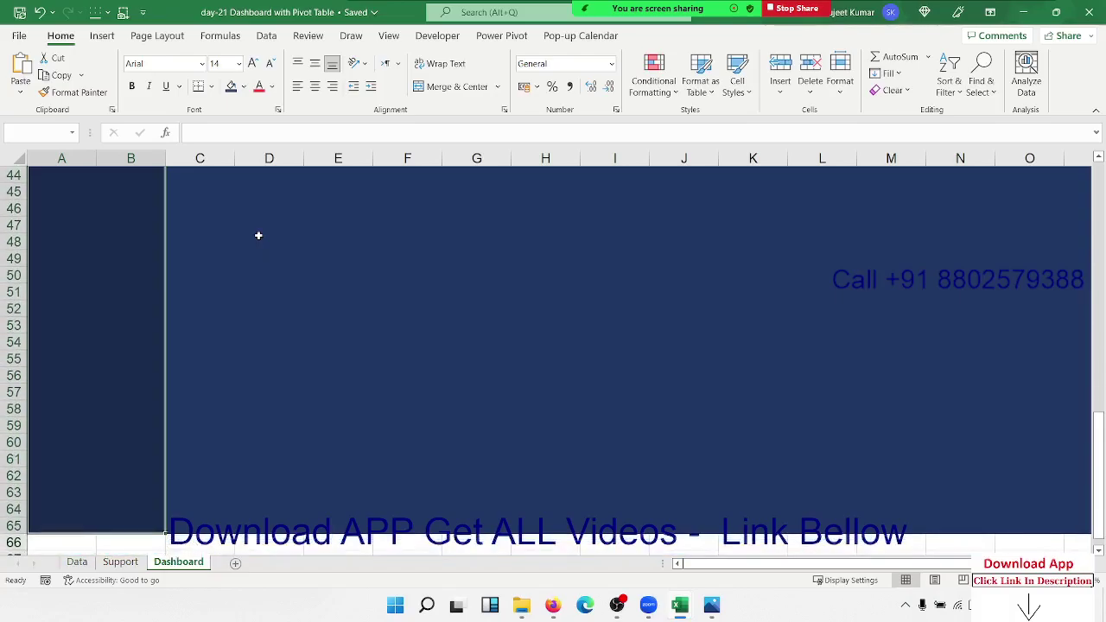
{"action": "left_click", "coordinate": [244, 87]}
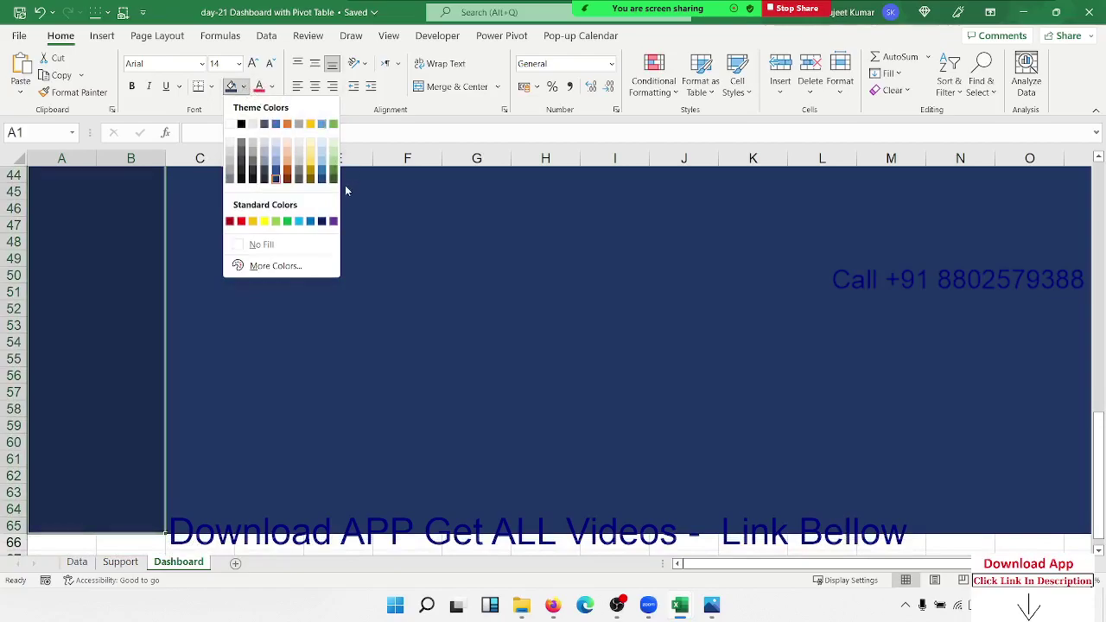
{"action": "left_click", "coordinate": [321, 221]}
{"action": "scroll", "coordinate": [320, 216], "scroll_direction": "up", "scroll_amount": 14}
{"action": "left_click", "coordinate": [271, 242]}
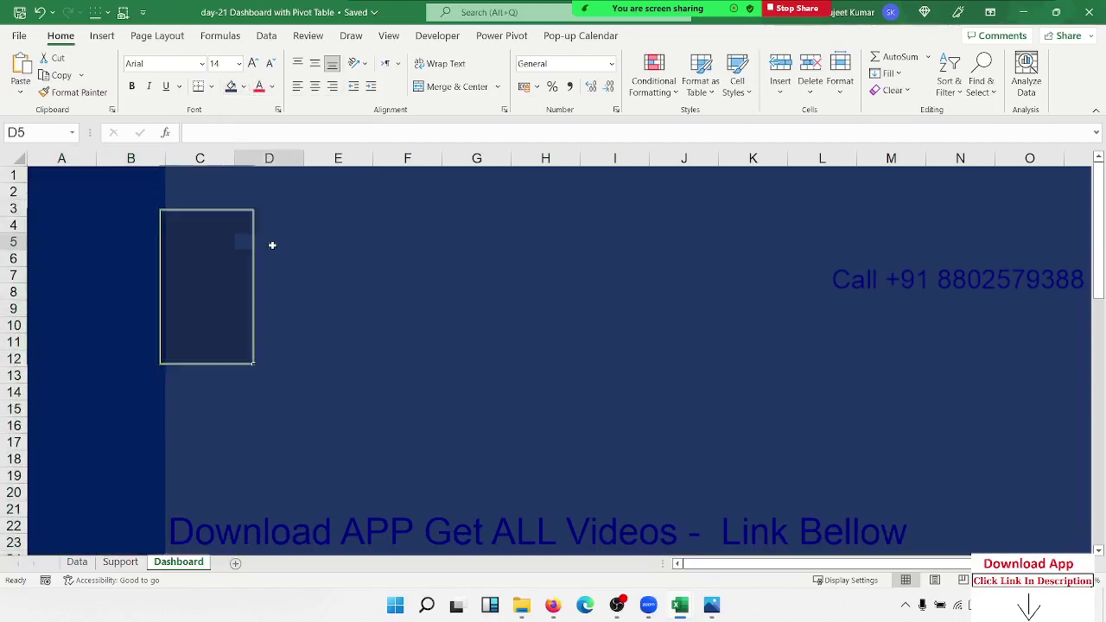
Select column B from B1 down to row 65
{"action": "key", "text": "ctrl+Up"}
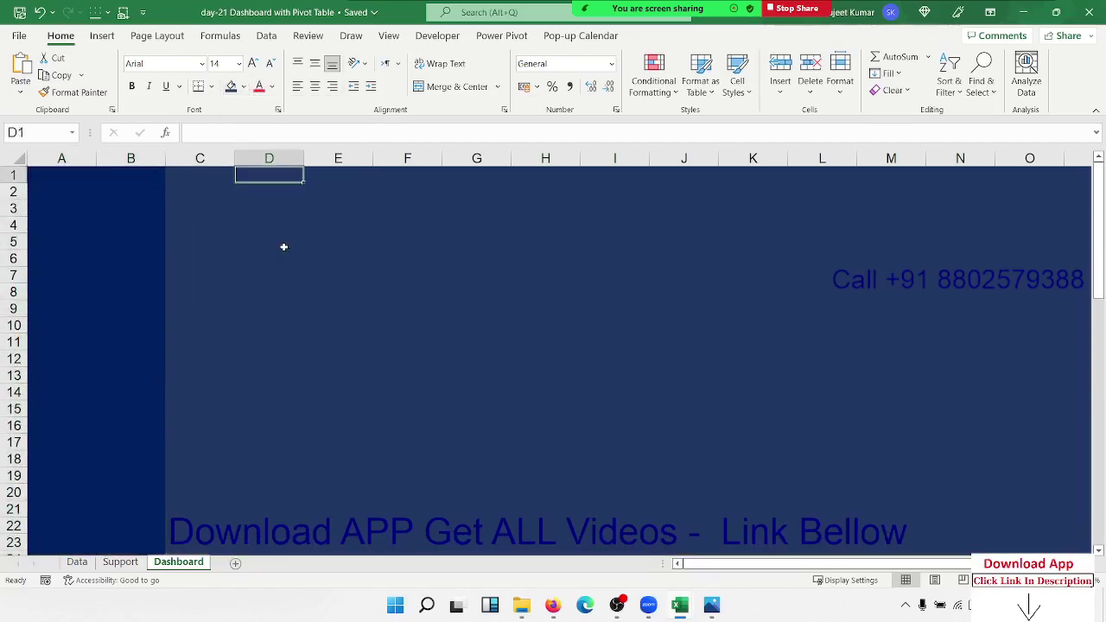
{"action": "key", "text": "Left"}
{"action": "key", "text": "Left"}
{"action": "key", "text": "shift+Down"}
{"action": "key", "text": "shift+Down"}
{"action": "key", "text": "shift+Down"}
{"action": "key", "text": "shift+Down"}
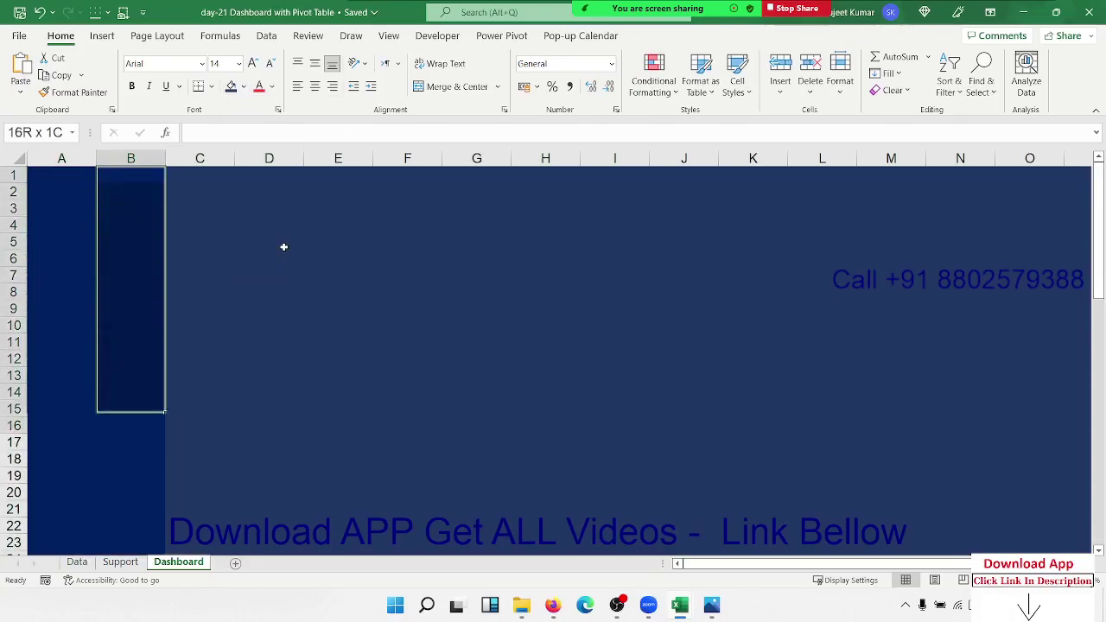
{"action": "key", "text": "shift+Down"}
{"action": "key", "text": "shift+Down"}
{"action": "key", "text": "shift+Down"}
{"action": "key", "text": "shift+Down"}
{"action": "key", "text": "shift+Down"}
{"action": "key", "text": "shift+Down"}
{"action": "key", "text": "shift+Down"}
{"action": "key", "text": "shift+Down"}
{"action": "key", "text": "shift+Down"}
{"action": "key", "text": "shift+Down"}
{"action": "key", "text": "shift+Down"}
{"action": "key", "text": "shift+Down"}
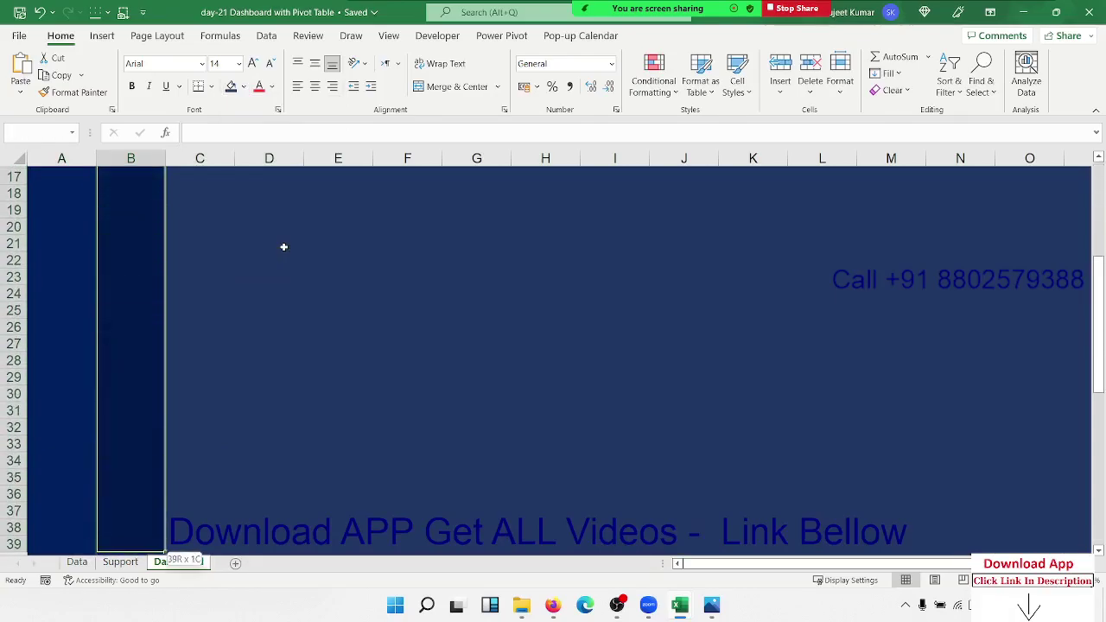
{"action": "key", "text": "shift+Down"}
{"action": "key", "text": "shift+Down"}
{"action": "key", "text": "shift+Down"}
{"action": "key", "text": "shift+Down"}
{"action": "key", "text": "shift+Down"}
{"action": "key", "text": "shift+Down"}
{"action": "key", "text": "shift+Down"}
{"action": "key", "text": "shift+Down"}
{"action": "key", "text": "shift+Down"}
{"action": "key", "text": "shift+Down"}
{"action": "key", "text": "shift+Down"}
{"action": "key", "text": "shift+Down"}
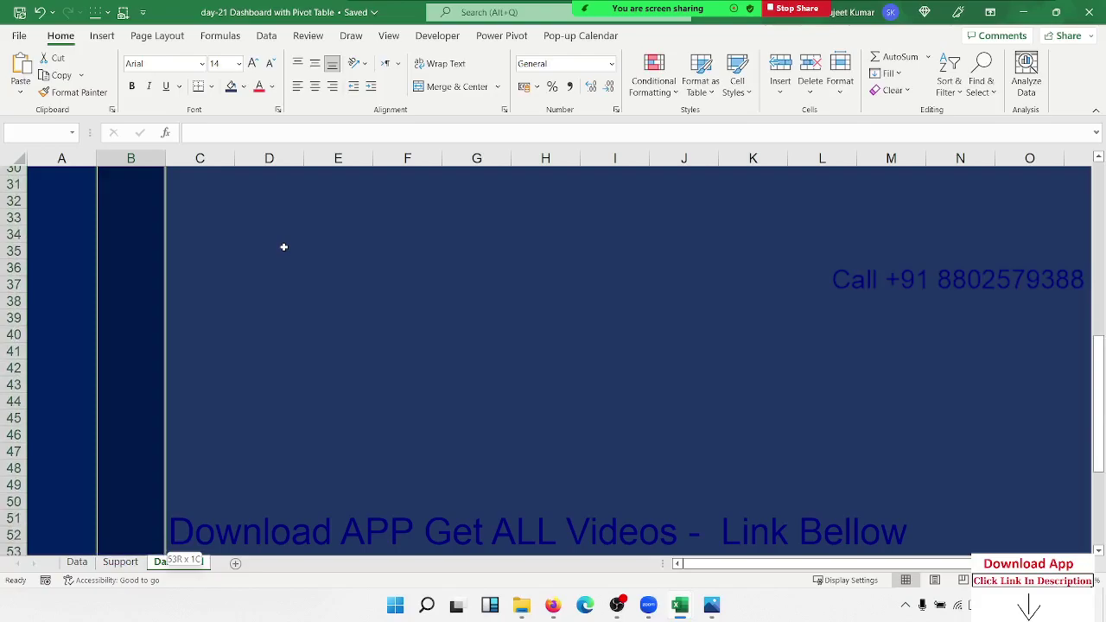
{"action": "key", "text": "shift+Down"}
{"action": "key", "text": "shift+Down"}
{"action": "key", "text": "shift+Down"}
{"action": "key", "text": "shift+Down"}
{"action": "key", "text": "shift+Down"}
{"action": "key", "text": "shift+Down"}
{"action": "key", "text": "shift+Down"}
{"action": "key", "text": "shift+Down"}
{"action": "key", "text": "shift+Down"}
{"action": "key", "text": "shift+Down"}
{"action": "key", "text": "shift+Down"}
{"action": "key", "text": "shift+Down"}
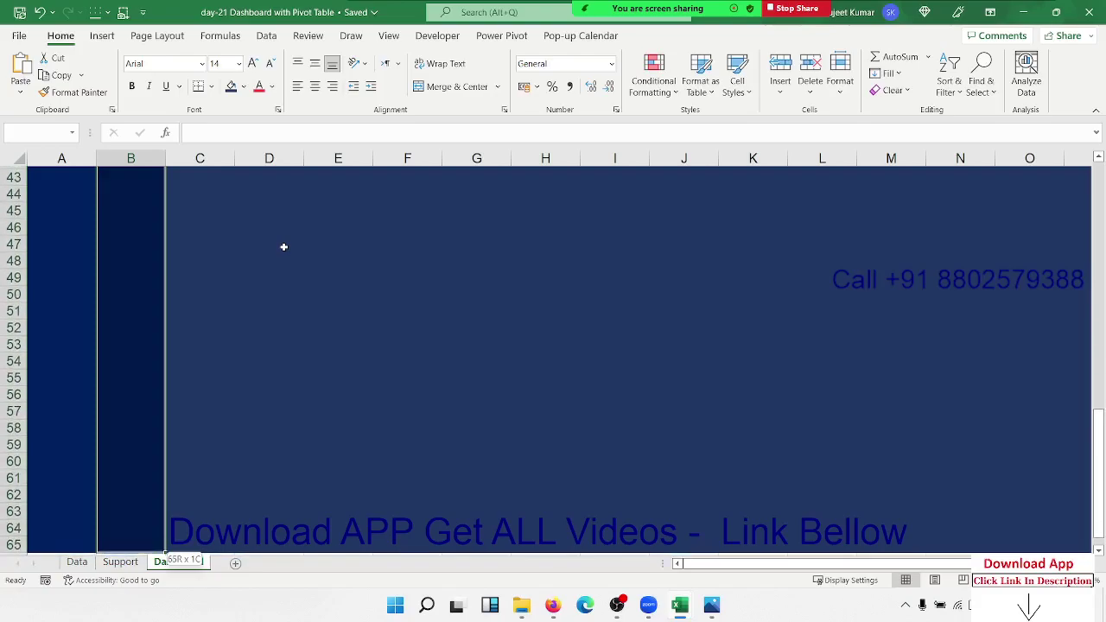
{"action": "scroll", "coordinate": [283, 247], "scroll_direction": "down", "scroll_amount": 1}
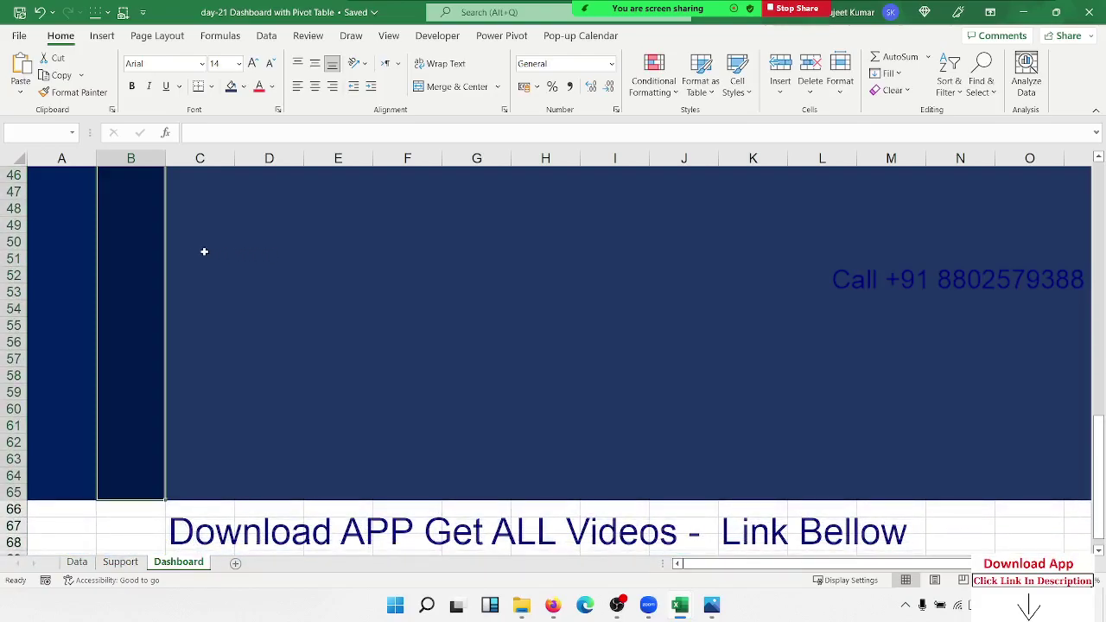
In Format Cells for the column B range, choose a thick solid border line
{"action": "right_click", "coordinate": [147, 247]}
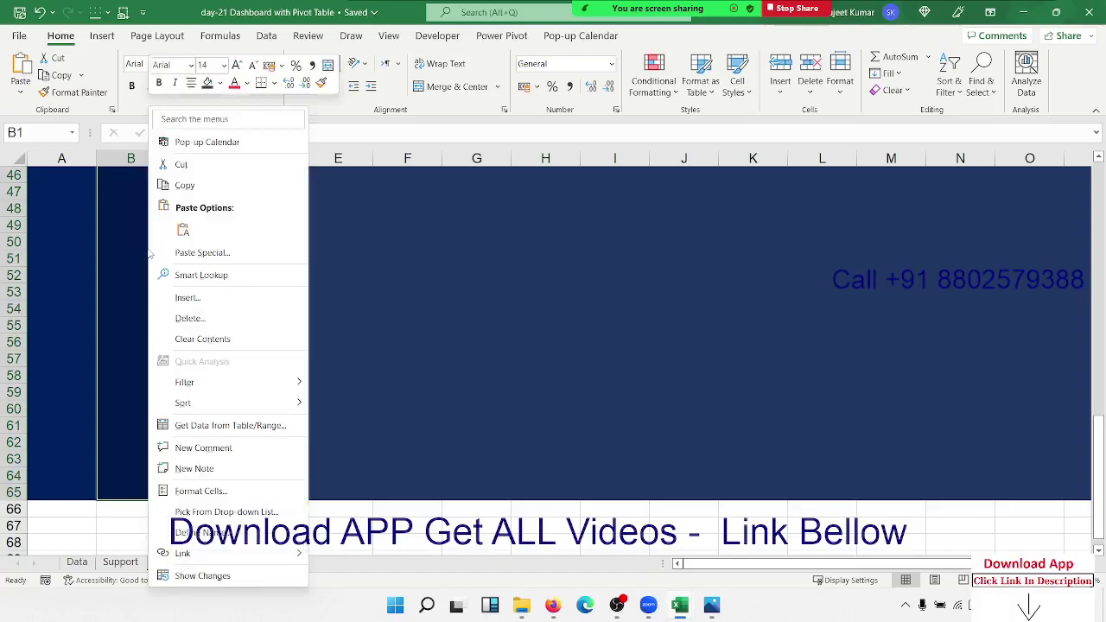
{"action": "left_click", "coordinate": [201, 490]}
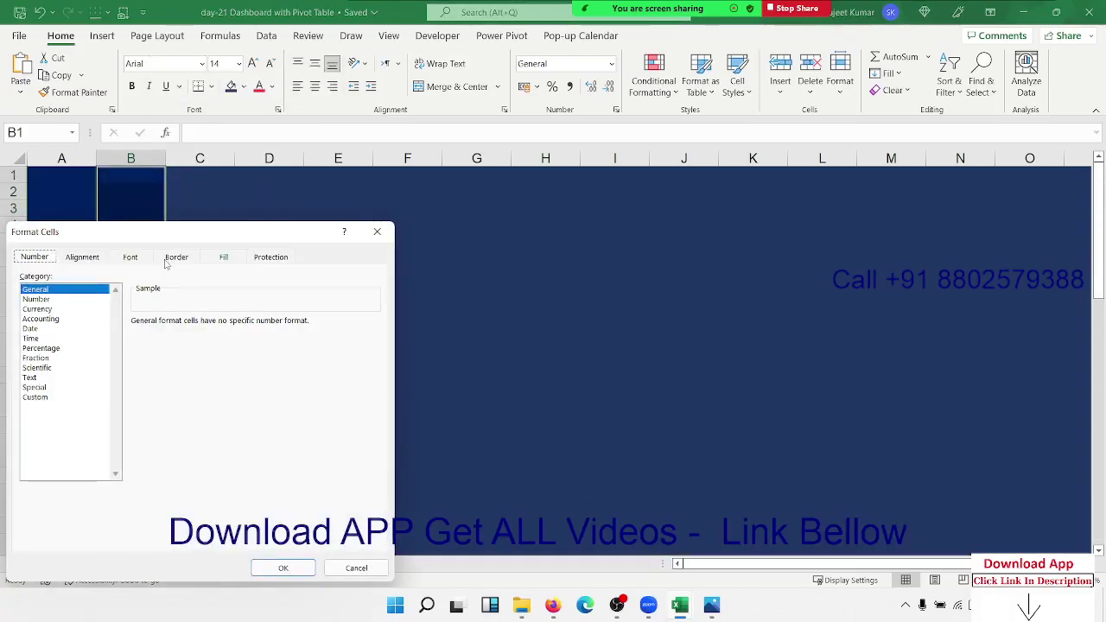
{"action": "left_click", "coordinate": [177, 257]}
{"action": "left_click_drag", "start_coordinate": [172, 231], "coordinate": [426, 194]}
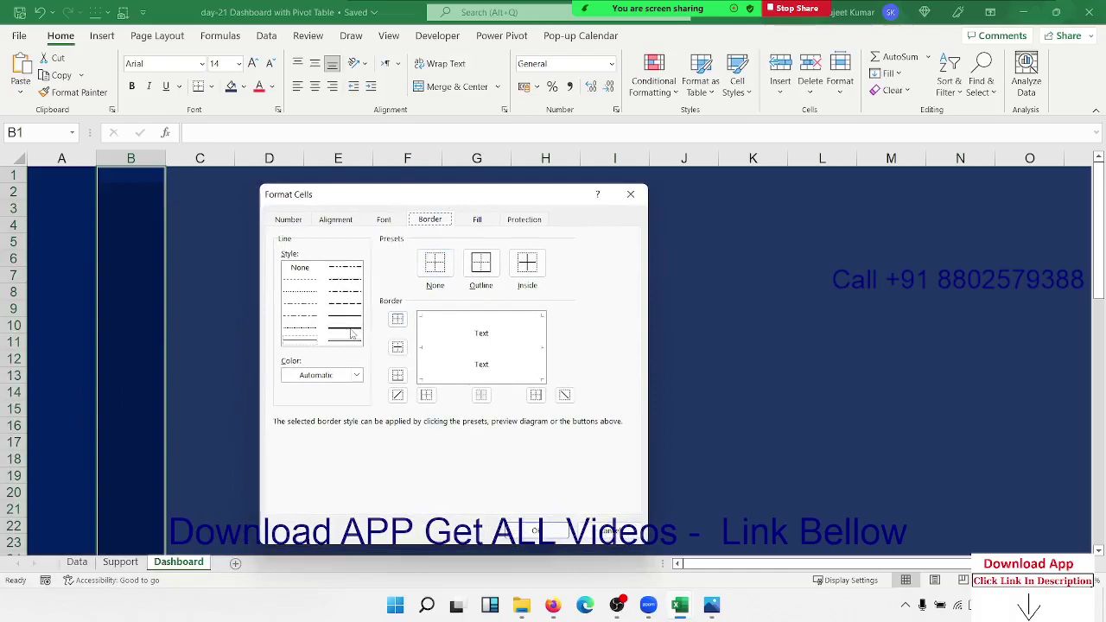
{"action": "left_click", "coordinate": [345, 329]}
Set the border colour to a custom dark blue and apply it to the right edge
{"action": "left_click", "coordinate": [331, 375]}
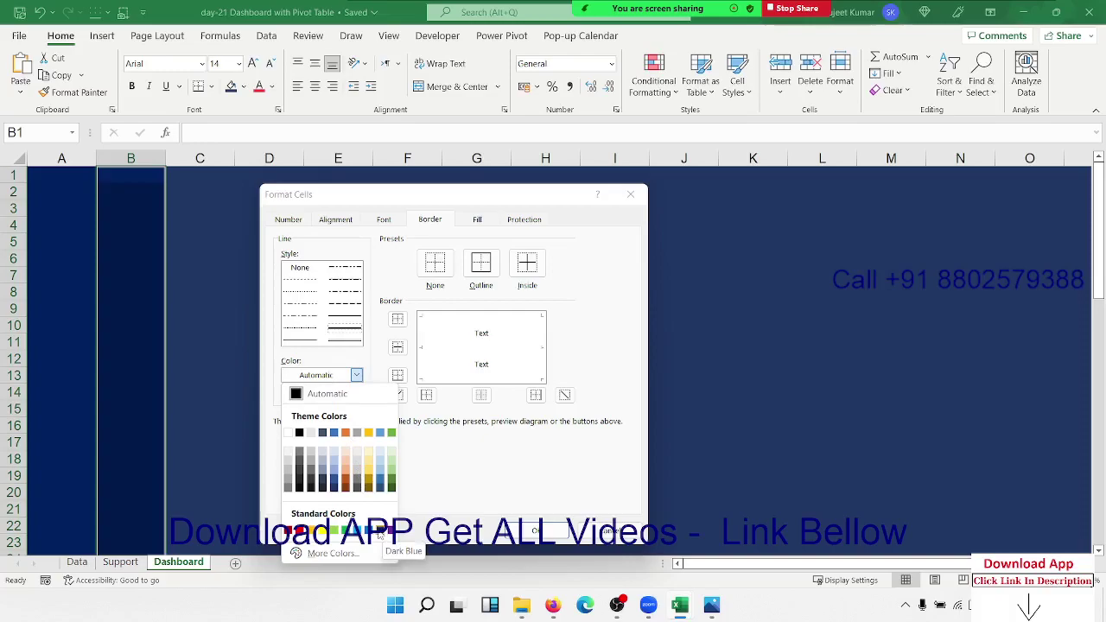
{"action": "left_click", "coordinate": [322, 554]}
{"action": "left_click", "coordinate": [179, 408]}
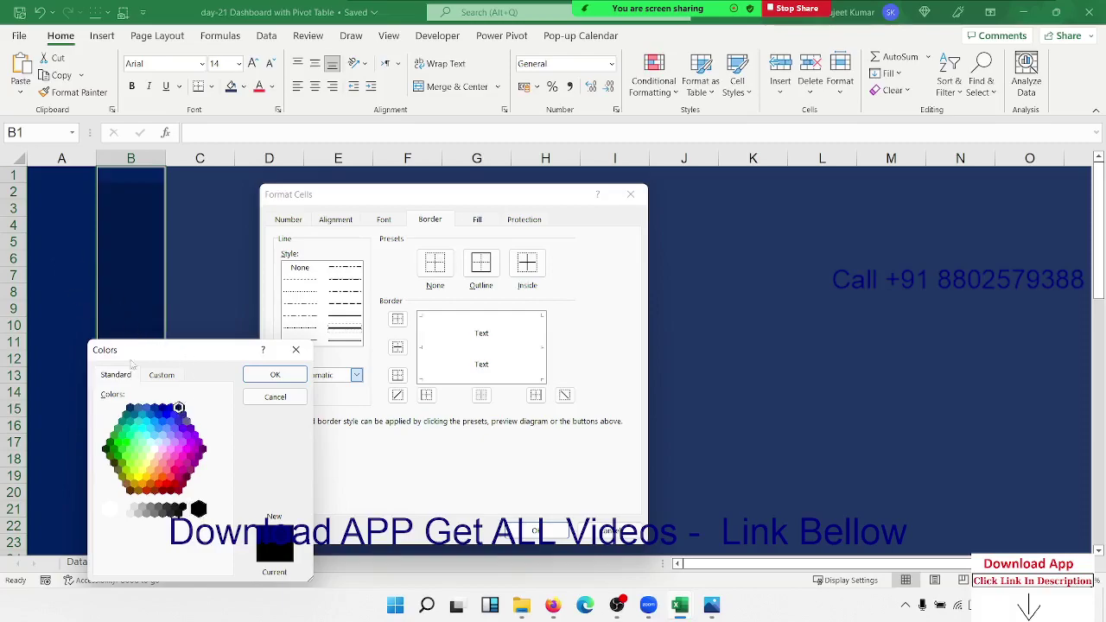
{"action": "left_click", "coordinate": [171, 406]}
{"action": "left_click", "coordinate": [182, 414]}
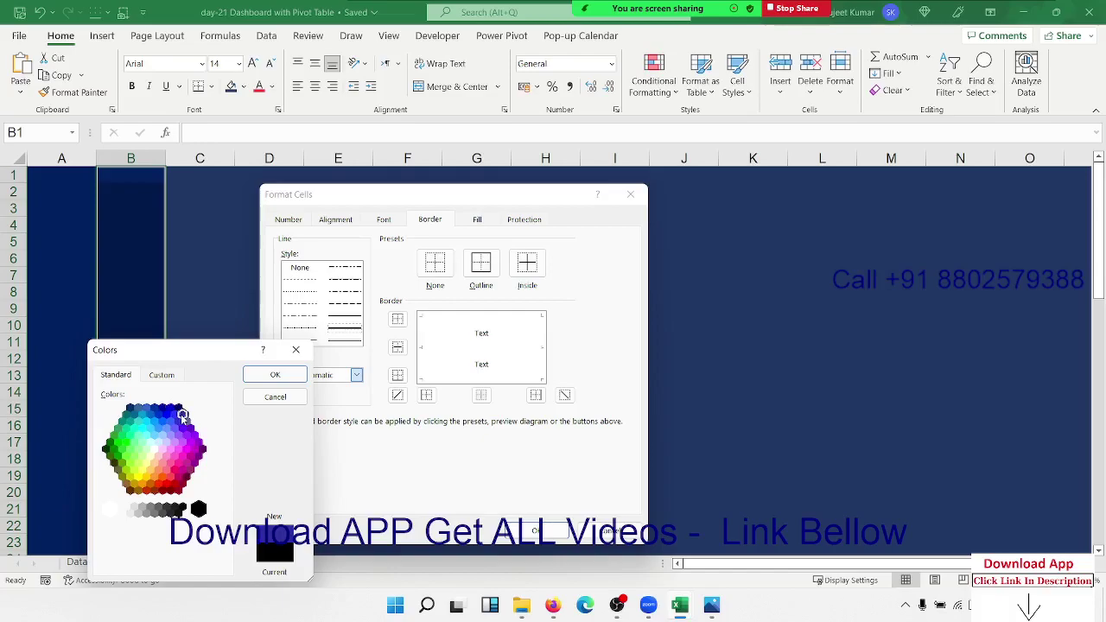
{"action": "left_click", "coordinate": [170, 406]}
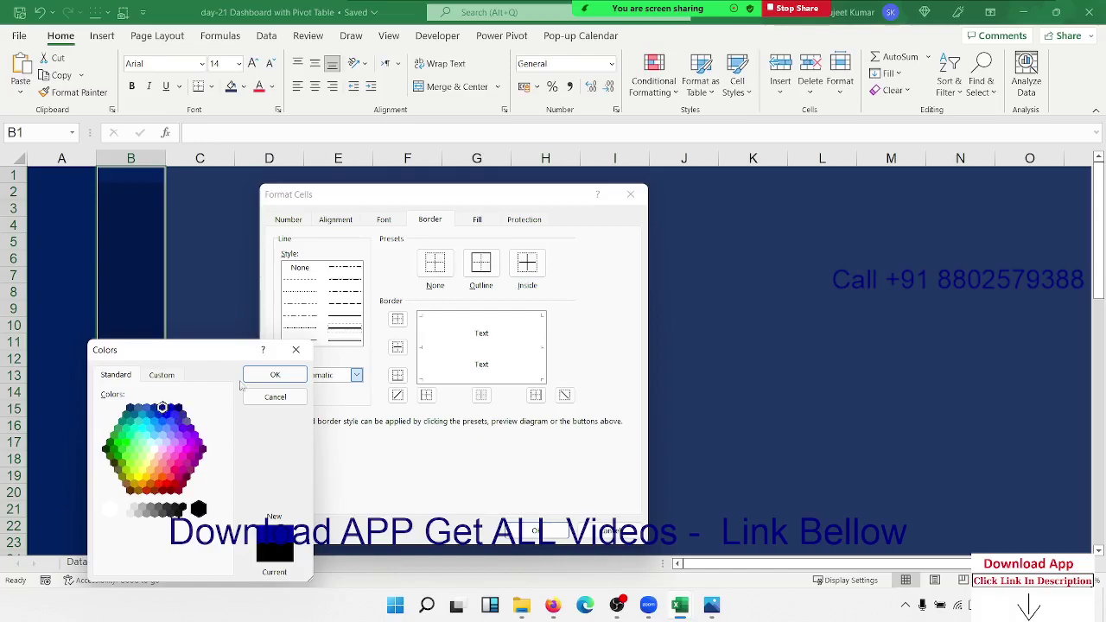
{"action": "left_click", "coordinate": [273, 374]}
{"action": "left_click", "coordinate": [542, 360]}
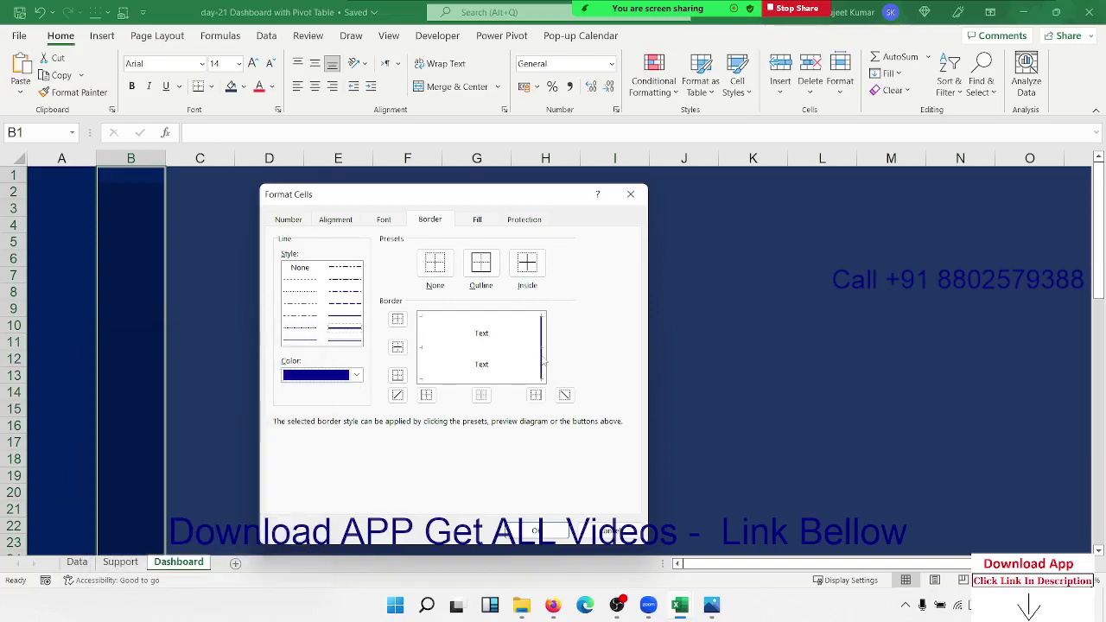
{"action": "left_click", "coordinate": [539, 531]}
{"action": "left_click", "coordinate": [254, 424]}
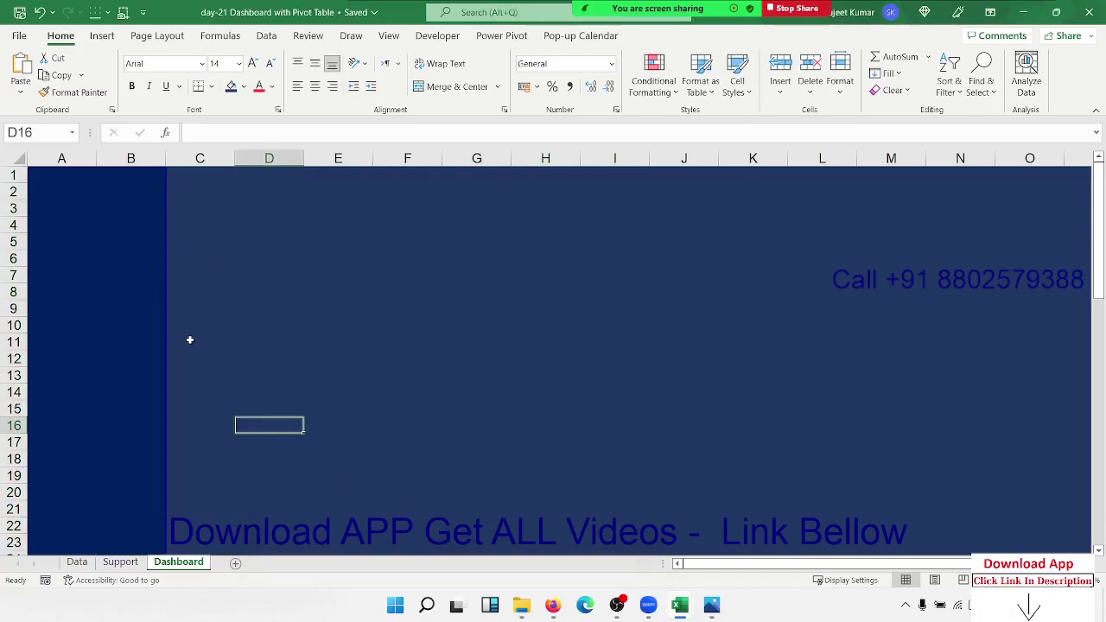
Narrow column C to a thin 0.86-width spacer beside the side panel
{"action": "left_click", "coordinate": [153, 234]}
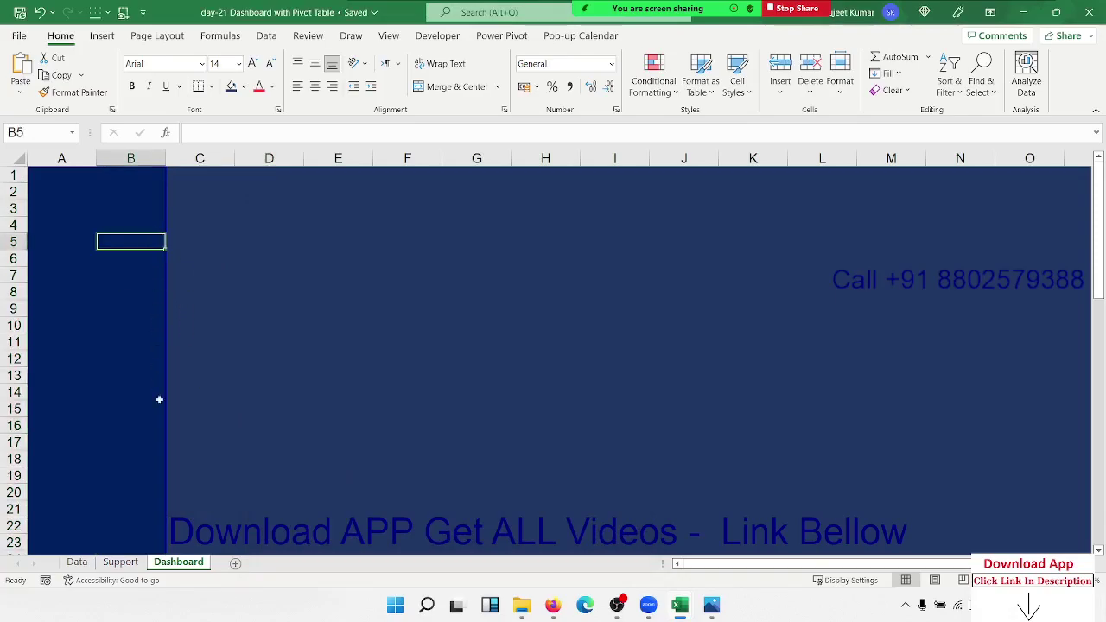
{"action": "left_click_drag", "start_coordinate": [101, 292], "coordinate": [154, 307]}
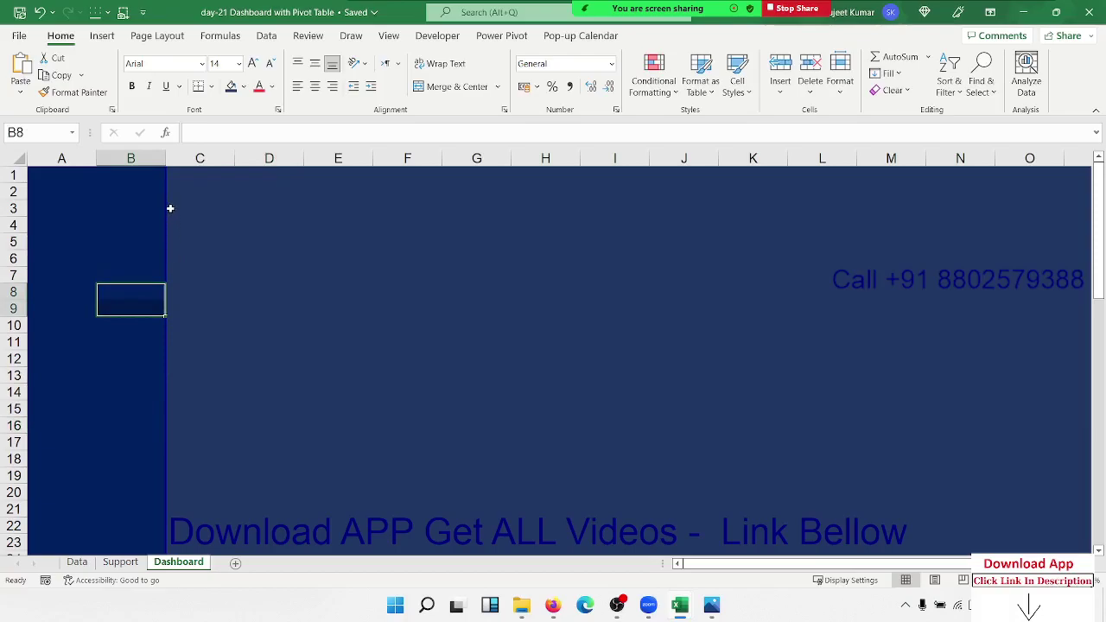
{"action": "key", "text": "Up"}
{"action": "key", "text": "Up"}
{"action": "key", "text": "Up"}
{"action": "key", "text": "Up"}
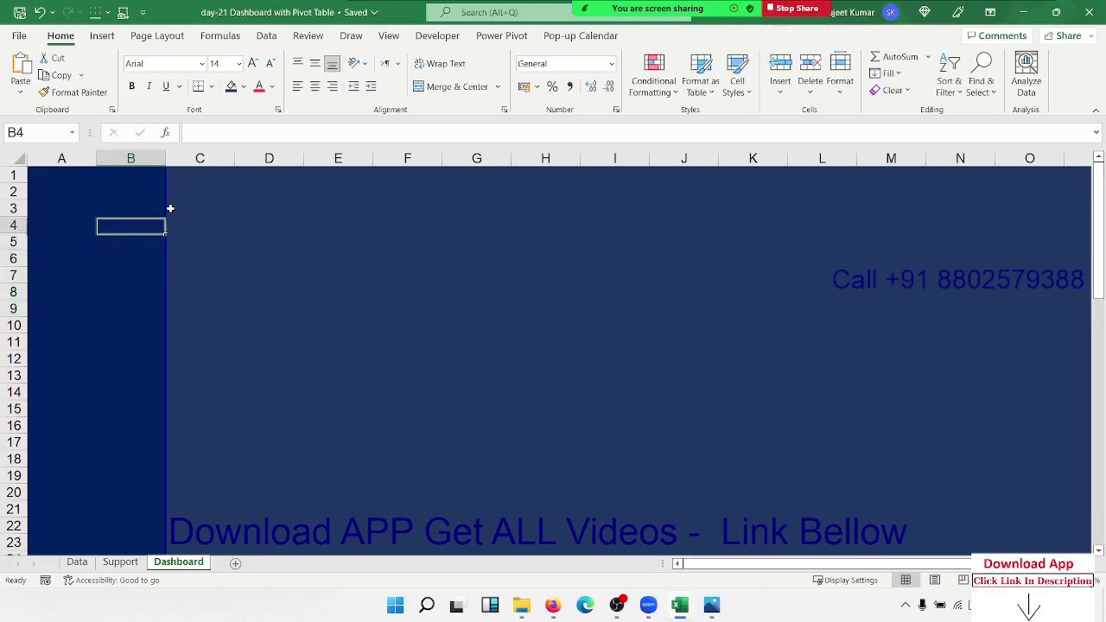
{"action": "key", "text": "Up"}
{"action": "key", "text": "Up"}
{"action": "key", "text": "Up"}
{"action": "key", "text": "Right"}
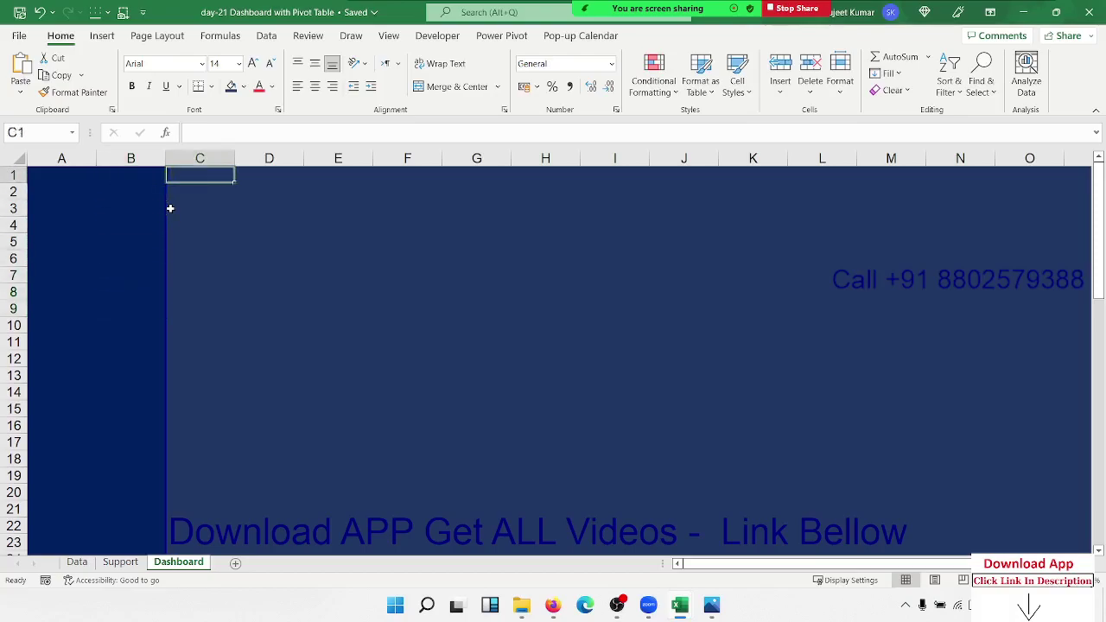
{"action": "key", "text": "Right"}
{"action": "key", "text": "Down"}
{"action": "key", "text": "Left"}
{"action": "key", "text": "Left"}
{"action": "key", "text": "Left"}
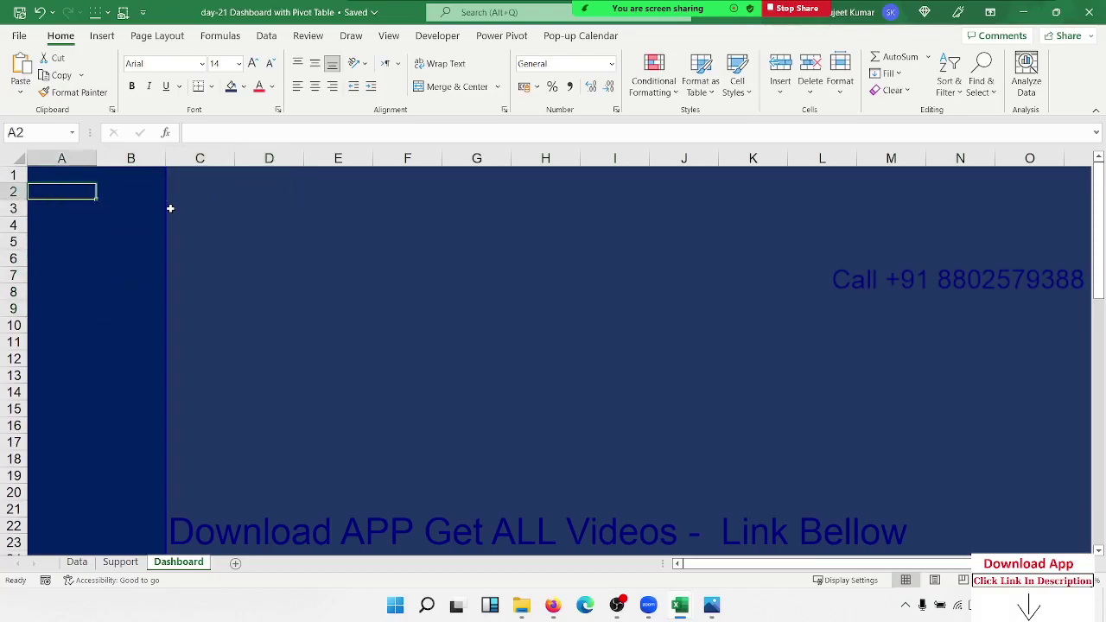
{"action": "key", "text": "Right"}
{"action": "key", "text": "Right"}
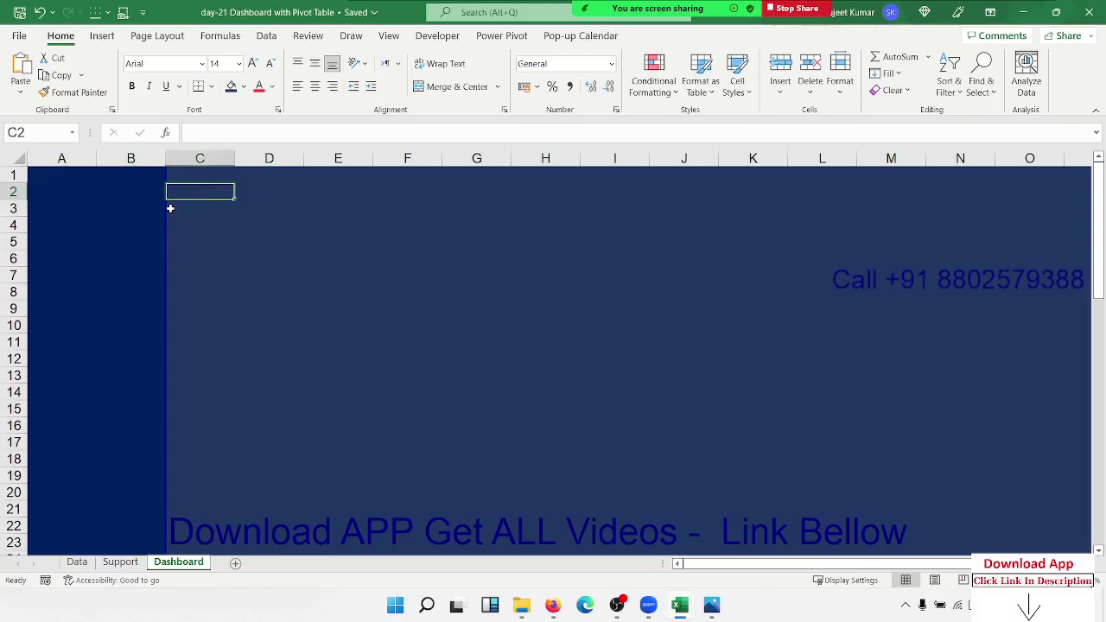
{"action": "key", "text": "Up"}
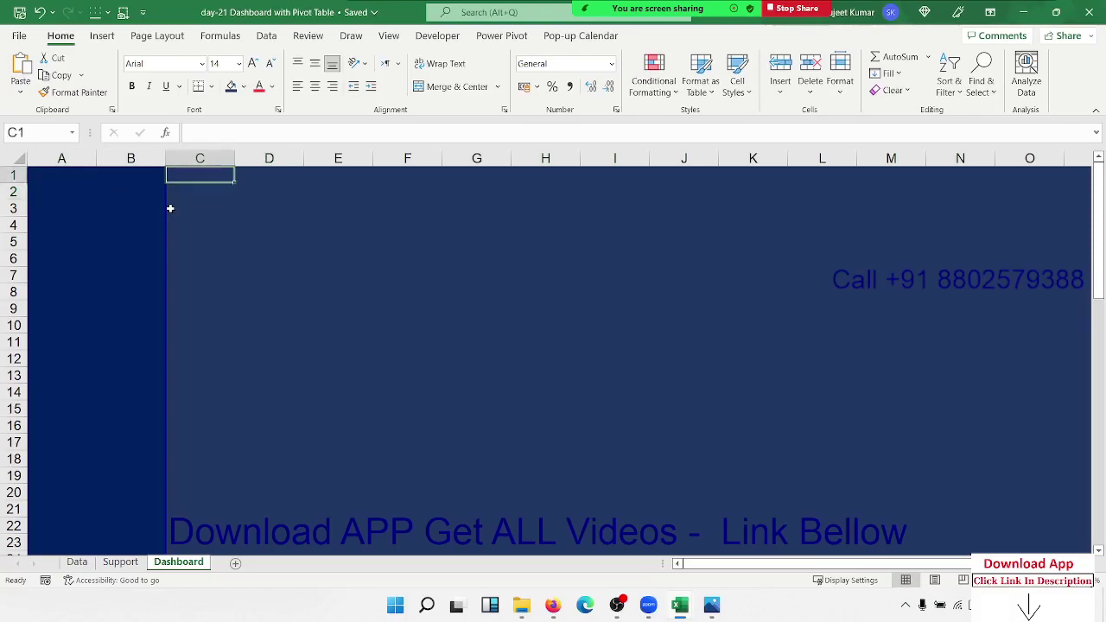
{"action": "key", "text": "Down"}
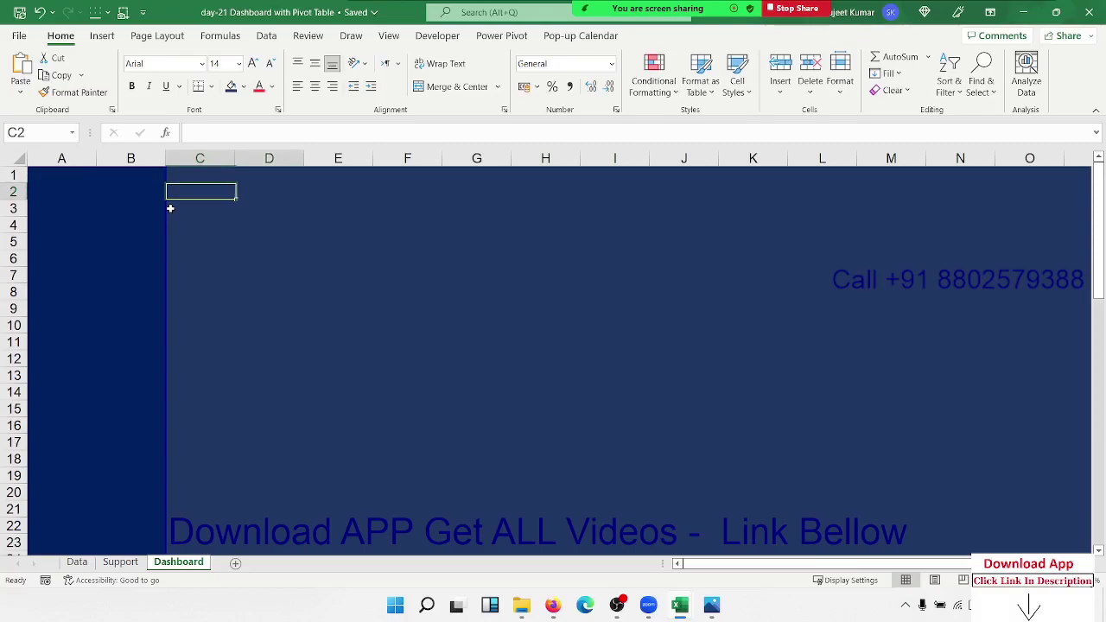
{"action": "key", "text": "shift+Right"}
{"action": "key", "text": "shift+Right"}
{"action": "key", "text": "shift+Right"}
{"action": "key", "text": "shift+Left"}
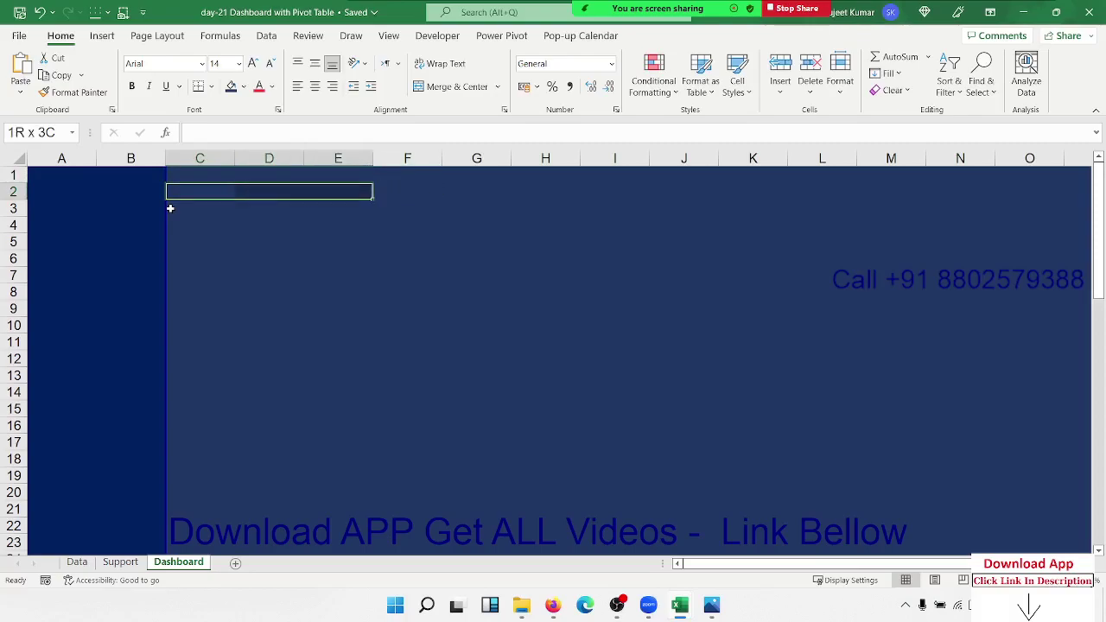
{"action": "left_click", "coordinate": [199, 225]}
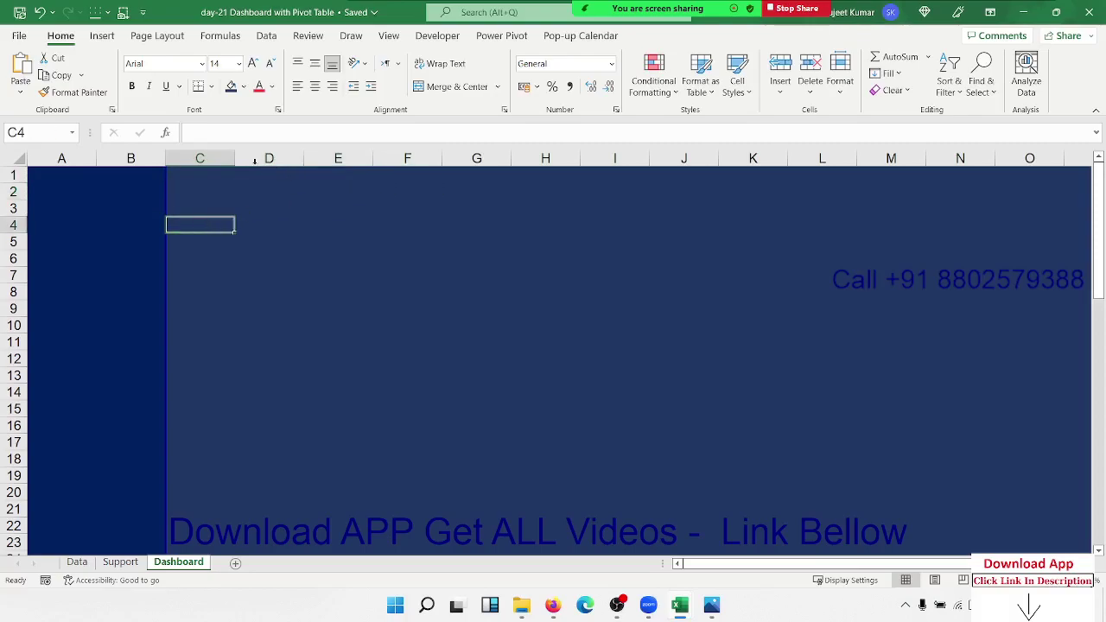
{"action": "left_click_drag", "start_coordinate": [235, 161], "coordinate": [176, 163]}
Select the range D2:G7 for the first card block
{"action": "key", "text": "Up"}
{"action": "key", "text": "Up"}
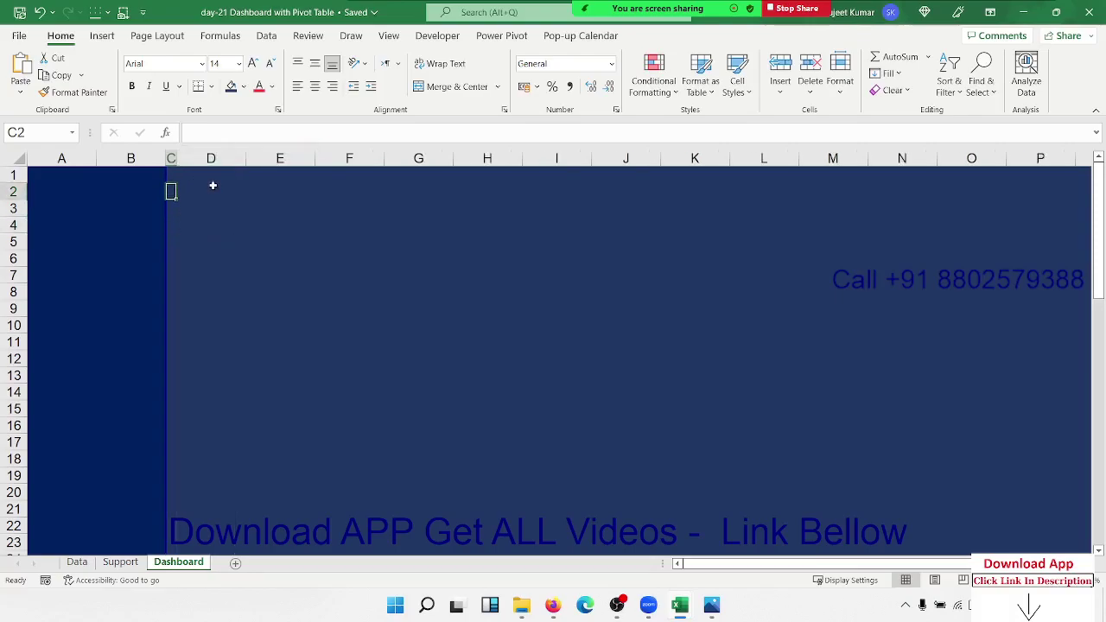
{"action": "key", "text": "Right"}
{"action": "key", "text": "shift+Right"}
{"action": "key", "text": "shift+Right"}
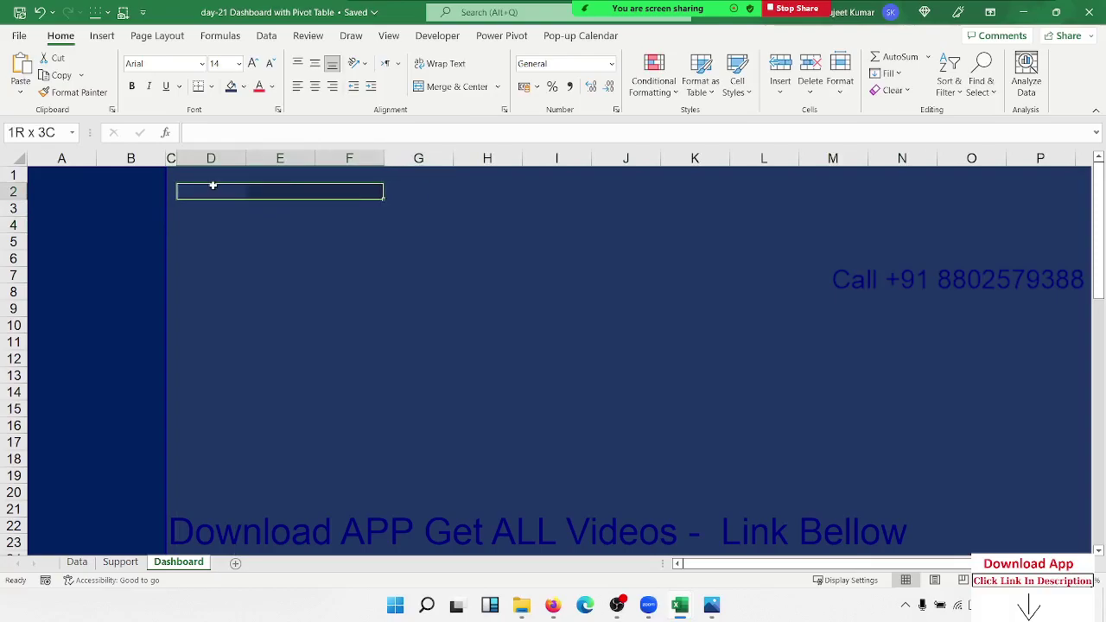
{"action": "key", "text": "shift+Right"}
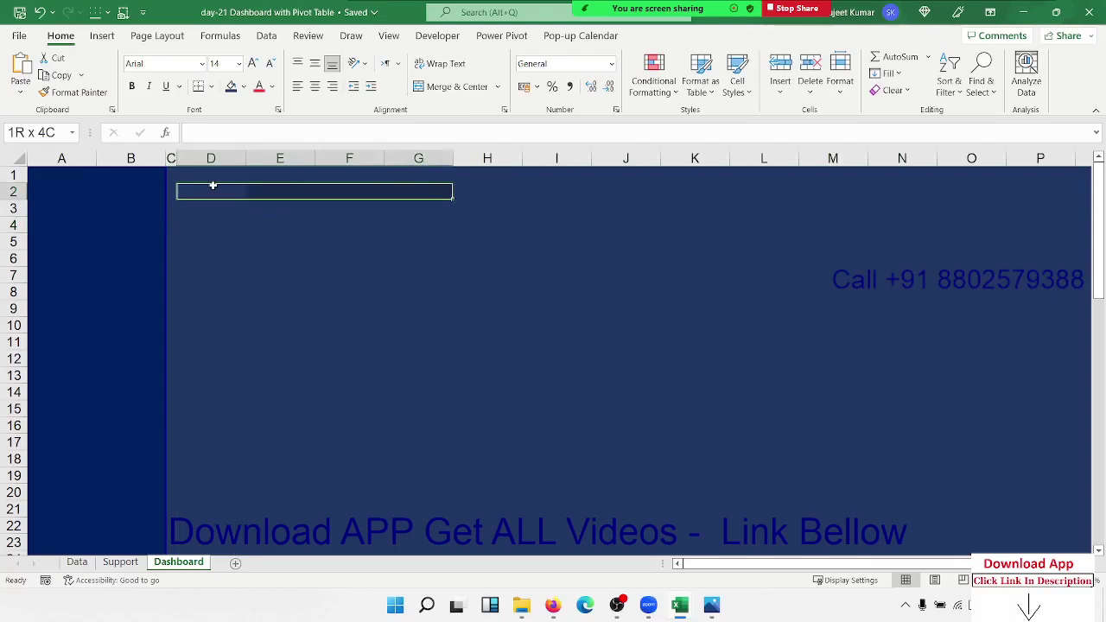
{"action": "key", "text": "shift+Down"}
{"action": "key", "text": "shift+Down"}
{"action": "key", "text": "shift+Down"}
{"action": "key", "text": "shift+Down"}
{"action": "key", "text": "shift+Down"}
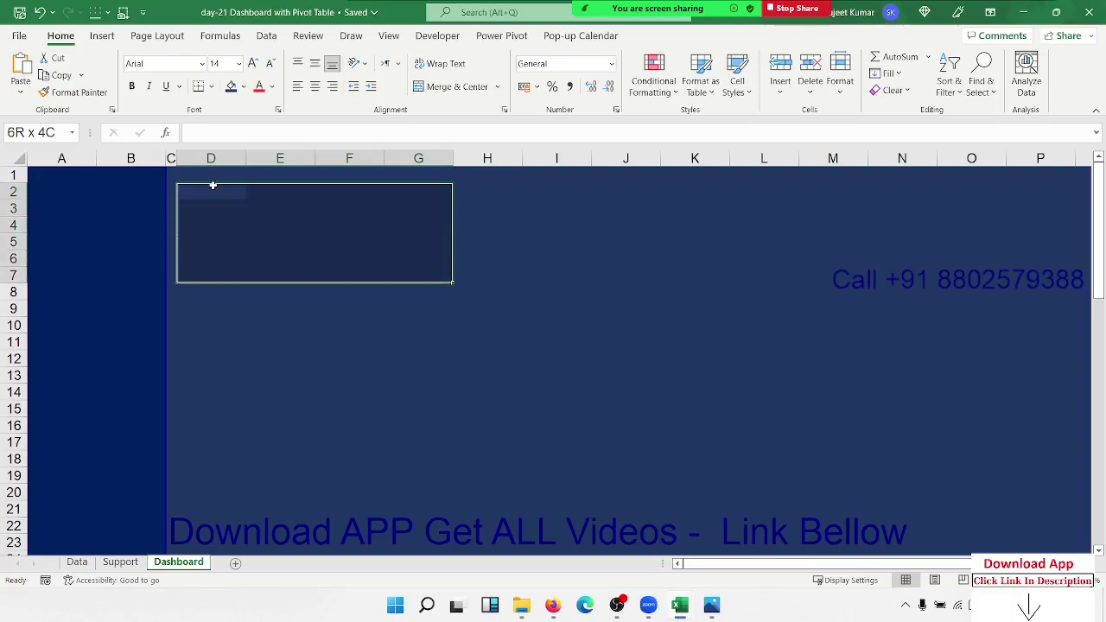
{"action": "key", "text": "shift+Down"}
{"action": "key", "text": "shift+Down"}
{"action": "key", "text": "shift+Down"}
{"action": "key", "text": "shift+Down"}
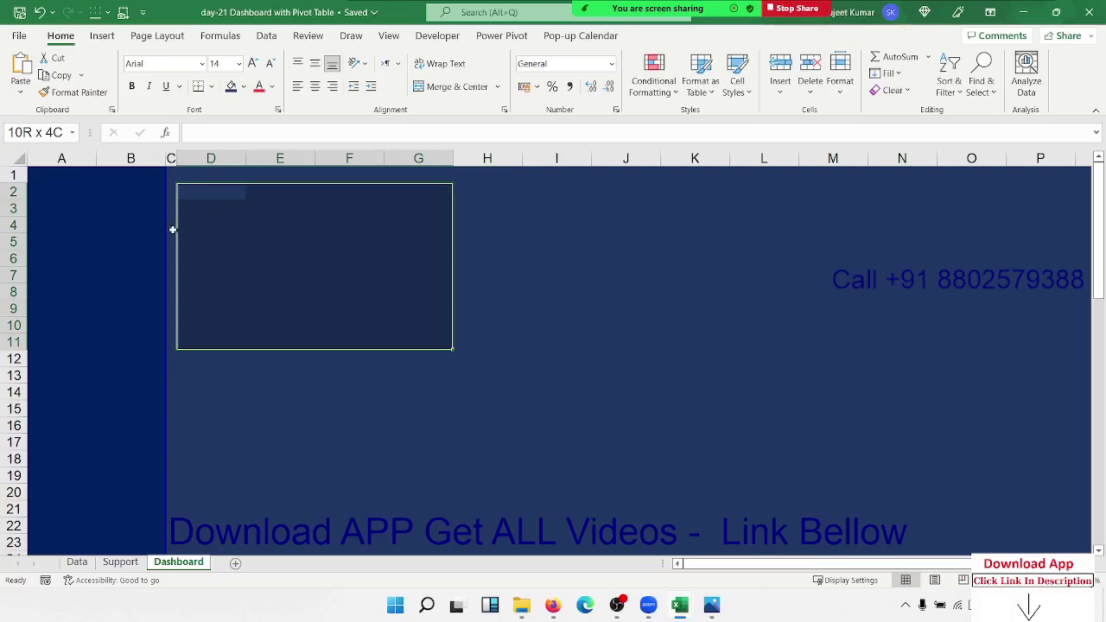
Fill D2:G11 with a bright blue from the Standard colour palette
{"action": "left_click", "coordinate": [244, 87]}
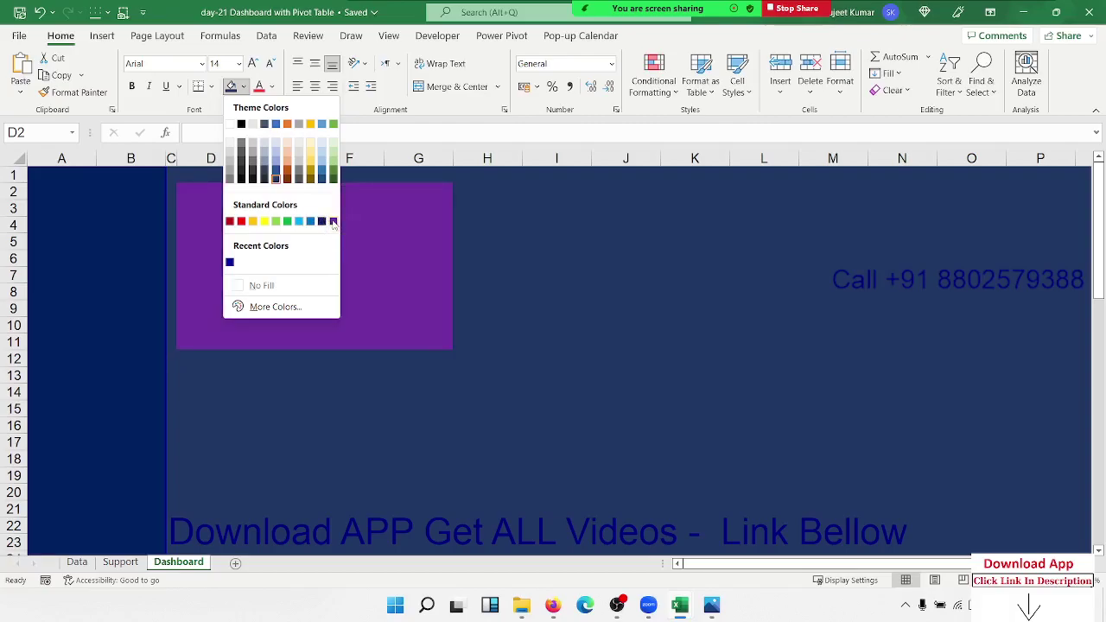
{"action": "left_click", "coordinate": [285, 307]}
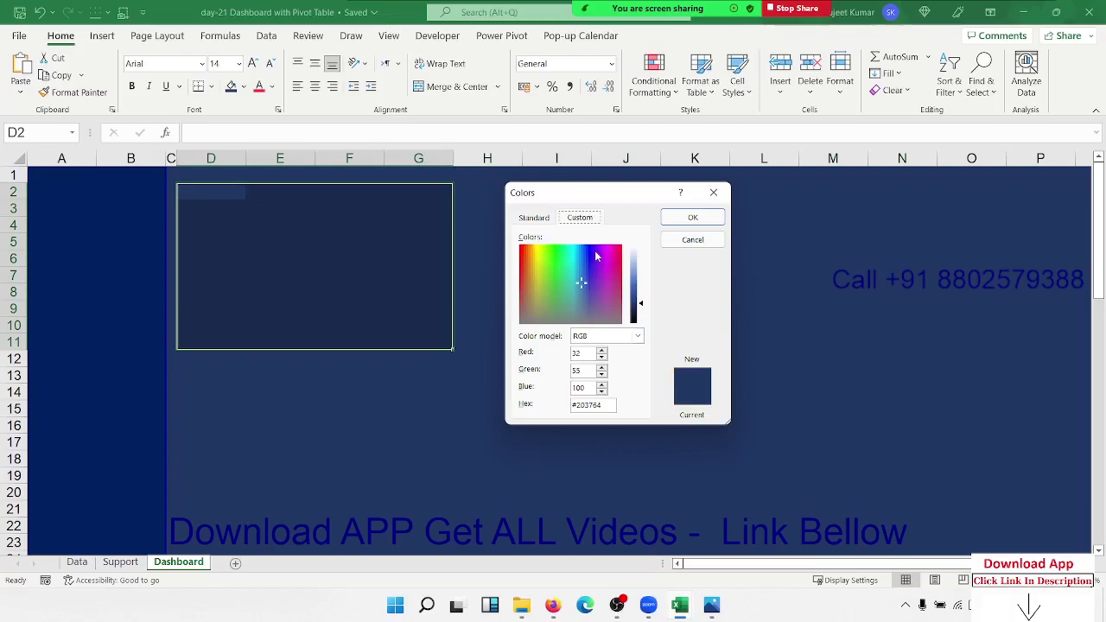
{"action": "left_click", "coordinate": [534, 218]}
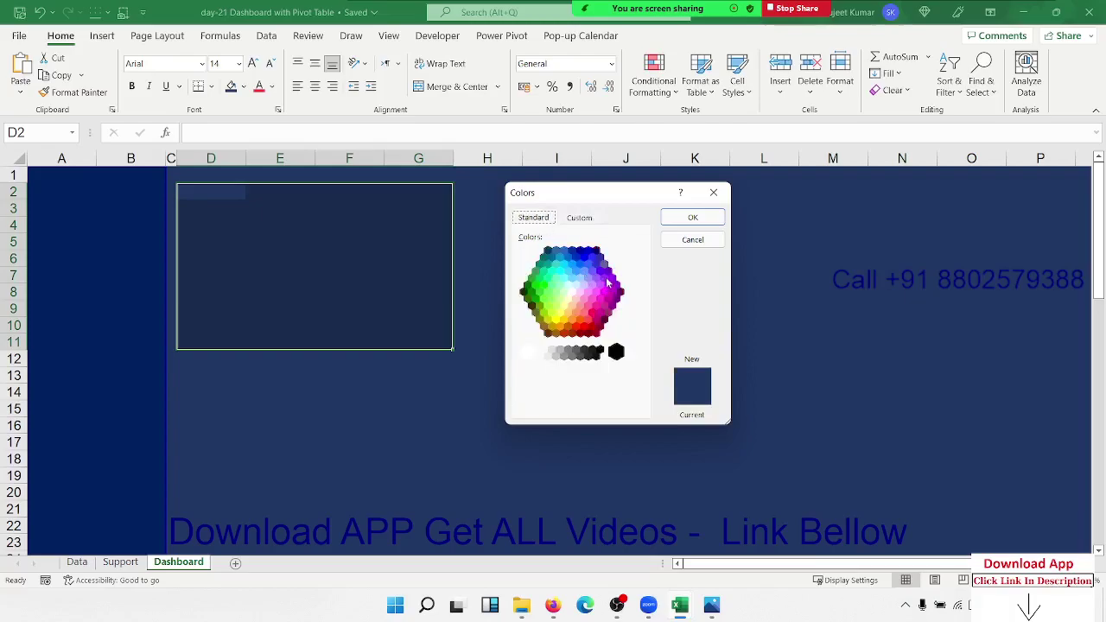
{"action": "left_click", "coordinate": [588, 252]}
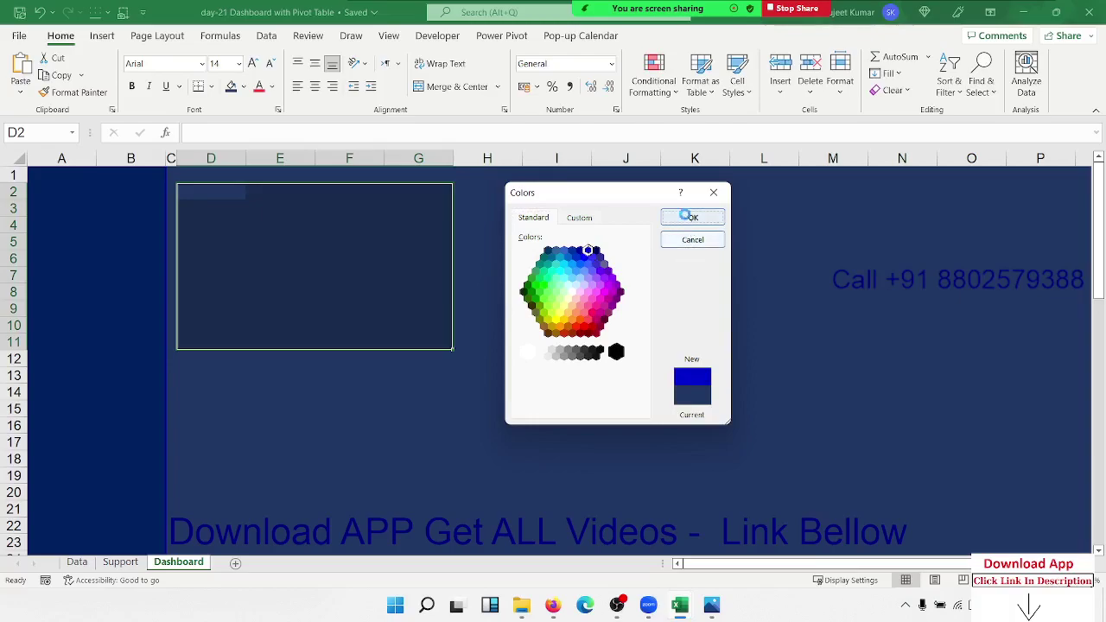
{"action": "left_click", "coordinate": [691, 217]}
{"action": "left_click", "coordinate": [595, 279]}
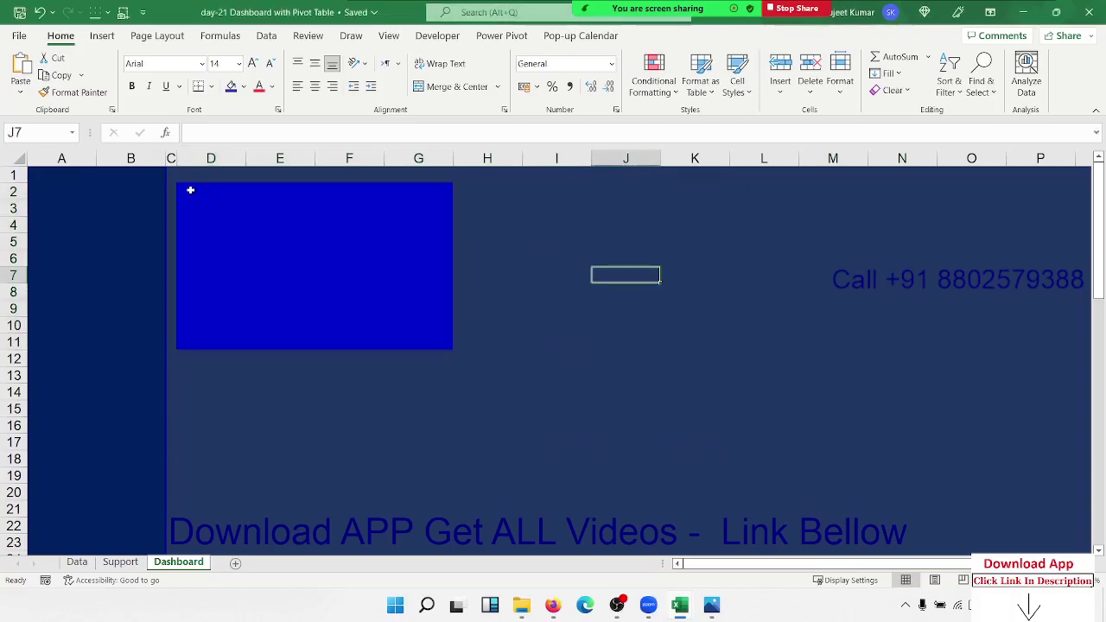
Reselect D2:G11 and adjust its fill to a deeper blue shade
{"action": "mouse_move", "coordinate": [190, 189]}
{"action": "left_mouse_down"}
{"action": "mouse_move", "coordinate": [371, 321]}
{"action": "mouse_move", "coordinate": [407, 332]}
{"action": "left_mouse_up"}
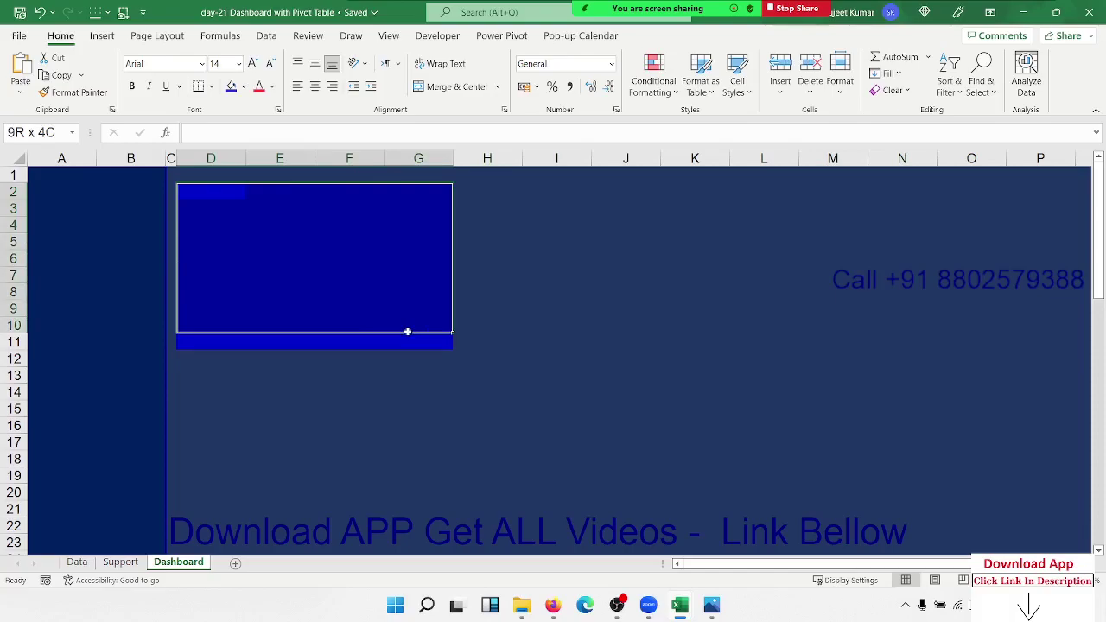
{"action": "left_click_drag", "start_coordinate": [407, 332], "coordinate": [402, 342]}
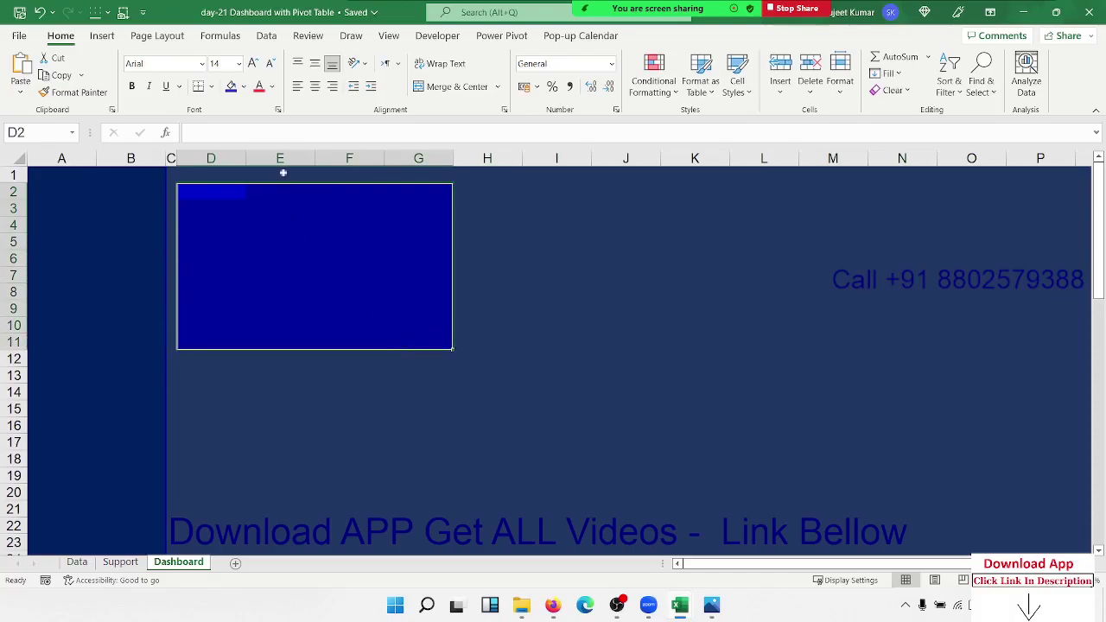
{"action": "left_click", "coordinate": [245, 87]}
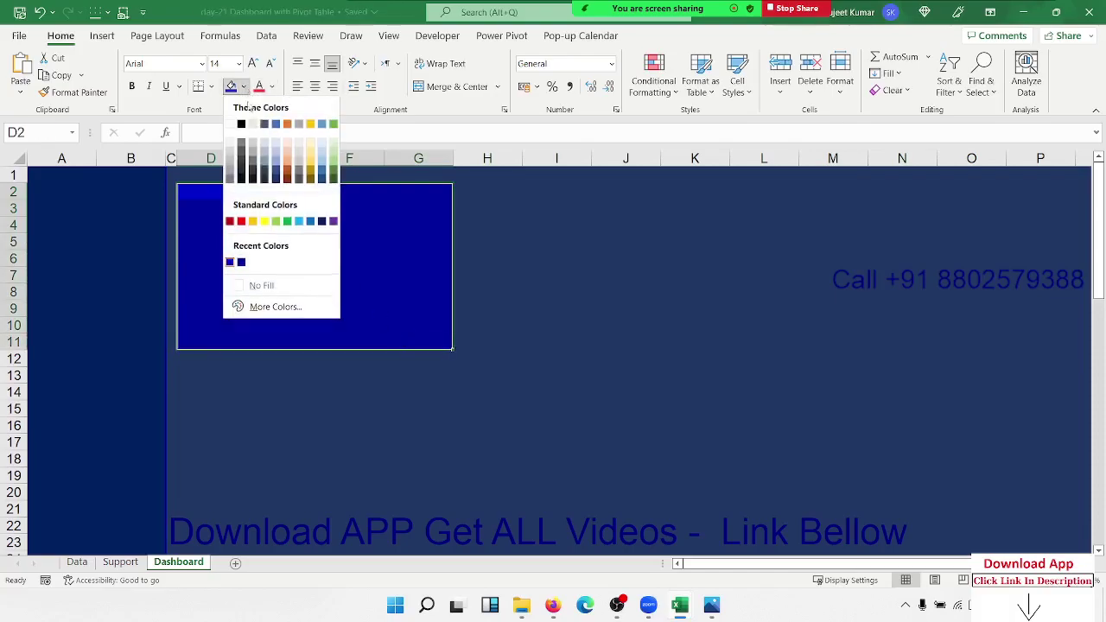
{"action": "left_click", "coordinate": [274, 306]}
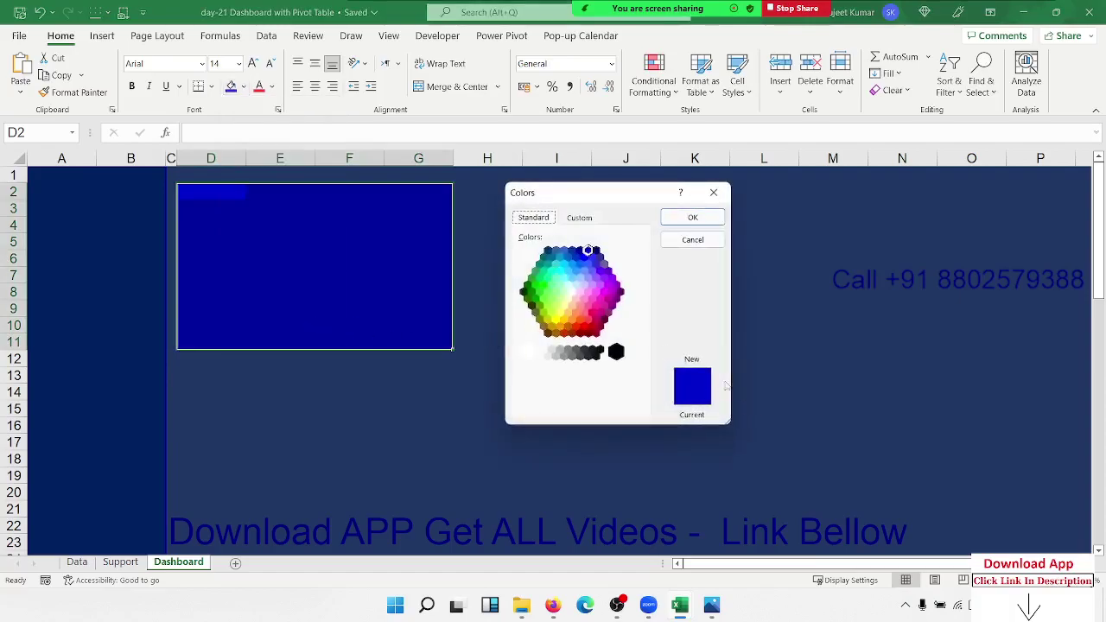
{"action": "left_click", "coordinate": [580, 251]}
{"action": "left_click", "coordinate": [572, 251]}
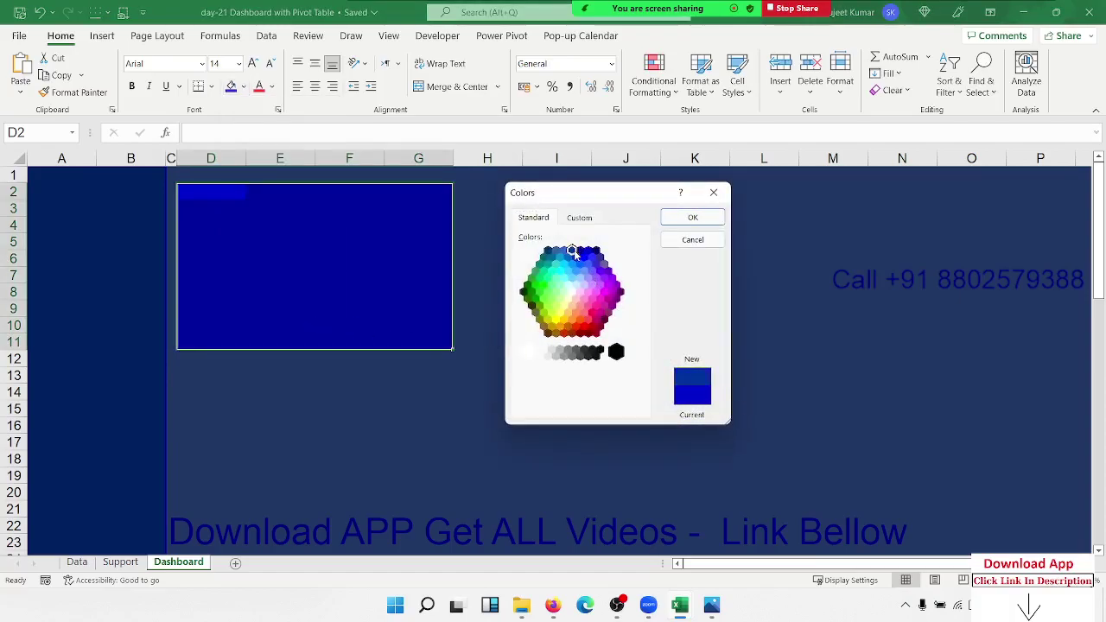
{"action": "left_click", "coordinate": [699, 219]}
{"action": "left_click", "coordinate": [623, 259]}
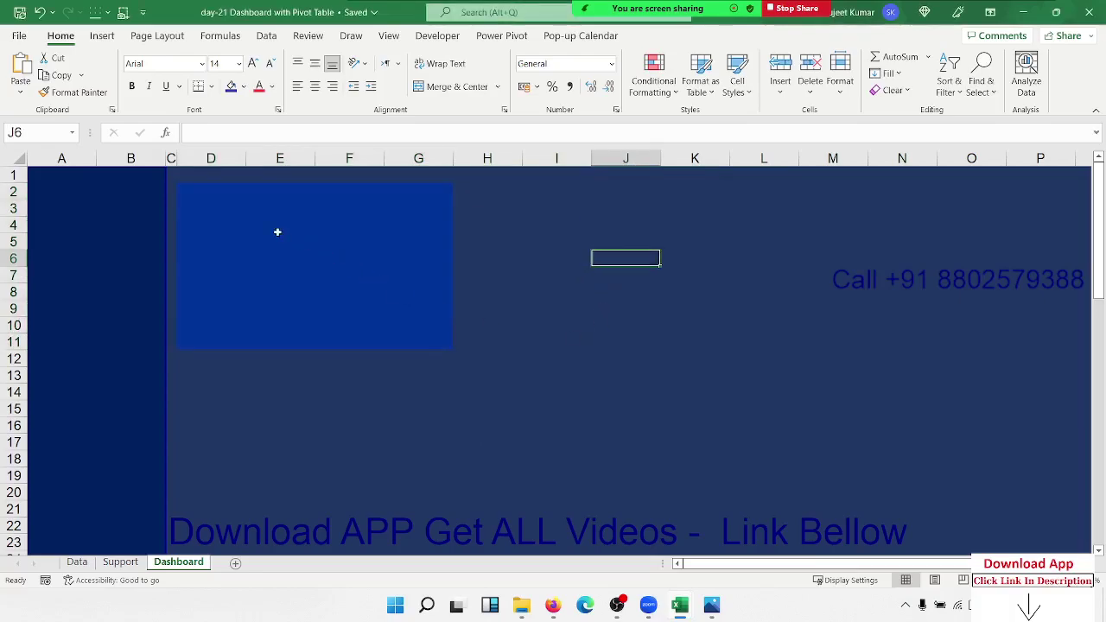
{"action": "left_click_drag", "start_coordinate": [190, 193], "coordinate": [426, 332]}
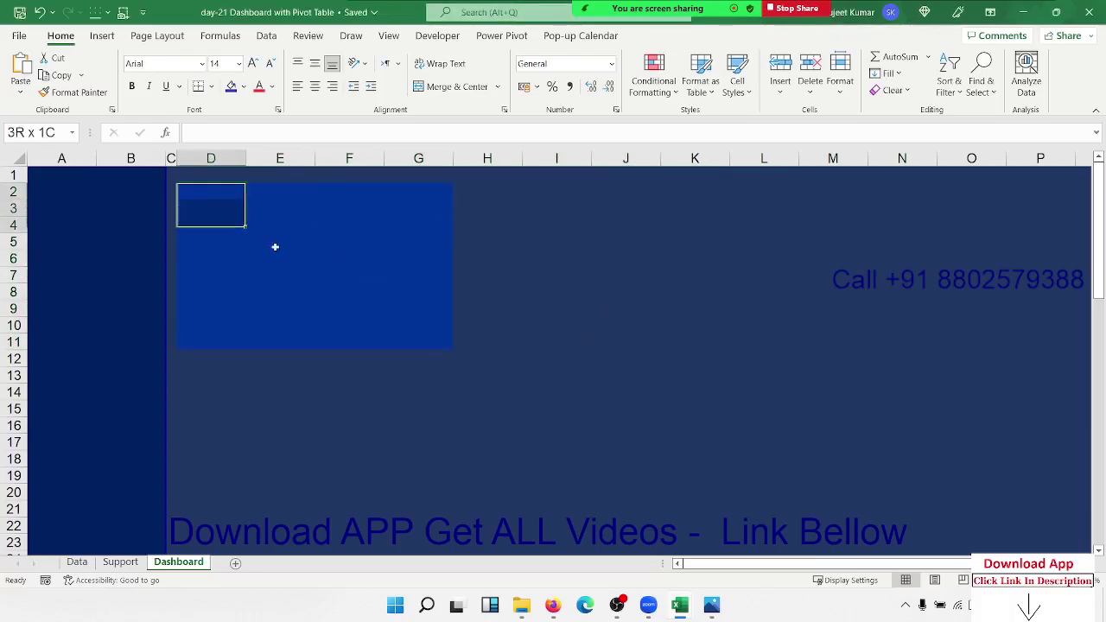
Recolour D2:G11 with the theme fill Blue, Accent 1, Darker 25%
{"action": "right_click", "coordinate": [426, 332]}
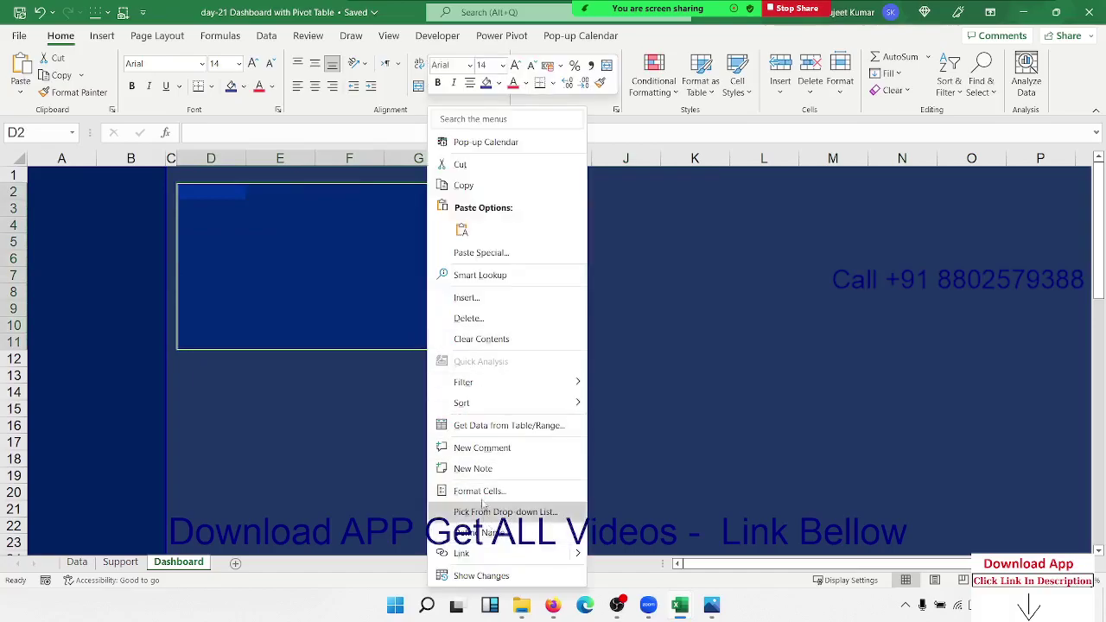
{"action": "left_click", "coordinate": [245, 87]}
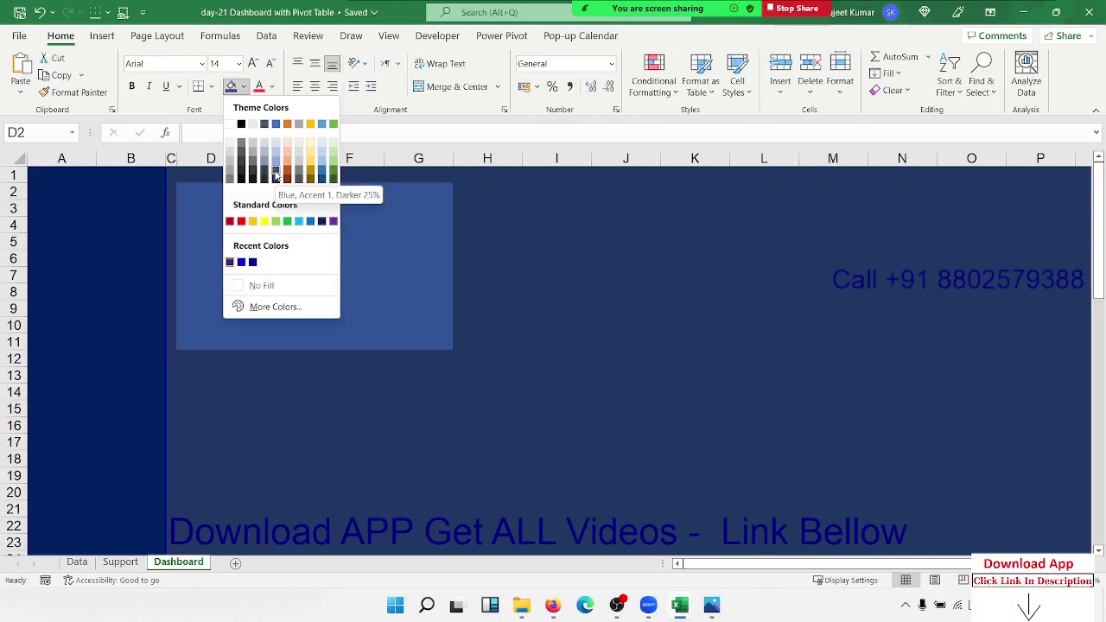
{"action": "left_click", "coordinate": [276, 175]}
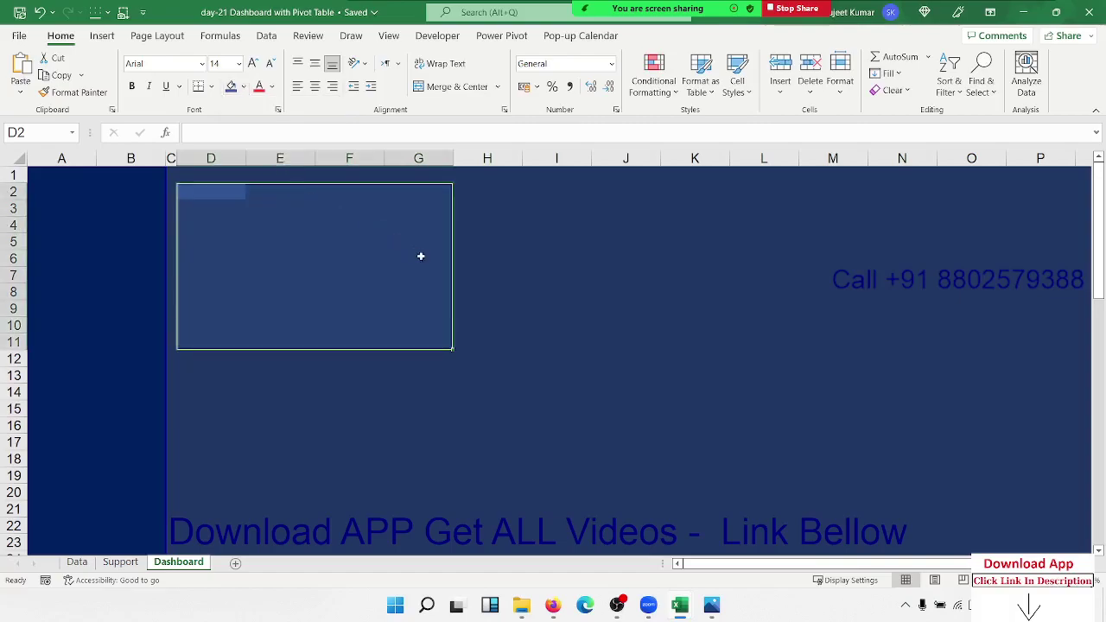
{"action": "left_click", "coordinate": [541, 304]}
Frame D2:G11 with a light grey-blue outline border in Format Cells
{"action": "left_click_drag", "start_coordinate": [446, 336], "coordinate": [201, 189]}
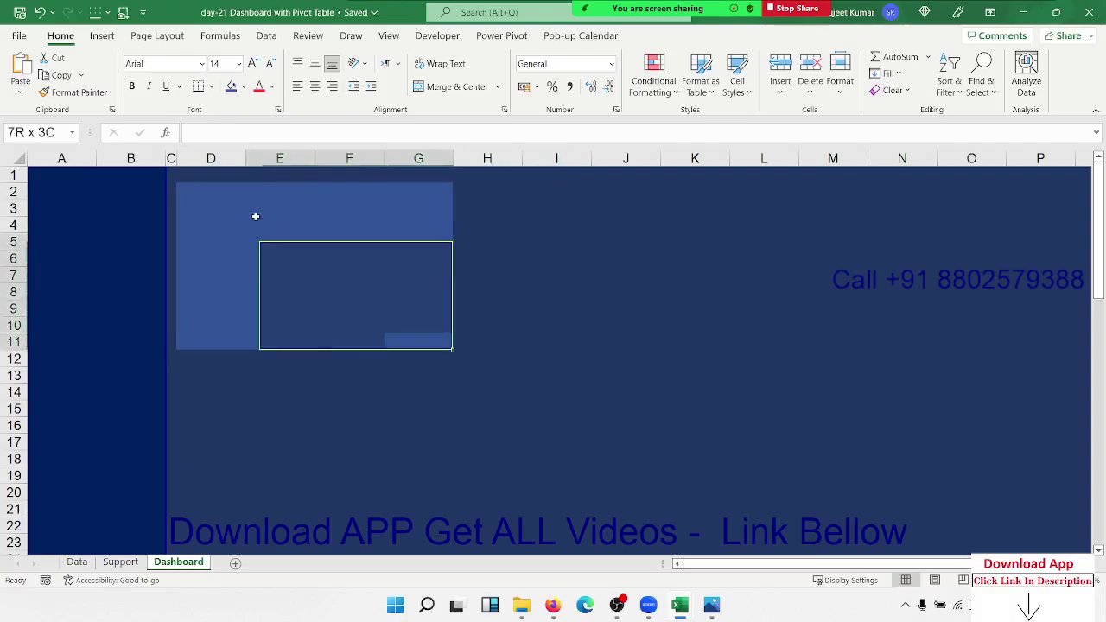
{"action": "right_click", "coordinate": [215, 207]}
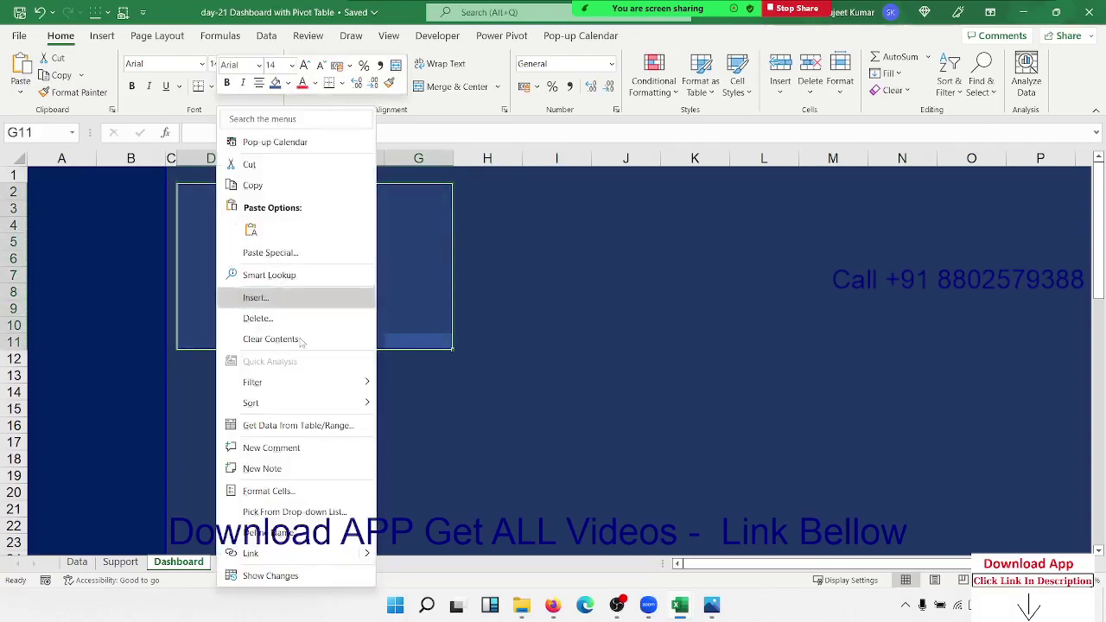
{"action": "left_click", "coordinate": [290, 490]}
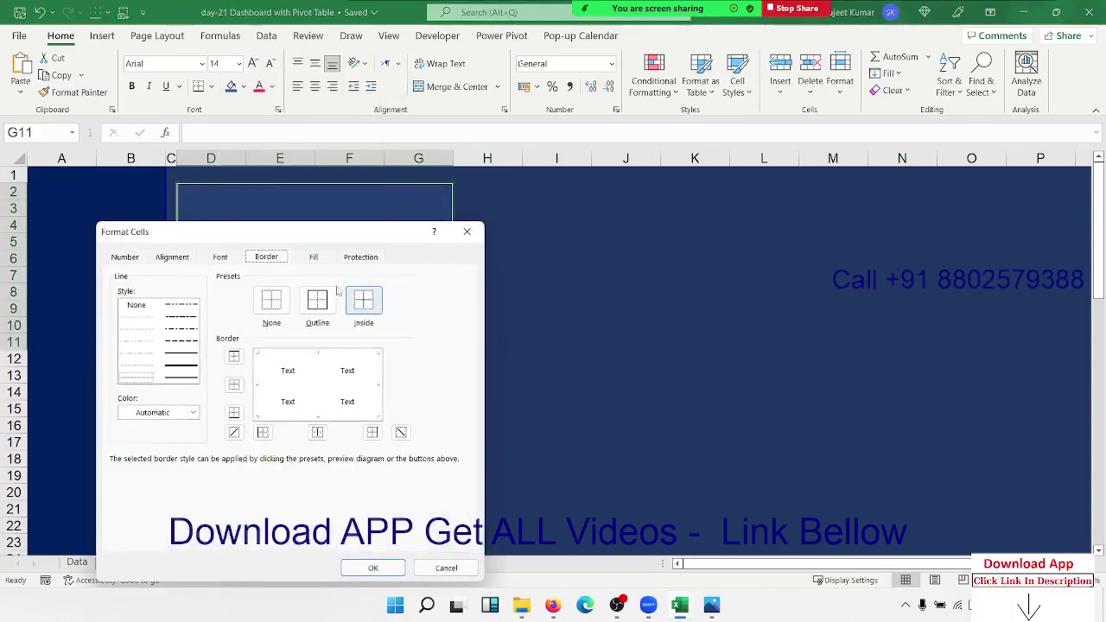
{"action": "left_click", "coordinate": [179, 371]}
{"action": "left_click", "coordinate": [193, 412]}
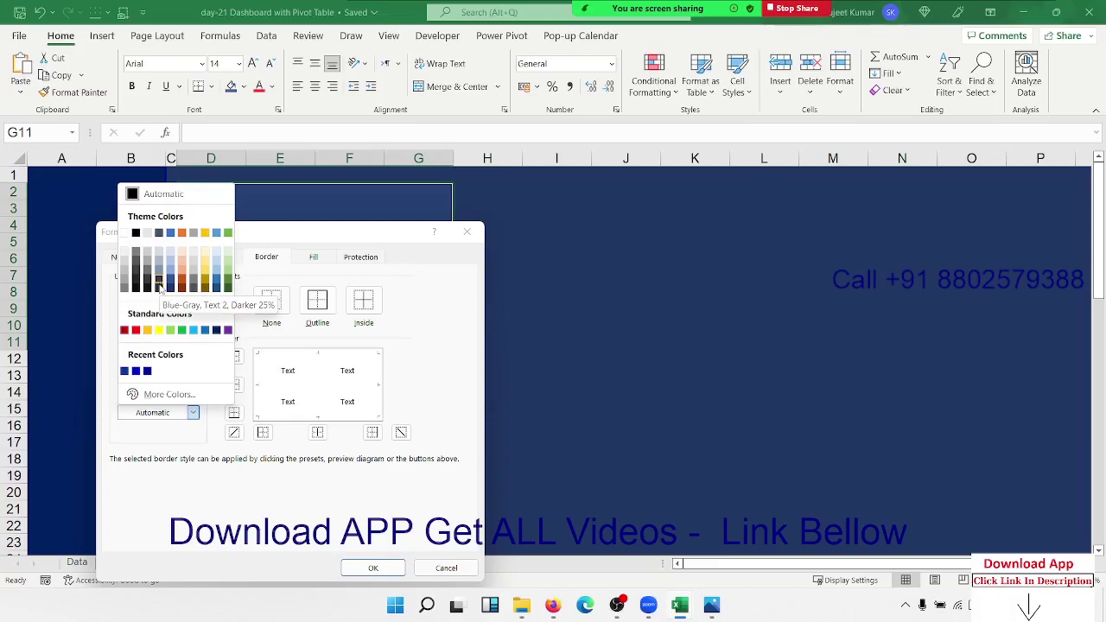
{"action": "left_click", "coordinate": [159, 281]}
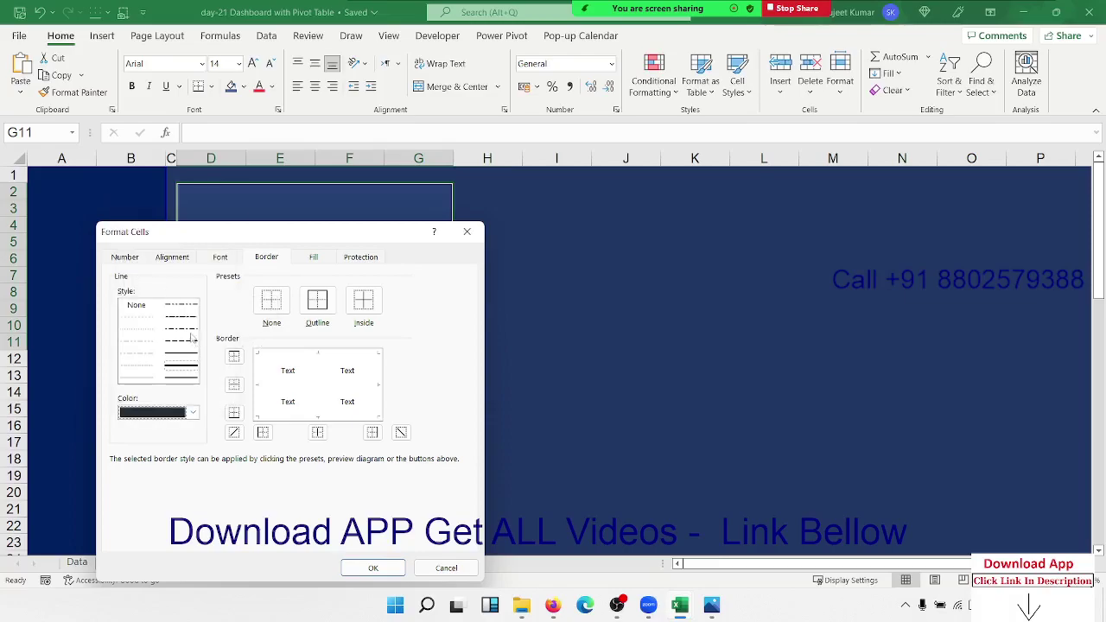
{"action": "left_click", "coordinate": [171, 411]}
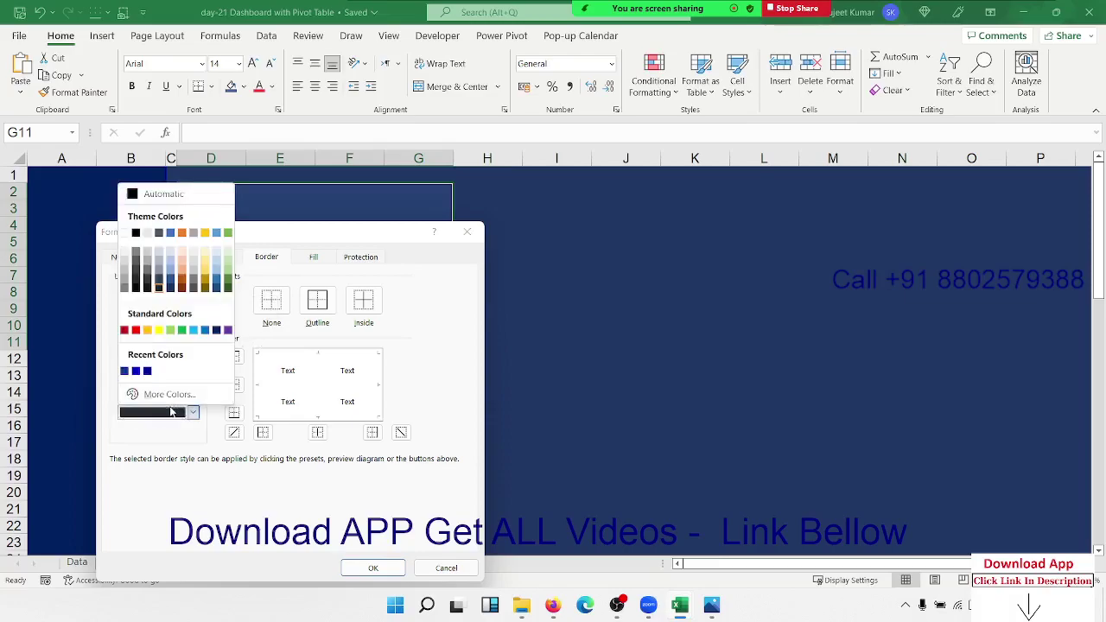
{"action": "left_click", "coordinate": [159, 278]}
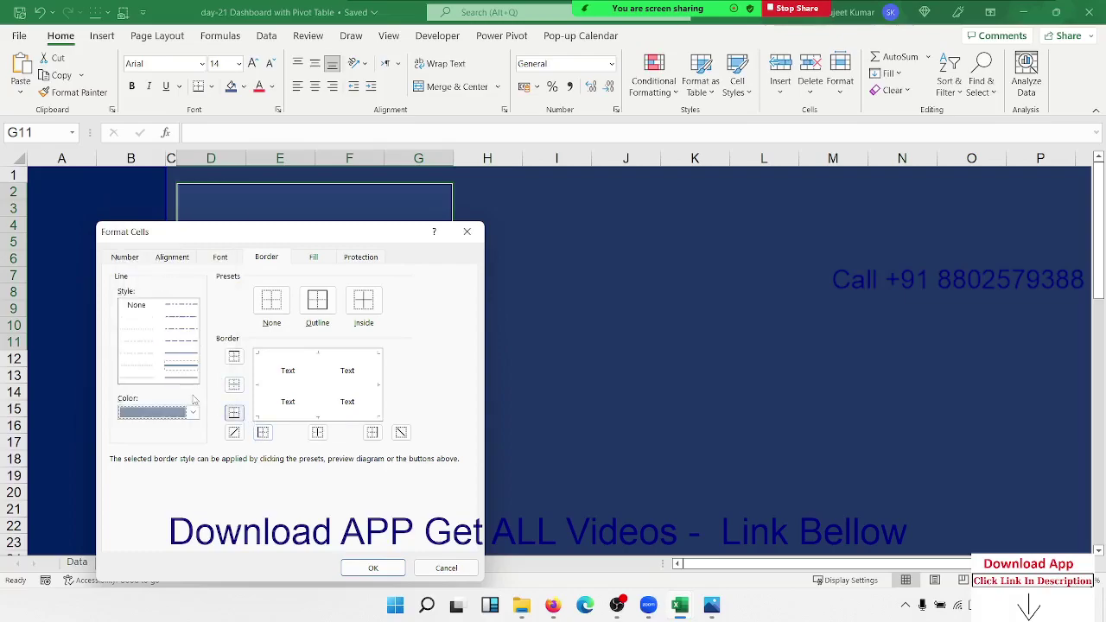
{"action": "left_click", "coordinate": [326, 306]}
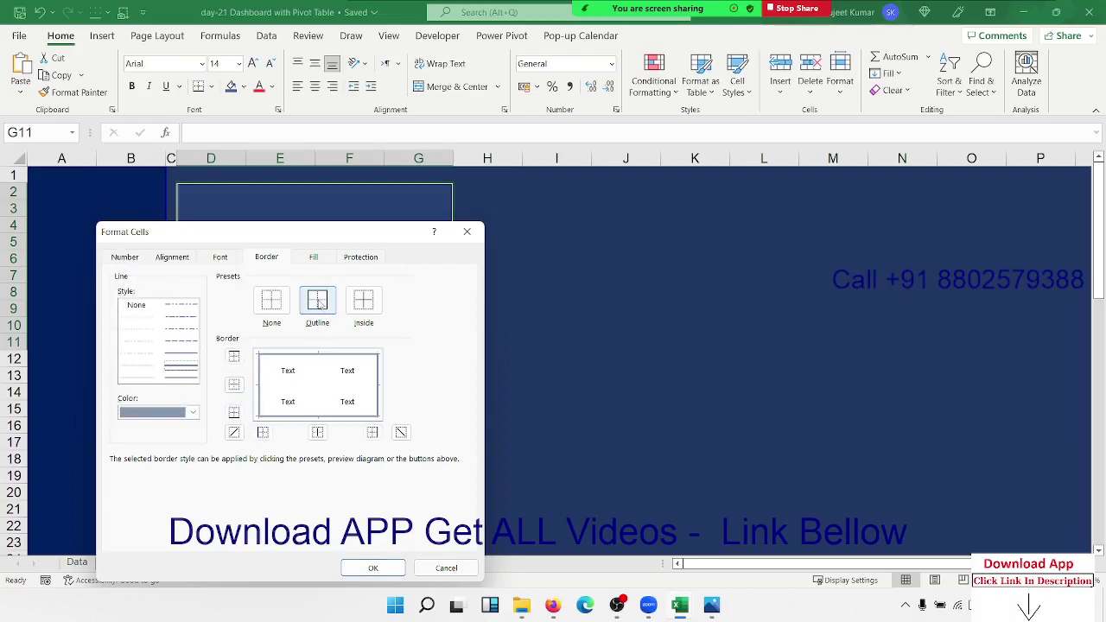
{"action": "left_click", "coordinate": [373, 567]}
{"action": "left_click", "coordinate": [364, 430]}
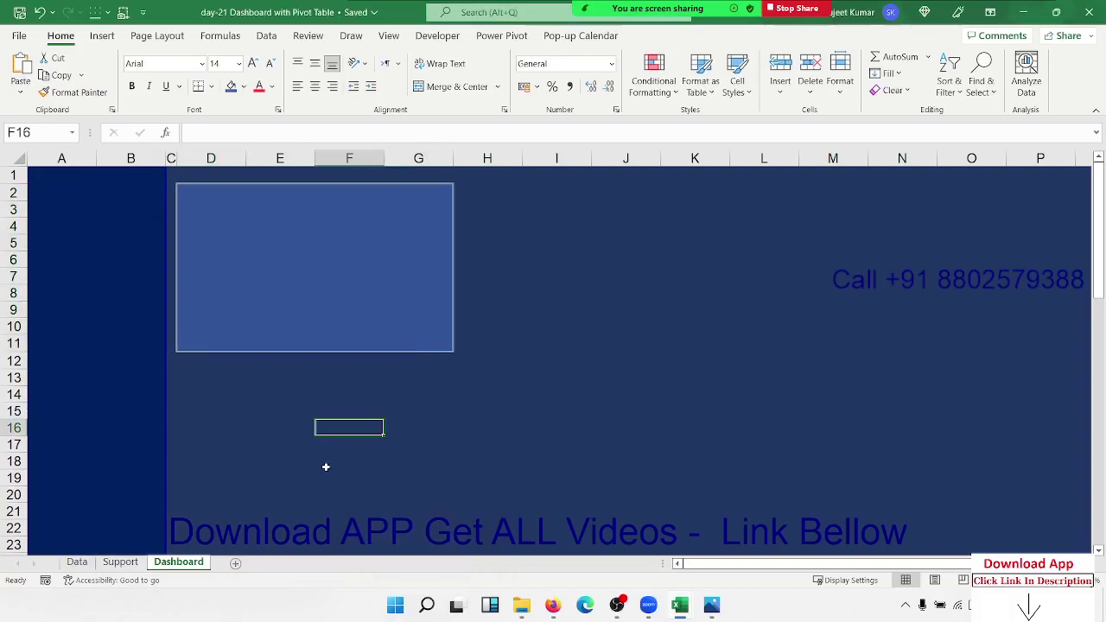
Copy the D2:G11 card and paste duplicates at I2 and N2
{"action": "mouse_move", "coordinate": [183, 190]}
{"action": "left_mouse_down"}
{"action": "mouse_move", "coordinate": [403, 331]}
{"action": "mouse_move", "coordinate": [402, 346]}
{"action": "left_mouse_up"}
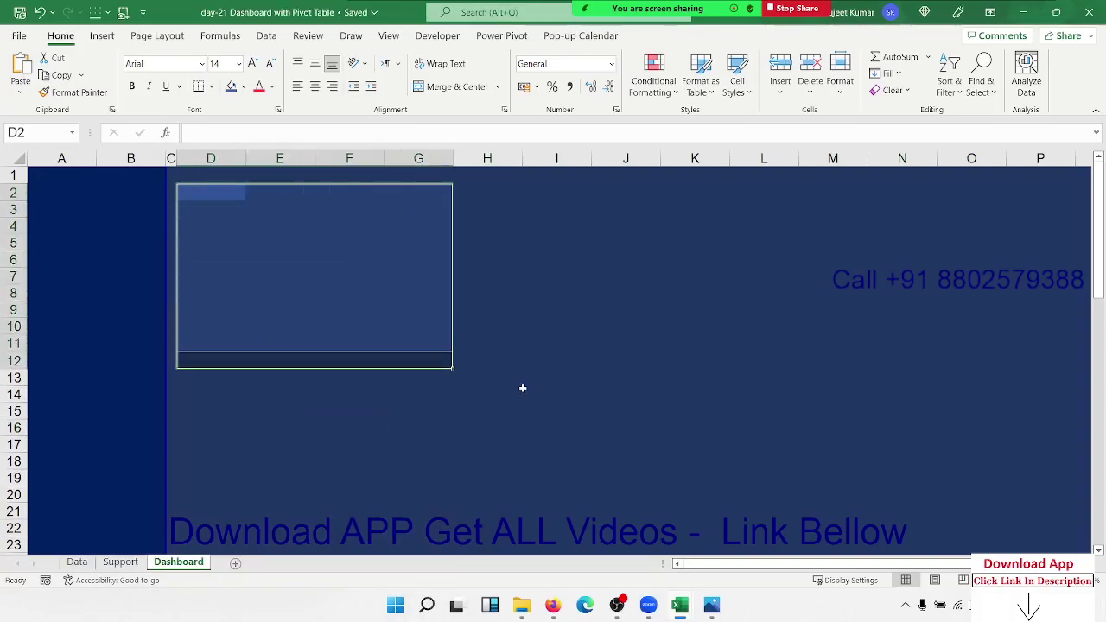
{"action": "key", "text": "ctrl+c"}
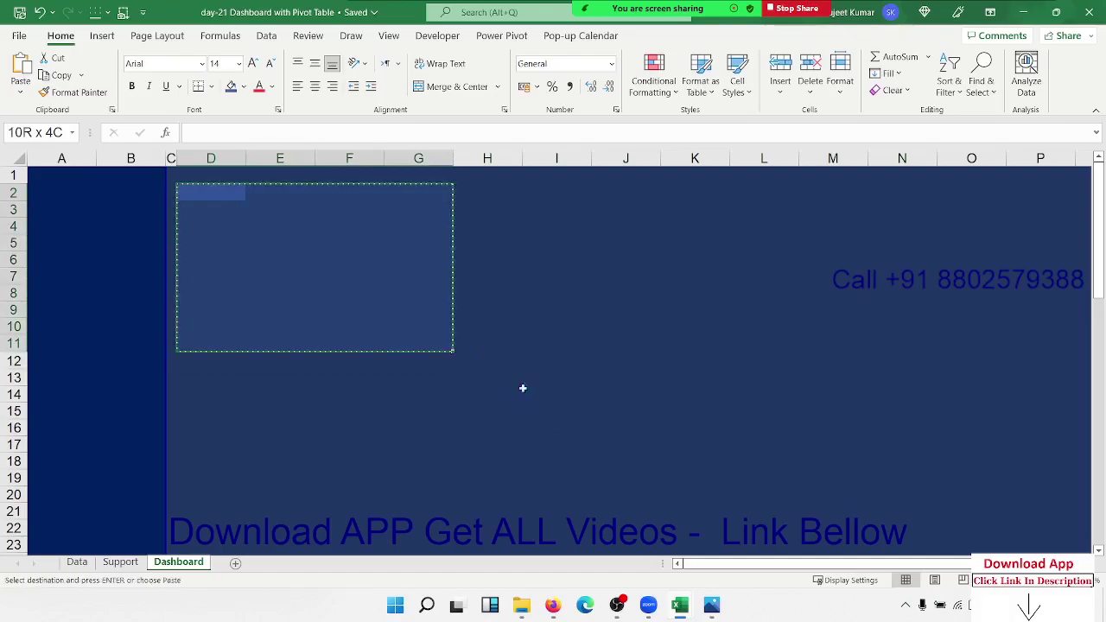
{"action": "key", "text": "Right"}
{"action": "key", "text": "Right"}
{"action": "key", "text": "Right"}
{"action": "key", "text": "Right"}
{"action": "key", "text": "Right"}
{"action": "key", "text": "ctrl+v"}
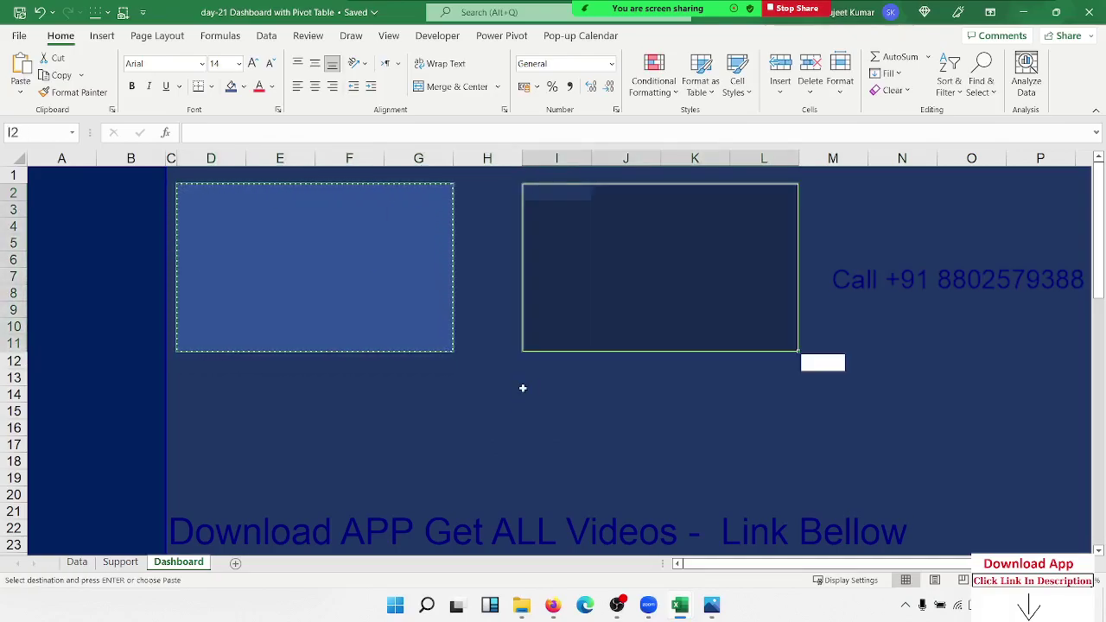
{"action": "key", "text": "Right"}
{"action": "key", "text": "Right"}
{"action": "key", "text": "Right"}
{"action": "key", "text": "Right"}
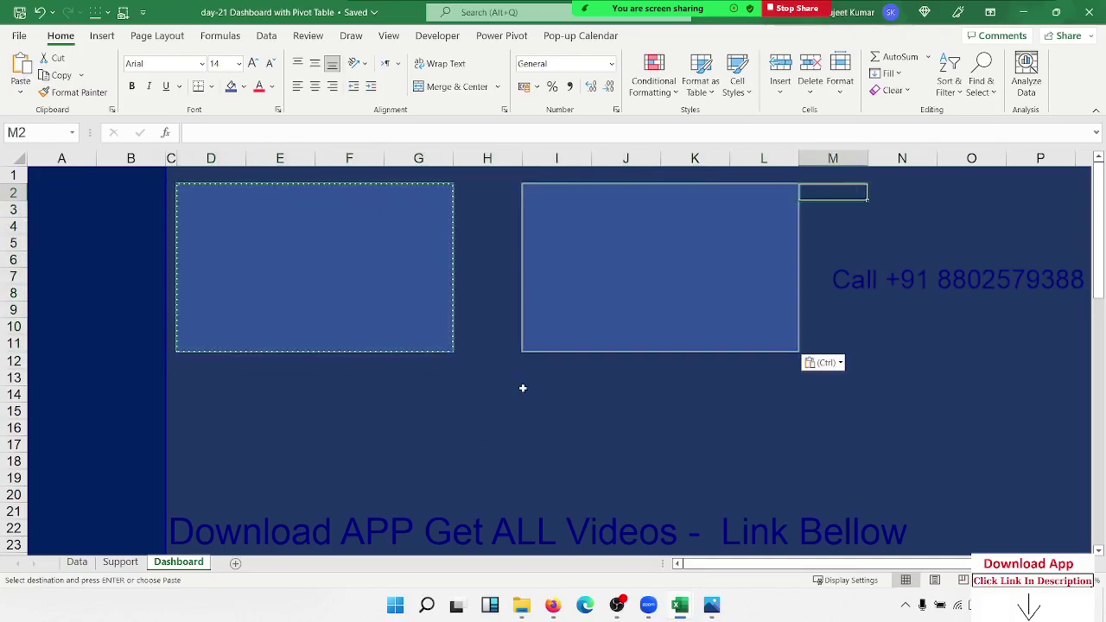
{"action": "key", "text": "Right"}
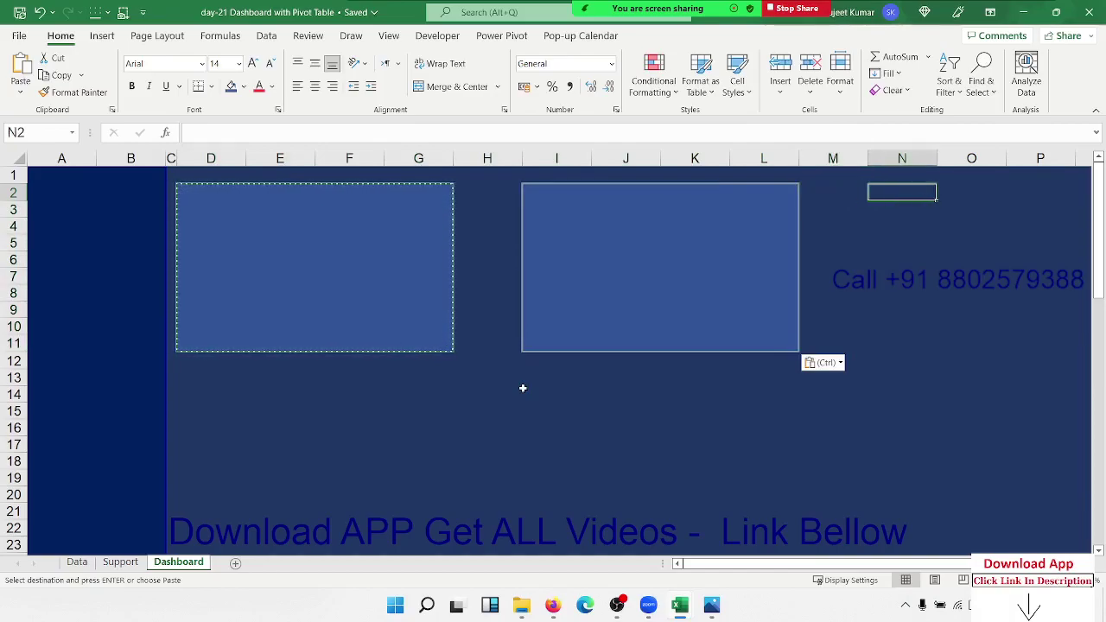
{"action": "key", "text": "ctrl+v"}
{"action": "left_click", "coordinate": [478, 425]}
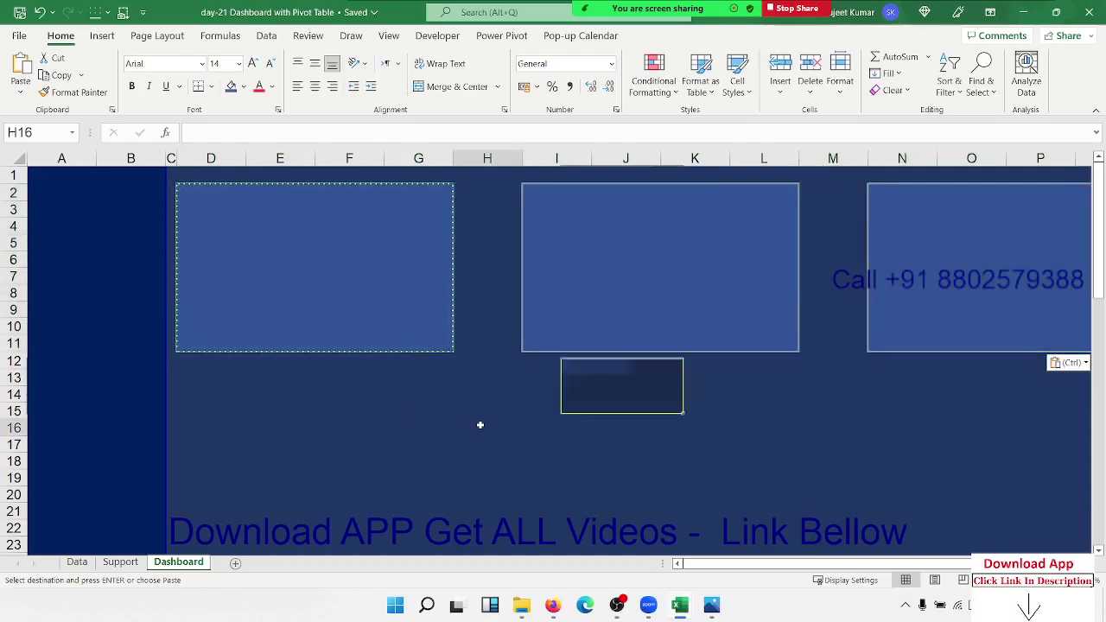
{"action": "key", "text": "Escape"}
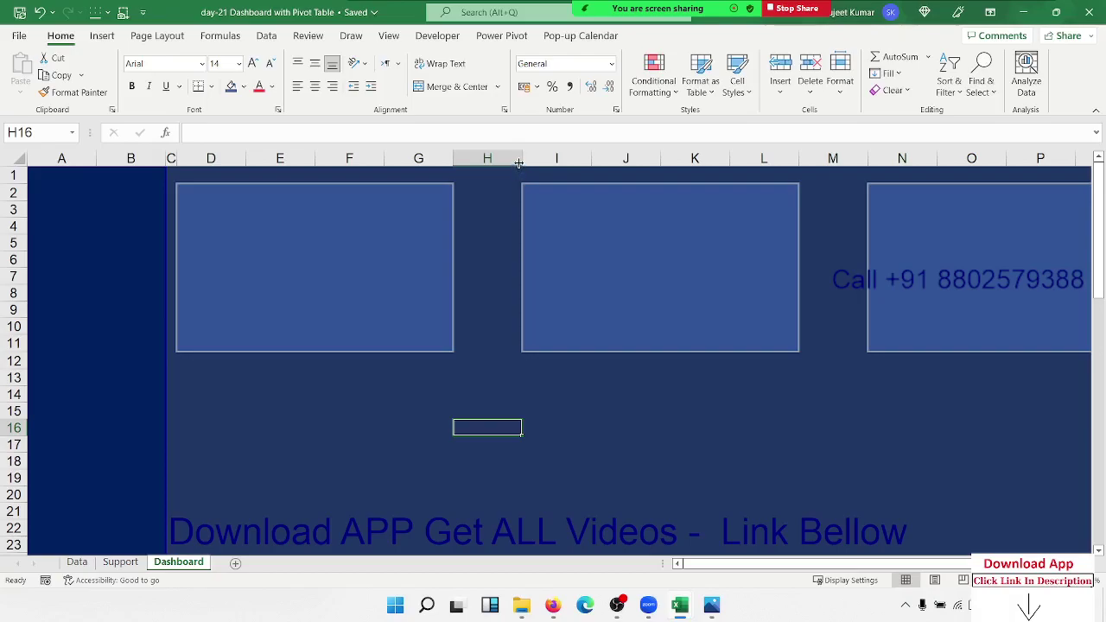
Narrow gap columns H and M, leaving column M at width 2.23
{"action": "left_click_drag", "start_coordinate": [518, 163], "coordinate": [465, 171]}
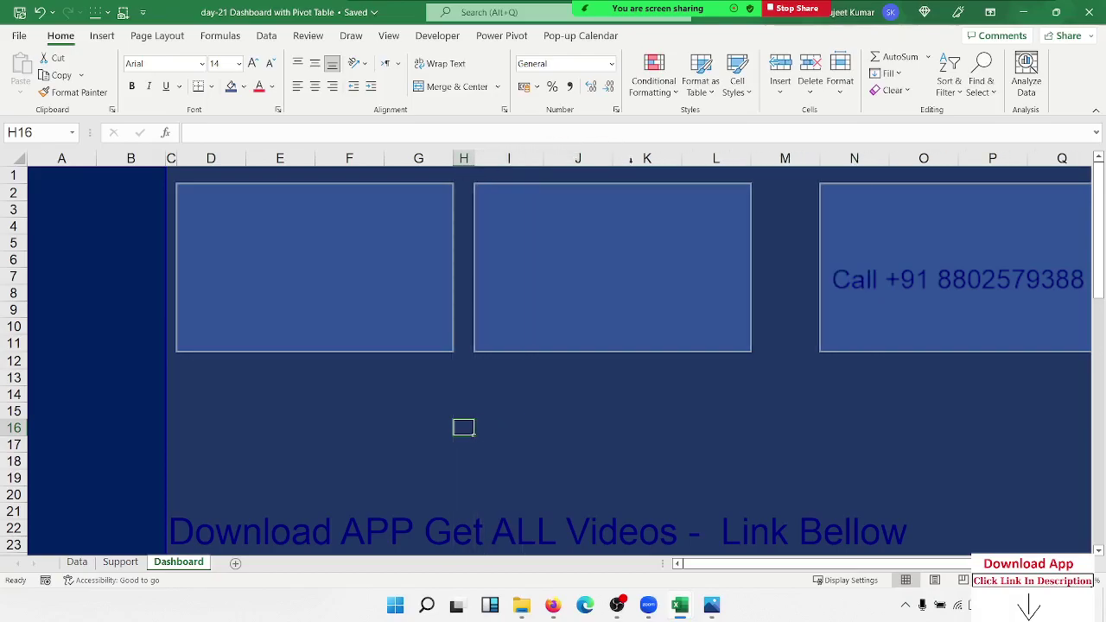
{"action": "left_click_drag", "start_coordinate": [813, 159], "coordinate": [769, 167]}
{"action": "left_click", "coordinate": [800, 416]}
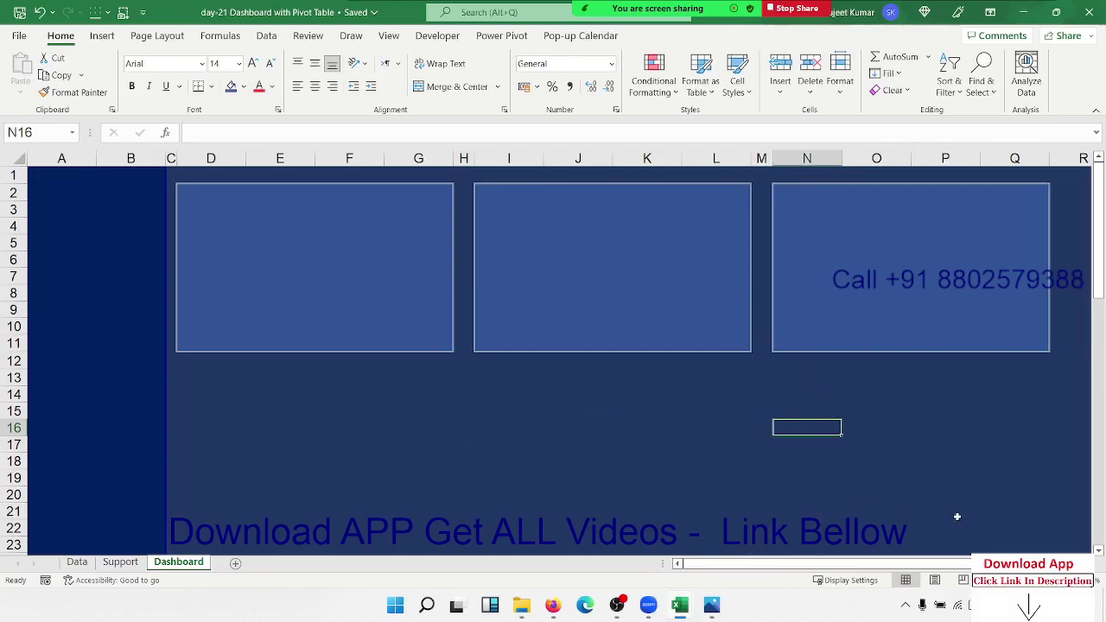
{"action": "scroll", "coordinate": [553, 363], "scroll_direction": "right", "scroll_amount": 2}
{"action": "scroll", "coordinate": [553, 363], "scroll_direction": "right", "scroll_amount": 2}
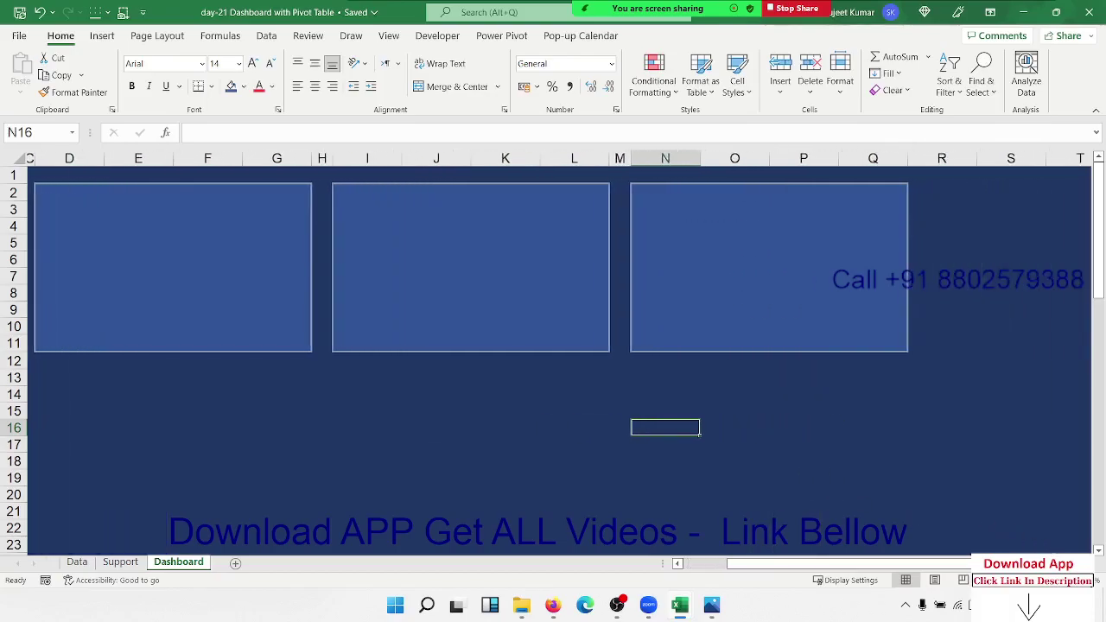
{"action": "scroll", "coordinate": [552, 363], "scroll_direction": "right", "scroll_amount": 2}
{"action": "scroll", "coordinate": [552, 363], "scroll_direction": "right", "scroll_amount": 1}
{"action": "left_click_drag", "start_coordinate": [799, 158], "coordinate": [865, 158]}
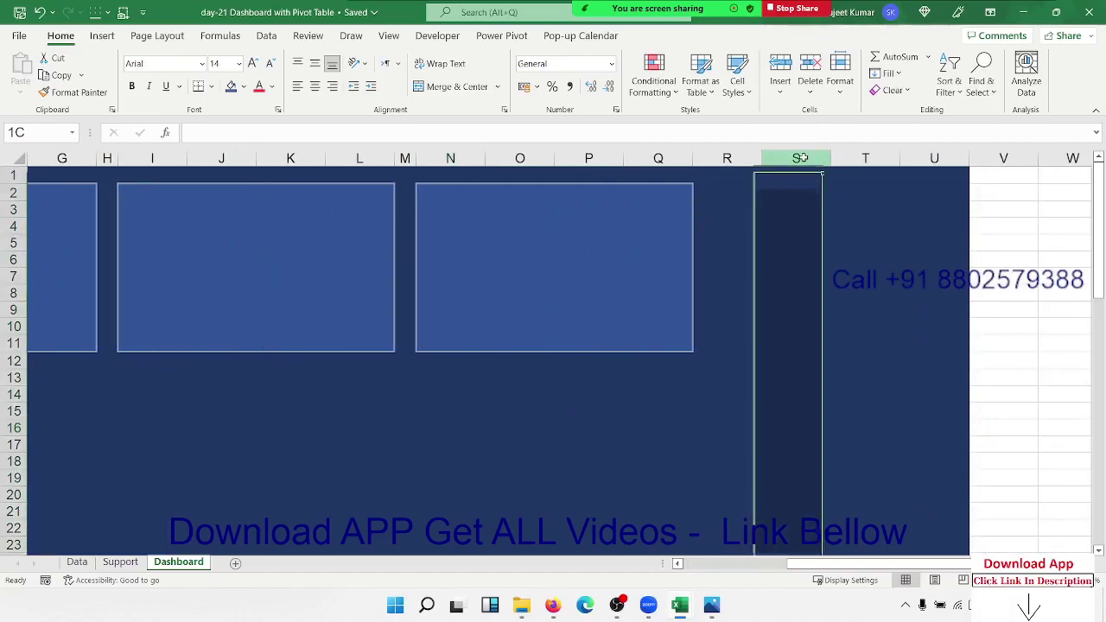
{"action": "left_click", "coordinate": [752, 275]}
{"action": "key", "text": "Left"}
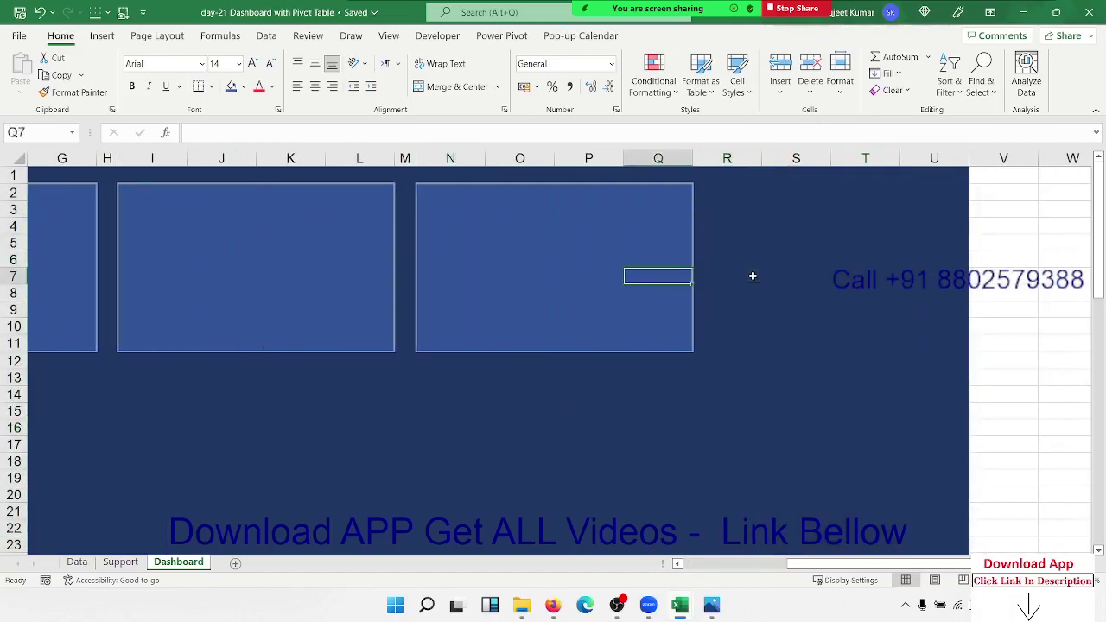
{"action": "key", "text": "Left"}
{"action": "key", "text": "Left"}
{"action": "key", "text": "Left"}
{"action": "key", "text": "Left"}
{"action": "key", "text": "Left"}
{"action": "key", "text": "Left"}
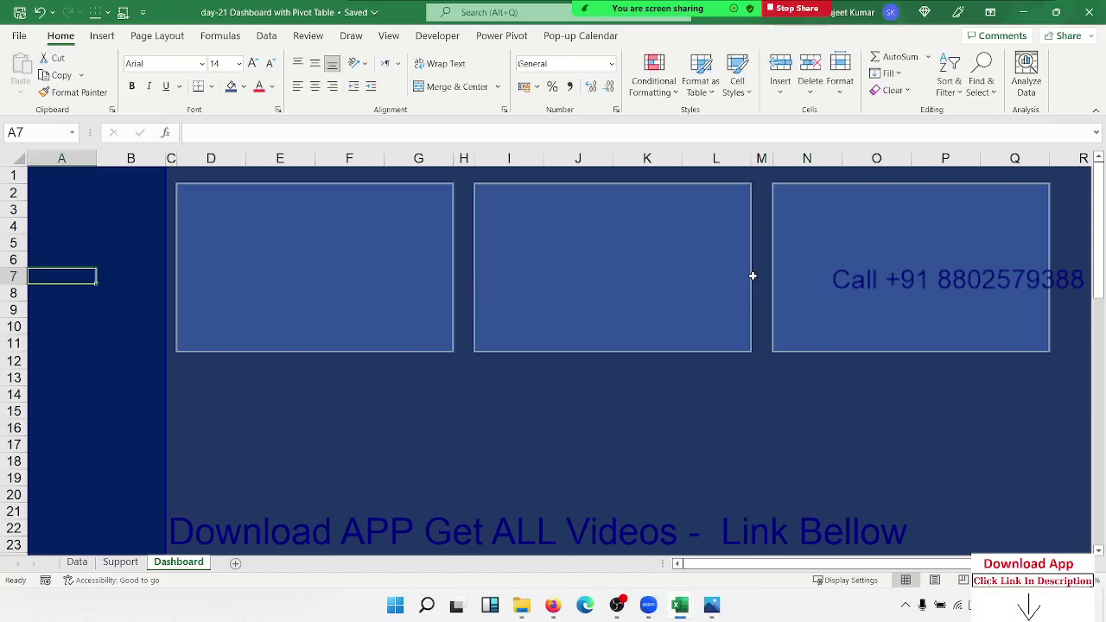
Select D13:L26 and fill it with the lighter card blue
{"action": "left_click", "coordinate": [195, 367]}
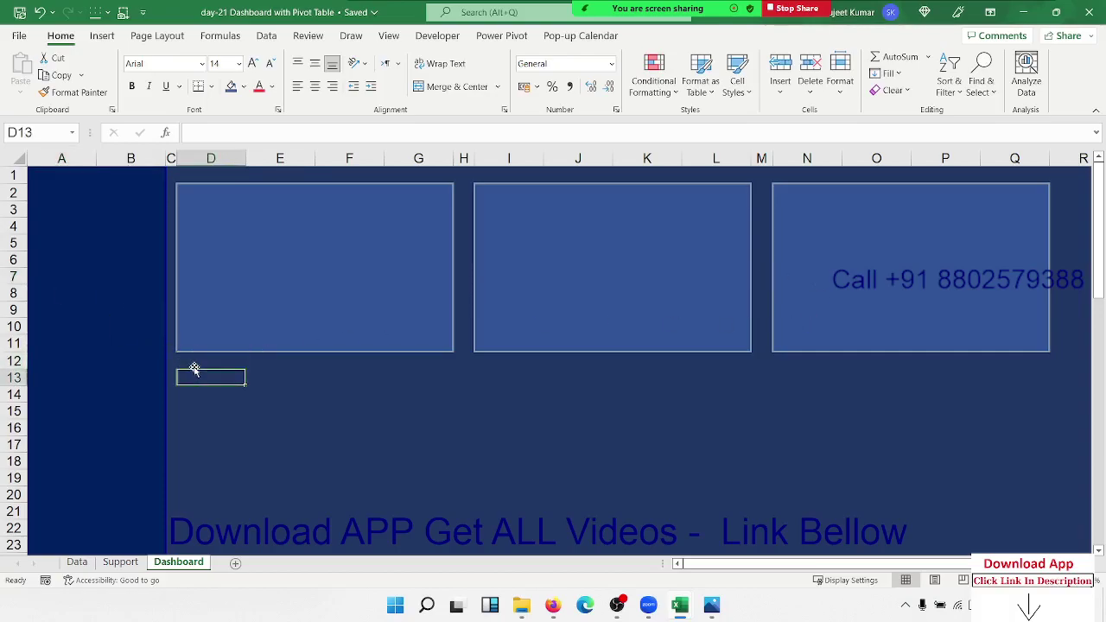
{"action": "left_click_drag", "start_coordinate": [194, 368], "coordinate": [194, 368]}
{"action": "key", "text": "Down"}
{"action": "key", "text": "shift+Right"}
{"action": "key", "text": "shift+Right"}
{"action": "key", "text": "shift+Right"}
{"action": "key", "text": "shift+Right"}
{"action": "key", "text": "shift+Right"}
{"action": "key", "text": "shift+Right"}
{"action": "key", "text": "shift+Right"}
{"action": "key", "text": "shift+Right"}
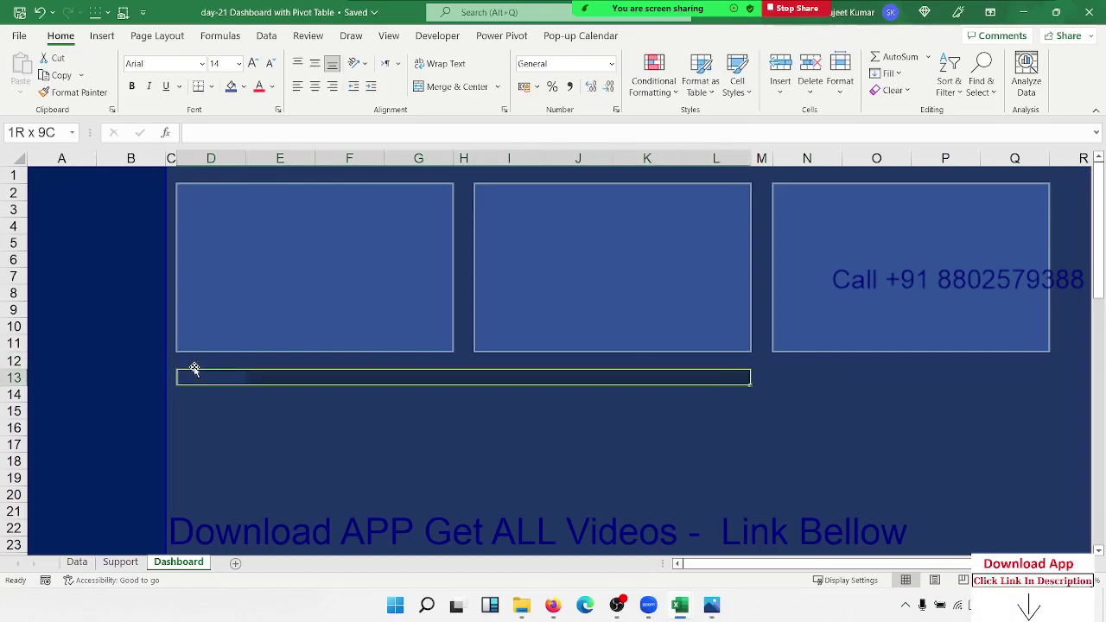
{"action": "key", "text": "shift+Right"}
{"action": "key", "text": "shift+Left"}
{"action": "key", "text": "shift+Down"}
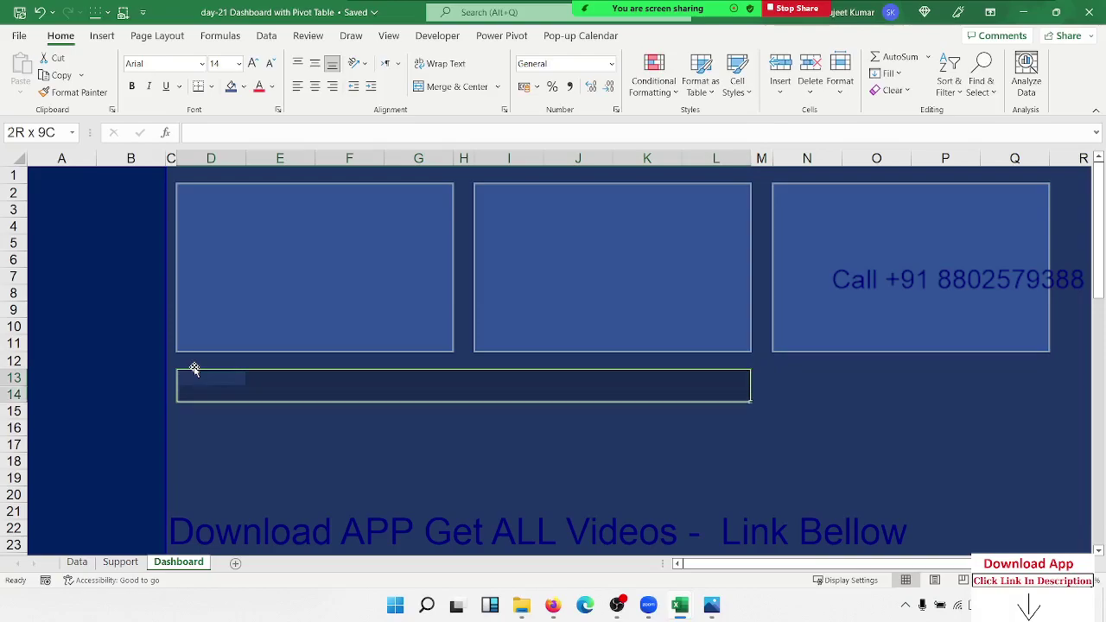
{"action": "key", "text": "shift+Down"}
{"action": "key", "text": "shift+Down"}
{"action": "key", "text": "shift+Down"}
{"action": "key", "text": "shift+Down"}
{"action": "key", "text": "shift+Down"}
{"action": "key", "text": "shift+Down"}
{"action": "key", "text": "shift+Down"}
{"action": "key", "text": "shift+Down"}
{"action": "key", "text": "shift+Down"}
{"action": "key", "text": "shift+Down"}
{"action": "key", "text": "shift+Down"}
{"action": "key", "text": "shift+Down"}
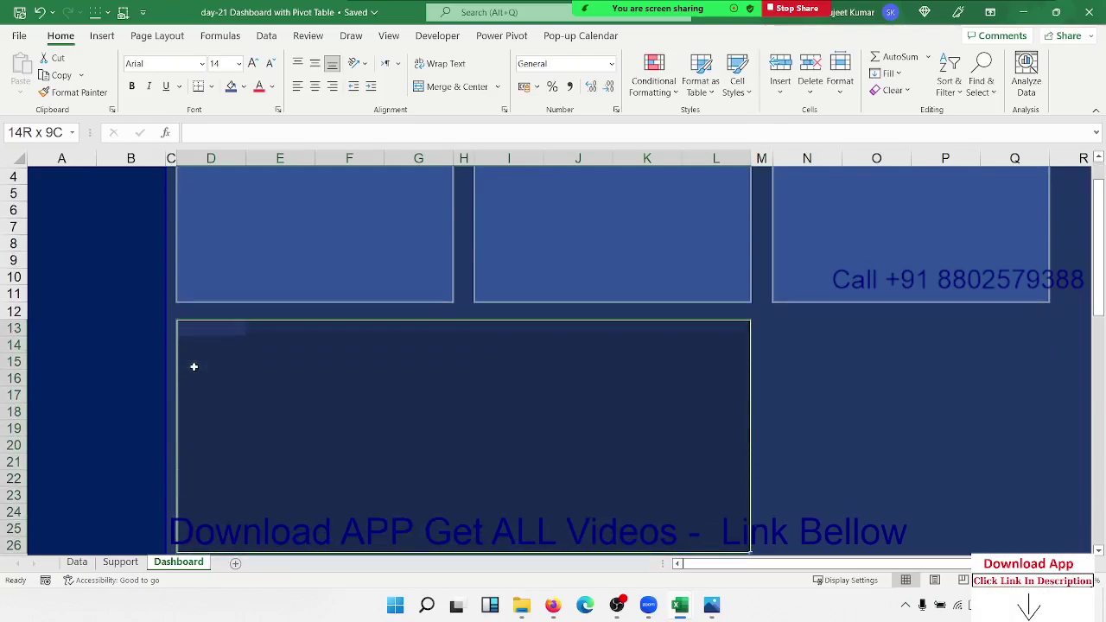
{"action": "key", "text": "shift+Up"}
{"action": "key", "text": "shift+Up"}
{"action": "key", "text": "shift+Down"}
{"action": "key", "text": "shift+Down"}
{"action": "key", "text": "shift+Down"}
{"action": "key", "text": "shift+Up"}
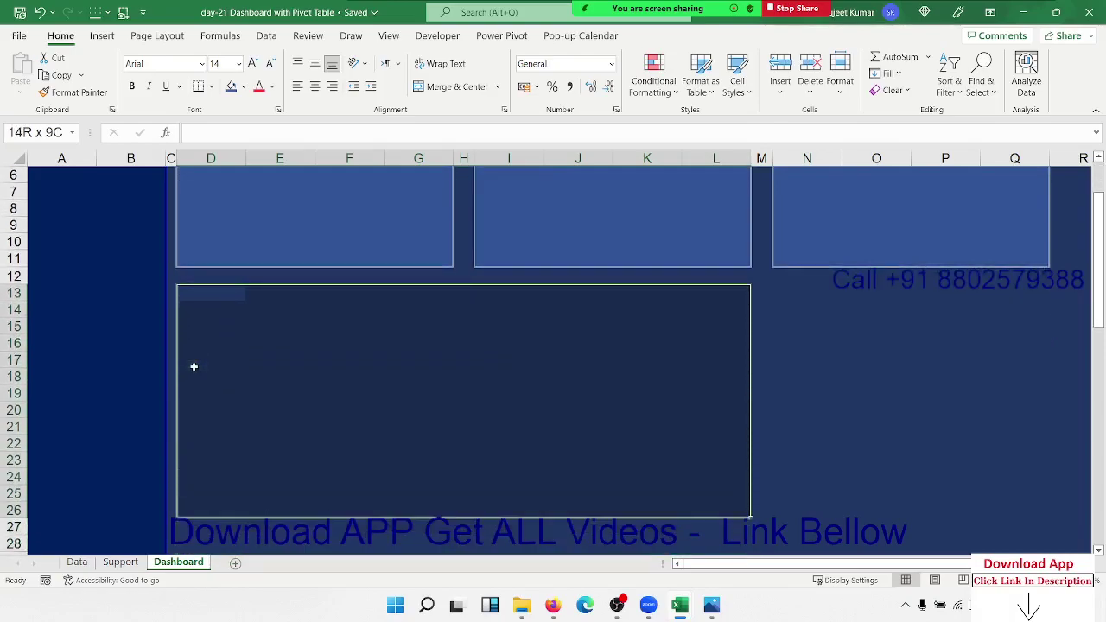
{"action": "key", "text": "shift+Up"}
{"action": "key", "text": "shift+Down"}
{"action": "left_click", "coordinate": [230, 86]}
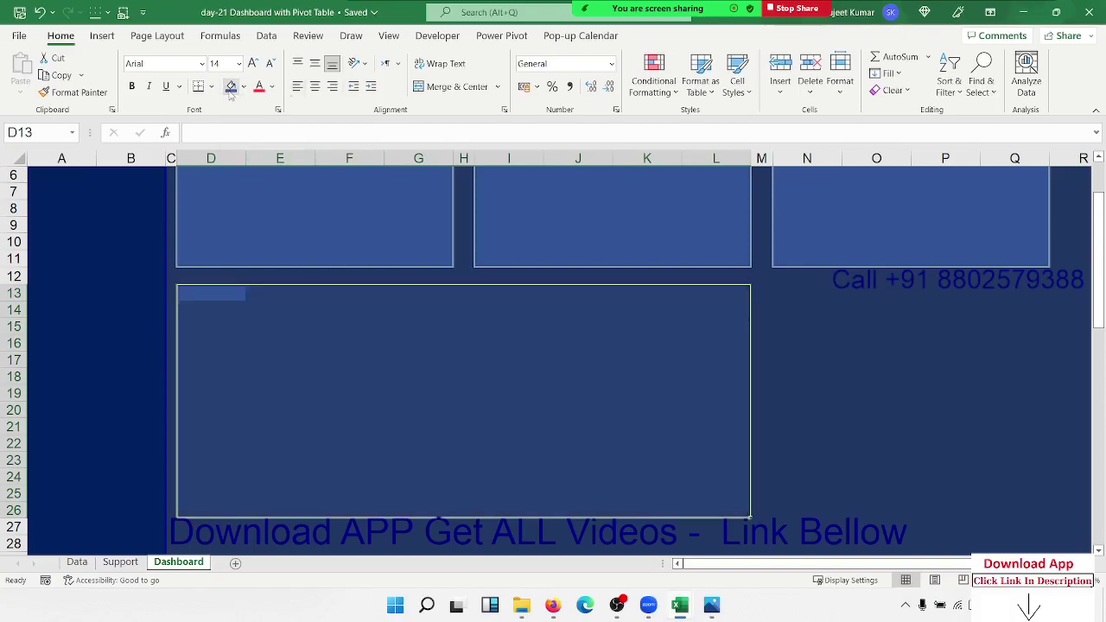
Give D13:L26 a light blue outline border
{"action": "right_click", "coordinate": [387, 356]}
{"action": "left_click", "coordinate": [438, 491]}
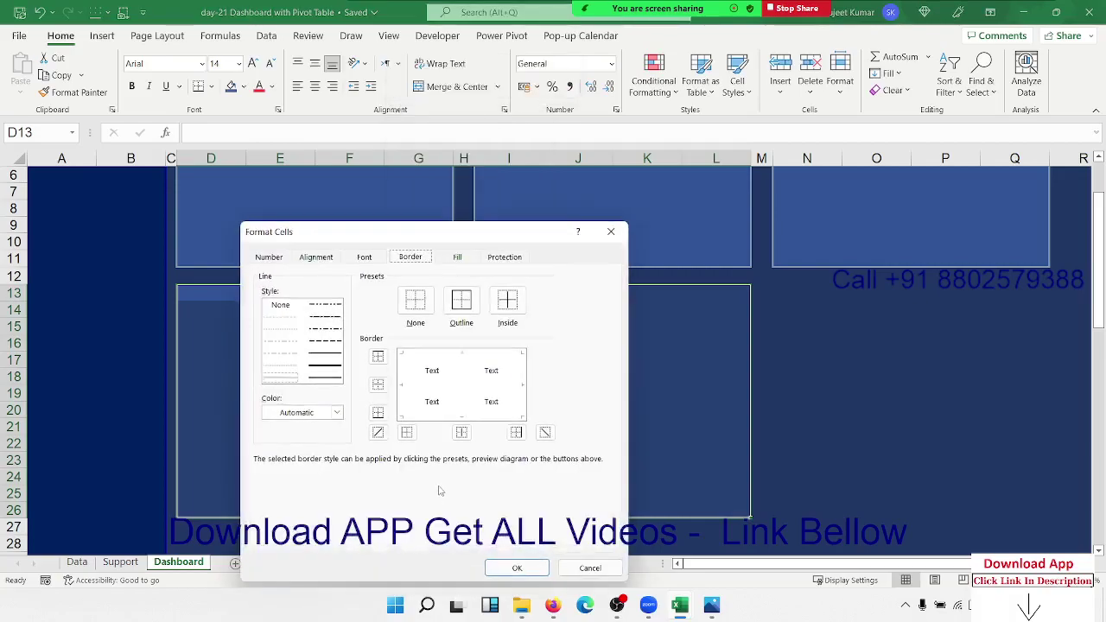
{"action": "left_click", "coordinate": [303, 413]}
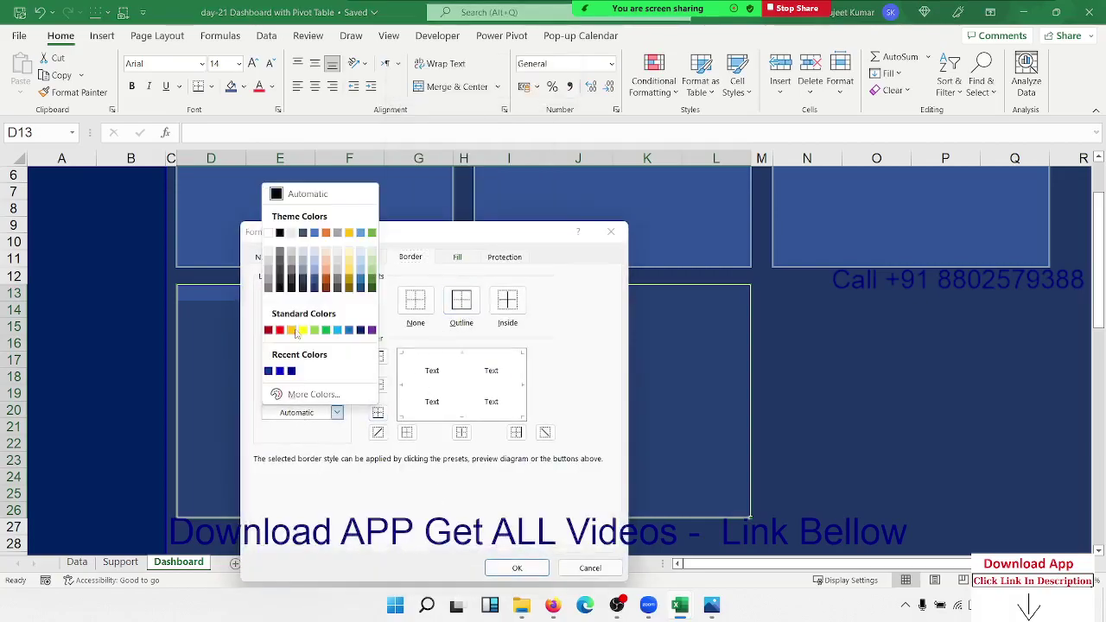
{"action": "left_click", "coordinate": [316, 274]}
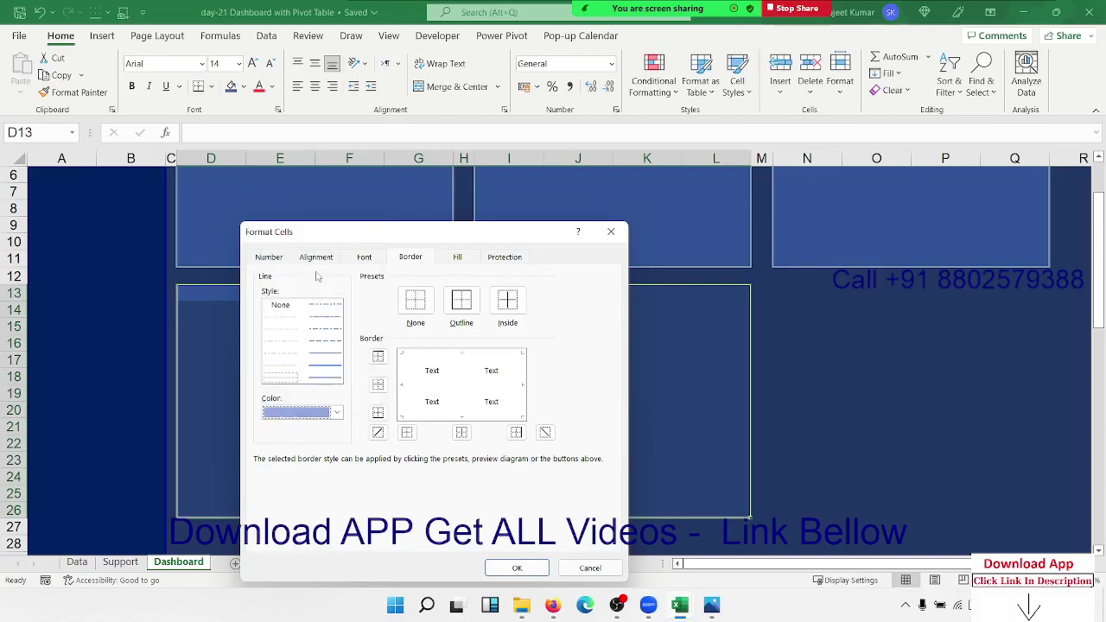
{"action": "left_click", "coordinate": [329, 370]}
{"action": "left_click", "coordinate": [462, 300]}
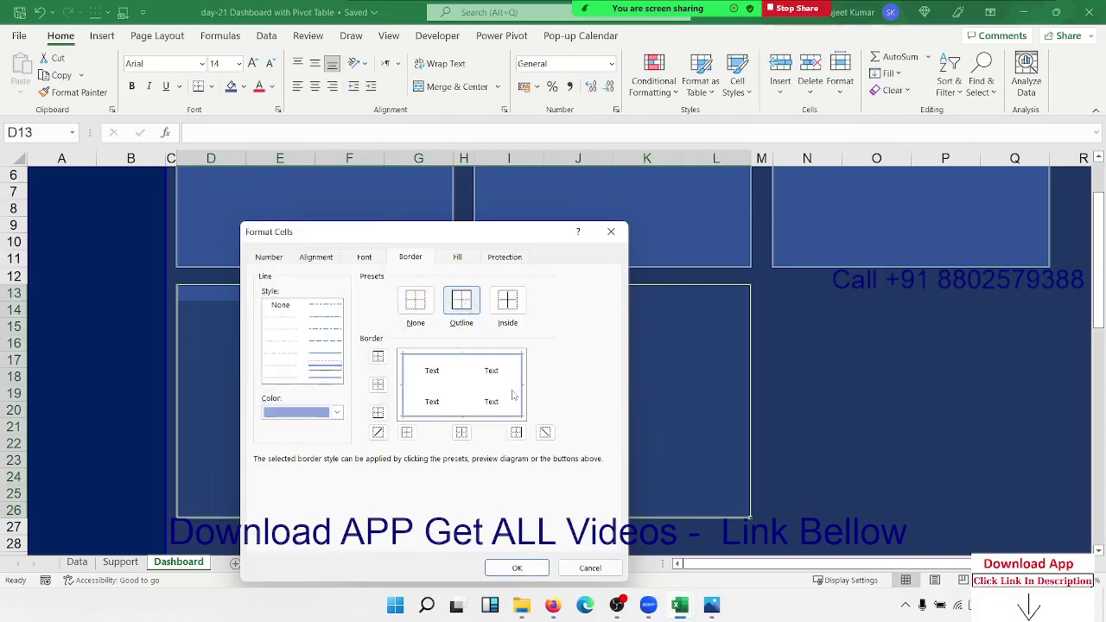
{"action": "left_click", "coordinate": [517, 566]}
{"action": "left_click", "coordinate": [864, 421]}
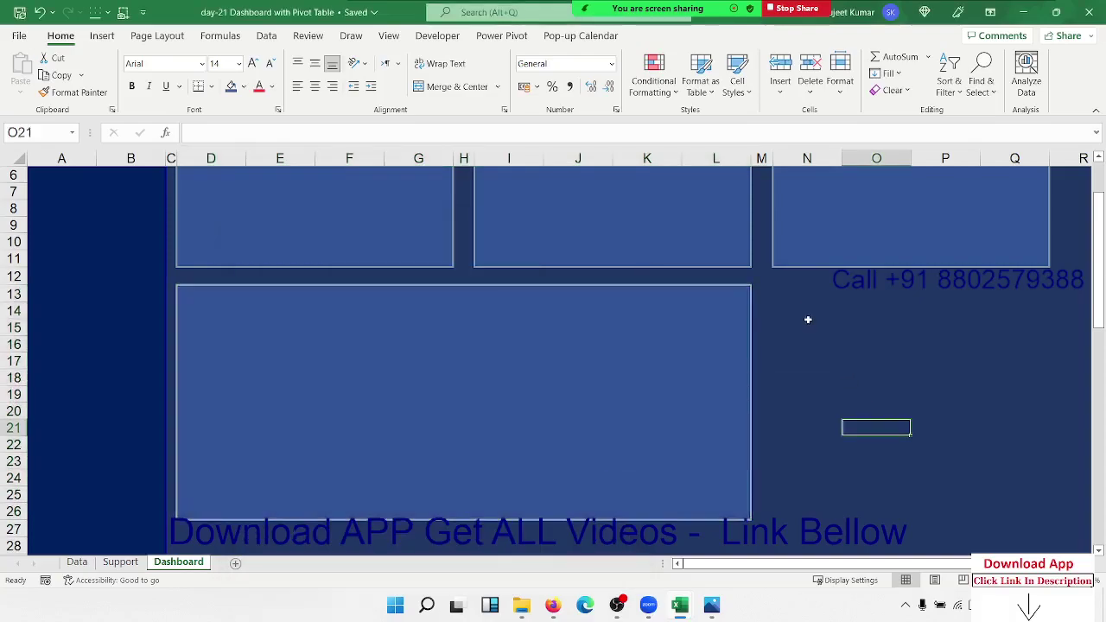
{"action": "left_click", "coordinate": [798, 295]}
Check the matching bordered card at N13:Q26, then scroll down toward row 28
{"action": "key", "text": "shift+Right"}
{"action": "key", "text": "shift+Right"}
{"action": "key", "text": "shift+Right"}
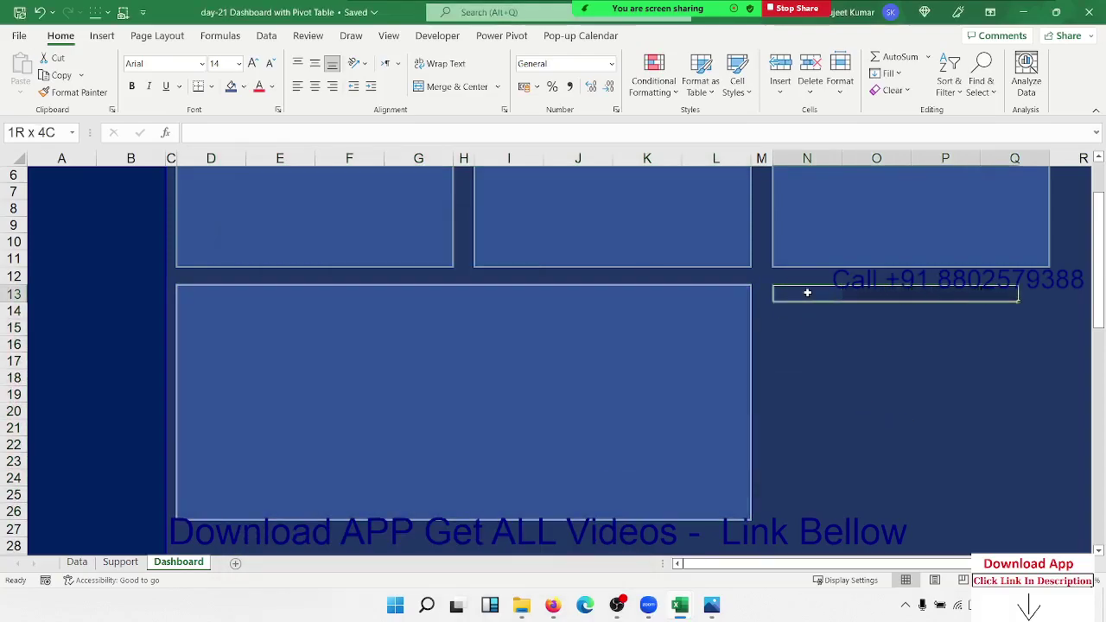
{"action": "key", "text": "shift+Down"}
{"action": "key", "text": "shift+Down"}
{"action": "key", "text": "shift+Down"}
{"action": "key", "text": "shift+Down"}
{"action": "key", "text": "shift+Down"}
{"action": "key", "text": "shift+Down"}
{"action": "key", "text": "shift+Down"}
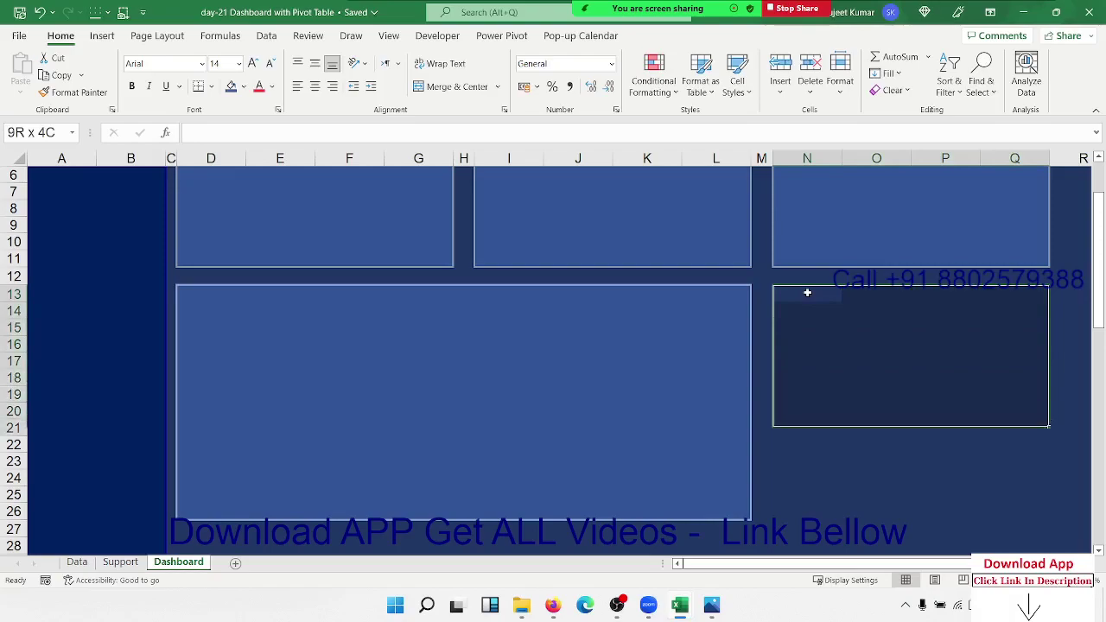
{"action": "key", "text": "shift+Down"}
{"action": "key", "text": "shift+Down"}
{"action": "key", "text": "shift+Down"}
{"action": "key", "text": "shift+Down"}
{"action": "key", "text": "shift+Down"}
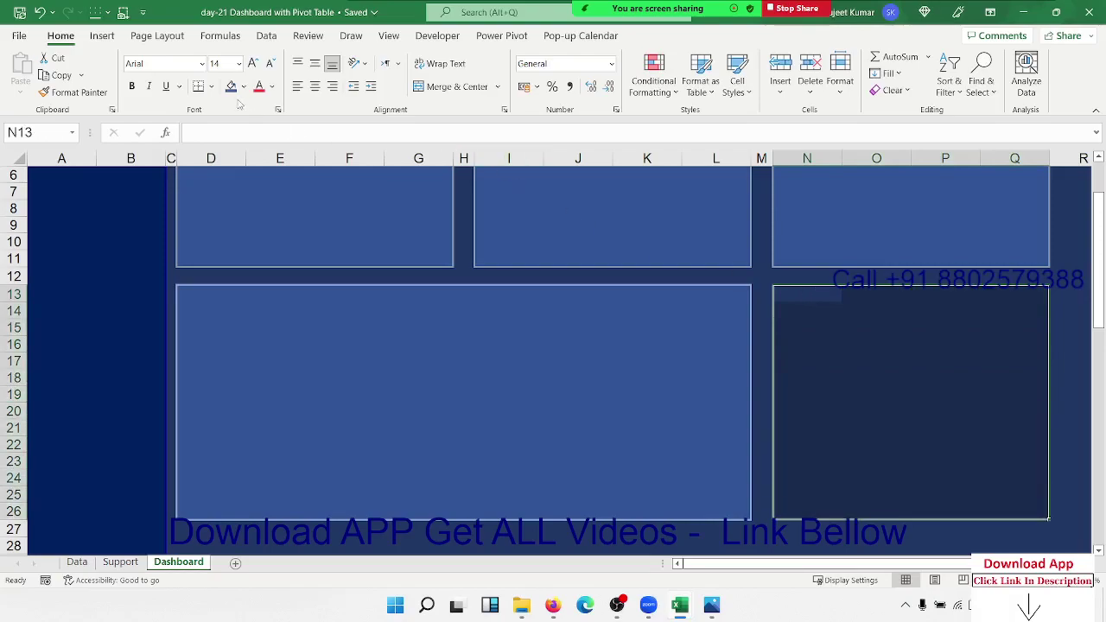
{"action": "left_click", "coordinate": [560, 411]}
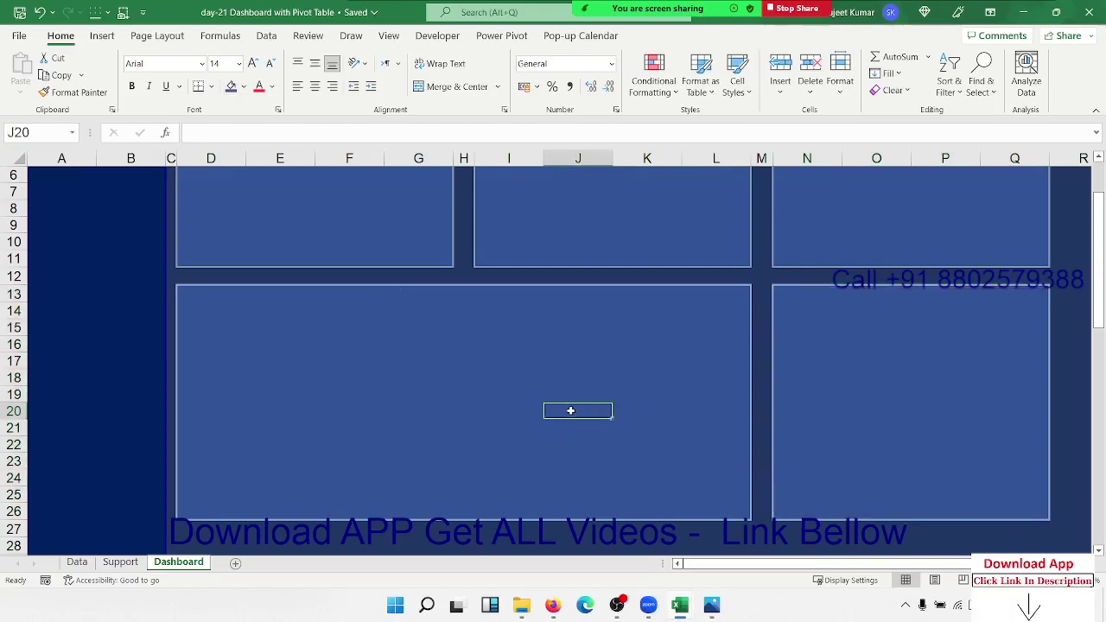
{"action": "scroll", "coordinate": [481, 406], "scroll_direction": "down", "scroll_amount": 3}
{"action": "scroll", "coordinate": [481, 405], "scroll_direction": "down", "scroll_amount": 3}
Select D28:G41 and fill it with the blue card colour
{"action": "left_click", "coordinate": [200, 218]}
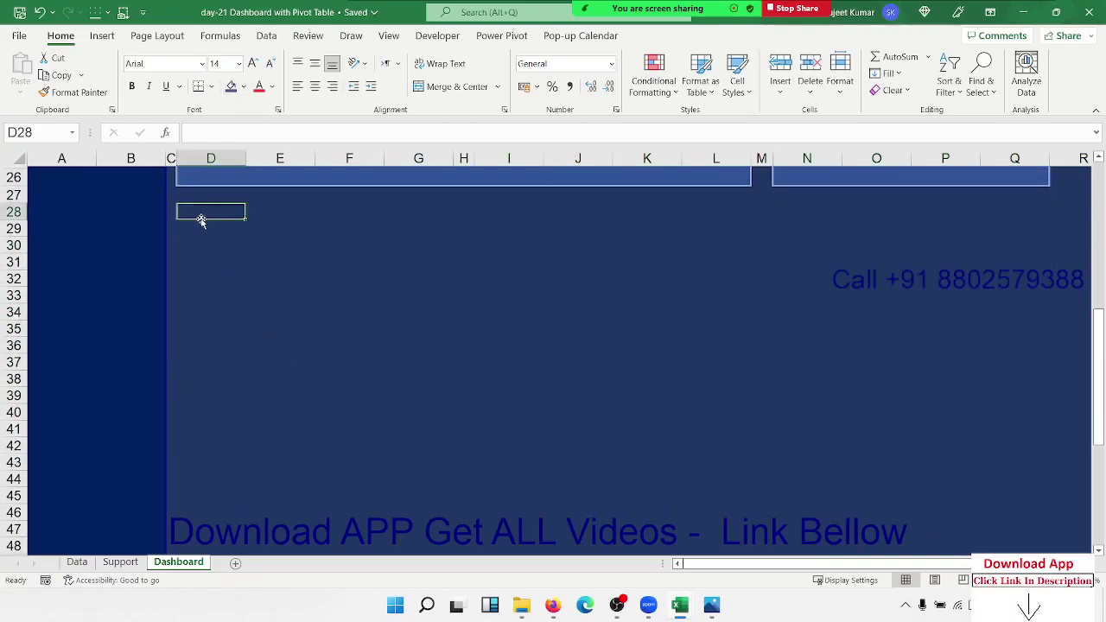
{"action": "key", "text": "shift+Right"}
{"action": "key", "text": "shift+Right"}
{"action": "key", "text": "shift+Right"}
{"action": "key", "text": "shift+Right"}
{"action": "key", "text": "shift+Right"}
{"action": "key", "text": "shift+Right"}
{"action": "key", "text": "shift+Right"}
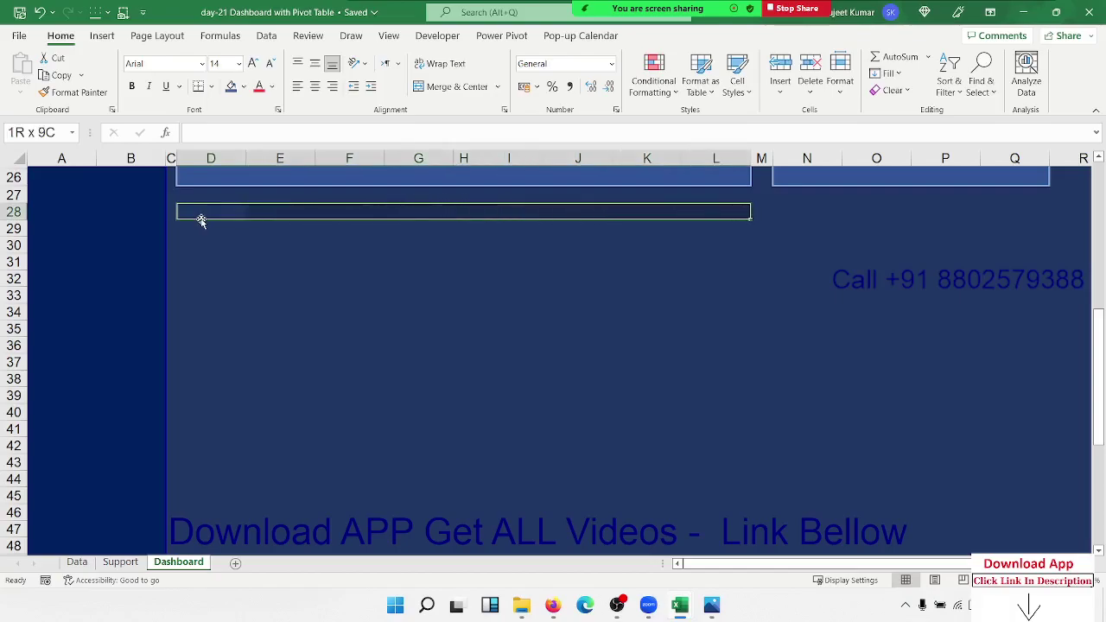
{"action": "key", "text": "shift+Down"}
{"action": "key", "text": "shift+Down"}
{"action": "key", "text": "shift+Down"}
{"action": "key", "text": "shift+Down"}
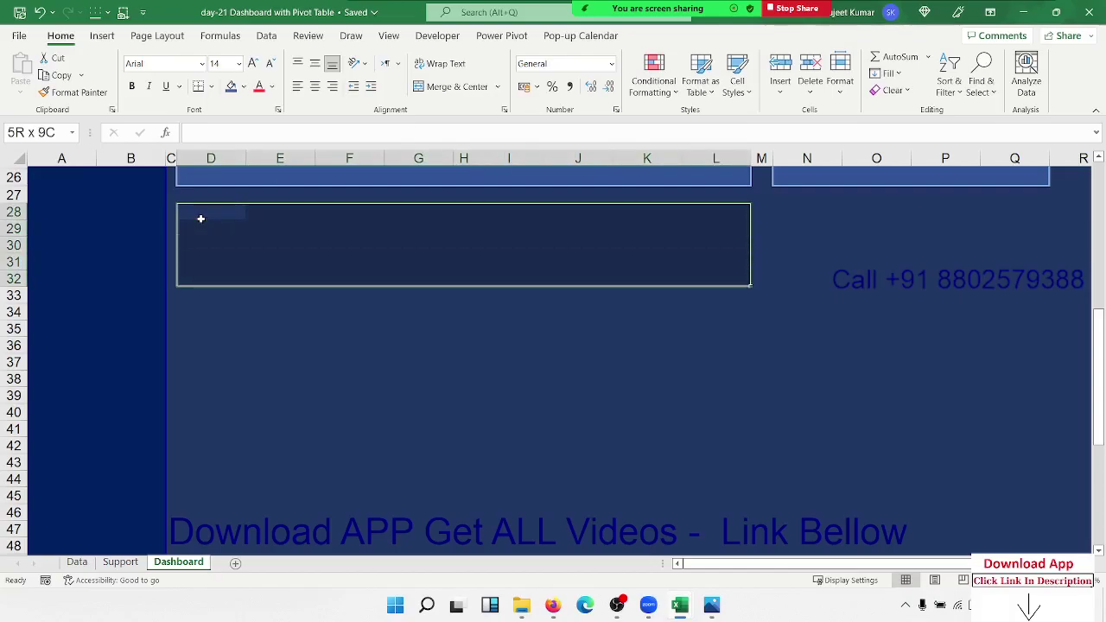
{"action": "key", "text": "shift+Left"}
{"action": "key", "text": "shift+Left"}
{"action": "key", "text": "shift+Left"}
{"action": "key", "text": "shift+Down"}
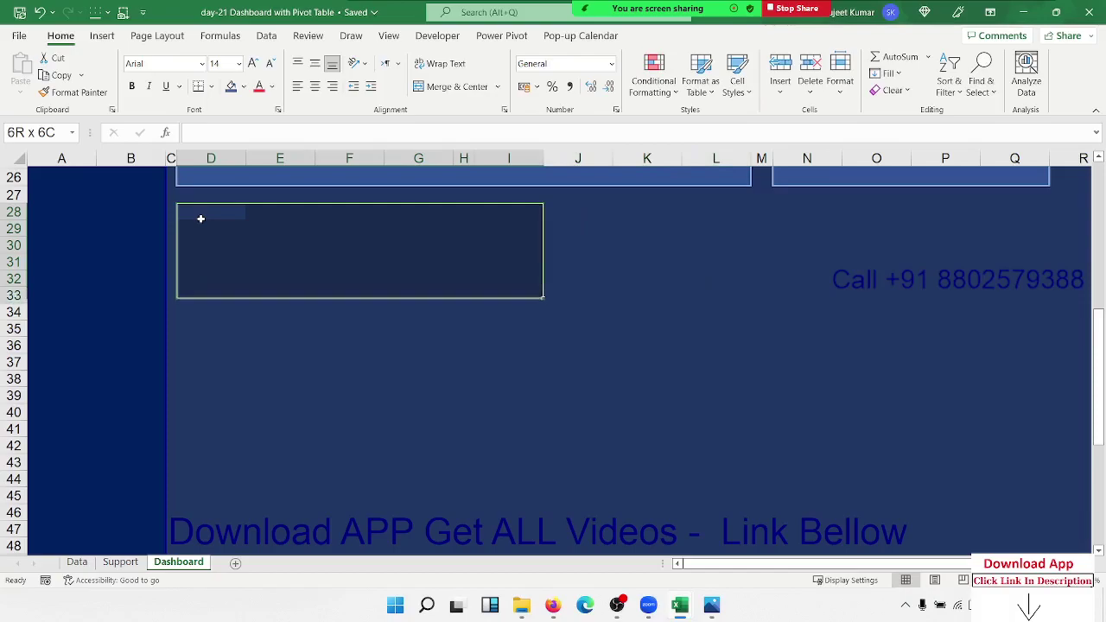
{"action": "key", "text": "shift+Down"}
{"action": "key", "text": "shift+Down"}
{"action": "key", "text": "shift+Left"}
{"action": "key", "text": "shift+Left"}
{"action": "key", "text": "shift+Down"}
{"action": "key", "text": "shift+Down"}
{"action": "key", "text": "shift+Down"}
{"action": "key", "text": "shift+Down"}
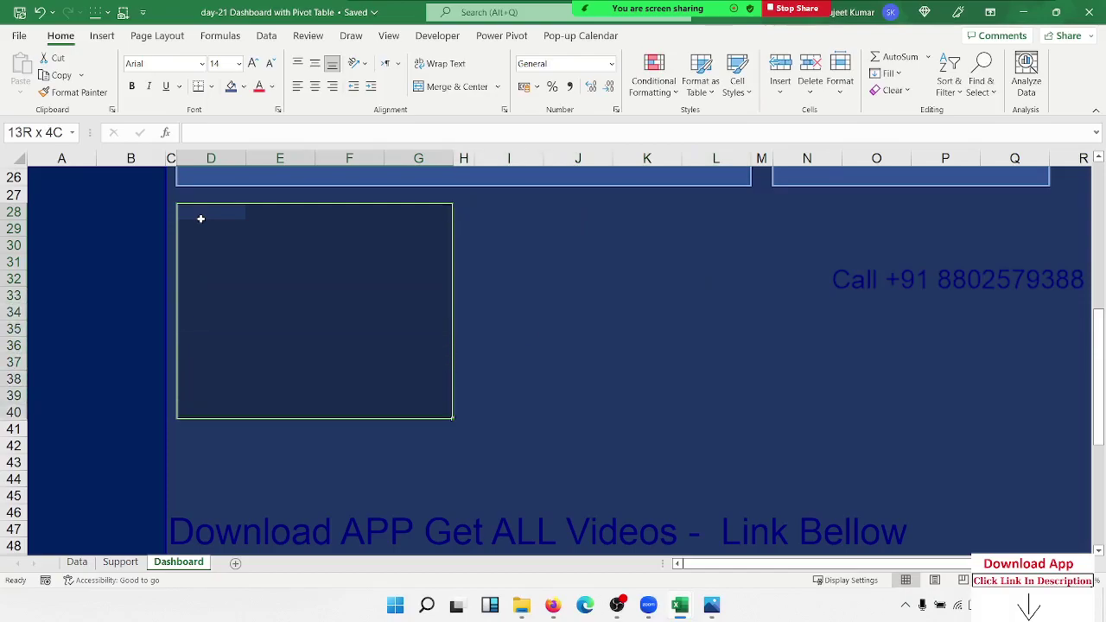
{"action": "key", "text": "shift+Down"}
{"action": "key", "text": "shift+Right"}
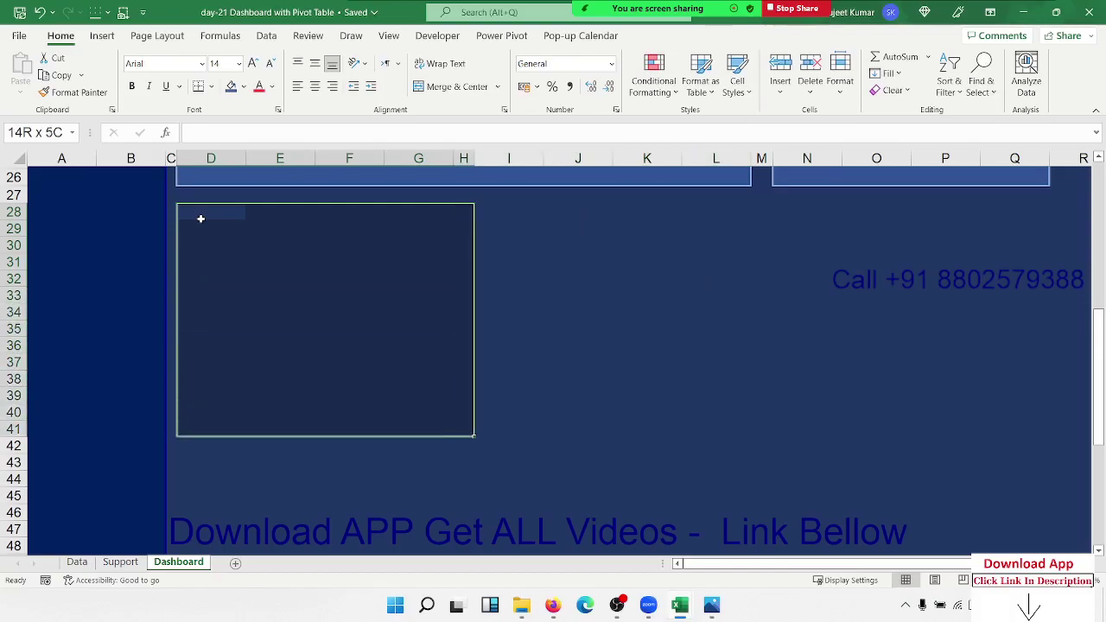
{"action": "key", "text": "shift+Left"}
{"action": "key", "text": "shift+Down"}
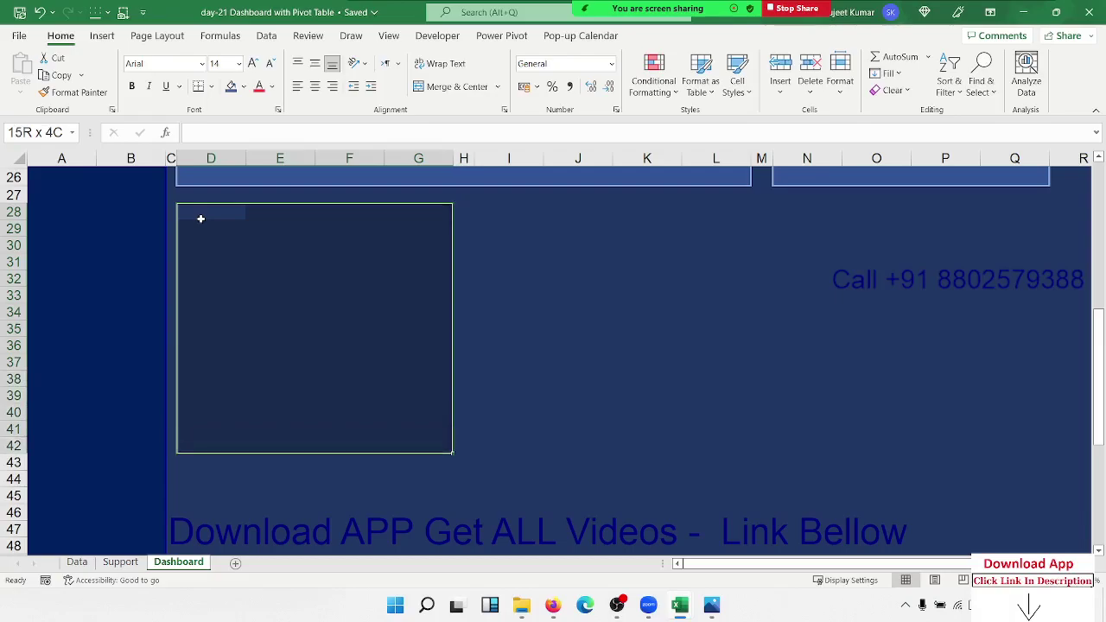
{"action": "key", "text": "shift+Up"}
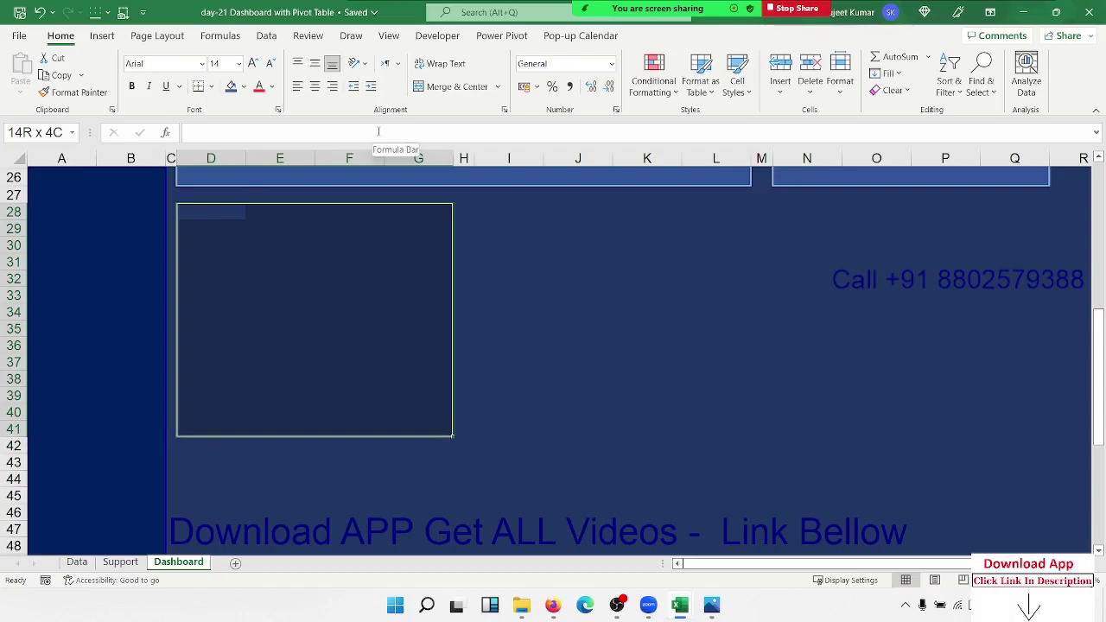
{"action": "left_click", "coordinate": [488, 216]}
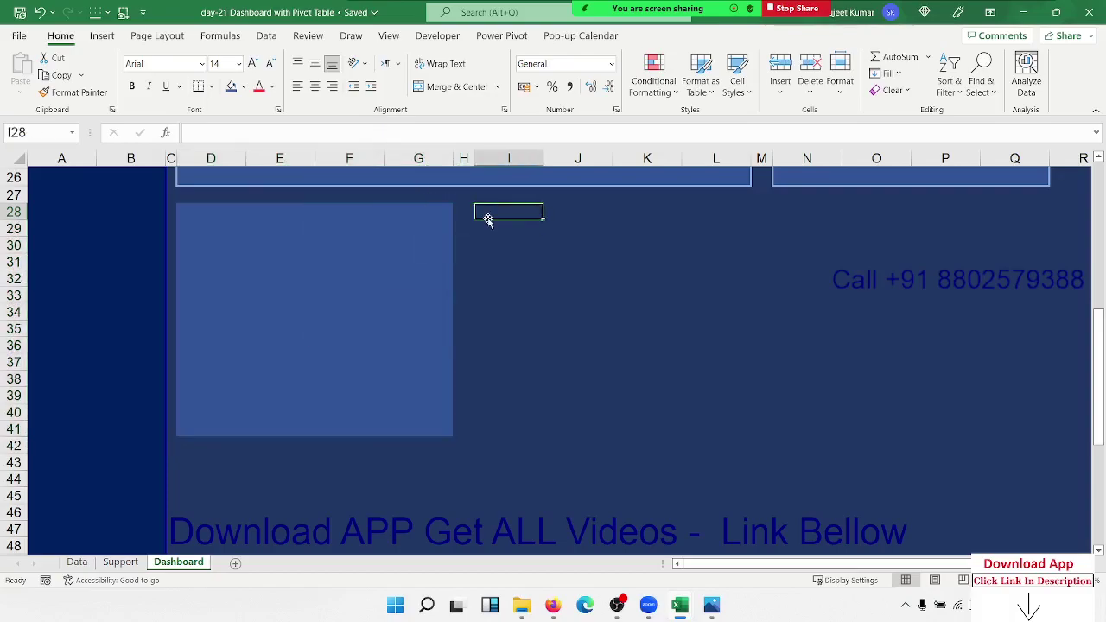
Reselect the whole D28:G41 block
{"action": "key", "text": "Left"}
{"action": "key", "text": "Left"}
{"action": "key", "text": "shift+Left"}
{"action": "key", "text": "shift+Left"}
{"action": "key", "text": "shift+Left"}
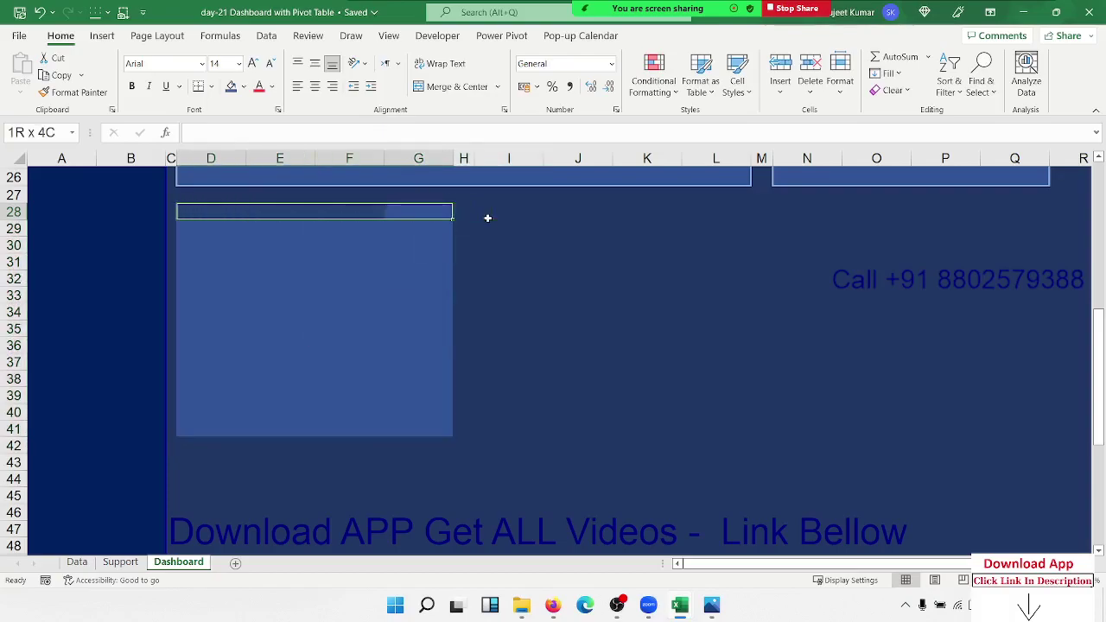
{"action": "key", "text": "shift+Down"}
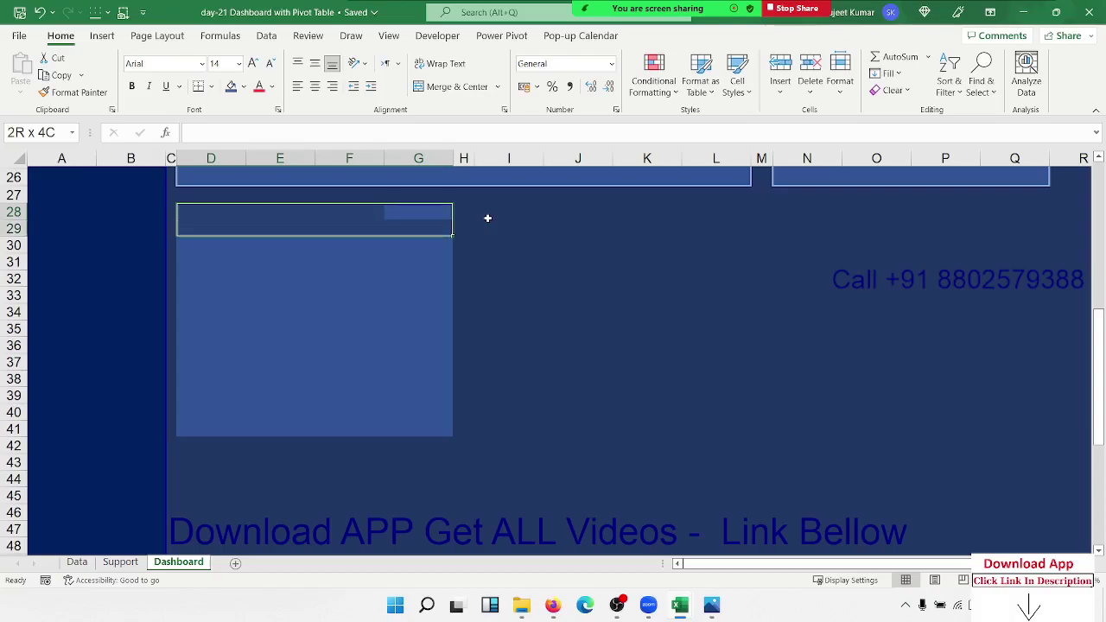
{"action": "key", "text": "shift+Down"}
{"action": "key", "text": "shift+Down"}
{"action": "key", "text": "shift+Down"}
{"action": "key", "text": "shift+Down"}
{"action": "key", "text": "shift+Down"}
{"action": "key", "text": "shift+Down"}
{"action": "key", "text": "shift+Down"}
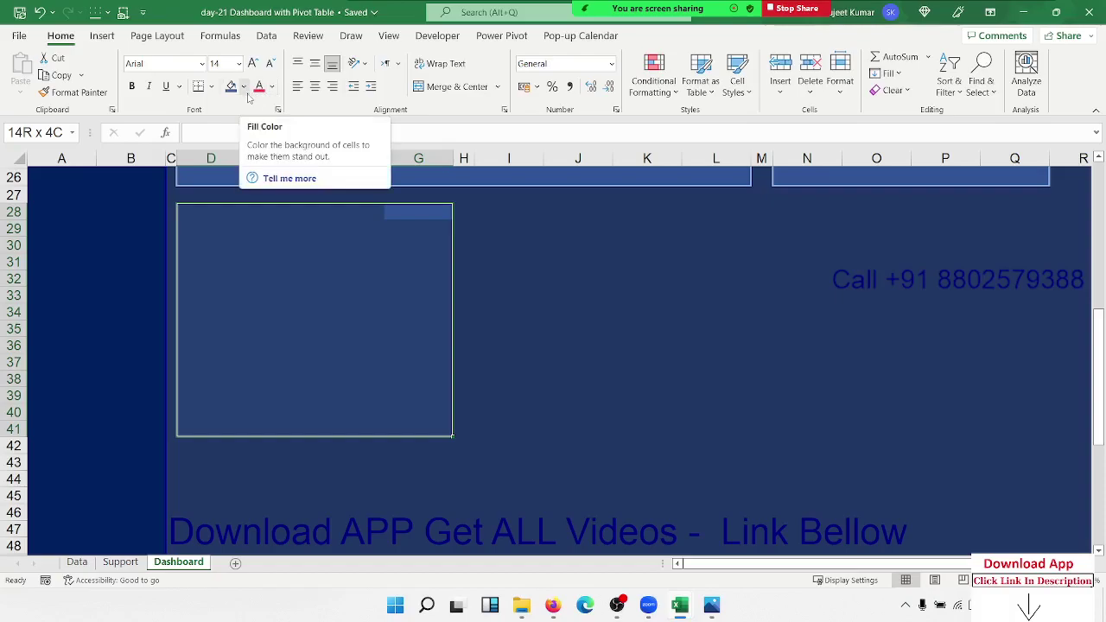
Outline D28:G41 with a thick dark grey border
{"action": "right_click", "coordinate": [292, 291]}
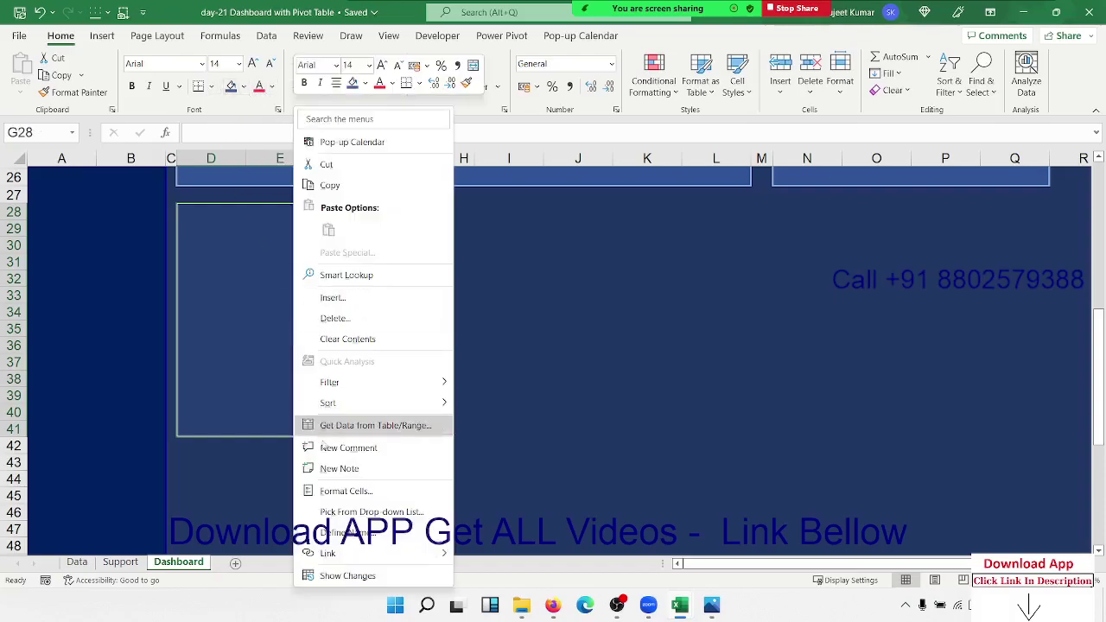
{"action": "left_click", "coordinate": [346, 490]}
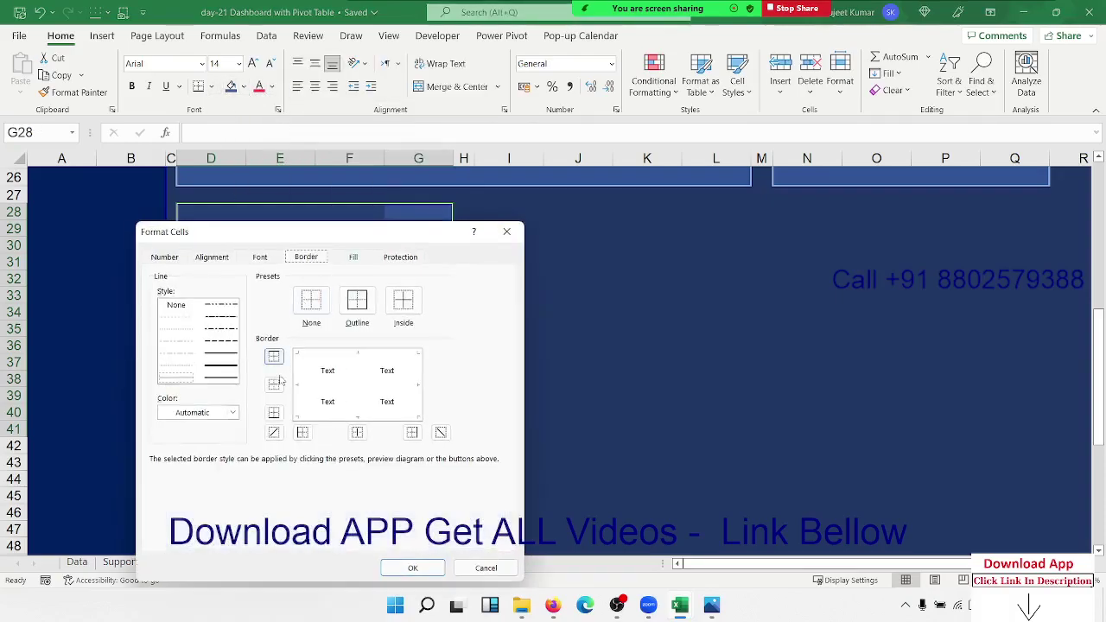
{"action": "left_click", "coordinate": [215, 414]}
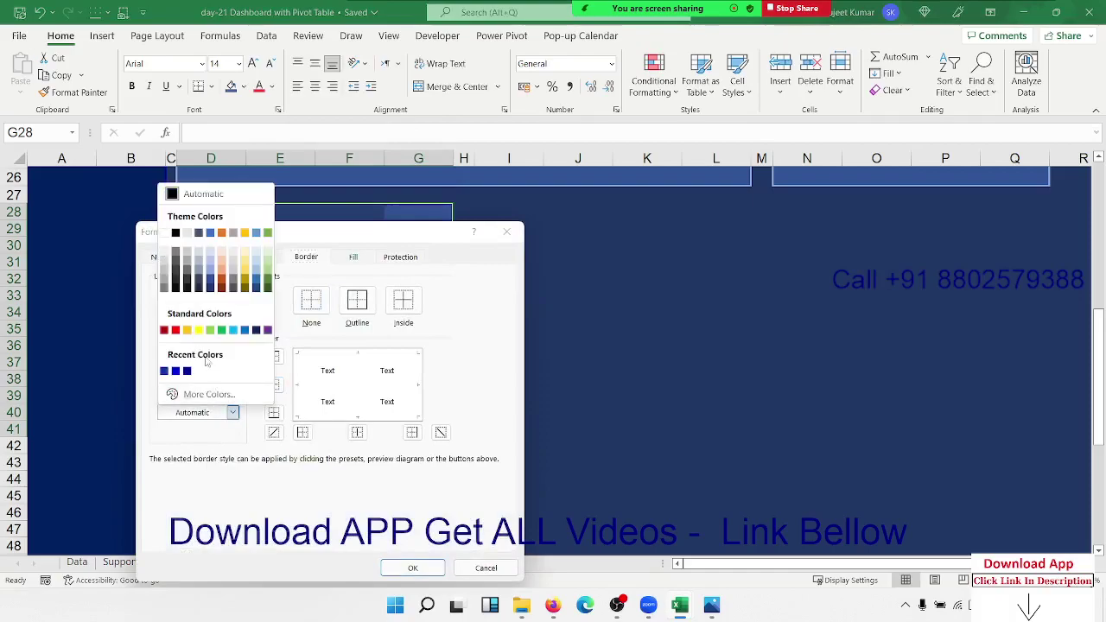
{"action": "left_click", "coordinate": [199, 282]}
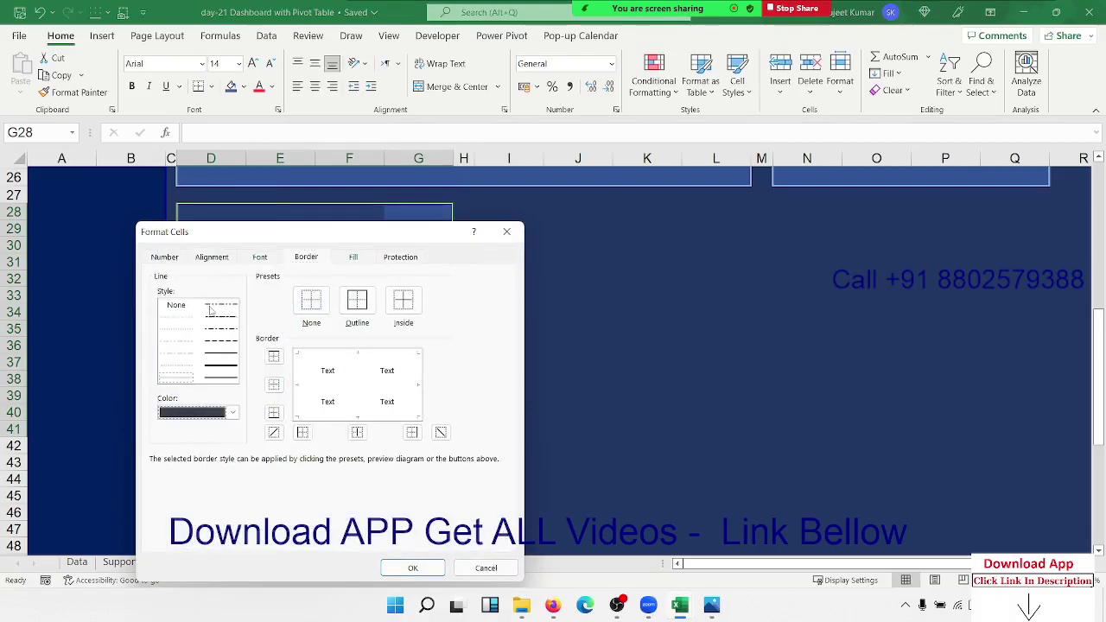
{"action": "left_click", "coordinate": [220, 368]}
{"action": "left_click", "coordinate": [356, 300]}
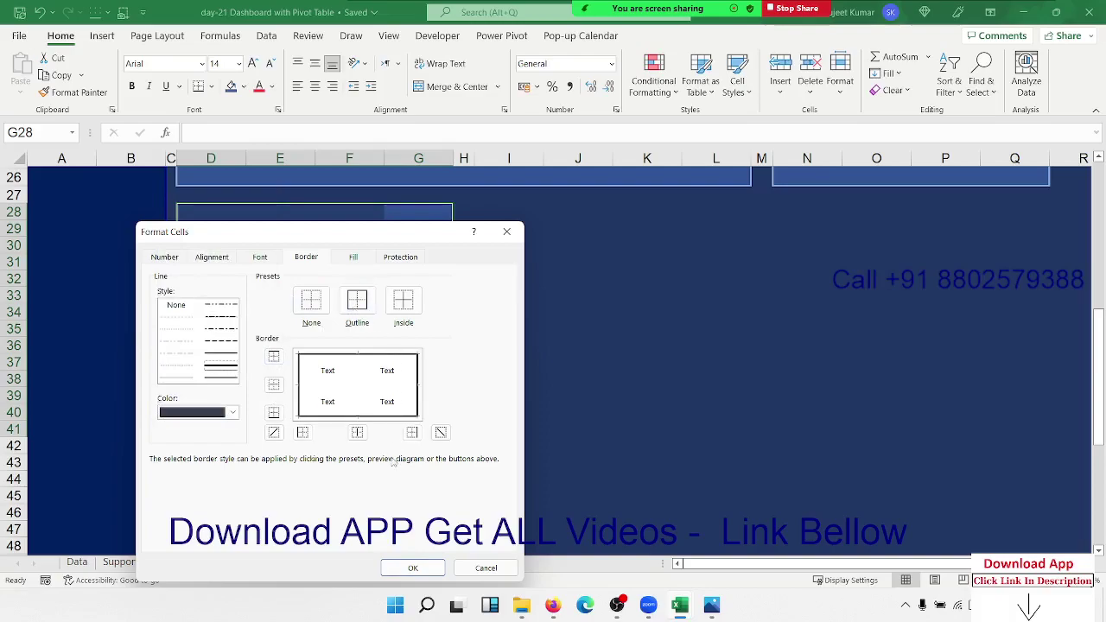
{"action": "left_click", "coordinate": [412, 568]}
{"action": "left_click", "coordinate": [507, 447]}
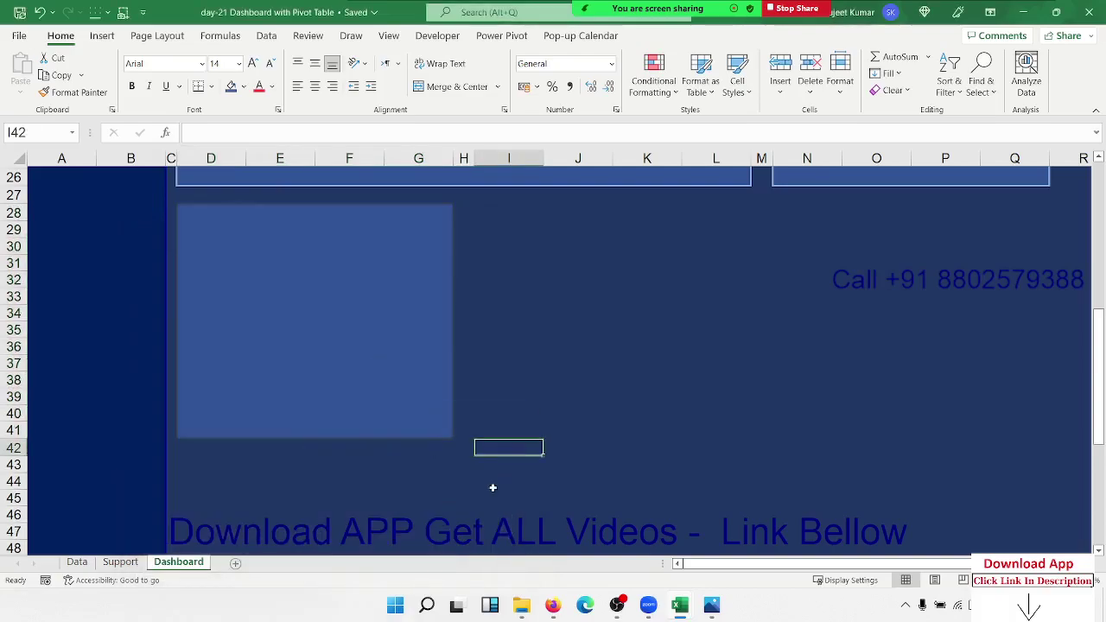
{"action": "left_click", "coordinate": [193, 232]}
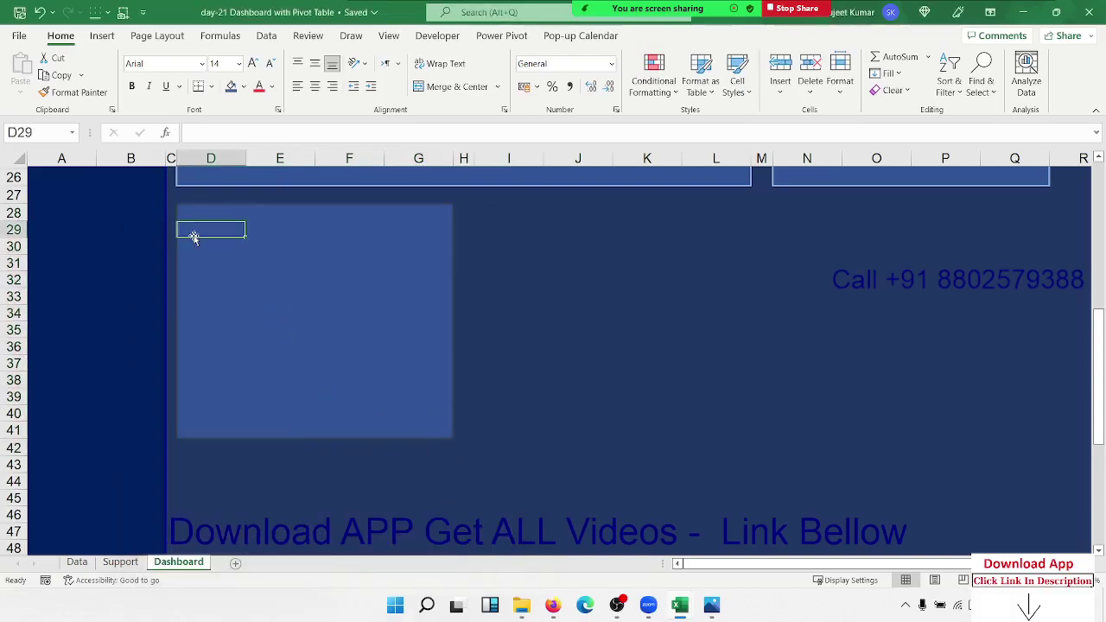
Redo the D28:G41 outline in a light blue-grey border colour
{"action": "scroll", "coordinate": [252, 269], "scroll_direction": "up", "scroll_amount": 2}
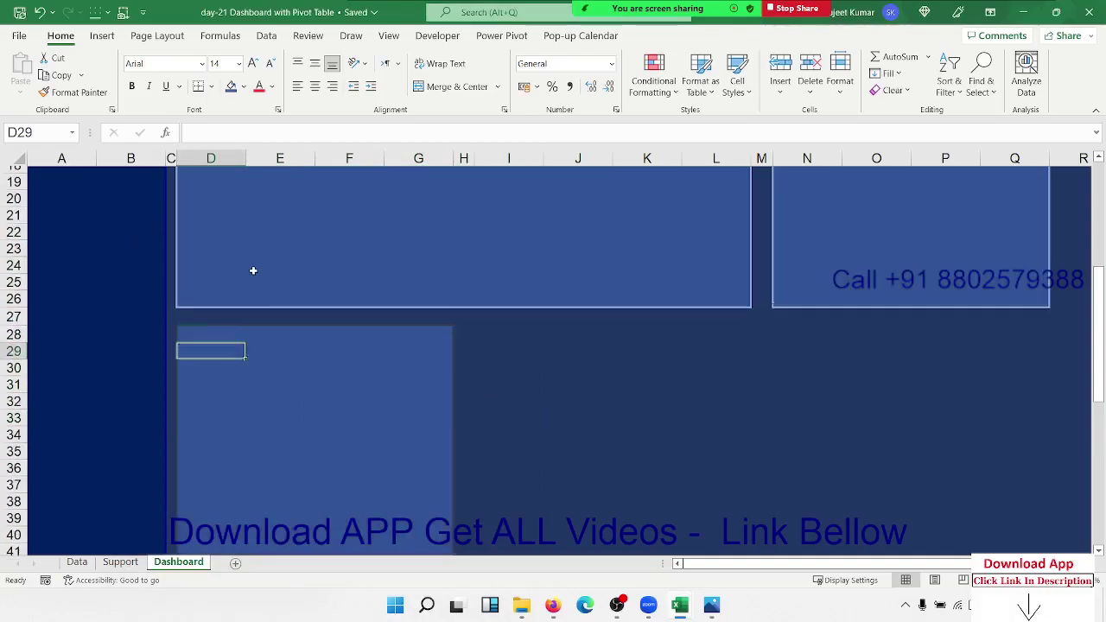
{"action": "scroll", "coordinate": [276, 307], "scroll_direction": "up", "scroll_amount": 1}
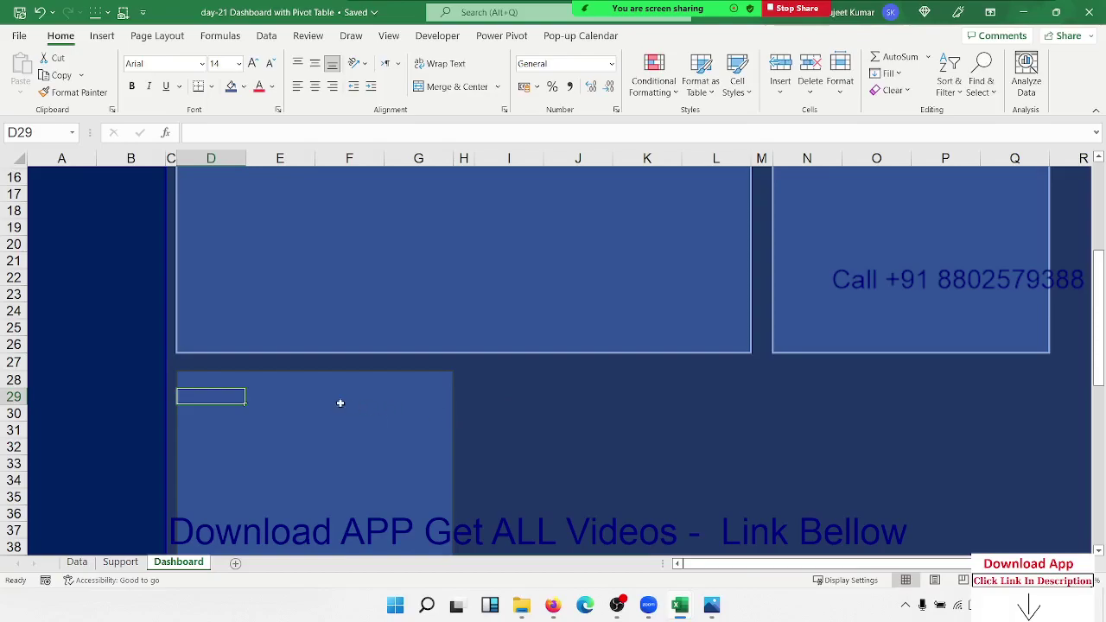
{"action": "left_click", "coordinate": [190, 379]}
{"action": "left_click_drag", "start_coordinate": [190, 379], "coordinate": [439, 429]}
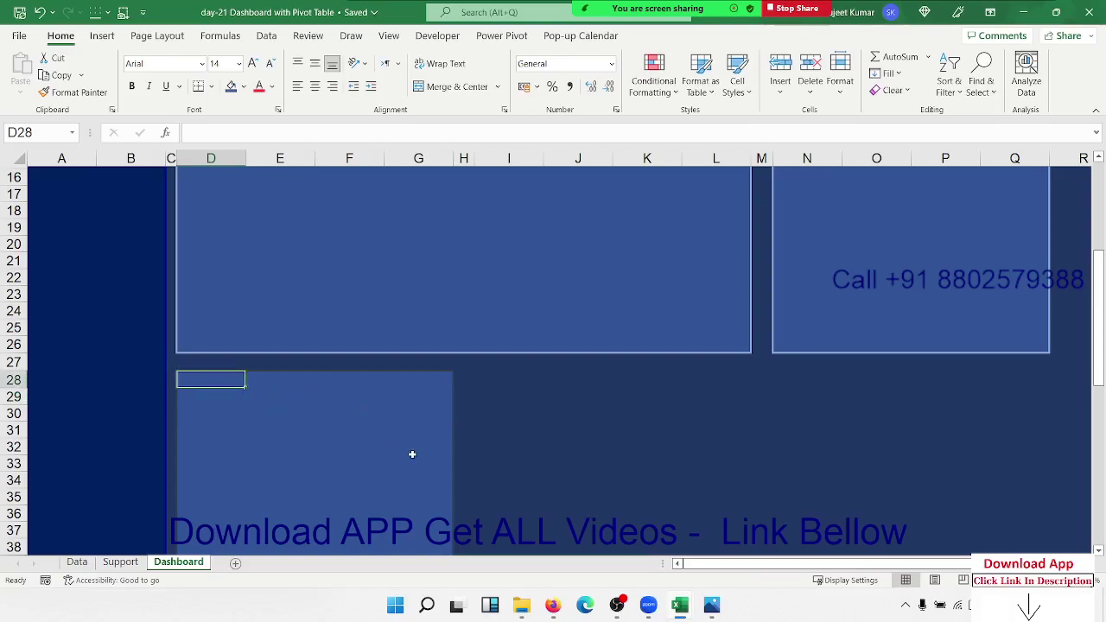
{"action": "scroll", "coordinate": [412, 452], "scroll_direction": "down", "scroll_amount": 3}
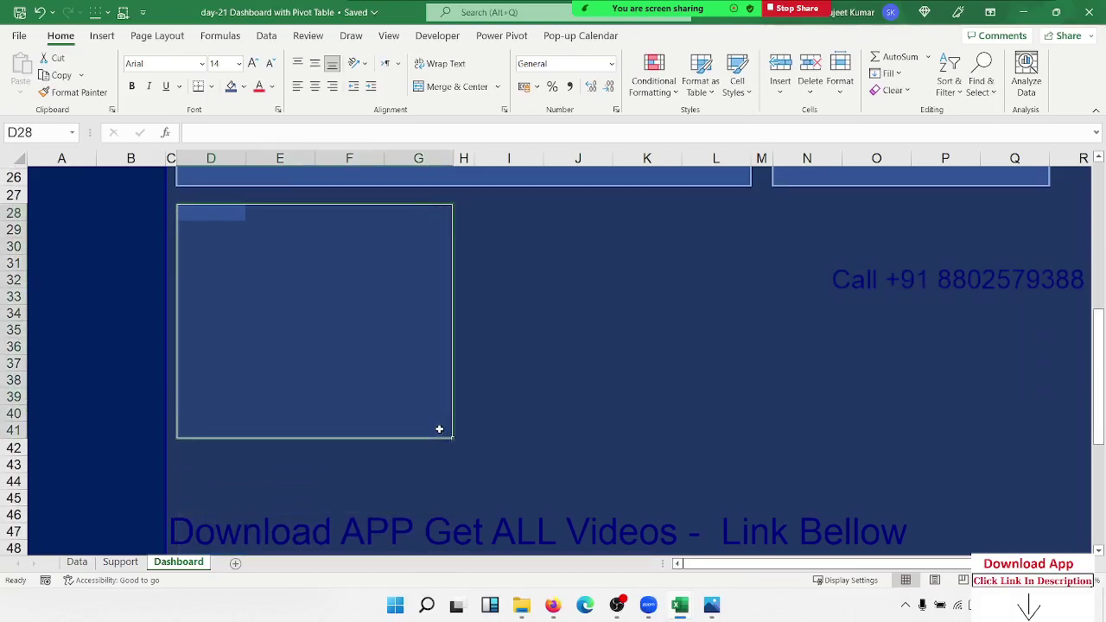
{"action": "right_click", "coordinate": [439, 430]}
{"action": "left_click", "coordinate": [488, 490]}
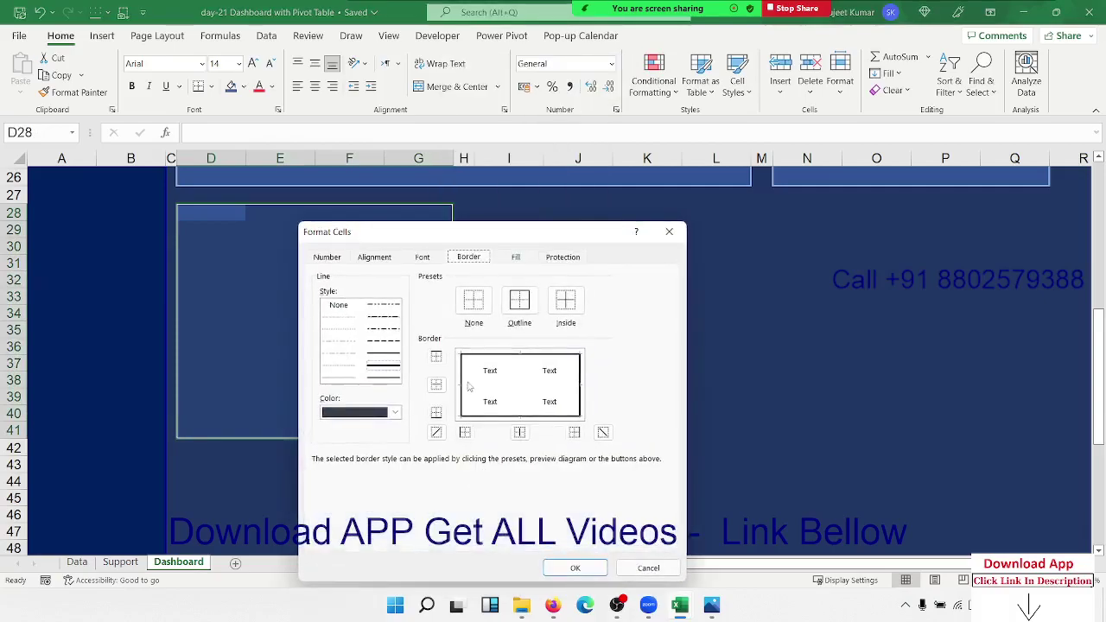
{"action": "left_click", "coordinate": [395, 412]}
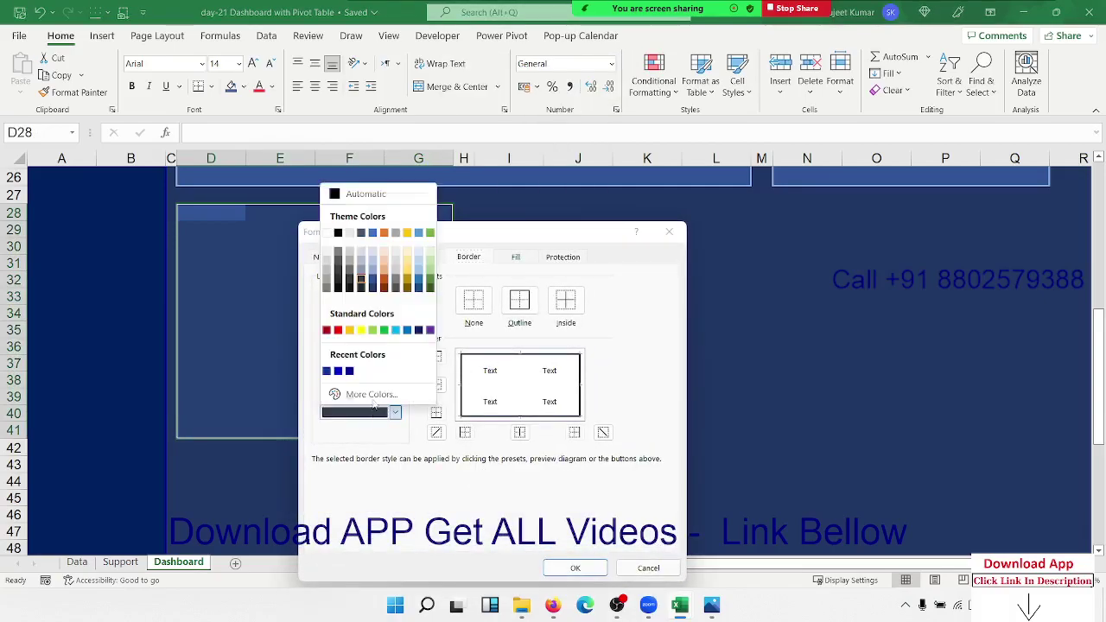
{"action": "left_click", "coordinate": [361, 264]}
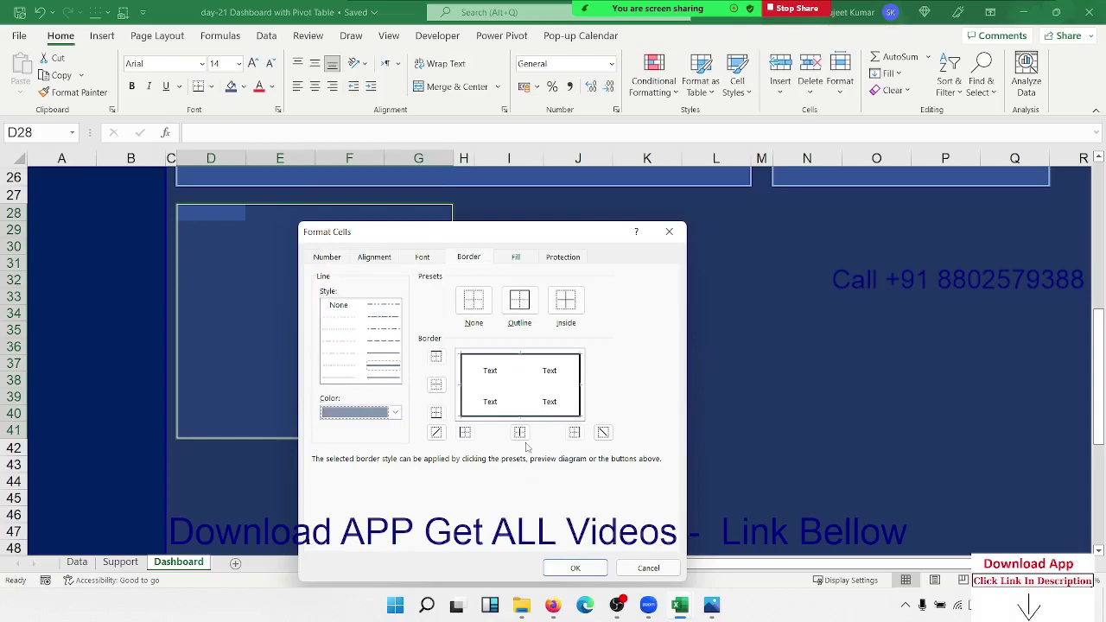
{"action": "left_click", "coordinate": [519, 299]}
{"action": "left_click", "coordinate": [574, 567]}
Select I28:Q41 and fill it with the card blue
{"action": "left_click", "coordinate": [523, 449]}
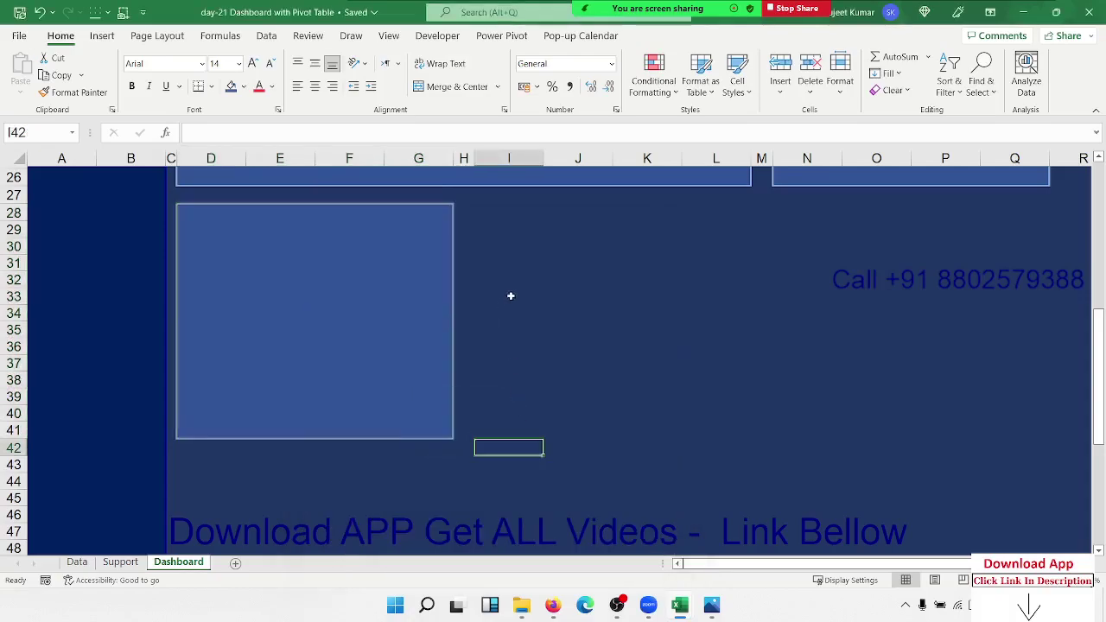
{"action": "left_click", "coordinate": [506, 216]}
{"action": "key", "text": "shift+Right"}
{"action": "key", "text": "shift+Right"}
{"action": "key", "text": "shift+Right"}
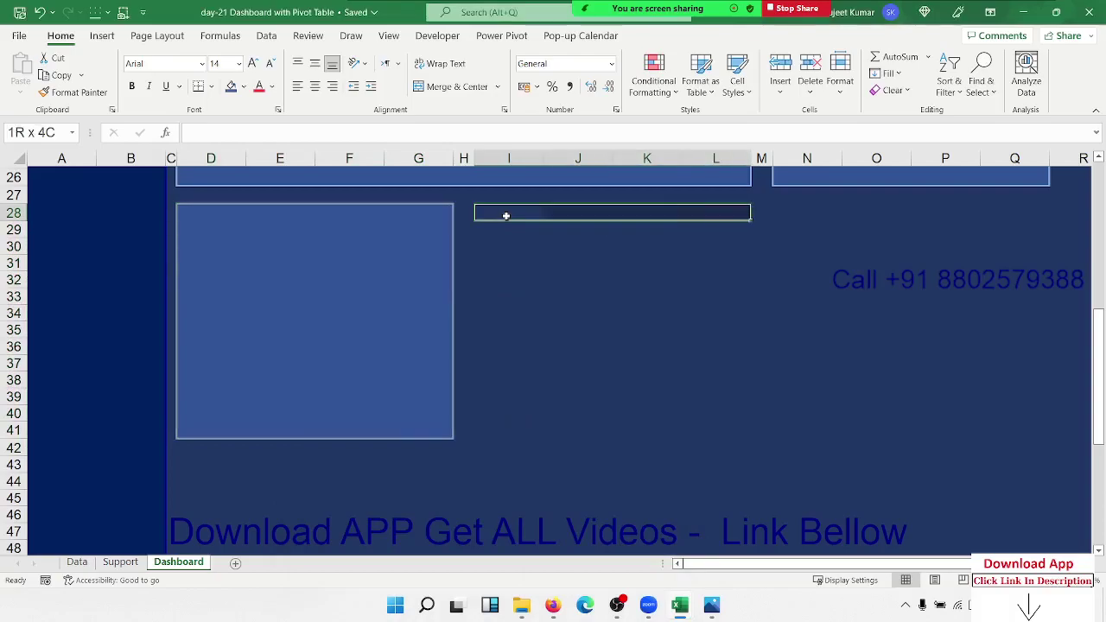
{"action": "key", "text": "shift+Right"}
{"action": "key", "text": "shift+Right"}
{"action": "key", "text": "shift+Right"}
{"action": "key", "text": "shift+Right"}
{"action": "key", "text": "shift+Right"}
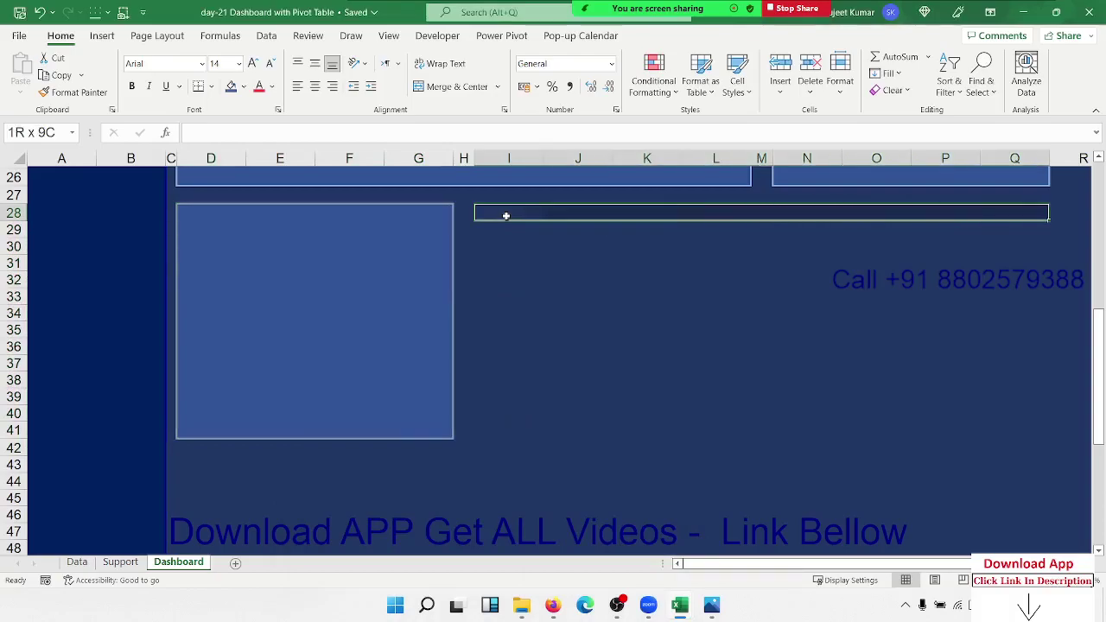
{"action": "key", "text": "shift+Right"}
{"action": "key", "text": "shift+Left"}
{"action": "key", "text": "shift+Down"}
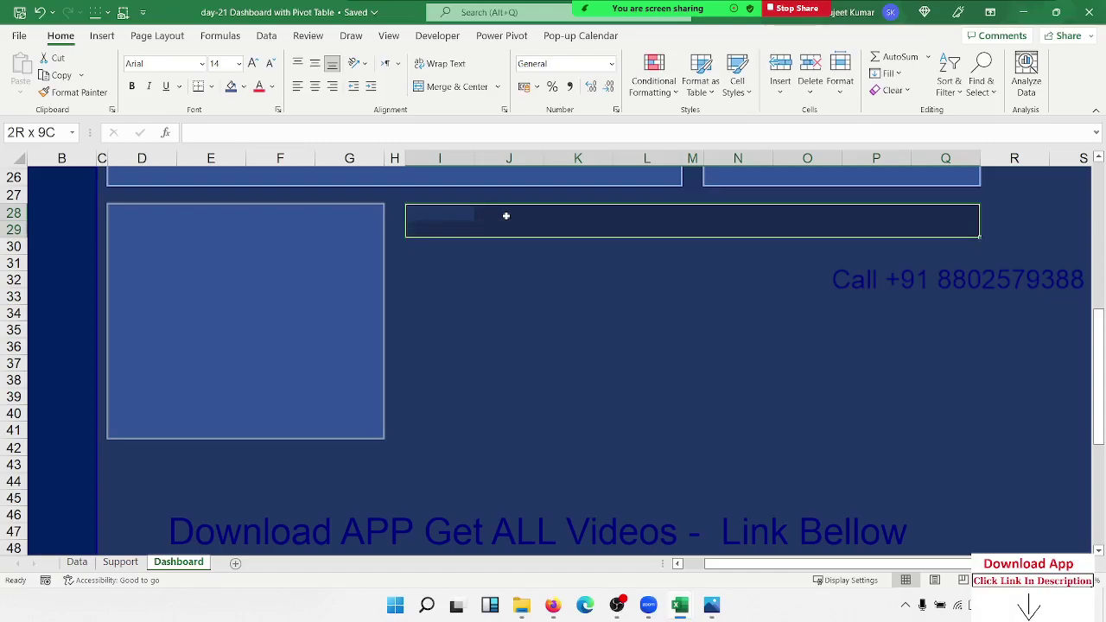
{"action": "key", "text": "shift+Down"}
{"action": "key", "text": "shift+Down"}
{"action": "key", "text": "shift+Down"}
{"action": "key", "text": "shift+Down"}
{"action": "key", "text": "shift+Down"}
{"action": "key", "text": "shift+Down"}
{"action": "key", "text": "shift+Down"}
{"action": "key", "text": "shift+Down"}
{"action": "key", "text": "shift+Down"}
{"action": "key", "text": "shift+Down"}
{"action": "key", "text": "shift+Down"}
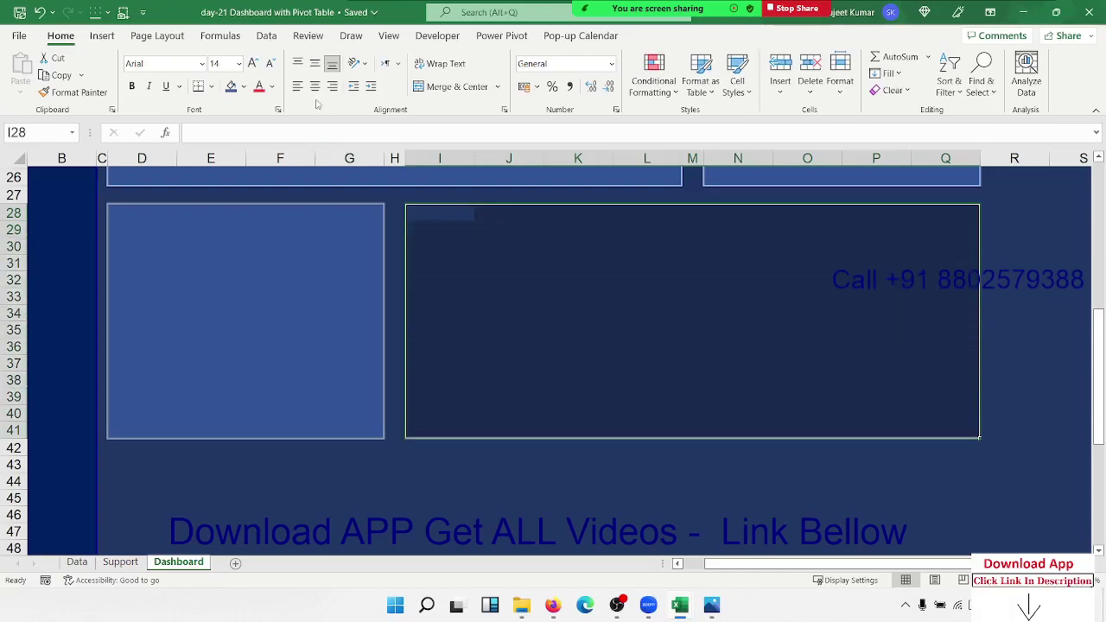
{"action": "left_click", "coordinate": [231, 87]}
{"action": "left_click", "coordinate": [484, 482]}
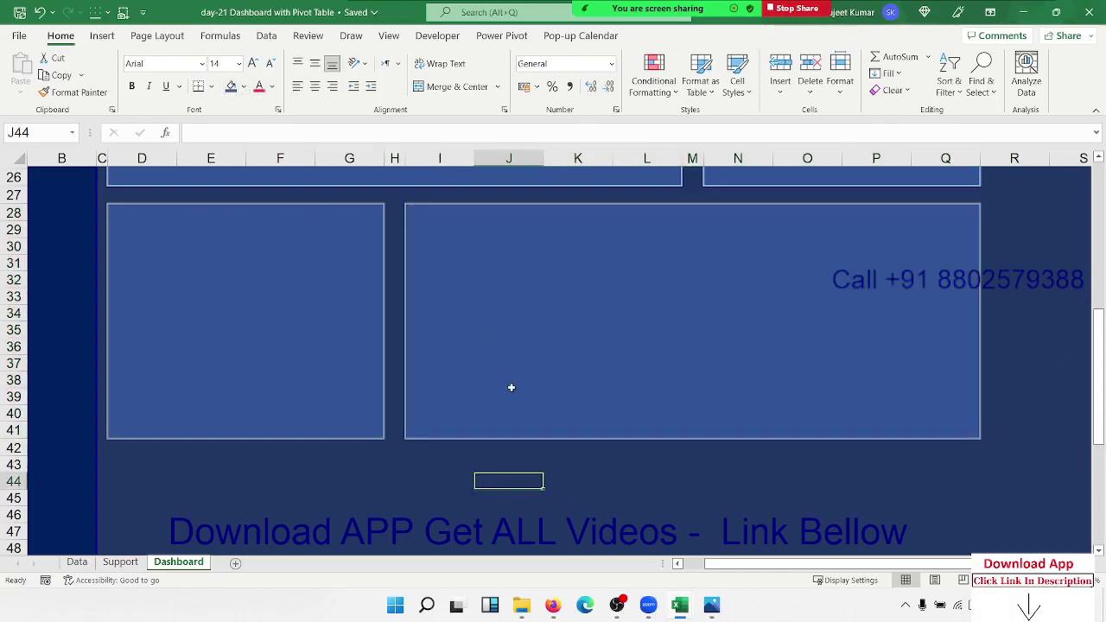
{"action": "scroll", "coordinate": [508, 393], "scroll_direction": "up", "scroll_amount": 8}
{"action": "left_click", "coordinate": [70, 255]}
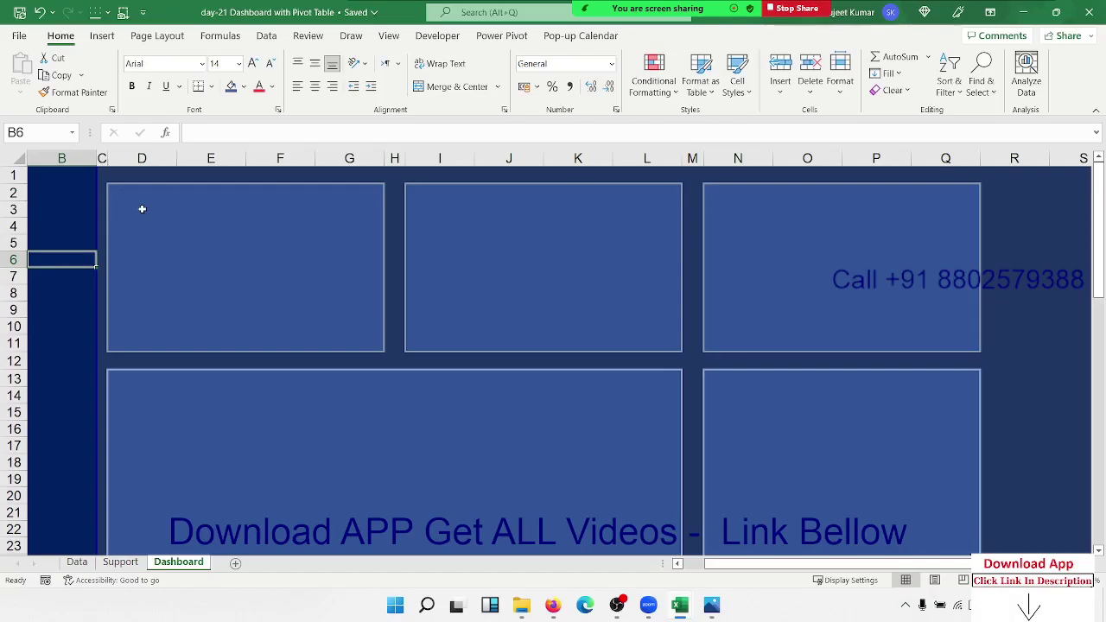
{"action": "left_click", "coordinate": [28, 293]}
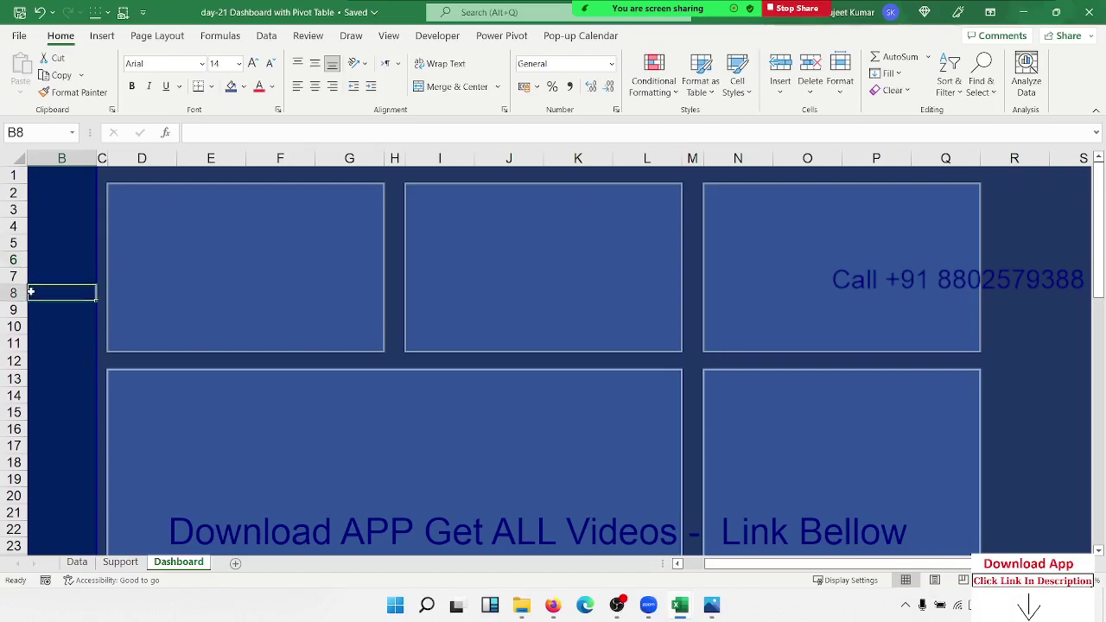
{"action": "key", "text": "Left"}
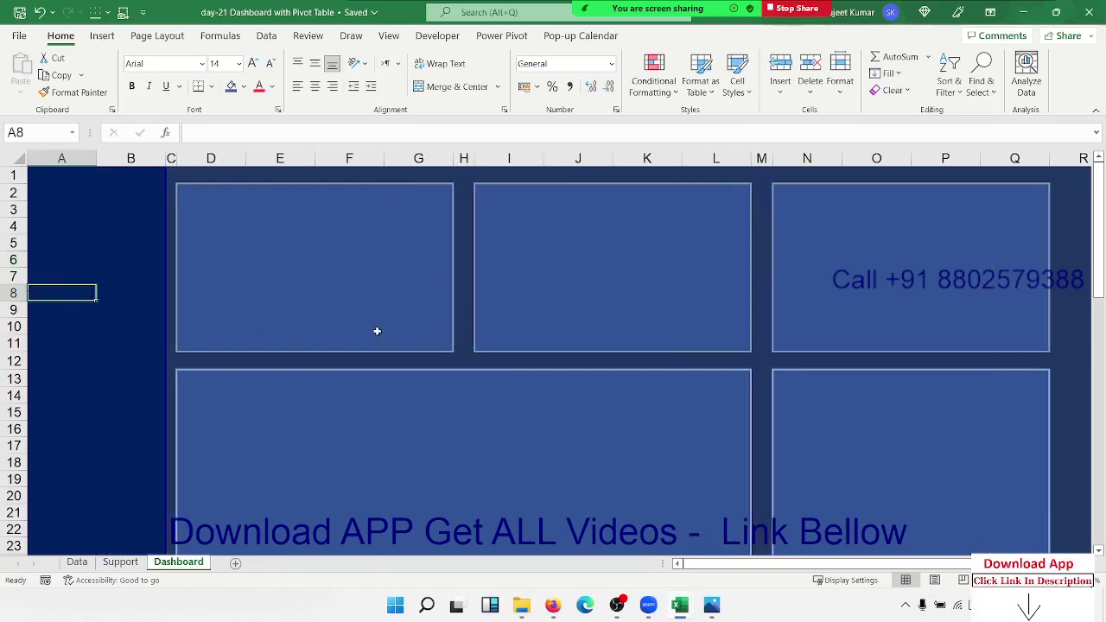
{"action": "scroll", "coordinate": [376, 331], "scroll_direction": "down", "scroll_amount": 3}
{"action": "scroll", "coordinate": [377, 331], "scroll_direction": "down", "scroll_amount": 3}
{"action": "scroll", "coordinate": [377, 330], "scroll_direction": "down", "scroll_amount": 1}
{"action": "scroll", "coordinate": [380, 332], "scroll_direction": "up", "scroll_amount": 3}
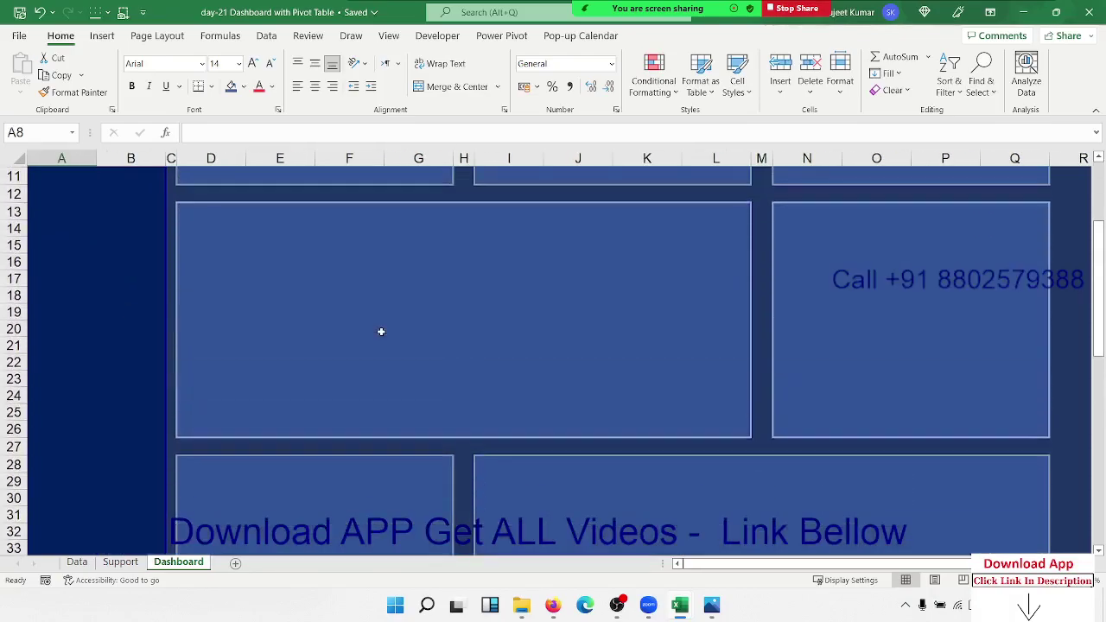
{"action": "scroll", "coordinate": [380, 332], "scroll_direction": "up", "scroll_amount": 3}
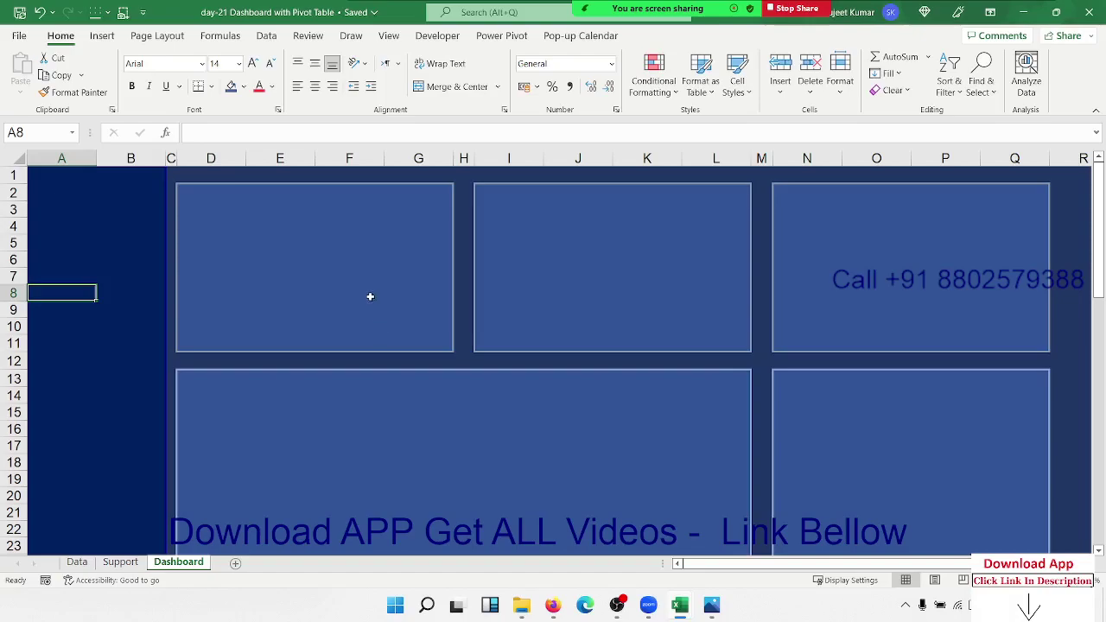
{"action": "left_click", "coordinate": [267, 214]}
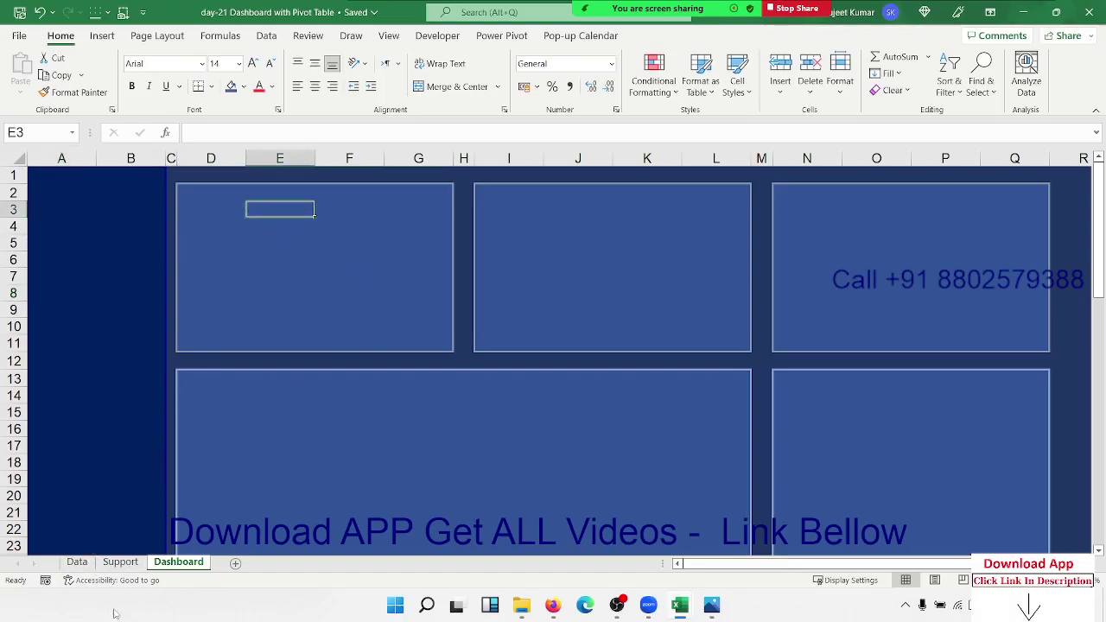
{"action": "left_click", "coordinate": [77, 562]}
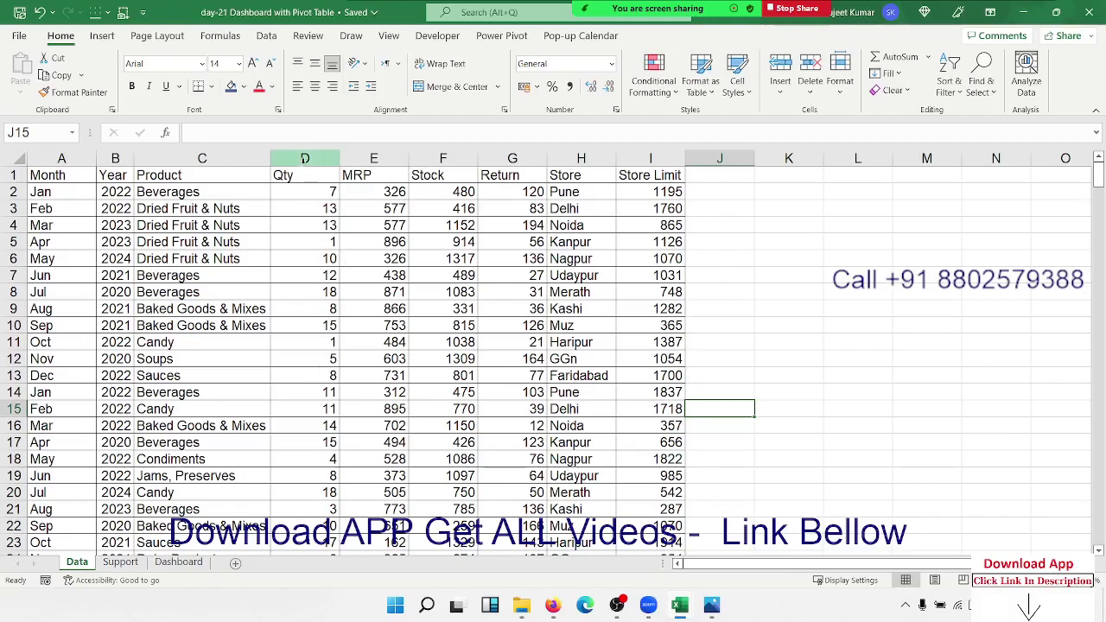
{"action": "left_click", "coordinate": [305, 158]}
{"action": "left_click", "coordinate": [371, 159]}
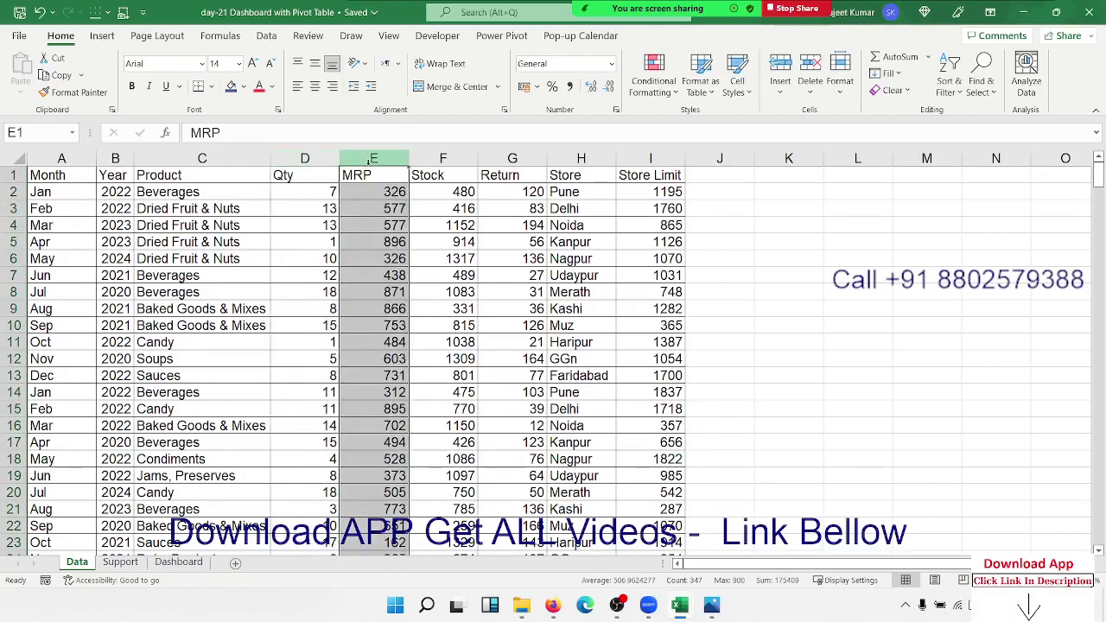
{"action": "left_click", "coordinate": [132, 564]}
{"action": "left_click", "coordinate": [178, 562]}
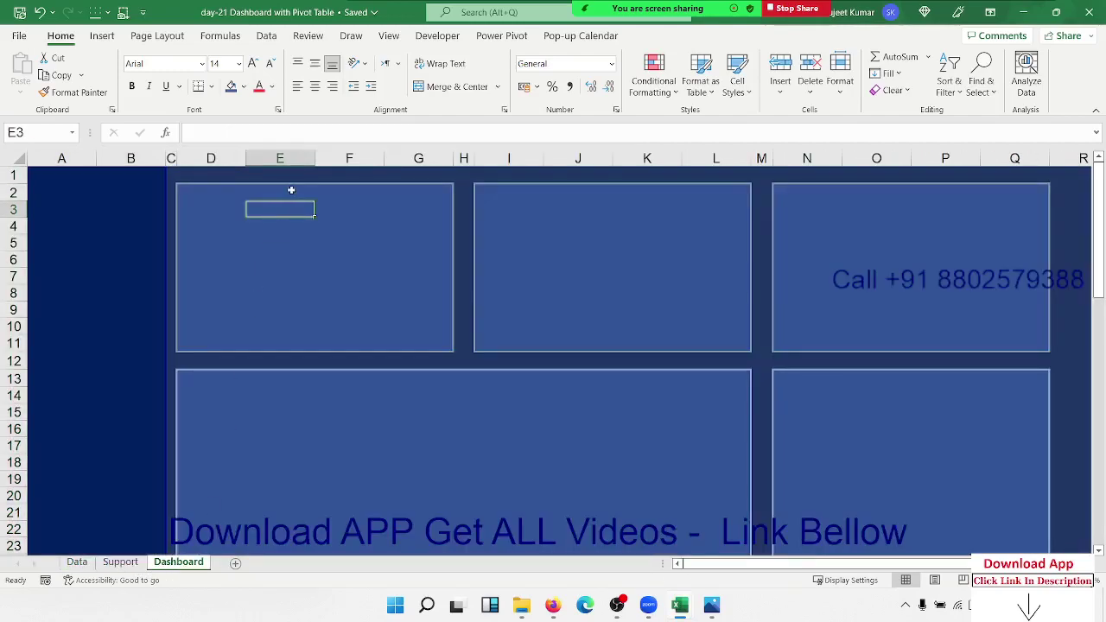
Select the range E3:E9 inside the first dashboard card
{"action": "key", "text": "Left"}
{"action": "key", "text": "Up"}
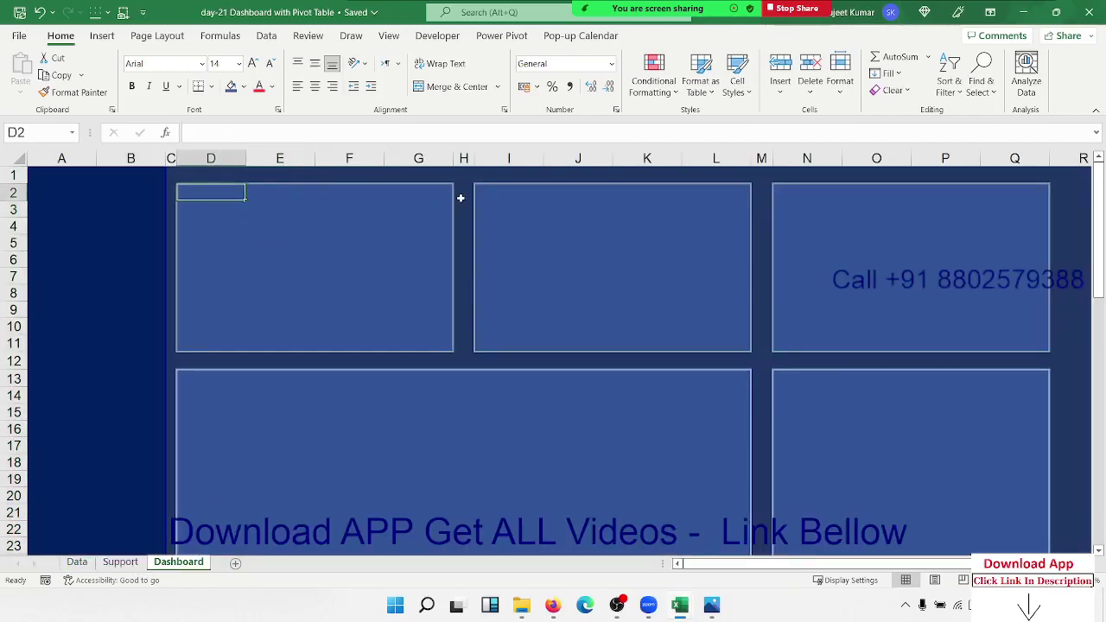
{"action": "key", "text": "Down"}
{"action": "key", "text": "Right"}
{"action": "key", "text": "shift+Down"}
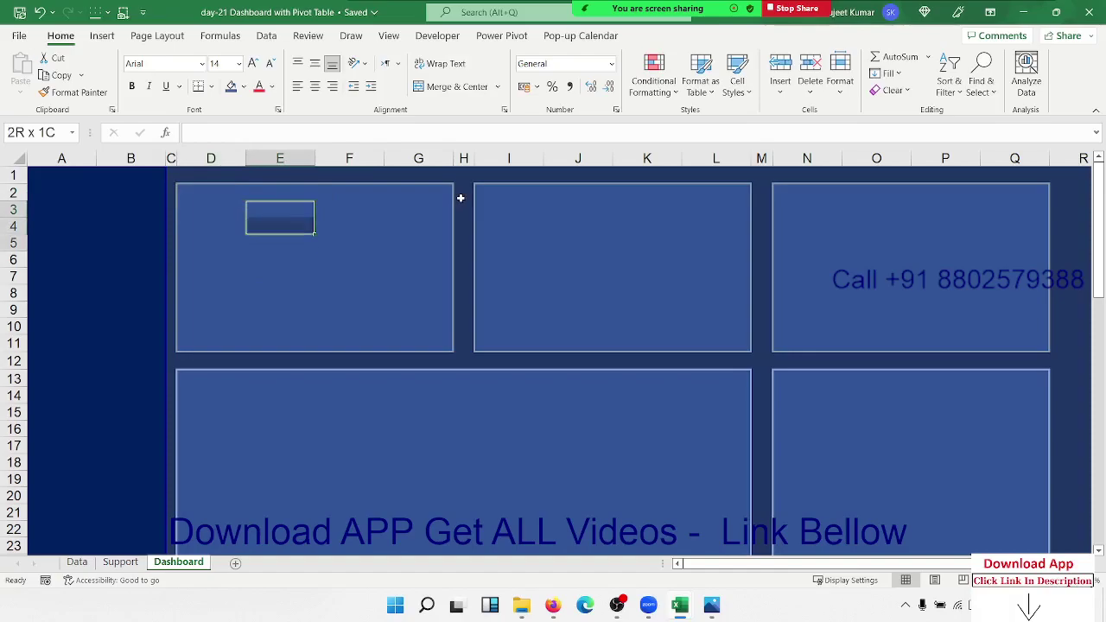
{"action": "key", "text": "shift+Down"}
{"action": "key", "text": "shift+Down"}
{"action": "key", "text": "shift+Down"}
{"action": "key", "text": "shift+Down"}
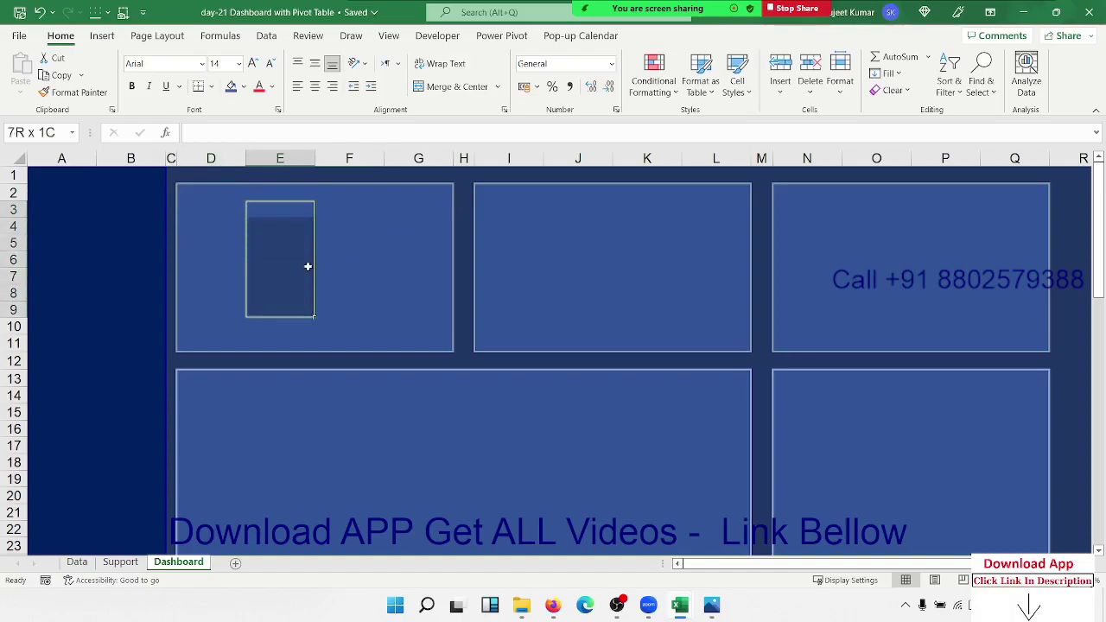
Give E3:E9 a thin blue-grey right border as a vertical divider
{"action": "right_click", "coordinate": [307, 266]}
{"action": "left_click", "coordinate": [380, 489]}
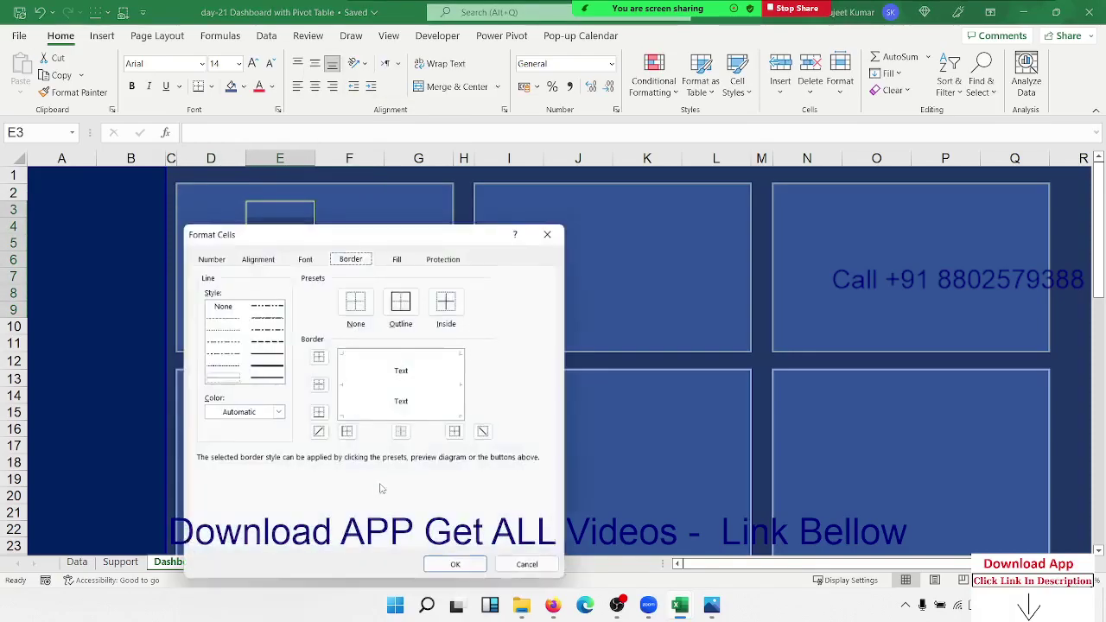
{"action": "left_click", "coordinate": [277, 412]}
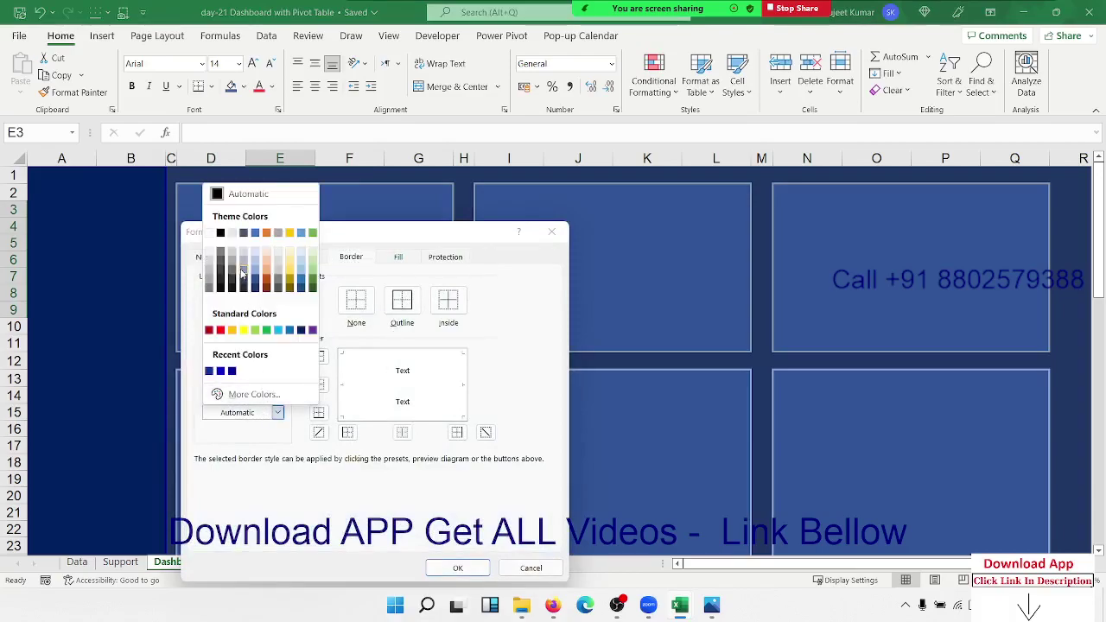
{"action": "left_click", "coordinate": [243, 274]}
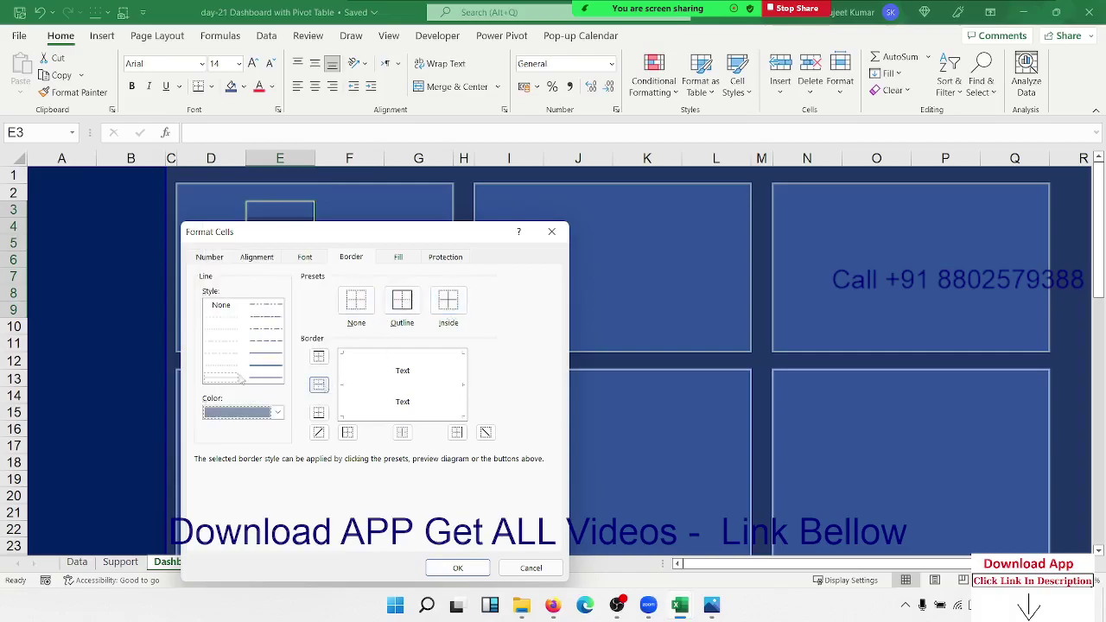
{"action": "left_click", "coordinate": [216, 380]}
{"action": "left_click", "coordinate": [458, 567]}
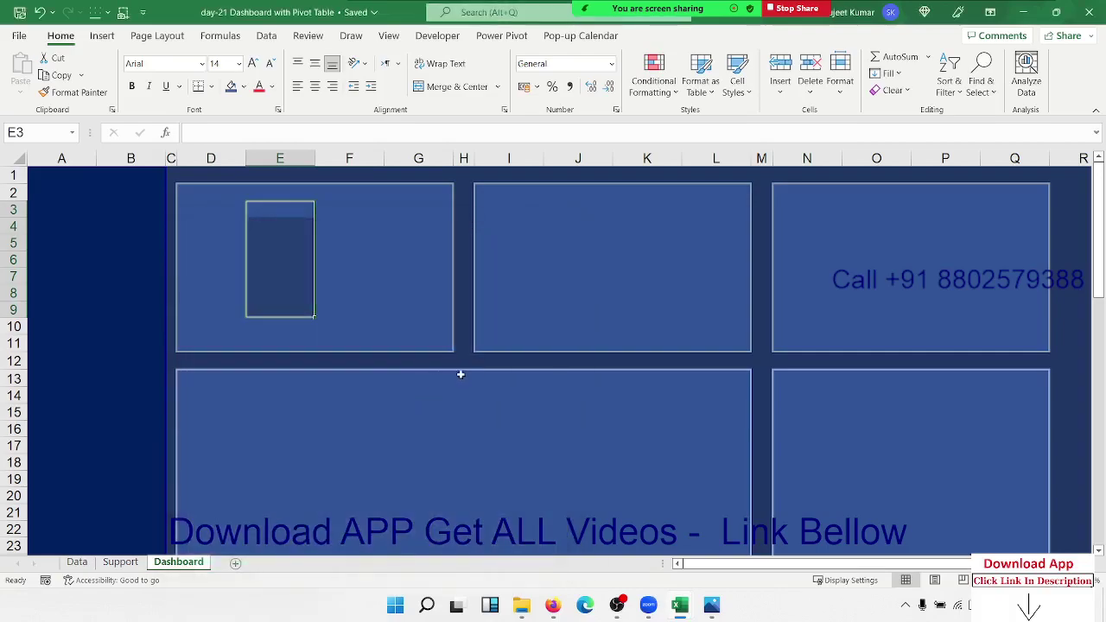
{"action": "left_click", "coordinate": [546, 380]}
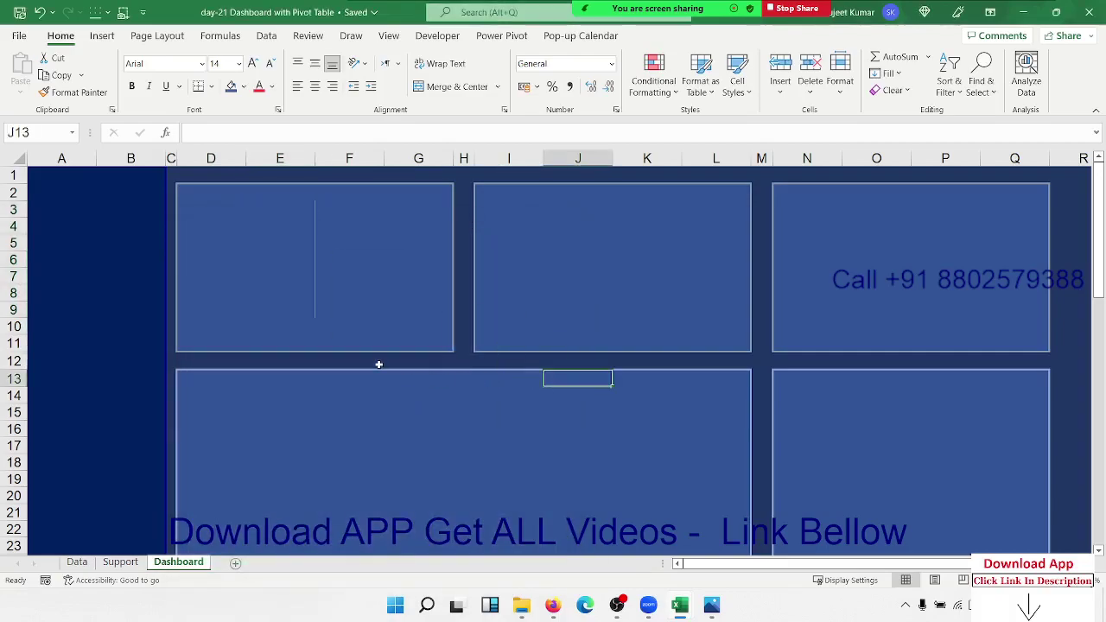
{"action": "left_click", "coordinate": [214, 215]}
Merge and centre D3:E3, then enter the card heading 'Total Sales Qty'
{"action": "left_click_drag", "start_coordinate": [215, 216], "coordinate": [267, 215]}
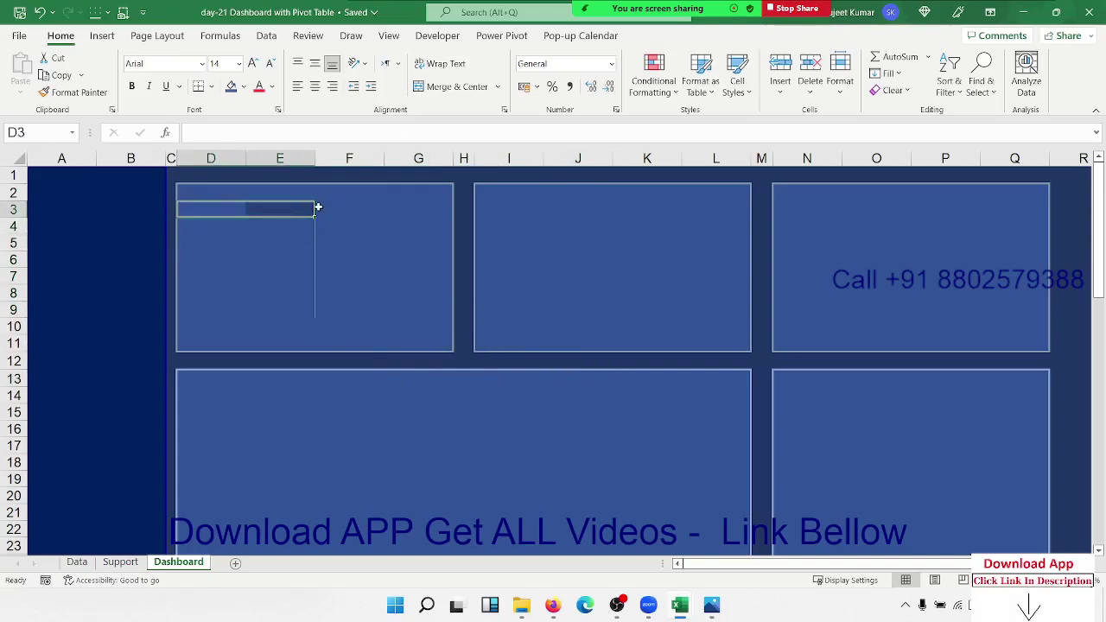
{"action": "key", "text": "shift+Down"}
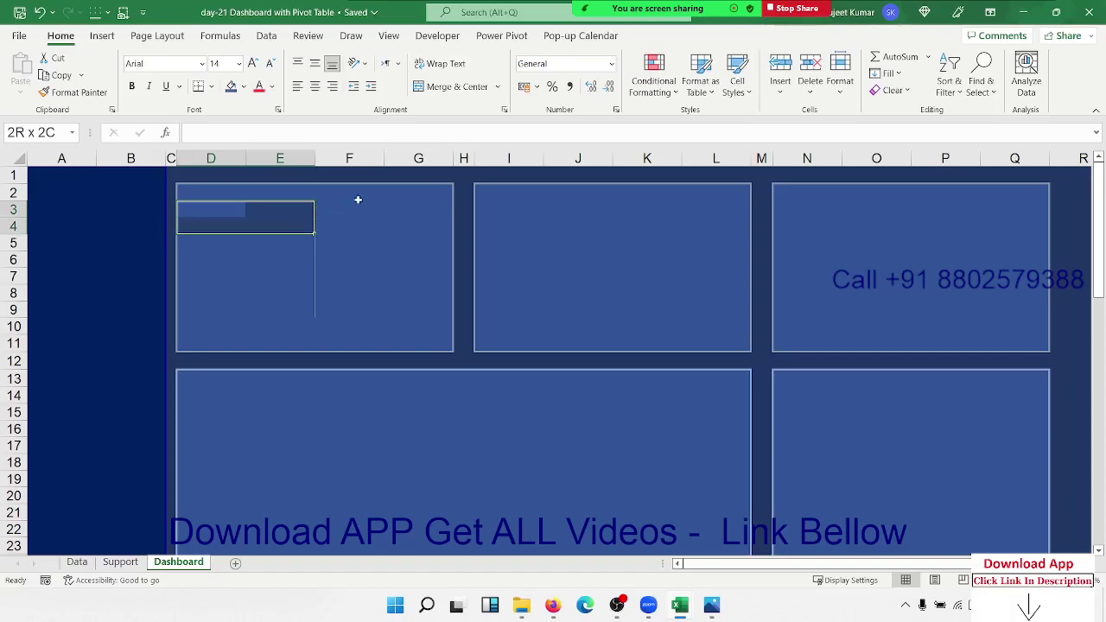
{"action": "key", "text": "shift+Up"}
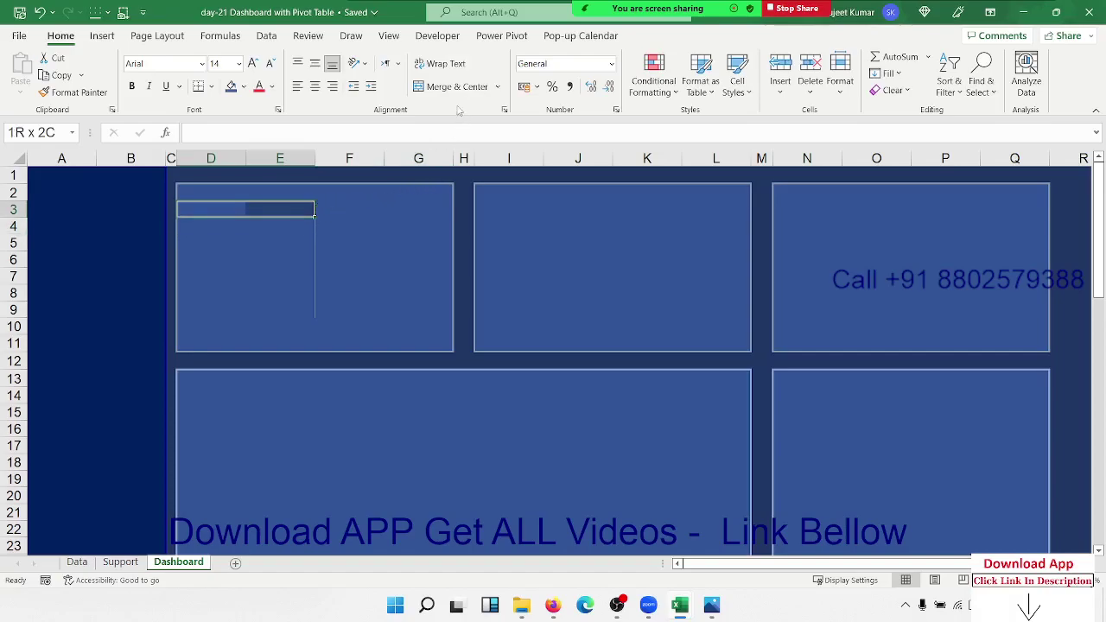
{"action": "key", "text": "shift+Down"}
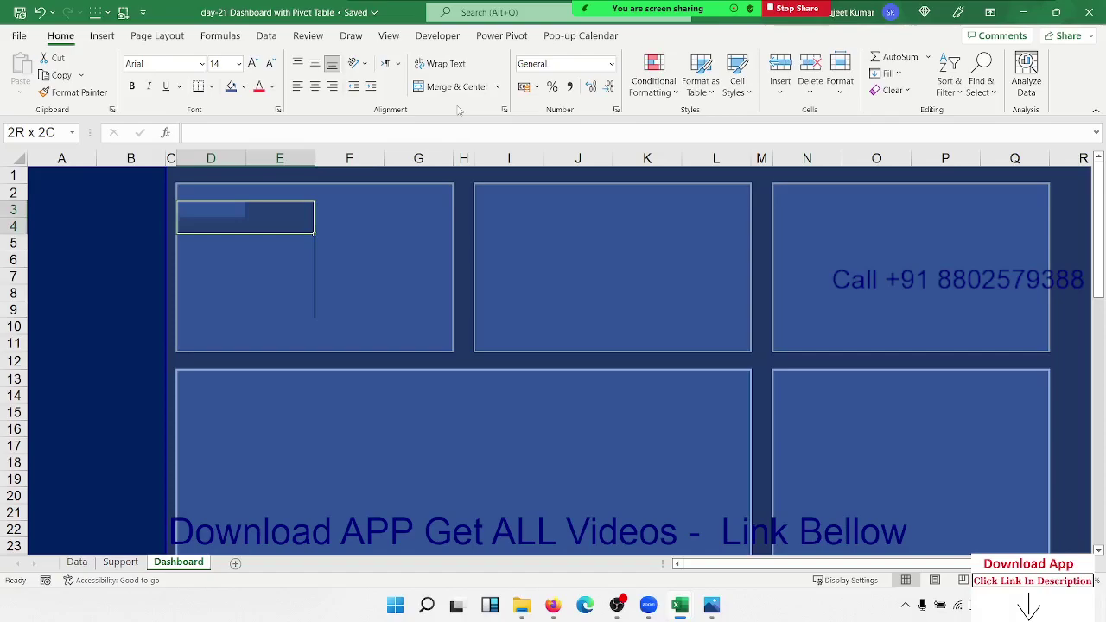
{"action": "key", "text": "shift+Up"}
{"action": "left_click", "coordinate": [423, 87]}
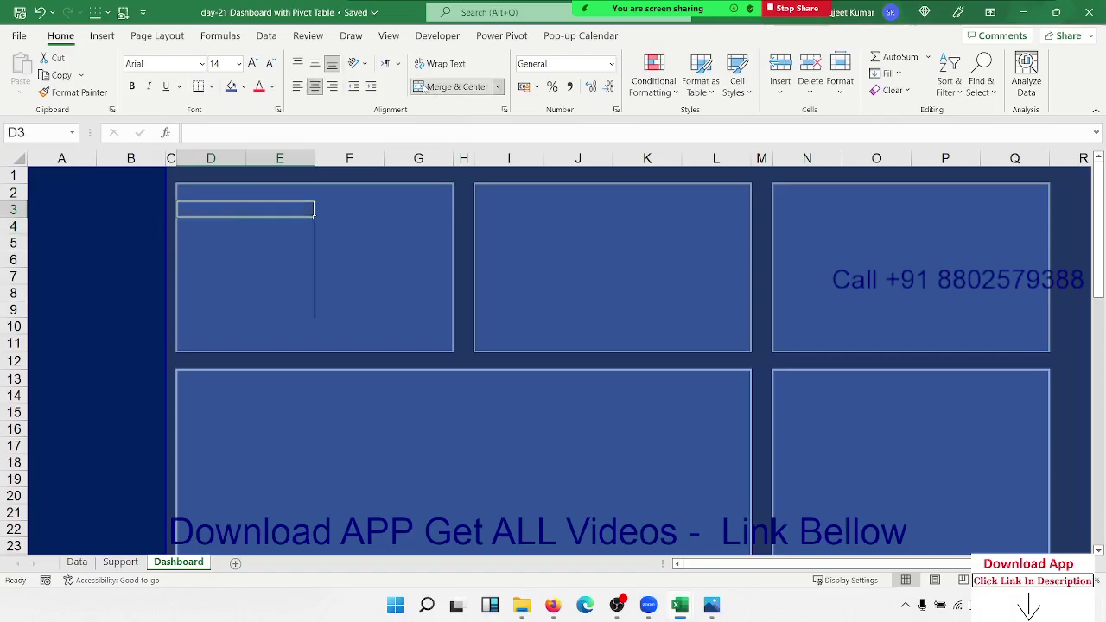
{"action": "type", "text": "Total "}
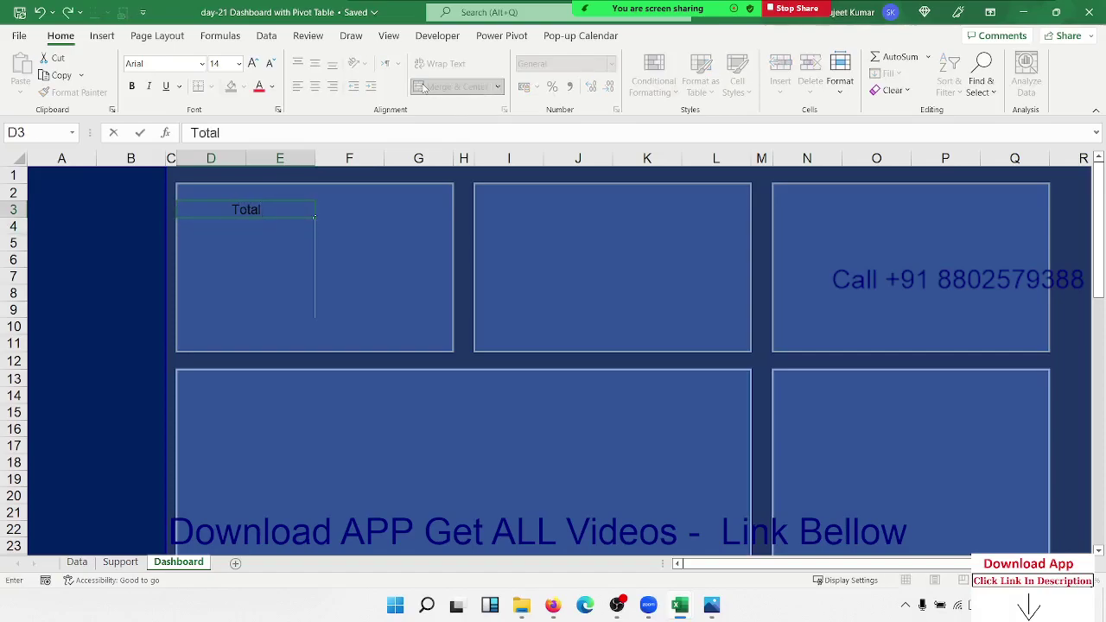
{"action": "type", "text": "Sales "}
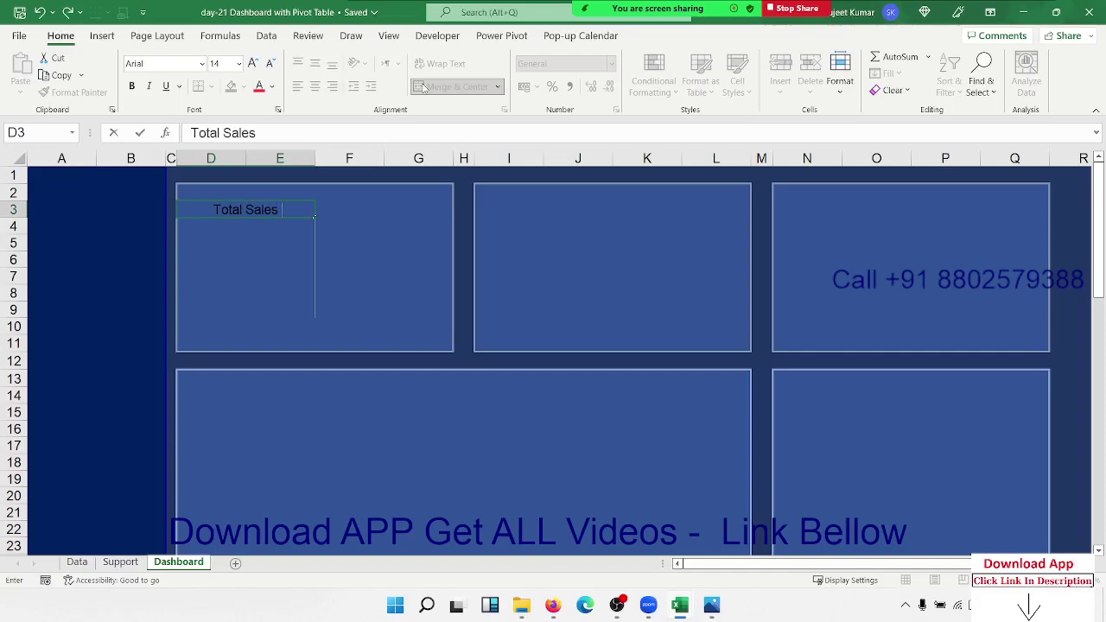
{"action": "type", "text": "Qty"}
{"action": "key", "text": "Return"}
{"action": "key", "text": "Up"}
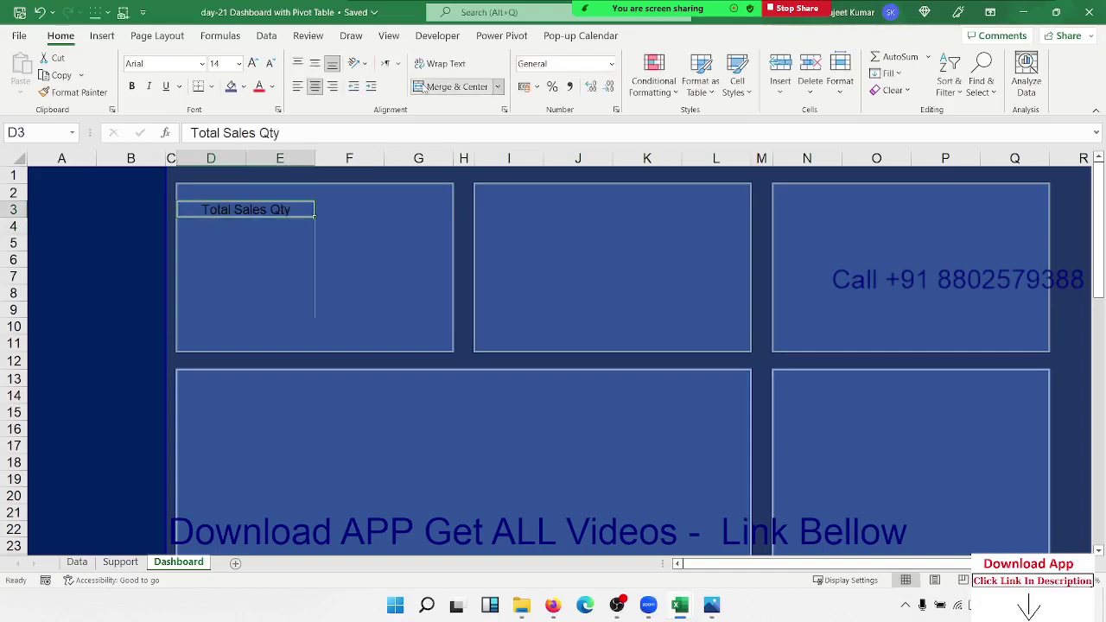
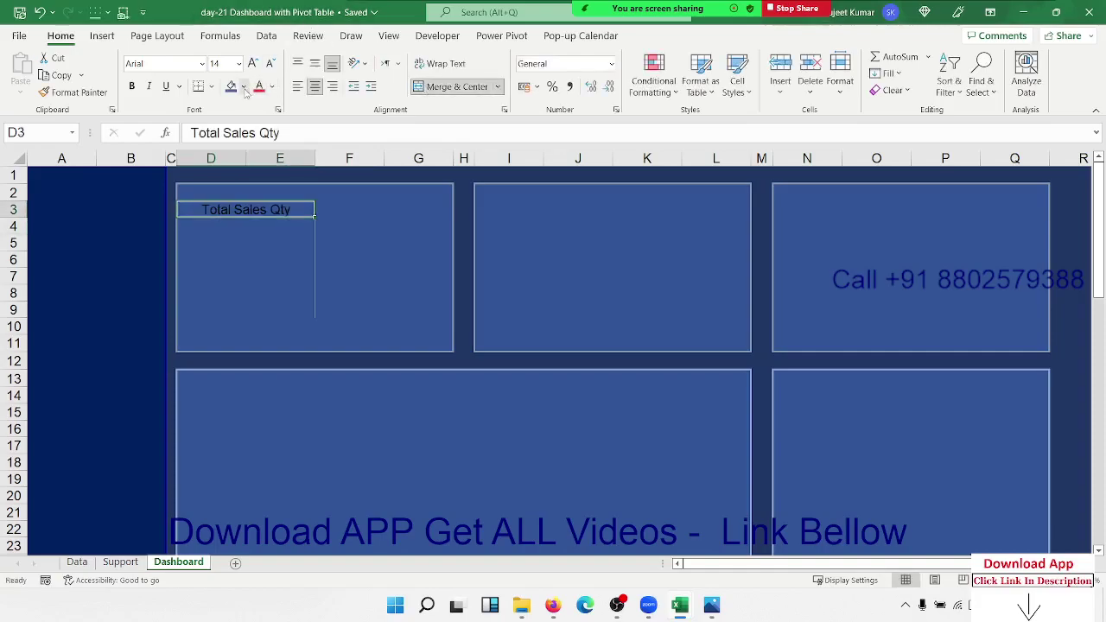
Make the Total Sales Qty heading in D3 white and bold
{"action": "left_click", "coordinate": [271, 86]}
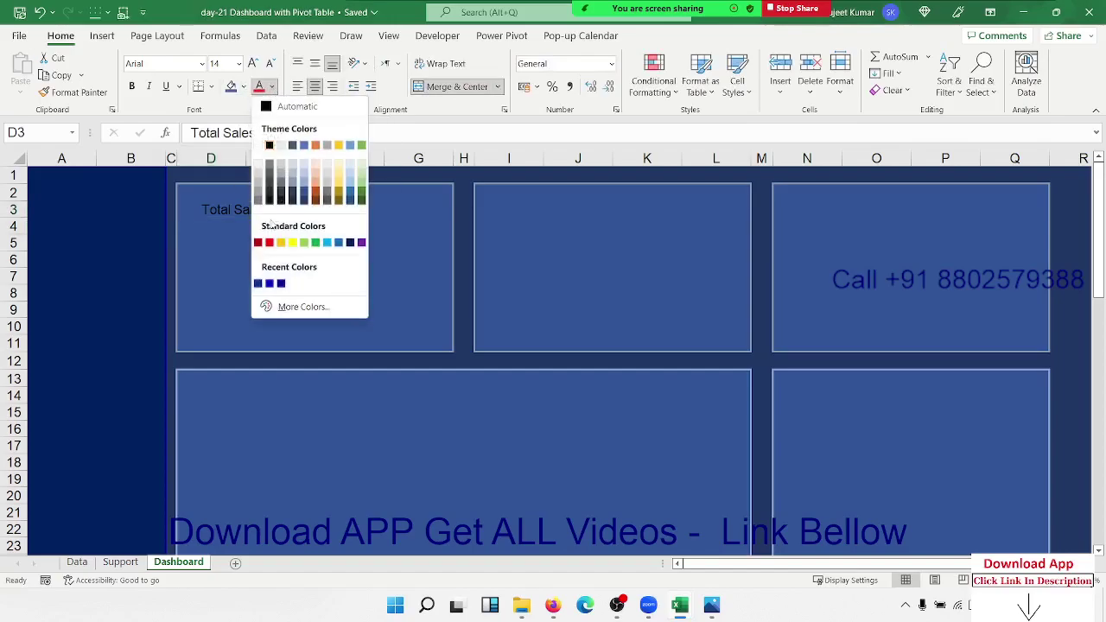
{"action": "left_click", "coordinate": [259, 147]}
{"action": "key", "text": "ctrl+b"}
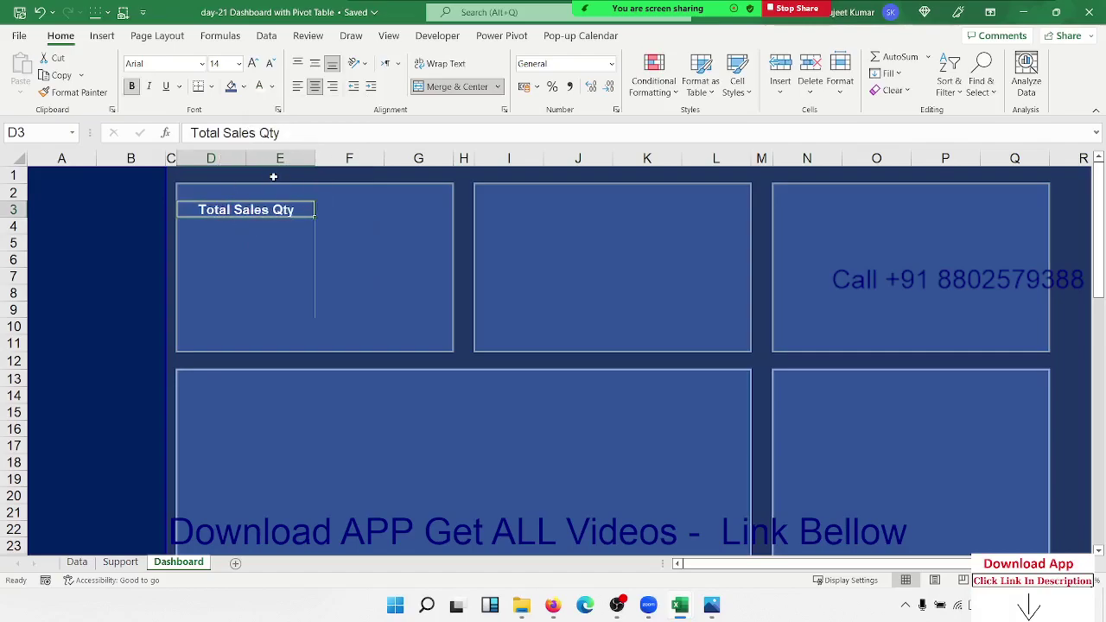
Merge and centre F3:G3 and enter the heading 'Average MRP'
{"action": "left_click", "coordinate": [345, 204]}
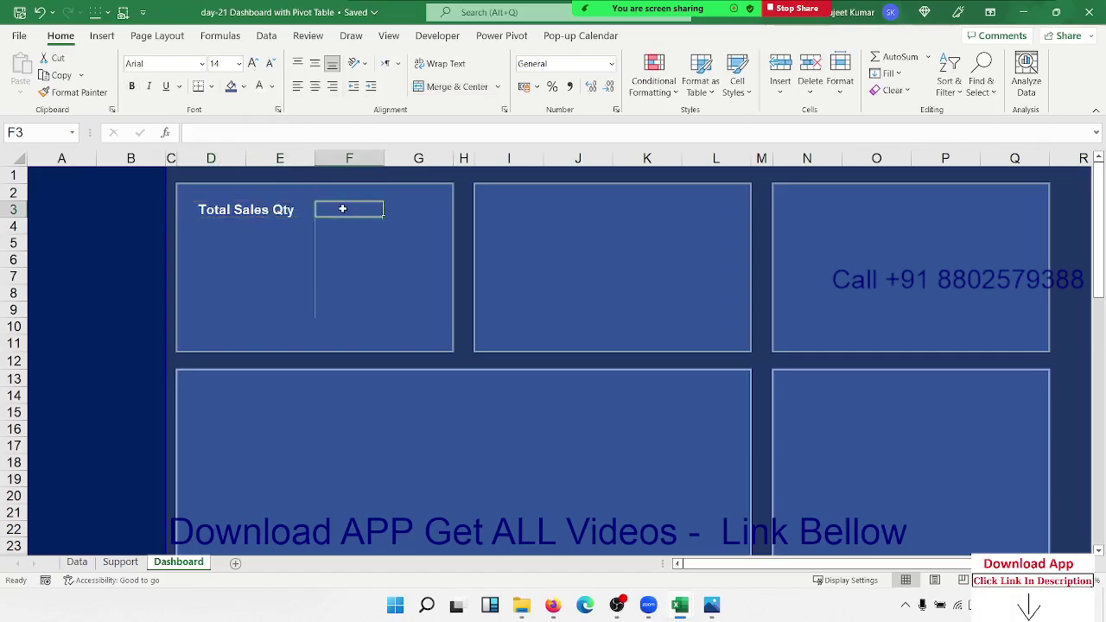
{"action": "left_click_drag", "start_coordinate": [342, 208], "coordinate": [403, 209]}
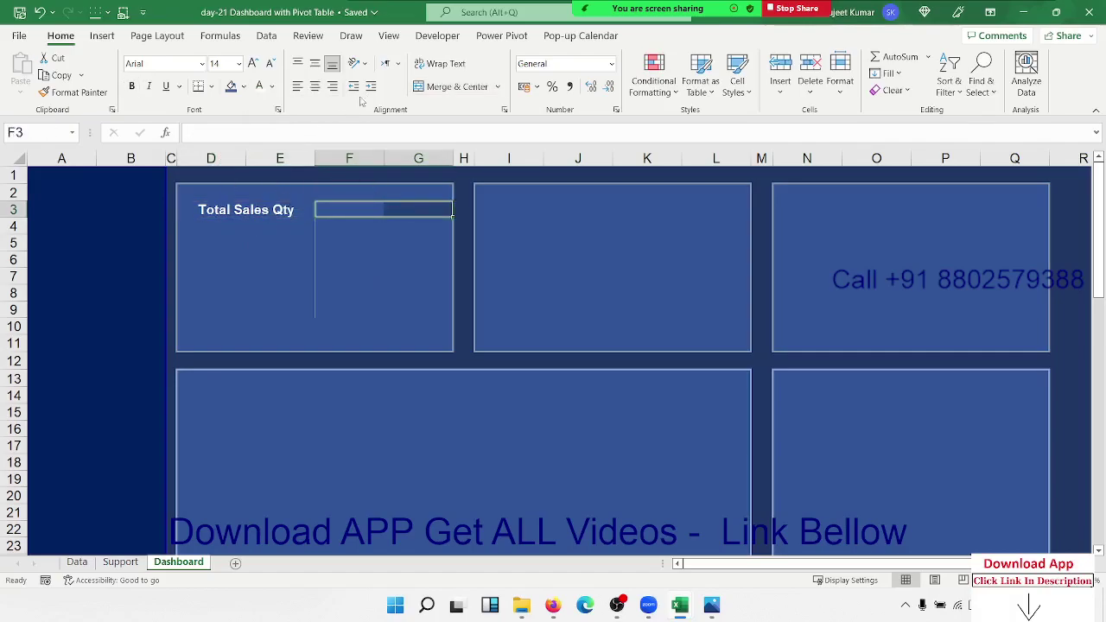
{"action": "left_click", "coordinate": [417, 90]}
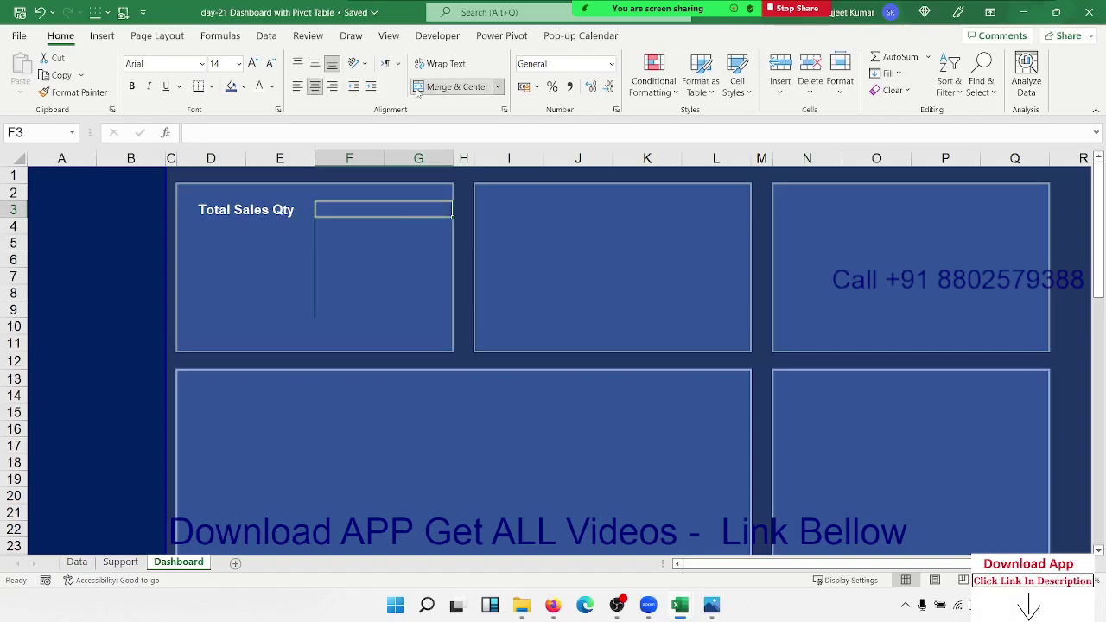
{"action": "key", "text": "F2"}
{"action": "type", "text": "AV"}
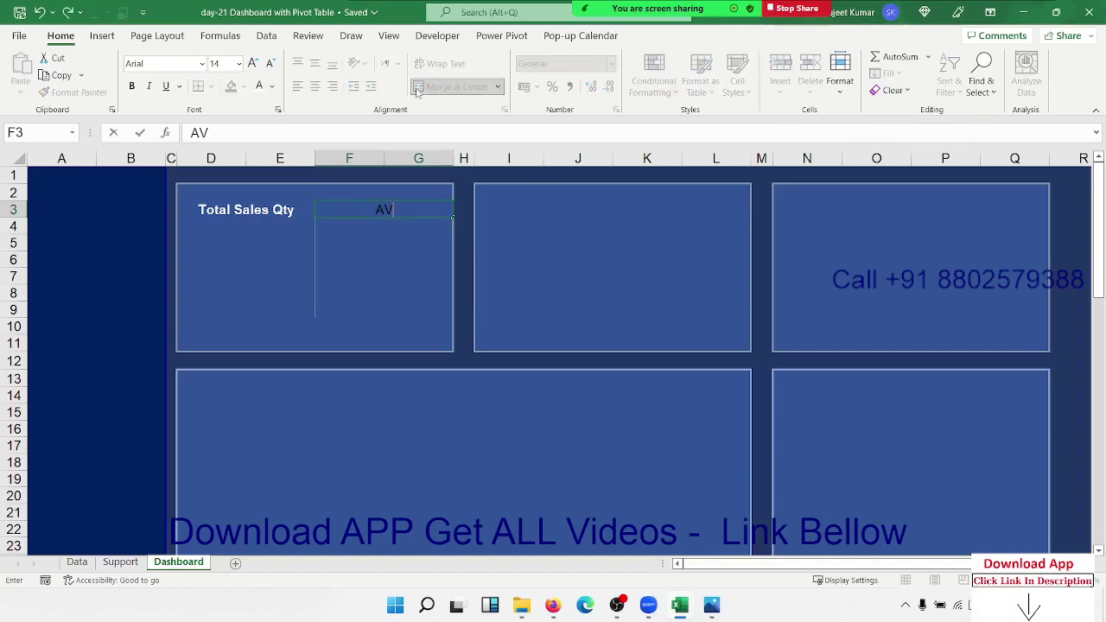
{"action": "key", "text": "BackSpace"}
{"action": "key", "text": "BackSpace"}
{"action": "type", "text": "av"}
{"action": "type", "text": "g"}
{"action": "key", "text": "BackSpace"}
{"action": "key", "text": "BackSpace"}
{"action": "key", "text": "BackSpace"}
{"action": "type", "text": "Av"}
{"action": "type", "text": "er"}
{"action": "type", "text": "age "}
{"action": "type", "text": "MRP"}
{"action": "key", "text": "ctrl+Return"}
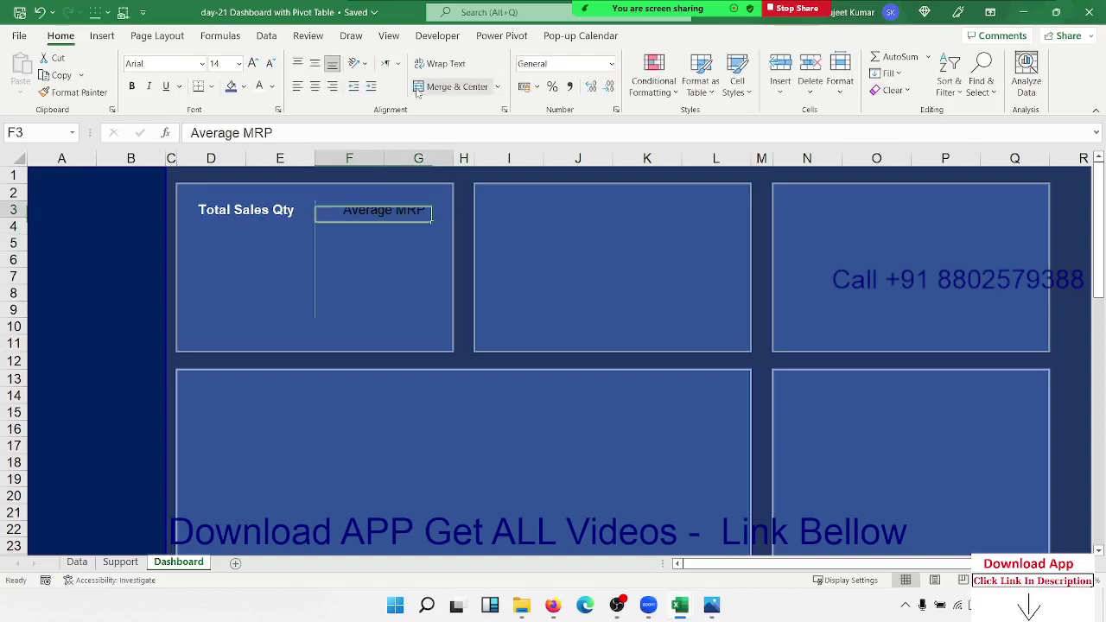
Make the Average MRP heading white and bold
{"action": "left_click", "coordinate": [259, 85]}
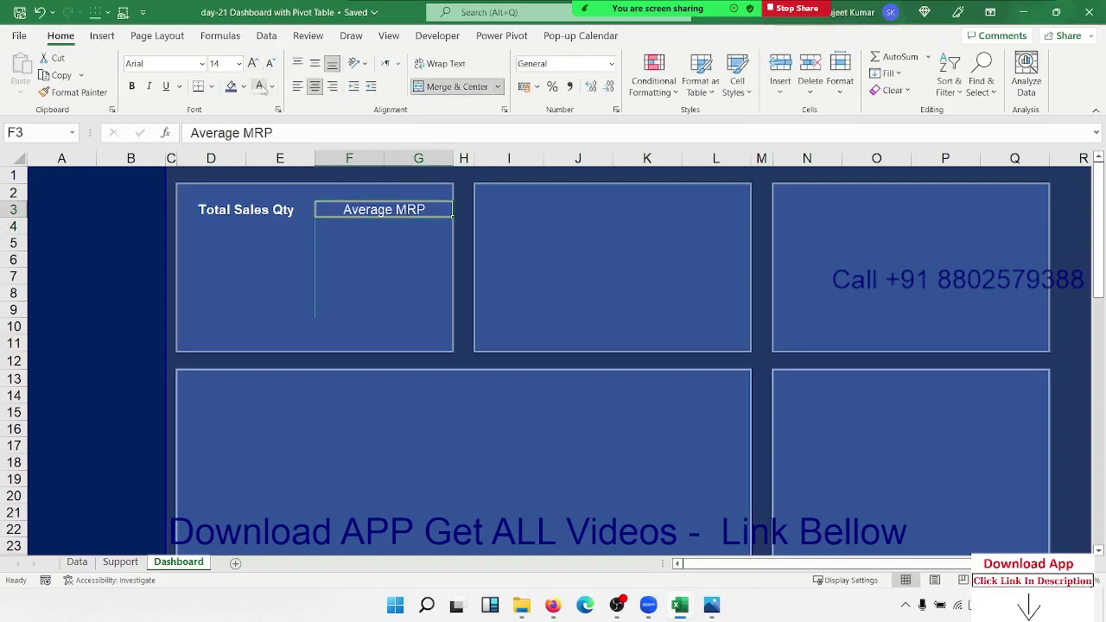
{"action": "key", "text": "ctrl+b"}
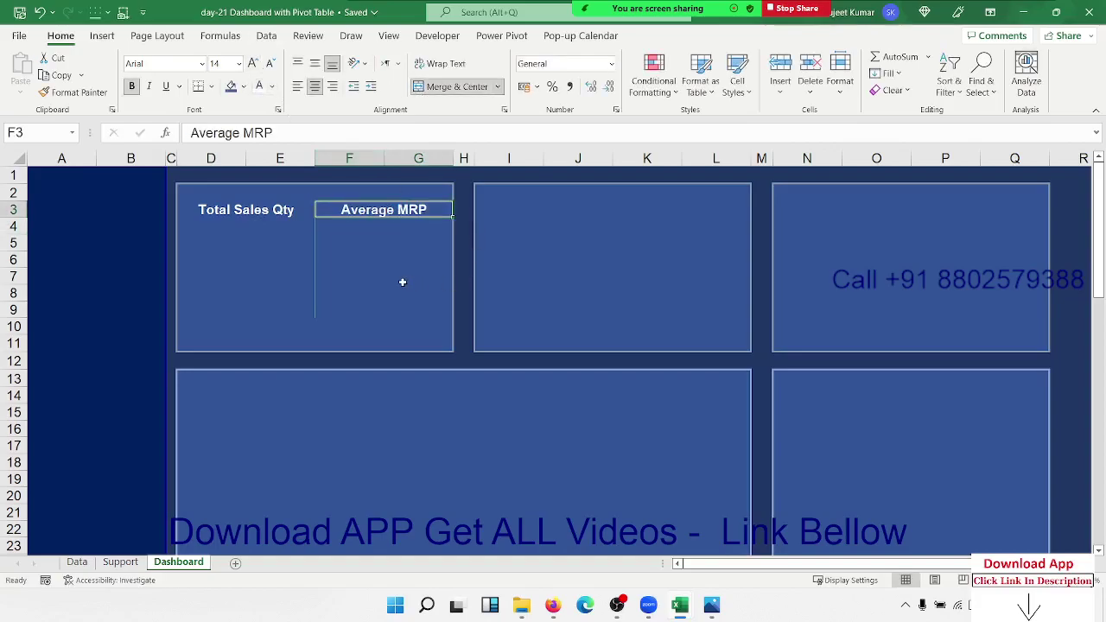
{"action": "left_click", "coordinate": [400, 276]}
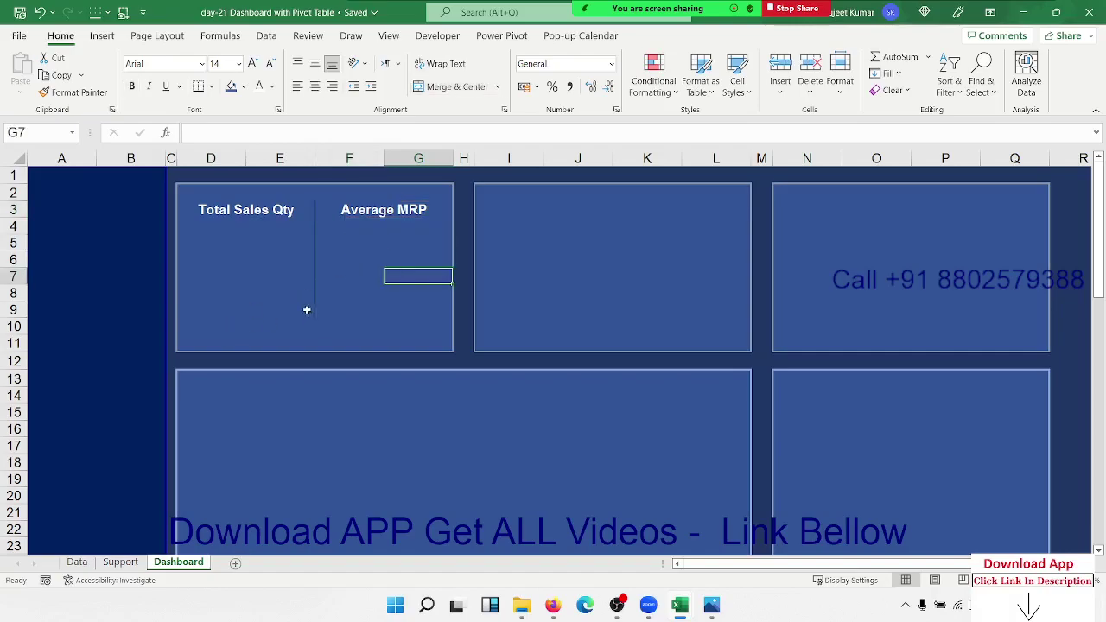
Apply No Border to E8:F9 so the divider between the headings stops higher
{"action": "left_click_drag", "start_coordinate": [307, 310], "coordinate": [329, 310]}
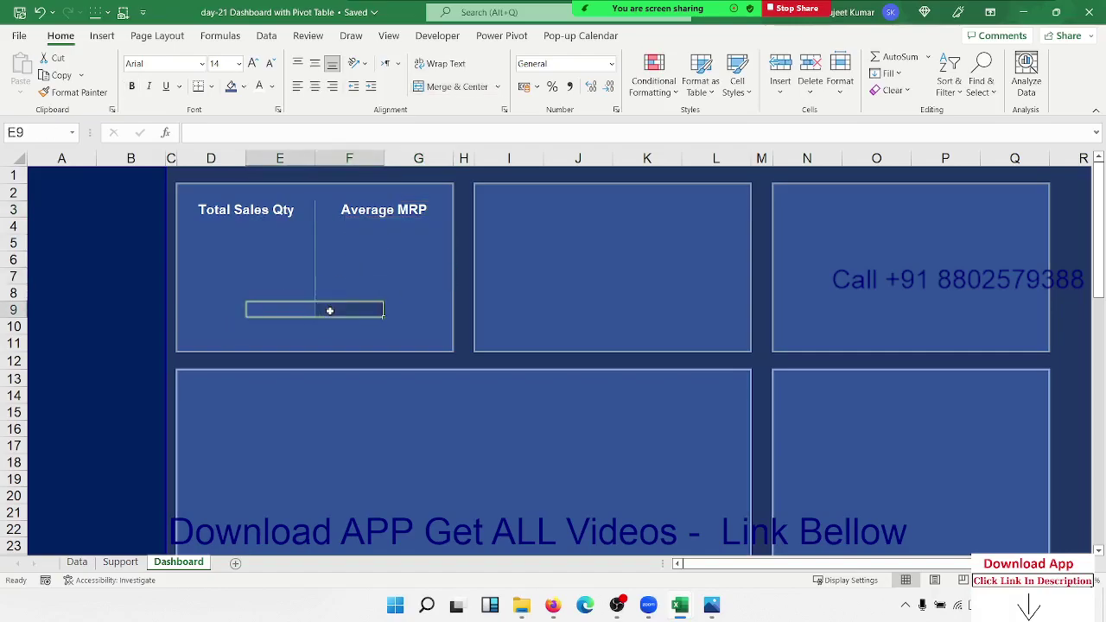
{"action": "left_click", "coordinate": [311, 332]}
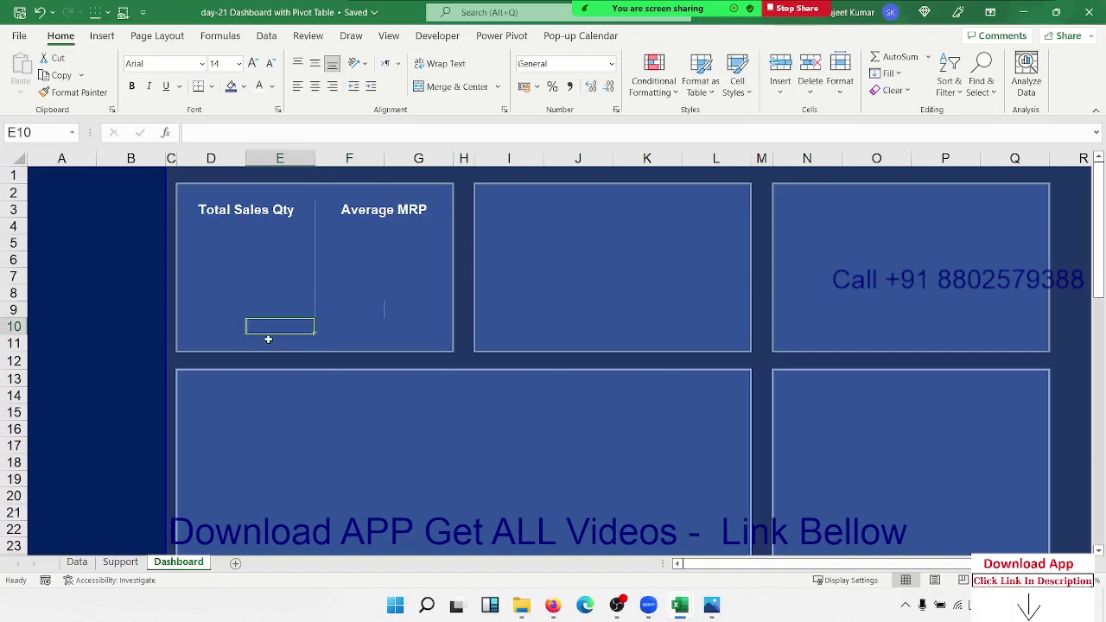
{"action": "left_click", "coordinate": [217, 312]}
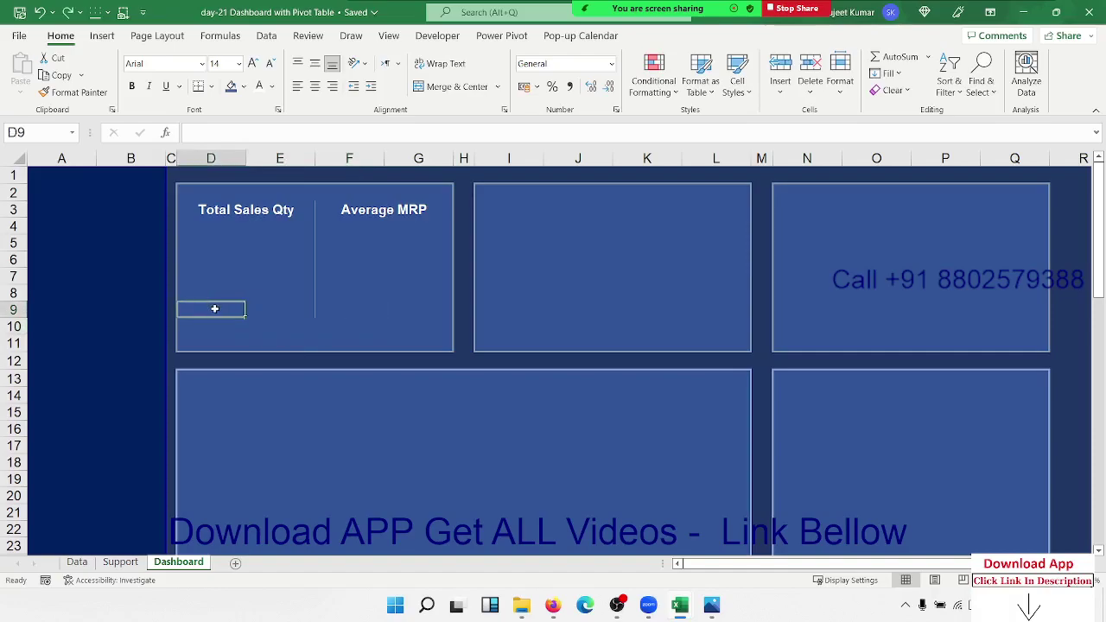
{"action": "left_click_drag", "start_coordinate": [244, 320], "coordinate": [345, 309]}
{"action": "left_click", "coordinate": [300, 308]}
{"action": "left_click", "coordinate": [295, 296]}
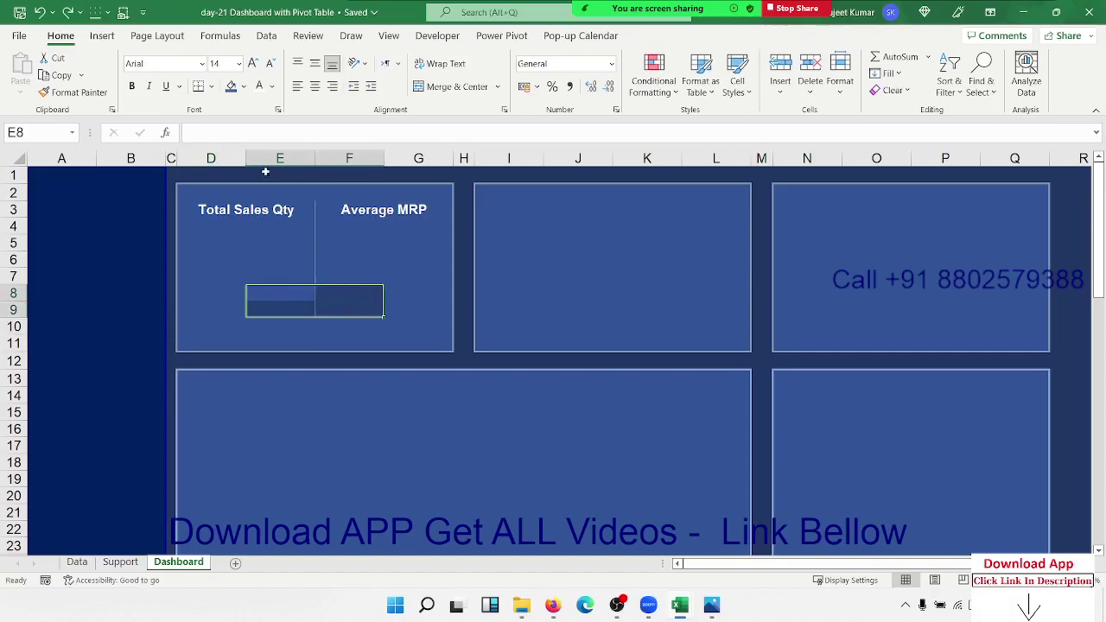
{"action": "left_click", "coordinate": [211, 88]}
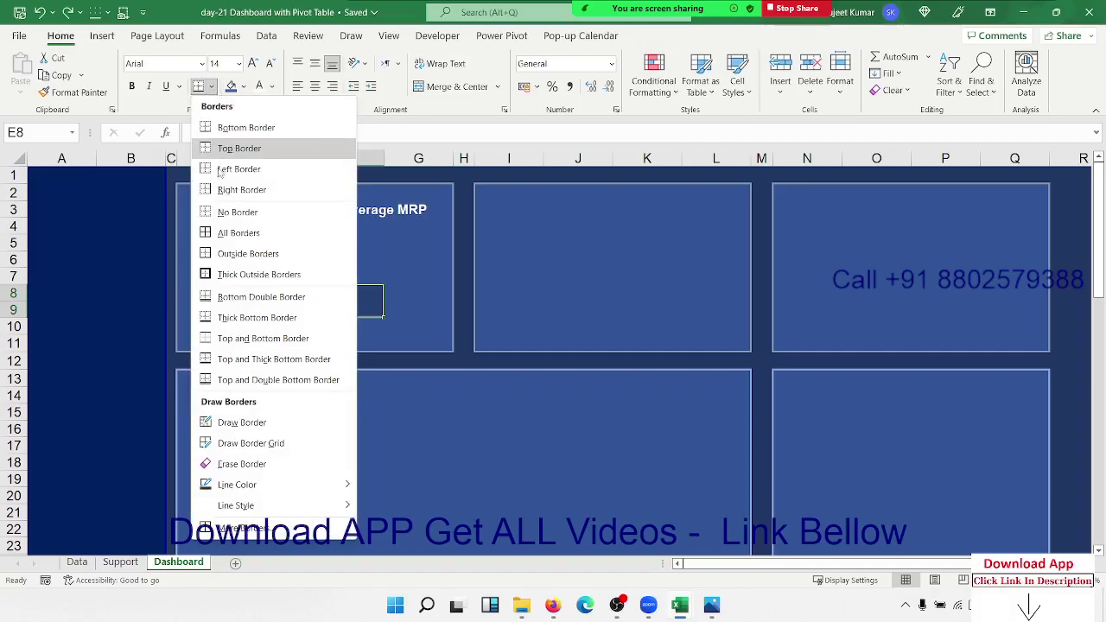
{"action": "left_click", "coordinate": [231, 221]}
{"action": "left_click", "coordinate": [348, 357]}
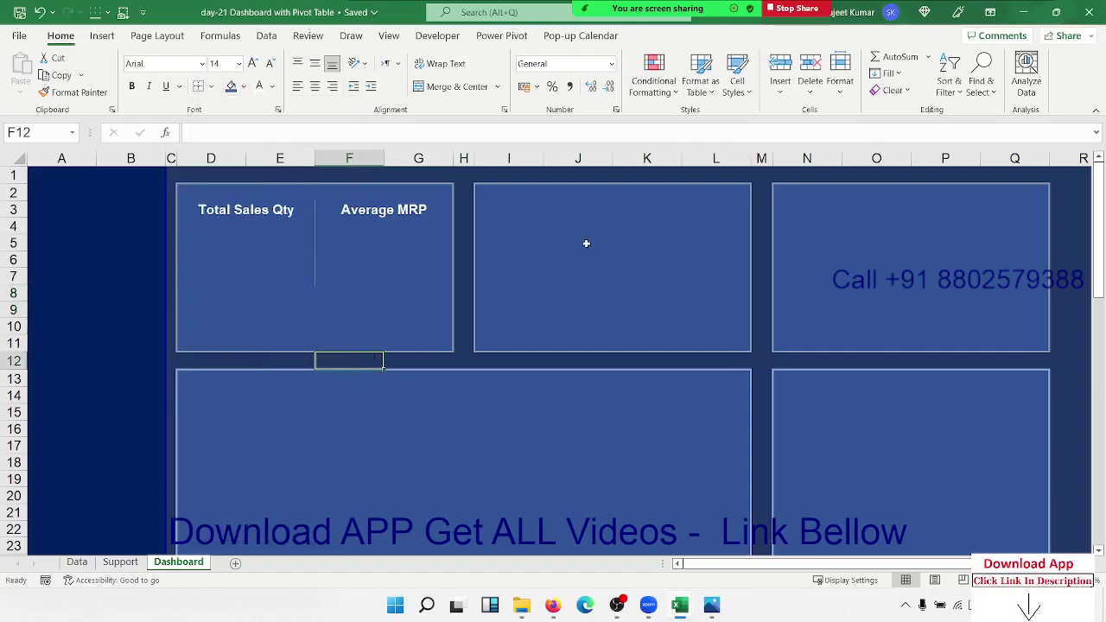
Merge and centre I3:J3 and enter the heading 'Sctock Available'
{"action": "left_click", "coordinate": [563, 209]}
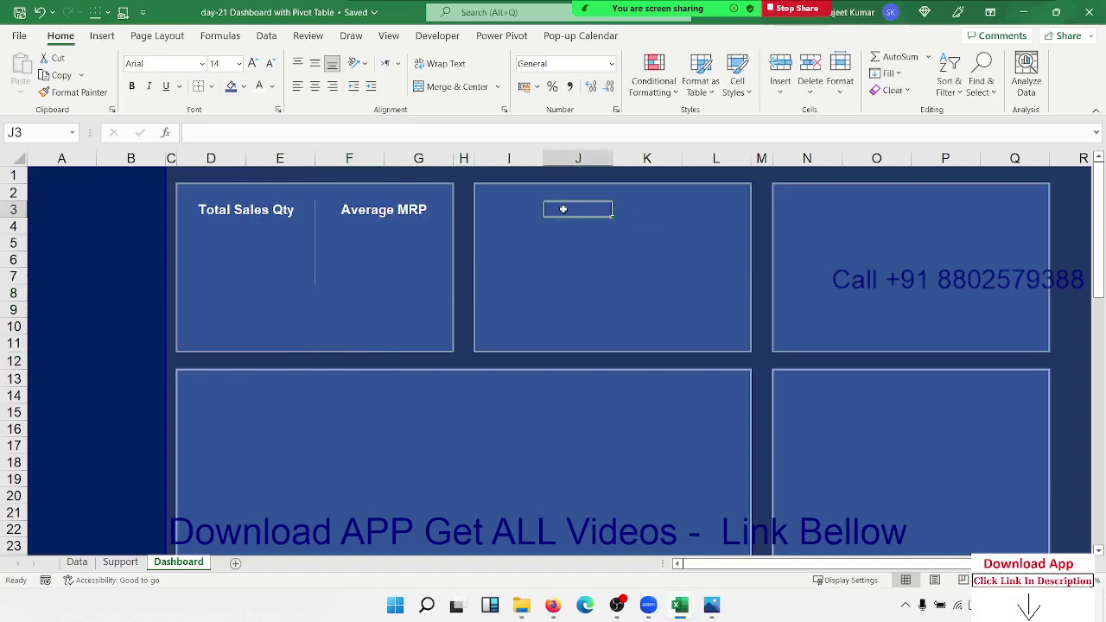
{"action": "left_click", "coordinate": [522, 204]}
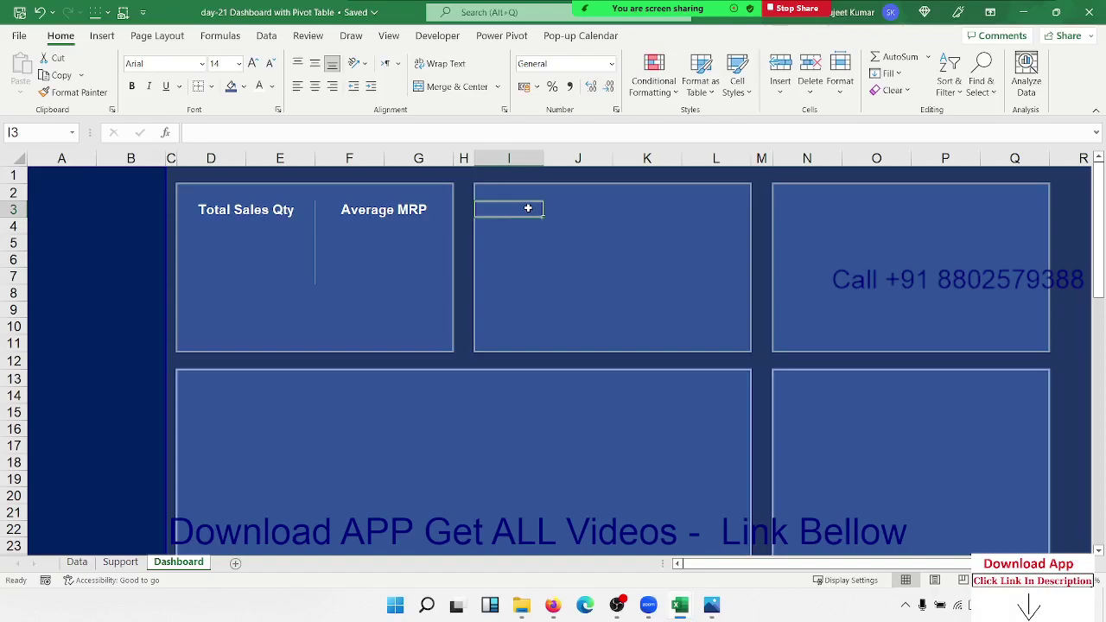
{"action": "left_click_drag", "start_coordinate": [528, 208], "coordinate": [570, 209]}
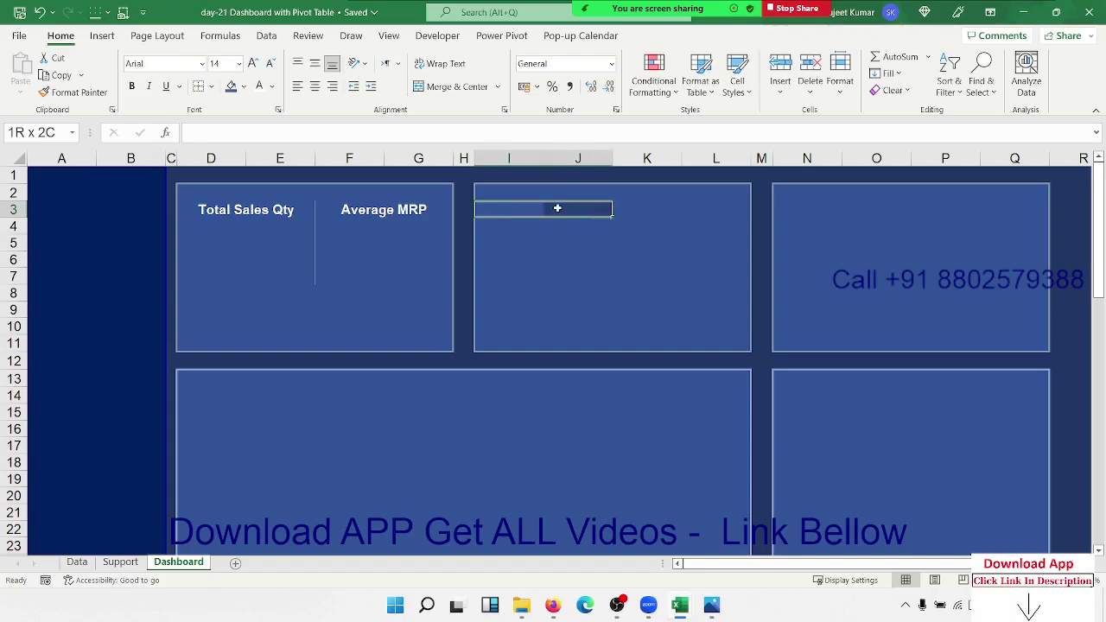
{"action": "left_click", "coordinate": [446, 94]}
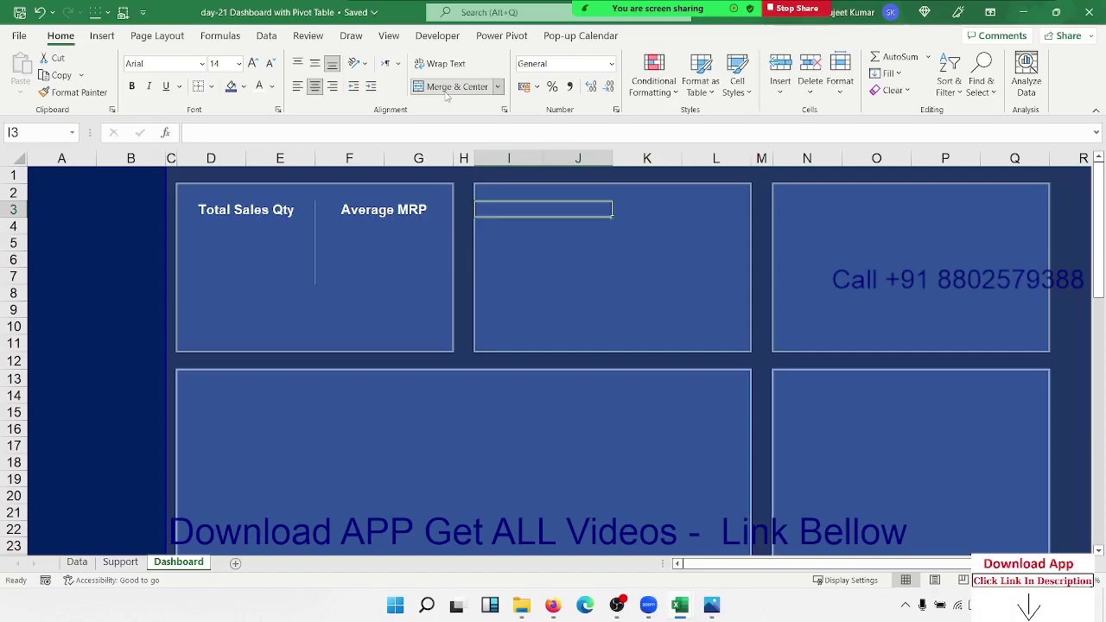
{"action": "type", "text": "Scko"}
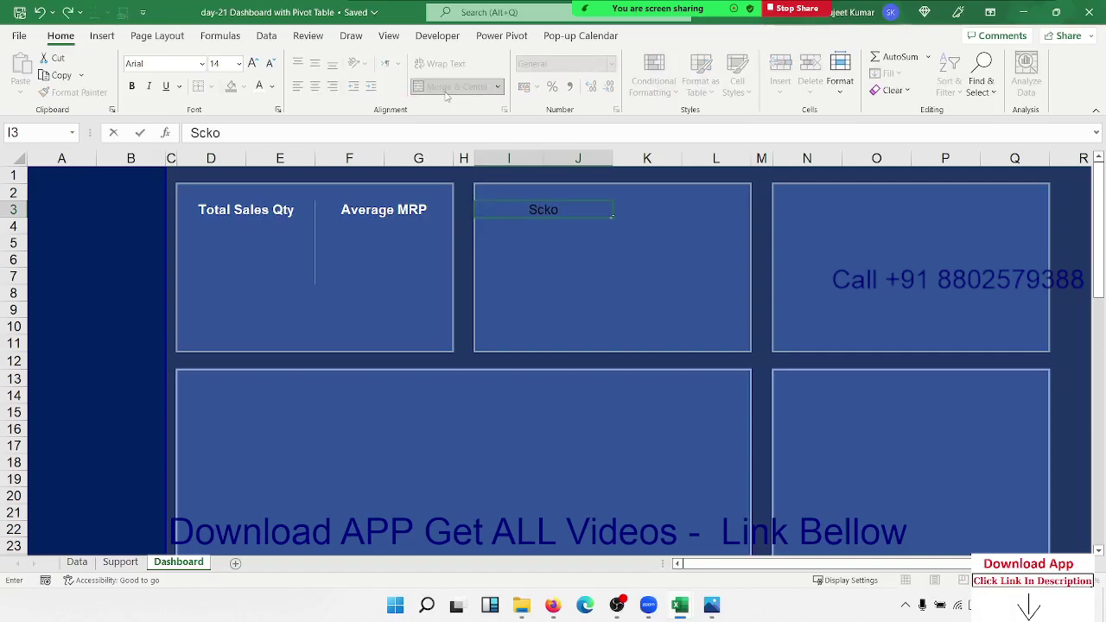
{"action": "key", "text": "BackSpace"}
{"action": "key", "text": "BackSpace"}
{"action": "type", "text": "to"}
{"action": "type", "text": "ck"}
{"action": "type", "text": " Ava"}
{"action": "type", "text": "ilab"}
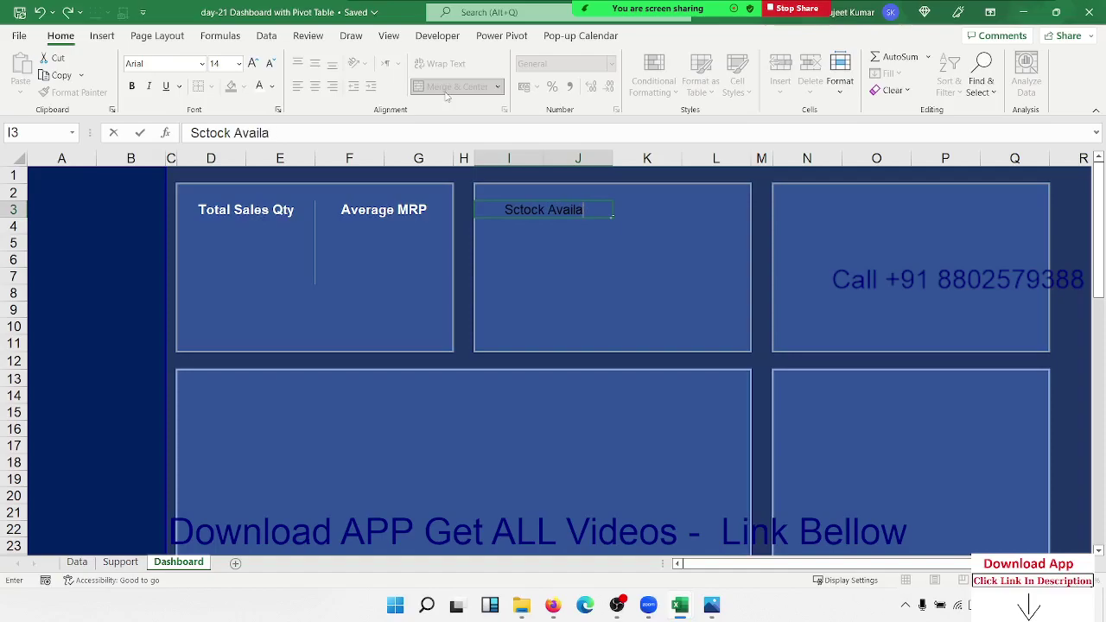
{"action": "type", "text": "l"}
{"action": "type", "text": "e"}
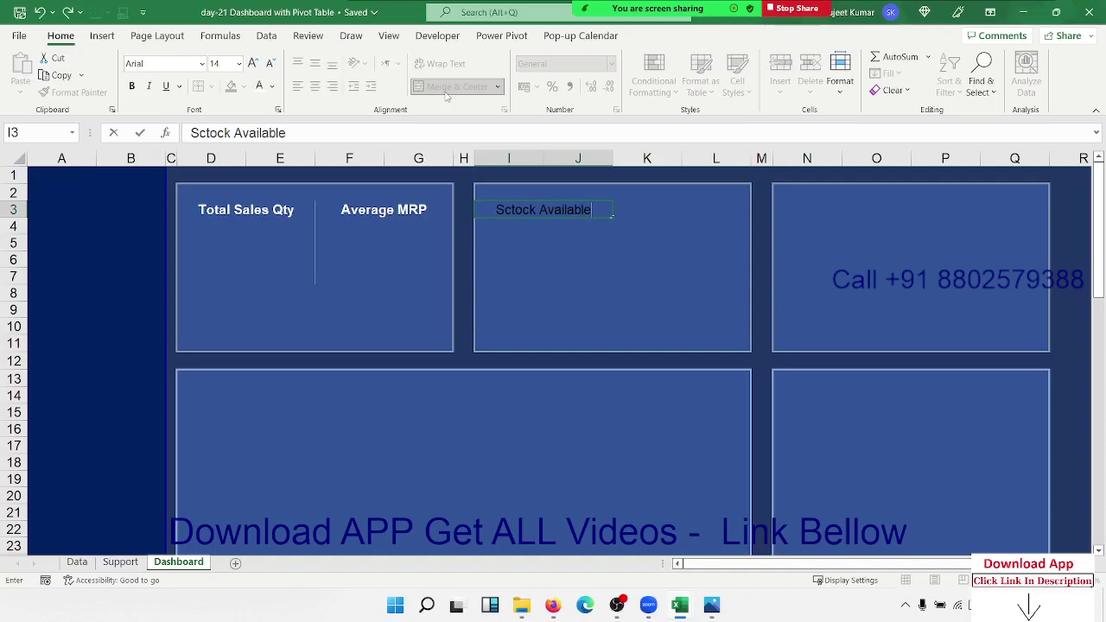
{"action": "key", "text": "Return"}
Enter the label 'Total Sales' in cell I8
{"action": "key", "text": "Down"}
{"action": "key", "text": "Down"}
{"action": "key", "text": "Down"}
{"action": "key", "text": "Down"}
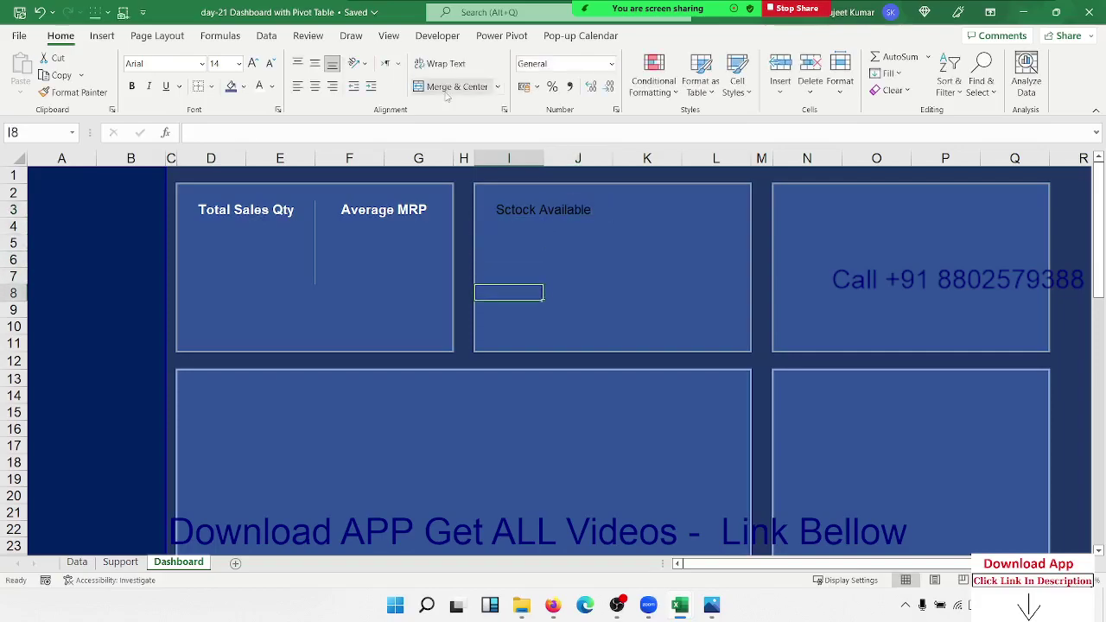
{"action": "key", "text": "Down"}
{"action": "key", "text": "Right"}
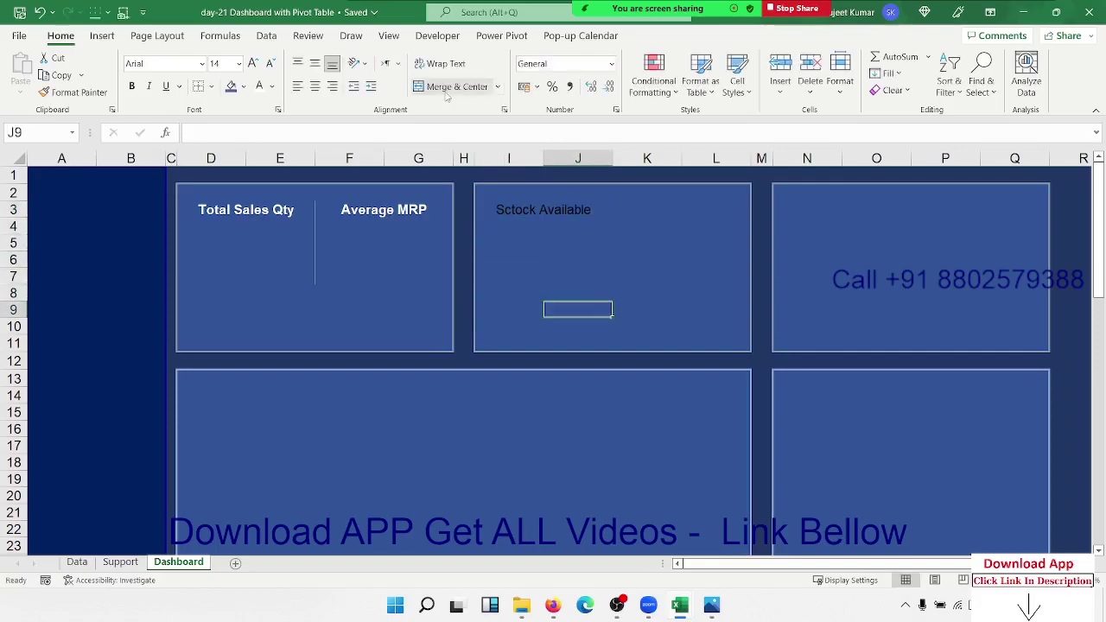
{"action": "key", "text": "Left"}
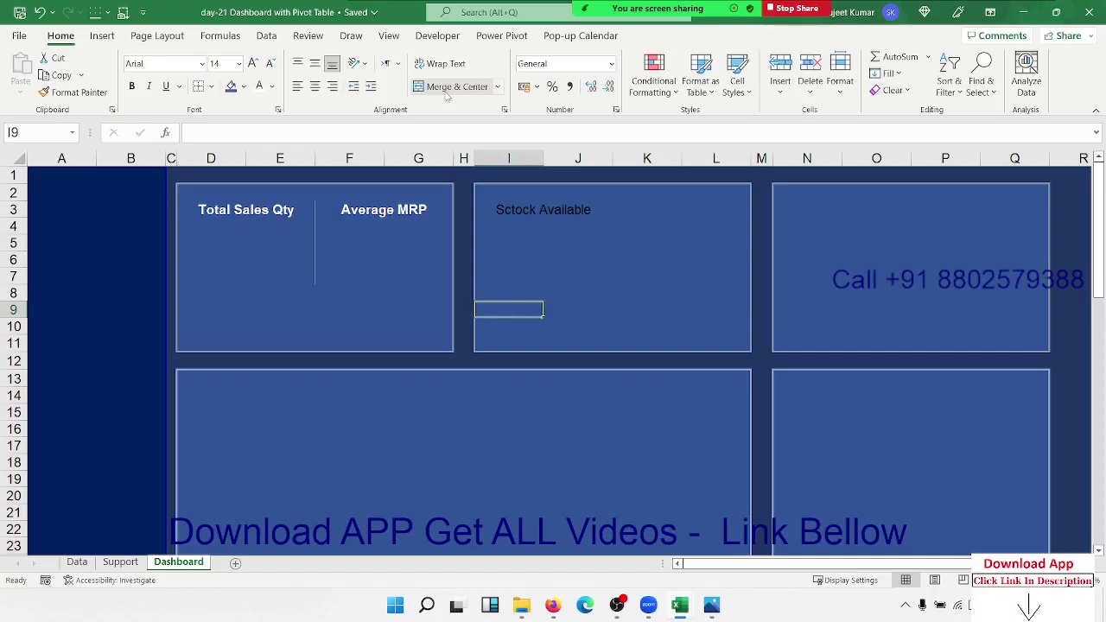
{"action": "key", "text": "Up"}
{"action": "key", "text": "Down"}
{"action": "key", "text": "Up"}
{"action": "key", "text": "Down"}
{"action": "key", "text": "Down"}
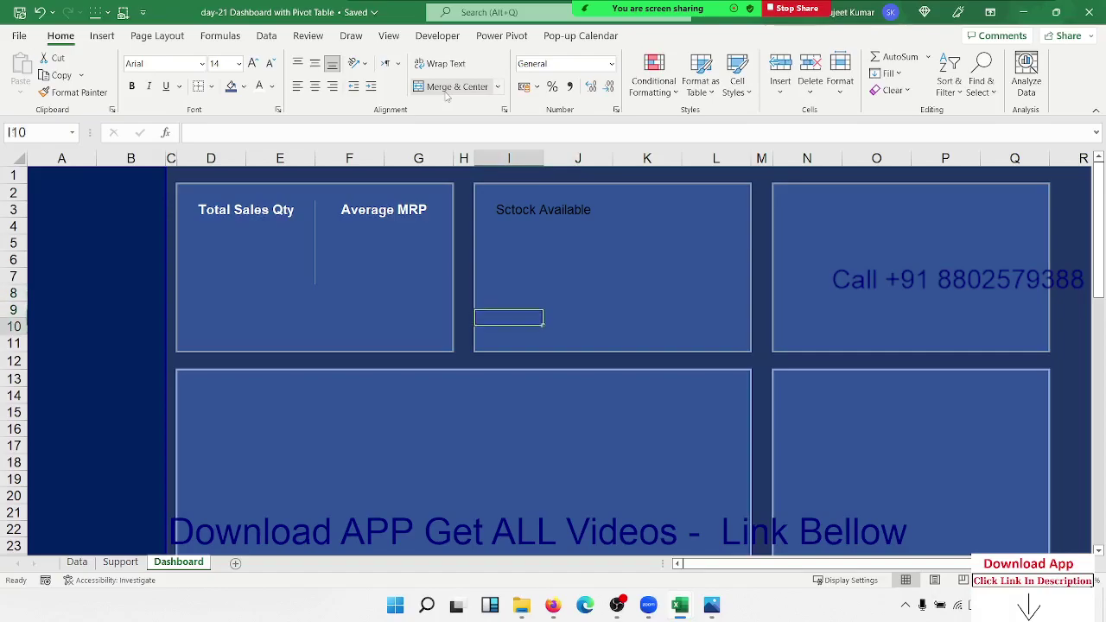
{"action": "key", "text": "Up"}
{"action": "key", "text": "Up"}
{"action": "type", "text": "Tot"}
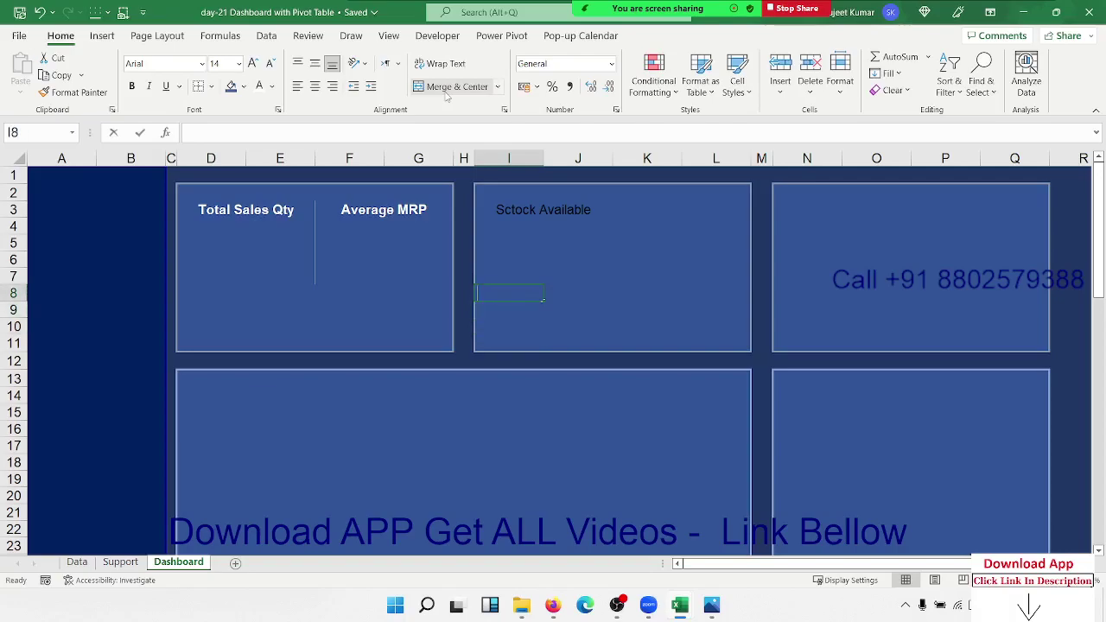
{"action": "type", "text": "al Sal"}
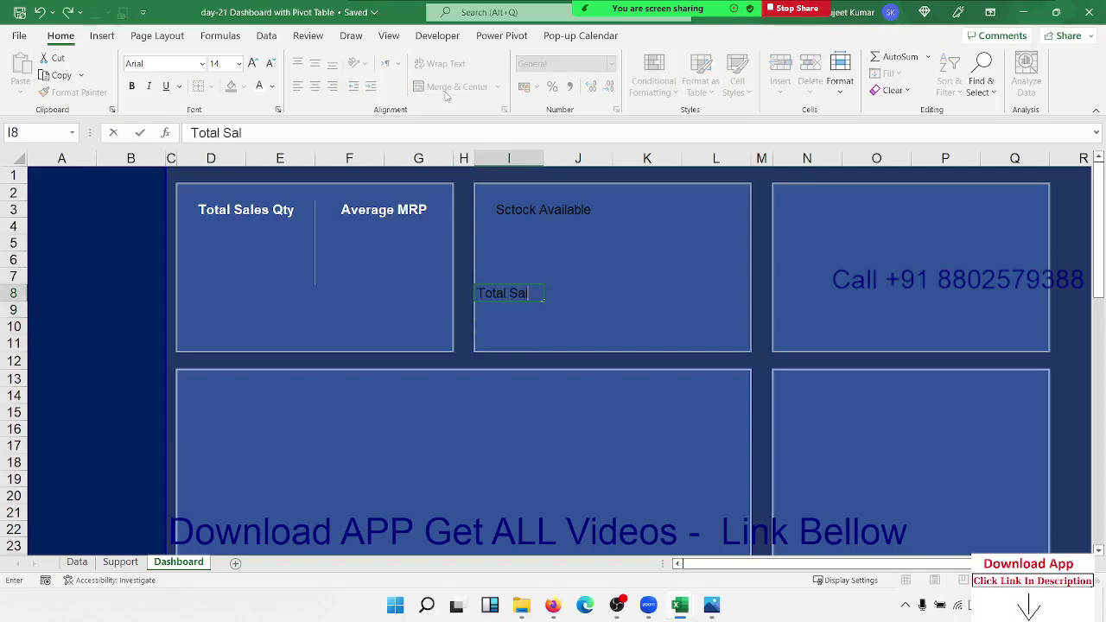
{"action": "type", "text": "es"}
{"action": "key", "text": "ctrl+Return"}
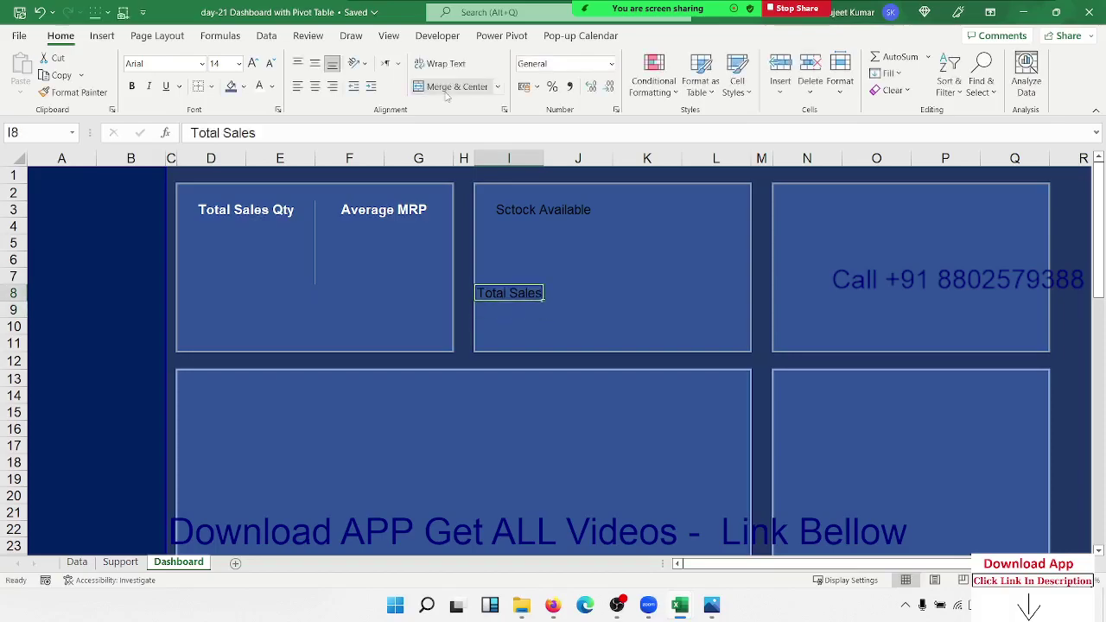
Add 'Total Return' in J8 beside Total Sales and check both white labels
{"action": "key", "text": "Right"}
{"action": "type", "text": "T"}
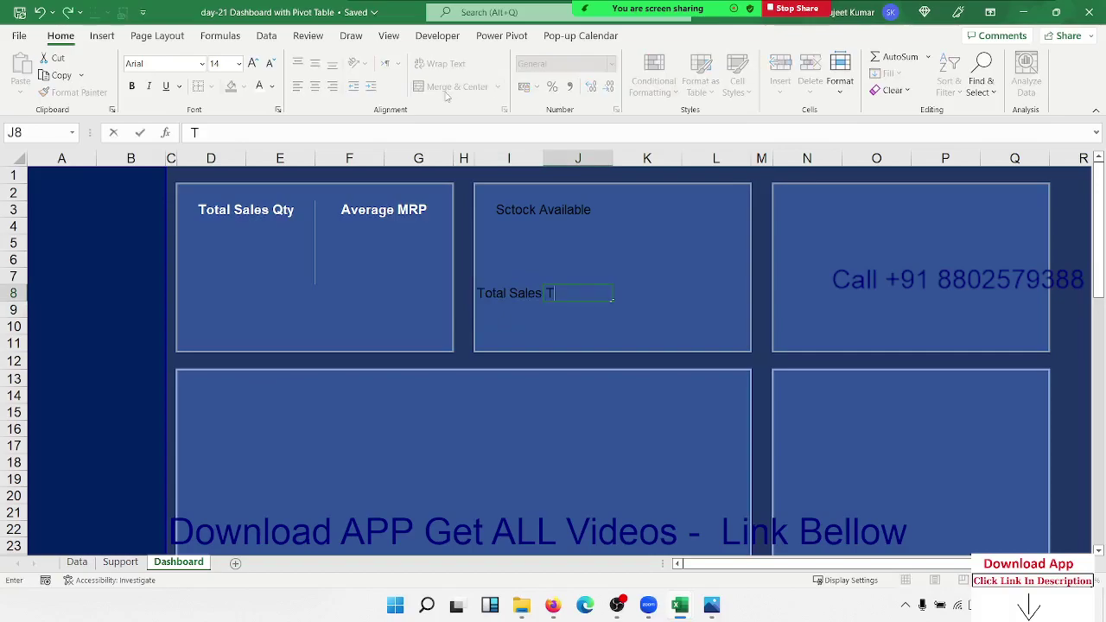
{"action": "type", "text": "otal Re"}
{"action": "type", "text": "tur"}
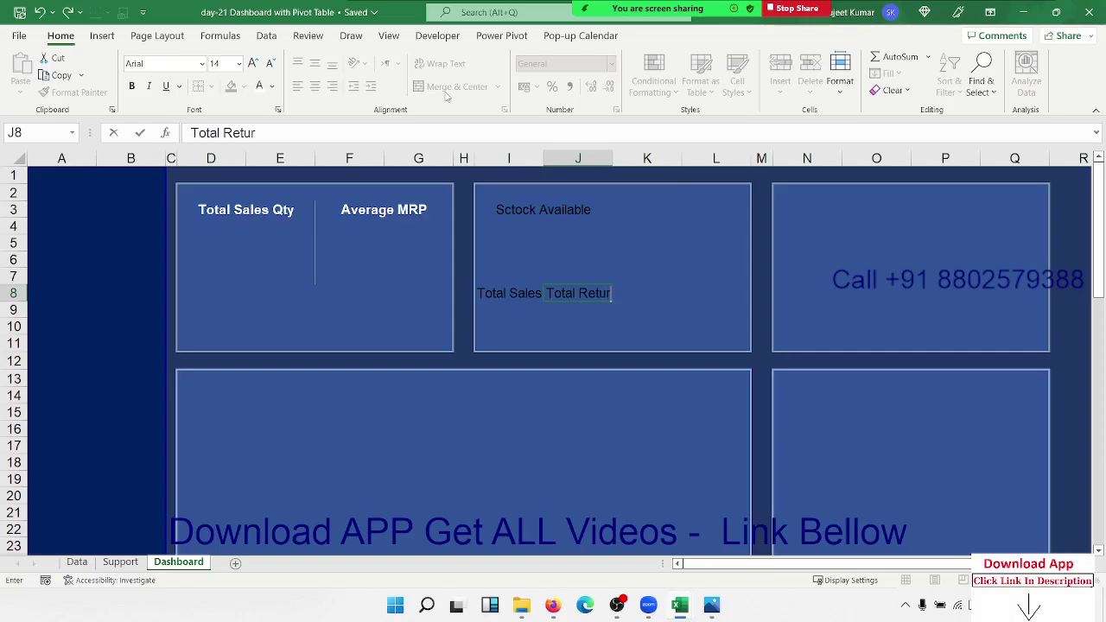
{"action": "type", "text": "n"}
{"action": "key", "text": "Return"}
{"action": "key", "text": "Up"}
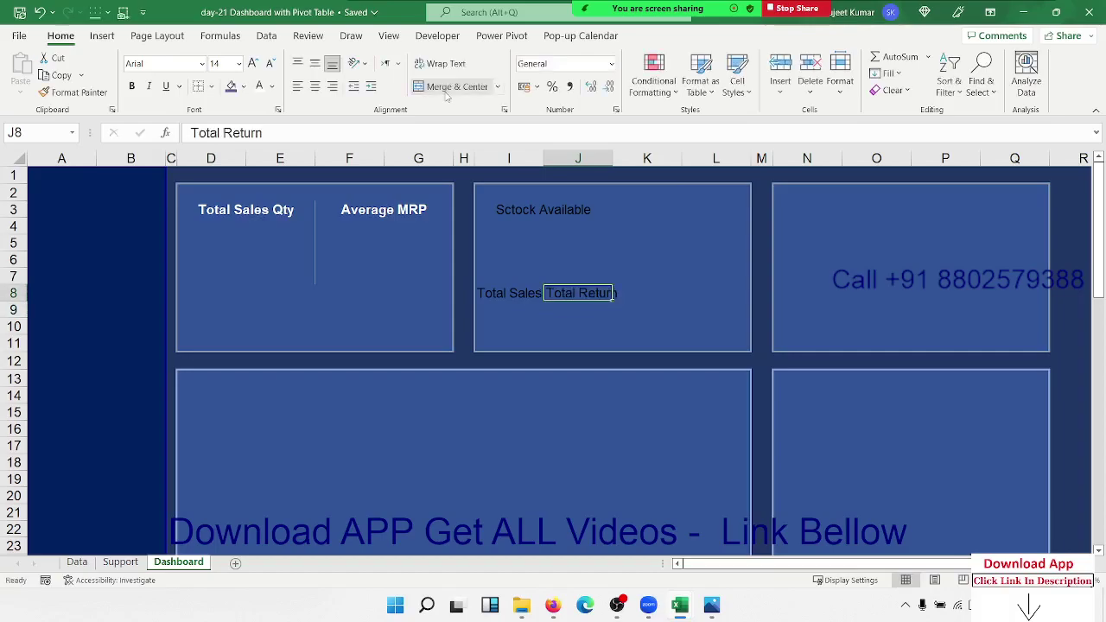
{"action": "key", "text": "shift+Left"}
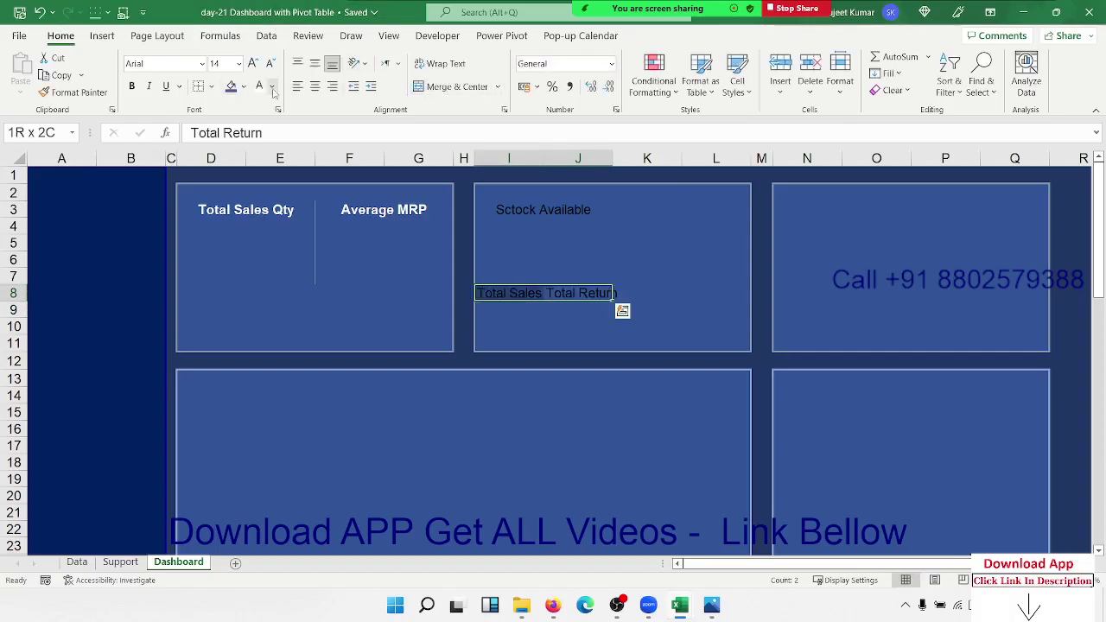
{"action": "key", "text": "shift+Right"}
{"action": "left_click", "coordinate": [229, 243]}
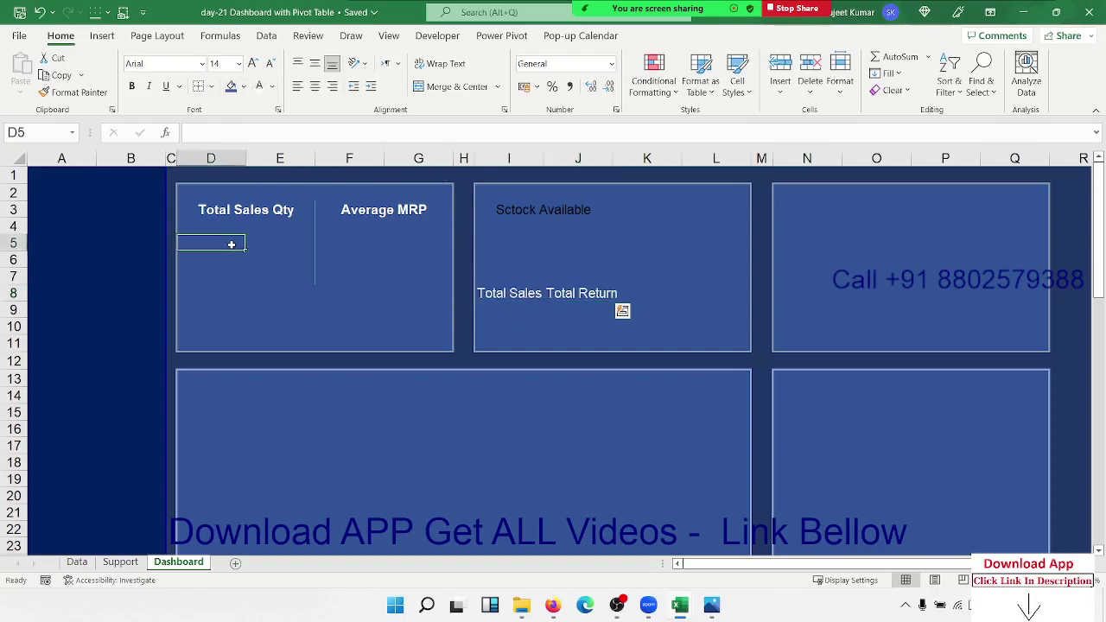
{"action": "left_click", "coordinate": [536, 293]}
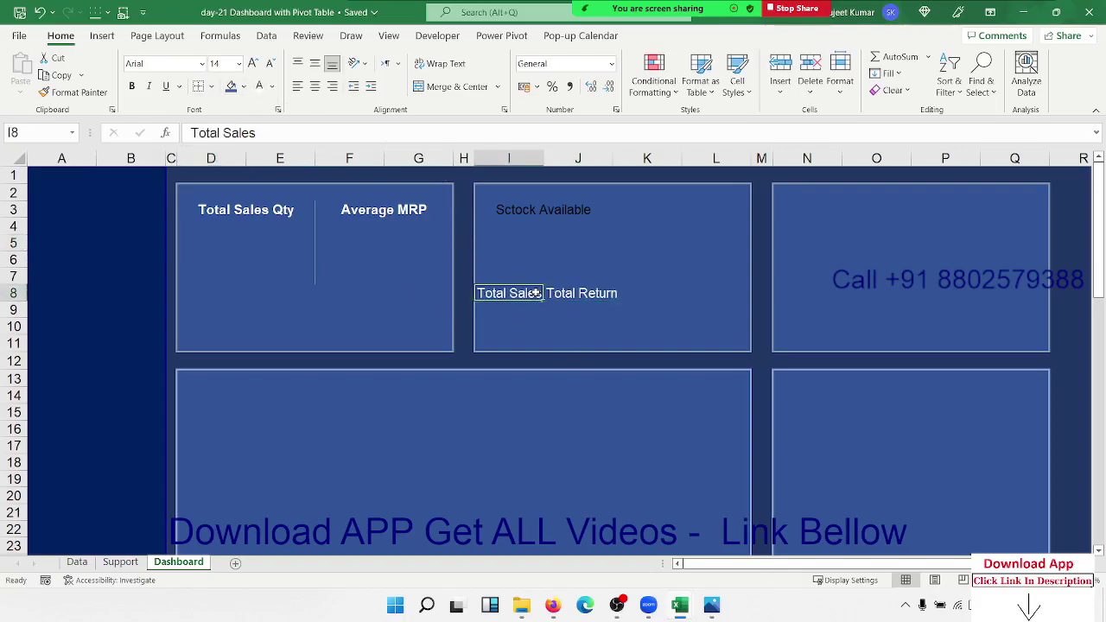
{"action": "key", "text": "Down"}
Give I9:I11 a right border through Format Cells to divide the two labels
{"action": "left_click_drag", "start_coordinate": [522, 311], "coordinate": [522, 338]}
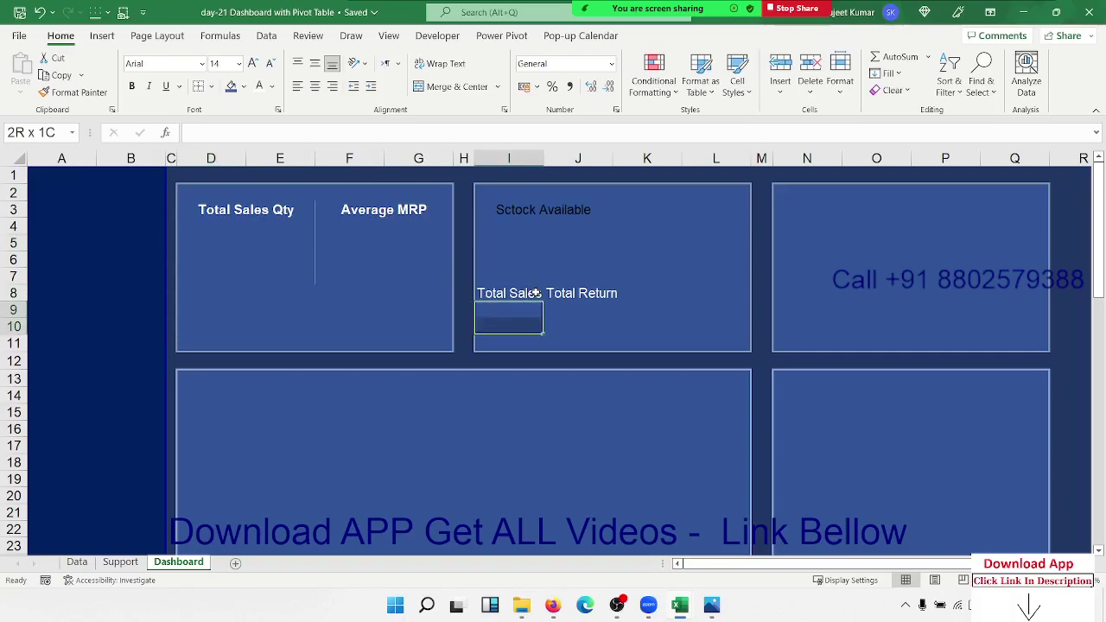
{"action": "right_click", "coordinate": [523, 339]}
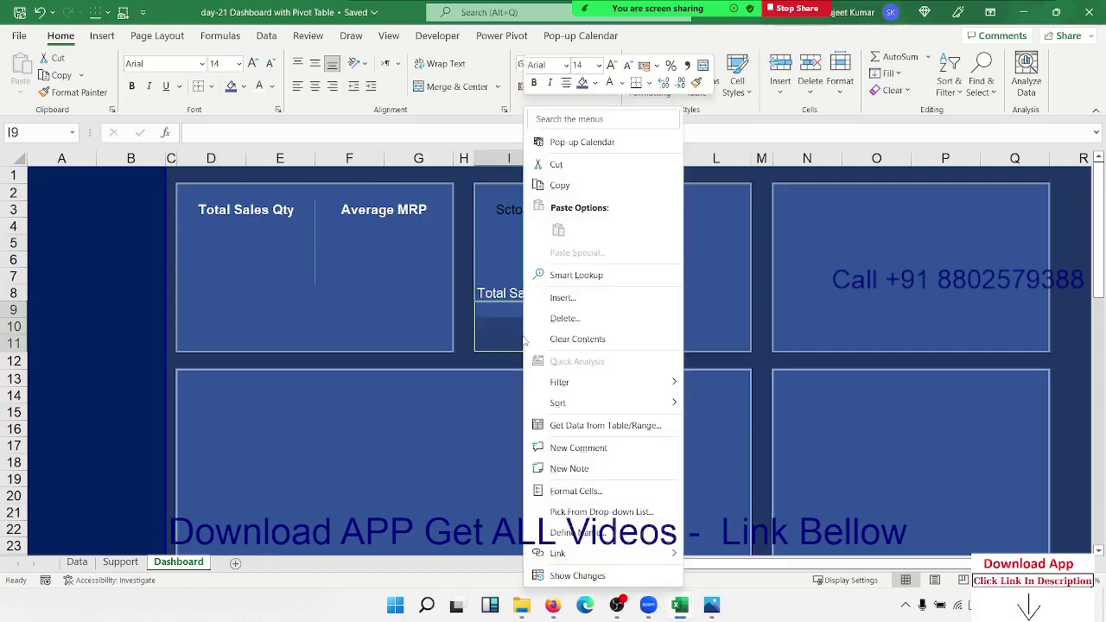
{"action": "left_click", "coordinate": [575, 490]}
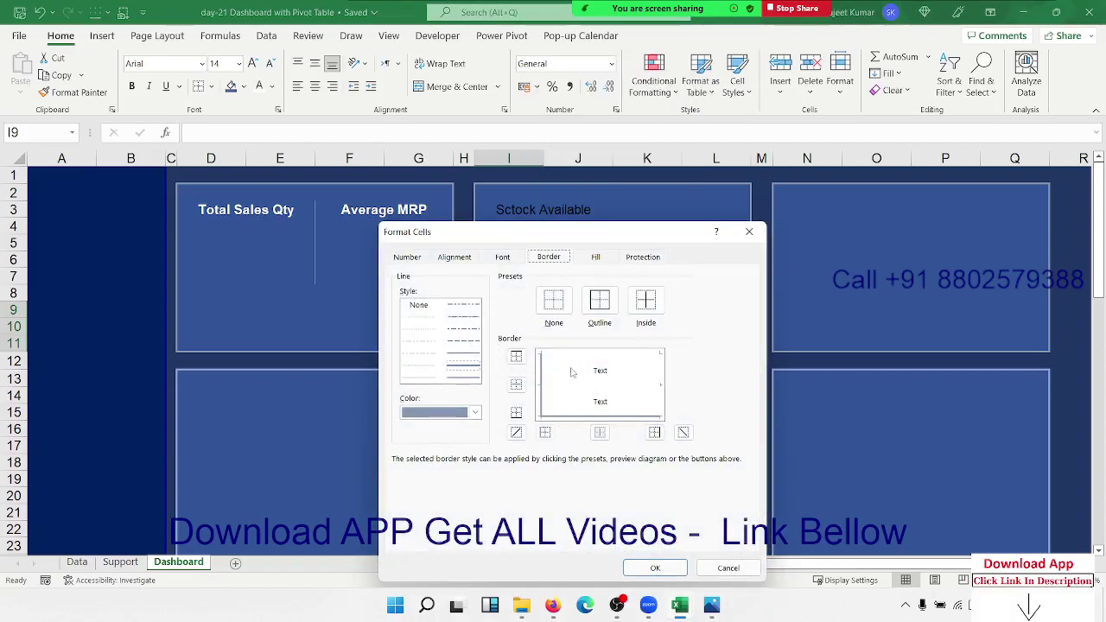
{"action": "left_click", "coordinate": [434, 378]}
{"action": "left_click", "coordinate": [655, 568]}
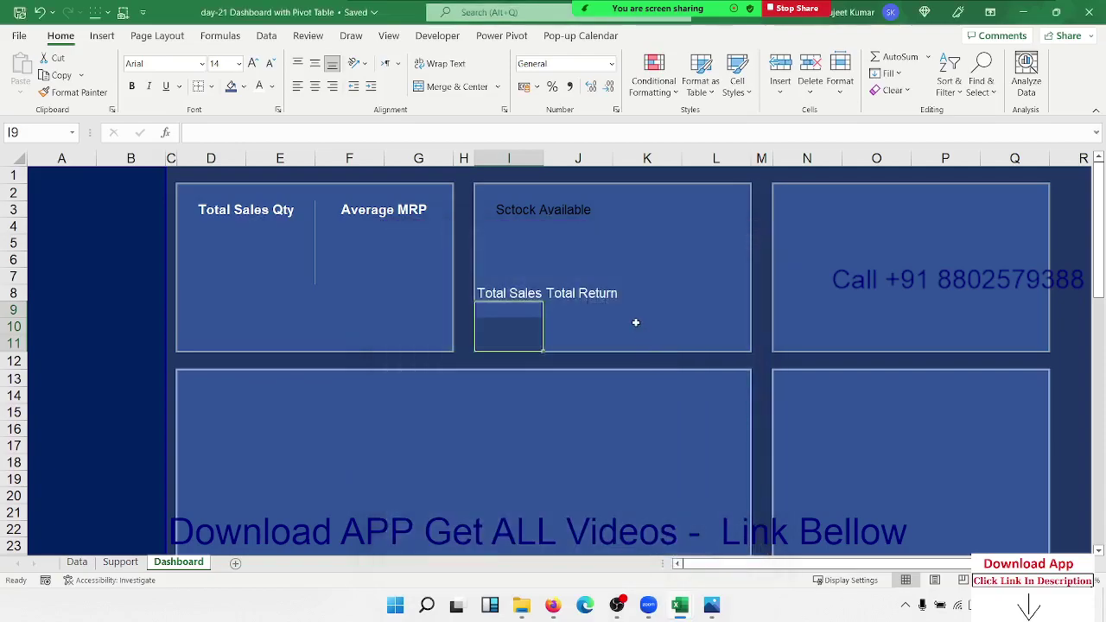
{"action": "left_click", "coordinate": [636, 324]}
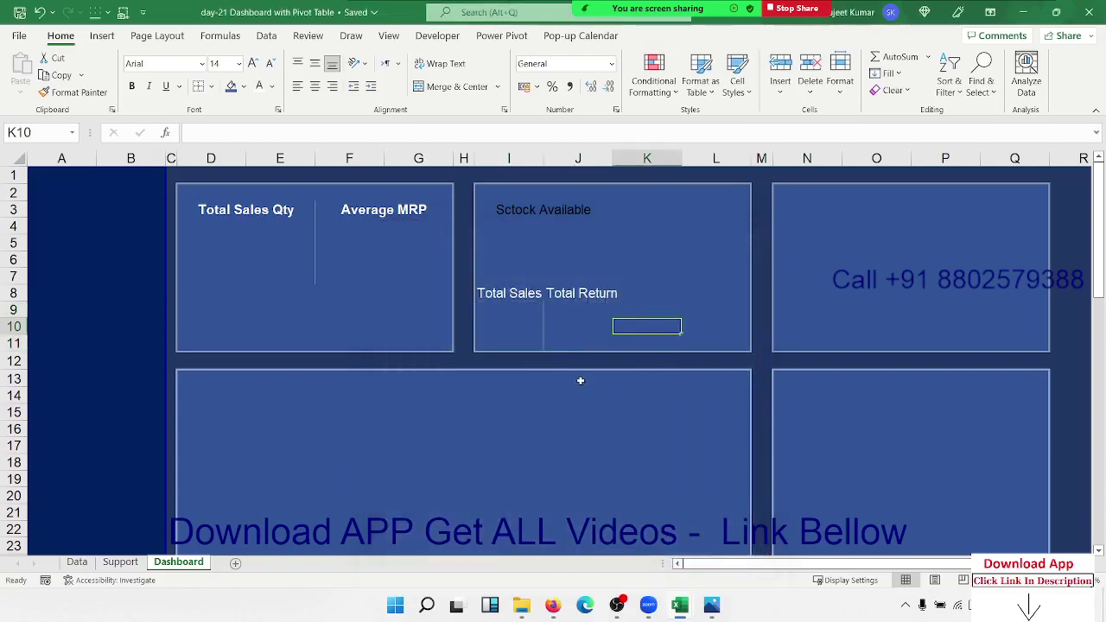
Apply a border to I11:J11 below both labels
{"action": "left_click", "coordinate": [539, 344]}
{"action": "left_click_drag", "start_coordinate": [539, 343], "coordinate": [596, 343]}
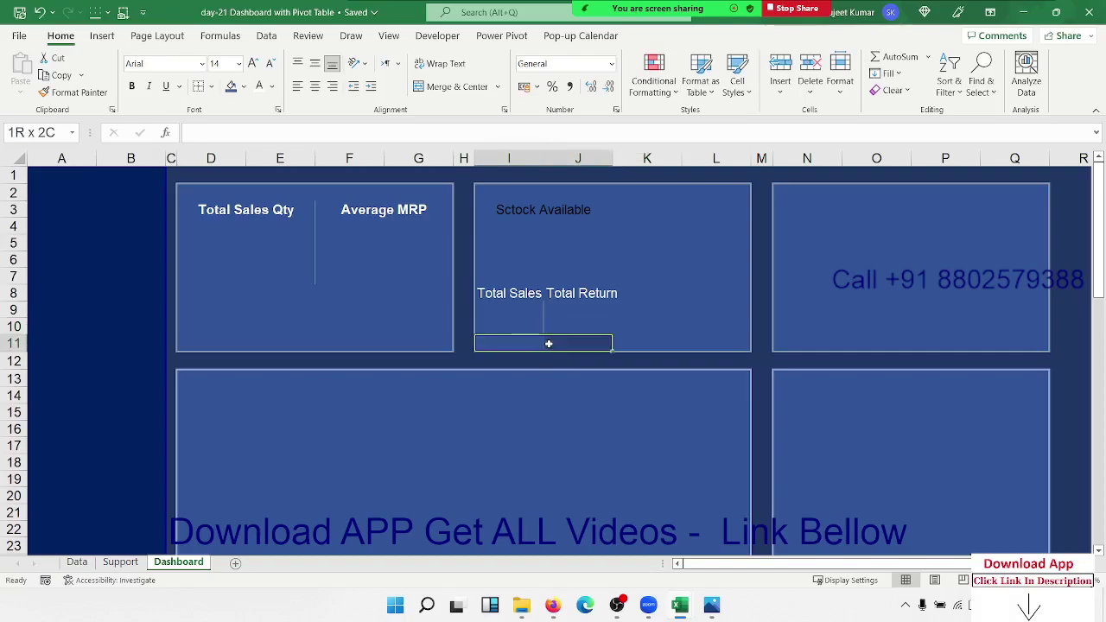
{"action": "left_click", "coordinate": [212, 86]}
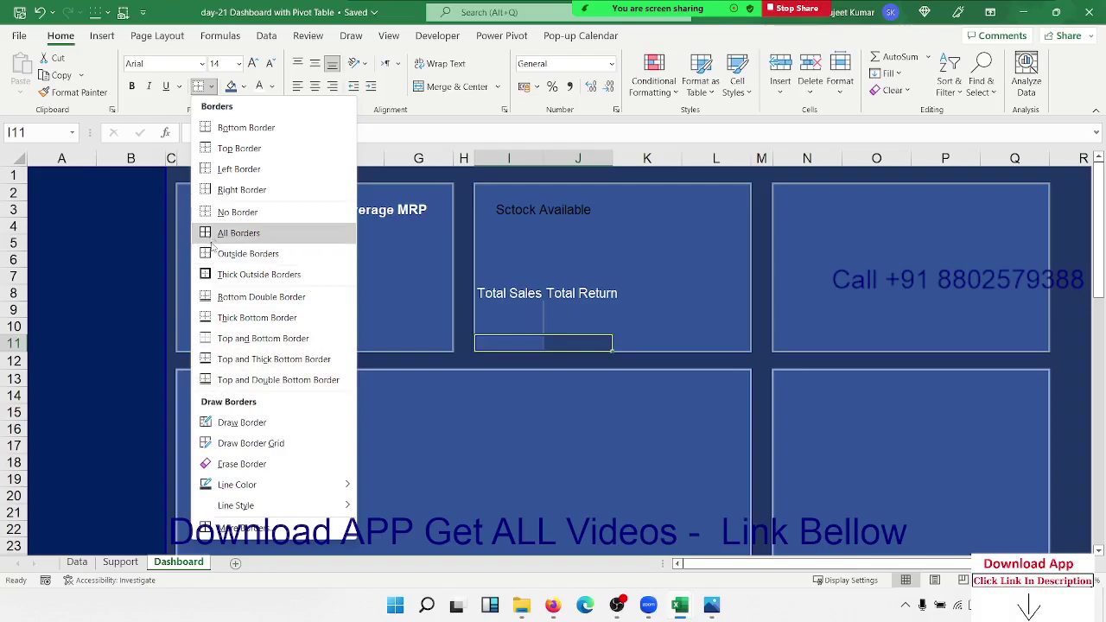
{"action": "left_click", "coordinate": [239, 232]}
{"action": "left_click", "coordinate": [662, 314]}
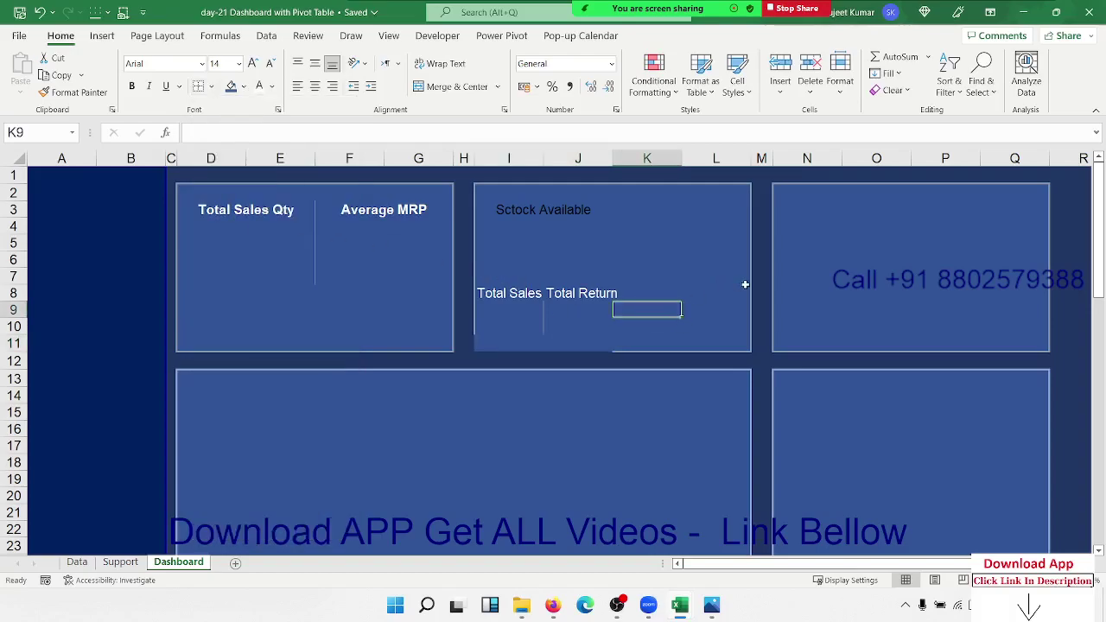
Select cell O3 in the right-hand card
{"action": "left_click", "coordinate": [1014, 275]}
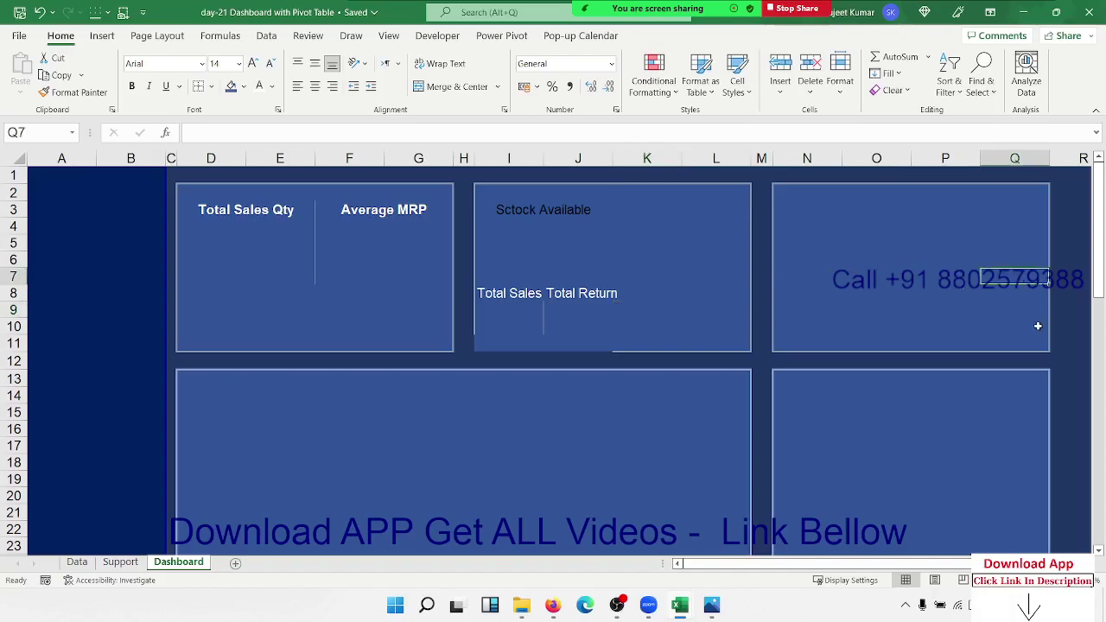
{"action": "left_click", "coordinate": [1030, 328]}
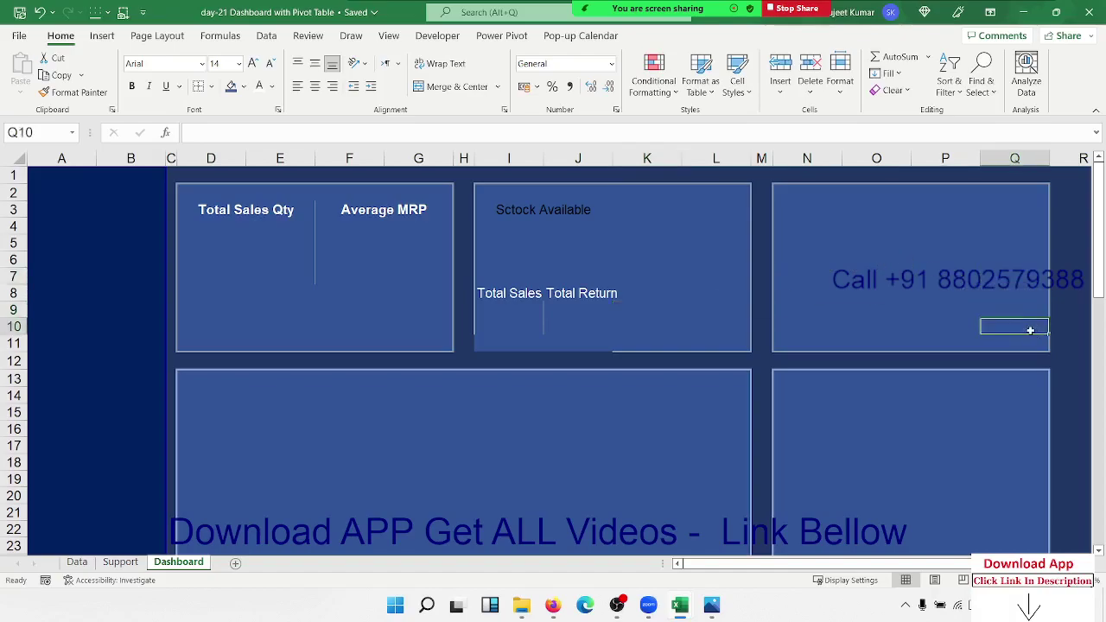
{"action": "left_click", "coordinate": [959, 271]}
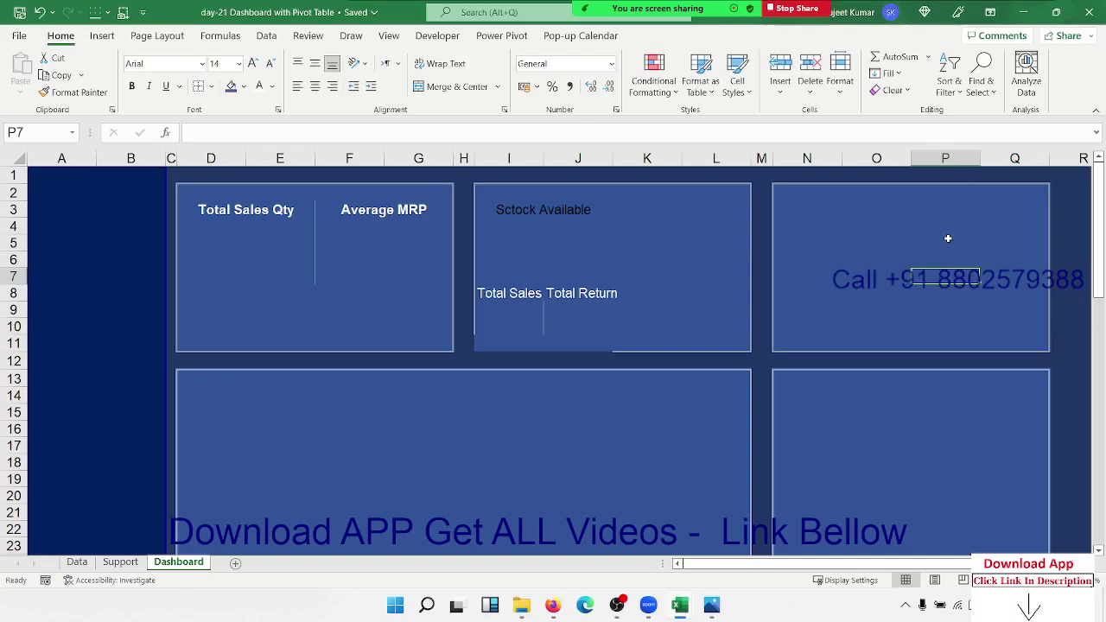
{"action": "left_click", "coordinate": [848, 201]}
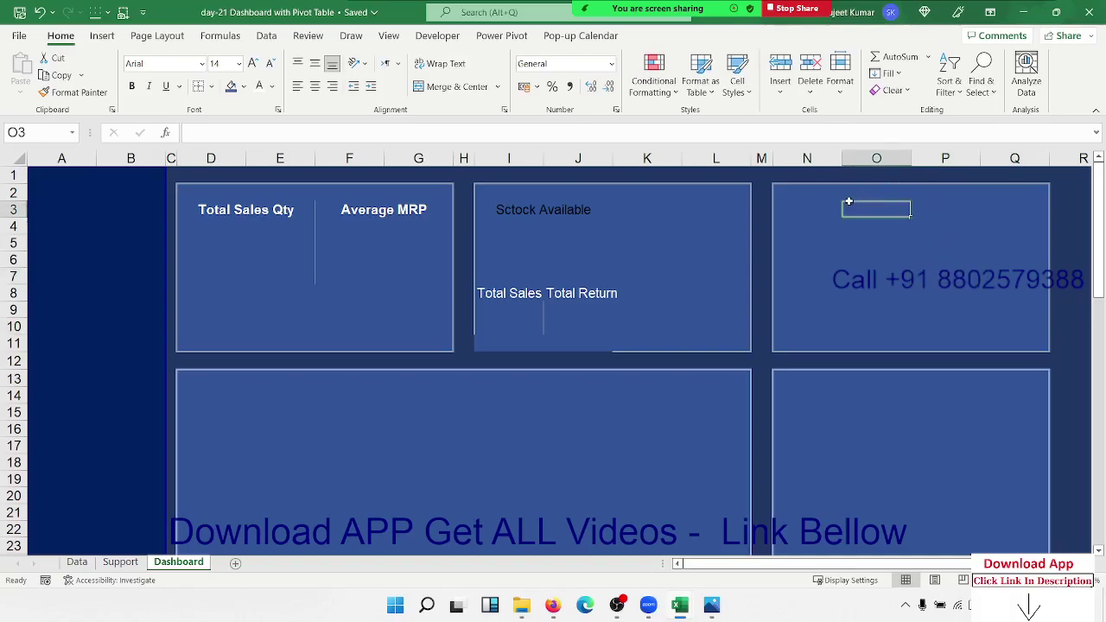
{"action": "left_click", "coordinate": [850, 198]}
{"action": "left_click", "coordinate": [854, 203]}
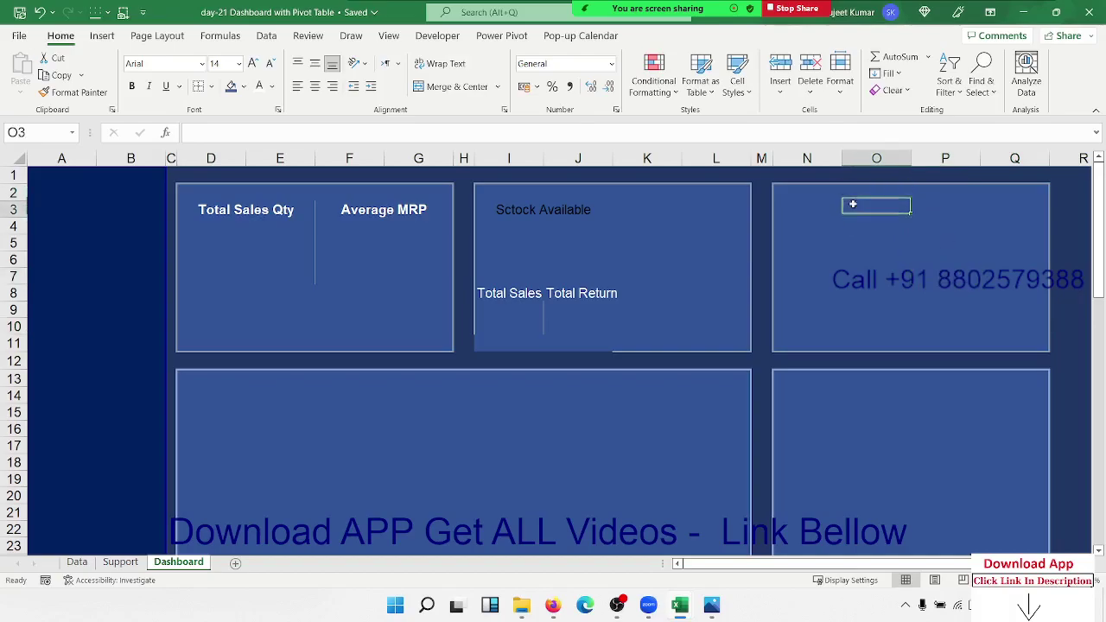
Merge and centre O3:P3 with the bold heading 'Avaible Stock by Store'
{"action": "left_click_drag", "start_coordinate": [858, 207], "coordinate": [919, 209]}
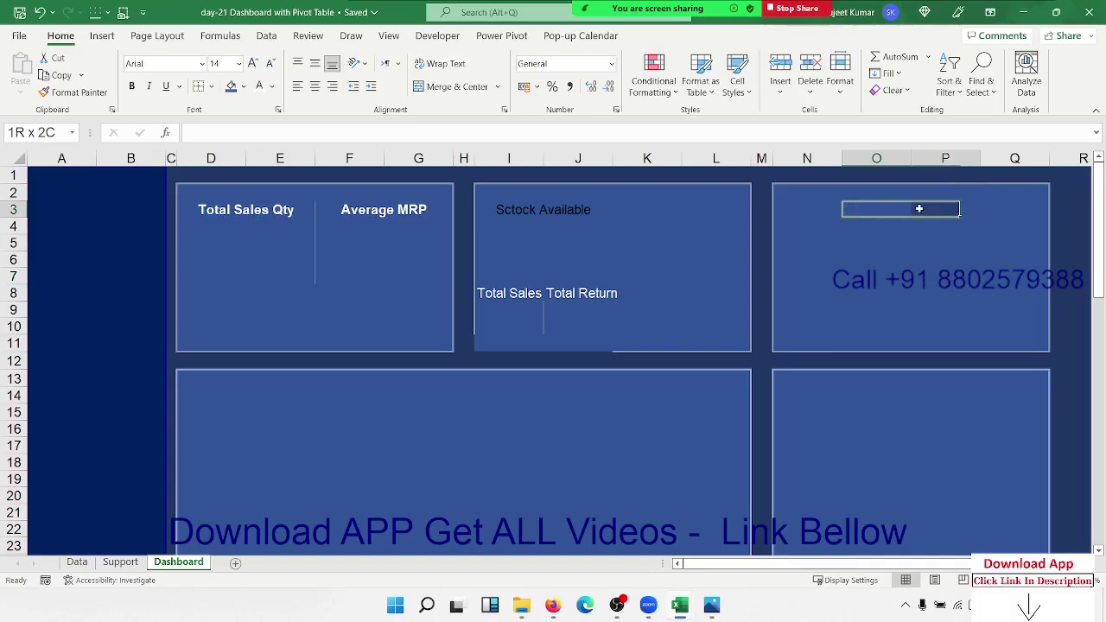
{"action": "left_click", "coordinate": [444, 94]}
{"action": "type", "text": "Av"}
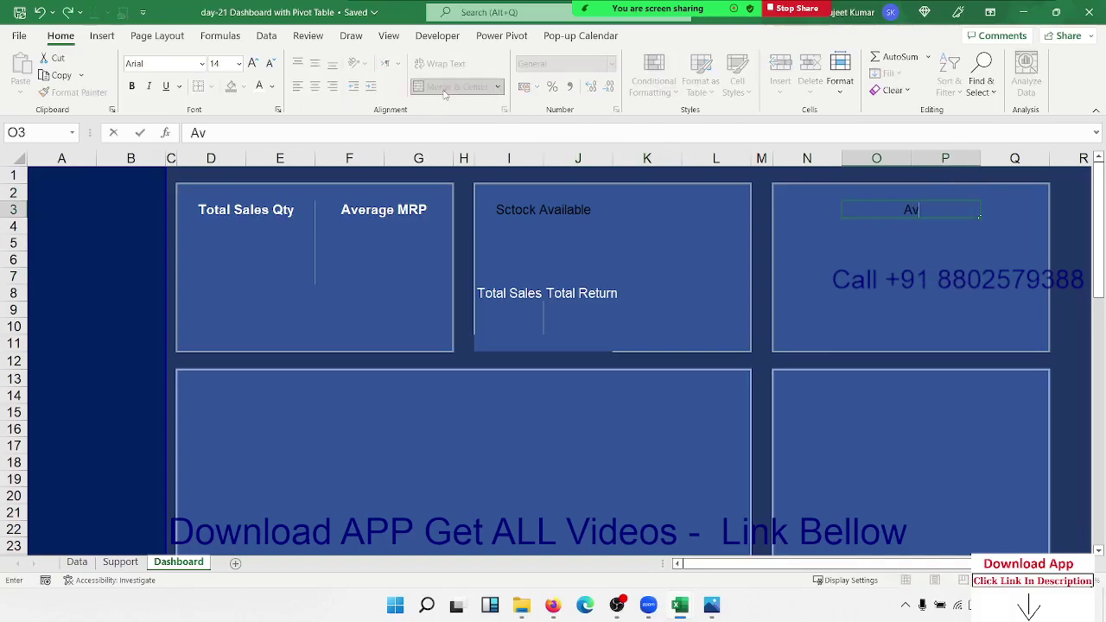
{"action": "type", "text": "a"}
{"action": "type", "text": "ibl"}
{"action": "type", "text": "e S"}
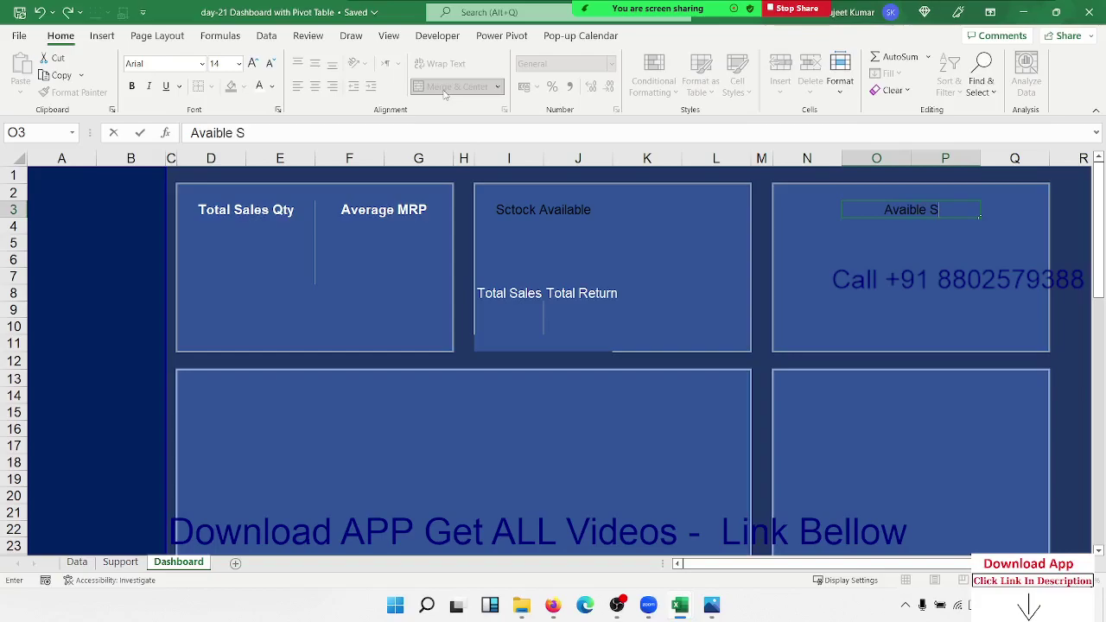
{"action": "type", "text": "t"}
{"action": "type", "text": "ock b"}
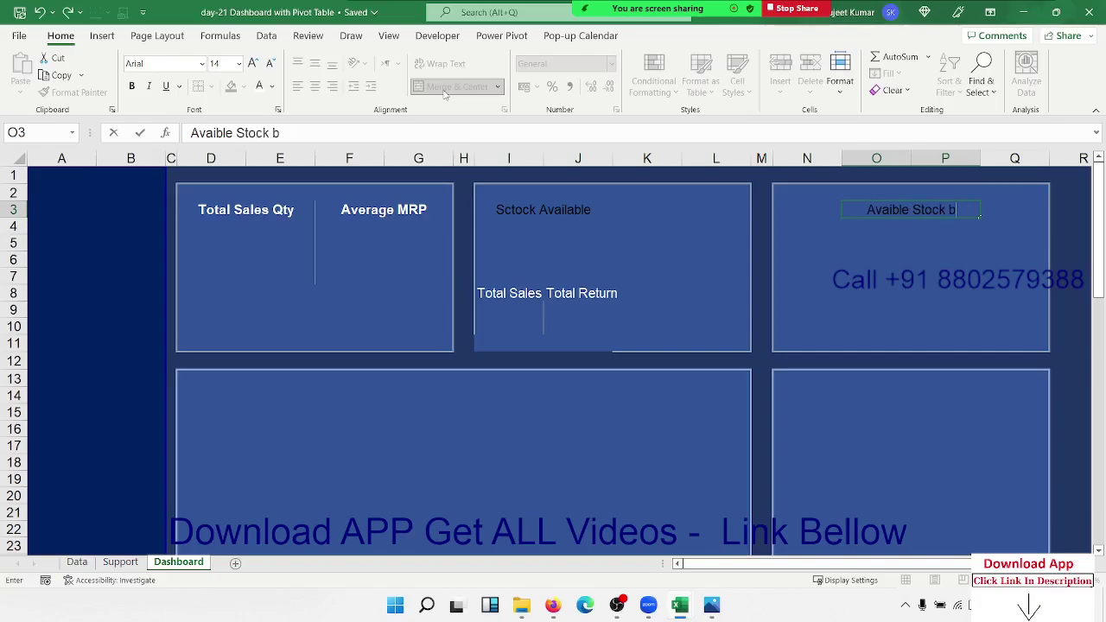
{"action": "type", "text": "y Sto"}
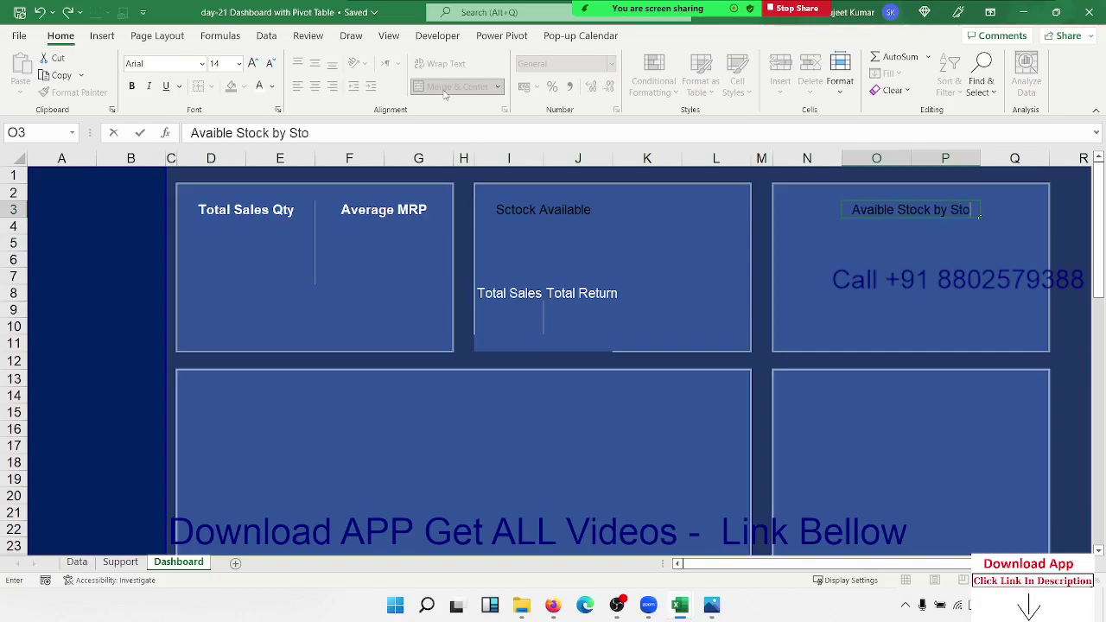
{"action": "type", "text": "re"}
{"action": "key", "text": "Return"}
{"action": "key", "text": "Up"}
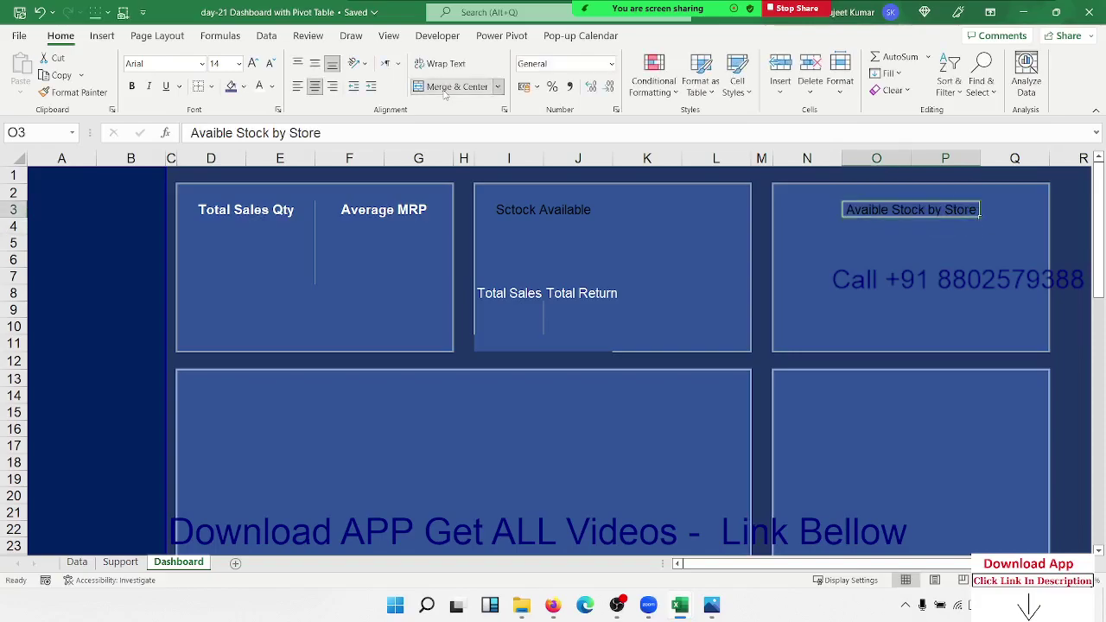
{"action": "key", "text": "ctrl+b"}
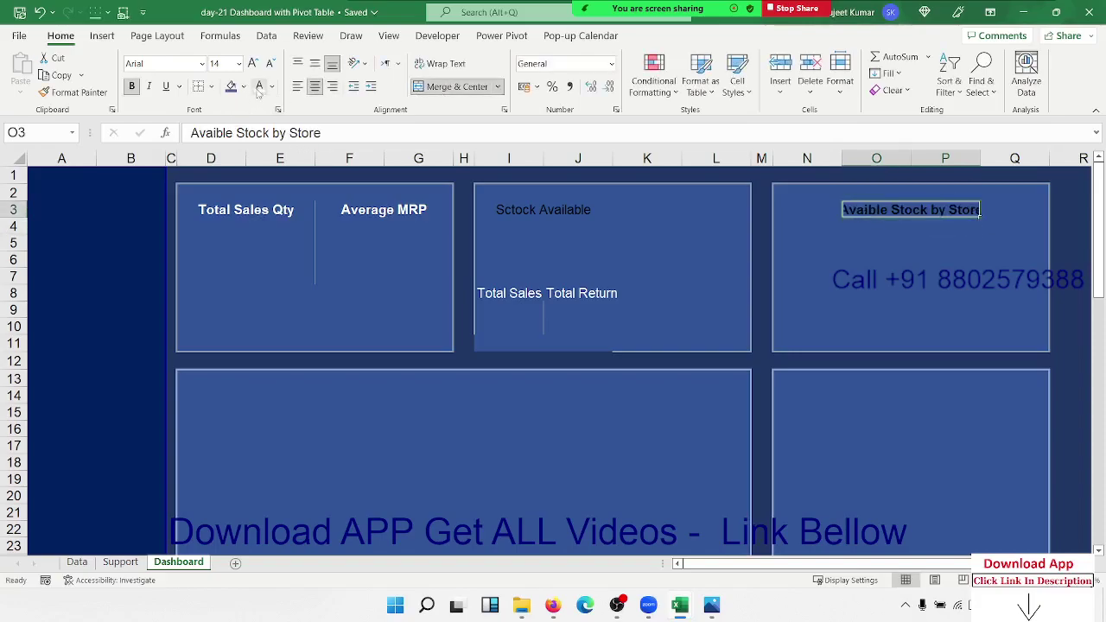
Compare the card headings' formatting, then go to the Data sheet
{"action": "left_click", "coordinate": [520, 212]}
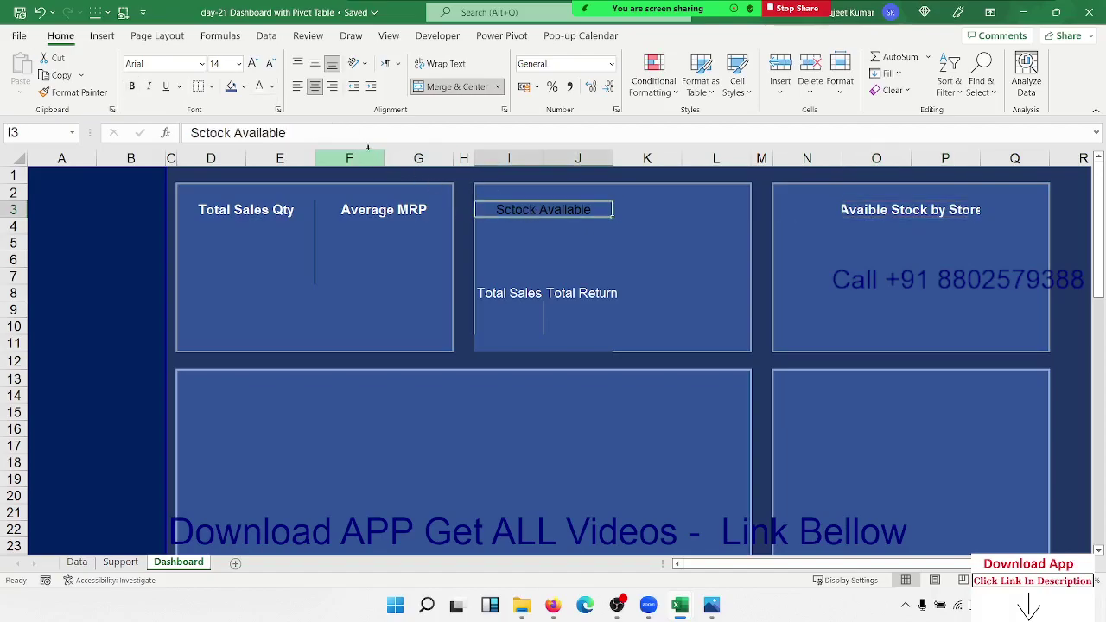
{"action": "left_click", "coordinate": [901, 214]}
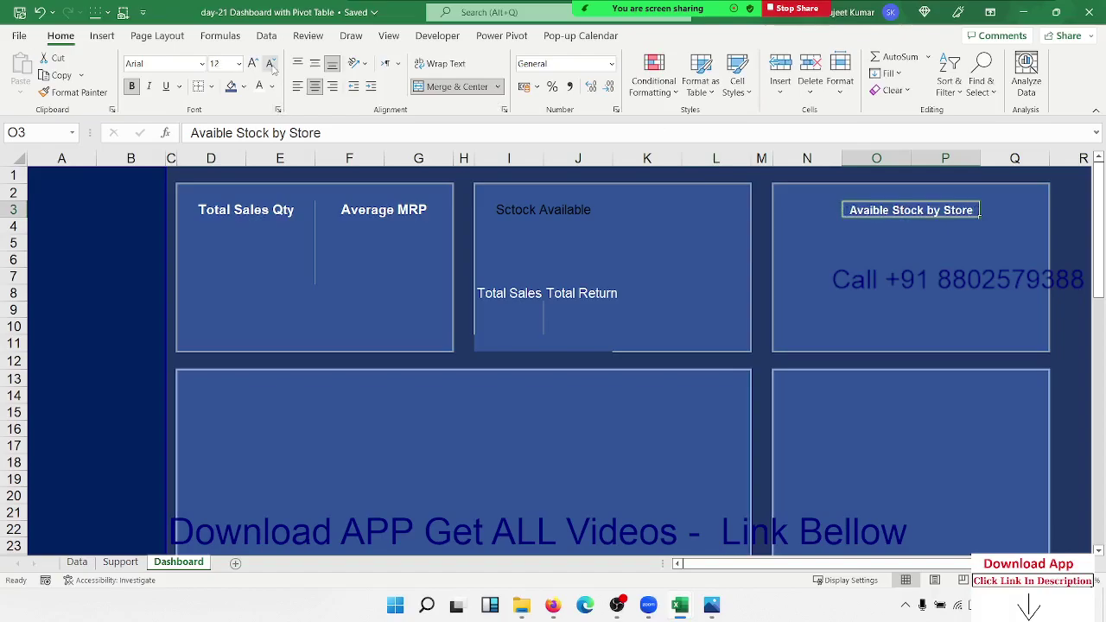
{"action": "left_click", "coordinate": [940, 326]}
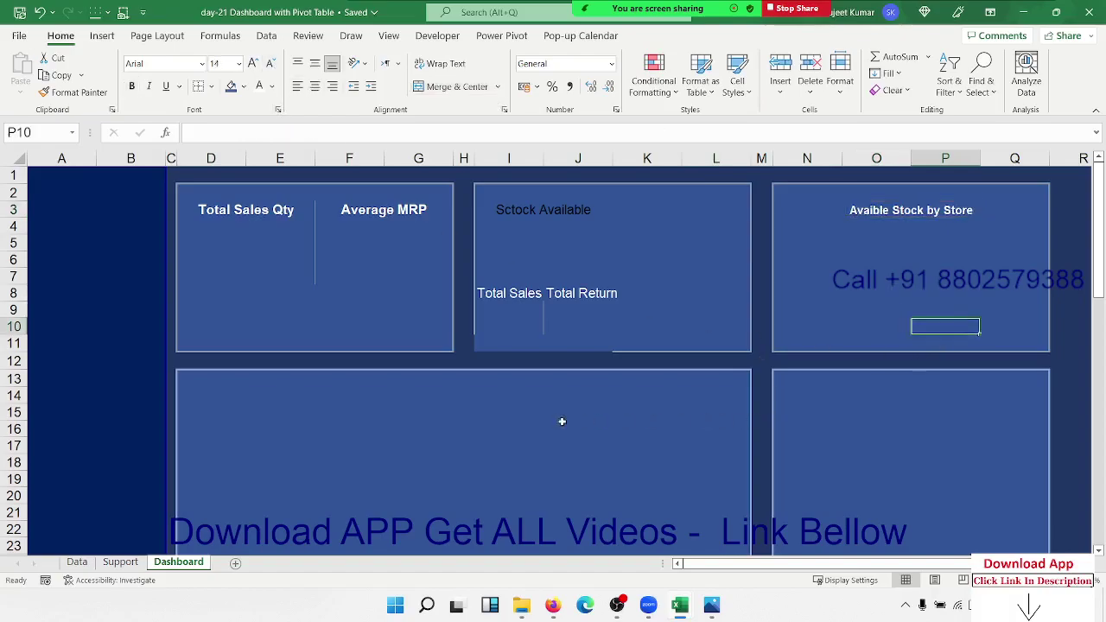
{"action": "left_click", "coordinate": [285, 275]}
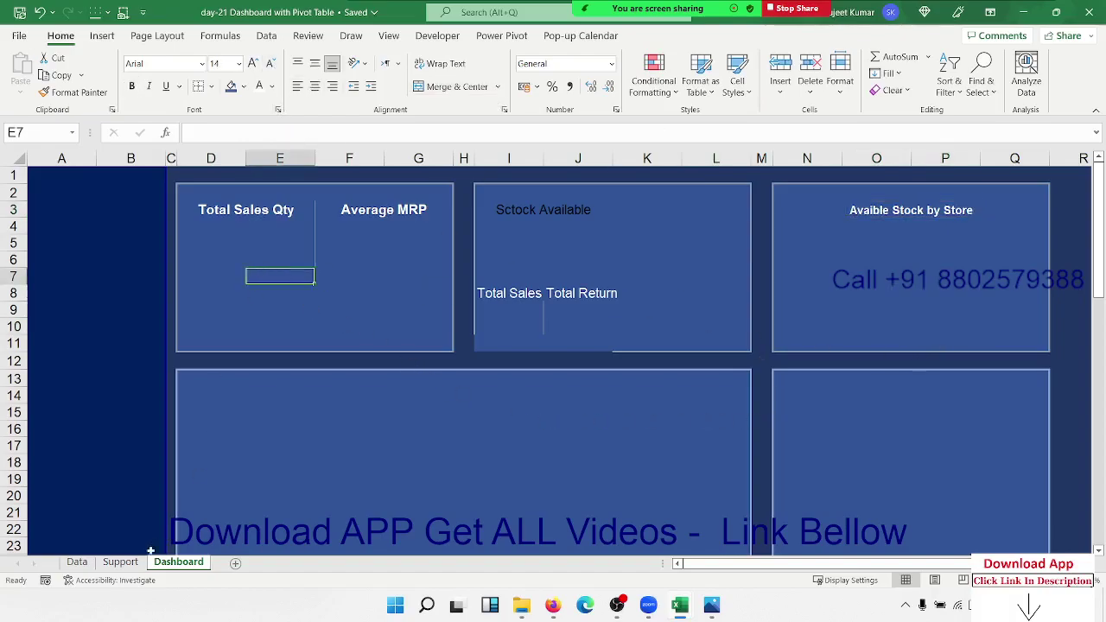
{"action": "left_click", "coordinate": [77, 562]}
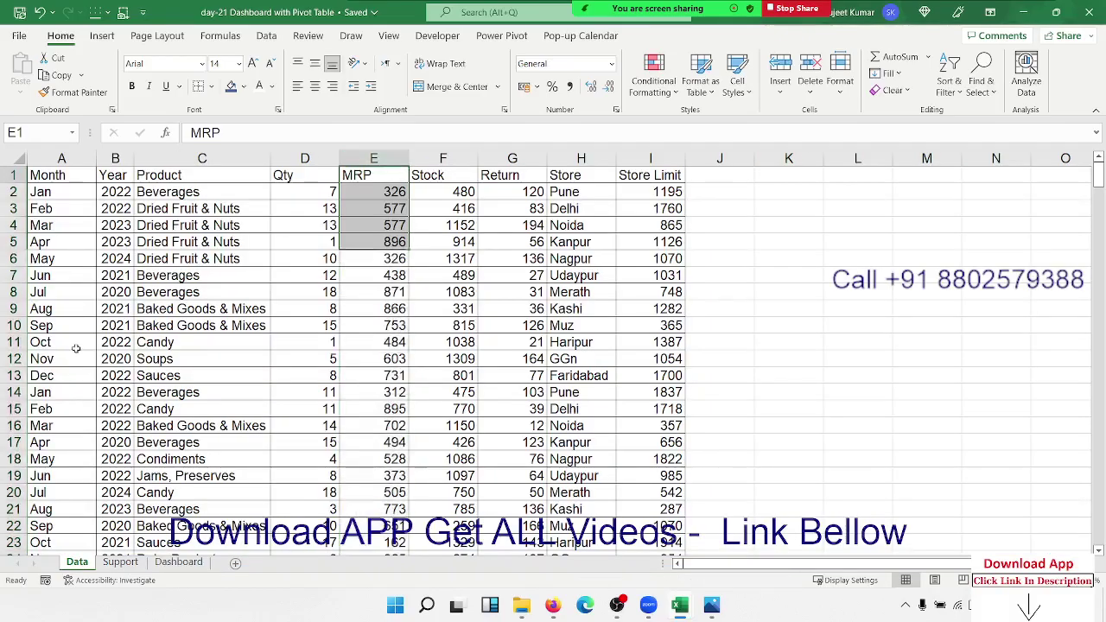
Insert a PivotTable from Data!$A$1:$I$347 at cell A1 of the Support sheet
{"action": "key", "text": "ctrl+Home"}
{"action": "key", "text": "ctrl+shift+Right"}
{"action": "key", "text": "ctrl+shift+Down"}
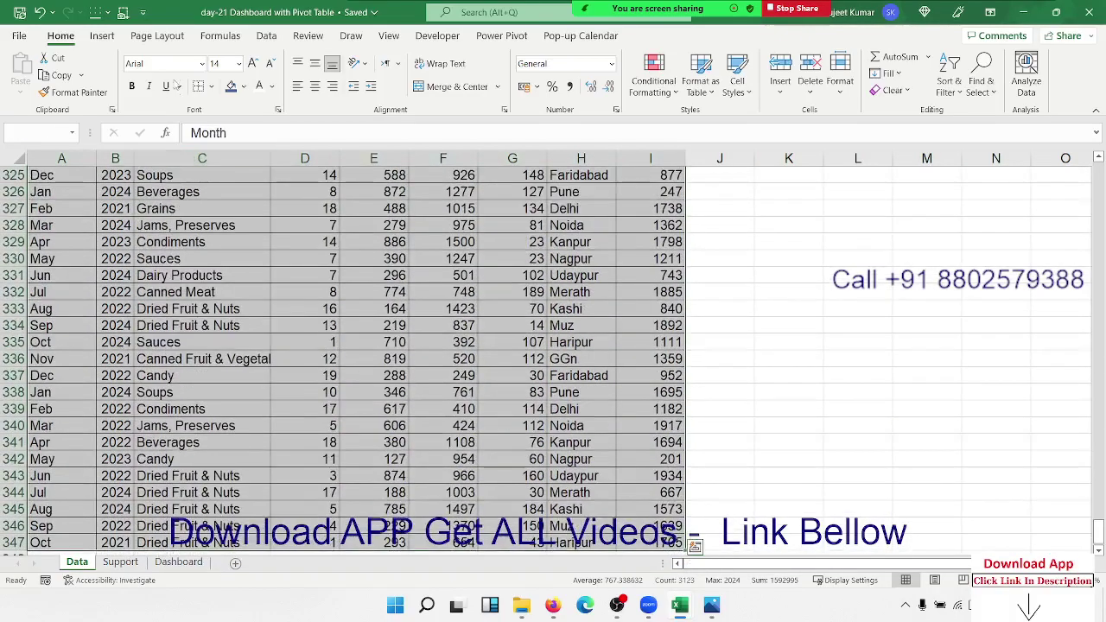
{"action": "left_click", "coordinate": [102, 35]}
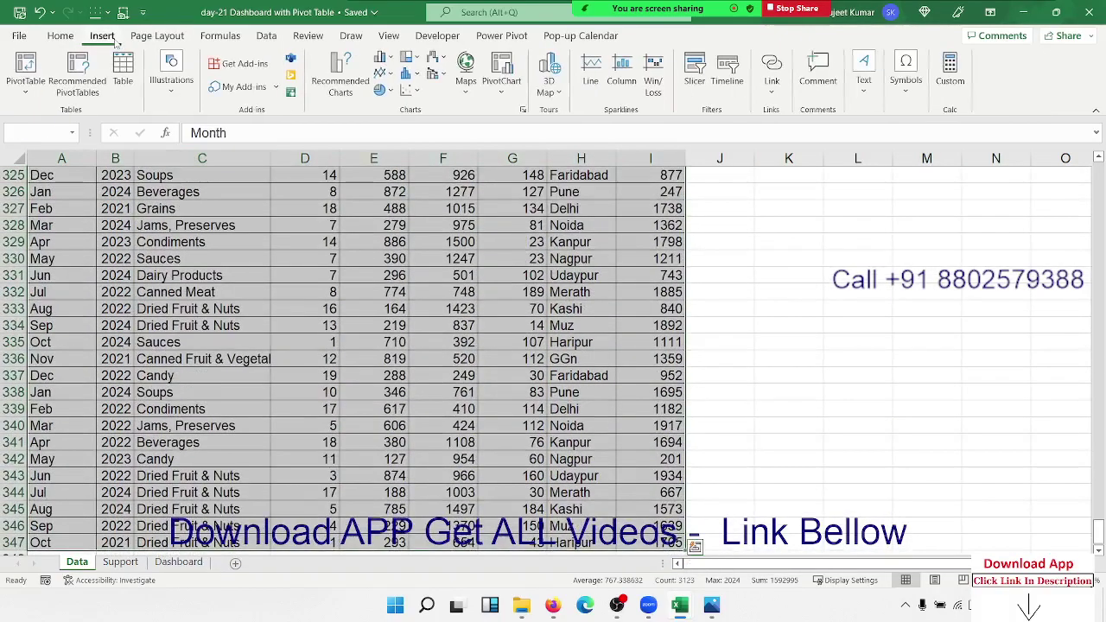
{"action": "left_click", "coordinate": [28, 65]}
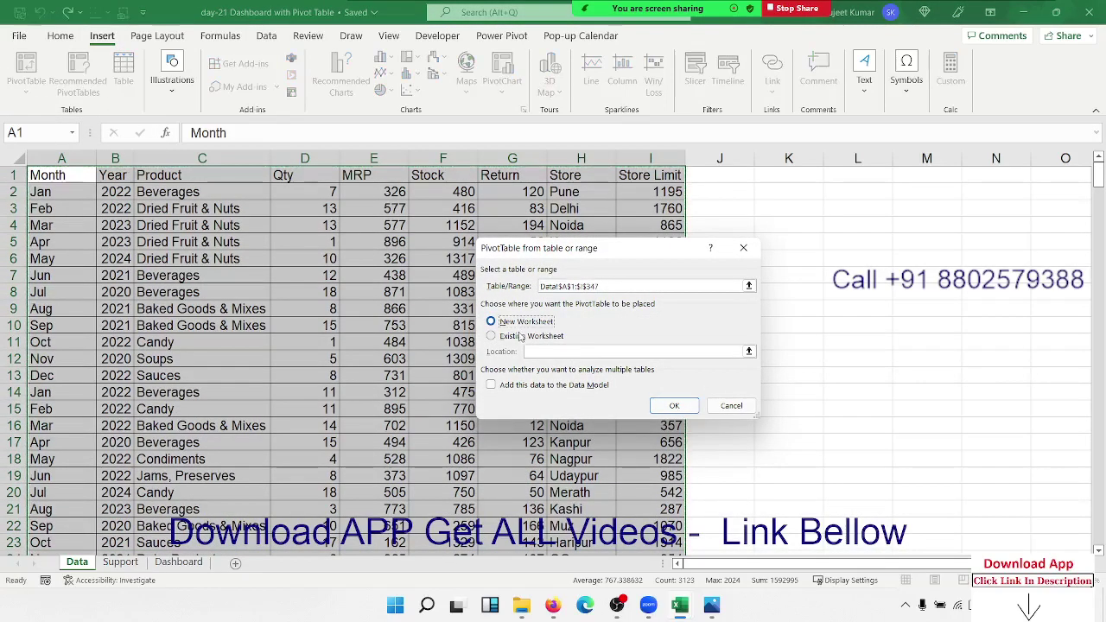
{"action": "left_click", "coordinate": [521, 335]}
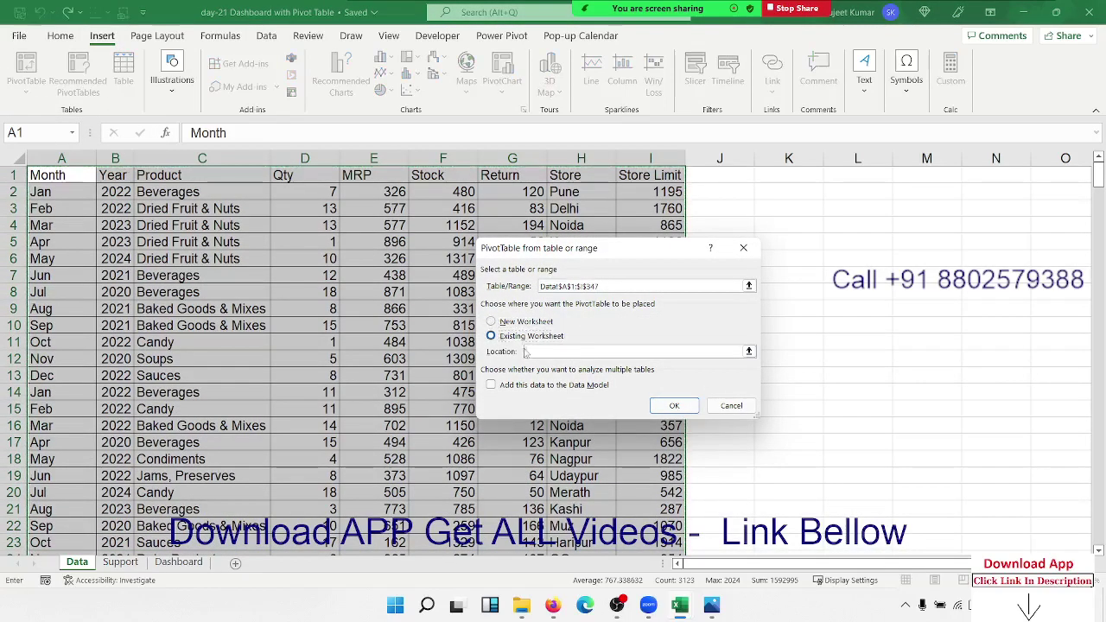
{"action": "left_click", "coordinate": [129, 563]}
{"action": "left_click", "coordinate": [61, 175]}
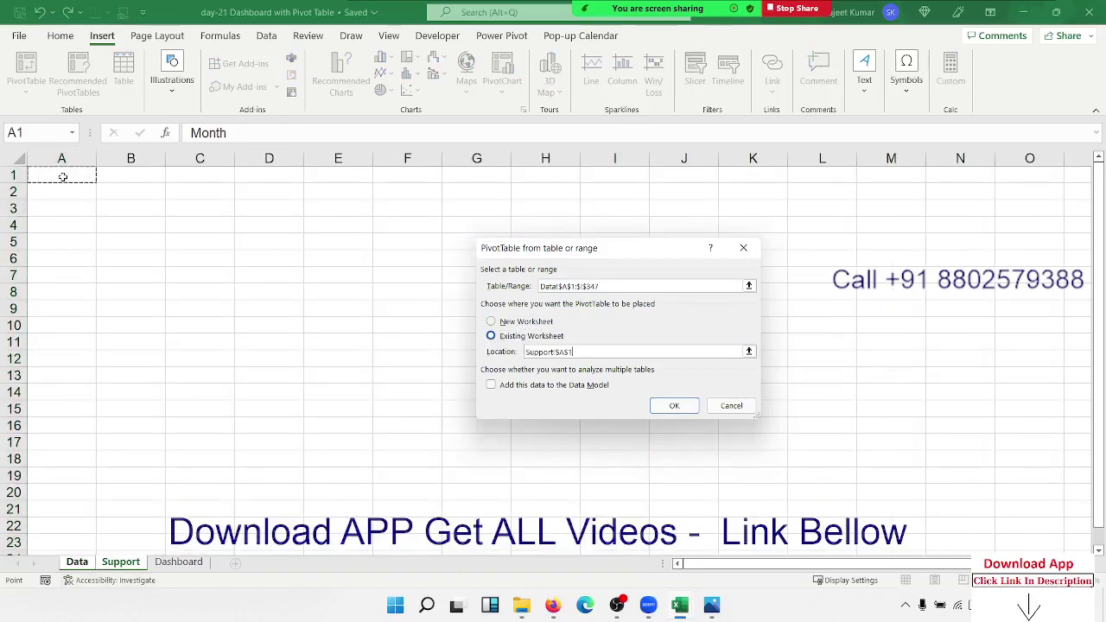
{"action": "left_click", "coordinate": [676, 406]}
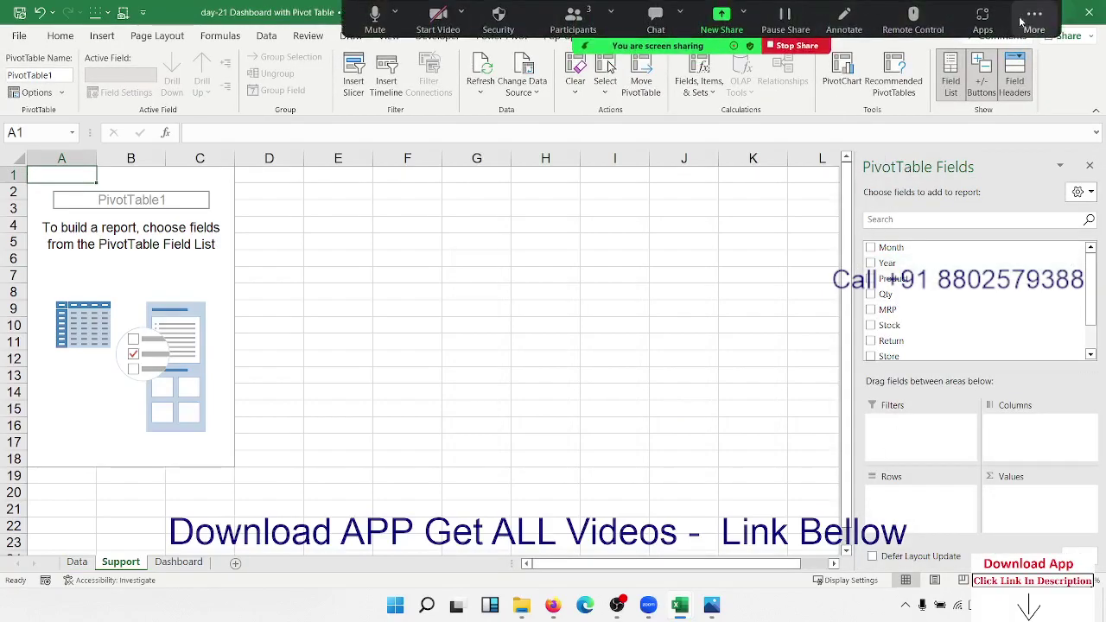
Add Sum of Qty (3710) and Average of MRP (506.96) as pivot values
{"action": "left_click", "coordinate": [1034, 17]}
{"action": "left_click", "coordinate": [679, 232]}
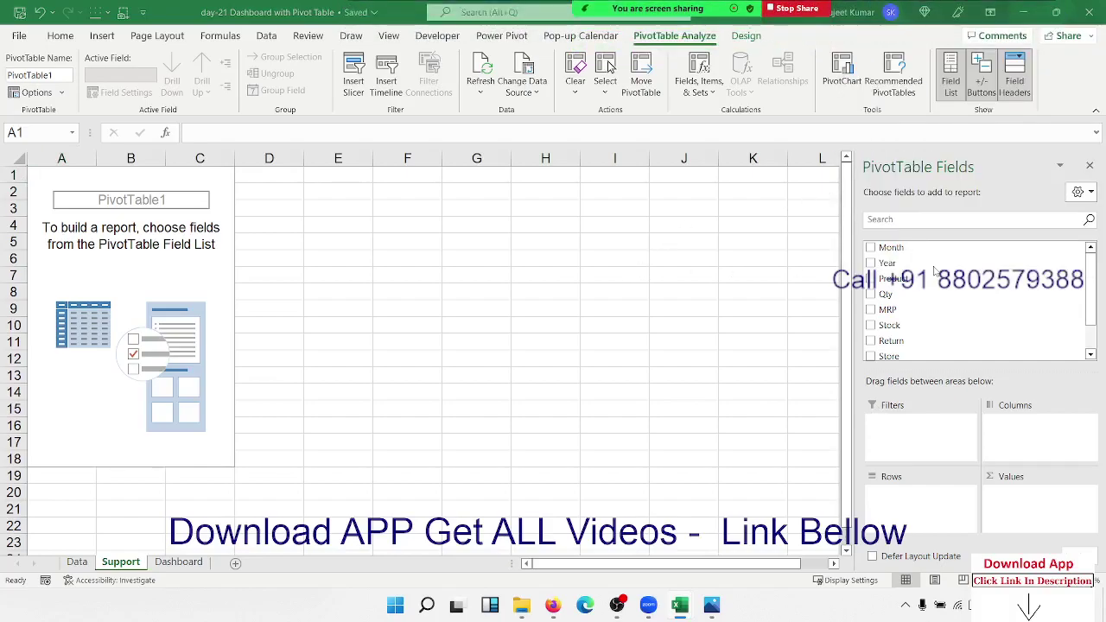
{"action": "left_click_drag", "start_coordinate": [903, 296], "coordinate": [1022, 497]}
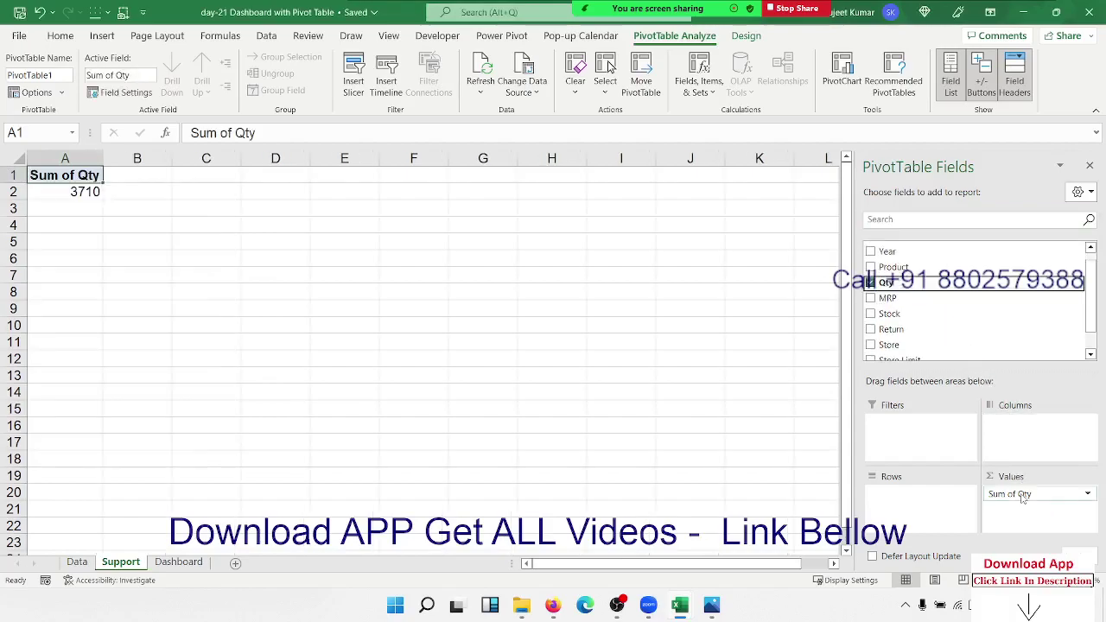
{"action": "mouse_move", "coordinate": [968, 298]}
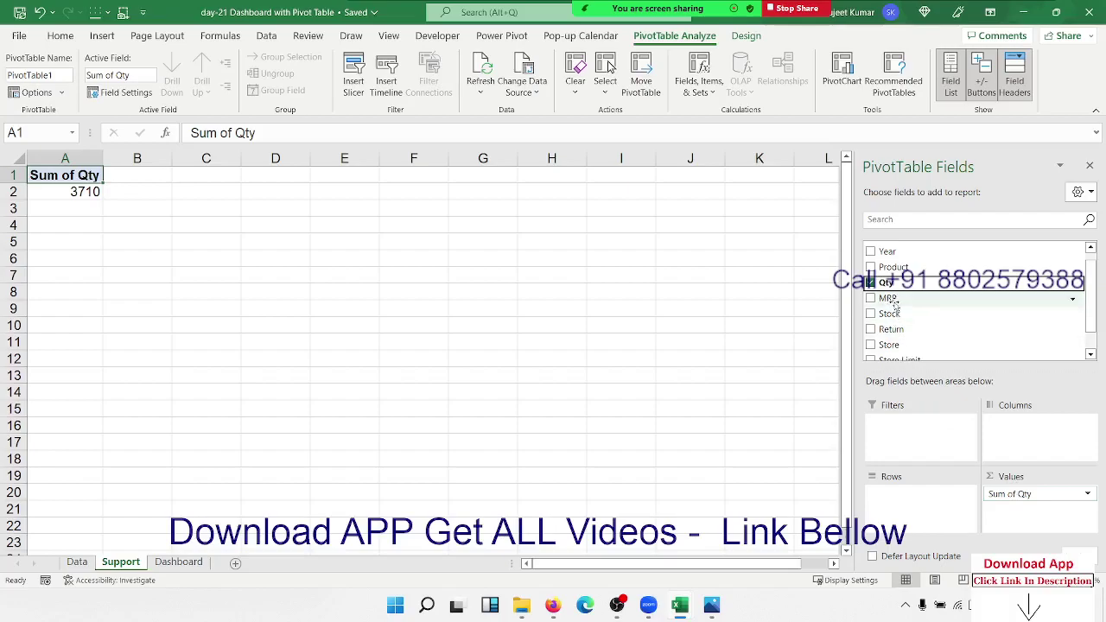
{"action": "left_click_drag", "start_coordinate": [895, 303], "coordinate": [1010, 501]}
{"action": "left_click", "coordinate": [1009, 508]}
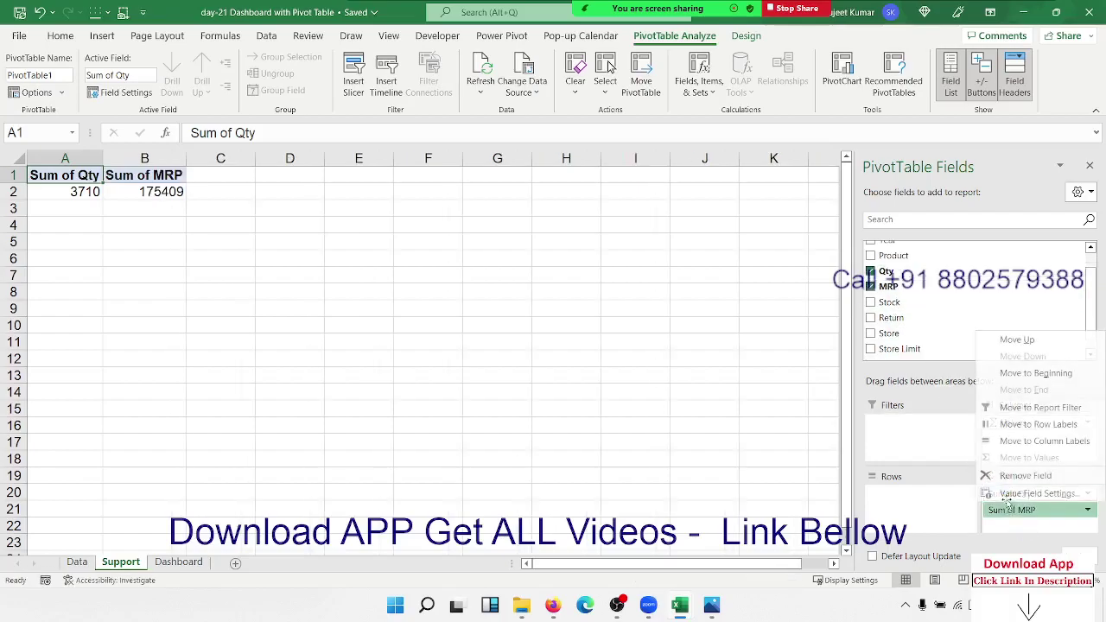
{"action": "left_click", "coordinate": [1011, 493]}
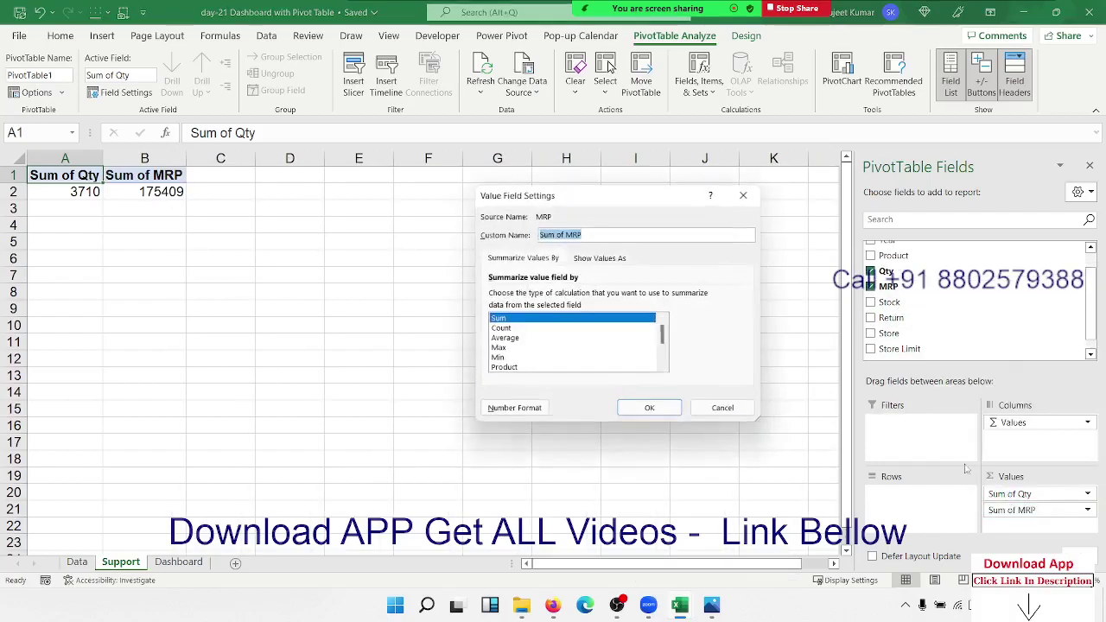
{"action": "left_click", "coordinate": [513, 340]}
{"action": "left_click", "coordinate": [648, 407]}
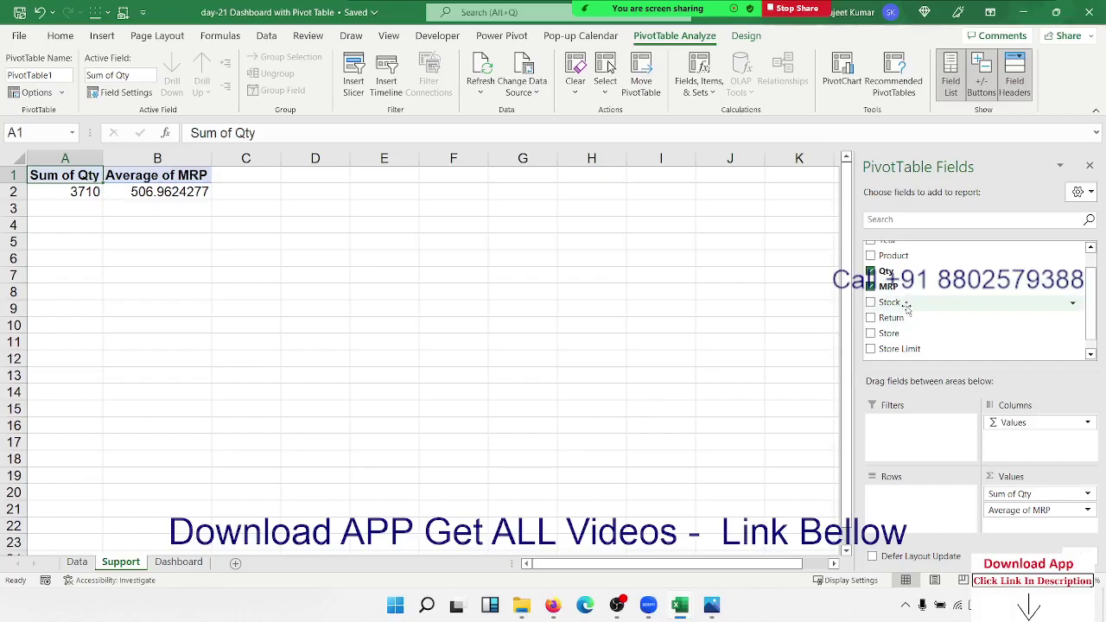
{"action": "left_click", "coordinate": [905, 306]}
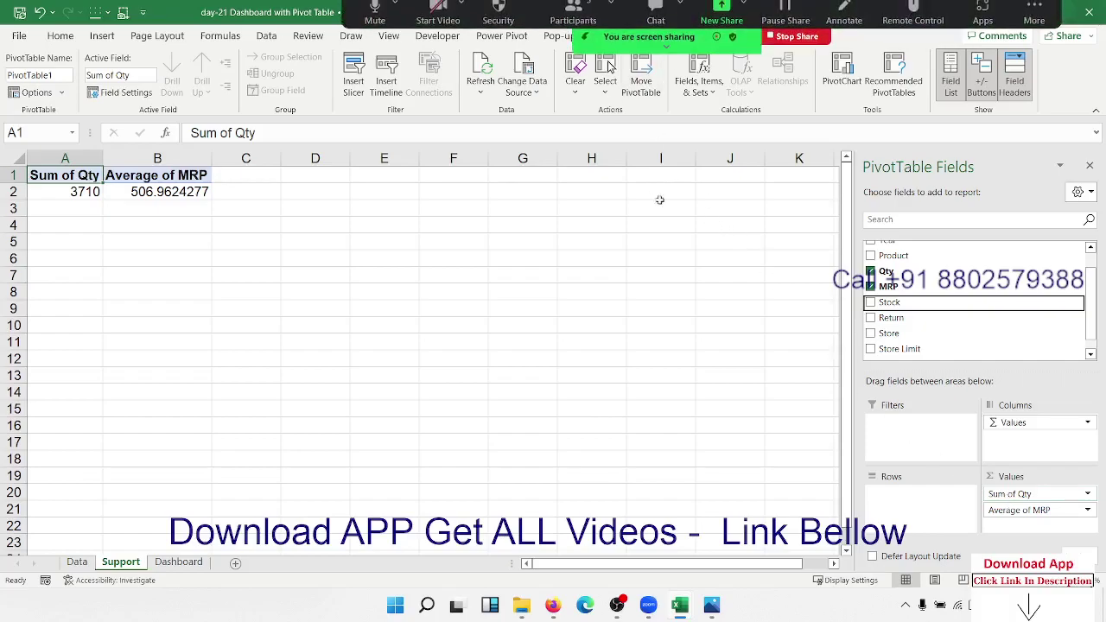
Create the calculated field AvST with formula =Stock-Qty in the pivot
{"action": "left_click", "coordinate": [698, 85]}
{"action": "left_click", "coordinate": [716, 112]}
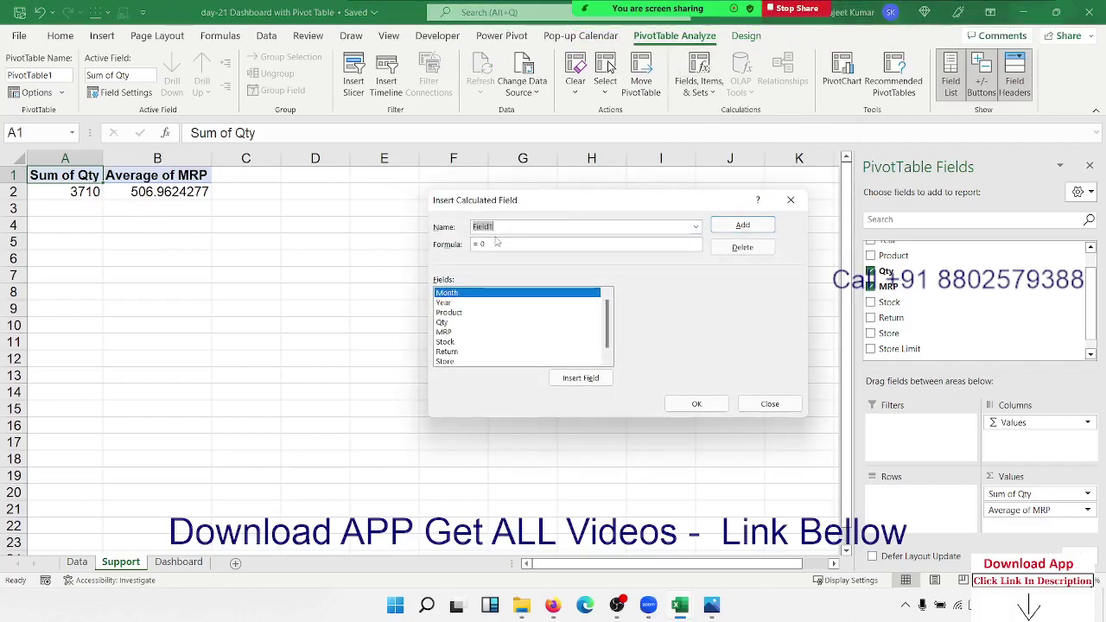
{"action": "type", "text": "AvST"}
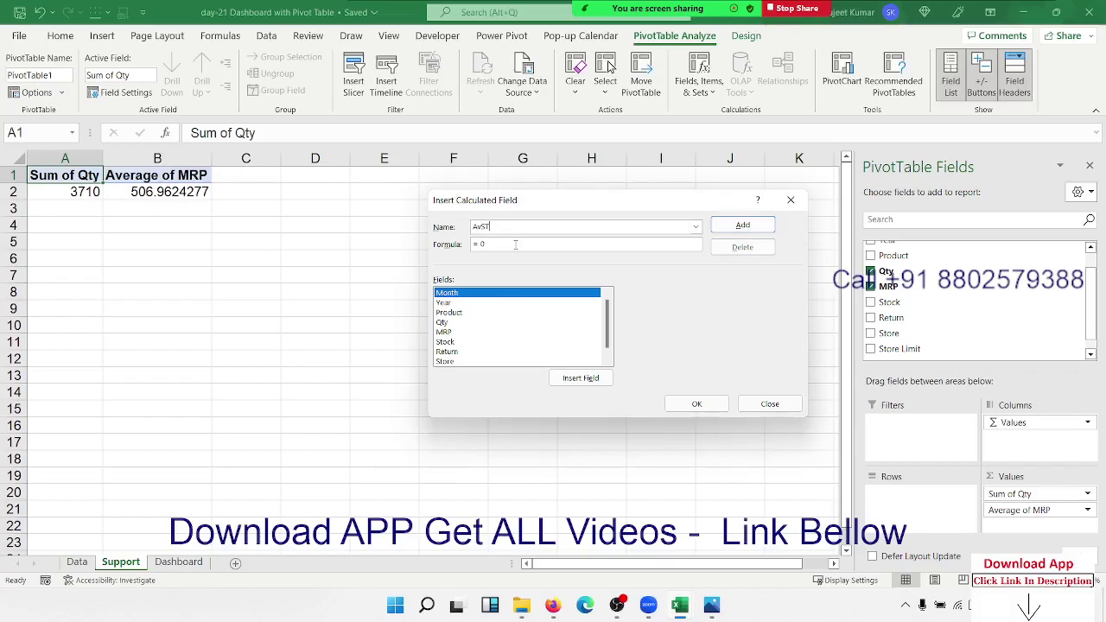
{"action": "scroll", "coordinate": [460, 345], "scroll_direction": "down", "scroll_amount": 1}
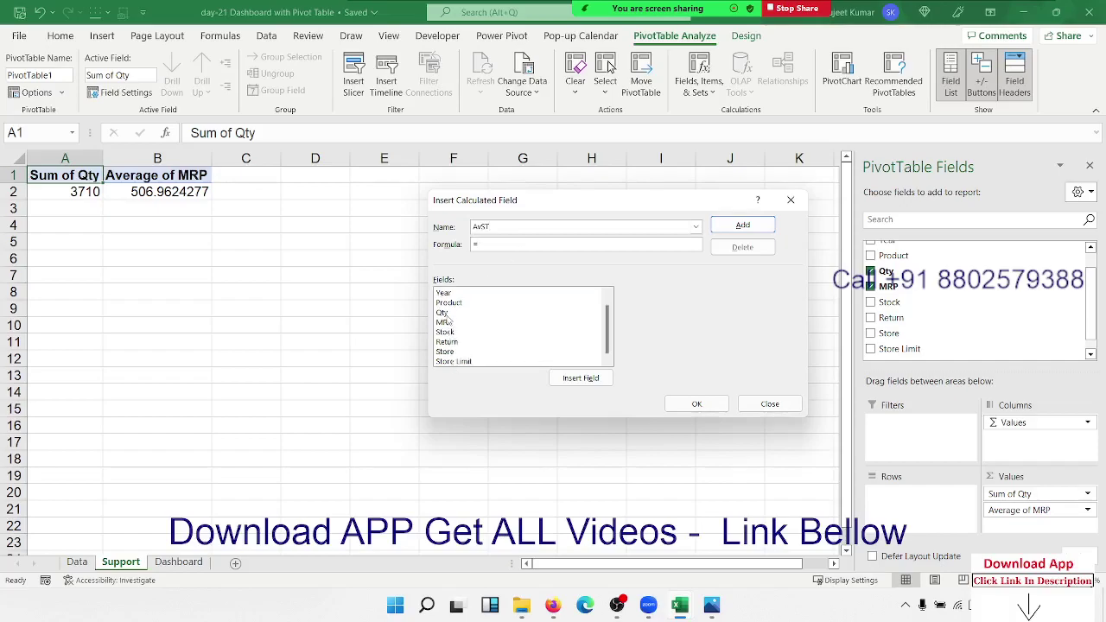
{"action": "double_click", "coordinate": [443, 314]}
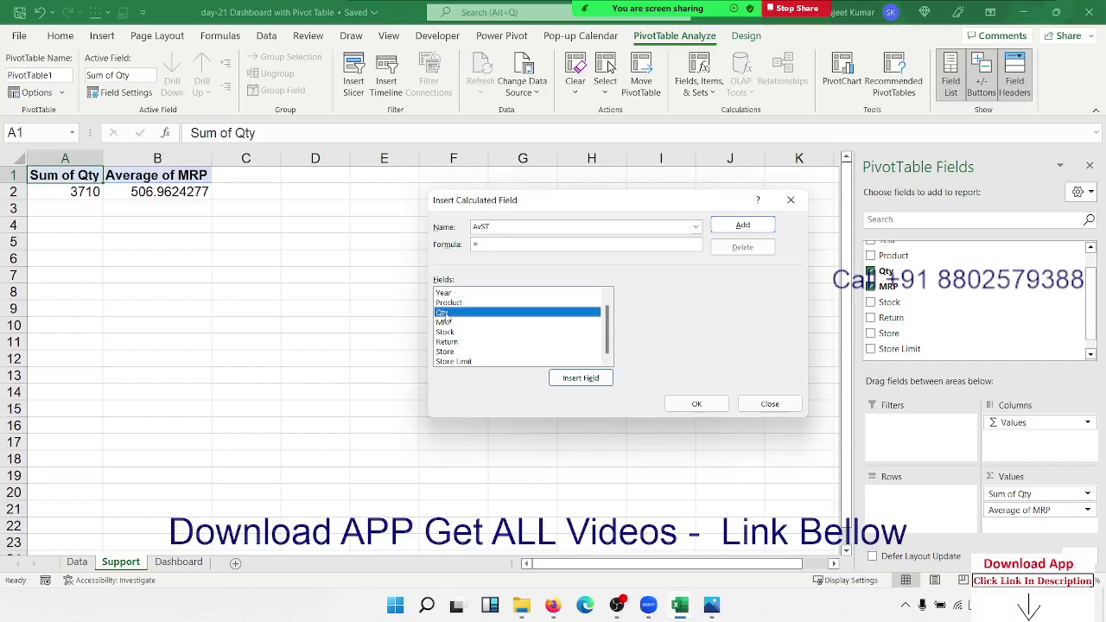
{"action": "left_click", "coordinate": [452, 332]}
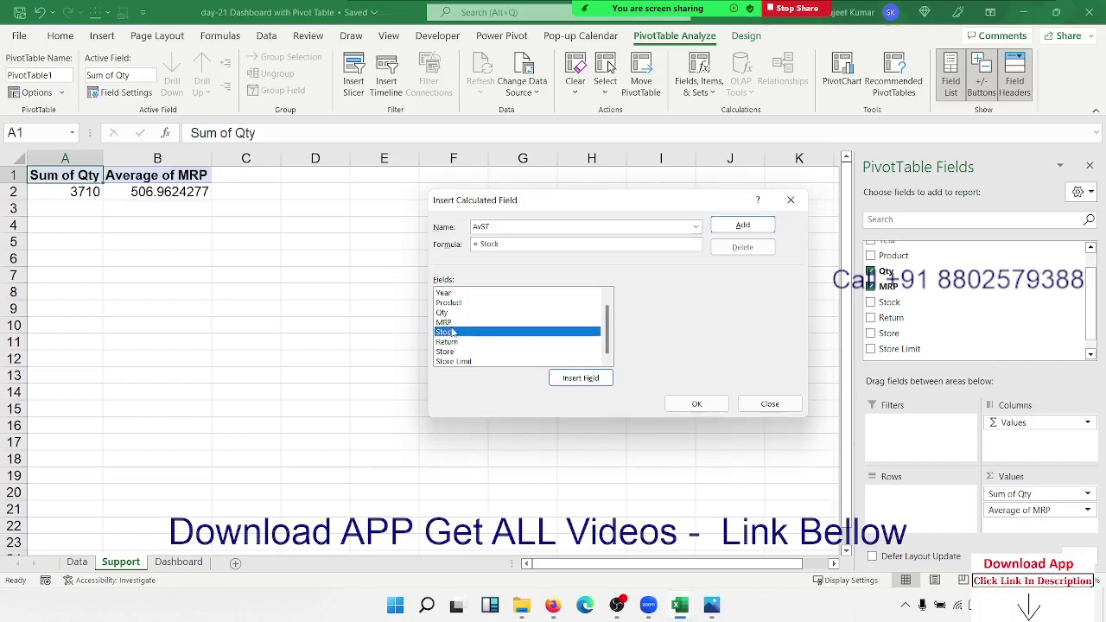
{"action": "left_click", "coordinate": [444, 312]}
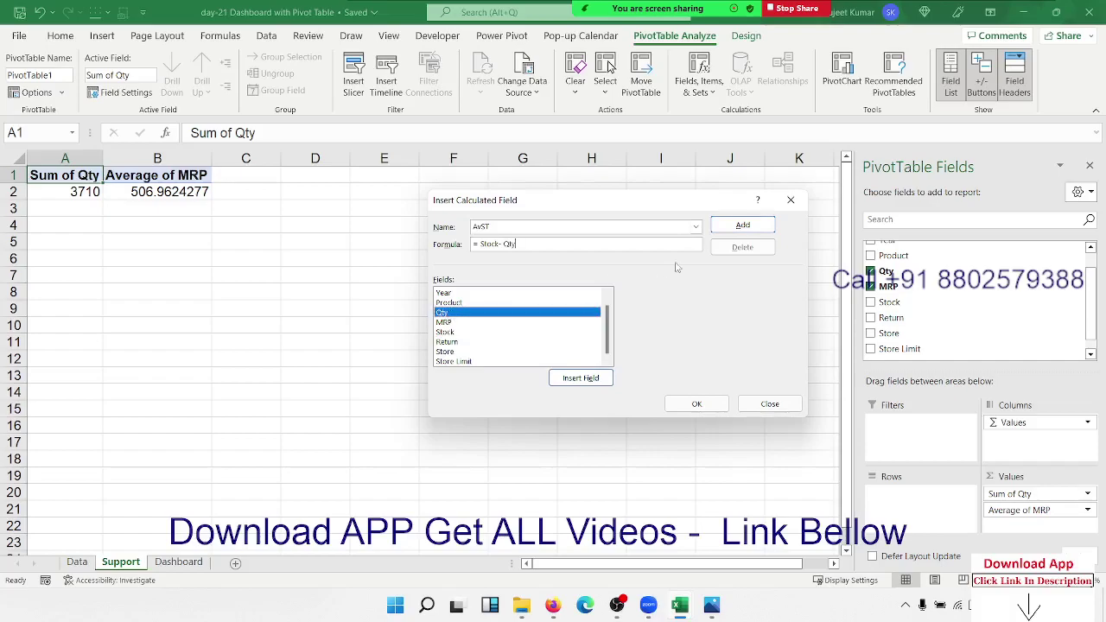
{"action": "left_click", "coordinate": [742, 225]}
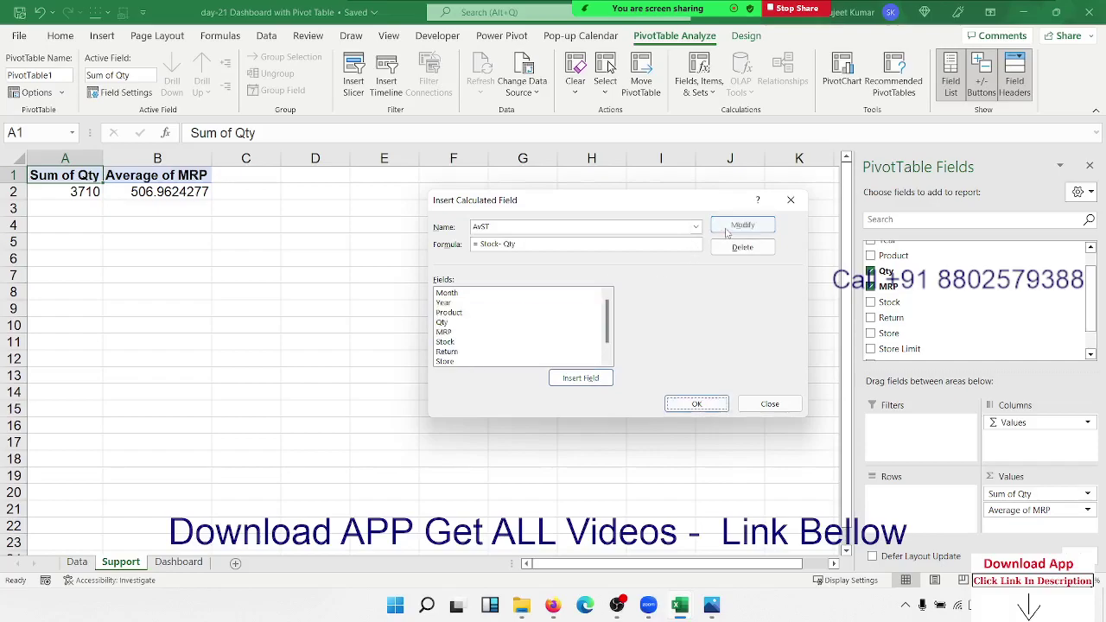
{"action": "left_click", "coordinate": [696, 404]}
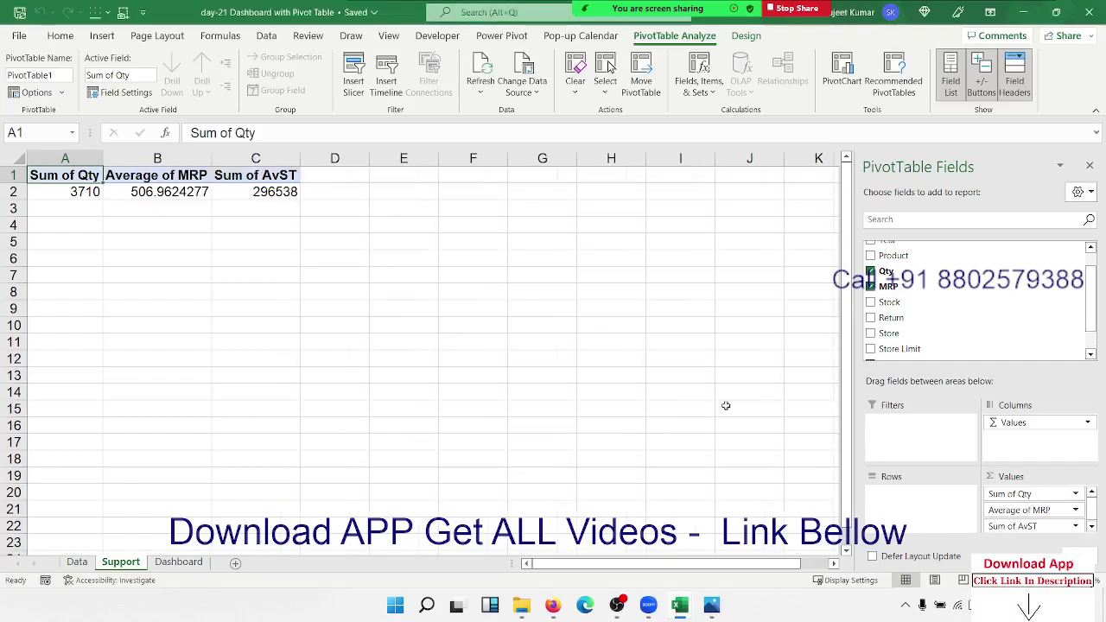
Add the Return field to the pivot values, totalling 36876
{"action": "left_click", "coordinate": [270, 194]}
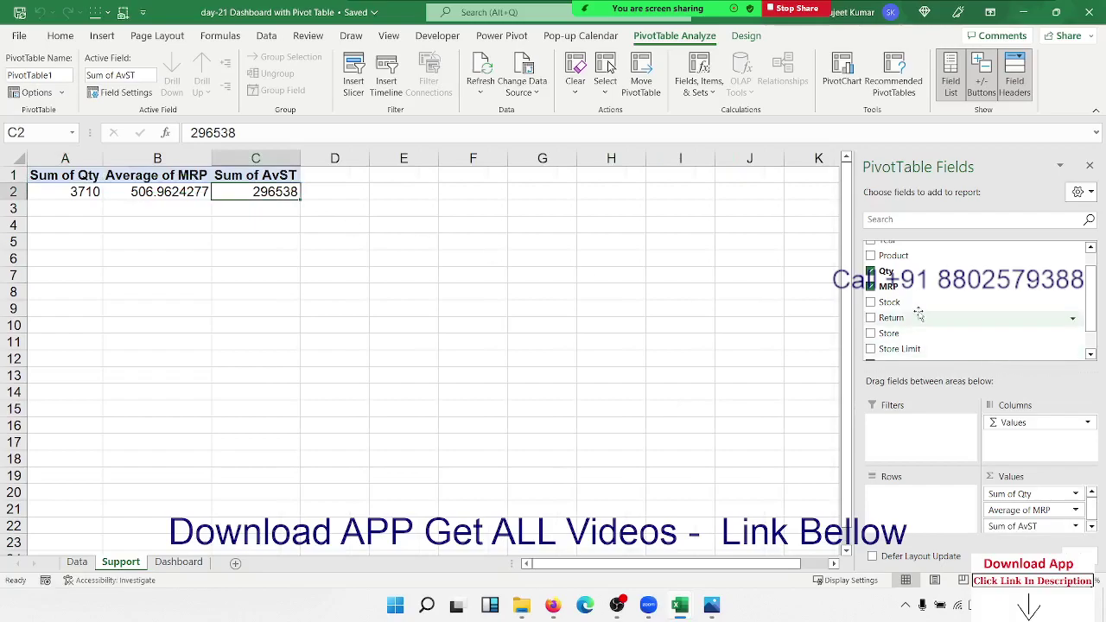
{"action": "scroll", "coordinate": [918, 315], "scroll_direction": "down", "scroll_amount": 2}
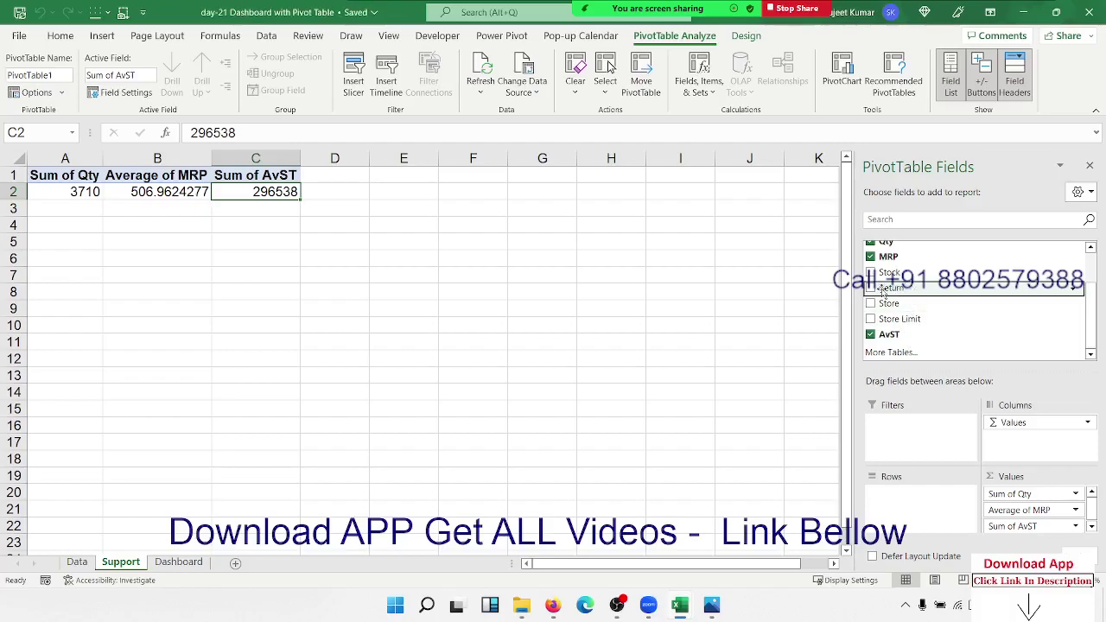
{"action": "left_click", "coordinate": [871, 288]}
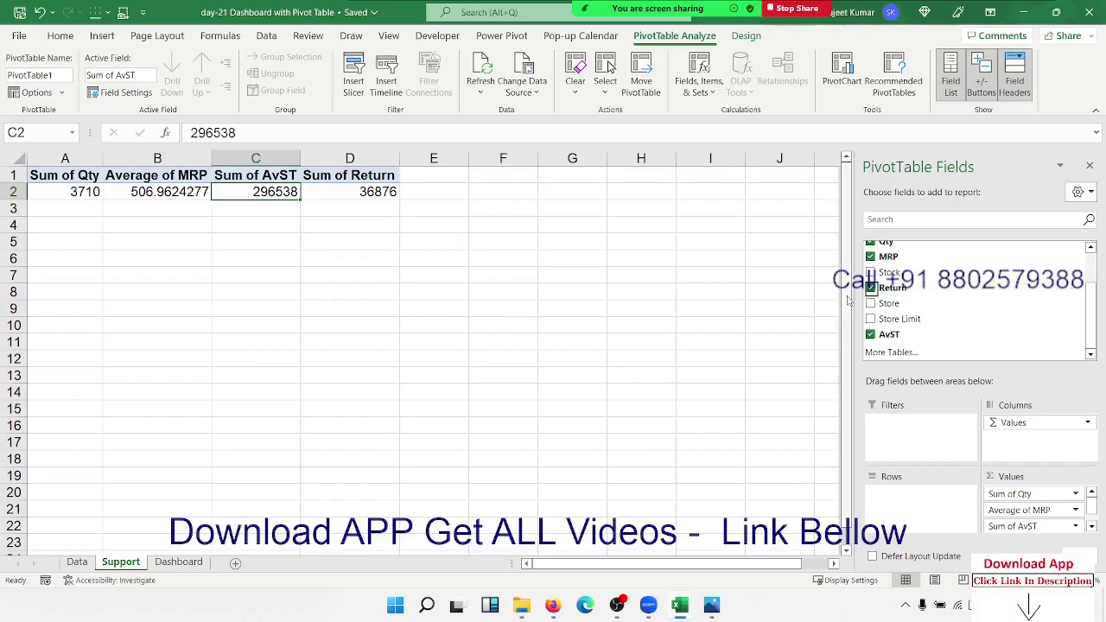
{"action": "mouse_move", "coordinate": [968, 319]}
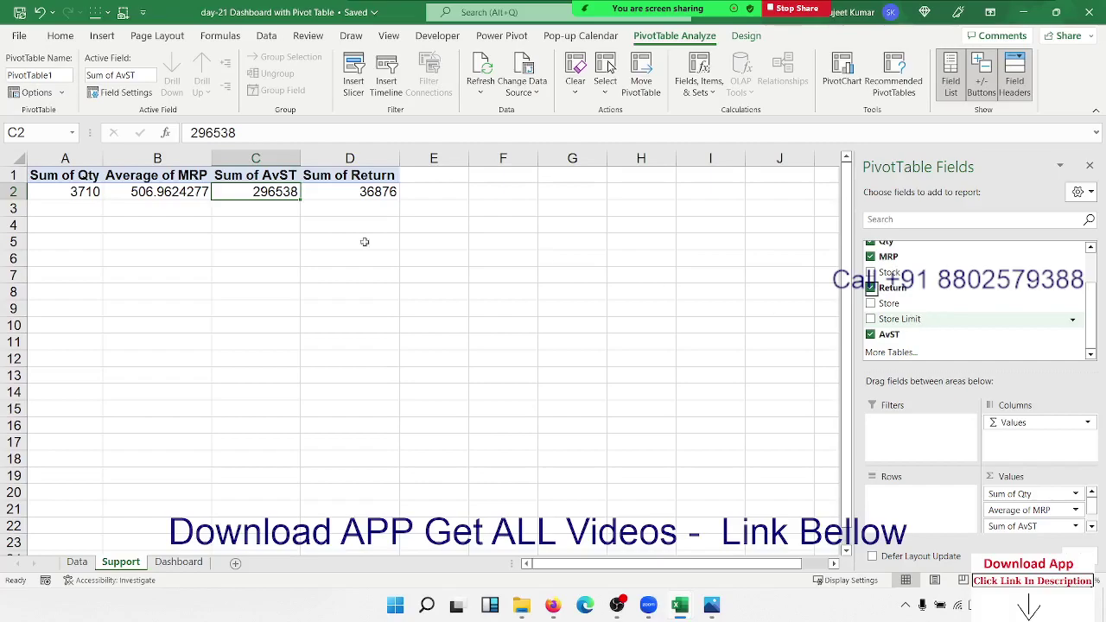
{"action": "left_click", "coordinate": [61, 198]}
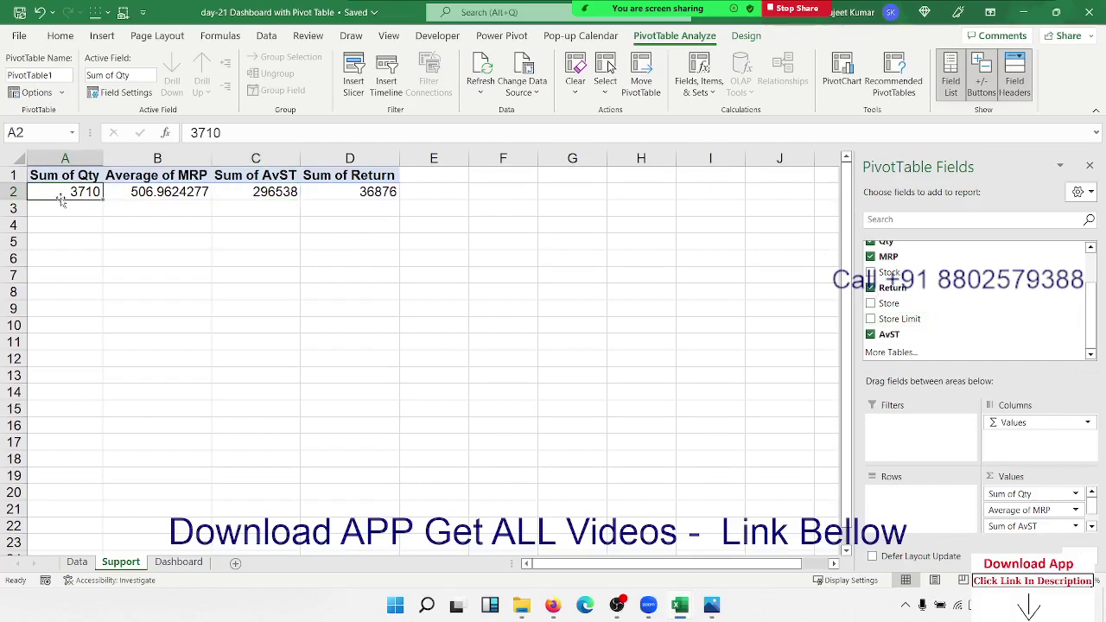
{"action": "left_click", "coordinate": [345, 190]}
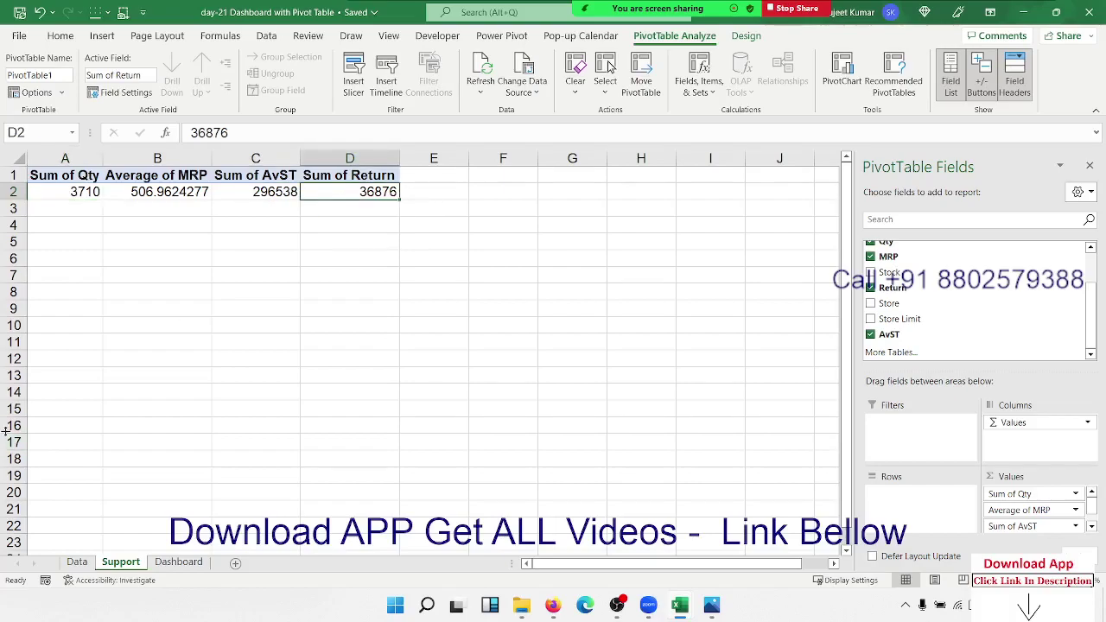
Enter =RANDBETWEEN(1,5) in cell G2 of the Data sheet
{"action": "left_click", "coordinate": [77, 562]}
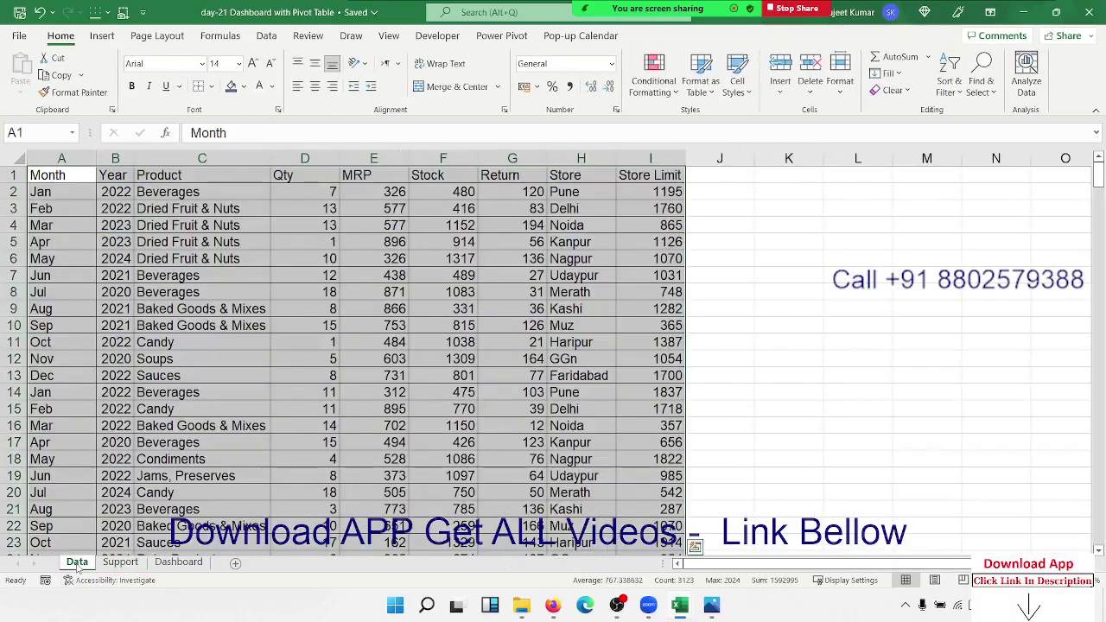
{"action": "left_click", "coordinate": [523, 191]}
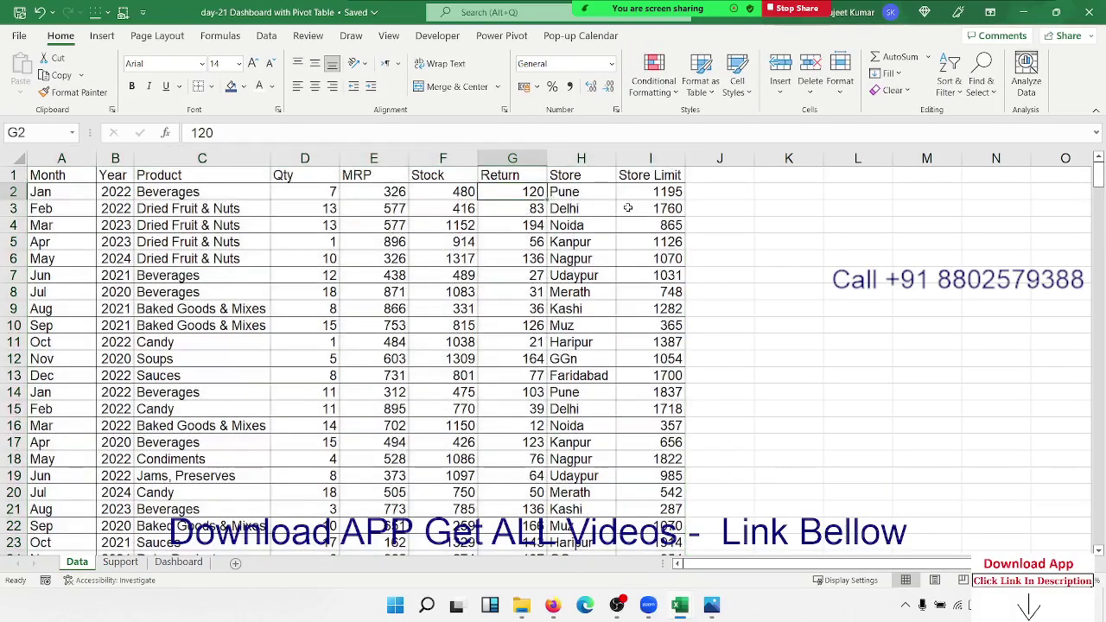
{"action": "type", "text": "=re"}
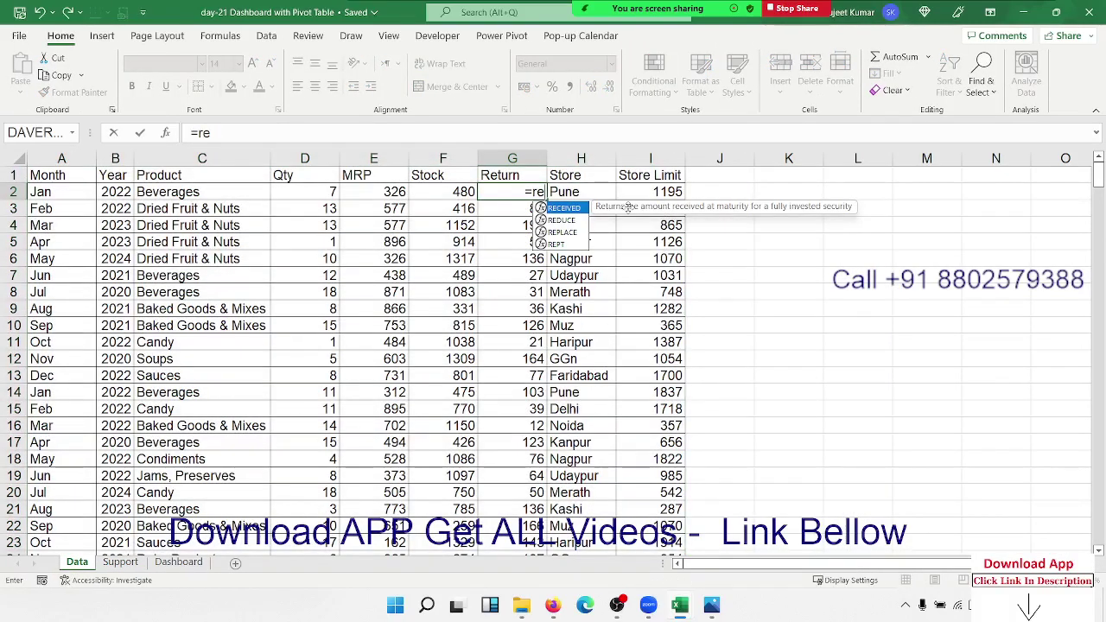
{"action": "key", "text": "BackSpace"}
{"action": "type", "text": "a"}
{"action": "key", "text": "Down"}
{"action": "key", "text": "Down"}
{"action": "key", "text": "Down"}
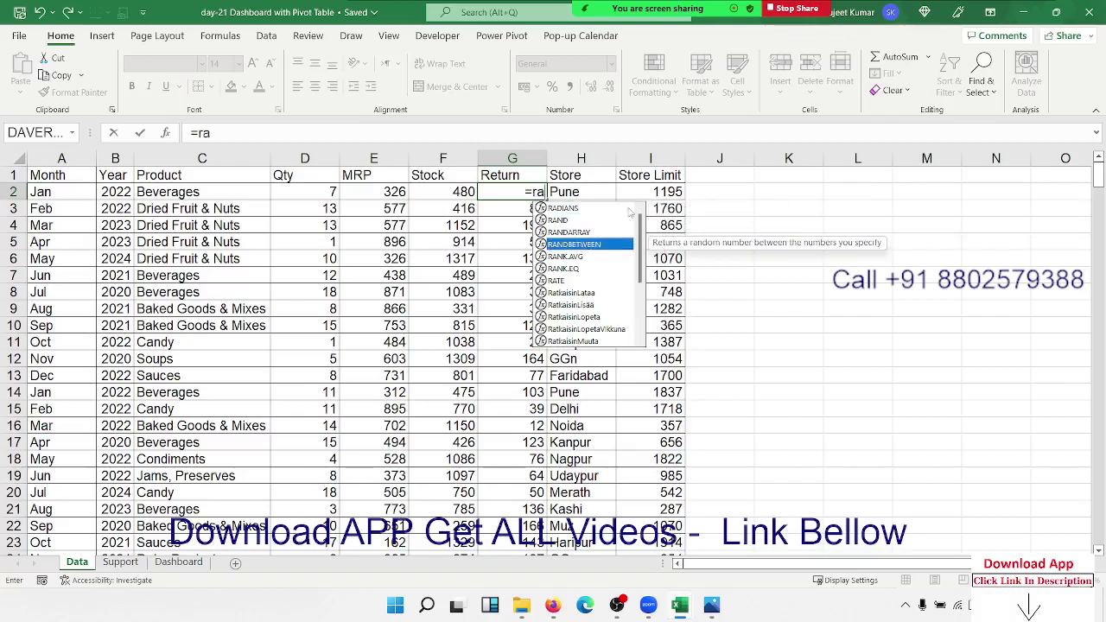
{"action": "key", "text": "Tab"}
{"action": "type", "text": "1"}
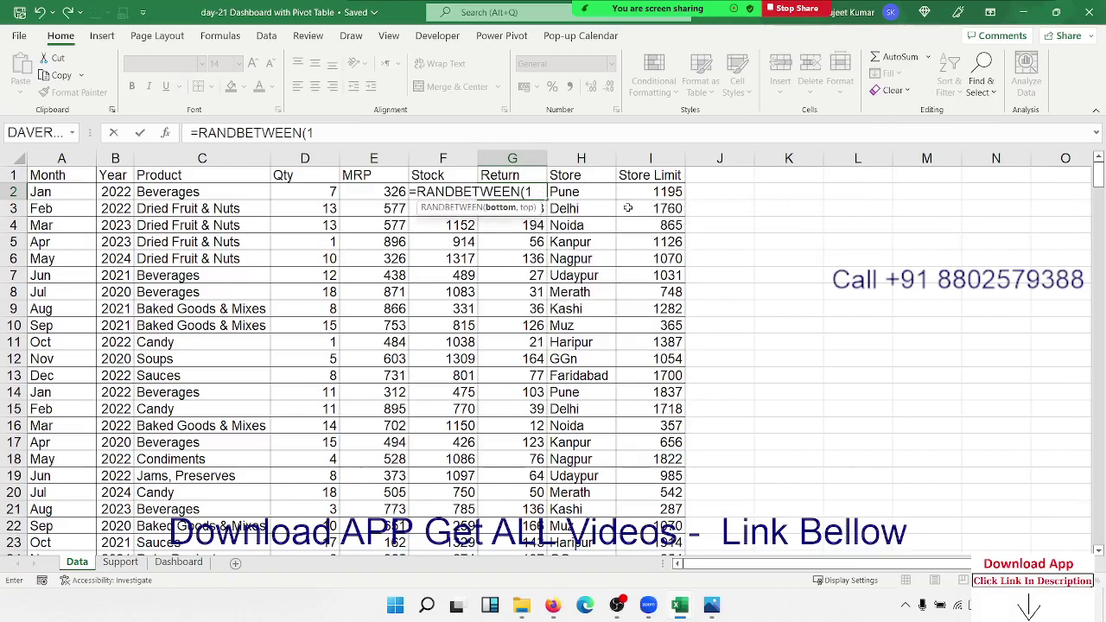
{"action": "type", "text": ",5"}
{"action": "key", "text": "ctrl+Return"}
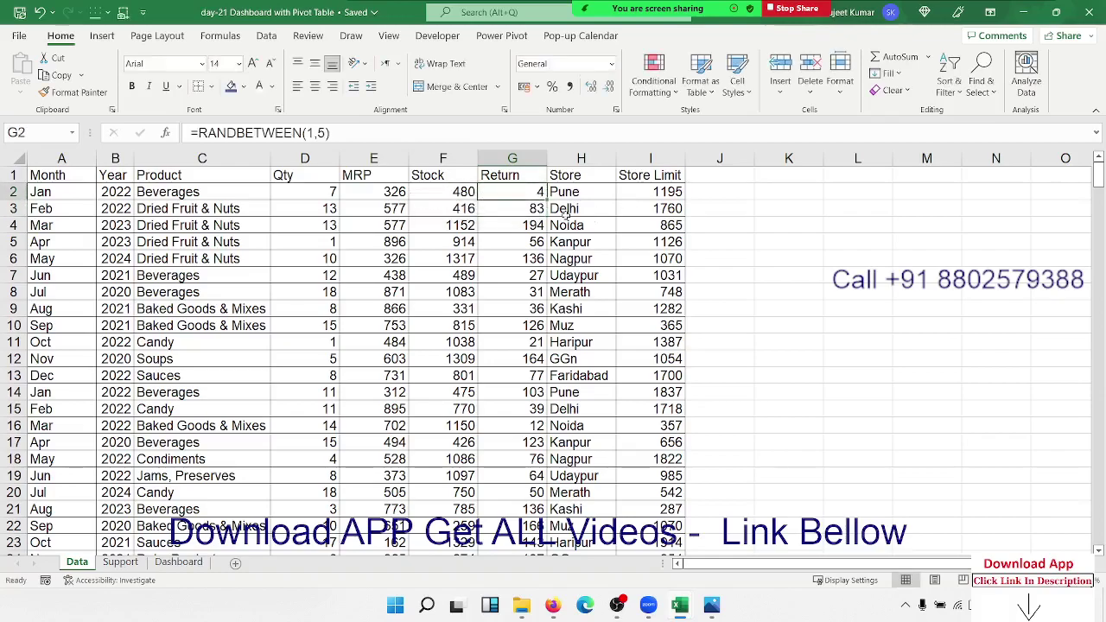
Fill the formula down the Return column, paste it as values, and return to Support
{"action": "left_click", "coordinate": [565, 211]}
{"action": "left_click", "coordinate": [534, 197]}
{"action": "key", "text": "ctrl+c"}
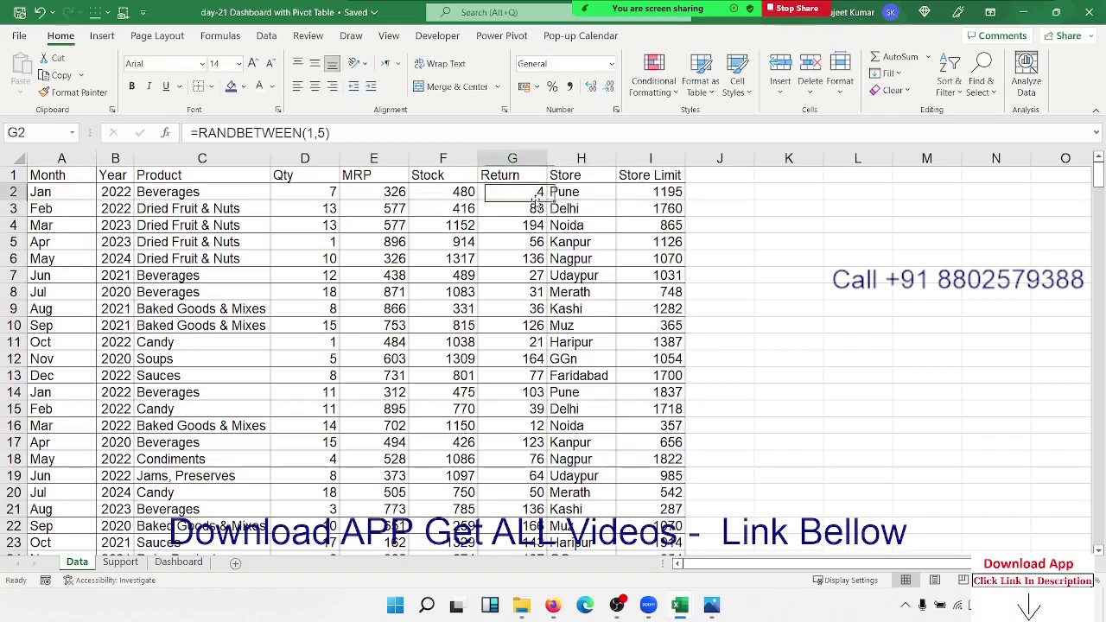
{"action": "double_click", "coordinate": [546, 200]}
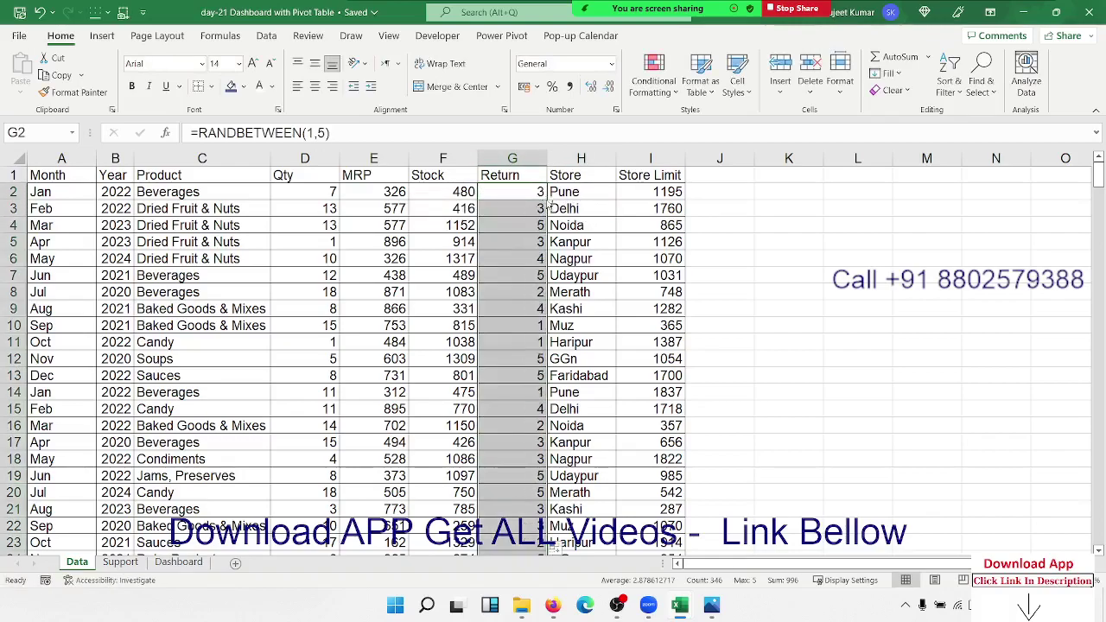
{"action": "key", "text": "ctrl+c"}
{"action": "left_click", "coordinate": [20, 80]}
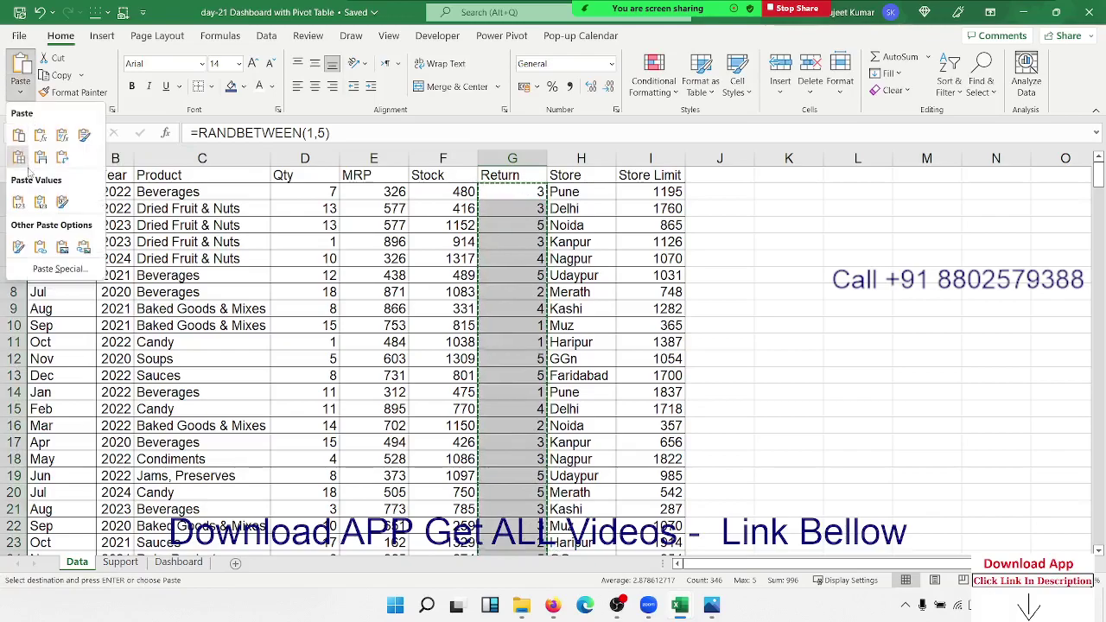
{"action": "left_click", "coordinate": [18, 201]}
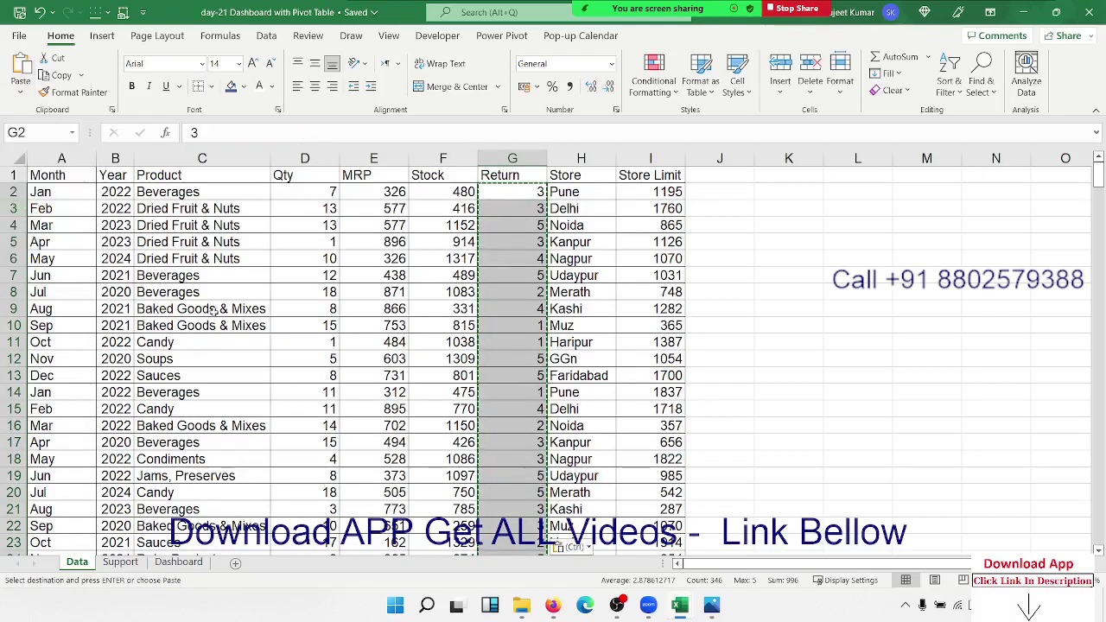
{"action": "left_click", "coordinate": [202, 275]}
{"action": "left_click", "coordinate": [120, 561]}
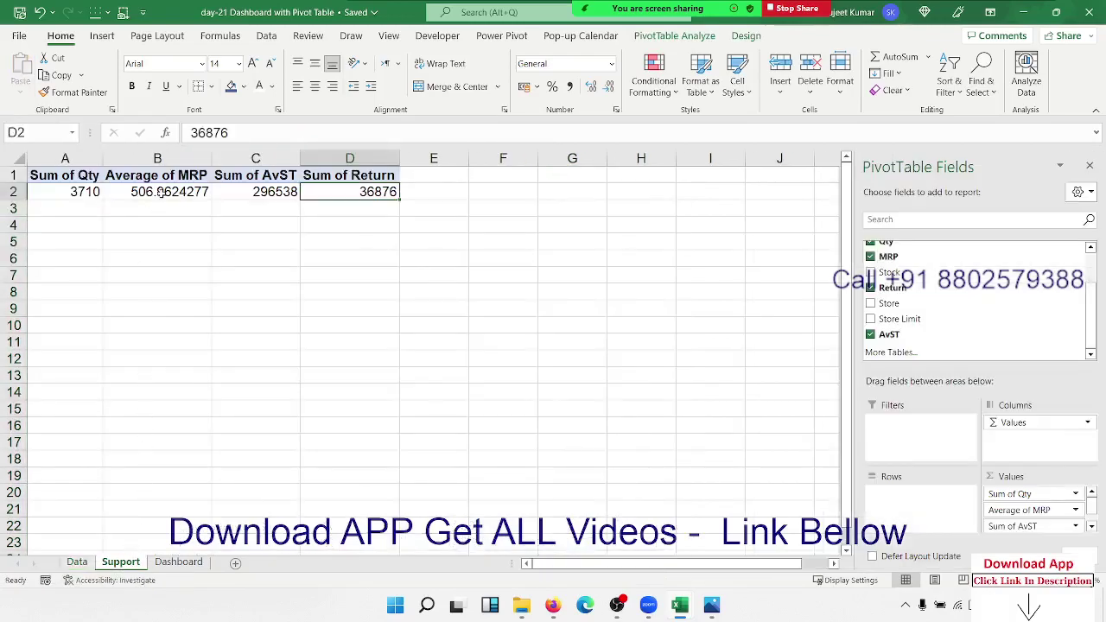
Refresh the pivot table so Sum of Return updates to 996
{"action": "right_click", "coordinate": [160, 192]}
{"action": "left_click", "coordinate": [207, 292]}
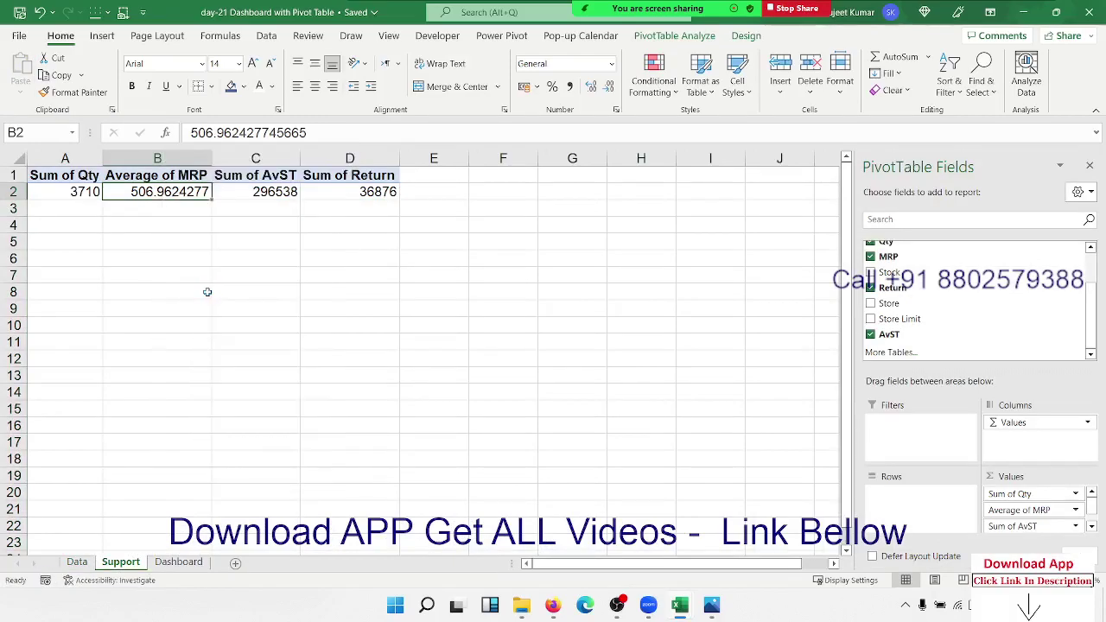
{"action": "left_click", "coordinate": [353, 192]}
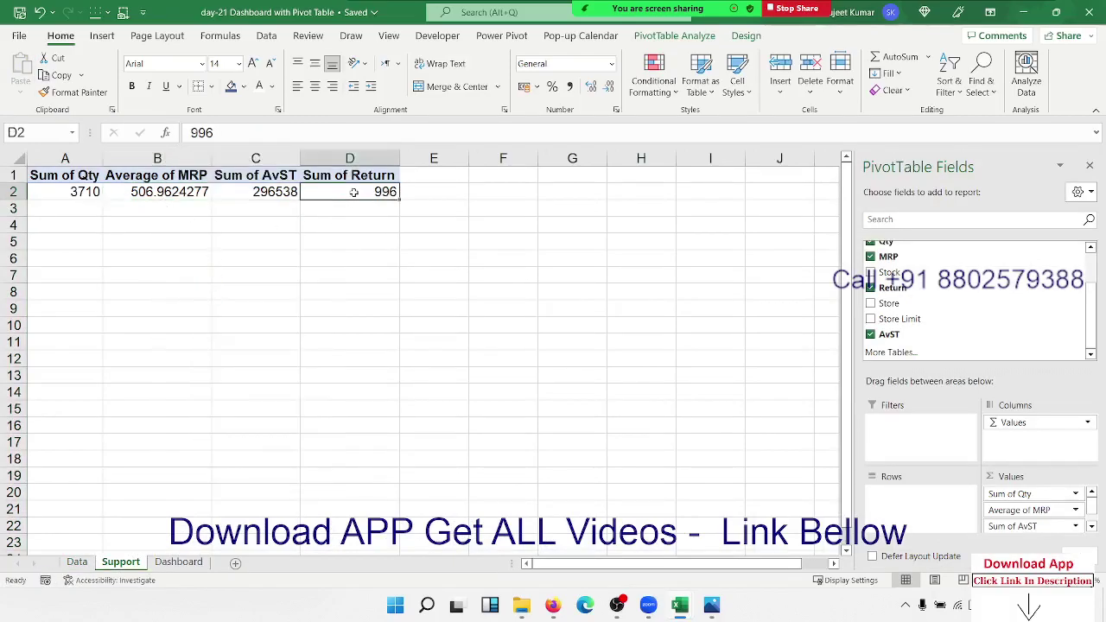
{"action": "left_click", "coordinate": [1091, 527]}
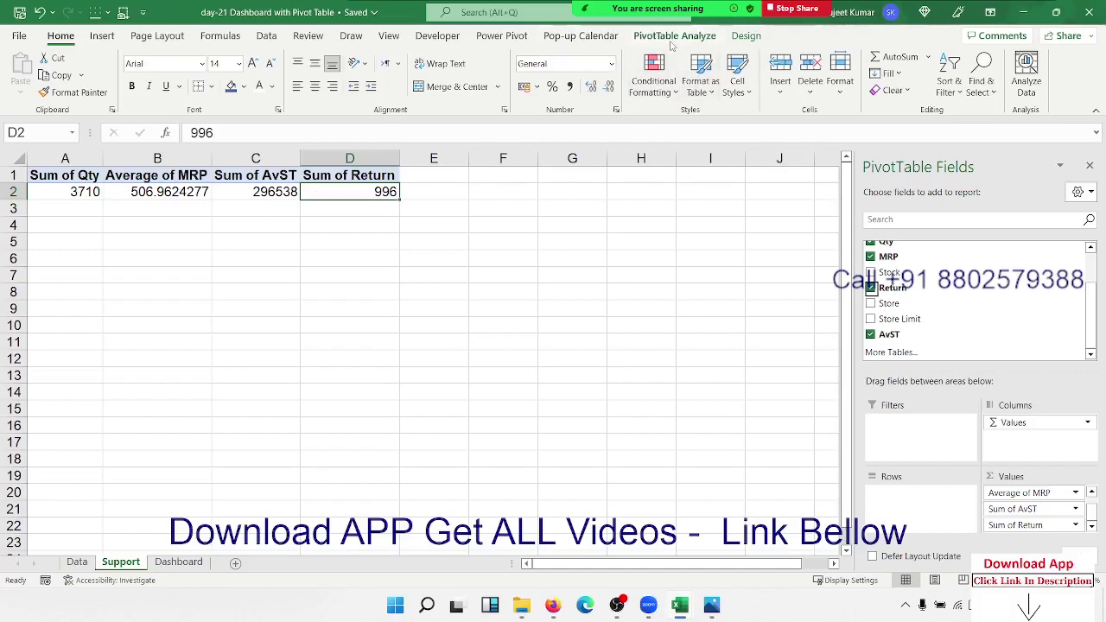
Add a calculated field SLQty = Qty - Return, giving a Sum of SLQty of 2714
{"action": "left_click", "coordinate": [672, 39]}
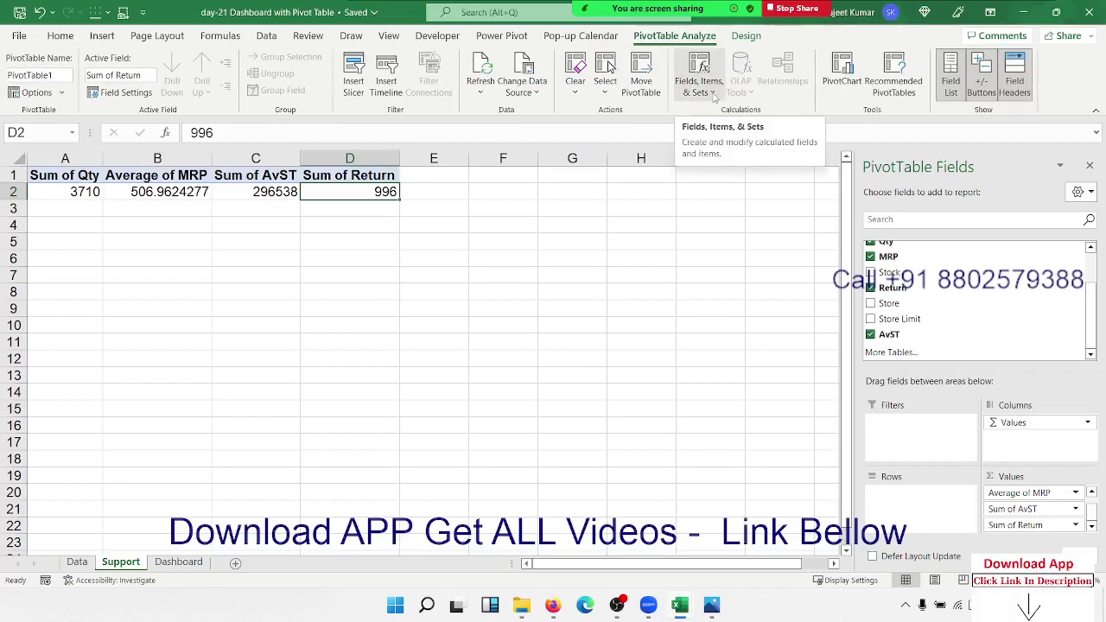
{"action": "left_click", "coordinate": [700, 87]}
{"action": "left_click", "coordinate": [720, 113]}
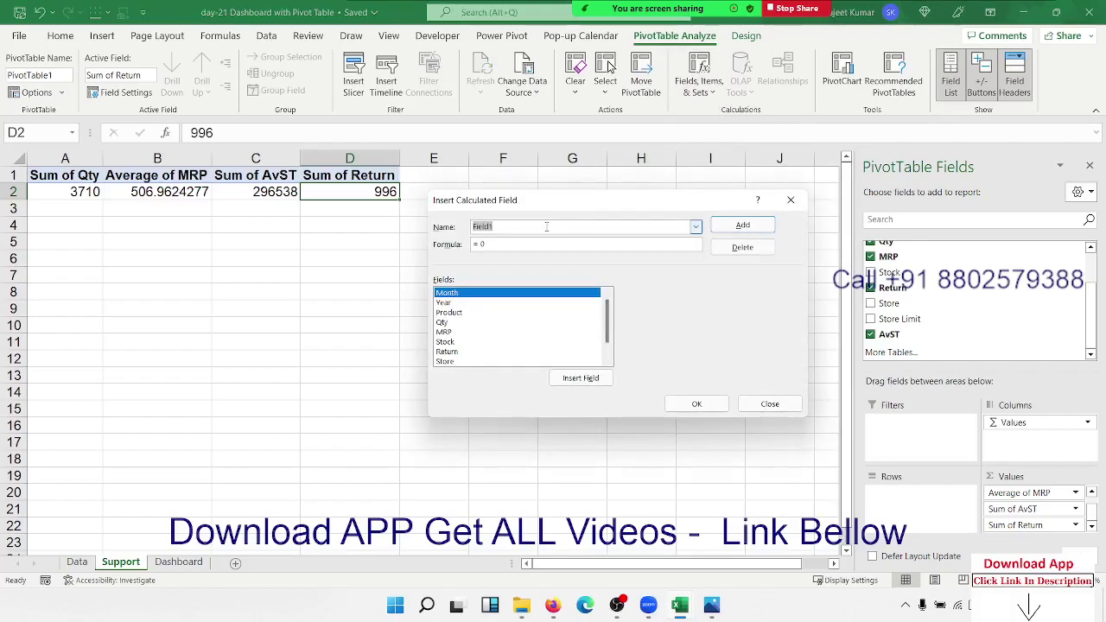
{"action": "type", "text": "SLQty"}
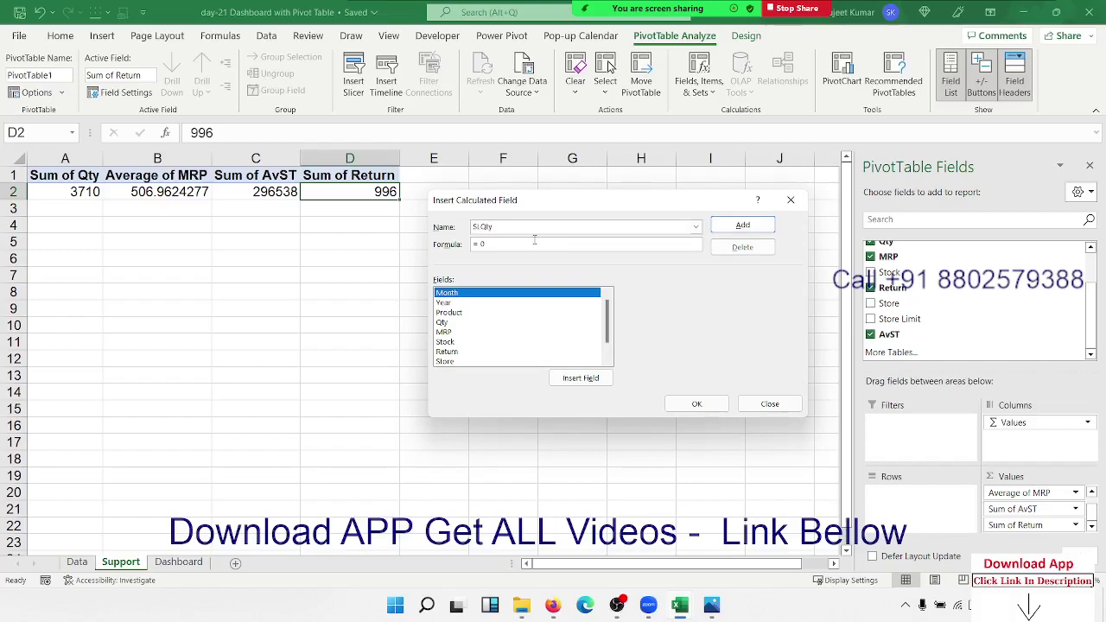
{"action": "left_click", "coordinate": [441, 323]}
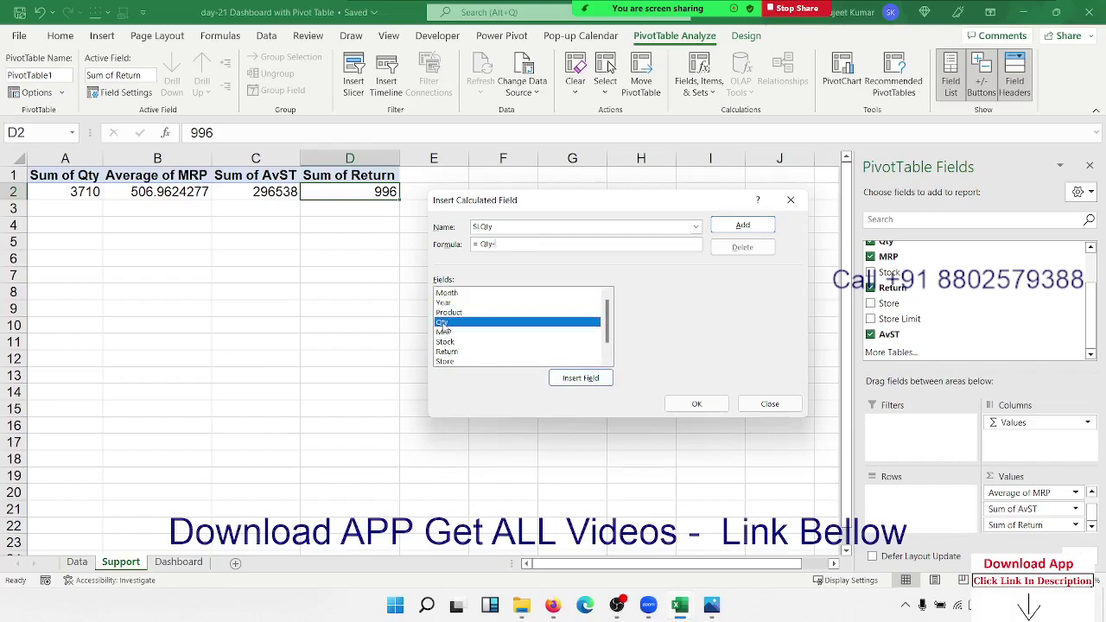
{"action": "double_click", "coordinate": [445, 351]}
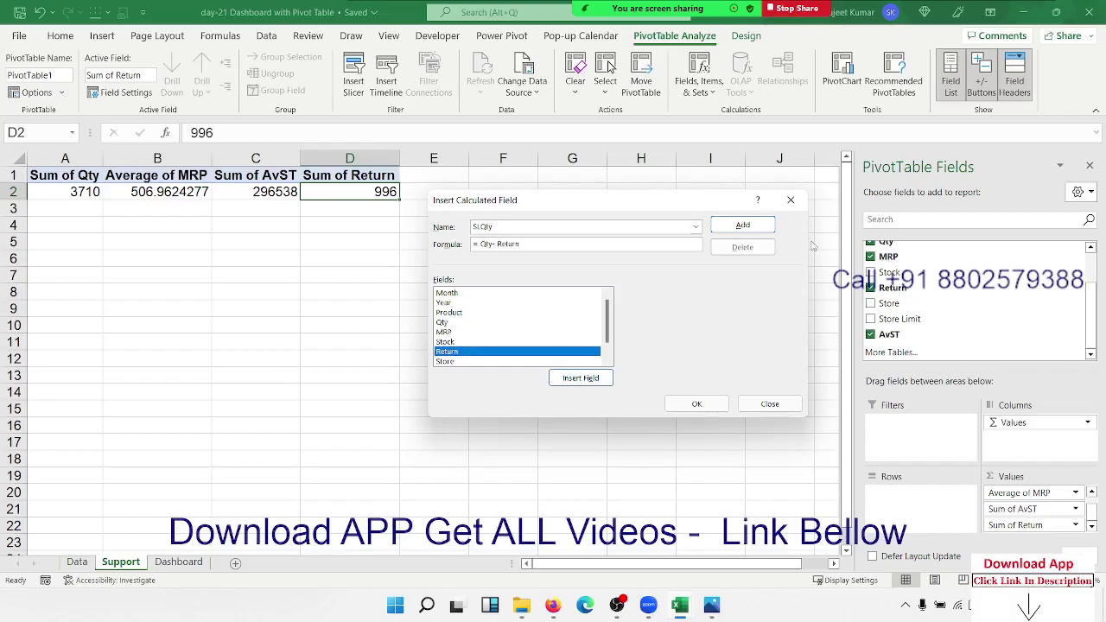
{"action": "left_click", "coordinate": [751, 226]}
{"action": "left_click", "coordinate": [701, 405]}
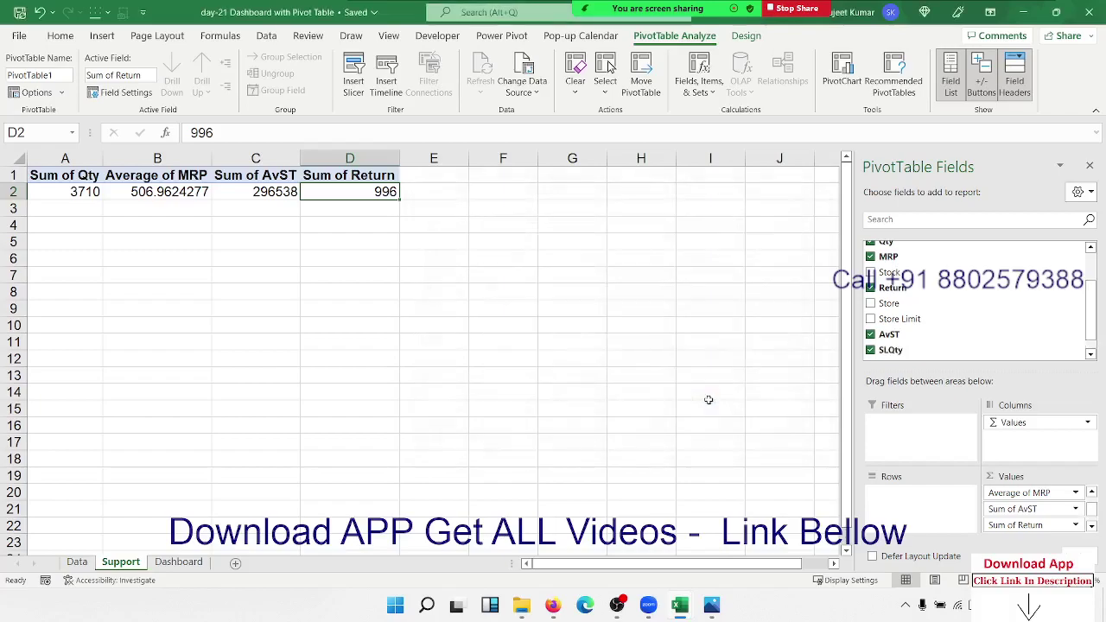
{"action": "left_click", "coordinate": [454, 192]}
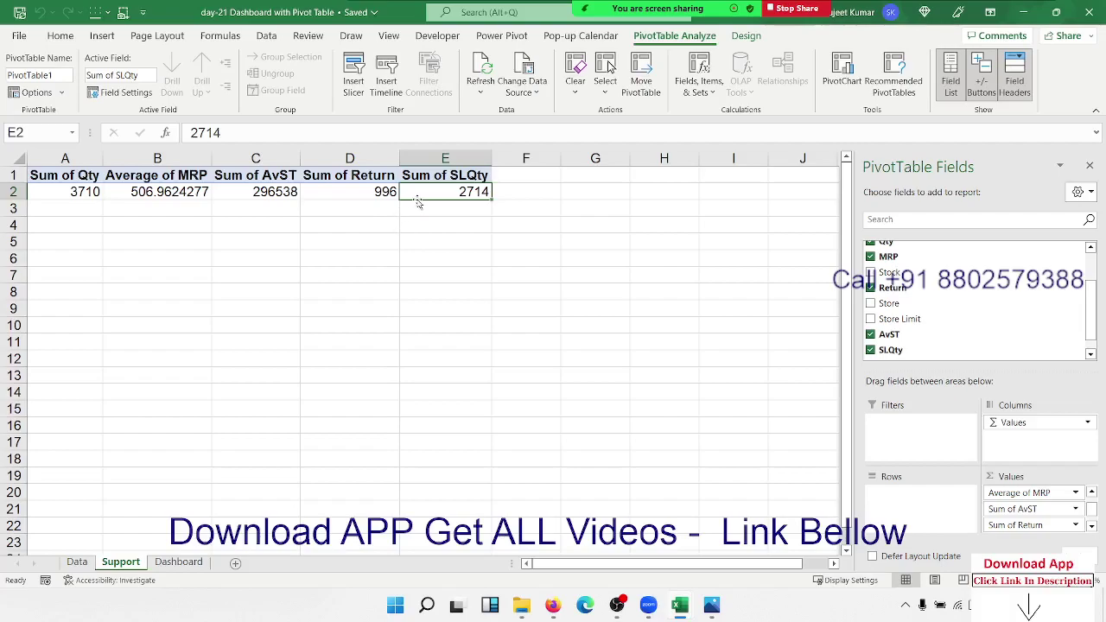
Merge D5:E7 in the Total Sales Qty card and link it to the pivot's Sum of Qty (3710) with GETPIVOTDATA
{"action": "left_click", "coordinate": [175, 562]}
{"action": "left_click", "coordinate": [257, 258]}
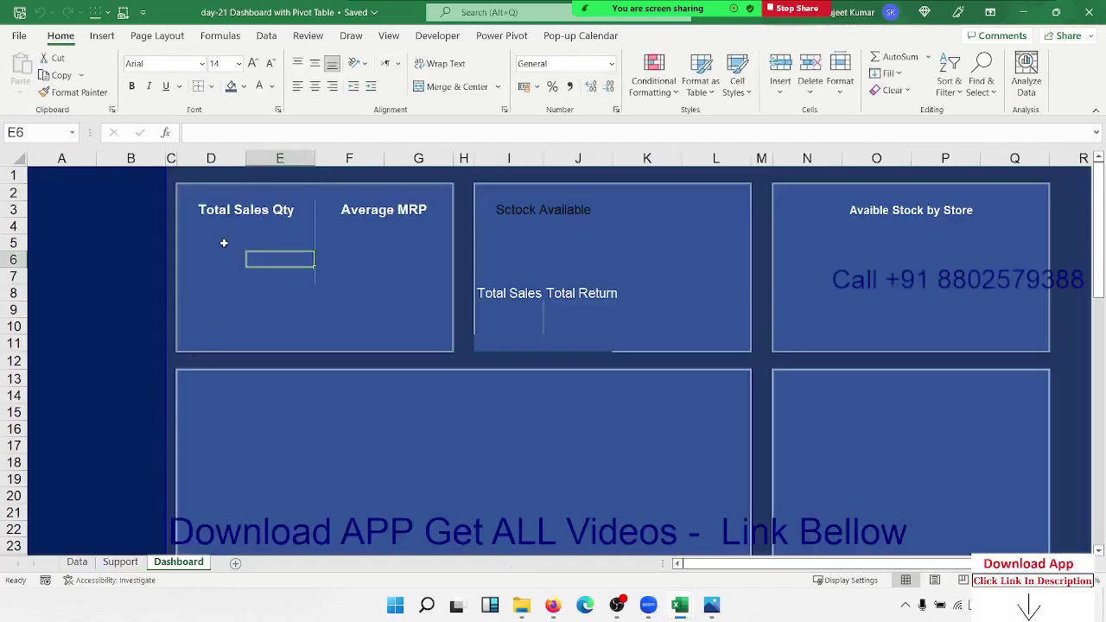
{"action": "mouse_move", "coordinate": [223, 243]}
{"action": "left_mouse_down"}
{"action": "mouse_move", "coordinate": [267, 259]}
{"action": "mouse_move", "coordinate": [265, 274]}
{"action": "left_mouse_up"}
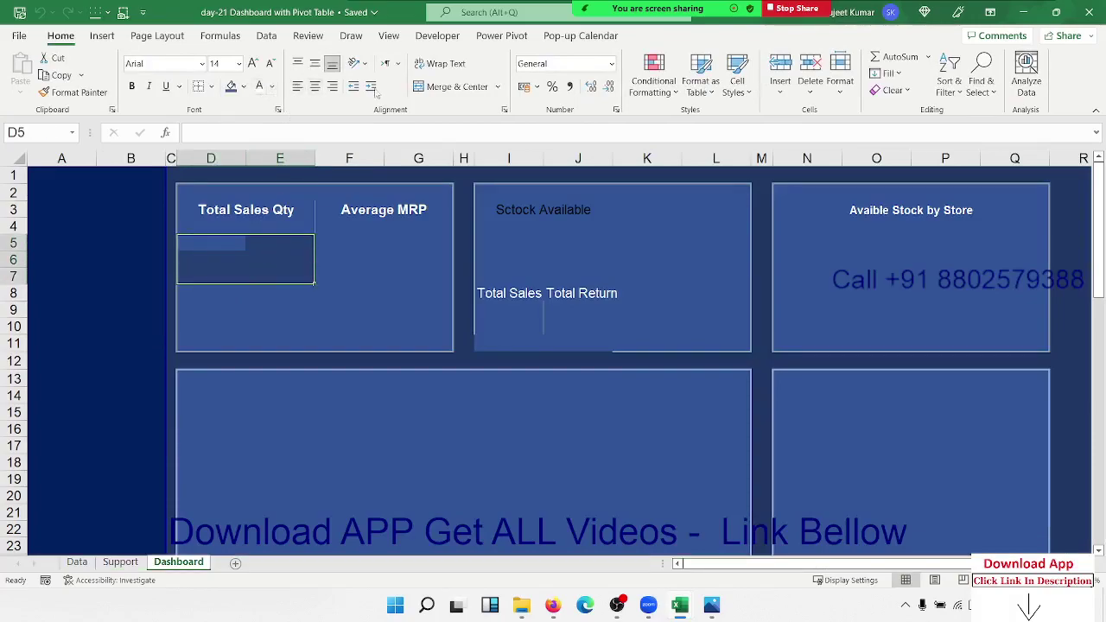
{"action": "left_click", "coordinate": [449, 86]}
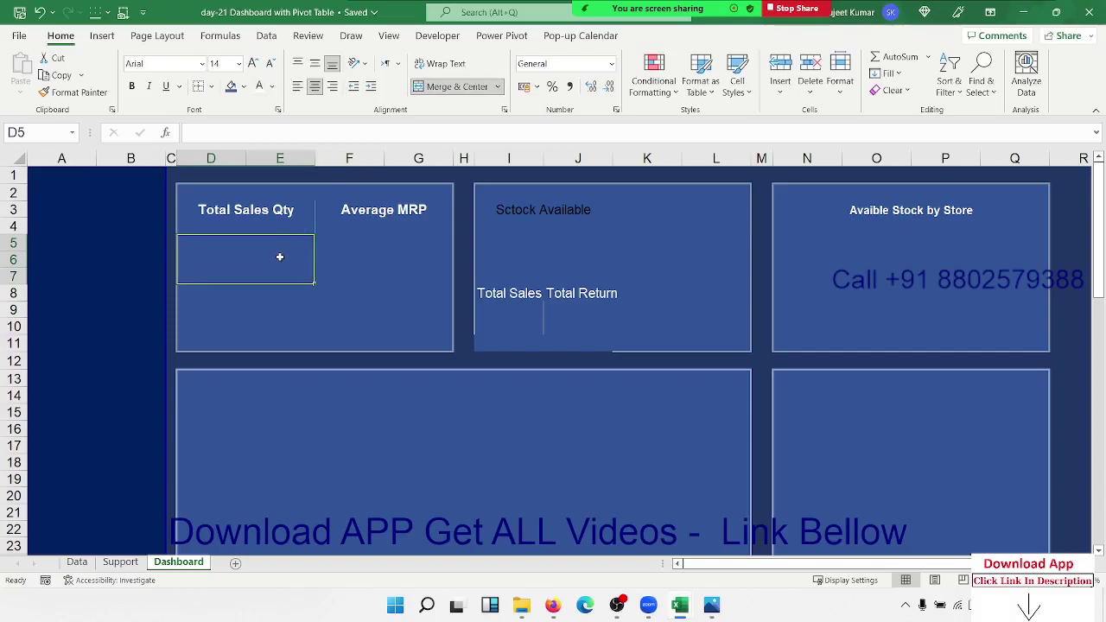
{"action": "type", "text": "="}
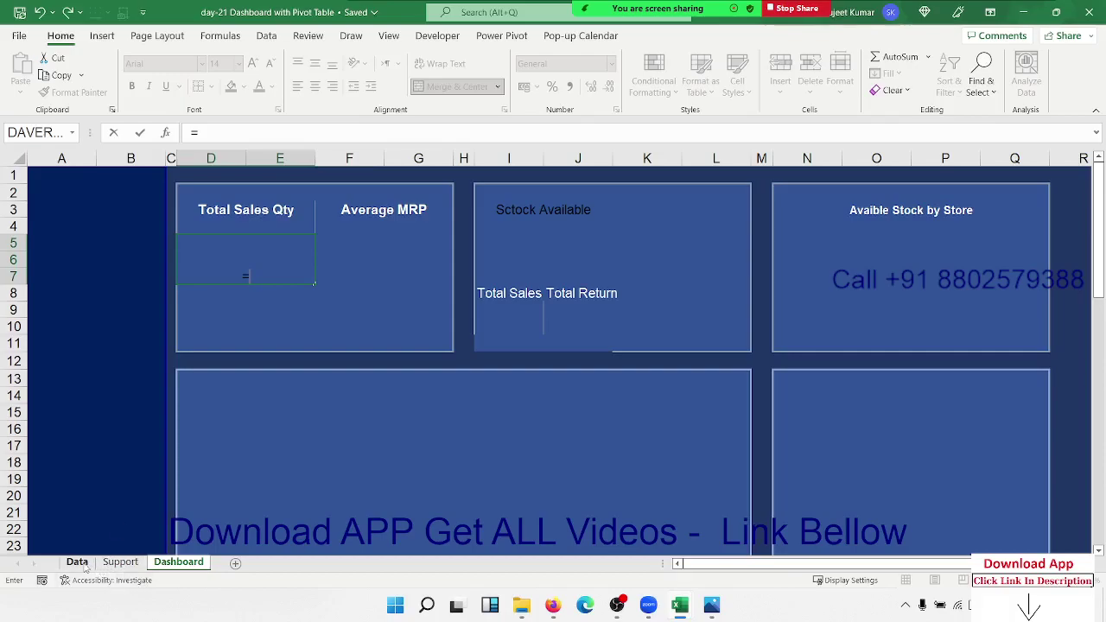
{"action": "left_click", "coordinate": [120, 562]}
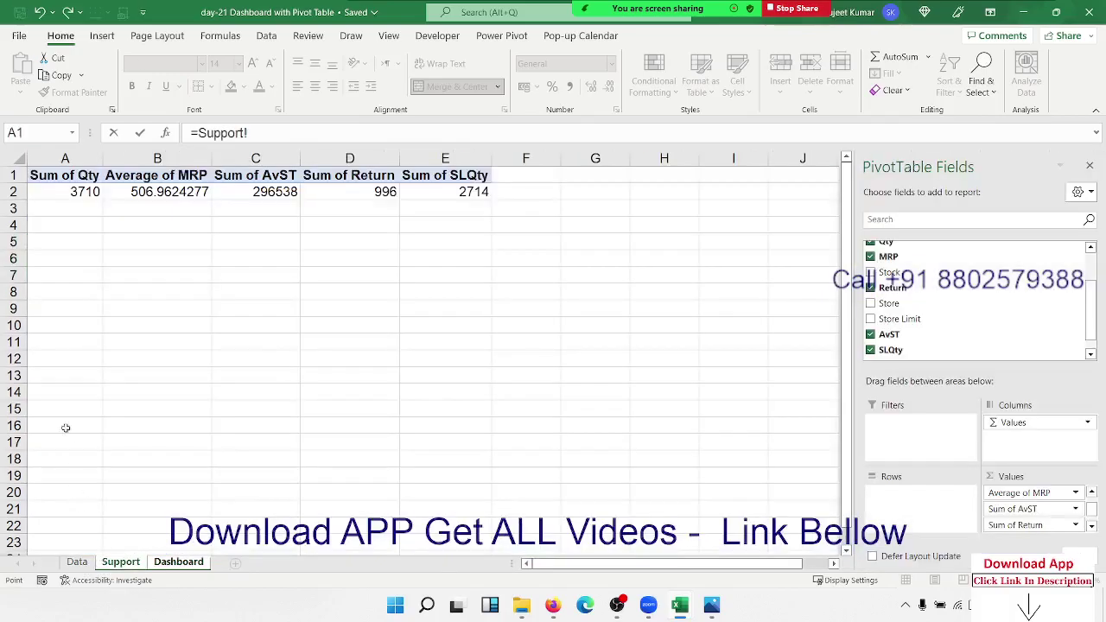
{"action": "left_click", "coordinate": [65, 191]}
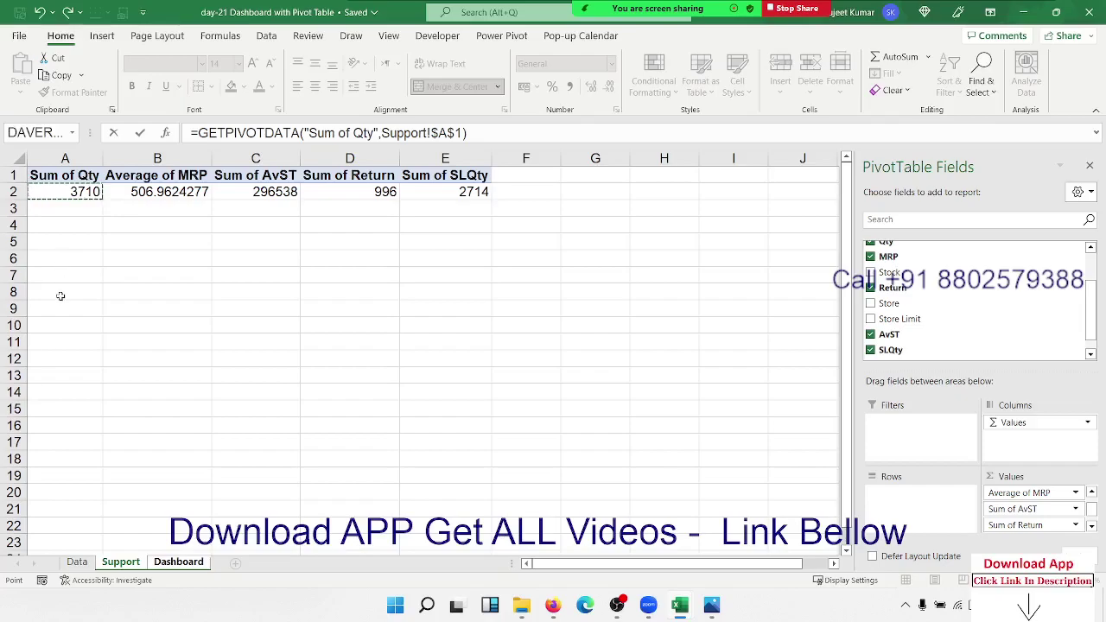
{"action": "key", "text": "Return"}
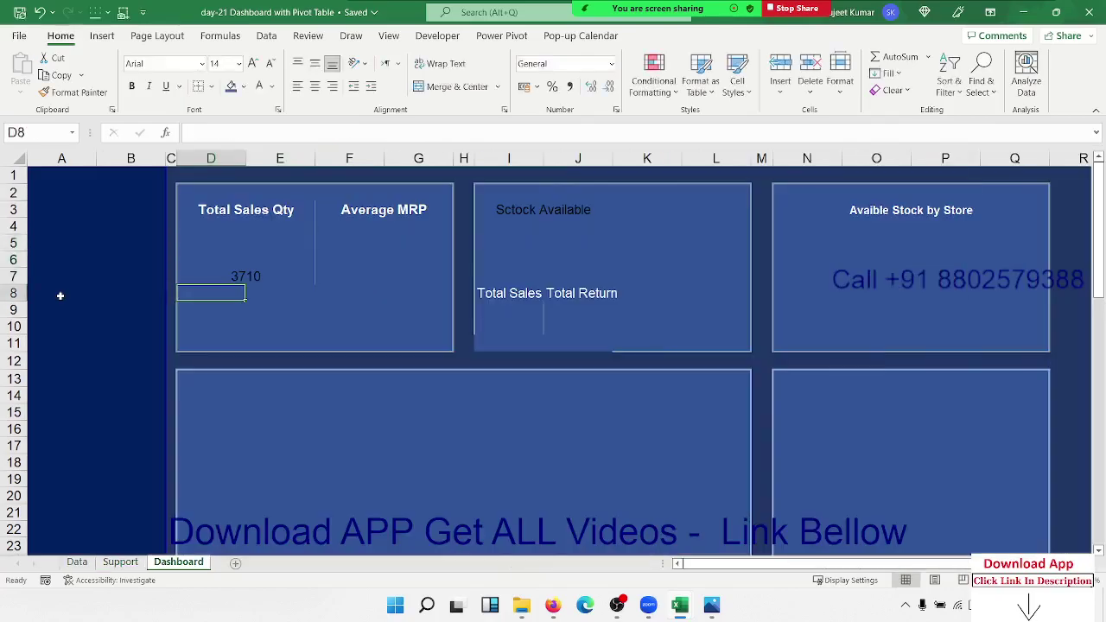
Format 3710 as middle-aligned, font size 26, white and bold
{"action": "key", "text": "Up"}
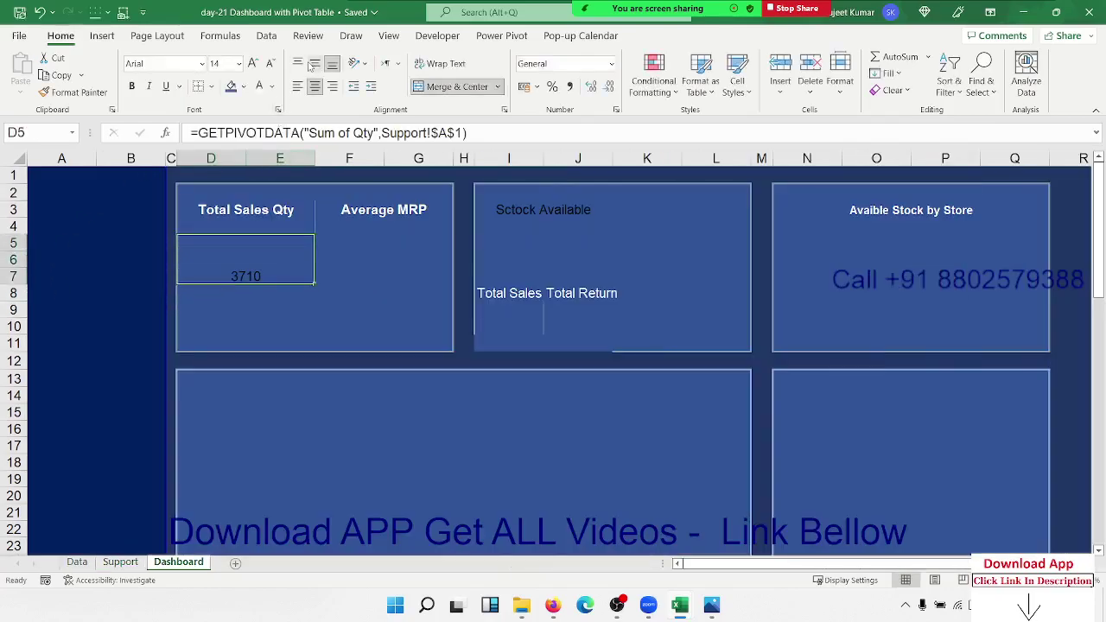
{"action": "left_click", "coordinate": [315, 64]}
{"action": "left_click", "coordinate": [252, 64]}
{"action": "left_click", "coordinate": [253, 64]}
{"action": "left_click", "coordinate": [252, 64]}
{"action": "left_click", "coordinate": [252, 64]}
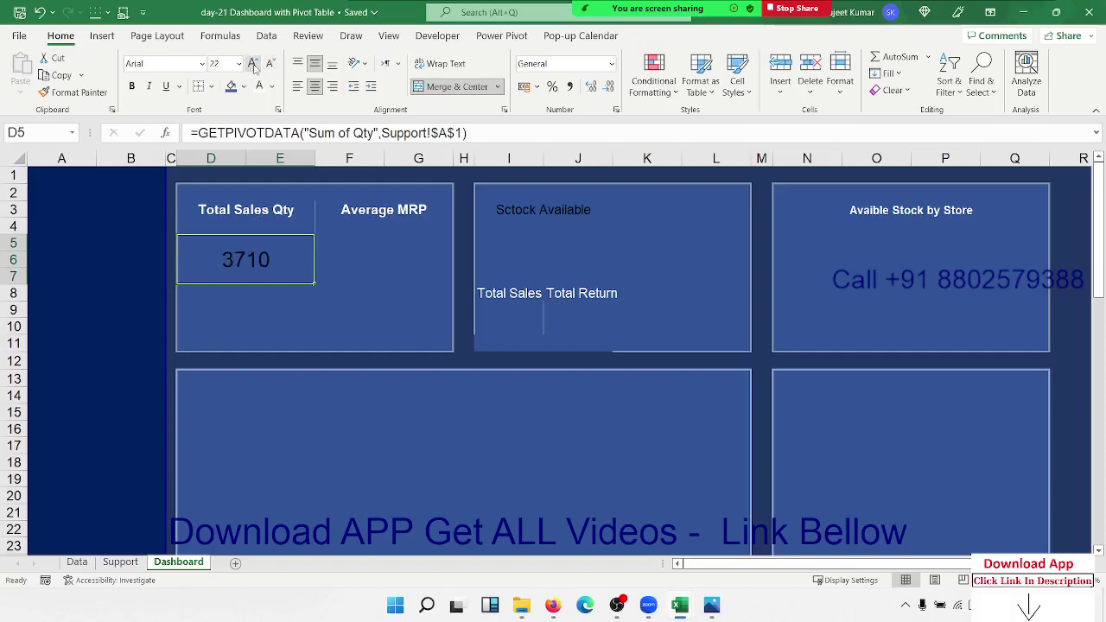
{"action": "left_click", "coordinate": [252, 64]}
{"action": "left_click", "coordinate": [252, 64]}
{"action": "left_click", "coordinate": [258, 86]}
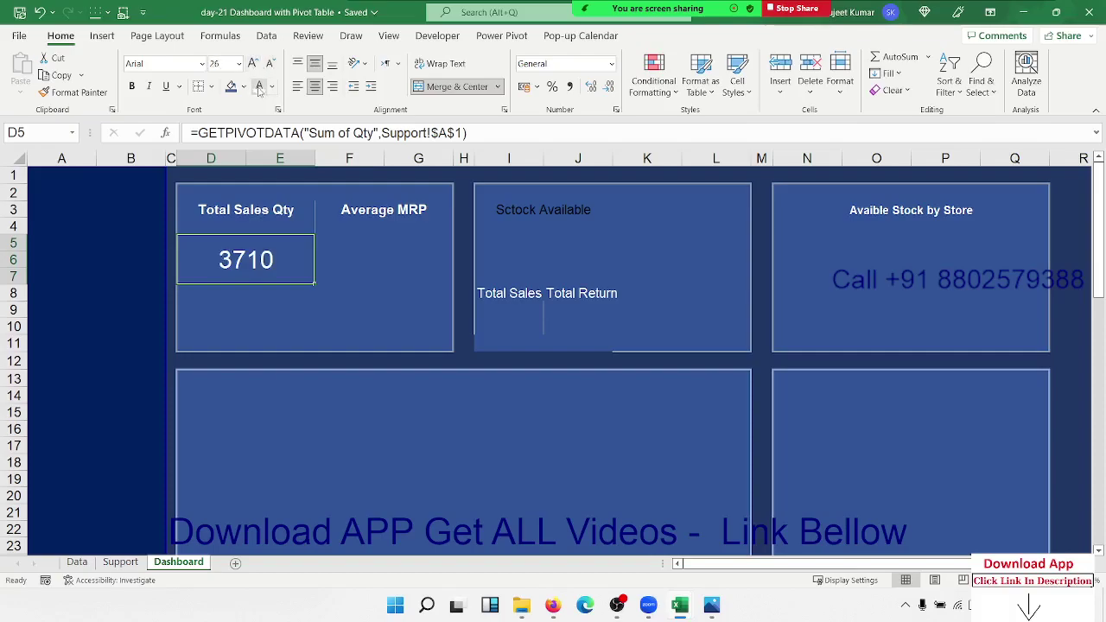
{"action": "key", "text": "ctrl+b"}
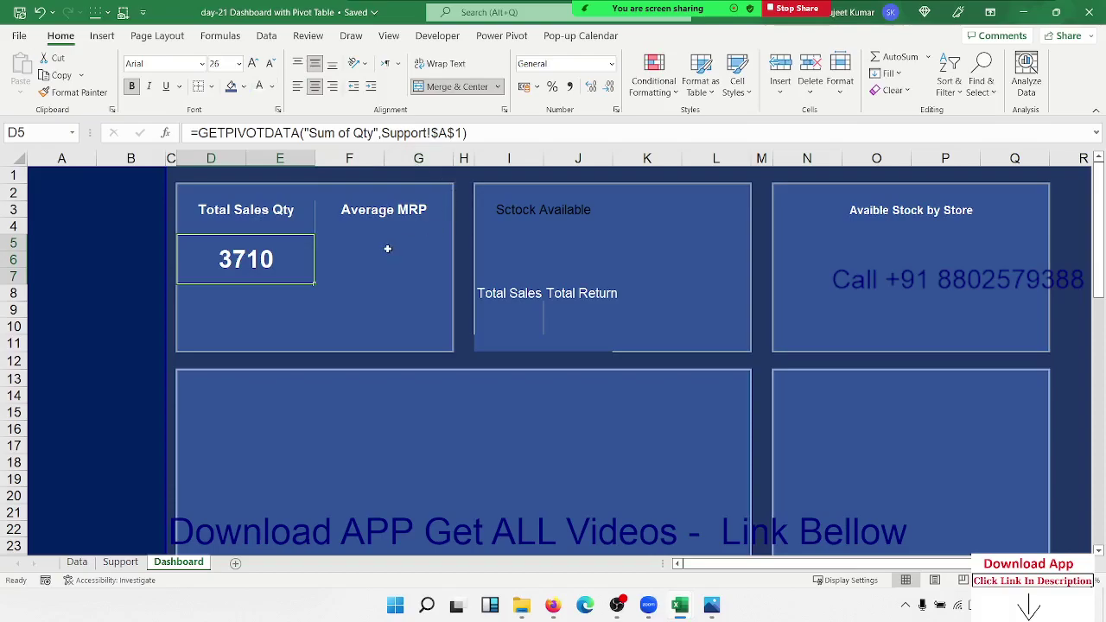
Select the F5:G7 value area under the Average MRP card
{"action": "left_click", "coordinate": [387, 245]}
{"action": "left_click", "coordinate": [355, 243]}
{"action": "mouse_move", "coordinate": [348, 244]}
{"action": "left_mouse_down"}
{"action": "mouse_move", "coordinate": [394, 254]}
{"action": "mouse_move", "coordinate": [411, 271]}
{"action": "left_mouse_up"}
Merge the Average MRP value cells and link them to the pivot's Average of MRP
{"action": "left_click", "coordinate": [446, 88]}
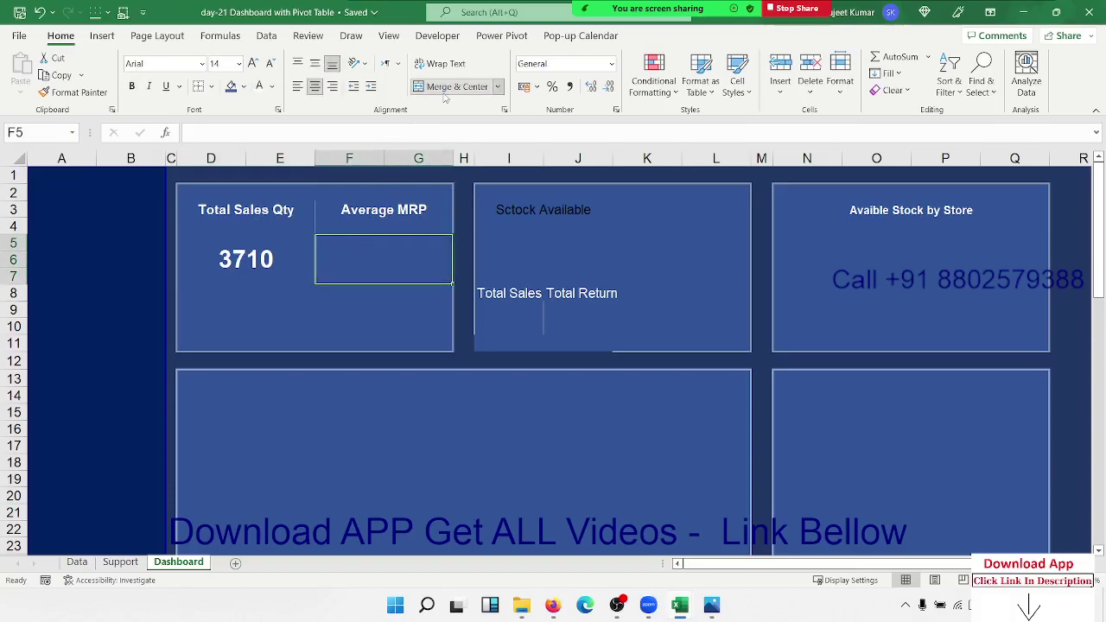
{"action": "type", "text": "="}
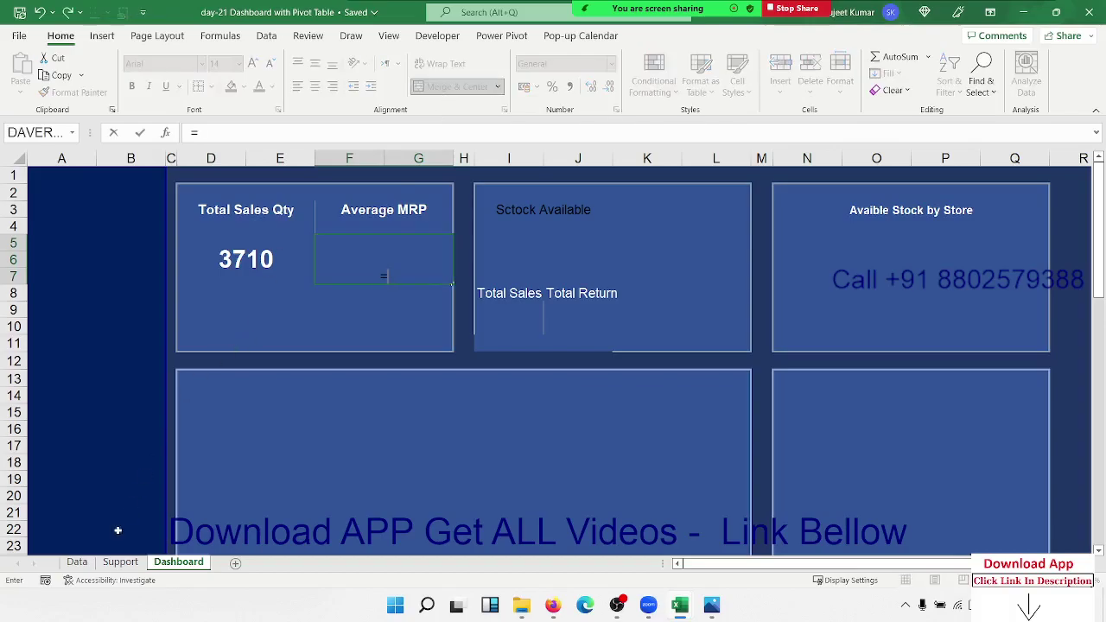
{"action": "left_click", "coordinate": [118, 562]}
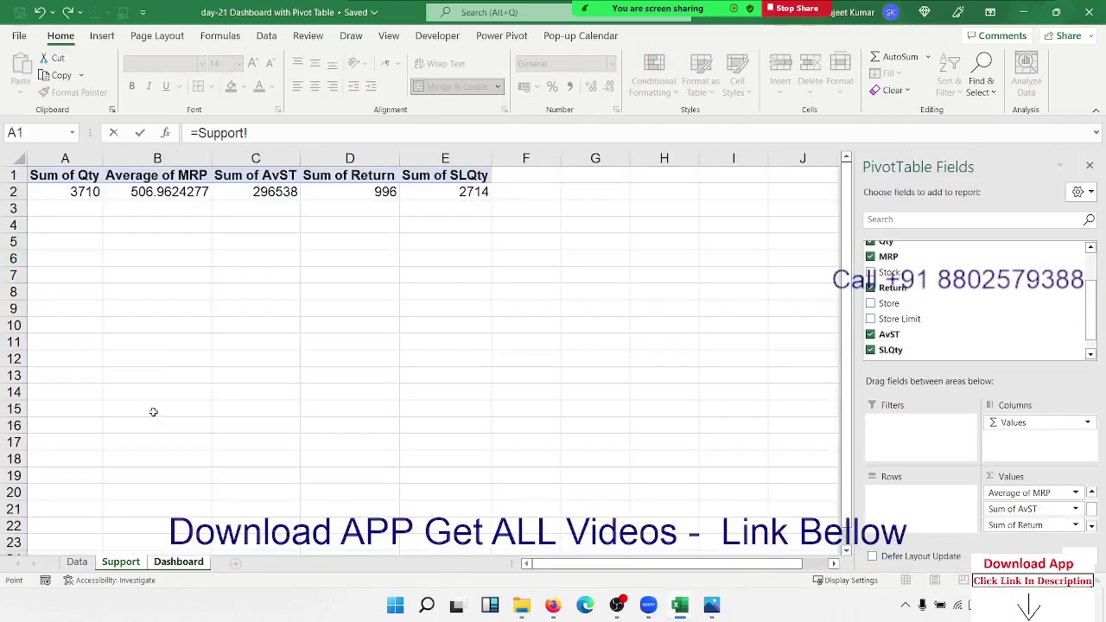
{"action": "left_click", "coordinate": [170, 191]}
{"action": "key", "text": "Return"}
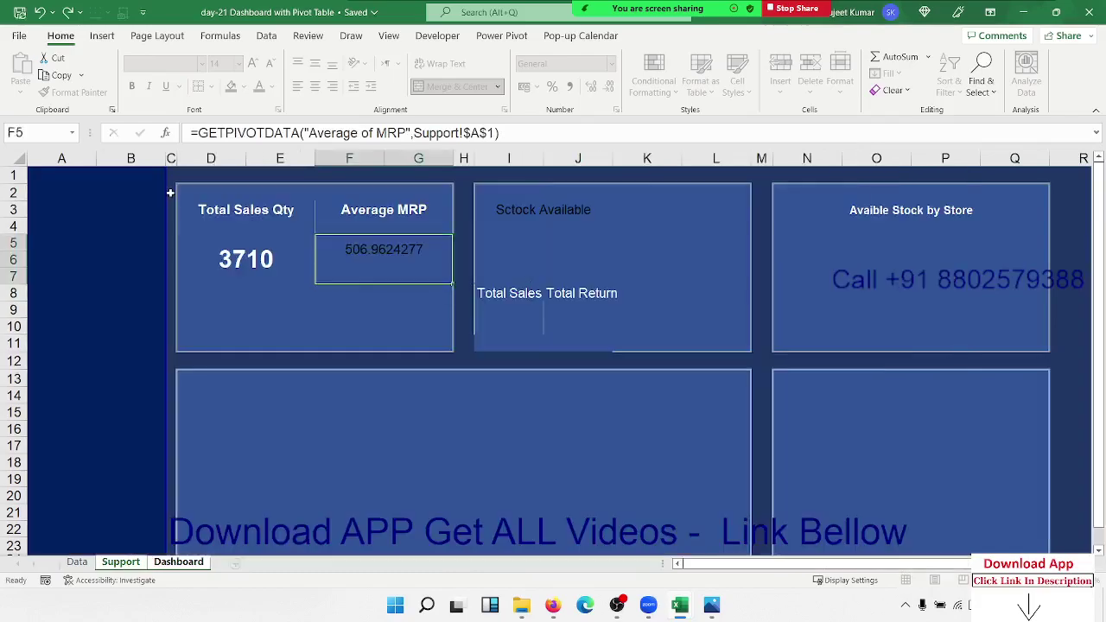
Give the pivot's Average of MRP the custom number format 0 so it reads 507
{"action": "left_click", "coordinate": [120, 562]}
{"action": "left_click", "coordinate": [176, 192]}
{"action": "scroll", "coordinate": [1069, 512], "scroll_direction": "down", "scroll_amount": 1}
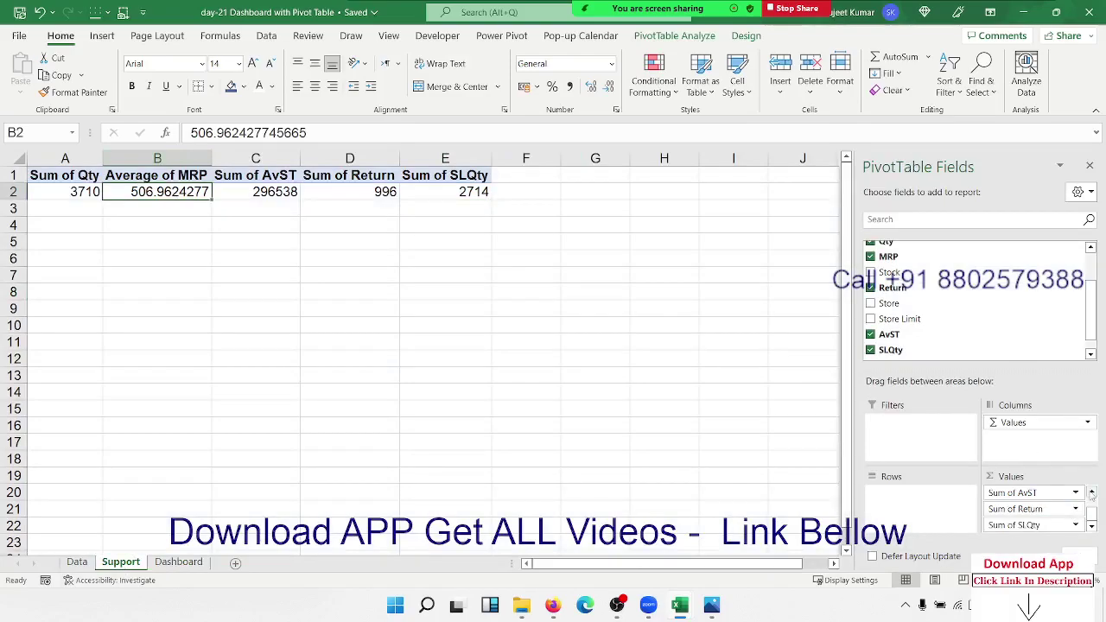
{"action": "scroll", "coordinate": [1087, 511], "scroll_direction": "up", "scroll_amount": 2}
{"action": "left_click", "coordinate": [1076, 510]}
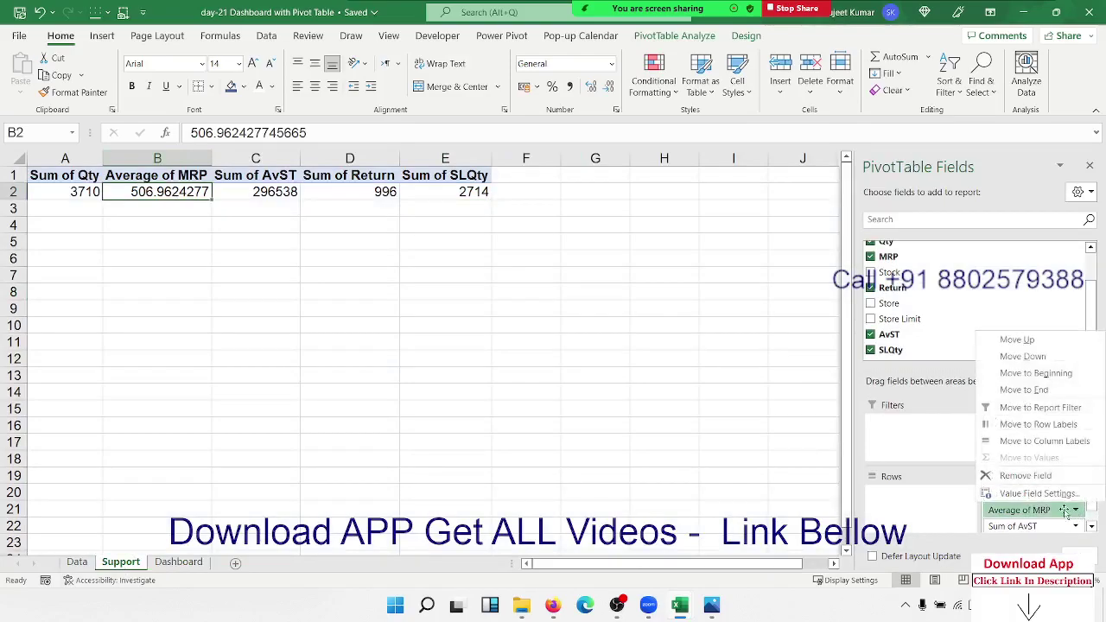
{"action": "left_click", "coordinate": [1047, 494]}
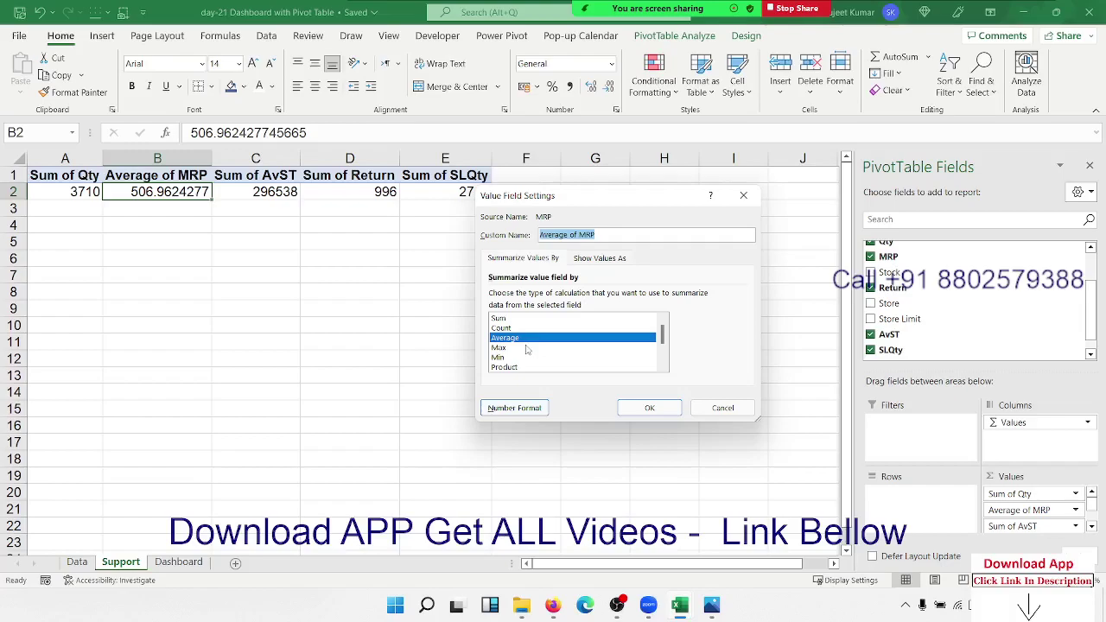
{"action": "left_click", "coordinate": [505, 405]}
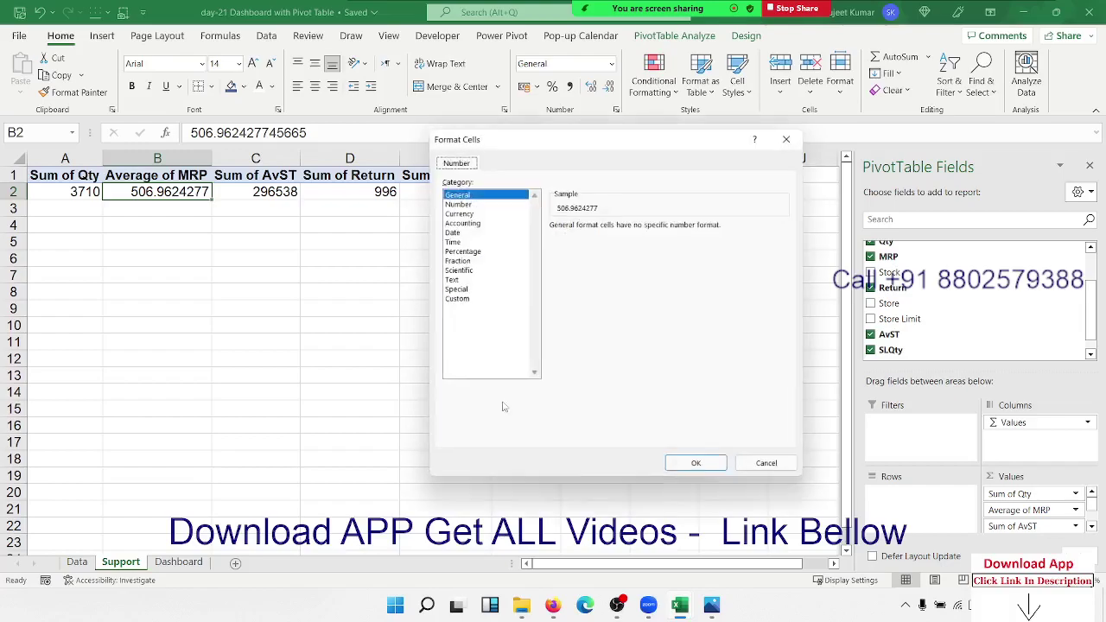
{"action": "left_click", "coordinate": [452, 299]}
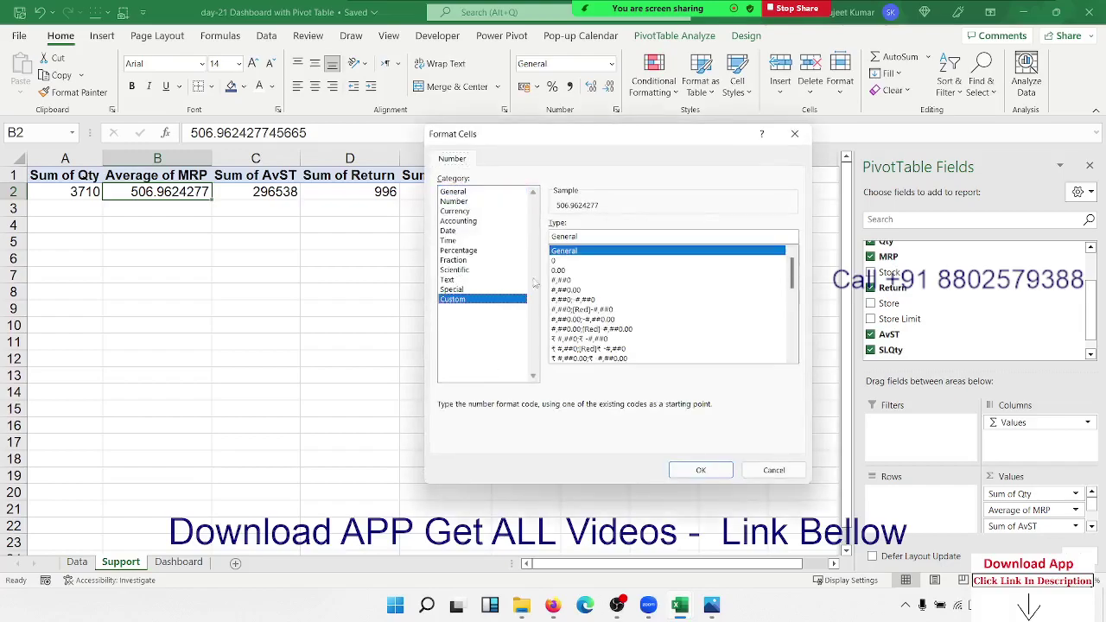
{"action": "double_click", "coordinate": [583, 237]}
{"action": "type", "text": "0"}
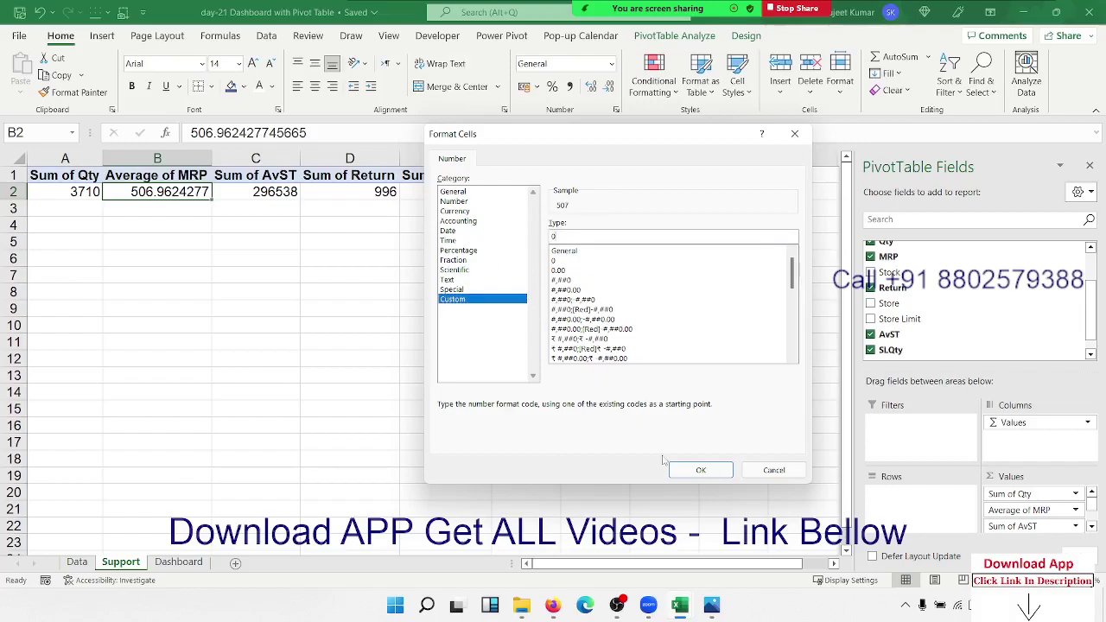
{"action": "left_click", "coordinate": [700, 470]}
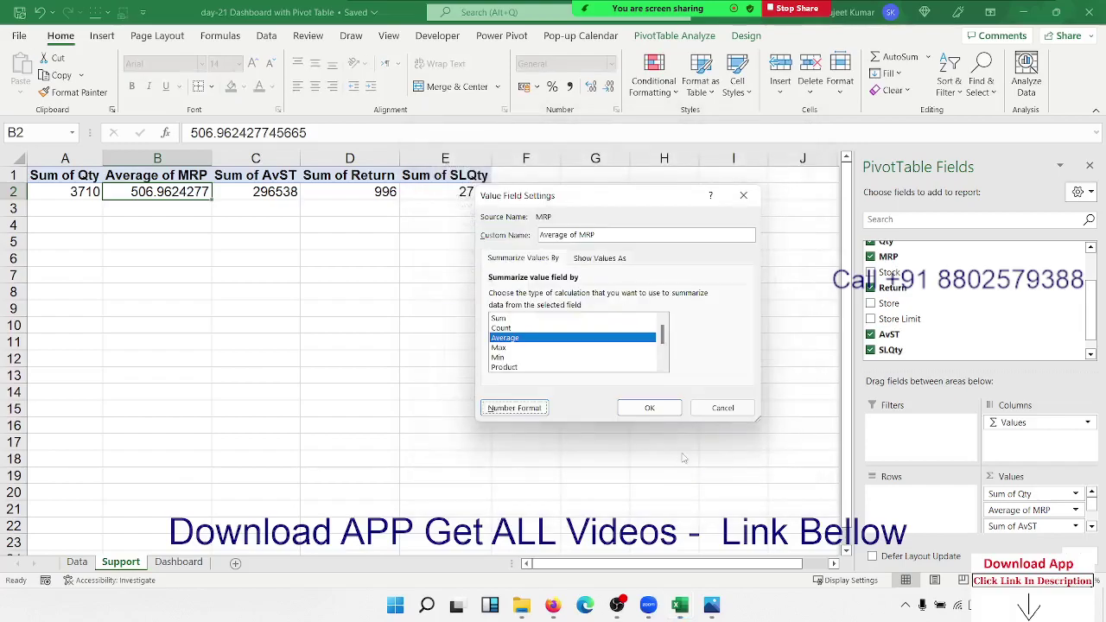
{"action": "left_click", "coordinate": [656, 411]}
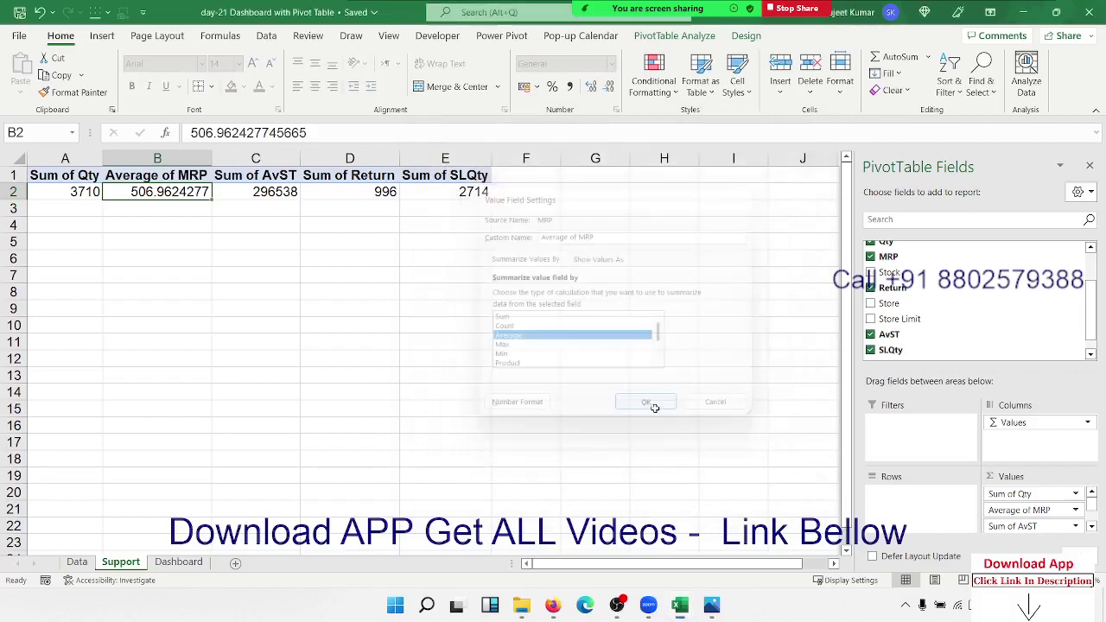
{"action": "left_click", "coordinate": [178, 562]}
Re-enter the Average MRP card as a GETPIVOTDATA formula referencing the pivot's Average of MRP
{"action": "left_click", "coordinate": [348, 264]}
{"action": "key", "text": "F2"}
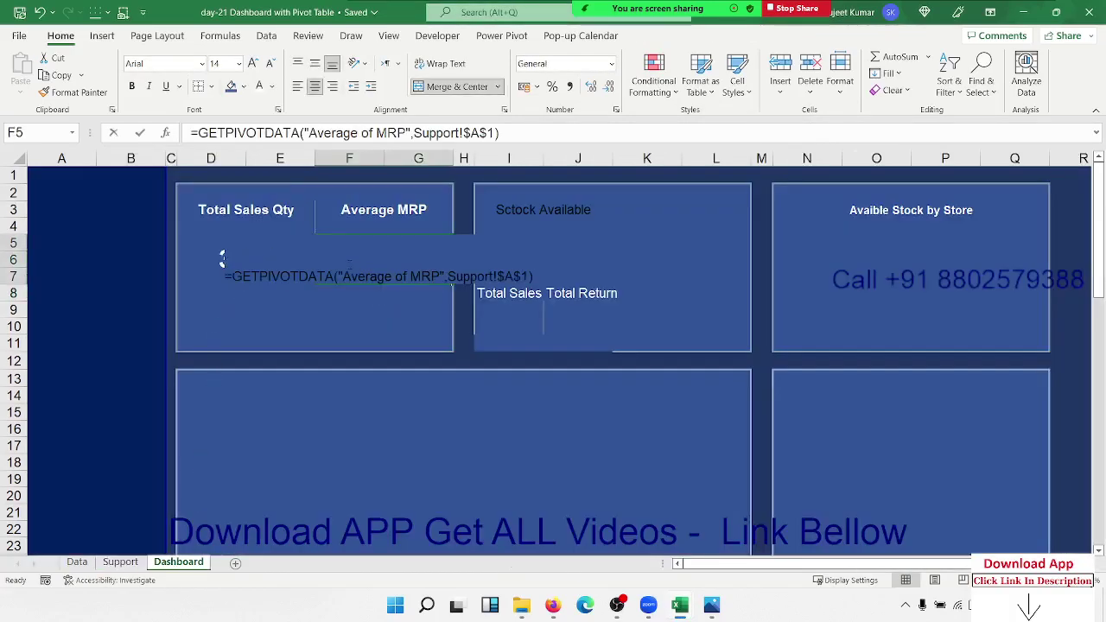
{"action": "key", "text": "Escape"}
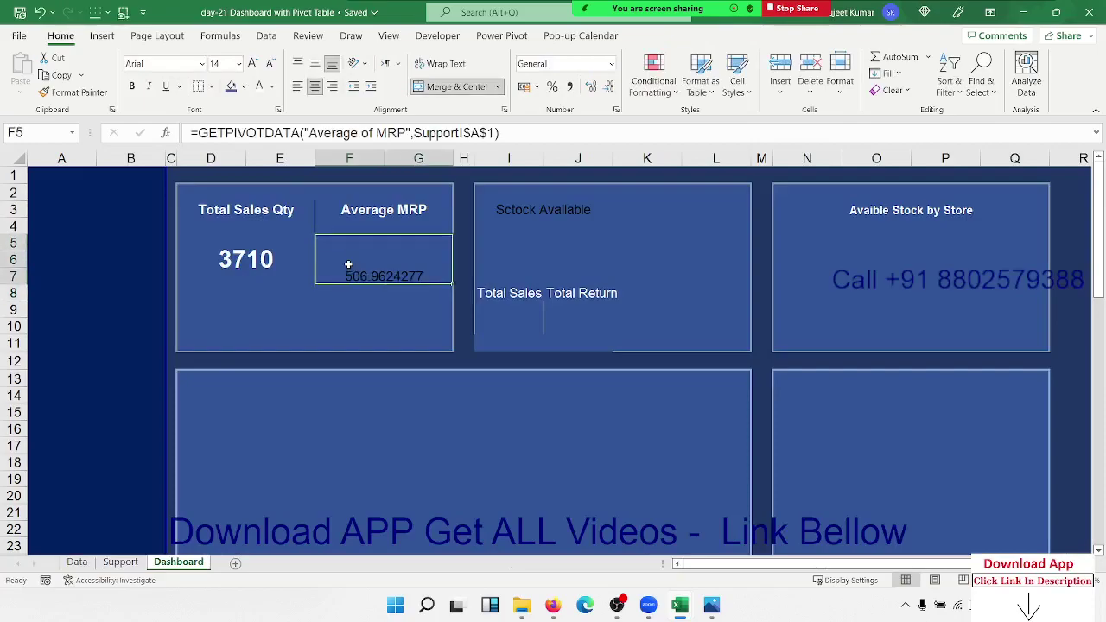
{"action": "left_click", "coordinate": [121, 562]}
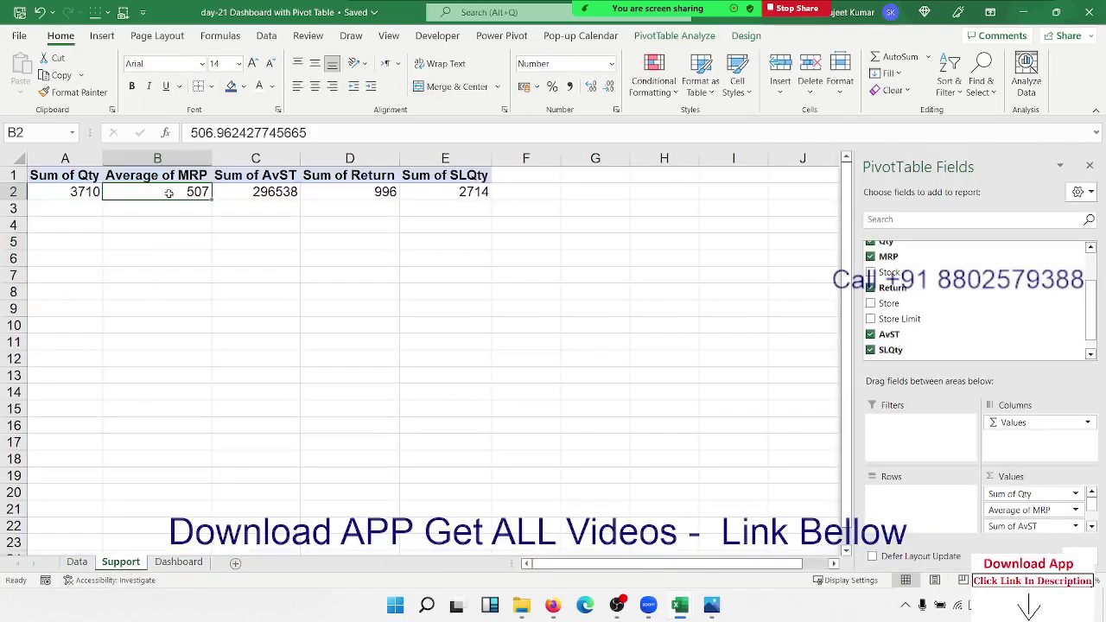
{"action": "left_click", "coordinate": [179, 561]}
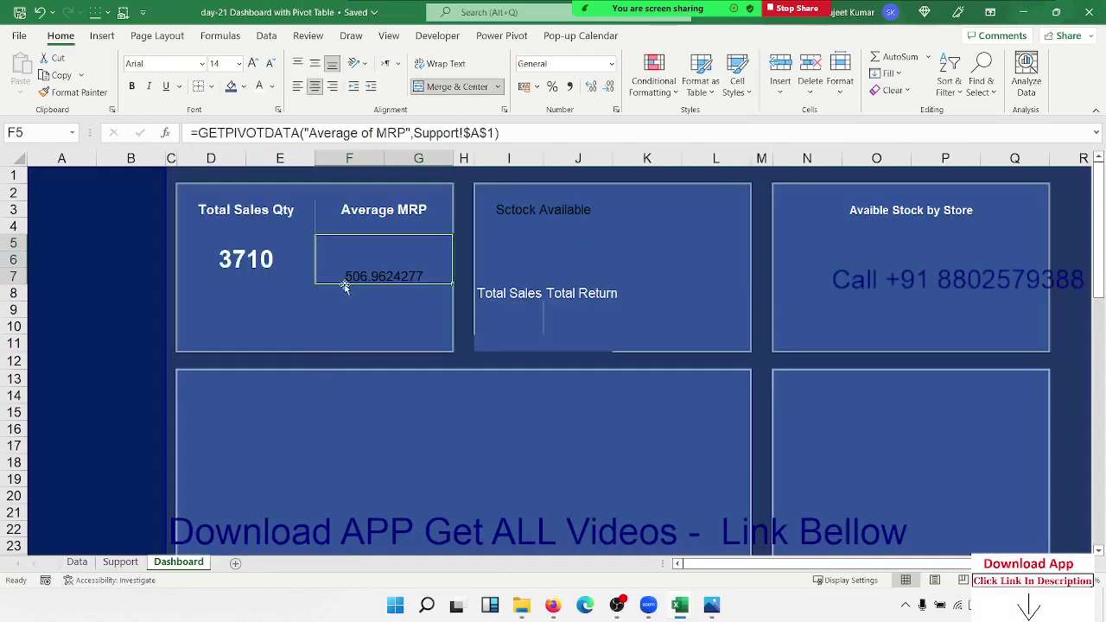
{"action": "type", "text": "="}
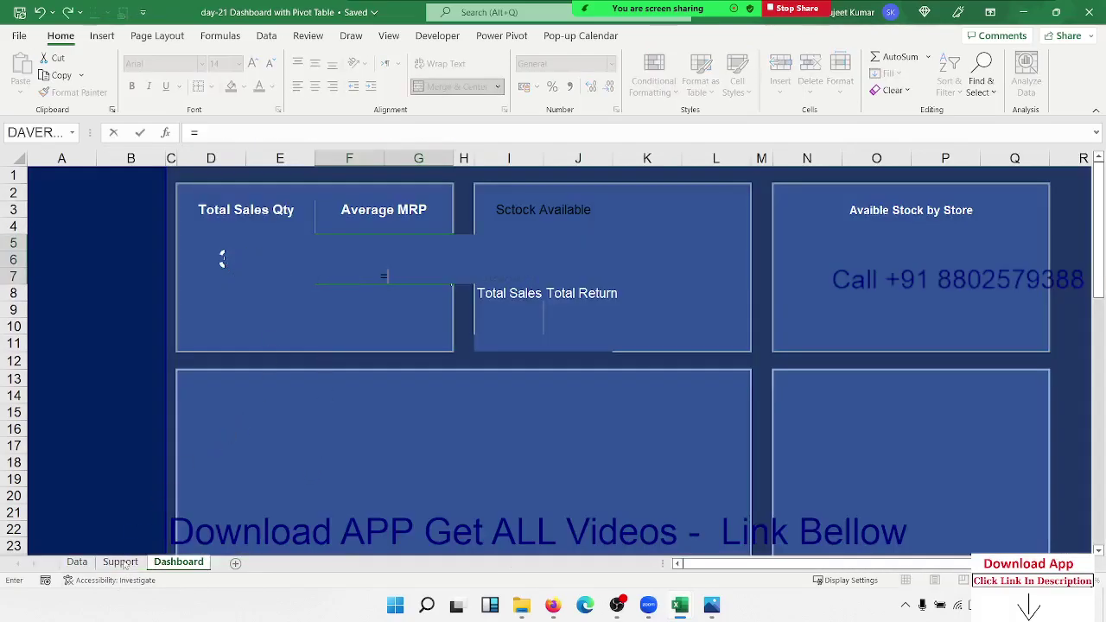
{"action": "left_click", "coordinate": [121, 562]}
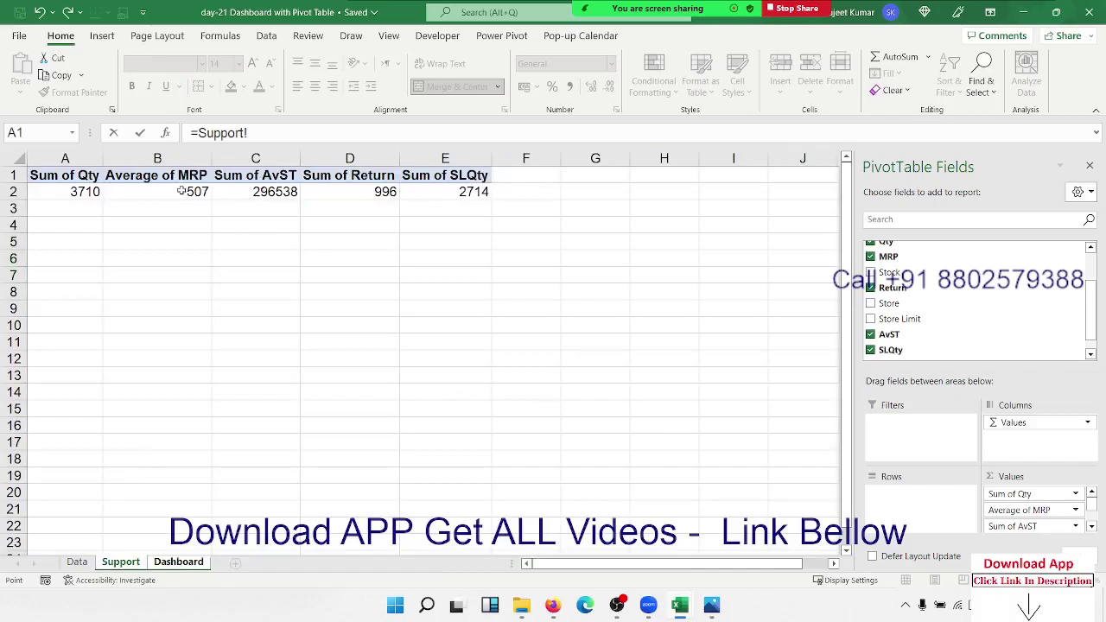
{"action": "left_click", "coordinate": [181, 190]}
{"action": "key", "text": "Return"}
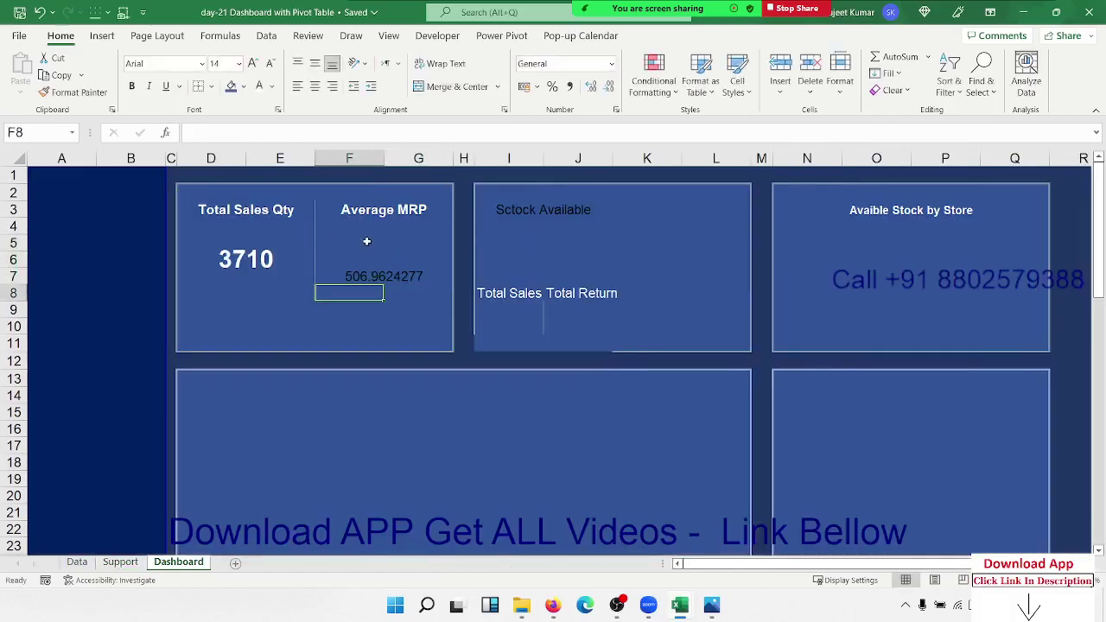
Wrap the Average MRP formula in ROUND(...,0) so the card shows 507
{"action": "left_click", "coordinate": [199, 132]}
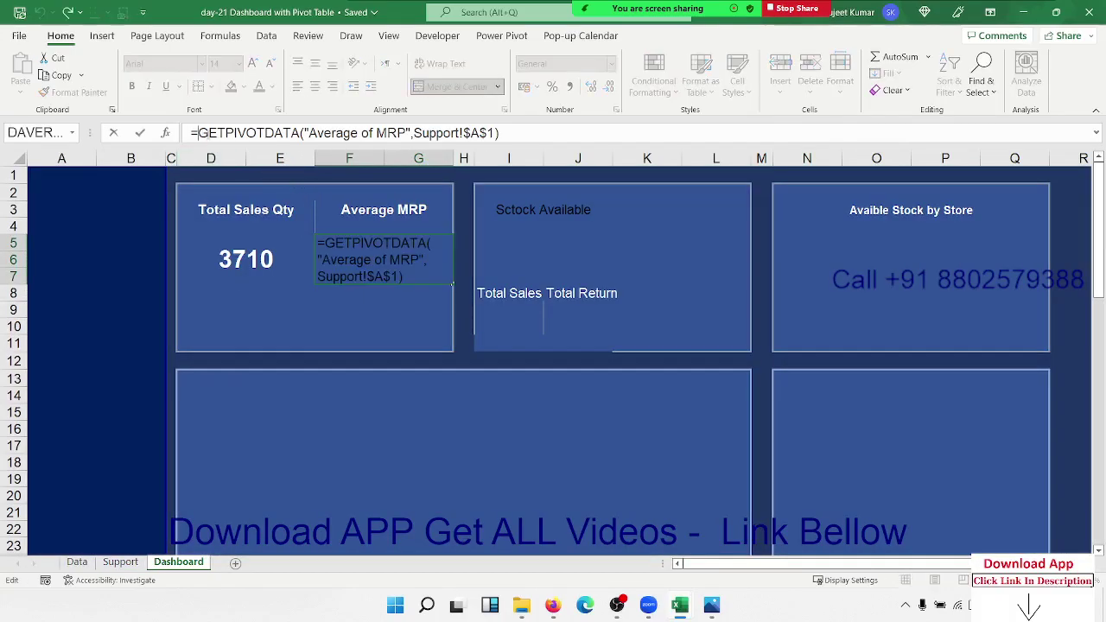
{"action": "type", "text": "rou"}
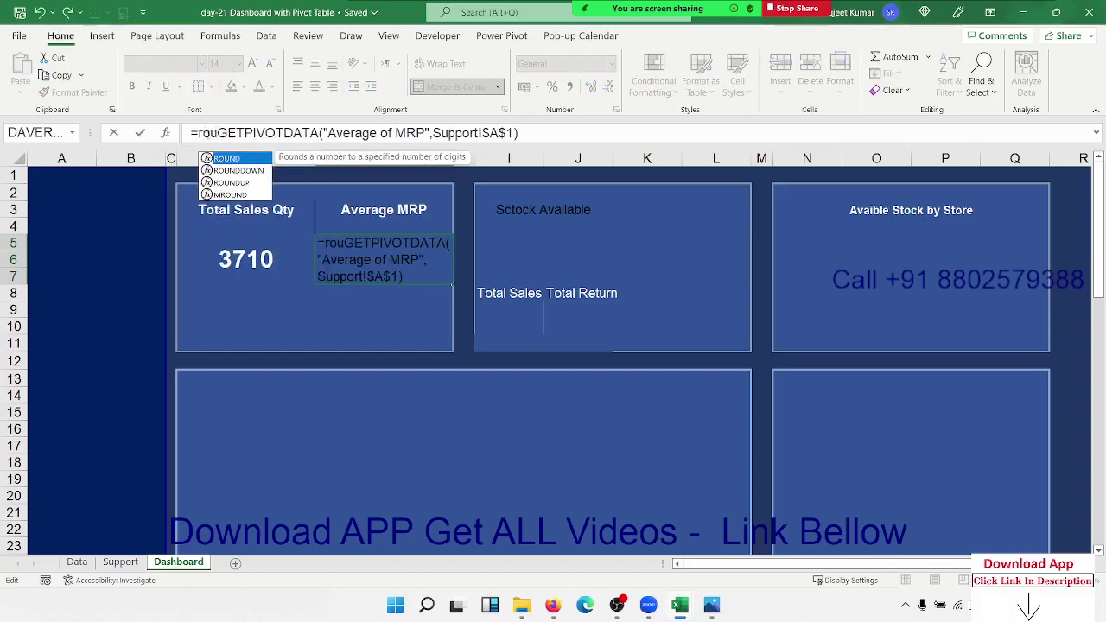
{"action": "key", "text": "Tab"}
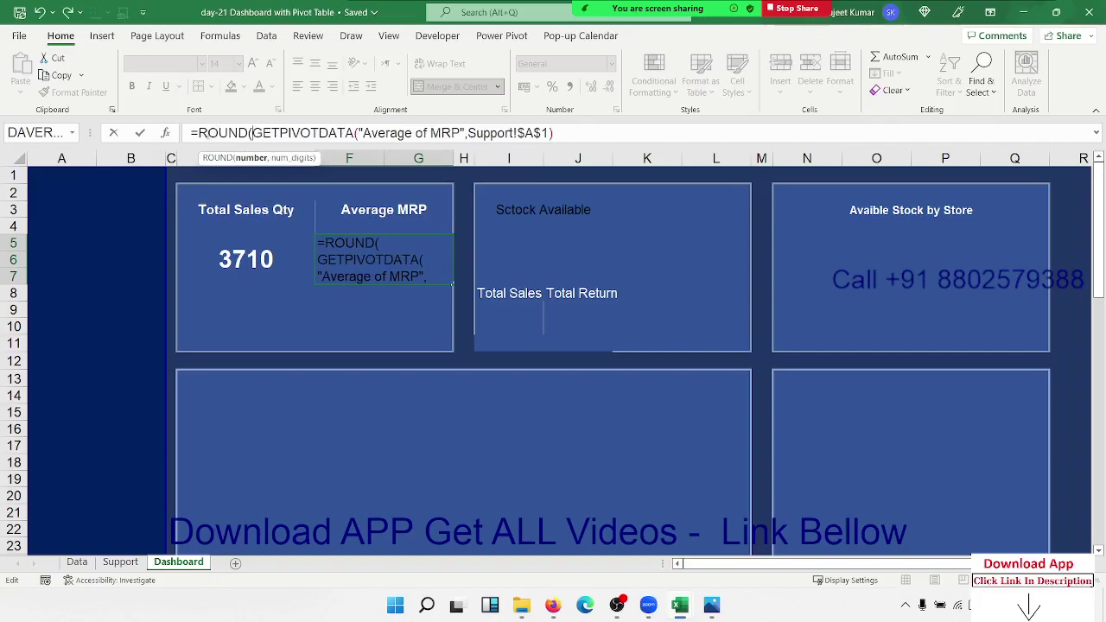
{"action": "left_click", "coordinate": [557, 132]}
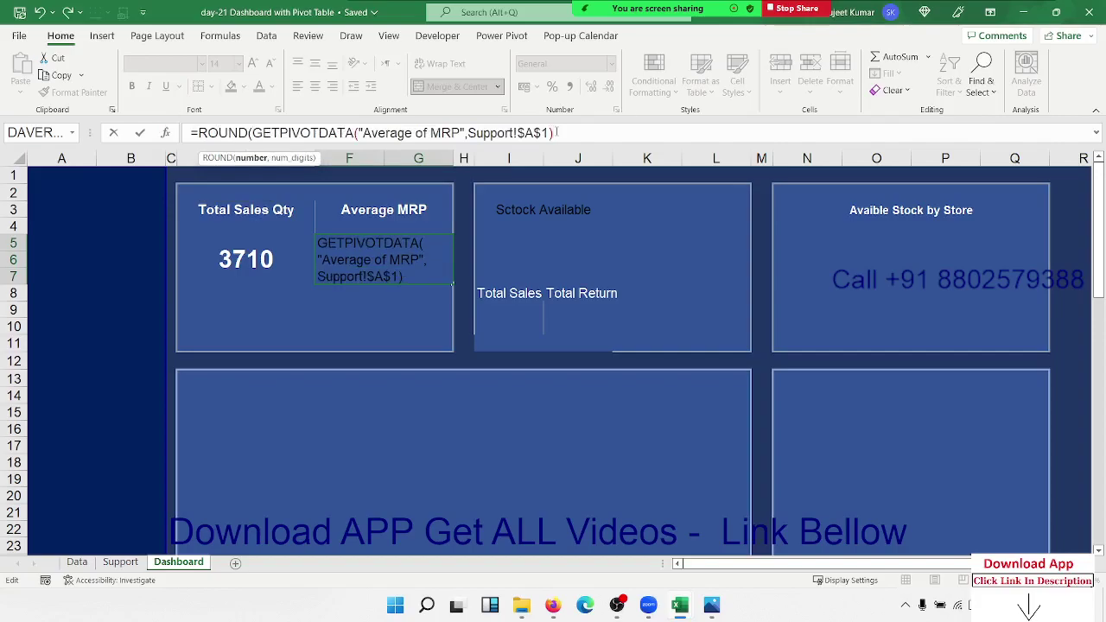
{"action": "type", "text": ",0)"}
{"action": "key", "text": "Return"}
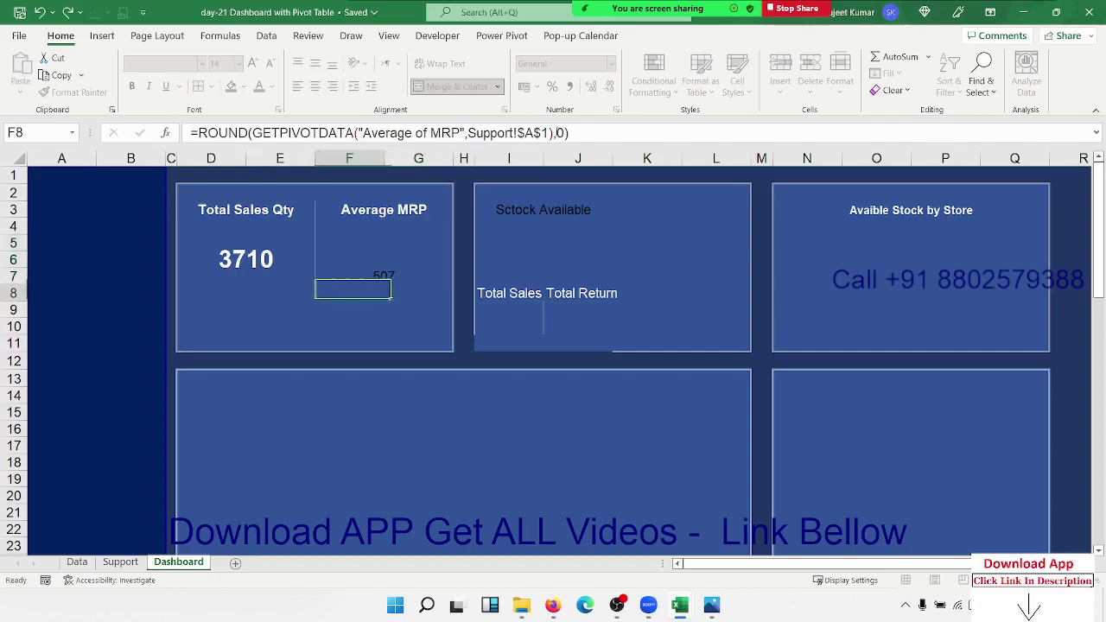
{"action": "left_click", "coordinate": [384, 259]}
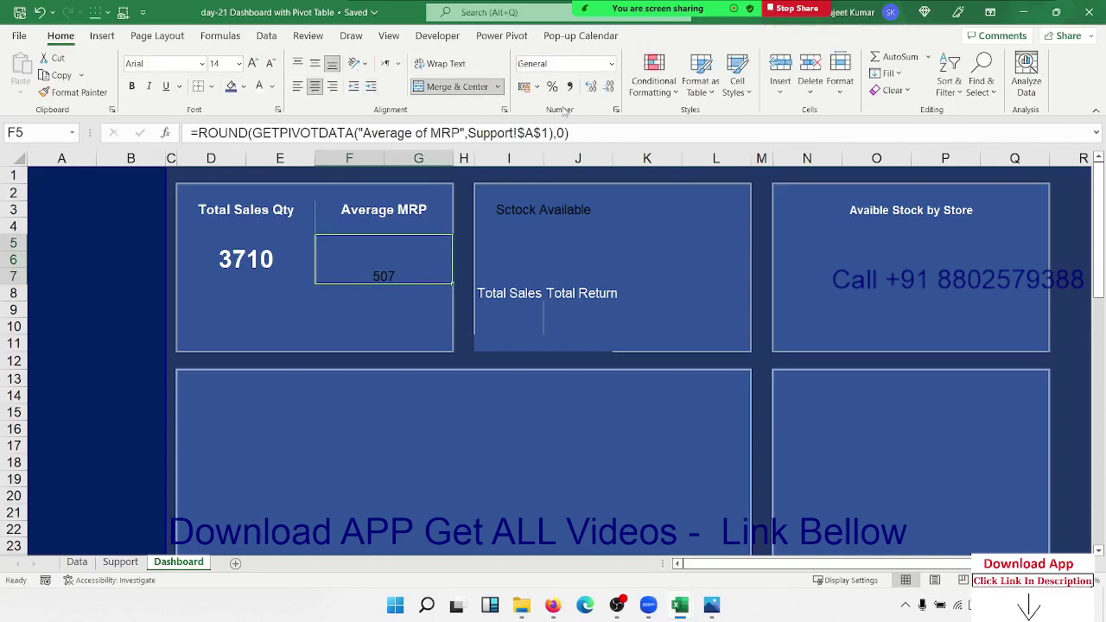
Middle-align the 507 value, recolour it and enlarge its font to match Total Sales Qty
{"action": "left_click", "coordinate": [314, 65]}
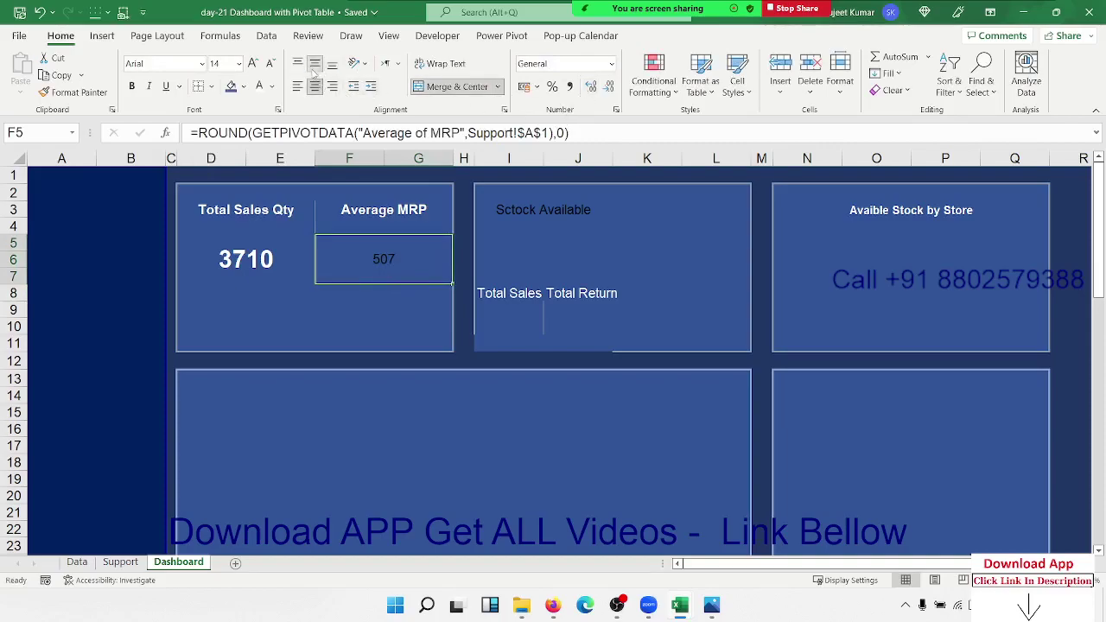
{"action": "left_click", "coordinate": [261, 87]}
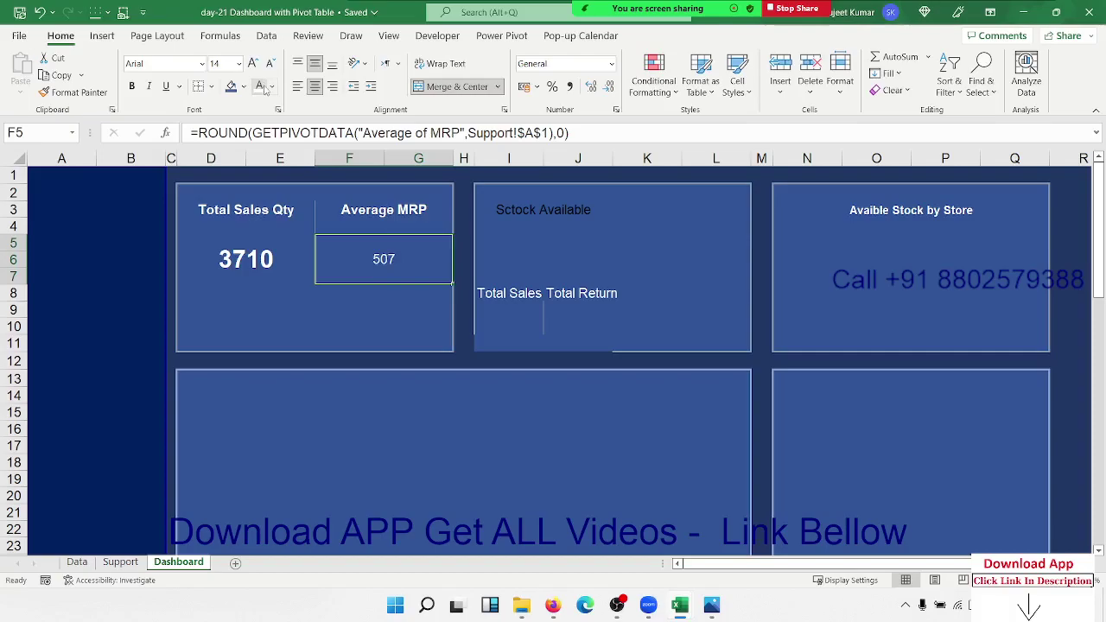
{"action": "left_click", "coordinate": [253, 64]}
{"action": "left_click", "coordinate": [253, 64]}
{"action": "left_click", "coordinate": [253, 64]}
{"action": "left_click", "coordinate": [253, 63]}
{"action": "left_click", "coordinate": [253, 63]}
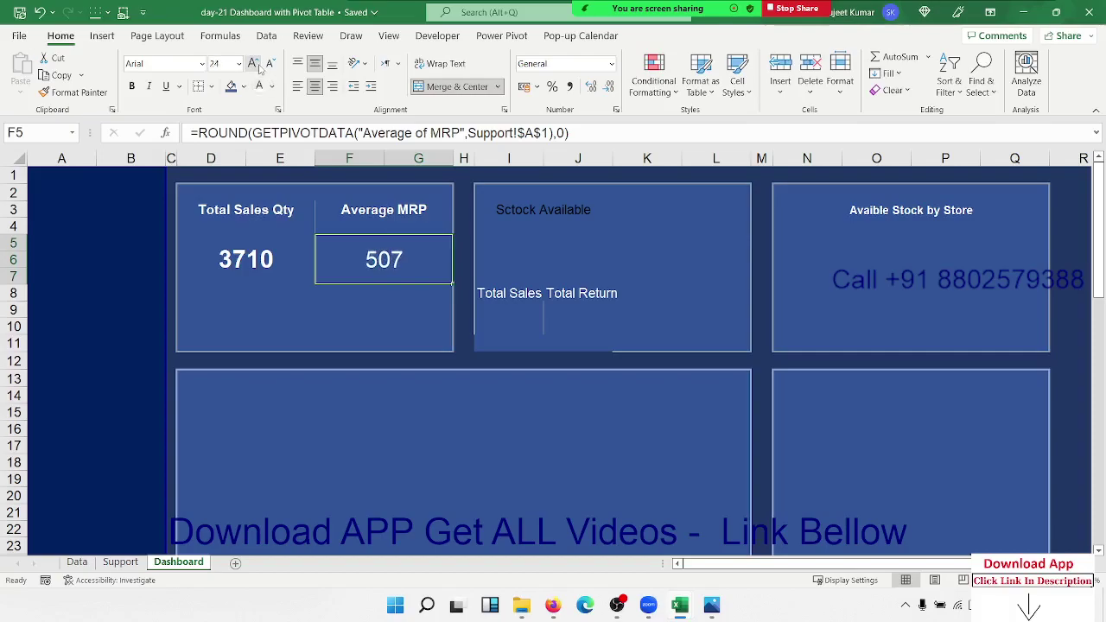
{"action": "left_click", "coordinate": [253, 64]}
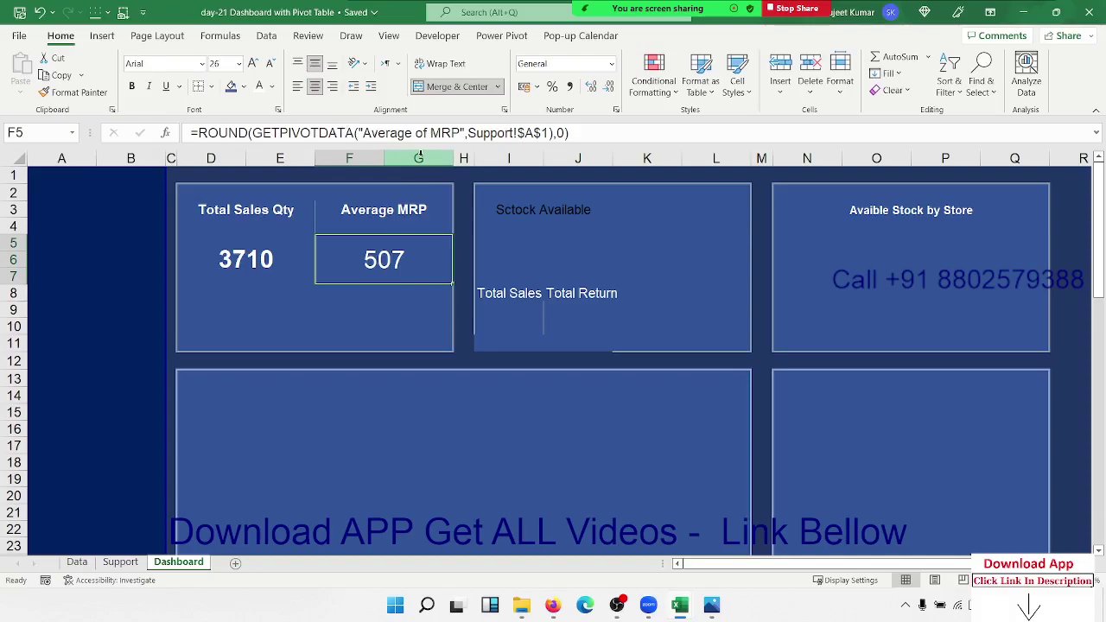
Format the Average MRP value as indented rupee currency with no decimals: ₹ 507
{"action": "key", "text": "ctrl+shift+4"}
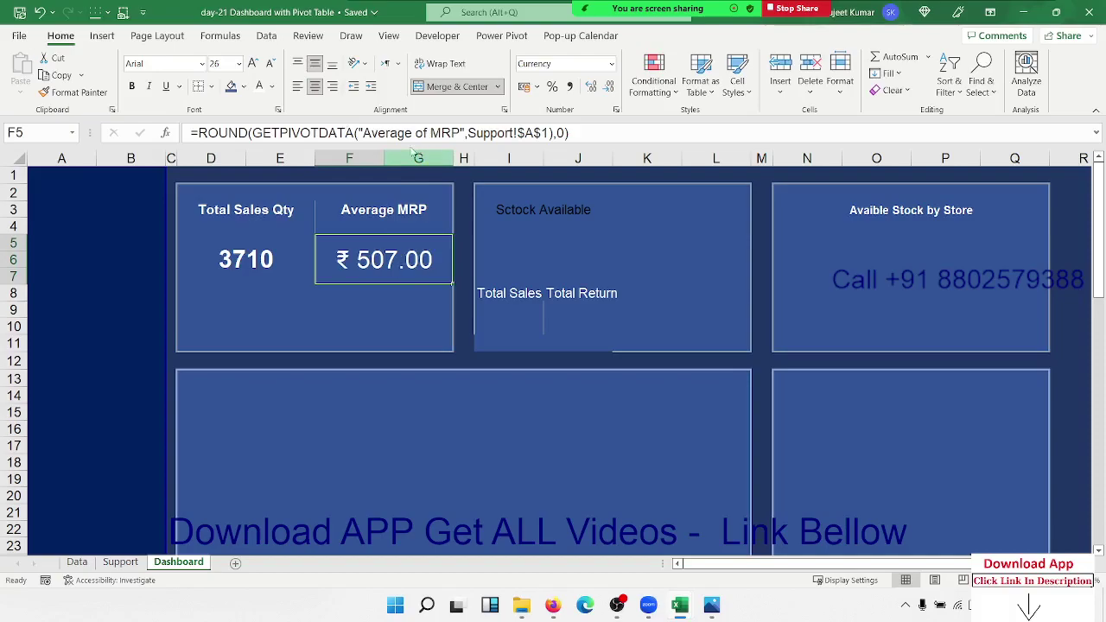
{"action": "left_click", "coordinate": [371, 86]}
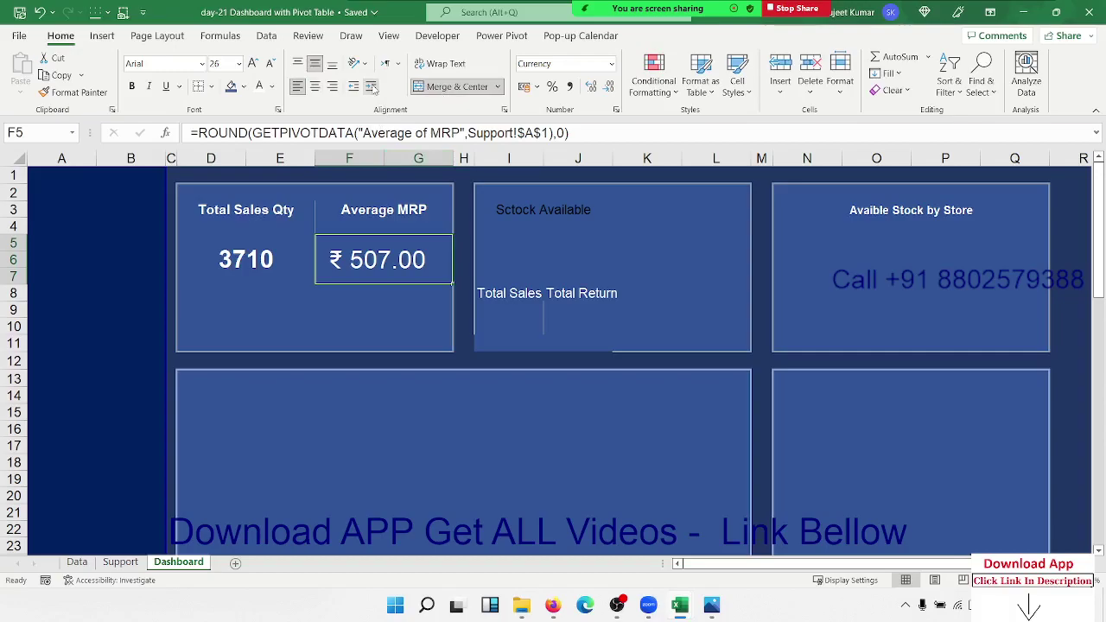
{"action": "left_click", "coordinate": [370, 88]}
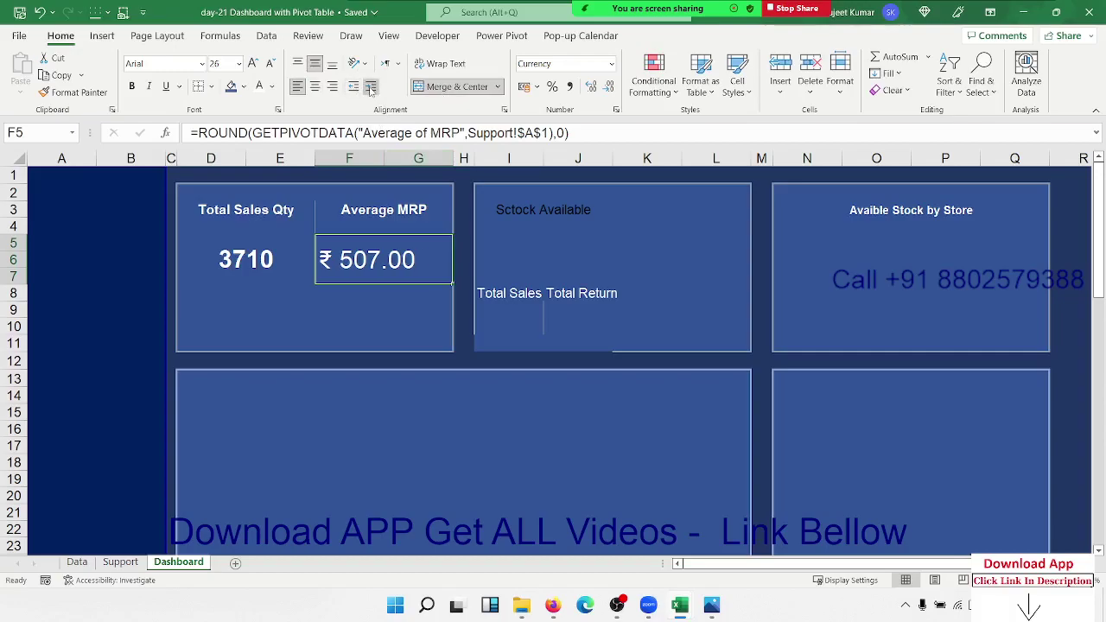
{"action": "left_click", "coordinate": [370, 87]}
{"action": "left_click", "coordinate": [608, 87]}
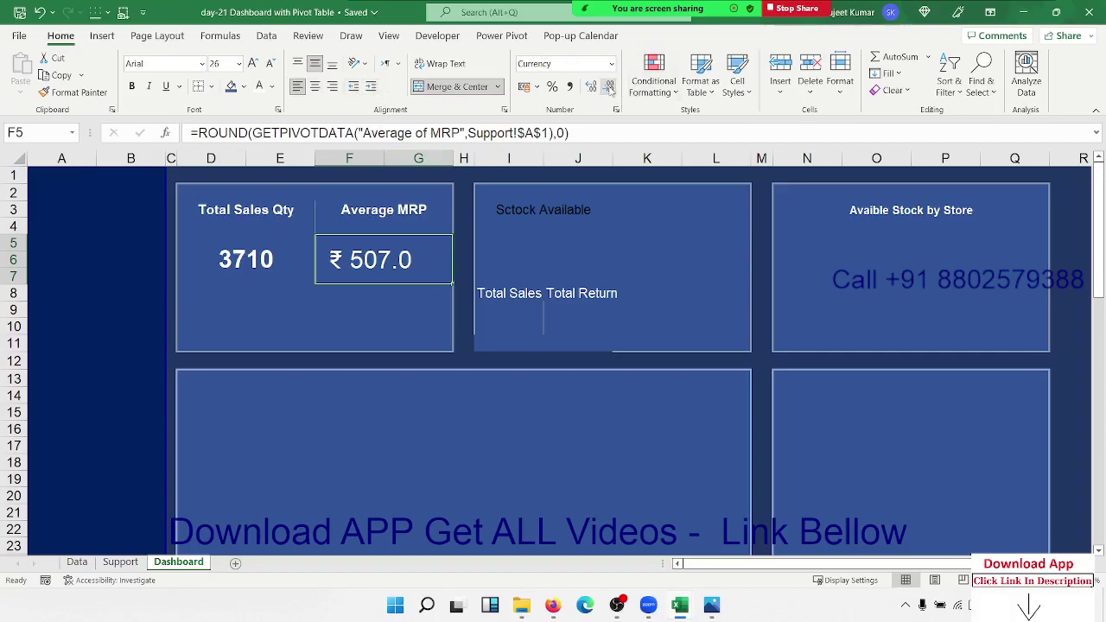
{"action": "left_click", "coordinate": [609, 87]}
Review the card's Total Sales Qty 3710 and Average MRP ₹ 507 values
{"action": "left_click", "coordinate": [407, 322]}
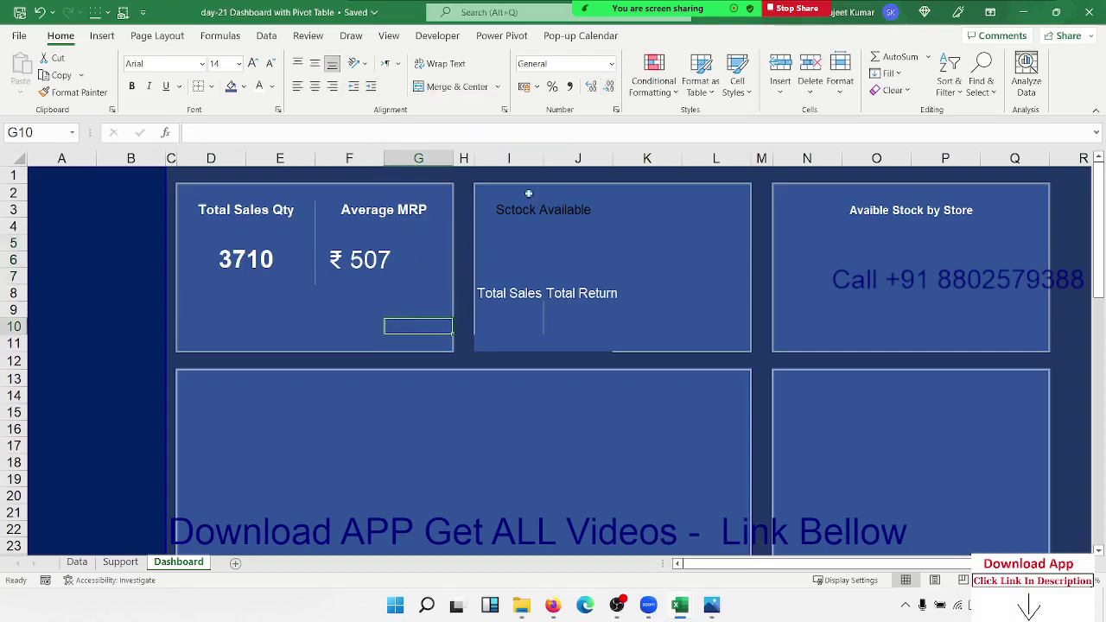
{"action": "left_click", "coordinate": [392, 269]}
{"action": "left_click", "coordinate": [286, 259]}
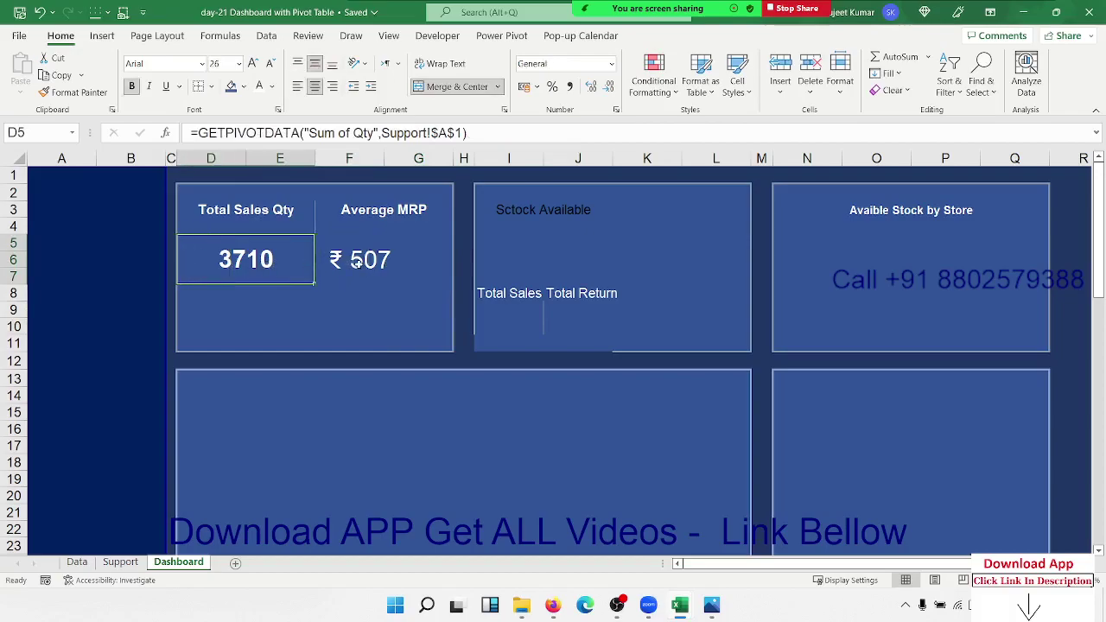
{"action": "left_click", "coordinate": [377, 264]}
{"action": "left_click", "coordinate": [306, 314]}
{"action": "left_click", "coordinate": [358, 264]}
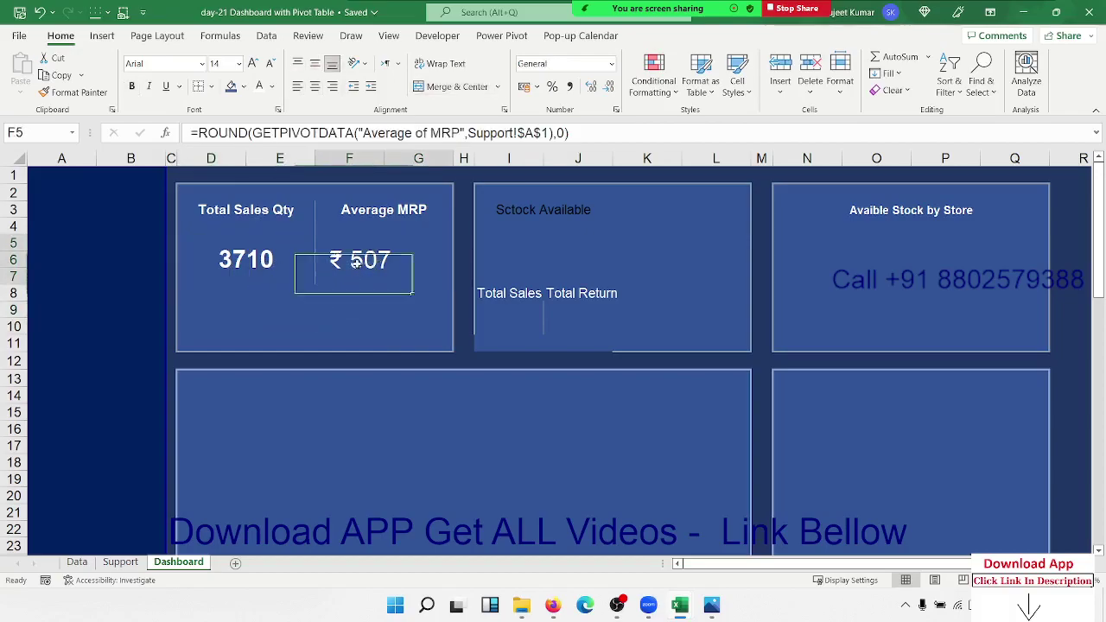
{"action": "left_click", "coordinate": [350, 304]}
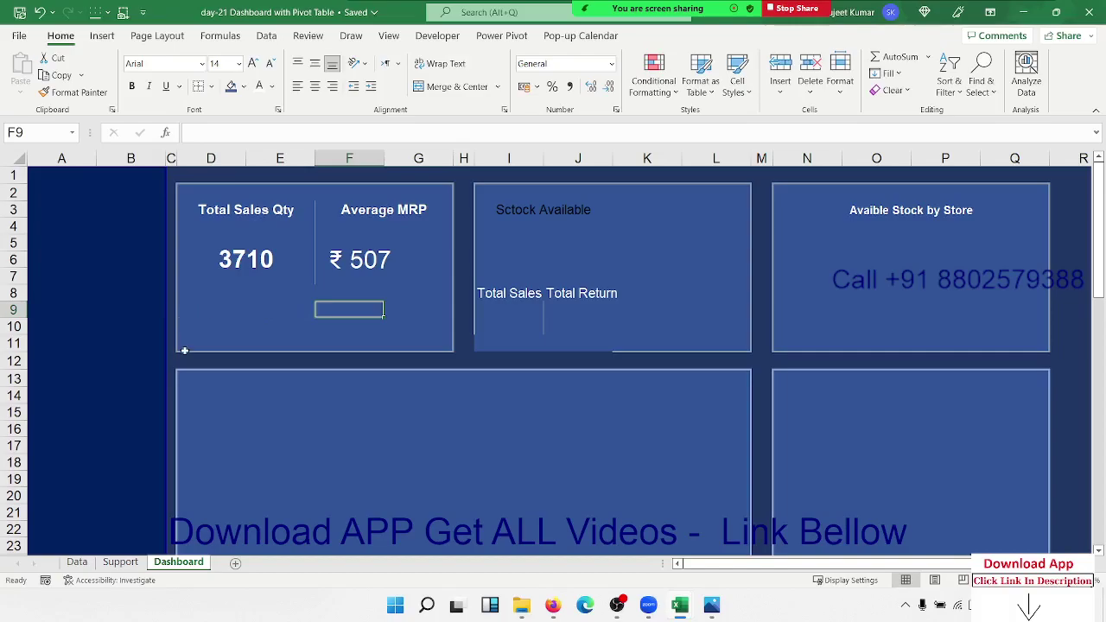
Create a pivot table from the Data sheet, placed at Support!$G$3
{"action": "left_click", "coordinate": [77, 562]}
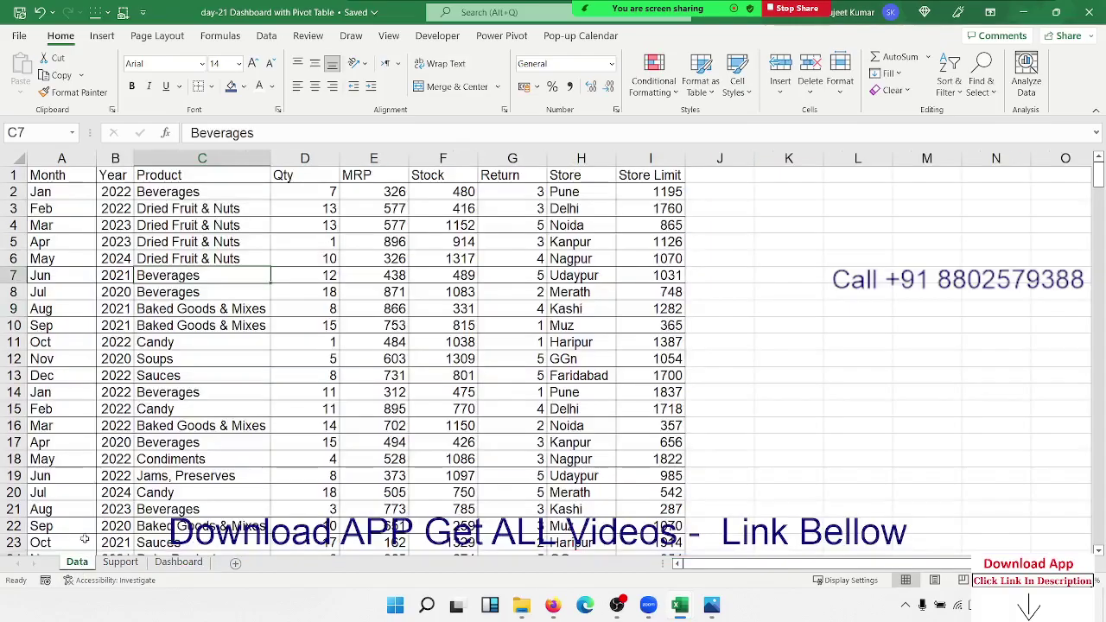
{"action": "left_click", "coordinate": [76, 182]}
{"action": "left_click", "coordinate": [102, 35]}
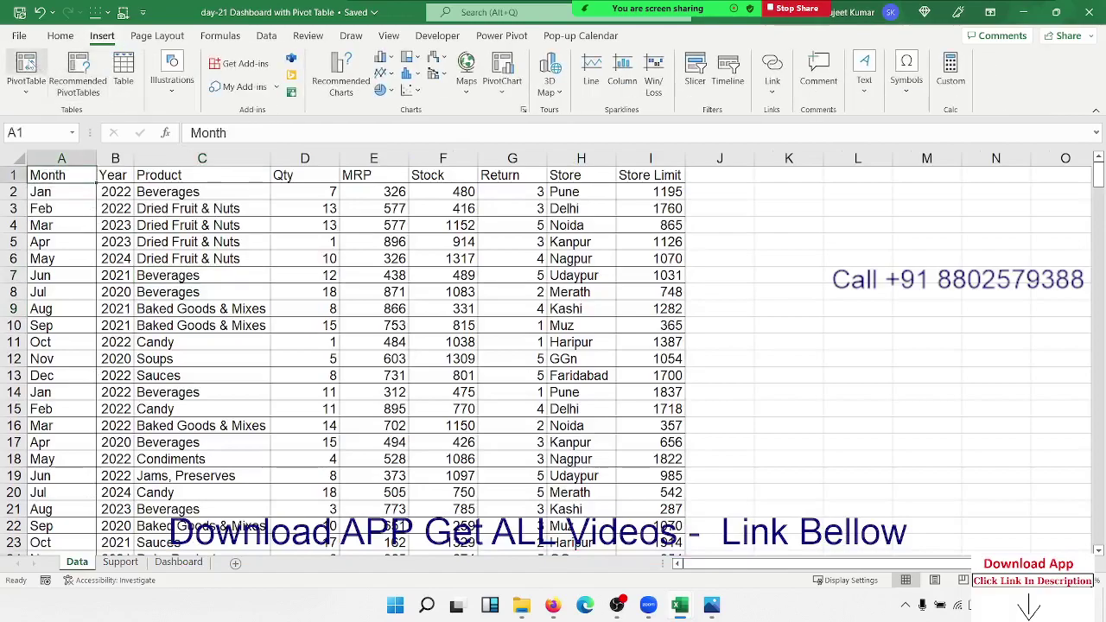
{"action": "left_click", "coordinate": [26, 69]}
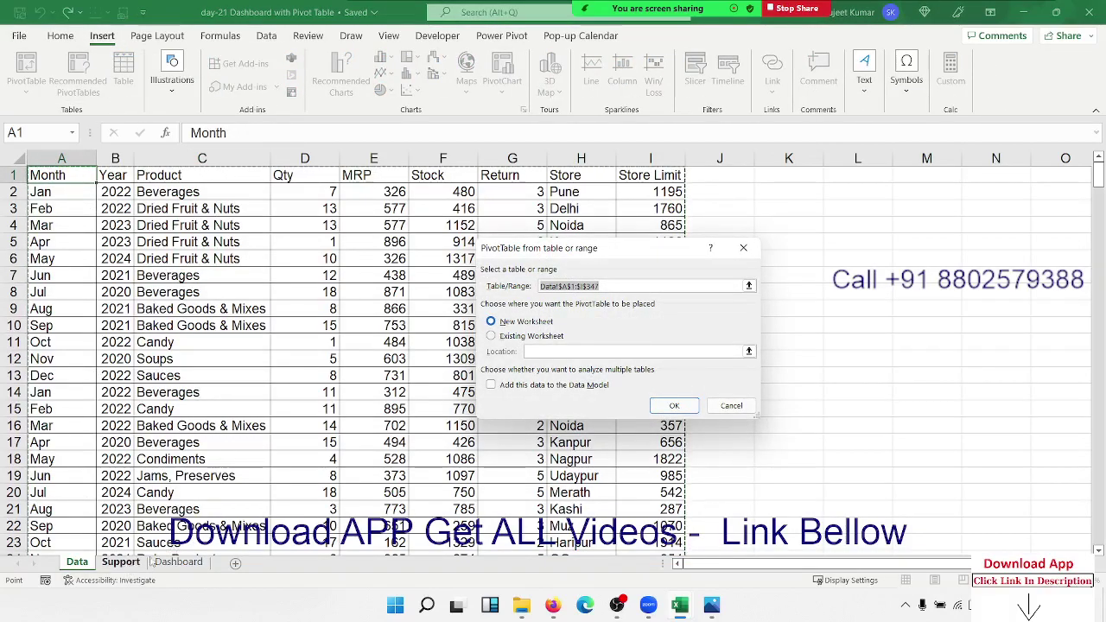
{"action": "left_click", "coordinate": [527, 336]}
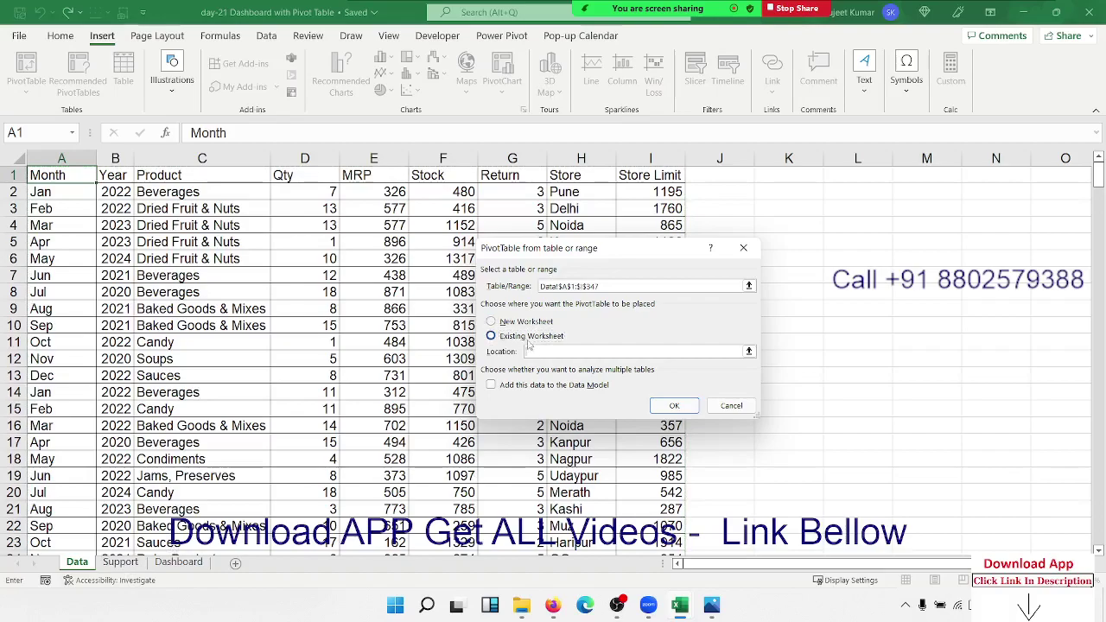
{"action": "left_click", "coordinate": [120, 562]}
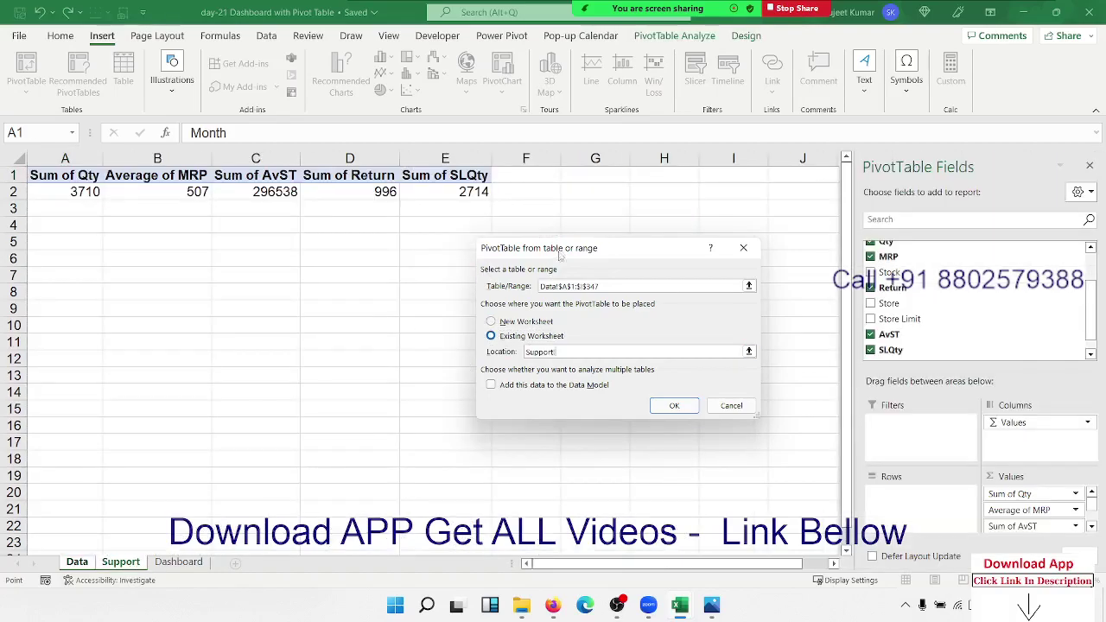
{"action": "left_click_drag", "start_coordinate": [559, 253], "coordinate": [371, 352]}
{"action": "left_click", "coordinate": [578, 210]}
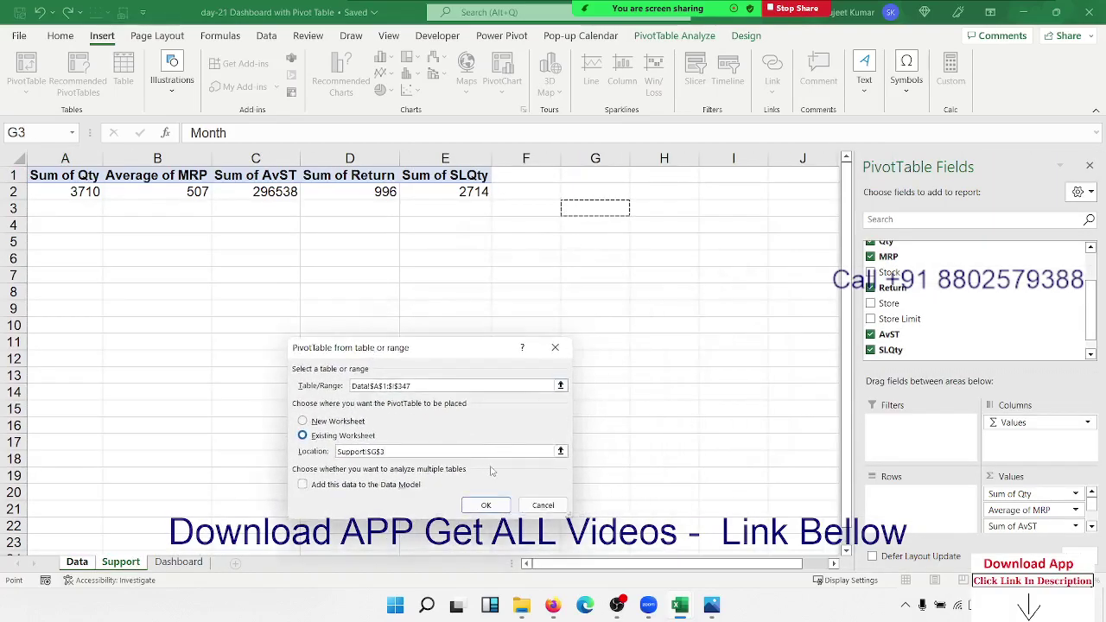
{"action": "left_click", "coordinate": [486, 505]}
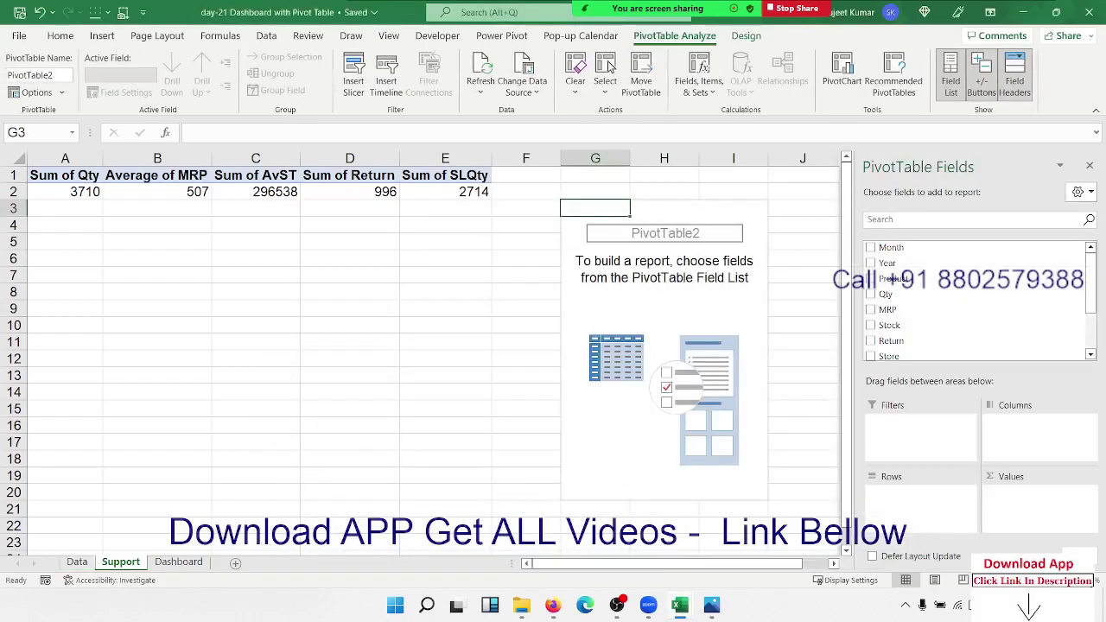
Add Store to Rows and Qty to Values in the new pivot
{"action": "scroll", "coordinate": [938, 329], "scroll_direction": "down", "scroll_amount": 3}
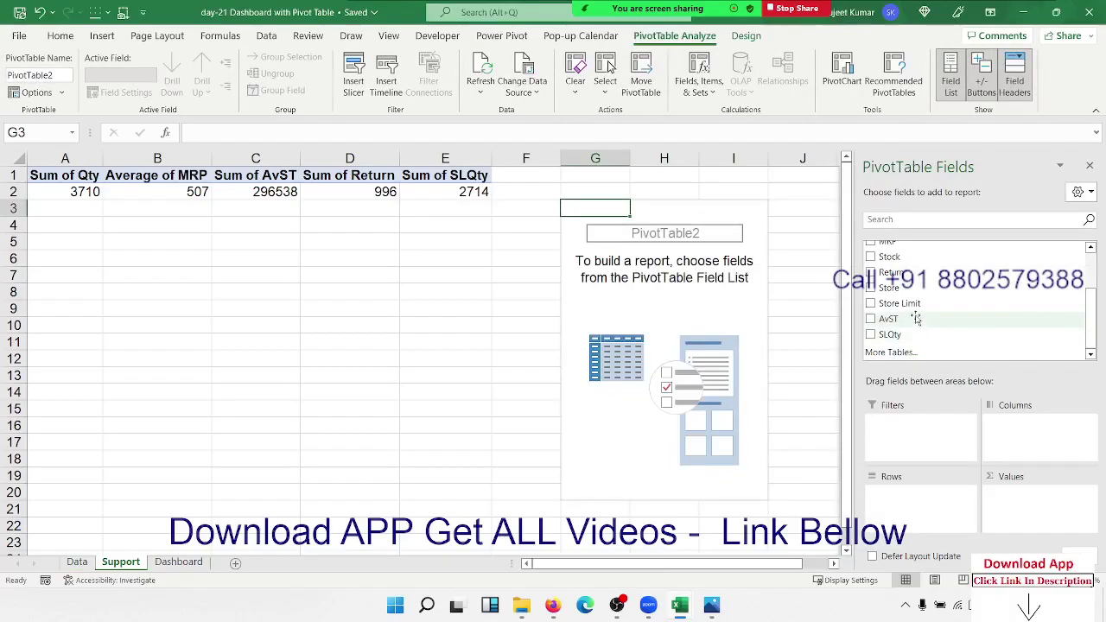
{"action": "left_click_drag", "start_coordinate": [899, 287], "coordinate": [907, 496]}
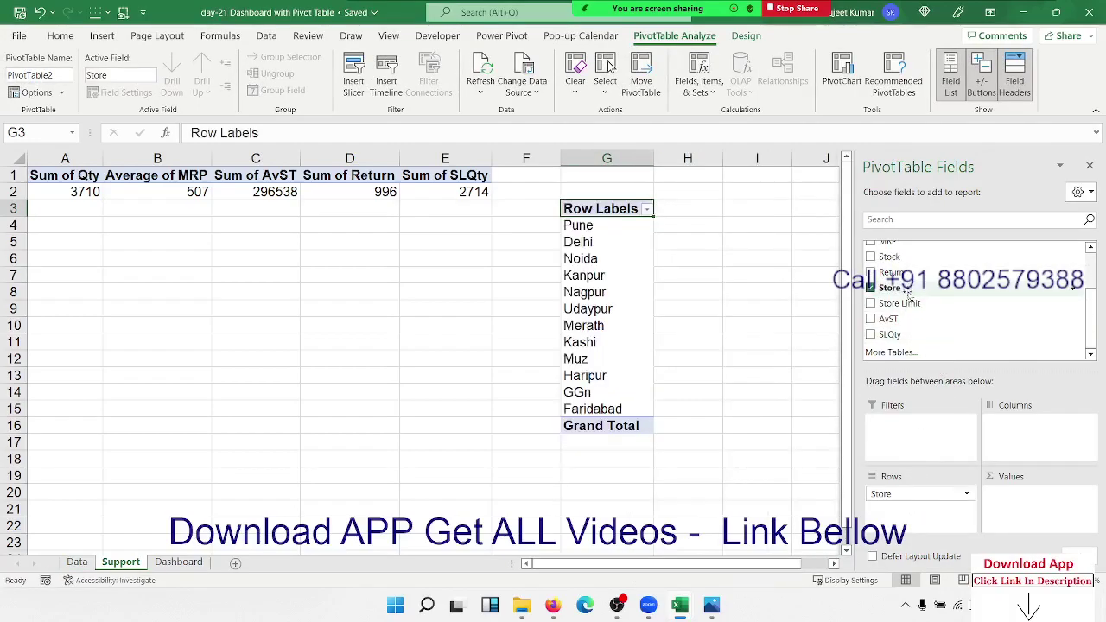
{"action": "scroll", "coordinate": [906, 293], "scroll_direction": "up", "scroll_amount": 2}
{"action": "left_click_drag", "start_coordinate": [905, 293], "coordinate": [1032, 499]}
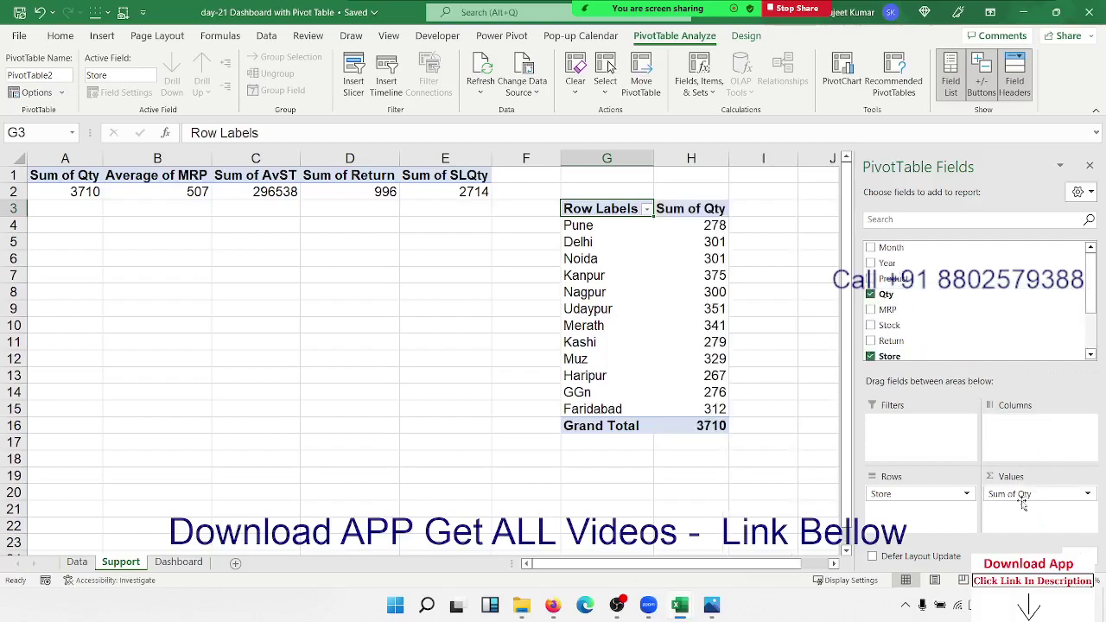
Insert a 2-D line PivotChart of Sum of Qty by Store
{"action": "left_click", "coordinate": [595, 259]}
{"action": "left_click", "coordinate": [102, 35]}
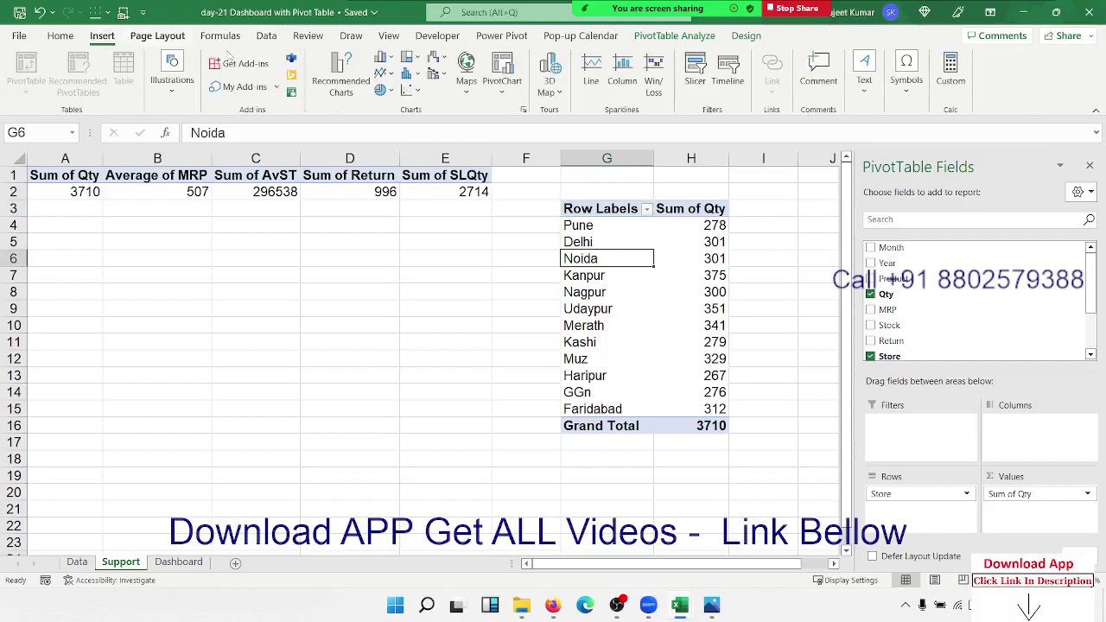
{"action": "left_click", "coordinate": [393, 76]}
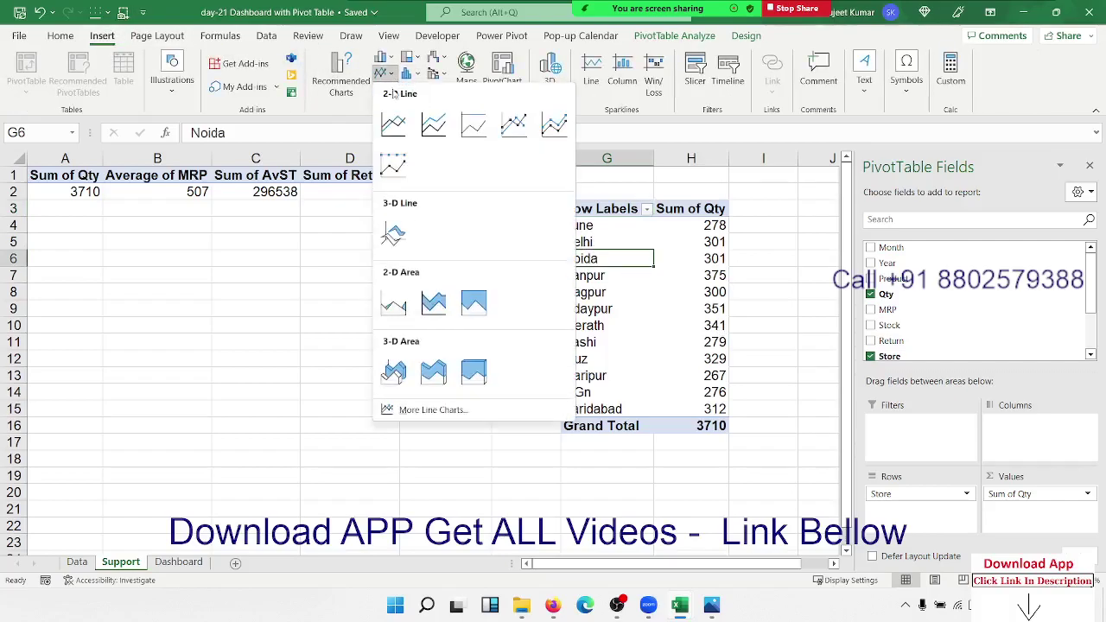
{"action": "left_click", "coordinate": [393, 127]}
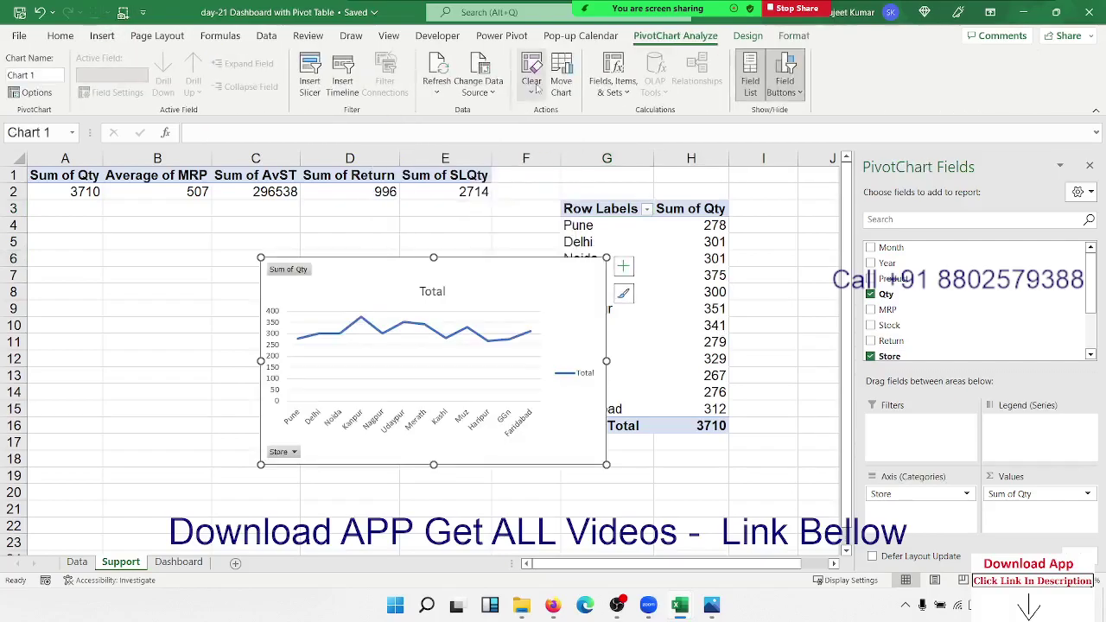
Apply the blue chart style to the store quantity line chart
{"action": "left_click", "coordinate": [750, 37]}
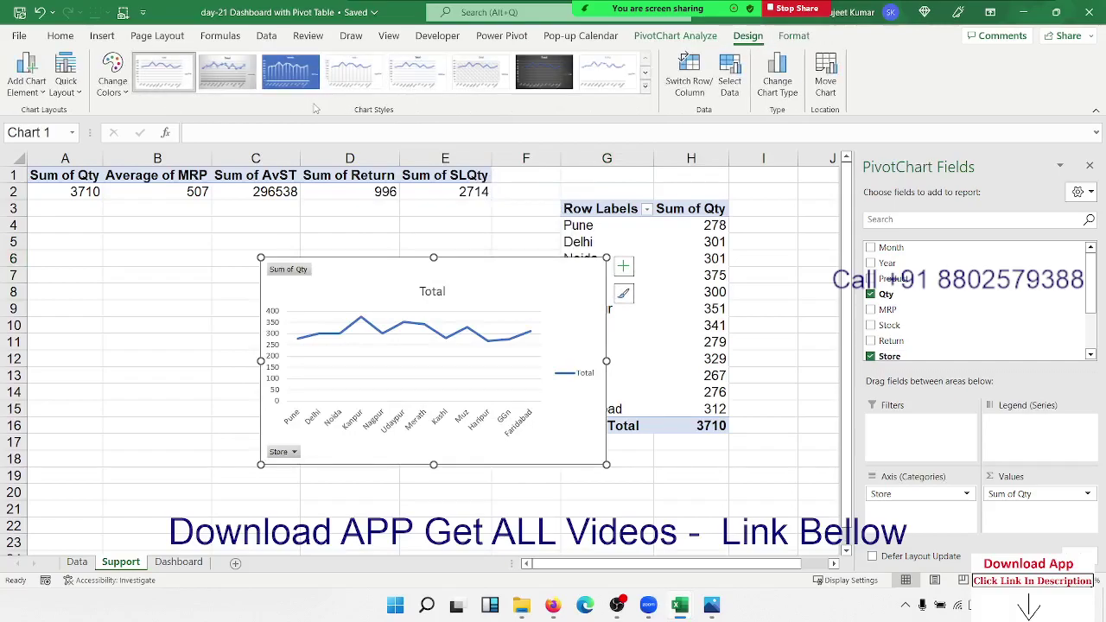
{"action": "left_click", "coordinate": [290, 71]}
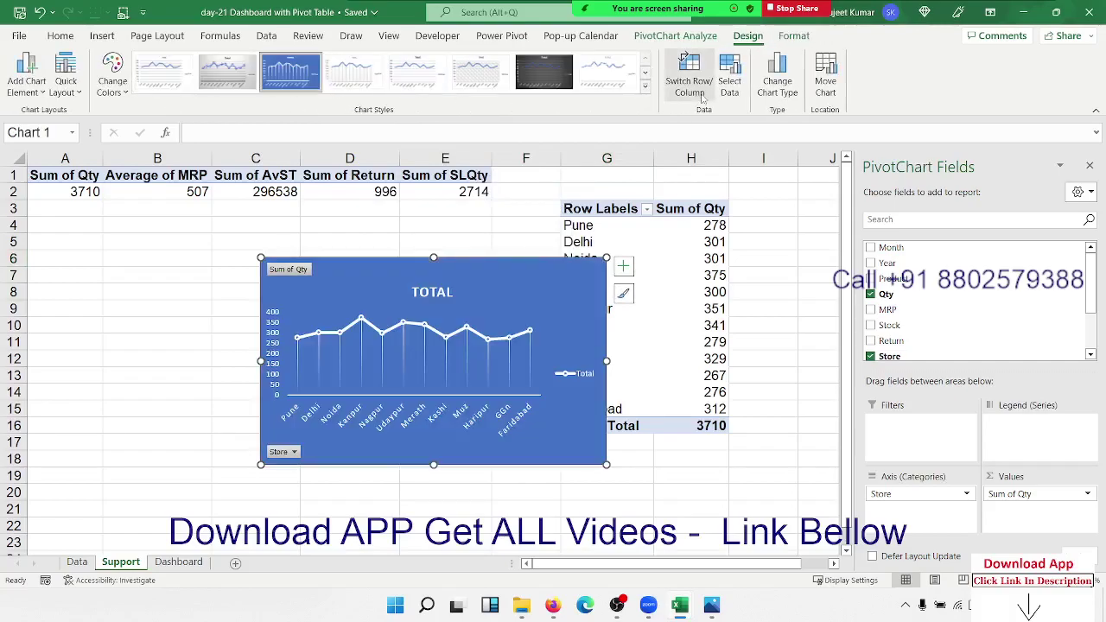
{"action": "left_click", "coordinate": [644, 85]}
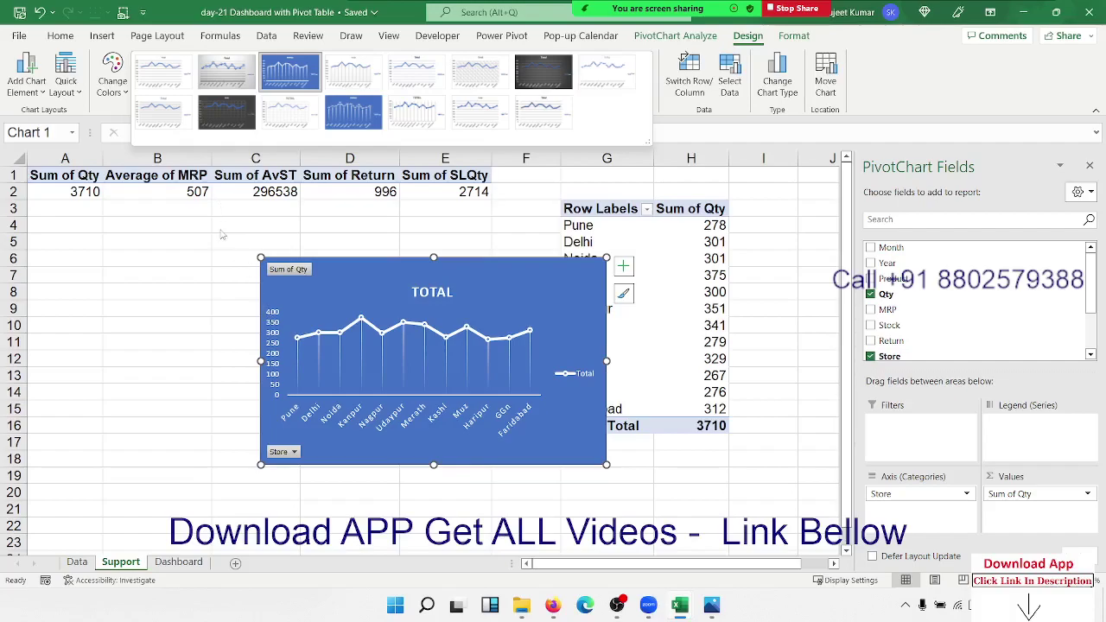
{"action": "left_click", "coordinate": [546, 451]}
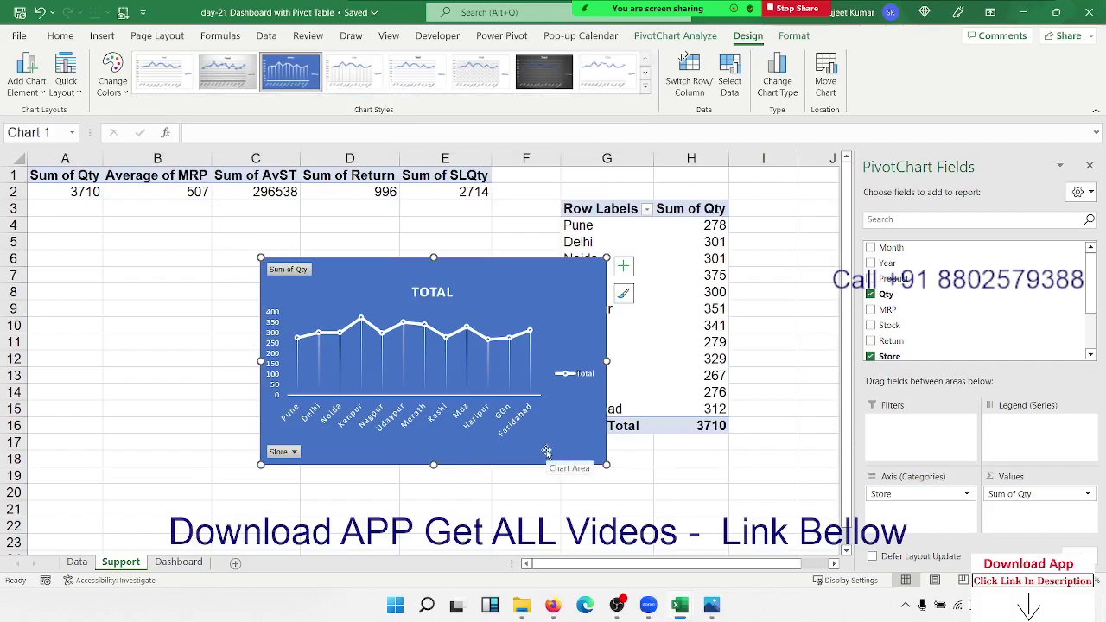
Cut the chart from Support and select D8 on the Dashboard sheet
{"action": "key", "text": "ctrl+x"}
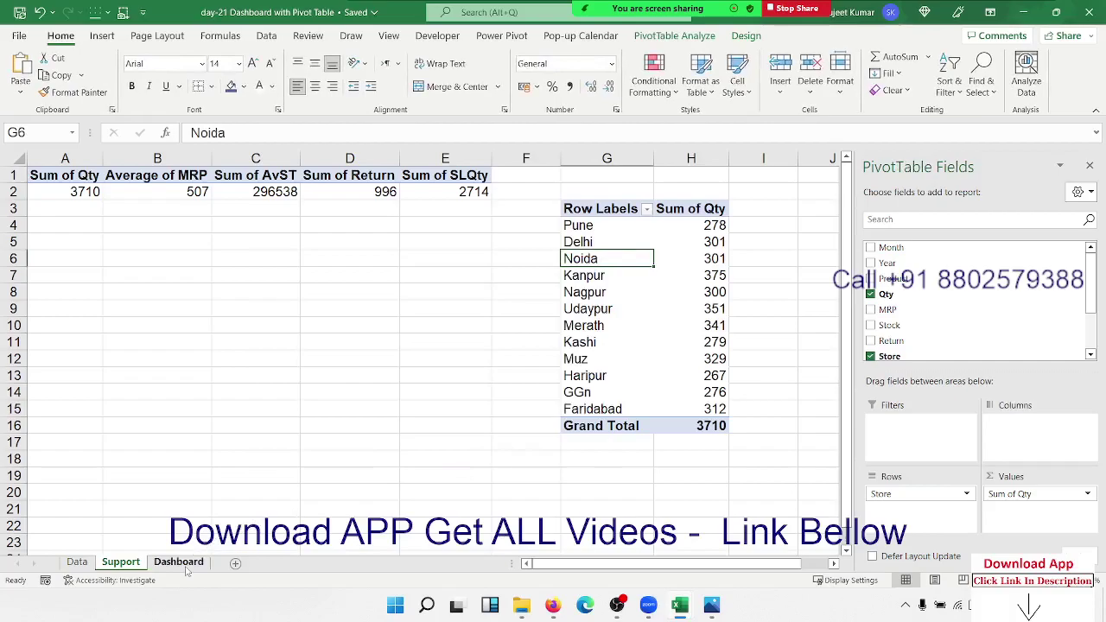
{"action": "left_click", "coordinate": [178, 561]}
{"action": "left_click", "coordinate": [216, 298]}
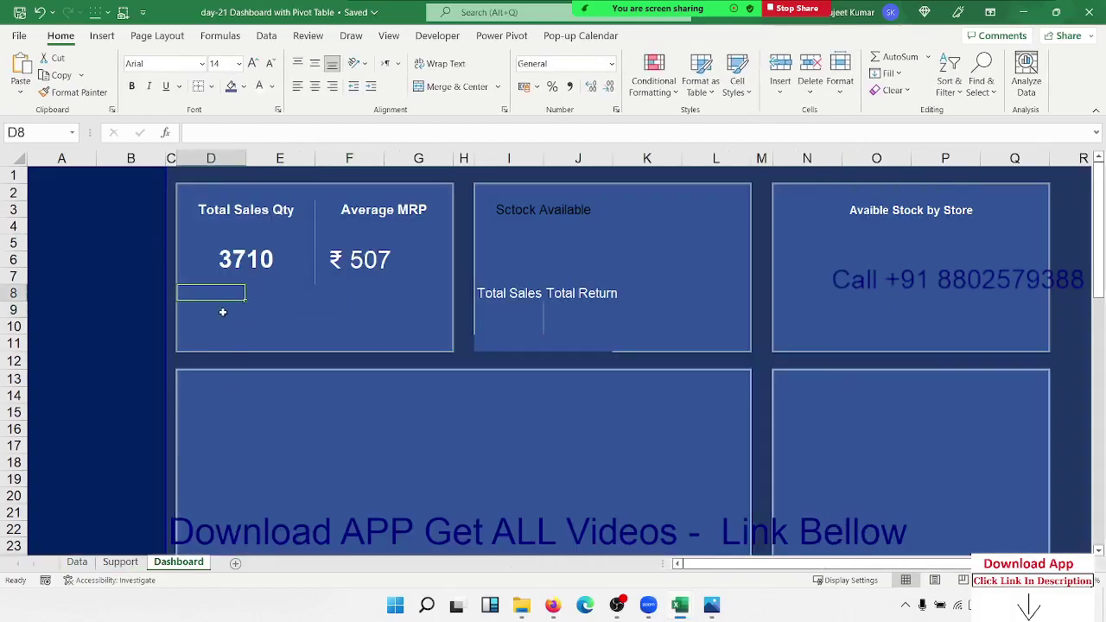
Paste the chart at D8 and remove both axes, the legend, the TOTAL title and all field buttons
{"action": "key", "text": "ctrl+v"}
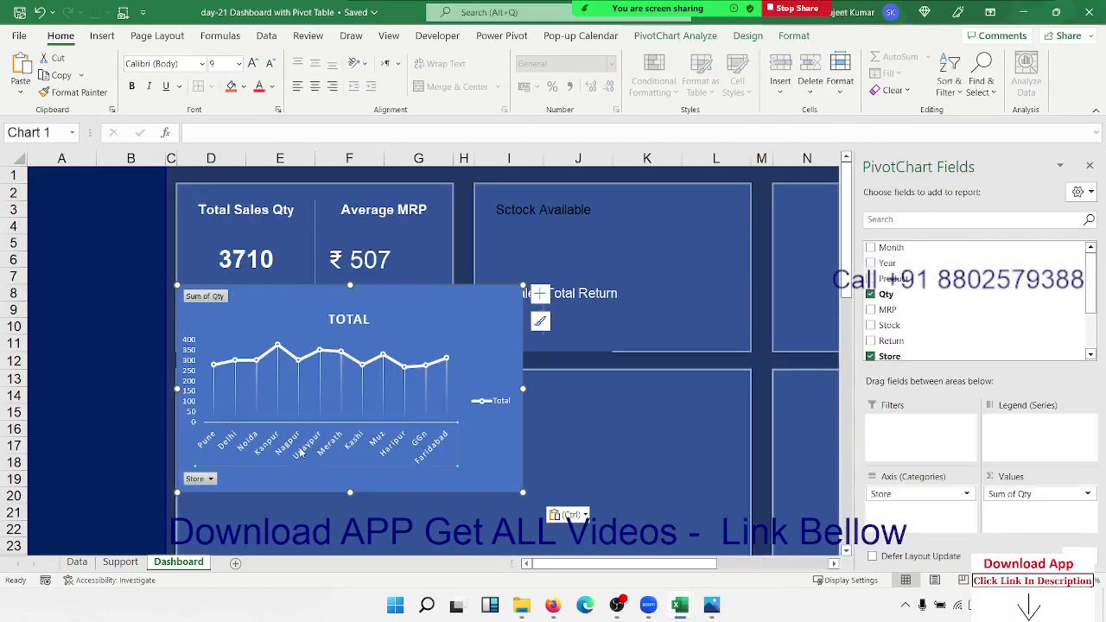
{"action": "key", "text": "Delete"}
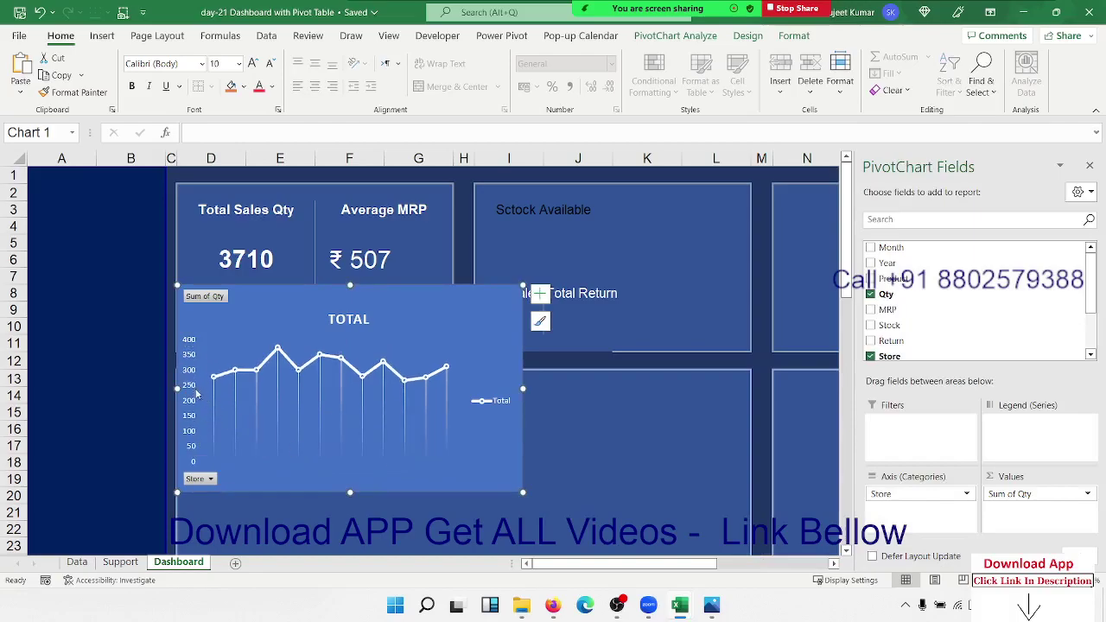
{"action": "left_click", "coordinate": [197, 393]}
{"action": "key", "text": "Delete"}
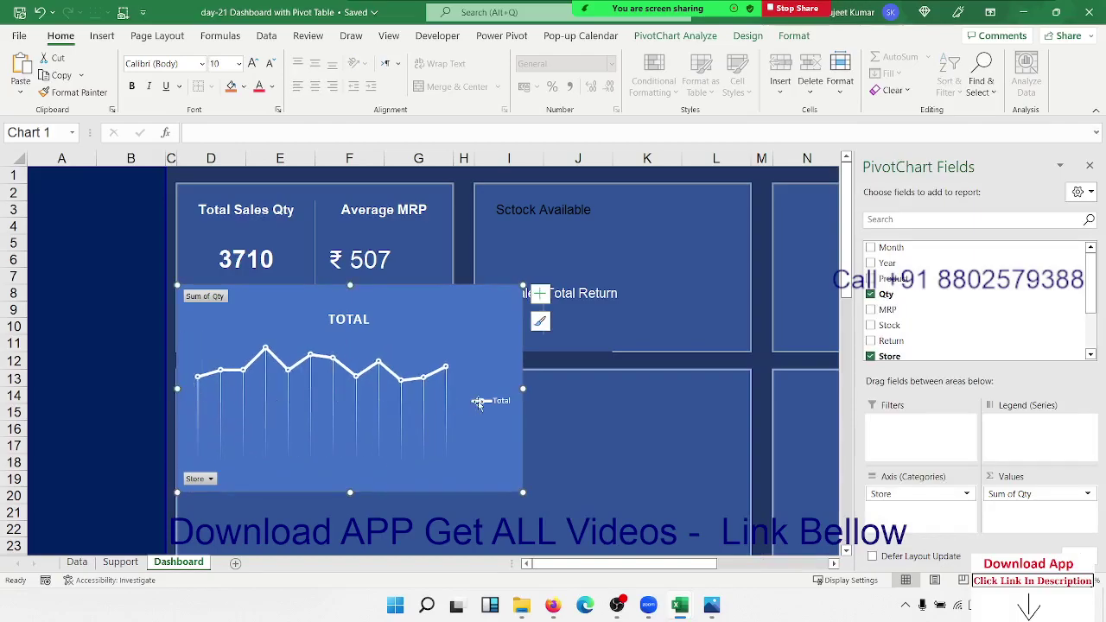
{"action": "left_click", "coordinate": [481, 401]}
{"action": "key", "text": "Delete"}
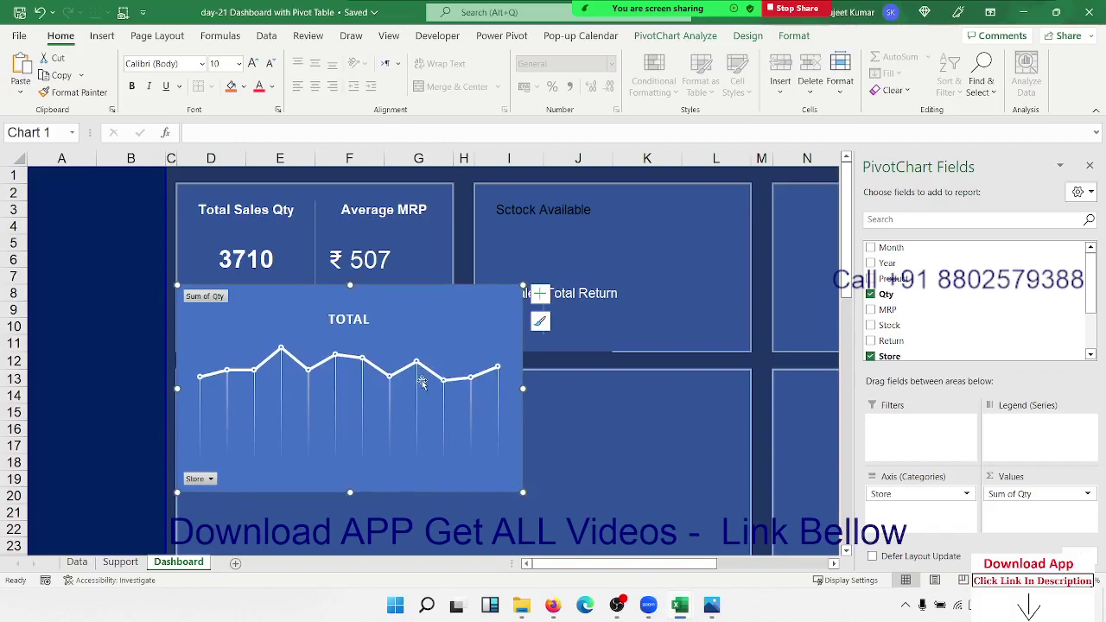
{"action": "left_click", "coordinate": [362, 322]}
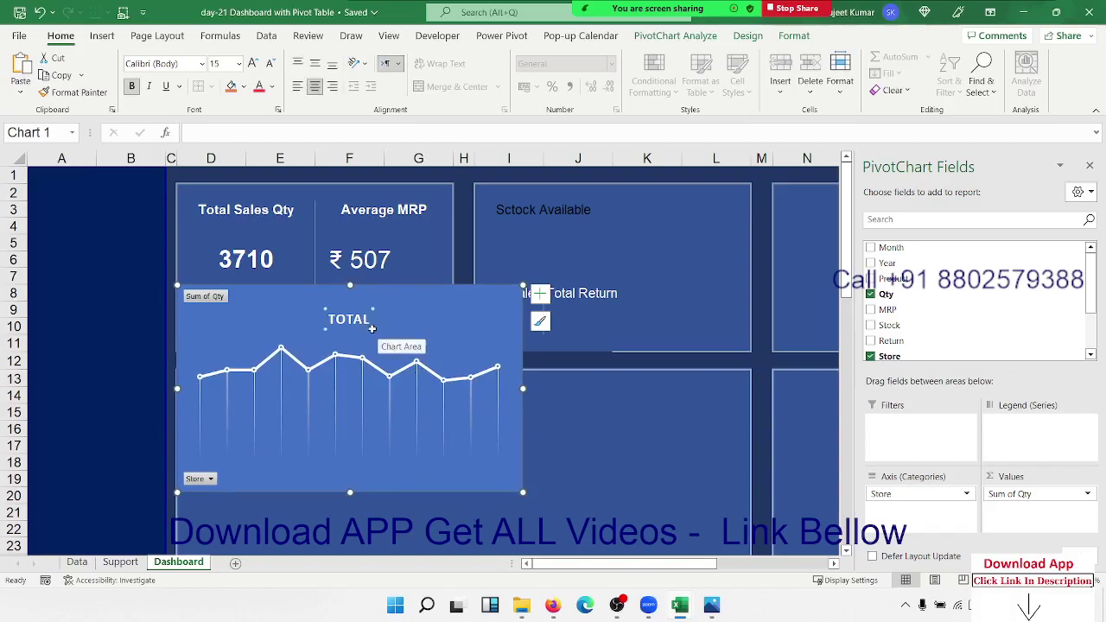
{"action": "key", "text": "Delete"}
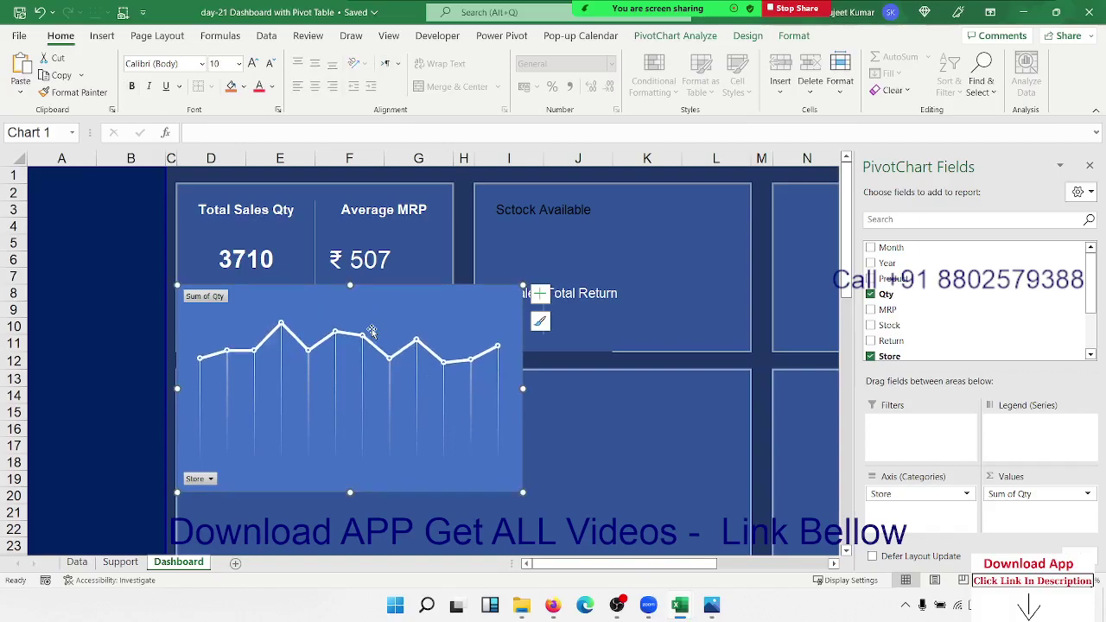
{"action": "right_click", "coordinate": [207, 297]}
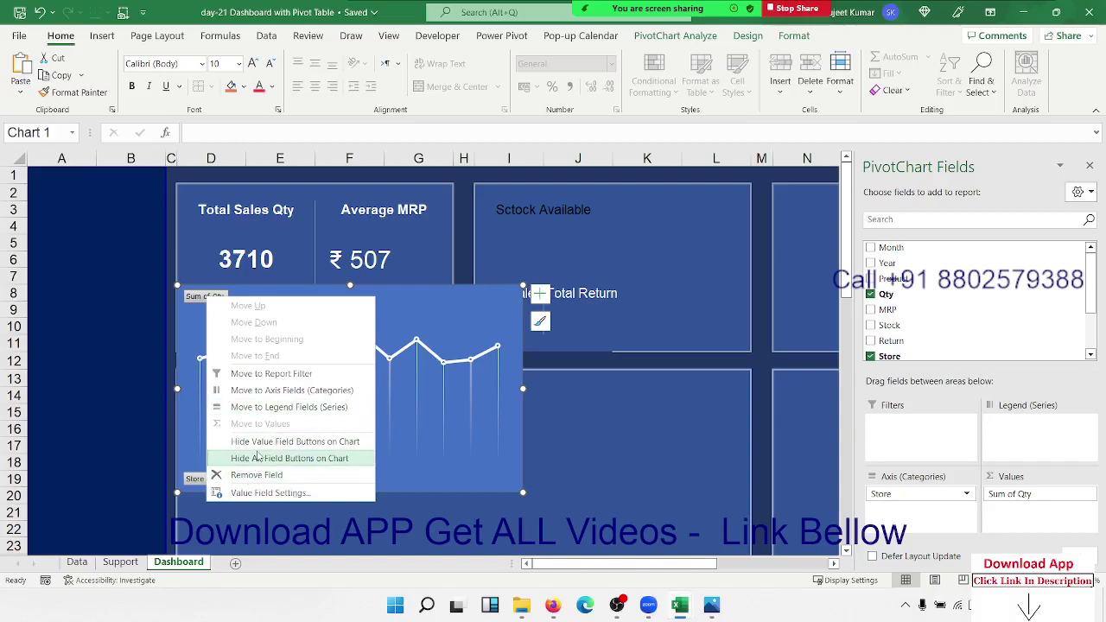
{"action": "left_click", "coordinate": [257, 459]}
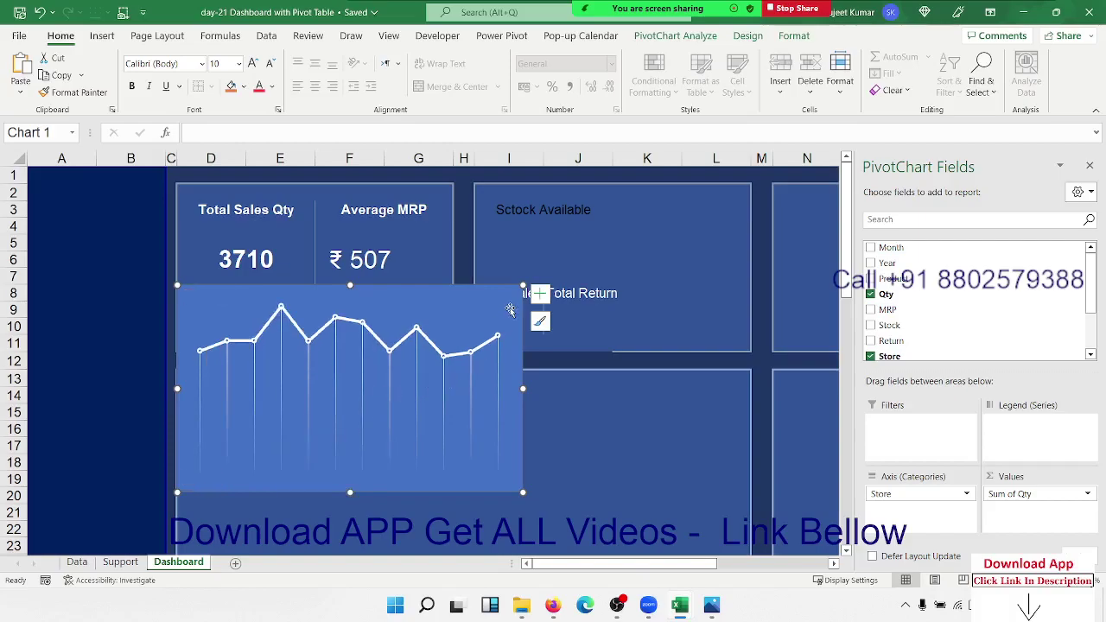
{"action": "mouse_move", "coordinate": [442, 356]}
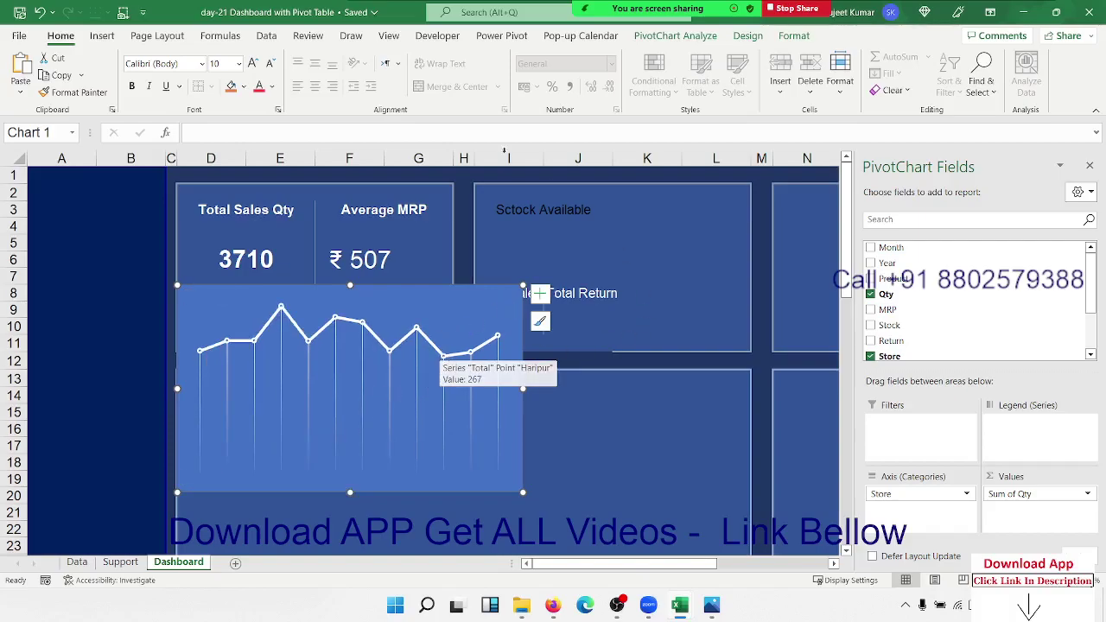
Change the store quantity chart from a line chart to the first Area subtype
{"action": "right_click", "coordinate": [434, 347]}
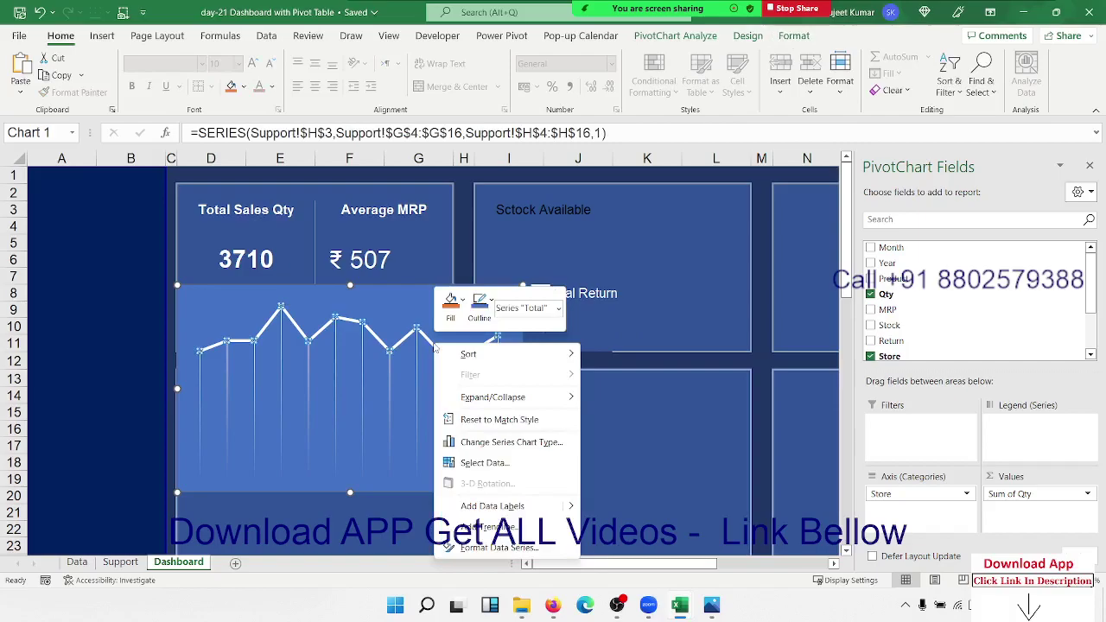
{"action": "left_click", "coordinate": [504, 442]}
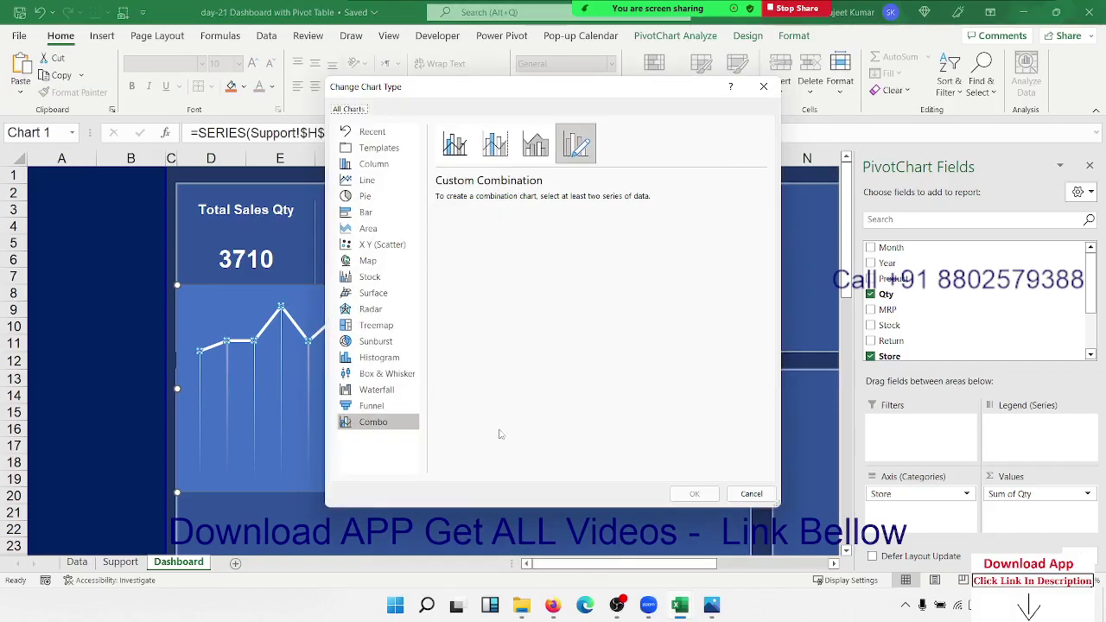
{"action": "left_click", "coordinate": [376, 185]}
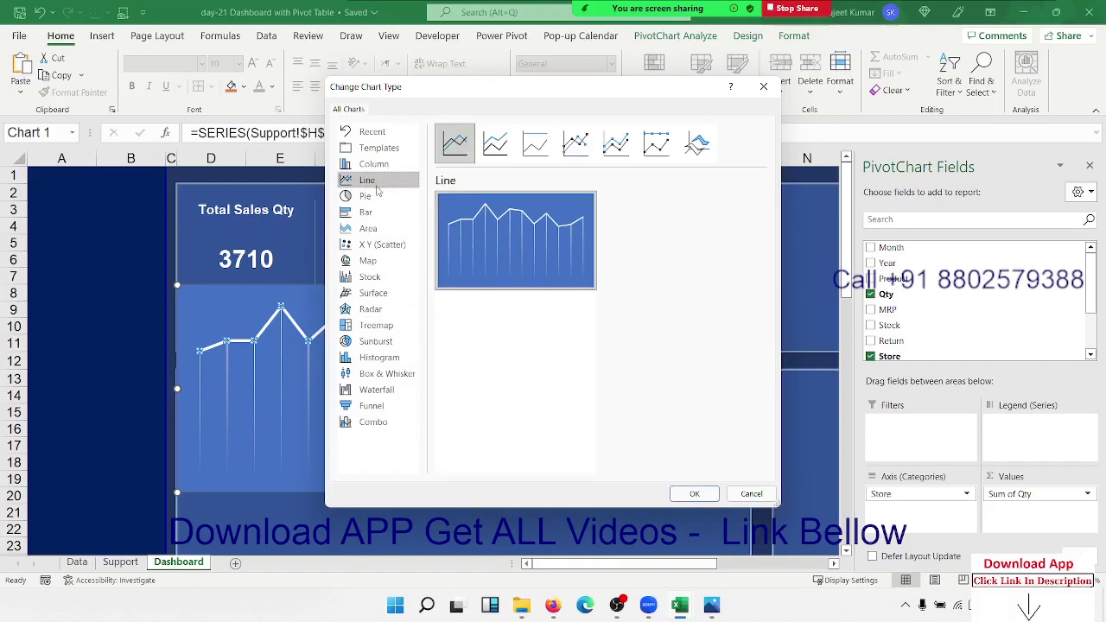
{"action": "left_click", "coordinate": [377, 228]}
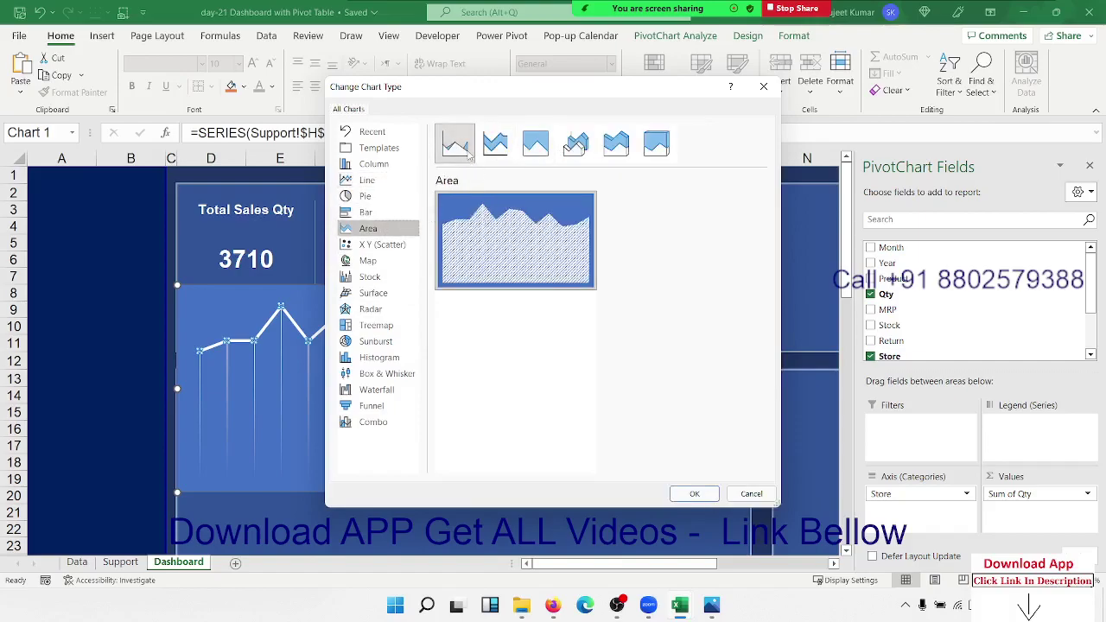
{"action": "left_click", "coordinate": [693, 493]}
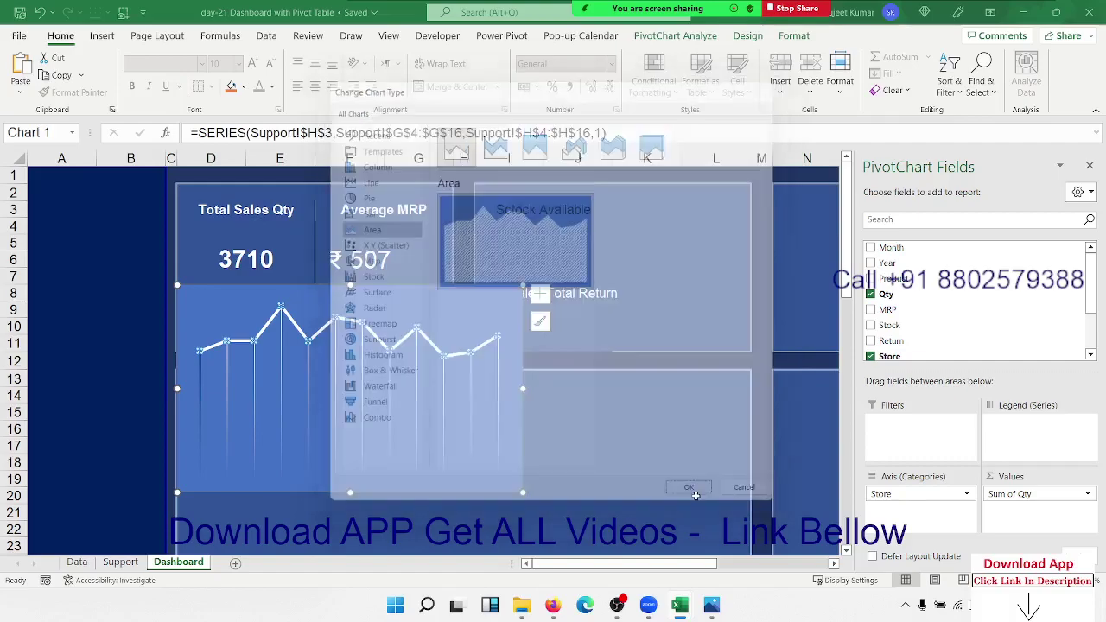
{"action": "left_click", "coordinate": [792, 36]}
Apply chart Style 2 to the store area chart
{"action": "left_click", "coordinate": [747, 36]}
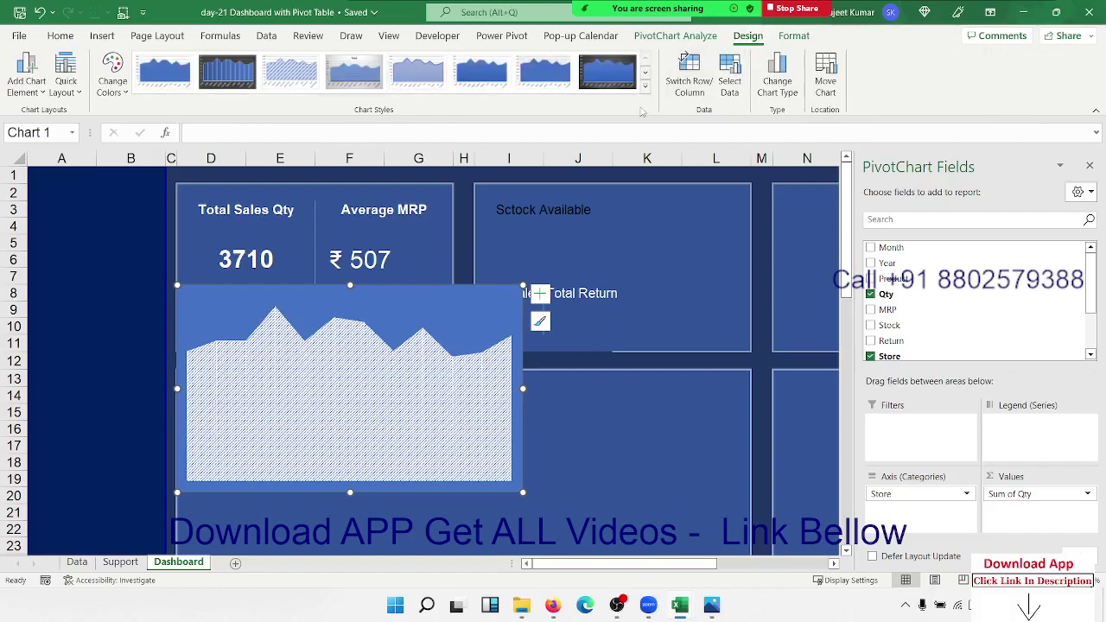
{"action": "left_click", "coordinate": [644, 86]}
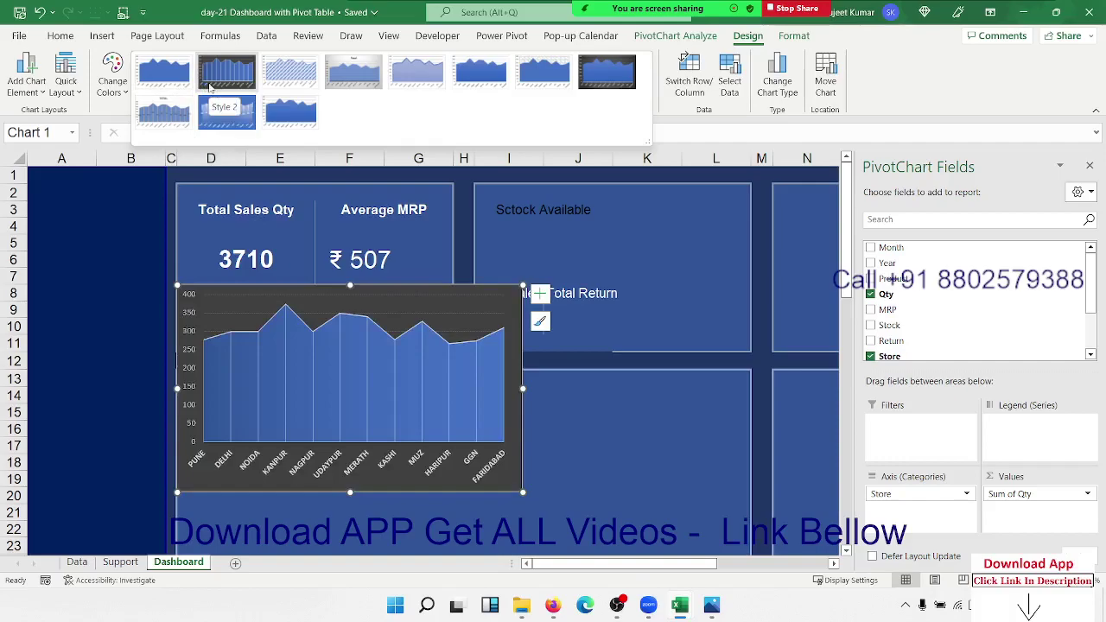
{"action": "left_click", "coordinate": [210, 86]}
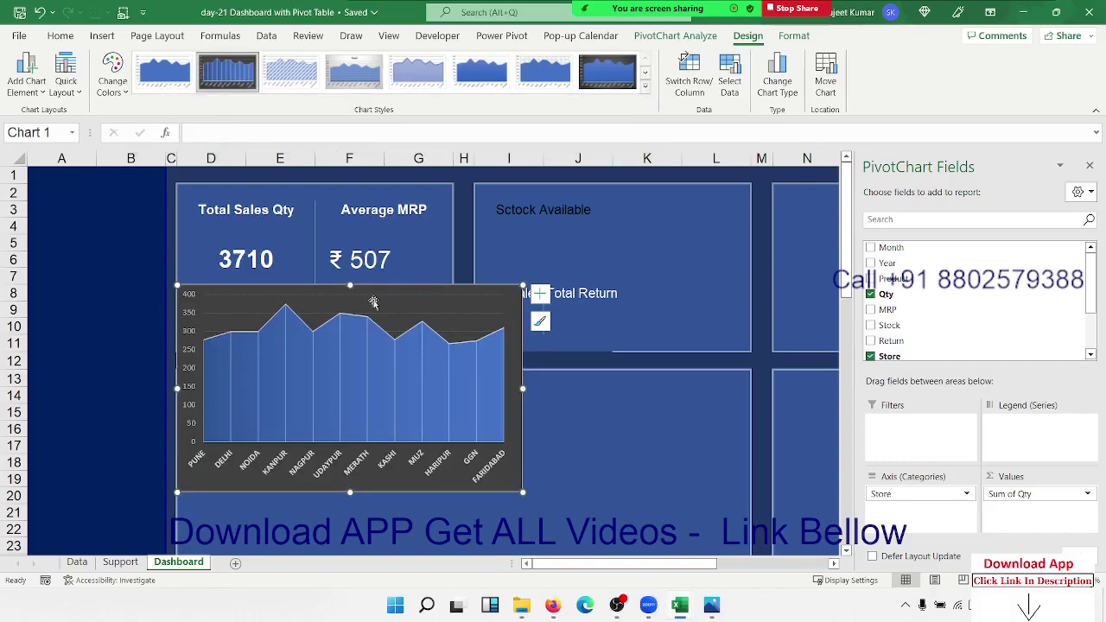
Delete the store name axis labels, the vertical value axis and the horizontal gridlines
{"action": "left_click", "coordinate": [380, 470]}
{"action": "key", "text": "Delete"}
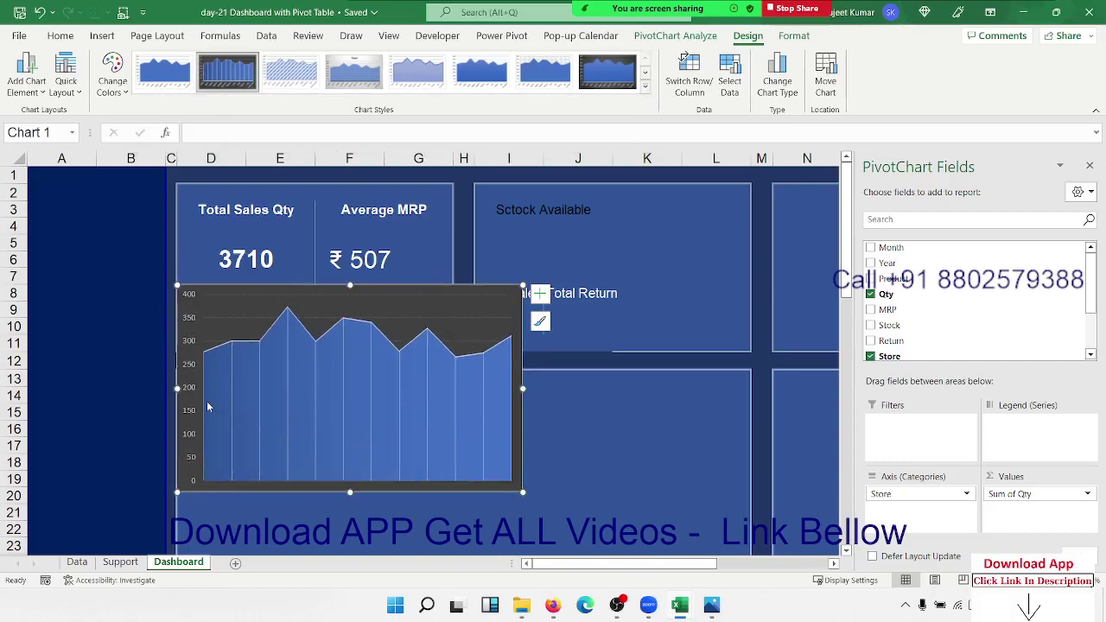
{"action": "left_click", "coordinate": [195, 394]}
{"action": "key", "text": "Delete"}
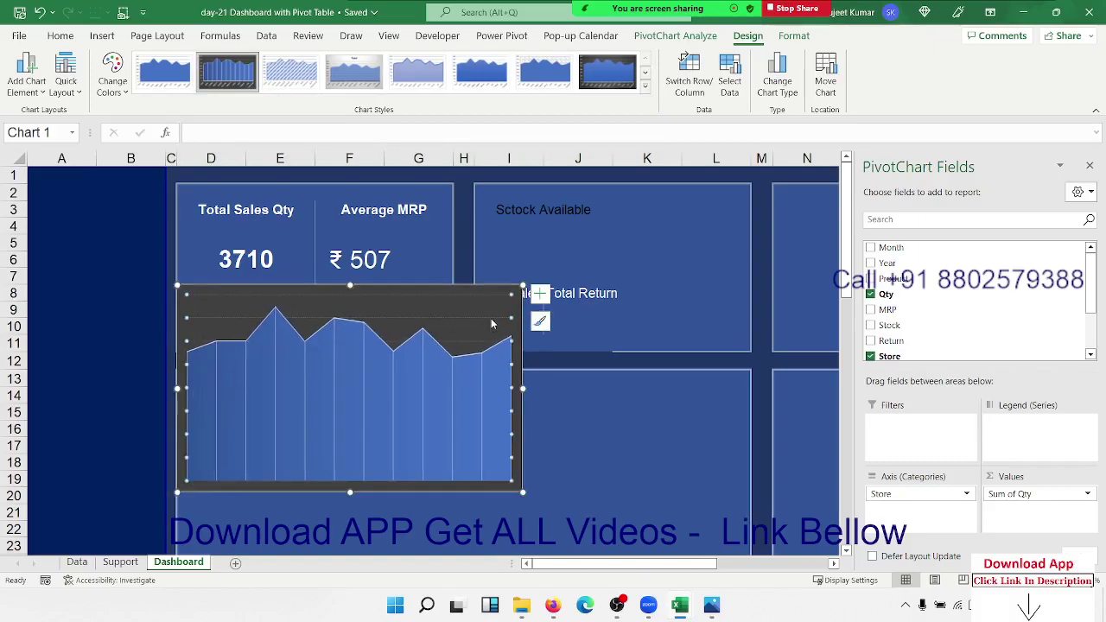
{"action": "key", "text": "Delete"}
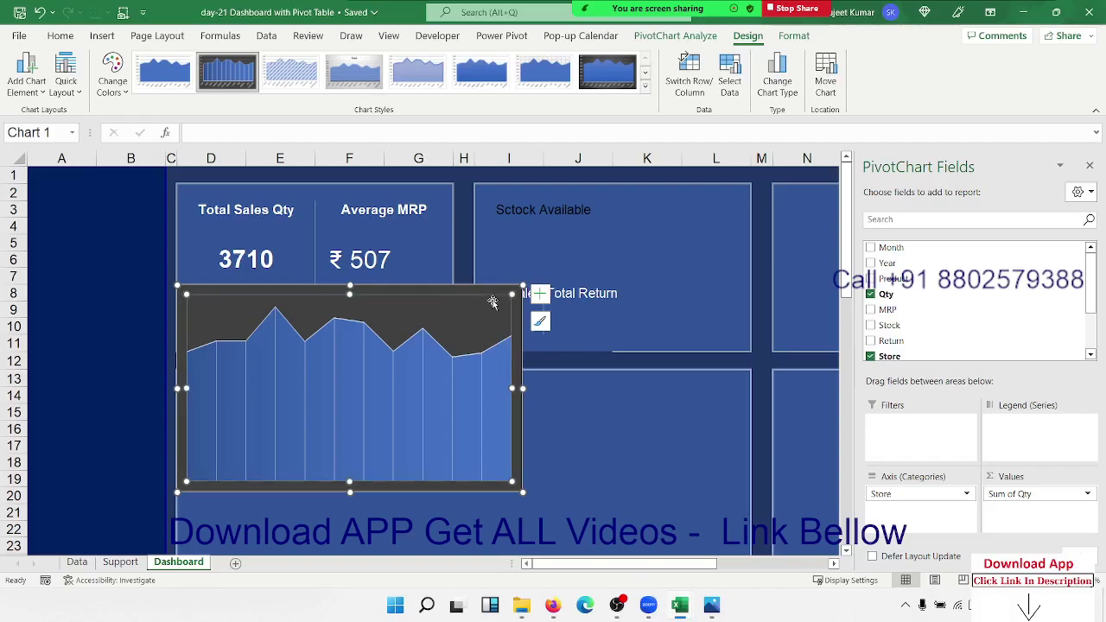
{"action": "left_click", "coordinate": [479, 292]}
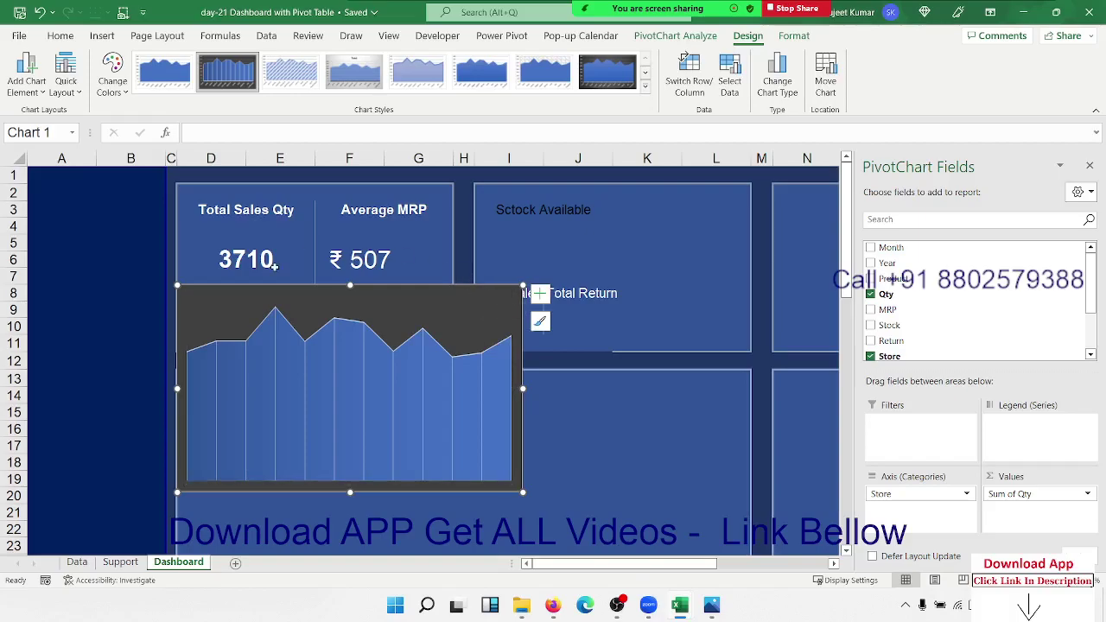
{"action": "left_click", "coordinate": [60, 36]}
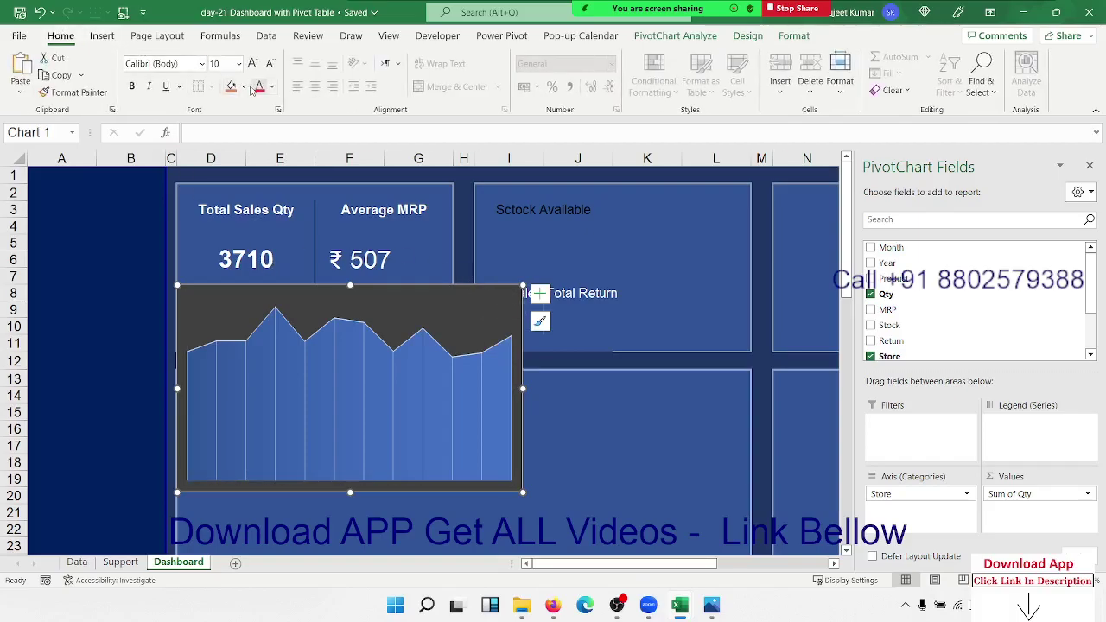
Remove the chart's fill and fit it as a small strip under 3710 and ₹ 507
{"action": "left_click", "coordinate": [244, 87]}
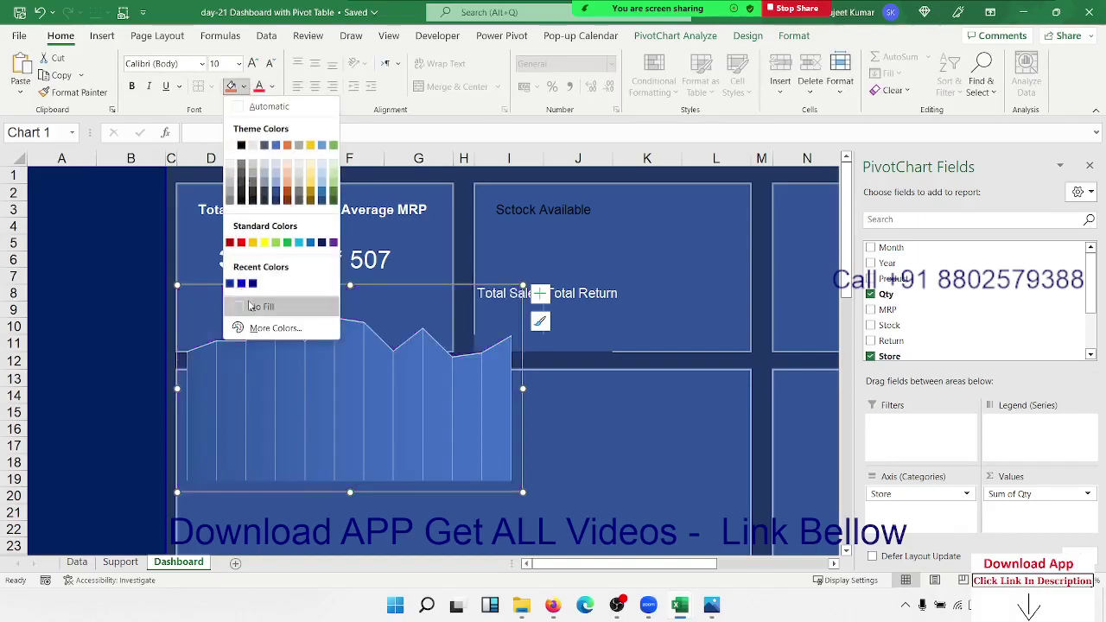
{"action": "left_click", "coordinate": [251, 306]}
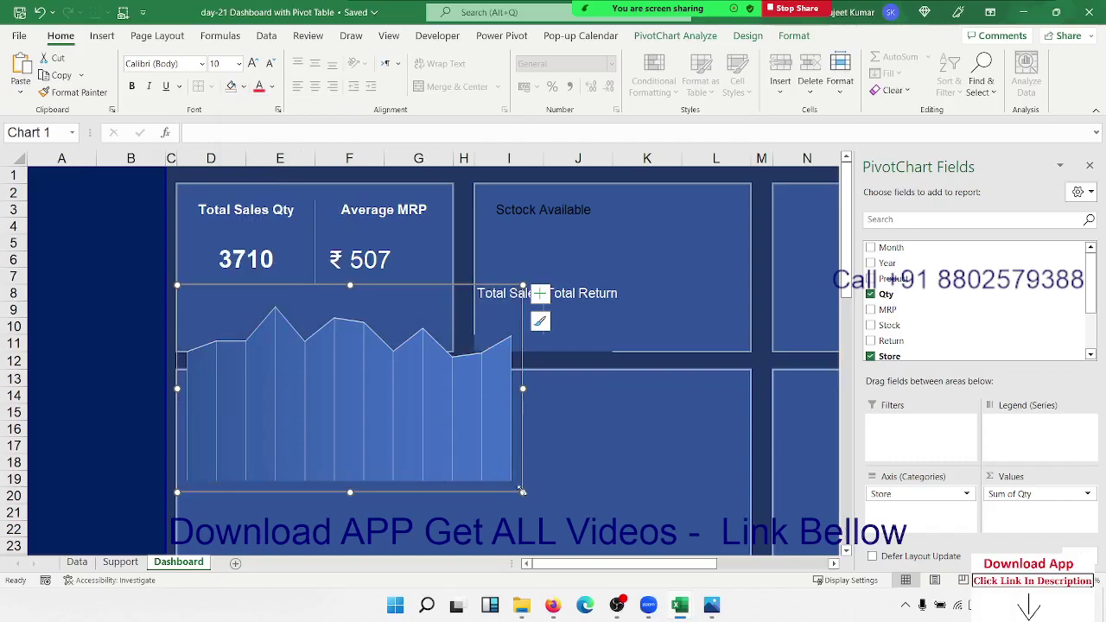
{"action": "left_click_drag", "start_coordinate": [522, 491], "coordinate": [431, 346]}
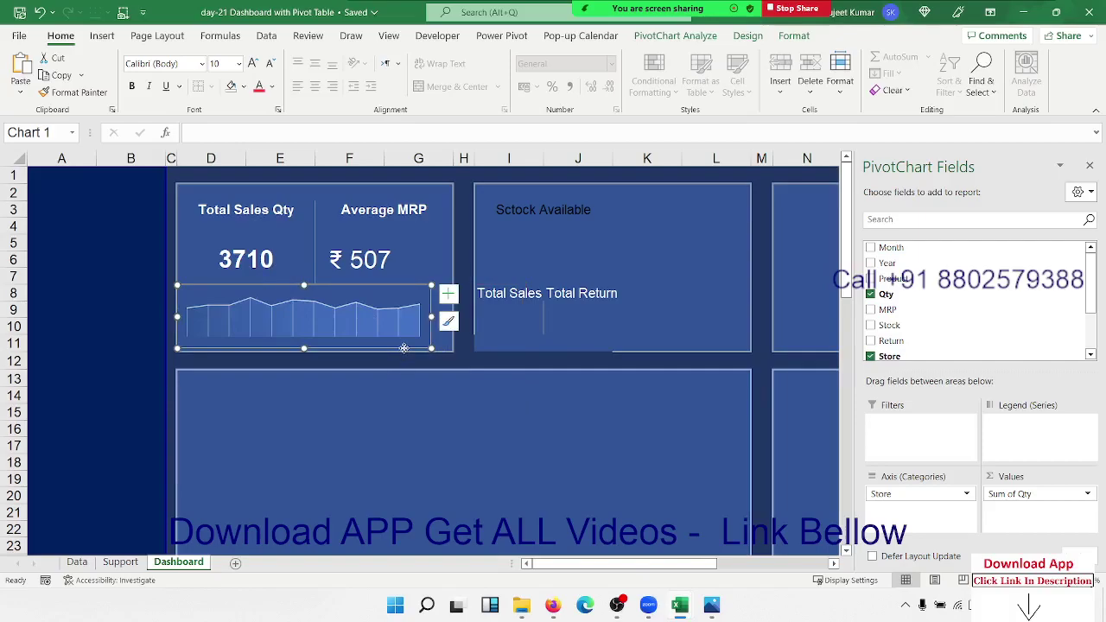
{"action": "left_click_drag", "start_coordinate": [403, 347], "coordinate": [408, 349]}
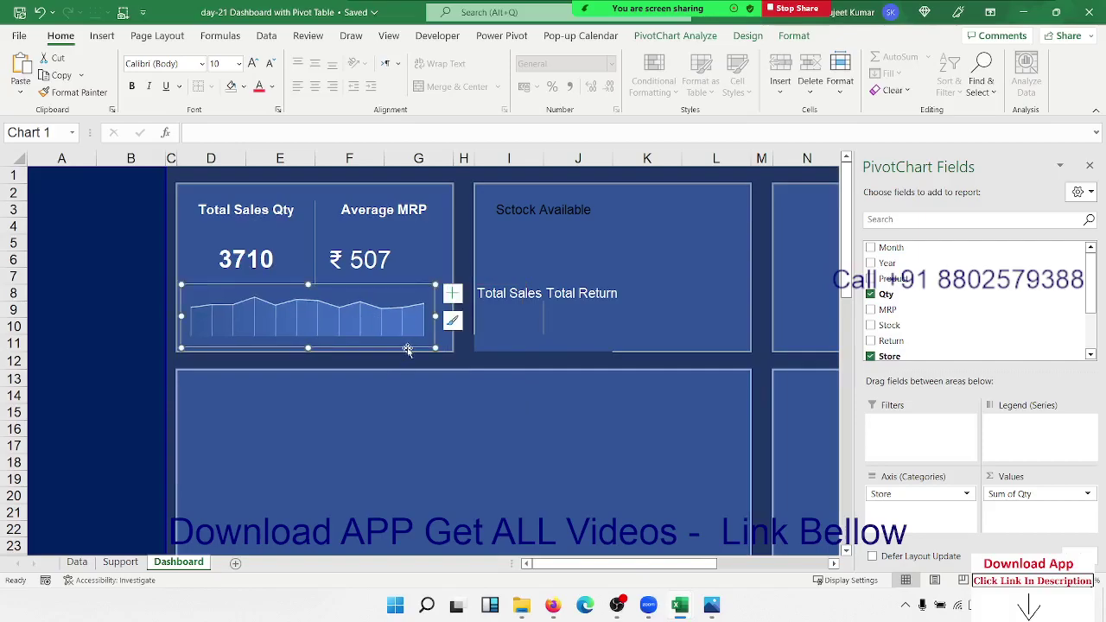
Remove the chart's outline so it blends into the card
{"action": "left_click", "coordinate": [794, 36]}
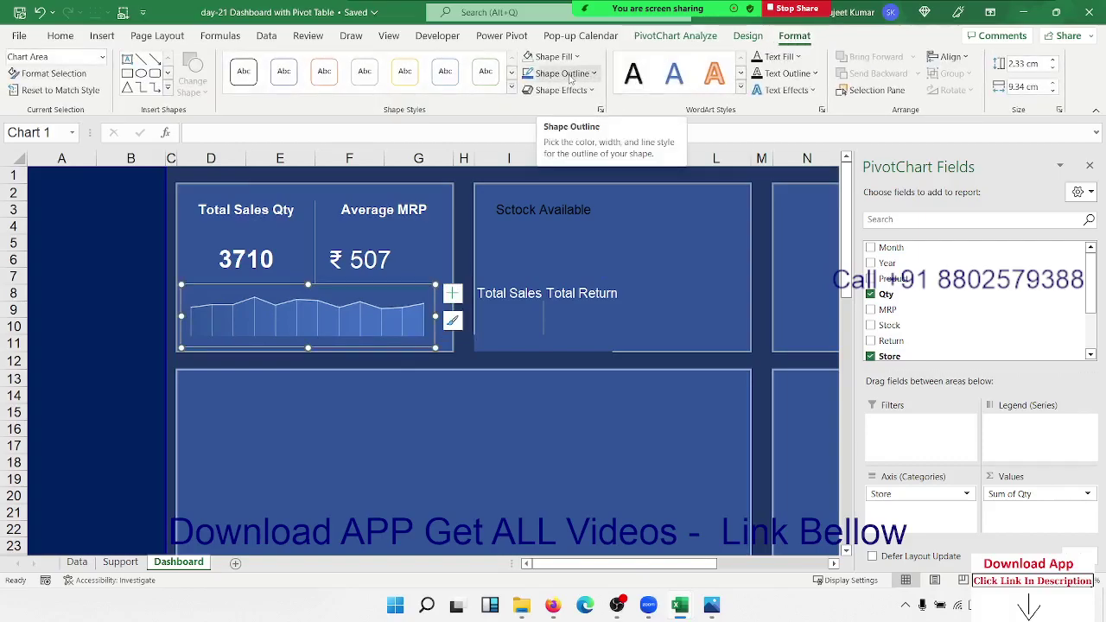
{"action": "left_click", "coordinate": [570, 74]}
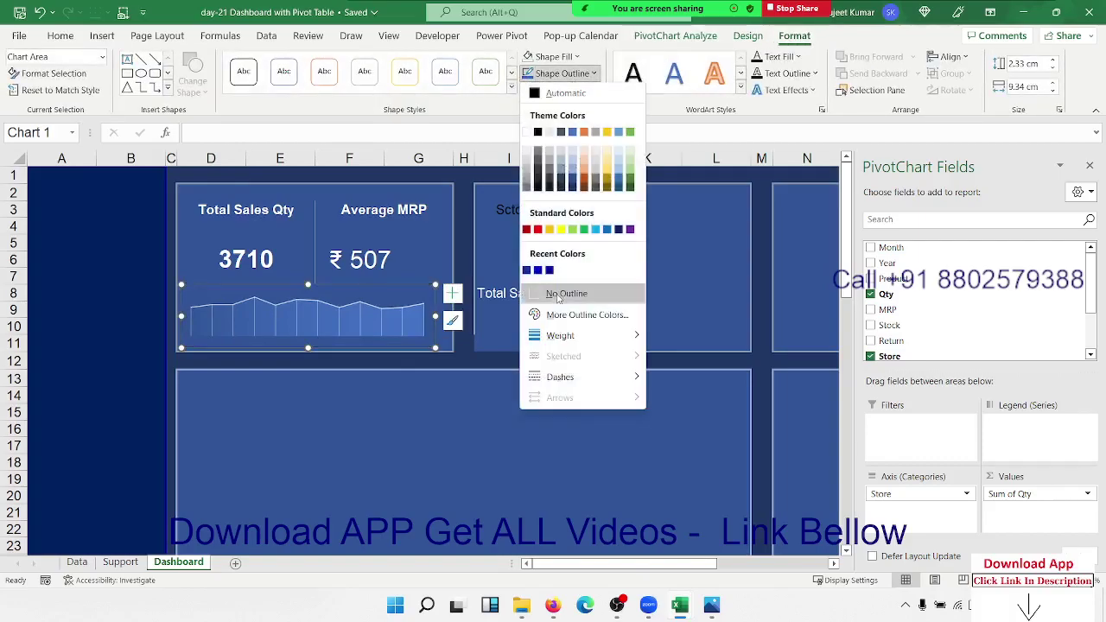
{"action": "left_click", "coordinate": [557, 294]}
{"action": "left_click", "coordinate": [121, 363]}
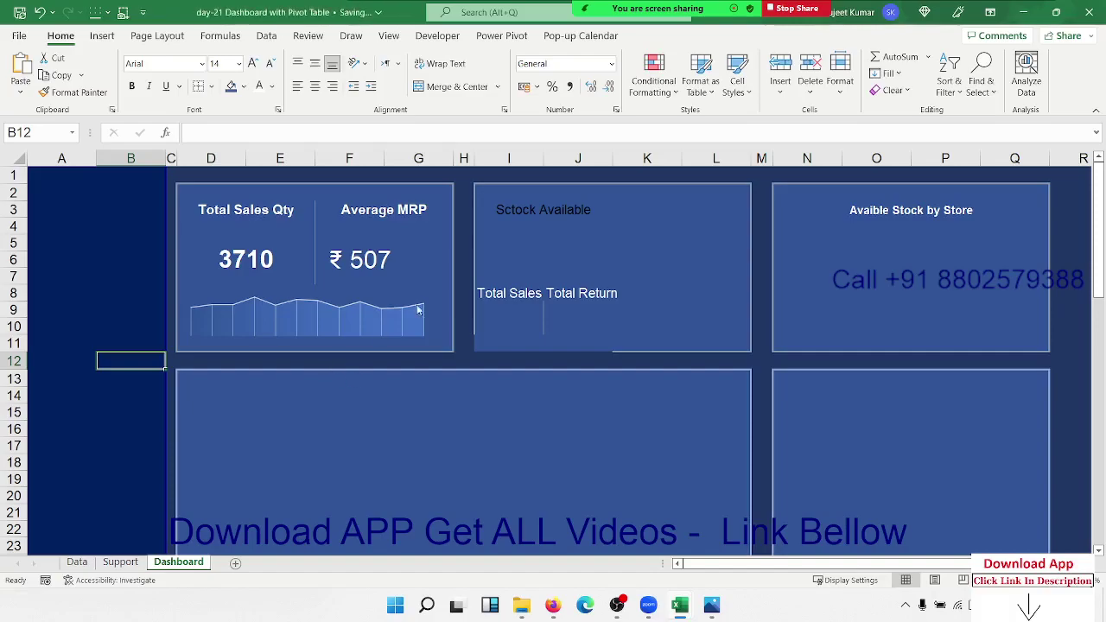
Make the Sctock Available heading white and merge I4:J7 beneath it
{"action": "left_click", "coordinate": [542, 209]}
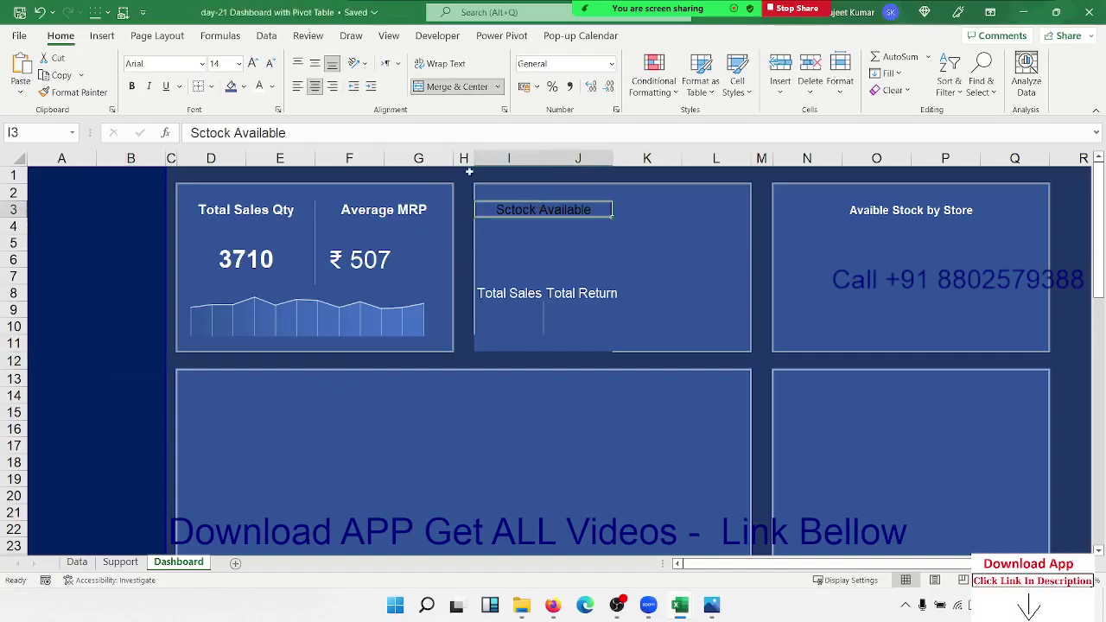
{"action": "left_click", "coordinate": [261, 91]}
{"action": "left_click", "coordinate": [511, 240]}
{"action": "left_click", "coordinate": [511, 228]}
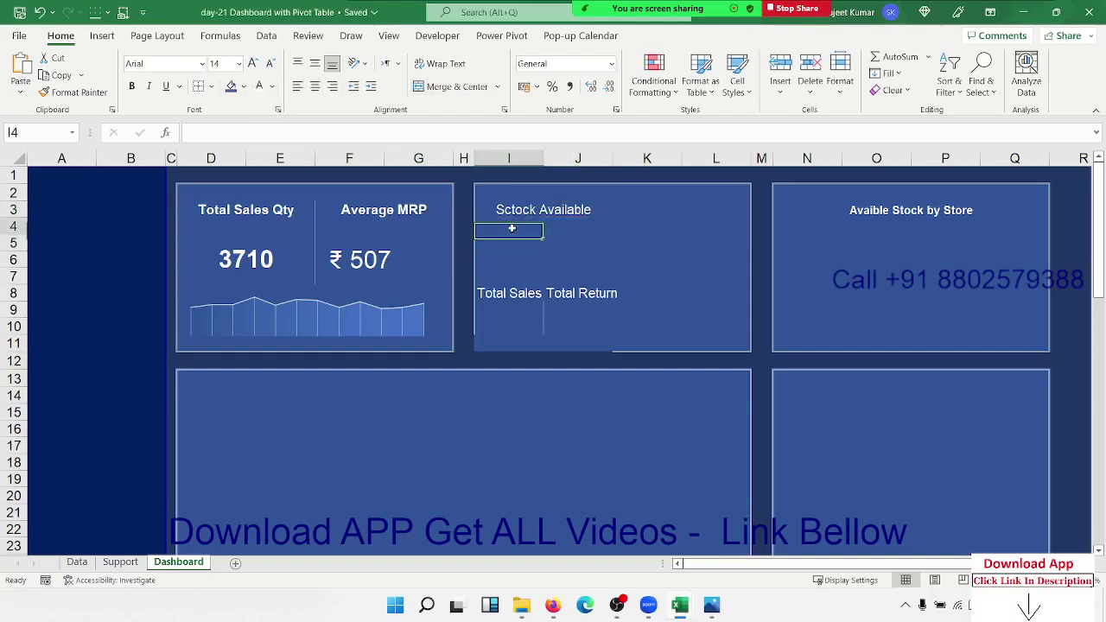
{"action": "left_click_drag", "start_coordinate": [511, 228], "coordinate": [578, 254]}
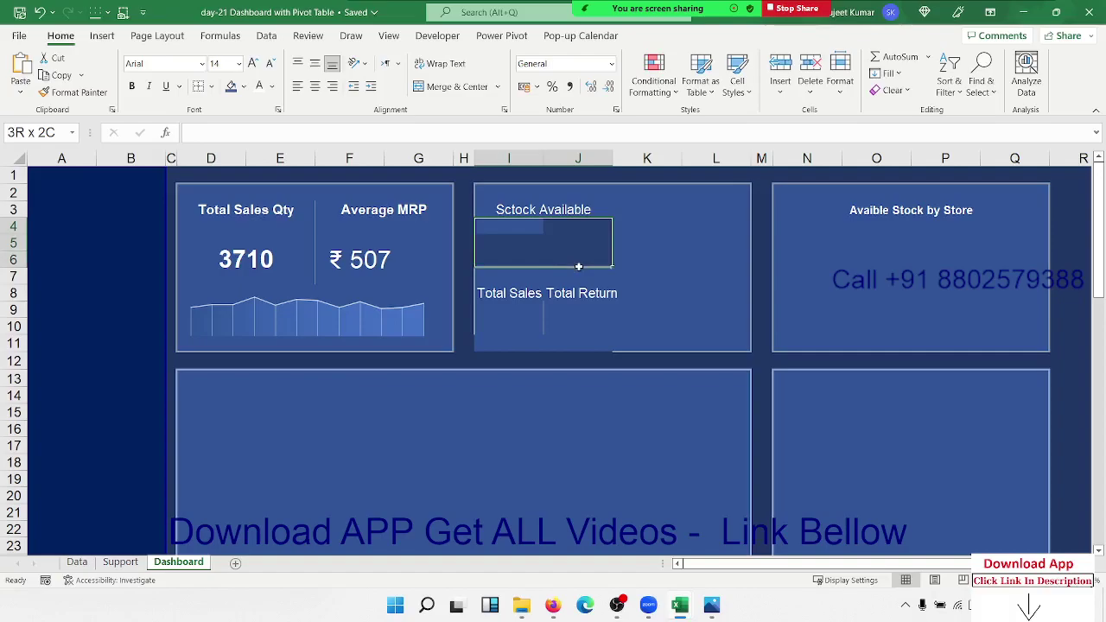
{"action": "left_click_drag", "start_coordinate": [578, 267], "coordinate": [578, 282]}
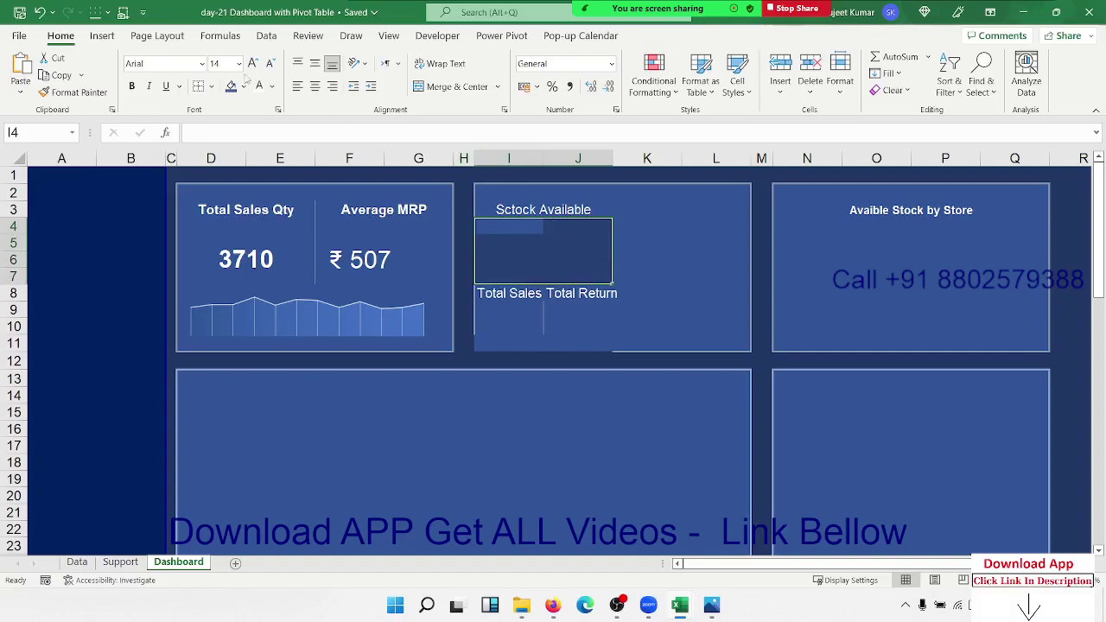
{"action": "left_click", "coordinate": [430, 90]}
Link the merged cell to the Support pivot's Sum of AvST total, giving 296538
{"action": "type", "text": "="}
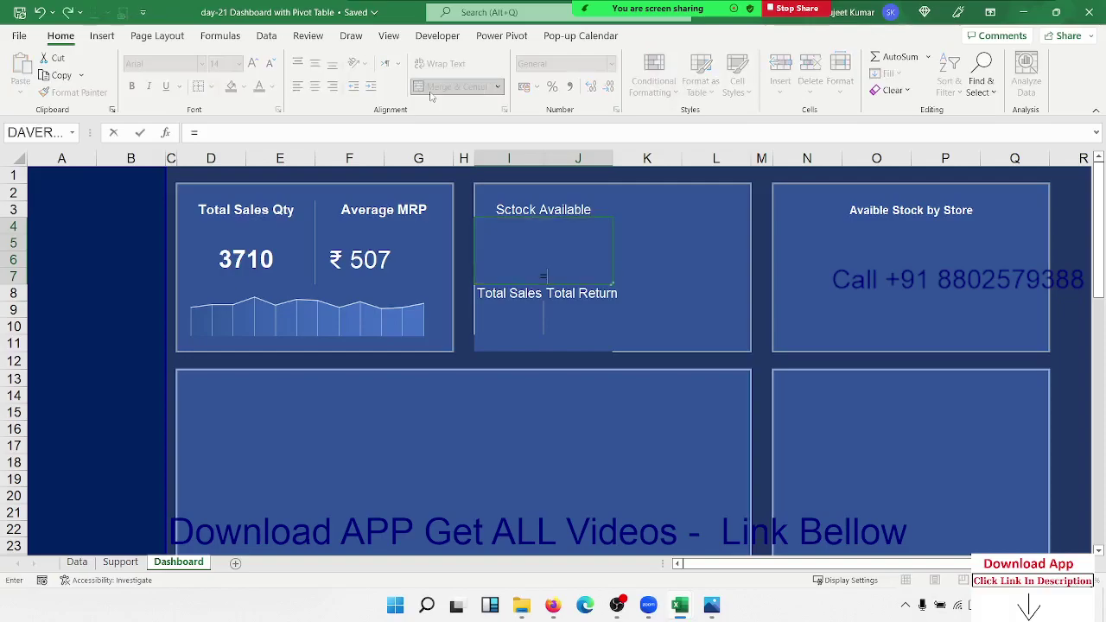
{"action": "left_click", "coordinate": [118, 562]}
{"action": "left_click", "coordinate": [118, 562]}
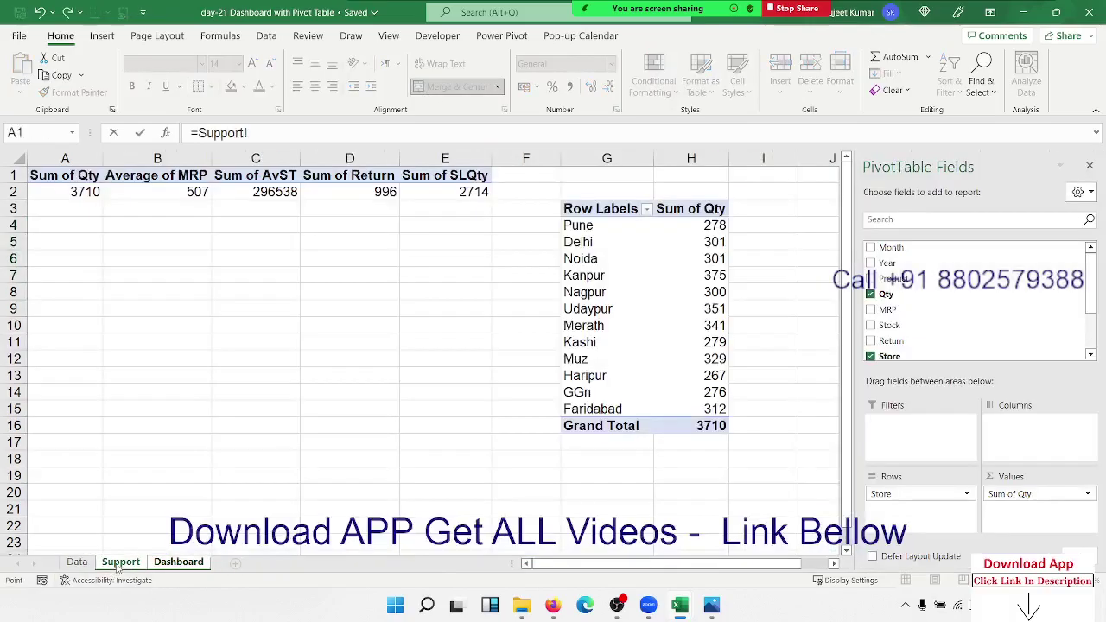
{"action": "left_click", "coordinate": [251, 191]}
{"action": "key", "text": "Return"}
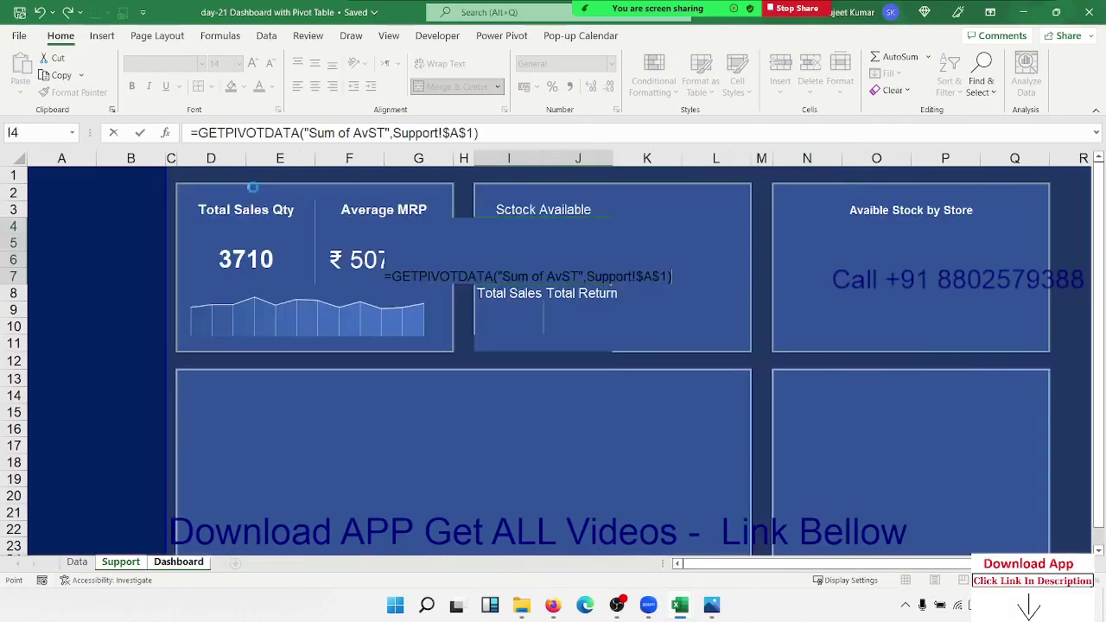
Style 296538 as middle-aligned, bold white text with a much larger font
{"action": "left_click", "coordinate": [523, 269]}
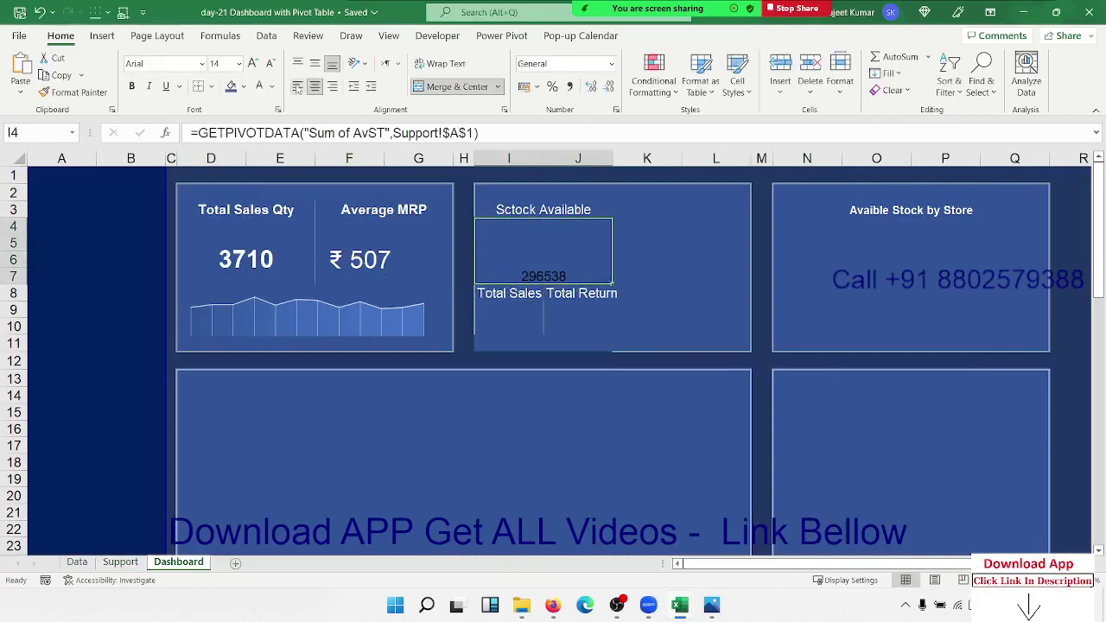
{"action": "left_click", "coordinate": [315, 63]}
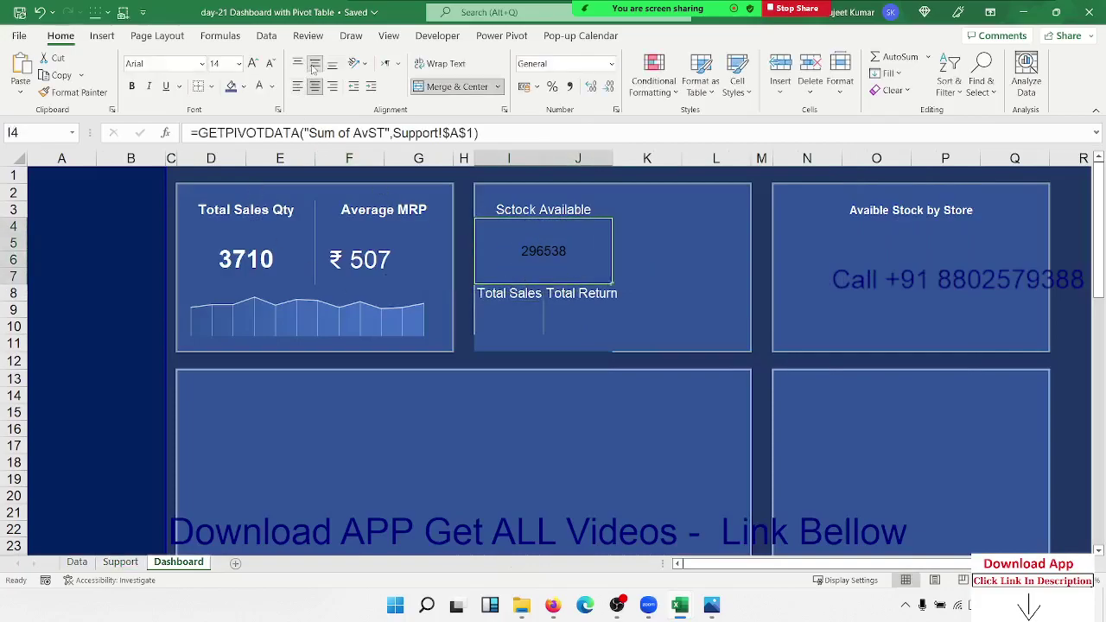
{"action": "left_click", "coordinate": [258, 86]}
{"action": "left_click", "coordinate": [132, 86]}
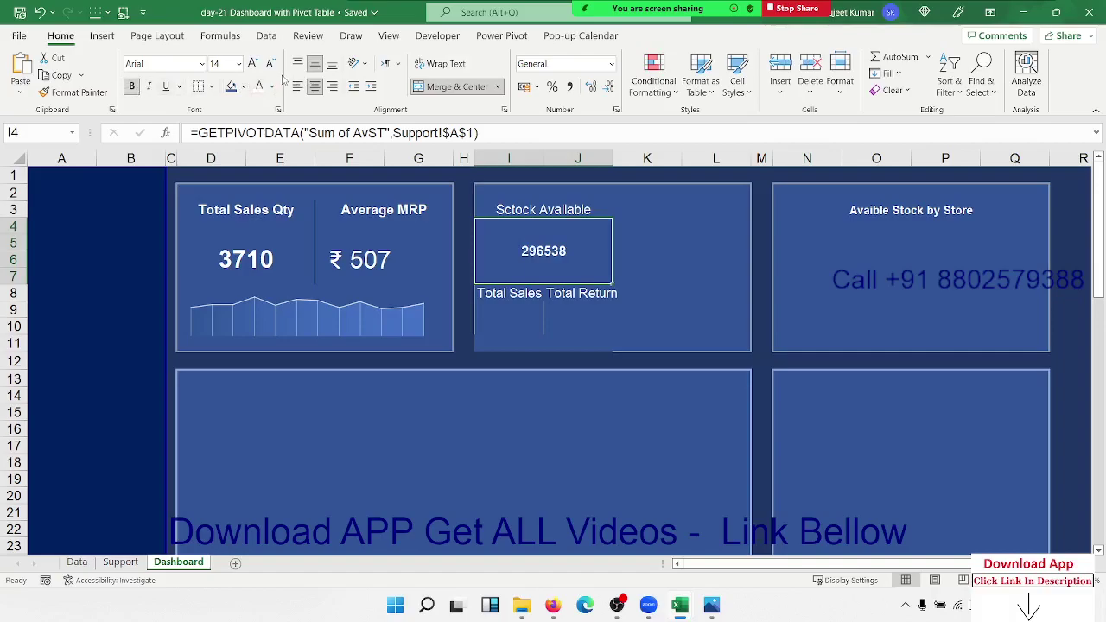
{"action": "left_click", "coordinate": [252, 64]}
{"action": "left_click", "coordinate": [252, 64]}
{"action": "left_click", "coordinate": [252, 64]}
{"action": "left_click", "coordinate": [253, 64]}
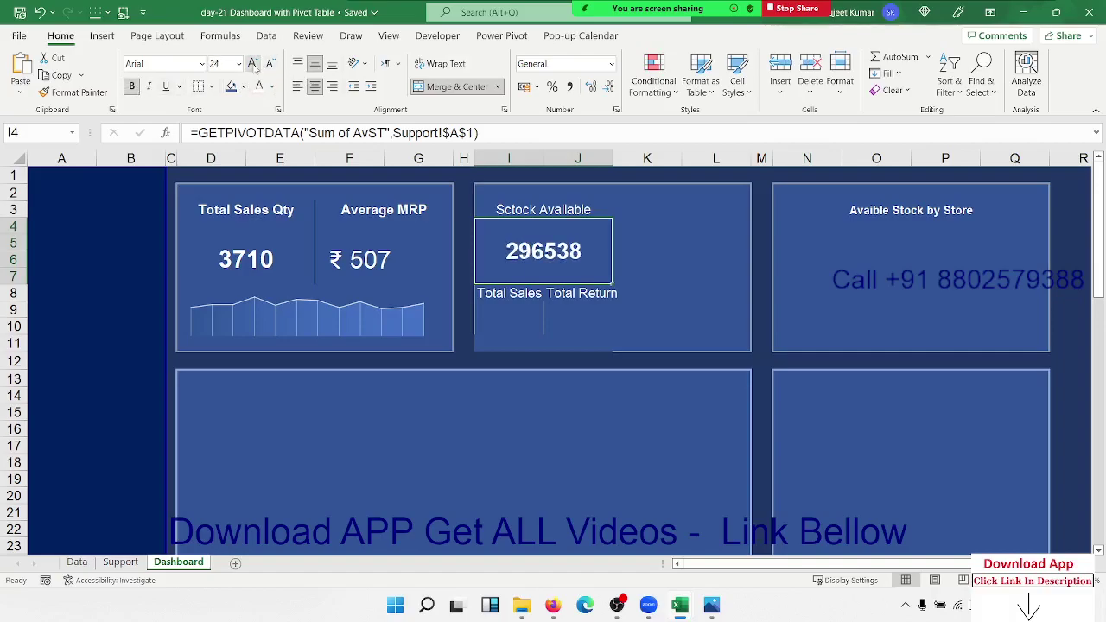
{"action": "left_click", "coordinate": [253, 64]}
{"action": "left_click", "coordinate": [252, 63]}
{"action": "left_click", "coordinate": [252, 63]}
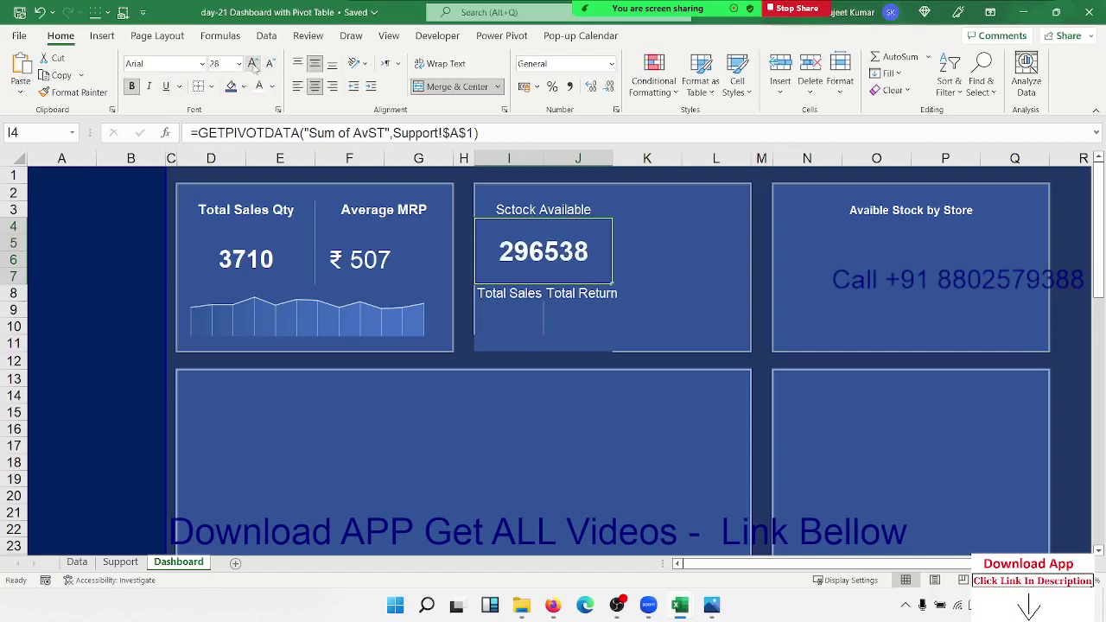
{"action": "left_click", "coordinate": [649, 282]}
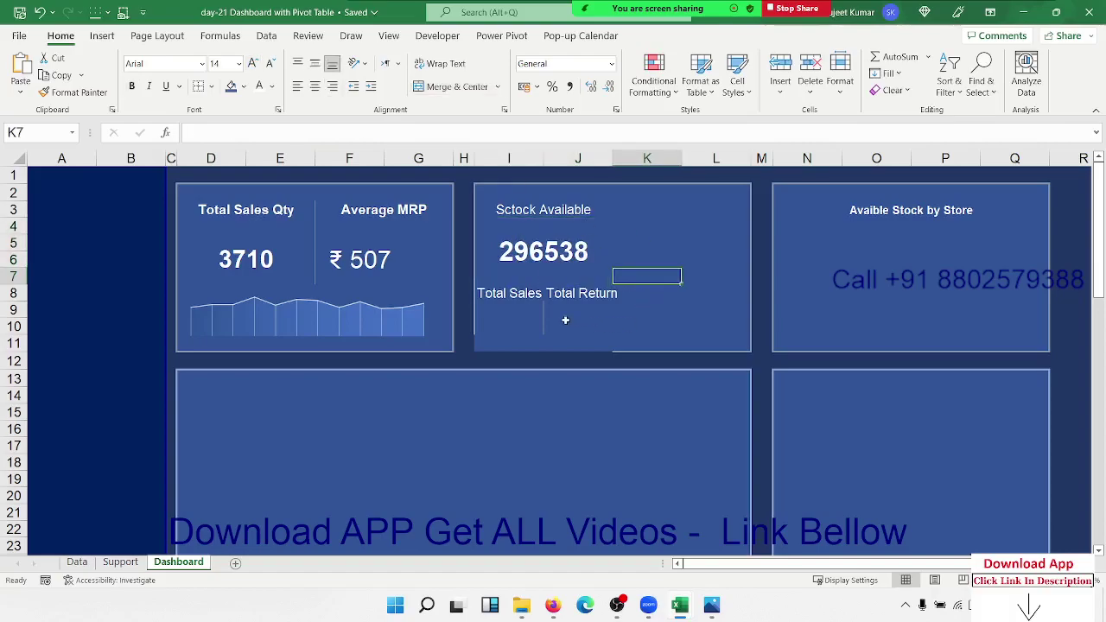
Merge the two cells I9:I10 under Total Sales
{"action": "left_click", "coordinate": [523, 321]}
{"action": "left_click", "coordinate": [510, 310]}
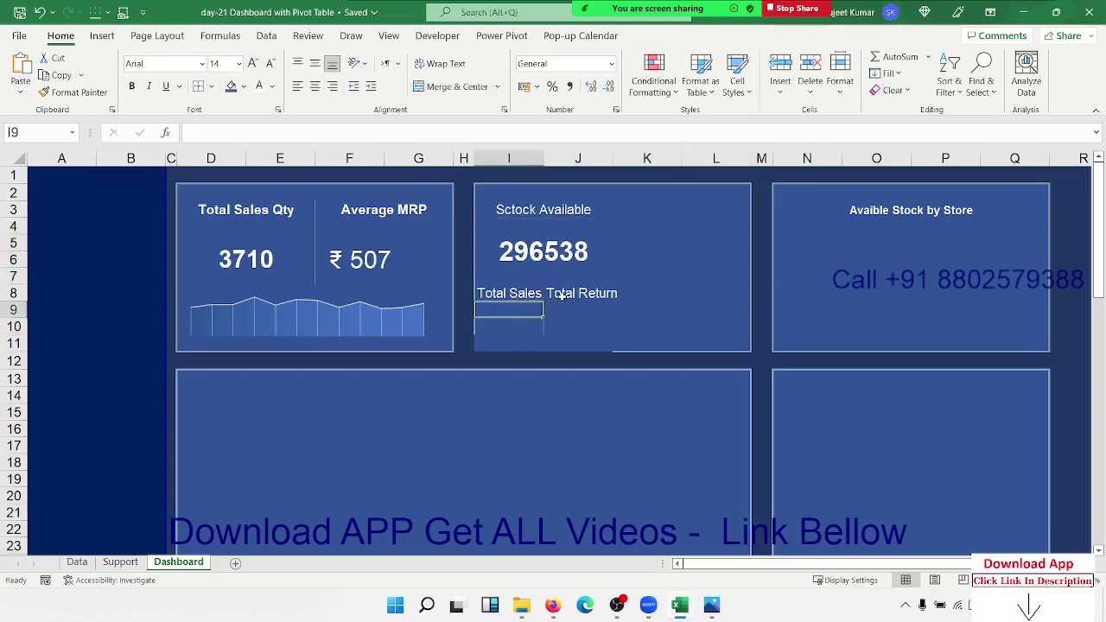
{"action": "left_click", "coordinate": [561, 295]}
{"action": "left_click", "coordinate": [510, 294]}
{"action": "left_click", "coordinate": [508, 313]}
{"action": "left_click_drag", "start_coordinate": [507, 313], "coordinate": [508, 325]}
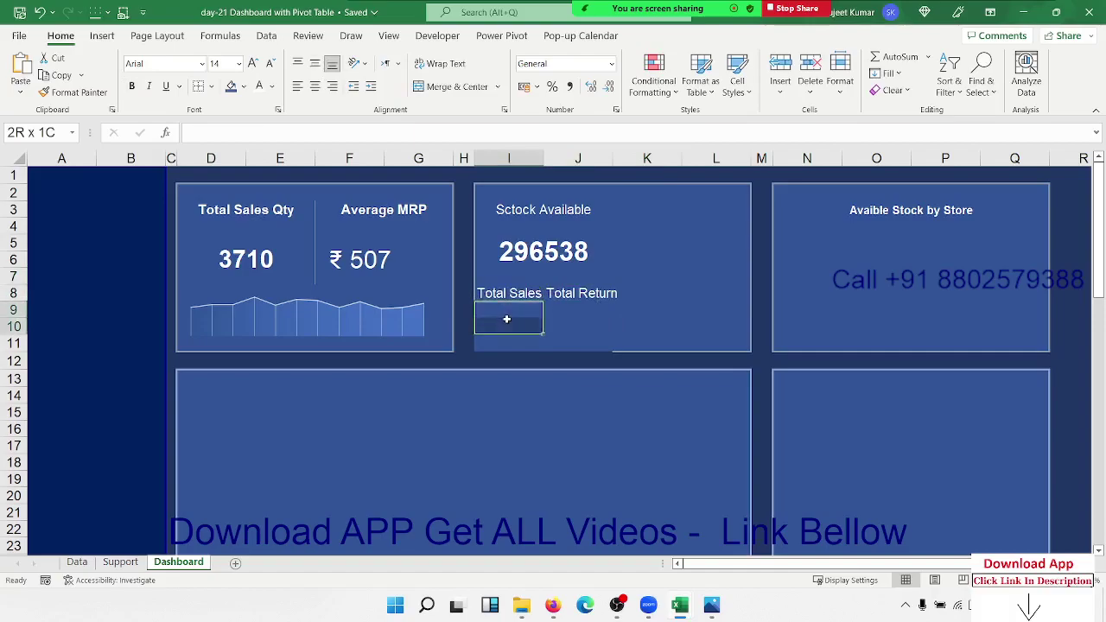
{"action": "left_click", "coordinate": [447, 86]}
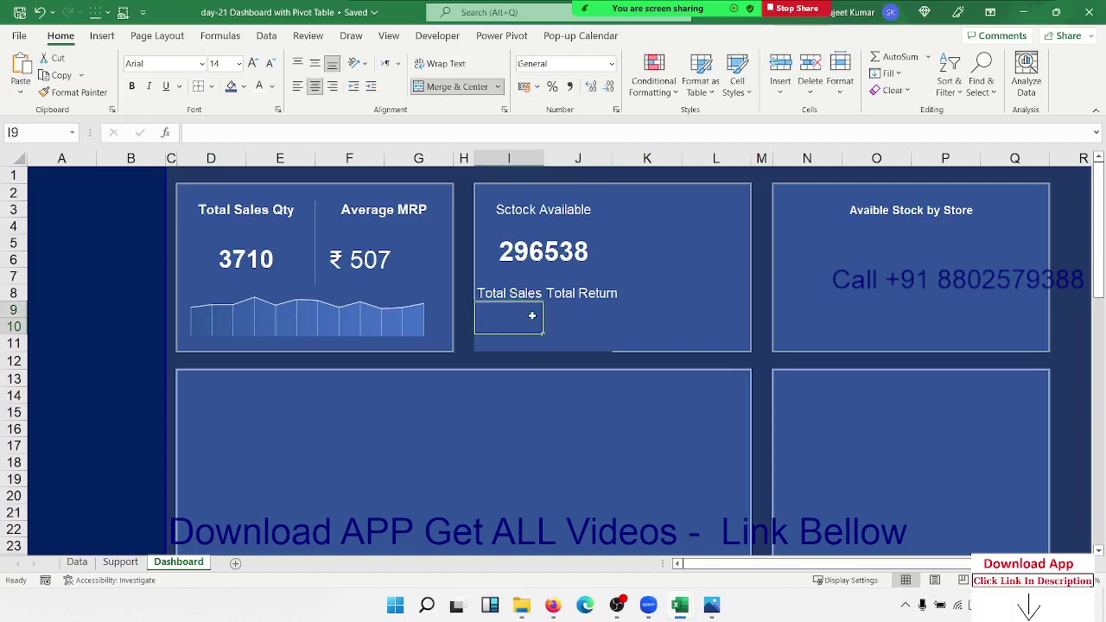
Link the merged cell to the Support pivot's Sum of SLQty, showing 2714
{"action": "type", "text": "="}
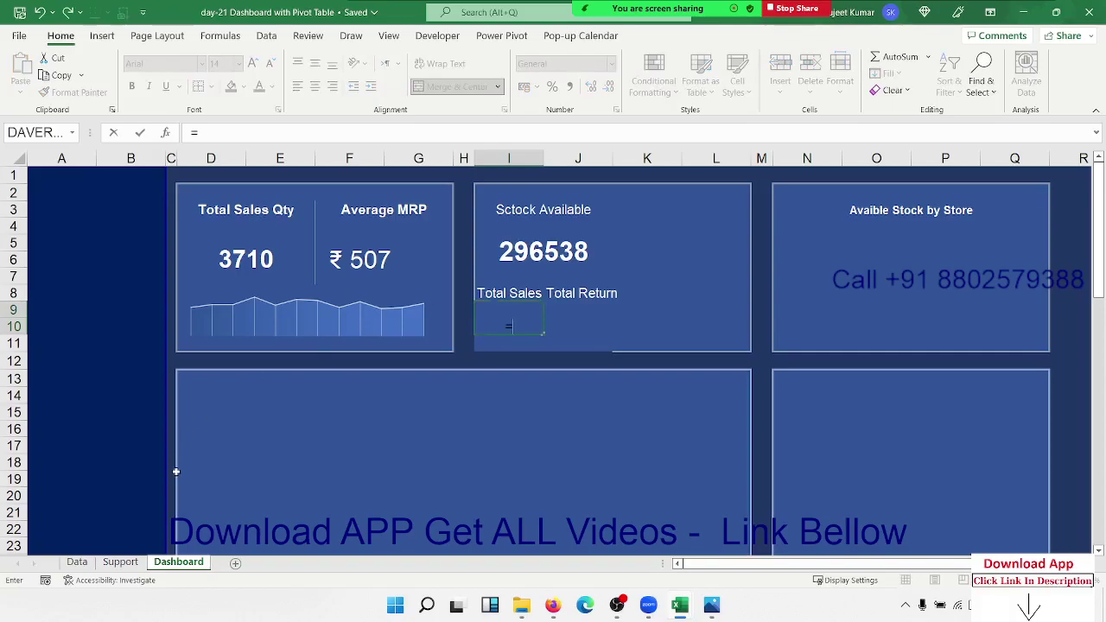
{"action": "left_click", "coordinate": [120, 561]}
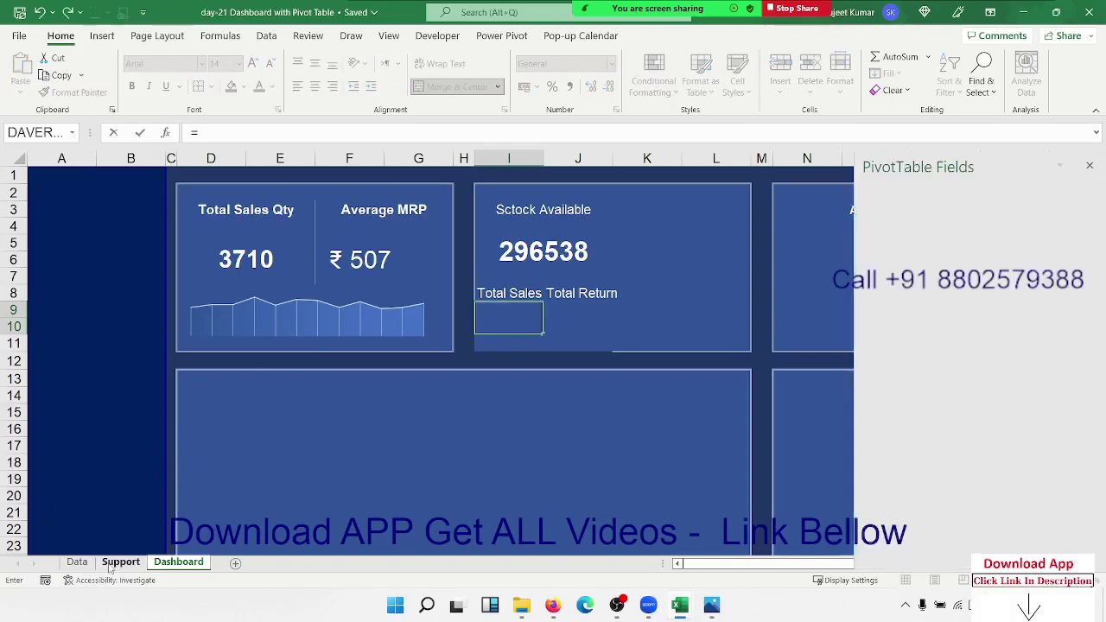
{"action": "left_click", "coordinate": [457, 192]}
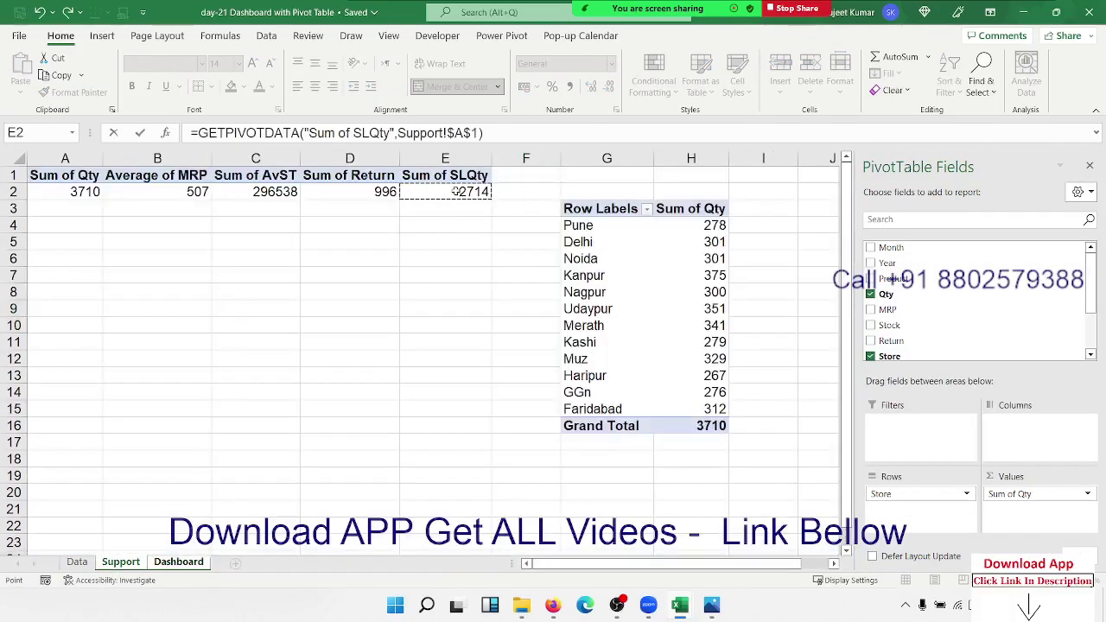
{"action": "key", "text": "Return"}
Select the two cells J9:J10 under Total Return
{"action": "key", "text": "Up"}
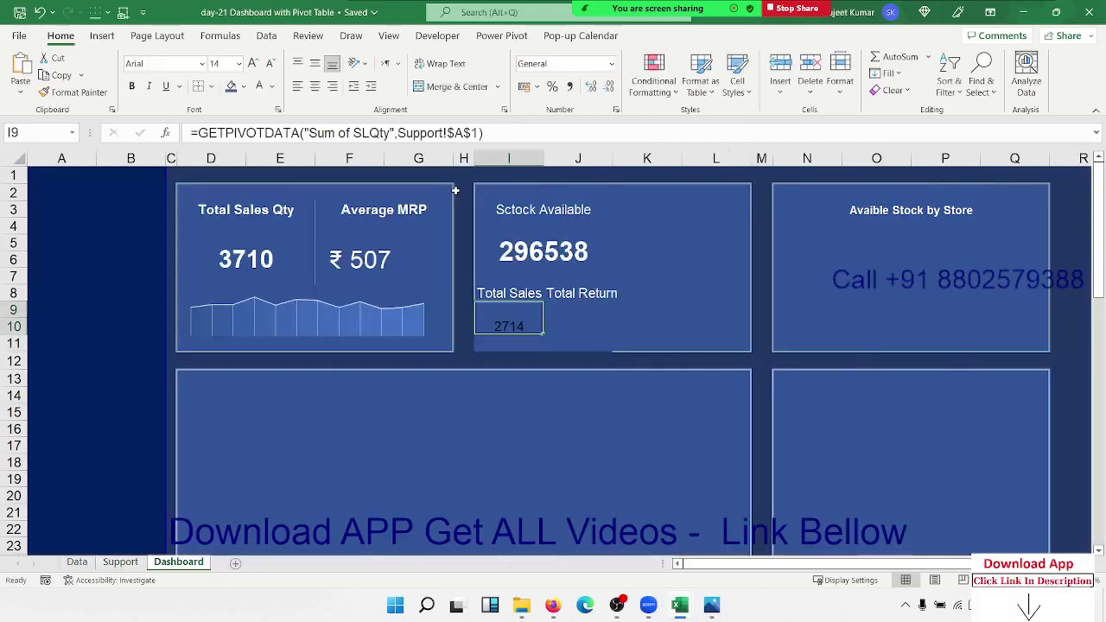
{"action": "key", "text": "Right"}
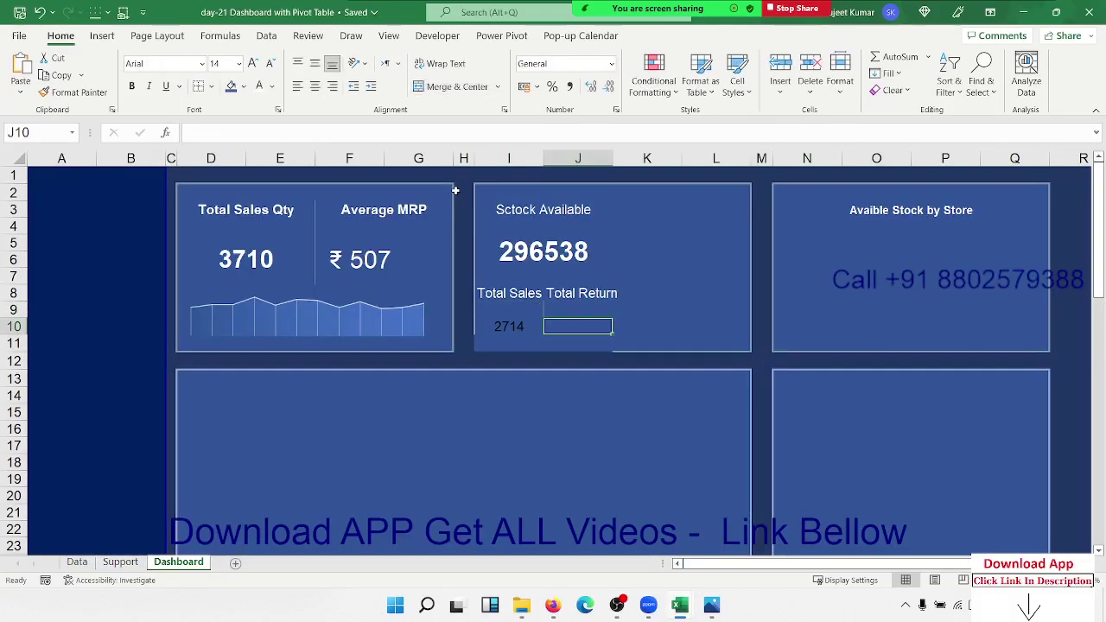
{"action": "key", "text": "shift+Up"}
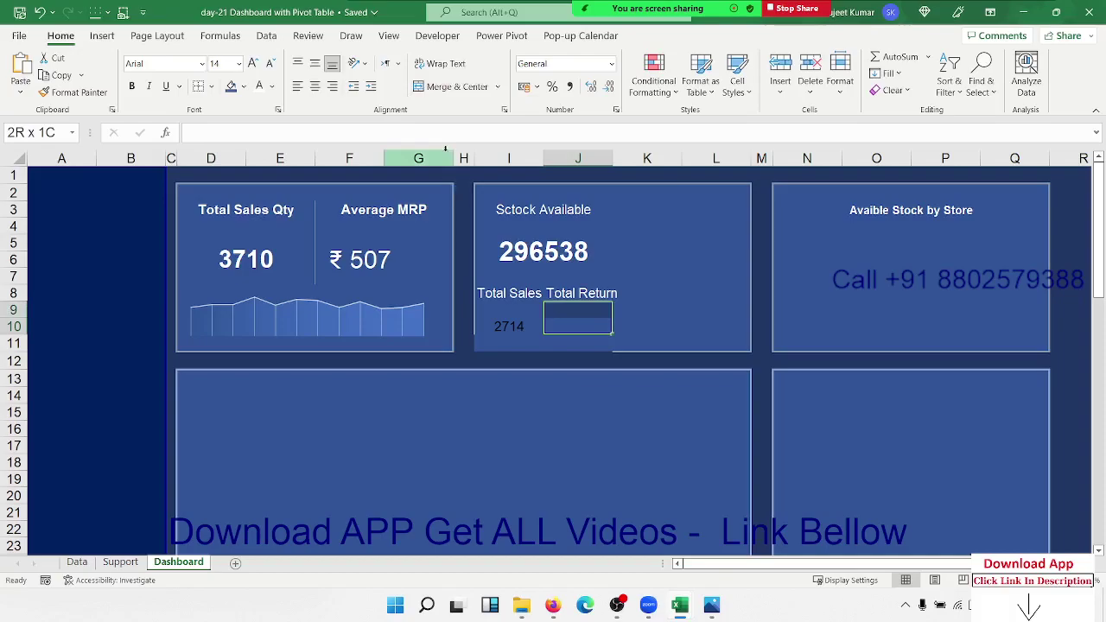
Merge J9:J10 and link it to the Support pivot's Sum of Return, showing 996
{"action": "left_click", "coordinate": [450, 86]}
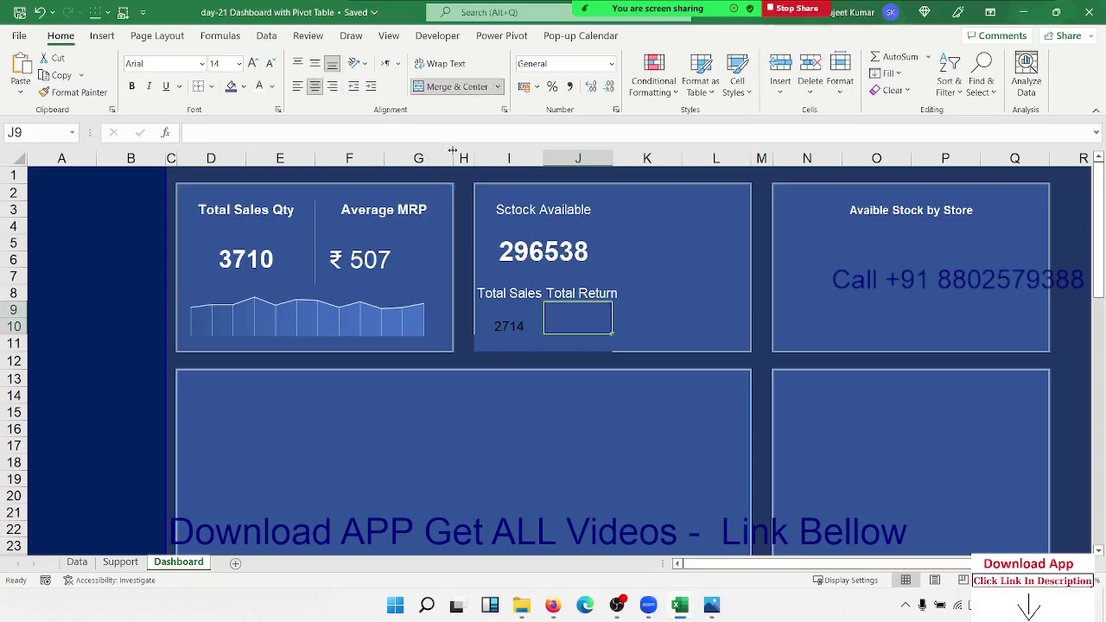
{"action": "type", "text": "="}
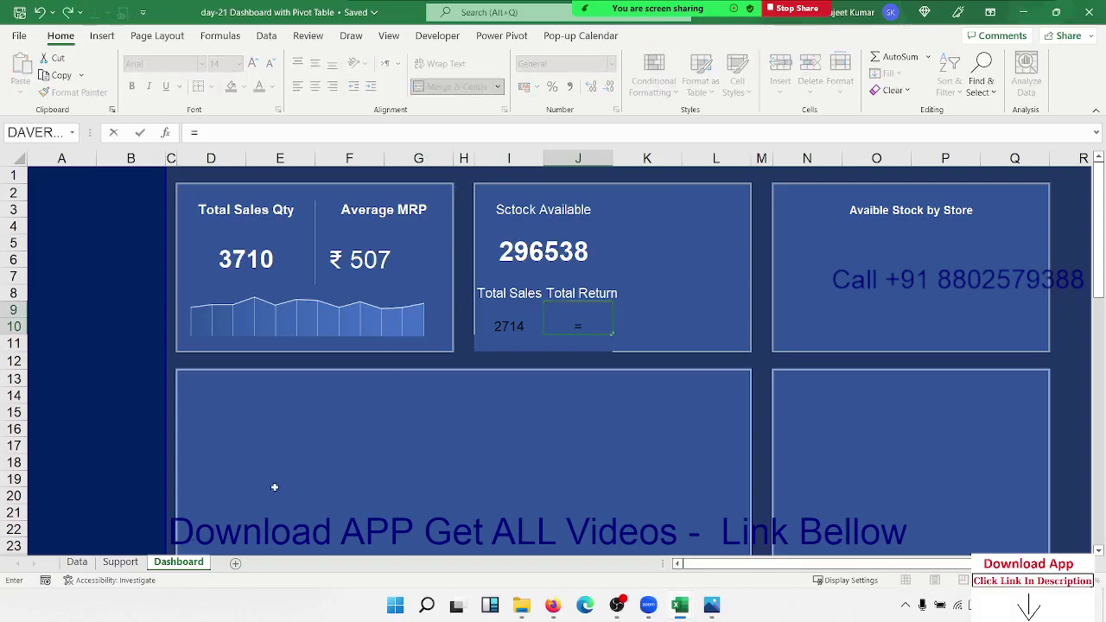
{"action": "left_click", "coordinate": [125, 564]}
{"action": "left_click", "coordinate": [122, 562]}
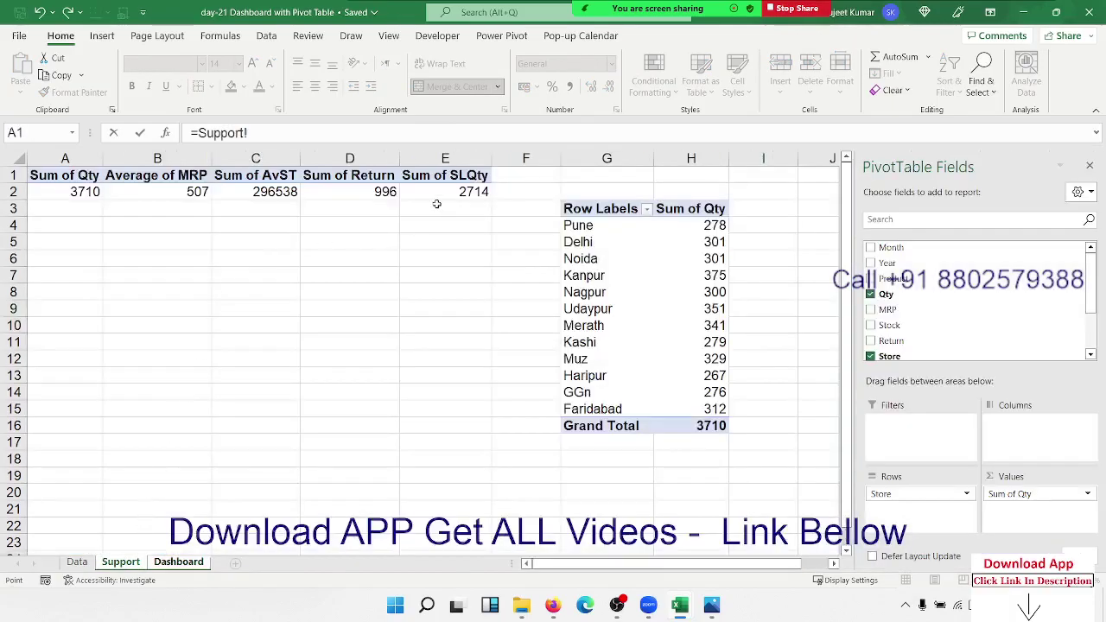
{"action": "left_click", "coordinate": [356, 192]}
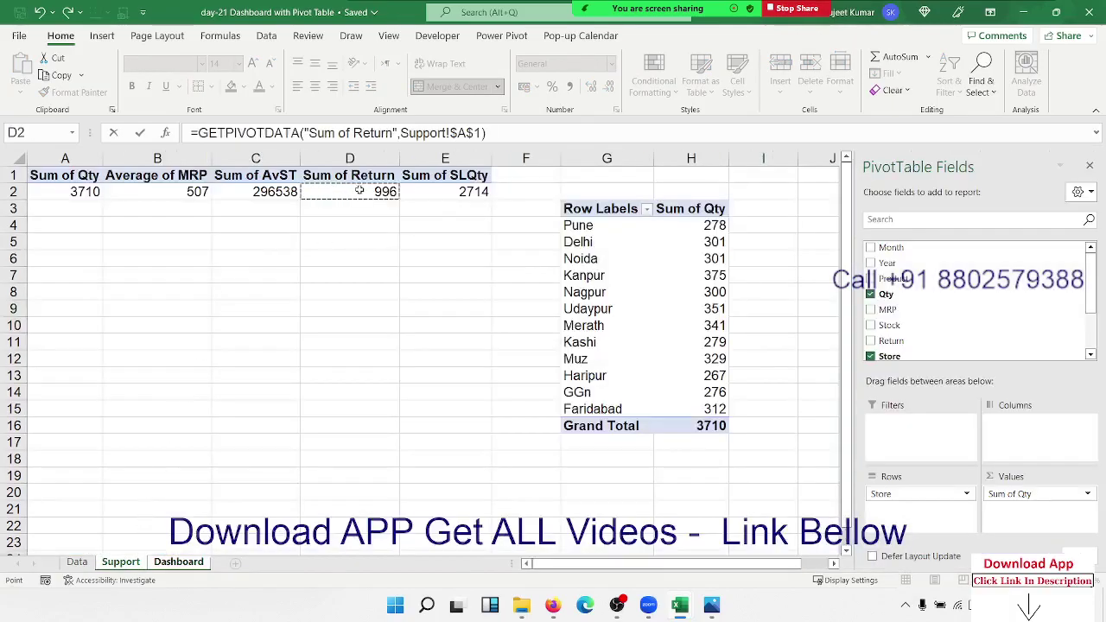
{"action": "key", "text": "Return"}
{"action": "key", "text": "Up"}
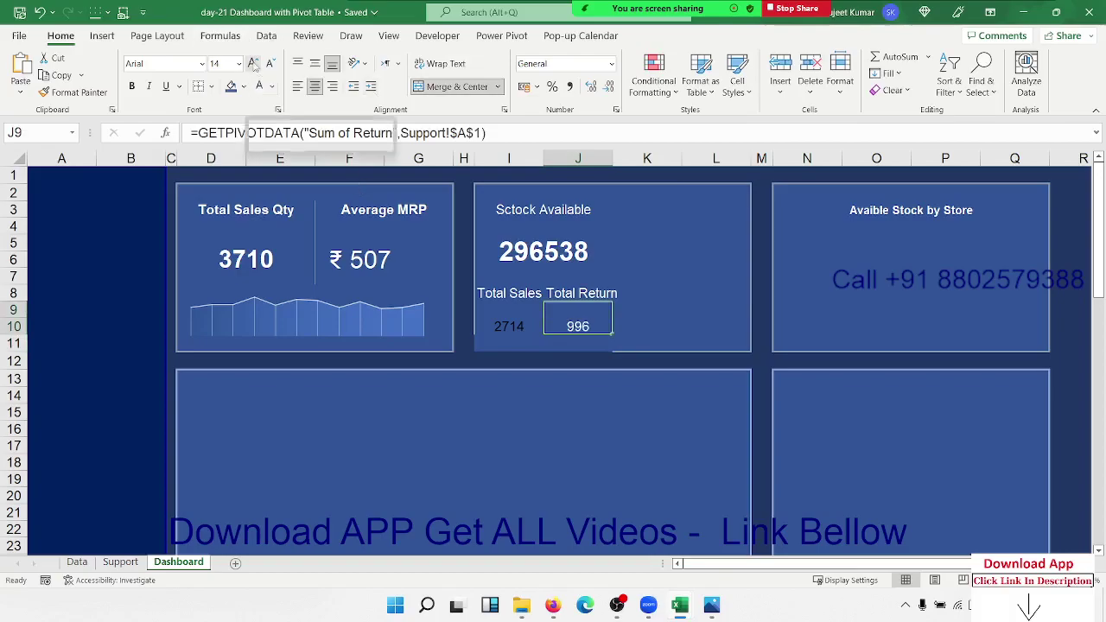
Middle-align both the 996 and 2714 figures
{"action": "left_click", "coordinate": [314, 68]}
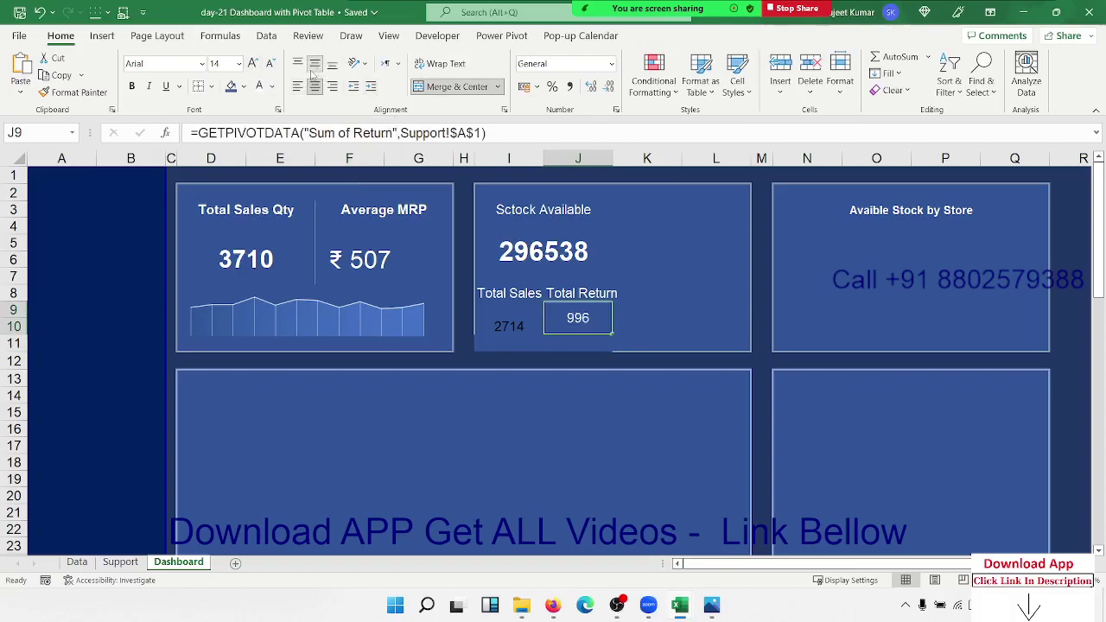
{"action": "left_click", "coordinate": [500, 325]}
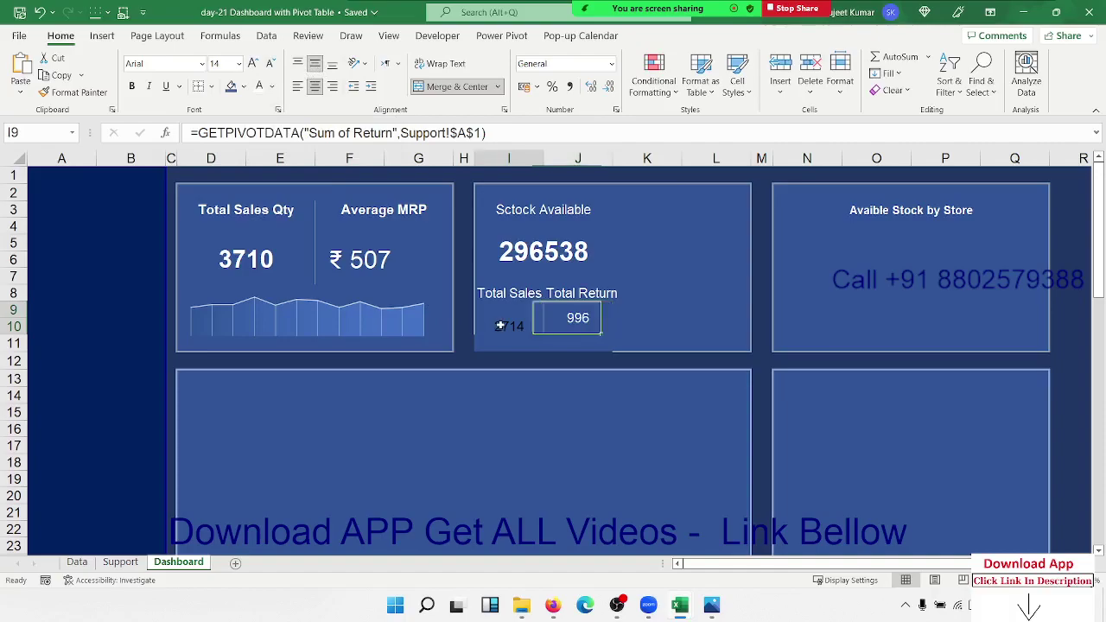
{"action": "left_click", "coordinate": [316, 66]}
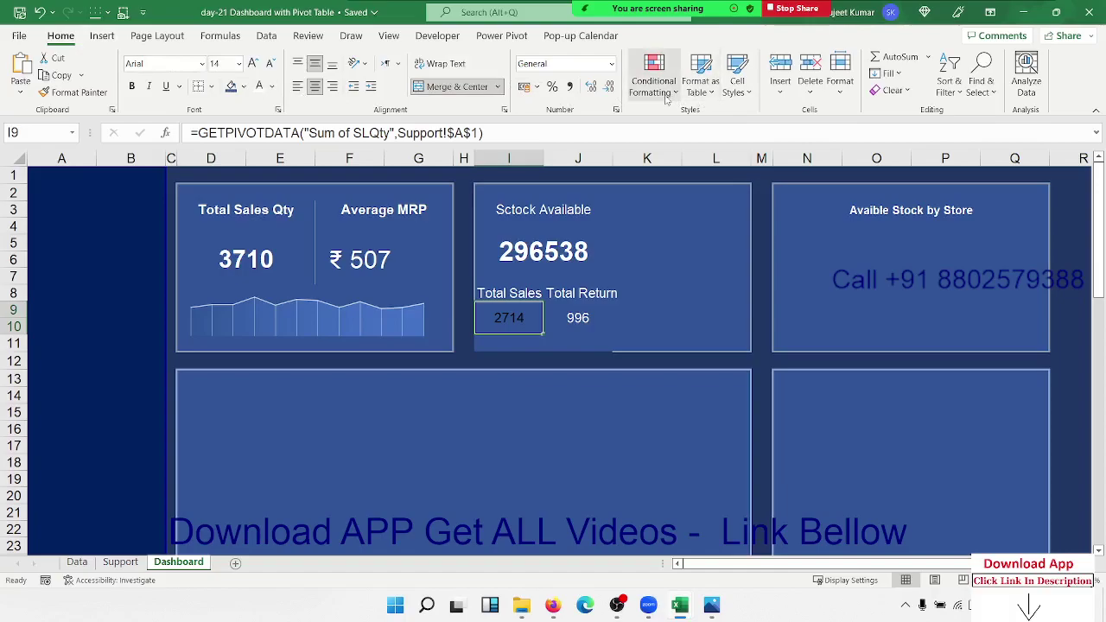
{"action": "left_click", "coordinate": [666, 93]}
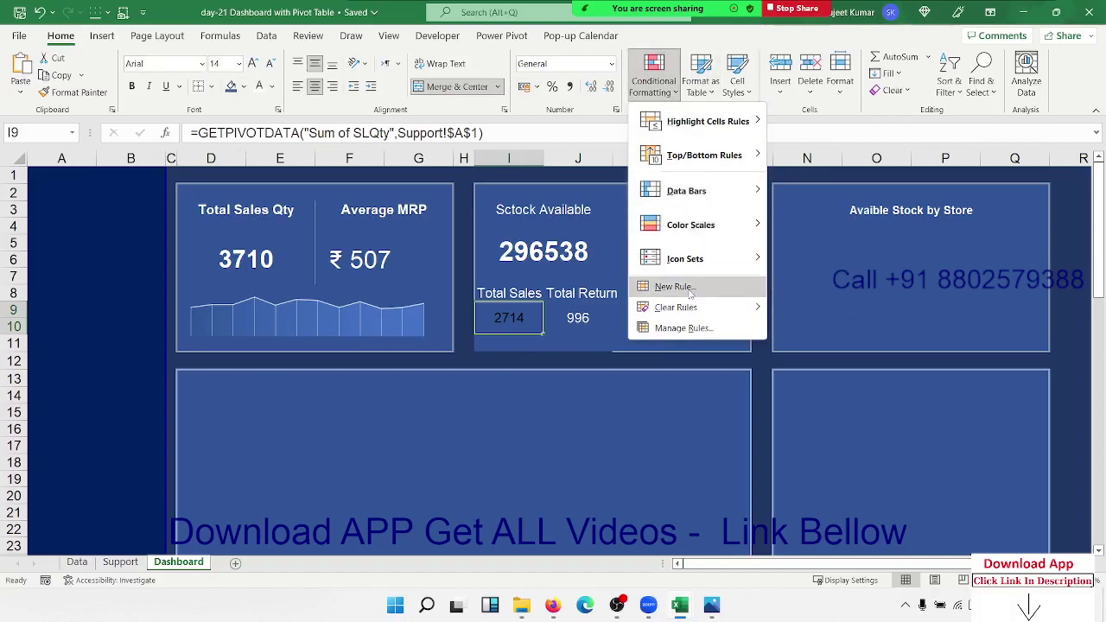
{"action": "mouse_move", "coordinate": [684, 259]}
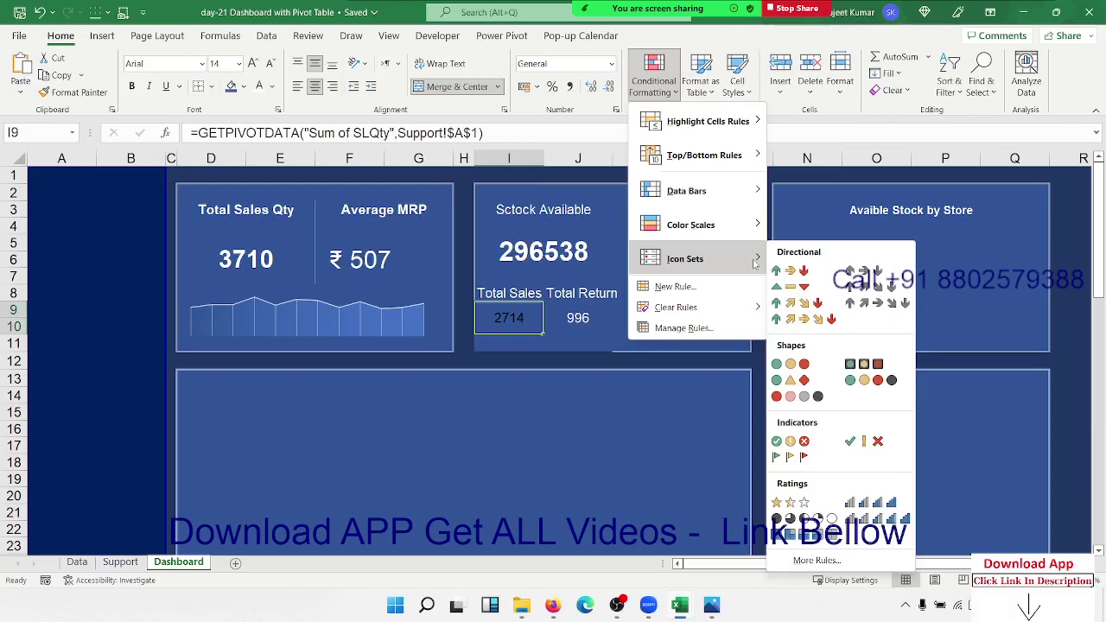
{"action": "left_click", "coordinate": [524, 319]}
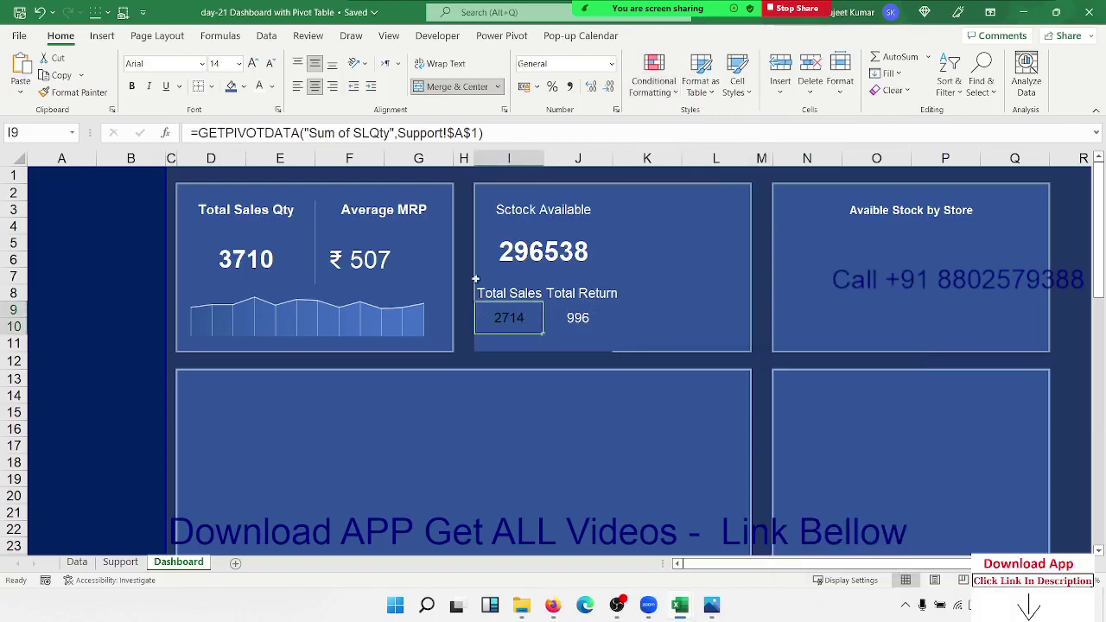
{"action": "left_click", "coordinate": [568, 353]}
{"action": "left_click", "coordinate": [584, 327]}
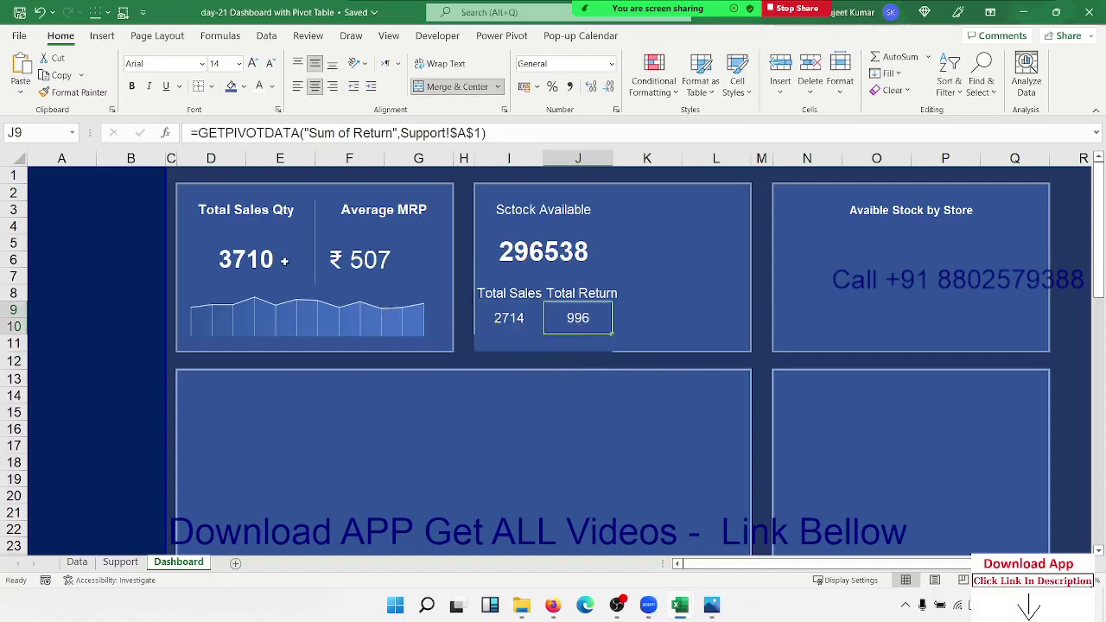
{"action": "left_click", "coordinate": [283, 259]}
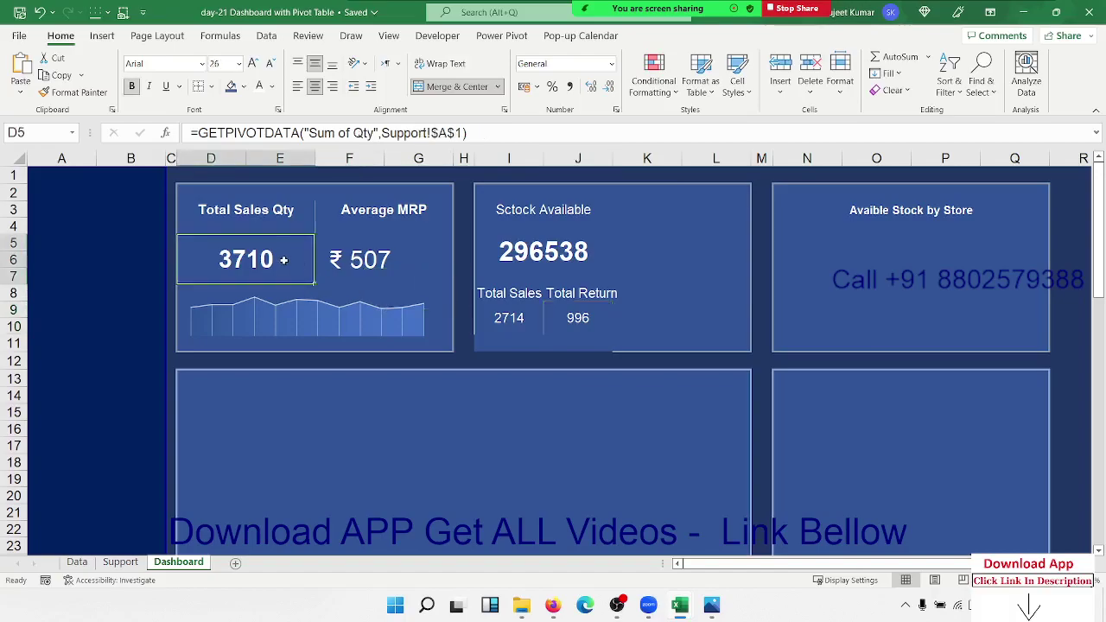
{"action": "left_click", "coordinate": [537, 343]}
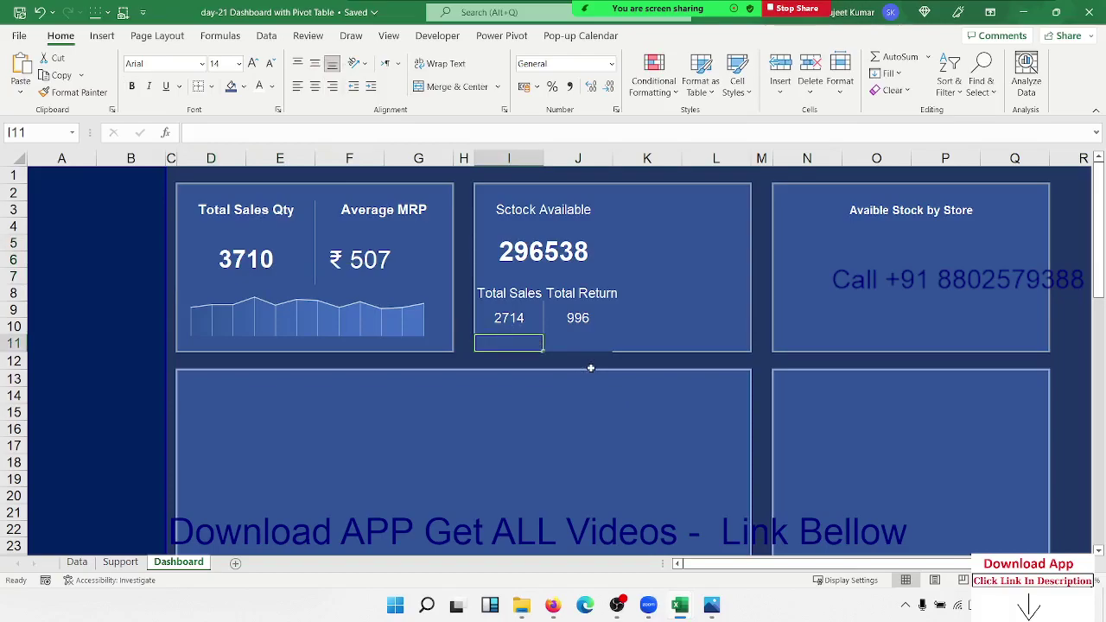
Enter =I9/D5 in I11 to compute the sales-to-quantity ratio
{"action": "type", "text": "="}
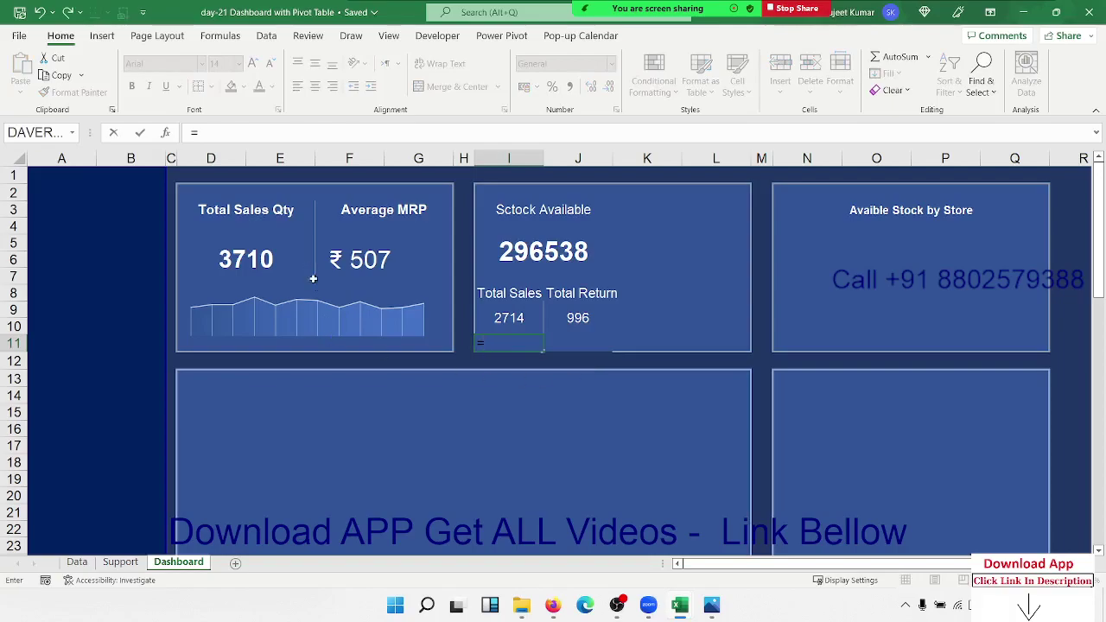
{"action": "left_click", "coordinate": [496, 318]}
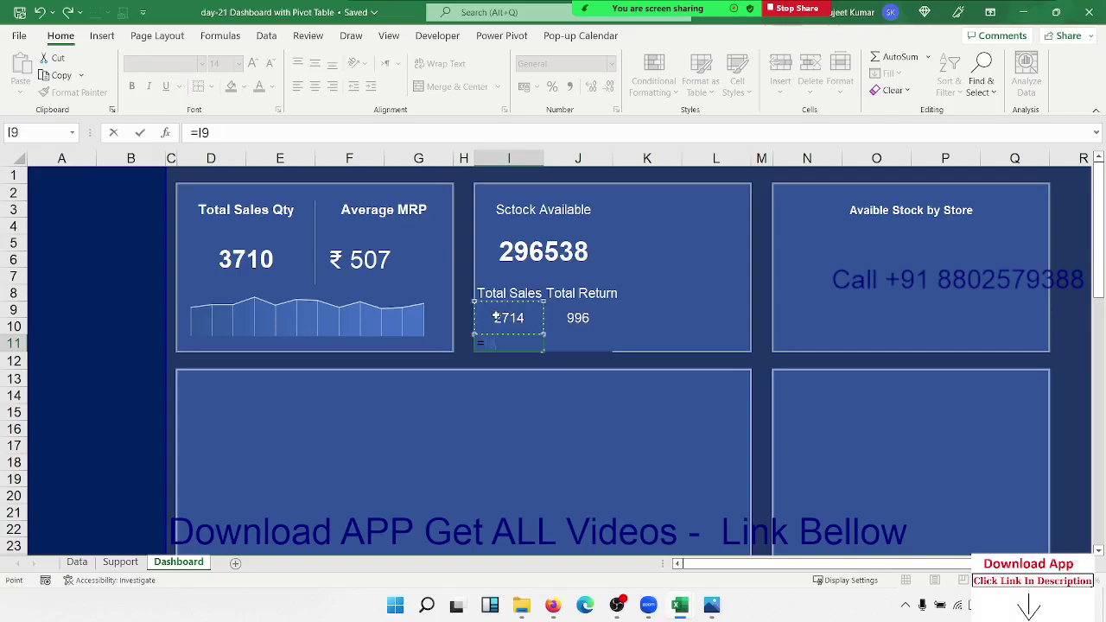
{"action": "type", "text": "/"}
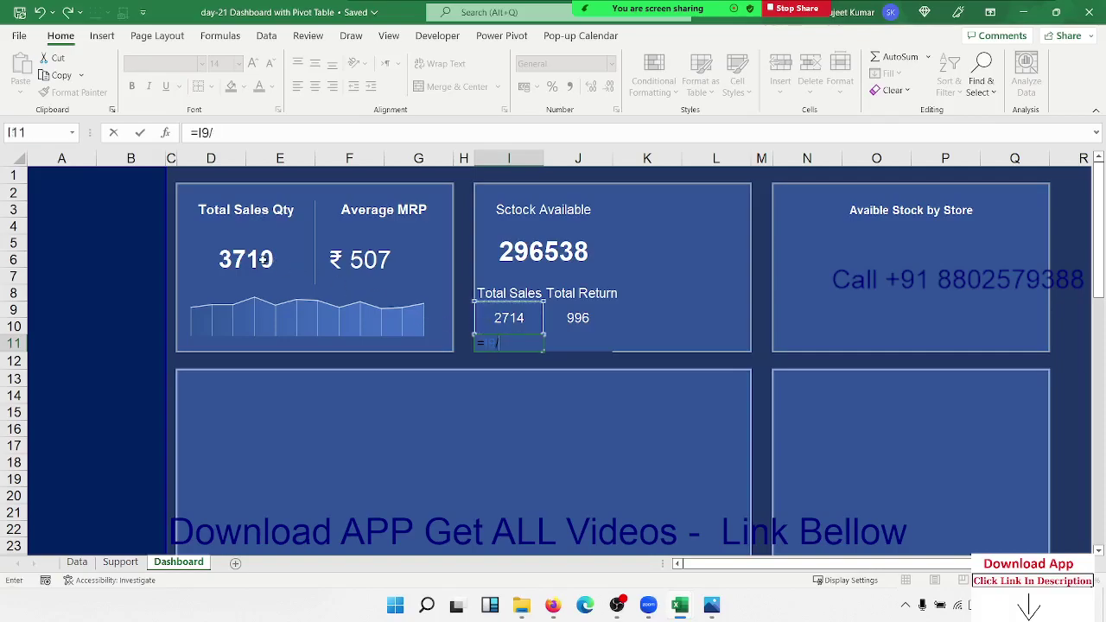
{"action": "left_click", "coordinate": [264, 259]}
{"action": "key", "text": "Return"}
{"action": "key", "text": "Up"}
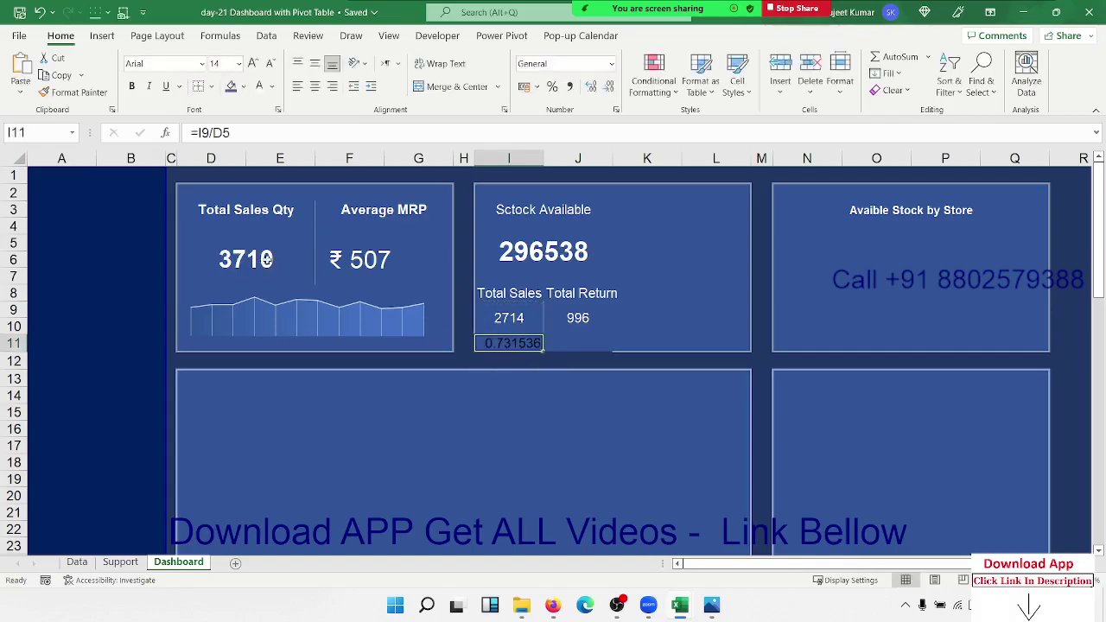
Style the ratio as a bold, white, top-aligned 8-point 73%, then open Conditional Formatting for 2714
{"action": "left_click", "coordinate": [552, 87]}
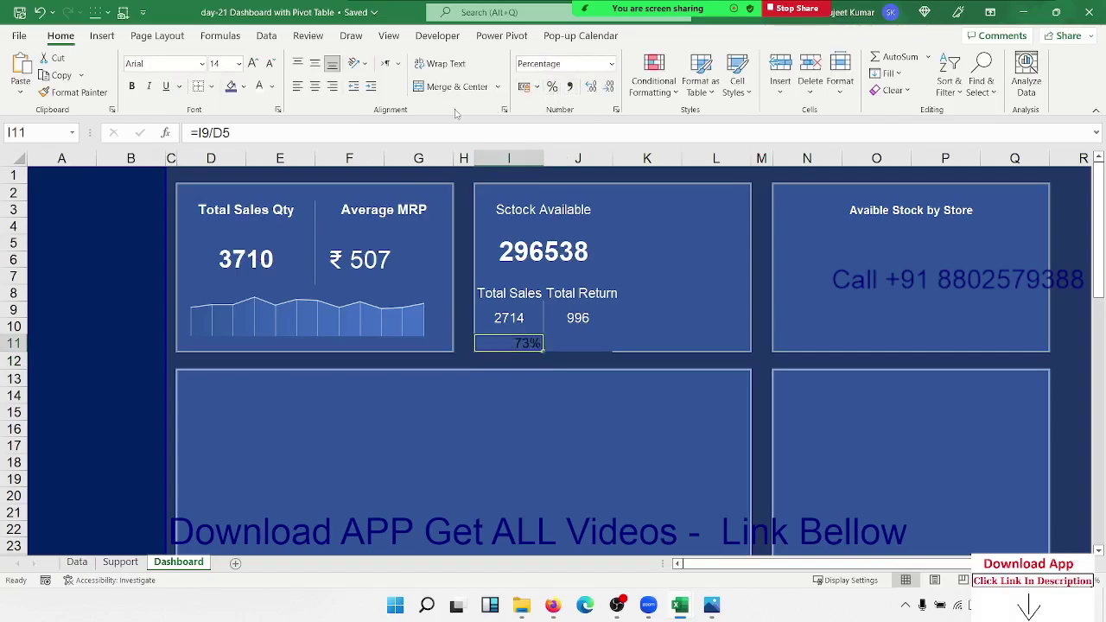
{"action": "left_click", "coordinate": [271, 65]}
{"action": "left_click", "coordinate": [270, 65]}
{"action": "left_click", "coordinate": [270, 65]}
{"action": "left_click", "coordinate": [270, 64]}
{"action": "left_click", "coordinate": [270, 65]}
{"action": "left_click", "coordinate": [263, 83]}
{"action": "left_click", "coordinate": [297, 66]}
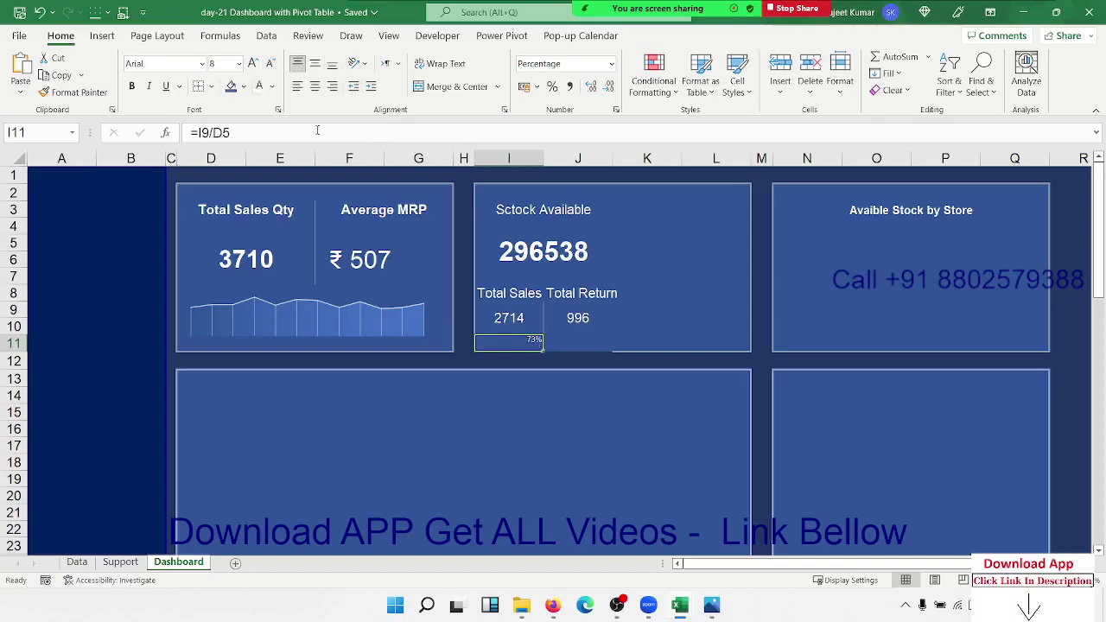
{"action": "key", "text": "ctrl+b"}
{"action": "left_click", "coordinate": [645, 371]}
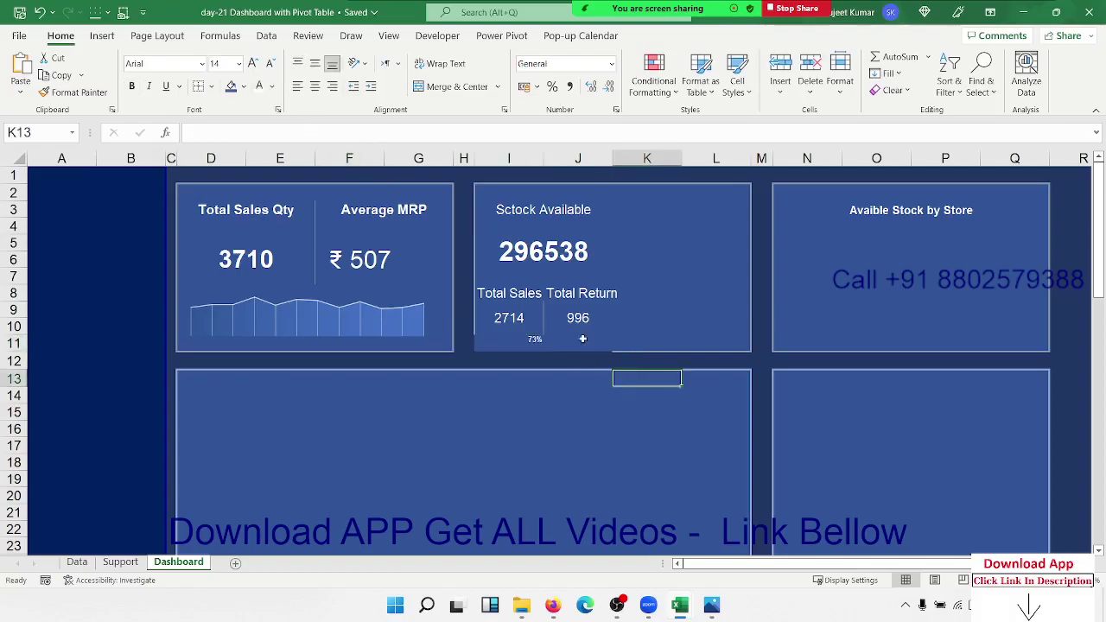
{"action": "left_click", "coordinate": [516, 324]}
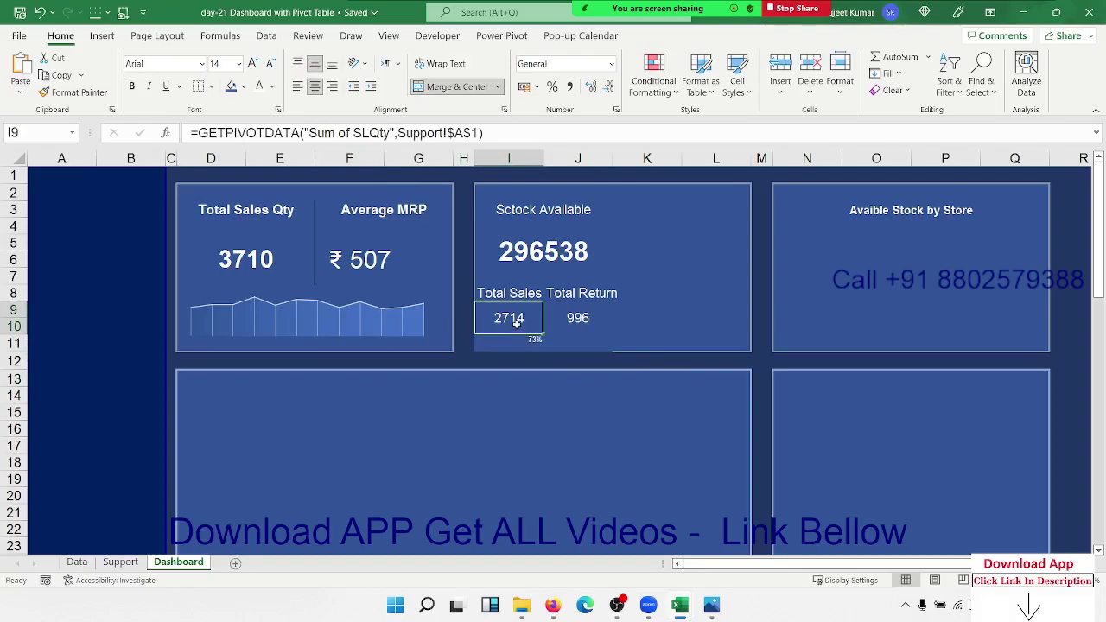
{"action": "left_click", "coordinate": [654, 87]}
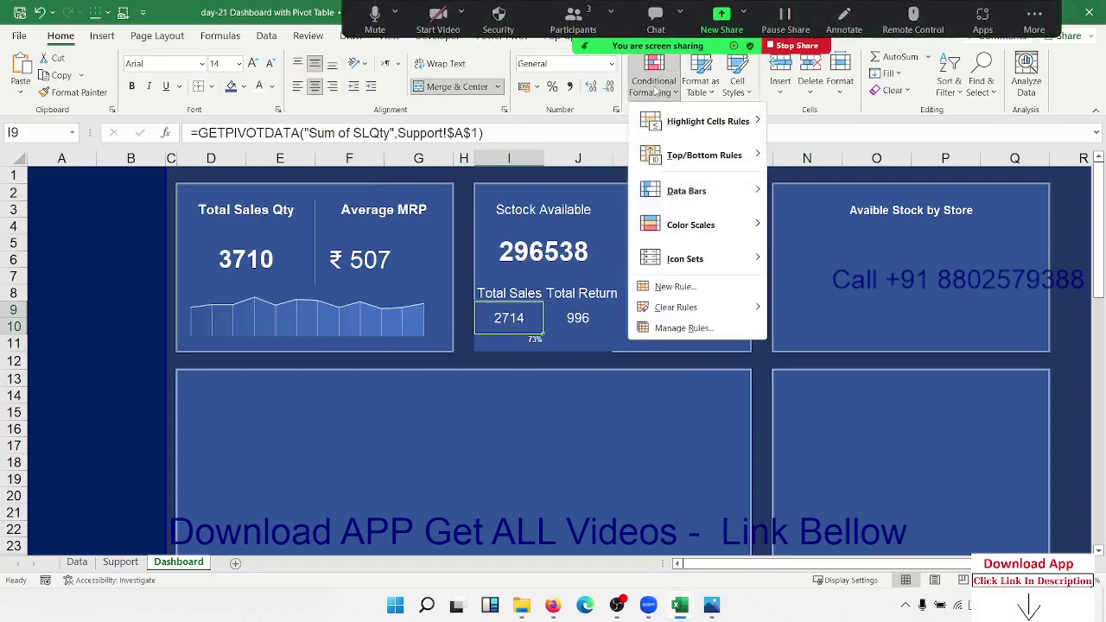
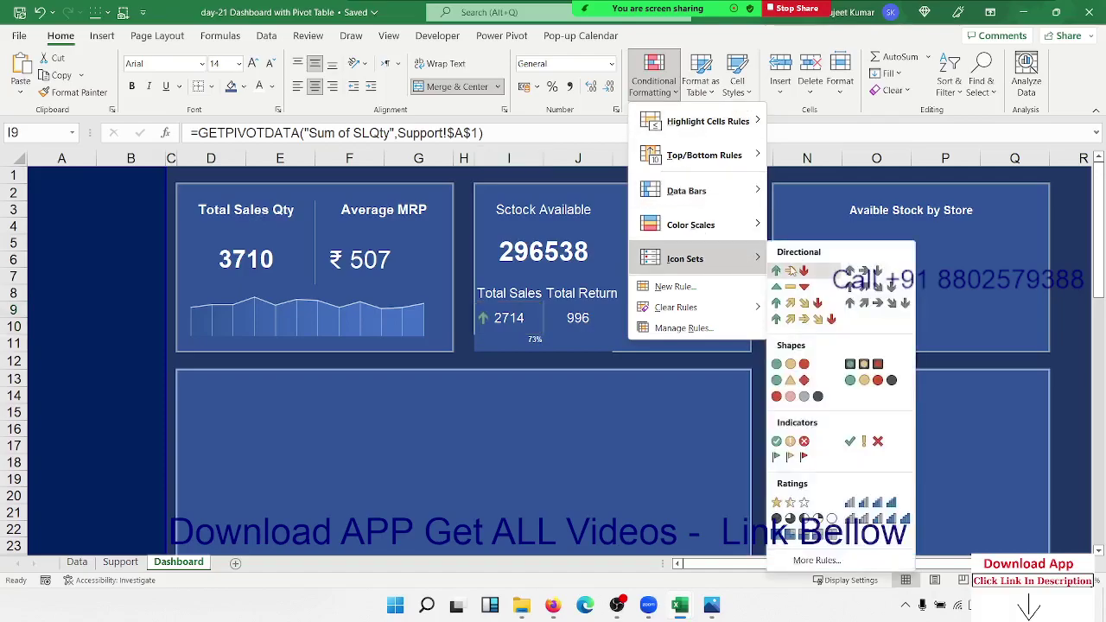
Apply the arrow icon set to the Total Sales value and open its rule for editing
{"action": "left_click", "coordinate": [789, 270]}
{"action": "left_click", "coordinate": [648, 103]}
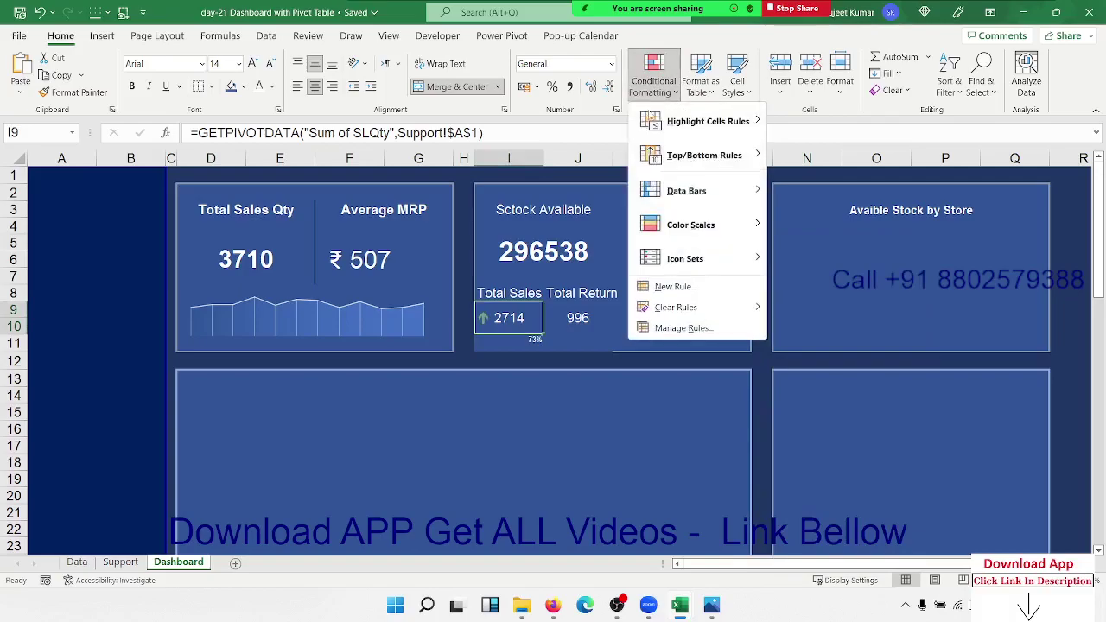
{"action": "left_click", "coordinate": [683, 327]}
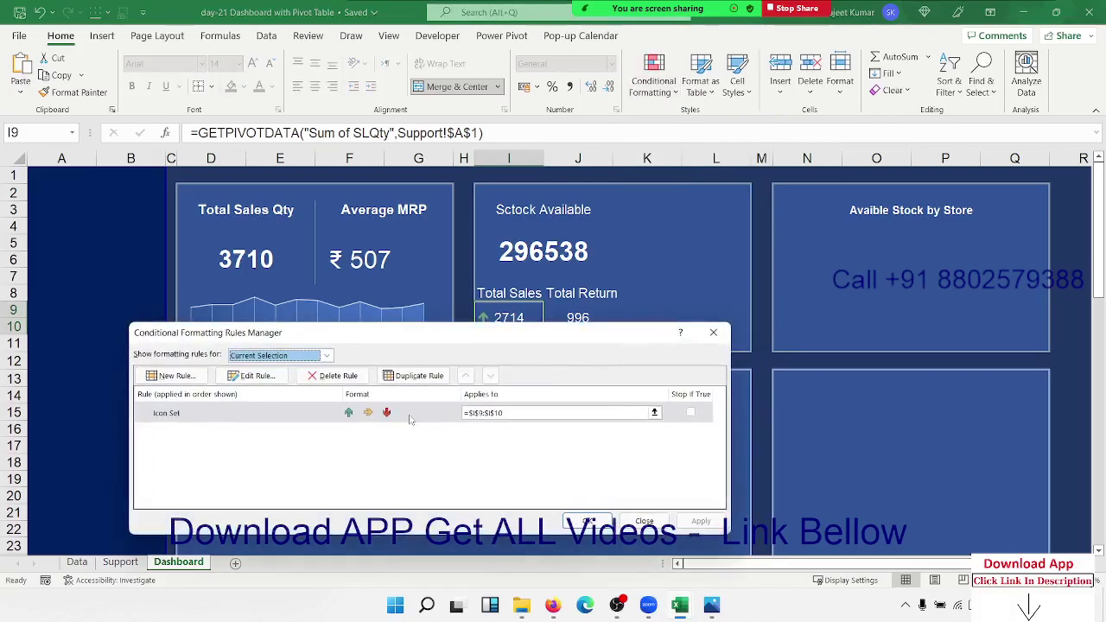
{"action": "double_click", "coordinate": [411, 416]}
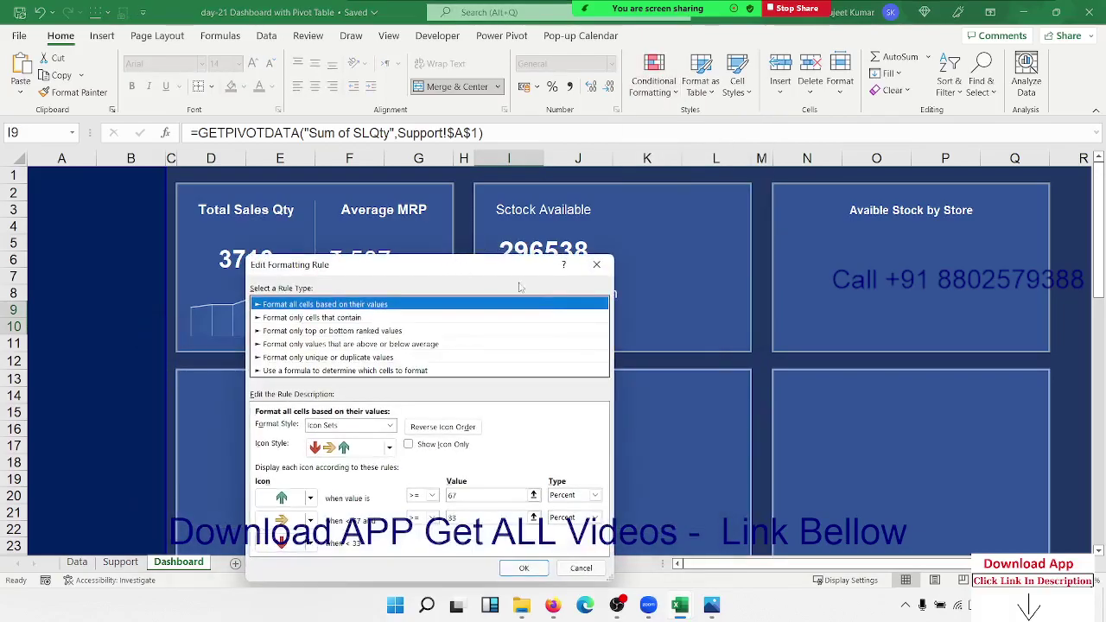
{"action": "left_click_drag", "start_coordinate": [455, 271], "coordinate": [872, 174]}
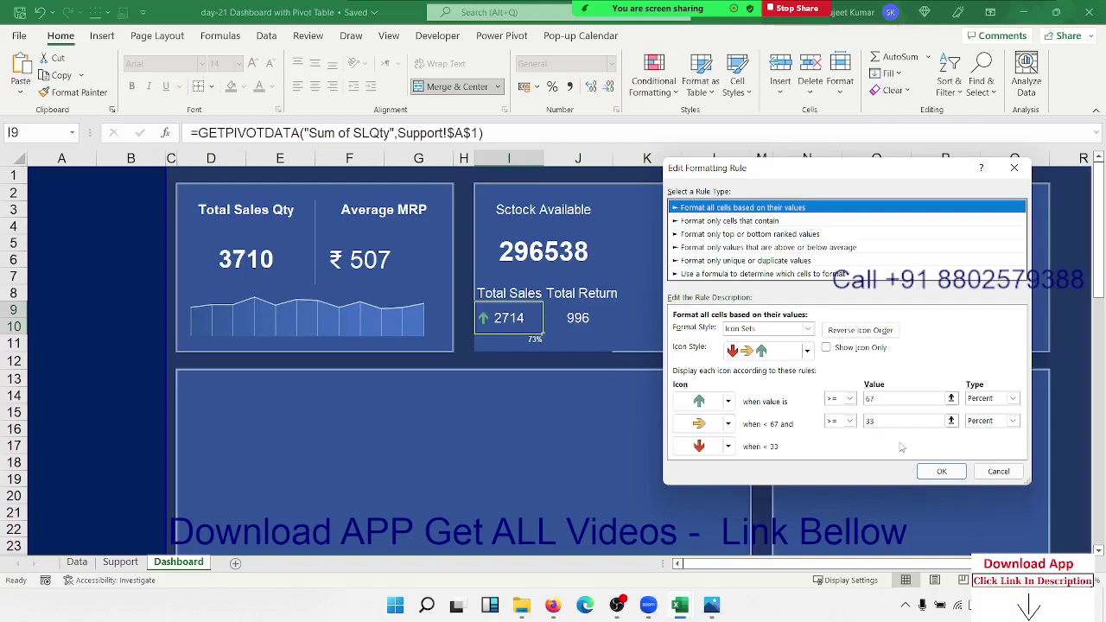
Make the green arrow's threshold a formula, =$I$11>0.70
{"action": "left_click", "coordinate": [991, 401]}
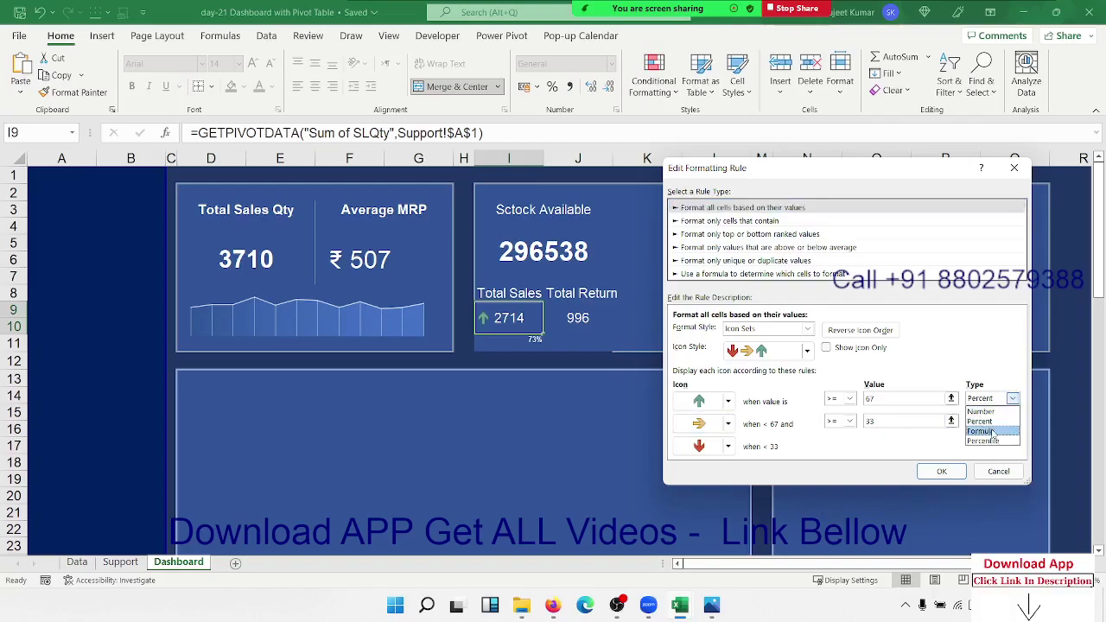
{"action": "left_click", "coordinate": [993, 432]}
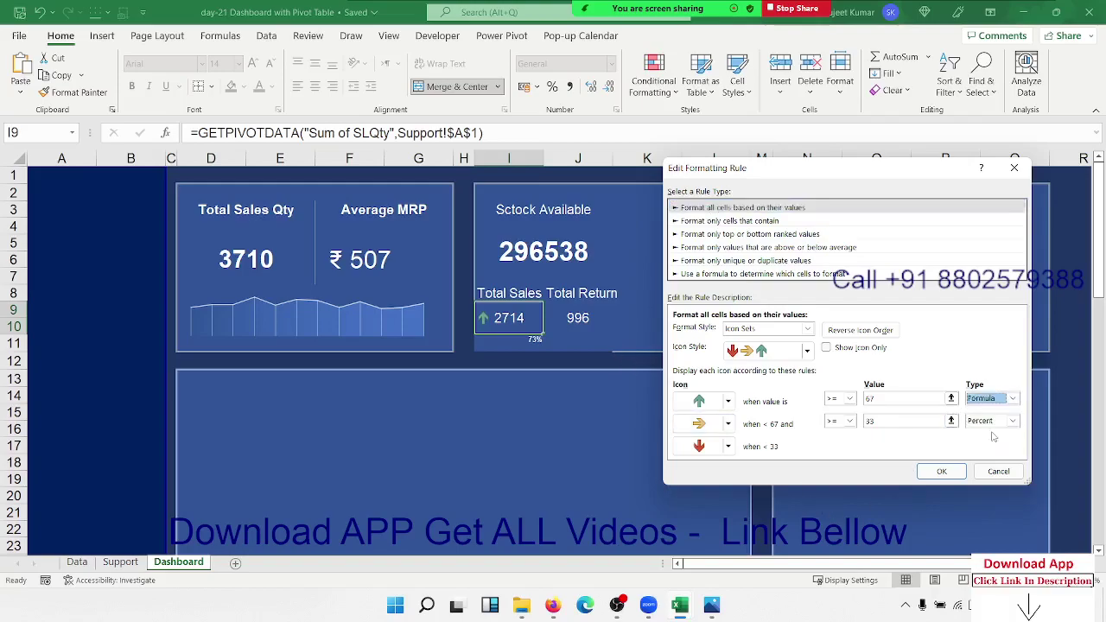
{"action": "left_click", "coordinate": [880, 398]}
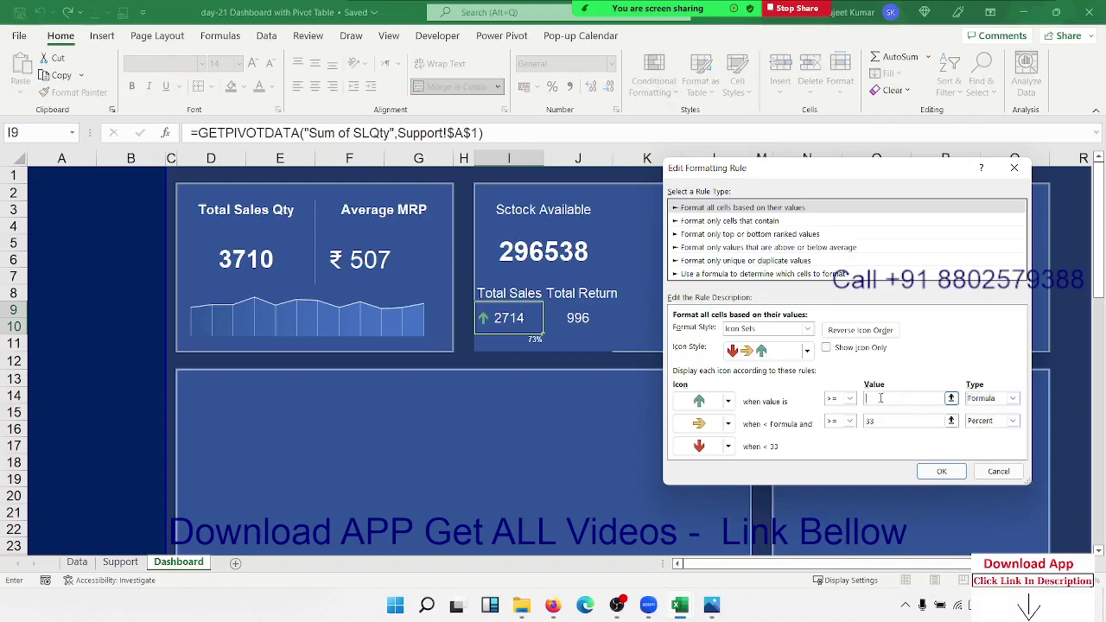
{"action": "type", "text": "="}
{"action": "left_click", "coordinate": [534, 339]}
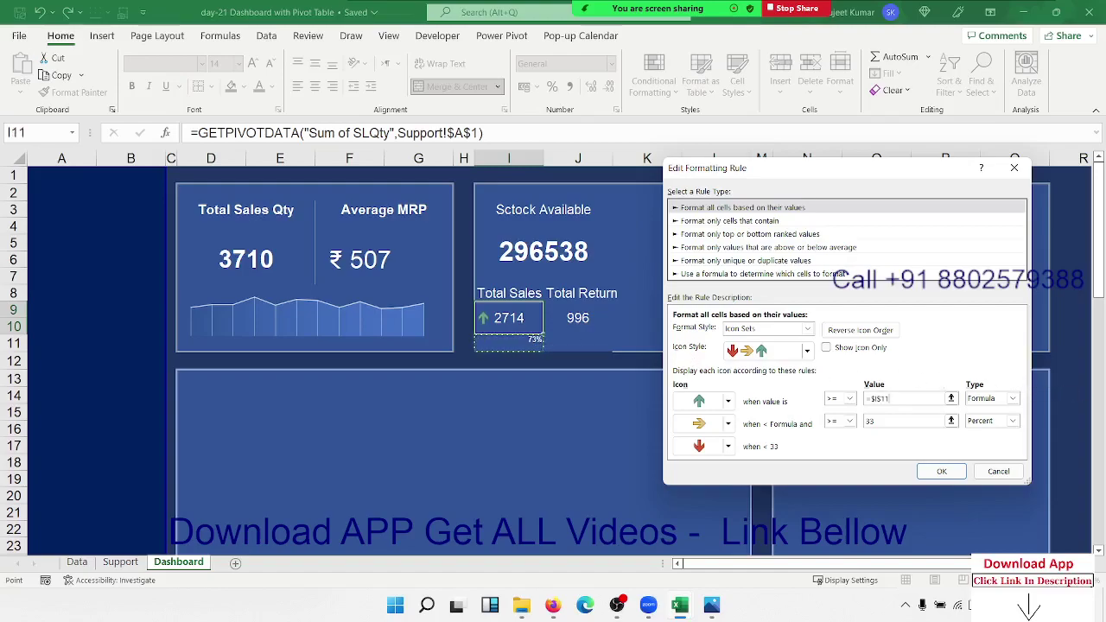
{"action": "type", "text": "/0.70"}
Set the yellow arrow's threshold to Formula and paste in the same formula
{"action": "left_click", "coordinate": [1012, 420]}
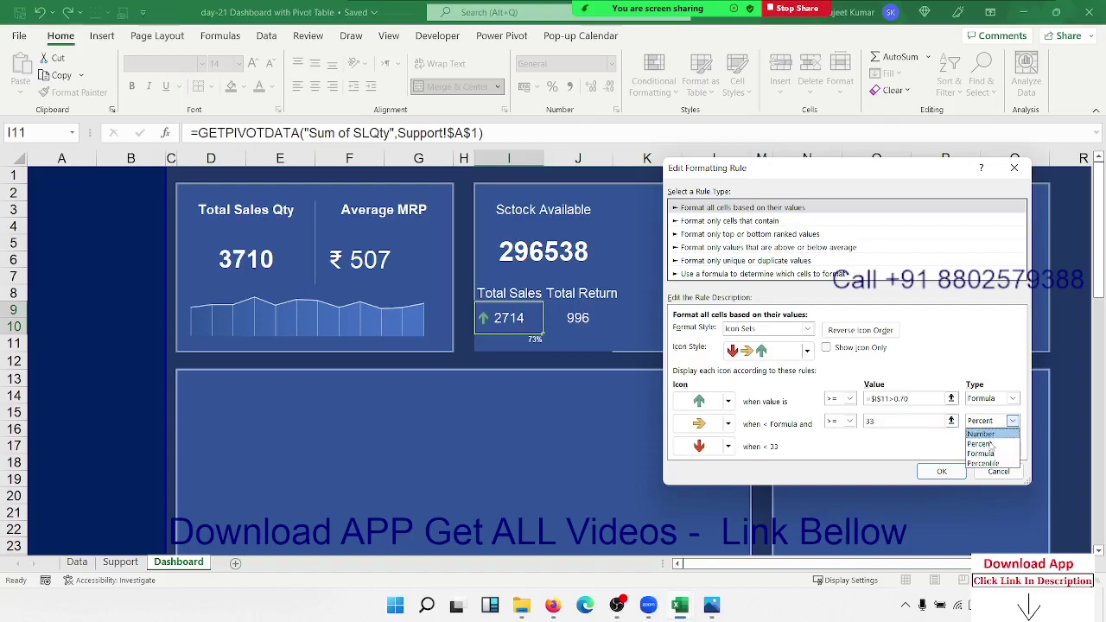
{"action": "left_click", "coordinate": [980, 454]}
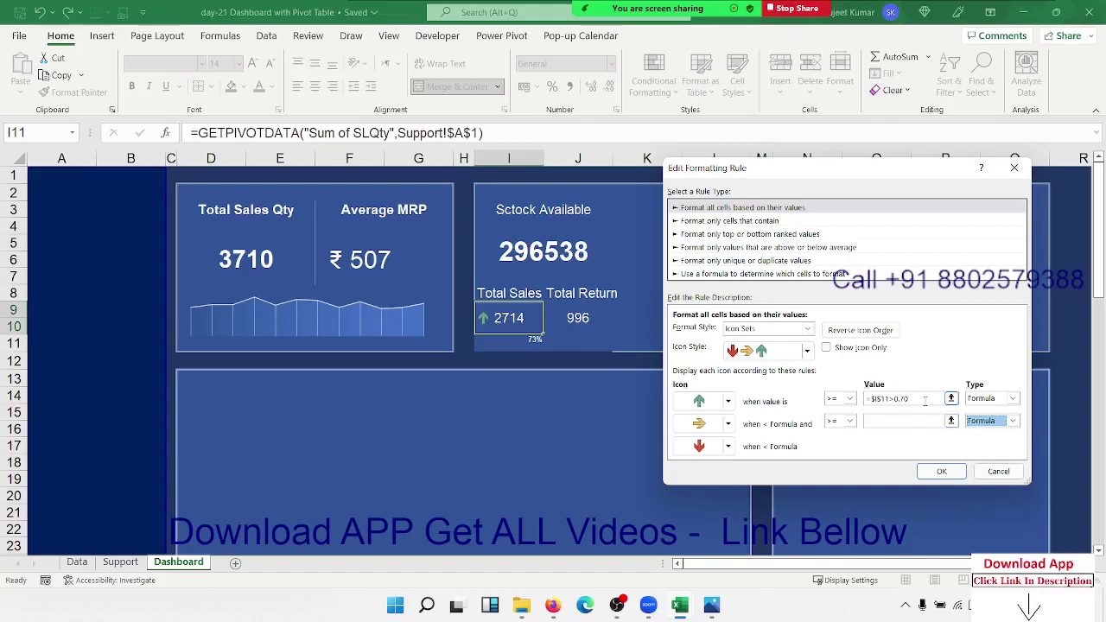
{"action": "left_click_drag", "start_coordinate": [921, 397], "coordinate": [862, 398]}
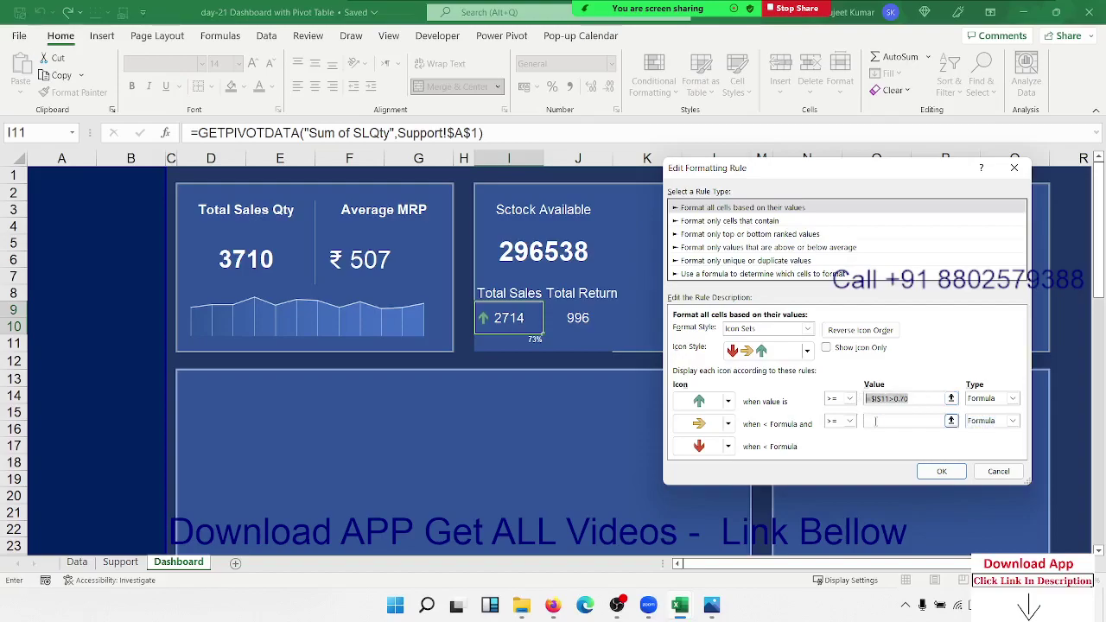
{"action": "key", "text": "ctrl+c"}
{"action": "left_click", "coordinate": [877, 421]}
{"action": "key", "text": "ctrl+v"}
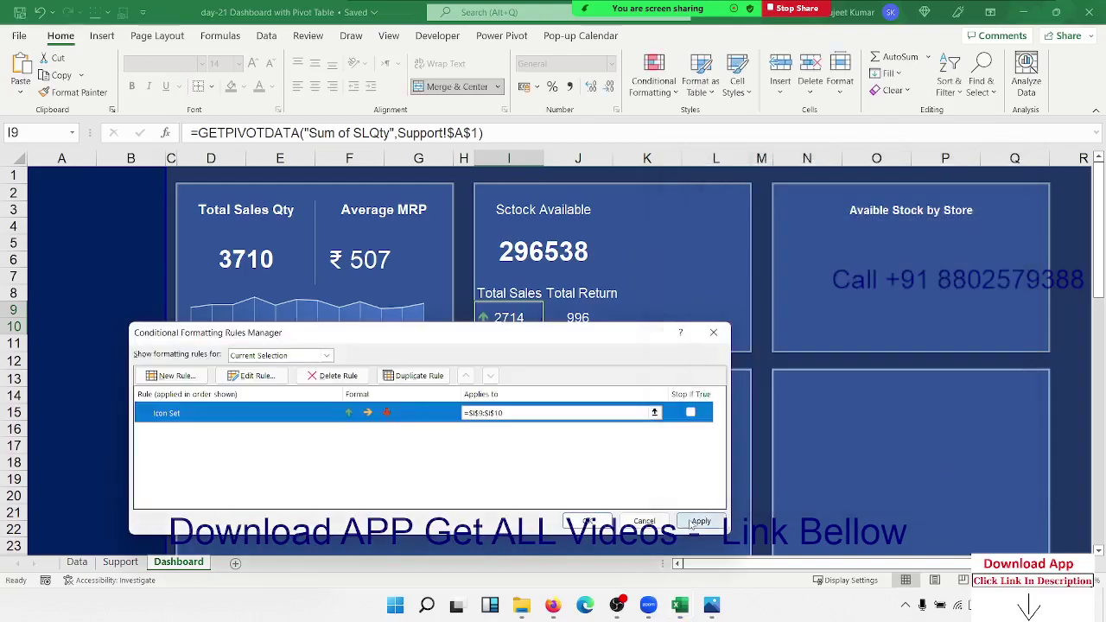
Reopen the Icon Set rule to revise the green arrow's threshold, then discard the edits
{"action": "mouse_move", "coordinate": [556, 339]}
{"action": "left_mouse_down"}
{"action": "mouse_move", "coordinate": [747, 406]}
{"action": "mouse_move", "coordinate": [884, 378]}
{"action": "left_mouse_up"}
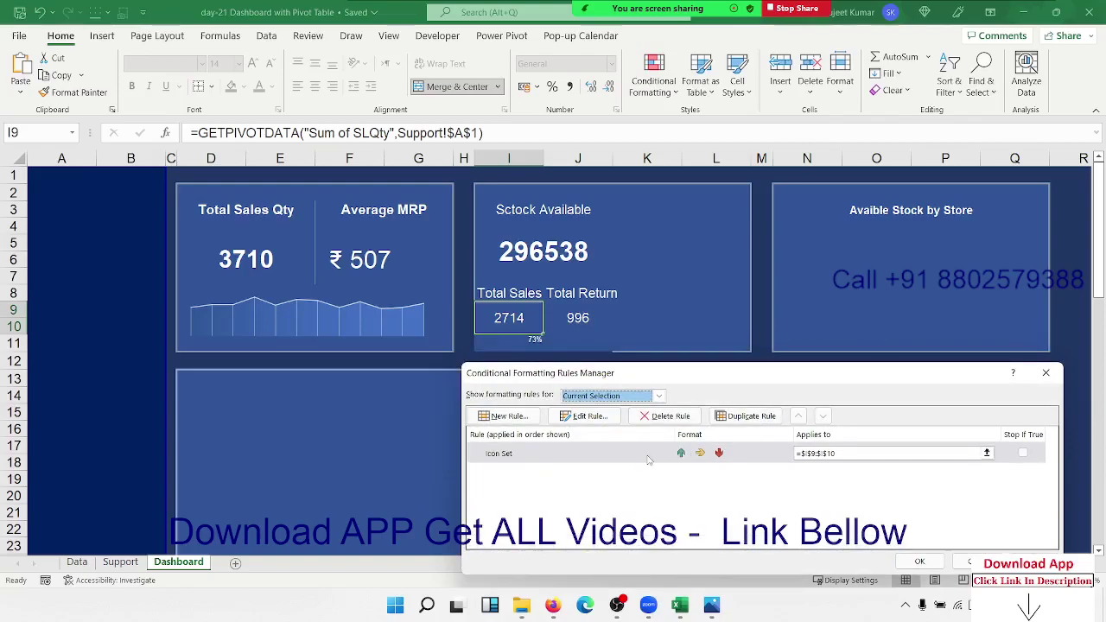
{"action": "double_click", "coordinate": [648, 459]}
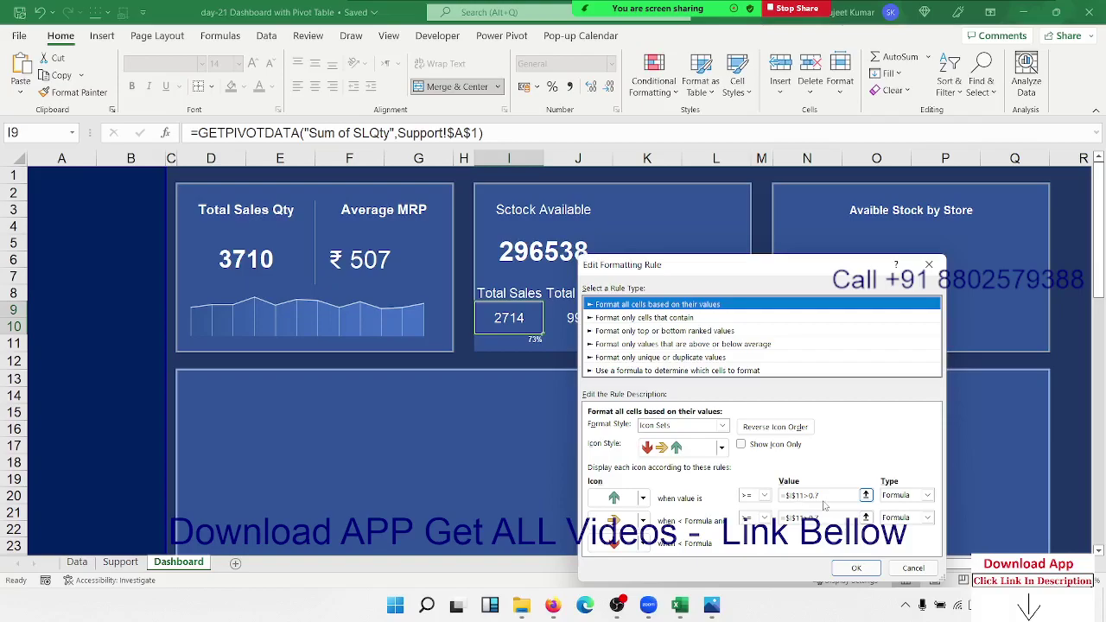
{"action": "left_click", "coordinate": [823, 498]}
{"action": "type", "text": "0"}
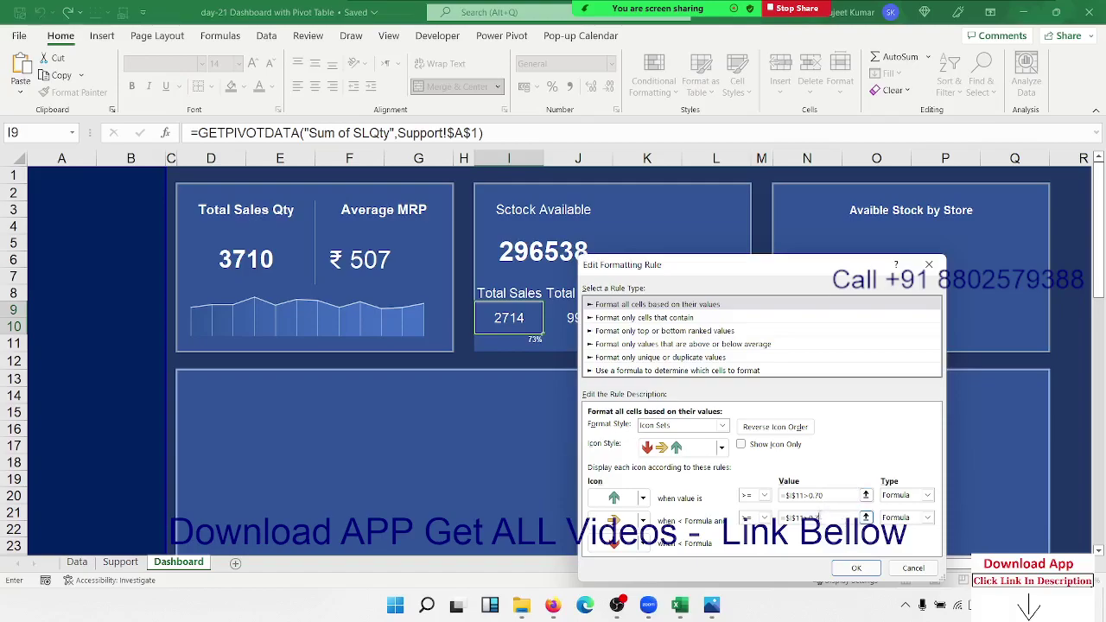
{"action": "left_click", "coordinate": [855, 567]}
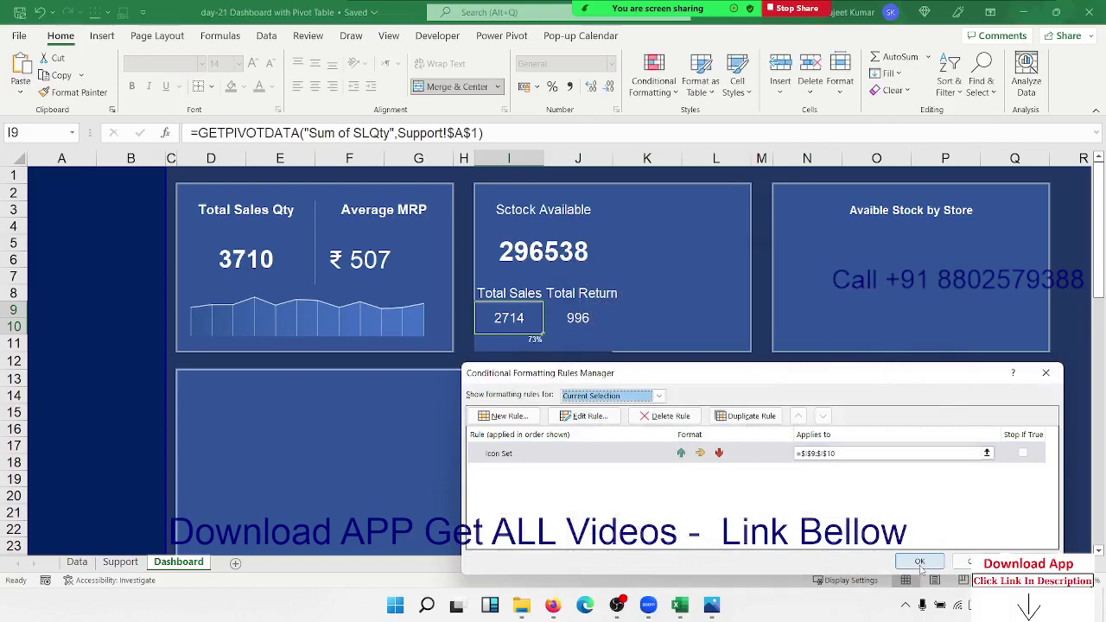
{"action": "left_click", "coordinate": [733, 457]}
{"action": "double_click", "coordinate": [734, 458]}
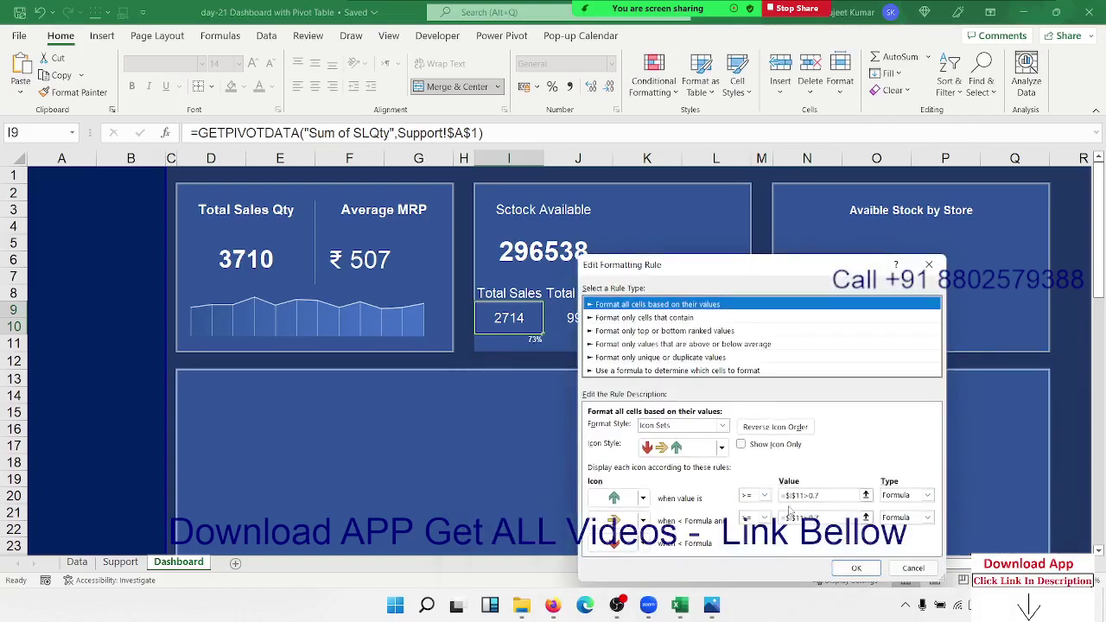
{"action": "left_click", "coordinate": [869, 566]}
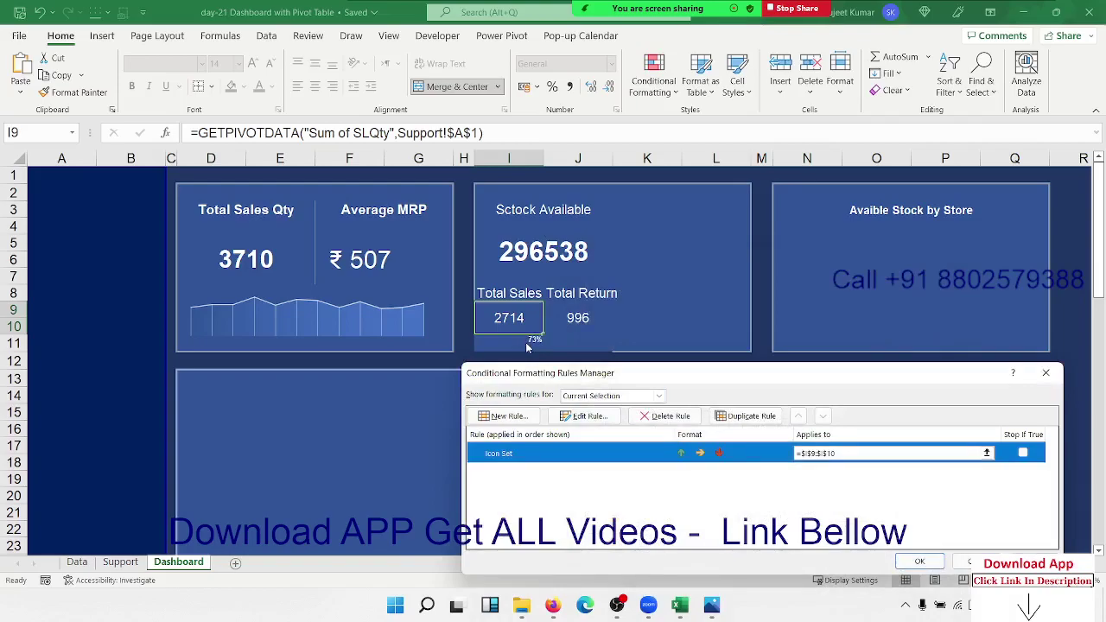
Switch the yellow arrow's threshold to Formula and confirm, triggering the 'Enter a valid formula.' warning
{"action": "double_click", "coordinate": [534, 458]}
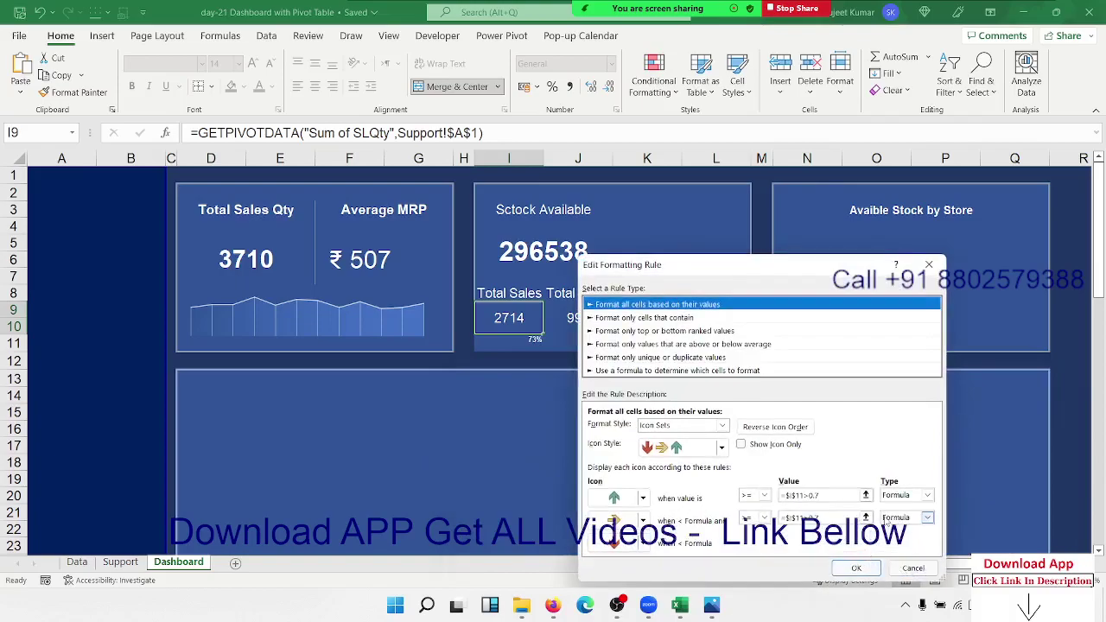
{"action": "left_click", "coordinate": [886, 517]}
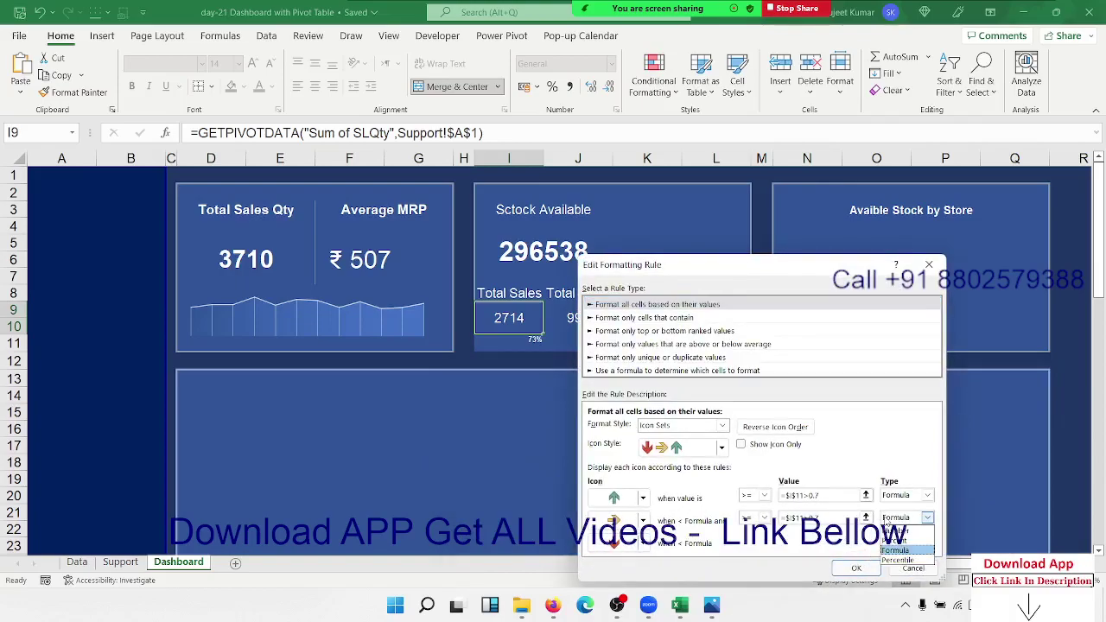
{"action": "left_click", "coordinate": [894, 550]}
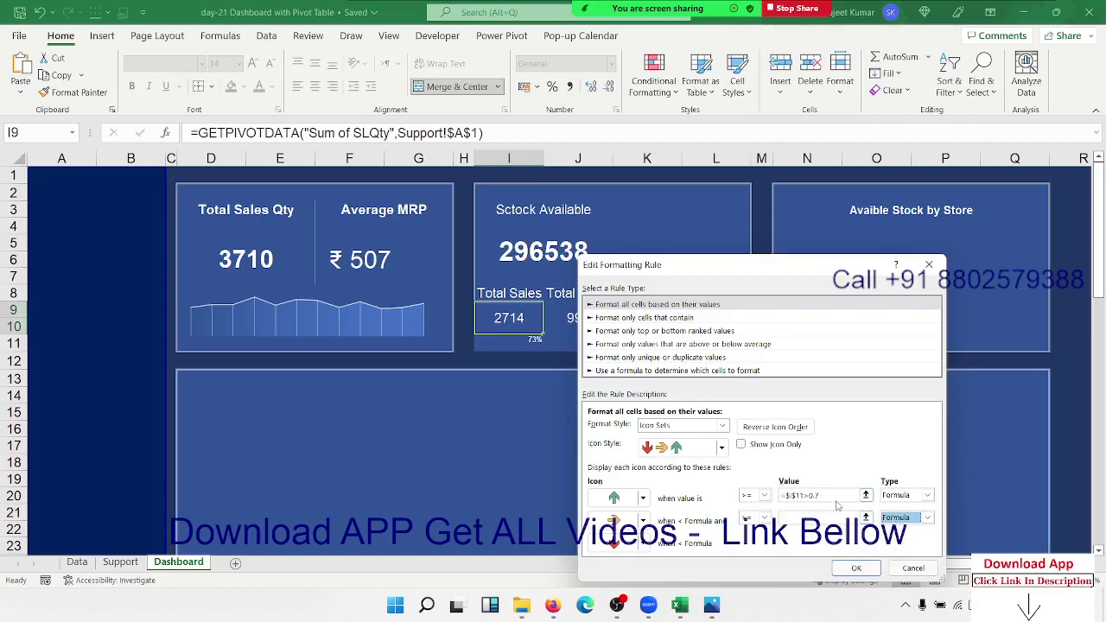
{"action": "left_click", "coordinate": [828, 495]}
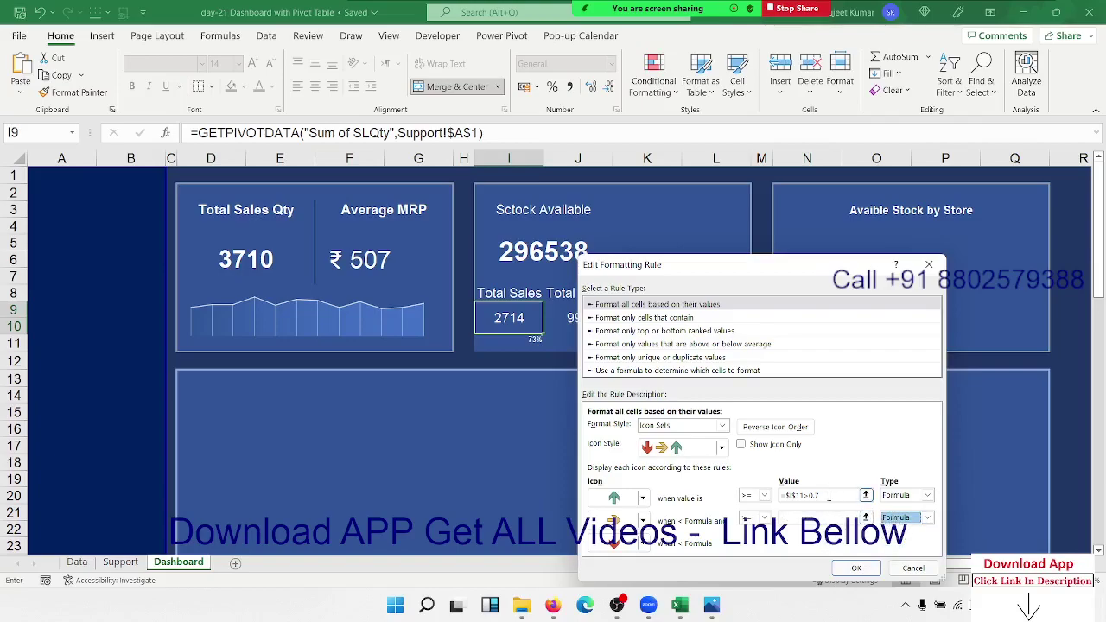
{"action": "left_click", "coordinate": [850, 569]}
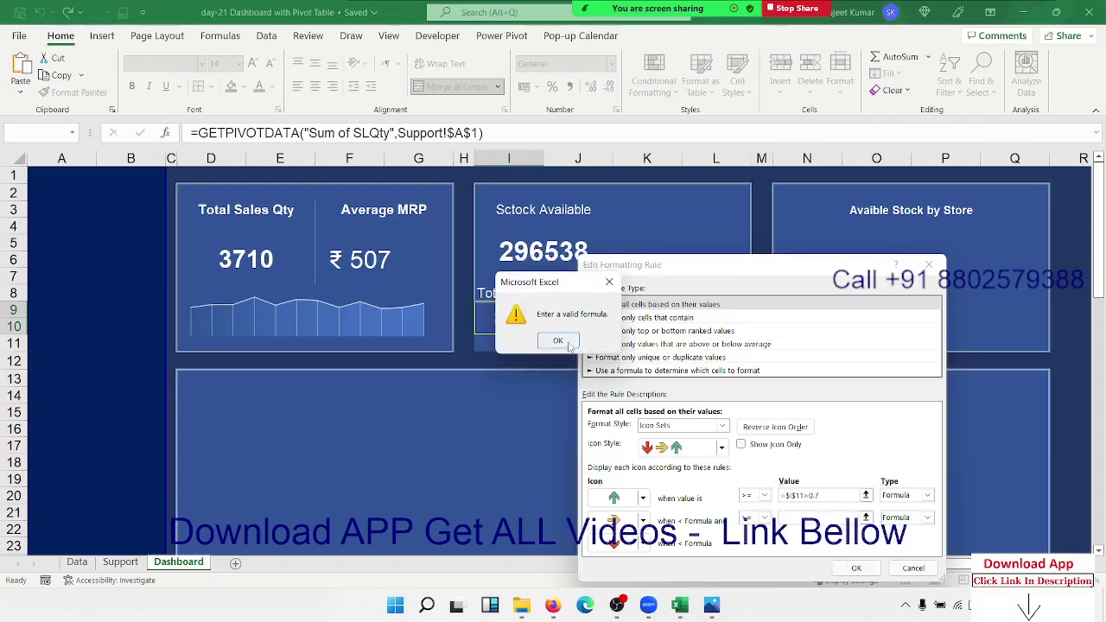
Dismiss the warning and set the yellow arrow's threshold type back to Number
{"action": "left_click", "coordinate": [557, 340]}
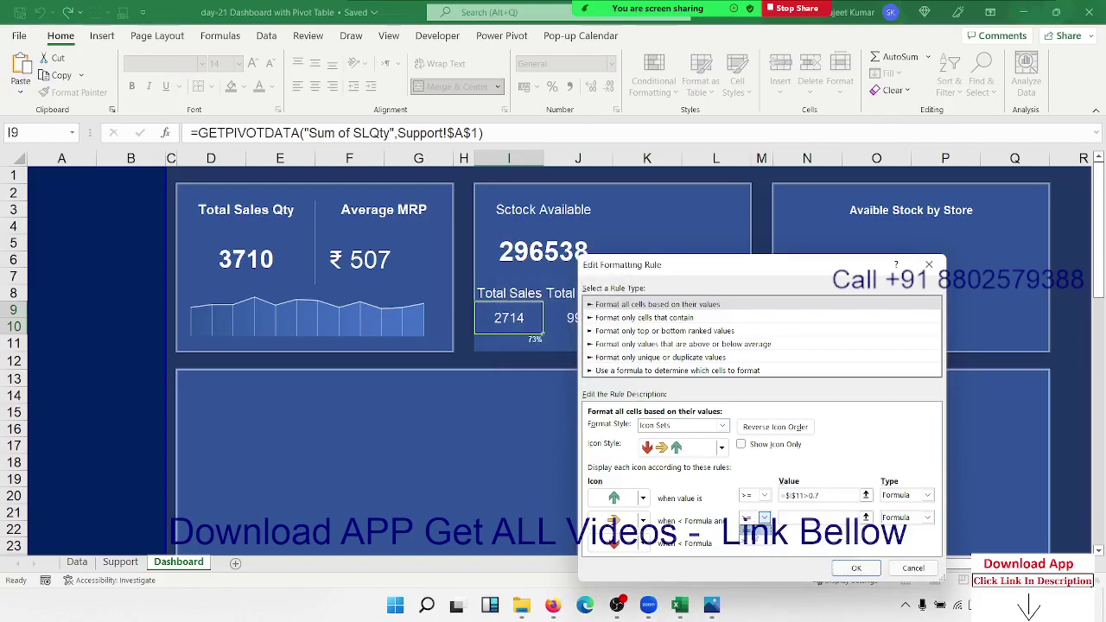
{"action": "left_click", "coordinate": [926, 518]}
{"action": "left_click", "coordinate": [898, 530]}
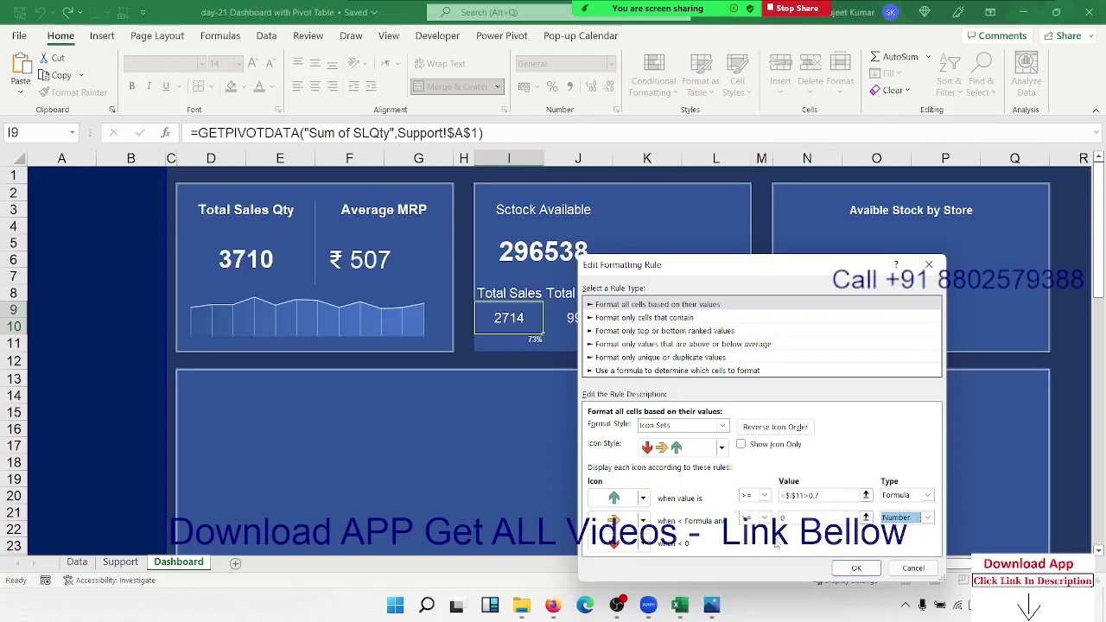
{"action": "left_click", "coordinate": [867, 572]}
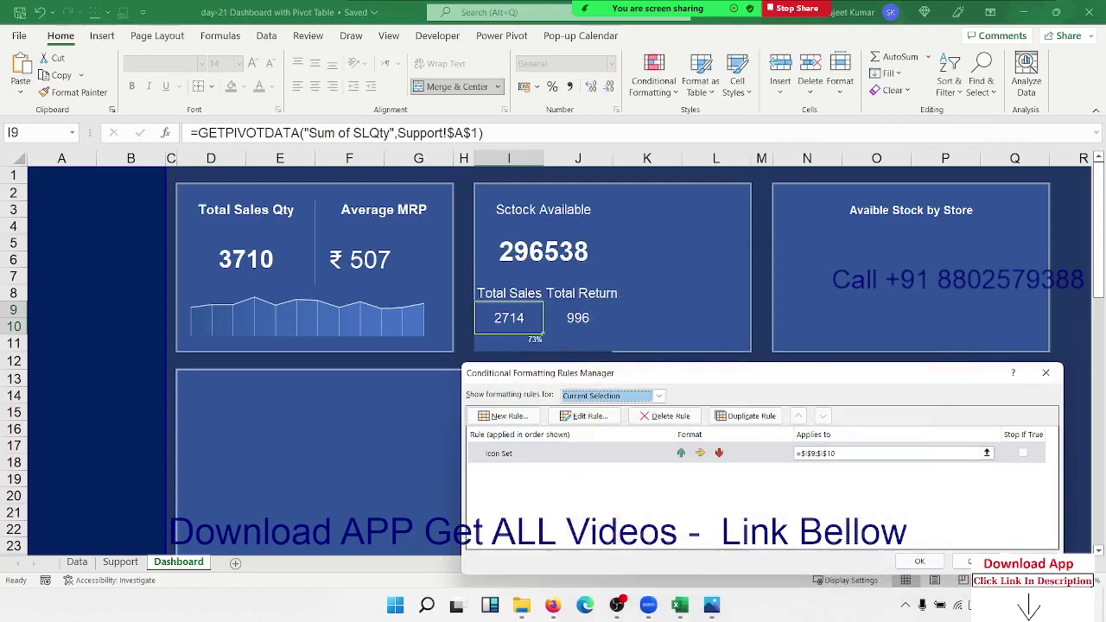
Change the green arrow's threshold to =$I$11>73% and close the rules manager
{"action": "double_click", "coordinate": [626, 456]}
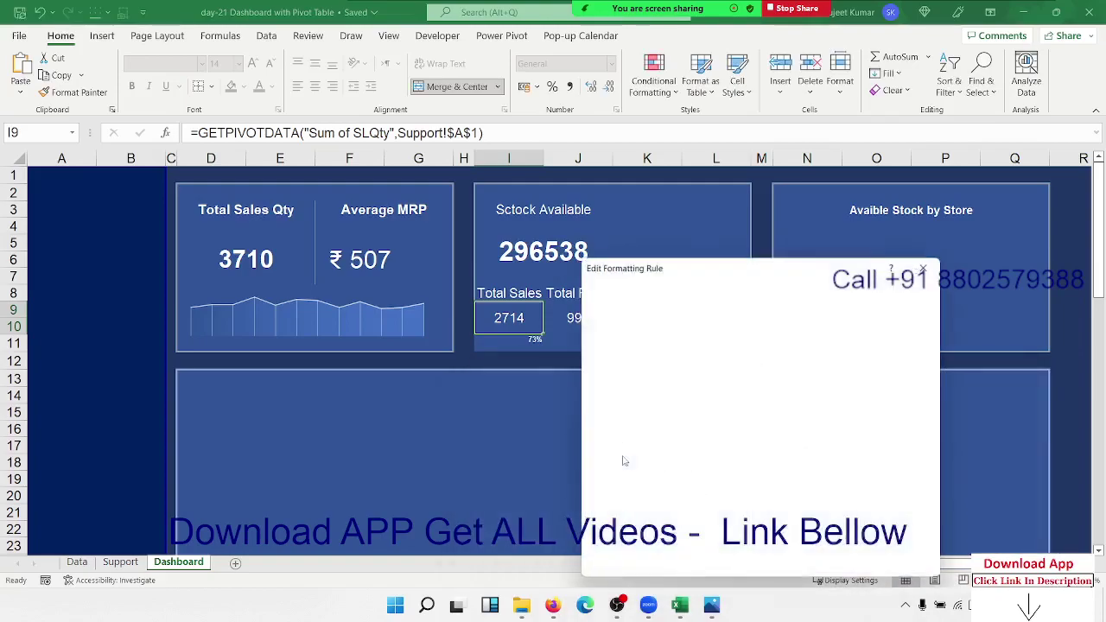
{"action": "left_click", "coordinate": [833, 495]}
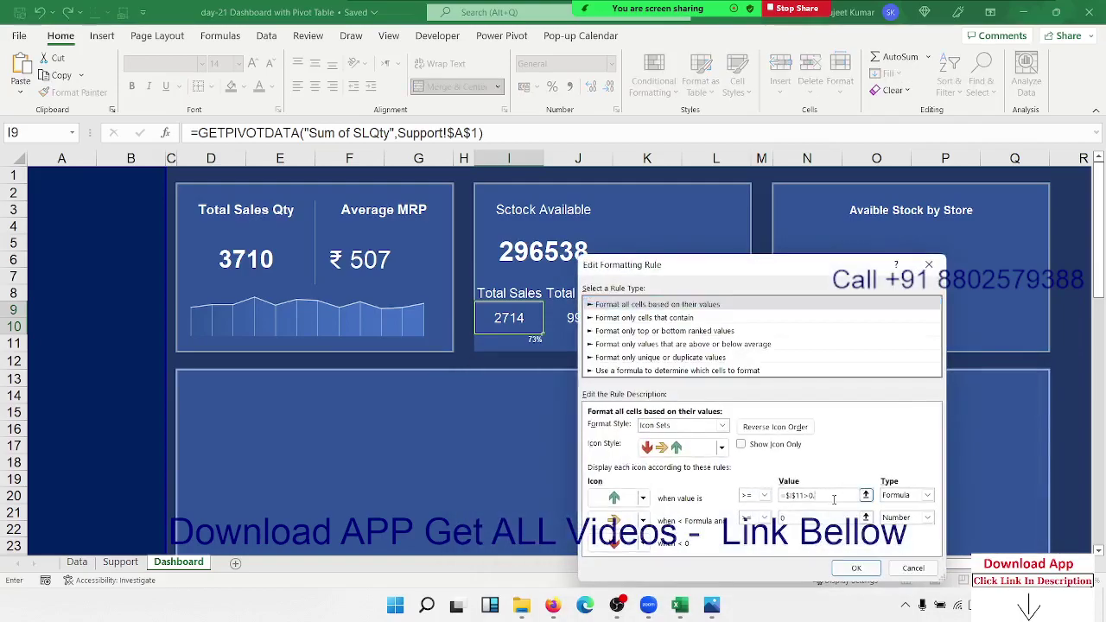
{"action": "type", "text": "3"}
{"action": "left_click", "coordinate": [854, 567]}
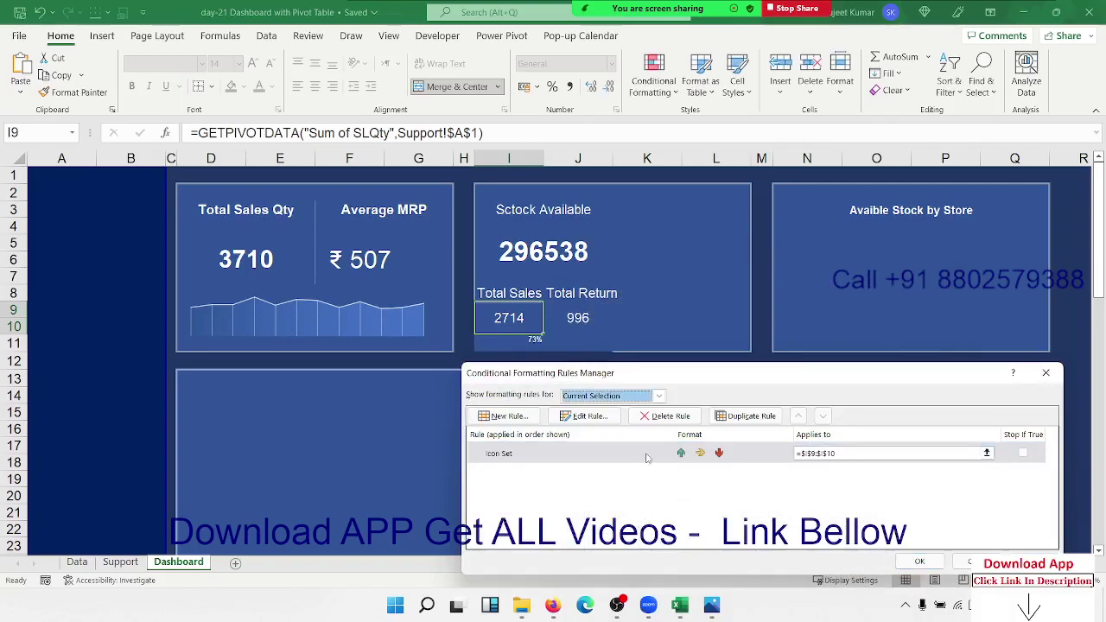
{"action": "double_click", "coordinate": [646, 455]}
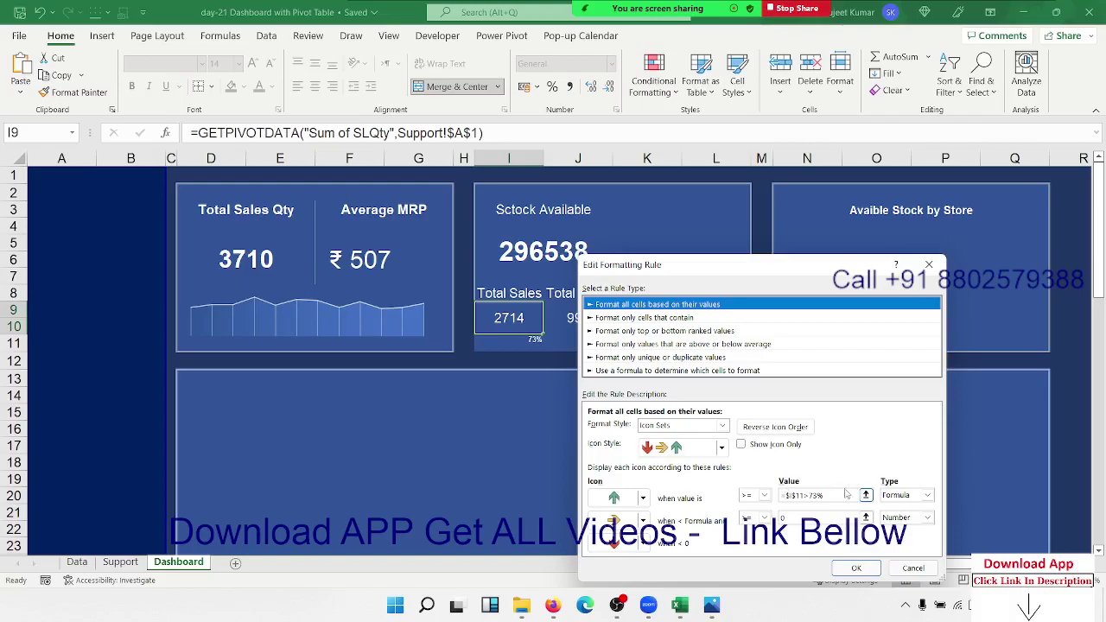
{"action": "left_click", "coordinate": [904, 568]}
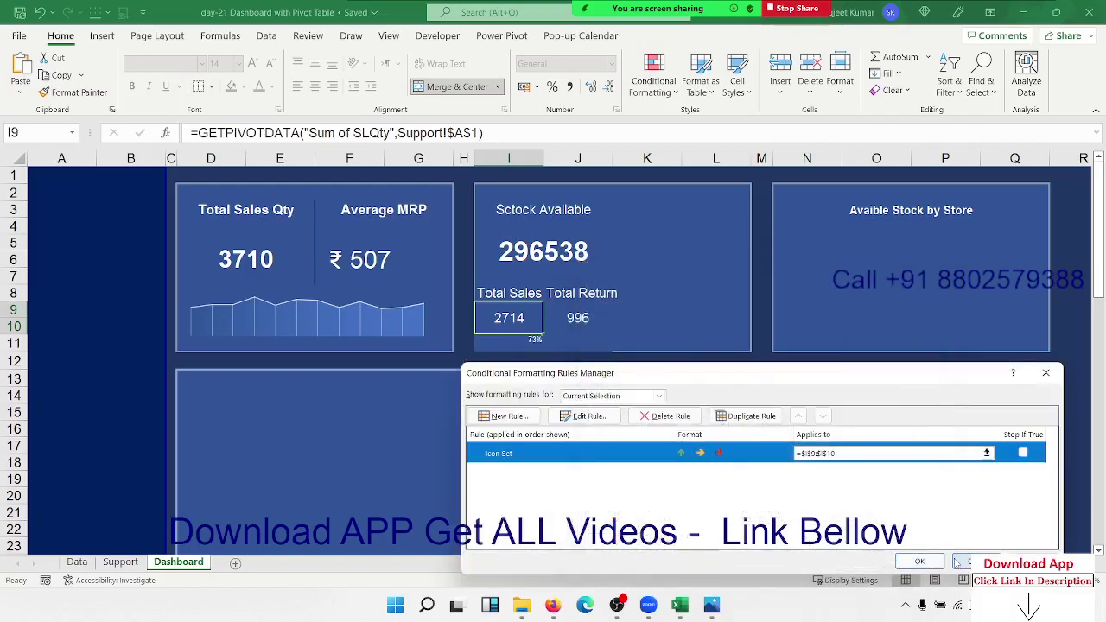
{"action": "left_click", "coordinate": [961, 563]}
Unmerge I9:I10 so 2714 stays in I9 and I10 is empty
{"action": "left_click", "coordinate": [521, 340]}
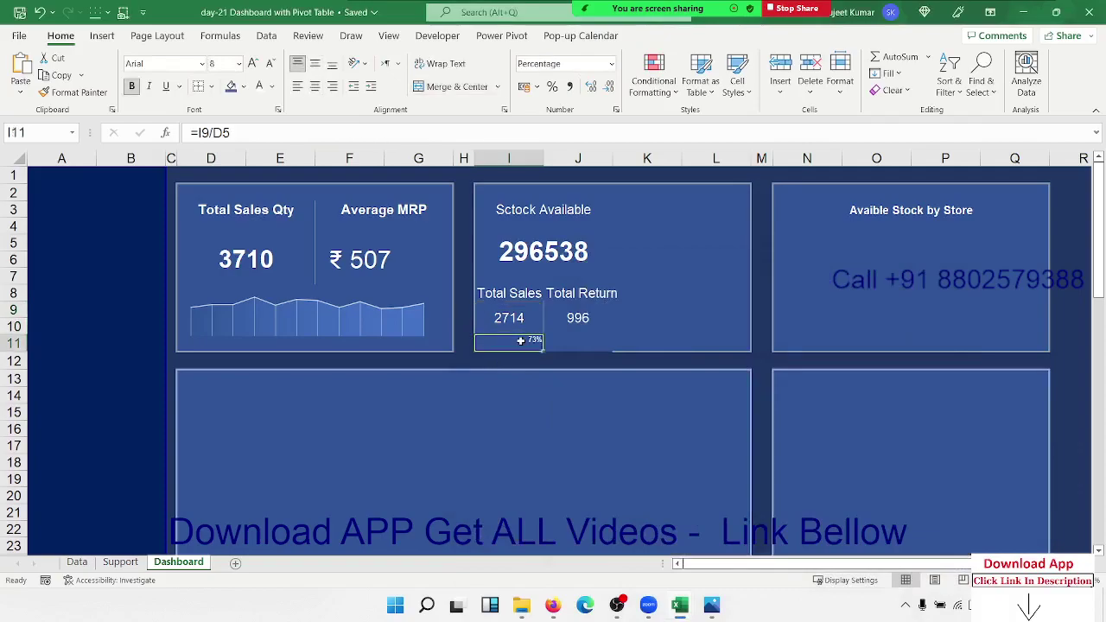
{"action": "left_click", "coordinate": [510, 322]}
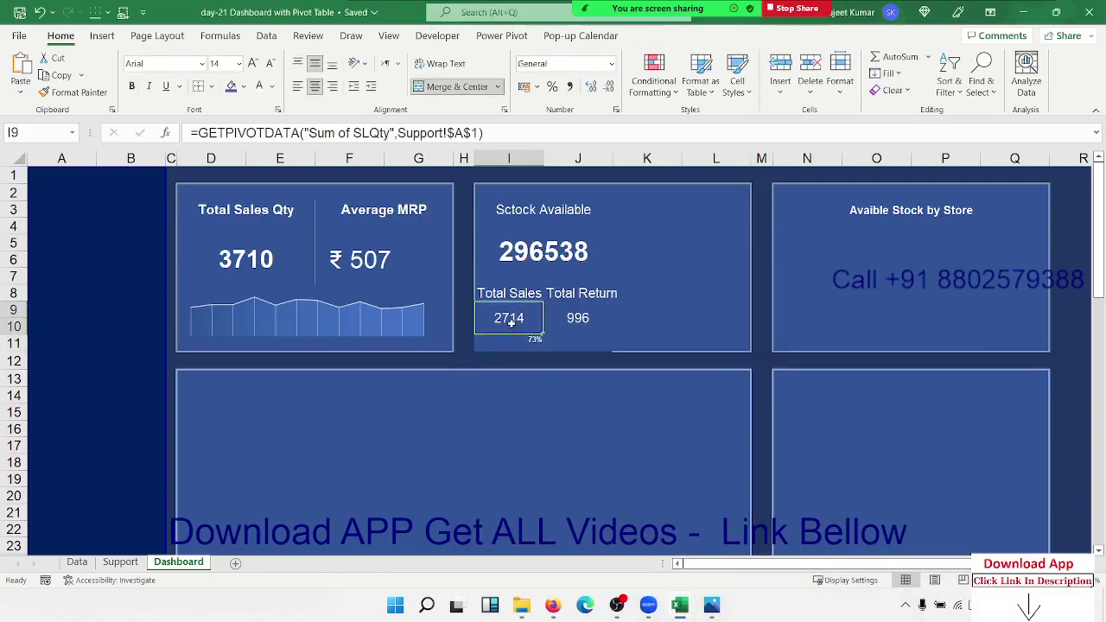
{"action": "left_click", "coordinate": [449, 86]}
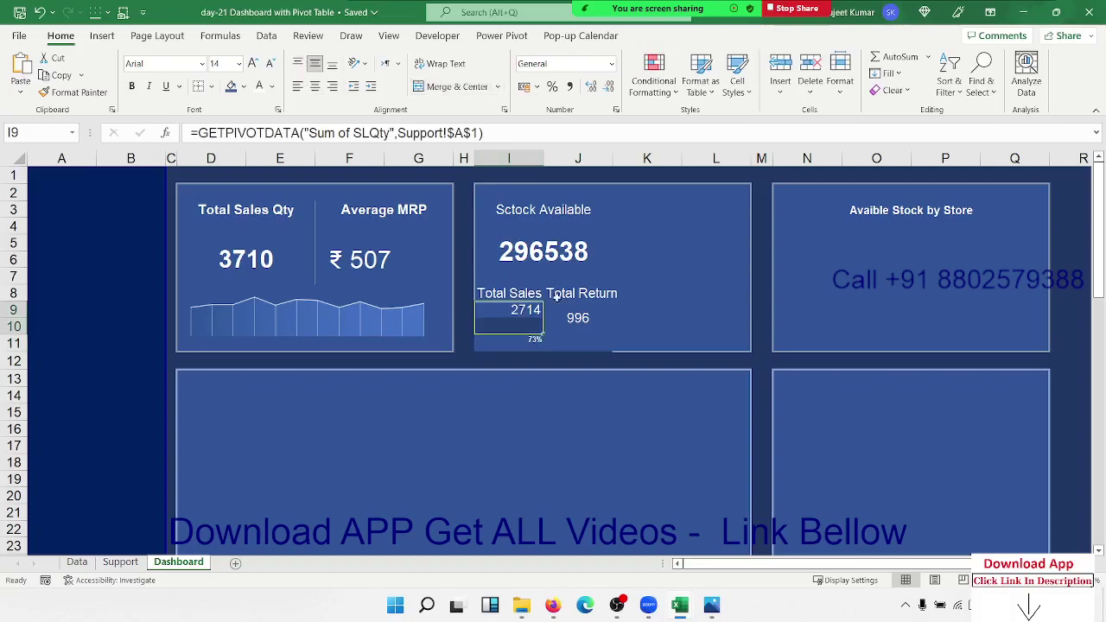
{"action": "left_click_drag", "start_coordinate": [526, 310], "coordinate": [524, 318]}
{"action": "left_click", "coordinate": [509, 326]}
{"action": "left_click", "coordinate": [515, 310]}
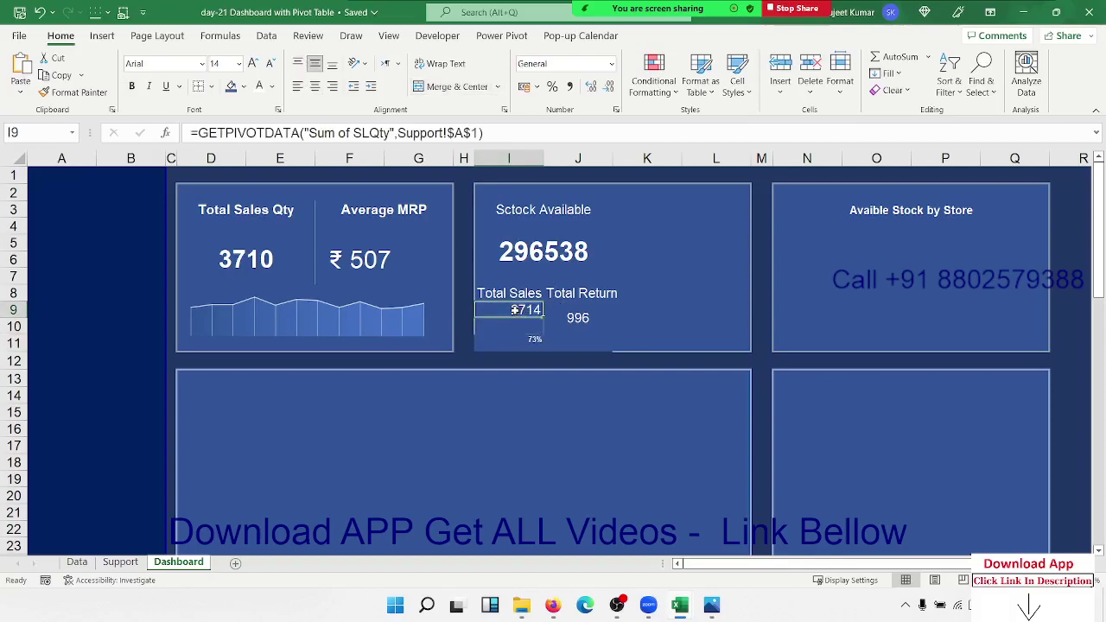
{"action": "left_click", "coordinate": [515, 326]}
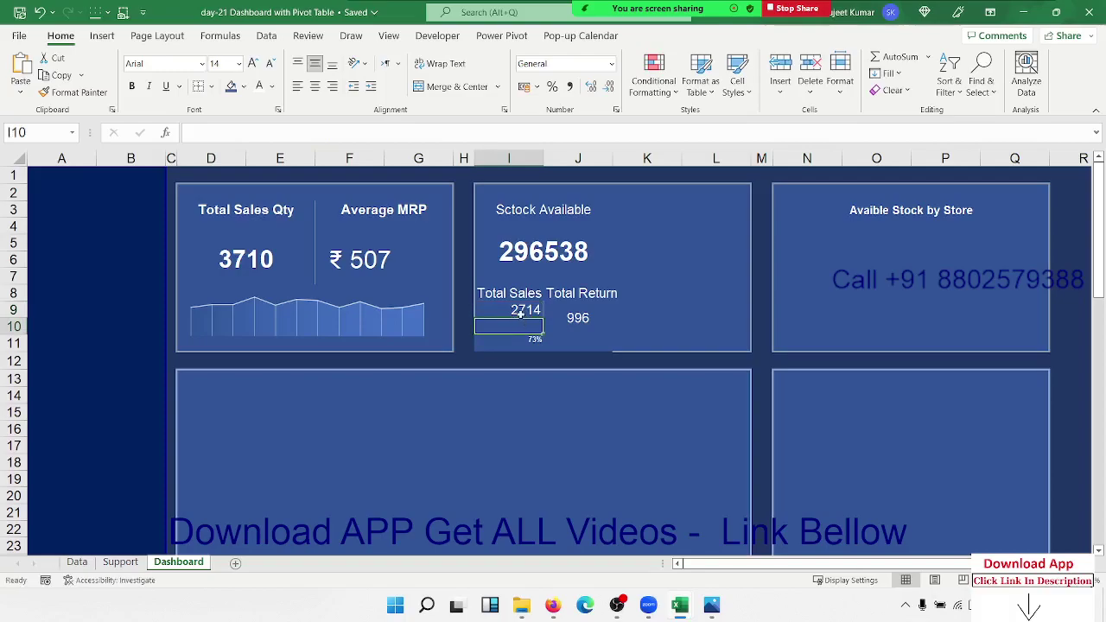
{"action": "left_click", "coordinate": [518, 310]}
{"action": "left_click", "coordinate": [508, 323]}
{"action": "left_click", "coordinate": [519, 311]}
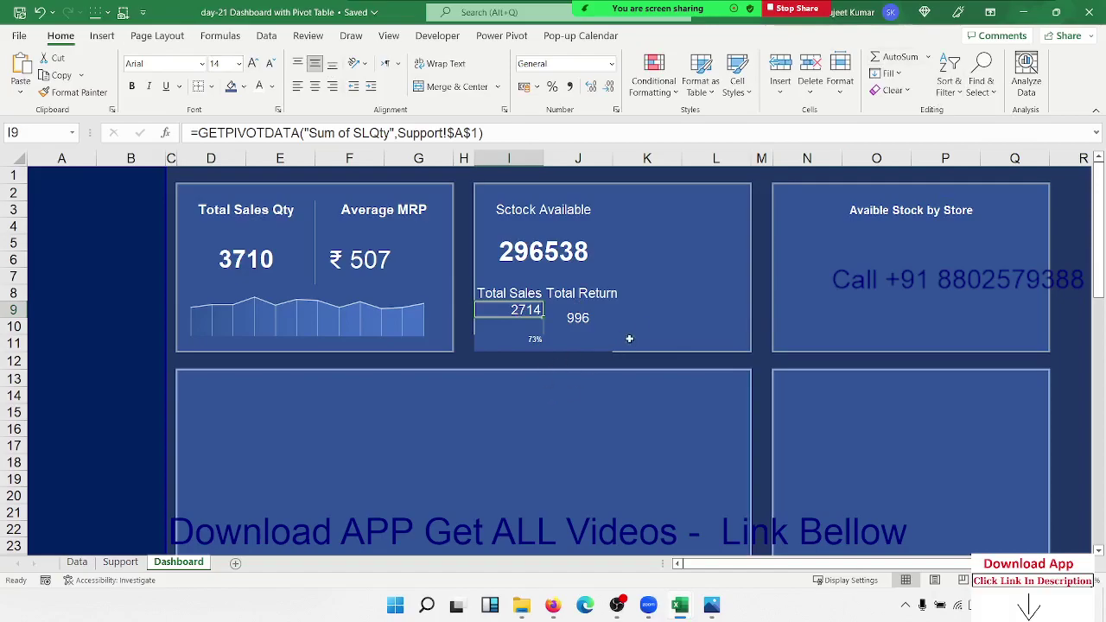
{"action": "left_click", "coordinate": [679, 323]}
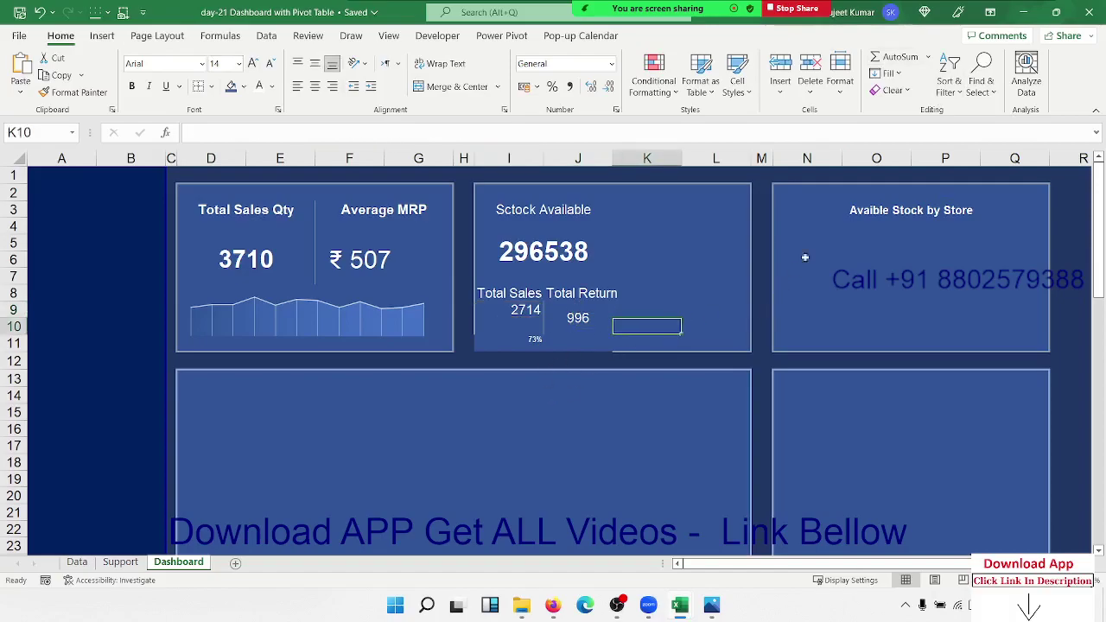
{"action": "left_click", "coordinate": [102, 36]}
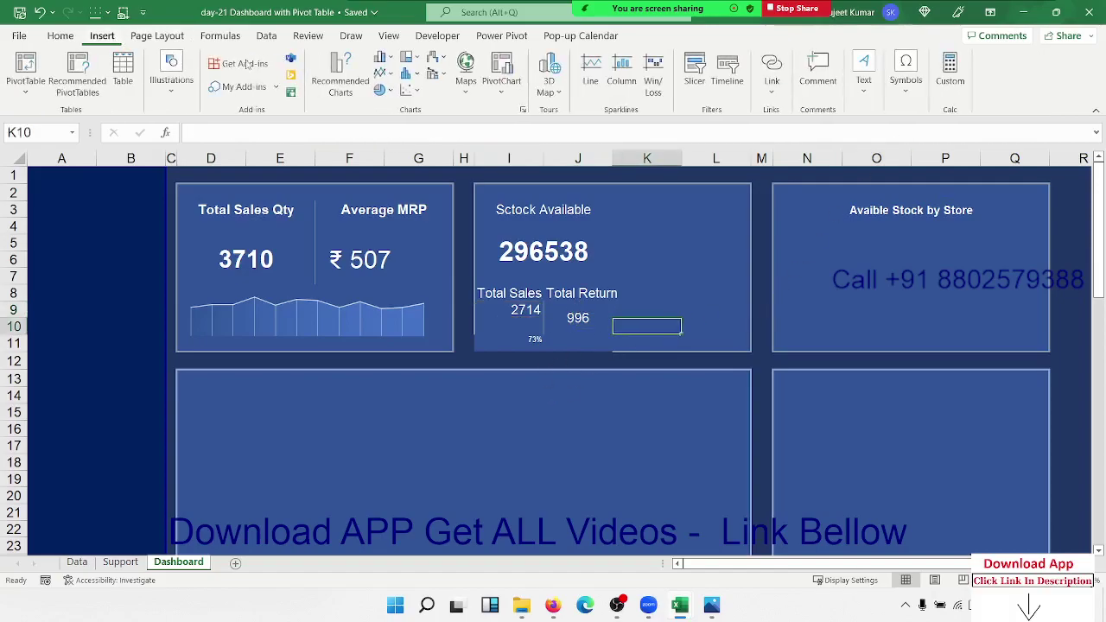
{"action": "left_click", "coordinate": [917, 99]}
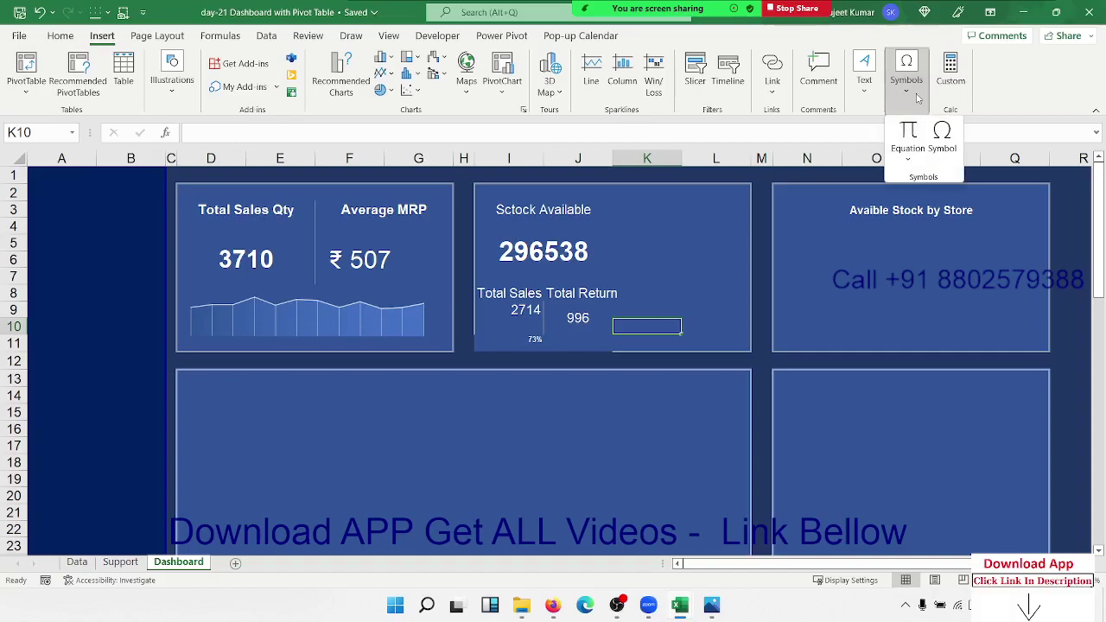
{"action": "left_click", "coordinate": [863, 100]}
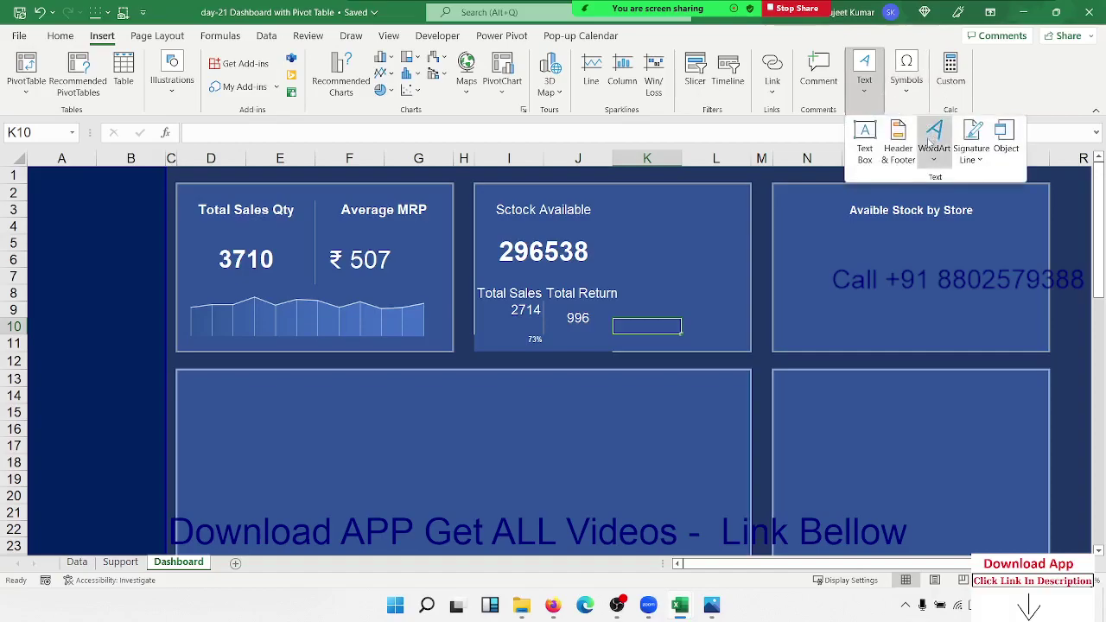
{"action": "left_click", "coordinate": [1022, 95]}
{"action": "left_click", "coordinate": [907, 97]}
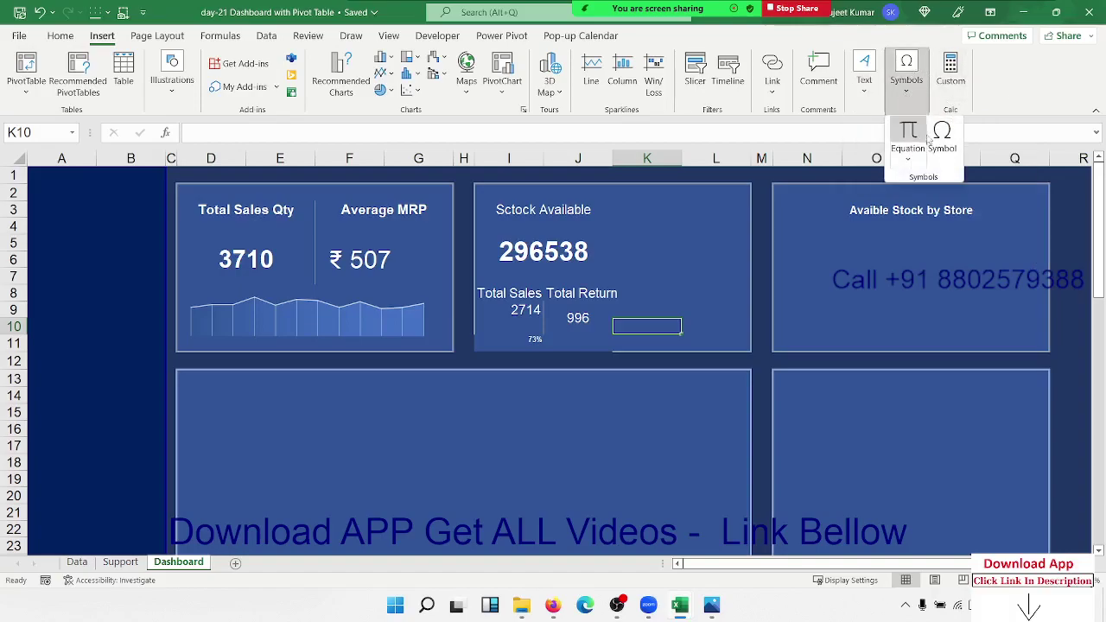
{"action": "left_click", "coordinate": [941, 137]}
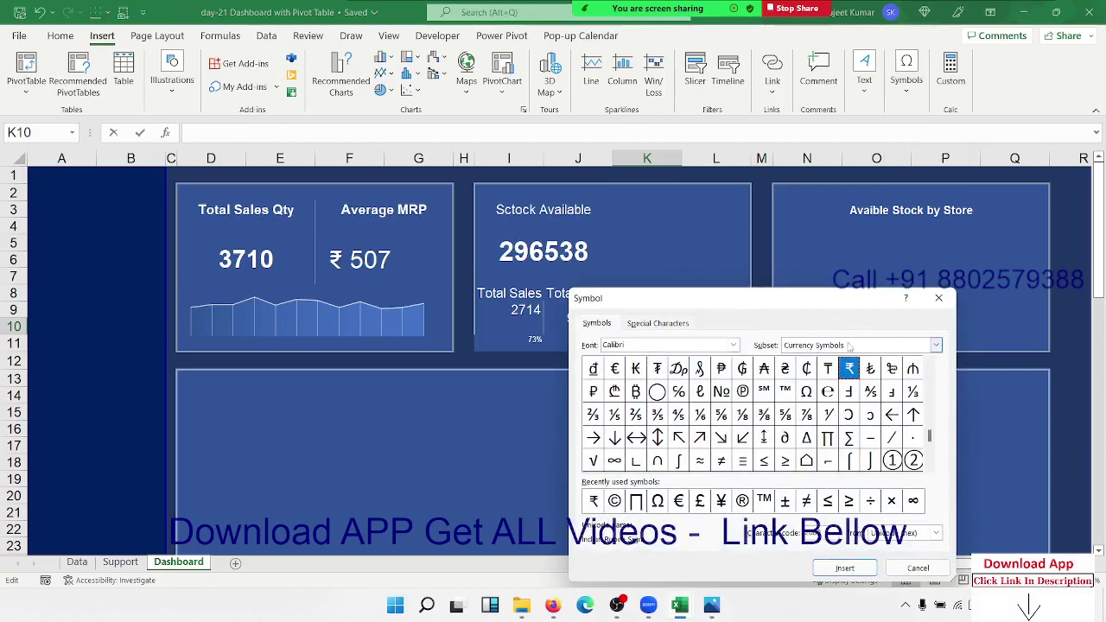
{"action": "left_click", "coordinate": [935, 344]}
{"action": "scroll", "coordinate": [858, 376], "scroll_direction": "up", "scroll_amount": 3}
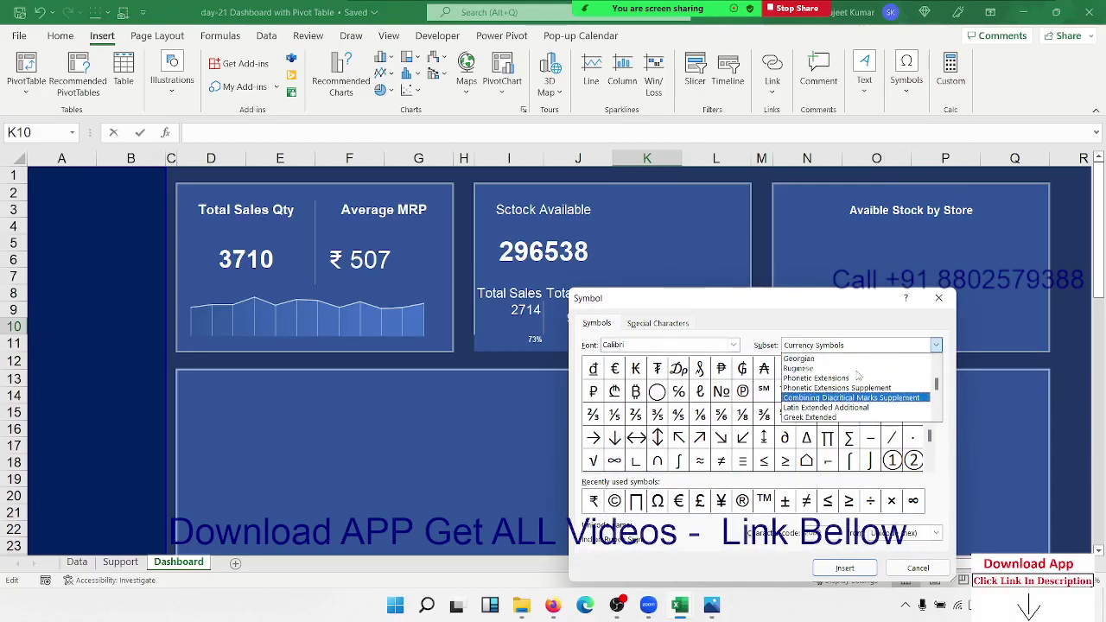
{"action": "scroll", "coordinate": [857, 377], "scroll_direction": "up", "scroll_amount": 3}
{"action": "scroll", "coordinate": [857, 378], "scroll_direction": "up", "scroll_amount": 2}
{"action": "scroll", "coordinate": [858, 379], "scroll_direction": "up", "scroll_amount": 2}
{"action": "scroll", "coordinate": [857, 379], "scroll_direction": "up", "scroll_amount": 2}
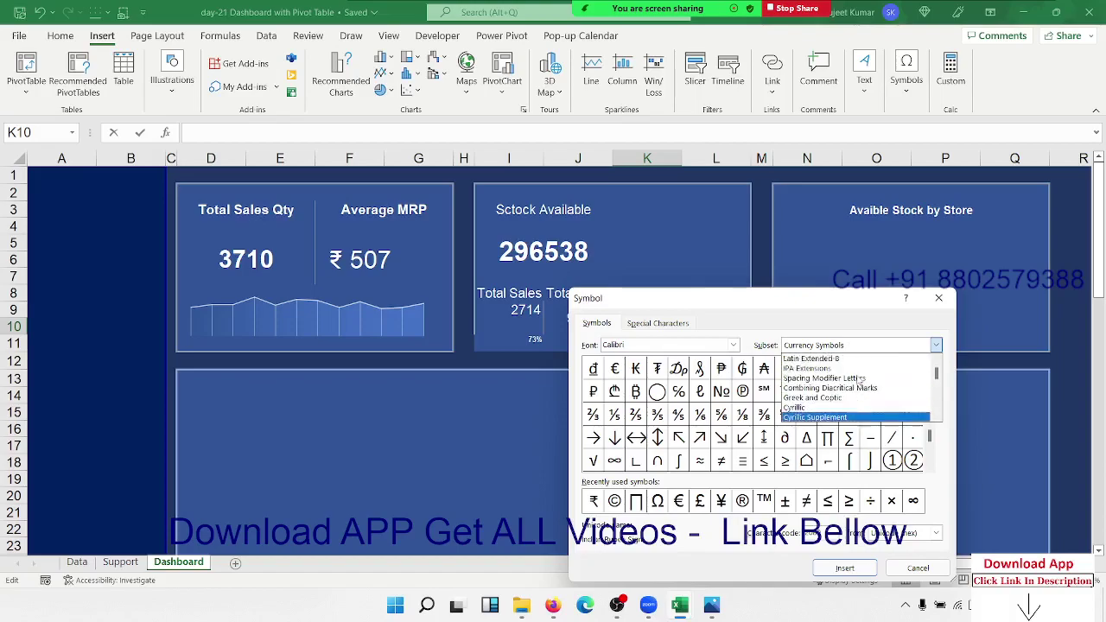
{"action": "scroll", "coordinate": [860, 377], "scroll_direction": "up", "scroll_amount": 1}
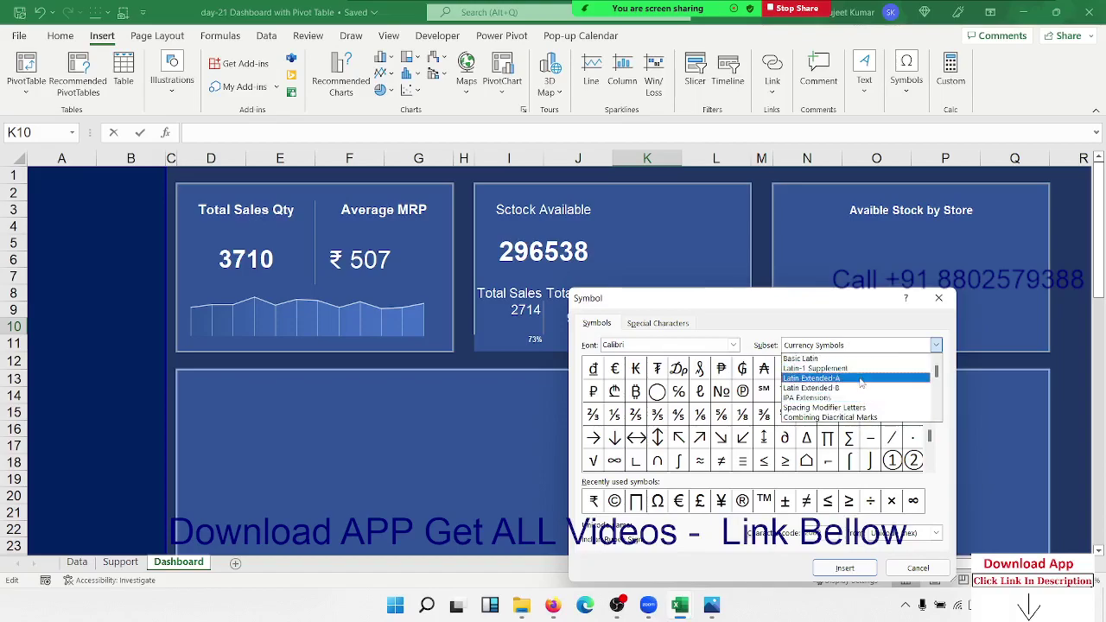
{"action": "scroll", "coordinate": [860, 375], "scroll_direction": "down", "scroll_amount": 2}
{"action": "scroll", "coordinate": [862, 380], "scroll_direction": "down", "scroll_amount": 2}
{"action": "scroll", "coordinate": [861, 385], "scroll_direction": "down", "scroll_amount": 1}
{"action": "scroll", "coordinate": [861, 385], "scroll_direction": "down", "scroll_amount": 2}
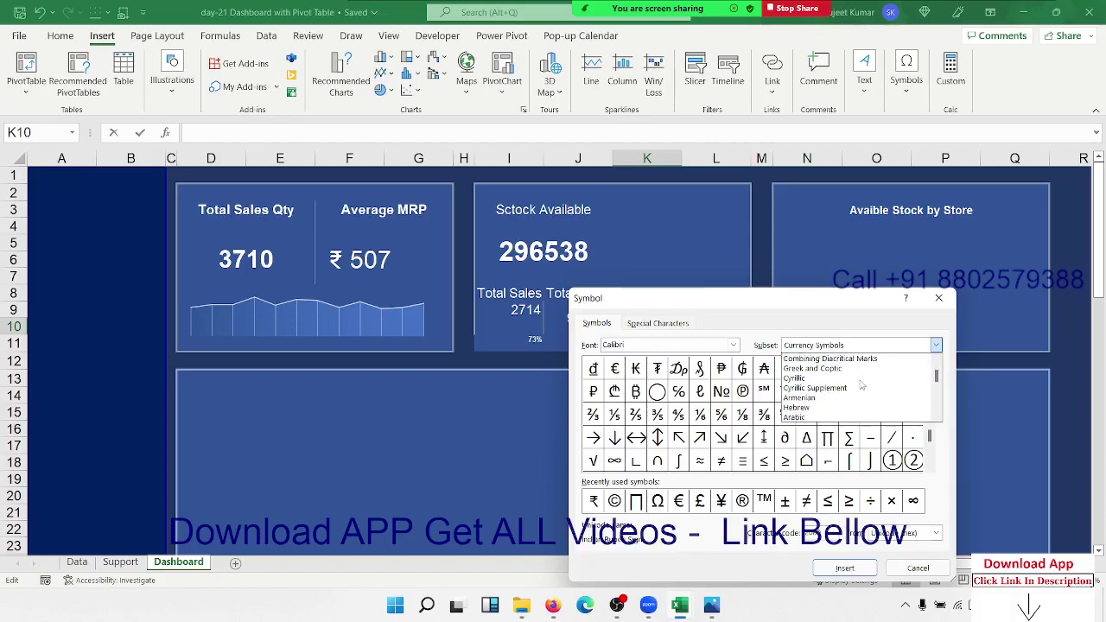
{"action": "scroll", "coordinate": [861, 385], "scroll_direction": "down", "scroll_amount": 2}
{"action": "scroll", "coordinate": [861, 386], "scroll_direction": "down", "scroll_amount": 2}
{"action": "scroll", "coordinate": [861, 387], "scroll_direction": "down", "scroll_amount": 1}
{"action": "left_click", "coordinate": [864, 483]}
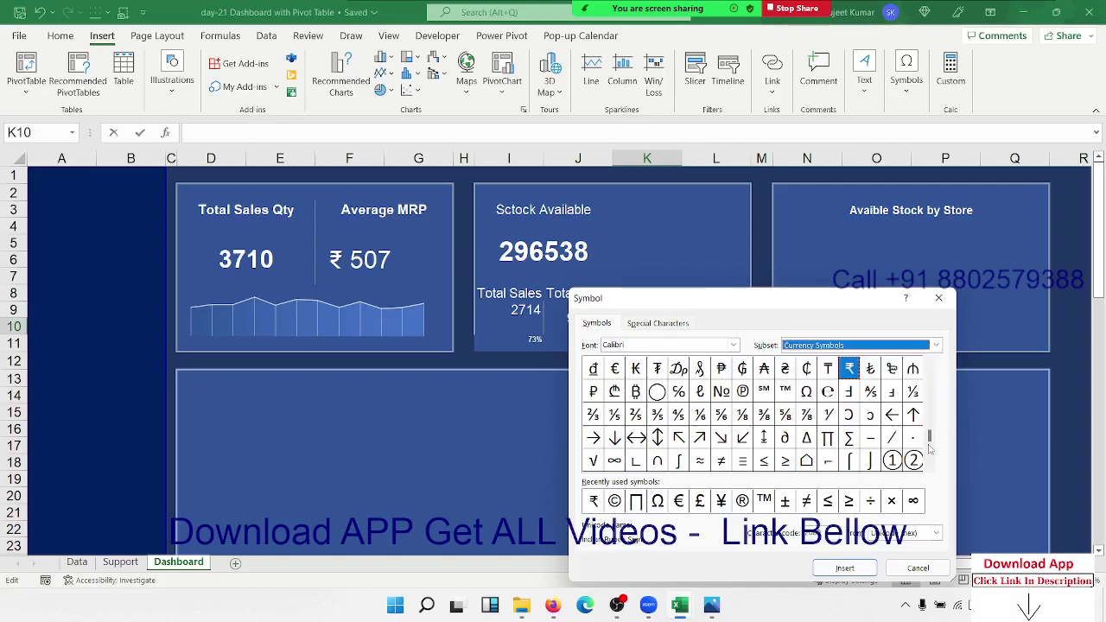
{"action": "scroll", "coordinate": [933, 474], "scroll_direction": "down", "scroll_amount": 5}
{"action": "scroll", "coordinate": [933, 473], "scroll_direction": "down", "scroll_amount": 2}
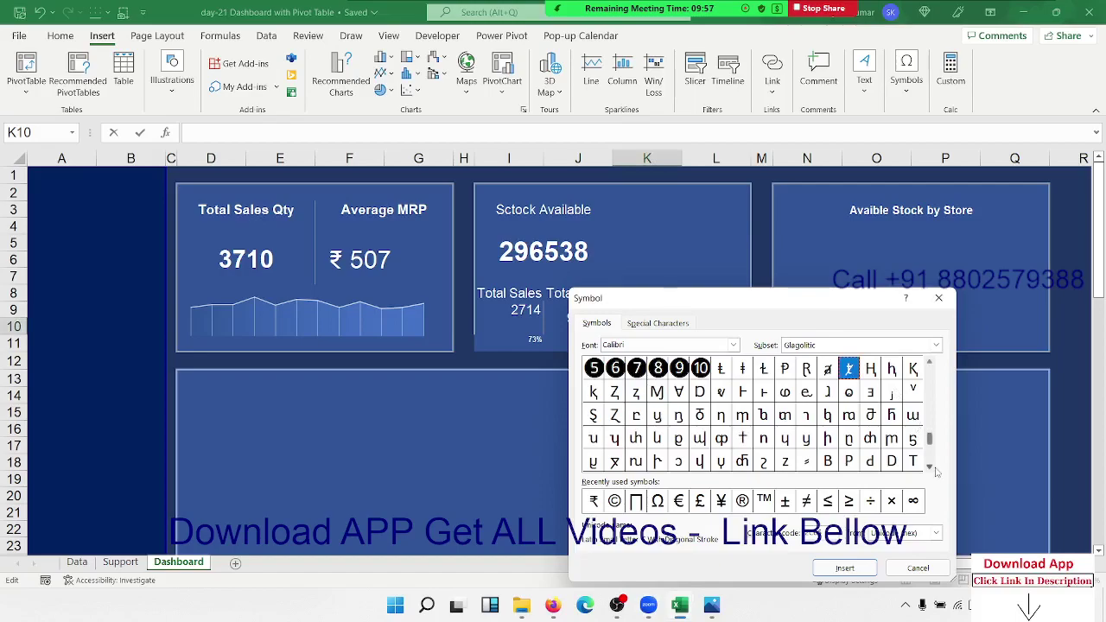
{"action": "scroll", "coordinate": [924, 445], "scroll_direction": "down", "scroll_amount": 2}
{"action": "scroll", "coordinate": [924, 444], "scroll_direction": "down", "scroll_amount": 2}
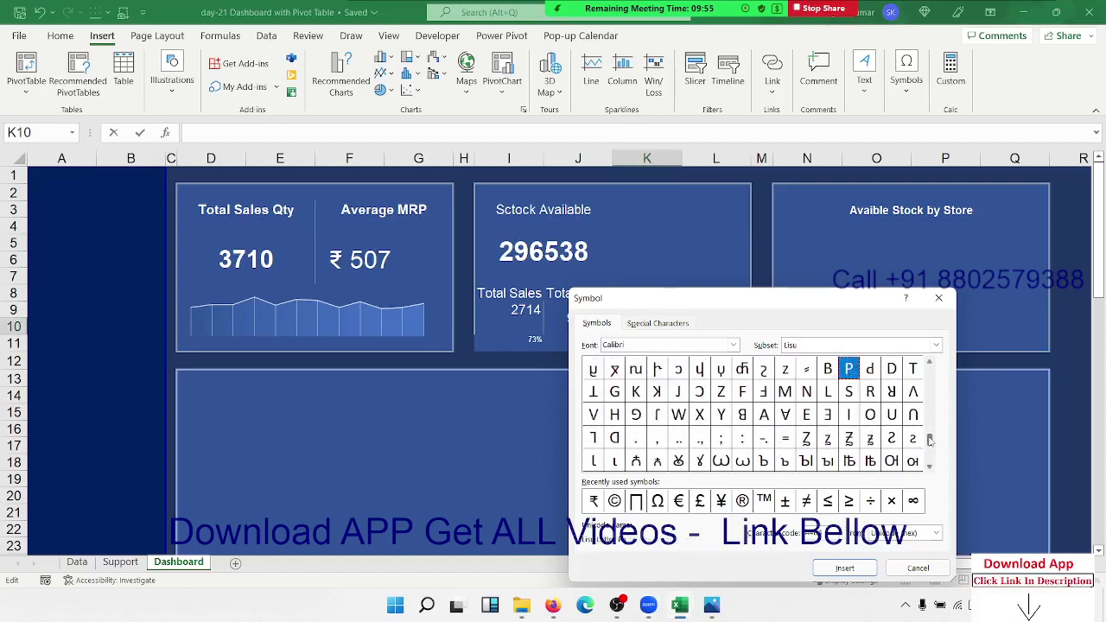
{"action": "left_click_drag", "start_coordinate": [929, 440], "coordinate": [932, 472]}
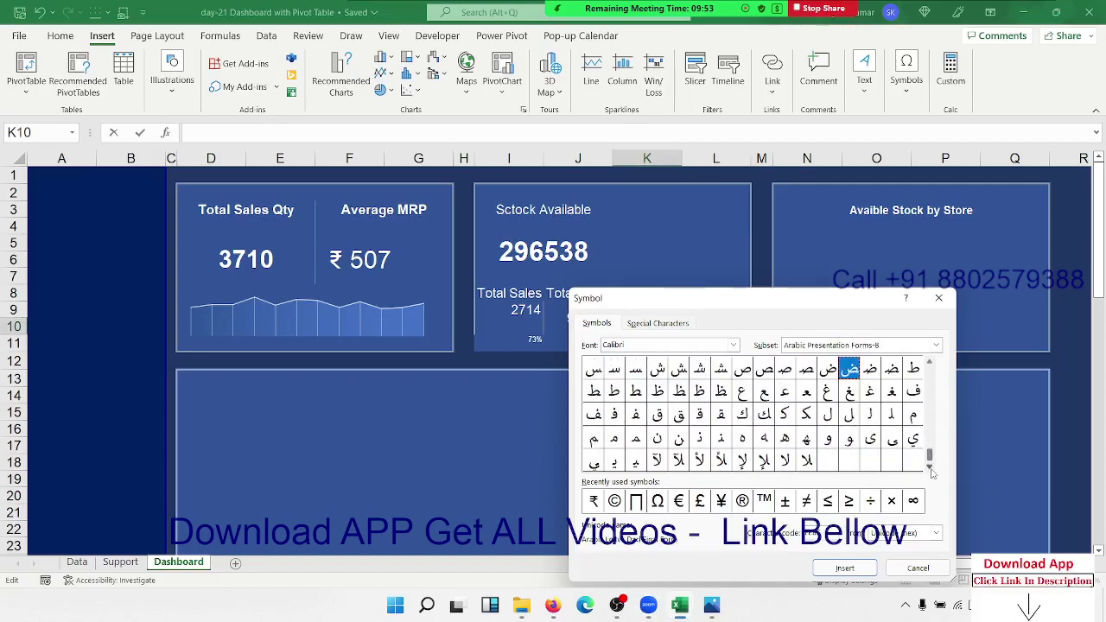
{"action": "scroll", "coordinate": [929, 454], "scroll_direction": "down", "scroll_amount": 1}
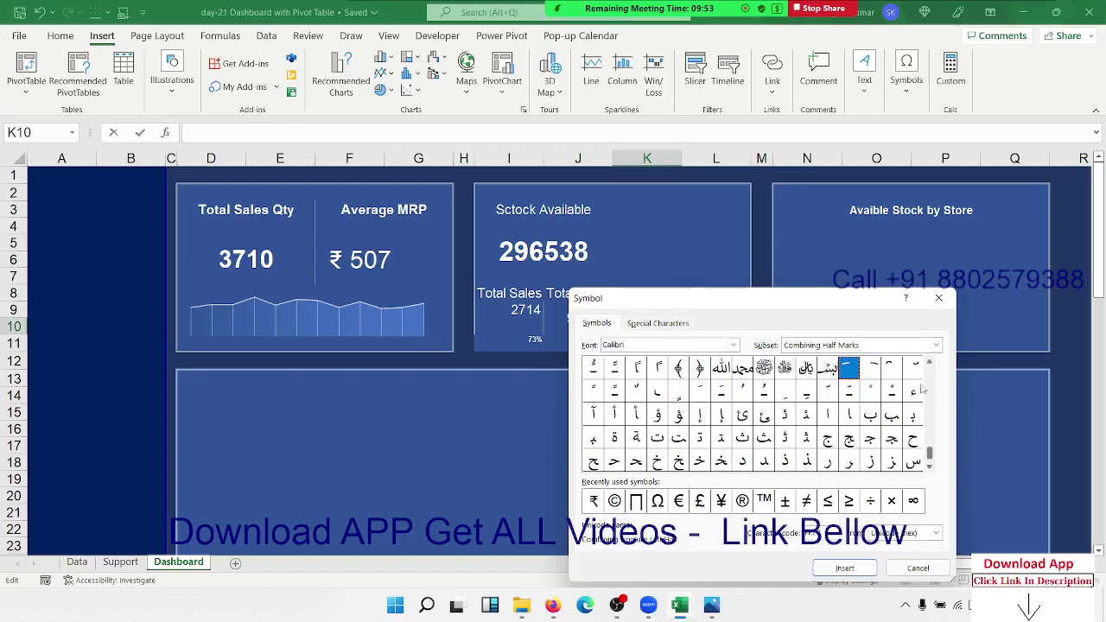
{"action": "left_click", "coordinate": [938, 297]}
Merge and centre I9:I10 holding the 2714 Total Sales value
{"action": "left_click", "coordinate": [536, 324]}
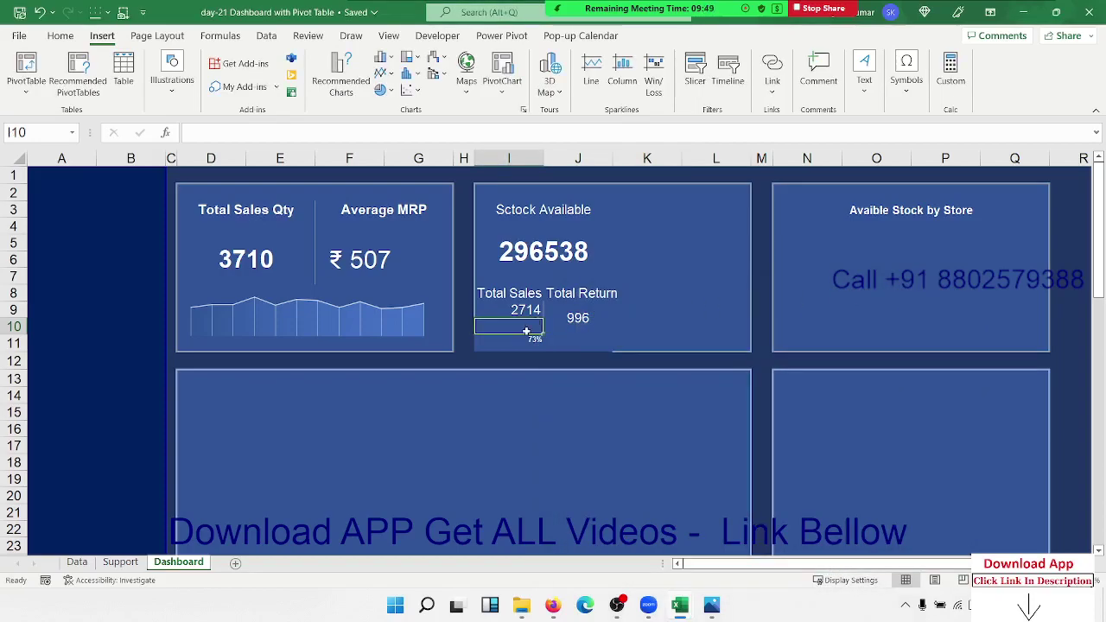
{"action": "left_click", "coordinate": [522, 343]}
{"action": "left_click_drag", "start_coordinate": [523, 310], "coordinate": [523, 326]}
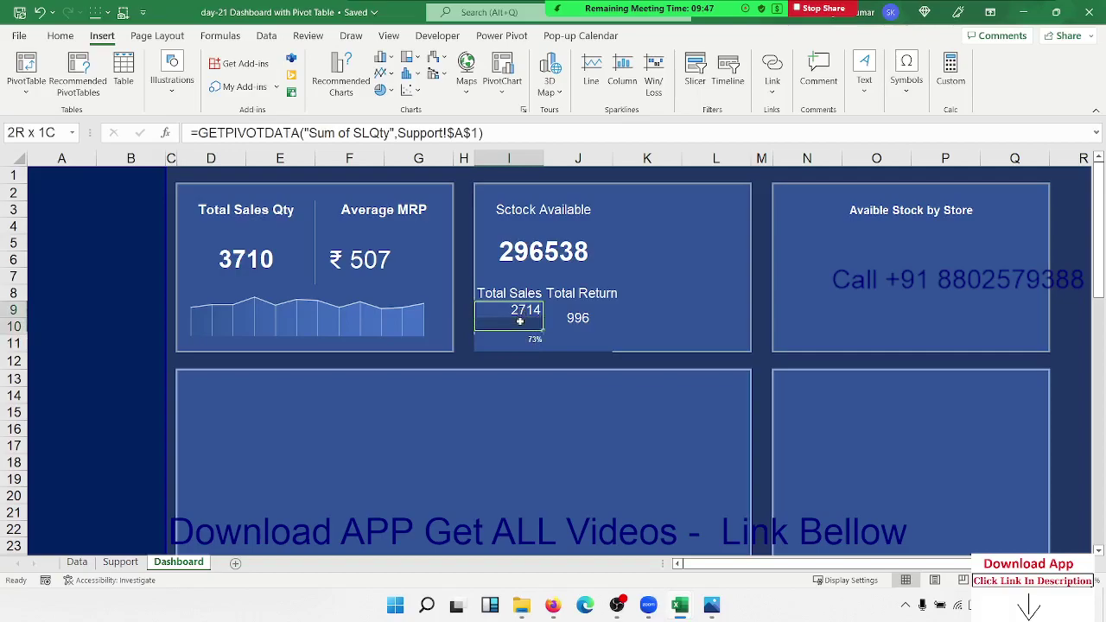
{"action": "left_click", "coordinate": [60, 35]}
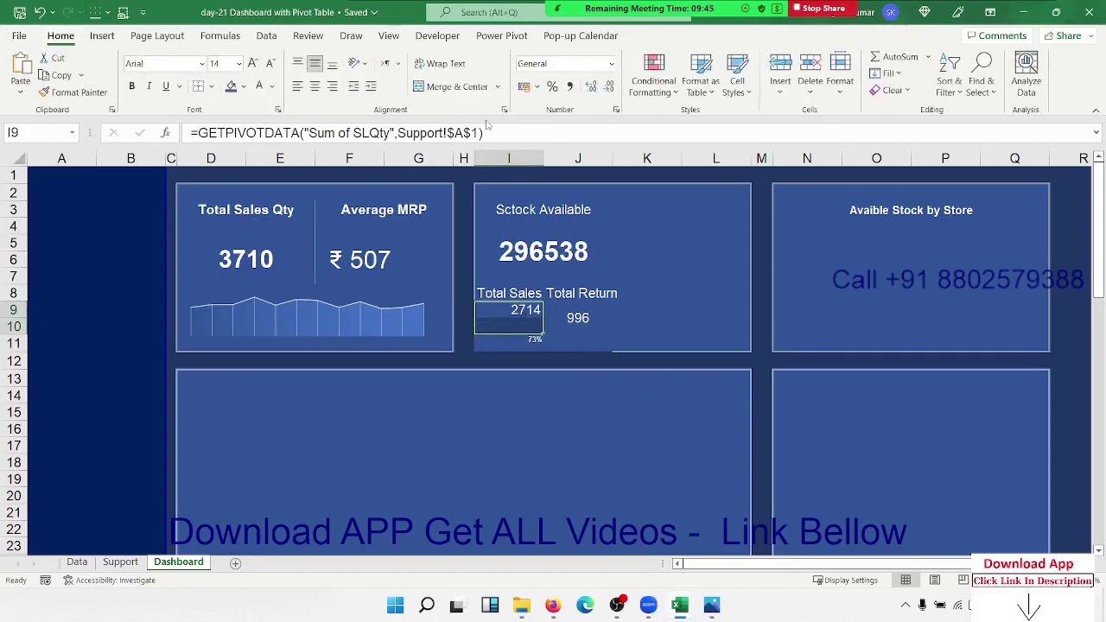
{"action": "left_click", "coordinate": [458, 87]}
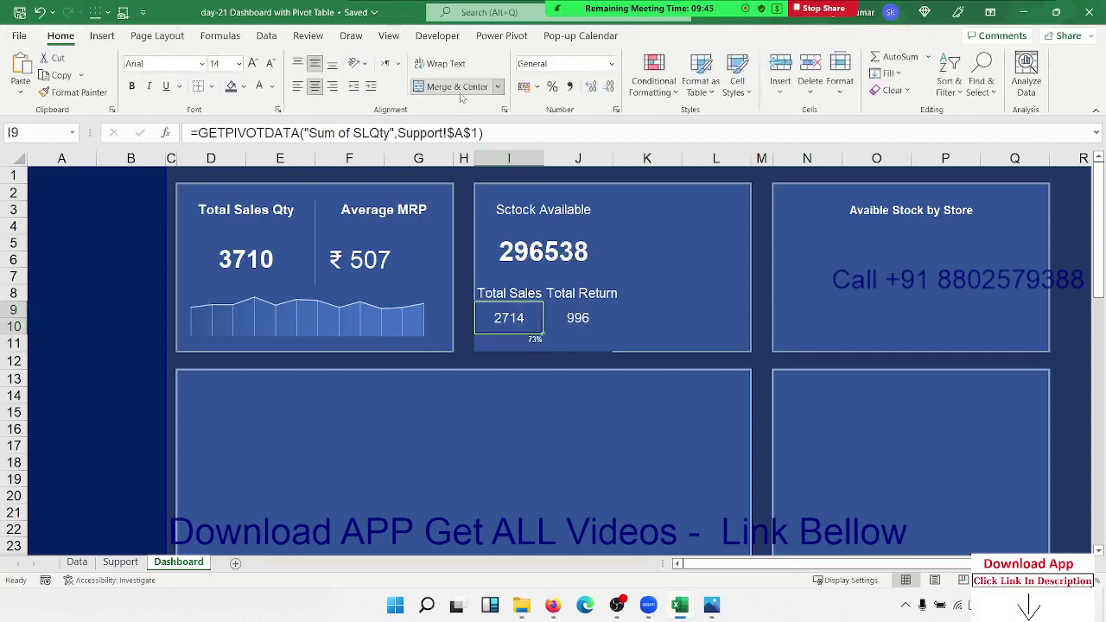
Give the 73% cell I11 the 3 Arrows (Colored) icon set and right-align it
{"action": "left_click", "coordinate": [507, 340]}
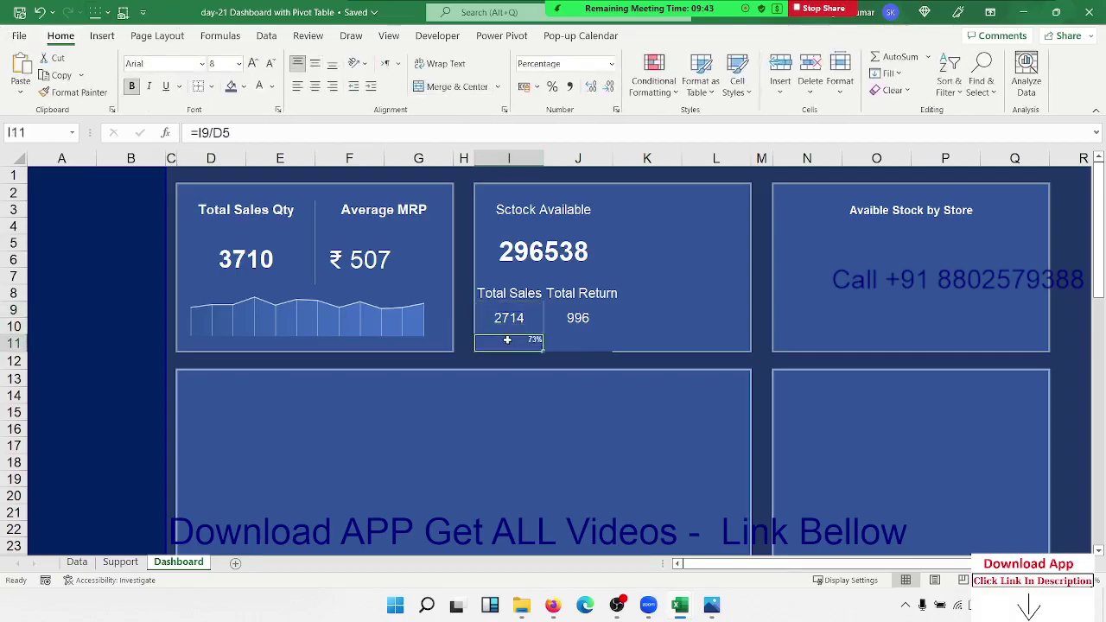
{"action": "left_click", "coordinate": [650, 97]}
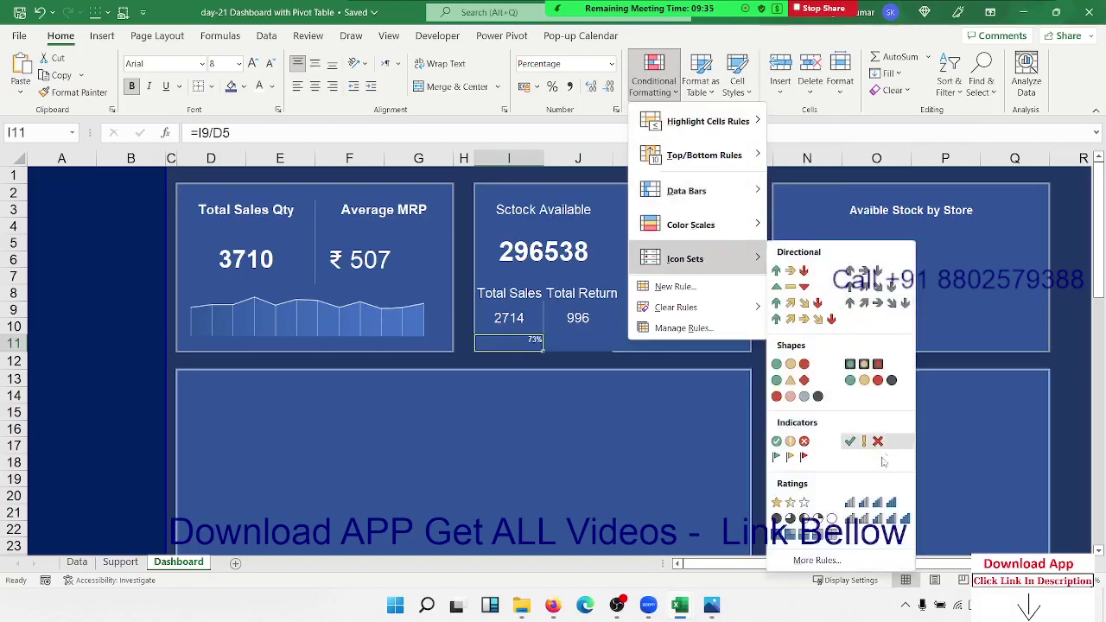
{"action": "mouse_move", "coordinate": [685, 258]}
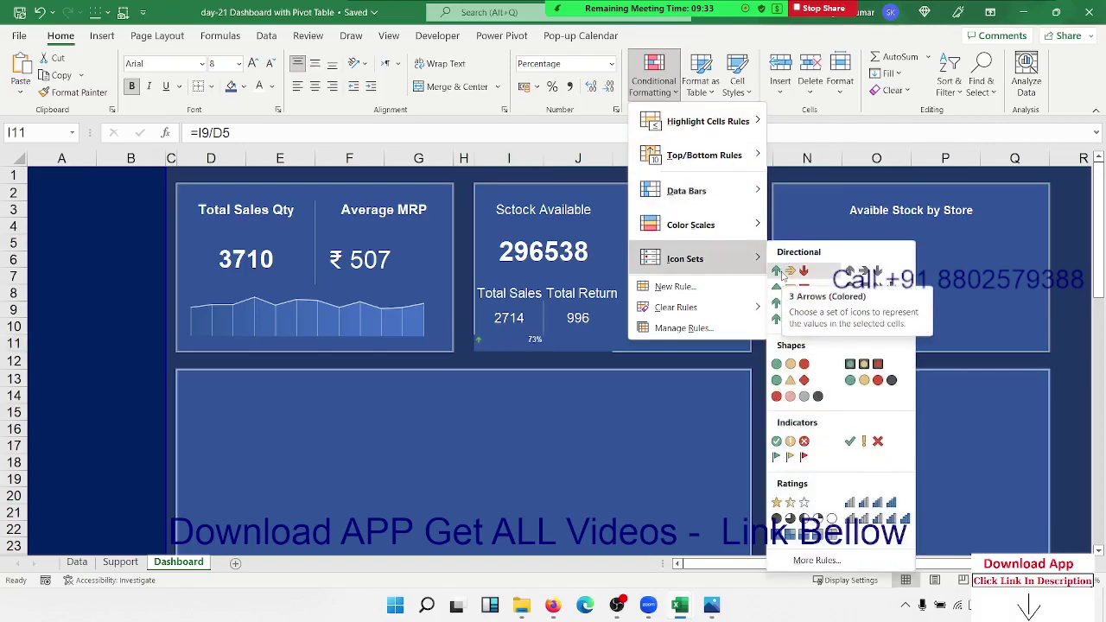
{"action": "left_click", "coordinate": [780, 273]}
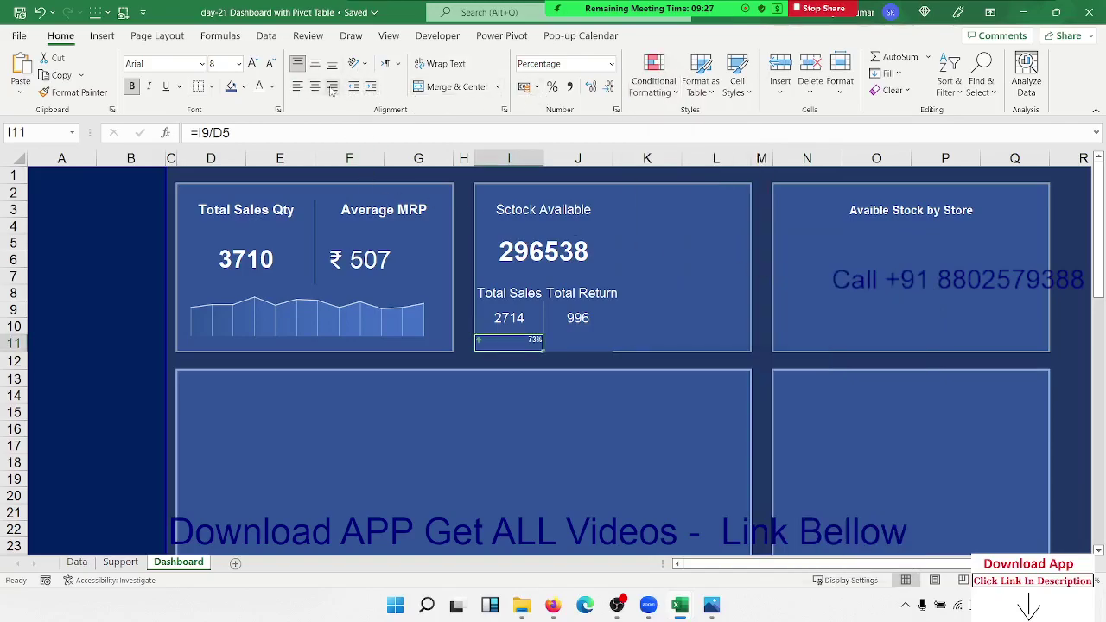
{"action": "left_click", "coordinate": [332, 86]}
Centre 2714 across the merged I9:I10 cell on the Total Sales card
{"action": "left_click", "coordinate": [570, 365]}
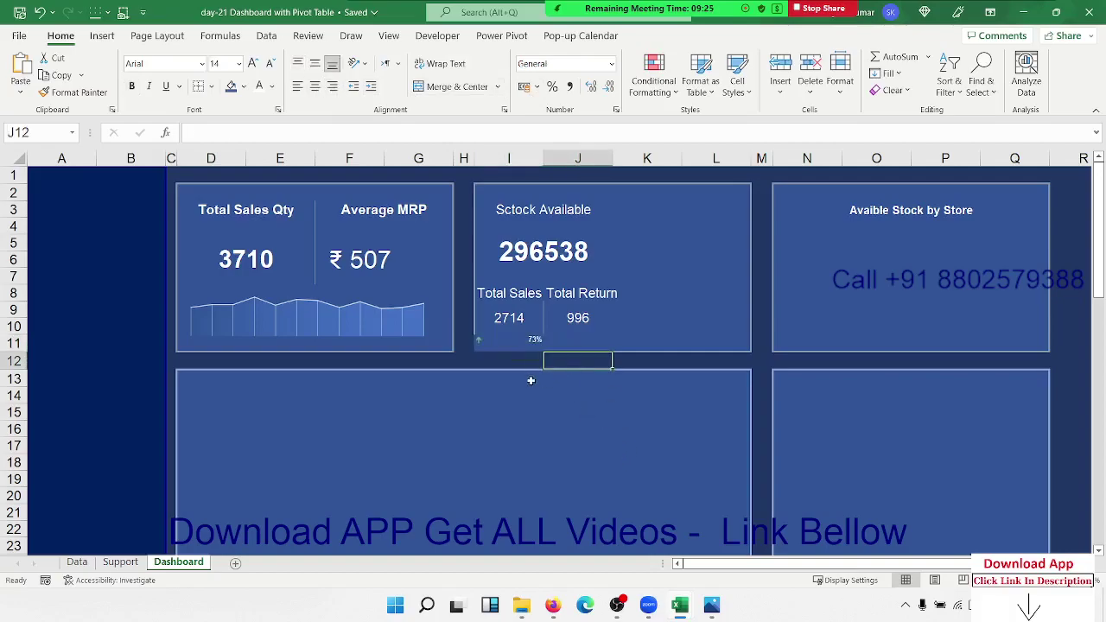
{"action": "left_click", "coordinate": [513, 344]}
{"action": "left_click", "coordinate": [511, 431]}
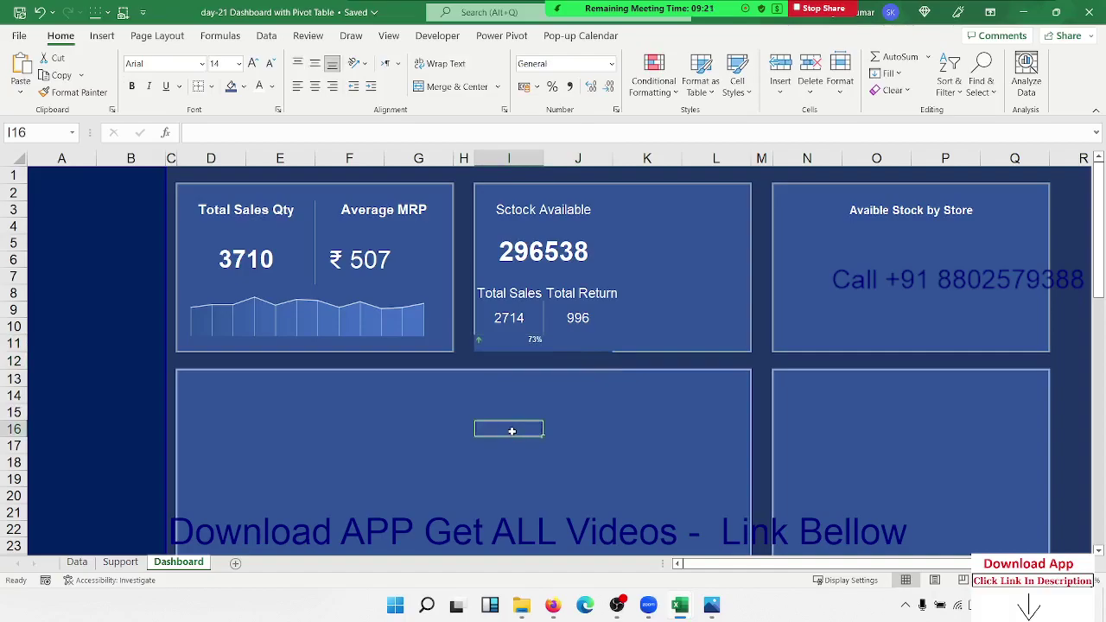
{"action": "key", "text": "Up"}
{"action": "key", "text": "Up"}
{"action": "key", "text": "Up"}
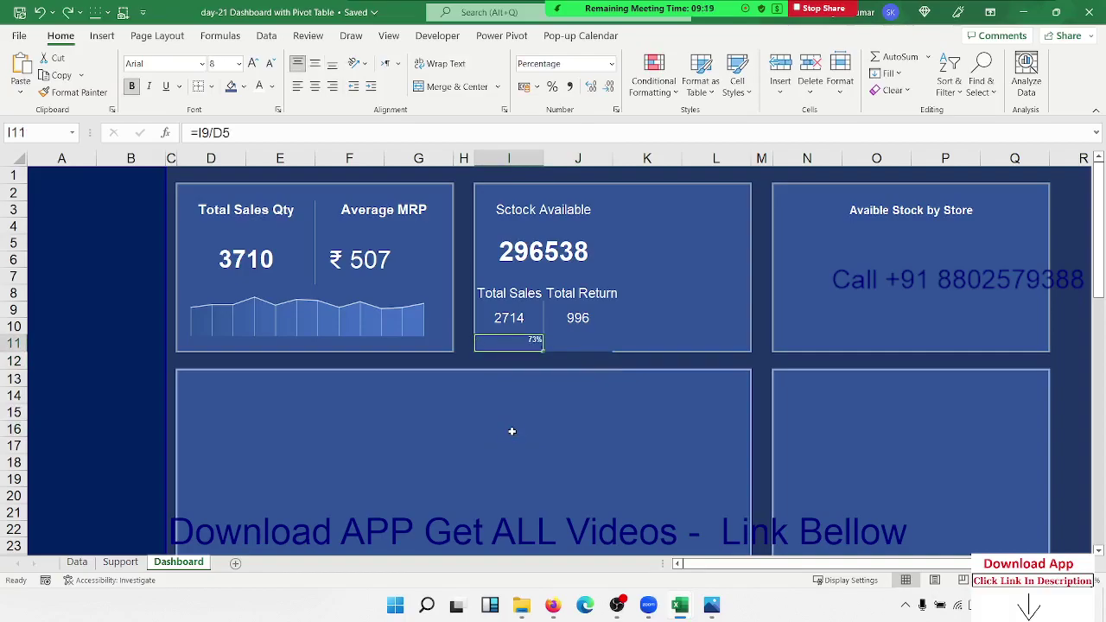
{"action": "left_click", "coordinate": [572, 349]}
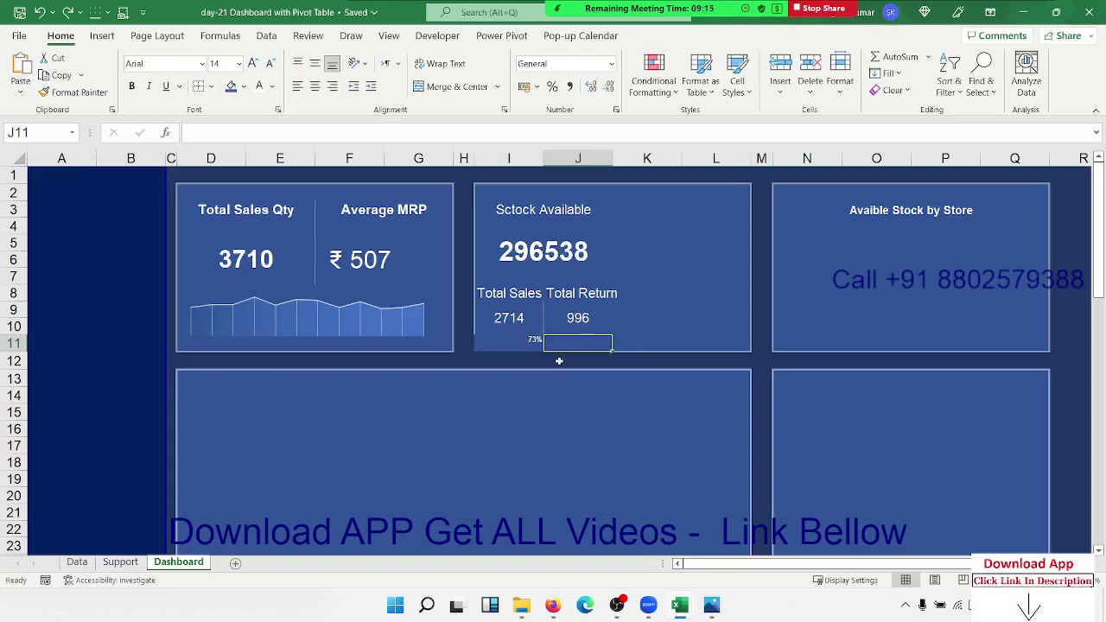
{"action": "key", "text": "Left"}
{"action": "key", "text": "Up"}
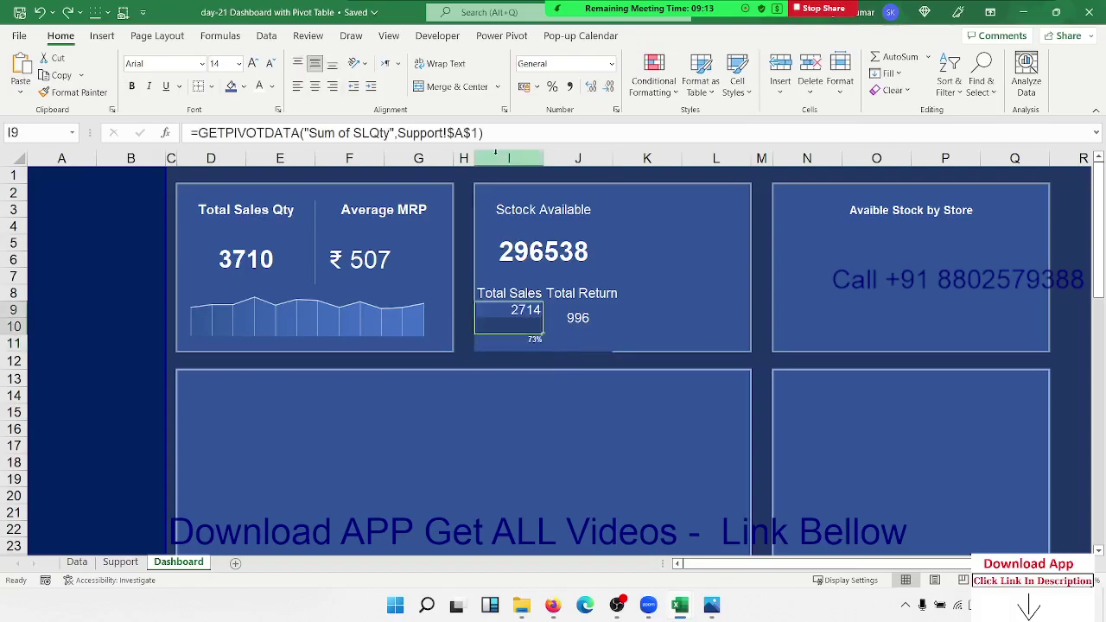
{"action": "left_click", "coordinate": [456, 87]}
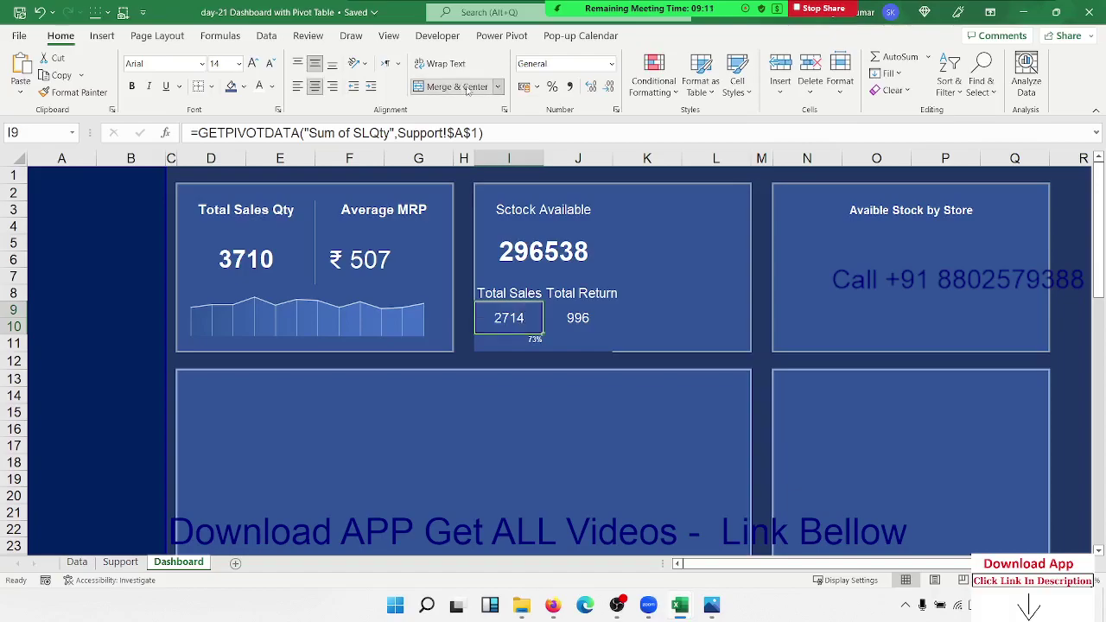
{"action": "left_click", "coordinate": [704, 294]}
Select the 73% cell and the merged 2714 cell above it
{"action": "left_click", "coordinate": [484, 343]}
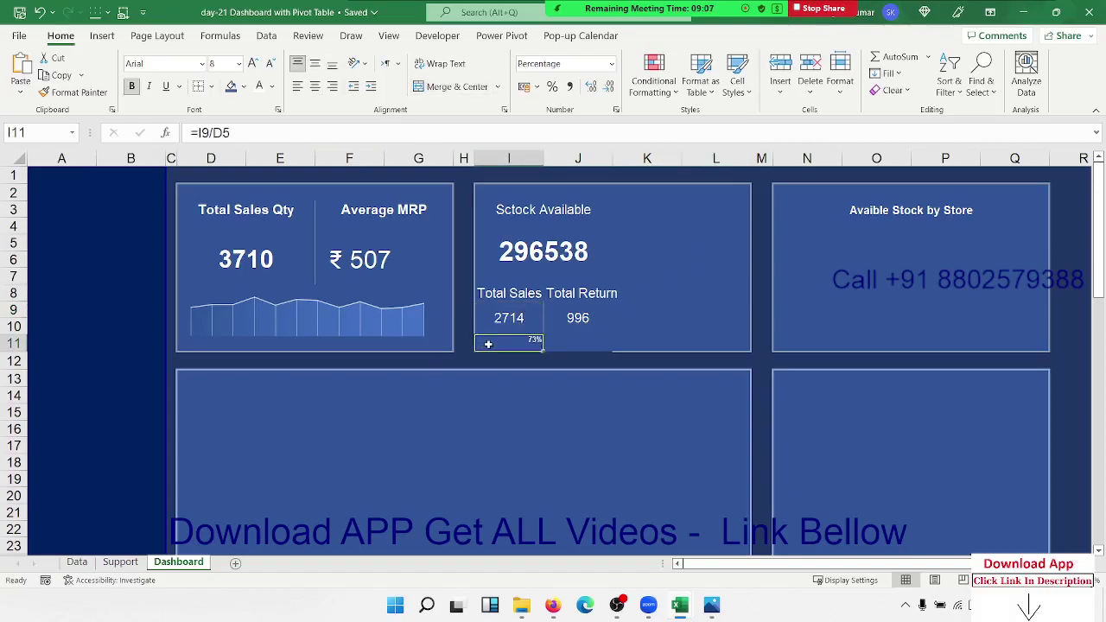
{"action": "left_click_drag", "start_coordinate": [471, 329], "coordinate": [472, 340]}
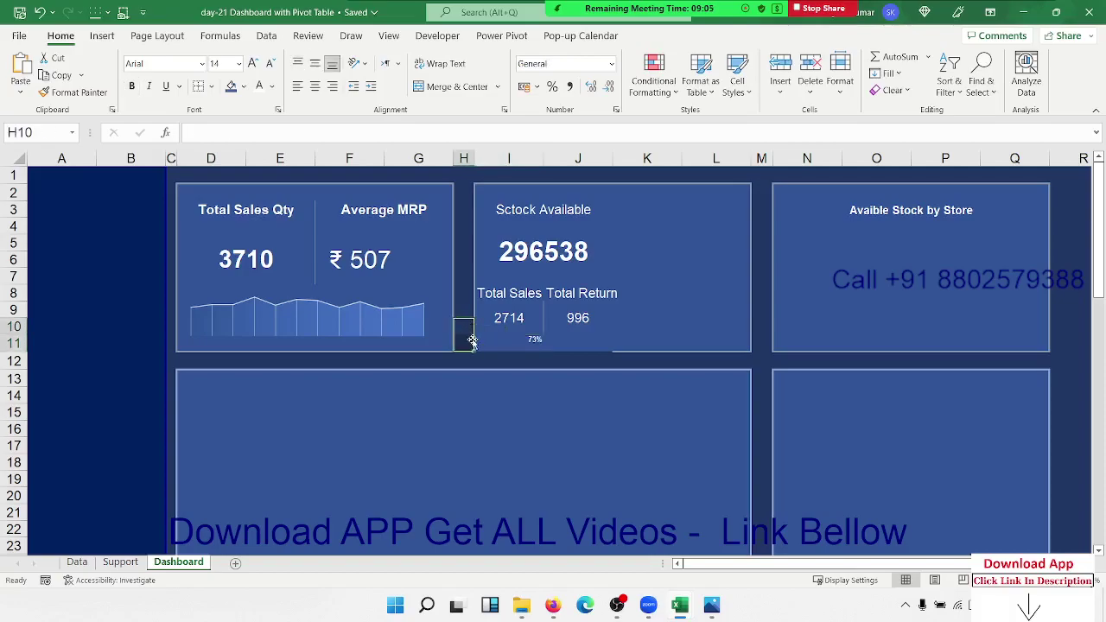
{"action": "left_click", "coordinate": [498, 356]}
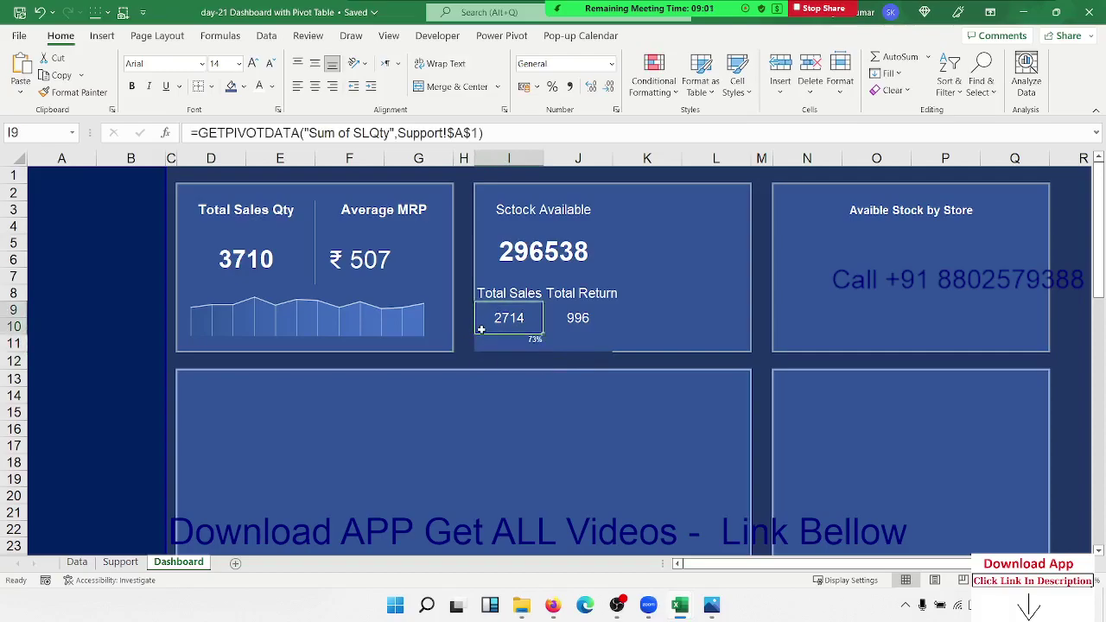
{"action": "left_click_drag", "start_coordinate": [509, 321], "coordinate": [506, 341]}
{"action": "left_click", "coordinate": [506, 341]}
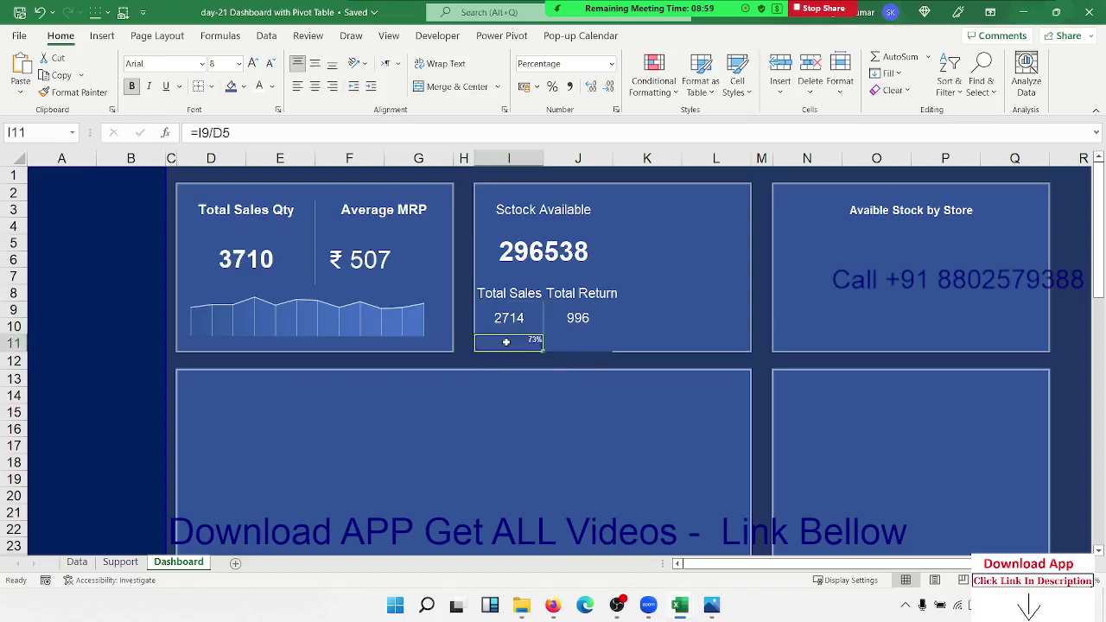
{"action": "key", "text": "Up"}
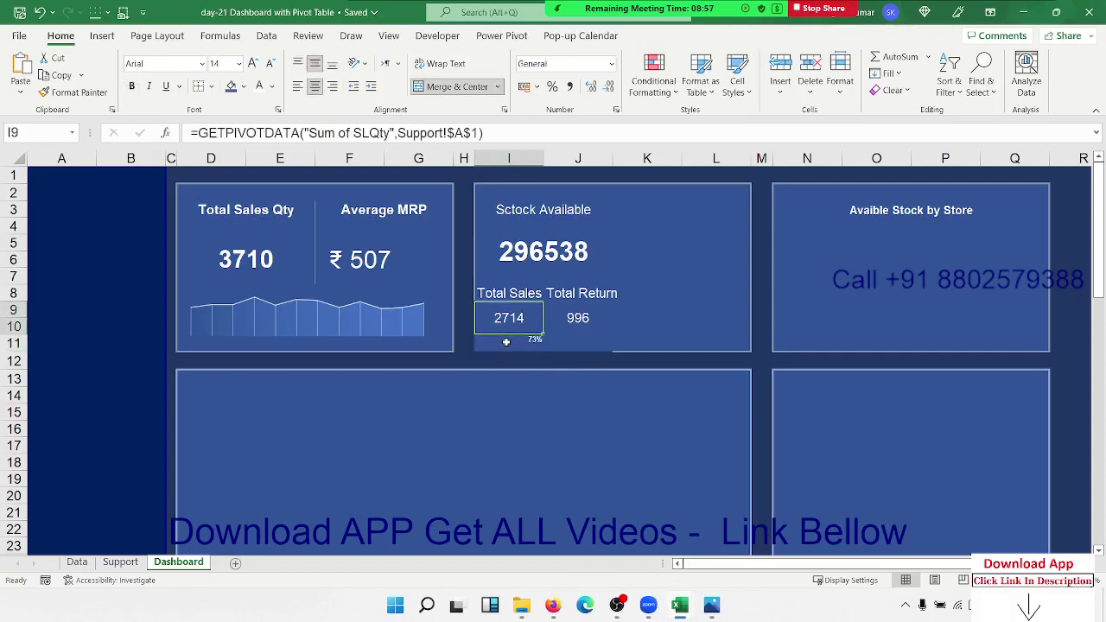
Insert a new empty column I before the Stock Available card
{"action": "left_click", "coordinate": [523, 157]}
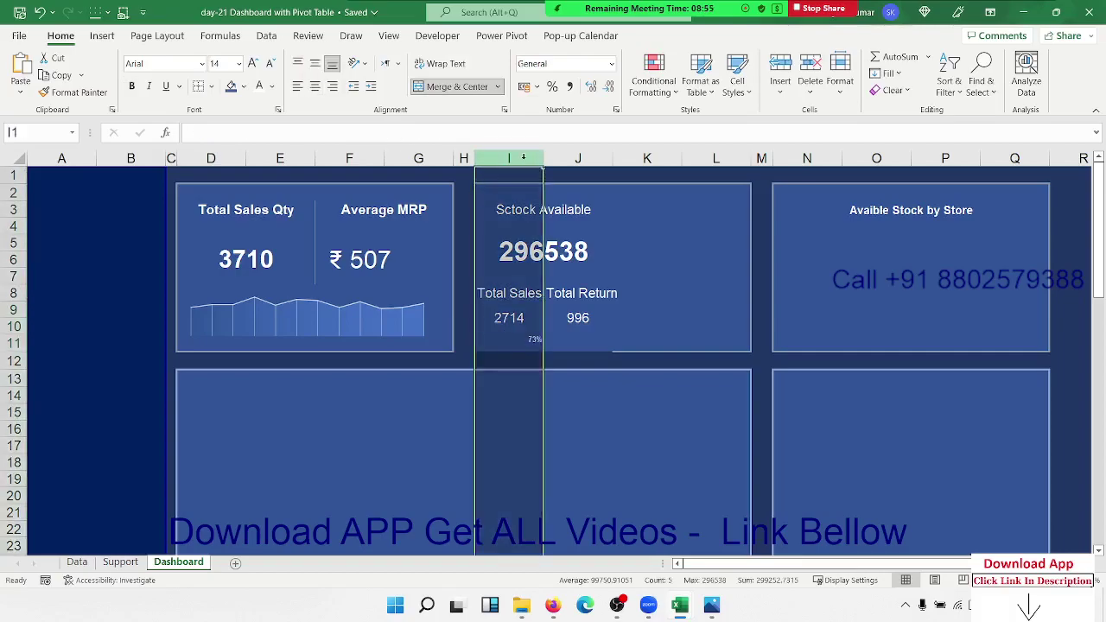
{"action": "key", "text": "ctrl+shift+plus"}
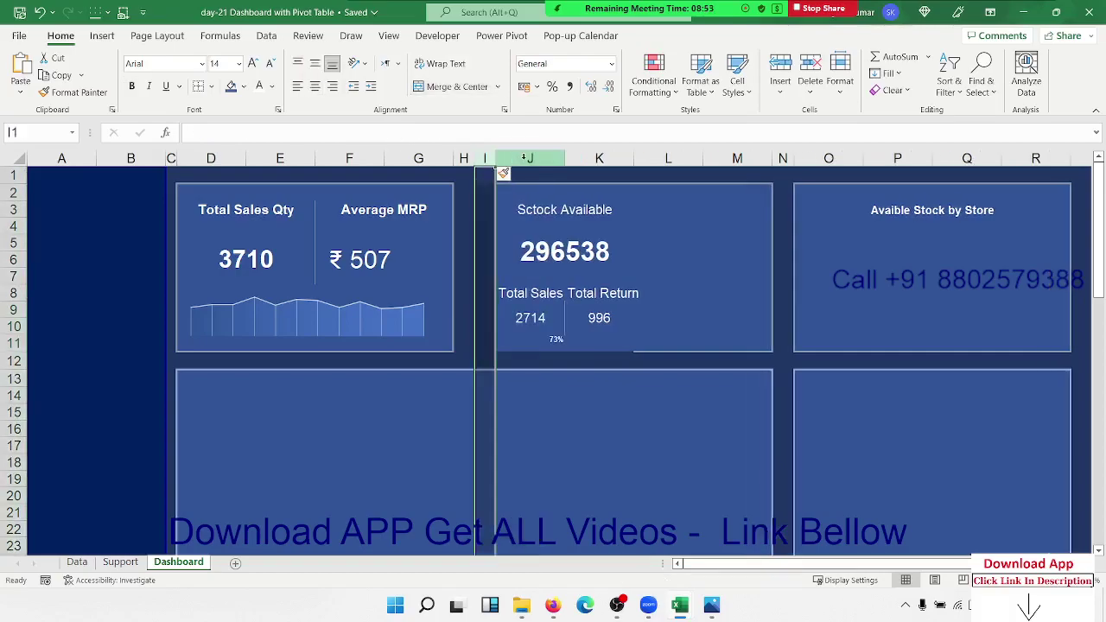
{"action": "left_click", "coordinate": [521, 373]}
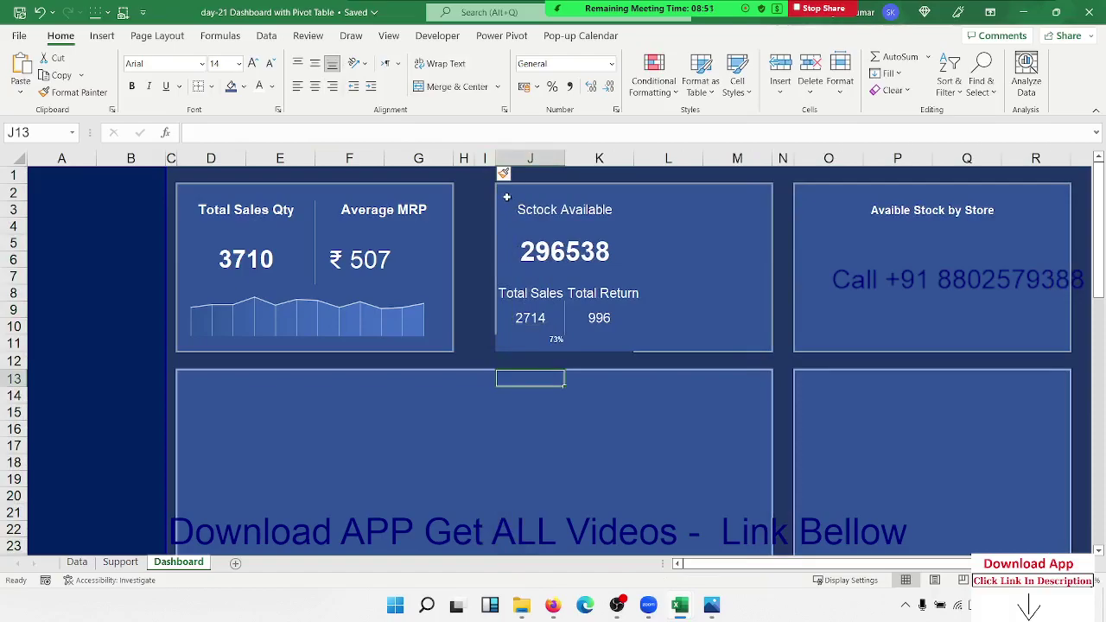
Select the shifted card range from I2 across to M11
{"action": "left_click_drag", "start_coordinate": [506, 192], "coordinate": [490, 252]}
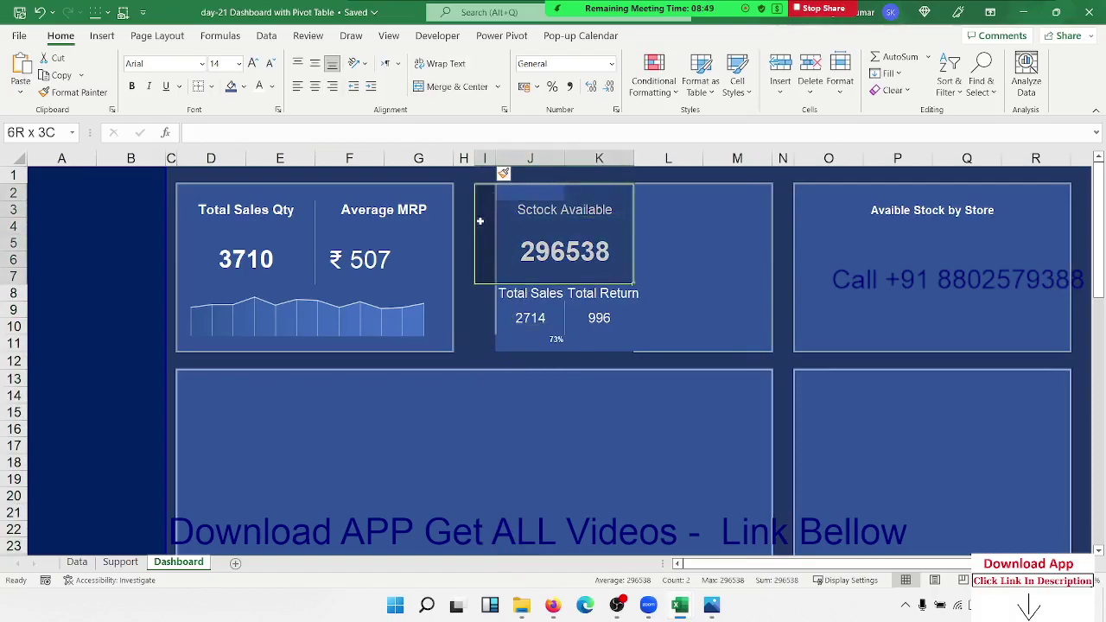
{"action": "left_click", "coordinate": [528, 341]}
{"action": "left_click", "coordinate": [490, 327]}
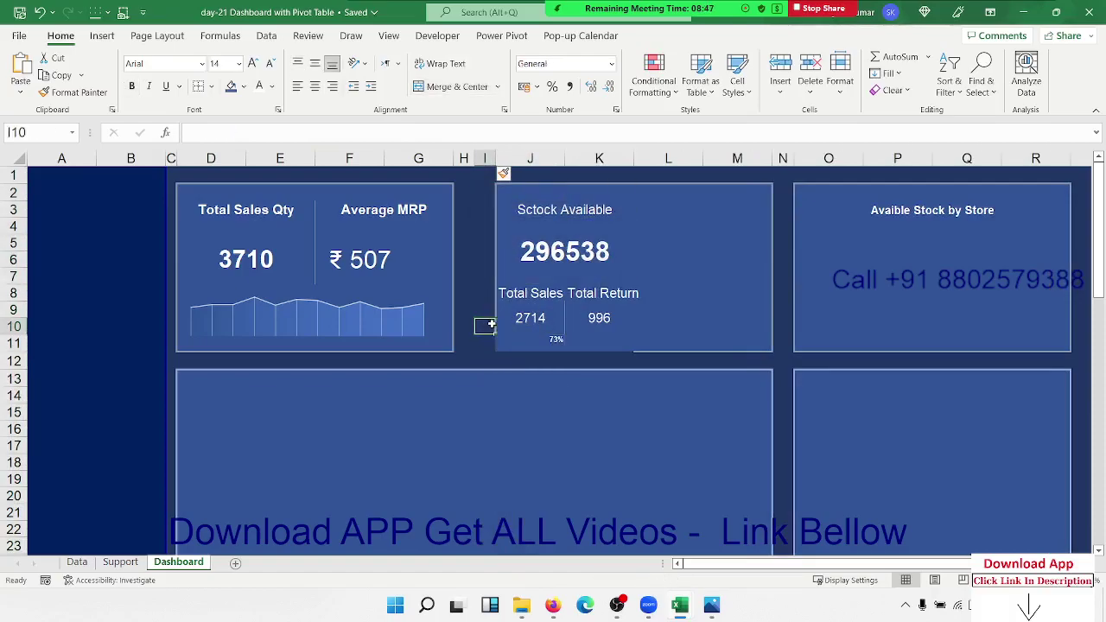
{"action": "left_click", "coordinate": [504, 312]}
{"action": "left_click", "coordinate": [486, 304]}
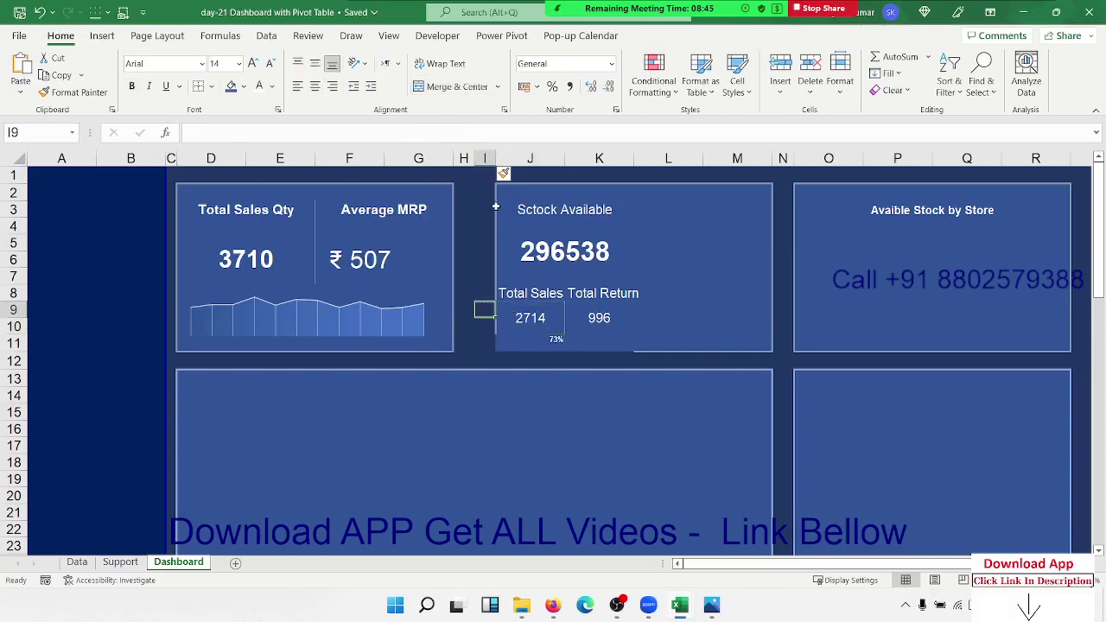
{"action": "mouse_move", "coordinate": [498, 195]}
{"action": "left_mouse_down"}
{"action": "mouse_move", "coordinate": [486, 193]}
{"action": "mouse_move", "coordinate": [723, 339]}
{"action": "left_mouse_up"}
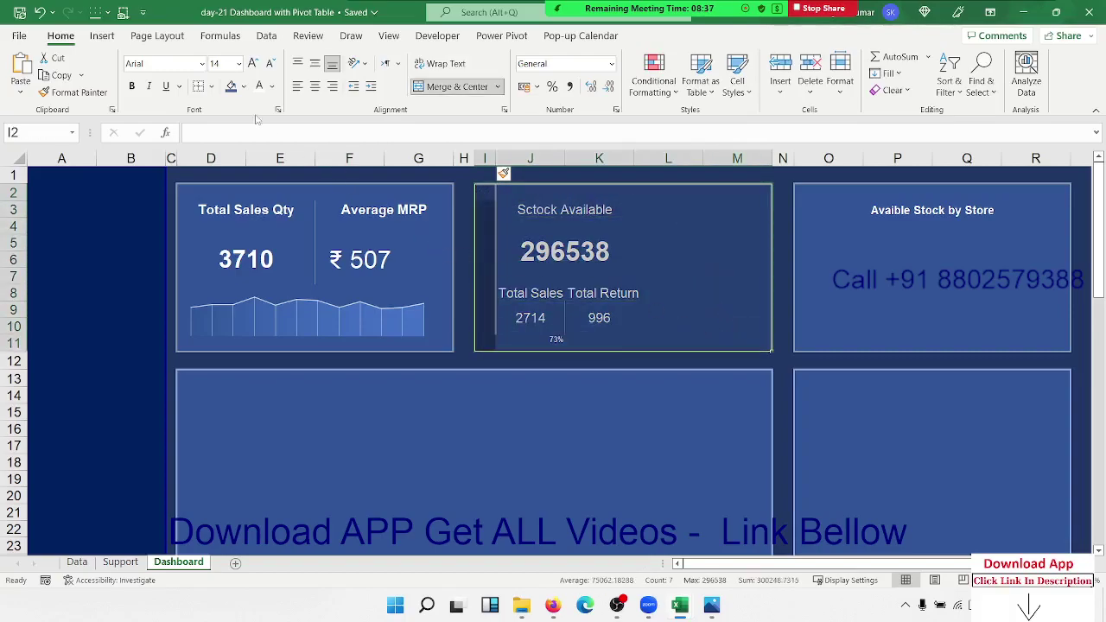
Fill the card range blue and add left, bottom and top borders
{"action": "left_click", "coordinate": [230, 87]}
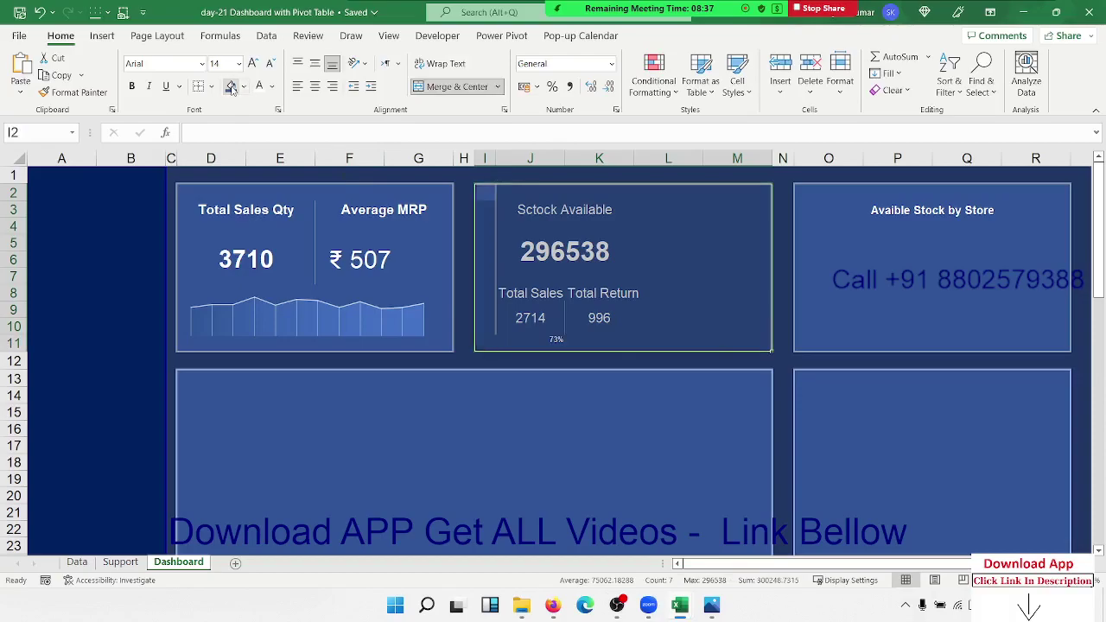
{"action": "right_click", "coordinate": [482, 304]}
{"action": "left_click", "coordinate": [518, 489]}
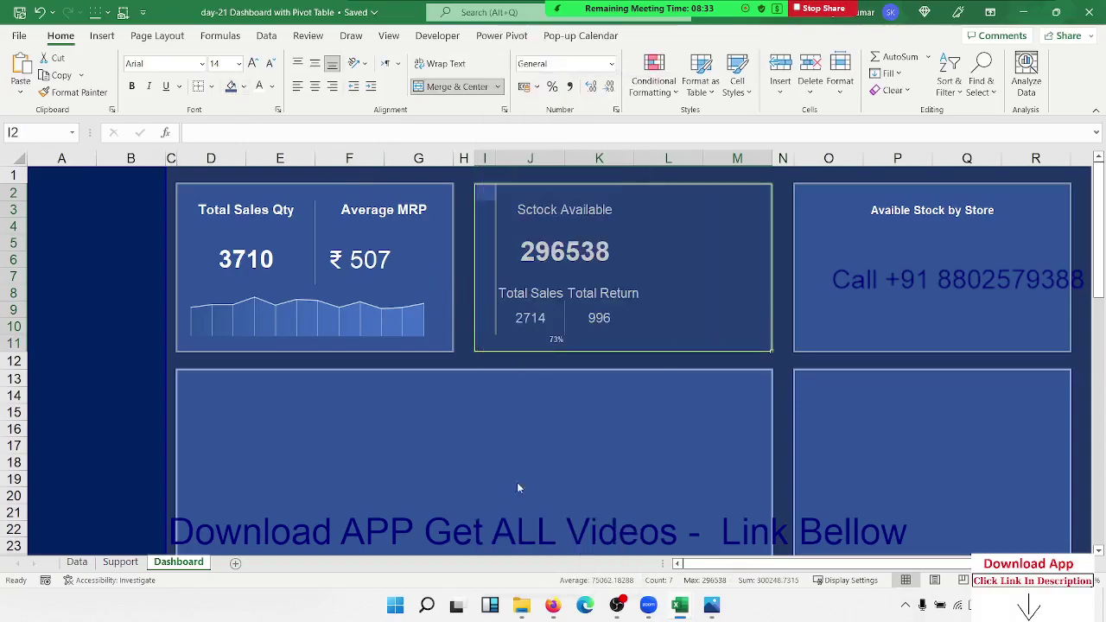
{"action": "left_click", "coordinate": [484, 259]}
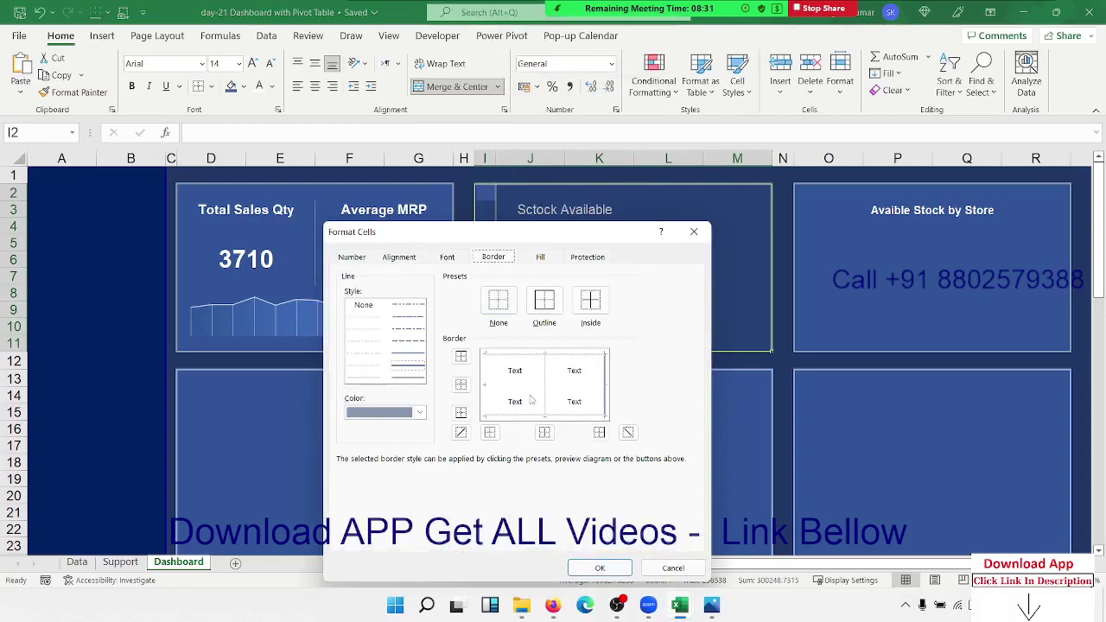
{"action": "left_click", "coordinate": [485, 381]}
{"action": "left_click", "coordinate": [521, 417]}
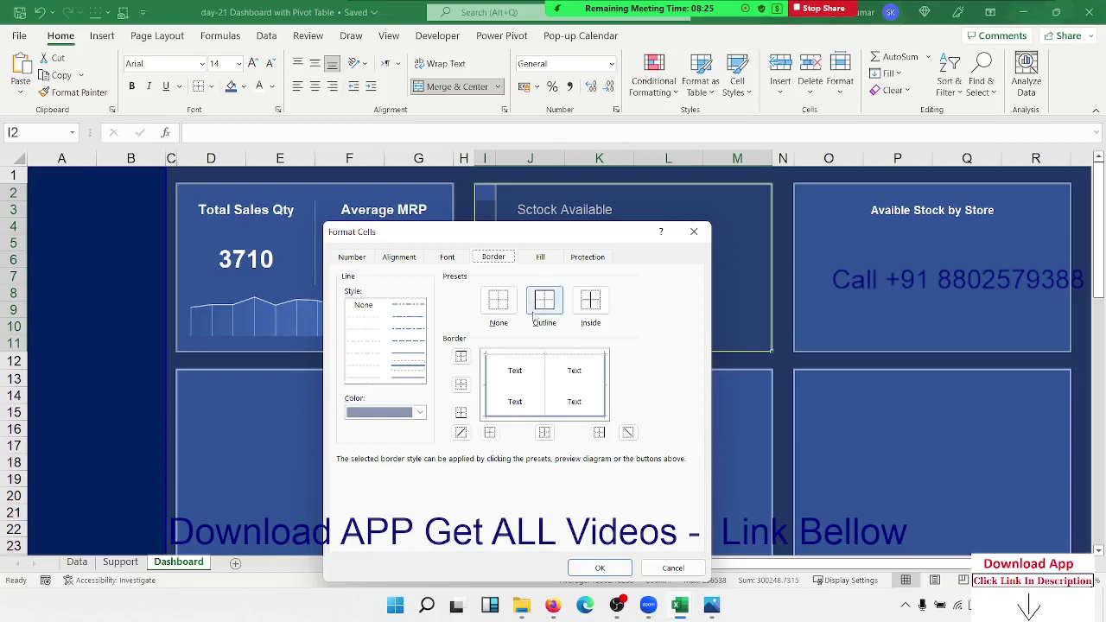
{"action": "left_click", "coordinate": [559, 354]}
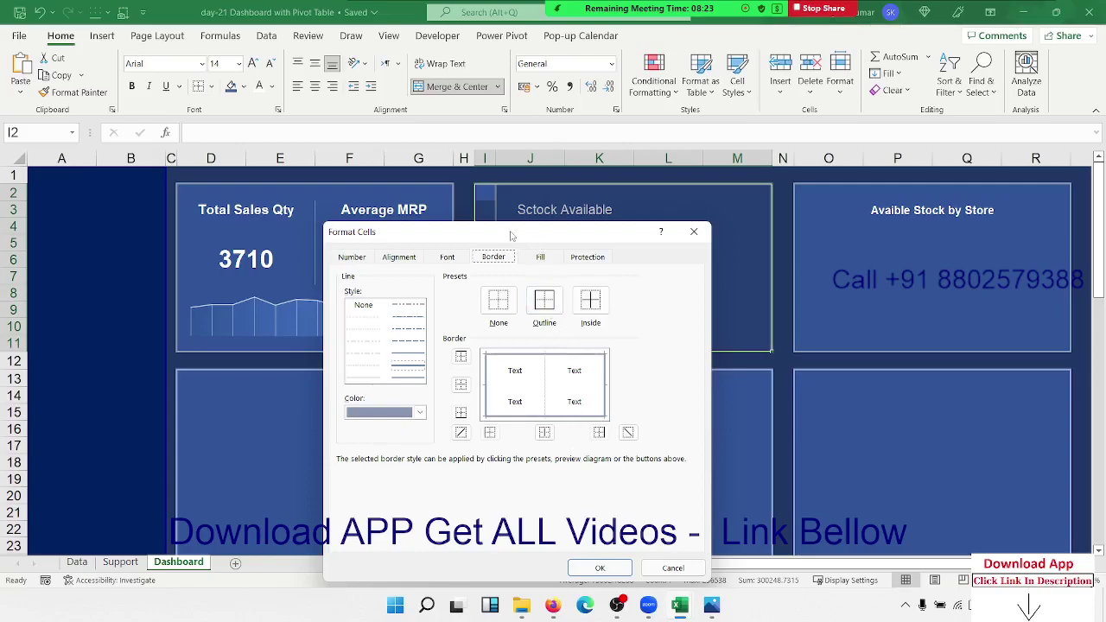
{"action": "left_click_drag", "start_coordinate": [510, 235], "coordinate": [224, 177]}
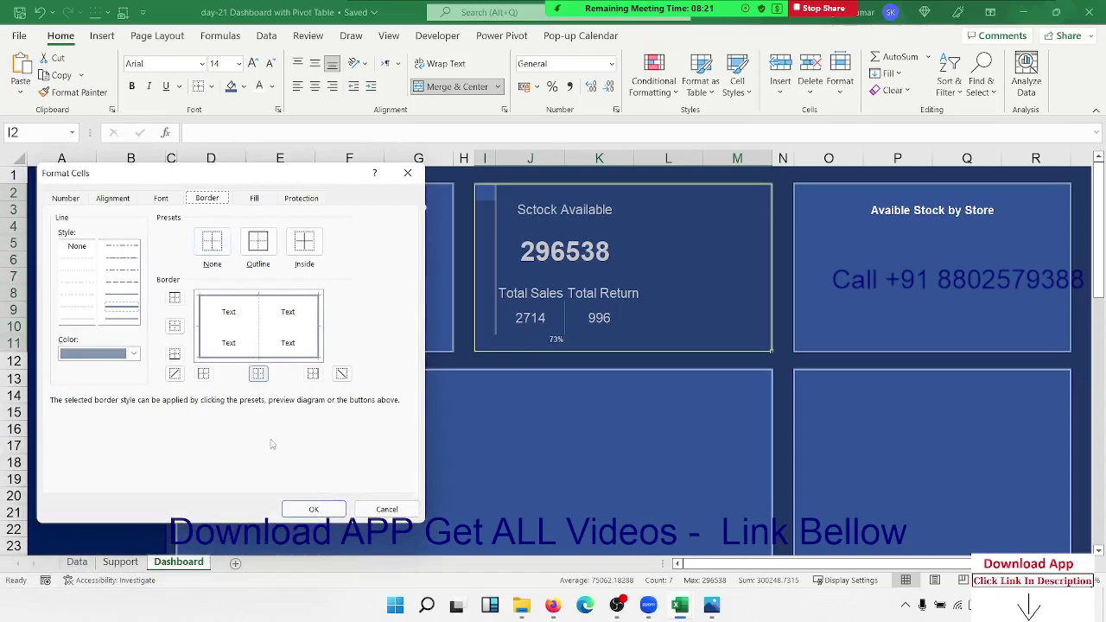
{"action": "left_click", "coordinate": [314, 508]}
Remove the old inner left border from the Stock Available heading and value cells
{"action": "left_click", "coordinate": [500, 324]}
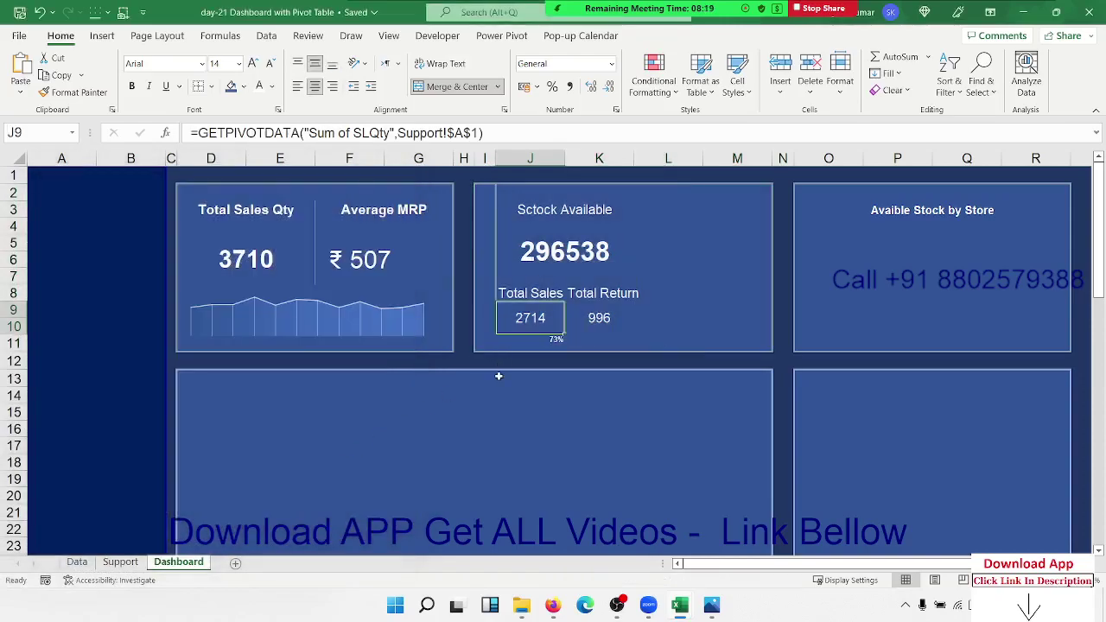
{"action": "left_click_drag", "start_coordinate": [504, 193], "coordinate": [503, 317]}
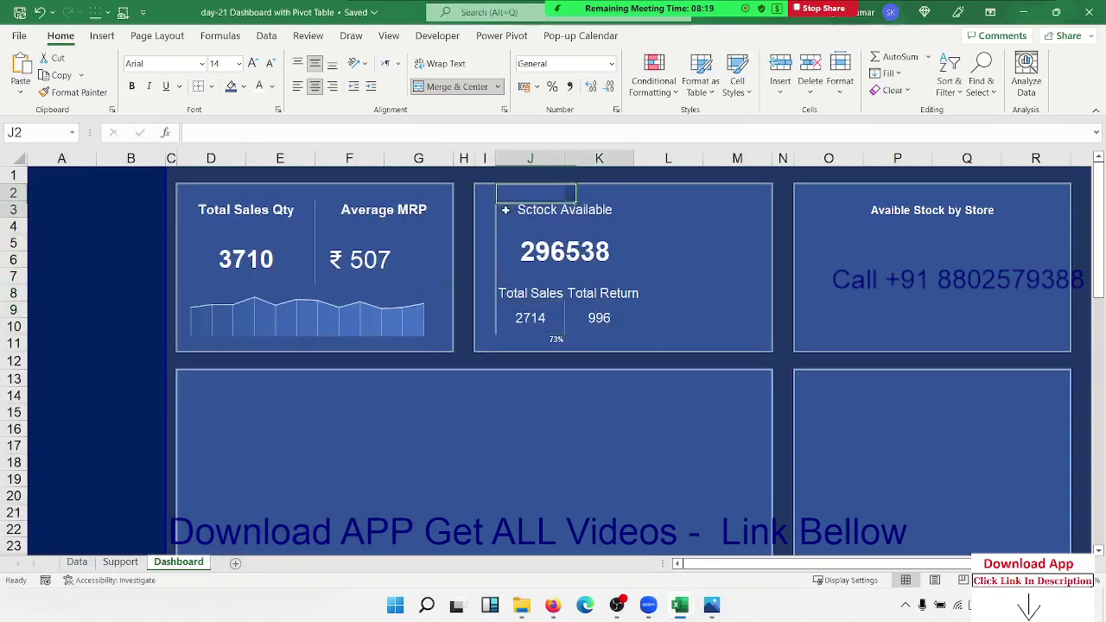
{"action": "right_click", "coordinate": [502, 317]}
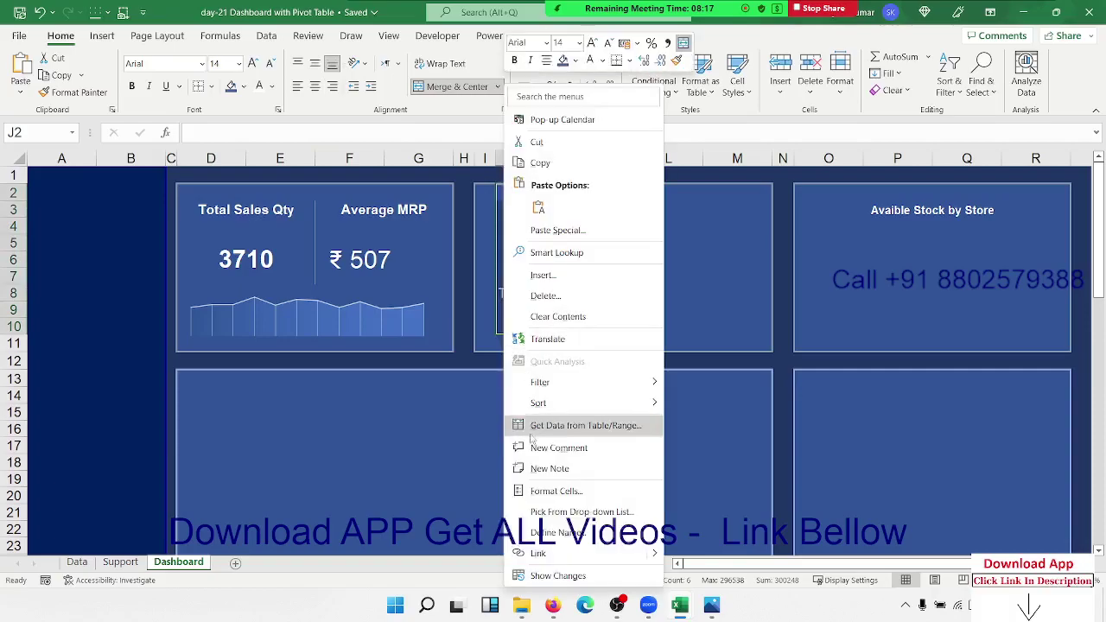
{"action": "left_click", "coordinate": [553, 489]}
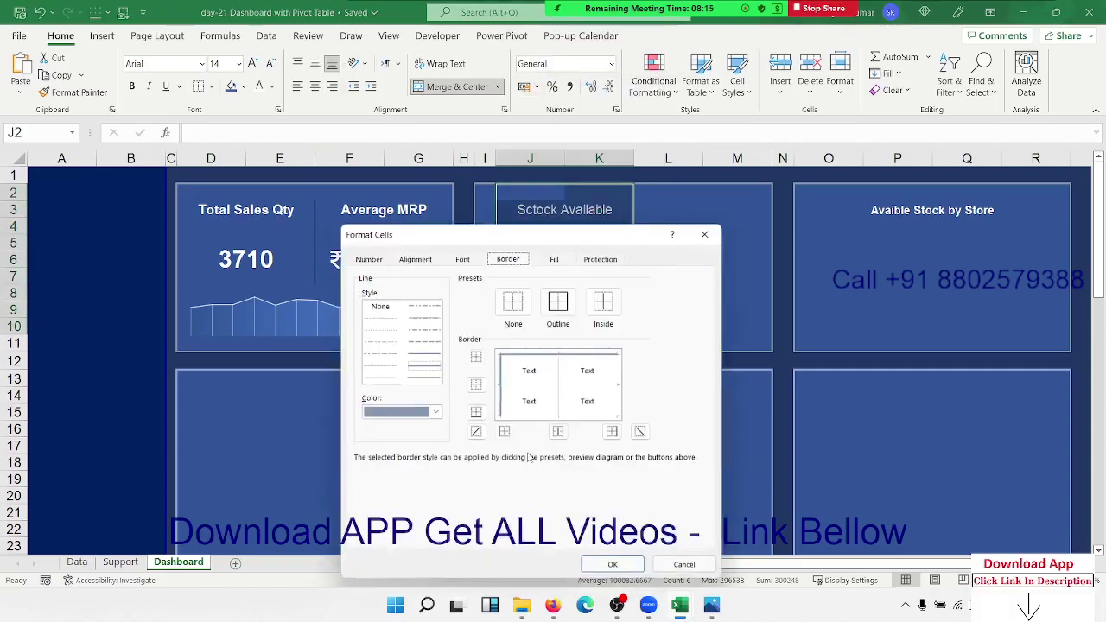
{"action": "left_click", "coordinate": [504, 403]}
{"action": "left_click", "coordinate": [614, 568]}
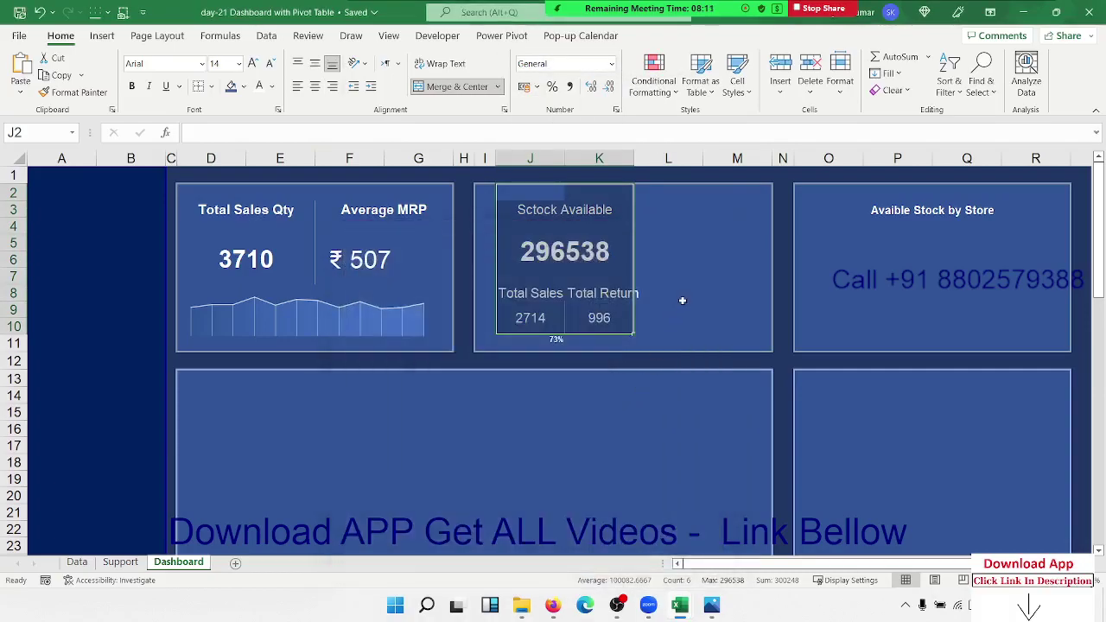
{"action": "left_click", "coordinate": [682, 301]}
{"action": "left_click", "coordinate": [527, 277]}
{"action": "left_click", "coordinate": [516, 319]}
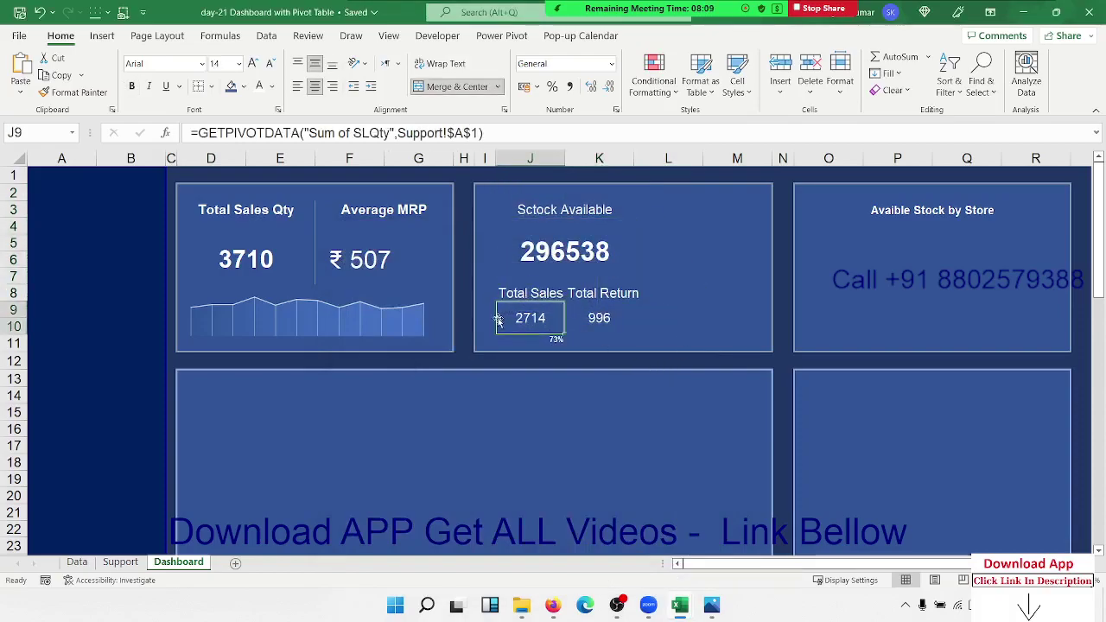
Merge the new cells I9:I10 and set them to =J11
{"action": "key", "text": "Left"}
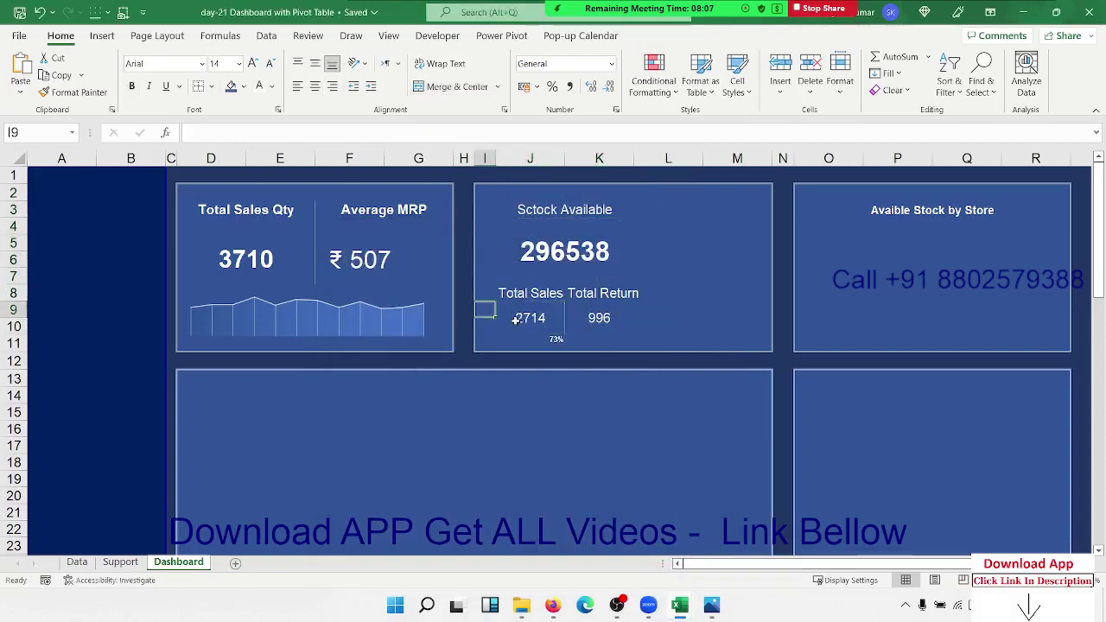
{"action": "key", "text": "shift+Down"}
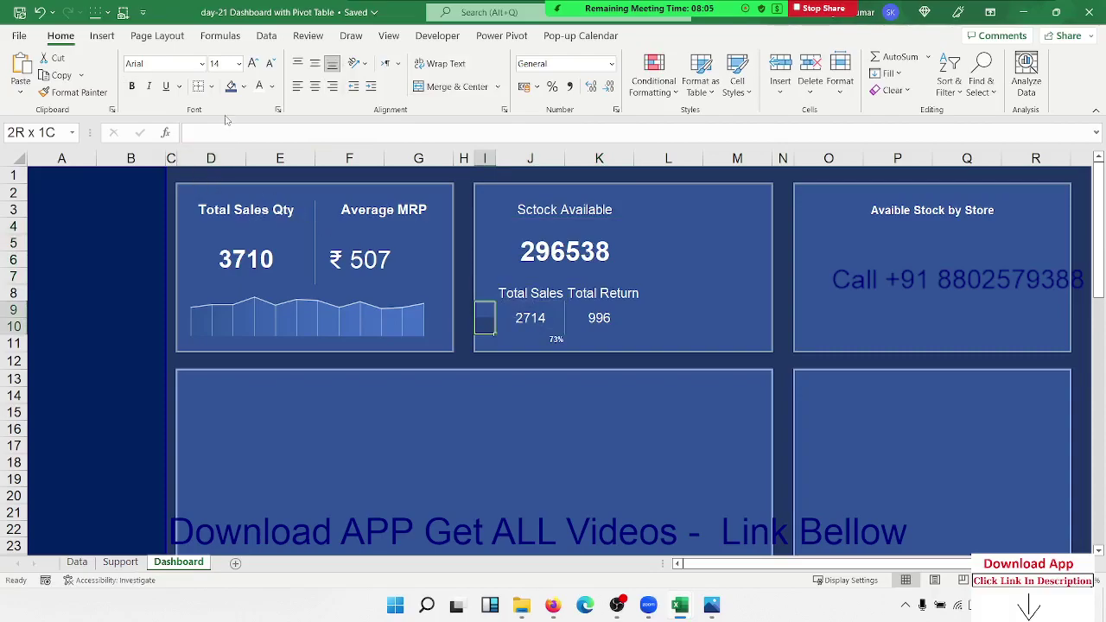
{"action": "left_click", "coordinate": [449, 87]}
{"action": "type", "text": "="}
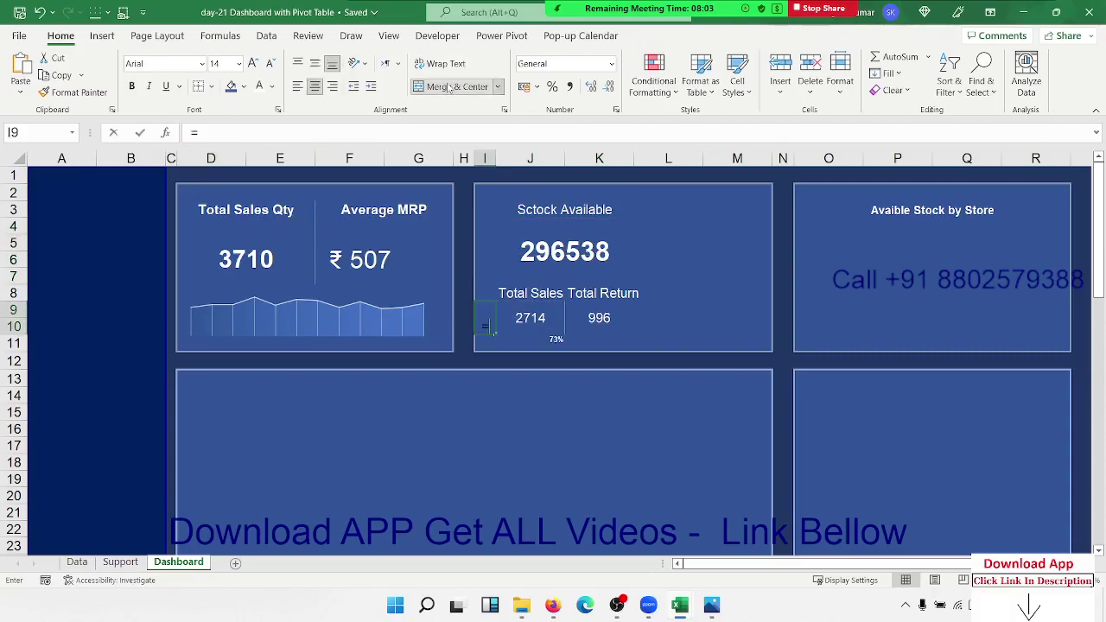
{"action": "left_click", "coordinate": [556, 340]}
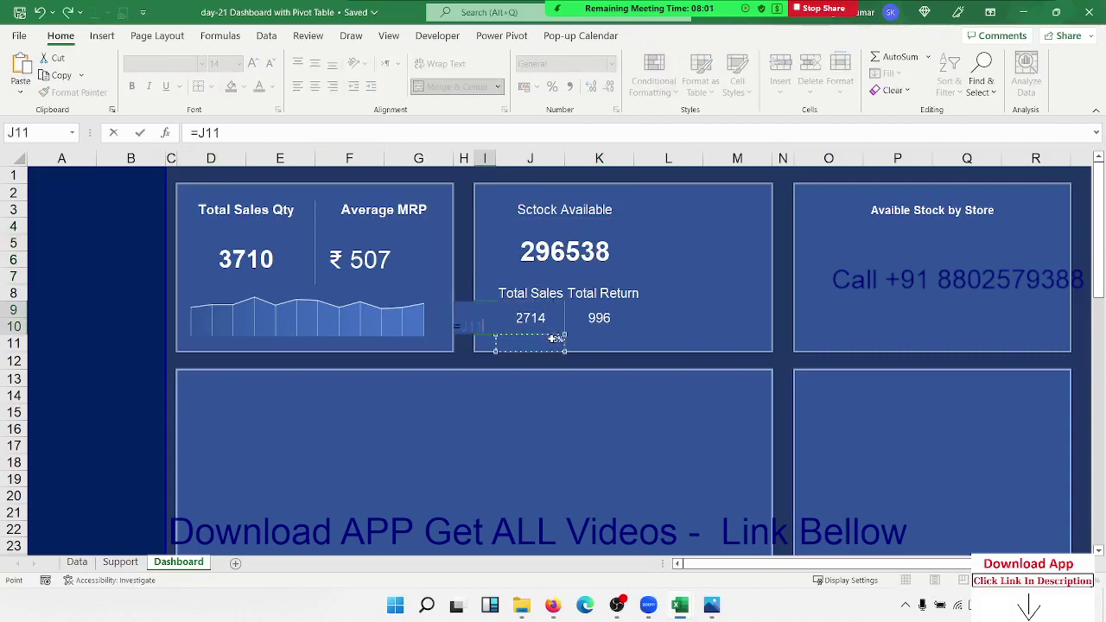
{"action": "key", "text": "Return"}
{"action": "key", "text": "Up"}
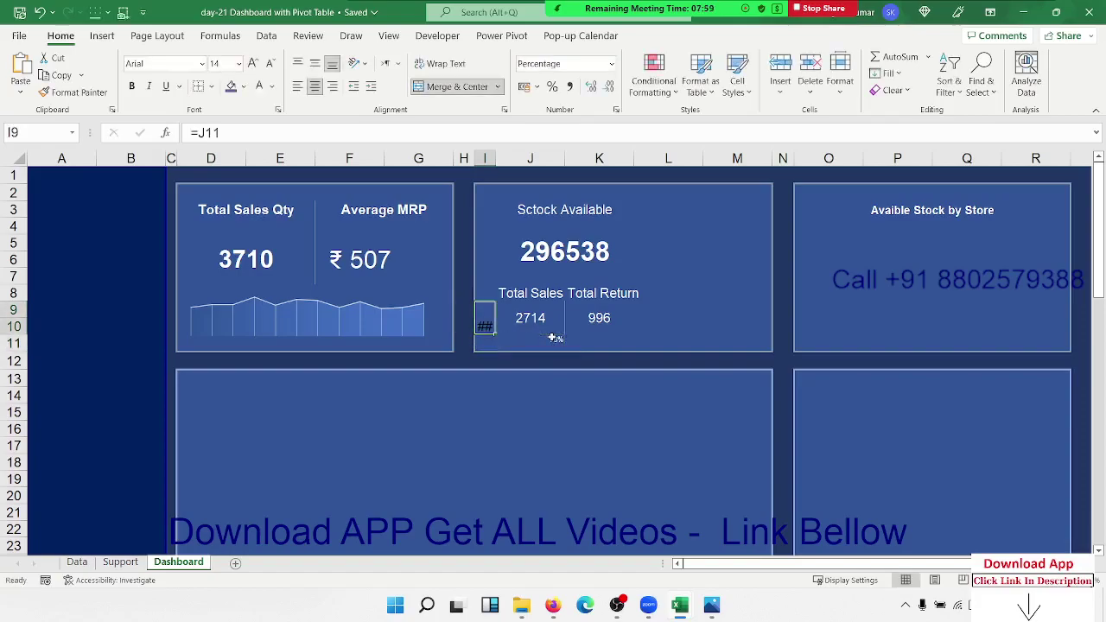
Apply a directional arrows icon set to the merged I9 cell
{"action": "left_click", "coordinate": [654, 91]}
{"action": "mouse_move", "coordinate": [684, 258]}
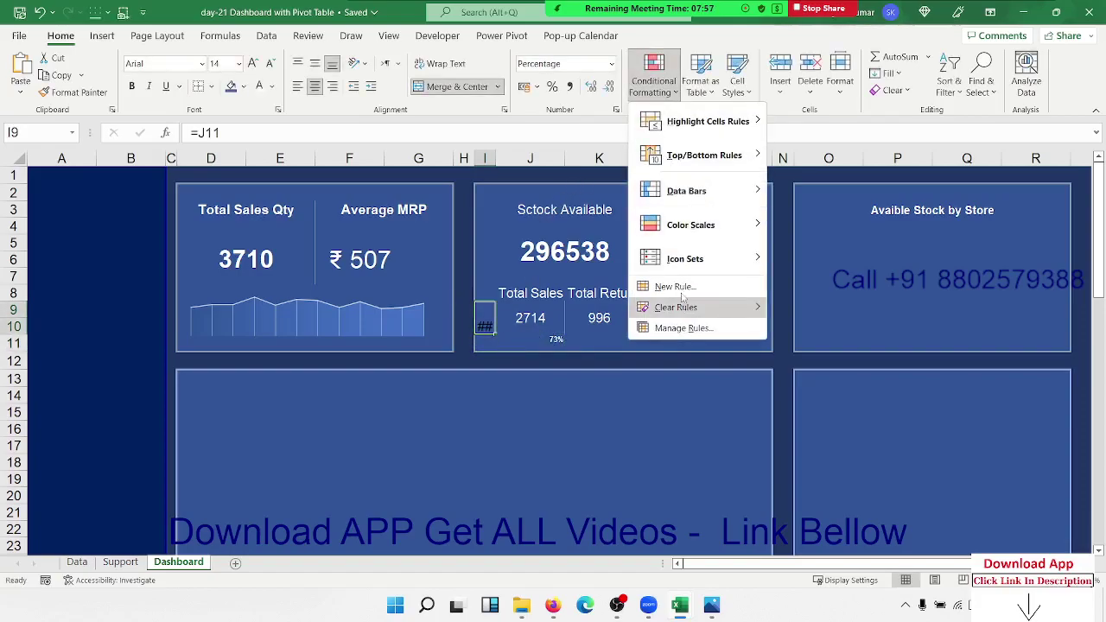
{"action": "left_click", "coordinate": [775, 271]}
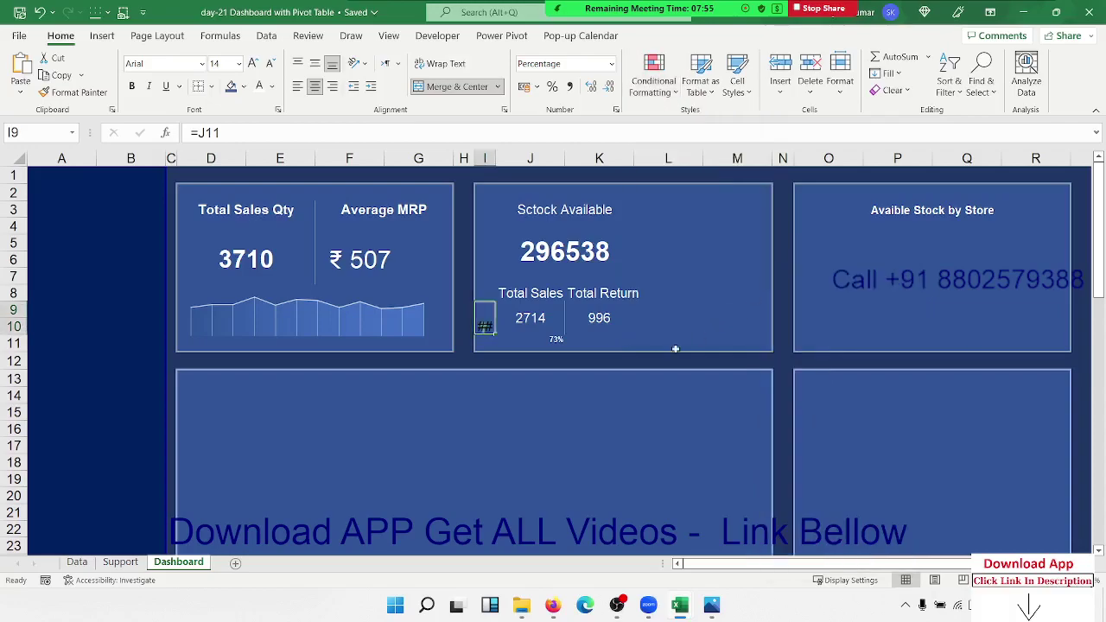
{"action": "left_click", "coordinate": [616, 110]}
{"action": "key", "text": "Escape"}
{"action": "left_click", "coordinate": [654, 80]}
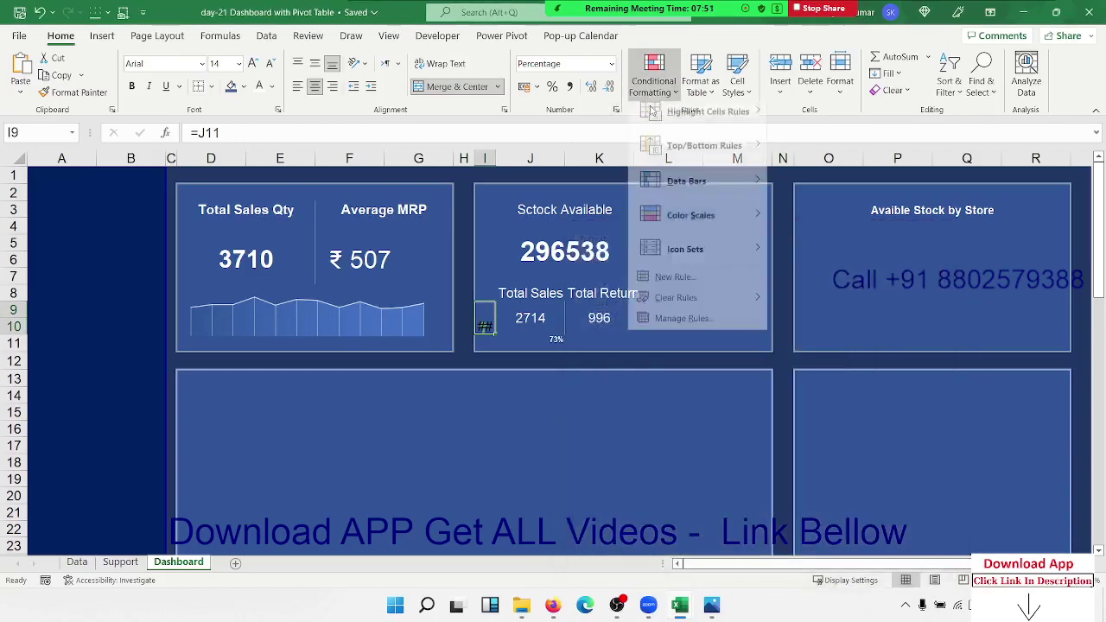
Change the Icon Set rule's thresholds to Number type with values 0.7 and 0.5
{"action": "left_click", "coordinate": [683, 328]}
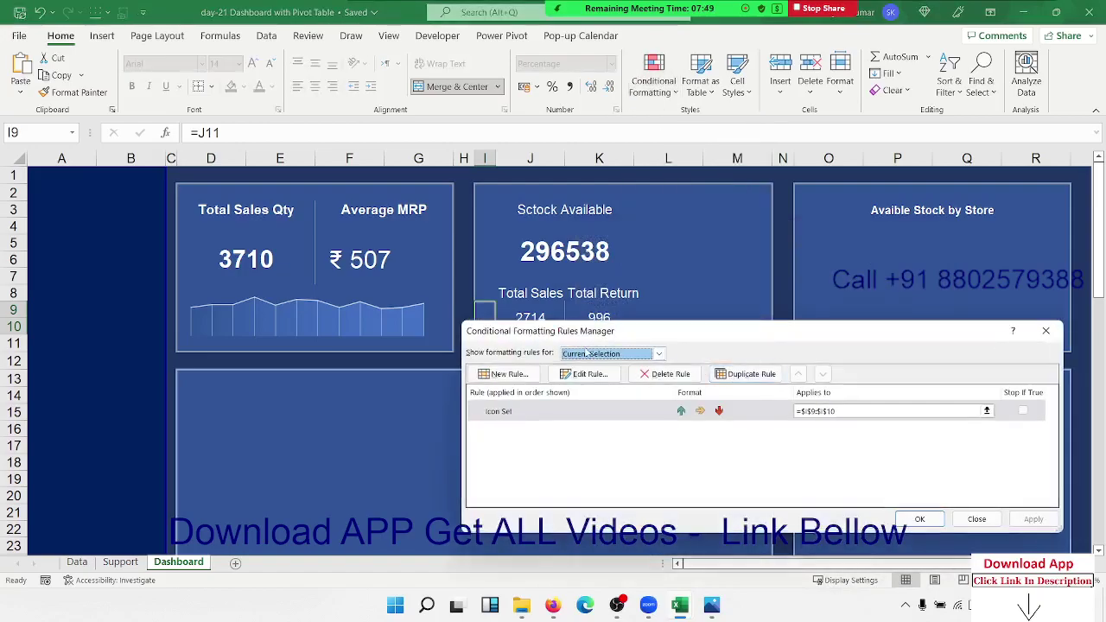
{"action": "left_click_drag", "start_coordinate": [714, 343], "coordinate": [366, 346]}
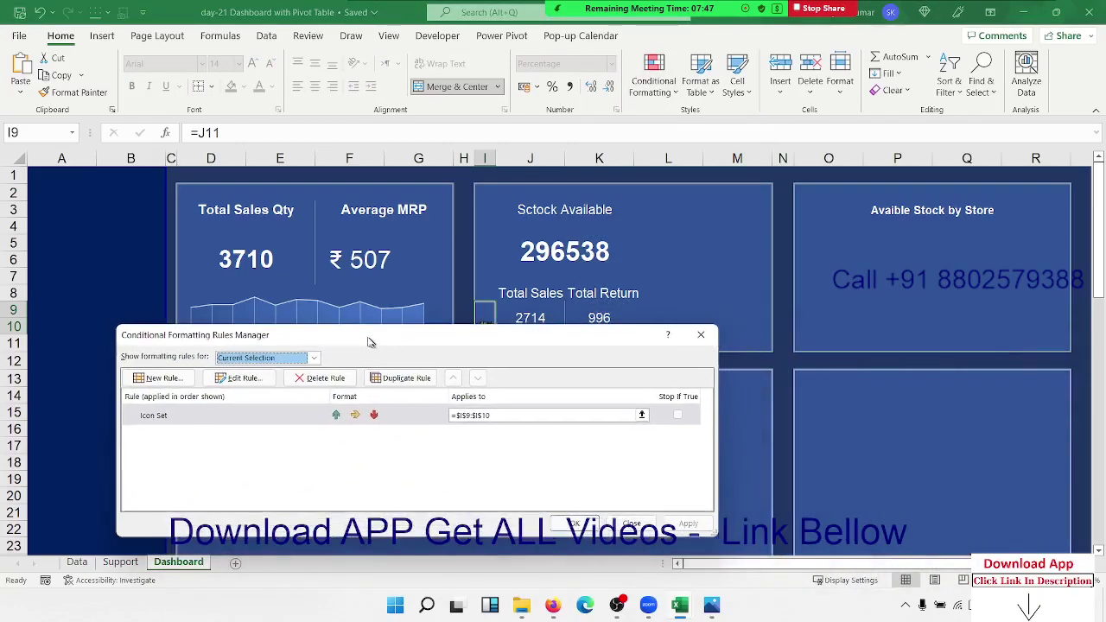
{"action": "left_click", "coordinate": [406, 414]}
{"action": "double_click", "coordinate": [406, 413]}
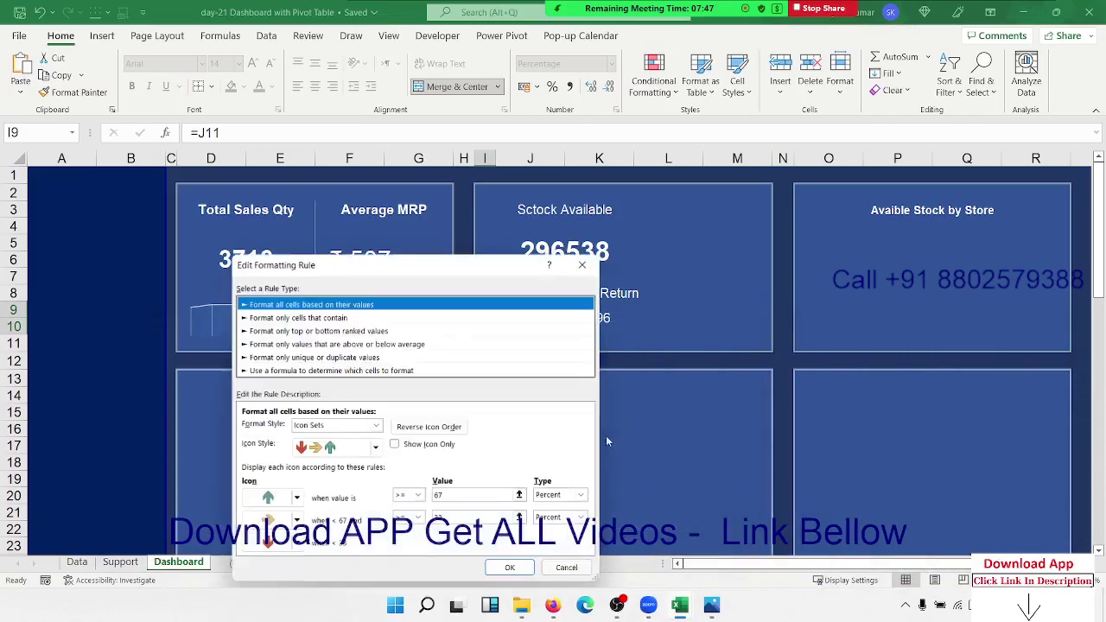
{"action": "left_click", "coordinate": [581, 494]}
{"action": "left_click", "coordinate": [564, 509]}
{"action": "left_click", "coordinate": [581, 518]}
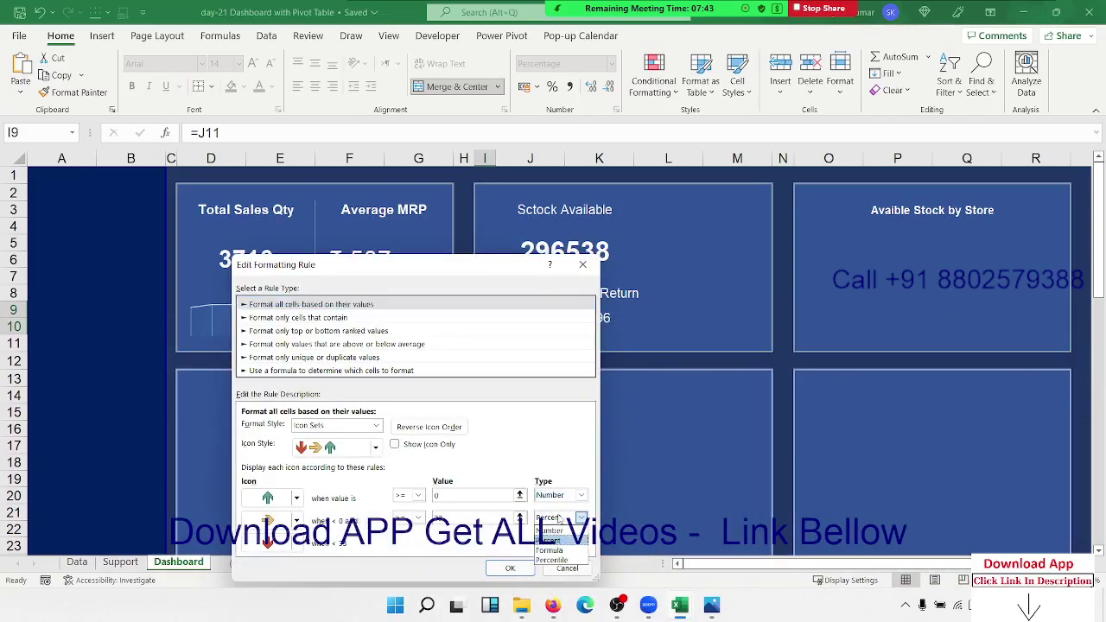
{"action": "left_click", "coordinate": [557, 530]}
{"action": "left_click", "coordinate": [453, 495]}
{"action": "type", "text": ".70"}
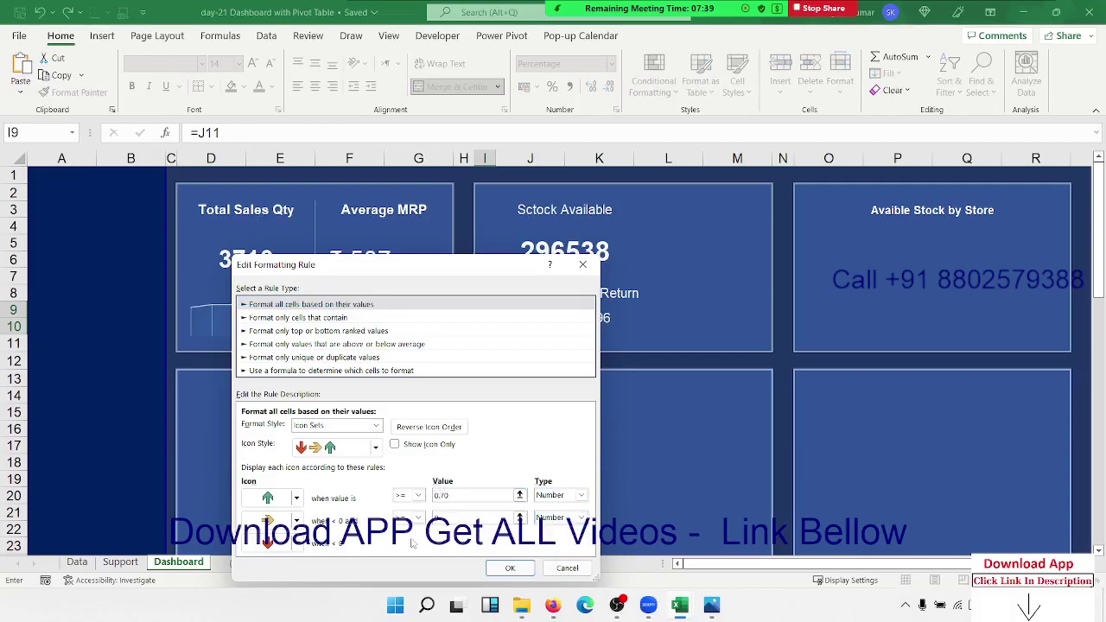
{"action": "left_click", "coordinate": [442, 516]}
{"action": "type", "text": ".5"}
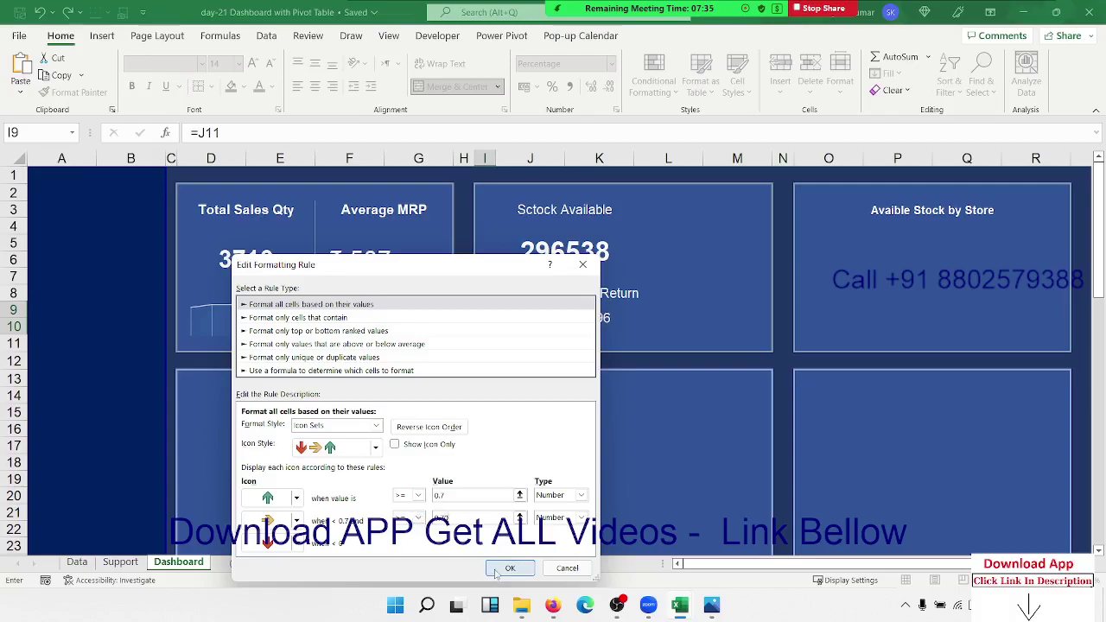
{"action": "left_click", "coordinate": [497, 570]}
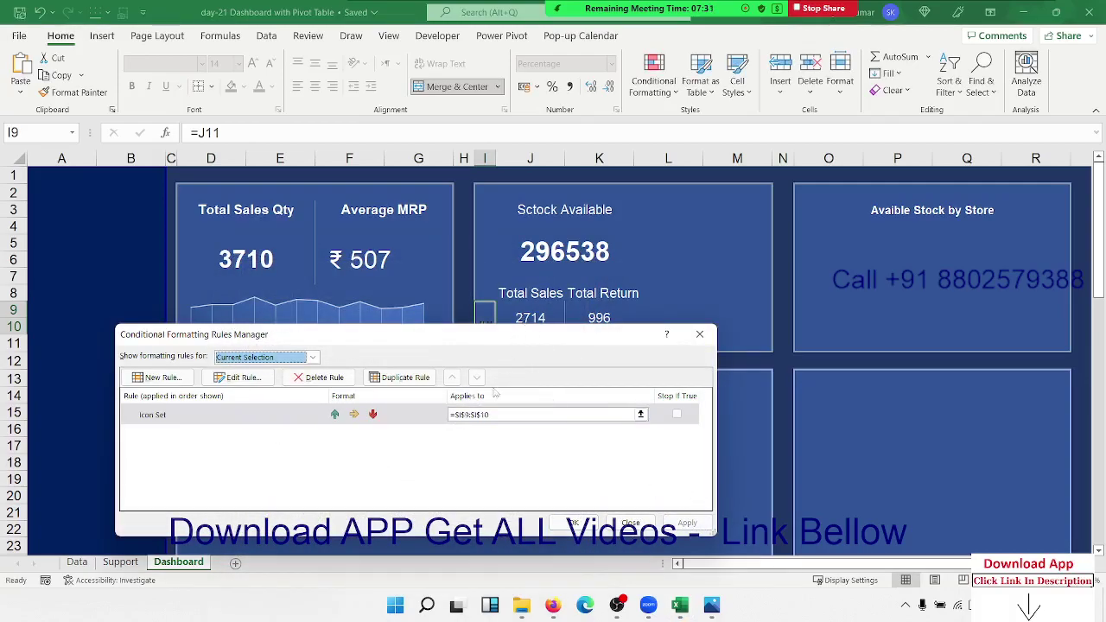
Turn on Show Icon Only for the arrow rule and close the rules manager
{"action": "double_click", "coordinate": [431, 415]}
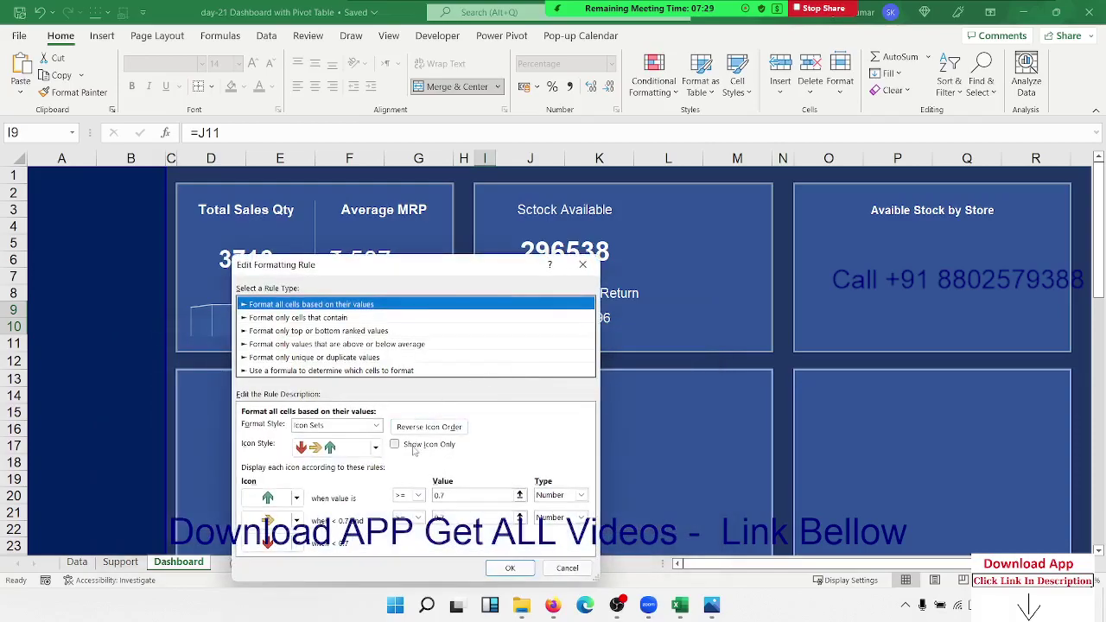
{"action": "left_click", "coordinate": [395, 444]}
{"action": "left_click", "coordinate": [509, 568]}
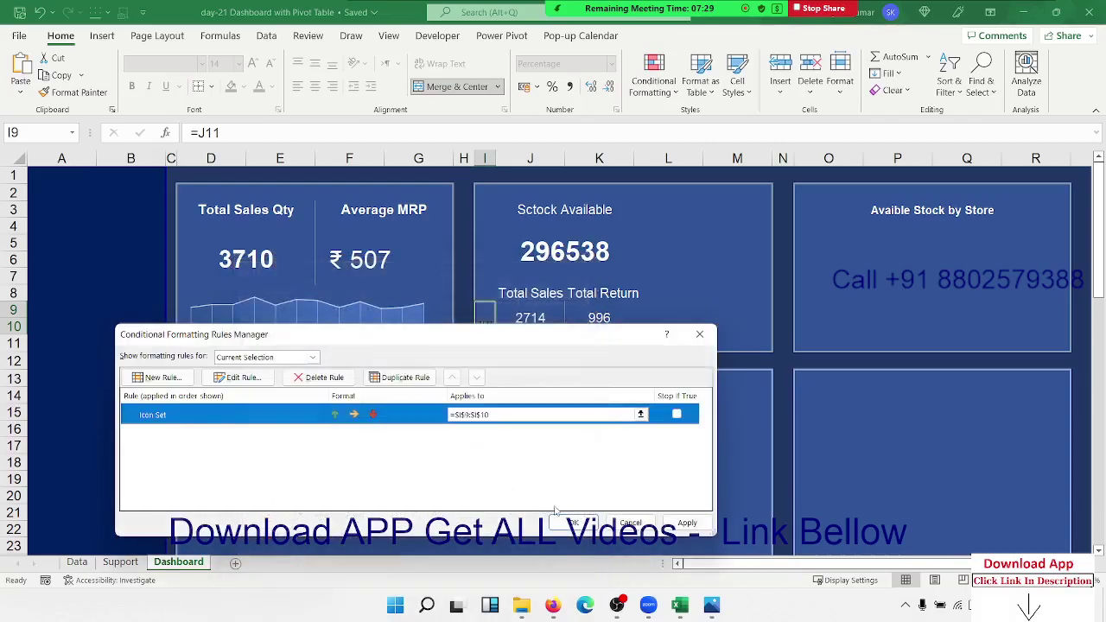
{"action": "left_click", "coordinate": [684, 524]}
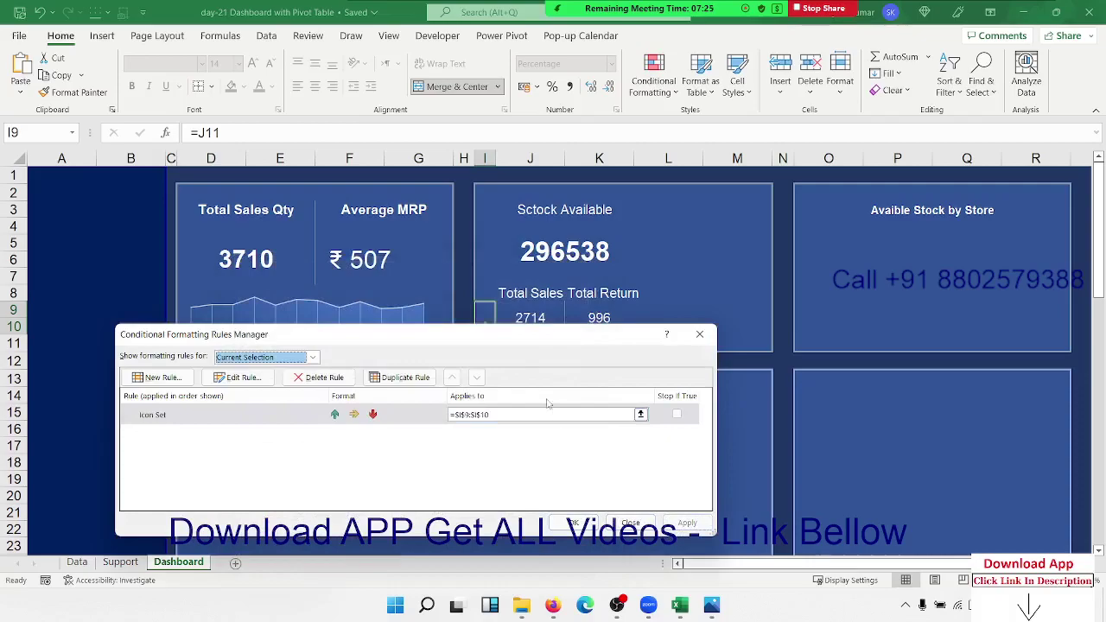
{"action": "left_click_drag", "start_coordinate": [493, 337], "coordinate": [709, 390]}
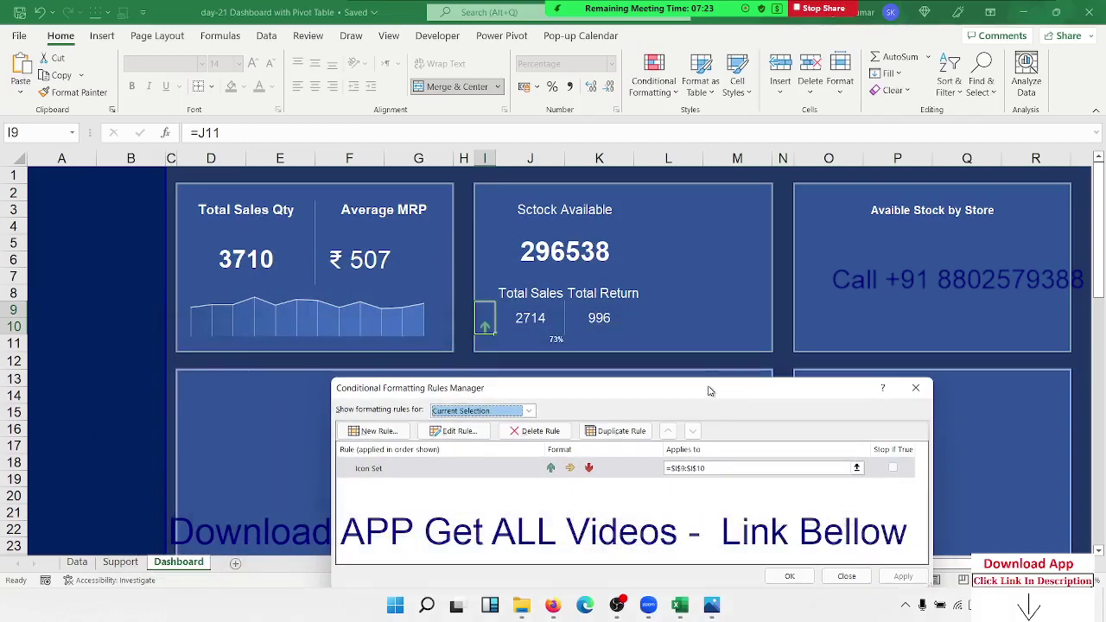
{"action": "left_click", "coordinate": [789, 576]}
Enlarge the green arrow in I9 to 28-point font
{"action": "left_click", "coordinate": [599, 411]}
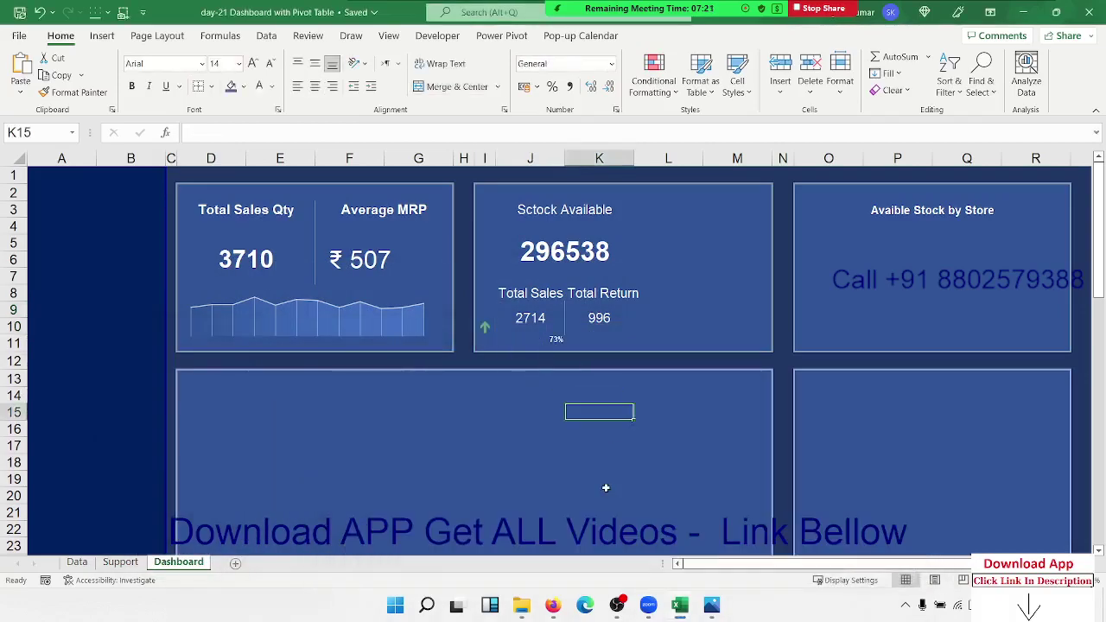
{"action": "left_click", "coordinate": [486, 320]}
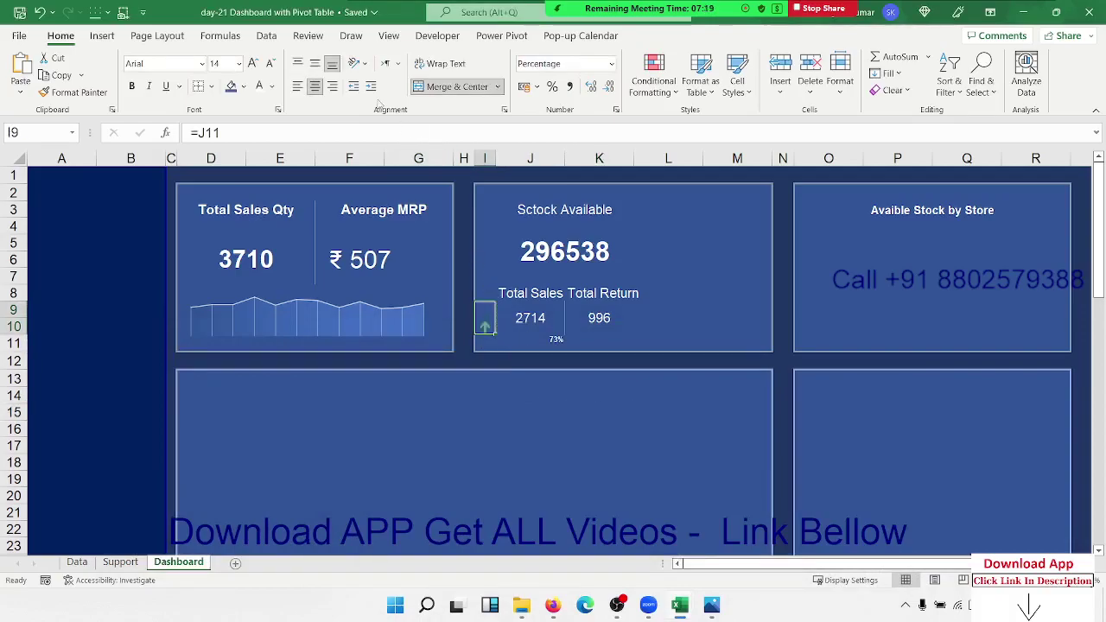
{"action": "left_click", "coordinate": [251, 64]}
{"action": "left_click", "coordinate": [251, 64]}
{"action": "left_click", "coordinate": [251, 64]}
{"action": "left_click", "coordinate": [251, 63]}
{"action": "left_click", "coordinate": [251, 64]}
{"action": "left_click", "coordinate": [251, 64]}
{"action": "left_click", "coordinate": [251, 64]}
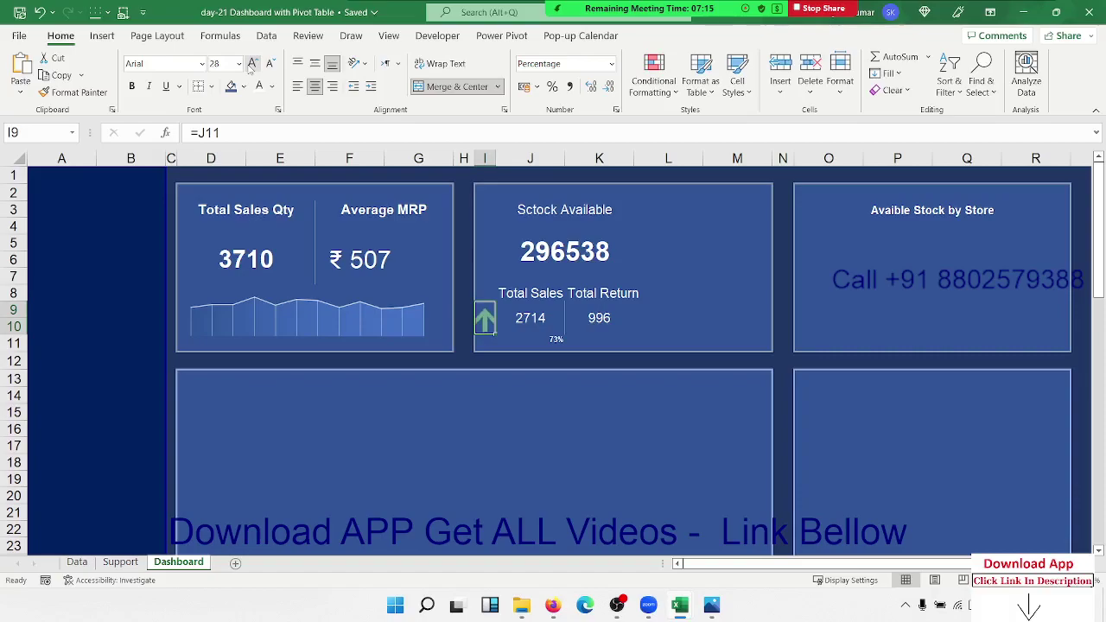
Begin a formula with '=' in K11, beneath the Total Return value 996
{"action": "left_click", "coordinate": [629, 328]}
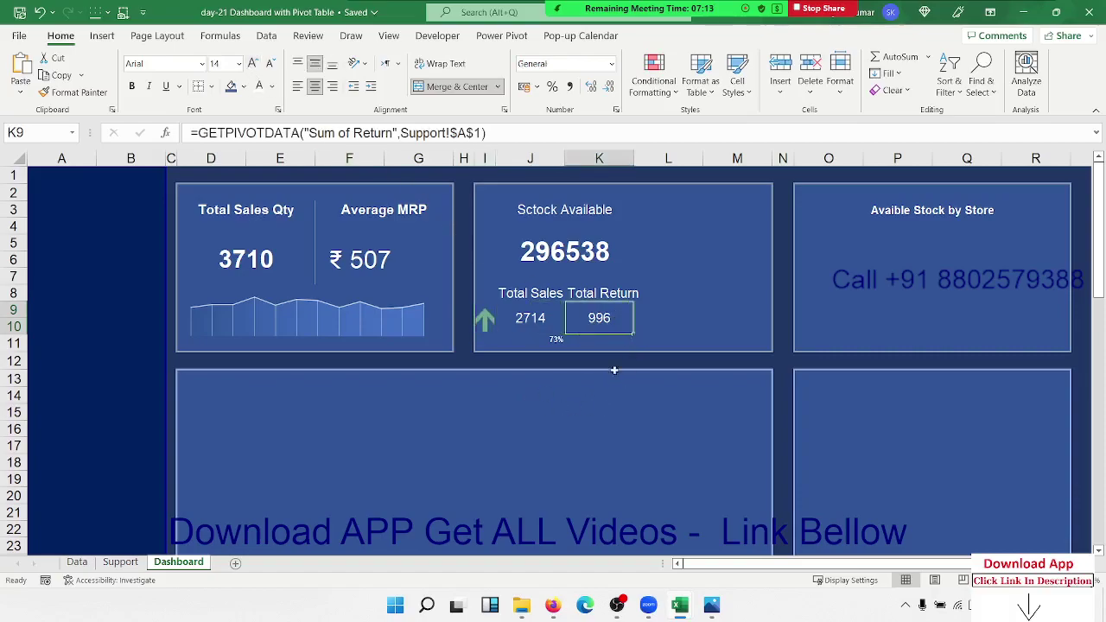
{"action": "left_click", "coordinate": [630, 345]}
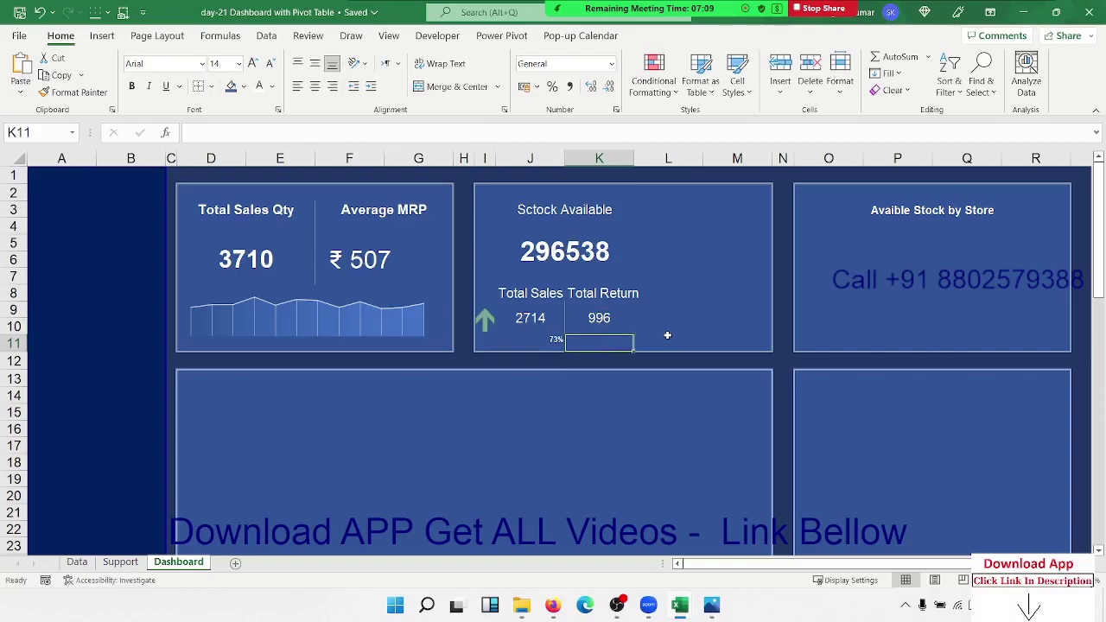
{"action": "key", "text": "Left"}
{"action": "key", "text": "Right"}
{"action": "key", "text": "Right"}
{"action": "key", "text": "Left"}
{"action": "type", "text": "="}
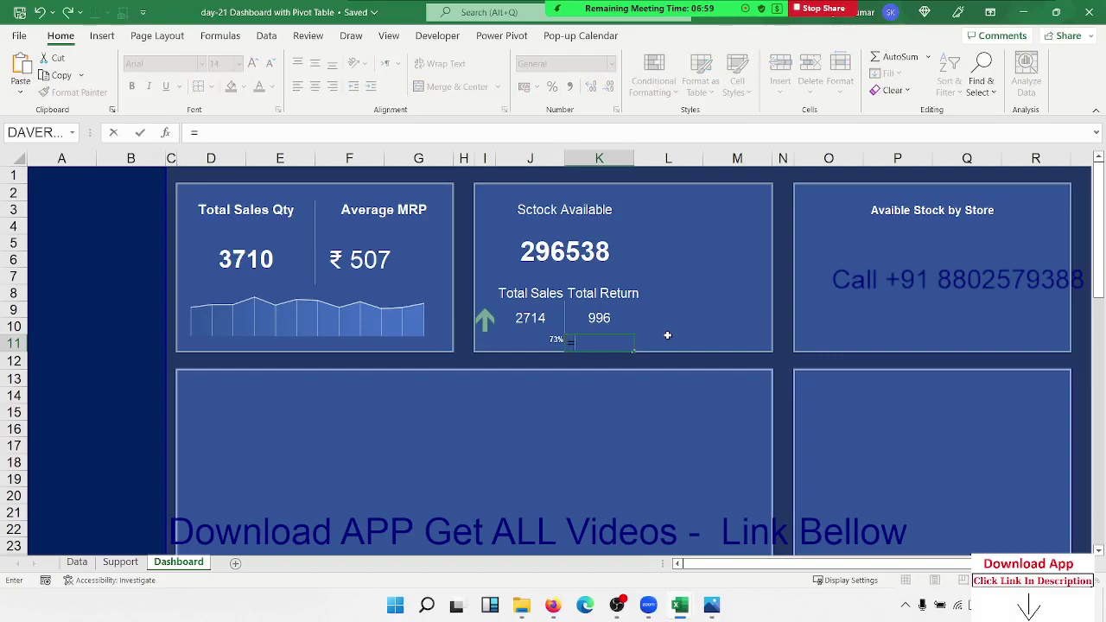
Complete K11 as =K9/D5, dividing Total Return by Total Sales Qty
{"action": "left_click", "coordinate": [599, 317]}
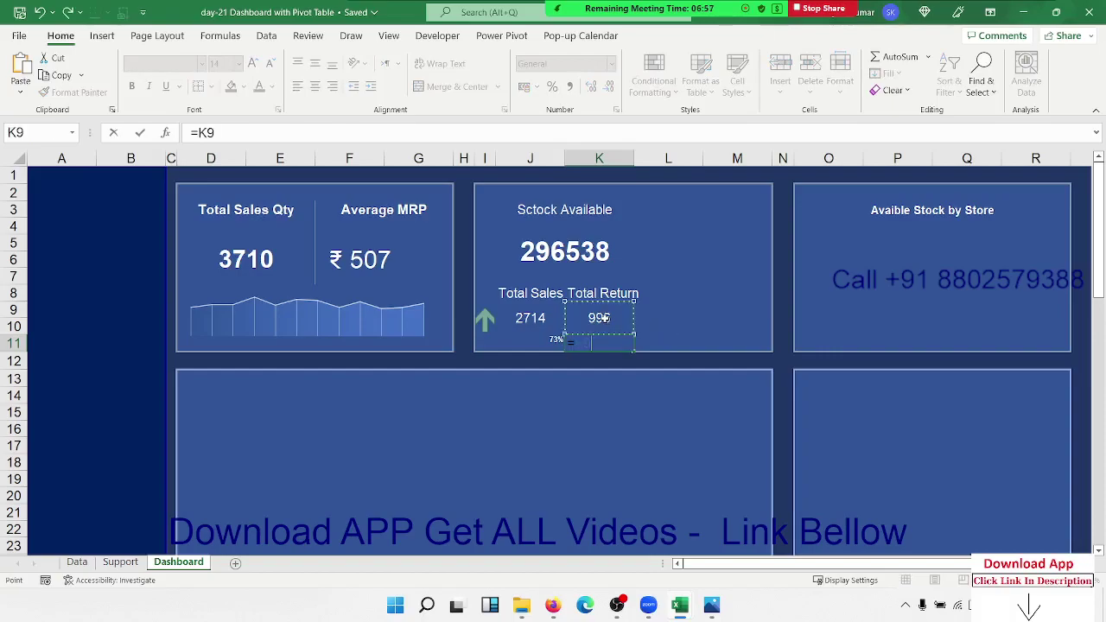
{"action": "type", "text": "/"}
{"action": "left_click", "coordinate": [244, 260]}
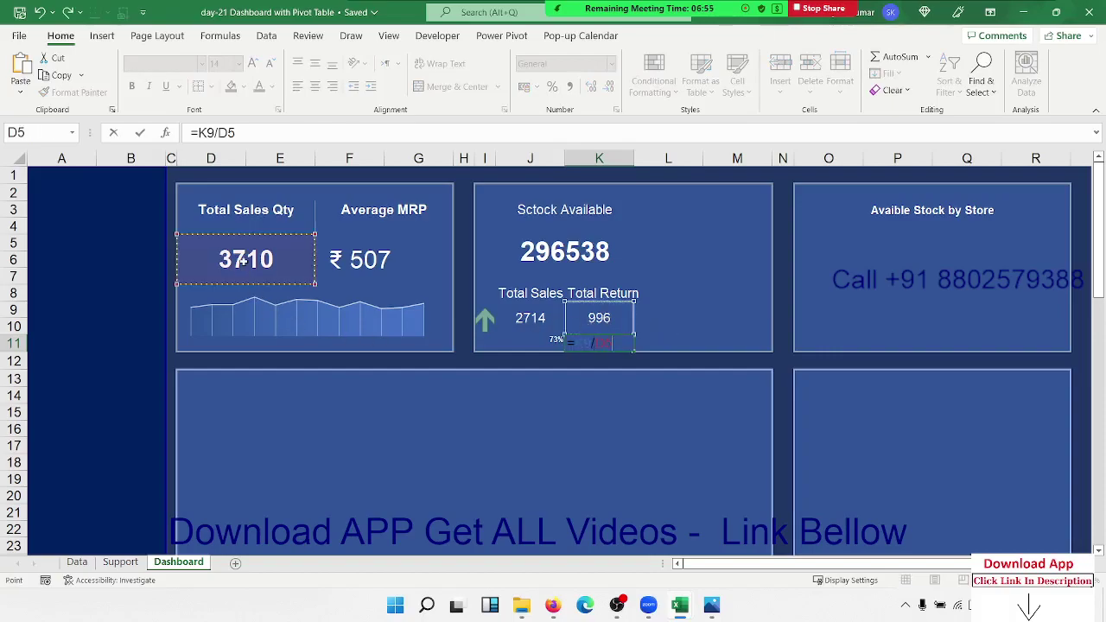
{"action": "key", "text": "Return"}
{"action": "key", "text": "Up"}
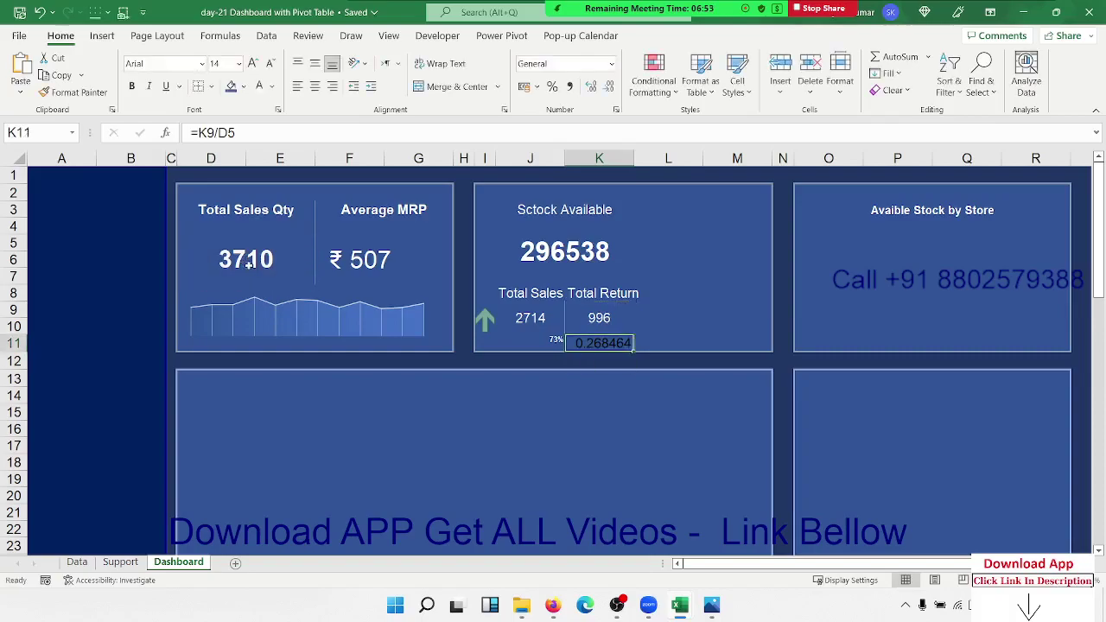
Format K11's 27% as a 9-point, top-aligned, white percentage
{"action": "left_click", "coordinate": [552, 88]}
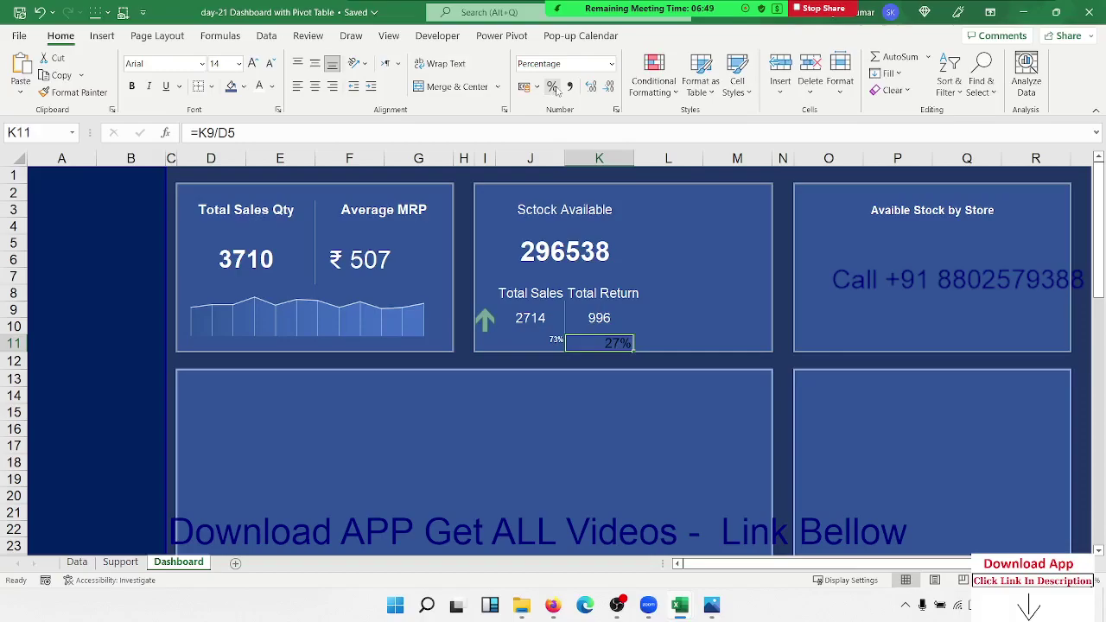
{"action": "left_click", "coordinate": [270, 66]}
{"action": "left_click", "coordinate": [270, 66]}
{"action": "left_click", "coordinate": [270, 66]}
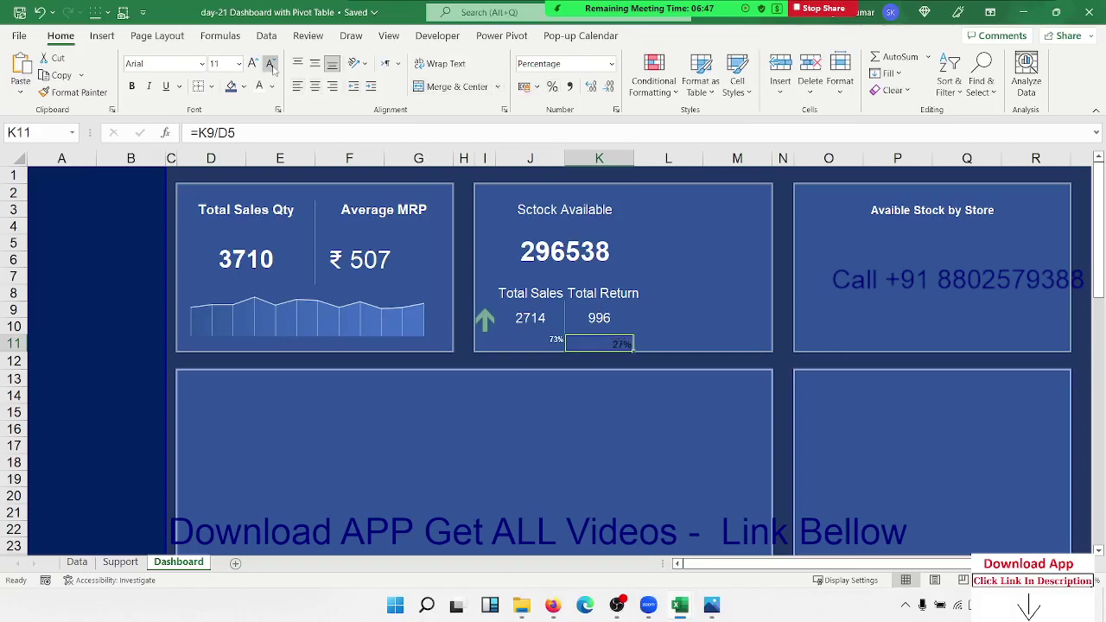
{"action": "left_click", "coordinate": [270, 65]}
{"action": "left_click", "coordinate": [270, 66]}
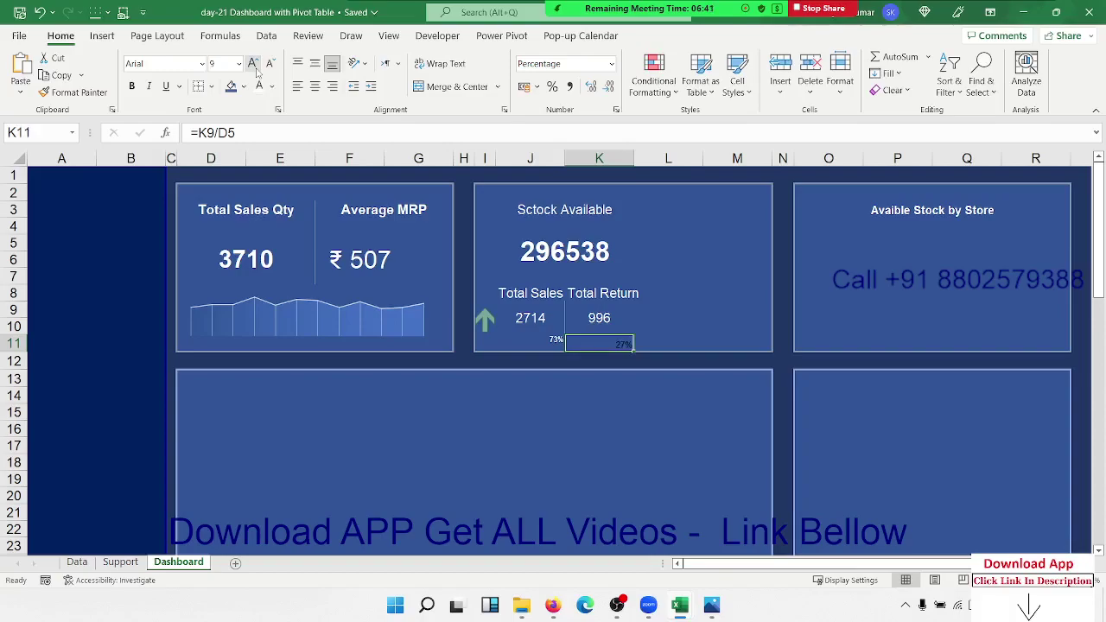
{"action": "left_click", "coordinate": [297, 63]}
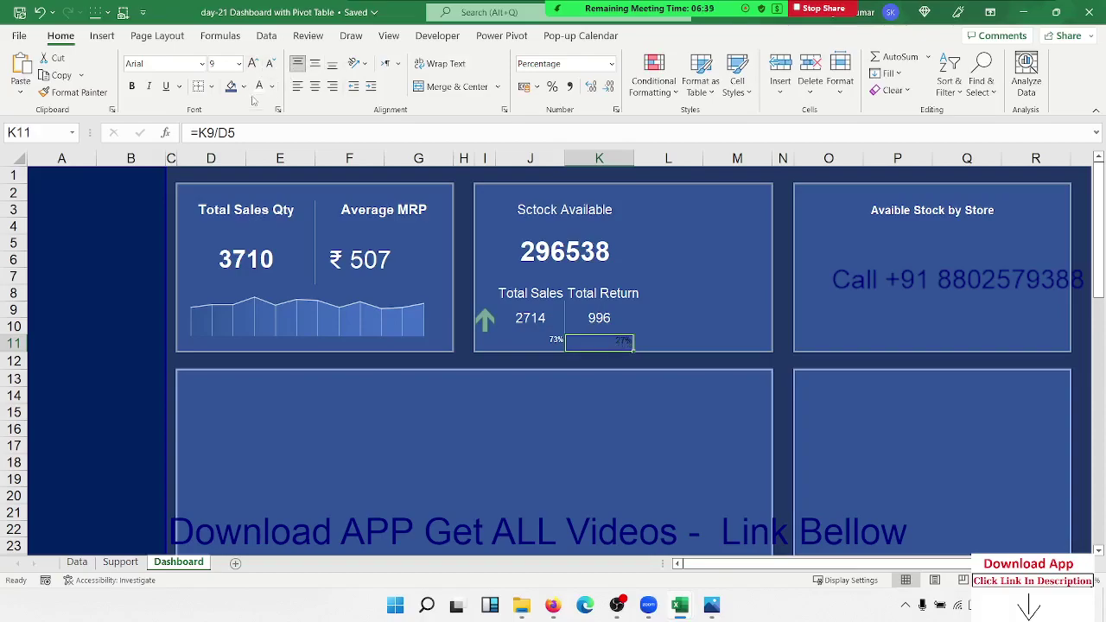
{"action": "left_click", "coordinate": [259, 86]}
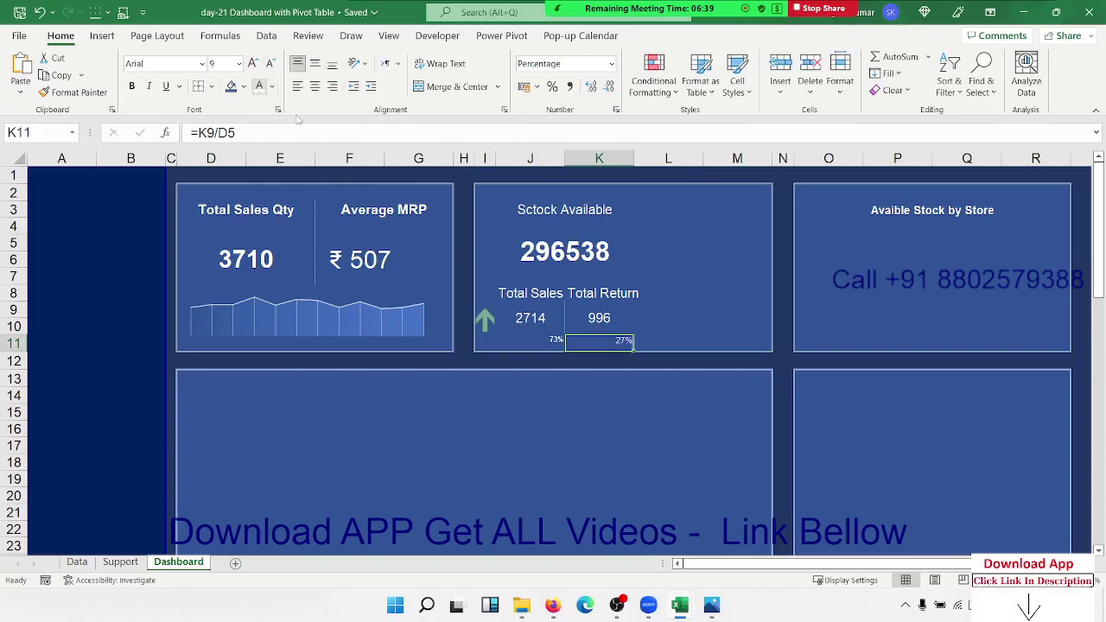
{"action": "left_click", "coordinate": [653, 309]}
{"action": "left_click", "coordinate": [622, 339]}
{"action": "left_click", "coordinate": [640, 313]}
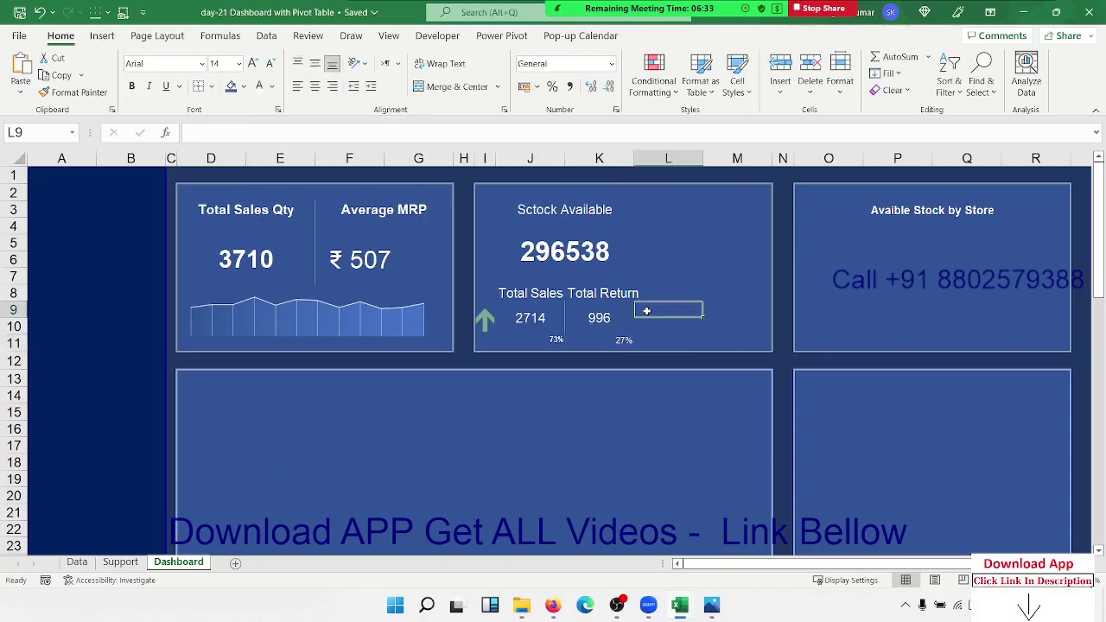
Merge L9 and L10 and link the merged cell to K11 with =K11
{"action": "left_click_drag", "start_coordinate": [646, 310], "coordinate": [646, 325]}
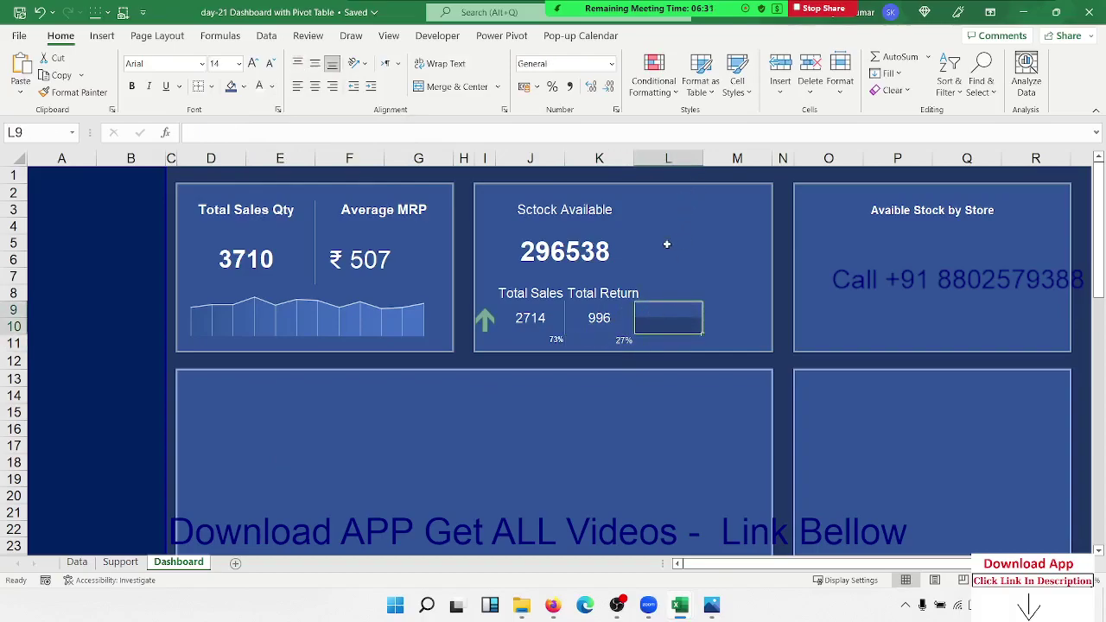
{"action": "left_click", "coordinate": [466, 88]}
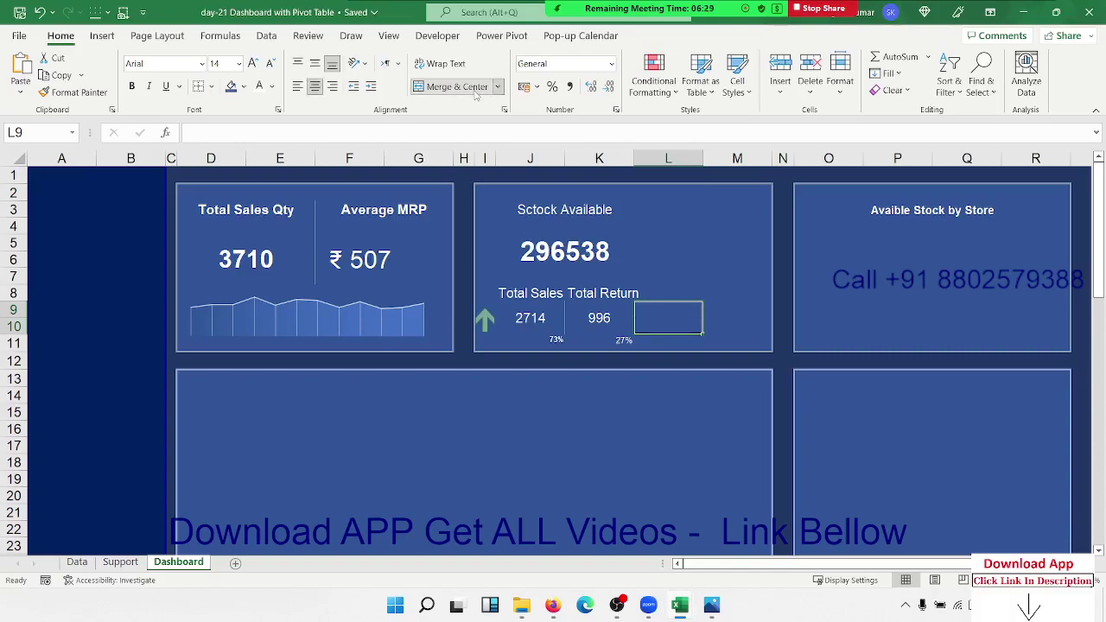
{"action": "type", "text": "="}
{"action": "key", "text": "Down"}
{"action": "key", "text": "Left"}
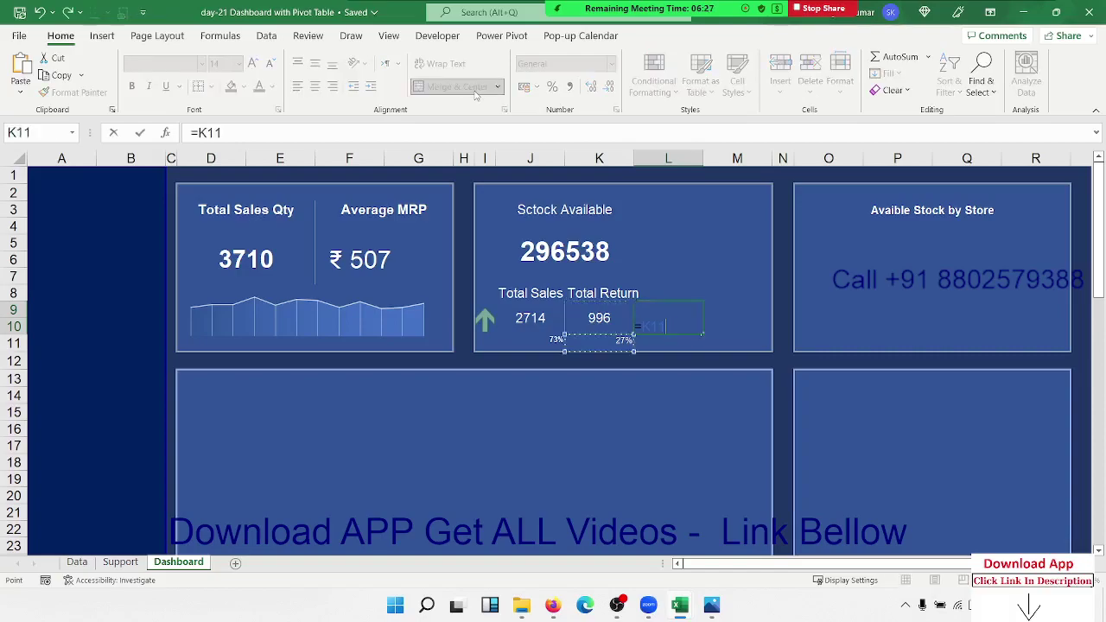
{"action": "key", "text": "Return"}
{"action": "key", "text": "Up"}
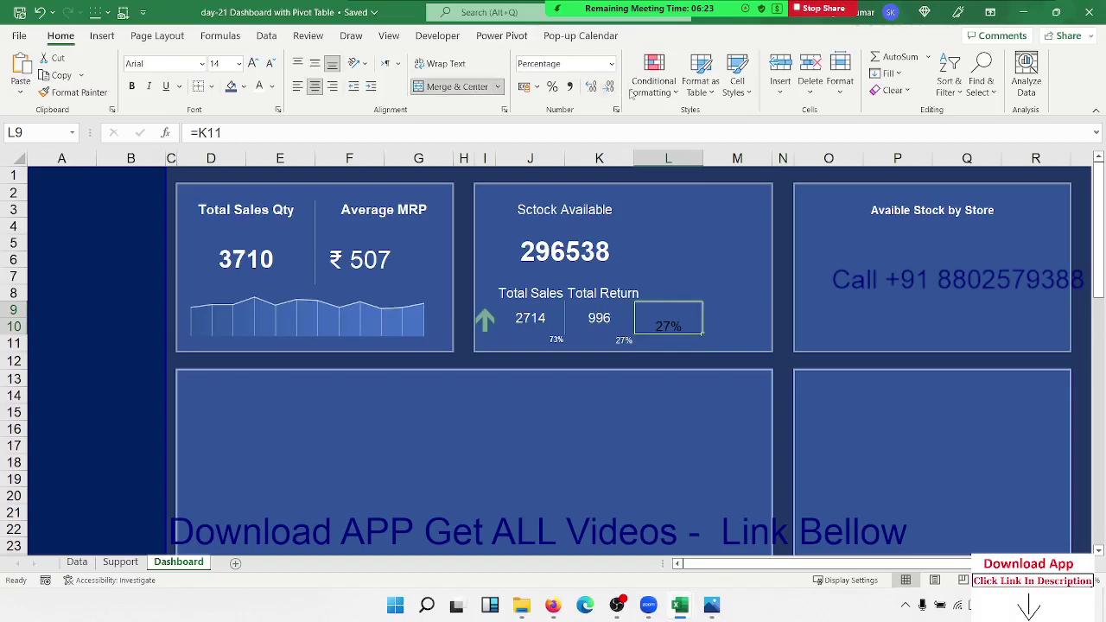
Apply the 3 Arrows (Colored) icon set to L9 and open its rule for editing
{"action": "left_click", "coordinate": [653, 78]}
{"action": "mouse_move", "coordinate": [684, 259]}
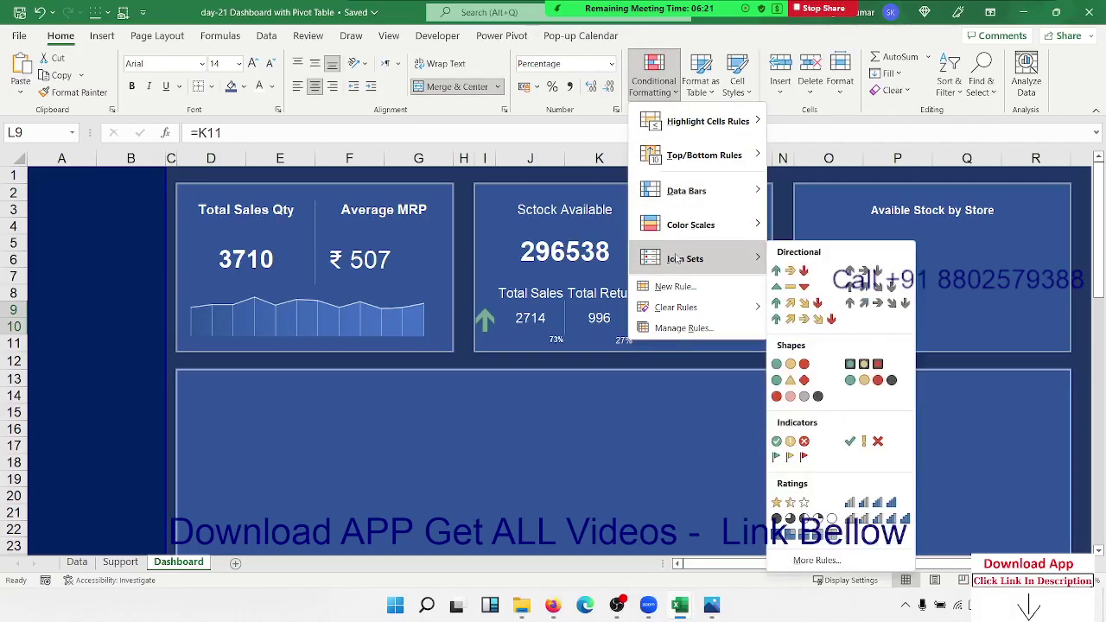
{"action": "left_click", "coordinate": [798, 274]}
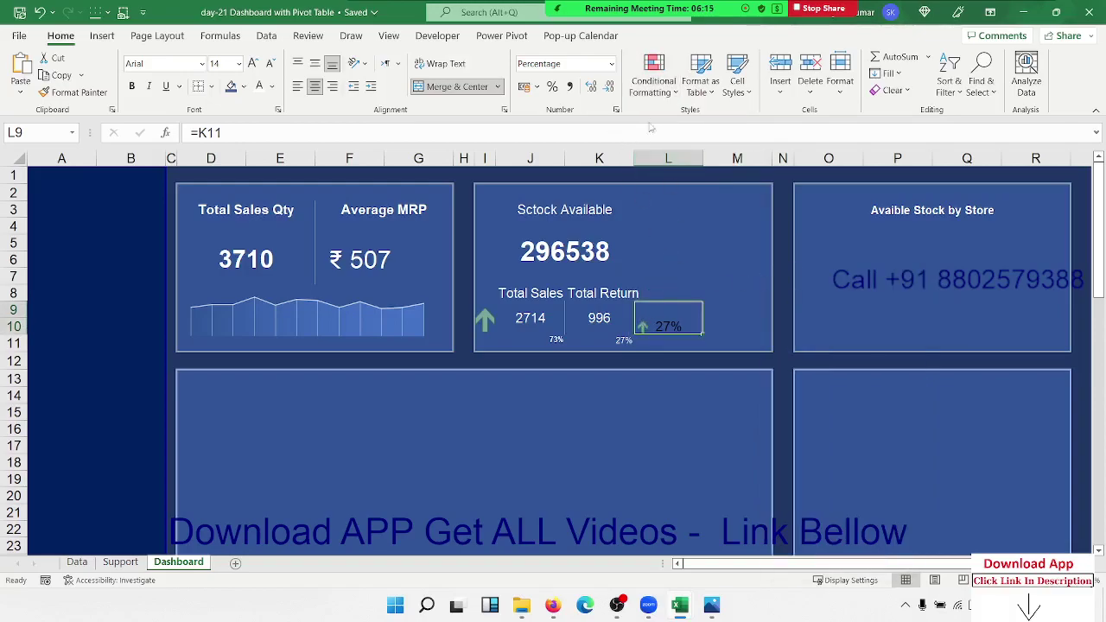
{"action": "left_click", "coordinate": [653, 78]}
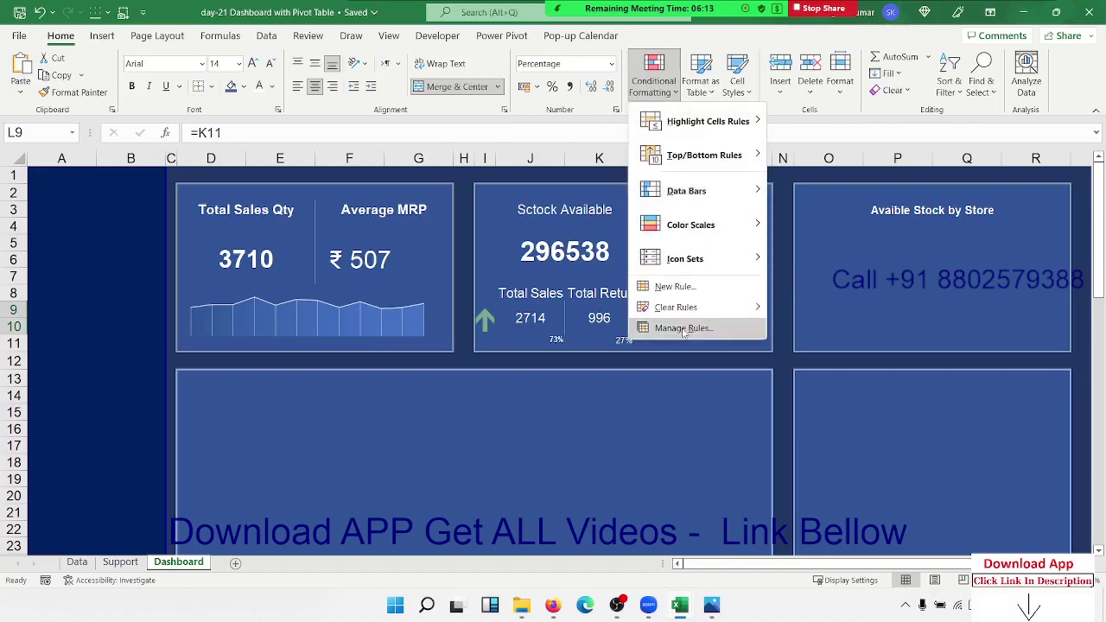
{"action": "left_click", "coordinate": [684, 328]}
{"action": "double_click", "coordinate": [500, 459]}
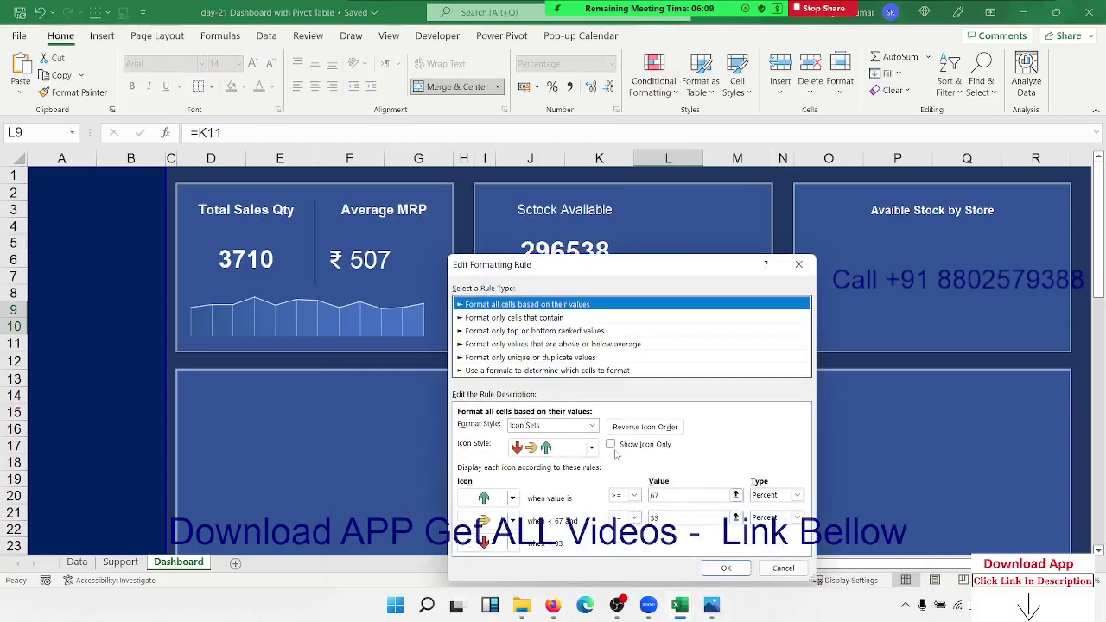
Tick Show Icon Only and switch both arrow thresholds to Number type, clearing the first value
{"action": "left_click", "coordinate": [611, 443]}
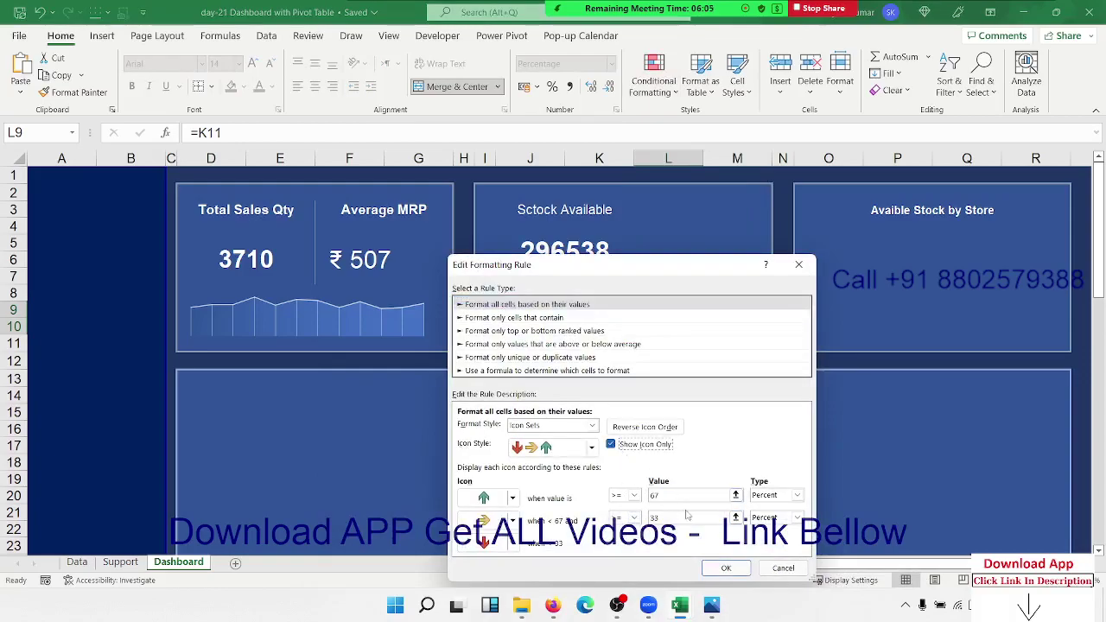
{"action": "left_click", "coordinate": [796, 495]}
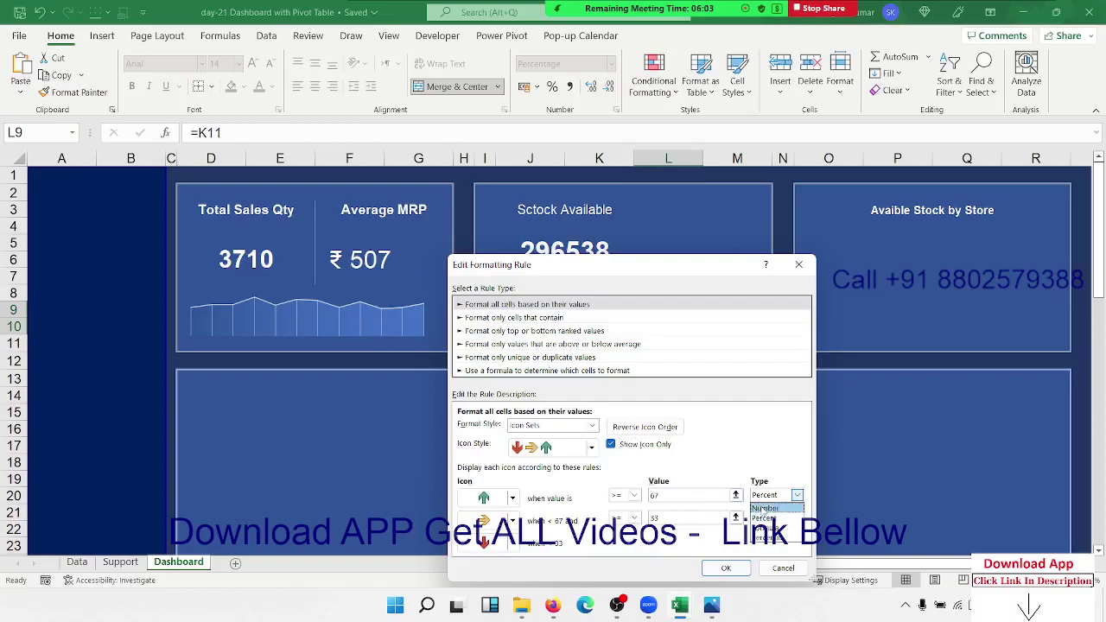
{"action": "left_click", "coordinate": [764, 507]}
{"action": "left_click", "coordinate": [796, 517]}
{"action": "left_click", "coordinate": [765, 530]}
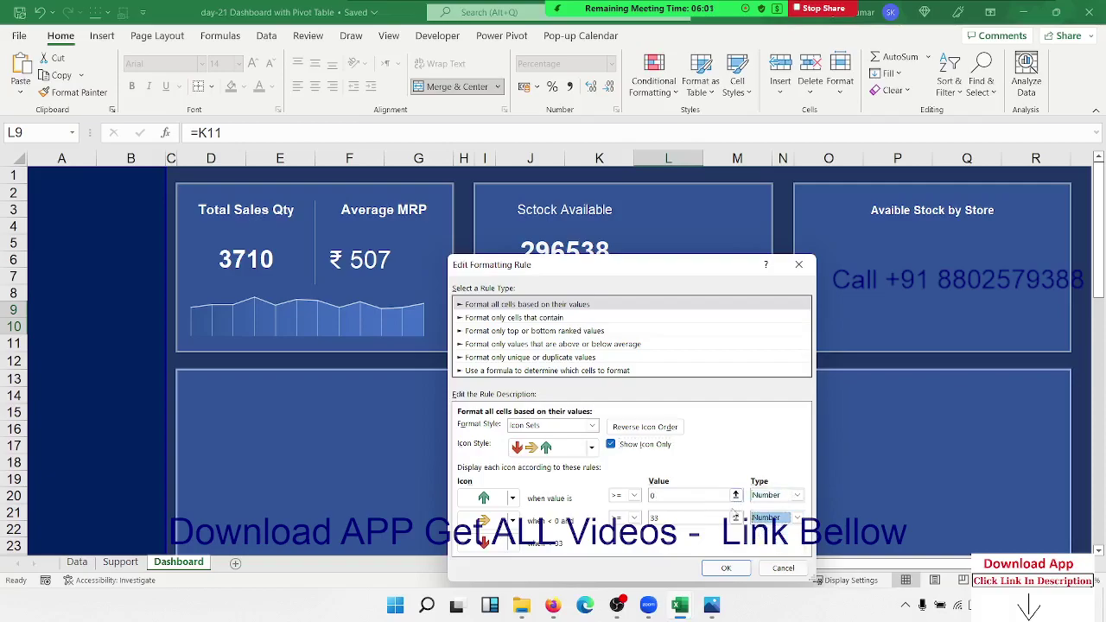
{"action": "left_click", "coordinate": [679, 495]}
{"action": "type", "text": ".3"}
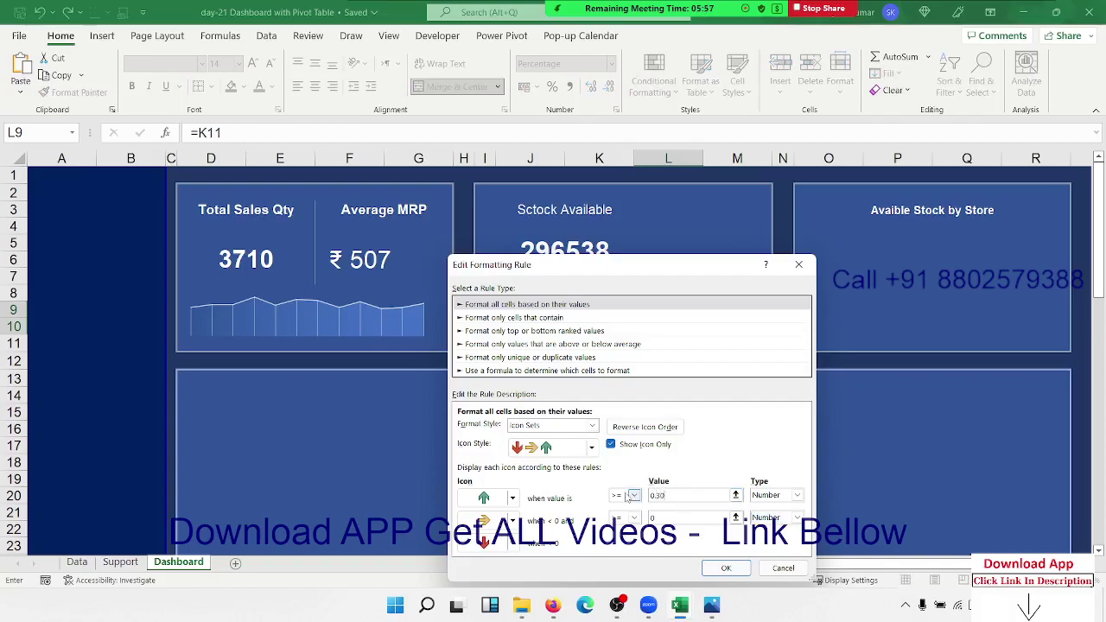
{"action": "key", "text": "BackSpace"}
{"action": "key", "text": "BackSpace"}
{"action": "left_click", "coordinate": [633, 495]}
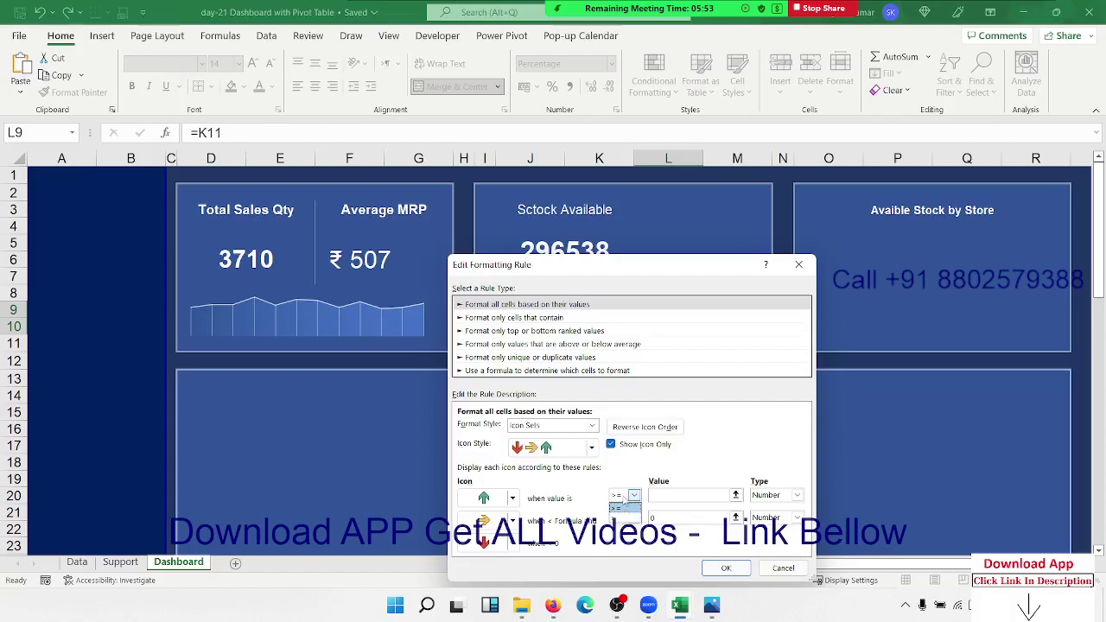
{"action": "left_click", "coordinate": [622, 506]}
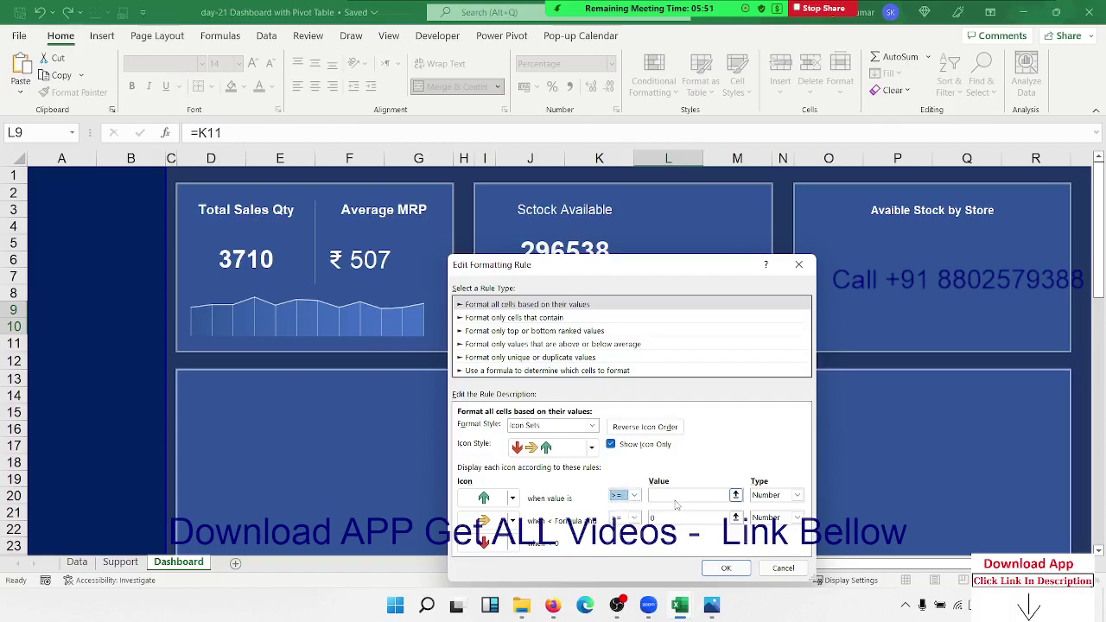
{"action": "mouse_move", "coordinate": [580, 265]}
{"action": "left_mouse_down"}
{"action": "mouse_move", "coordinate": [170, 191]}
{"action": "mouse_move", "coordinate": [180, 189]}
{"action": "left_mouse_up"}
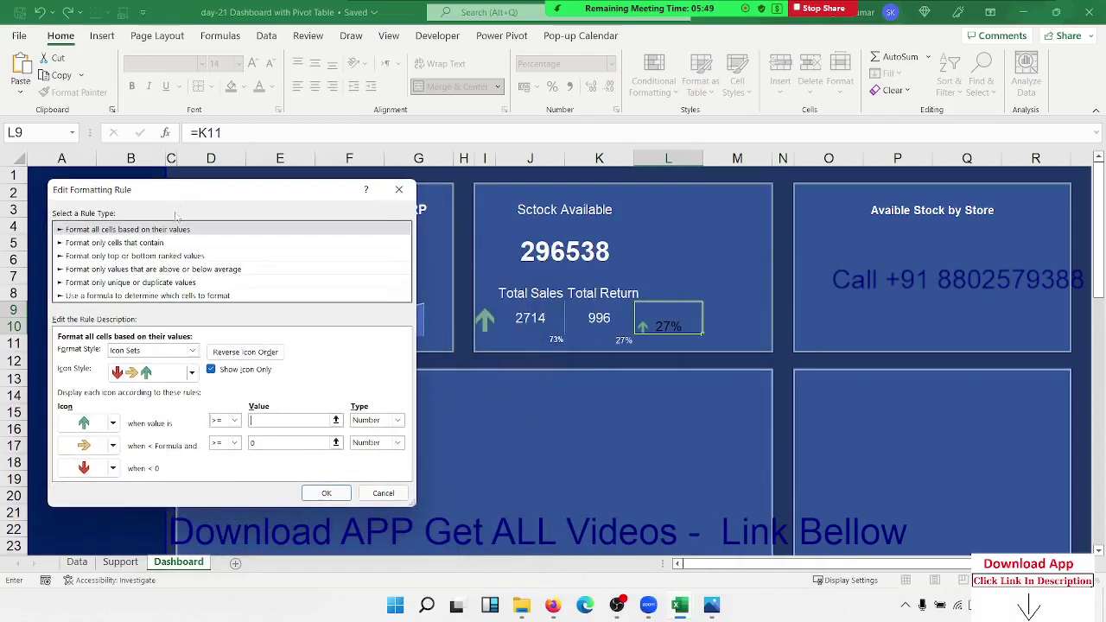
Enter 0.3 for both the green and yellow arrow thresholds, keeping the >= comparisons
{"action": "left_click", "coordinate": [252, 419]}
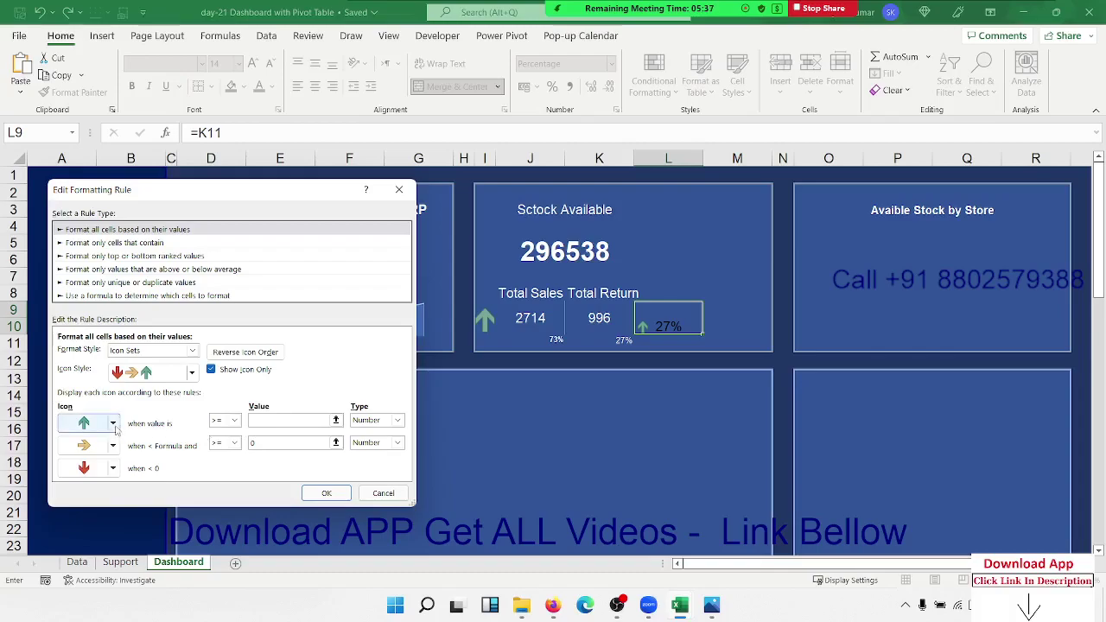
{"action": "left_click", "coordinate": [235, 421]}
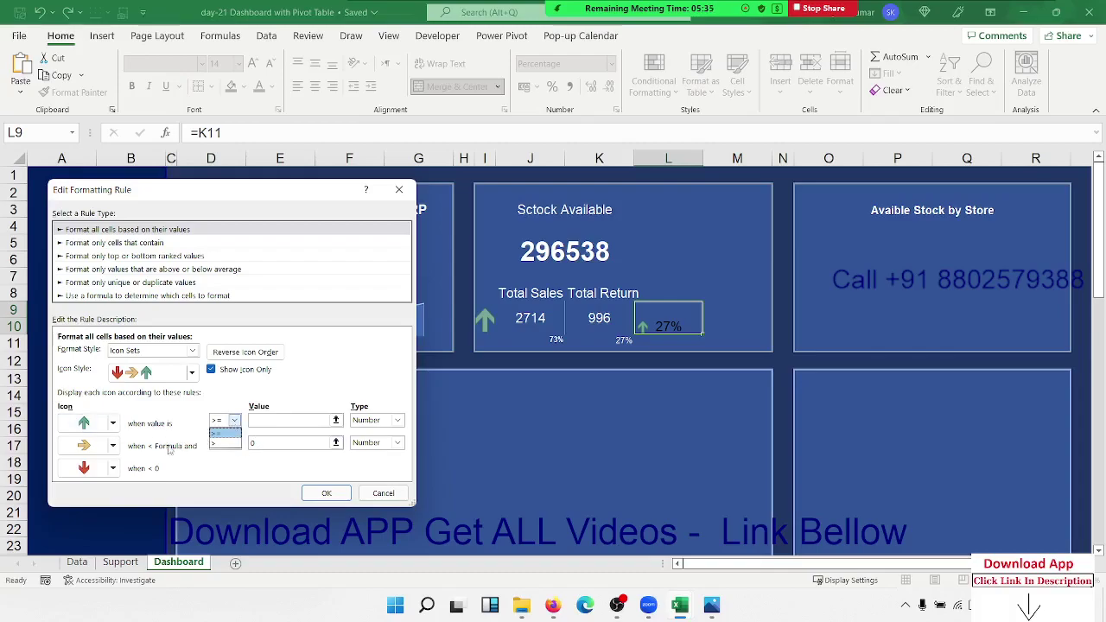
{"action": "left_click", "coordinate": [170, 449]}
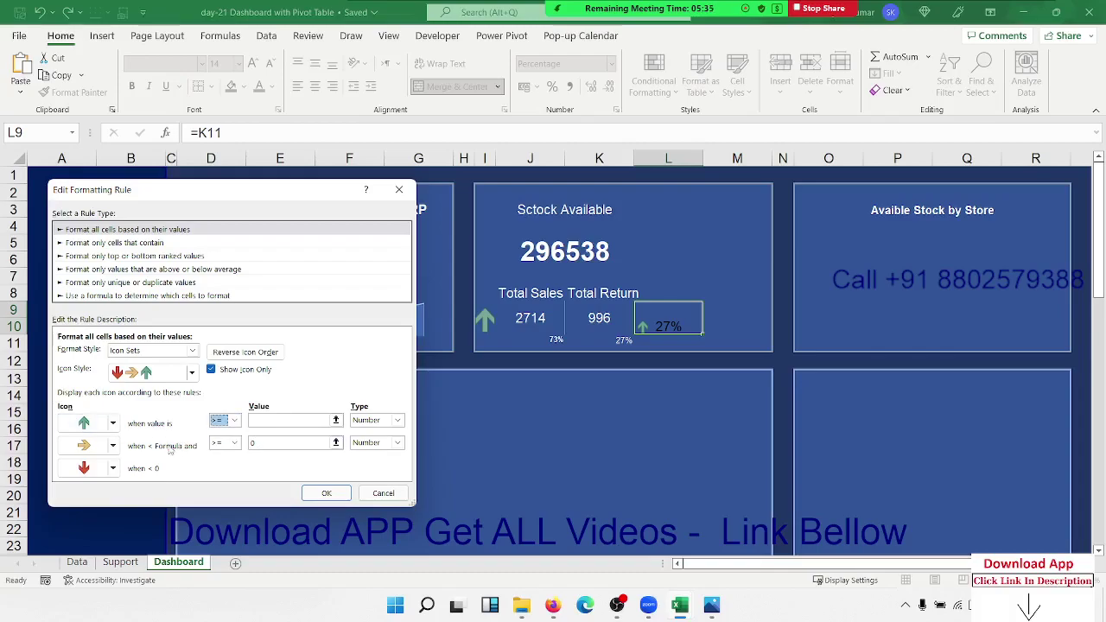
{"action": "left_click", "coordinate": [277, 444]}
{"action": "key", "text": "BackSpace"}
{"action": "double_click", "coordinate": [265, 443]}
{"action": "left_click", "coordinate": [261, 419]}
{"action": "type", "text": ".3"}
{"action": "left_click", "coordinate": [270, 444]}
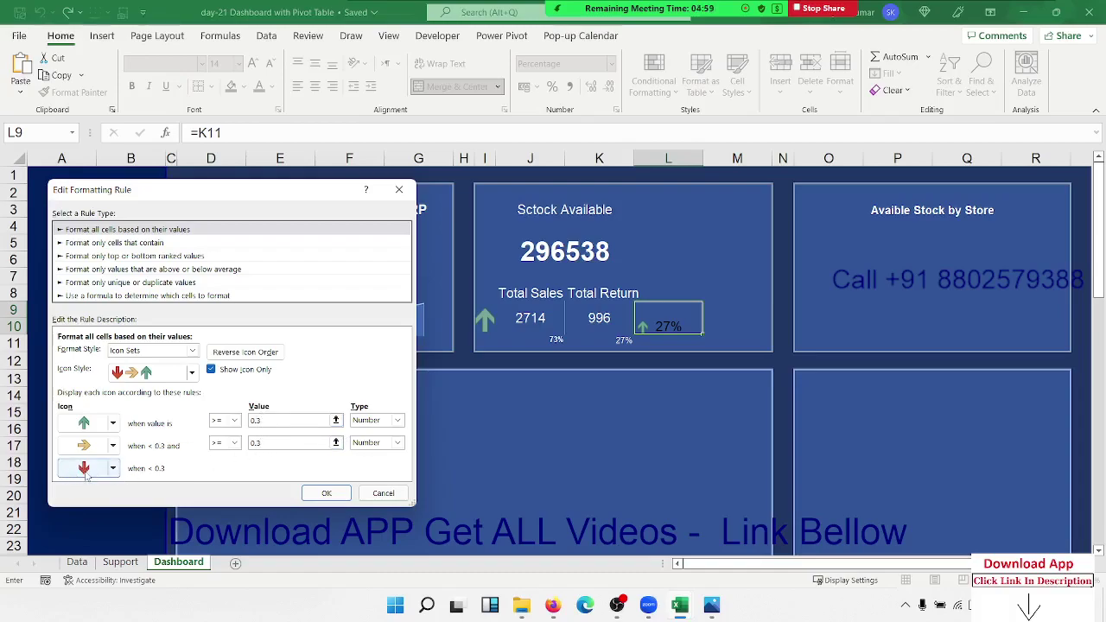
Reverse the icon order so values below 0.3 get the green arrow, and confirm the rule
{"action": "left_click", "coordinate": [248, 355]}
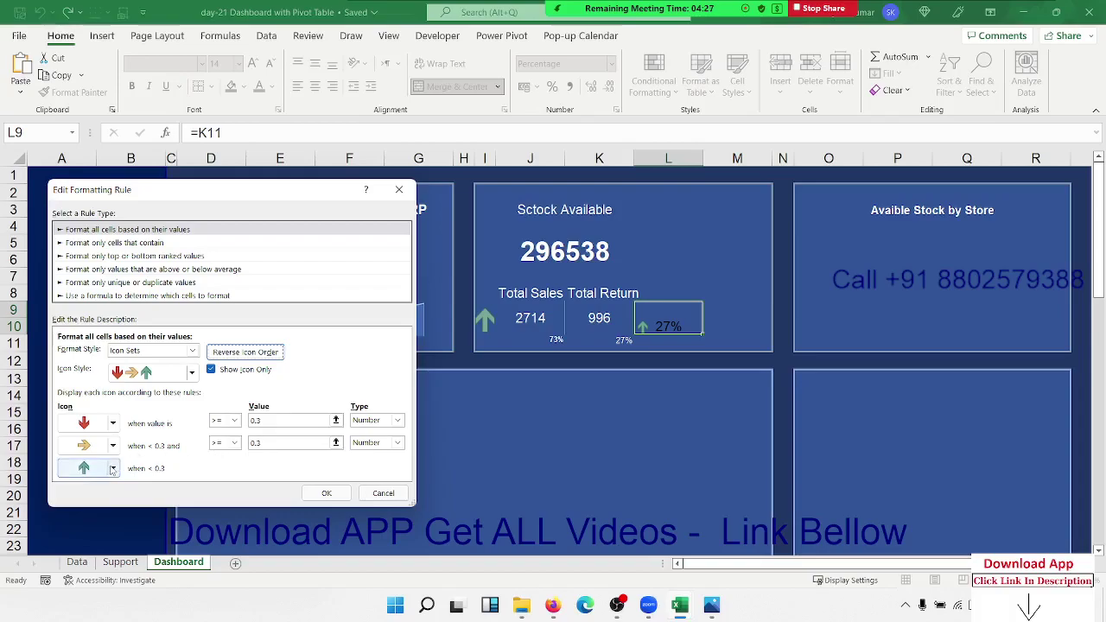
{"action": "left_click", "coordinate": [113, 467]}
{"action": "left_click", "coordinate": [111, 468]}
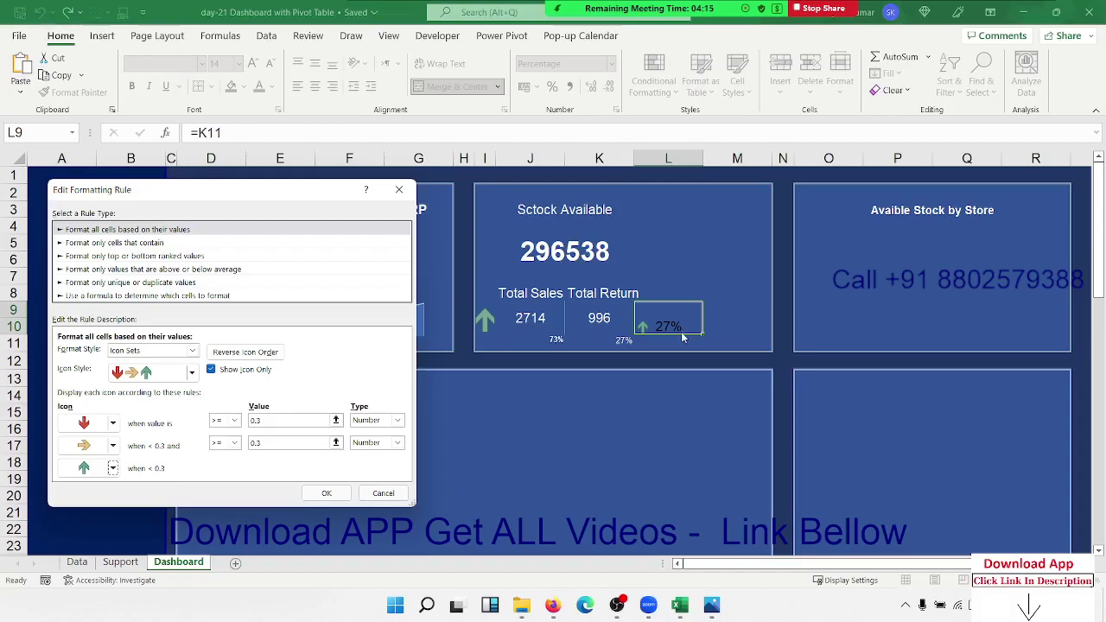
{"action": "left_click", "coordinate": [321, 493]}
Apply the arrow rule, then enlarge L9's arrow to 36 point and left-align it
{"action": "left_click", "coordinate": [909, 570]}
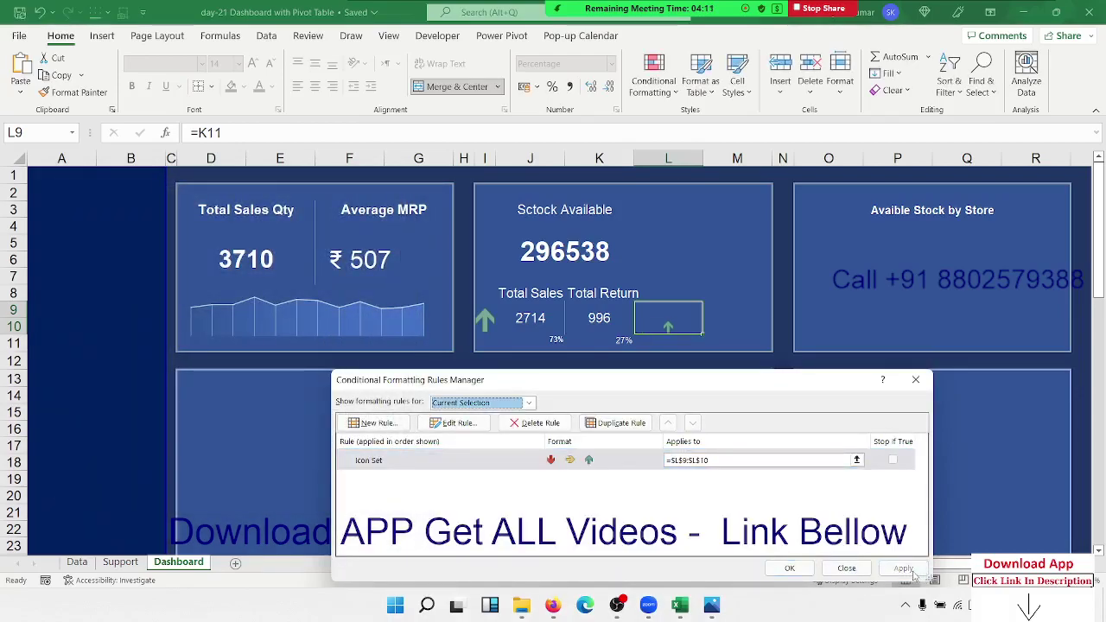
{"action": "left_click", "coordinate": [789, 568]}
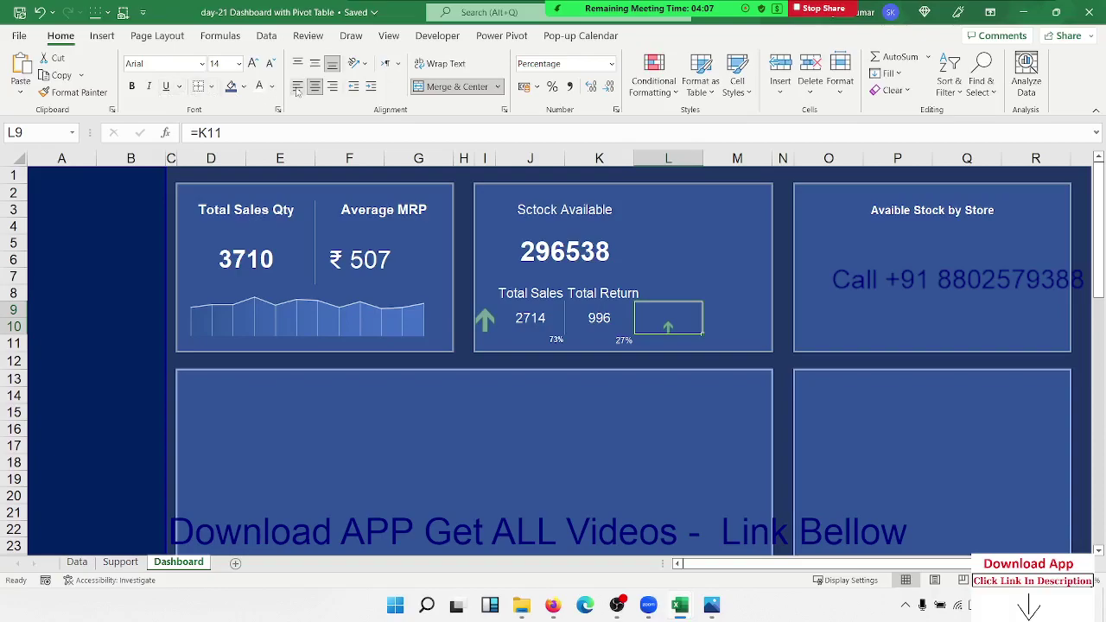
{"action": "left_click", "coordinate": [253, 64]}
{"action": "double_click", "coordinate": [253, 64]}
{"action": "double_click", "coordinate": [253, 64]}
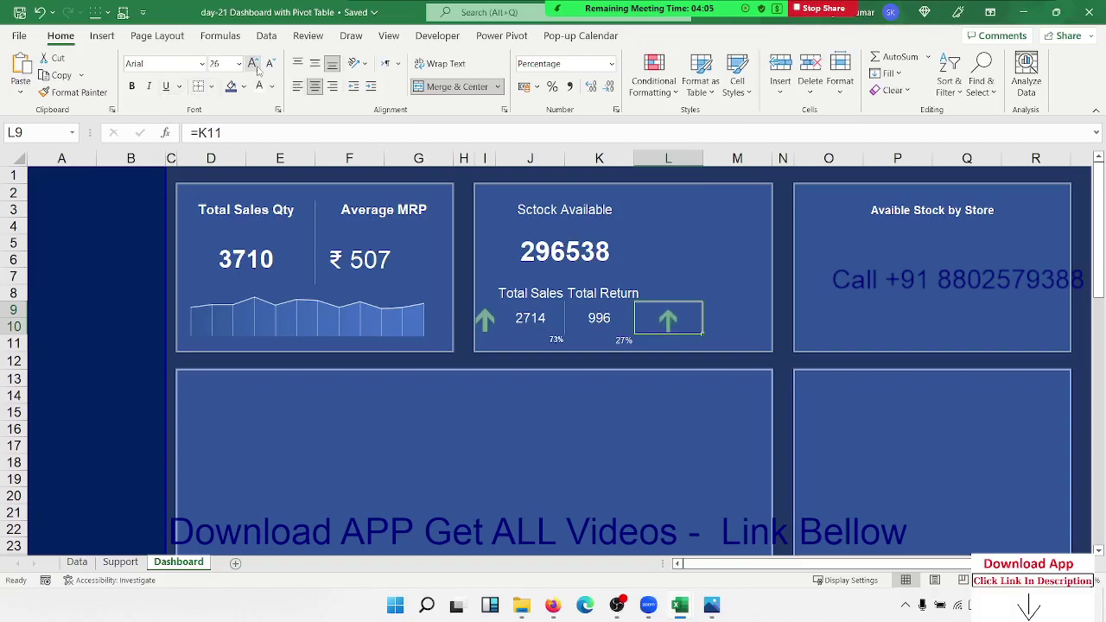
{"action": "double_click", "coordinate": [253, 64]}
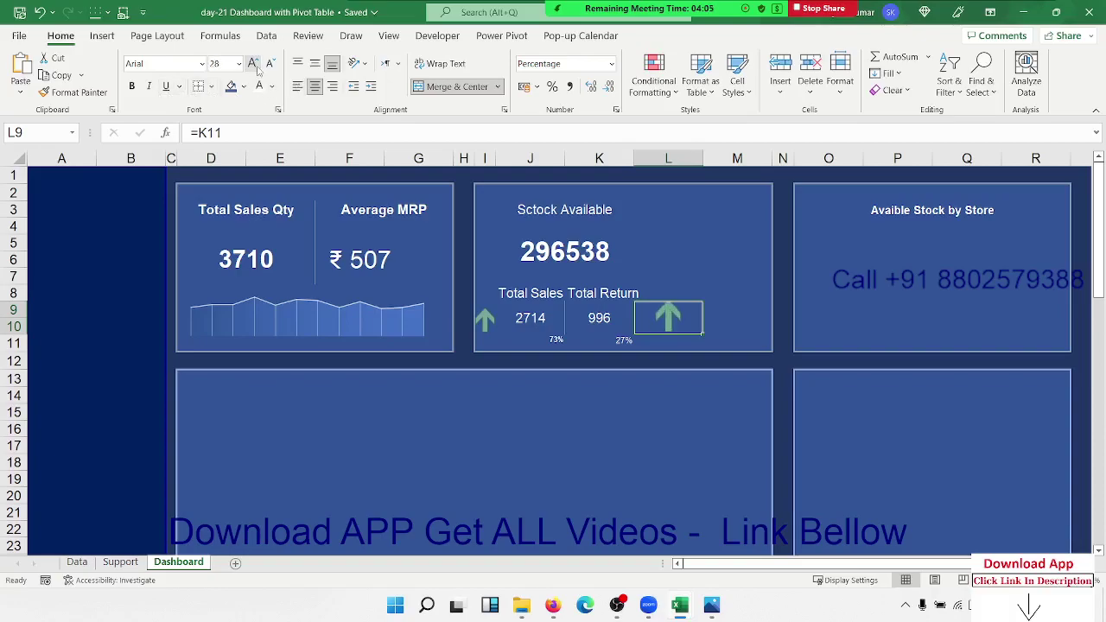
{"action": "left_click", "coordinate": [297, 87]}
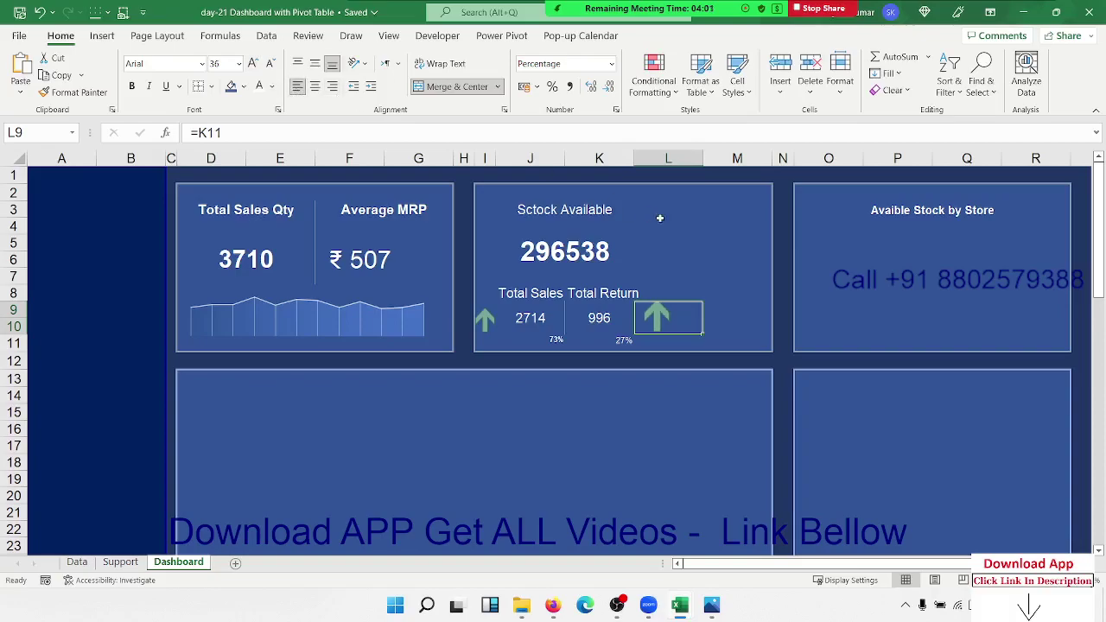
Review the finished card and check the formula behind the stock total
{"action": "left_click", "coordinate": [716, 231]}
{"action": "left_click", "coordinate": [651, 316]}
{"action": "left_click", "coordinate": [719, 464]}
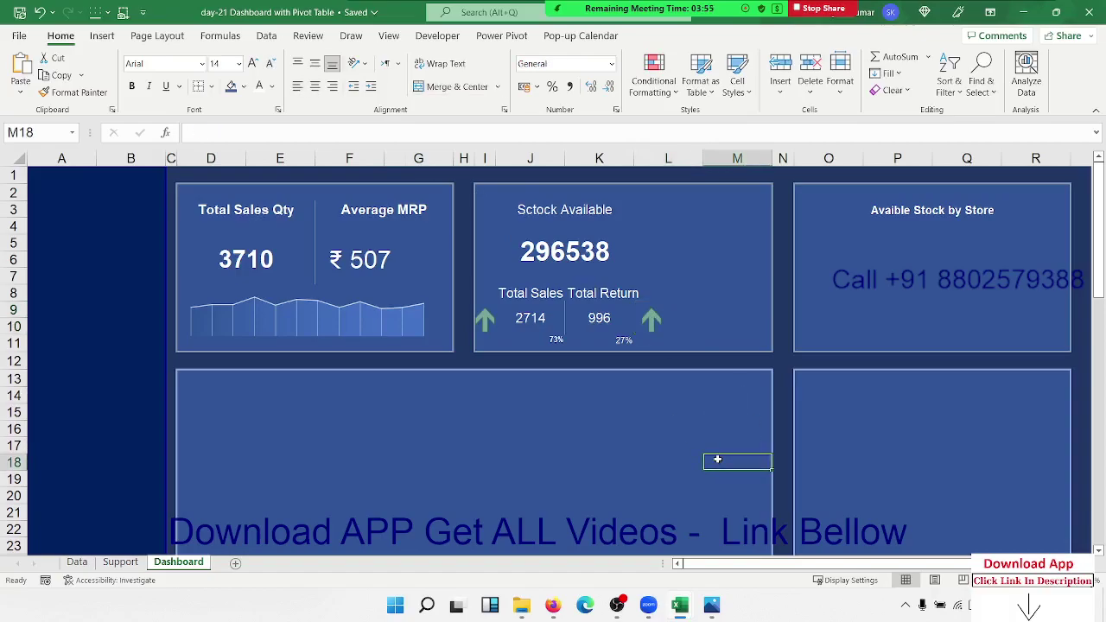
{"action": "left_click", "coordinate": [705, 242]}
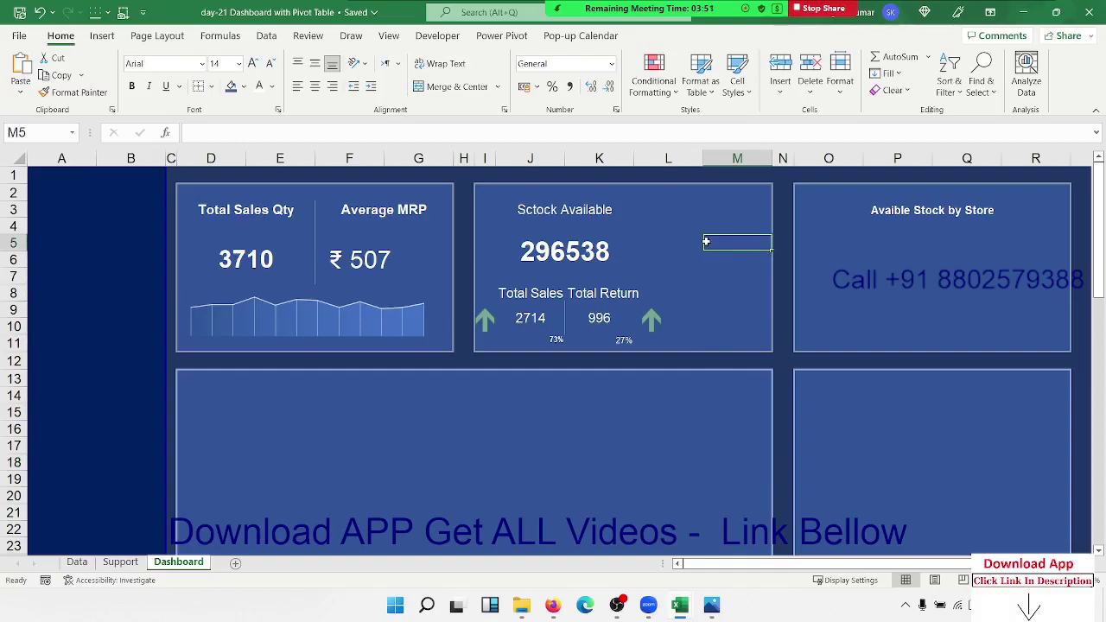
{"action": "left_click", "coordinate": [559, 261]}
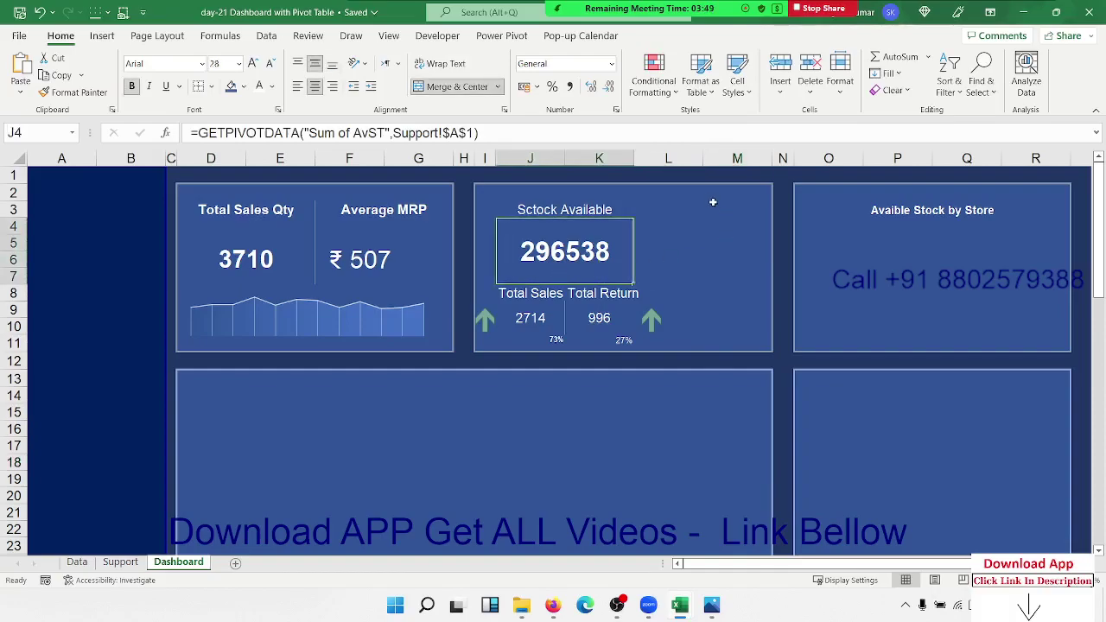
On the Support sheet, copy the store quantity pivot table and paste it at A8
{"action": "left_click", "coordinate": [121, 562]}
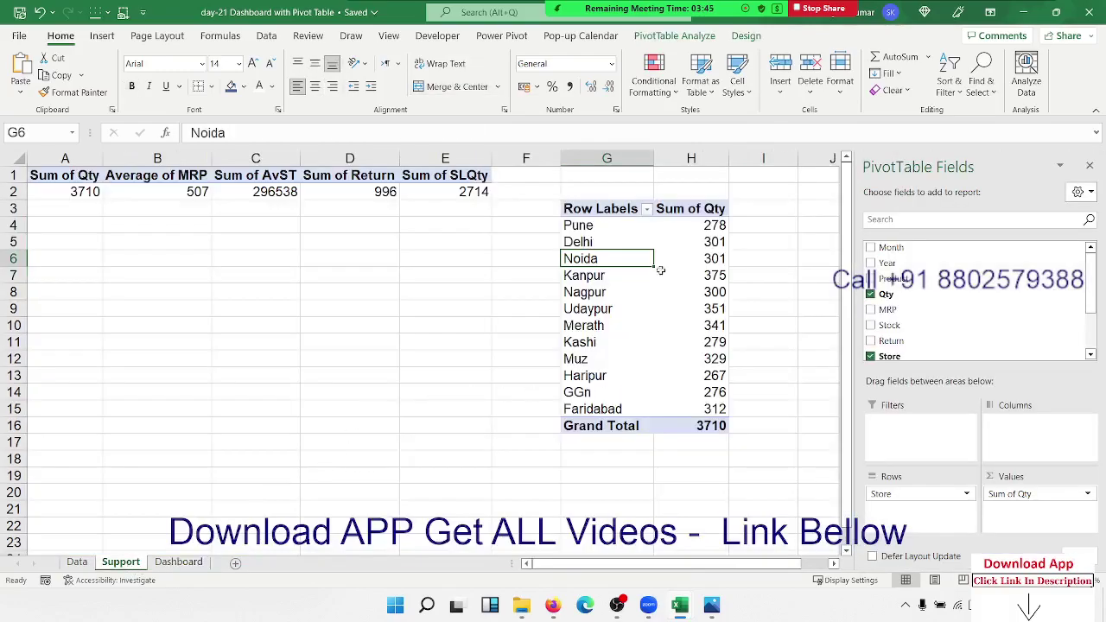
{"action": "left_click", "coordinate": [679, 247]}
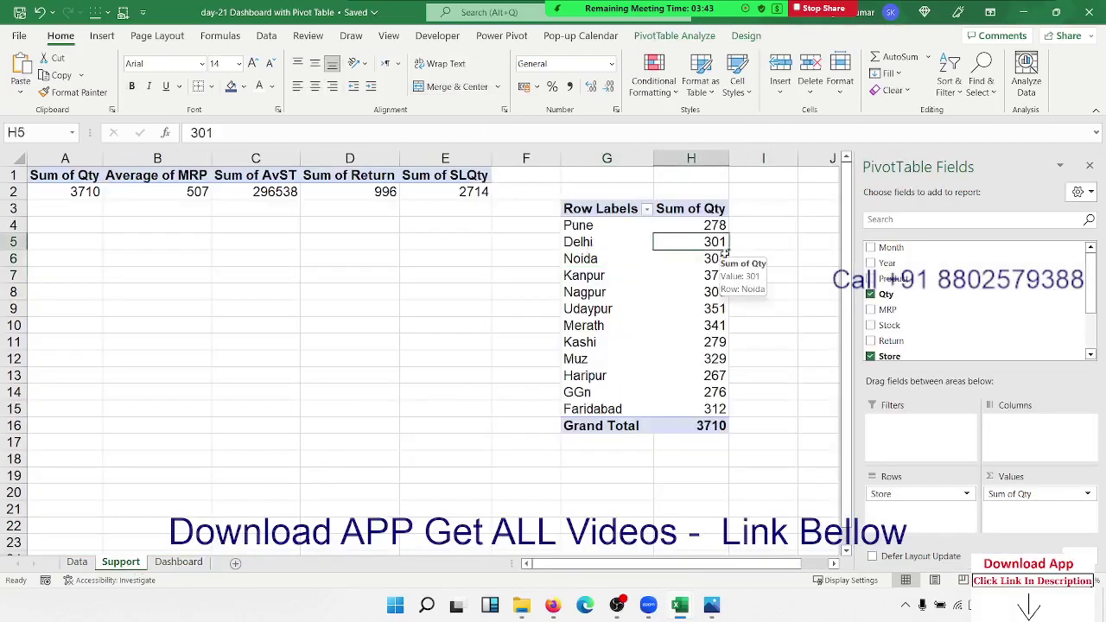
{"action": "key", "text": "Right"}
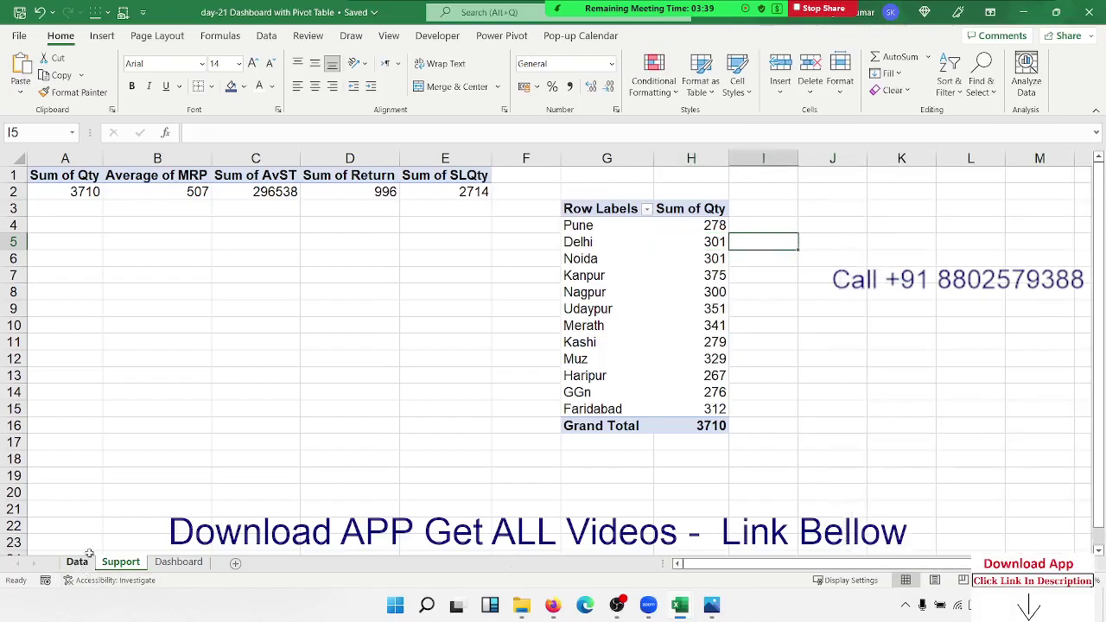
{"action": "left_click_drag", "start_coordinate": [573, 212], "coordinate": [691, 427]}
{"action": "key", "text": "ctrl+c"}
{"action": "left_click", "coordinate": [77, 292]}
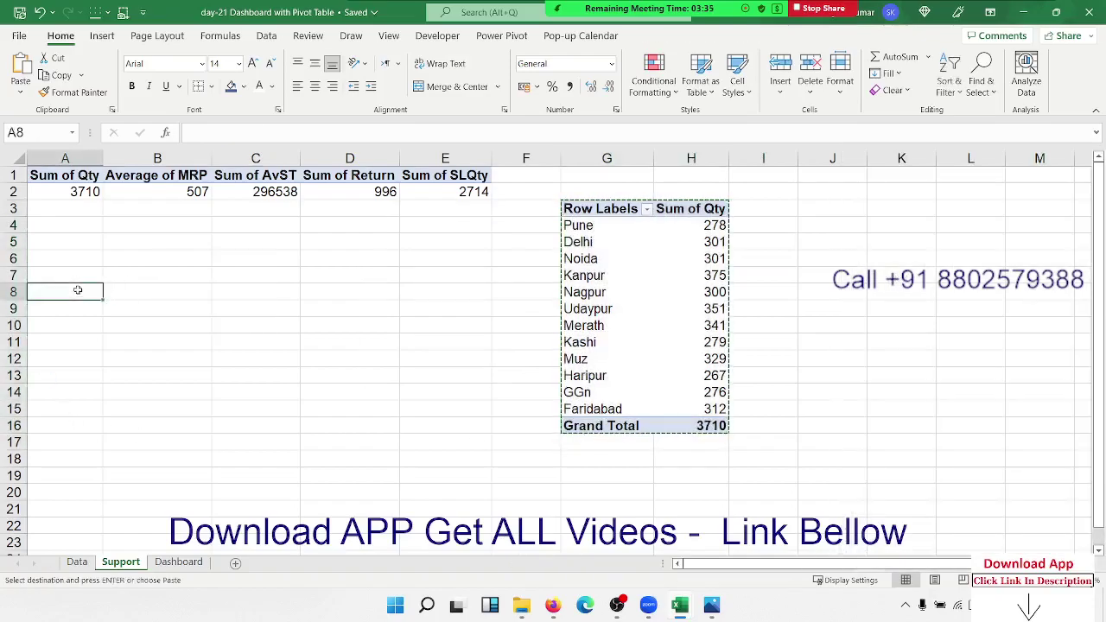
{"action": "key", "text": "ctrl+v"}
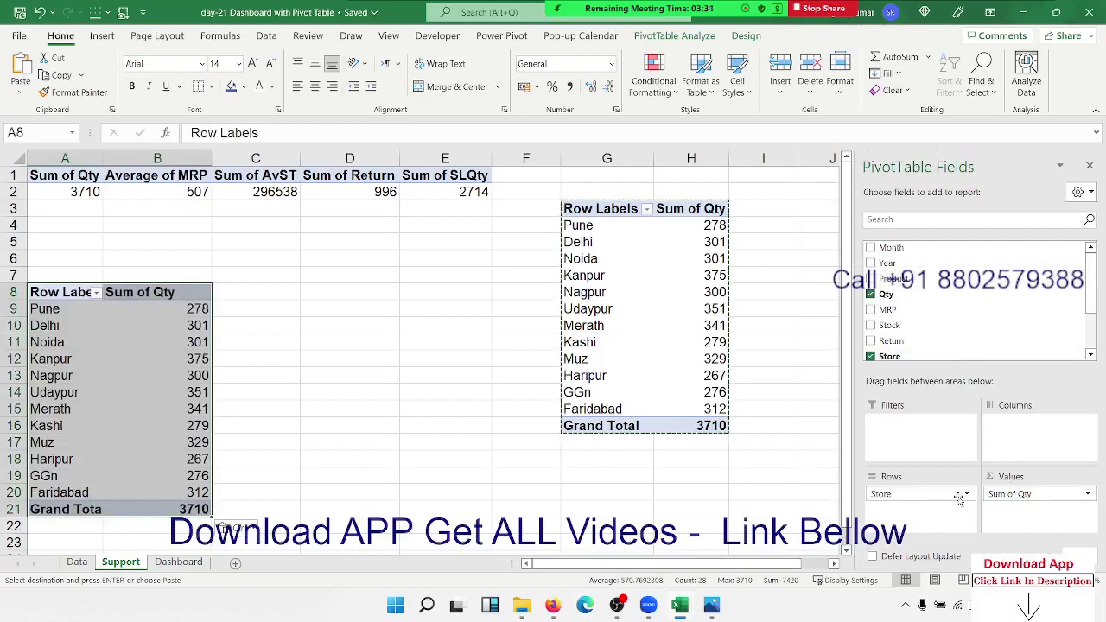
Remove Store and Sum of Qty from the A8 pivot, leaving Sum of Stock and adding Sum of AvST
{"action": "mouse_move", "coordinate": [954, 495]}
{"action": "left_mouse_down"}
{"action": "mouse_move", "coordinate": [994, 424]}
{"action": "mouse_move", "coordinate": [1002, 328]}
{"action": "left_mouse_up"}
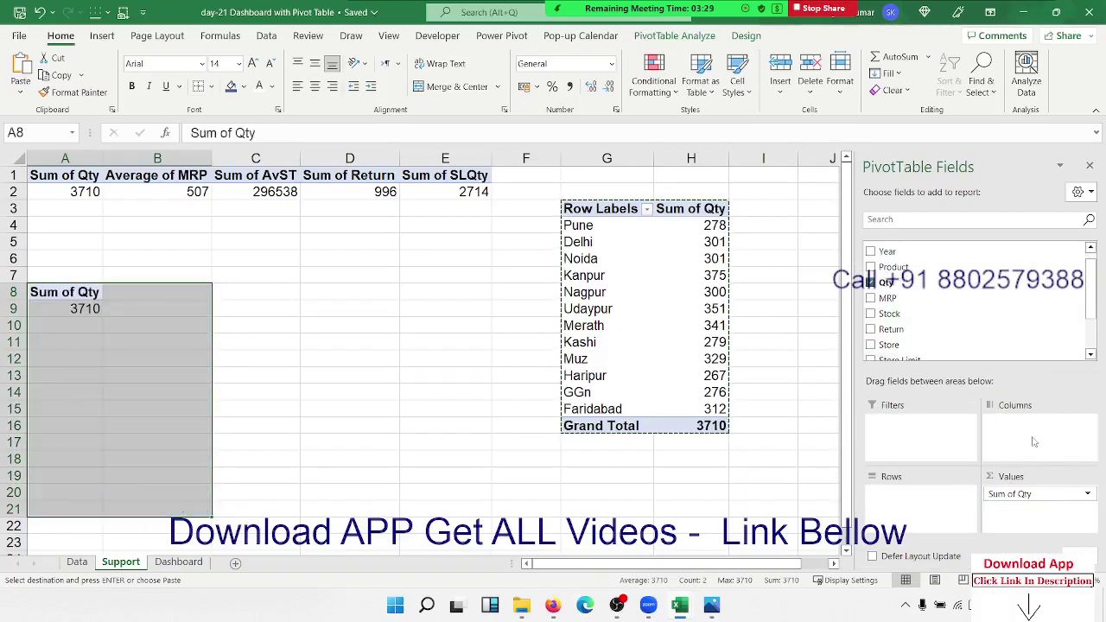
{"action": "scroll", "coordinate": [926, 286], "scroll_direction": "up", "scroll_amount": 1}
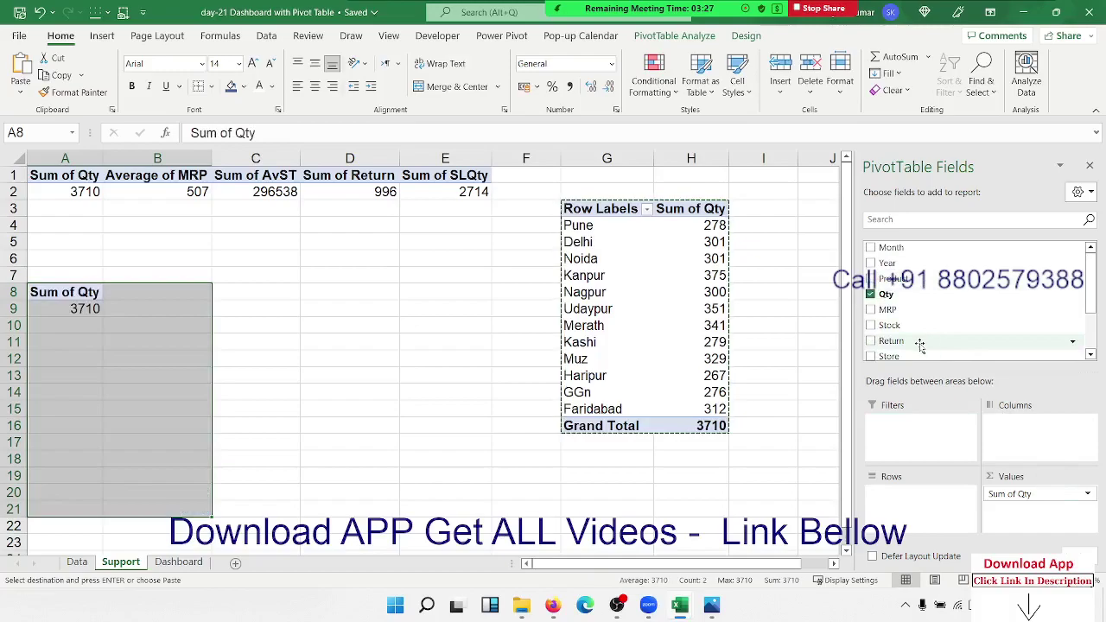
{"action": "mouse_move", "coordinate": [1010, 494]}
{"action": "left_mouse_down"}
{"action": "mouse_move", "coordinate": [911, 331]}
{"action": "mouse_move", "coordinate": [998, 499]}
{"action": "left_mouse_up"}
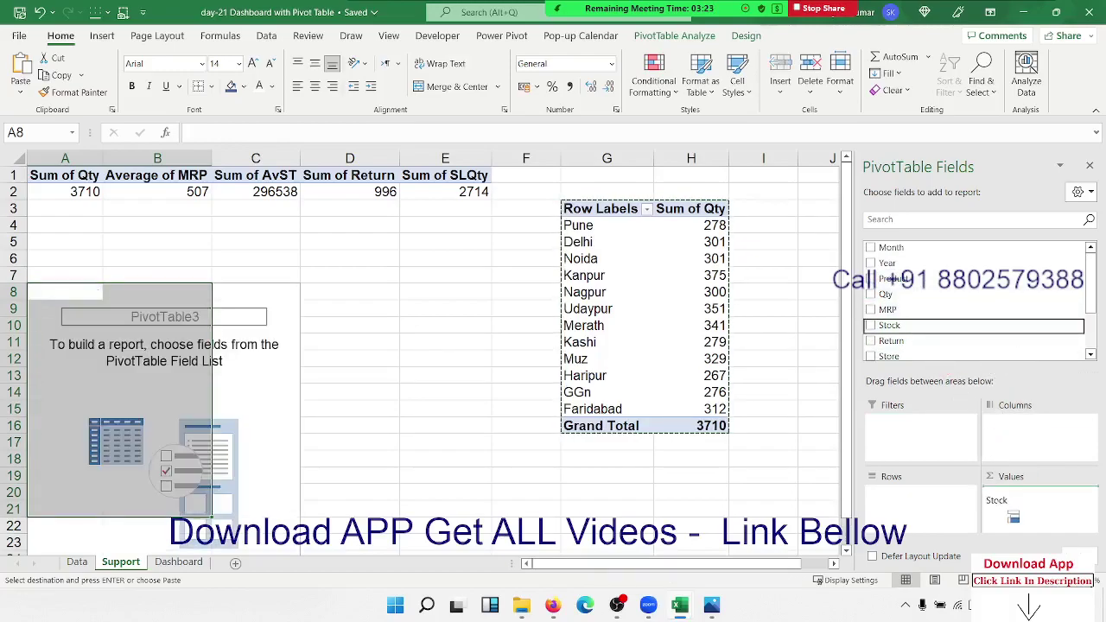
{"action": "scroll", "coordinate": [902, 356], "scroll_direction": "down", "scroll_amount": 4}
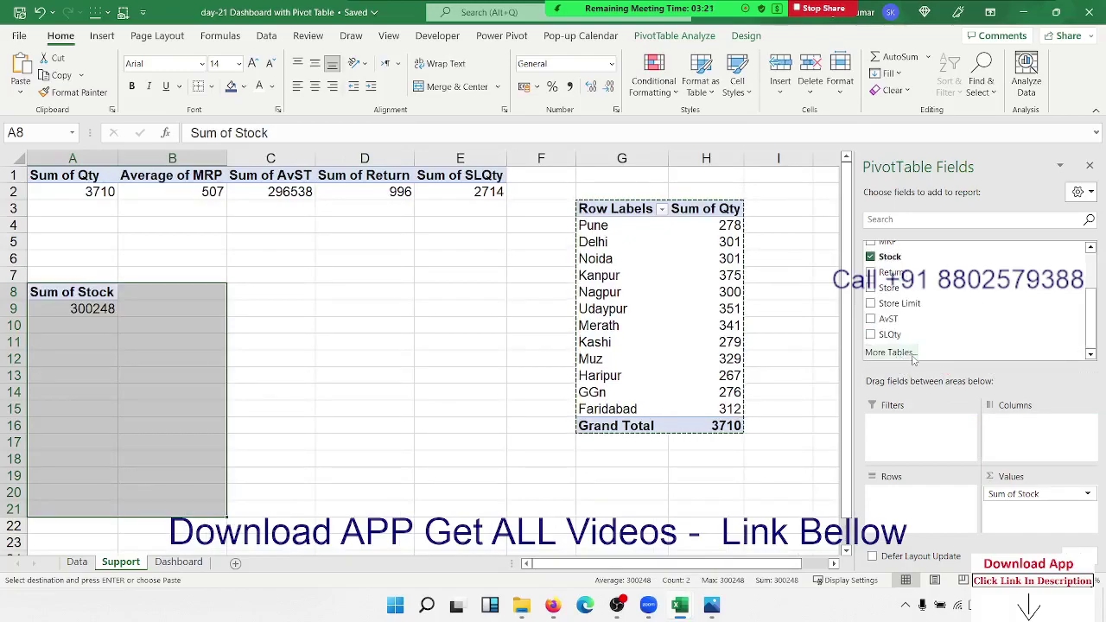
{"action": "left_click_drag", "start_coordinate": [890, 319], "coordinate": [1010, 517]}
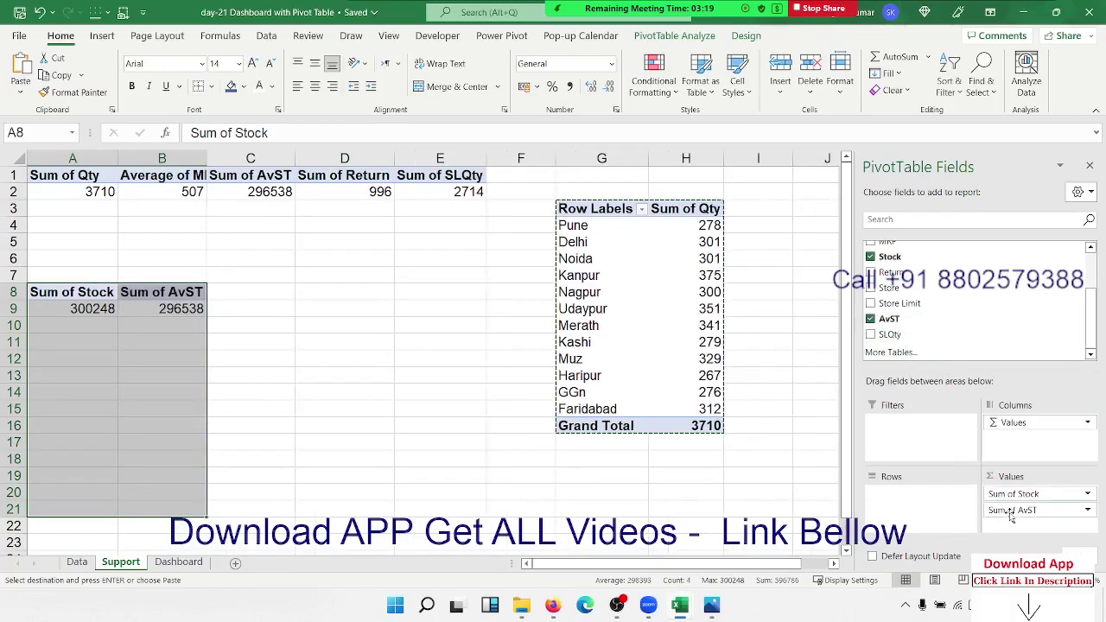
{"action": "left_click", "coordinate": [103, 308]}
Insert a doughnut pivot chart of the Sum of Stock and Sum of AvST totals
{"action": "left_click", "coordinate": [98, 36]}
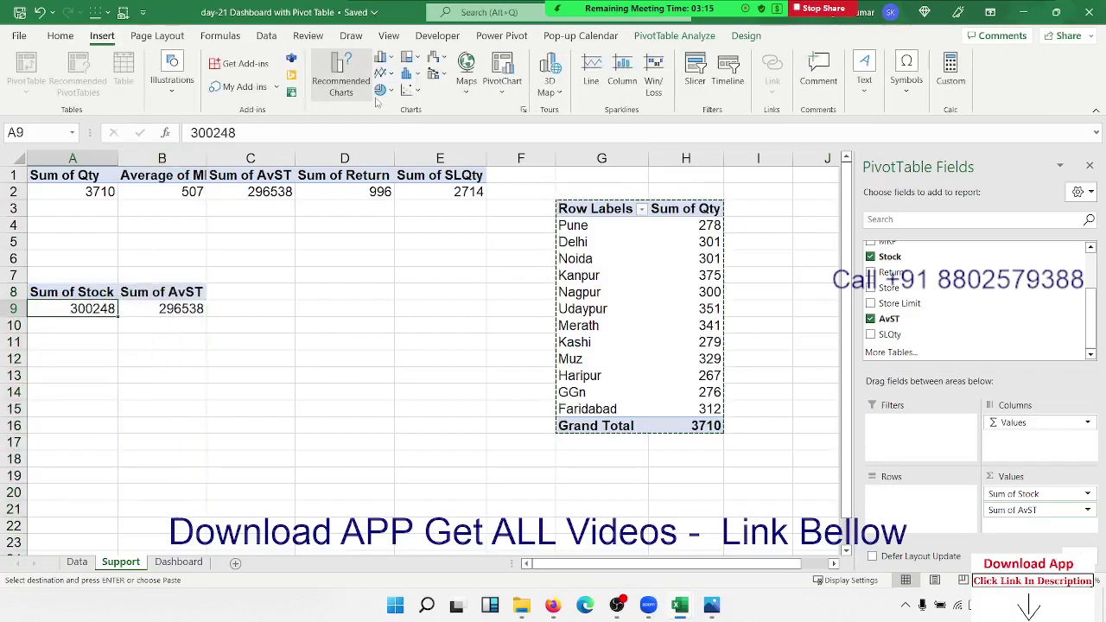
{"action": "left_click", "coordinate": [380, 89]}
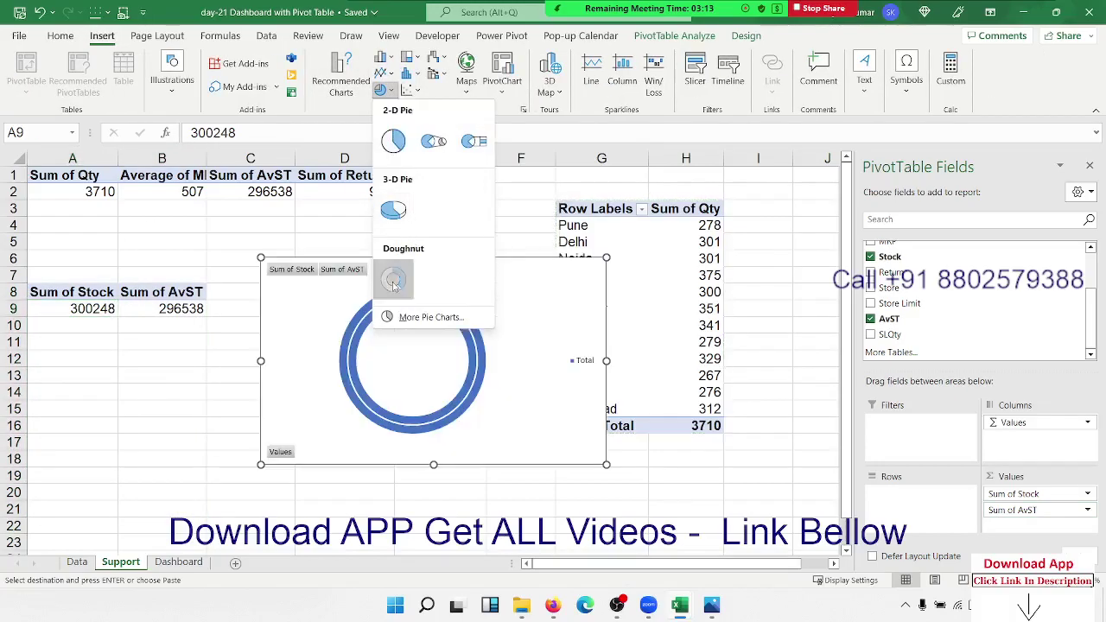
{"action": "left_click", "coordinate": [393, 279]}
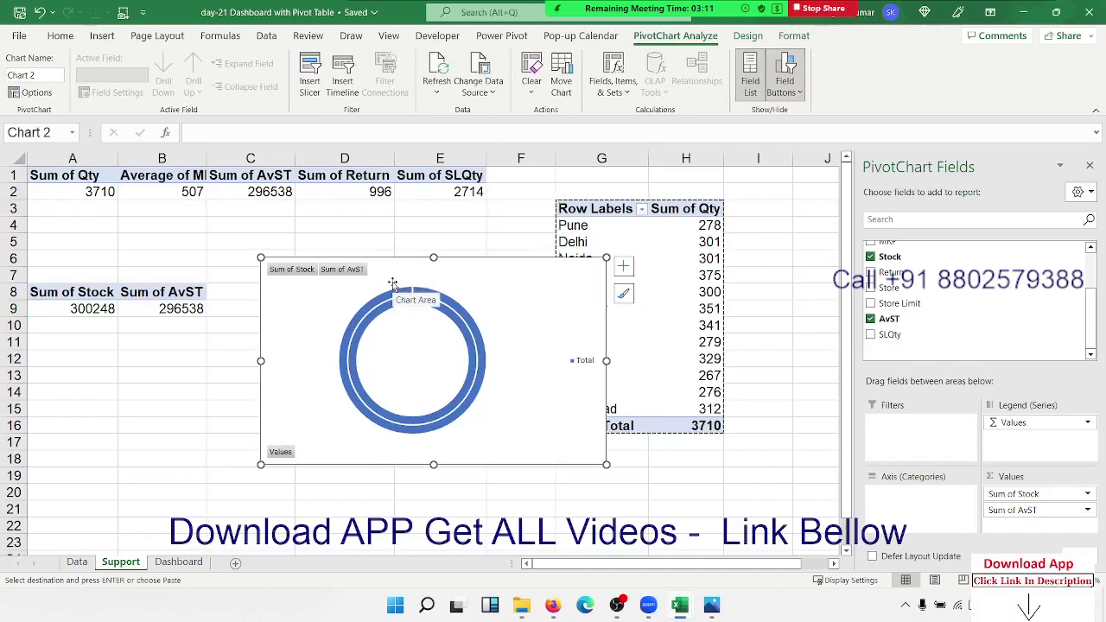
{"action": "left_click", "coordinate": [359, 339]}
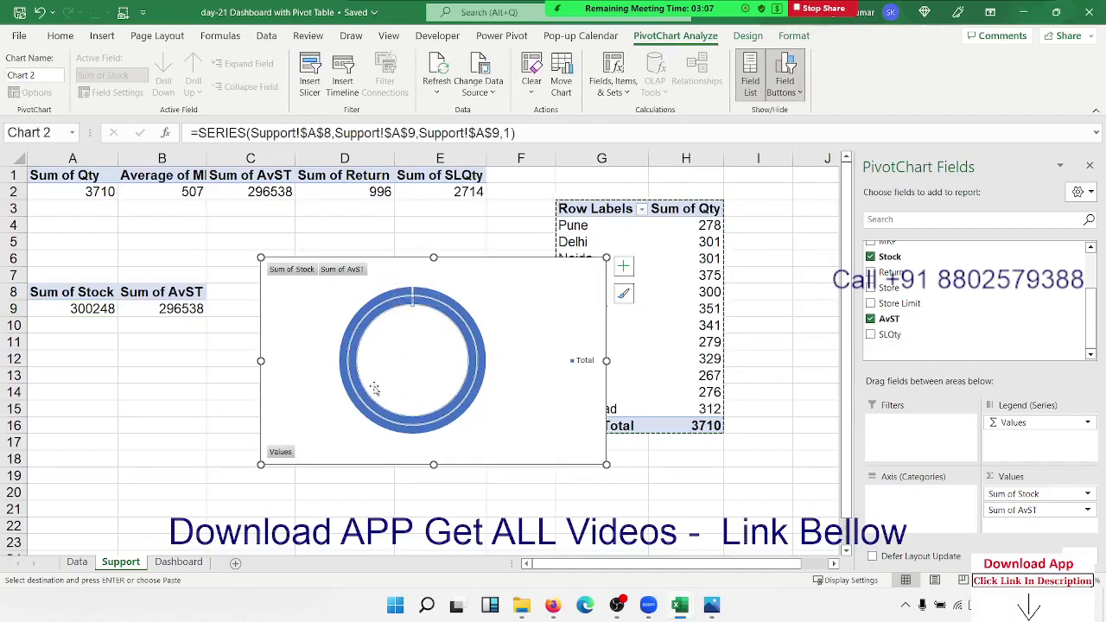
{"action": "left_click", "coordinate": [507, 383]}
{"action": "left_click", "coordinate": [477, 363]}
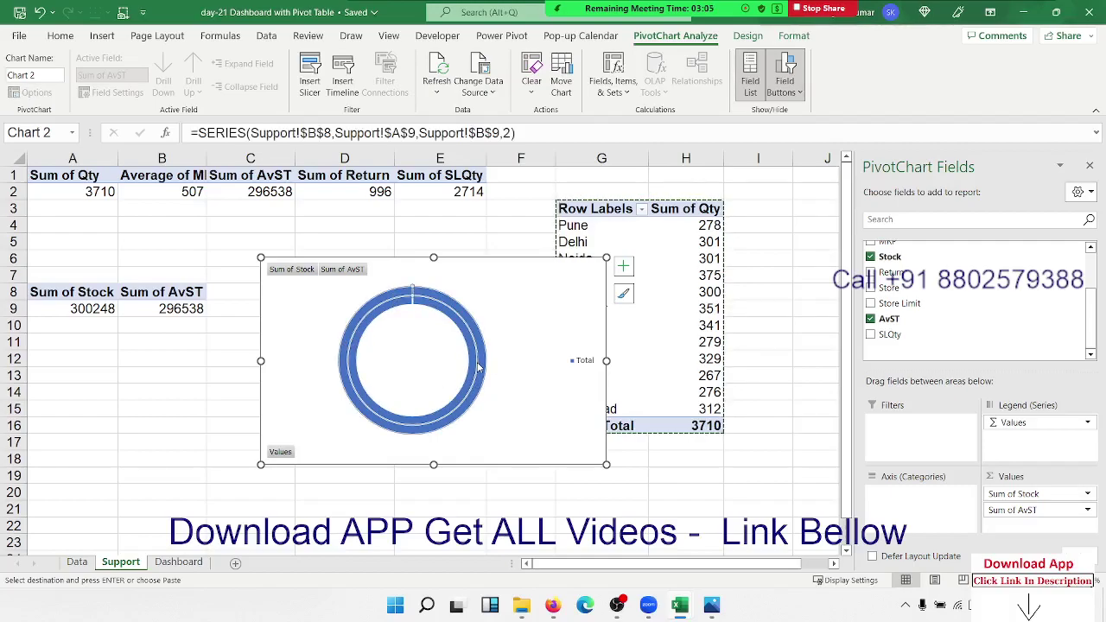
{"action": "right_click", "coordinate": [477, 363]}
Inspect the chart's two series in Select Data, cancel, and delete the doughnut chart
{"action": "left_click", "coordinate": [529, 482]}
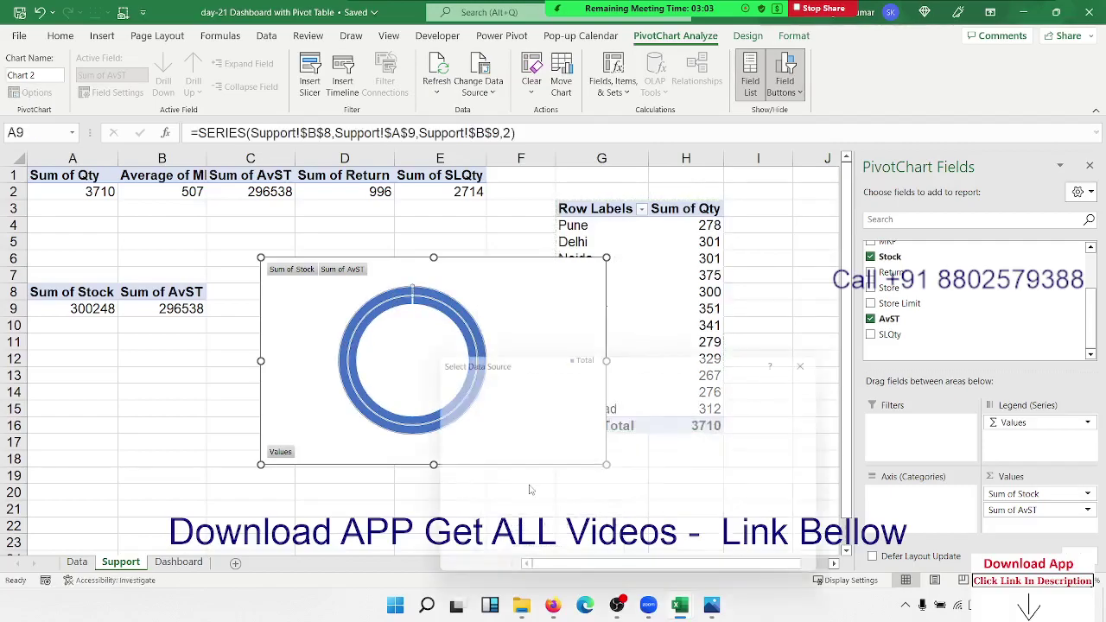
{"action": "left_click", "coordinate": [480, 496]}
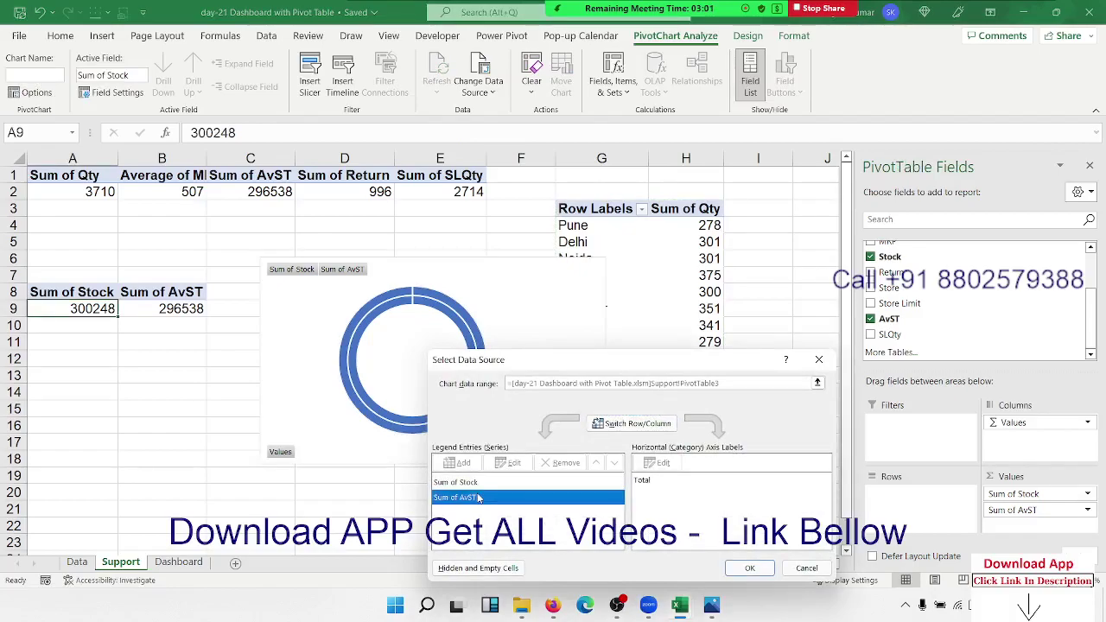
{"action": "left_click", "coordinate": [476, 486]}
{"action": "left_click", "coordinate": [473, 497]}
{"action": "left_click", "coordinate": [475, 482]}
{"action": "left_click", "coordinate": [475, 498]}
{"action": "left_click", "coordinate": [806, 569]}
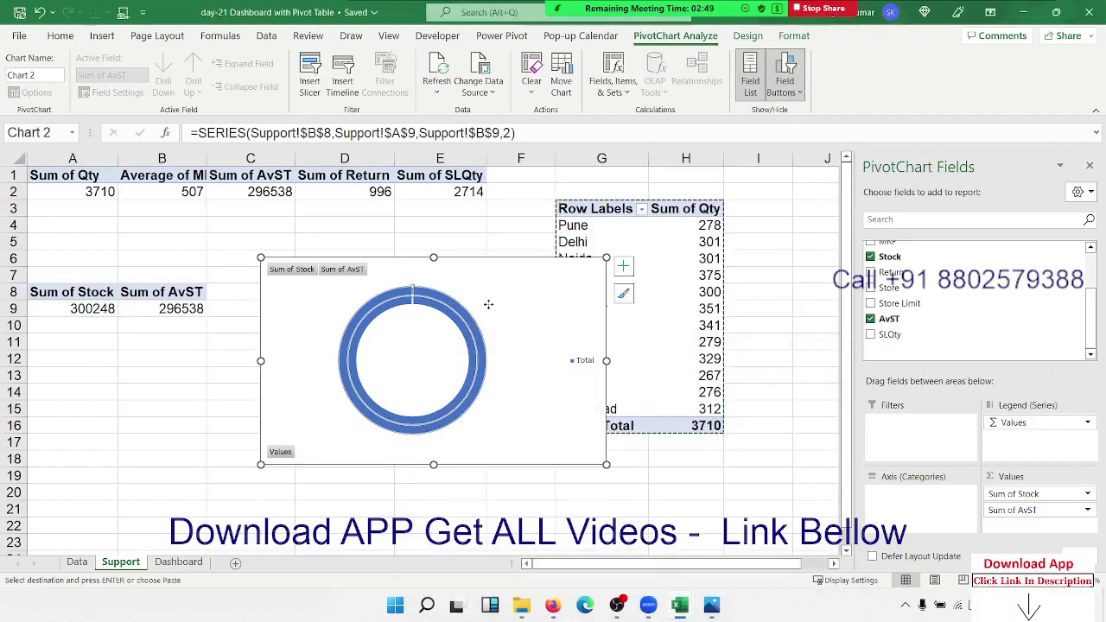
{"action": "key", "text": "Delete"}
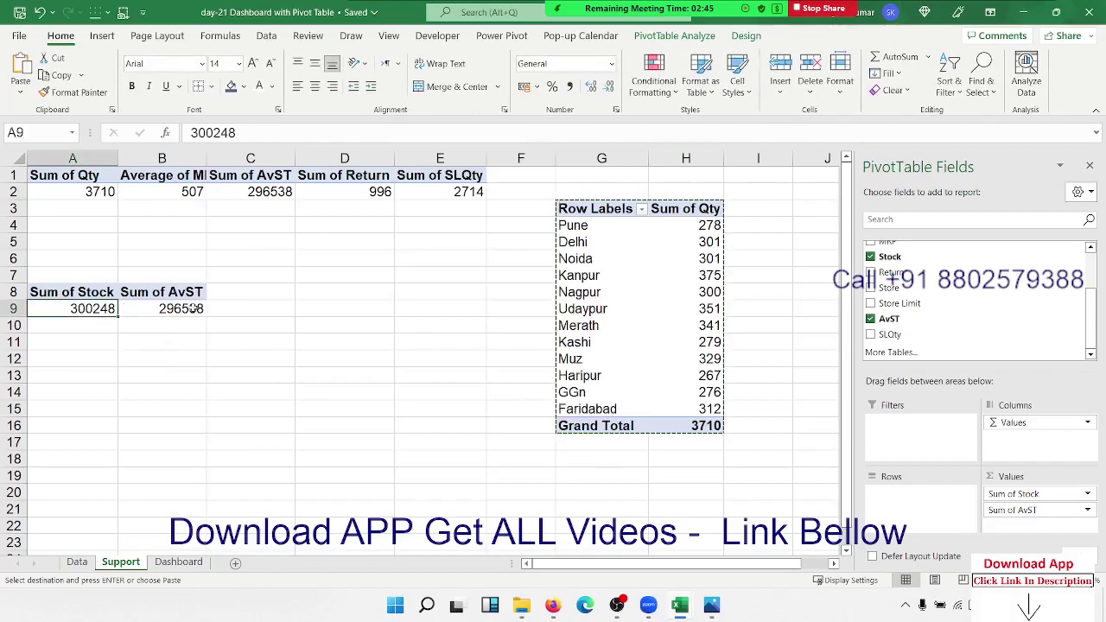
Start a formula in D9 referencing the pivot's Sum of Stock total
{"action": "left_click", "coordinate": [301, 307]}
{"action": "type", "text": "="}
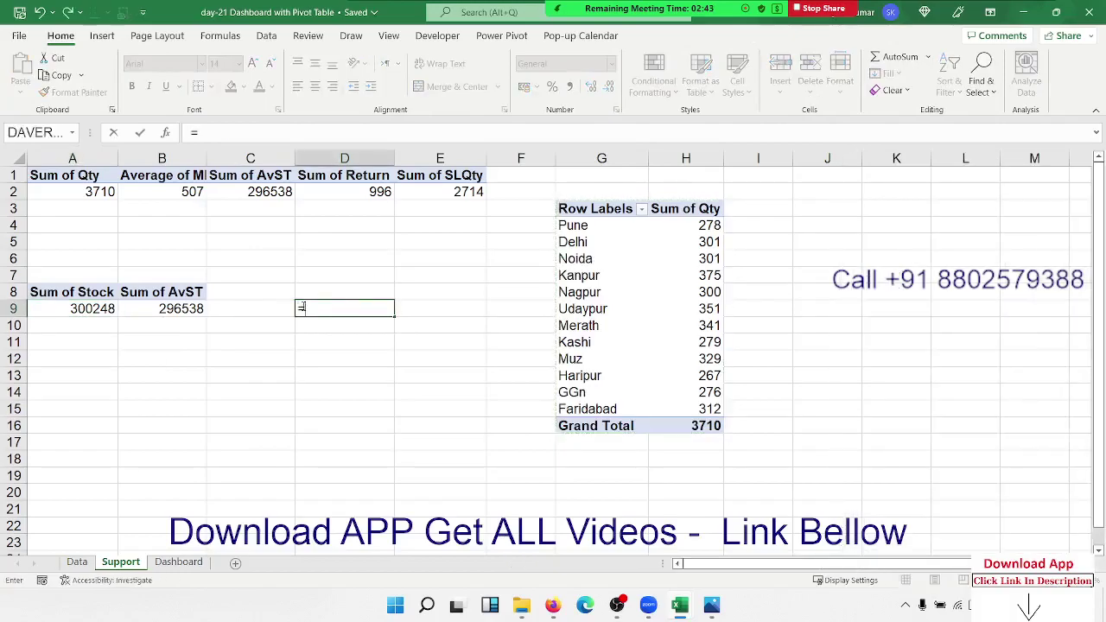
{"action": "key", "text": "Left"}
{"action": "key", "text": "Left"}
{"action": "key", "text": "Left"}
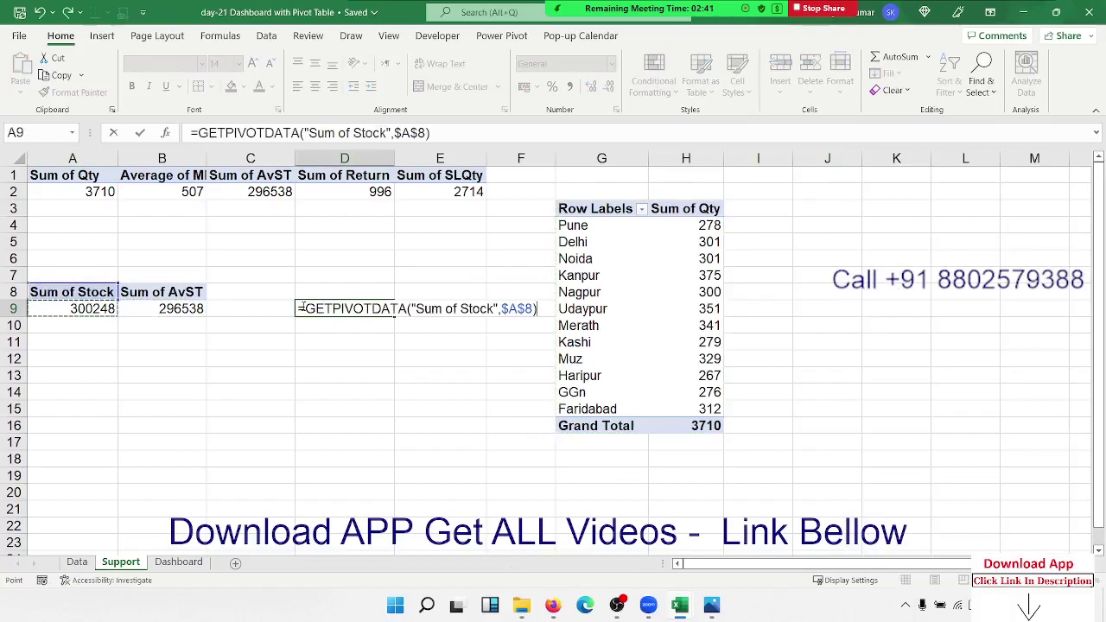
Enter trial pivot-reference formulas in D9 and D10, then clear them
{"action": "key", "text": "Return"}
{"action": "type", "text": "="}
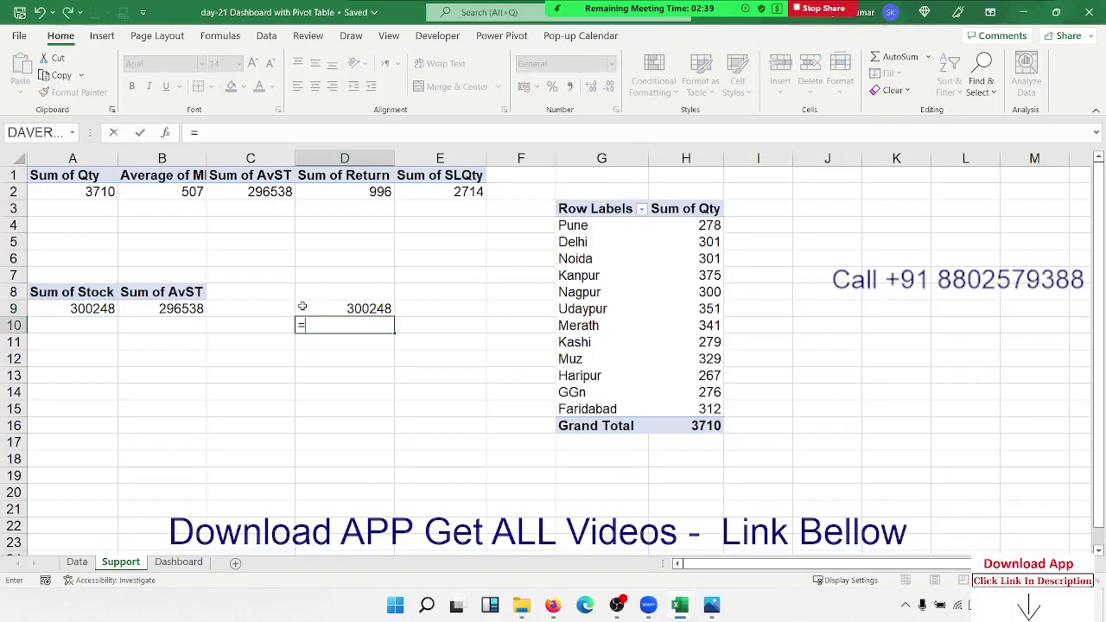
{"action": "key", "text": "Left"}
{"action": "key", "text": "Left"}
{"action": "key", "text": "Left"}
{"action": "key", "text": "Up"}
{"action": "key", "text": "Right"}
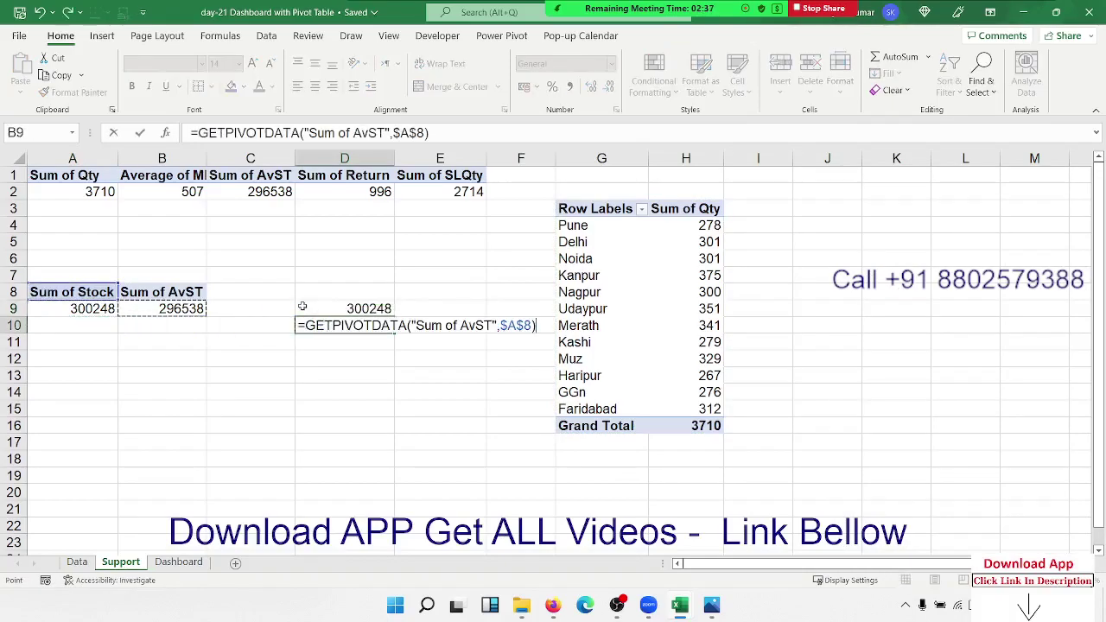
{"action": "left_click", "coordinate": [302, 308]}
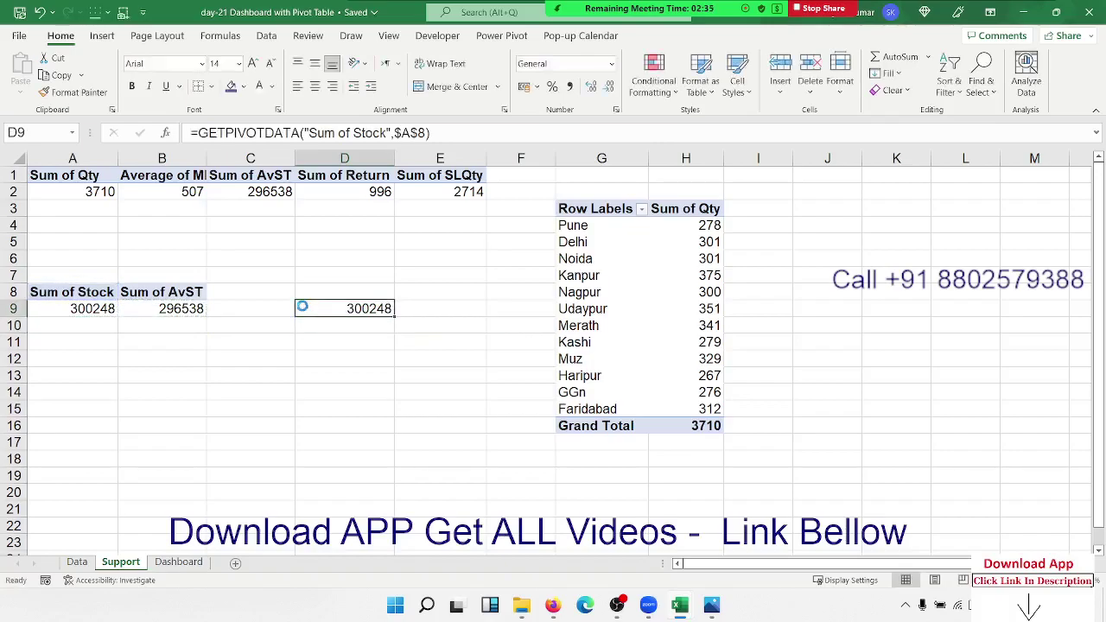
{"action": "key", "text": "Delete"}
{"action": "key", "text": "Left"}
{"action": "key", "text": "Left"}
{"action": "key", "text": "Left"}
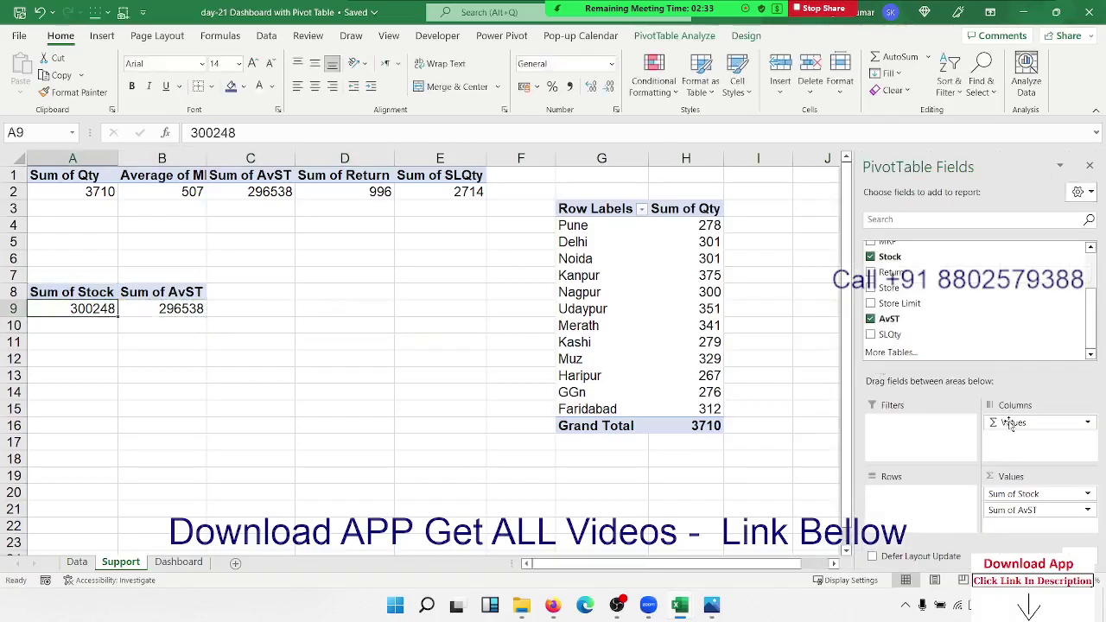
Move Σ Values from Columns to Rows, then try and delete a Stock vs AvST doughnut chart
{"action": "left_click_drag", "start_coordinate": [1012, 423], "coordinate": [959, 494]}
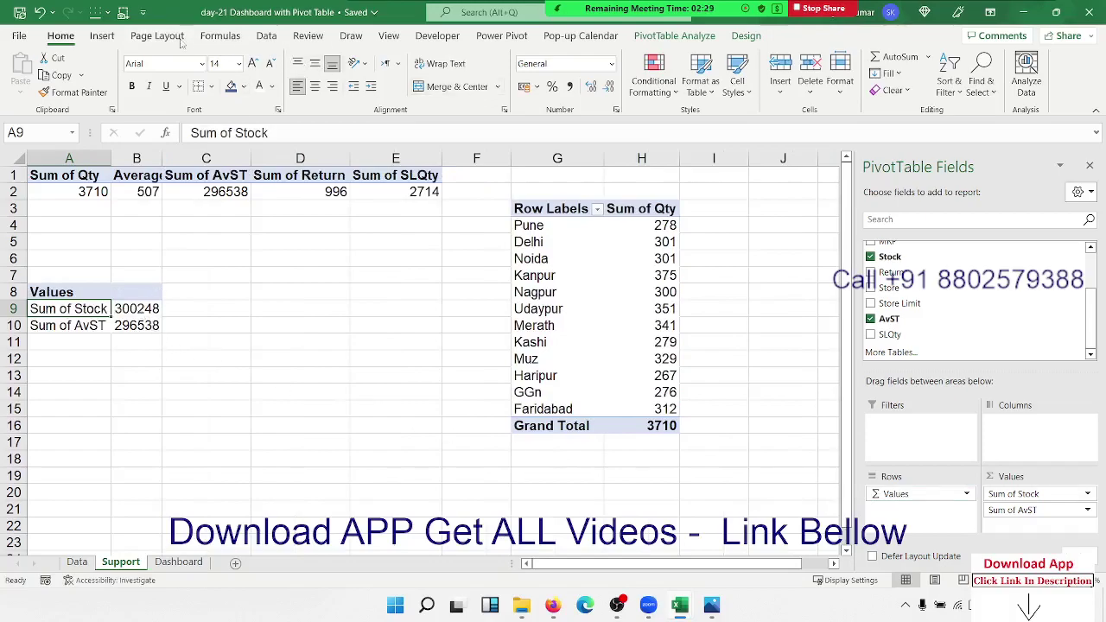
{"action": "left_click", "coordinate": [102, 35]}
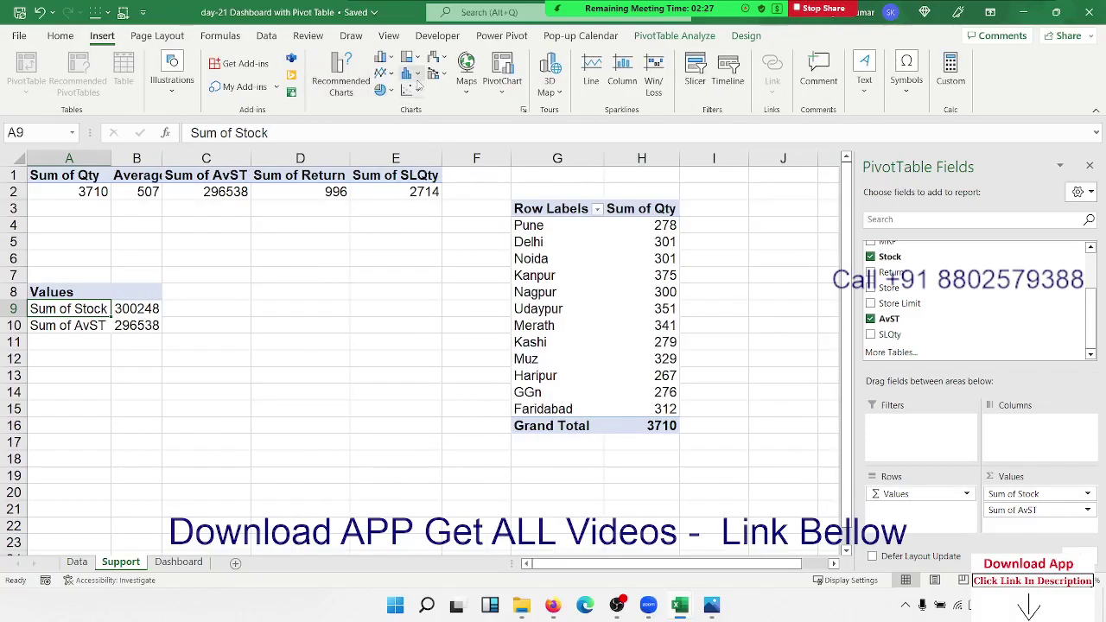
{"action": "left_click", "coordinate": [390, 92]}
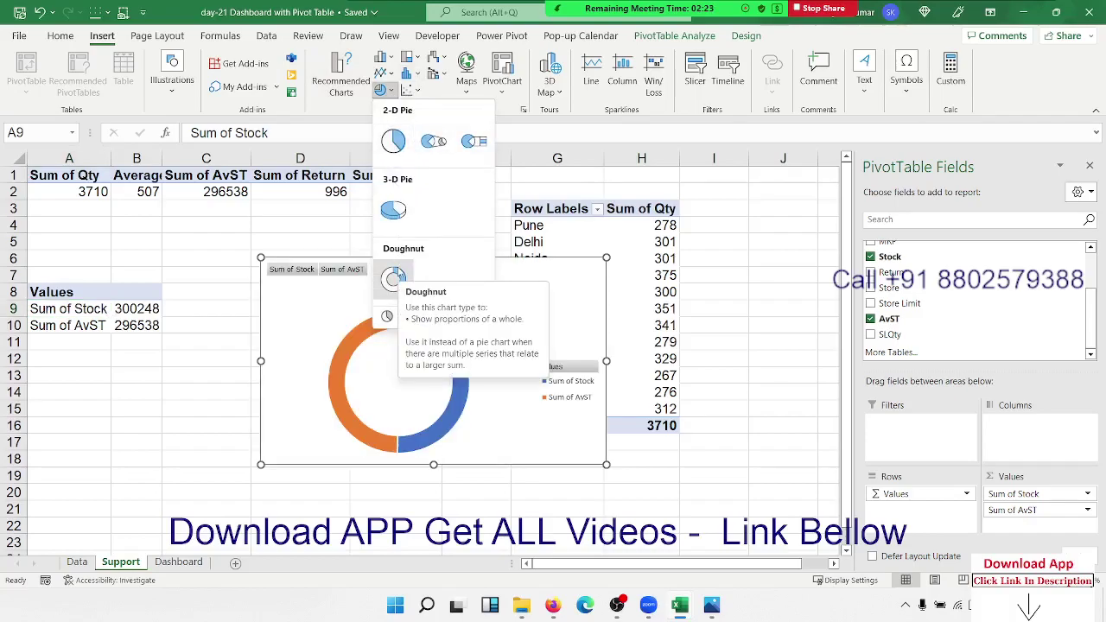
{"action": "left_click", "coordinate": [393, 278]}
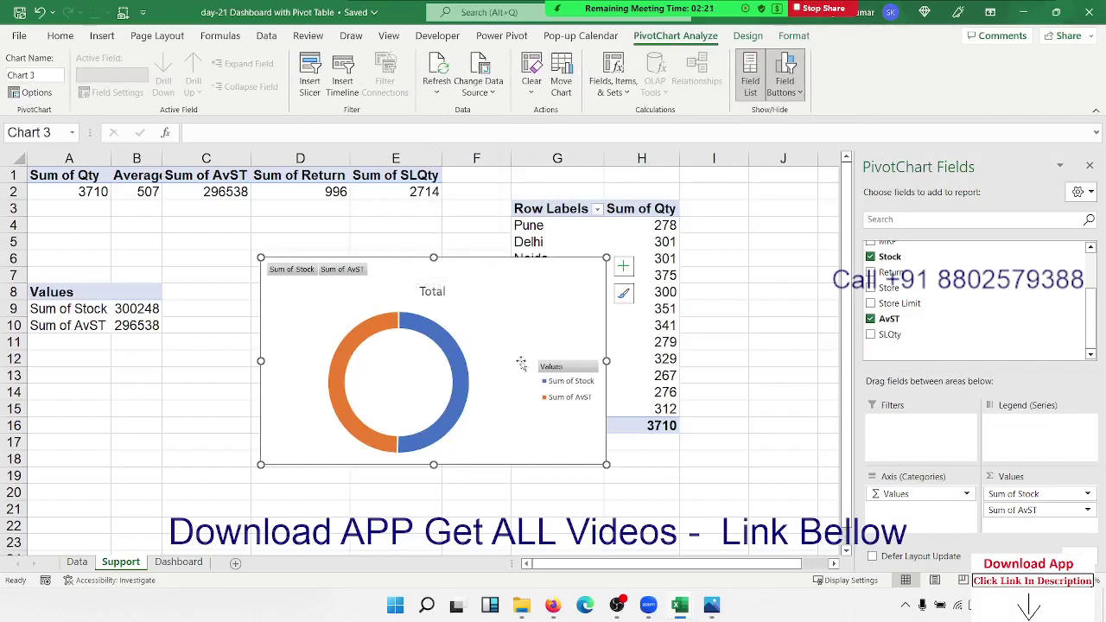
{"action": "right_click", "coordinate": [342, 271]}
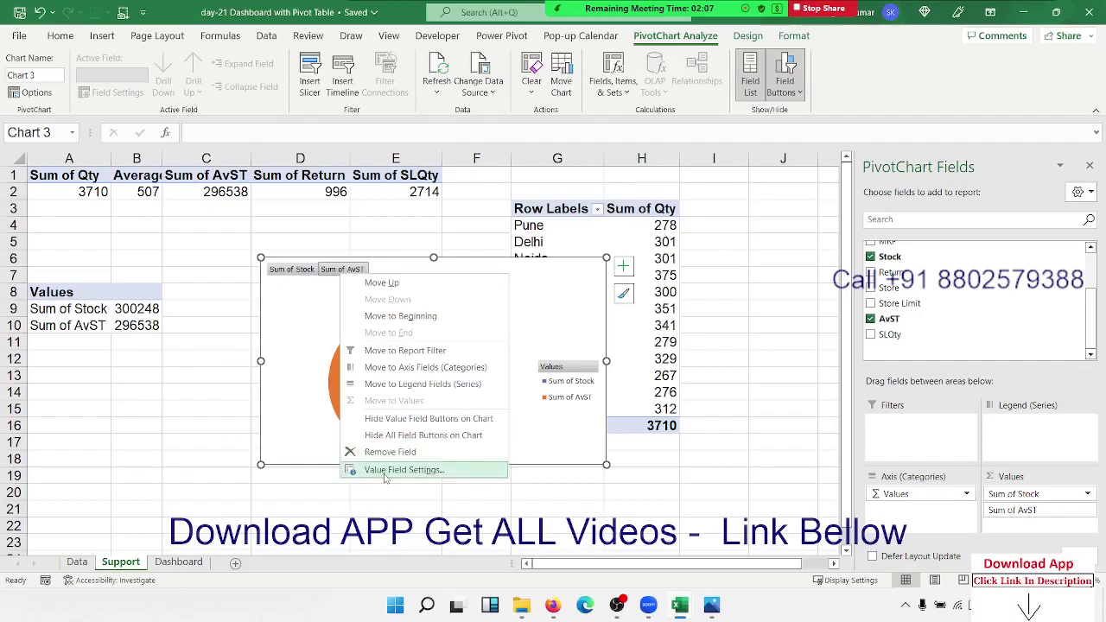
{"action": "left_click", "coordinate": [289, 360]}
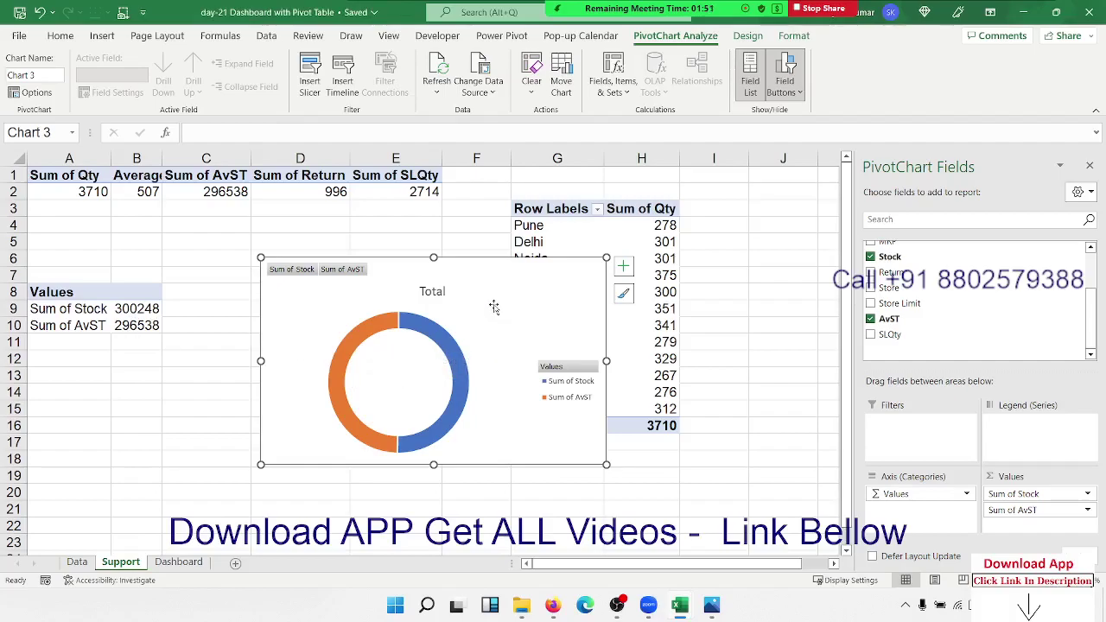
{"action": "key", "text": "Delete"}
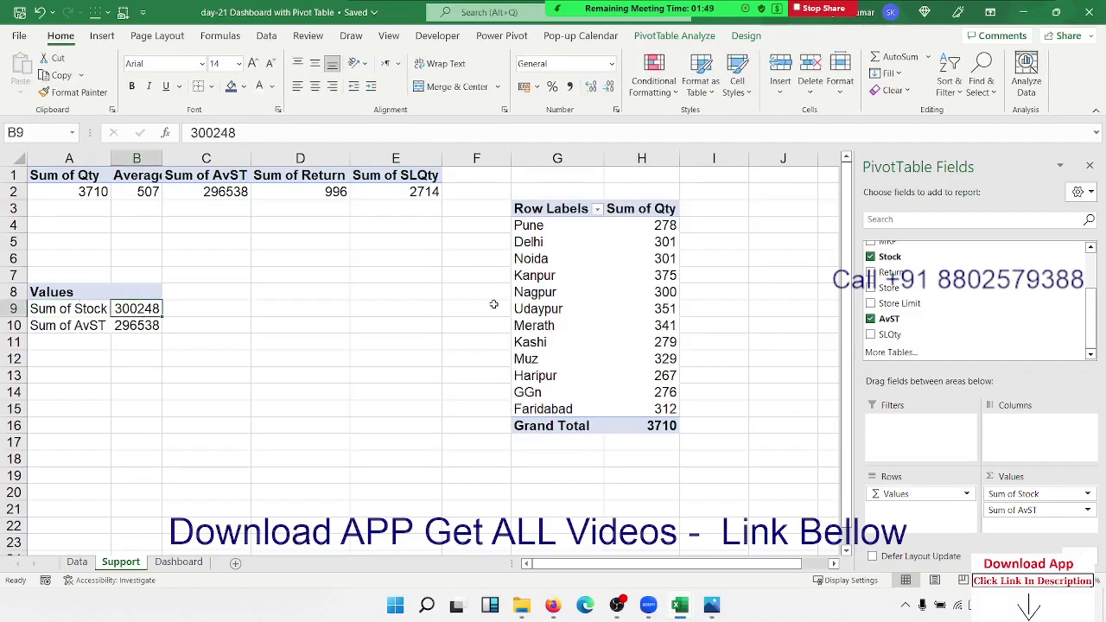
{"action": "key", "text": "Down"}
{"action": "key", "text": "Up"}
{"action": "key", "text": "Right"}
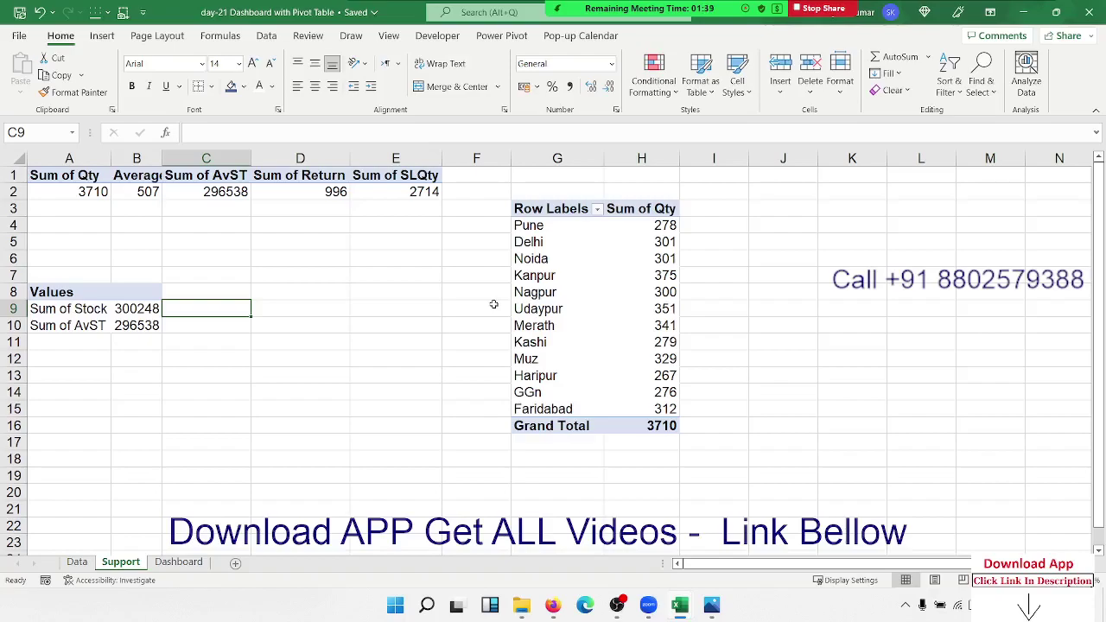
{"action": "key", "text": "Right"}
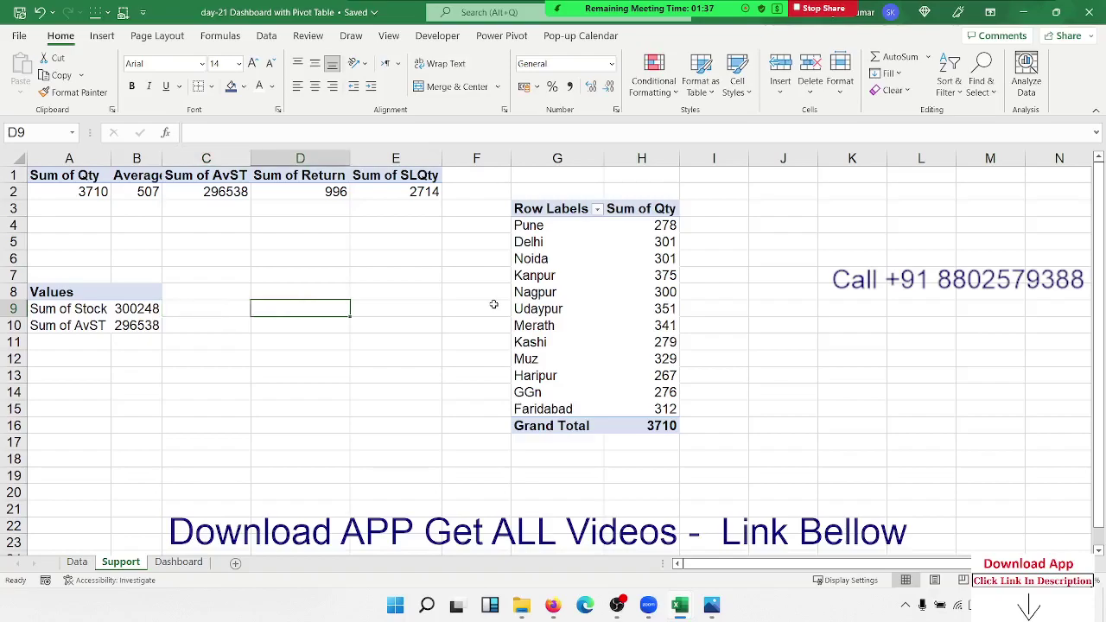
{"action": "key", "text": "Left"}
{"action": "key", "text": "Down"}
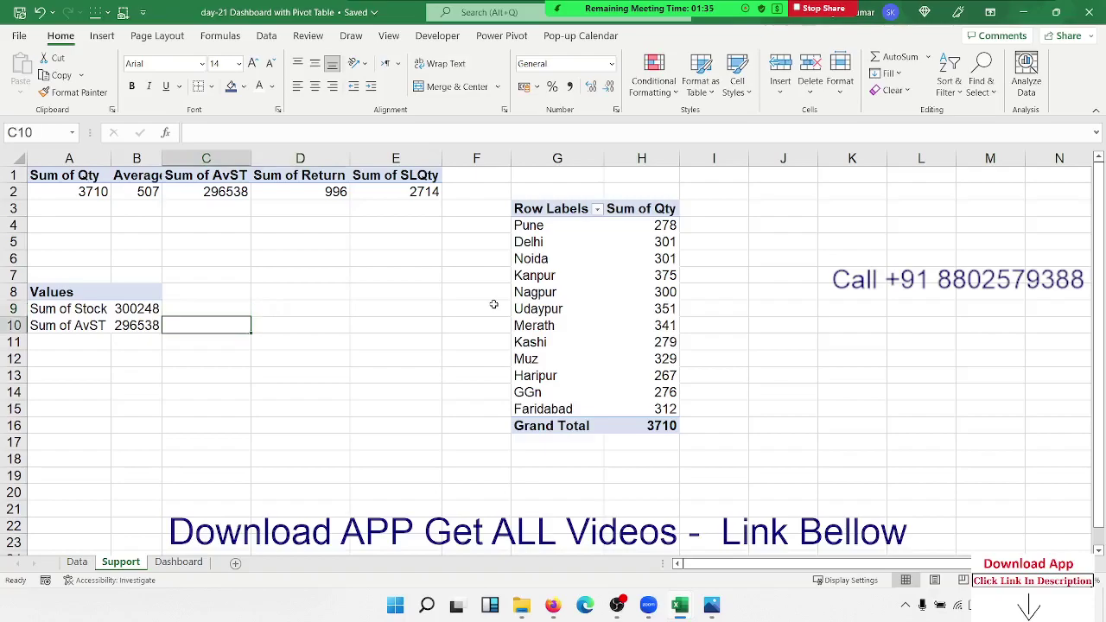
{"action": "key", "text": "Down"}
{"action": "key", "text": "Left"}
{"action": "key", "text": "Up"}
{"action": "key", "text": "Down"}
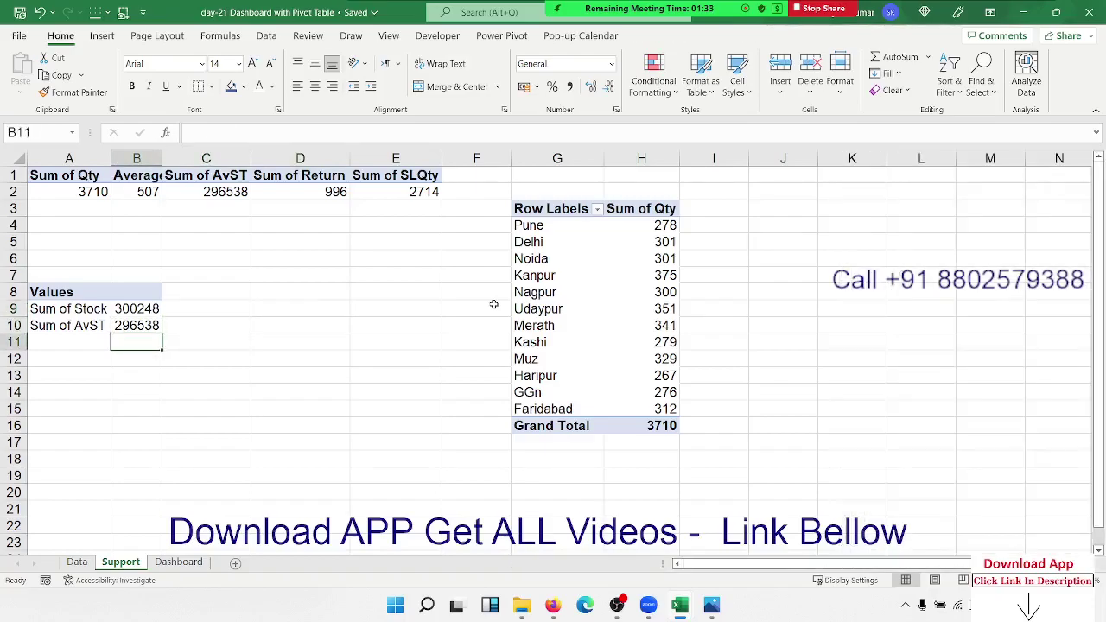
{"action": "key", "text": "Right"}
{"action": "key", "text": "Right"}
{"action": "key", "text": "Up"}
{"action": "key", "text": "Up"}
{"action": "key", "text": "Left"}
{"action": "key", "text": "Right"}
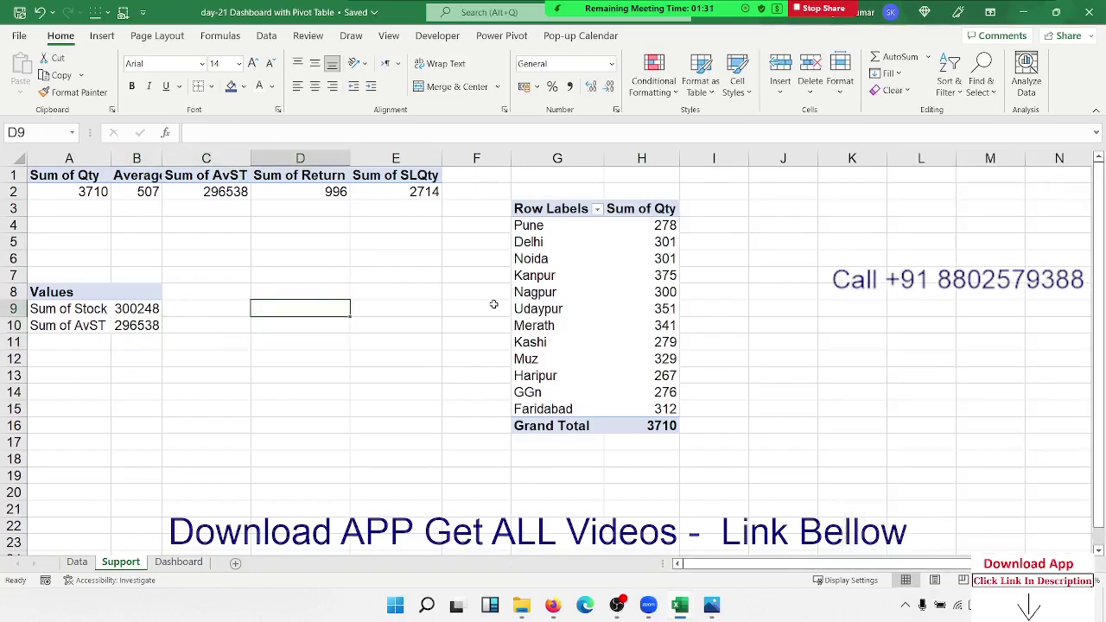
{"action": "type", "text": "="}
{"action": "key", "text": "Left"}
{"action": "key", "text": "Left"}
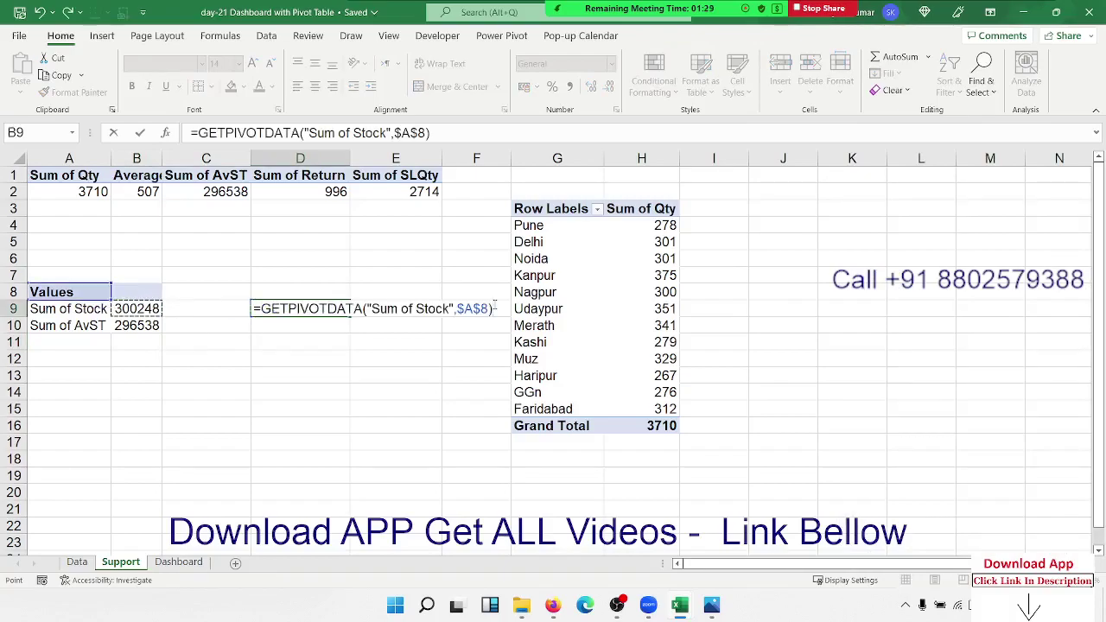
{"action": "key", "text": "Return"}
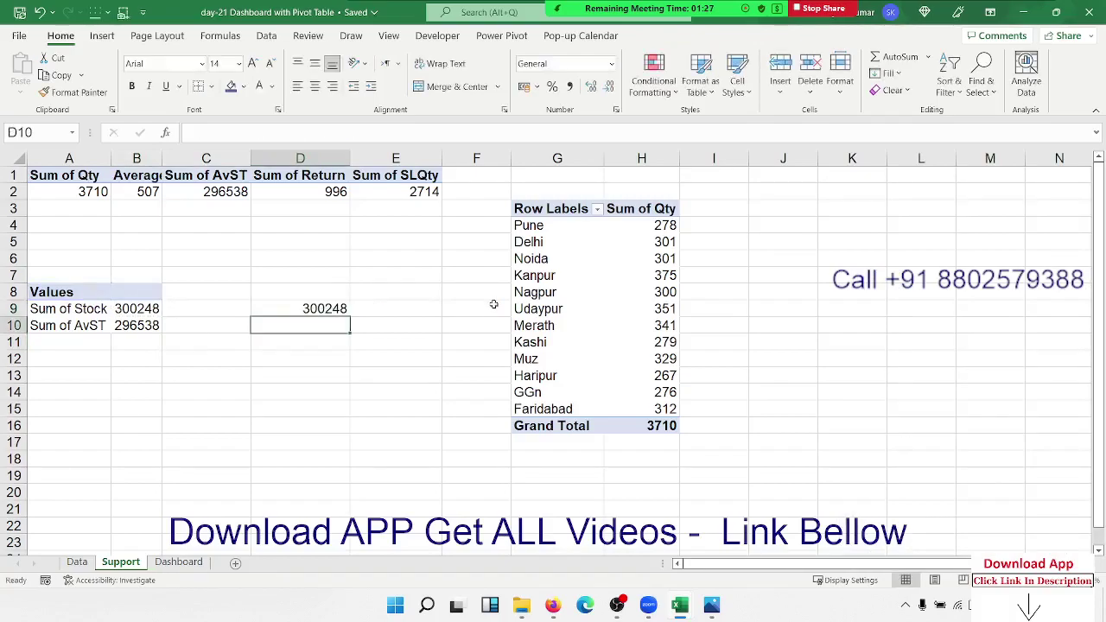
{"action": "type", "text": "="}
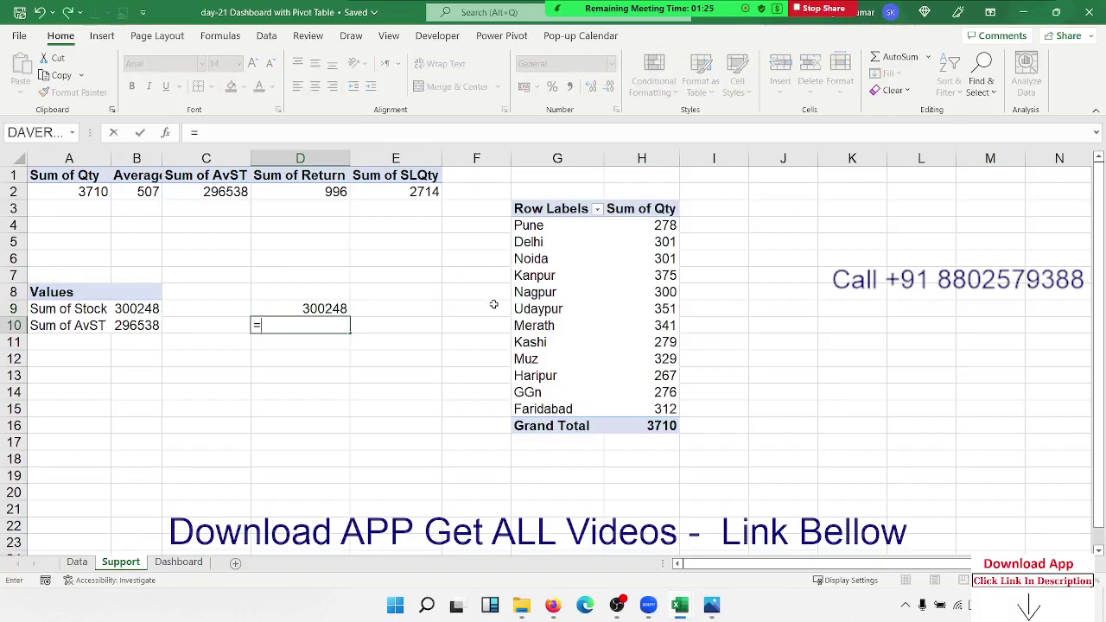
{"action": "key", "text": "Left"}
{"action": "key", "text": "Left"}
{"action": "key", "text": "Right"}
{"action": "key", "text": "Right"}
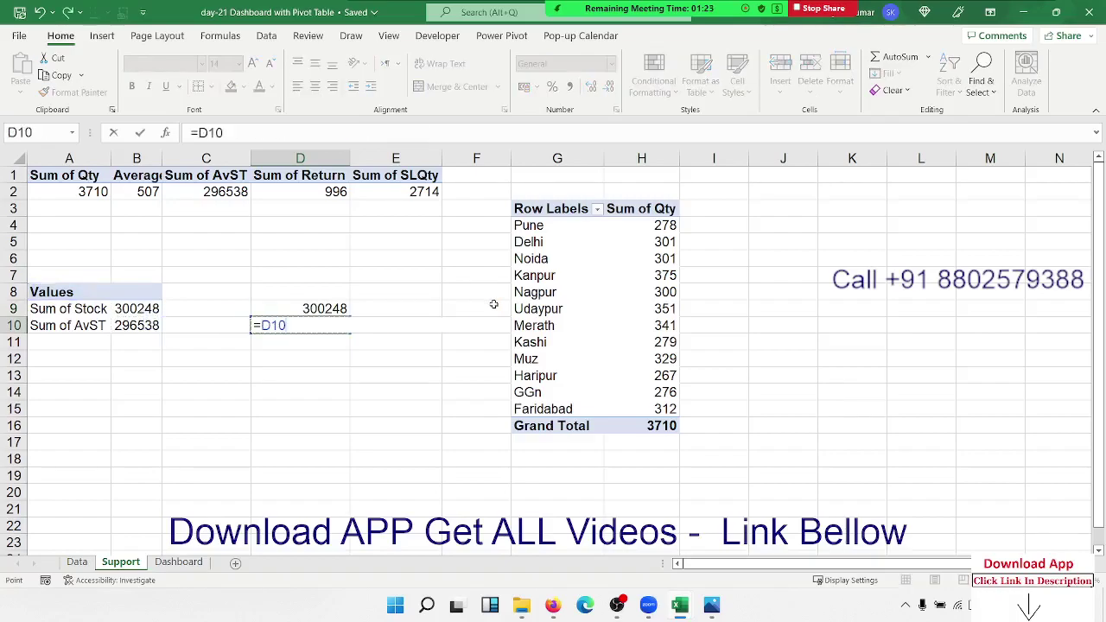
{"action": "key", "text": "Up"}
{"action": "type", "text": "-"}
{"action": "key", "text": "Left"}
{"action": "key", "text": "Left"}
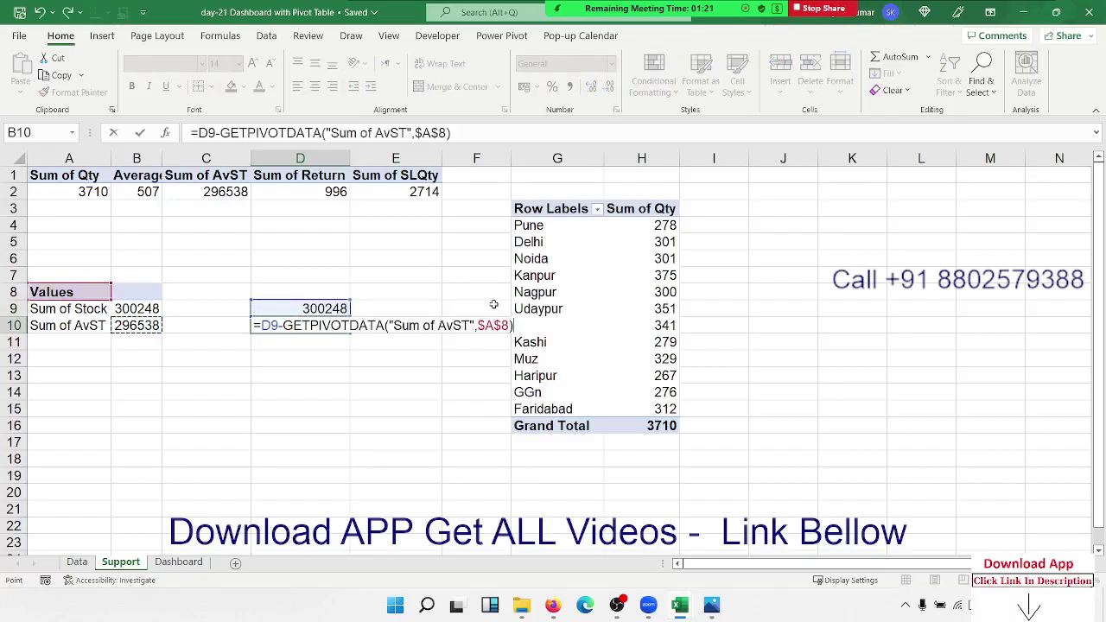
{"action": "key", "text": "Down"}
{"action": "key", "text": "Up"}
{"action": "key", "text": "Return"}
{"action": "key", "text": "Up"}
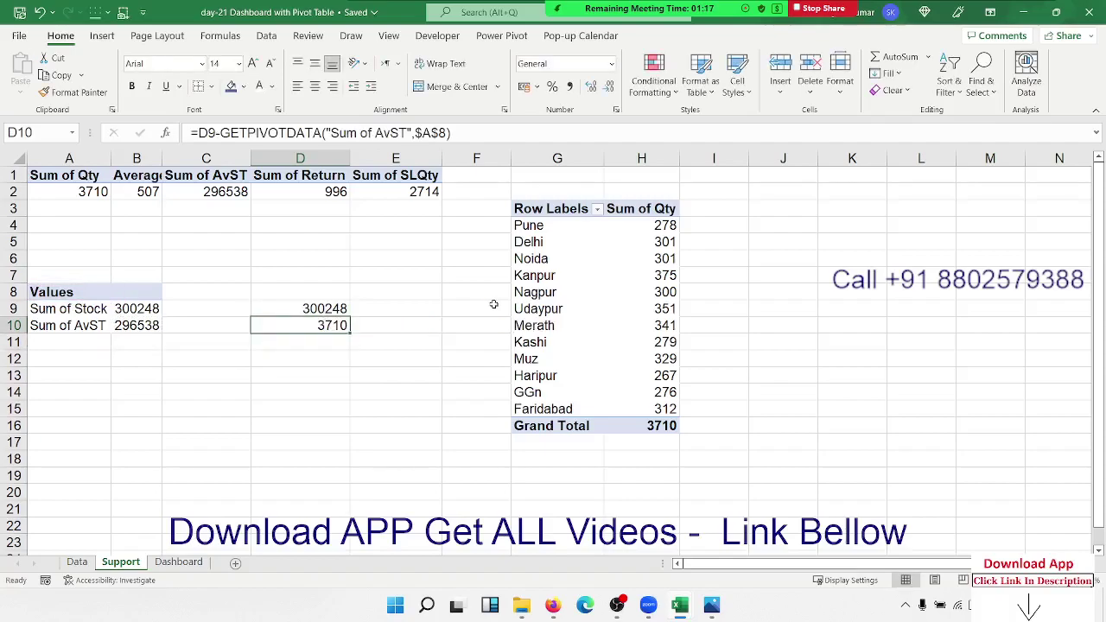
{"action": "key", "text": "shift+Up"}
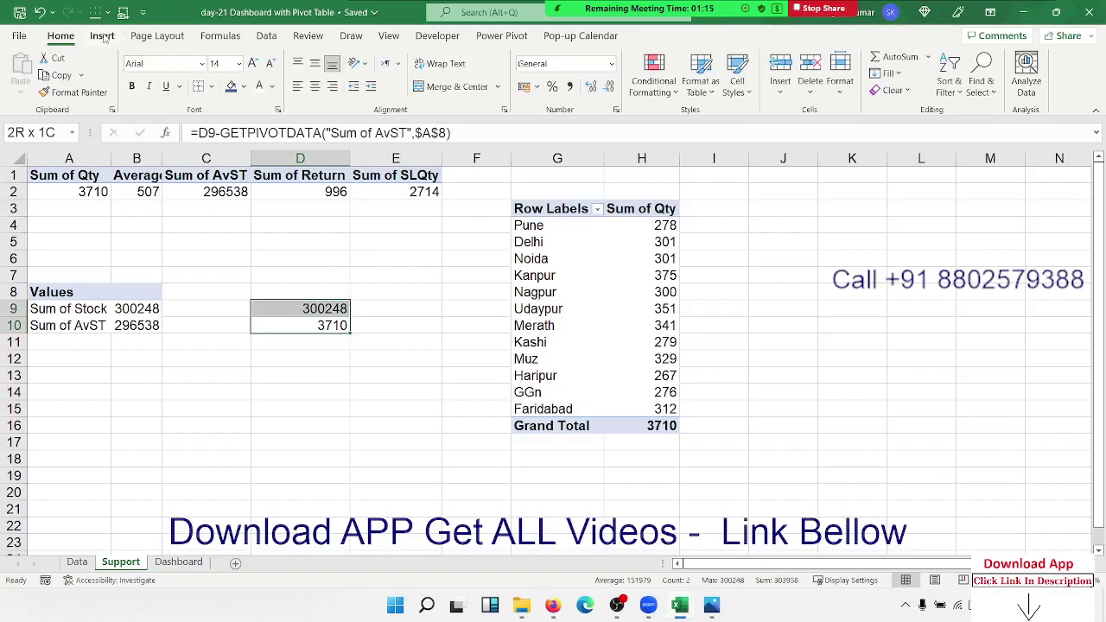
{"action": "left_click", "coordinate": [102, 38]}
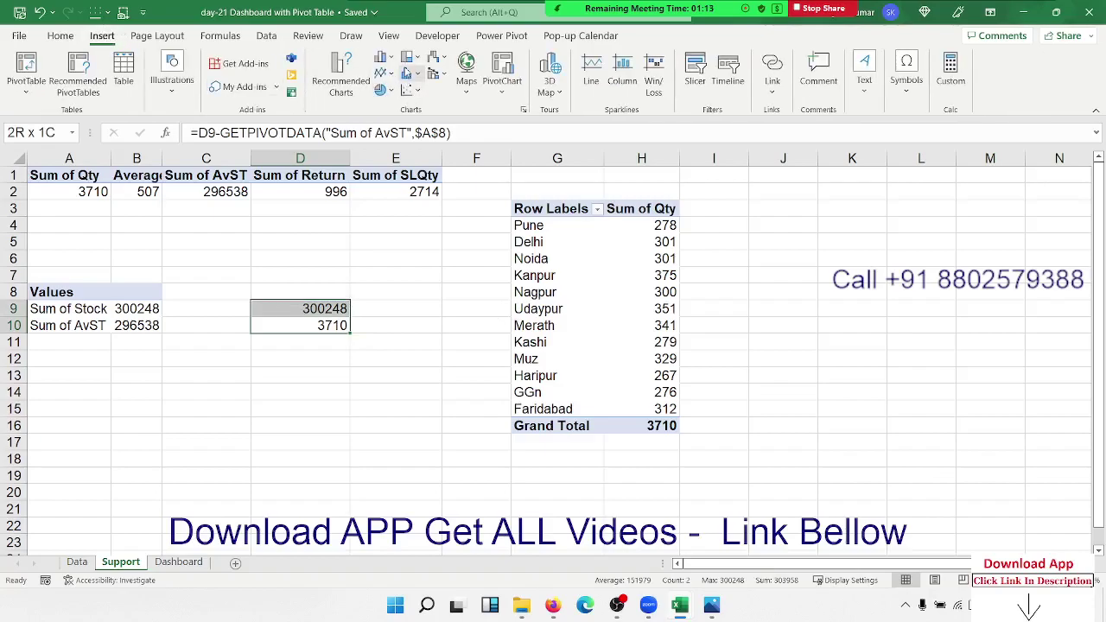
{"action": "left_click", "coordinate": [381, 90]}
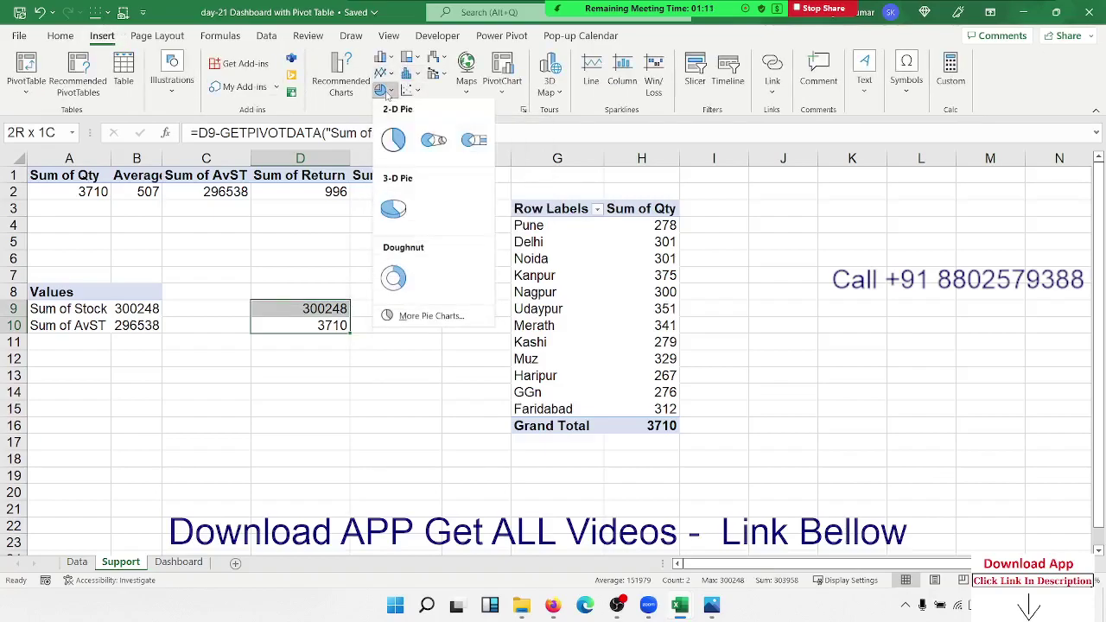
{"action": "left_click", "coordinate": [408, 285]}
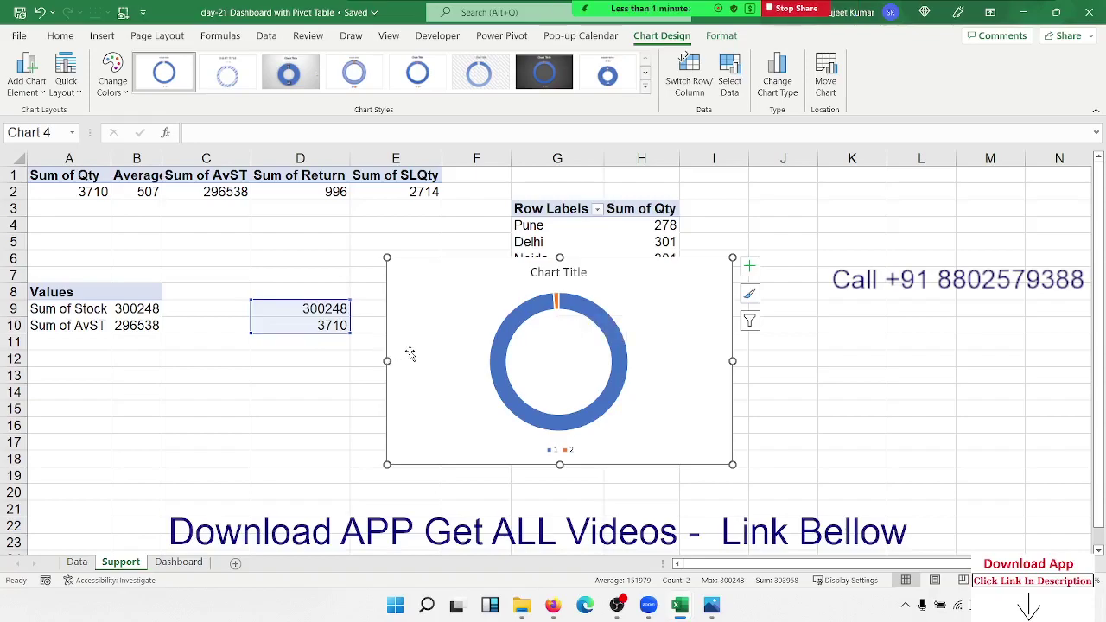
{"action": "key", "text": "Delete"}
{"action": "key", "text": "Delete"}
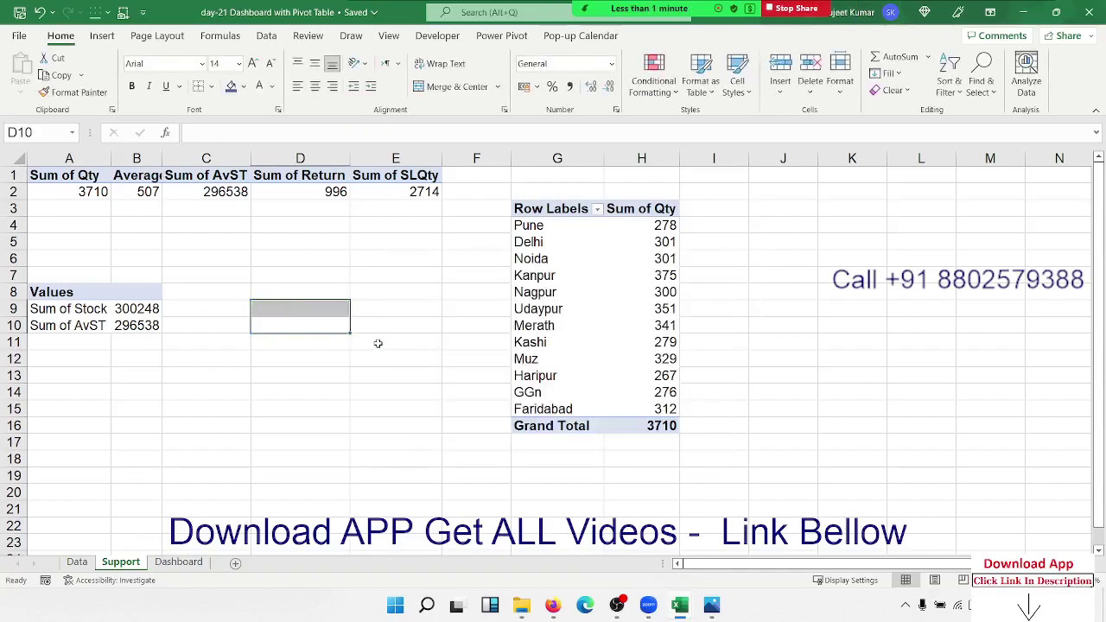
Swap Sum of AvST for Sum of Qty in the Support stock pivot's values
{"action": "left_click", "coordinate": [138, 323]}
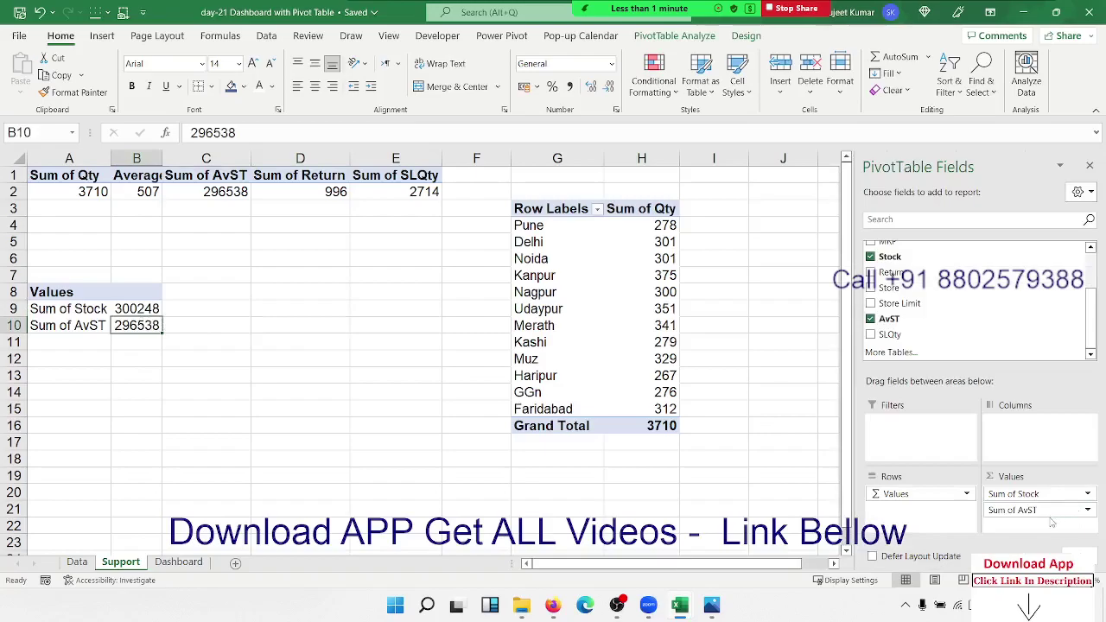
{"action": "left_click_drag", "start_coordinate": [1045, 514], "coordinate": [951, 329]}
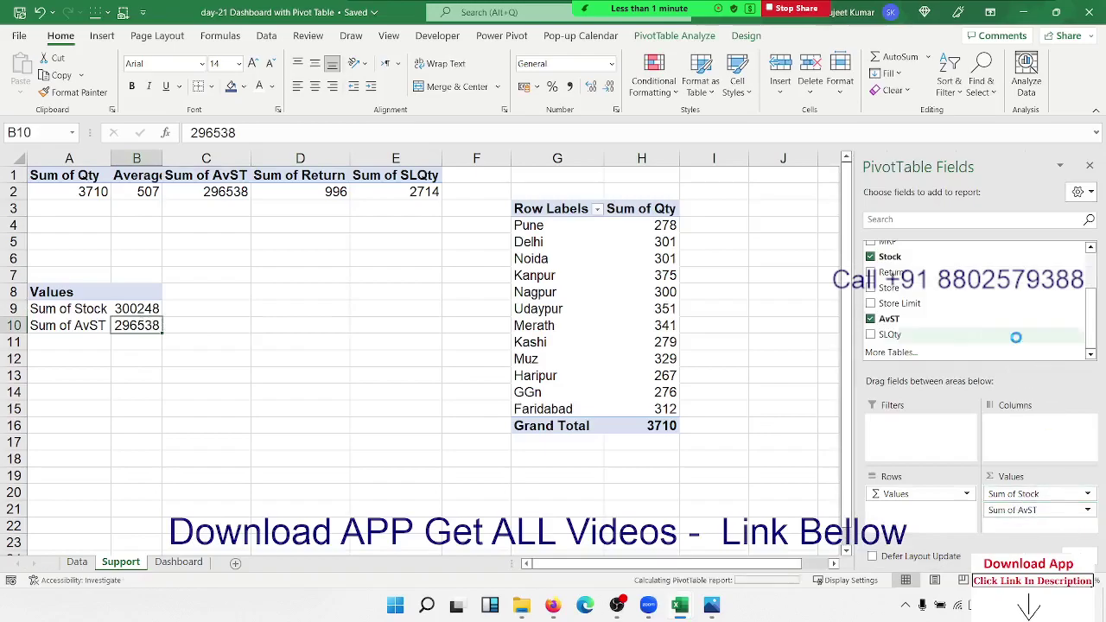
{"action": "scroll", "coordinate": [904, 302], "scroll_direction": "up", "scroll_amount": 3}
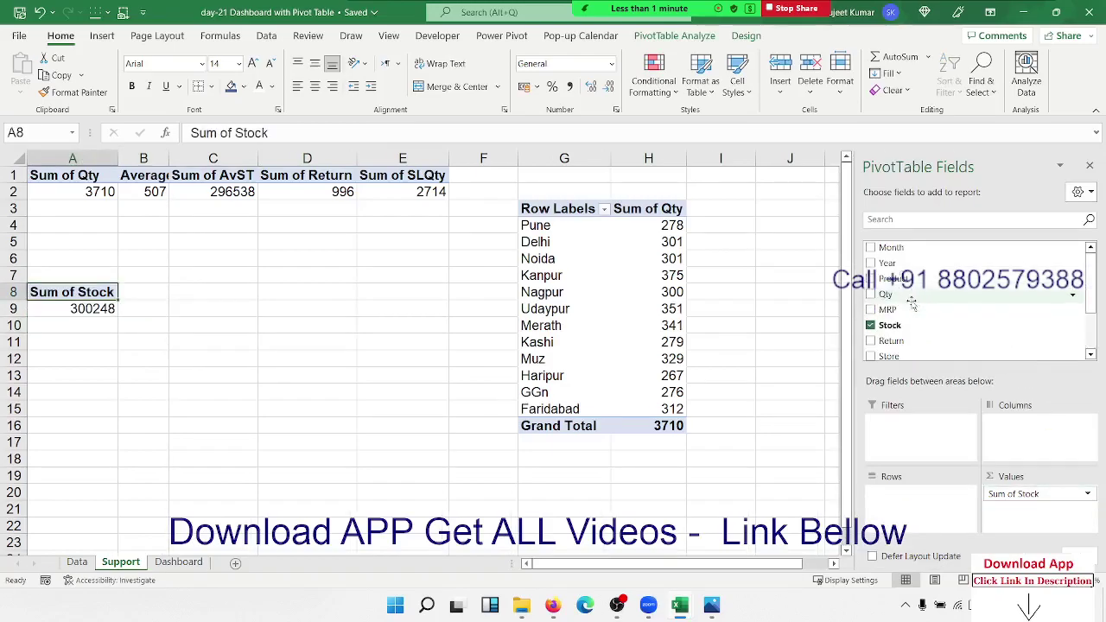
{"action": "left_click_drag", "start_coordinate": [889, 294], "coordinate": [1028, 514]}
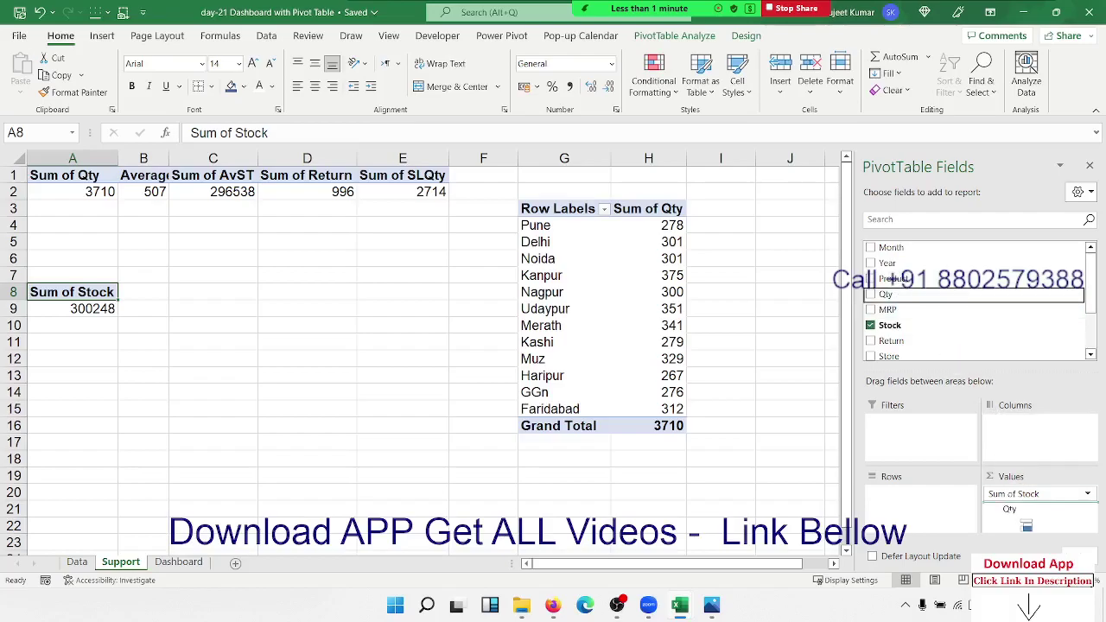
Insert a doughnut pivot chart of Sum of Stock and Sum of Qty
{"action": "left_click", "coordinate": [115, 324]}
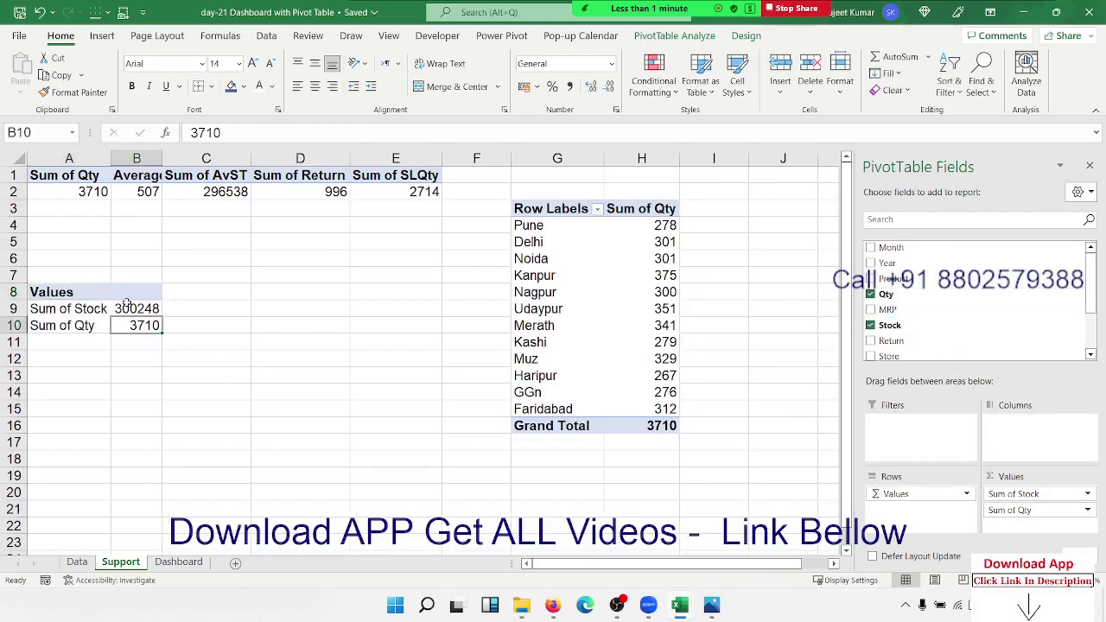
{"action": "left_click", "coordinate": [102, 35]}
{"action": "left_click", "coordinate": [388, 91]}
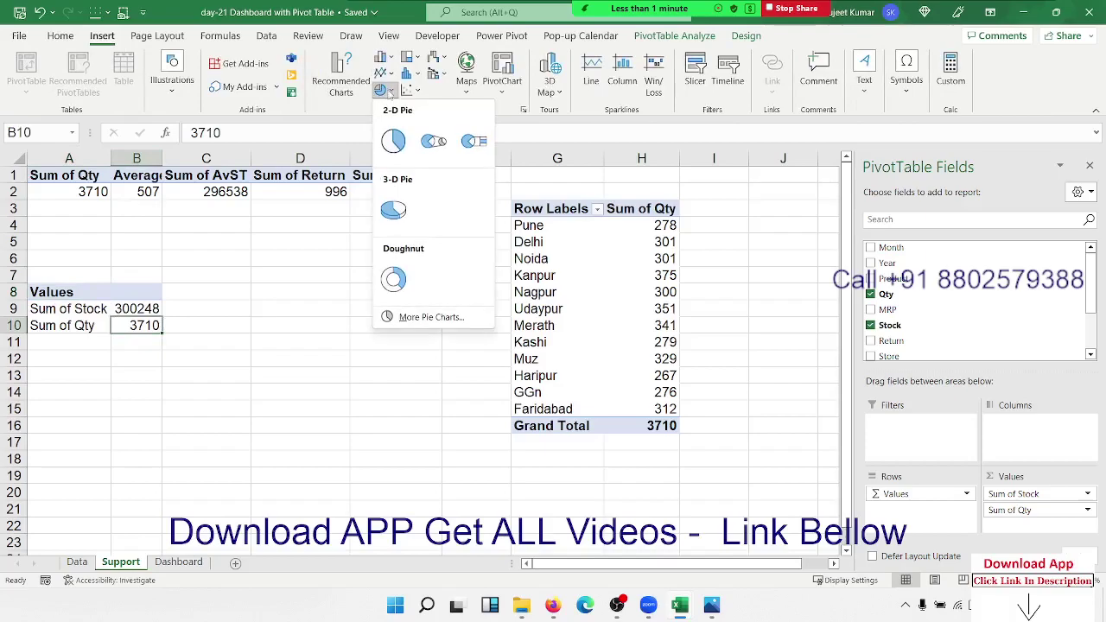
{"action": "left_click", "coordinate": [393, 279]}
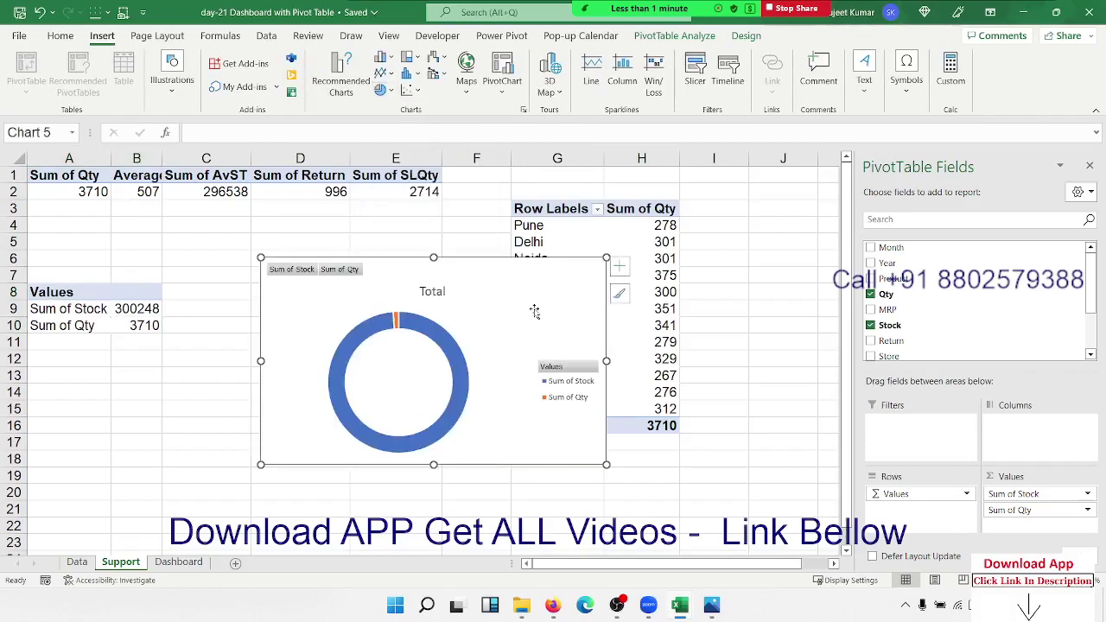
Hide the chart's field buttons, delete its legend and 'Total' title, and expand the chart styles gallery
{"action": "right_click", "coordinate": [347, 271]}
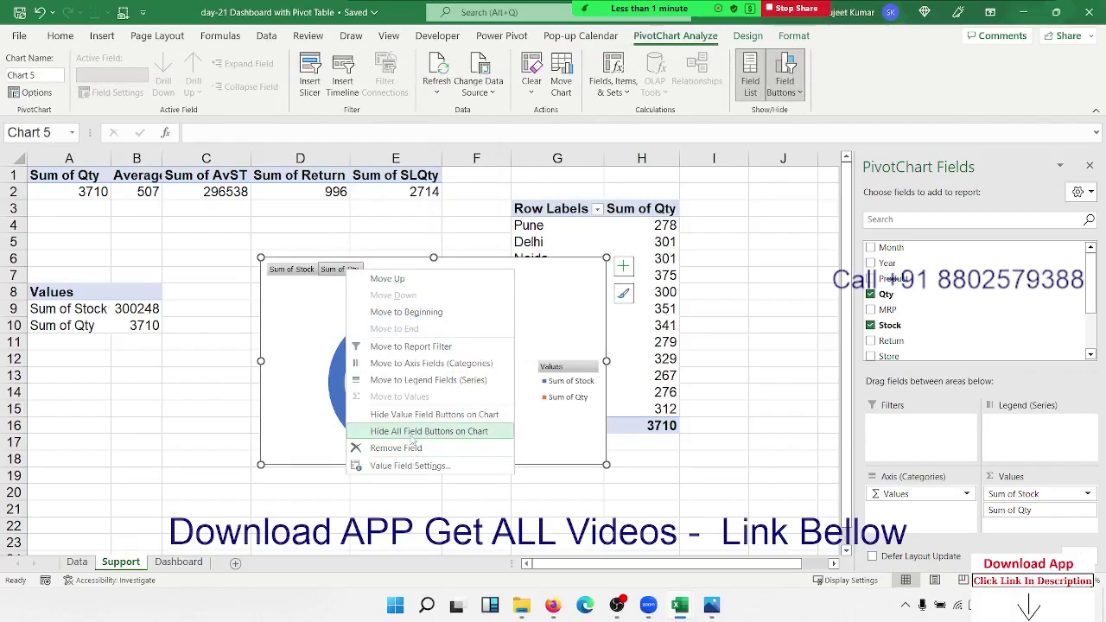
{"action": "left_click", "coordinate": [410, 434]}
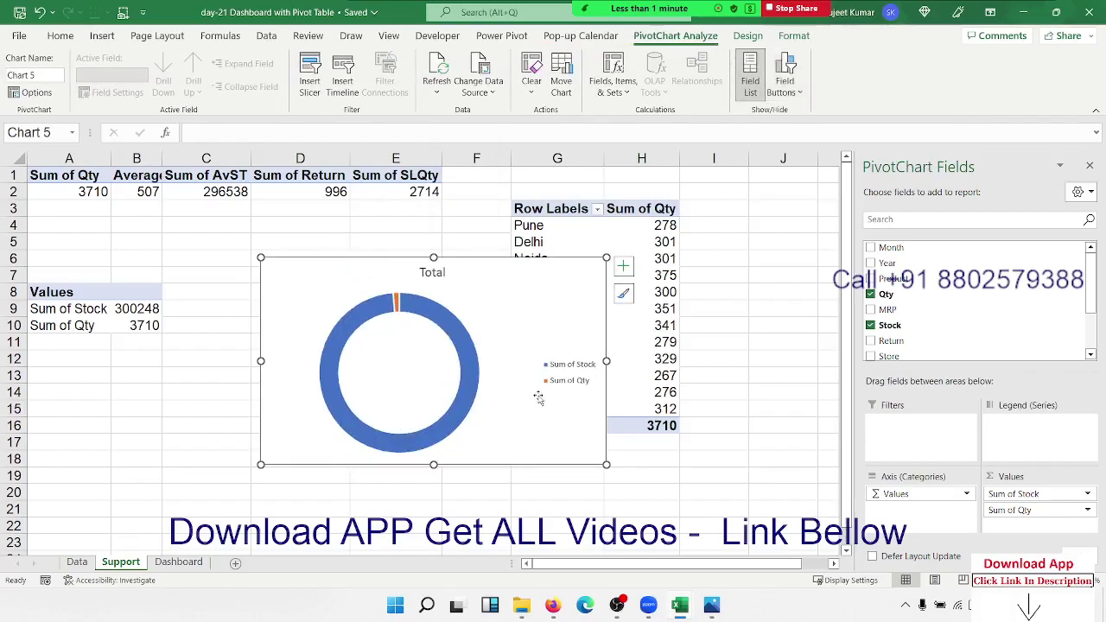
{"action": "left_click", "coordinate": [554, 388]}
{"action": "key", "text": "Delete"}
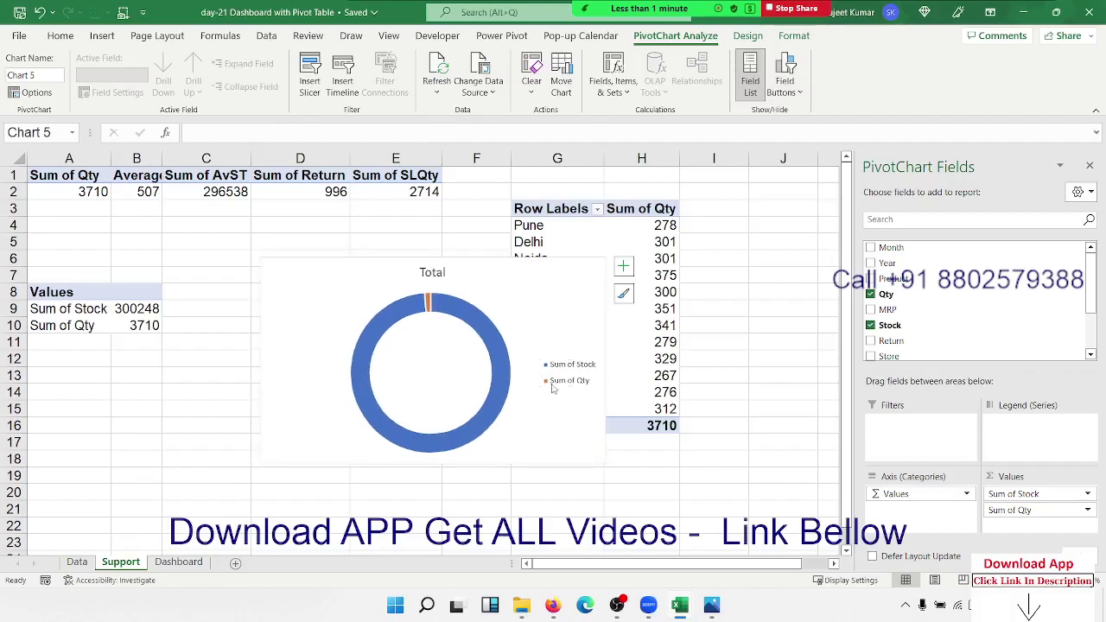
{"action": "left_click", "coordinate": [423, 275]}
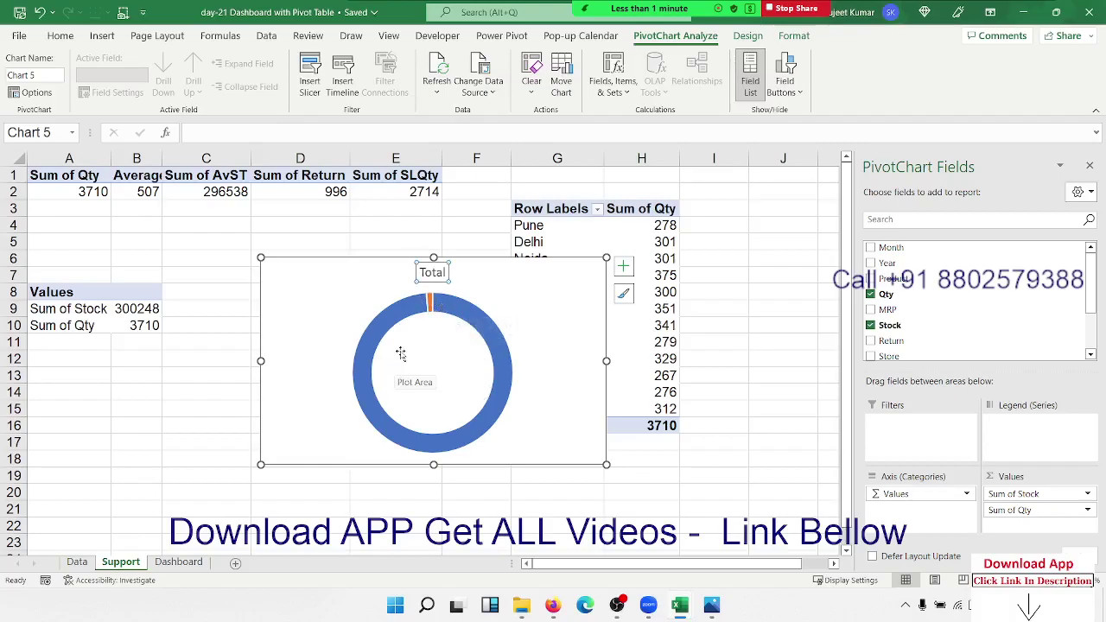
{"action": "key", "text": "Delete"}
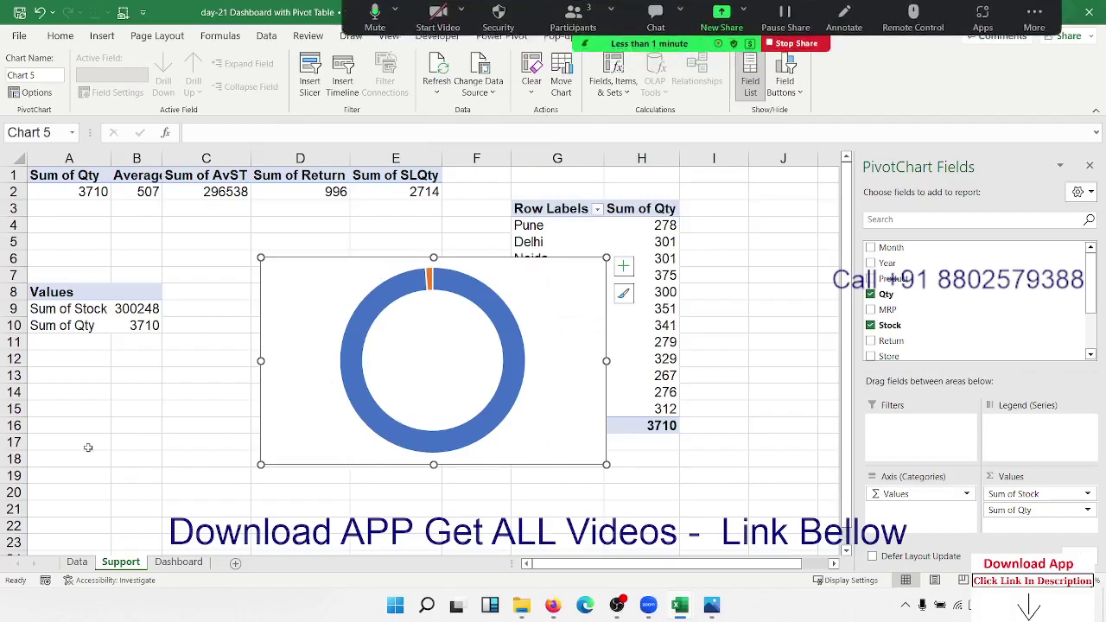
{"action": "left_click", "coordinate": [746, 36]}
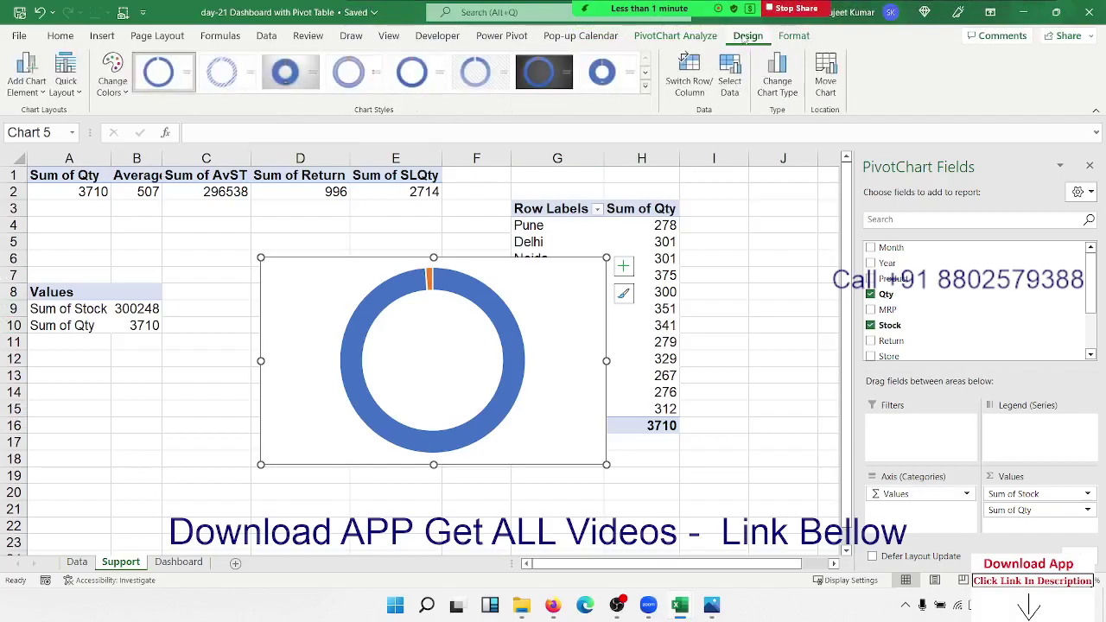
{"action": "left_click", "coordinate": [644, 87]}
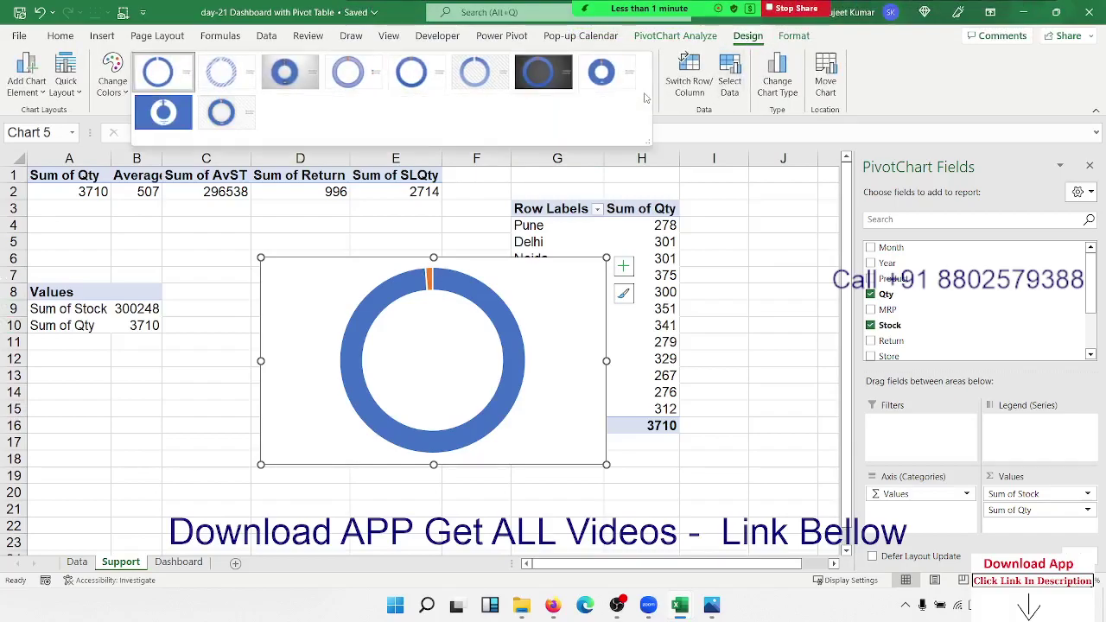
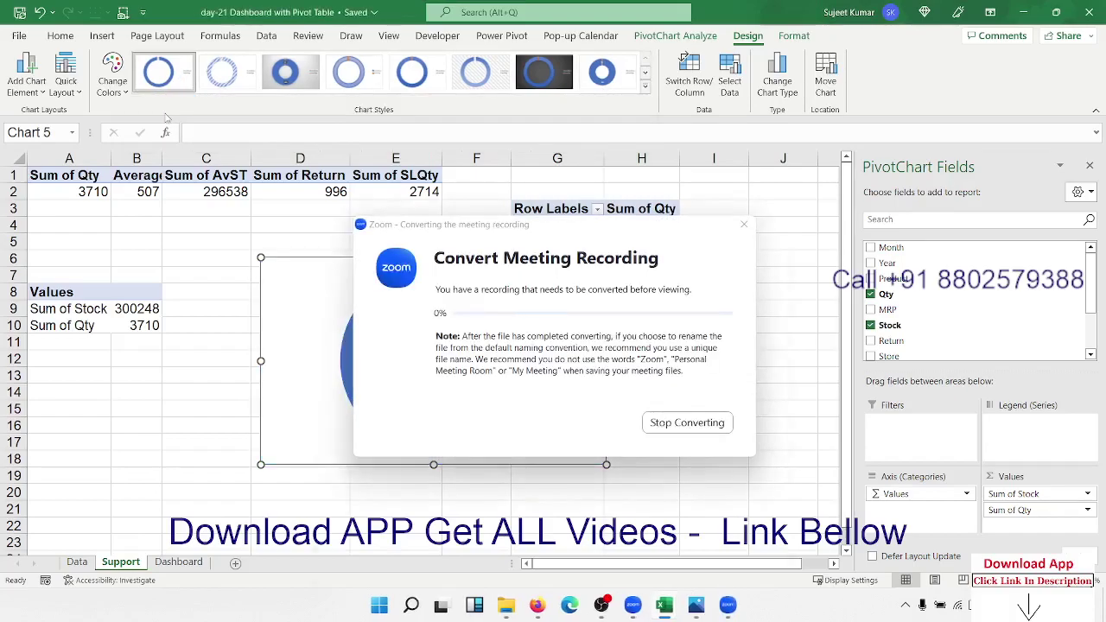
Start the personal Zoom meeting full screen and share Screen 1 showing the Excel workbook
{"action": "left_click", "coordinate": [729, 197]}
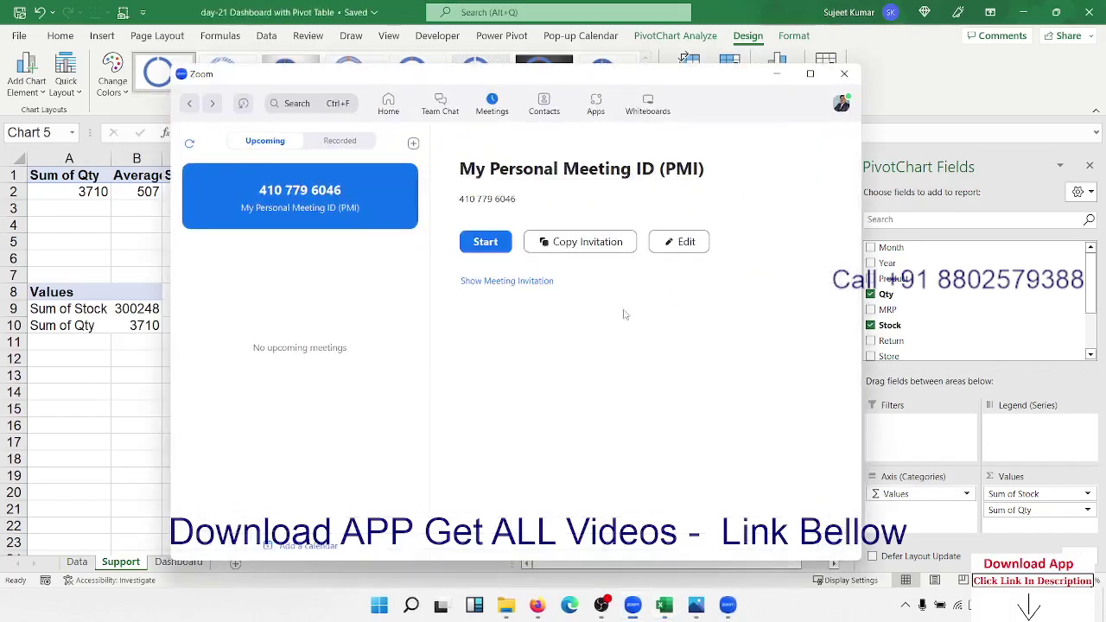
{"action": "left_click", "coordinate": [495, 249]}
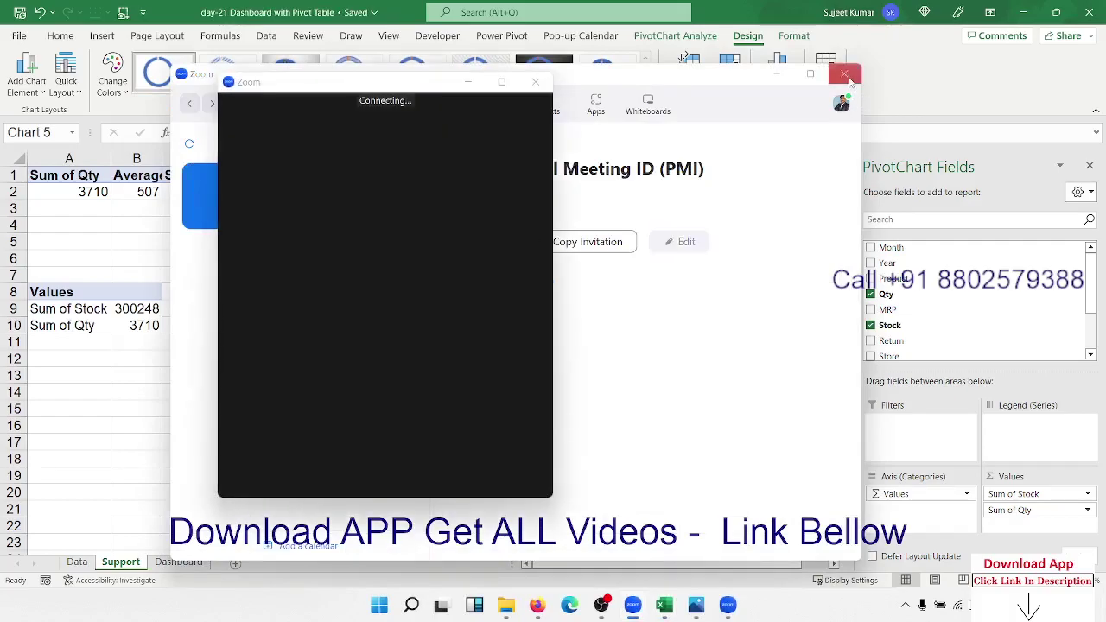
{"action": "left_click", "coordinate": [779, 77]}
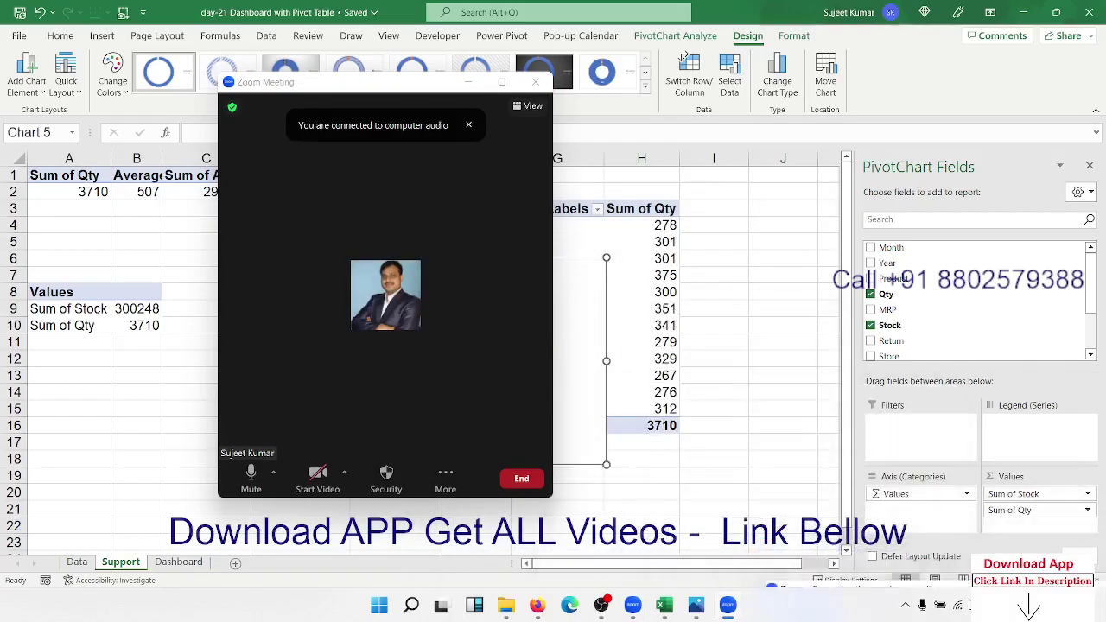
{"action": "left_click", "coordinate": [501, 81]}
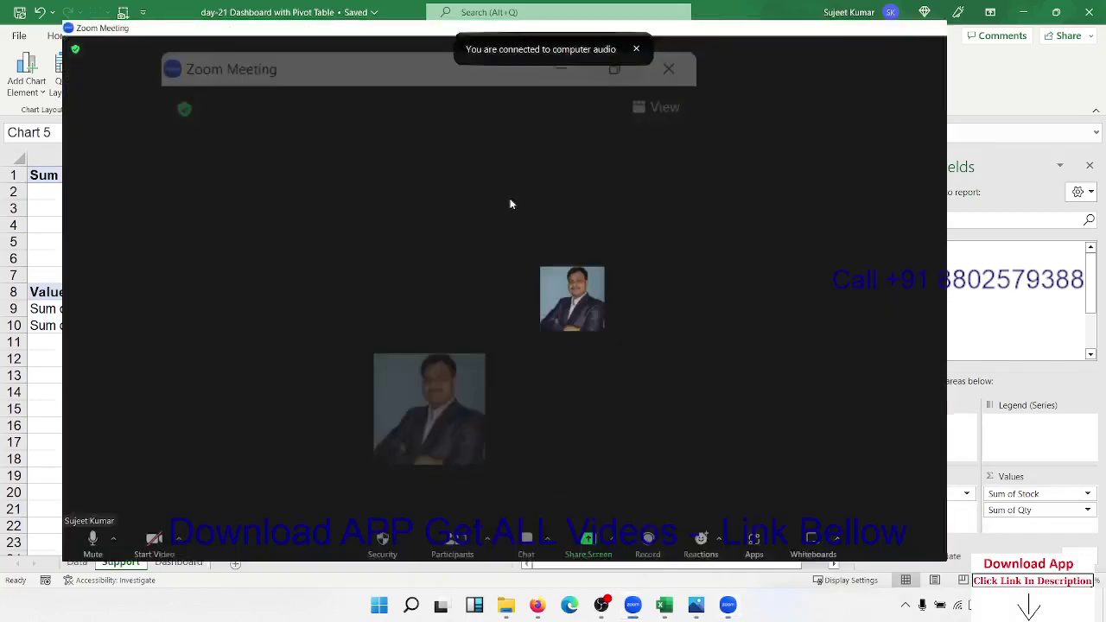
{"action": "left_click", "coordinate": [578, 567]}
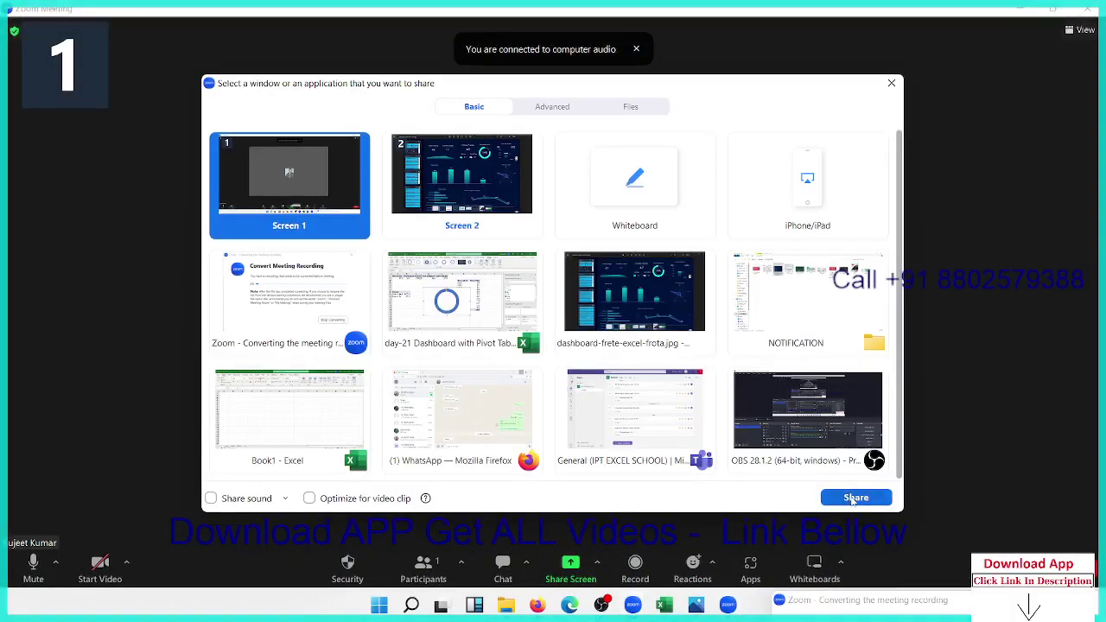
{"action": "left_click", "coordinate": [859, 425]}
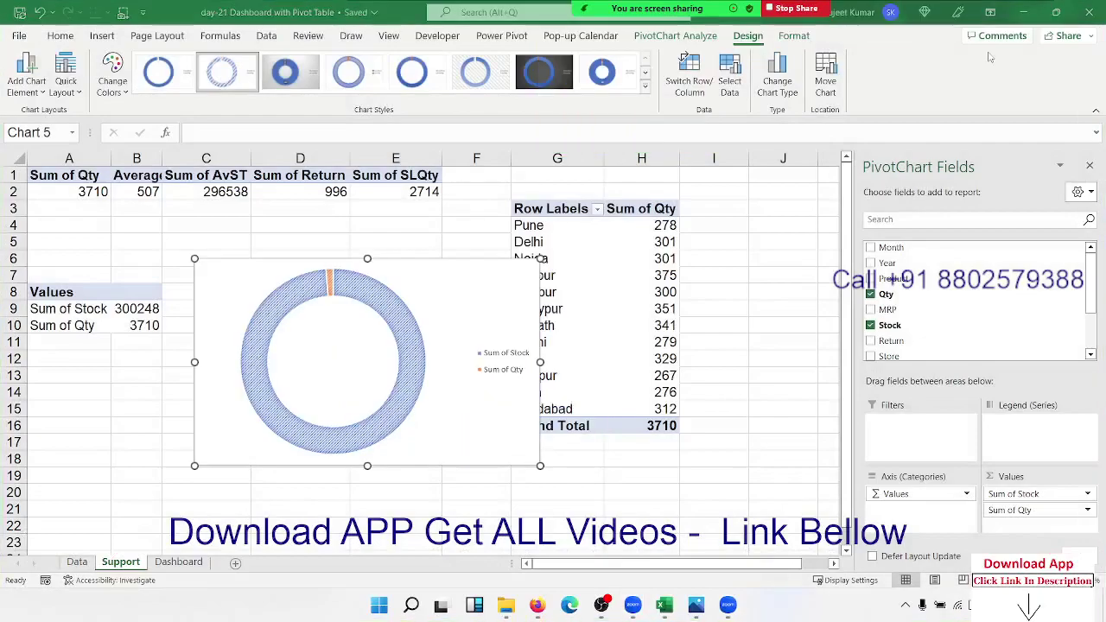
{"action": "mouse_move", "coordinate": [367, 362]}
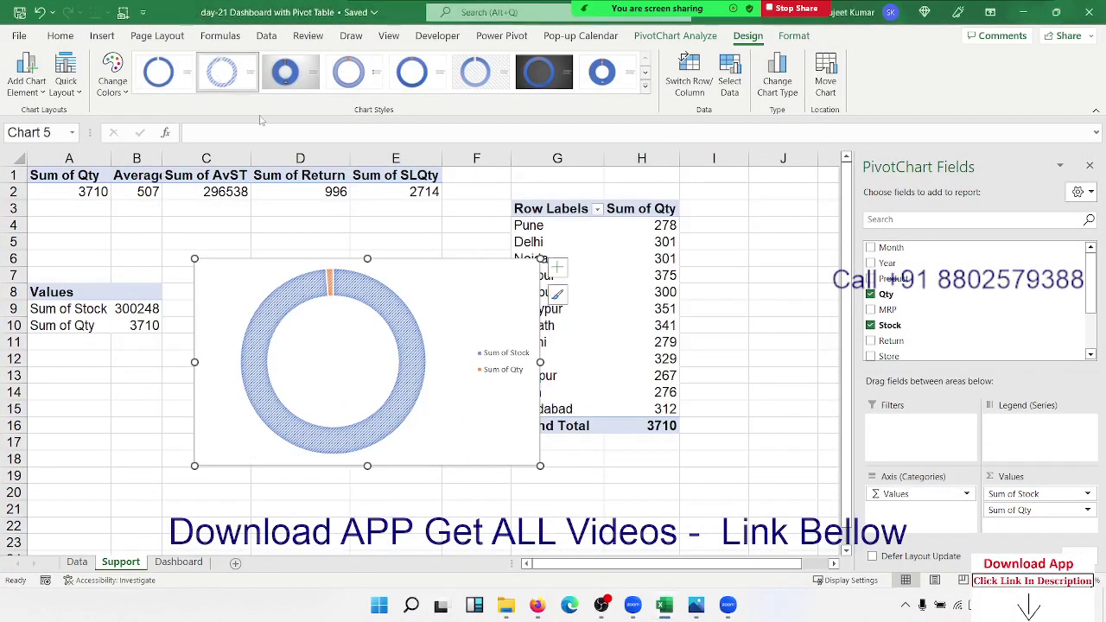
Delete the legend from the Stock/Qty doughnut chart
{"action": "left_click", "coordinate": [422, 271]}
{"action": "left_click", "coordinate": [505, 382]}
{"action": "left_click", "coordinate": [507, 374]}
{"action": "key", "text": "Delete"}
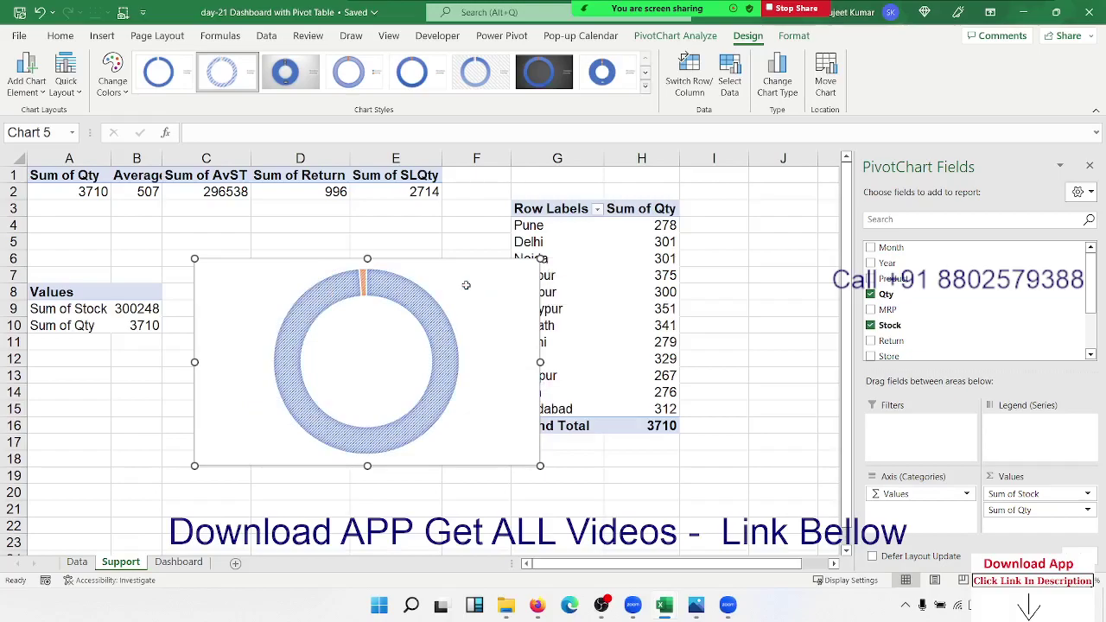
Paste the doughnut chart at M5 on the Dashboard sheet, move it left, and set No Fill
{"action": "left_click", "coordinate": [206, 425]}
{"action": "left_click", "coordinate": [178, 561]}
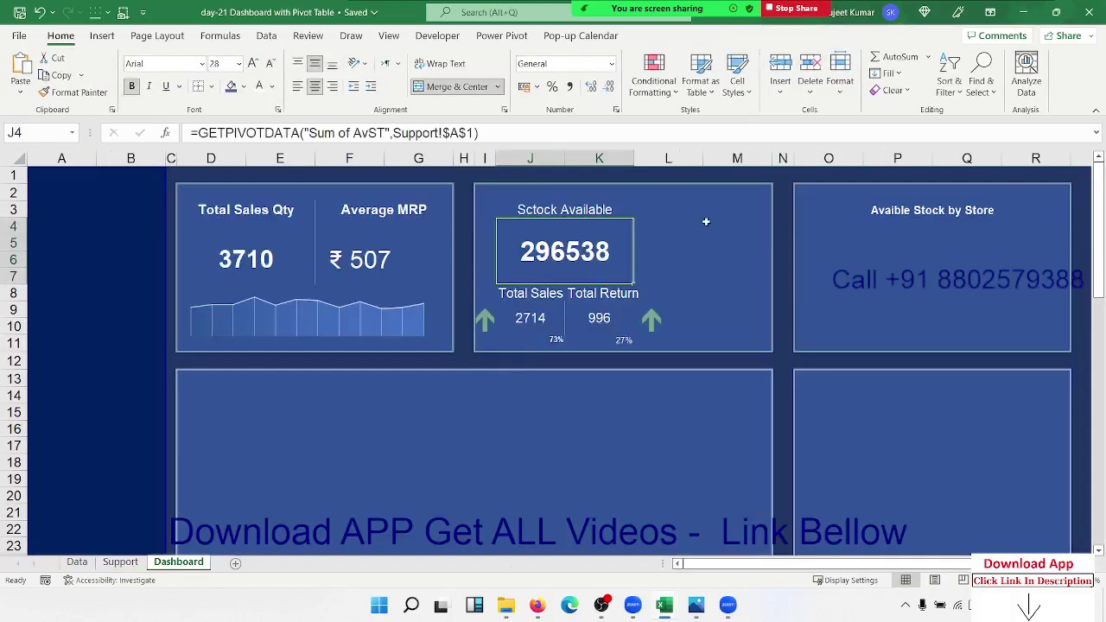
{"action": "left_click", "coordinate": [745, 245]}
{"action": "key", "text": "ctrl+v"}
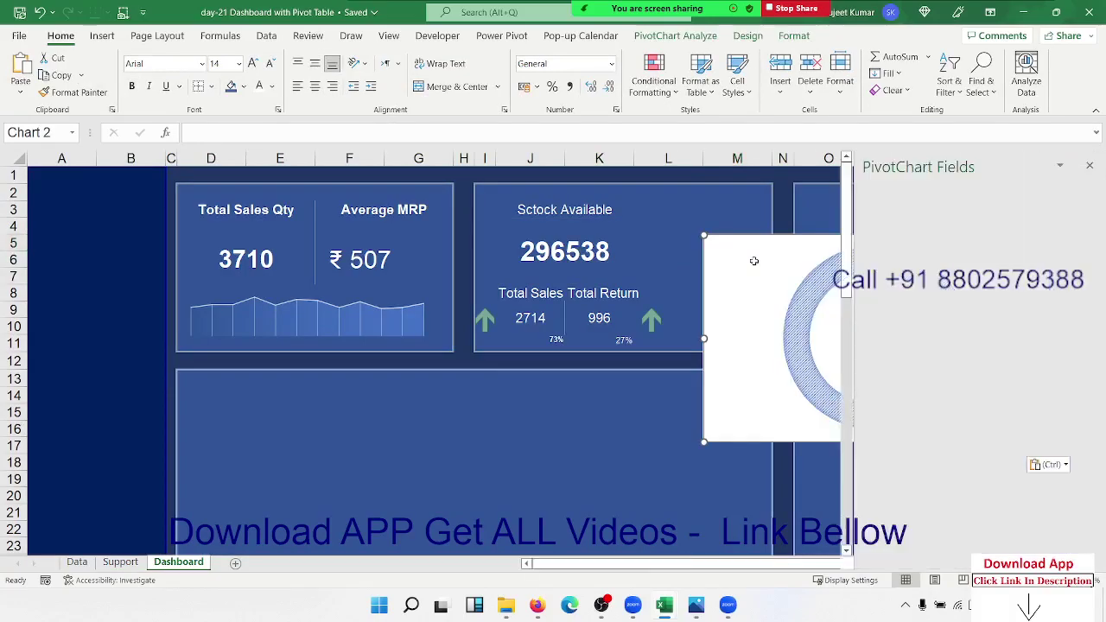
{"action": "left_click_drag", "start_coordinate": [746, 256], "coordinate": [367, 247]}
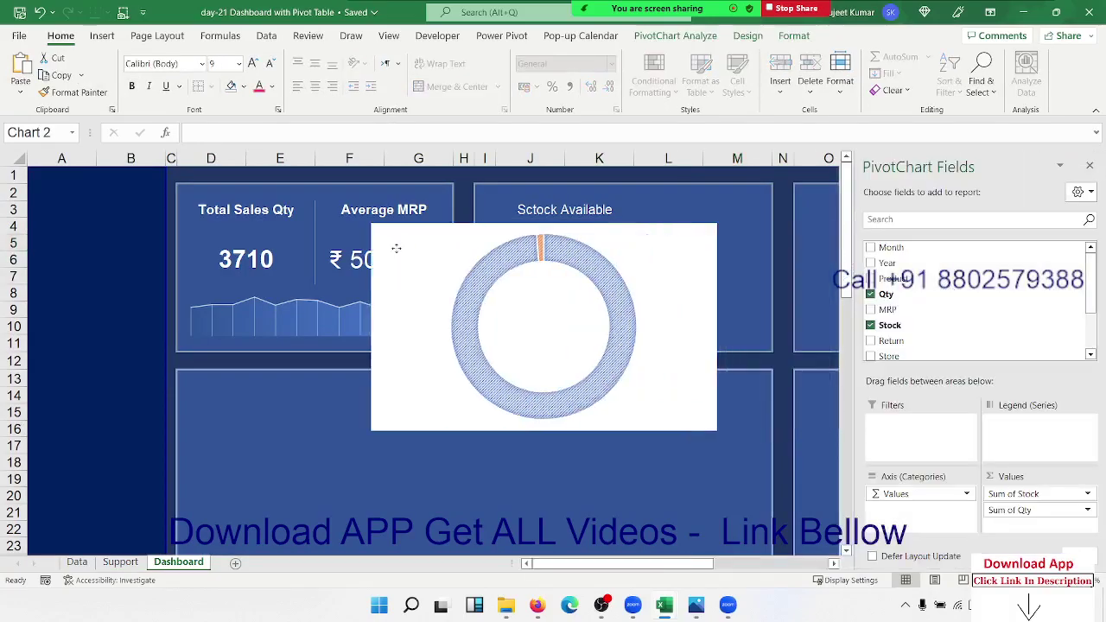
{"action": "left_click", "coordinate": [243, 86]}
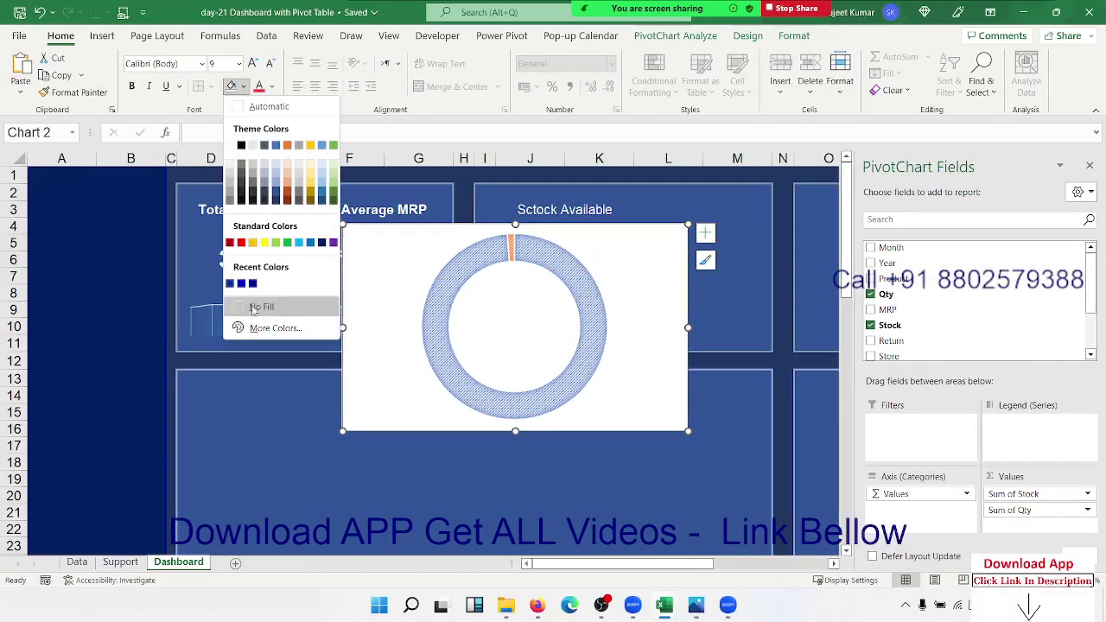
{"action": "left_click", "coordinate": [259, 307]}
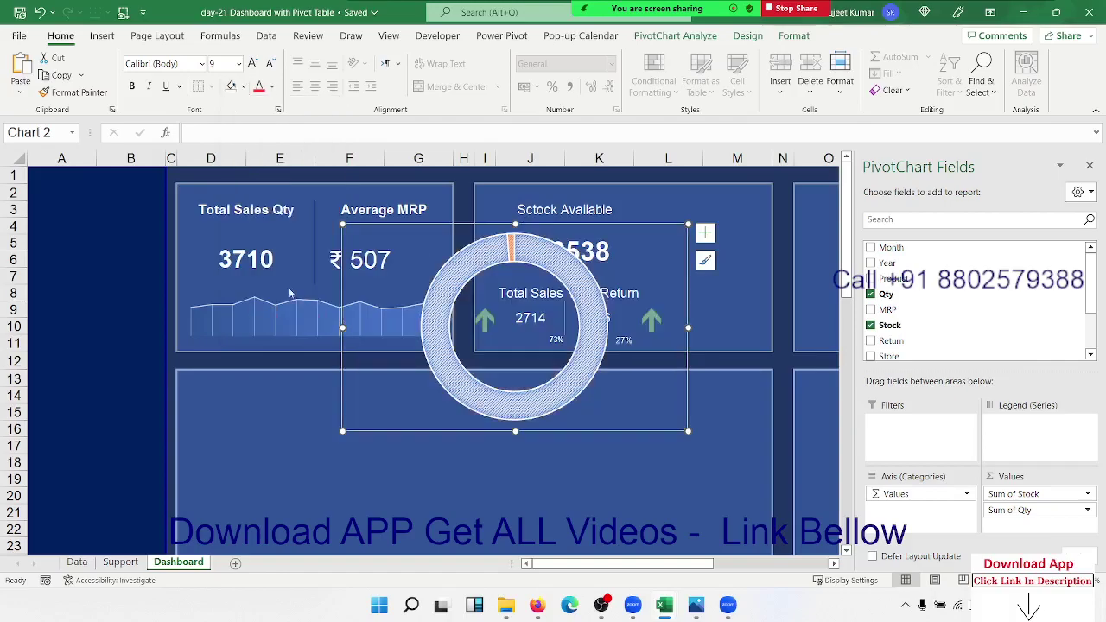
Remove the doughnut chart's outline
{"action": "left_click", "coordinate": [792, 38]}
{"action": "left_click", "coordinate": [590, 75]}
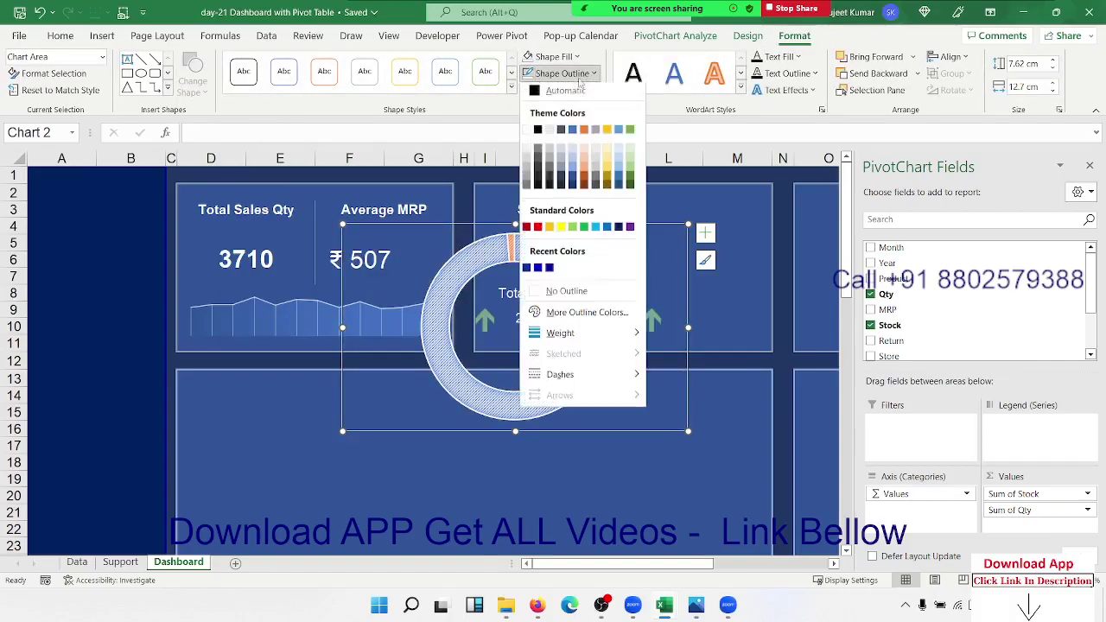
{"action": "left_click", "coordinate": [547, 295]}
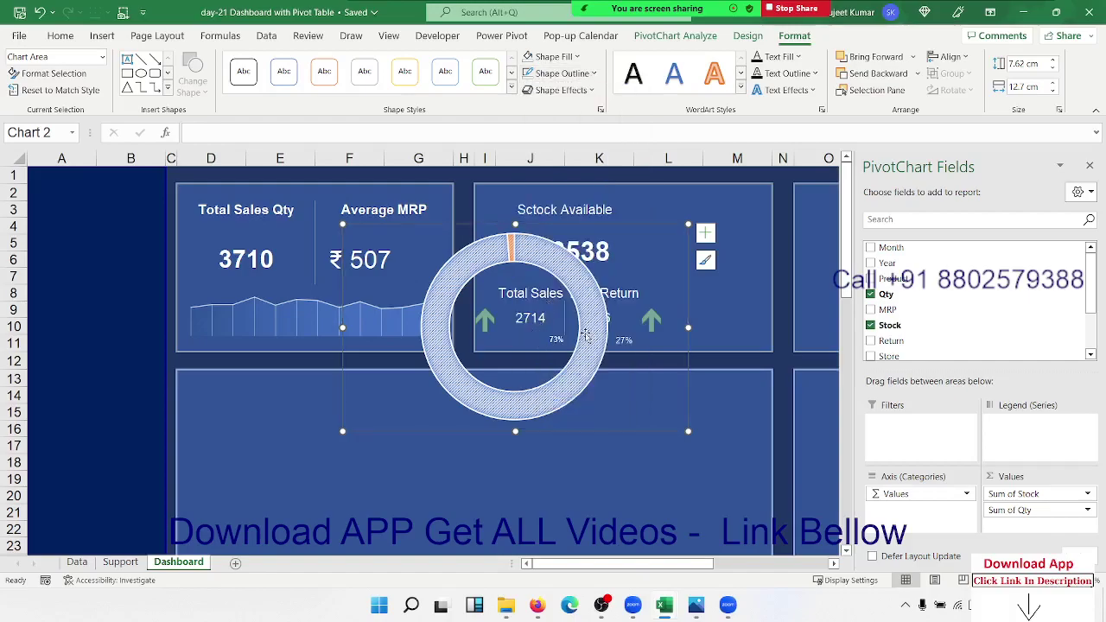
Shrink the doughnut chart and nudge its plot area slightly up and right
{"action": "left_click", "coordinate": [563, 373]}
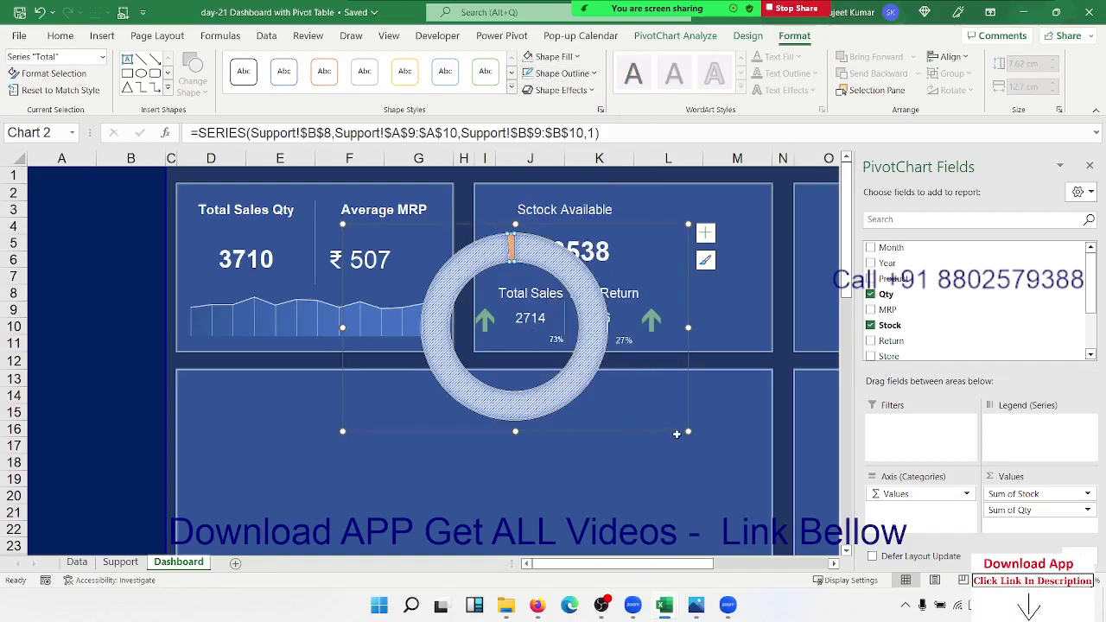
{"action": "left_click_drag", "start_coordinate": [688, 431], "coordinate": [534, 351]}
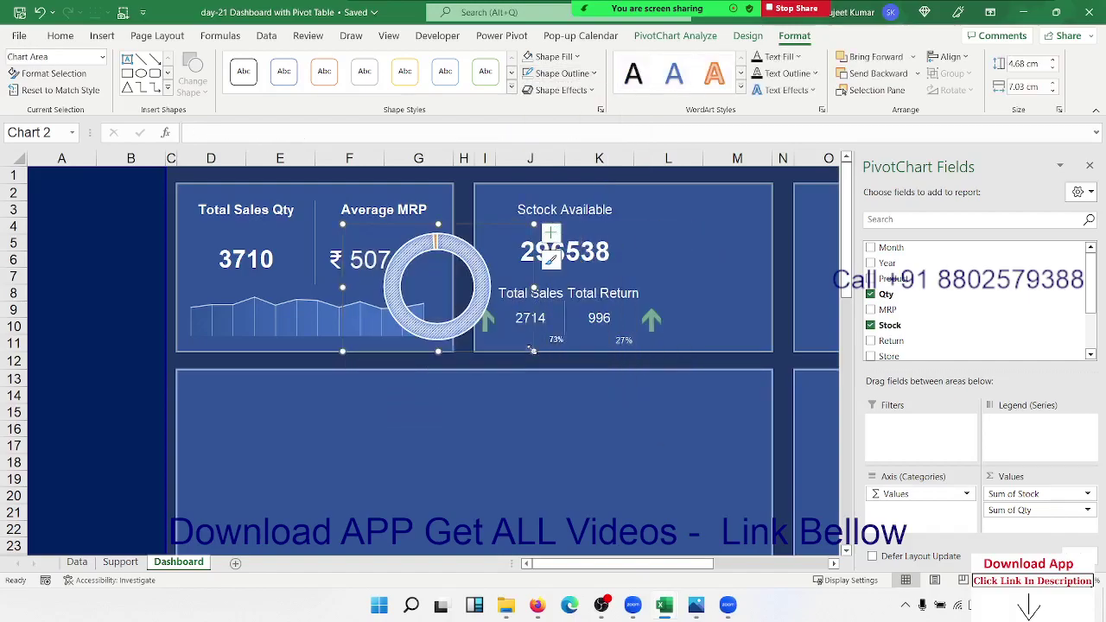
{"action": "left_click", "coordinate": [438, 316]}
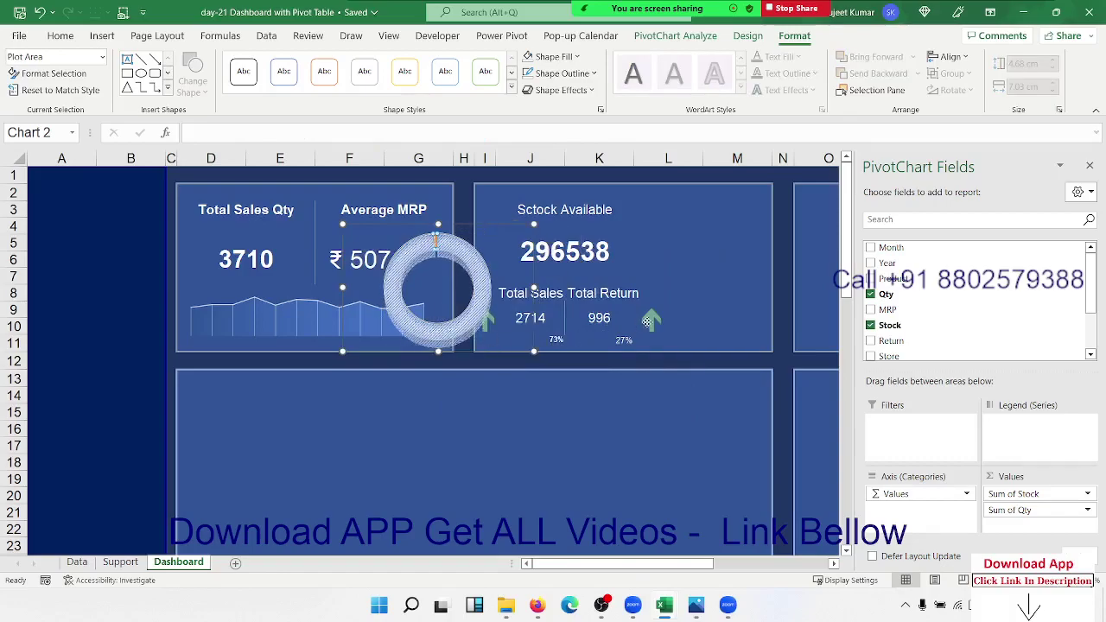
{"action": "left_click", "coordinate": [483, 321]}
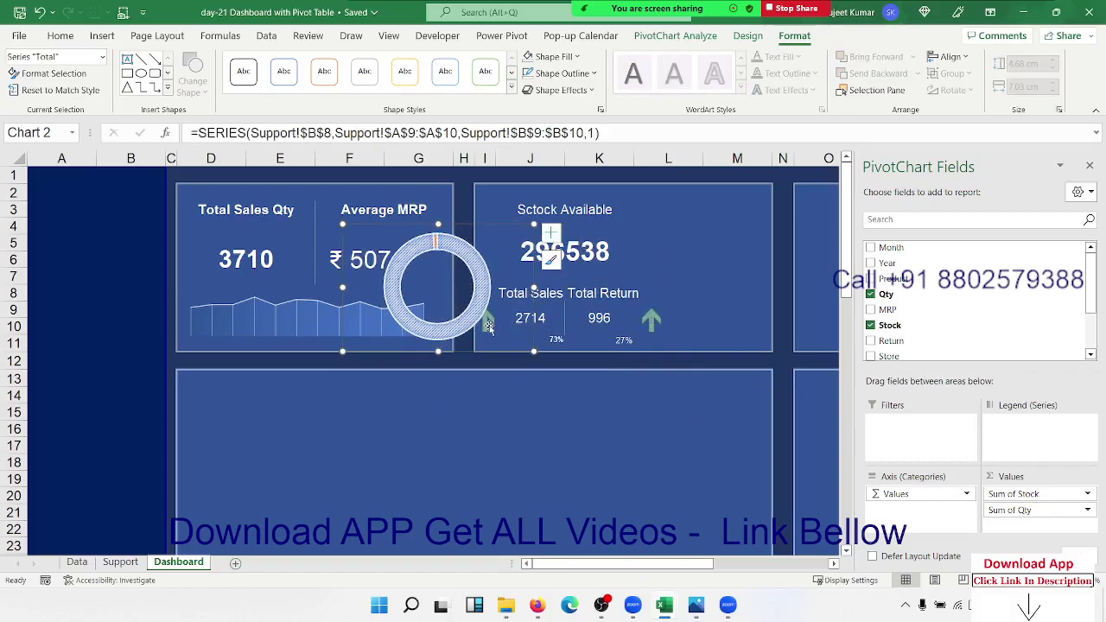
{"action": "left_click", "coordinate": [483, 325]}
{"action": "left_click_drag", "start_coordinate": [483, 325], "coordinate": [494, 315]}
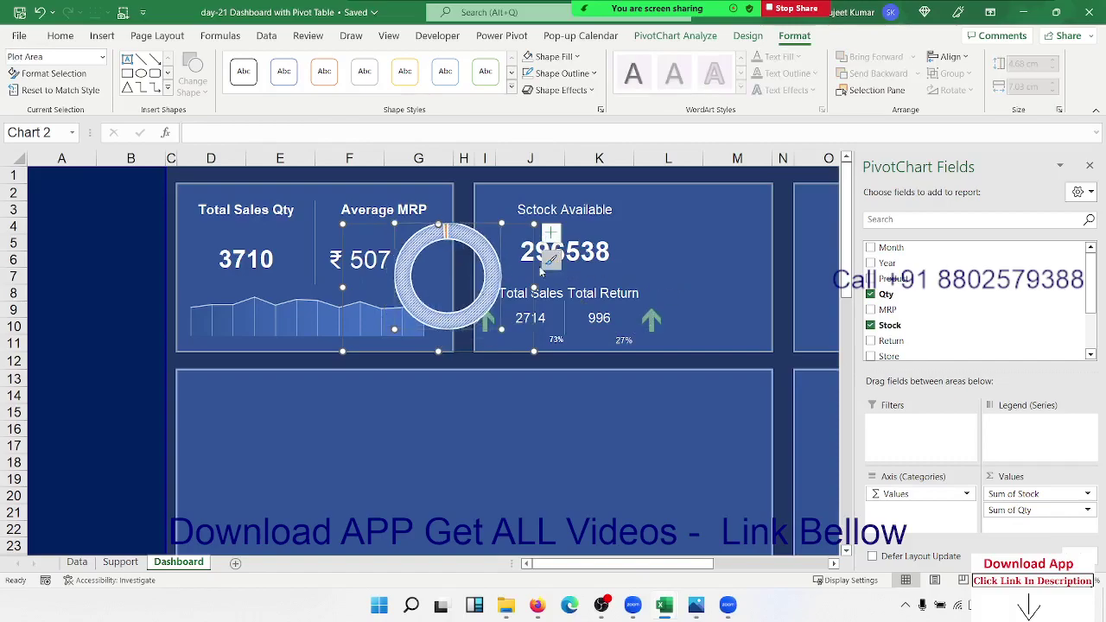
Place the chart in the stock card's top-right corner, sized 4.83 by 7.15 cm
{"action": "left_click_drag", "start_coordinate": [523, 246], "coordinate": [765, 207]}
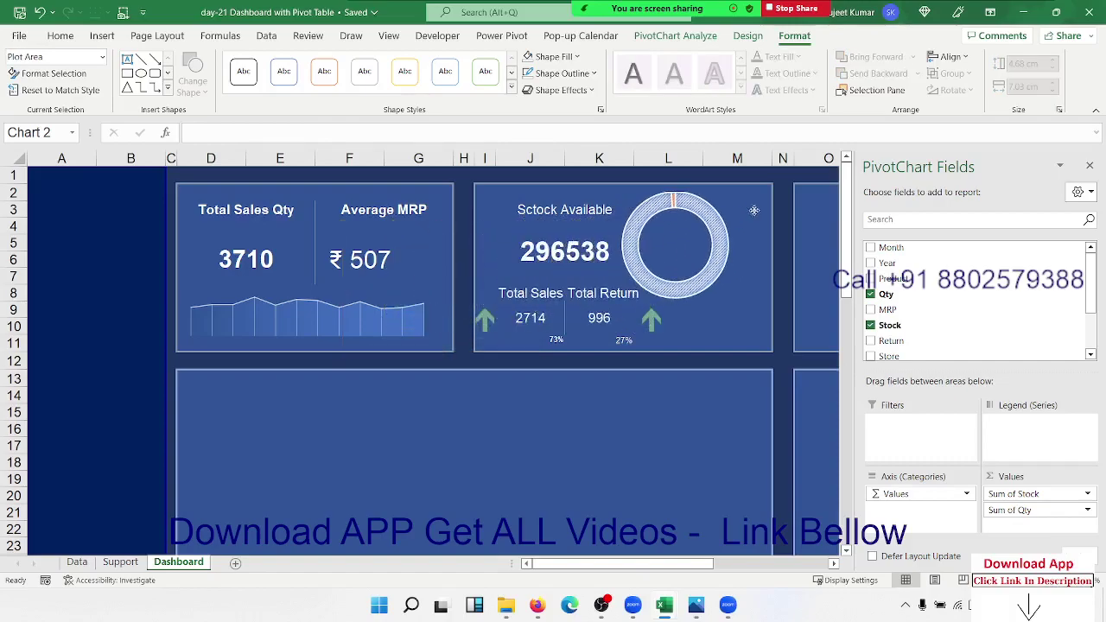
{"action": "left_click_drag", "start_coordinate": [765, 207], "coordinate": [777, 213]}
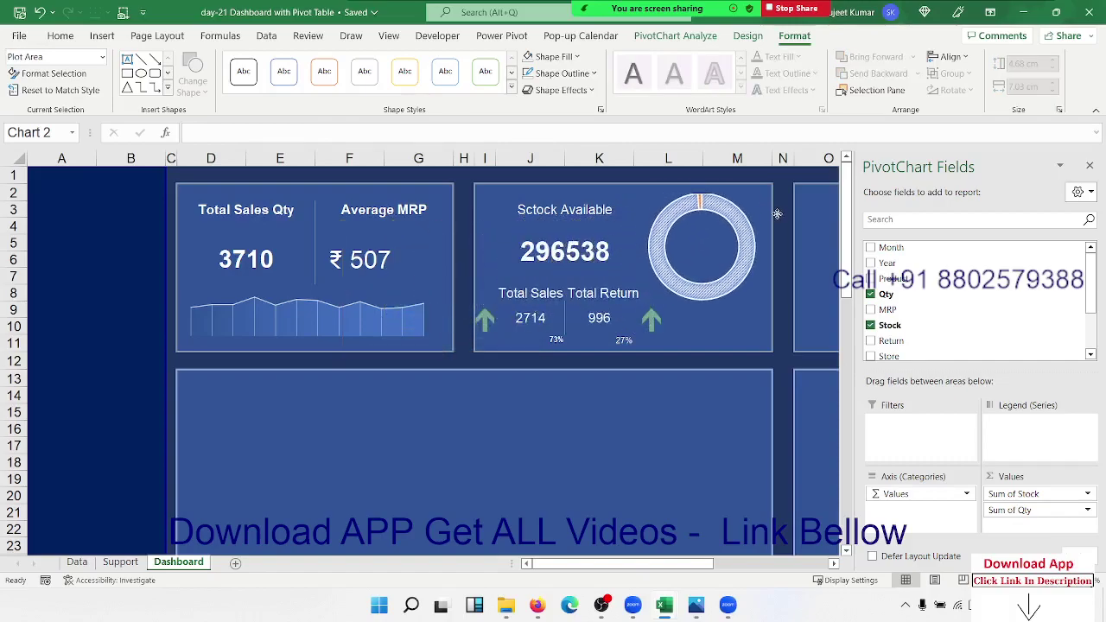
{"action": "left_click", "coordinate": [600, 318]}
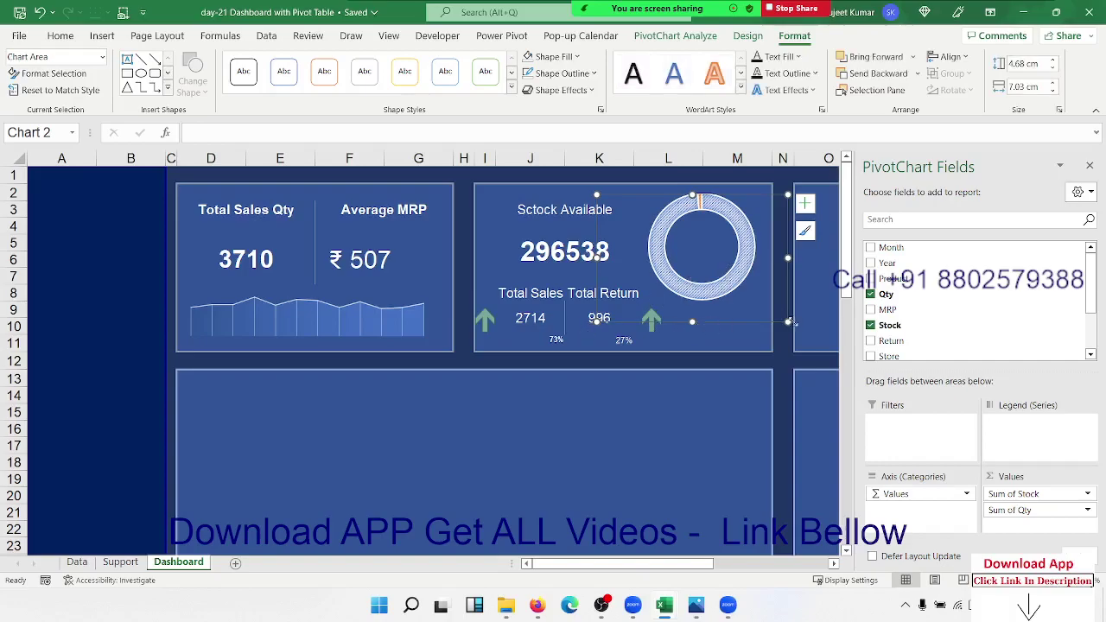
{"action": "left_click_drag", "start_coordinate": [785, 321], "coordinate": [788, 325]}
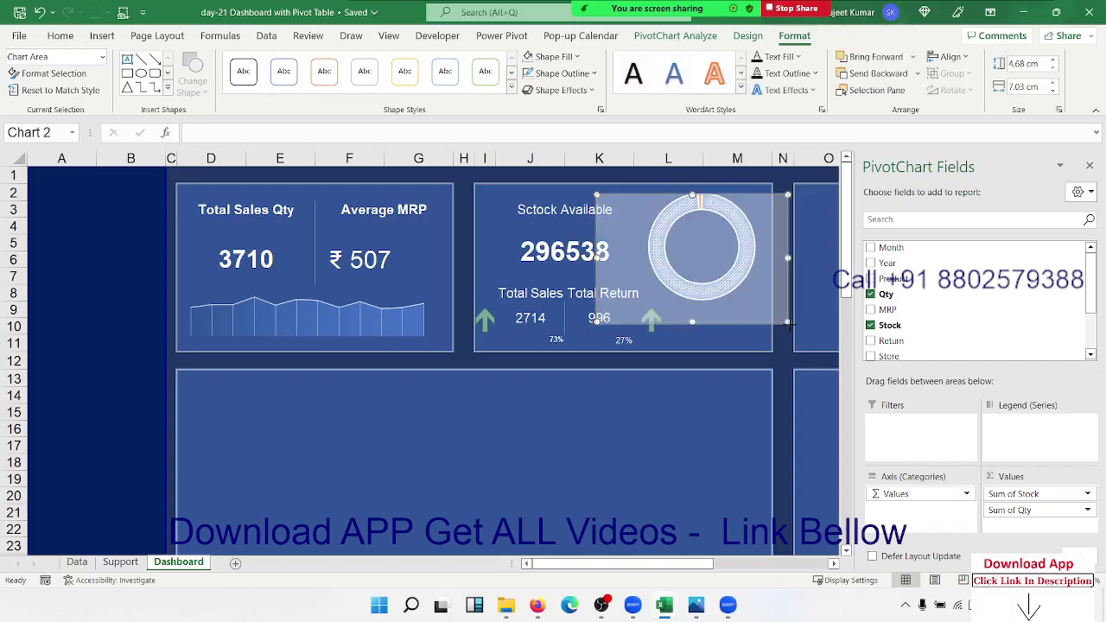
{"action": "left_click", "coordinate": [701, 299]}
{"action": "left_click", "coordinate": [698, 303]}
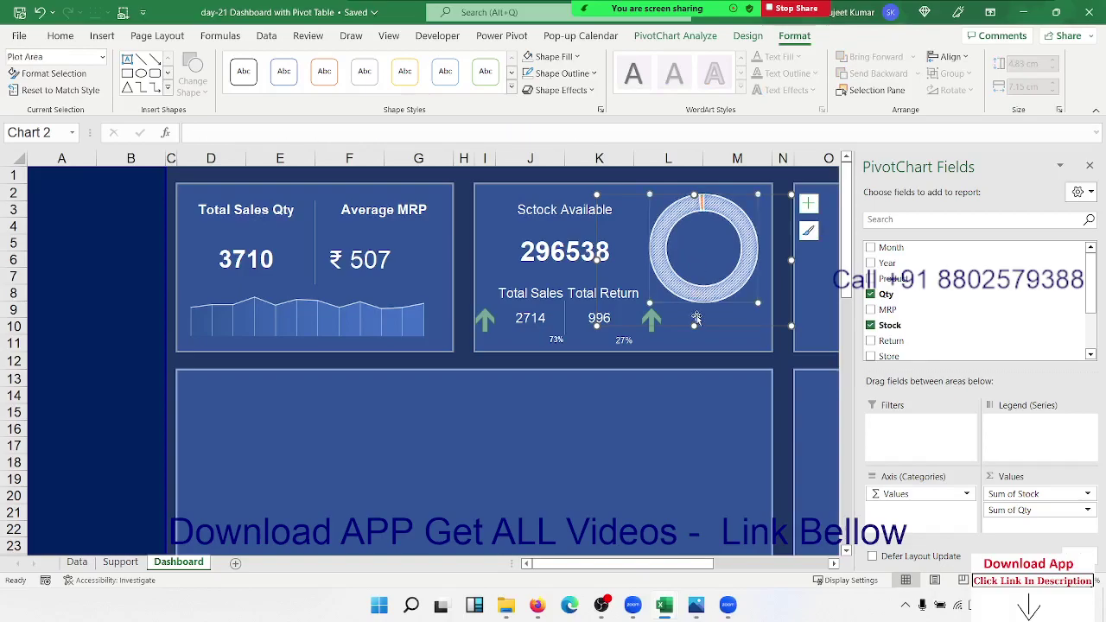
{"action": "left_click", "coordinate": [724, 345]}
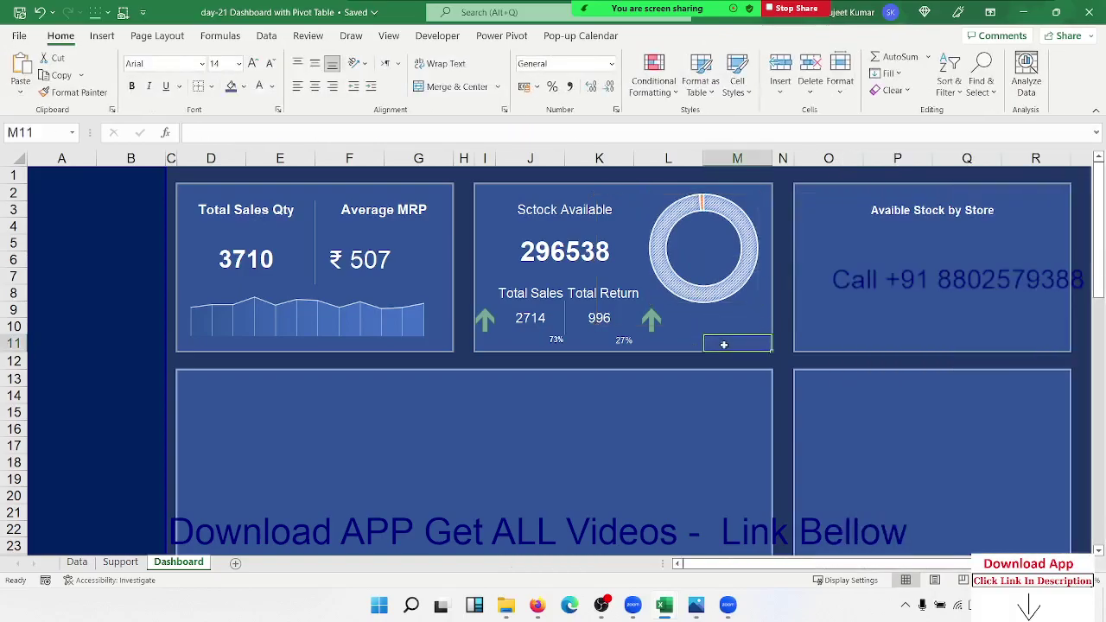
Merge cells L4:M7 behind the doughnut chart
{"action": "key", "text": "Up"}
{"action": "key", "text": "Up"}
{"action": "key", "text": "Up"}
{"action": "key", "text": "Up"}
{"action": "key", "text": "Up"}
{"action": "key", "text": "Up"}
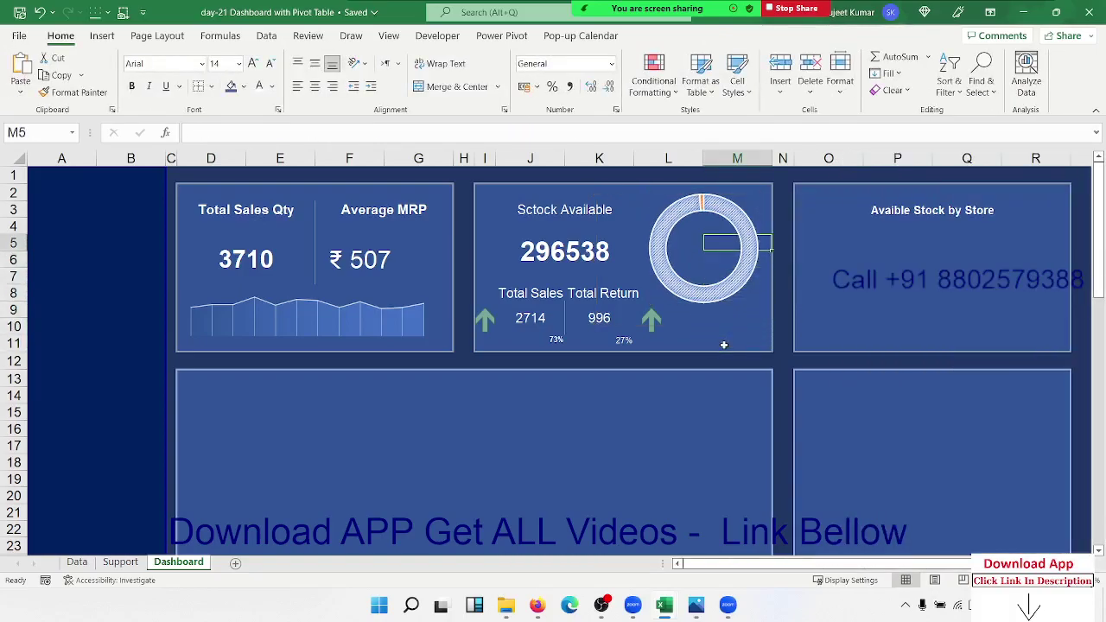
{"action": "key", "text": "Left"}
{"action": "key", "text": "Up"}
{"action": "key", "text": "shift+Right"}
{"action": "key", "text": "shift+Down"}
{"action": "key", "text": "shift+Down"}
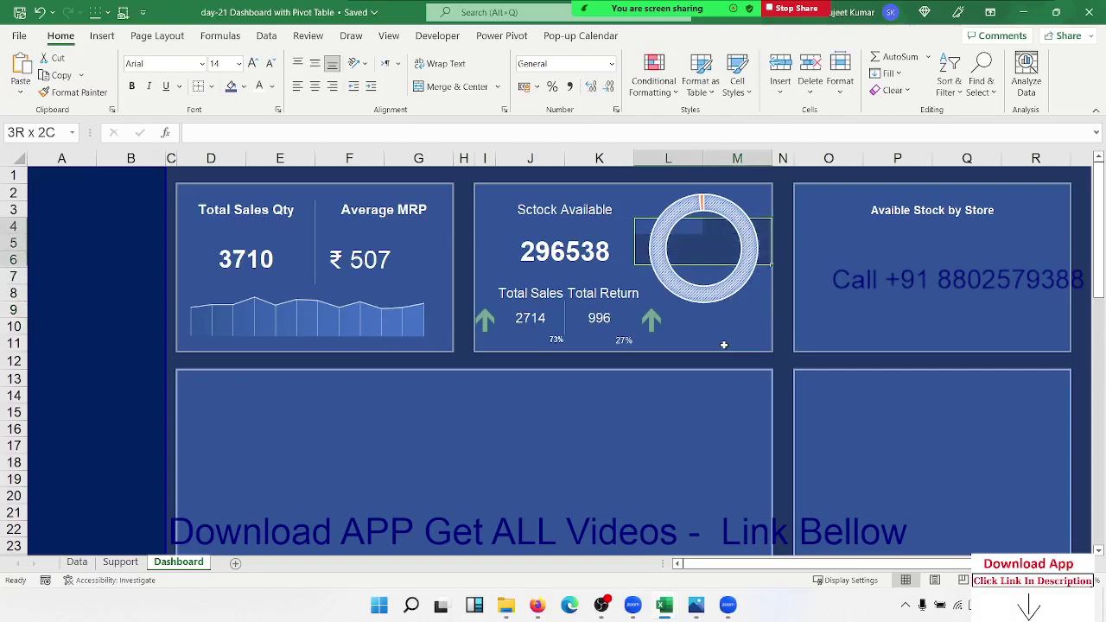
{"action": "key", "text": "shift+Down"}
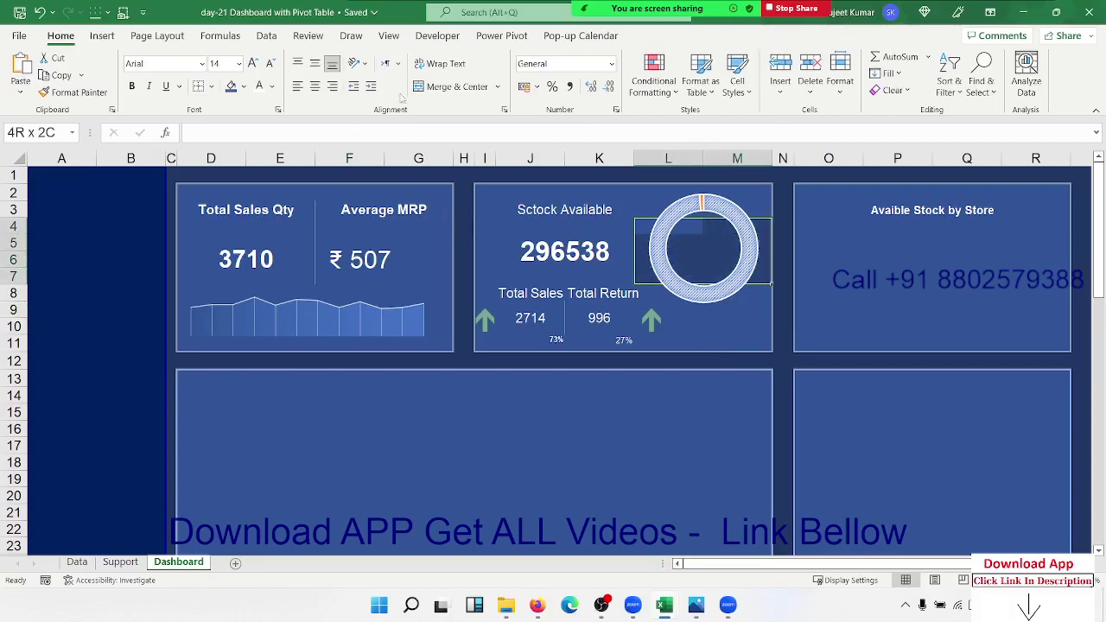
{"action": "left_click", "coordinate": [449, 86]}
{"action": "left_click", "coordinate": [691, 243]}
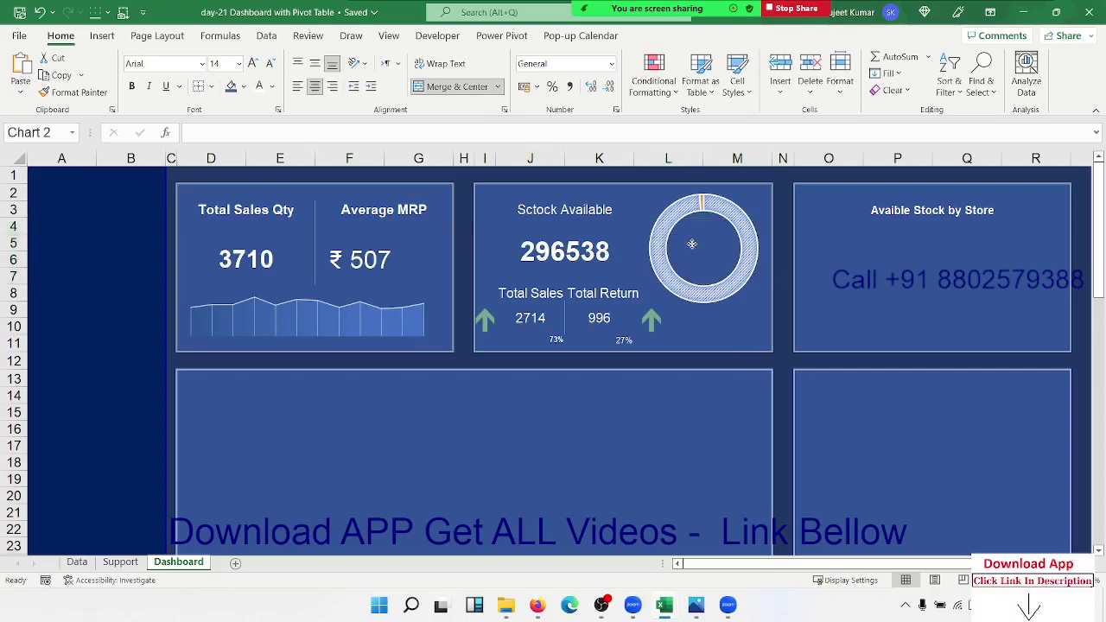
{"action": "left_click", "coordinate": [717, 341]}
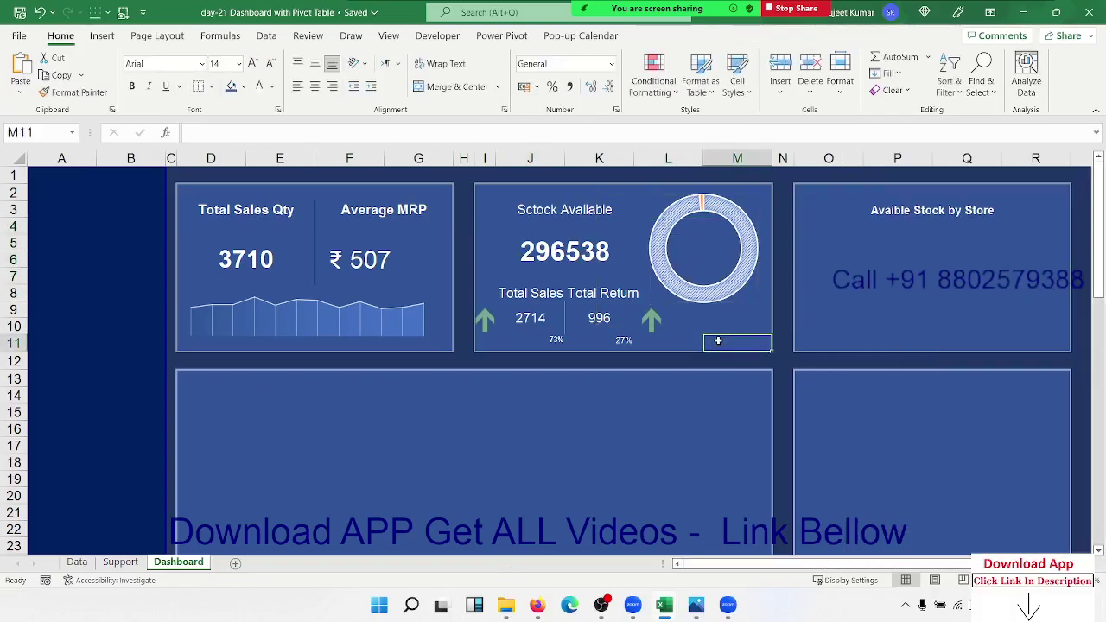
{"action": "key", "text": "Up"}
{"action": "key", "text": "Up"}
{"action": "key", "text": "Up"}
{"action": "key", "text": "Up"}
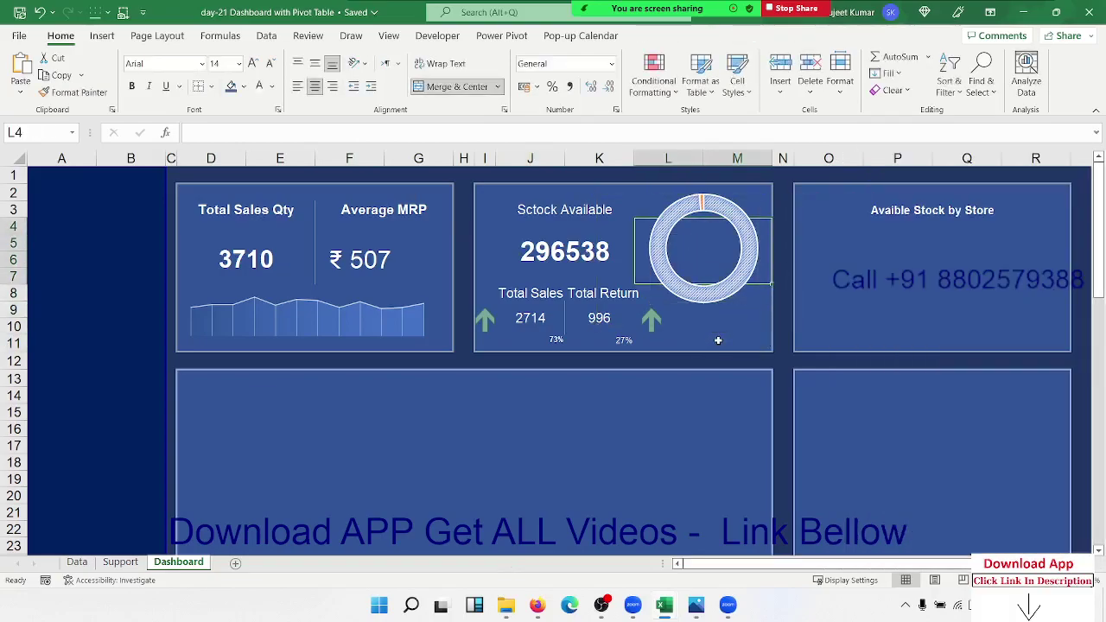
Start the formula in L4 with the bracketed sum (D5+J4)
{"action": "type", "text": "="}
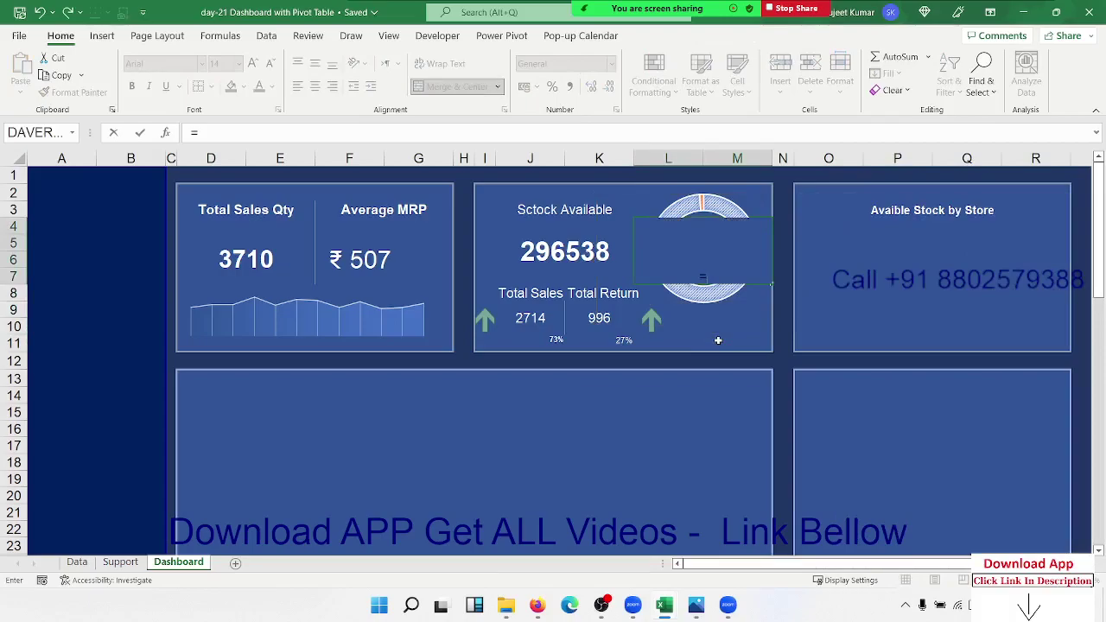
{"action": "key", "text": "Left"}
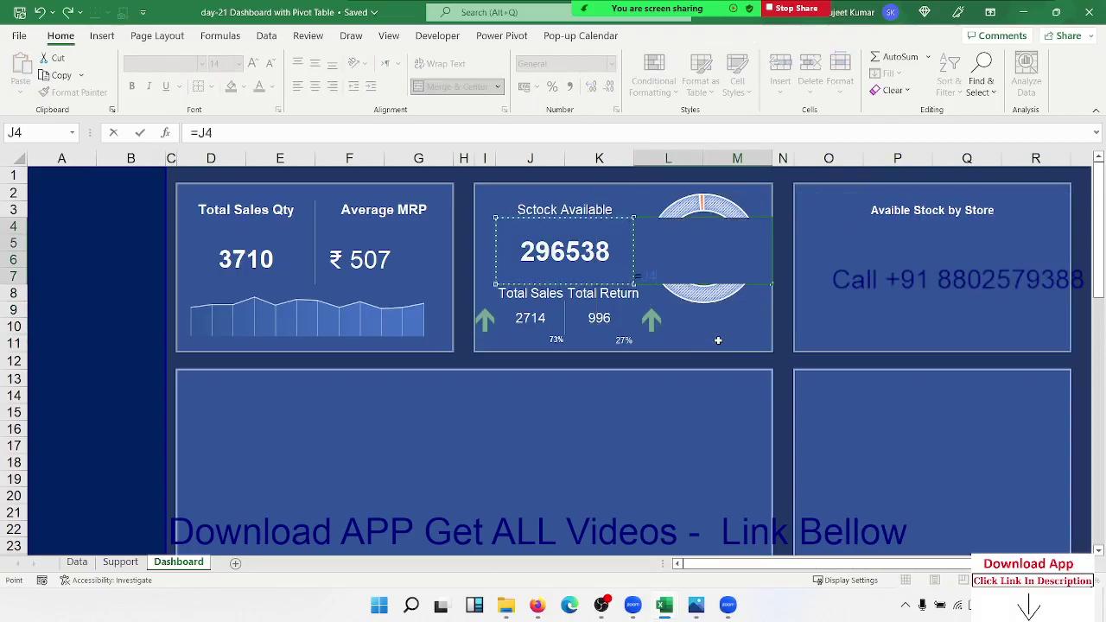
{"action": "key", "text": "Left"}
{"action": "key", "text": "Left"}
{"action": "key", "text": "Left"}
{"action": "key", "text": "Down"}
{"action": "key", "text": "Left"}
{"action": "key", "text": "Left"}
{"action": "key", "text": "Right"}
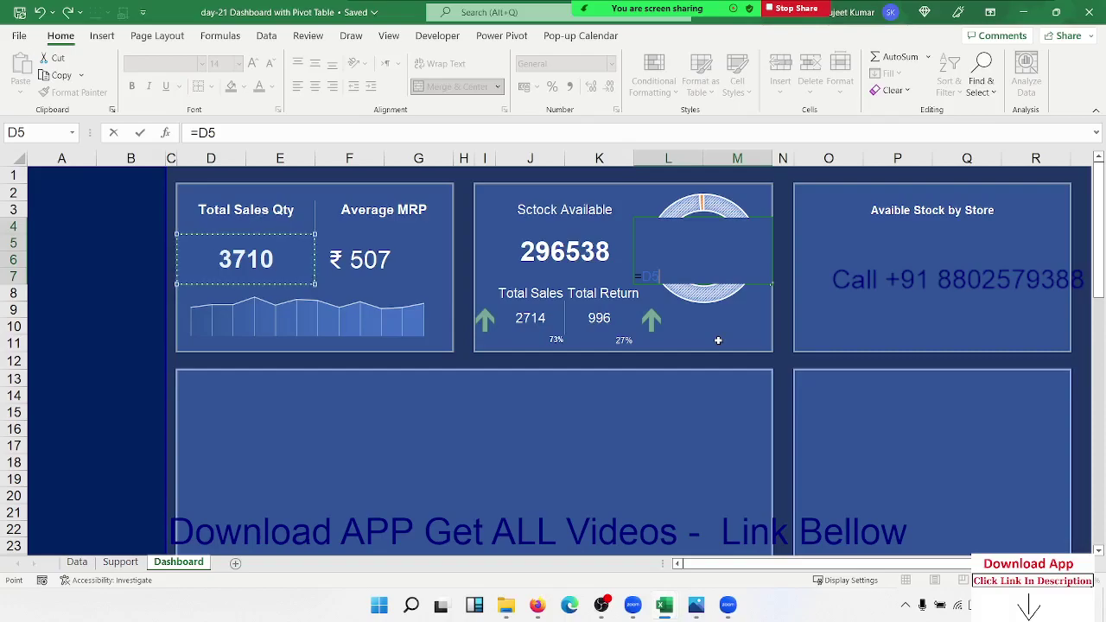
{"action": "type", "text": "/"}
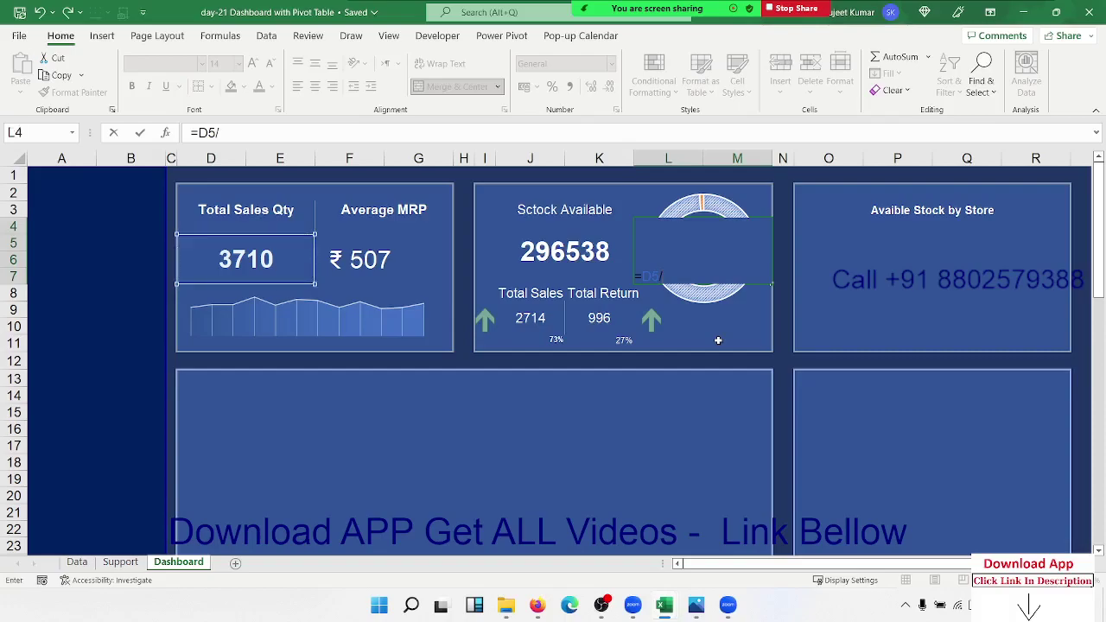
{"action": "key", "text": "BackSpace"}
{"action": "key", "text": "BackSpace"}
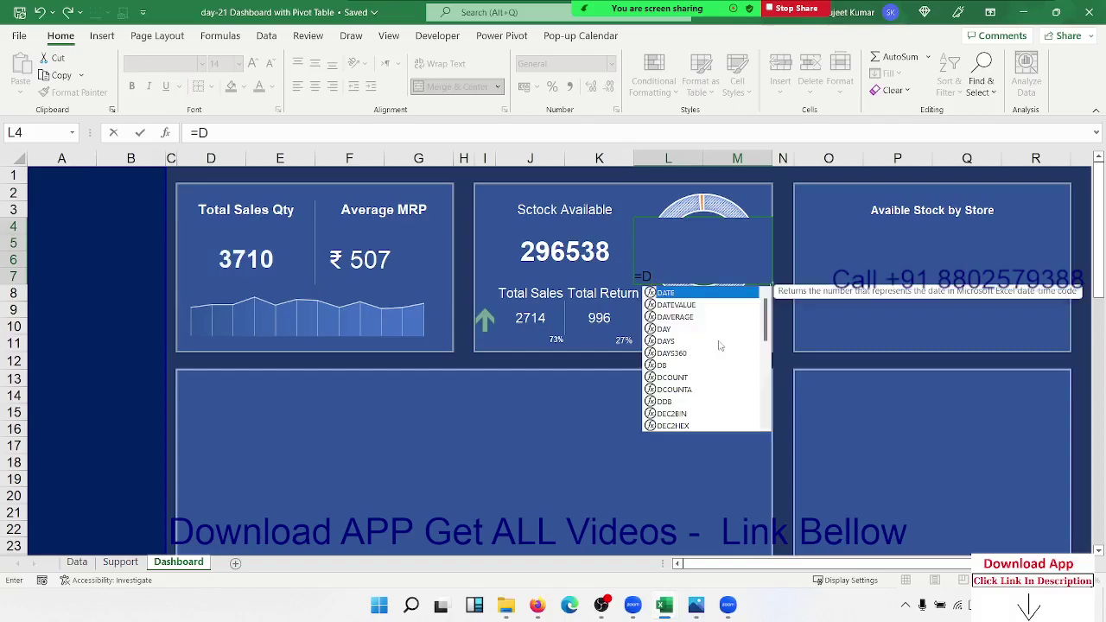
{"action": "key", "text": "BackSpace"}
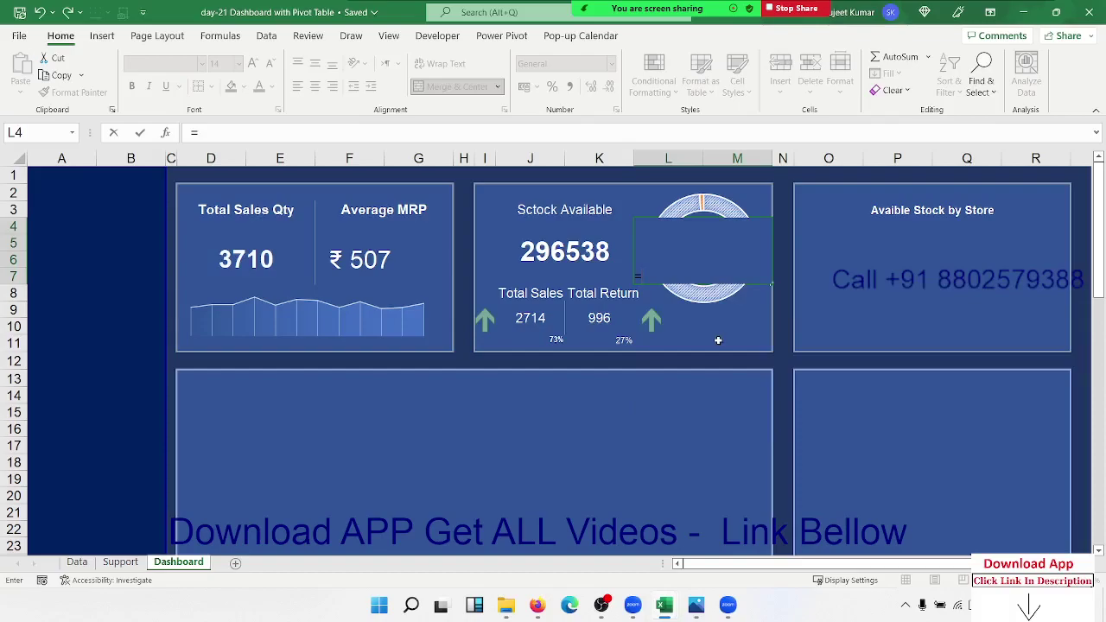
{"action": "type", "text": "("}
{"action": "key", "text": "Left"}
{"action": "key", "text": "Left"}
{"action": "key", "text": "Left"}
{"action": "key", "text": "Up"}
{"action": "key", "text": "Down"}
{"action": "key", "text": "Down"}
{"action": "type", "text": "+"}
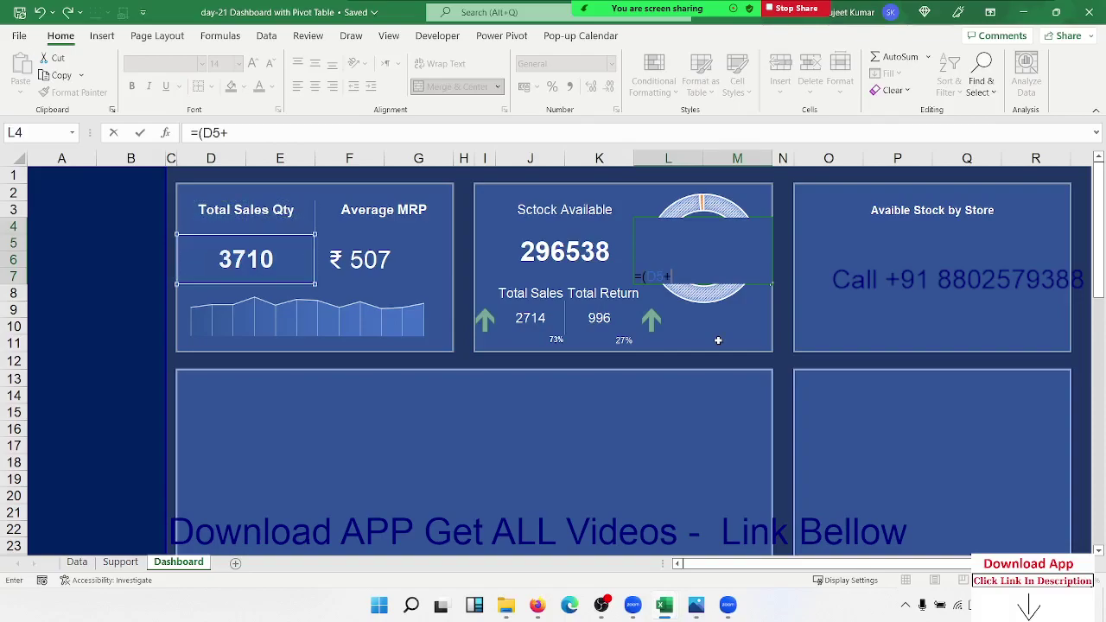
{"action": "key", "text": "Left"}
{"action": "key", "text": "Left"}
{"action": "type", "text": ")"}
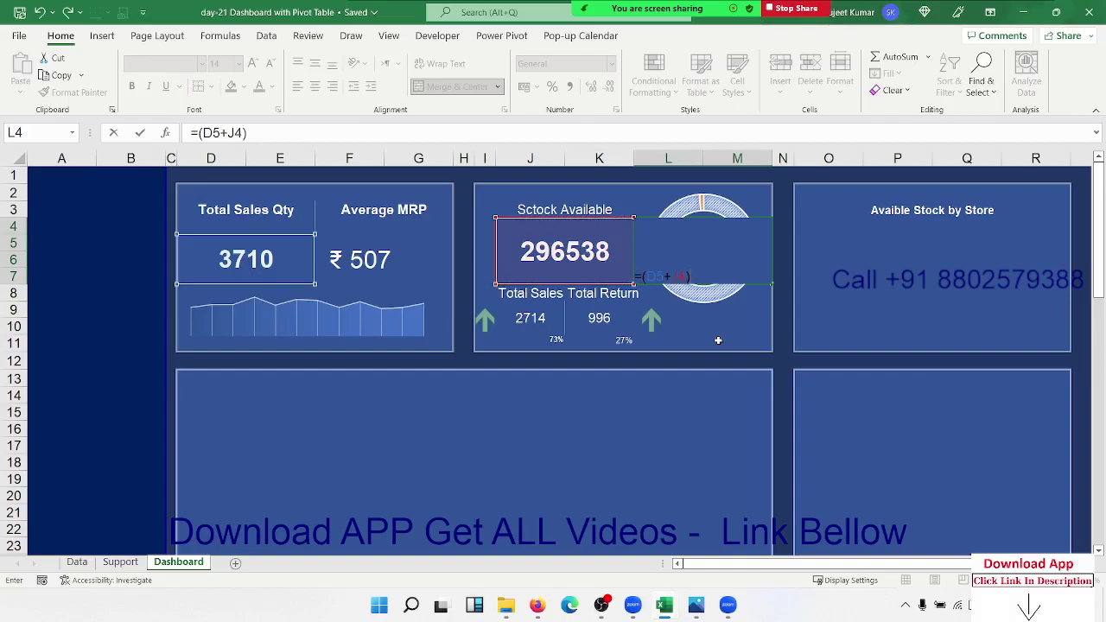
Add J4 as the numerator to complete =J4/(D5+J4)
{"action": "left_click", "coordinate": [673, 277]}
{"action": "left_click", "coordinate": [571, 251]}
{"action": "type", "text": "/"}
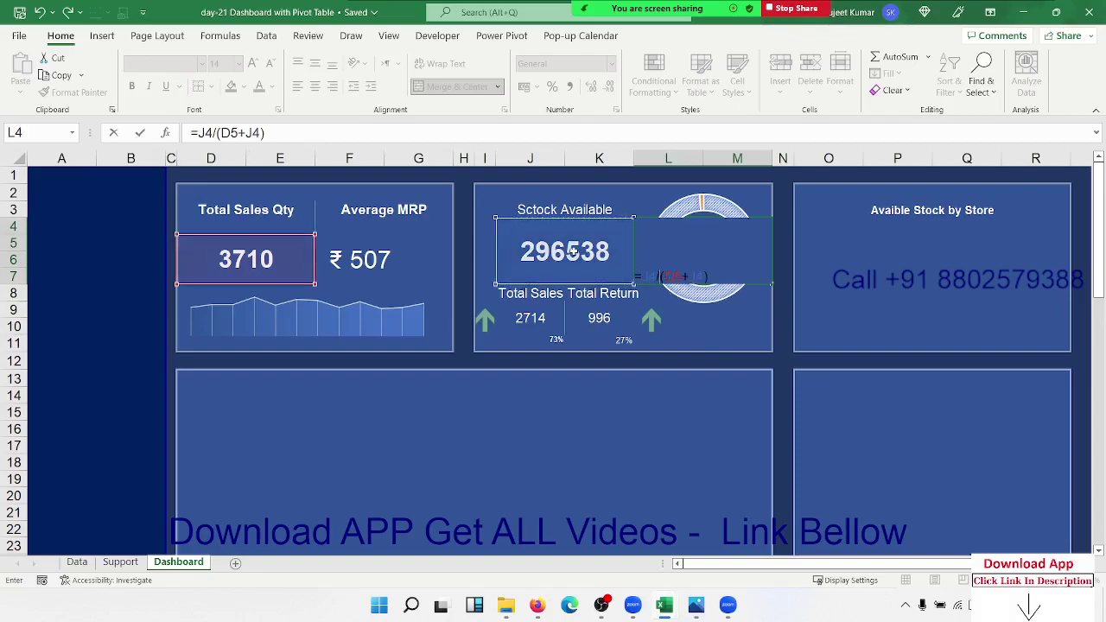
{"action": "key", "text": "Return"}
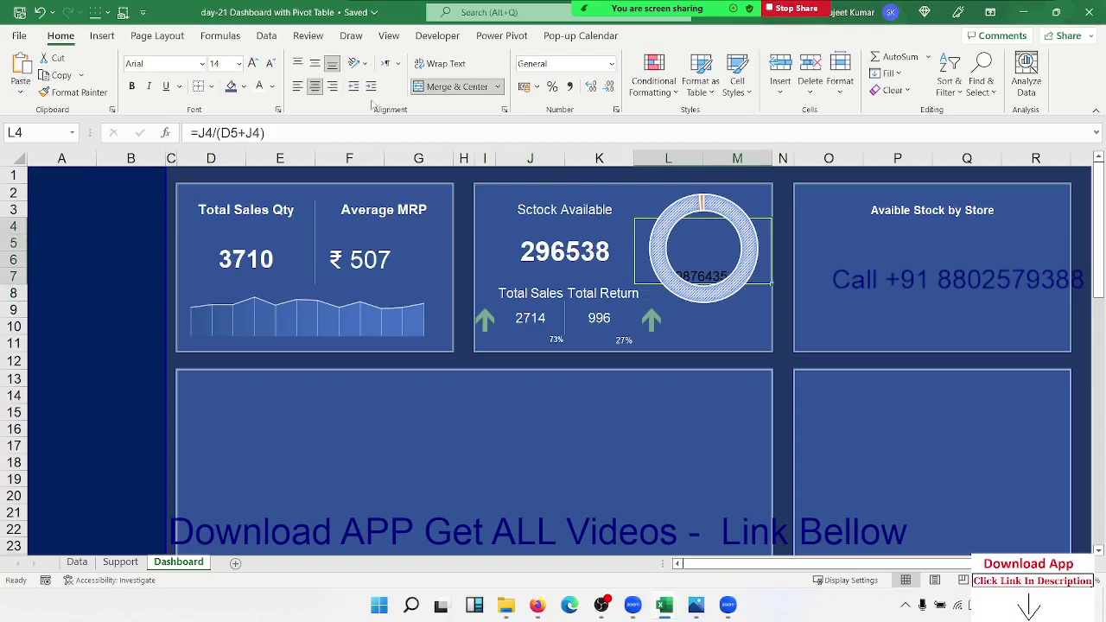
Format the 99% result as Percent Style, middle-aligned, white, font size 22
{"action": "left_click", "coordinate": [551, 86]}
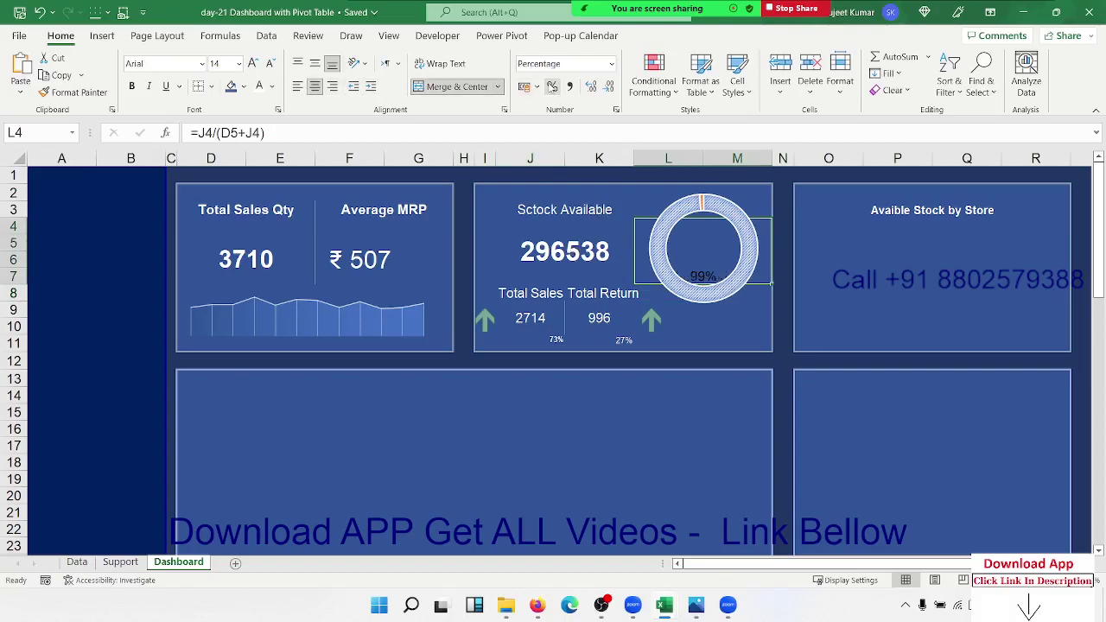
{"action": "left_click", "coordinate": [317, 65]}
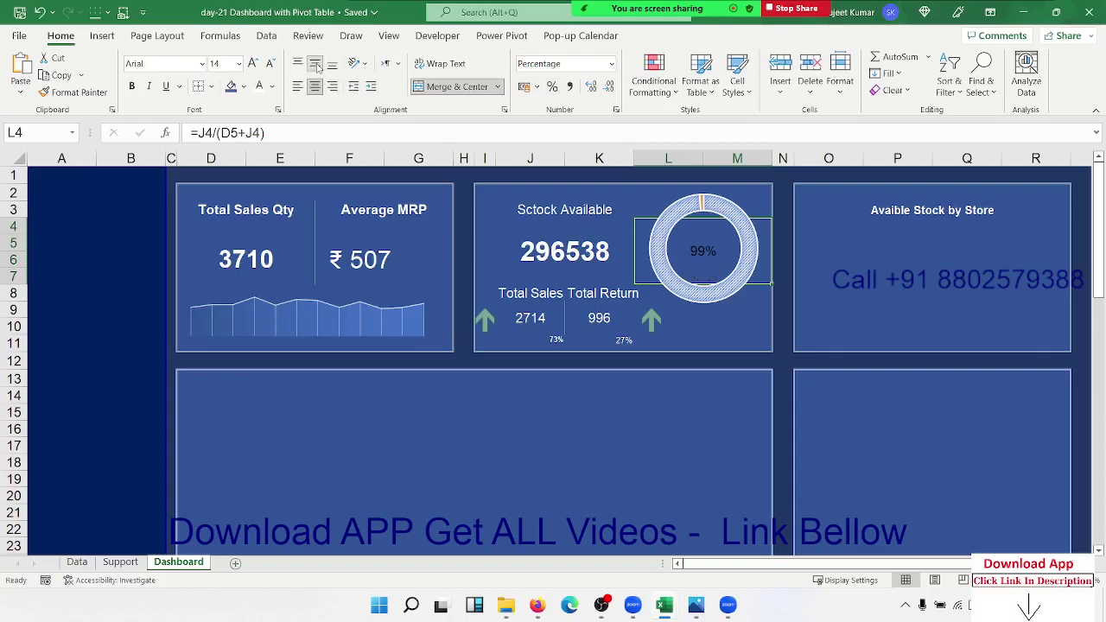
{"action": "left_click", "coordinate": [258, 86]}
{"action": "left_click", "coordinate": [253, 64]}
{"action": "left_click", "coordinate": [253, 64]}
{"action": "left_click", "coordinate": [253, 64]}
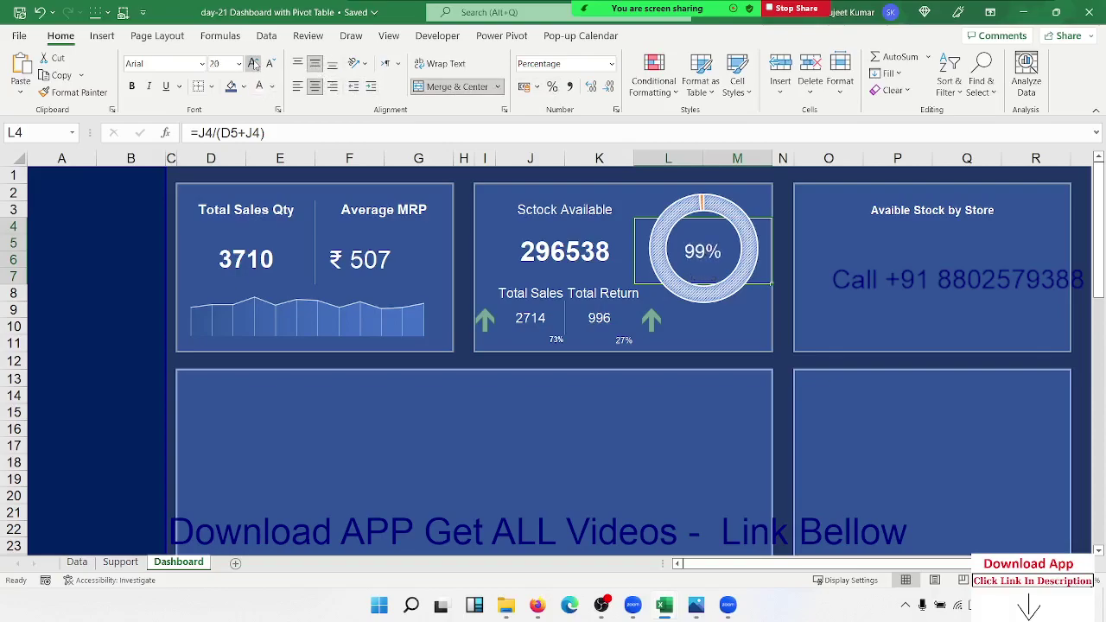
{"action": "left_click", "coordinate": [254, 63]}
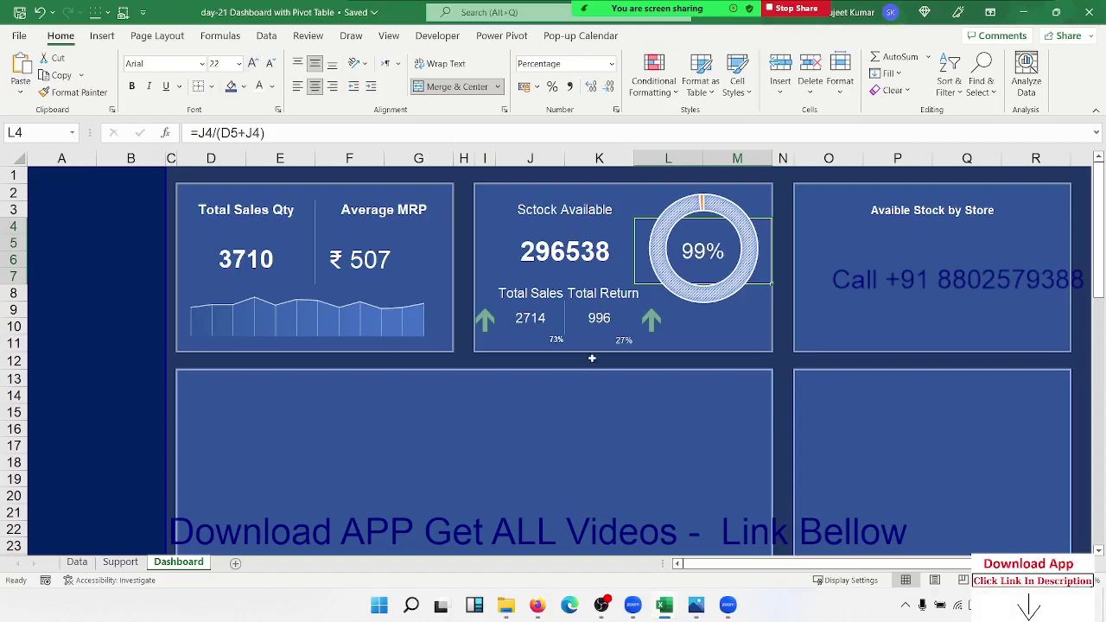
{"action": "left_click", "coordinate": [729, 327]}
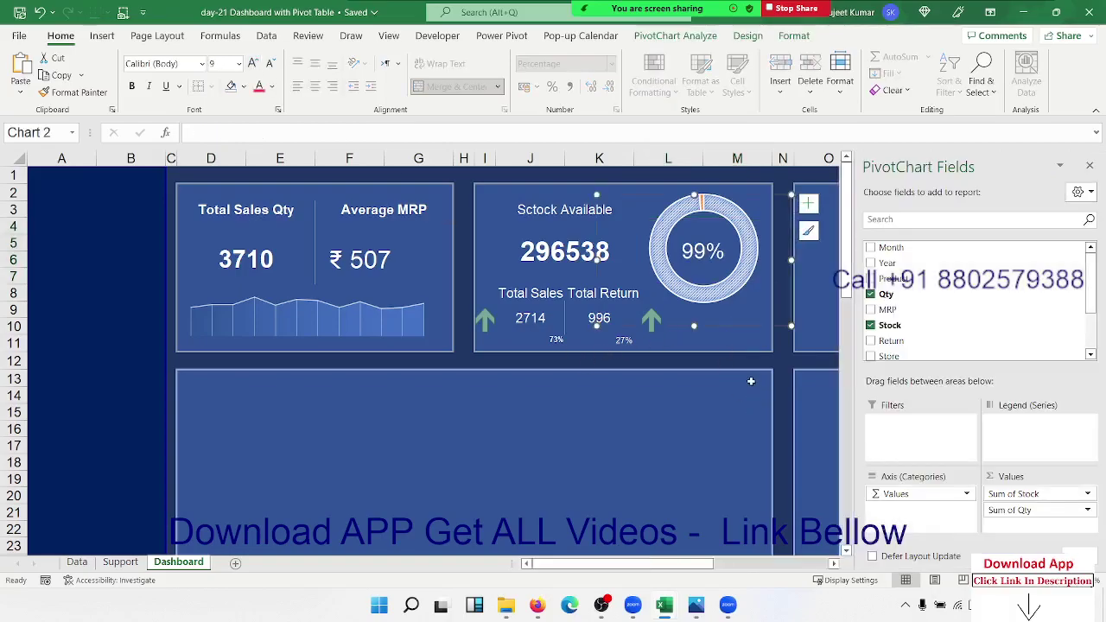
{"action": "left_click", "coordinate": [744, 368]}
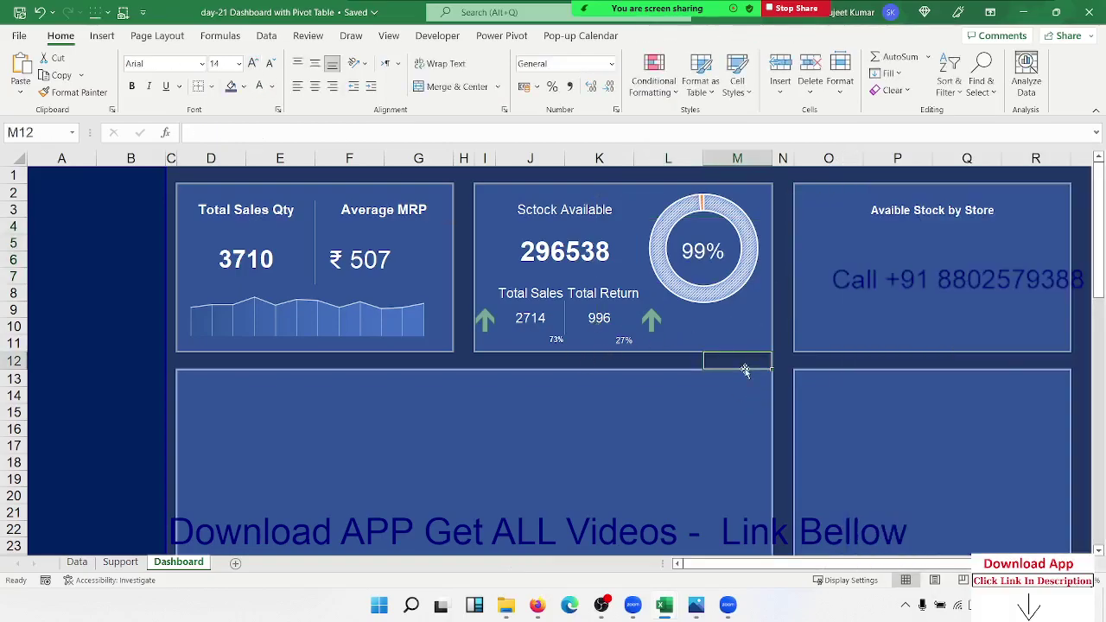
{"action": "key", "text": "Right"}
{"action": "key", "text": "Right"}
{"action": "key", "text": "Up"}
{"action": "key", "text": "Up"}
{"action": "key", "text": "Up"}
{"action": "key", "text": "Up"}
{"action": "key", "text": "Up"}
{"action": "key", "text": "Up"}
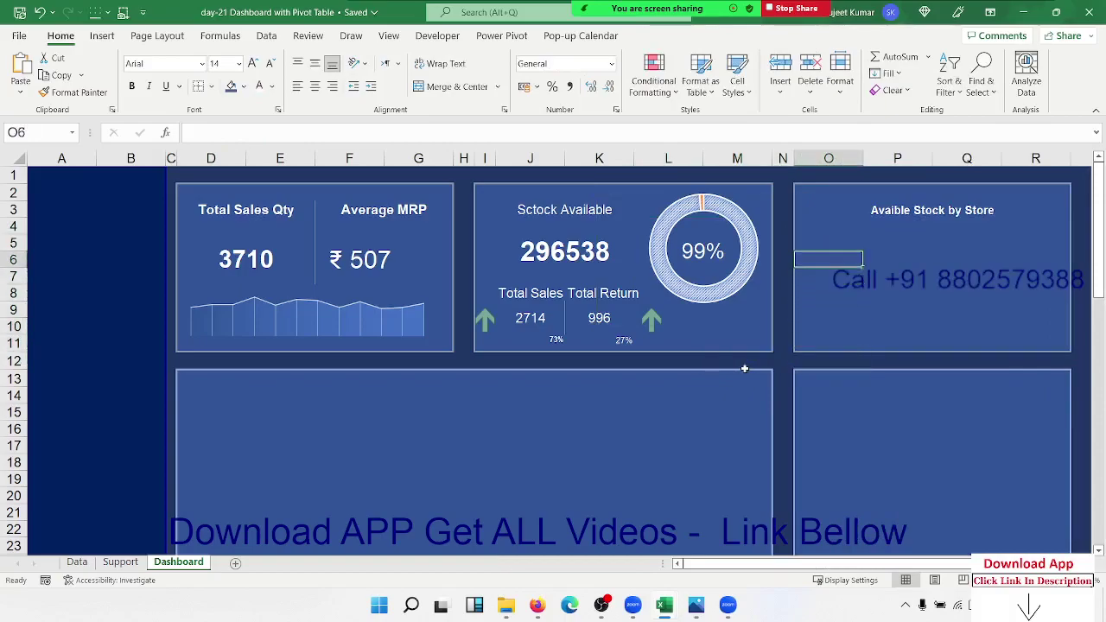
{"action": "key", "text": "Up"}
{"action": "key", "text": "Up"}
Copy the store quantity pivot table on the Support sheet and paste a duplicate at J3
{"action": "key", "text": "Right"}
{"action": "key", "text": "Right"}
{"action": "key", "text": "Left"}
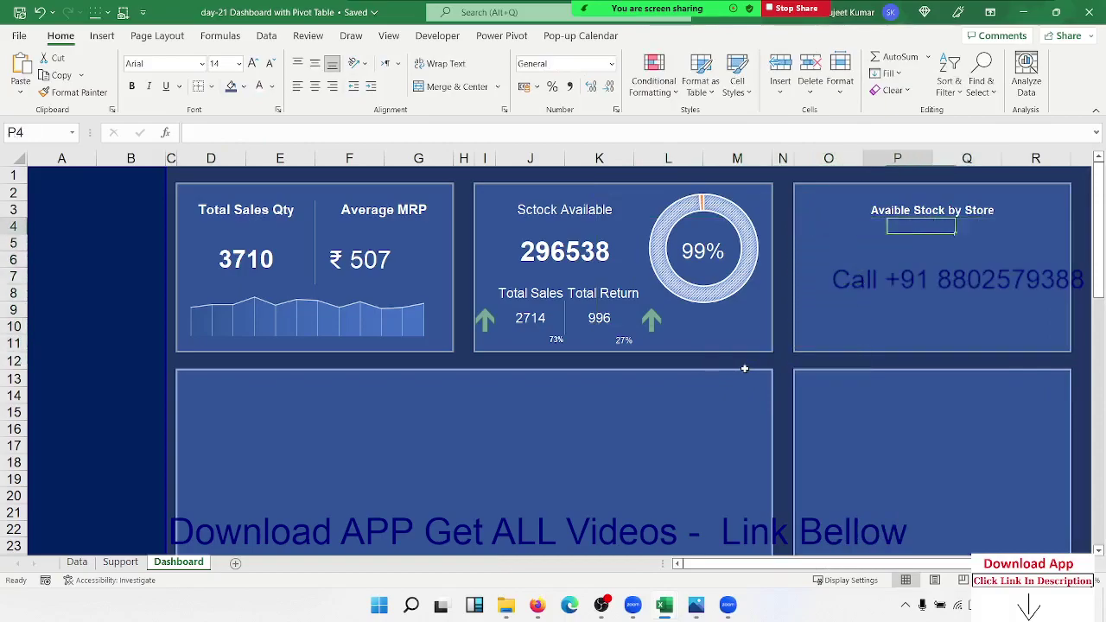
{"action": "key", "text": "Left"}
{"action": "key", "text": "Right"}
{"action": "key", "text": "Right"}
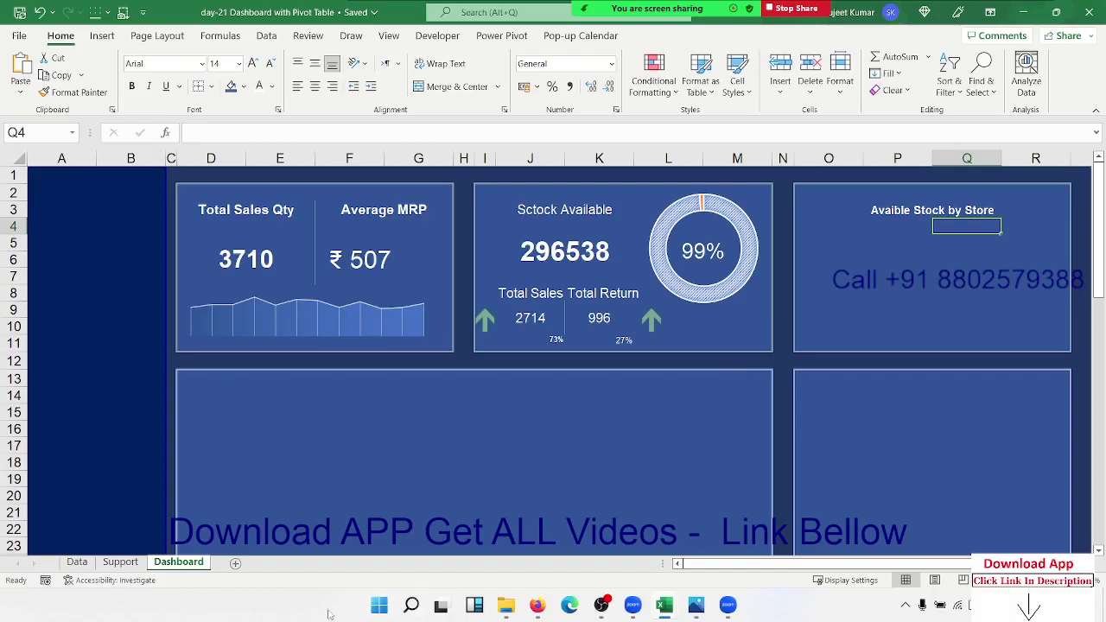
{"action": "left_click", "coordinate": [120, 562]}
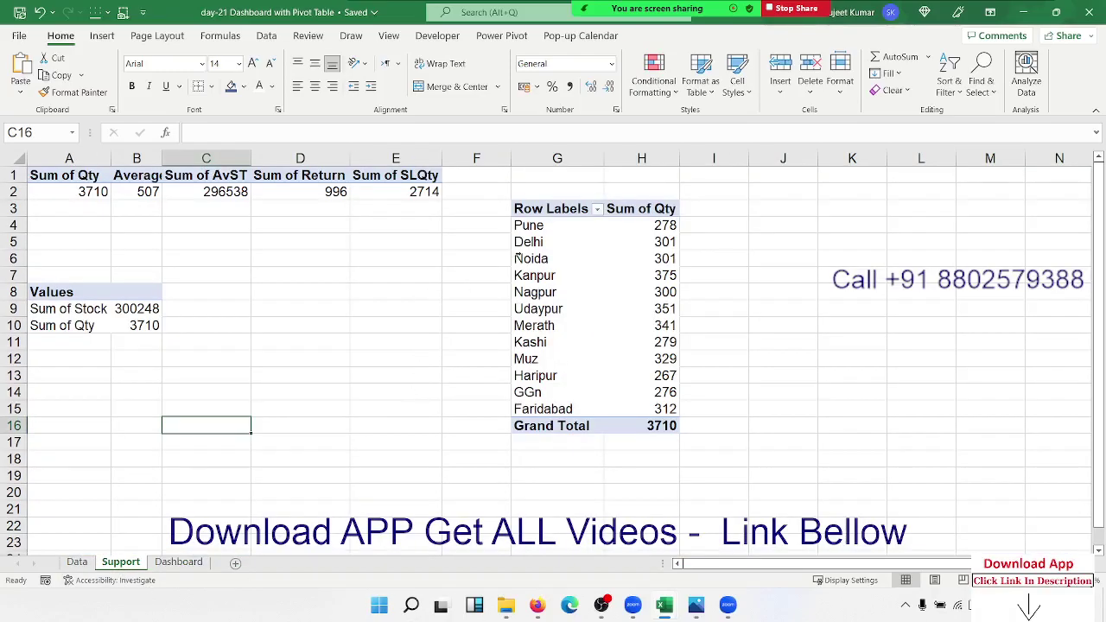
{"action": "left_click", "coordinate": [553, 209]}
{"action": "key", "text": "ctrl+a"}
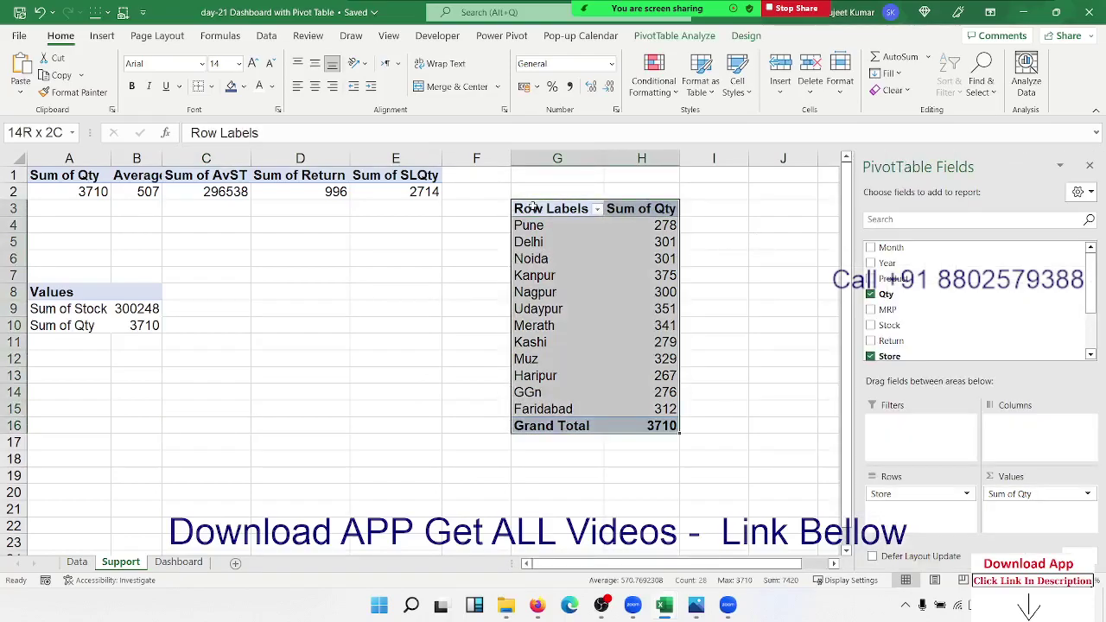
{"action": "key", "text": "ctrl+c"}
{"action": "key", "text": "Right"}
{"action": "key", "text": "Right"}
{"action": "key", "text": "Right"}
{"action": "key", "text": "ctrl+v"}
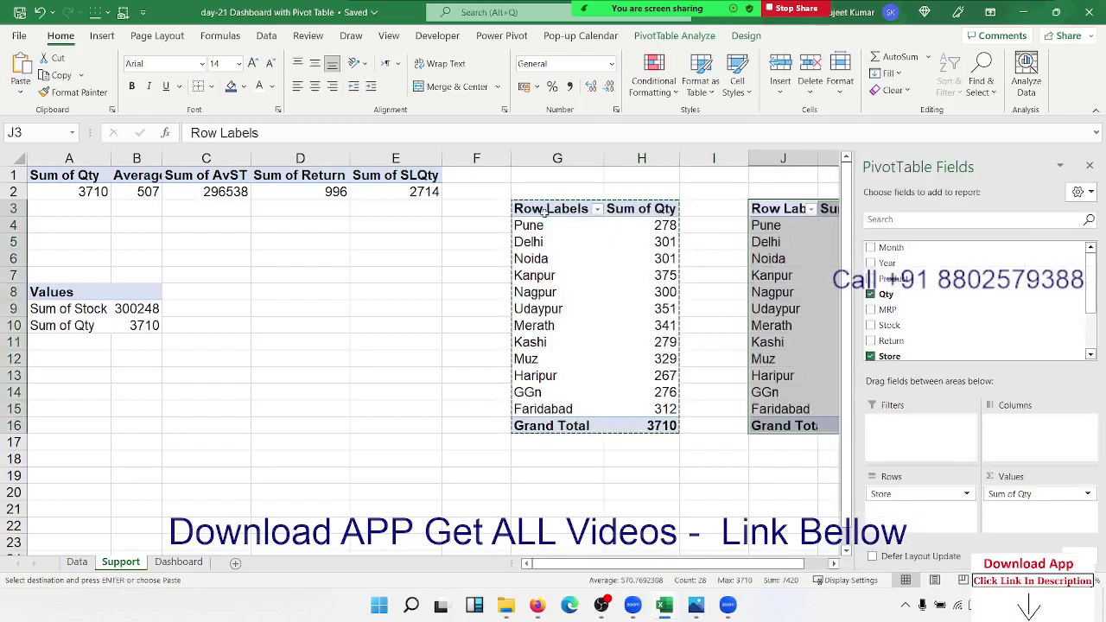
Replace Sum of Qty with Sum of AvST in the copied pivot
{"action": "mouse_move", "coordinate": [1037, 493]}
{"action": "left_mouse_down"}
{"action": "mouse_move", "coordinate": [1068, 472]}
{"action": "mouse_move", "coordinate": [959, 341]}
{"action": "mouse_move", "coordinate": [1031, 518]}
{"action": "mouse_move", "coordinate": [1015, 509]}
{"action": "left_mouse_up"}
{"action": "left_click", "coordinate": [794, 508]}
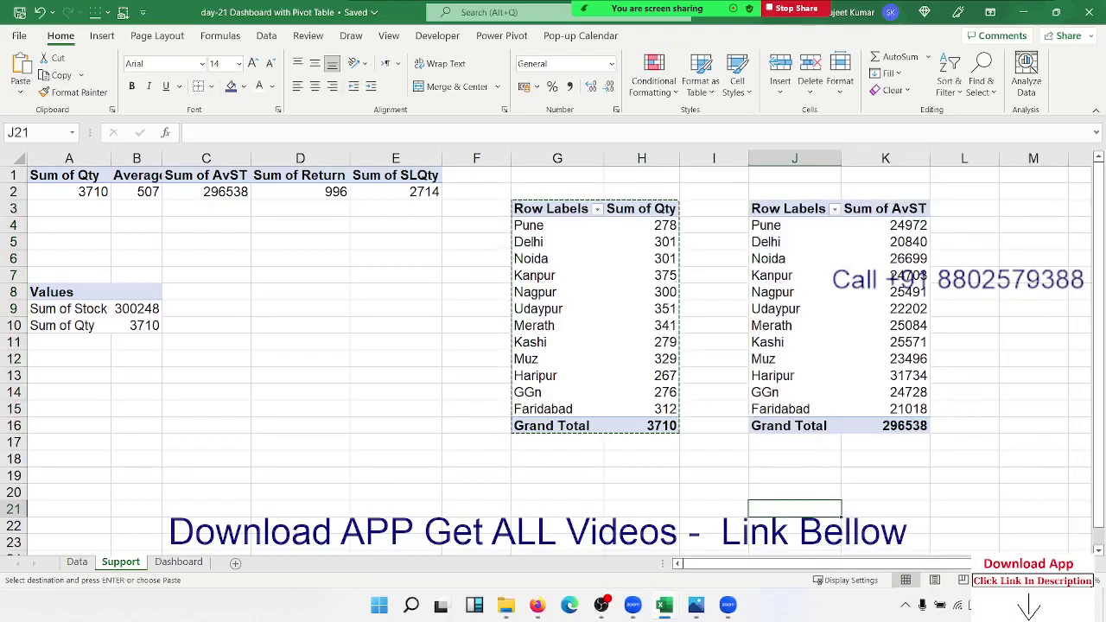
{"action": "scroll", "coordinate": [691, 319], "scroll_direction": "right", "scroll_amount": 2}
{"action": "scroll", "coordinate": [691, 320], "scroll_direction": "right", "scroll_amount": 1}
{"action": "left_click", "coordinate": [689, 323]}
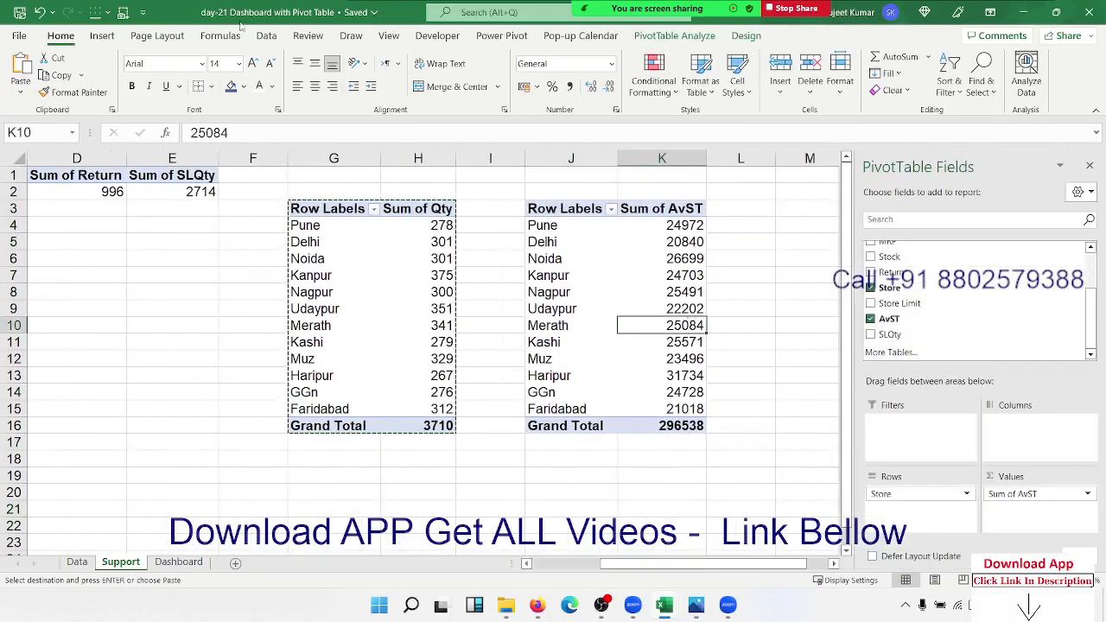
Insert a column pivot chart of AvST by store
{"action": "left_click", "coordinate": [745, 37]}
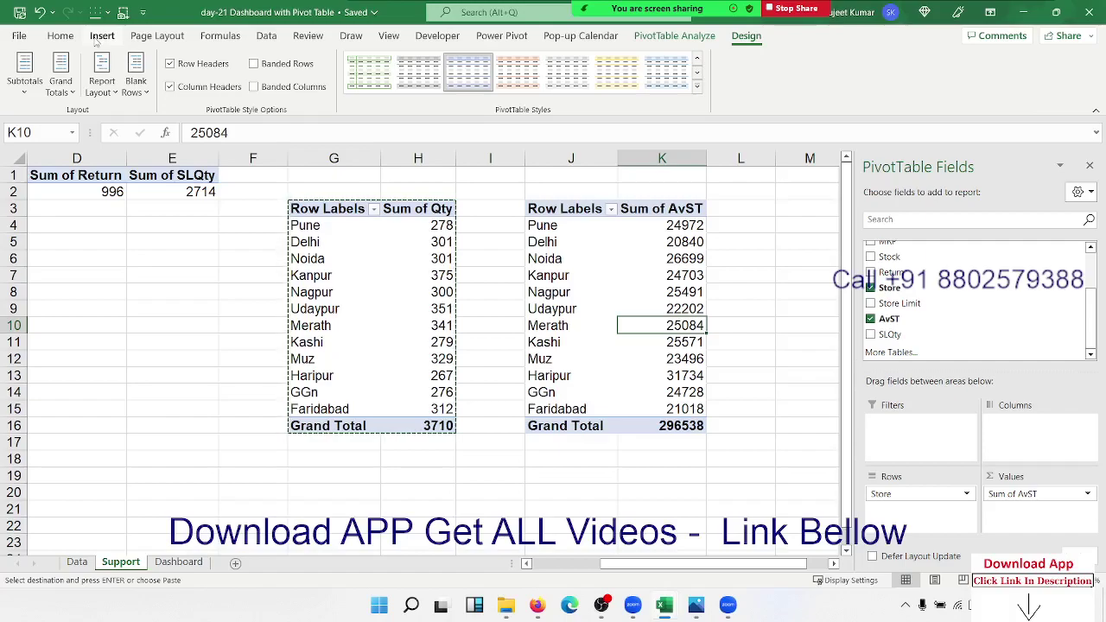
{"action": "left_click", "coordinate": [99, 39]}
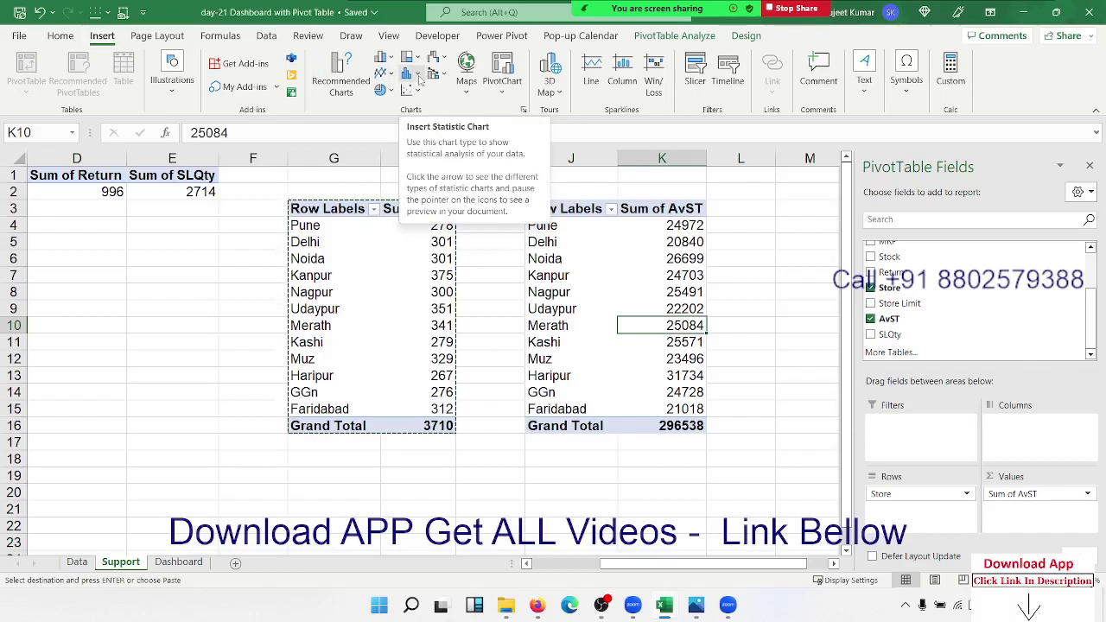
{"action": "left_click", "coordinate": [419, 78]}
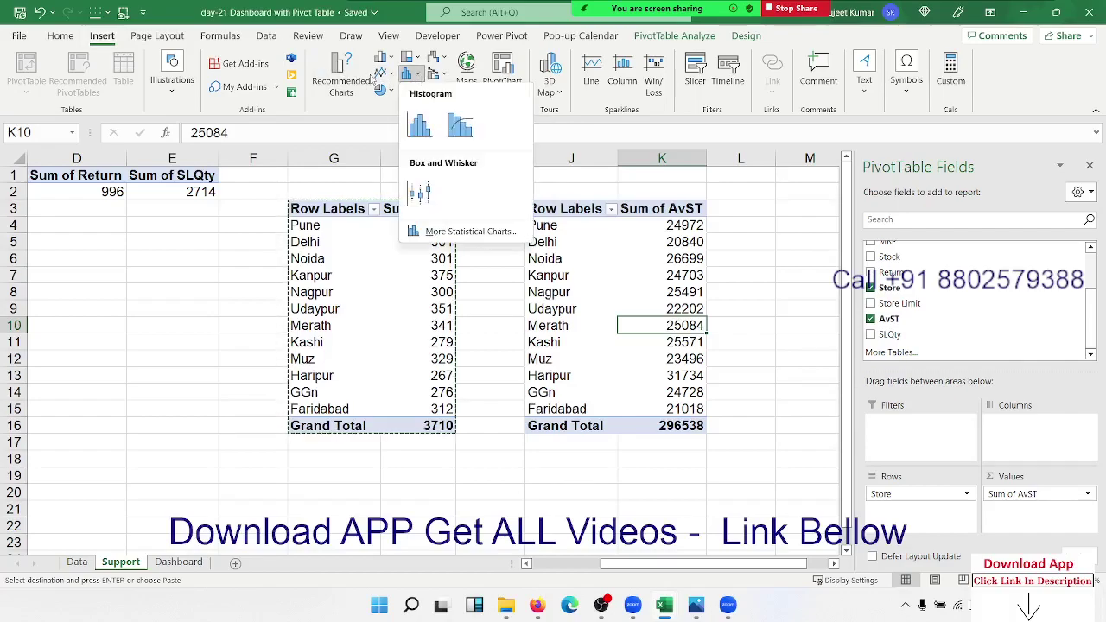
{"action": "left_click", "coordinate": [390, 65]}
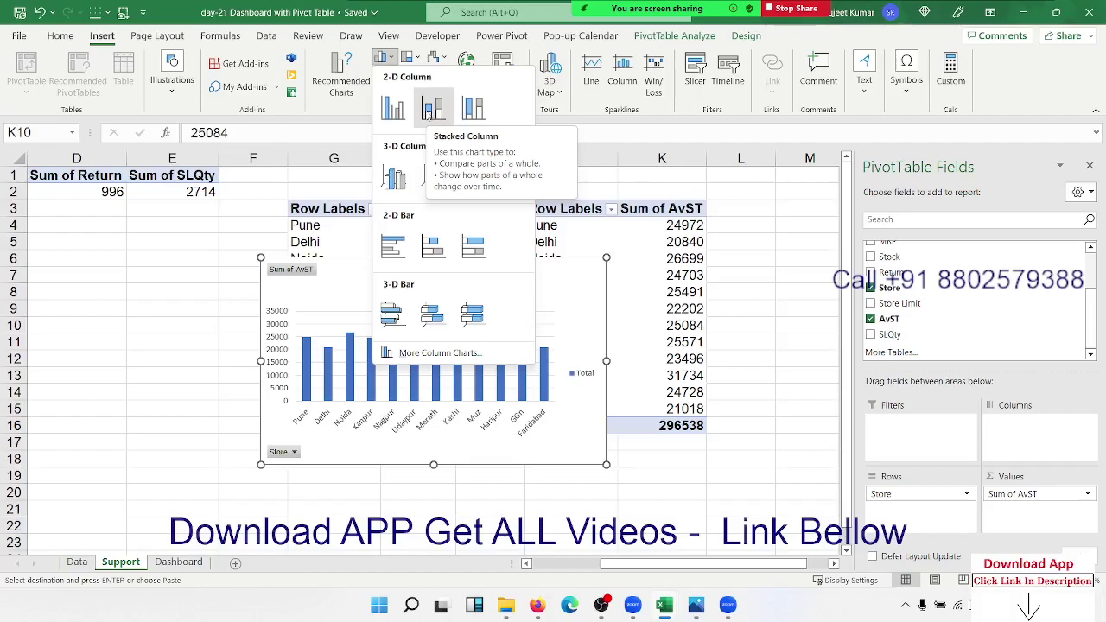
{"action": "left_click", "coordinate": [429, 112]}
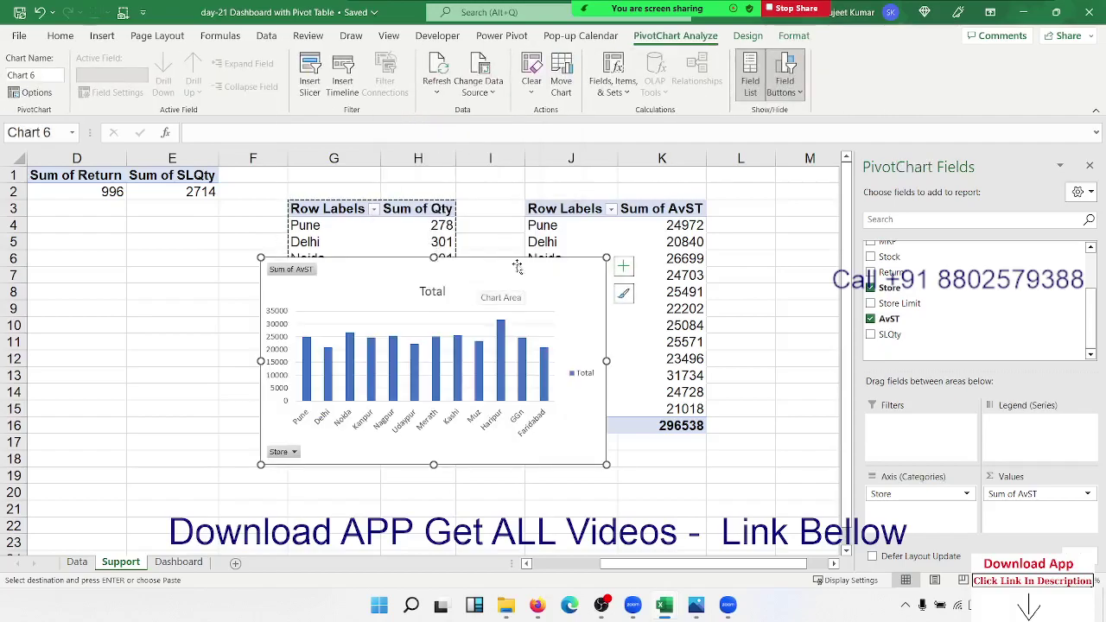
Try Switch Row/Column twice, remove Store from the axis, then delete the trial chart
{"action": "left_click", "coordinate": [747, 36]}
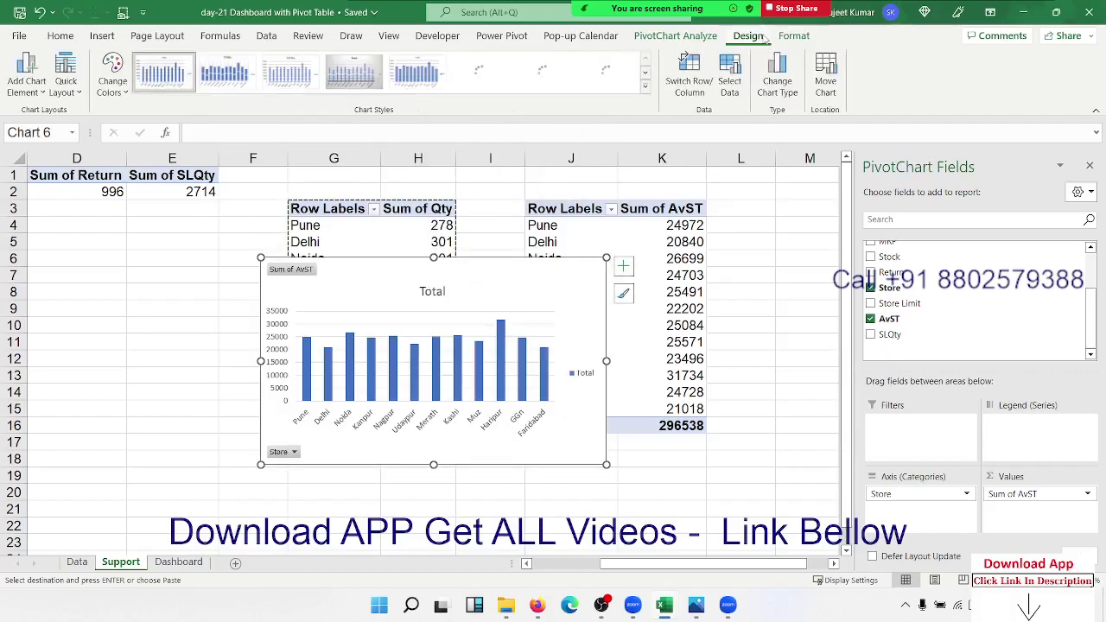
{"action": "left_click", "coordinate": [689, 82]}
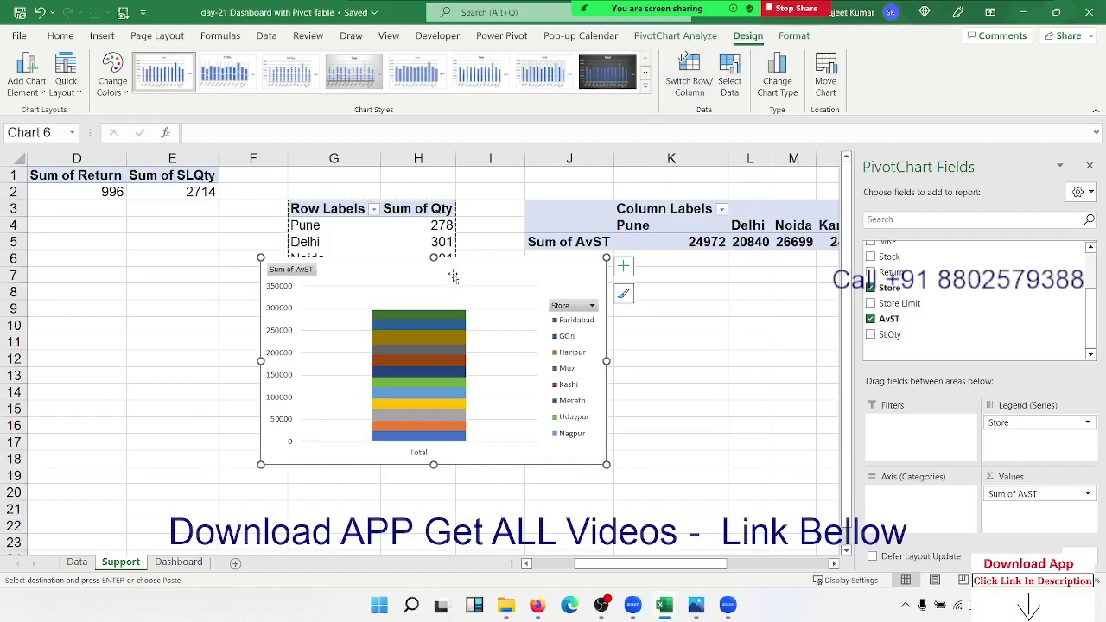
{"action": "left_click", "coordinate": [688, 73]}
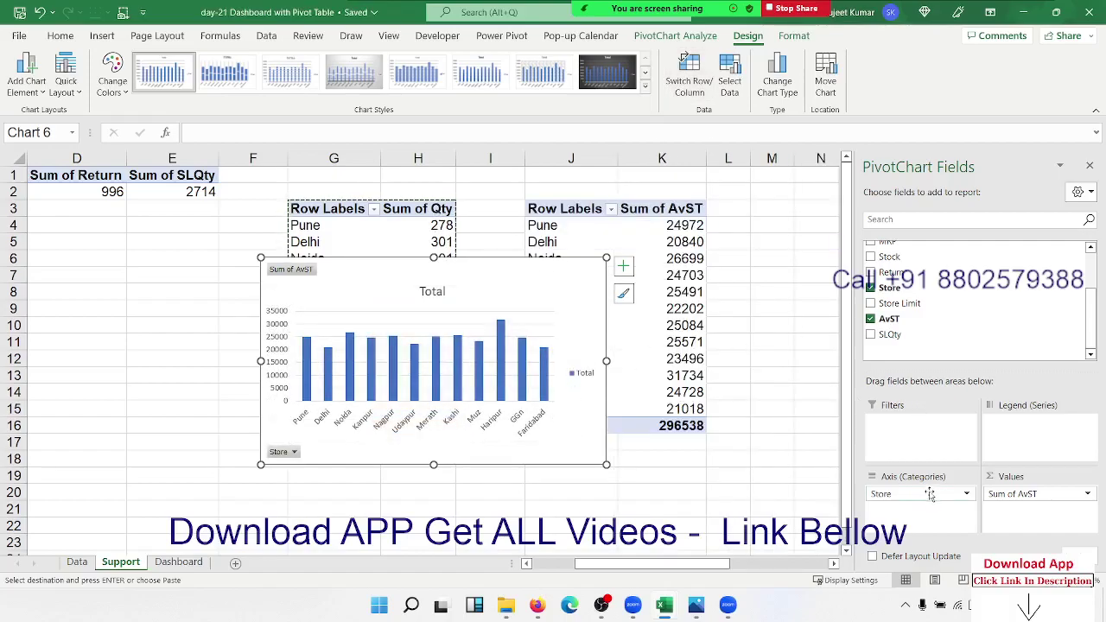
{"action": "left_click_drag", "start_coordinate": [920, 493], "coordinate": [950, 316]}
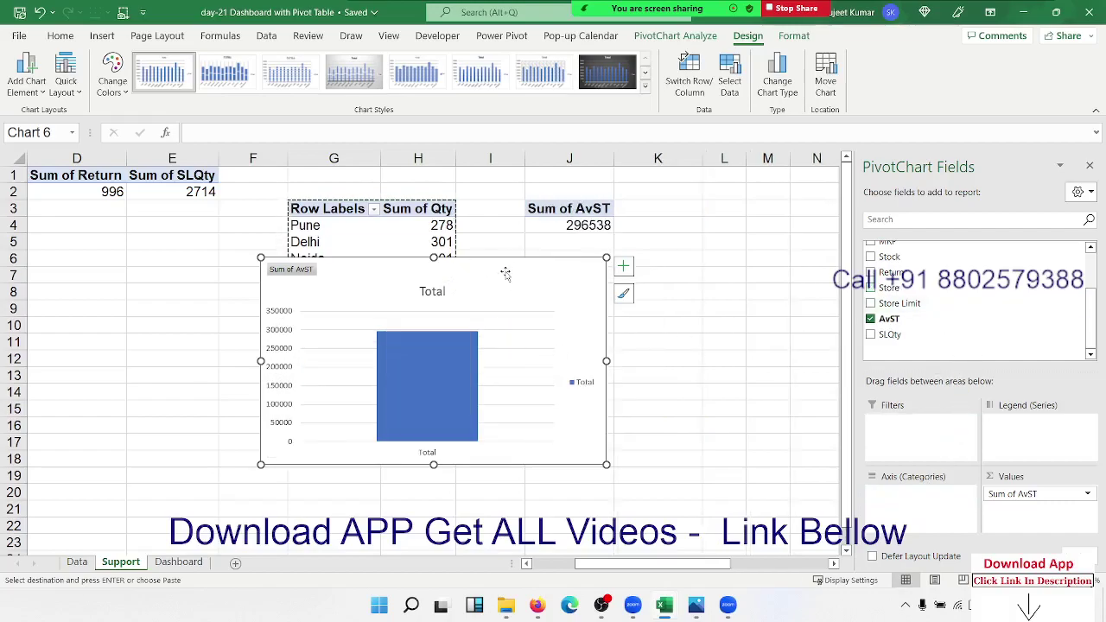
{"action": "mouse_move", "coordinate": [510, 272]}
{"action": "left_mouse_down"}
{"action": "mouse_move", "coordinate": [708, 260]}
{"action": "mouse_move", "coordinate": [700, 287]}
{"action": "left_mouse_up"}
{"action": "key", "text": "Delete"}
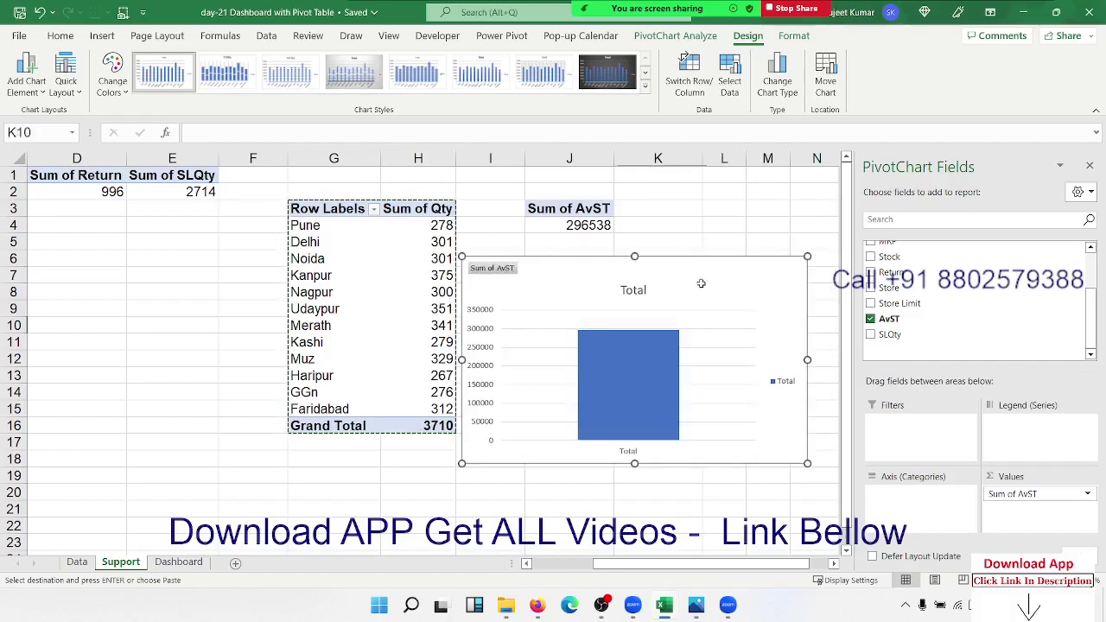
Add Stock to the AvST pivot's values, giving Sum of Stock 300248
{"action": "left_click", "coordinate": [598, 226]}
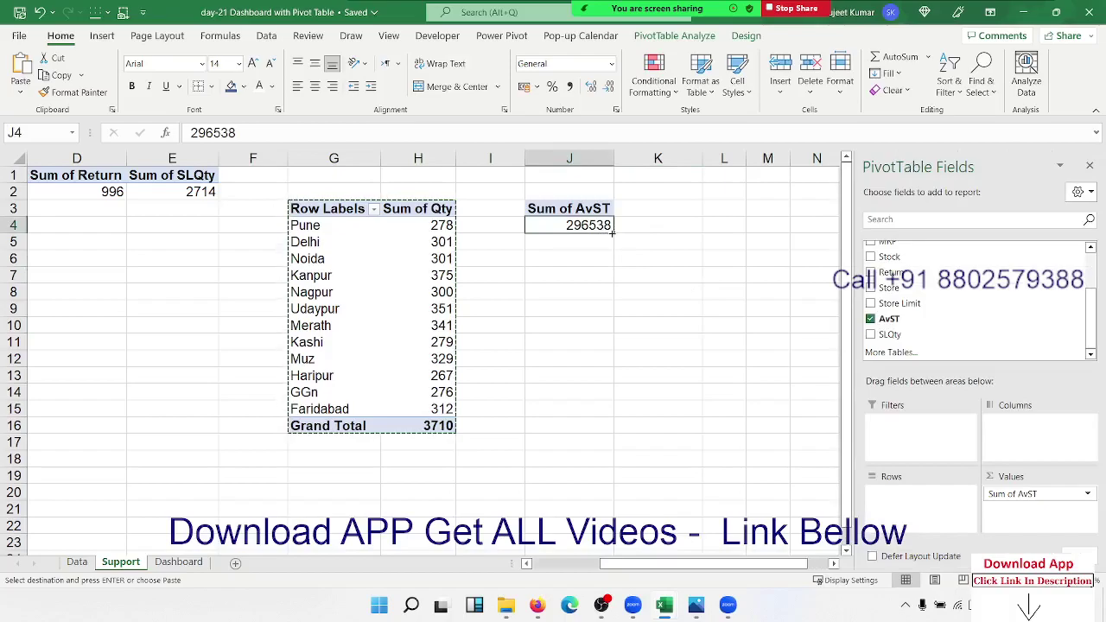
{"action": "left_click", "coordinate": [671, 230]}
{"action": "left_click", "coordinate": [590, 227]}
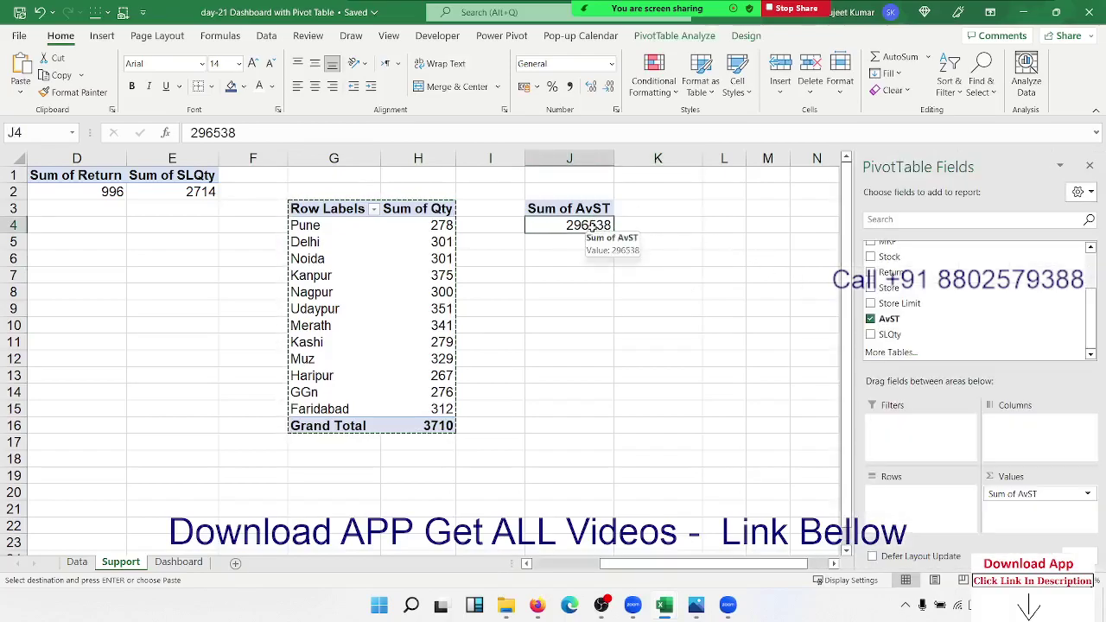
{"action": "mouse_move", "coordinate": [889, 256]}
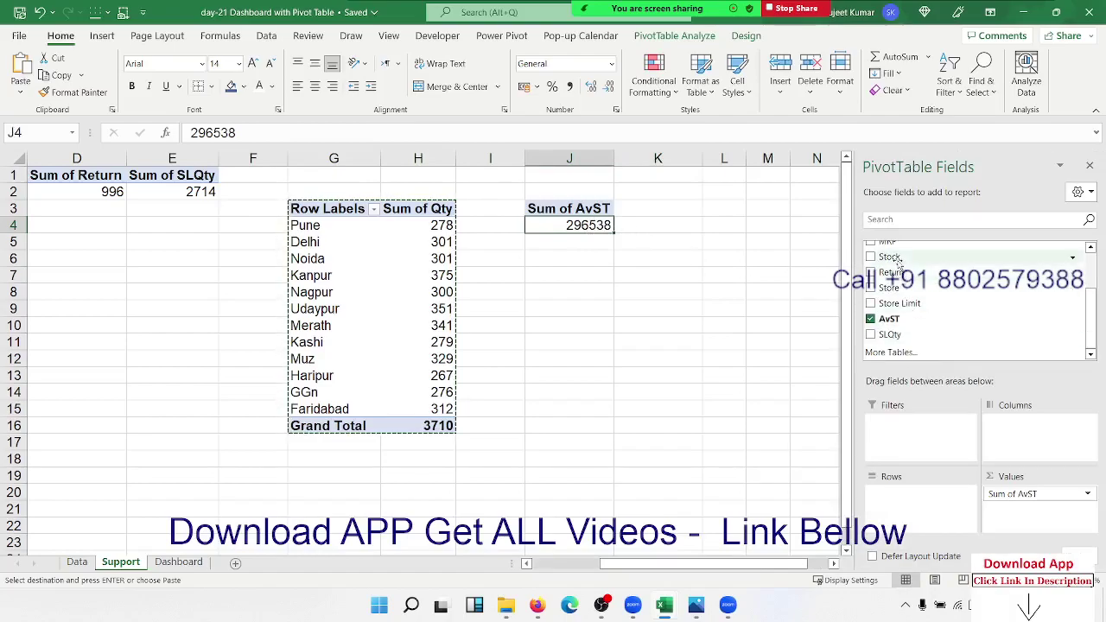
{"action": "mouse_move", "coordinate": [899, 262]}
{"action": "left_mouse_down"}
{"action": "mouse_move", "coordinate": [1021, 511]}
{"action": "mouse_move", "coordinate": [1011, 503]}
{"action": "left_mouse_up"}
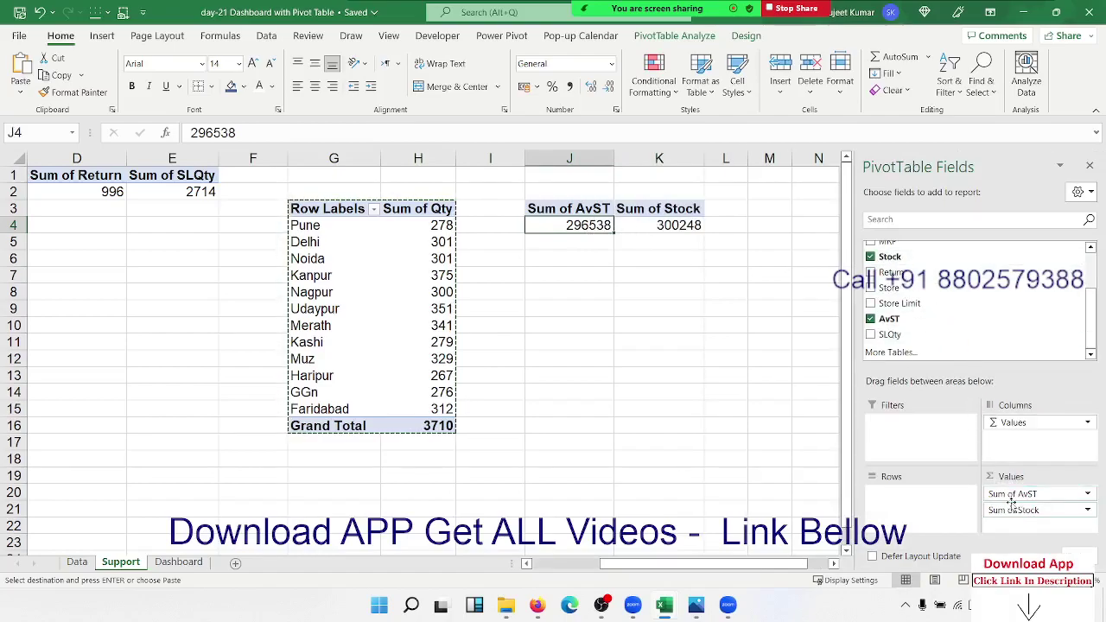
{"action": "left_click", "coordinate": [684, 226]}
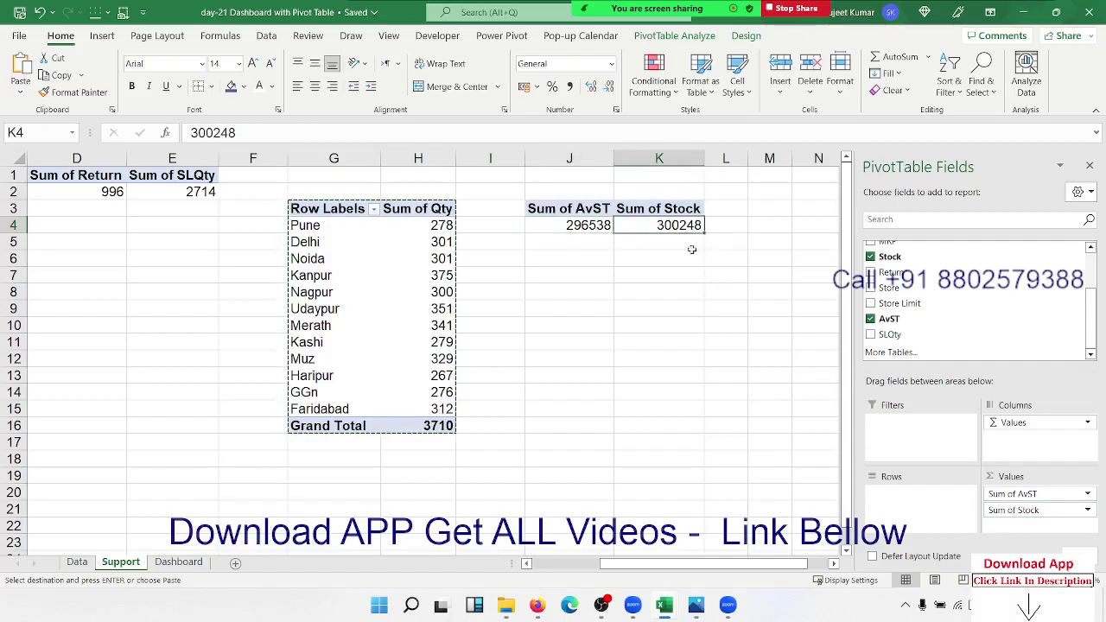
{"action": "left_click", "coordinate": [661, 257]}
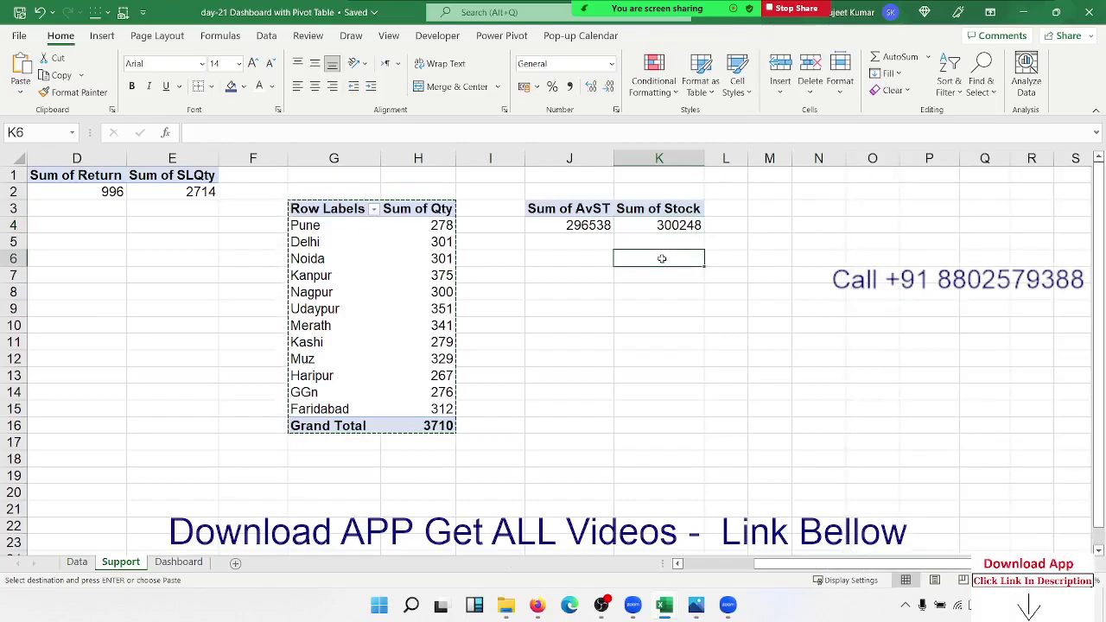
{"action": "left_click", "coordinate": [688, 226]}
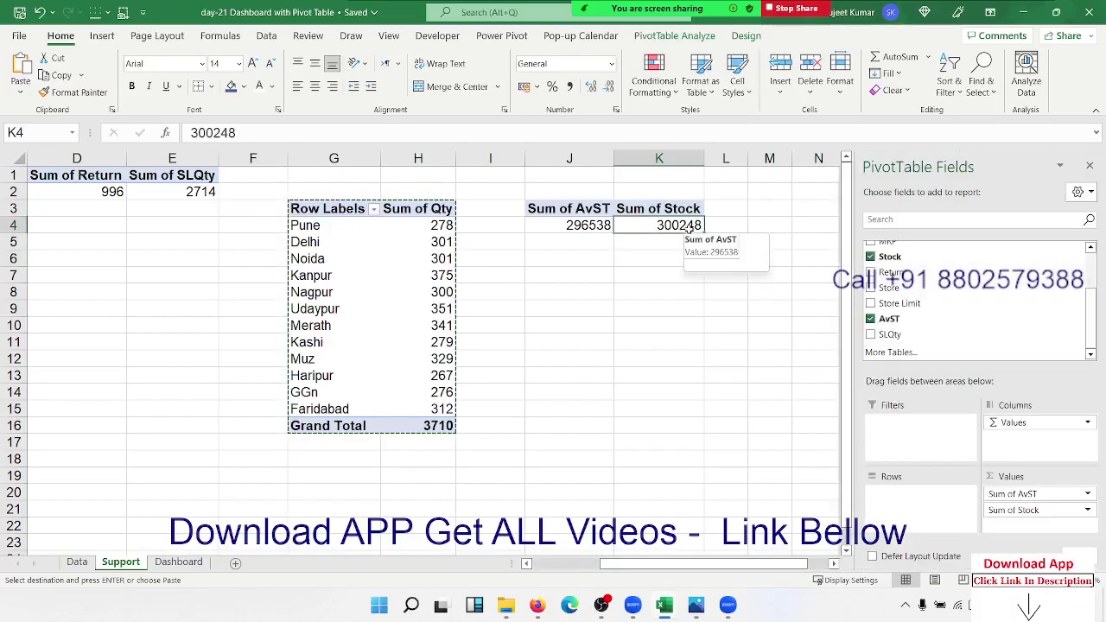
{"action": "left_click", "coordinate": [599, 226]}
{"action": "left_click", "coordinate": [659, 226]}
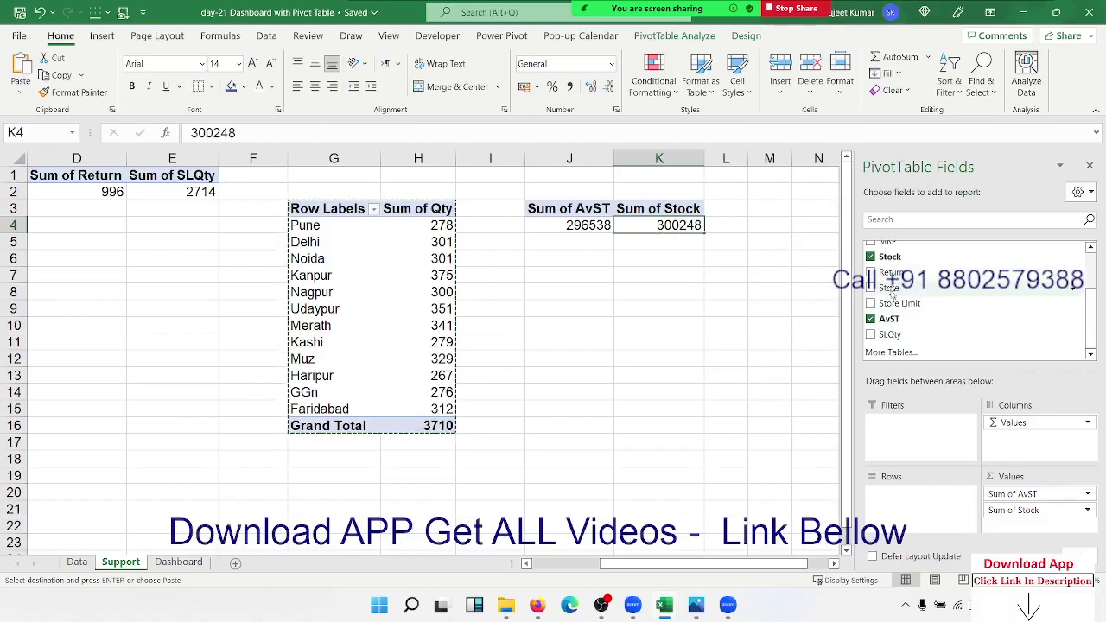
Move Σ Values from Columns to Rows so both totals are listed as rows
{"action": "scroll", "coordinate": [894, 284], "scroll_direction": "up", "scroll_amount": 2}
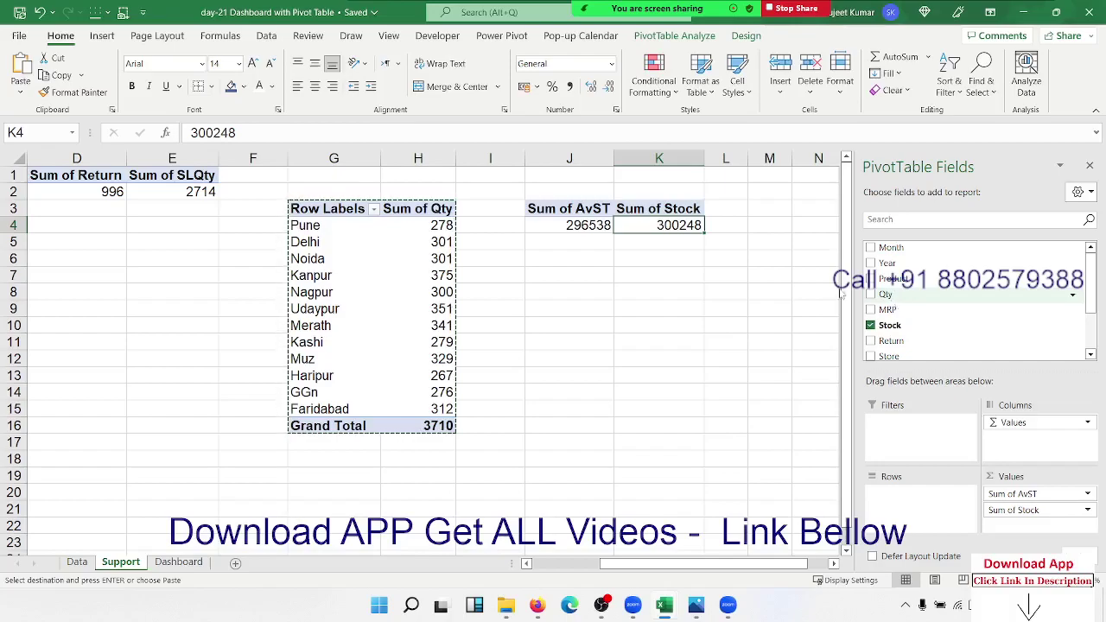
{"action": "left_click_drag", "start_coordinate": [1012, 422], "coordinate": [920, 497]}
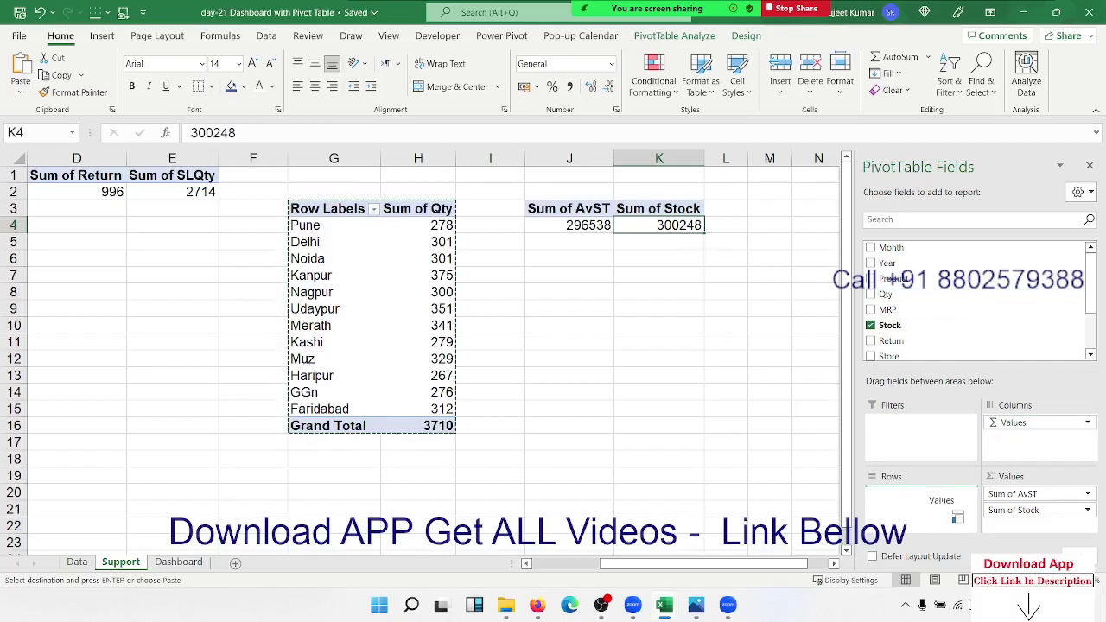
{"action": "left_click", "coordinate": [102, 36]}
Insert a stacked column chart of the value totals right of the Qty pivot
{"action": "left_click", "coordinate": [392, 60]}
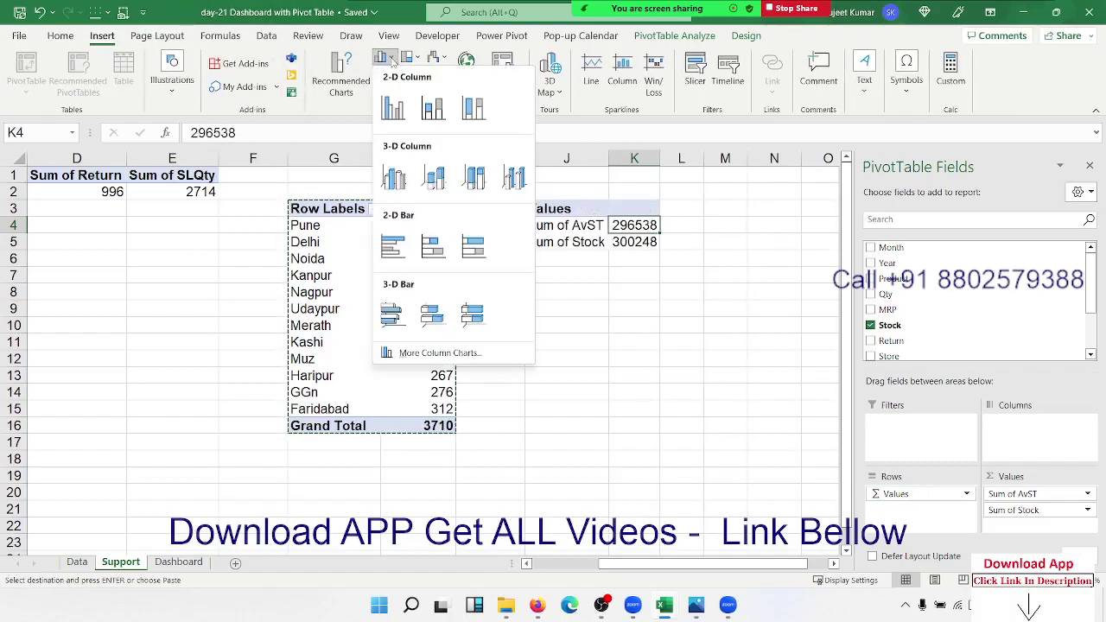
{"action": "left_click", "coordinate": [430, 111]}
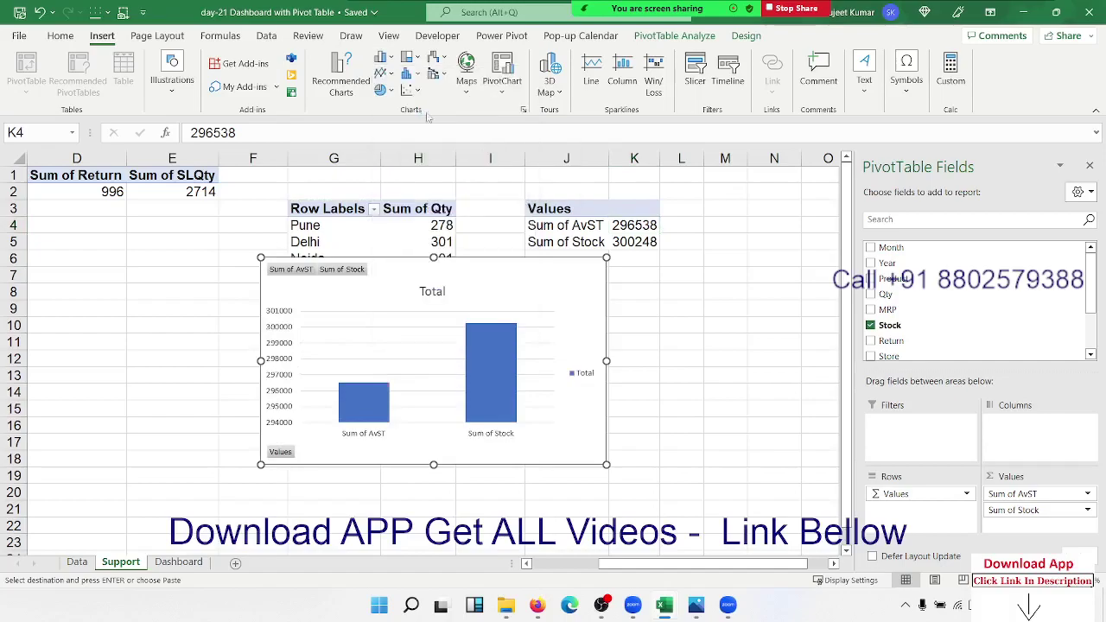
{"action": "mouse_move", "coordinate": [946, 496]}
{"action": "left_mouse_down"}
{"action": "mouse_move", "coordinate": [994, 488]}
{"action": "mouse_move", "coordinate": [1008, 442]}
{"action": "left_mouse_up"}
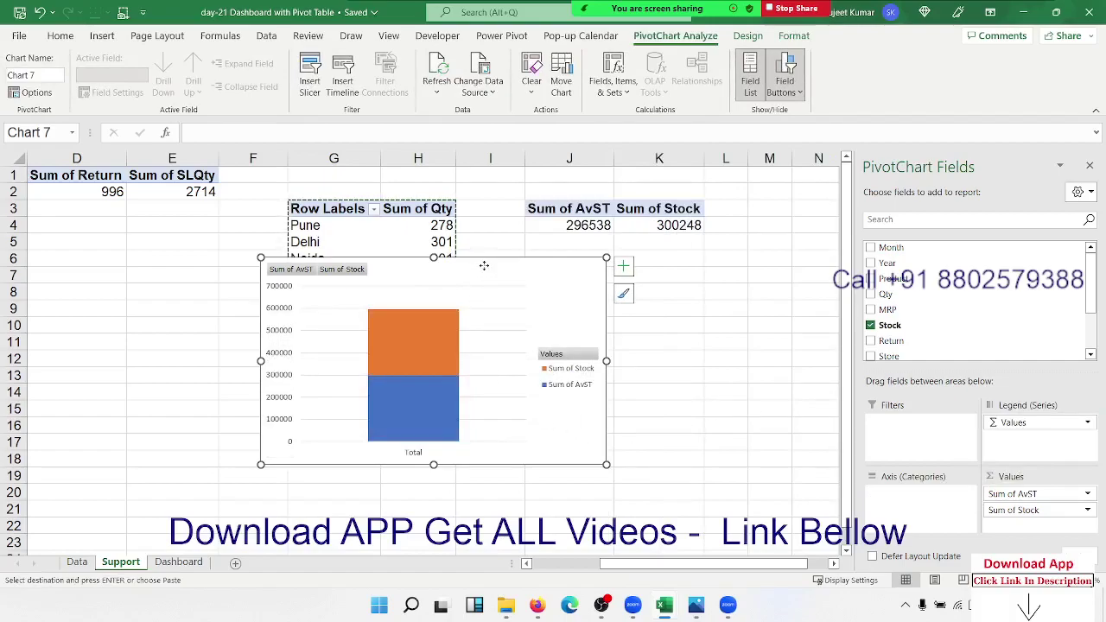
{"action": "left_click_drag", "start_coordinate": [483, 265], "coordinate": [725, 279]}
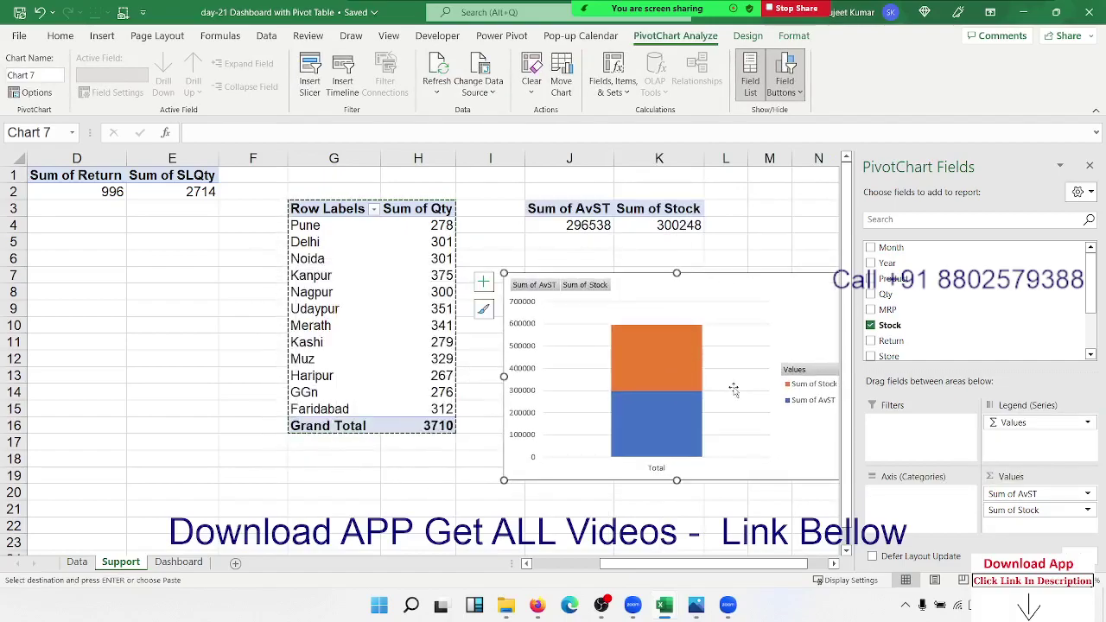
Set the vertical axis maximum to 320000 and remove the legend
{"action": "left_click", "coordinate": [523, 308]}
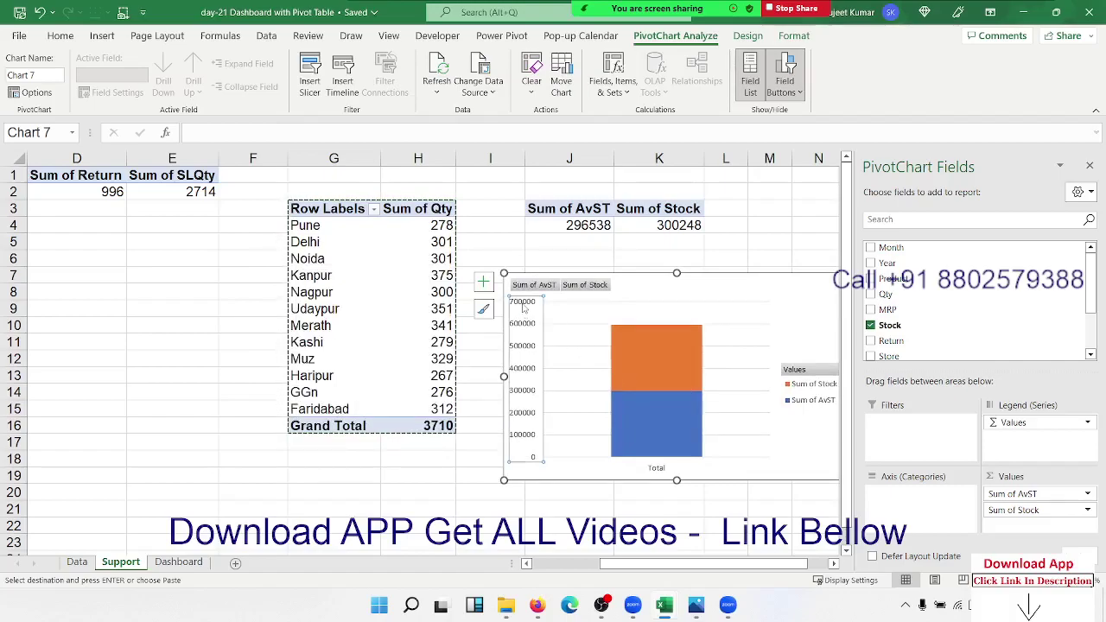
{"action": "right_click", "coordinate": [523, 308]}
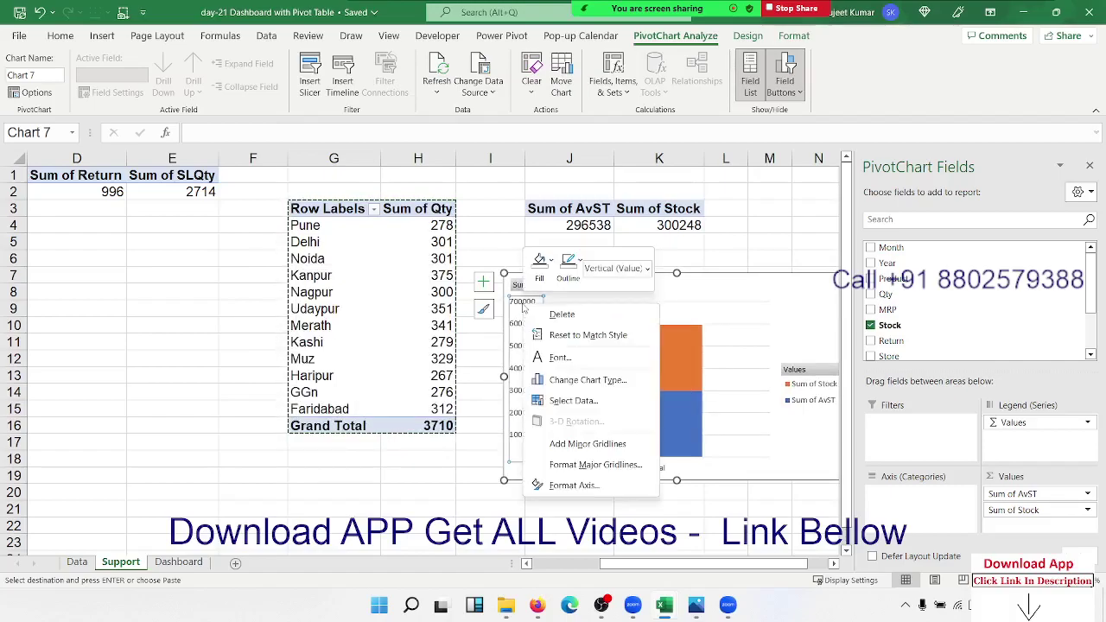
{"action": "left_click", "coordinate": [557, 487]}
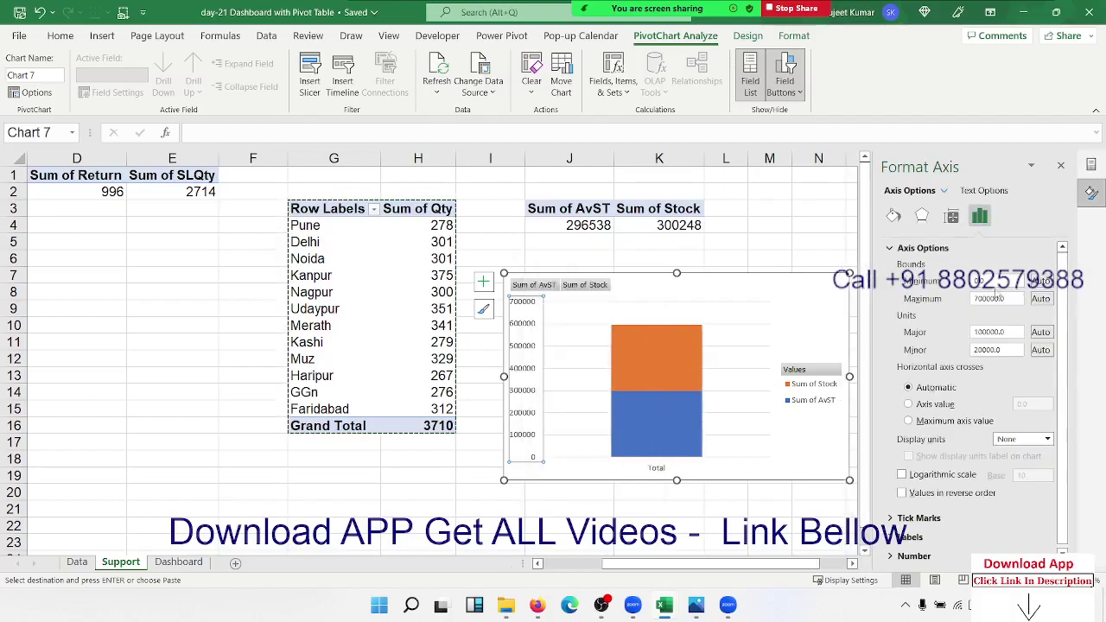
{"action": "double_click", "coordinate": [993, 298]}
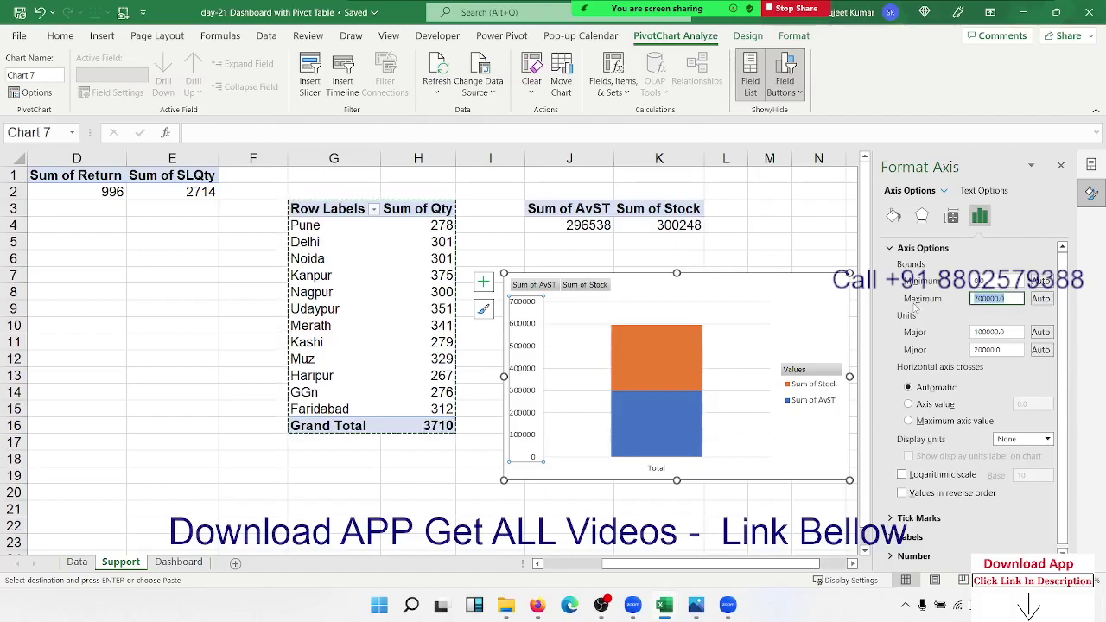
{"action": "type", "text": "32"}
{"action": "key", "text": "Return"}
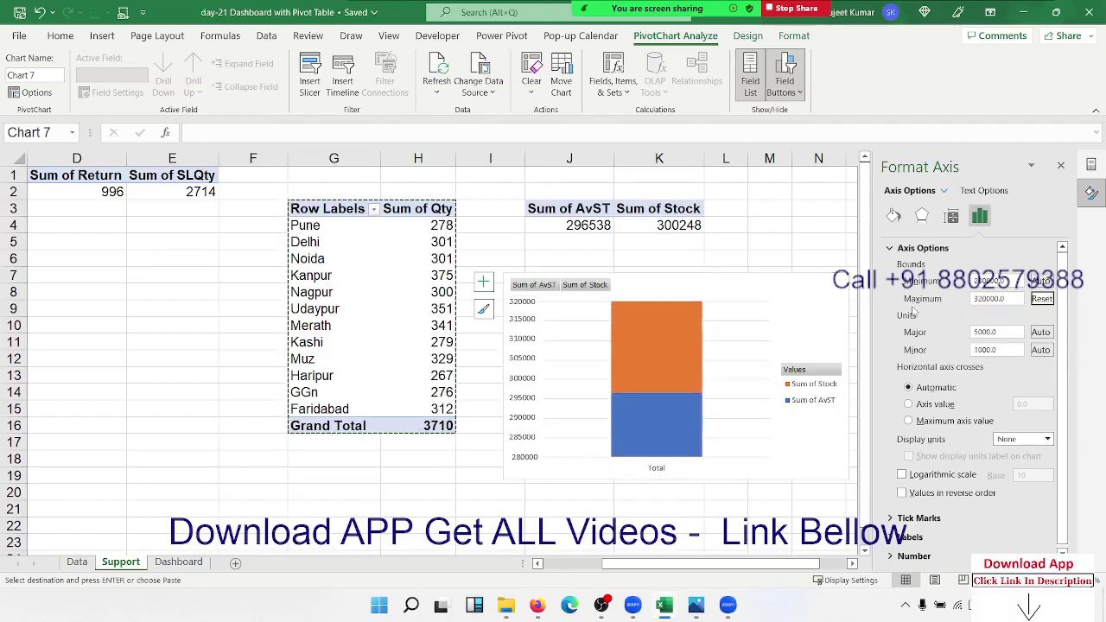
{"action": "left_click", "coordinate": [818, 408]}
Remove the legend, the vertical value axis and the field buttons from the stock chart
{"action": "key", "text": "Delete"}
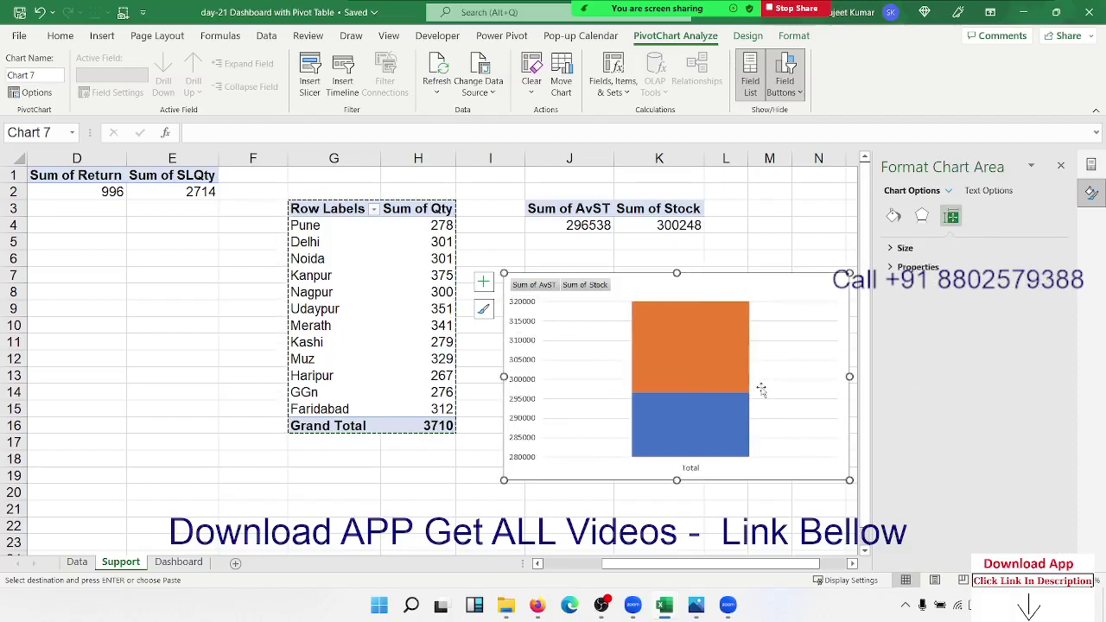
{"action": "left_click", "coordinate": [782, 387]}
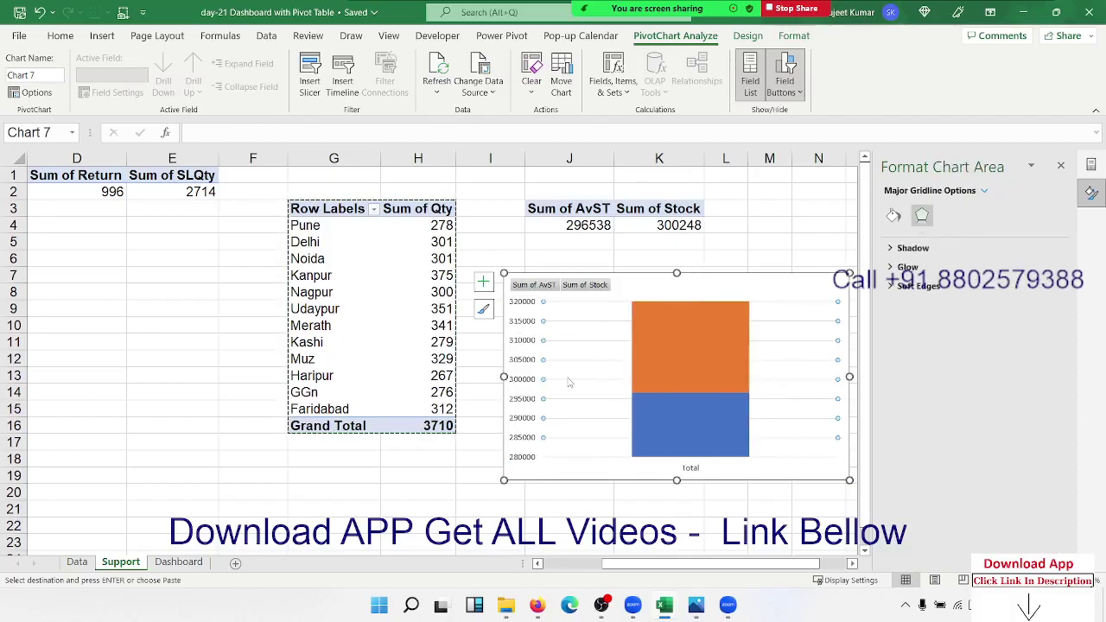
{"action": "left_click", "coordinate": [523, 377]}
{"action": "key", "text": "Delete"}
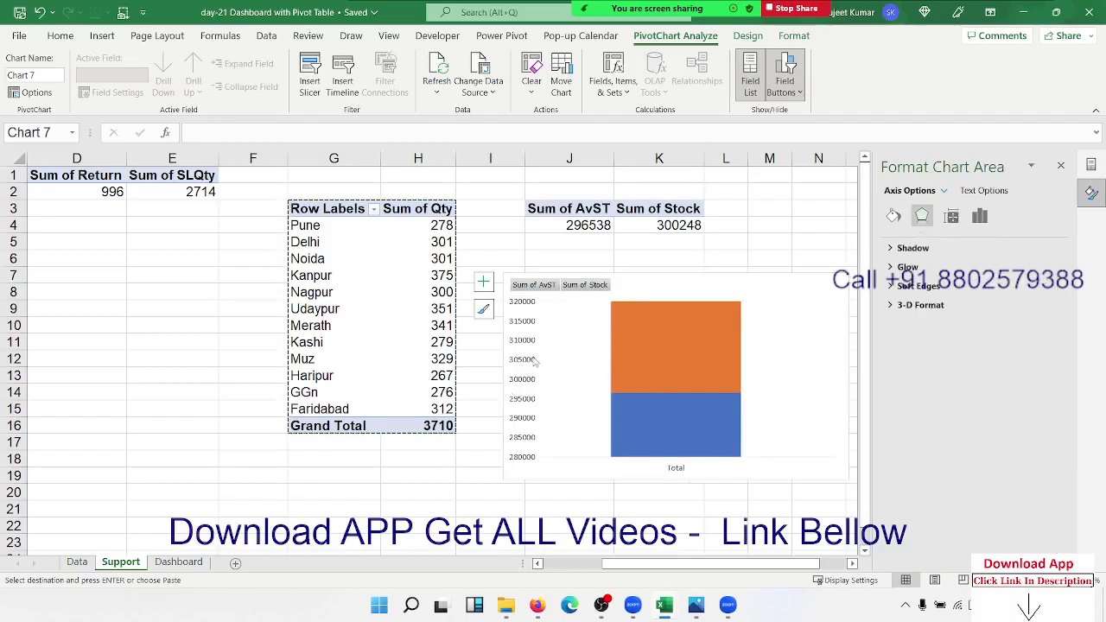
{"action": "right_click", "coordinate": [532, 288]}
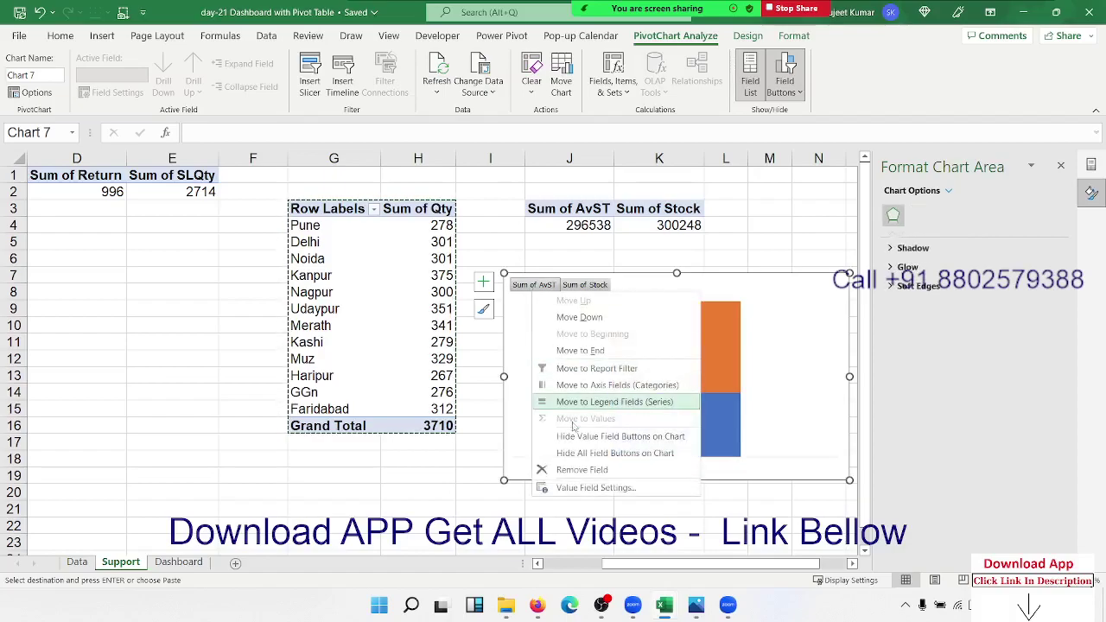
{"action": "left_click", "coordinate": [568, 453]}
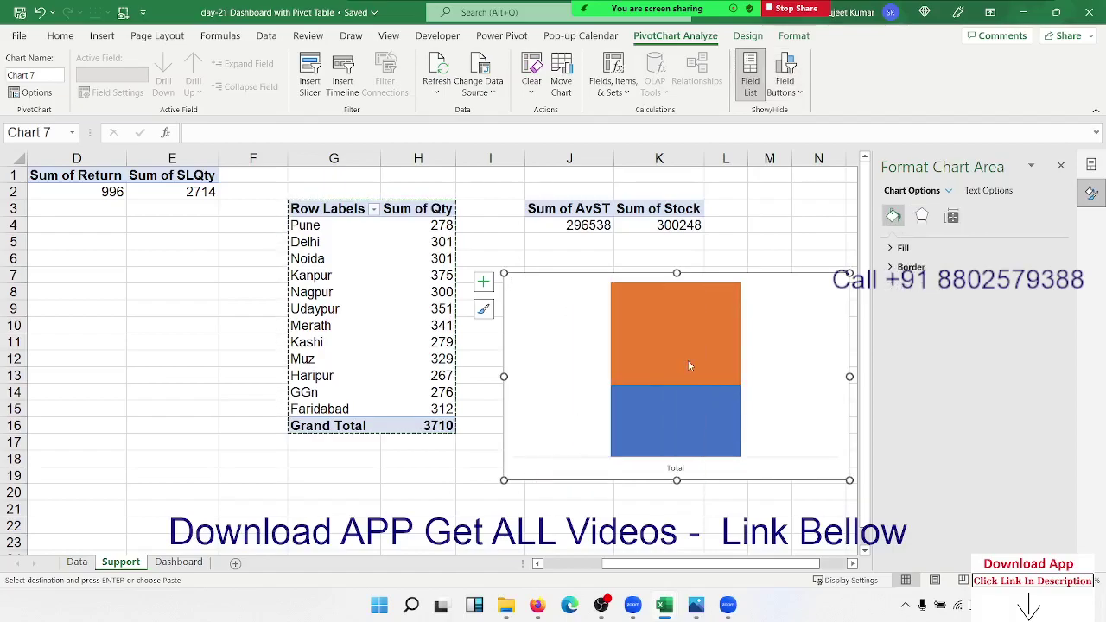
Fill the upper Sum of Stock segment light grey
{"action": "left_click", "coordinate": [694, 334]}
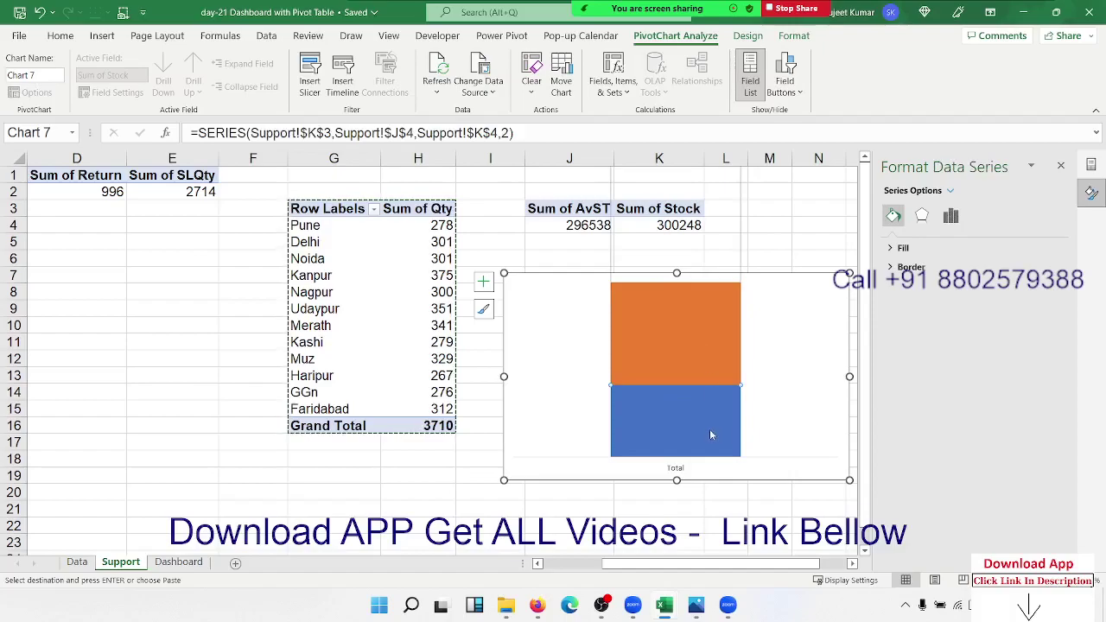
{"action": "left_click", "coordinate": [709, 428]}
{"action": "left_click", "coordinate": [697, 357]}
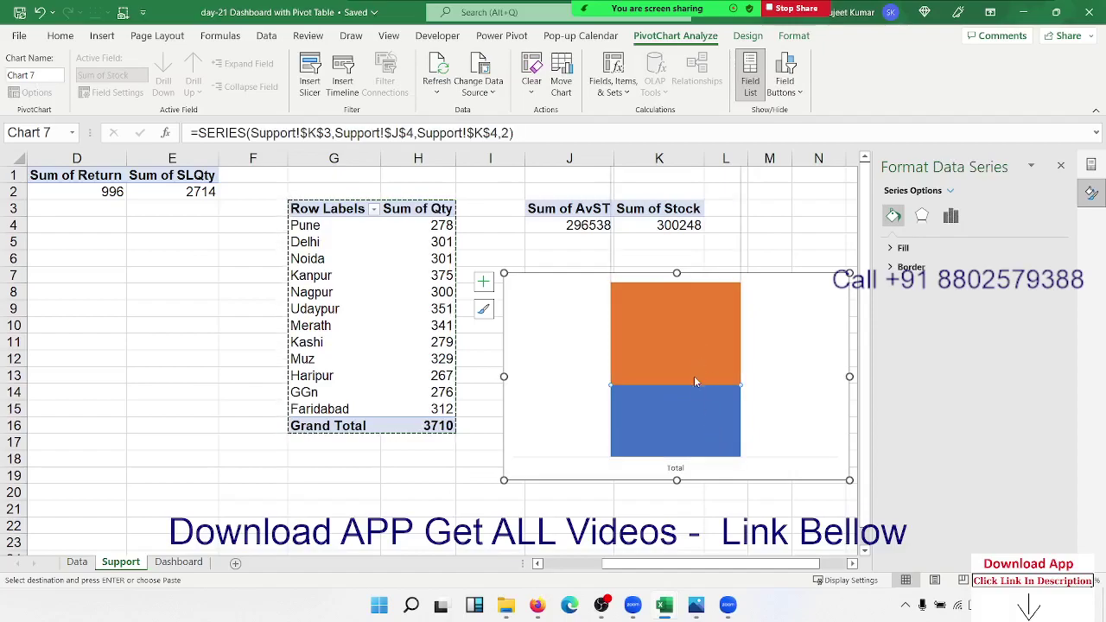
{"action": "left_click", "coordinate": [562, 390]}
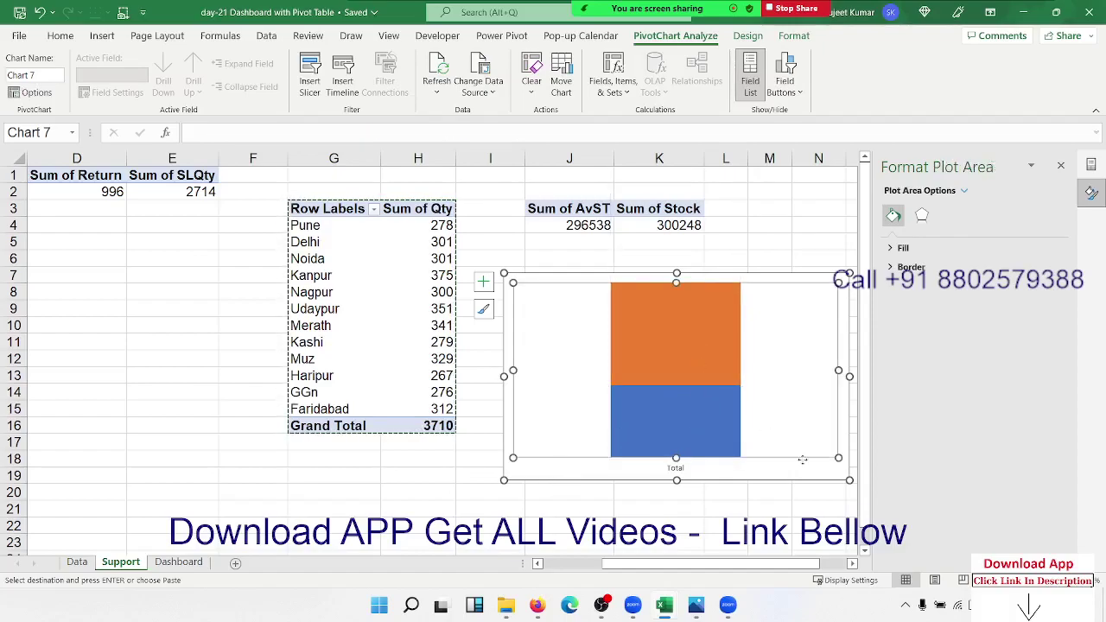
{"action": "left_click", "coordinate": [726, 436]}
{"action": "left_click", "coordinate": [704, 360]}
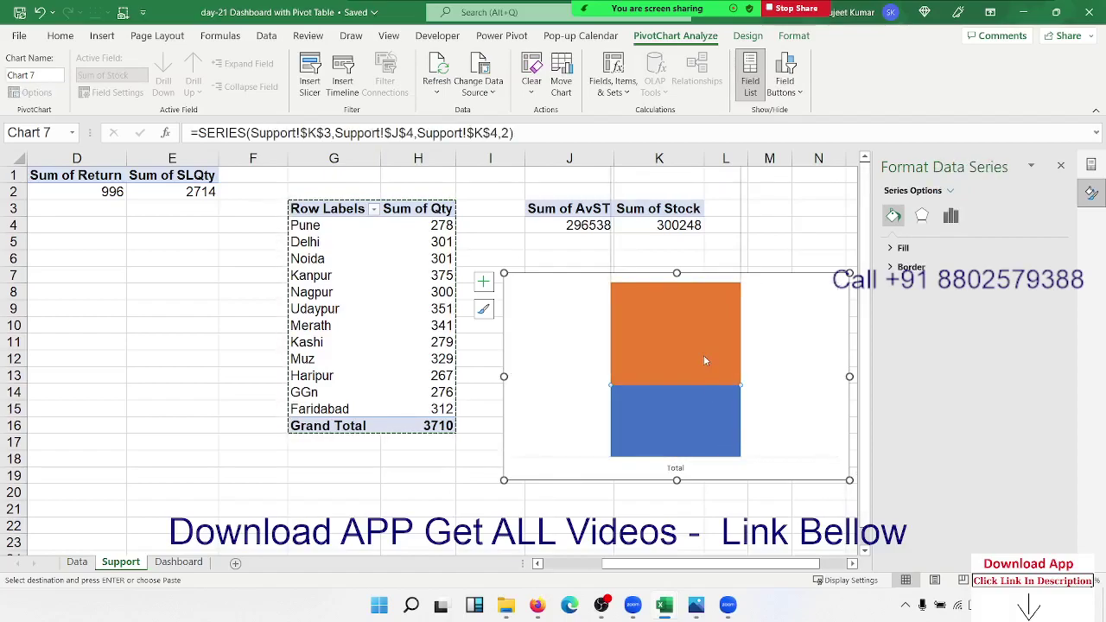
{"action": "left_click", "coordinate": [60, 36]}
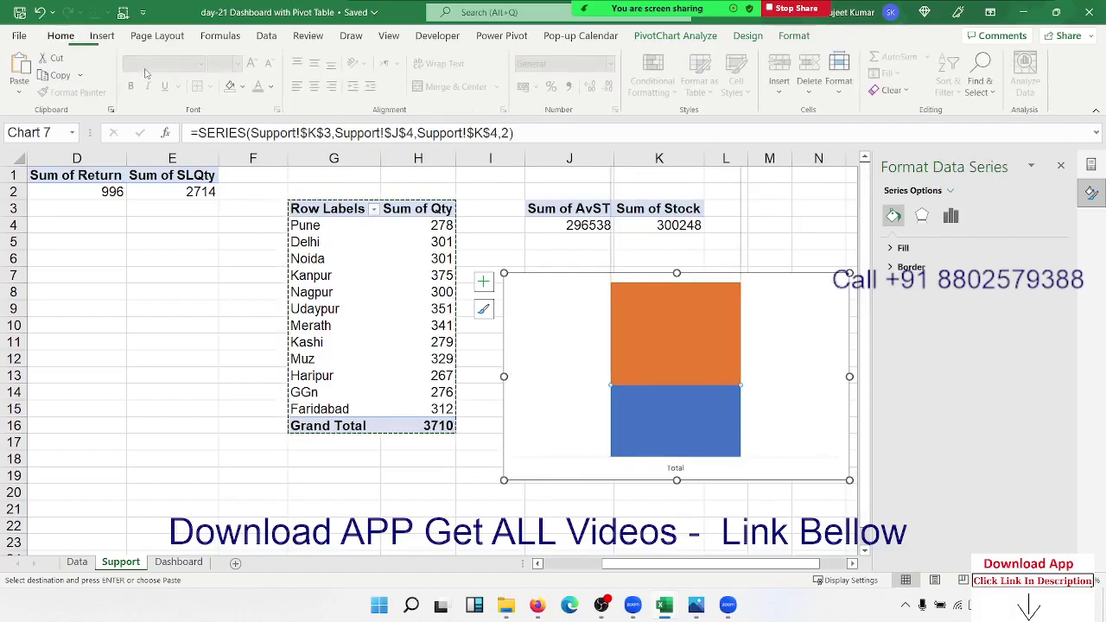
{"action": "left_click", "coordinate": [244, 87]}
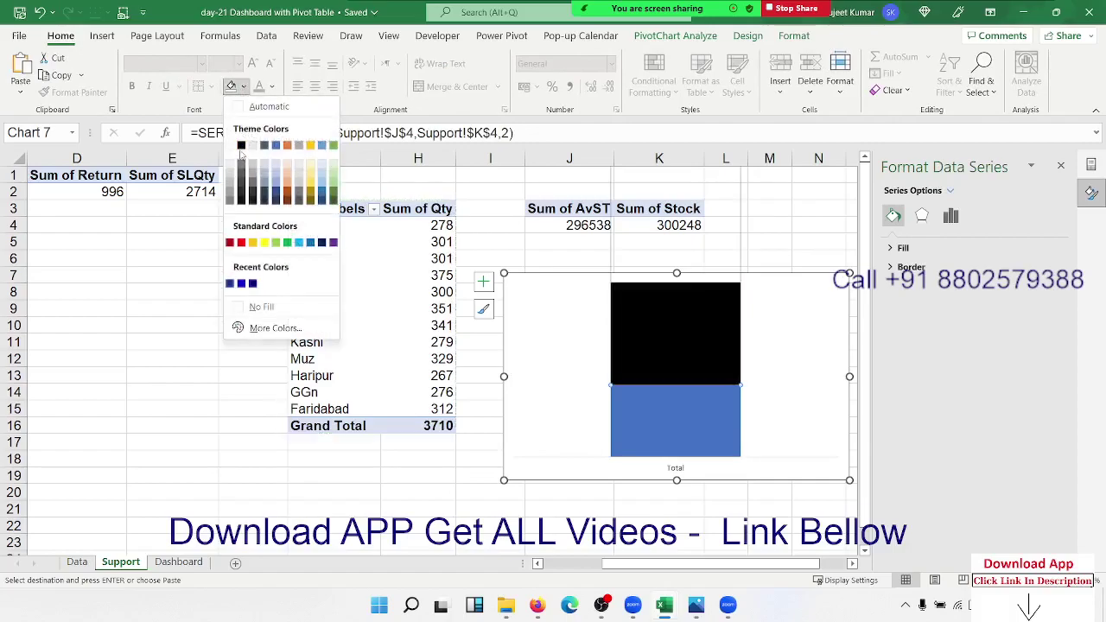
{"action": "left_click", "coordinate": [230, 169]}
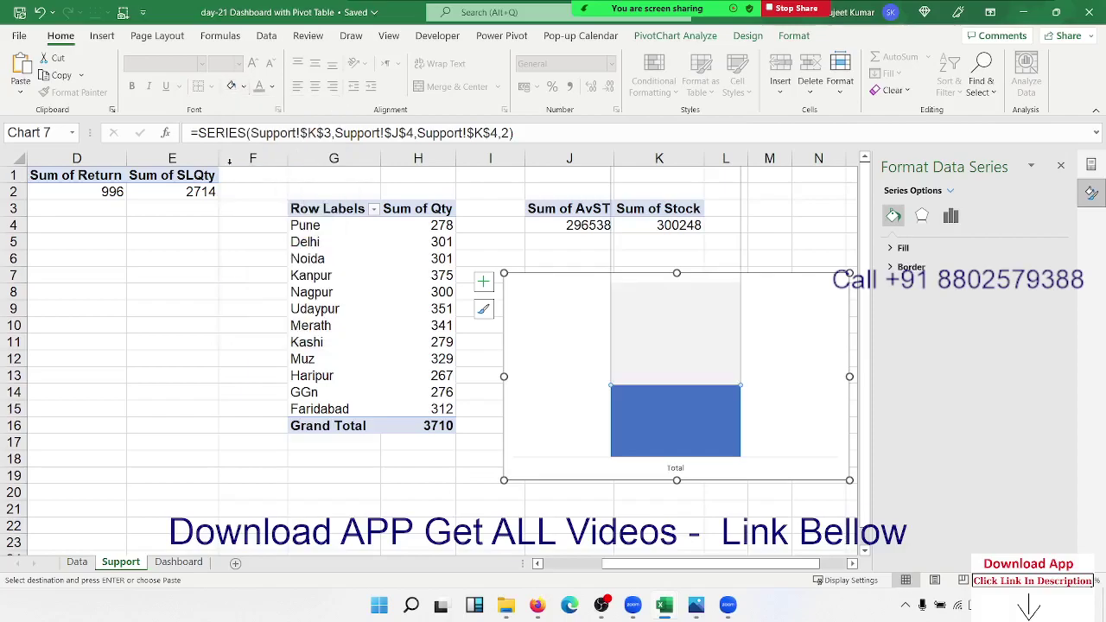
Fill the lower Sum of AvST segment black and delete the Total category axis
{"action": "left_click", "coordinate": [631, 409]}
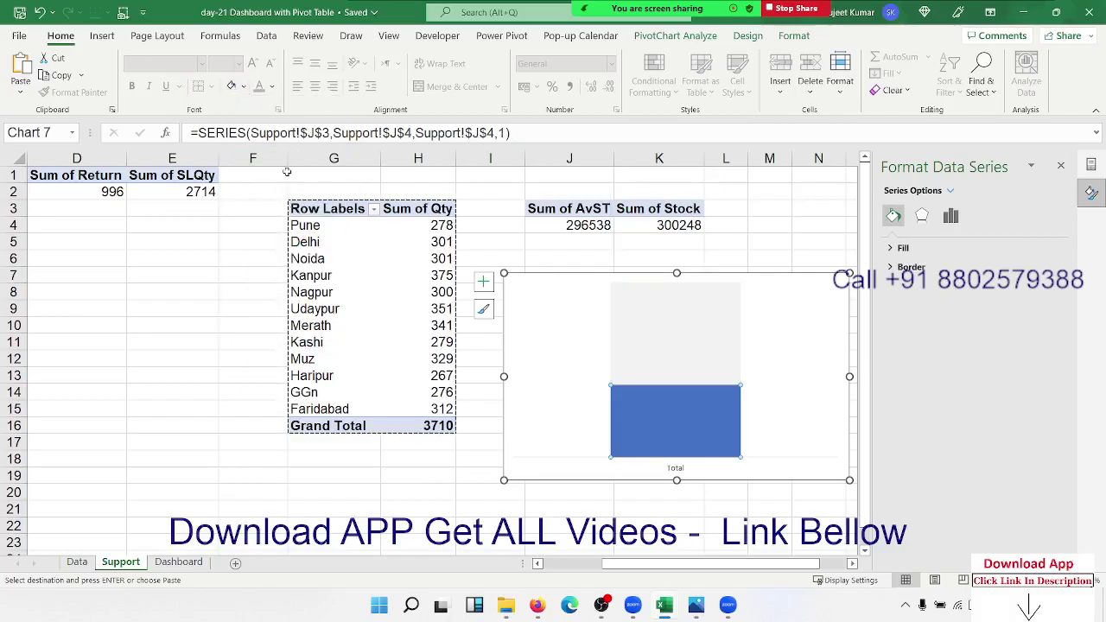
{"action": "left_click", "coordinate": [244, 87]}
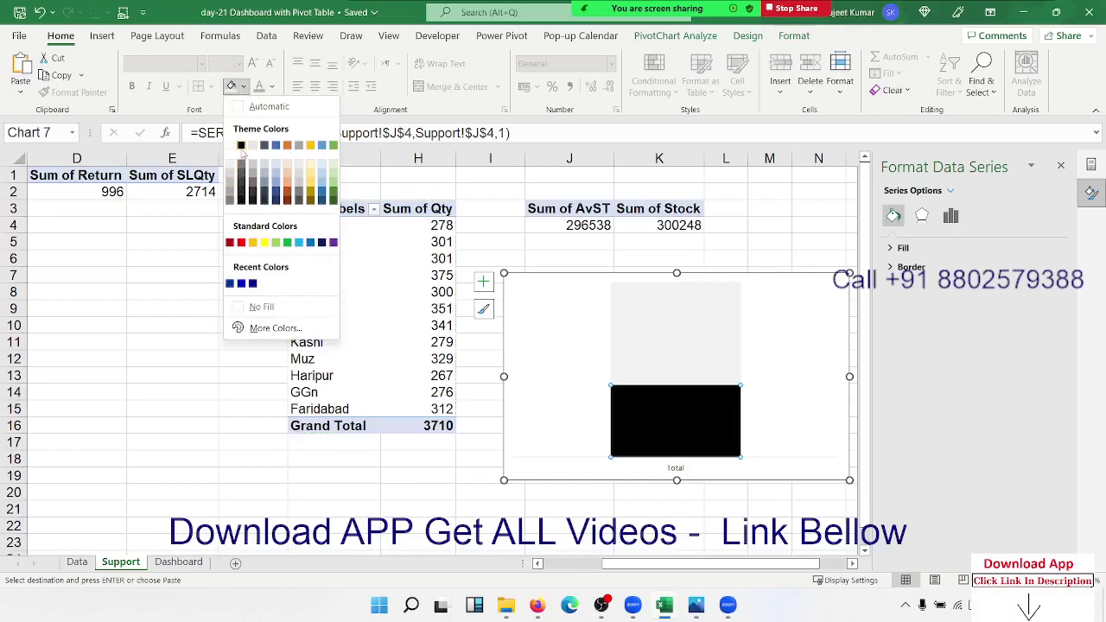
{"action": "left_click", "coordinate": [242, 146]}
{"action": "left_click", "coordinate": [676, 469]}
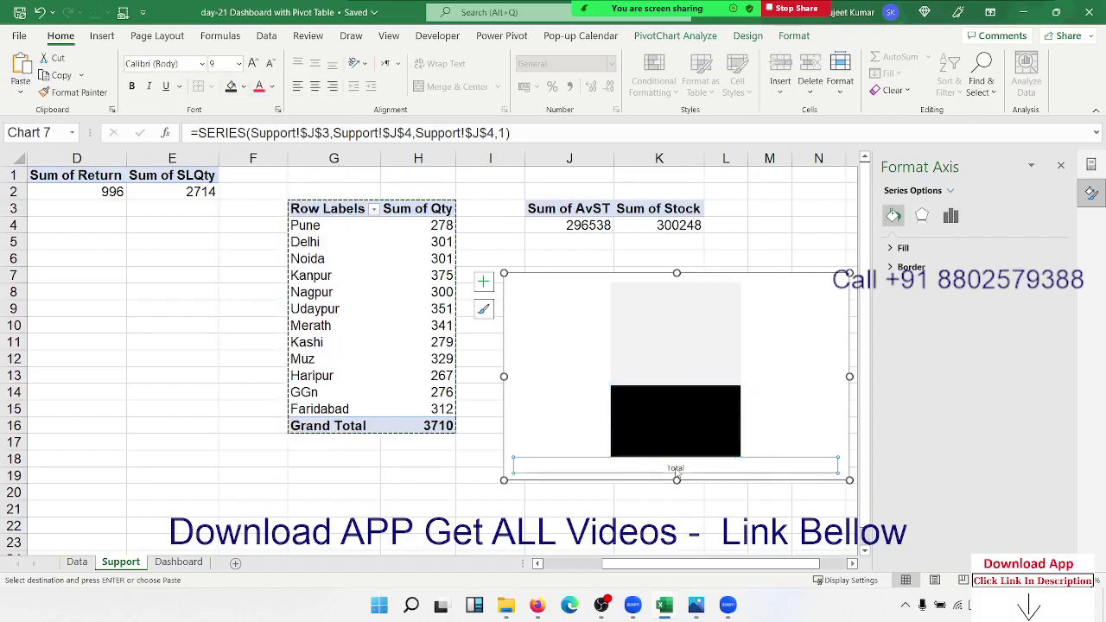
{"action": "key", "text": "Delete"}
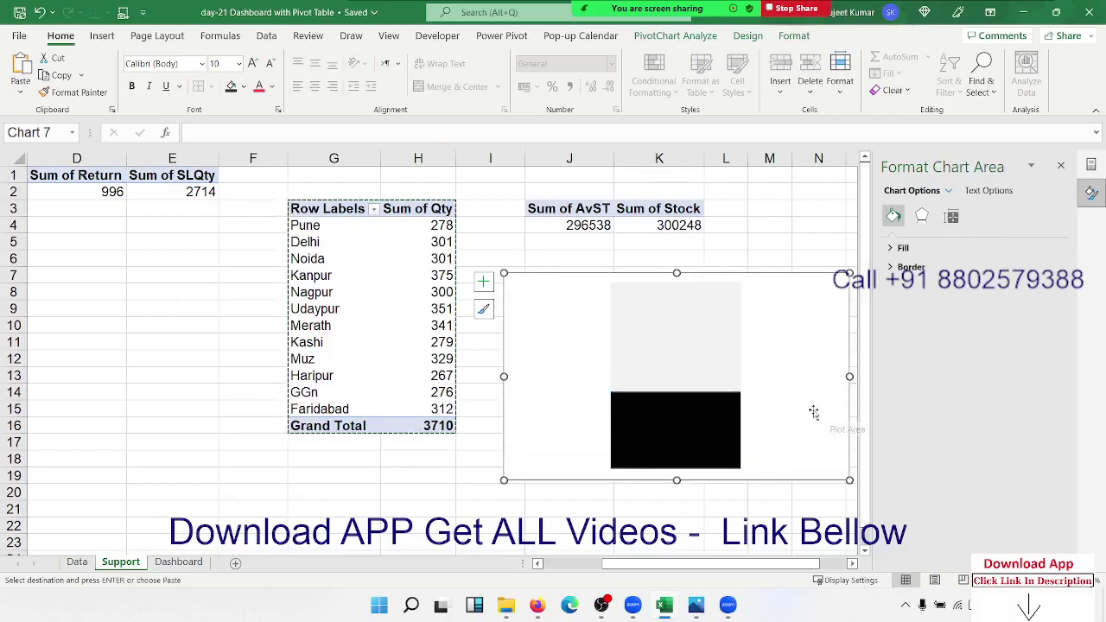
Narrow the plot area and chart into a slim single-column gauge
{"action": "left_click", "coordinate": [770, 400]}
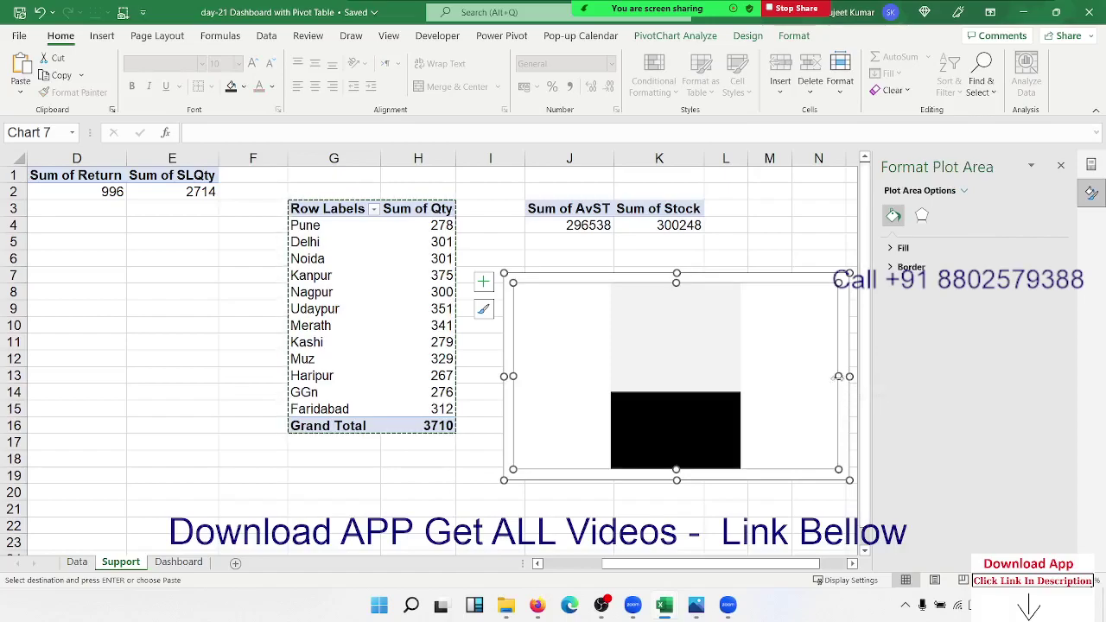
{"action": "left_click_drag", "start_coordinate": [838, 376], "coordinate": [760, 375]}
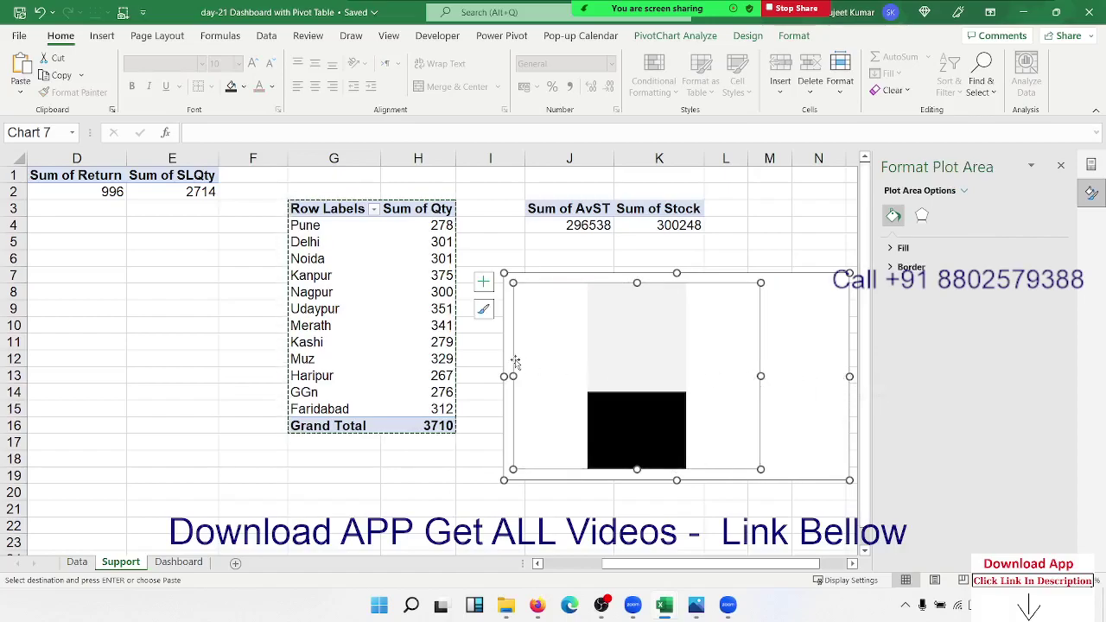
{"action": "left_click_drag", "start_coordinate": [510, 376], "coordinate": [563, 375]}
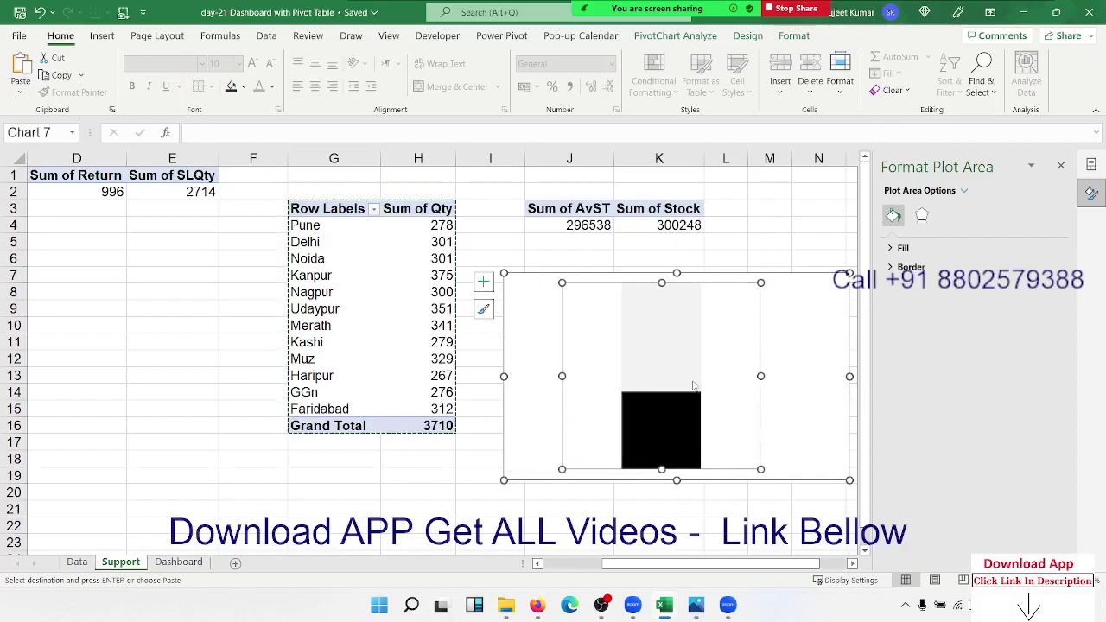
{"action": "left_click", "coordinate": [804, 377]}
{"action": "left_click_drag", "start_coordinate": [849, 376], "coordinate": [721, 375]}
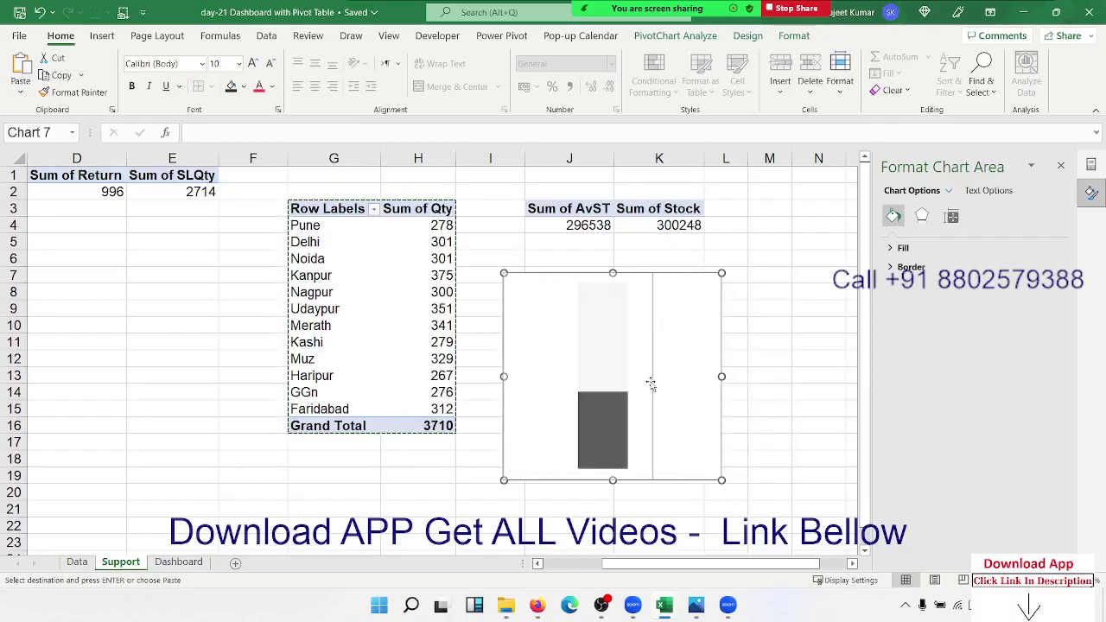
{"action": "left_click_drag", "start_coordinate": [652, 380], "coordinate": [651, 384]}
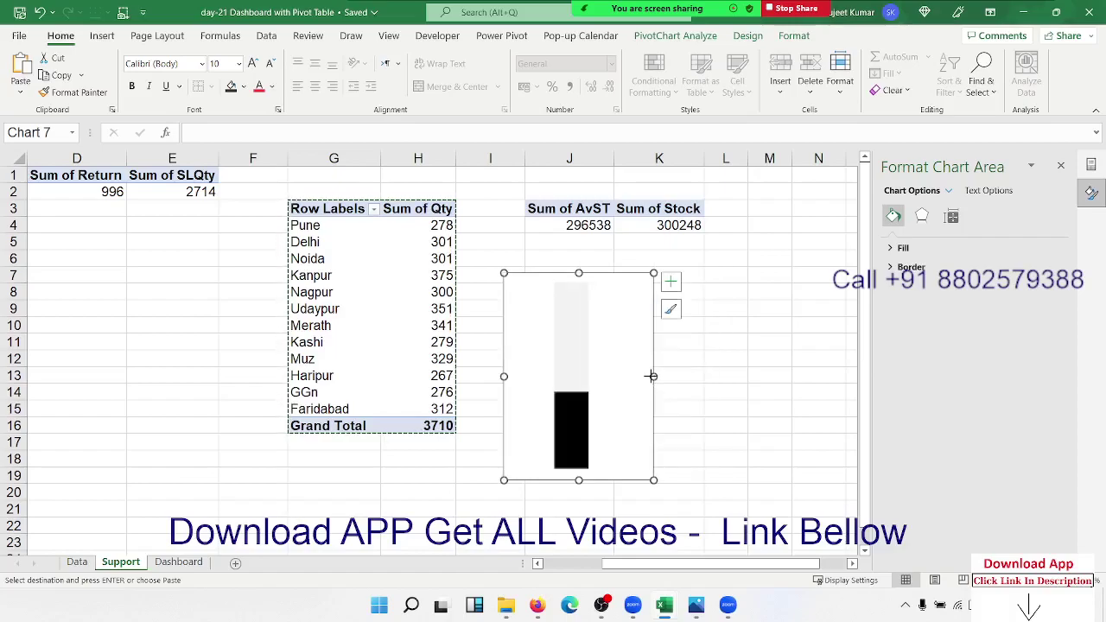
{"action": "left_click_drag", "start_coordinate": [653, 376], "coordinate": [660, 376]}
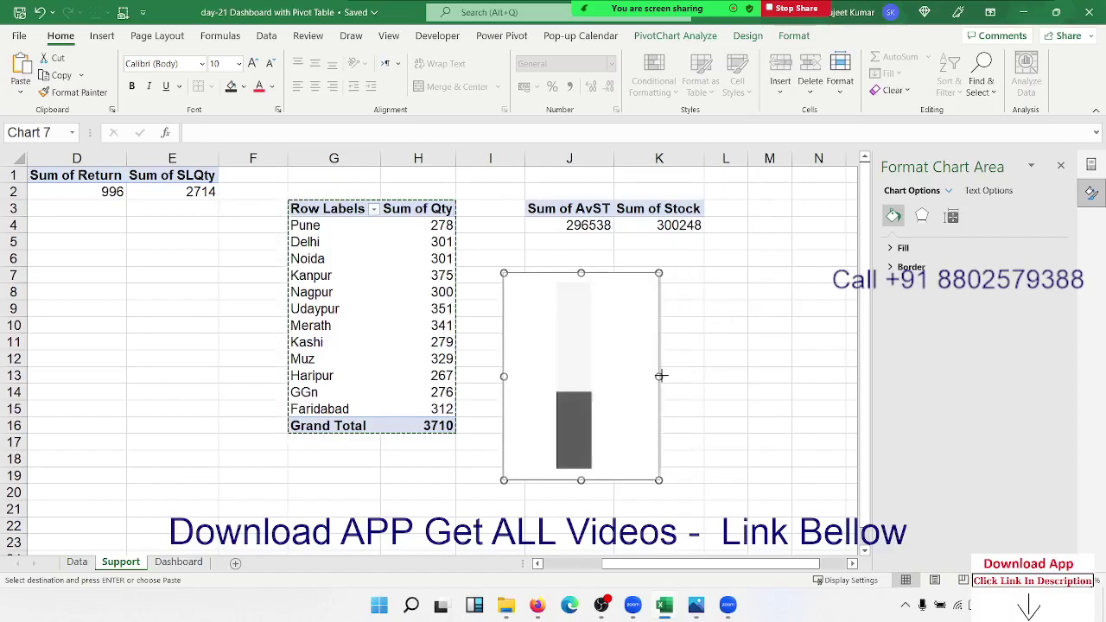
Cut the whole chart off the Support sheet with Ctrl+X
{"action": "left_click", "coordinate": [619, 346]}
{"action": "left_click", "coordinate": [637, 329]}
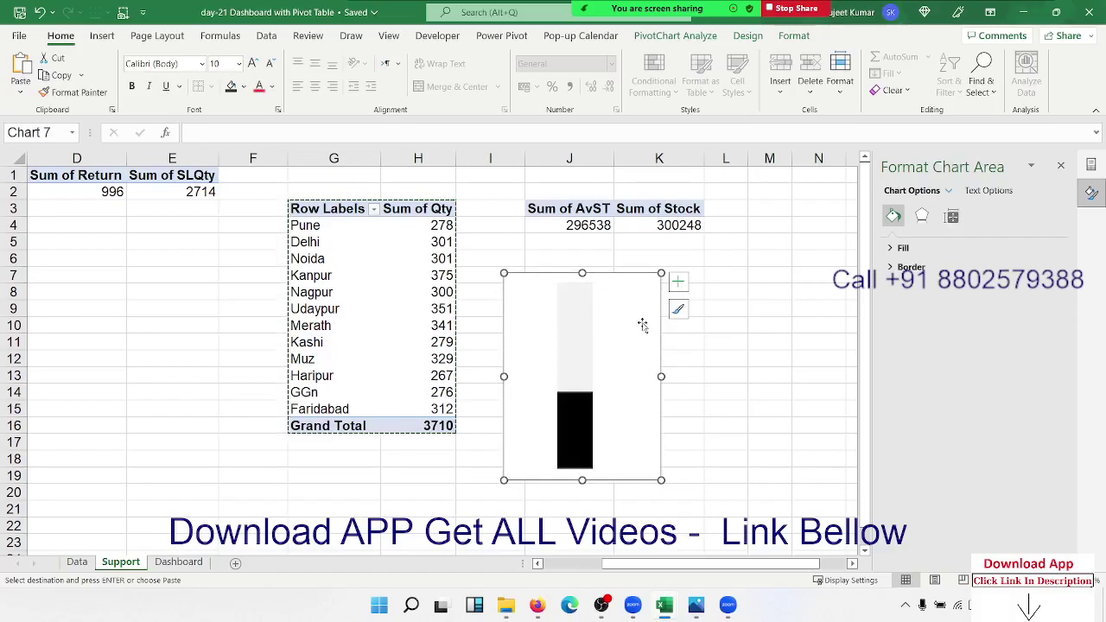
{"action": "key", "text": "ctrl+x"}
Paste the chart at P5 on the Dashboard and fit it into the Avaible Stock by Store card
{"action": "key", "text": "ctrl+Page_Down"}
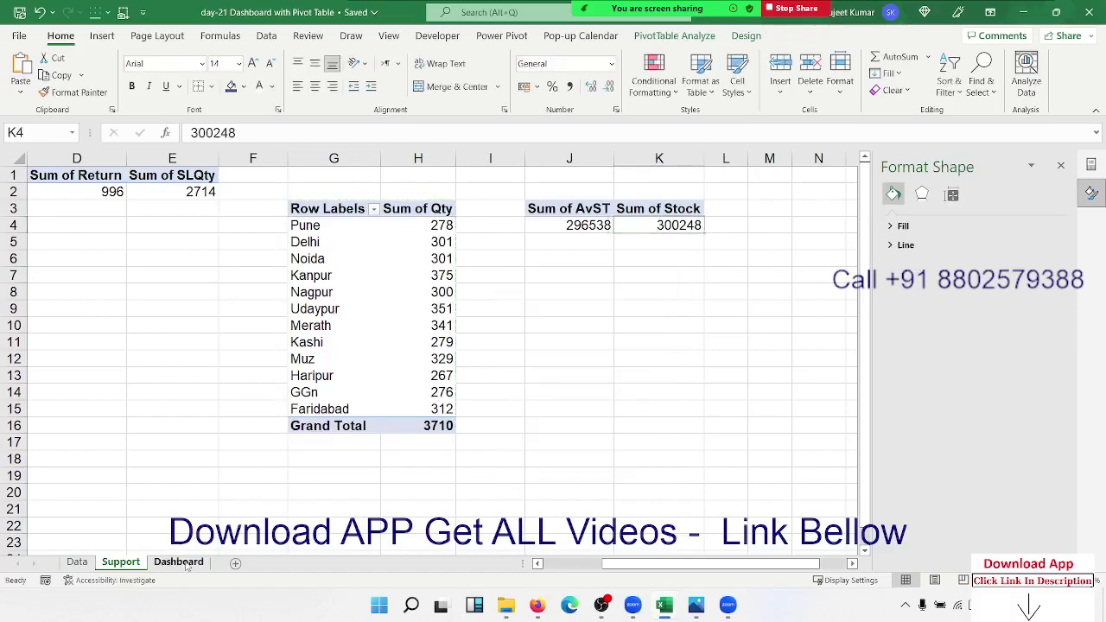
{"action": "left_click", "coordinate": [1062, 167]}
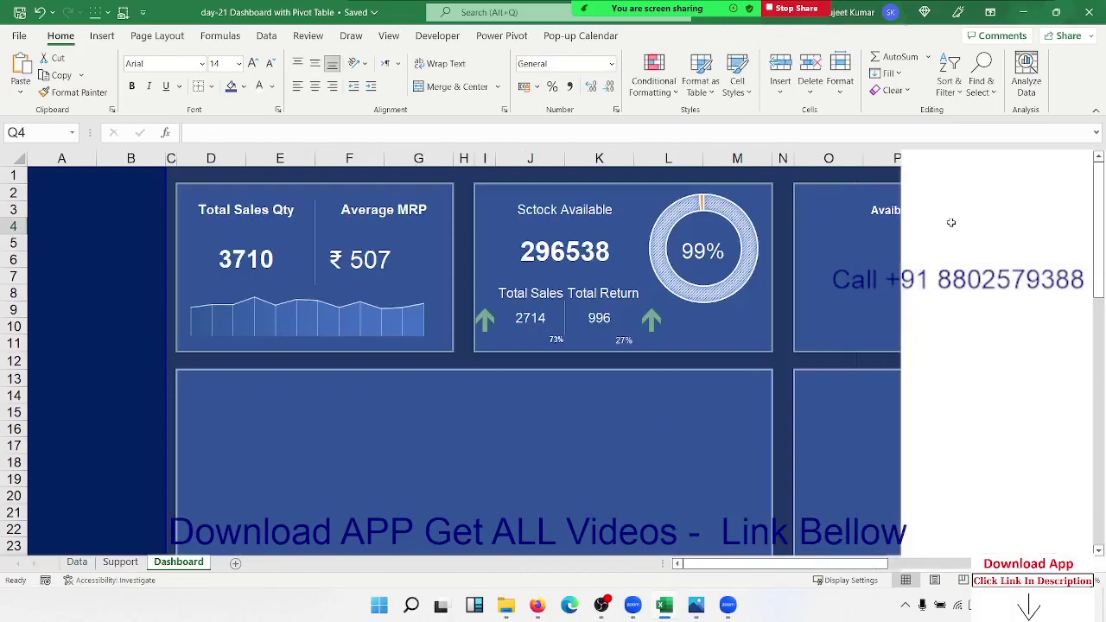
{"action": "left_click", "coordinate": [867, 245]}
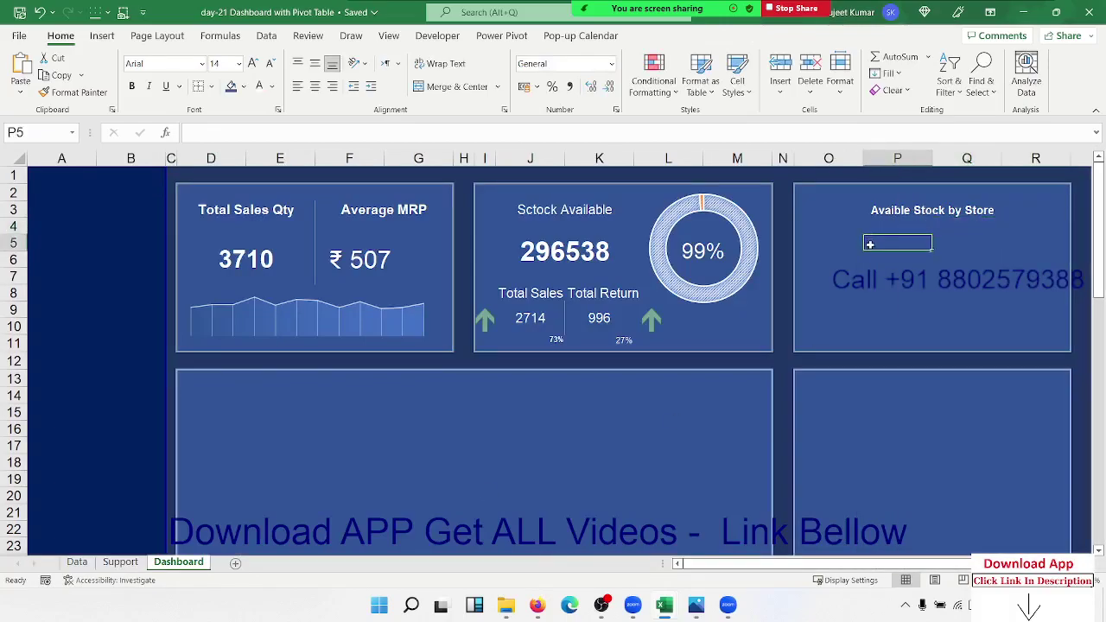
{"action": "key", "text": "ctrl+v"}
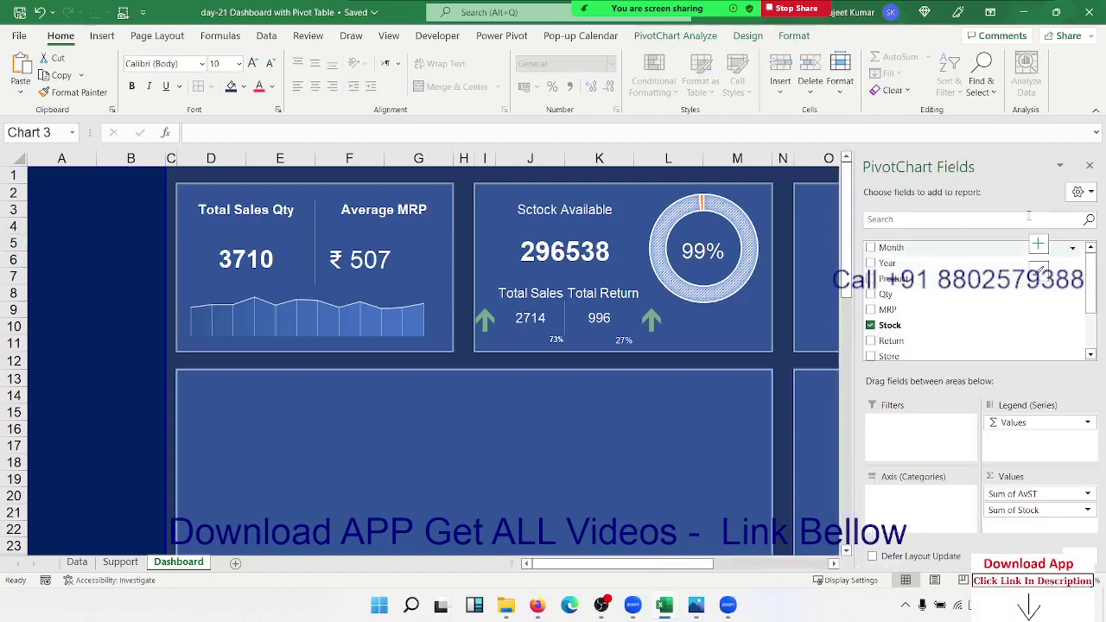
{"action": "left_click", "coordinate": [1090, 166]}
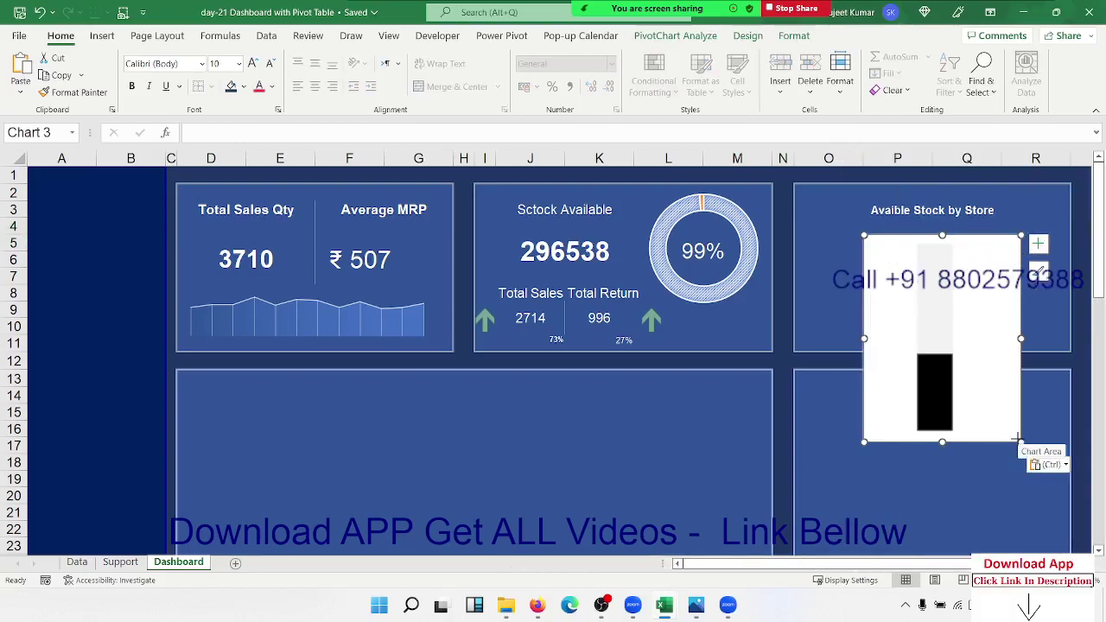
{"action": "left_click_drag", "start_coordinate": [1020, 442], "coordinate": [999, 338]}
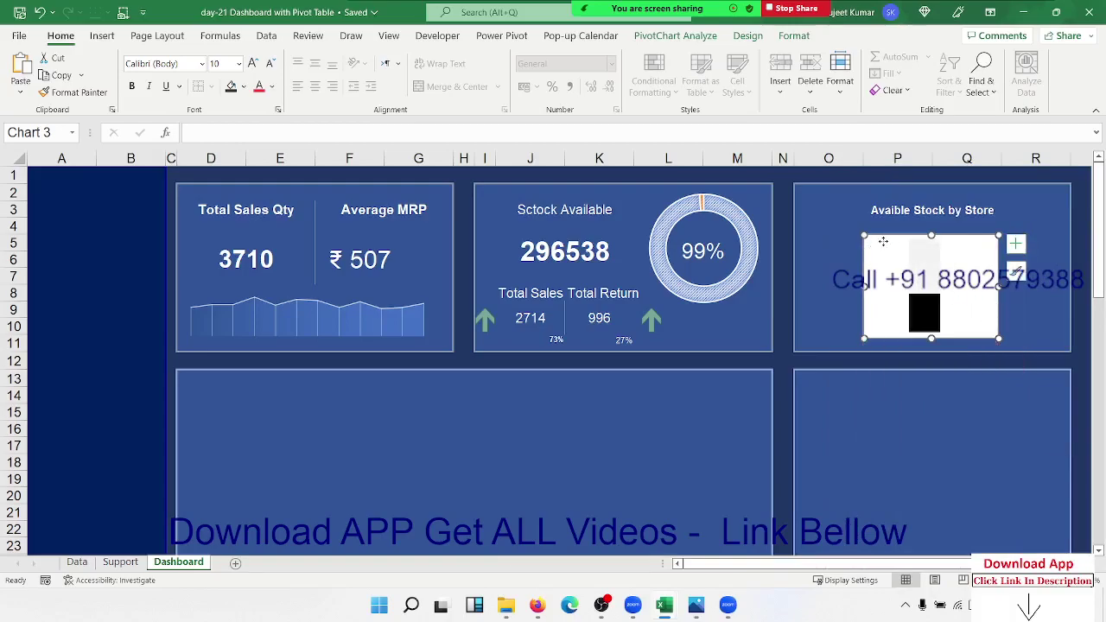
{"action": "left_click_drag", "start_coordinate": [883, 241], "coordinate": [829, 248]}
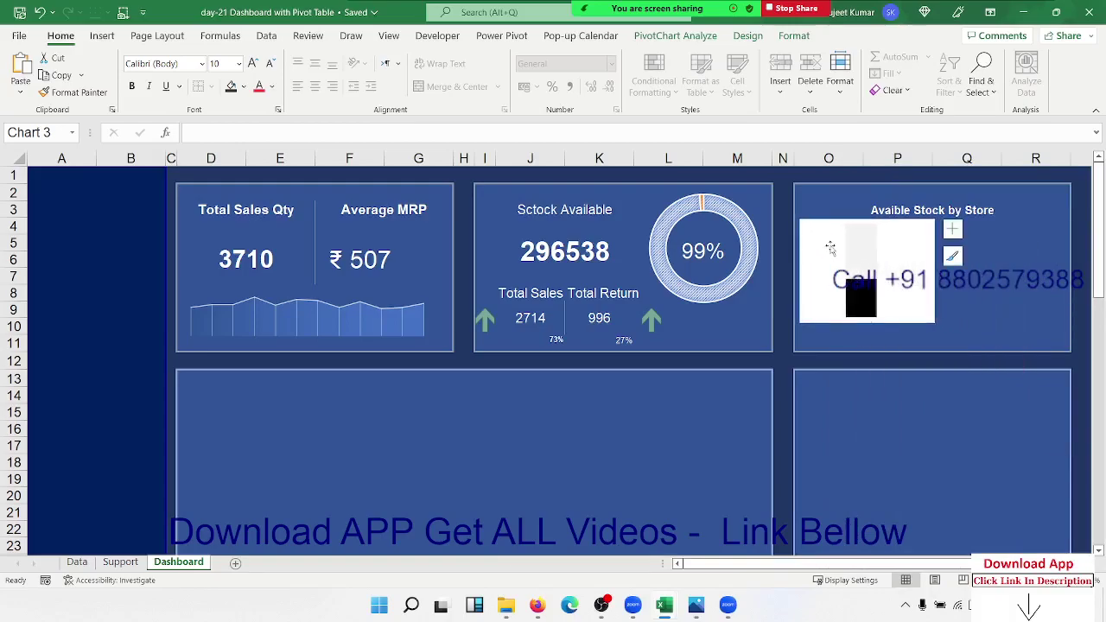
{"action": "left_click_drag", "start_coordinate": [934, 324], "coordinate": [937, 346]}
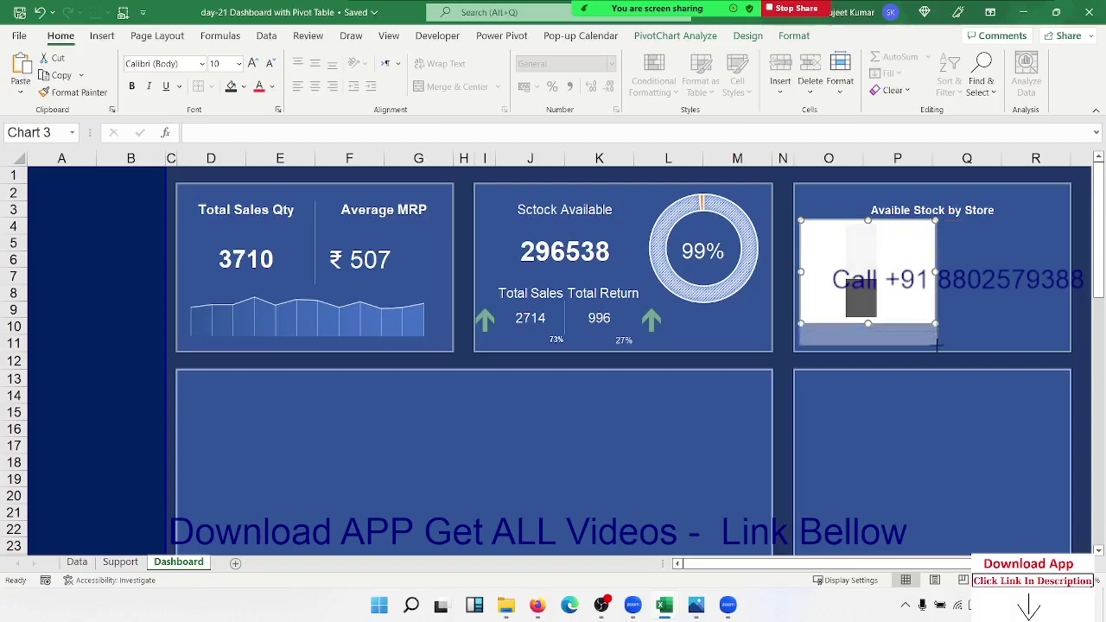
Show the chart's axes, shrink their labels to 6 pt, and set the chart to No Fill
{"action": "left_click", "coordinate": [955, 228]}
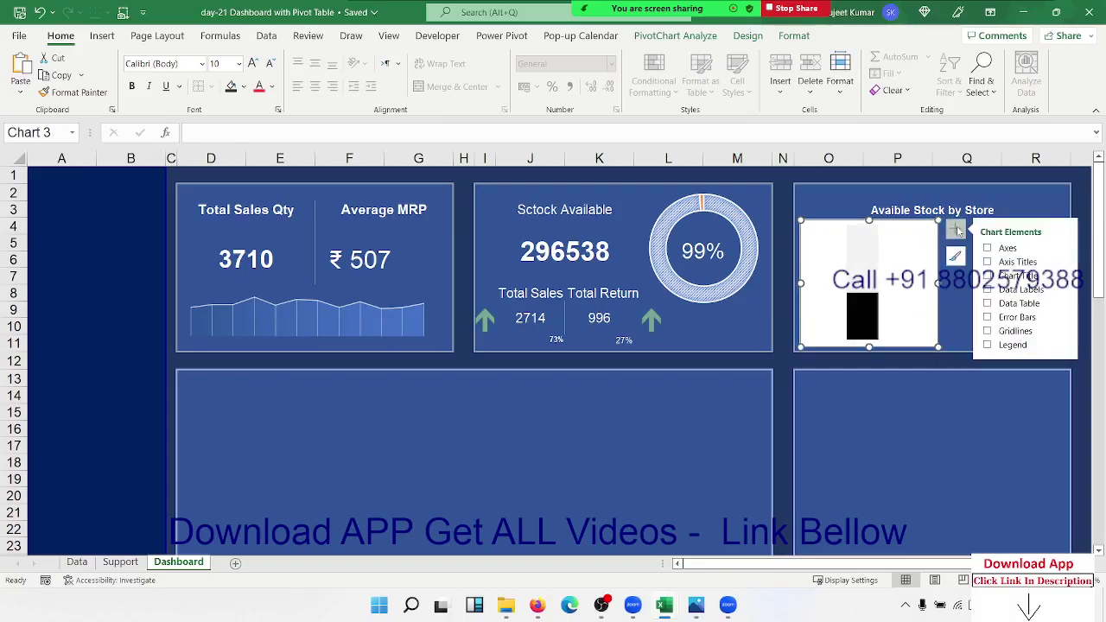
{"action": "left_click", "coordinate": [1015, 249]}
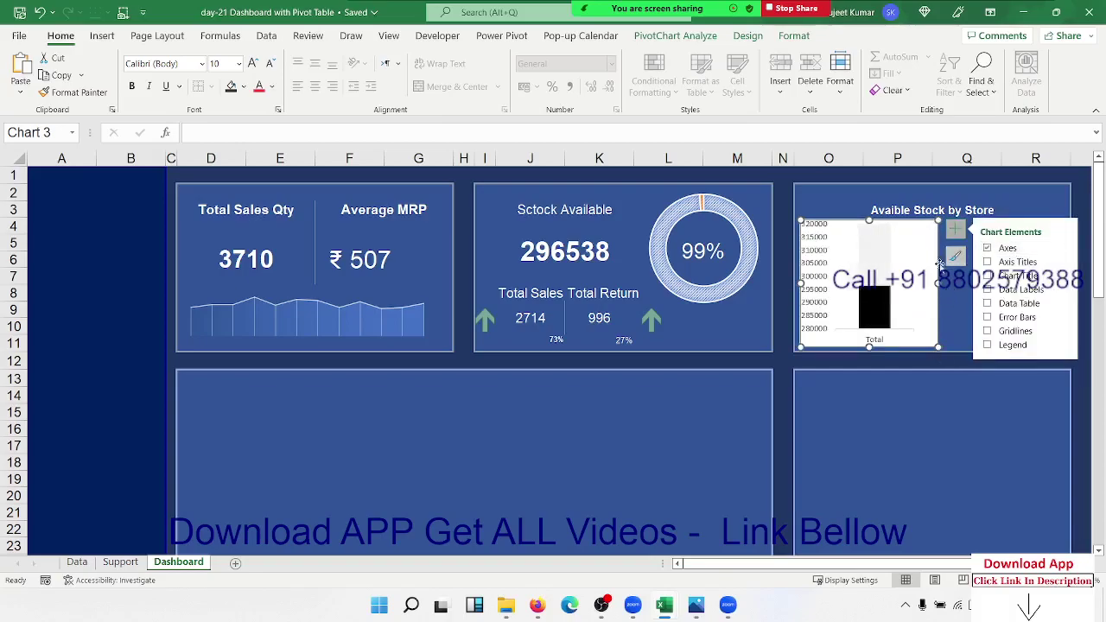
{"action": "left_click", "coordinate": [811, 292]}
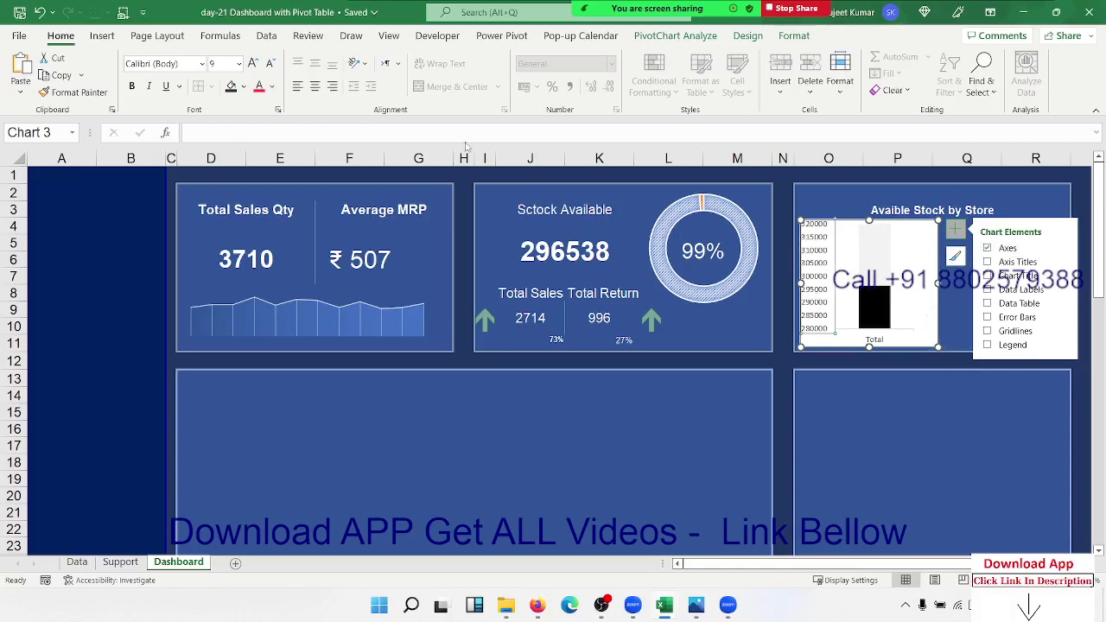
{"action": "left_click", "coordinate": [268, 64]}
{"action": "left_click", "coordinate": [268, 64]}
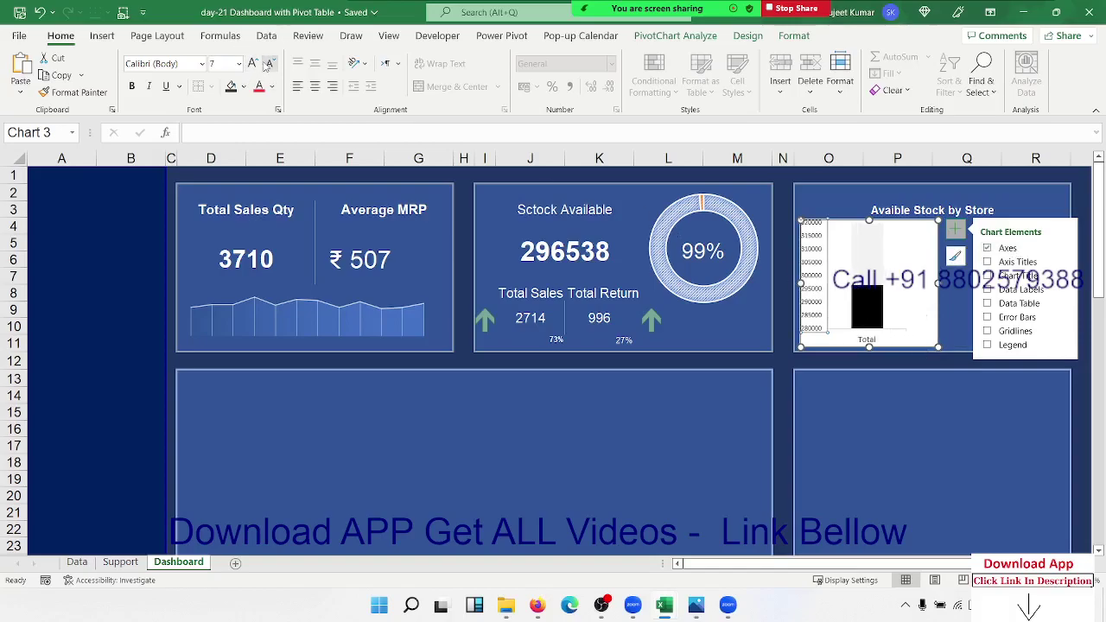
{"action": "left_click", "coordinate": [267, 64]}
{"action": "left_click", "coordinate": [244, 87]}
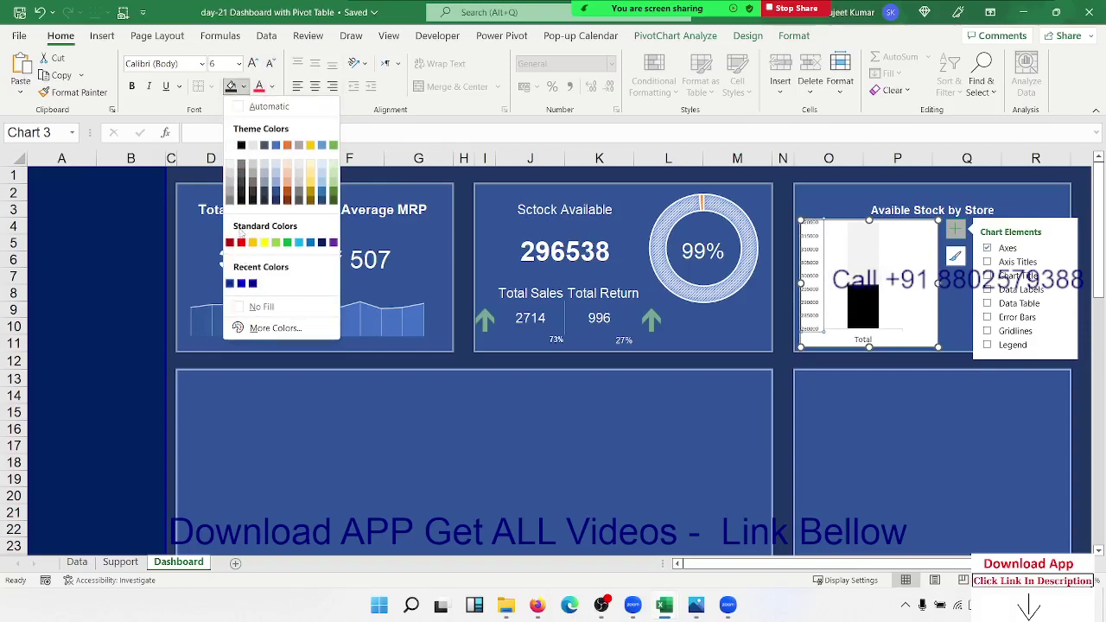
{"action": "left_click", "coordinate": [263, 306]}
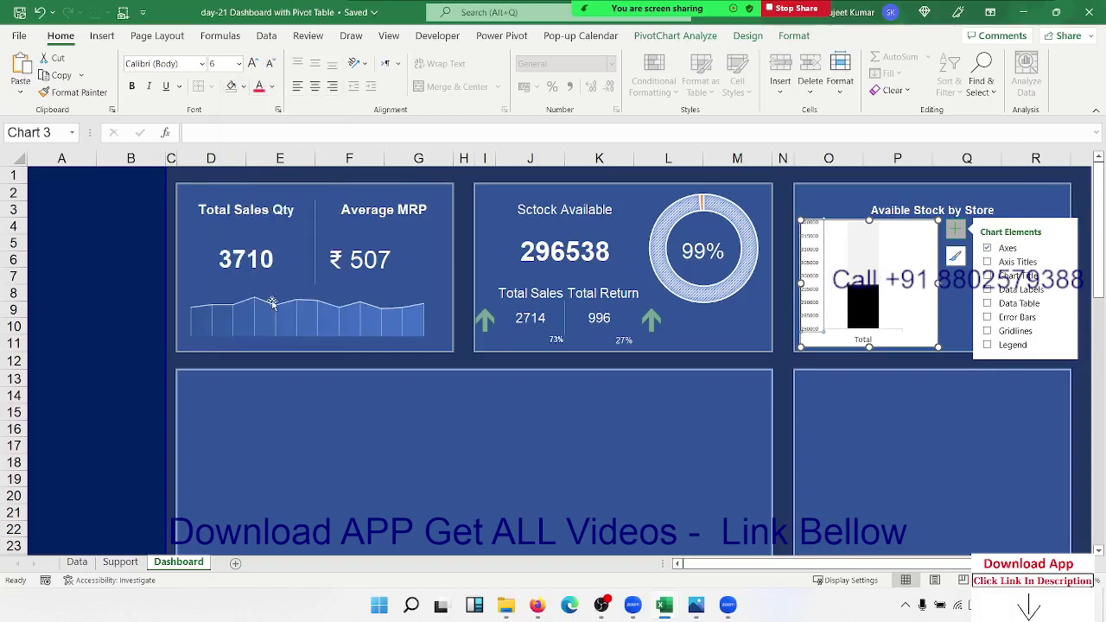
Remove the chart's background fill and make the axis labels white
{"action": "left_click", "coordinate": [948, 303]}
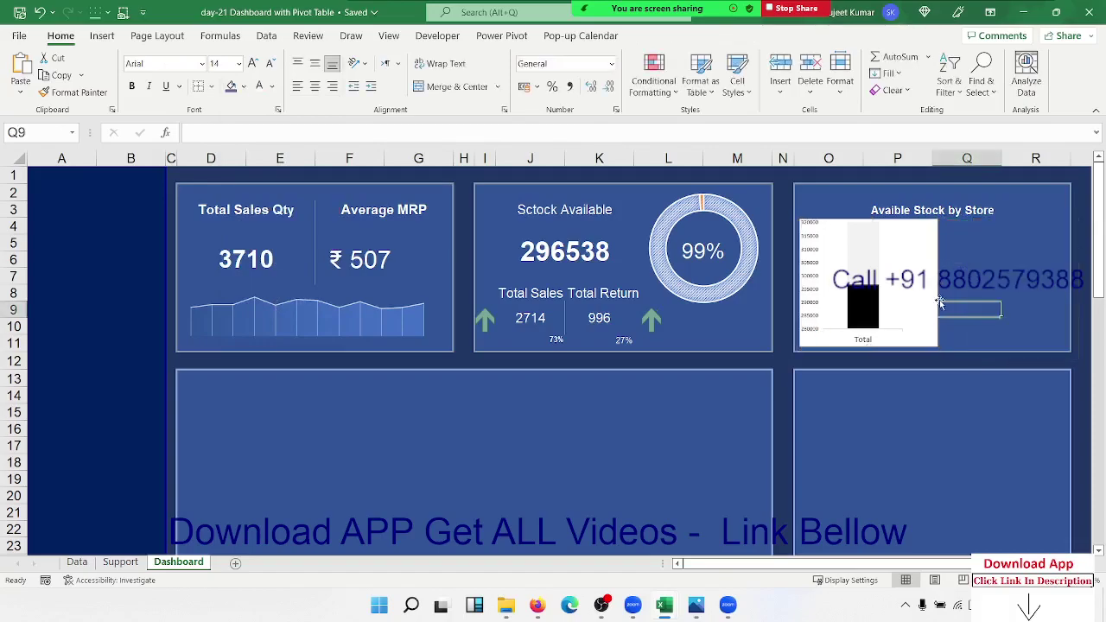
{"action": "left_click", "coordinate": [933, 302]}
{"action": "left_click", "coordinate": [230, 86]}
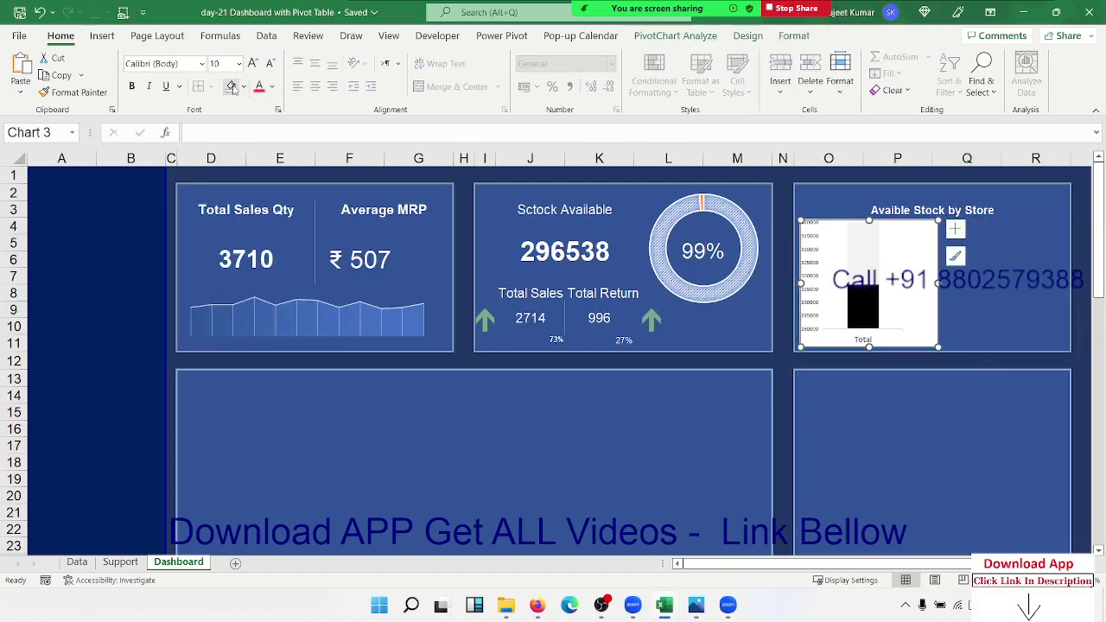
{"action": "left_click", "coordinate": [813, 262]}
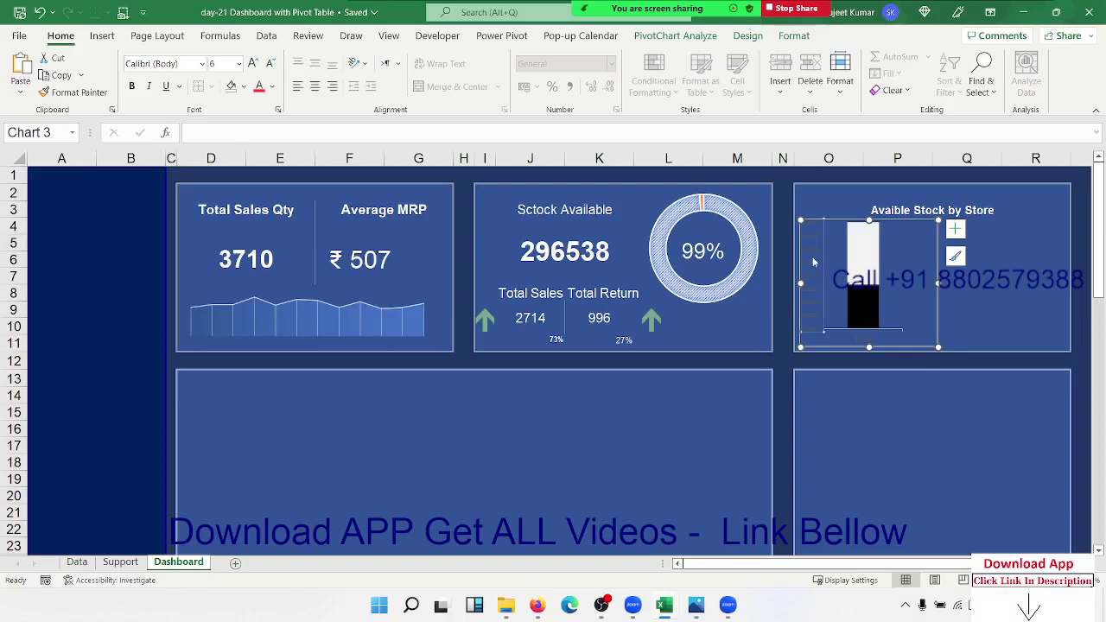
{"action": "left_click", "coordinate": [272, 86]}
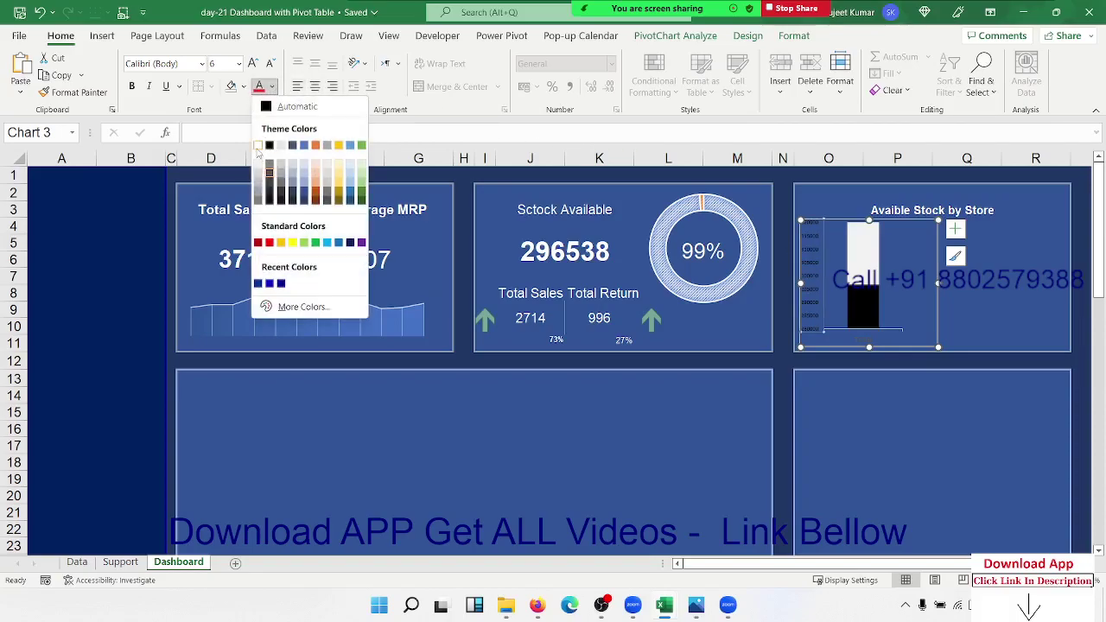
{"action": "left_click", "coordinate": [257, 145]}
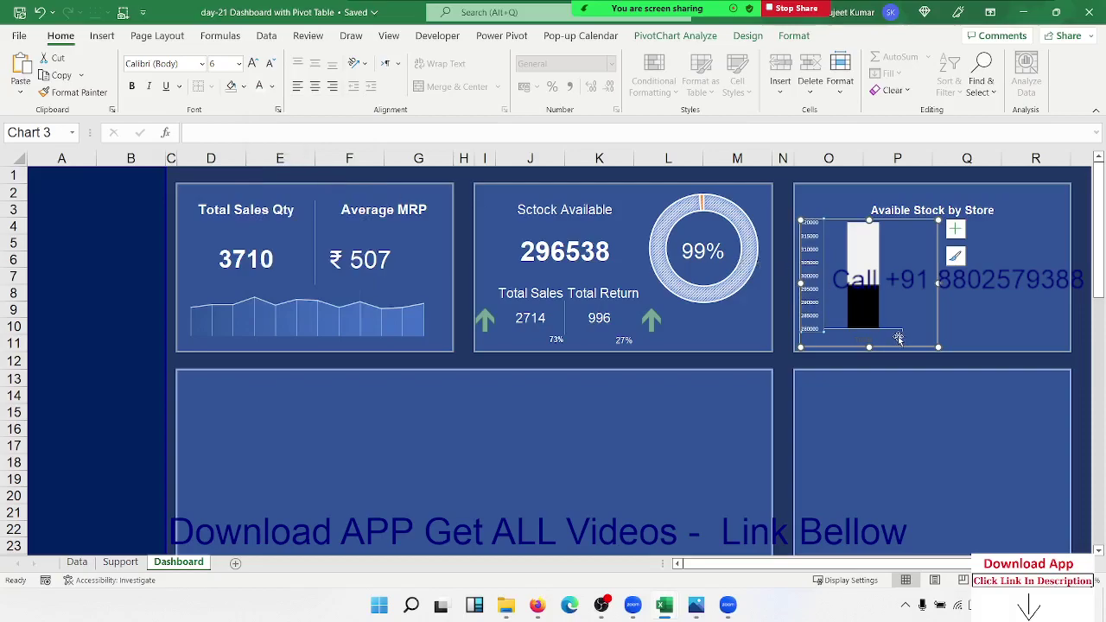
Stretch the plot area taller and set the chart's shape outline to No Outline
{"action": "left_click_drag", "start_coordinate": [869, 219], "coordinate": [869, 214]}
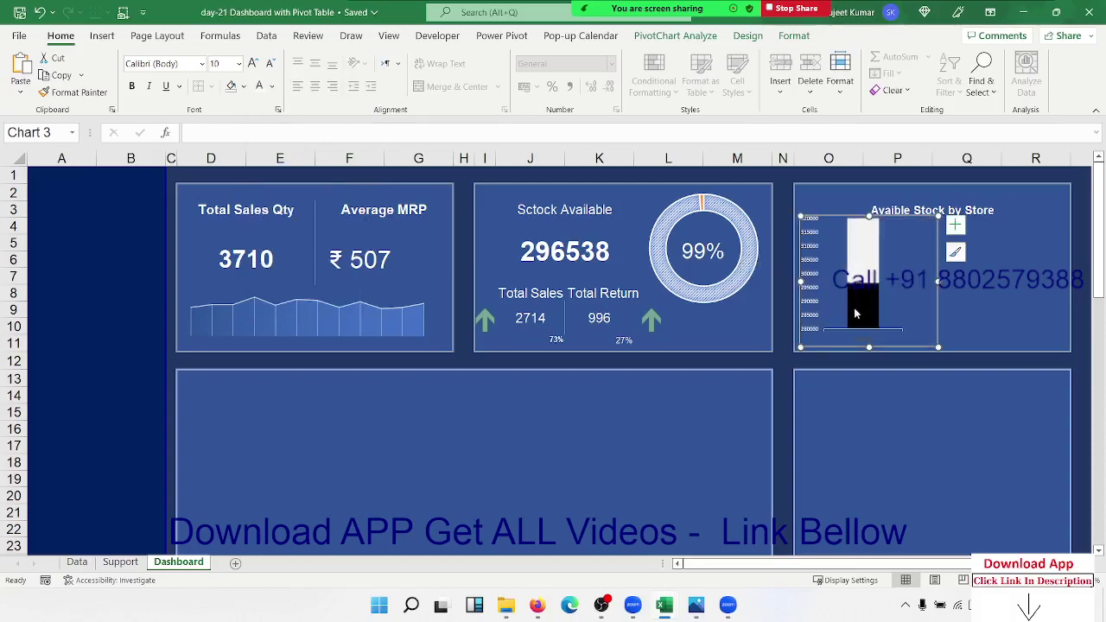
{"action": "left_click_drag", "start_coordinate": [867, 348], "coordinate": [868, 353]}
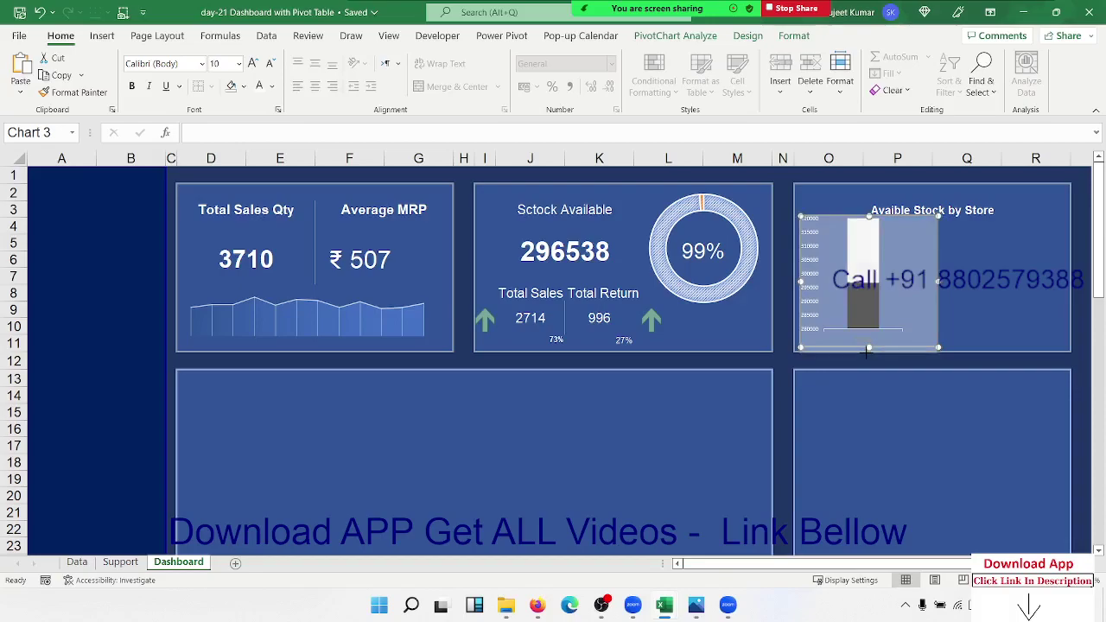
{"action": "left_click", "coordinate": [969, 305]}
{"action": "left_click", "coordinate": [937, 302]}
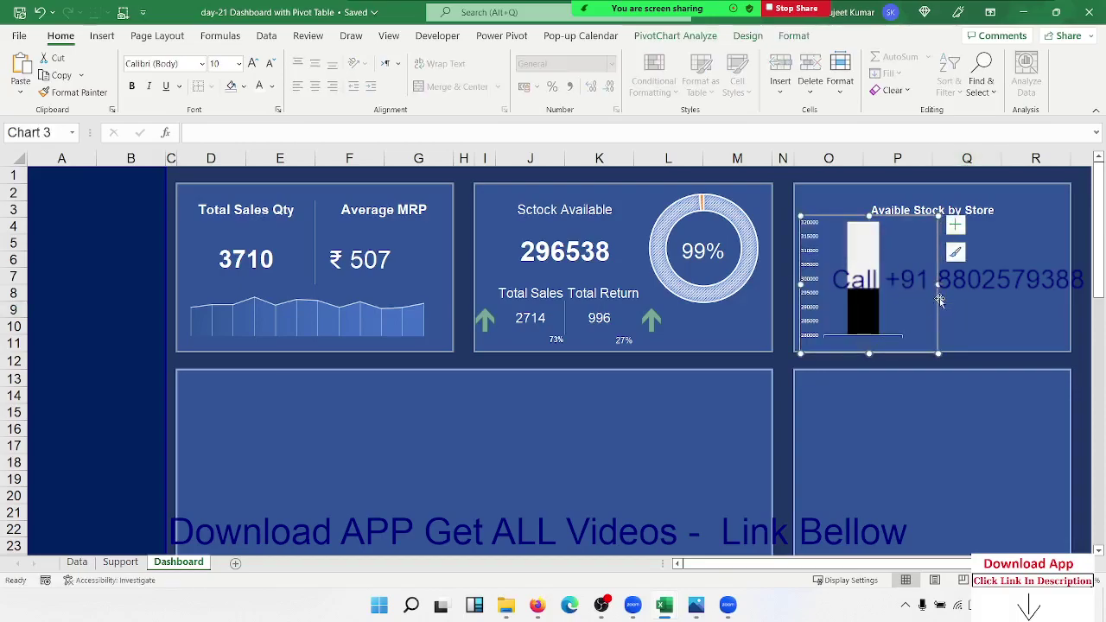
{"action": "left_click", "coordinate": [798, 37]}
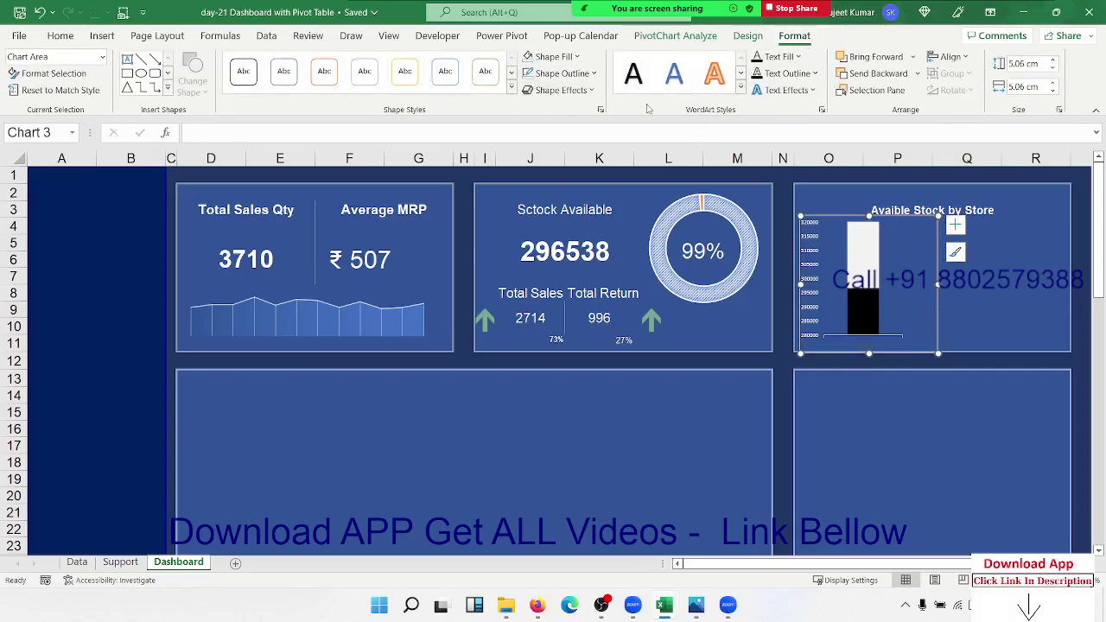
{"action": "left_click", "coordinate": [562, 72]}
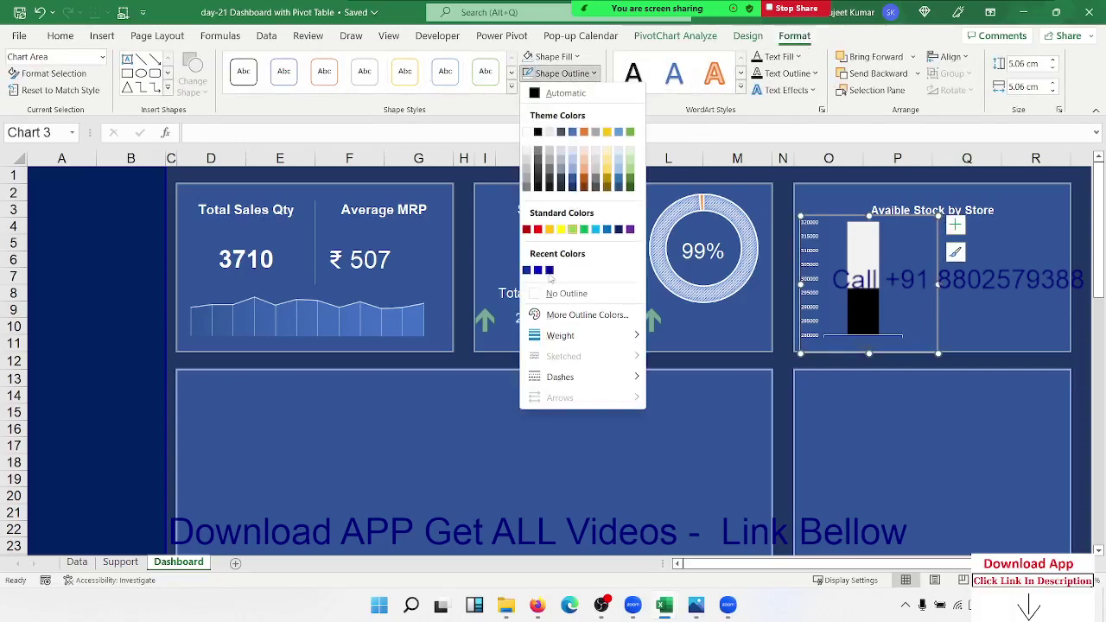
{"action": "left_click", "coordinate": [553, 294]}
{"action": "left_click", "coordinate": [1003, 311]}
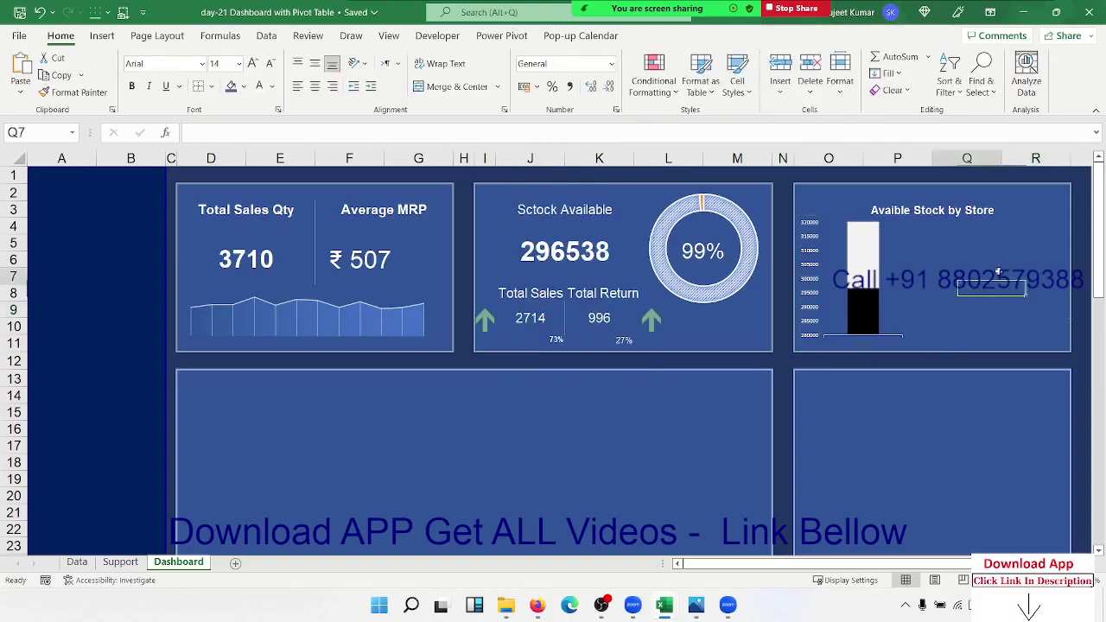
Widen the plot area so the stock column becomes wider
{"action": "left_click", "coordinate": [894, 299]}
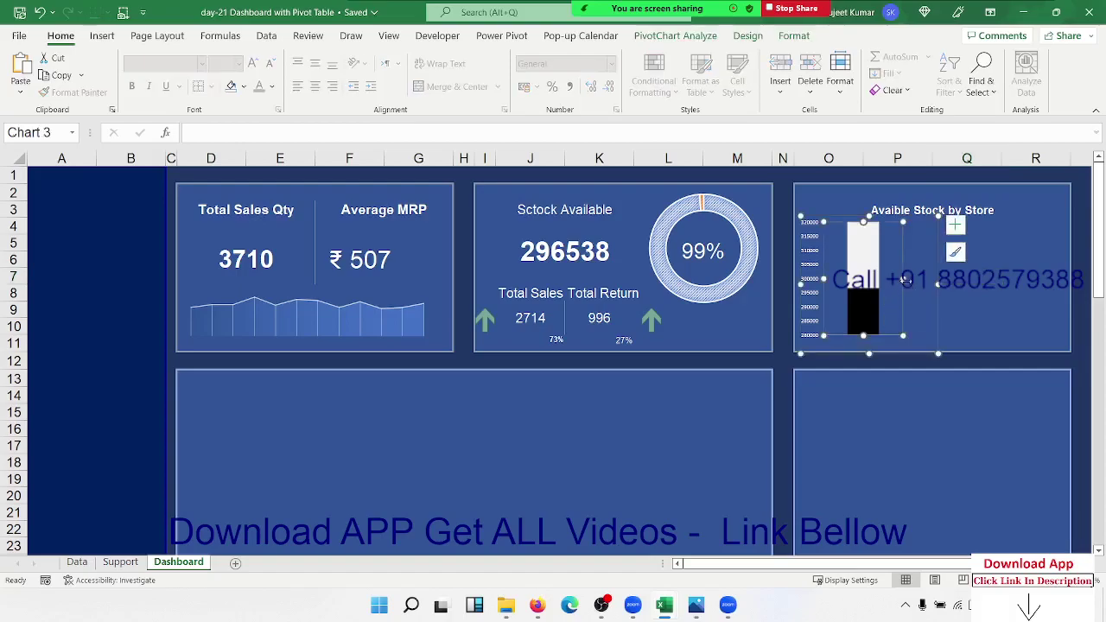
{"action": "left_click_drag", "start_coordinate": [903, 278], "coordinate": [938, 279]}
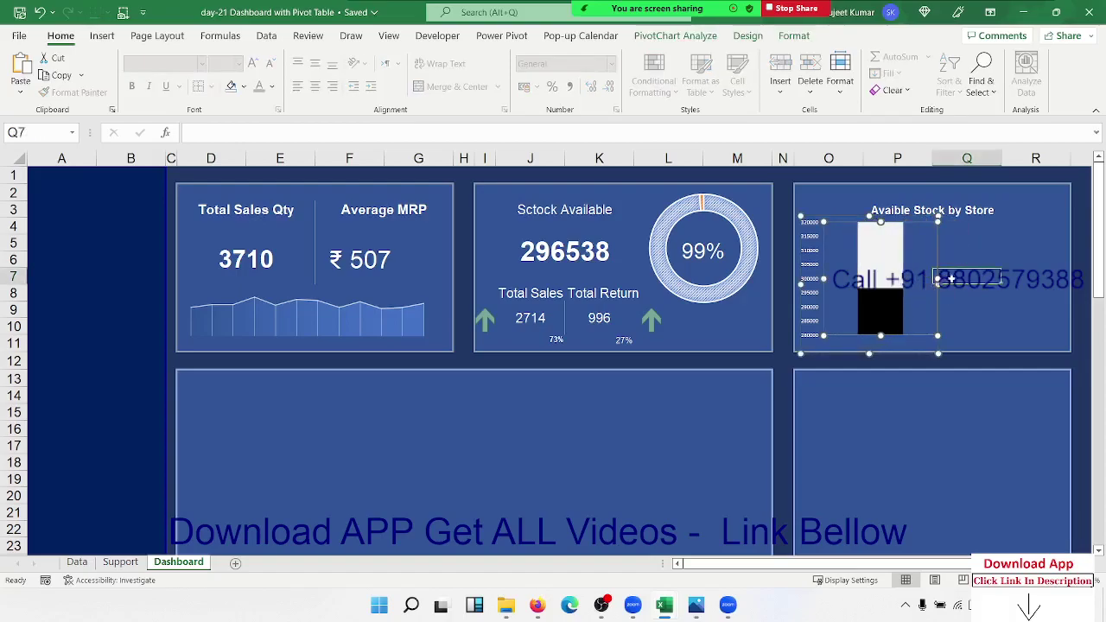
{"action": "left_click", "coordinate": [950, 331]}
{"action": "left_click", "coordinate": [932, 332]}
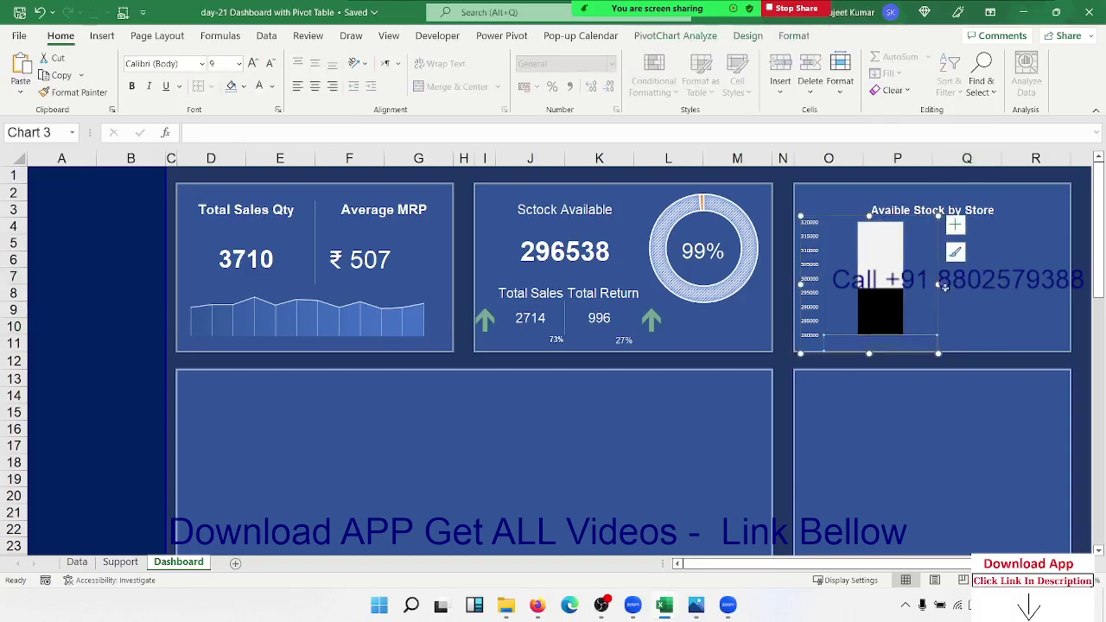
{"action": "left_click_drag", "start_coordinate": [939, 283], "coordinate": [953, 284]}
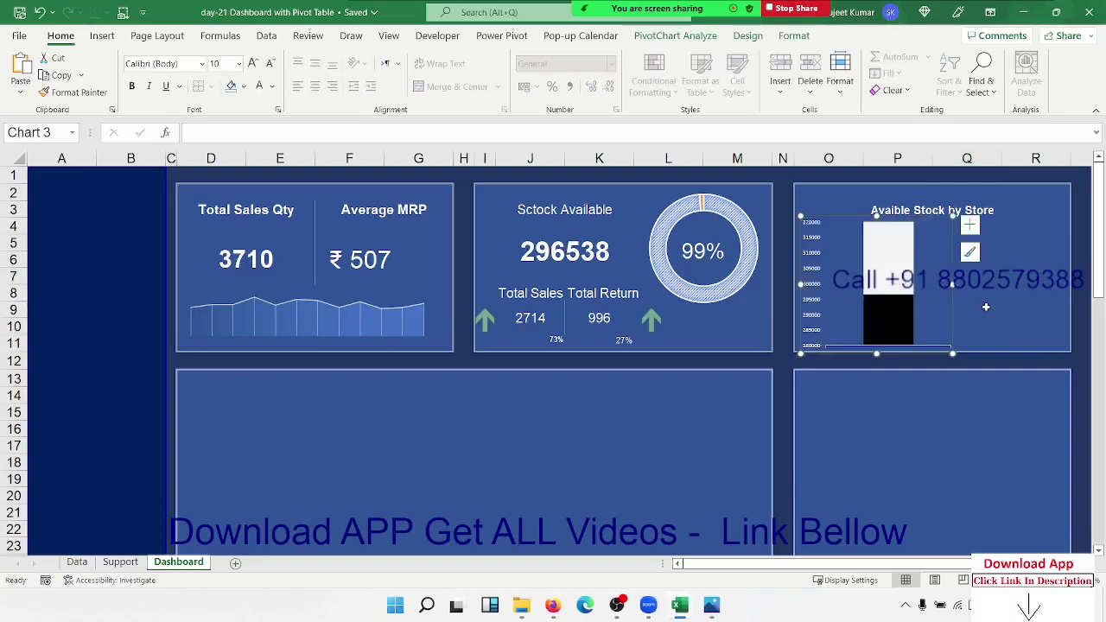
{"action": "left_click", "coordinate": [986, 301]}
{"action": "left_click", "coordinate": [994, 262]}
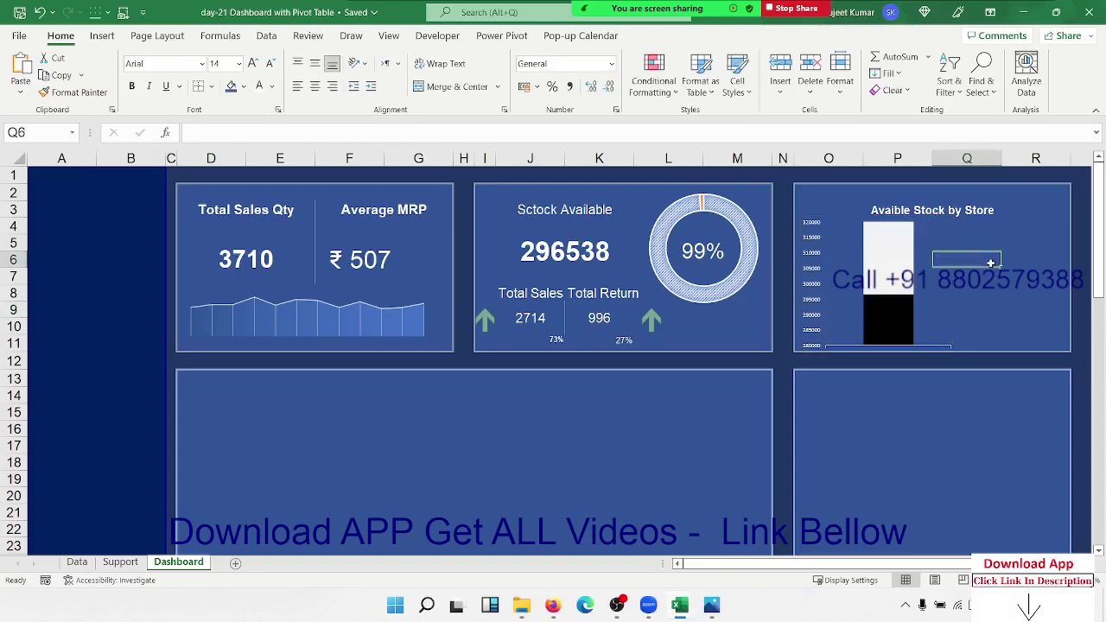
Return to the Support sheet showing the Sum of AvST and Sum of Stock pivot
{"action": "left_click", "coordinate": [120, 562]}
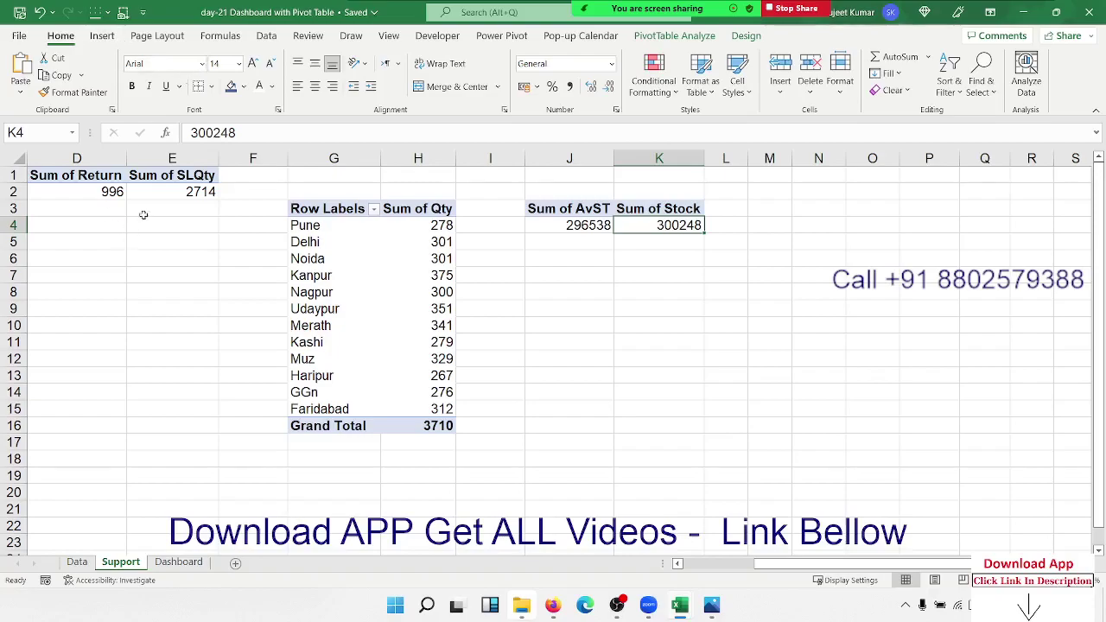
Insert a Store slicer for the pivot table
{"action": "left_click", "coordinate": [102, 35]}
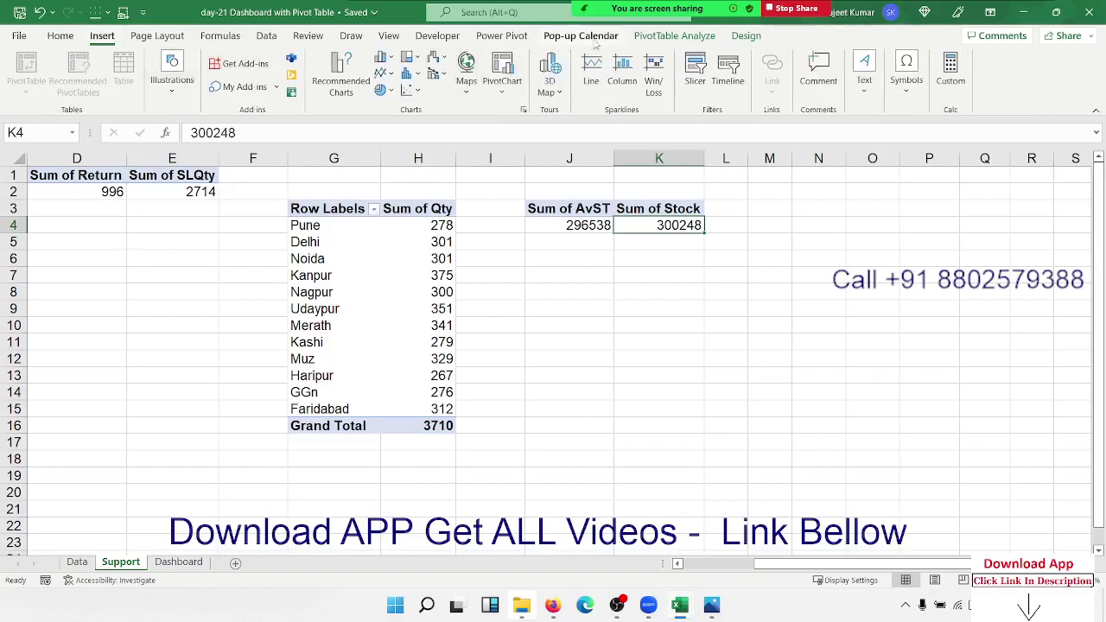
{"action": "left_click", "coordinate": [654, 38]}
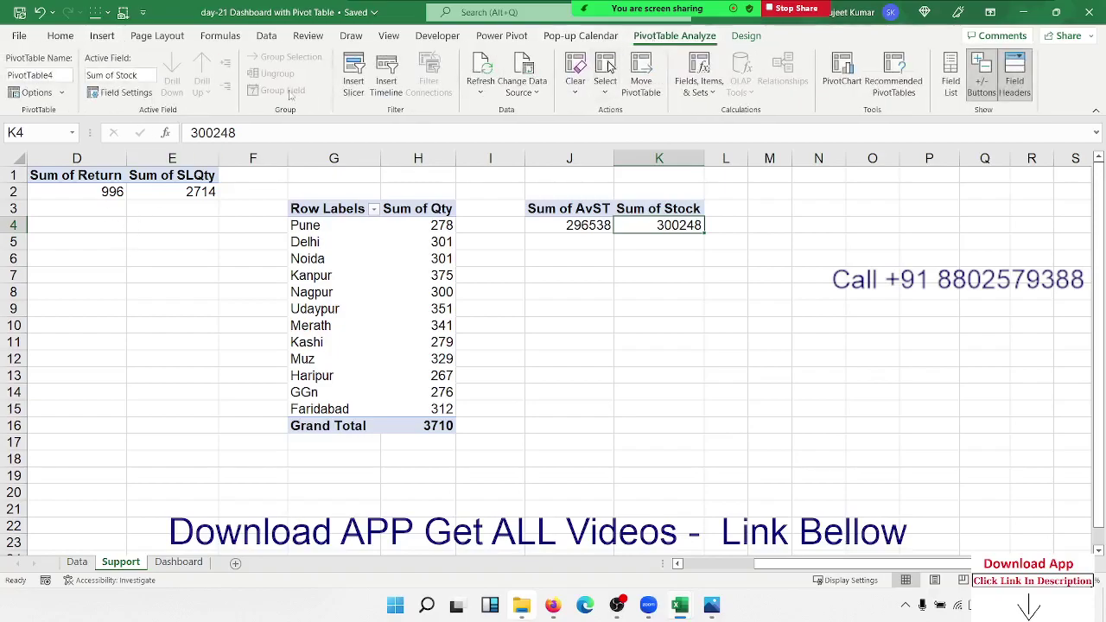
{"action": "left_click", "coordinate": [354, 91]}
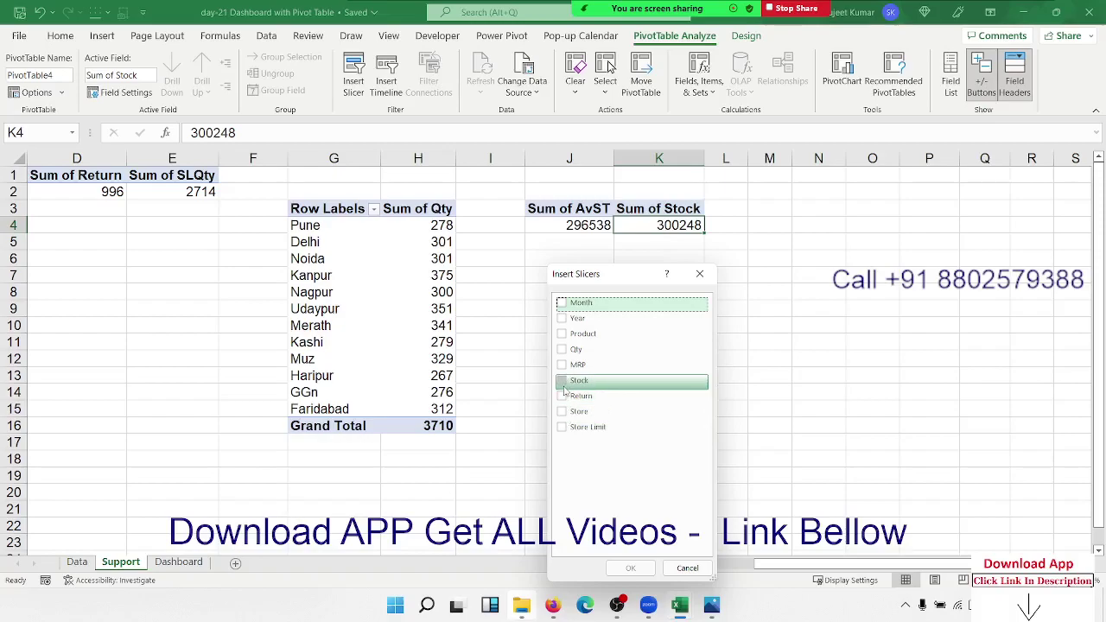
{"action": "left_click", "coordinate": [563, 411]}
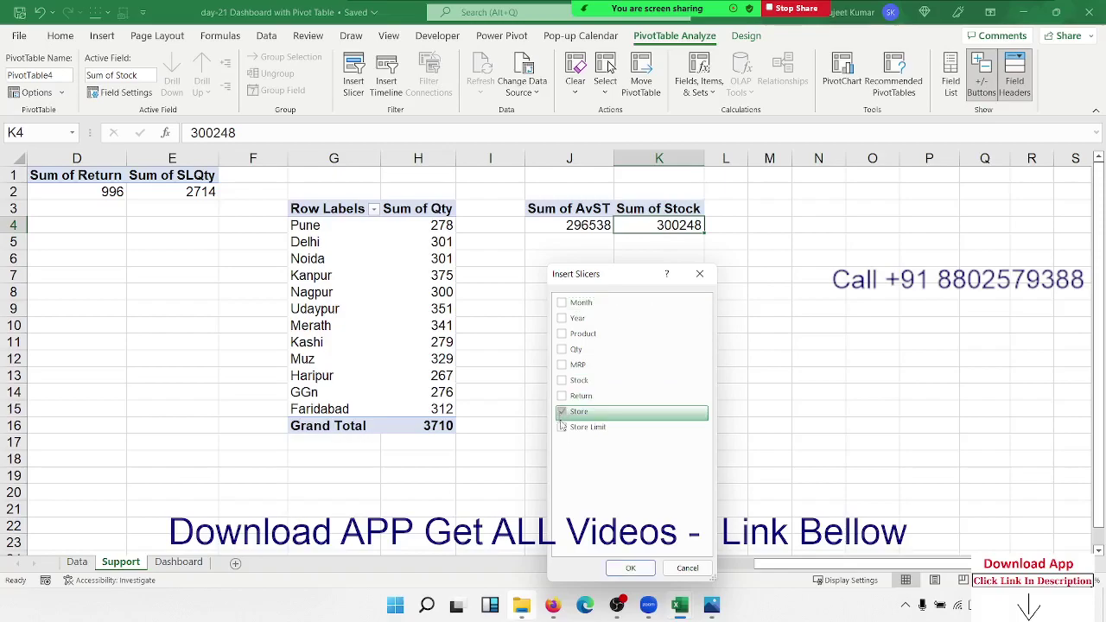
{"action": "left_click", "coordinate": [630, 566]}
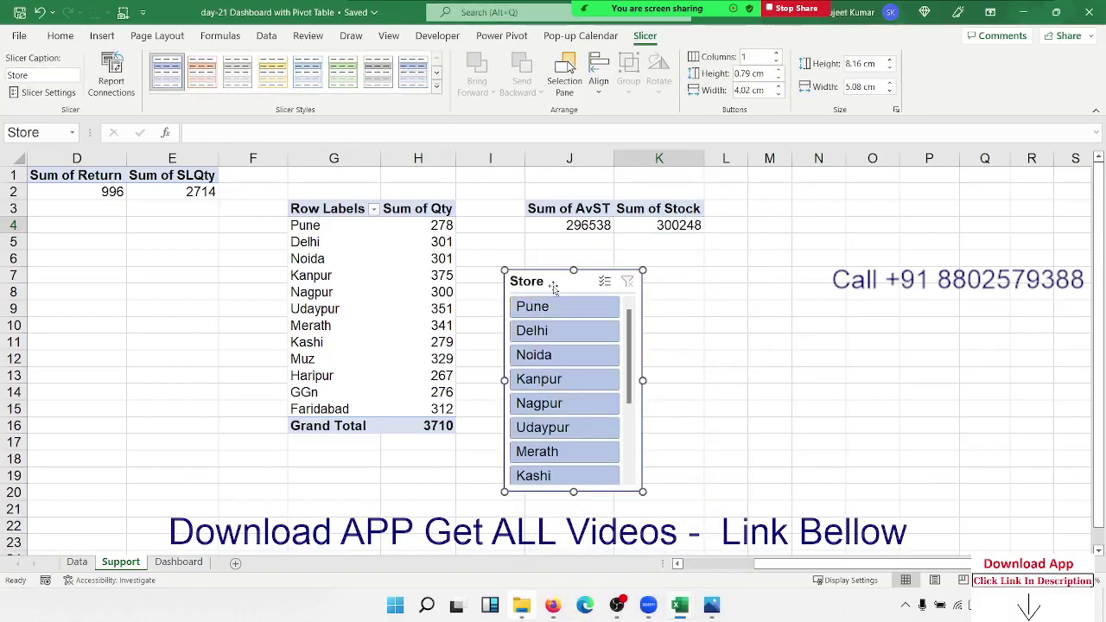
Paste the Store slicer at Q4 on the Dashboard and size it inside the stock card
{"action": "left_click", "coordinate": [659, 224]}
{"action": "key", "text": "ctrl+Page_Down"}
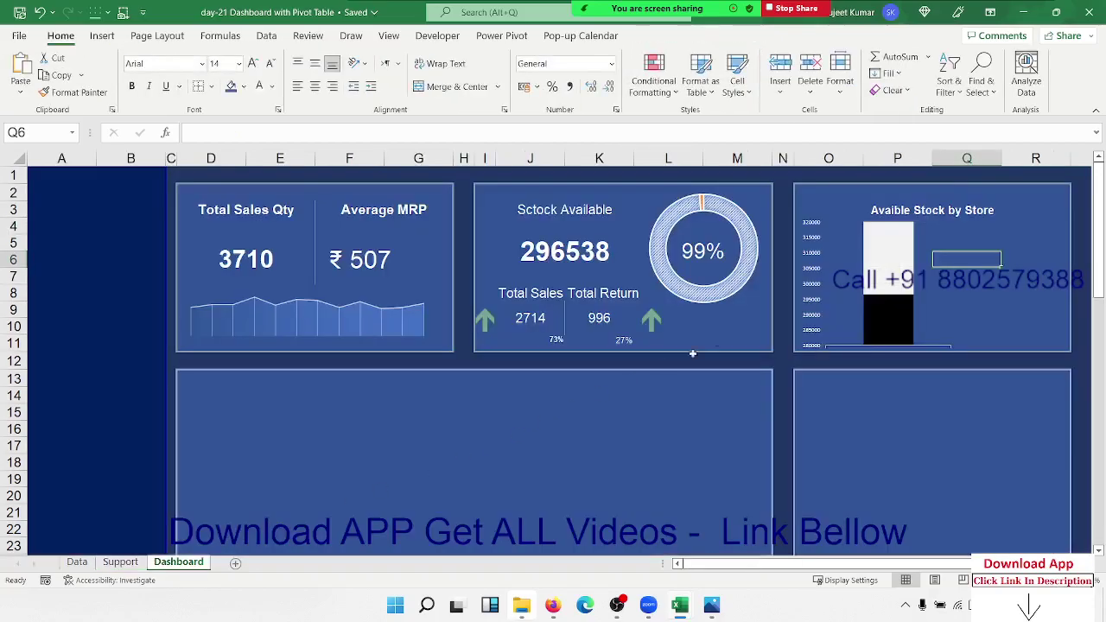
{"action": "left_click", "coordinate": [974, 226]}
{"action": "key", "text": "ctrl+v"}
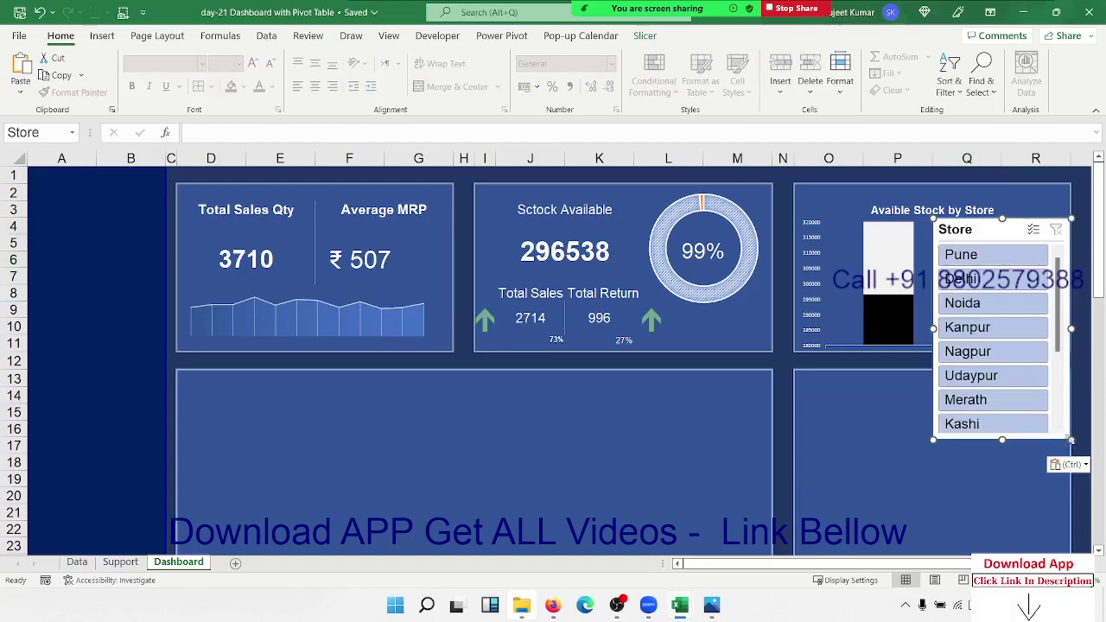
{"action": "left_click_drag", "start_coordinate": [1071, 440], "coordinate": [1049, 342]}
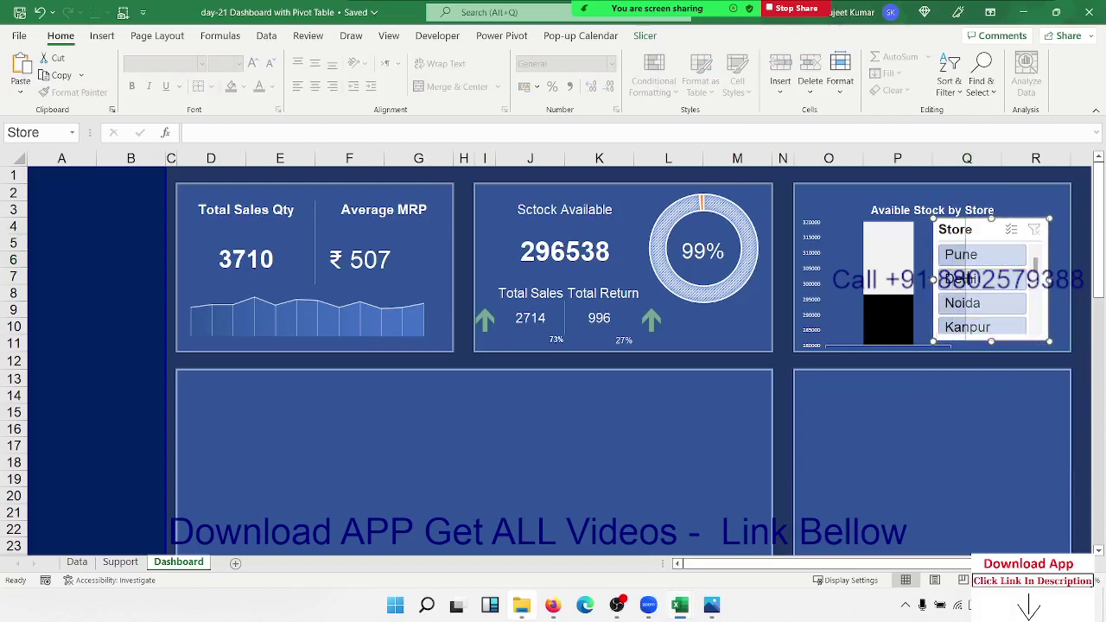
{"action": "left_click_drag", "start_coordinate": [933, 278], "coordinate": [968, 278]}
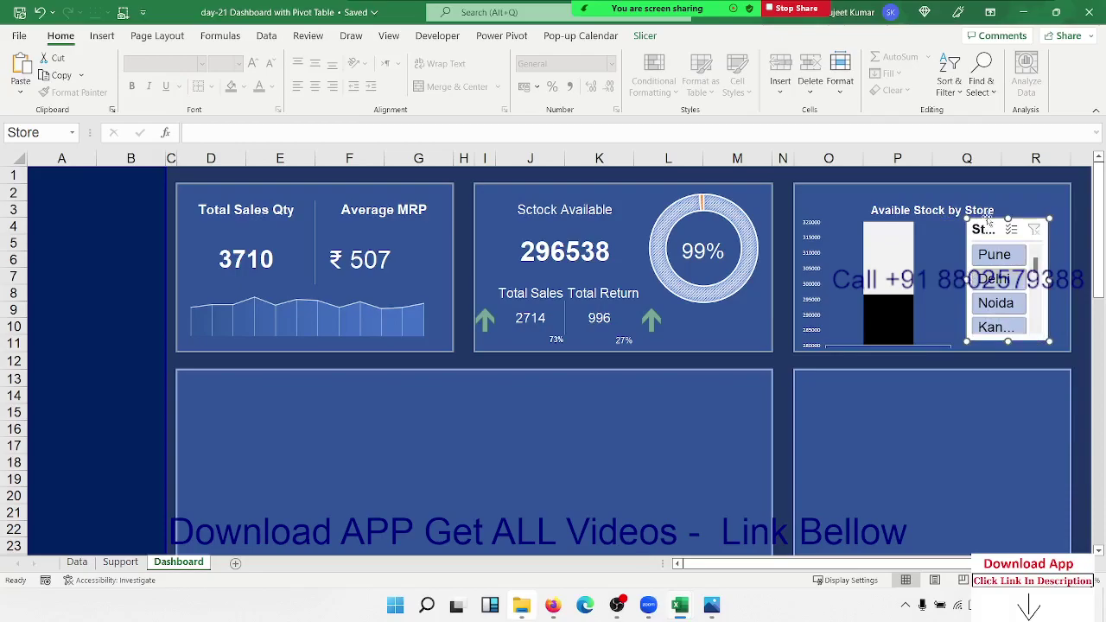
{"action": "left_click_drag", "start_coordinate": [987, 219], "coordinate": [1006, 223]}
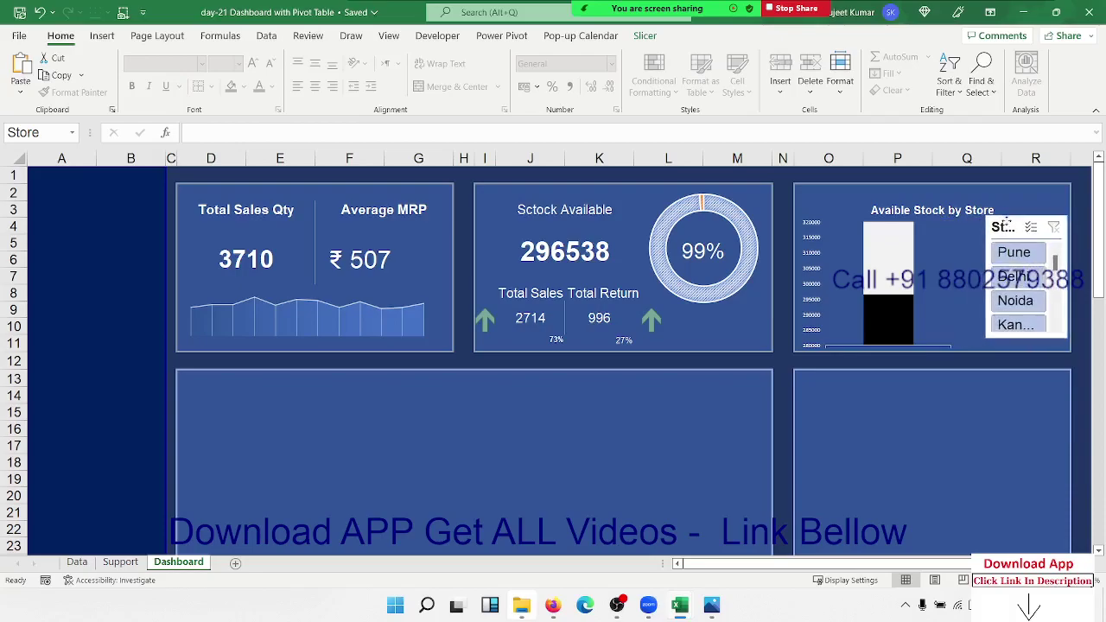
{"action": "left_click_drag", "start_coordinate": [985, 338], "coordinate": [967, 349]}
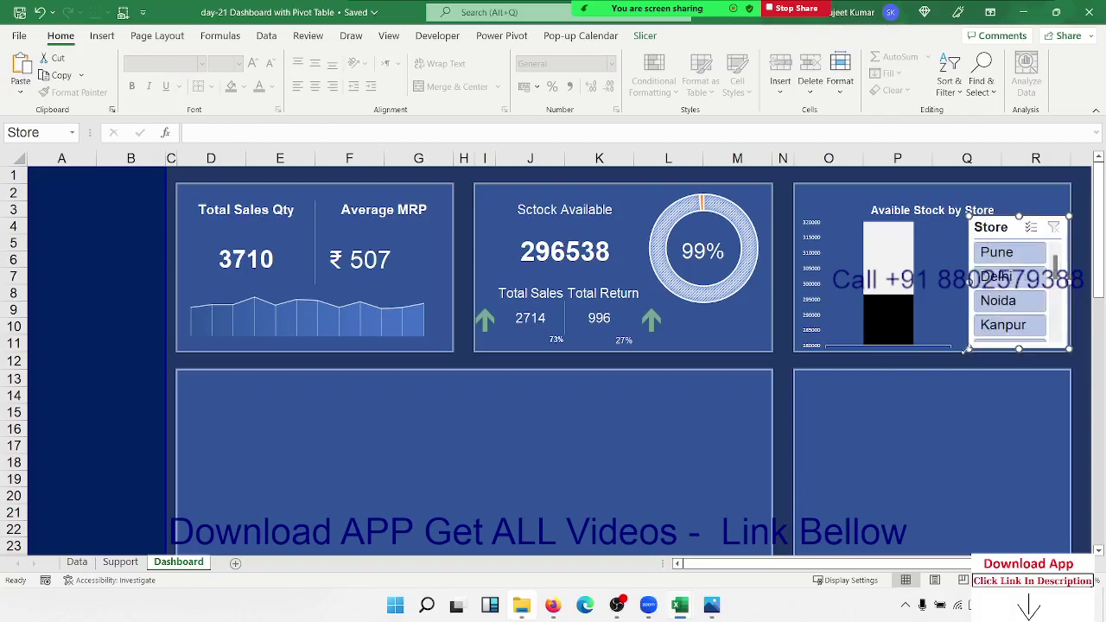
Apply a dark blue slicer style to the Store slicer and bring up Slicer Settings
{"action": "left_click", "coordinate": [644, 36]}
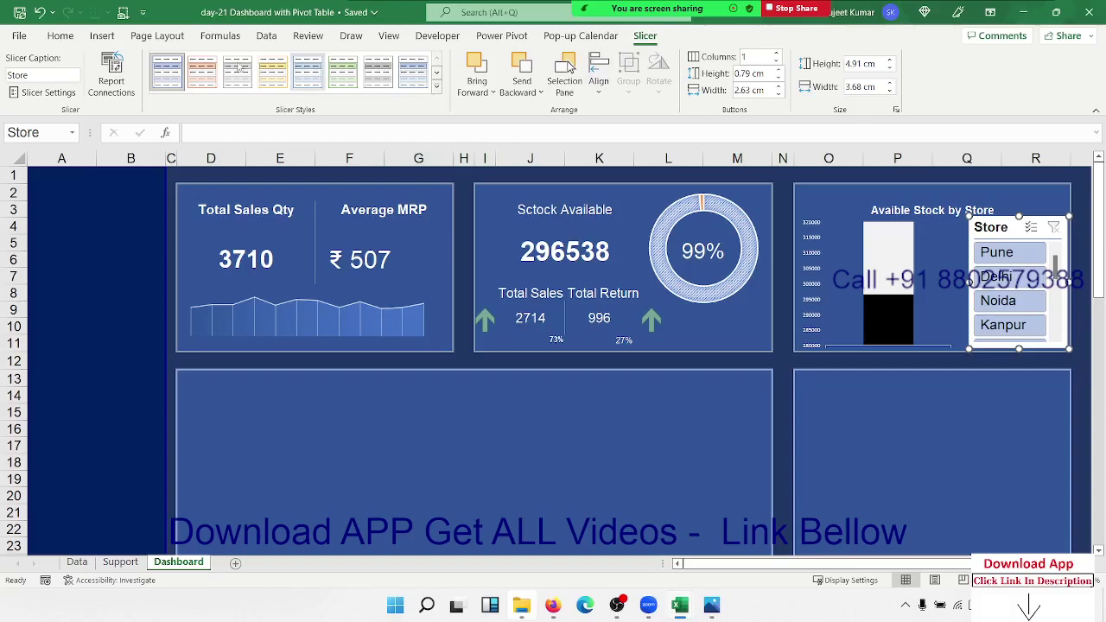
{"action": "left_click", "coordinate": [60, 36]}
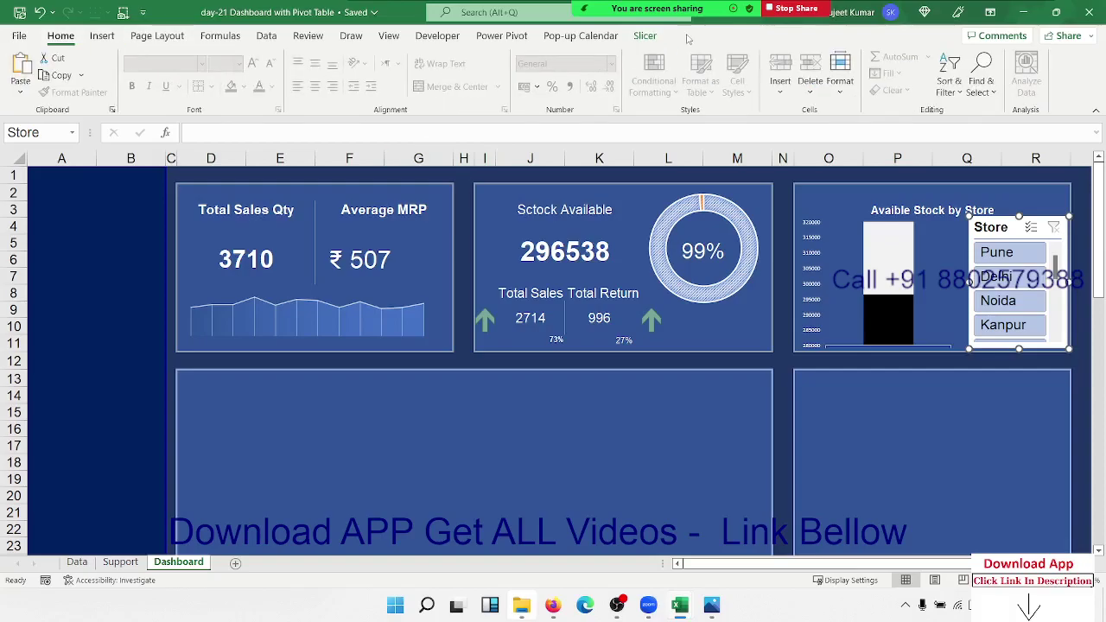
{"action": "left_click", "coordinate": [644, 37]}
{"action": "left_click", "coordinate": [437, 91]}
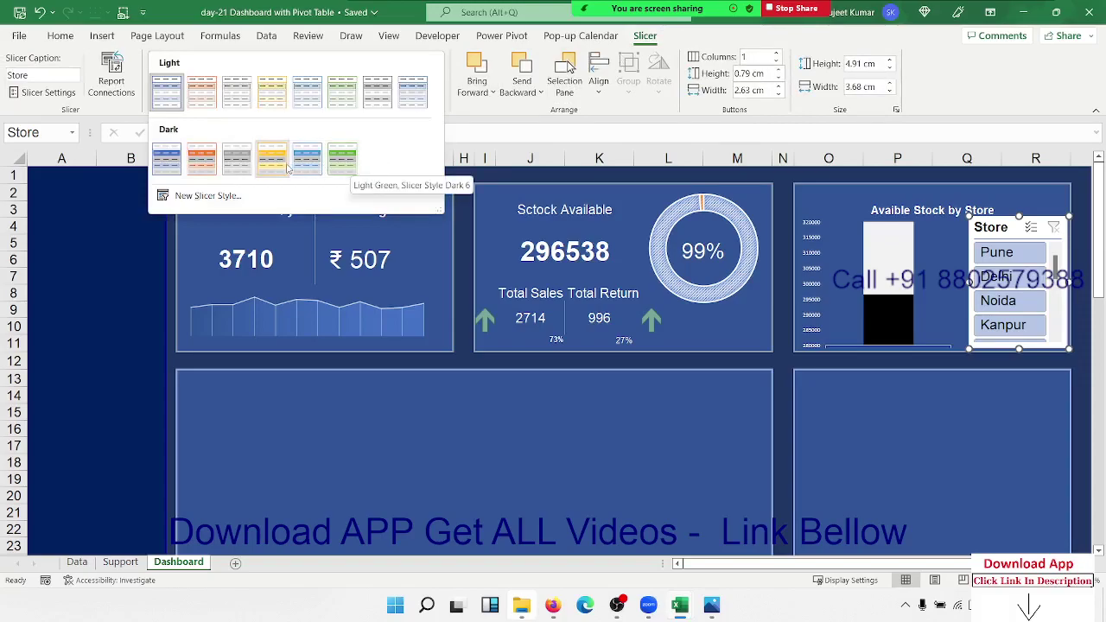
{"action": "left_click", "coordinate": [172, 161]}
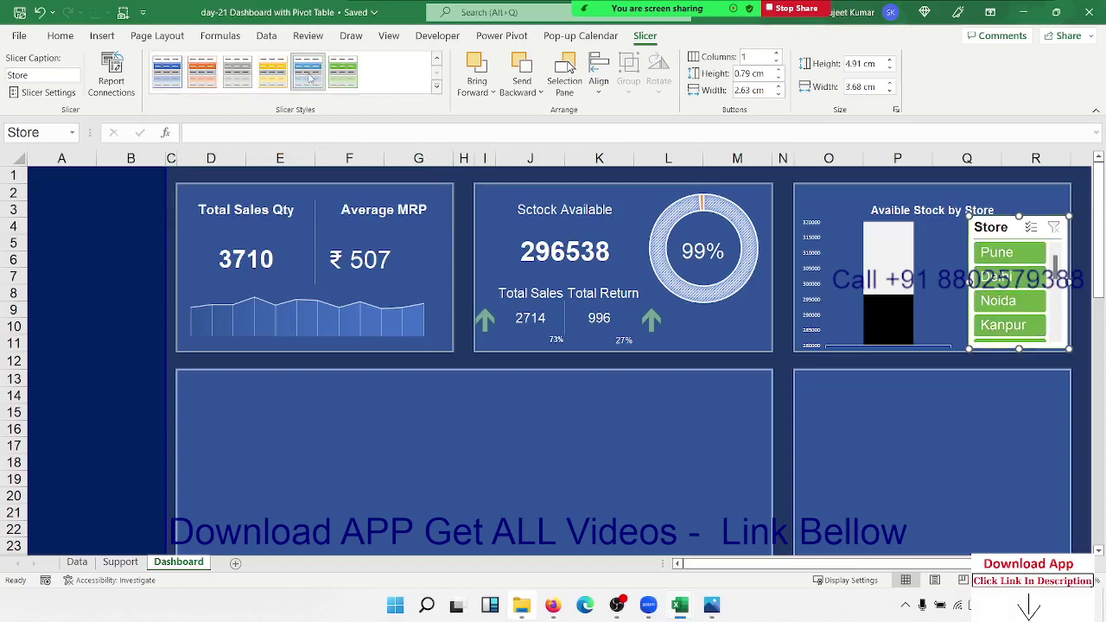
{"action": "left_click", "coordinate": [310, 78]}
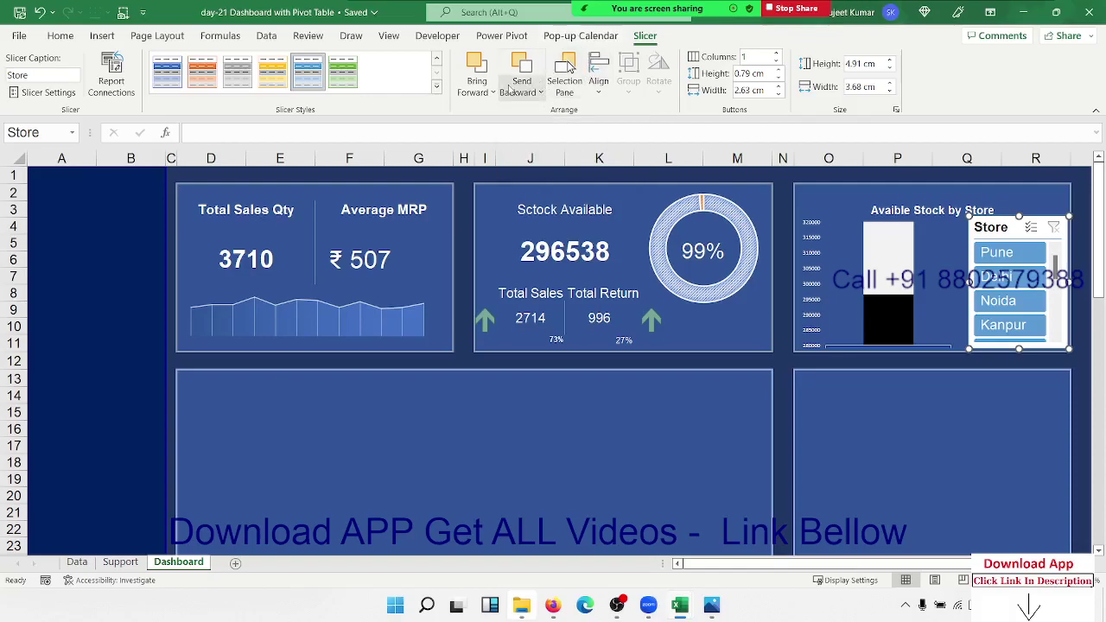
{"action": "left_click", "coordinate": [52, 93]}
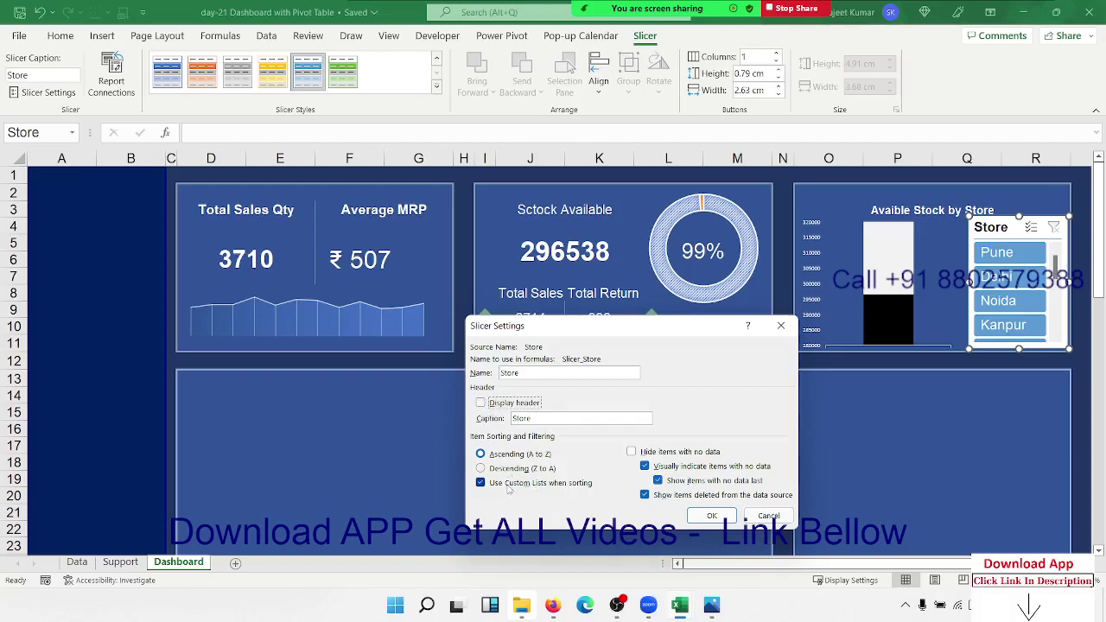
Hide the slicer header and set the button height to 0.5 cm
{"action": "left_click", "coordinate": [714, 517]}
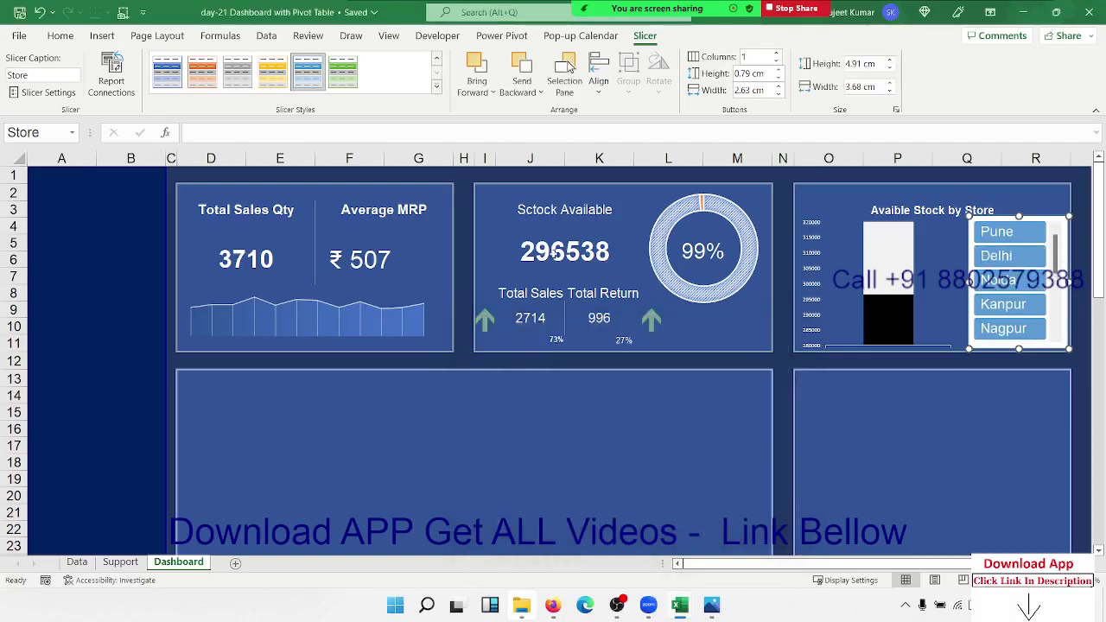
{"action": "left_click", "coordinate": [779, 74]}
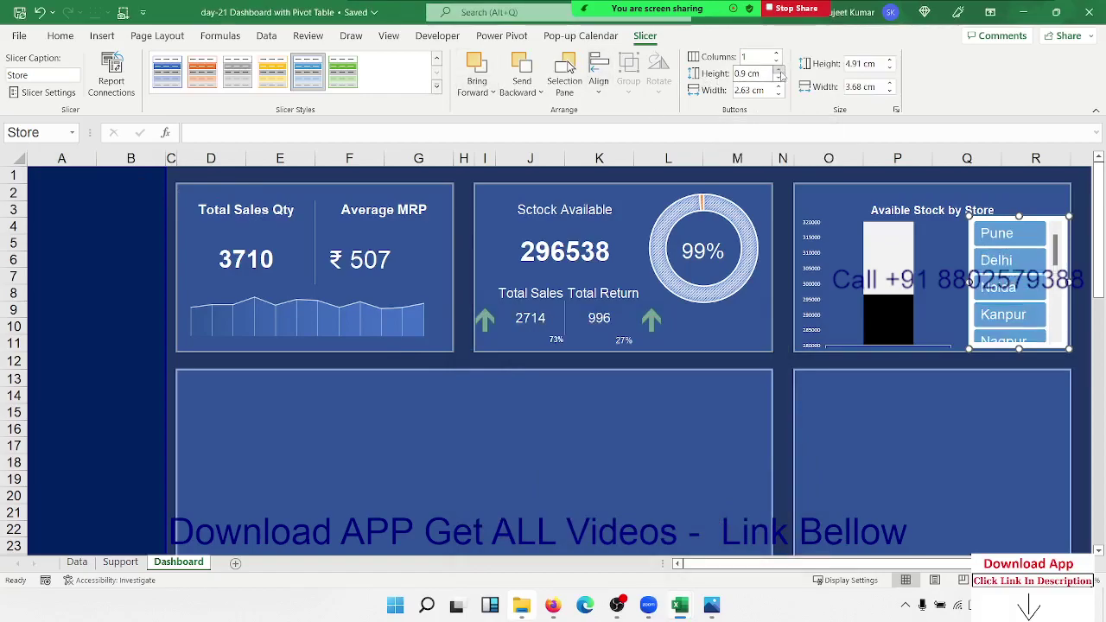
{"action": "left_click", "coordinate": [779, 78]}
{"action": "left_click", "coordinate": [778, 78]}
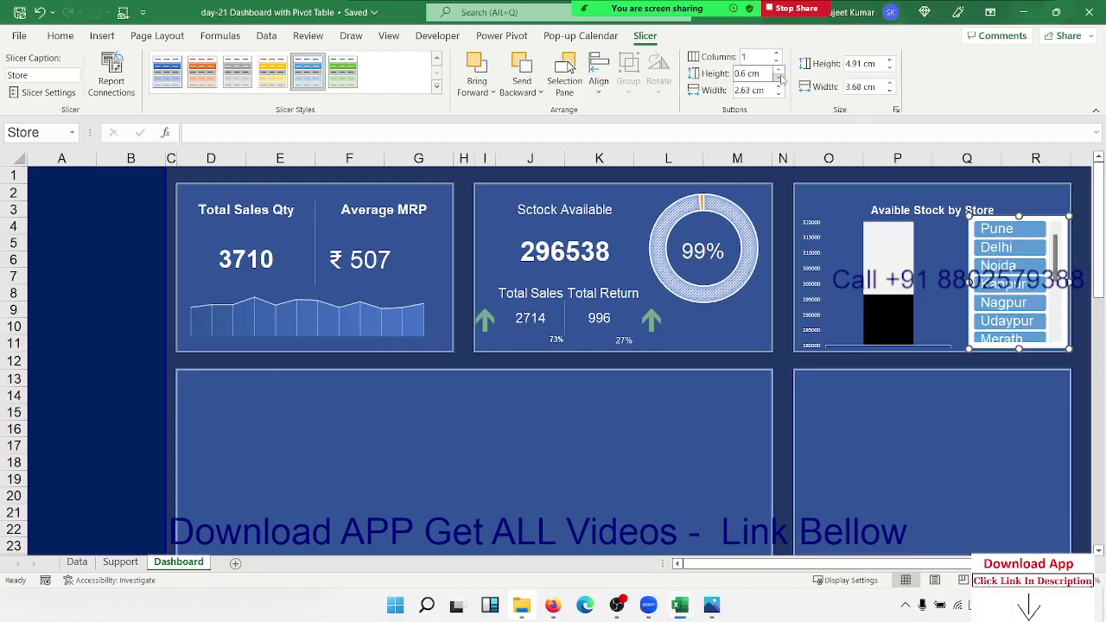
{"action": "left_click", "coordinate": [778, 78]}
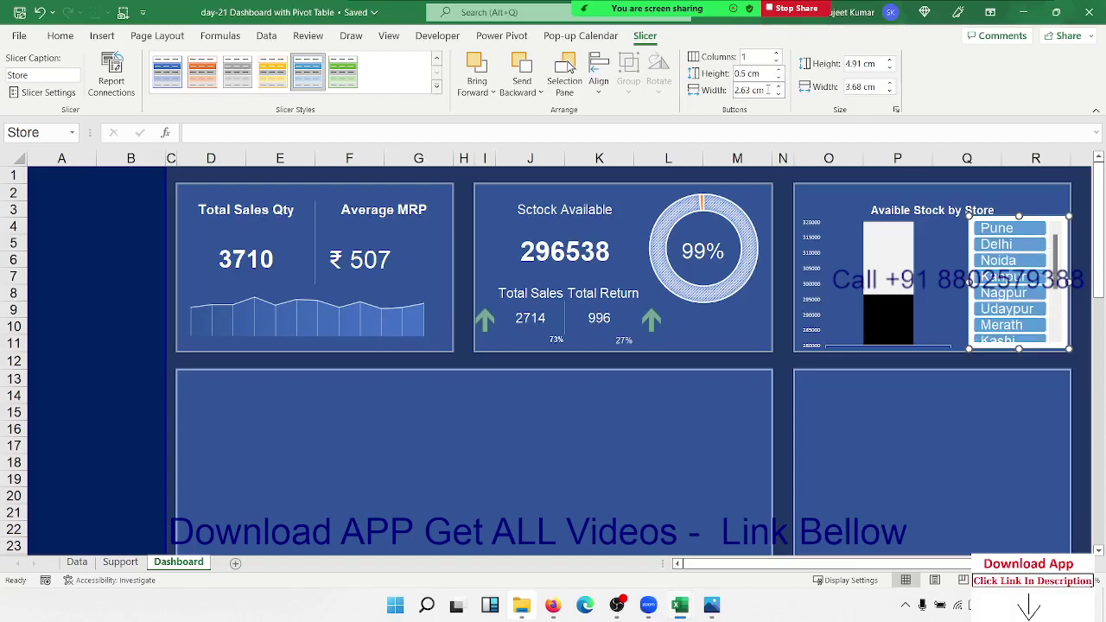
Set the slicer button width to 2.4 cm so Udaypur shows in full
{"action": "left_click", "coordinate": [778, 87]}
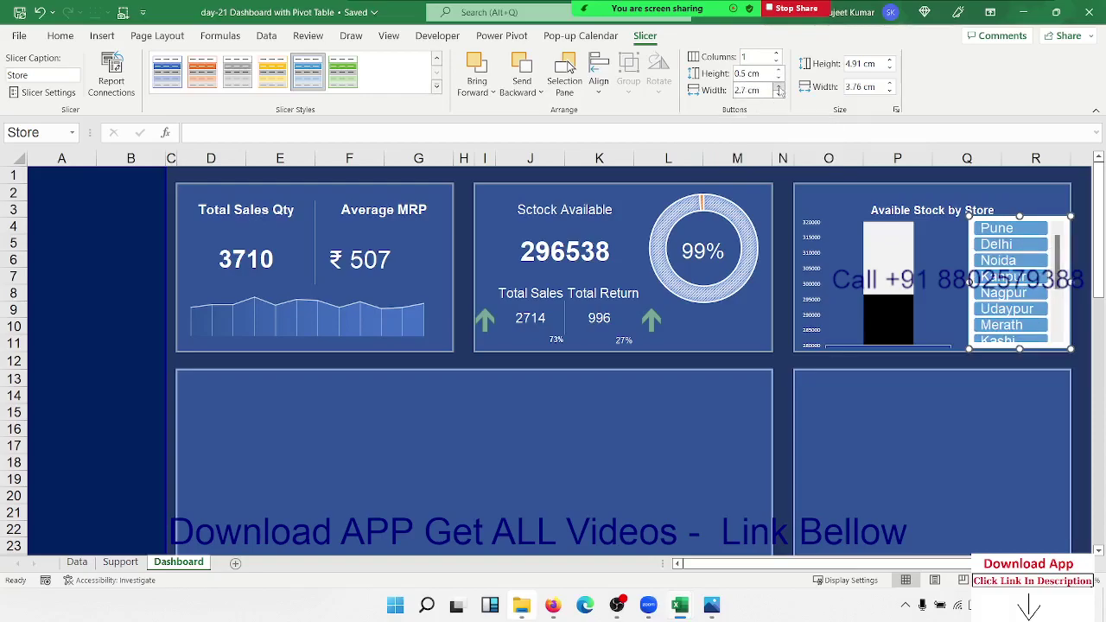
{"action": "left_click", "coordinate": [778, 94]}
{"action": "left_click", "coordinate": [778, 93]}
{"action": "left_click", "coordinate": [778, 93]}
{"action": "left_click", "coordinate": [778, 93]}
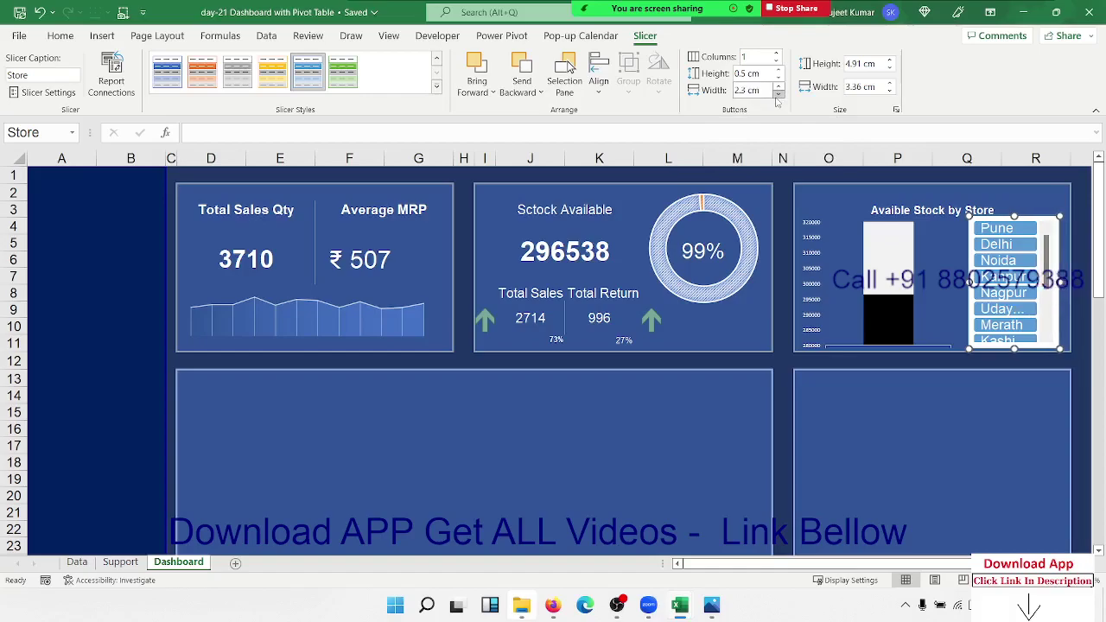
{"action": "left_click", "coordinate": [778, 93]}
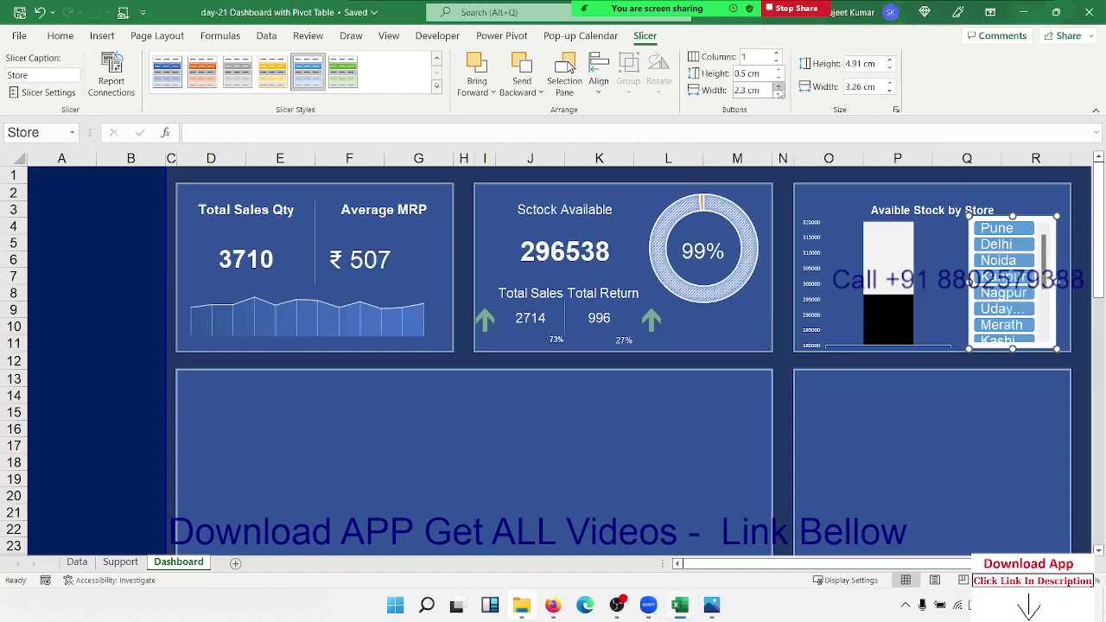
{"action": "left_click", "coordinate": [778, 85]}
{"action": "left_click", "coordinate": [778, 86]}
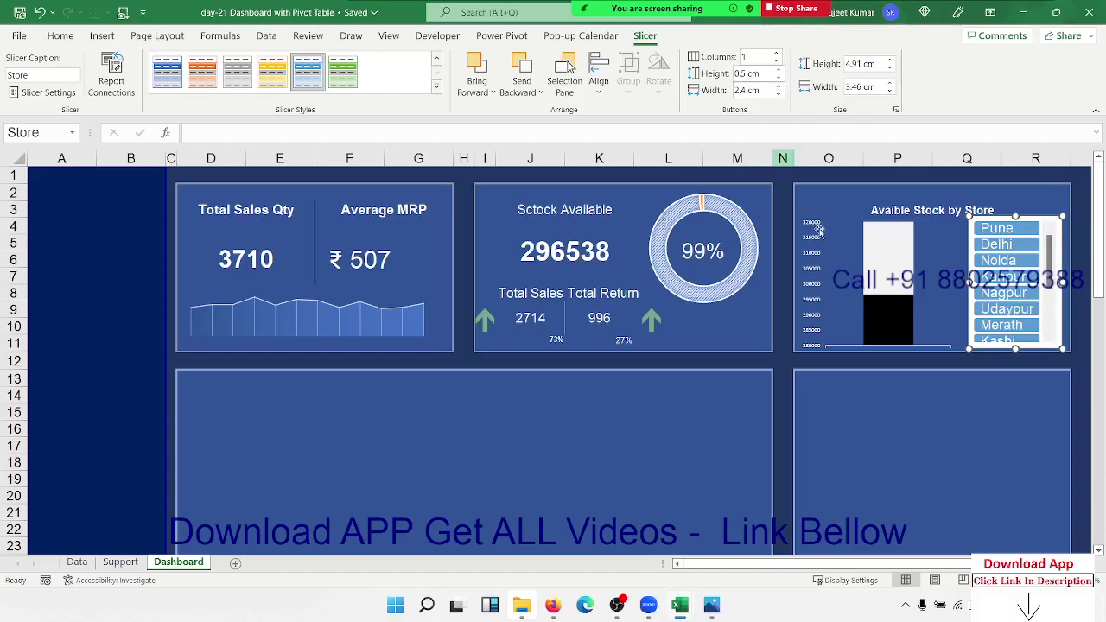
{"action": "left_click", "coordinate": [976, 427]}
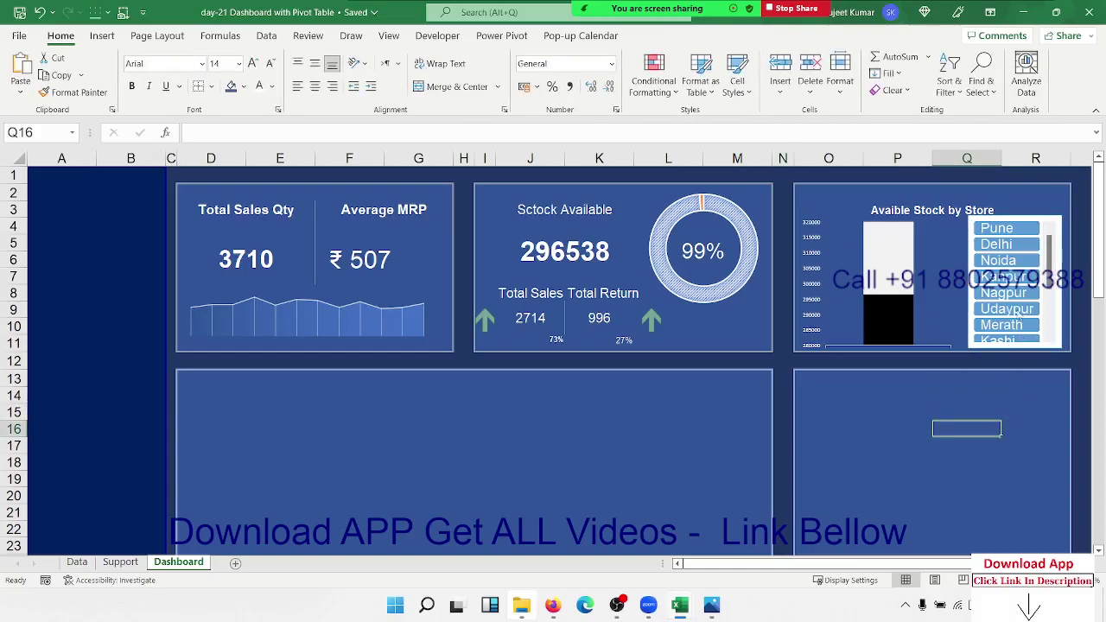
Test the Store slicer by filtering to Pune, Noida, Udaypur and back to Pune
{"action": "left_click", "coordinate": [993, 230]}
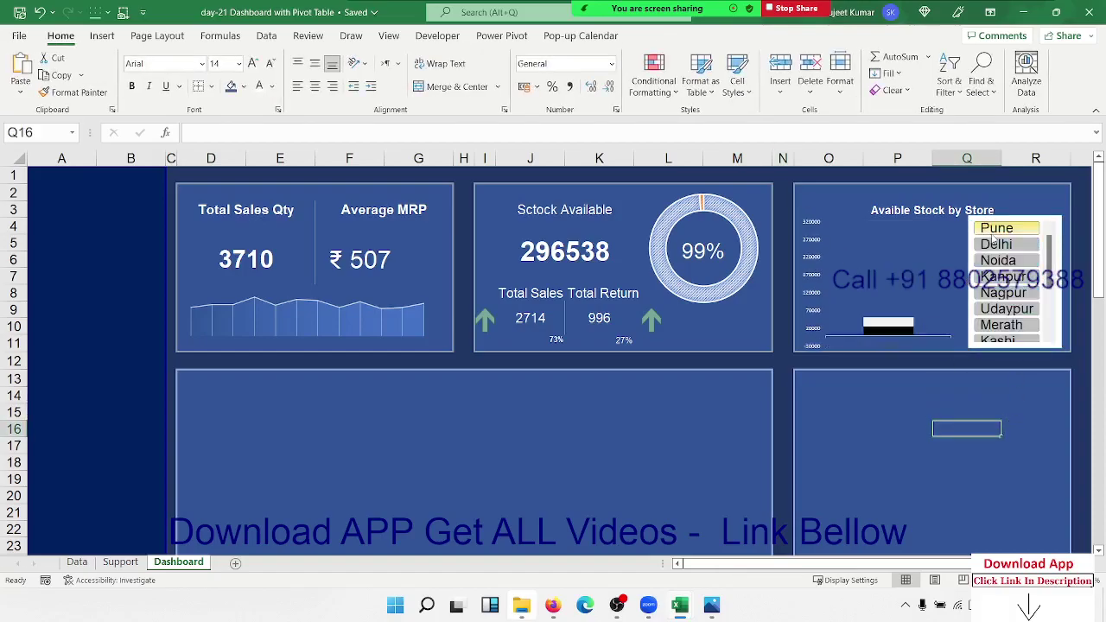
{"action": "left_click", "coordinate": [993, 244]}
{"action": "left_click", "coordinate": [998, 260]}
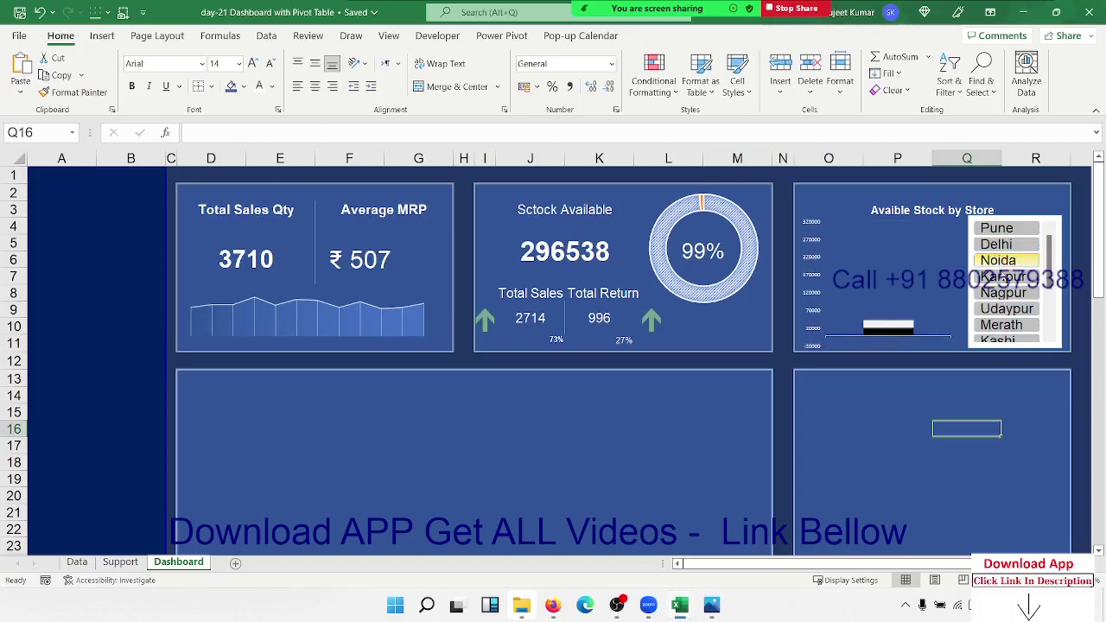
{"action": "left_click", "coordinate": [1005, 308]}
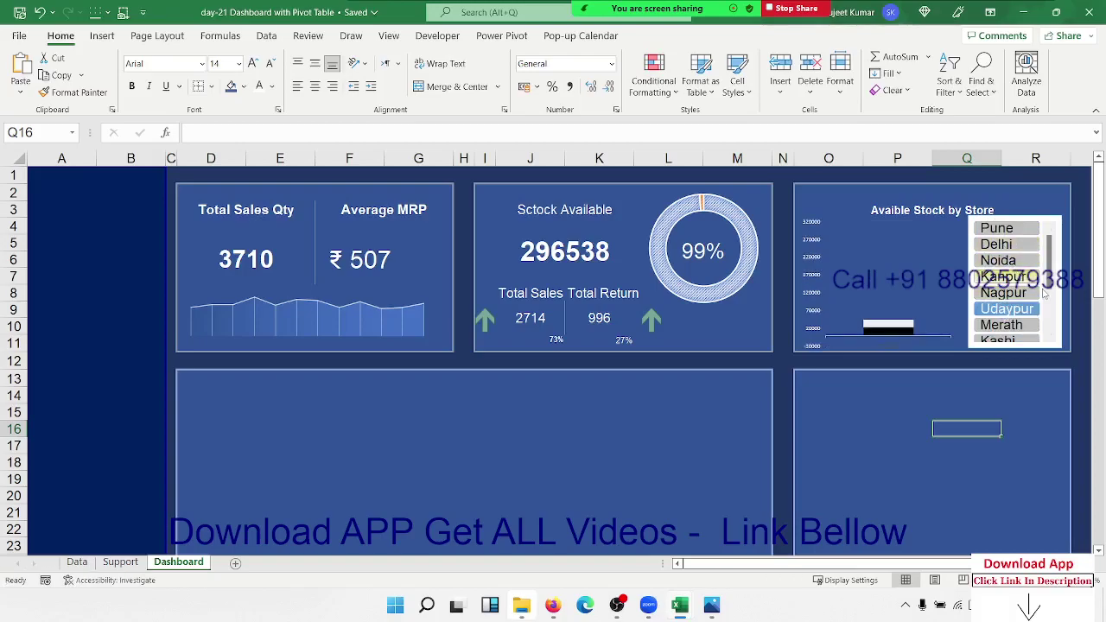
{"action": "left_click", "coordinate": [1019, 230]}
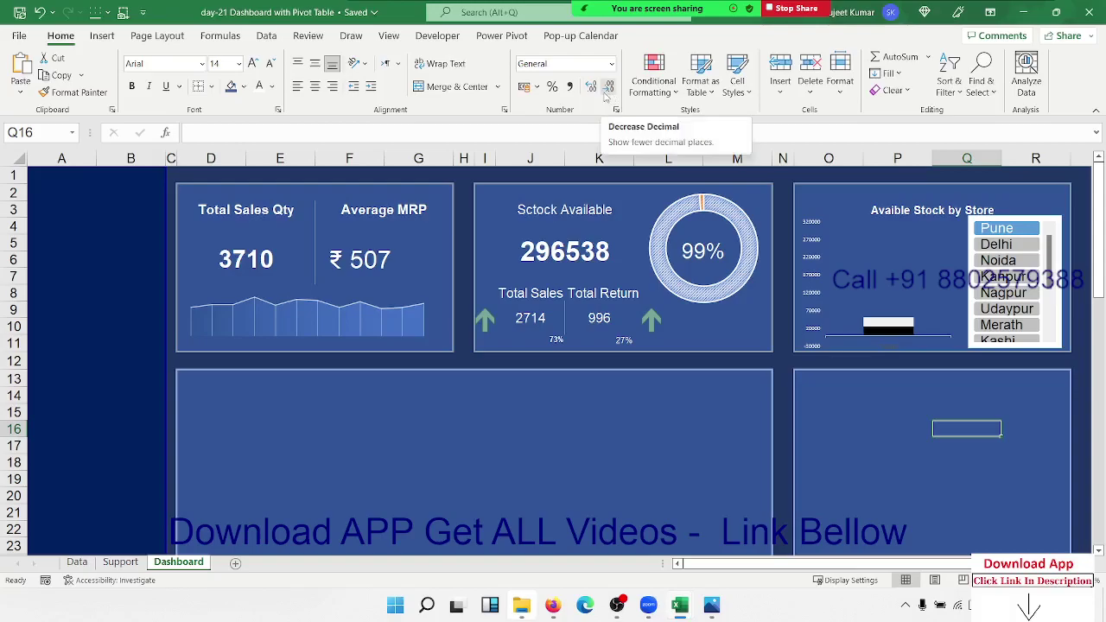
Delete the Store slicer and switch to the Data sheet
{"action": "left_click", "coordinate": [1048, 221]}
{"action": "key", "text": "Delete"}
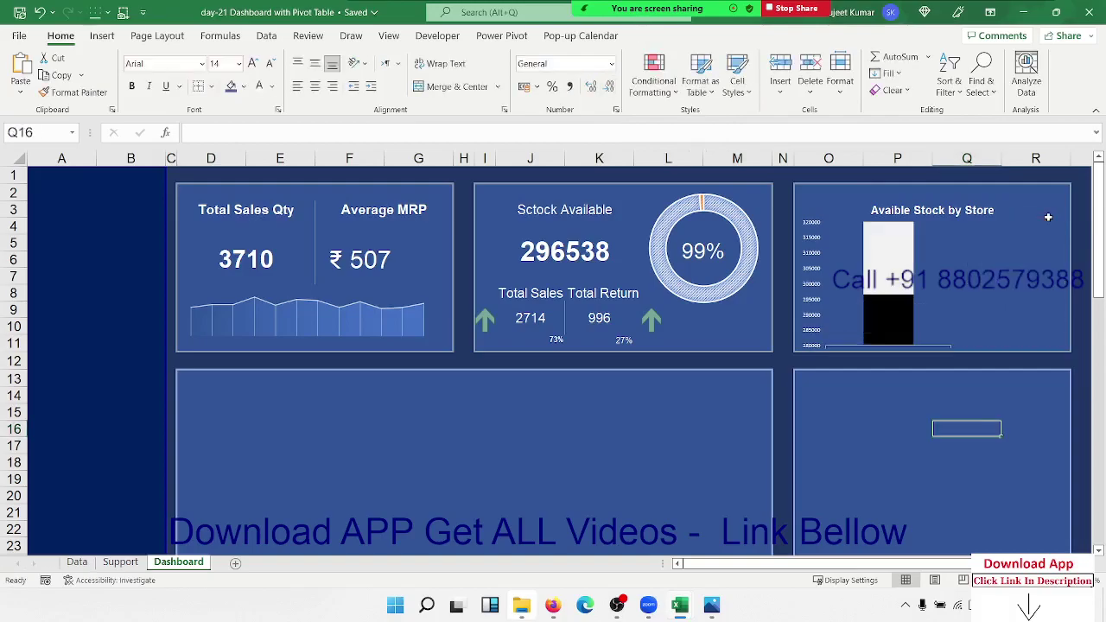
{"action": "left_click", "coordinate": [328, 418]}
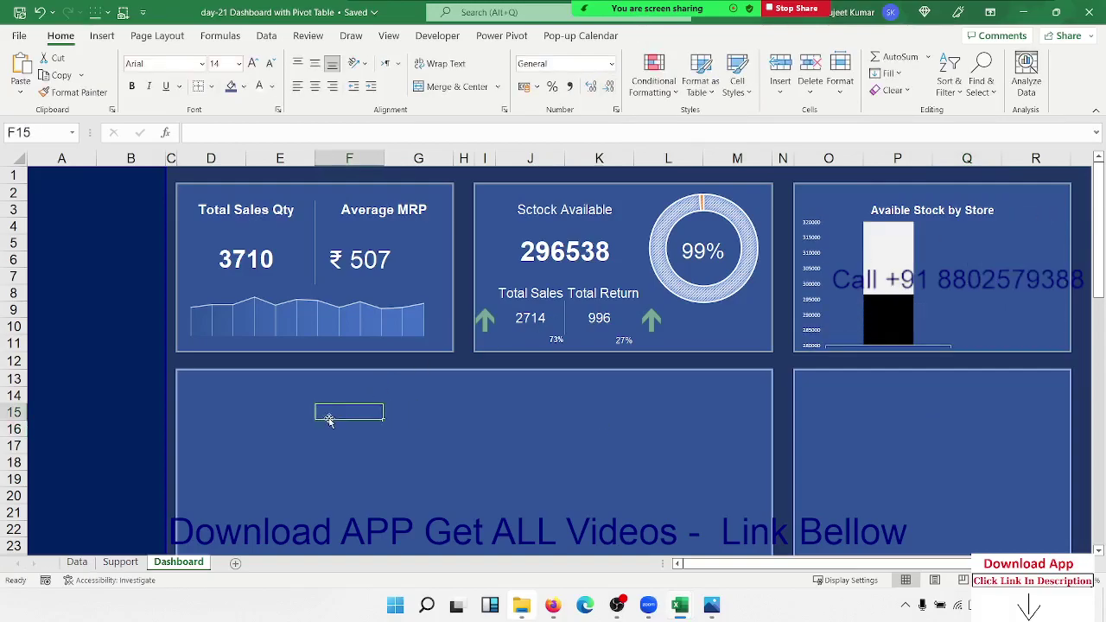
{"action": "left_click", "coordinate": [209, 383]}
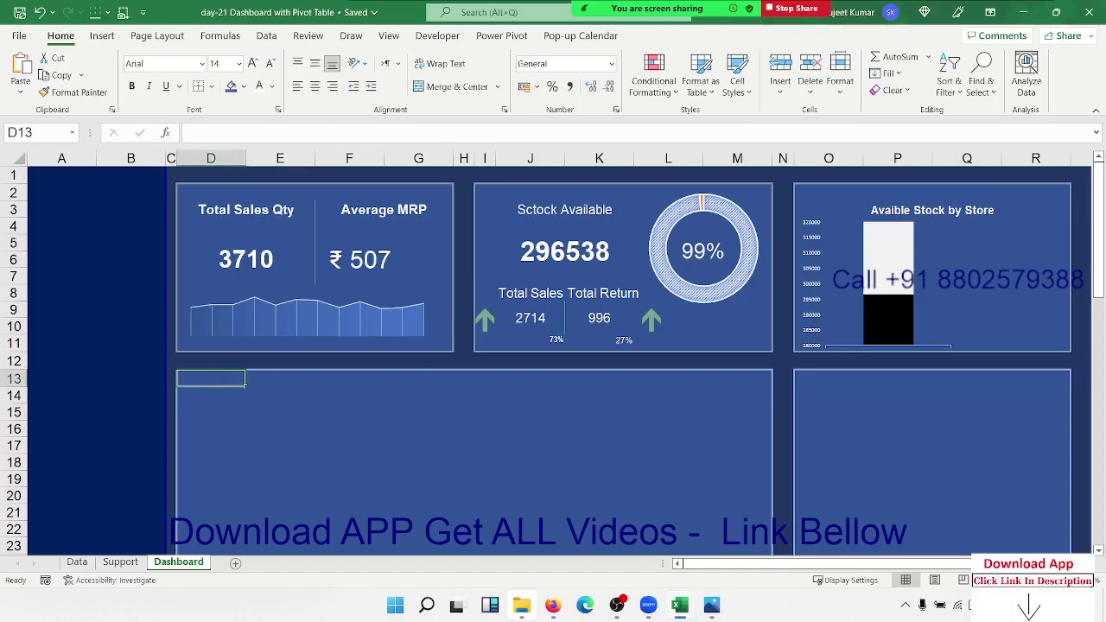
{"action": "left_click", "coordinate": [77, 561]}
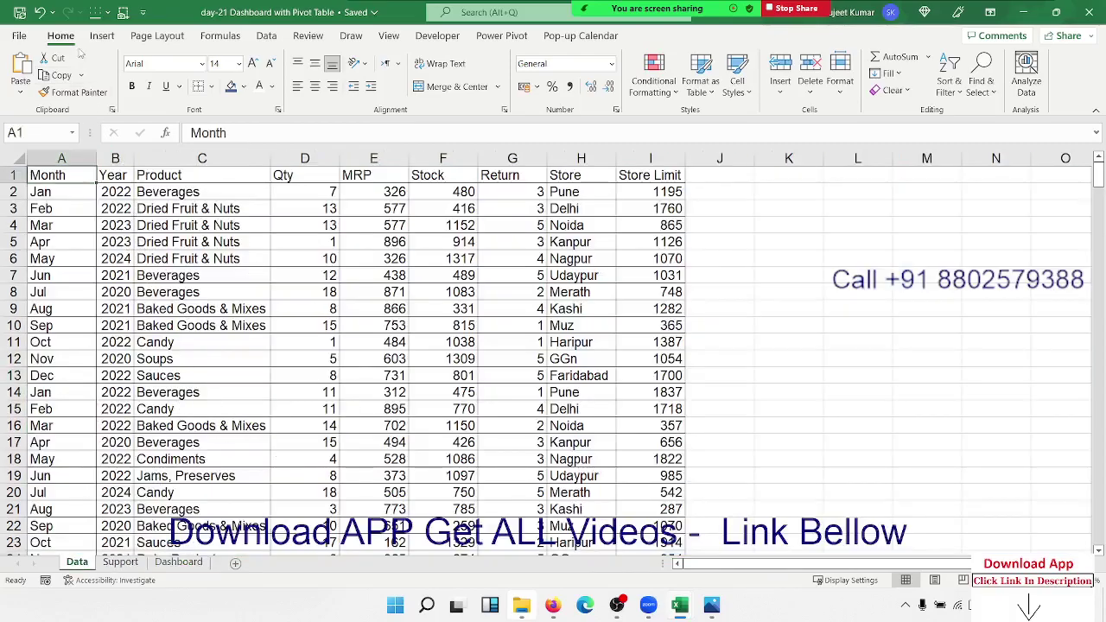
Create an empty pivot table from the sales data at Support!$D$21
{"action": "left_click", "coordinate": [102, 35]}
{"action": "left_click", "coordinate": [26, 64]}
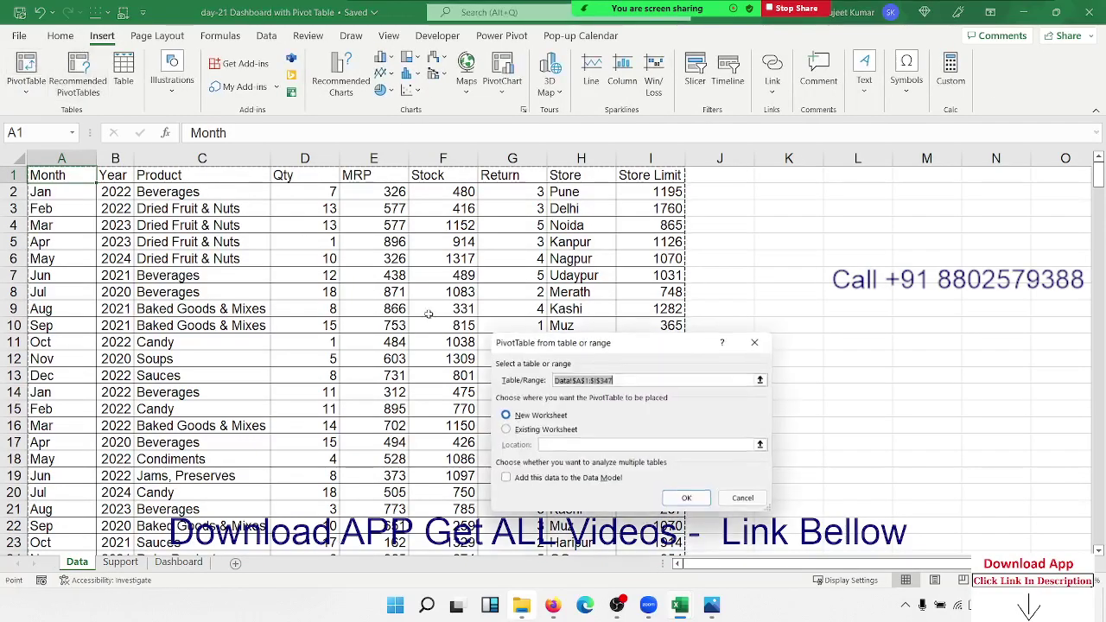
{"action": "left_click", "coordinate": [505, 429]}
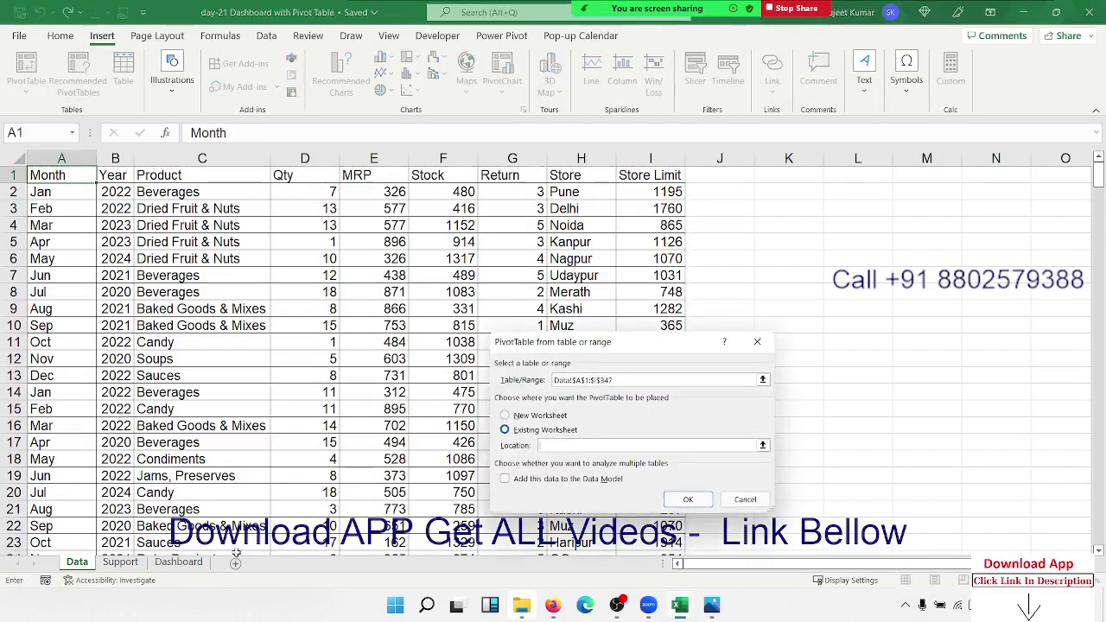
{"action": "left_click", "coordinate": [138, 563]}
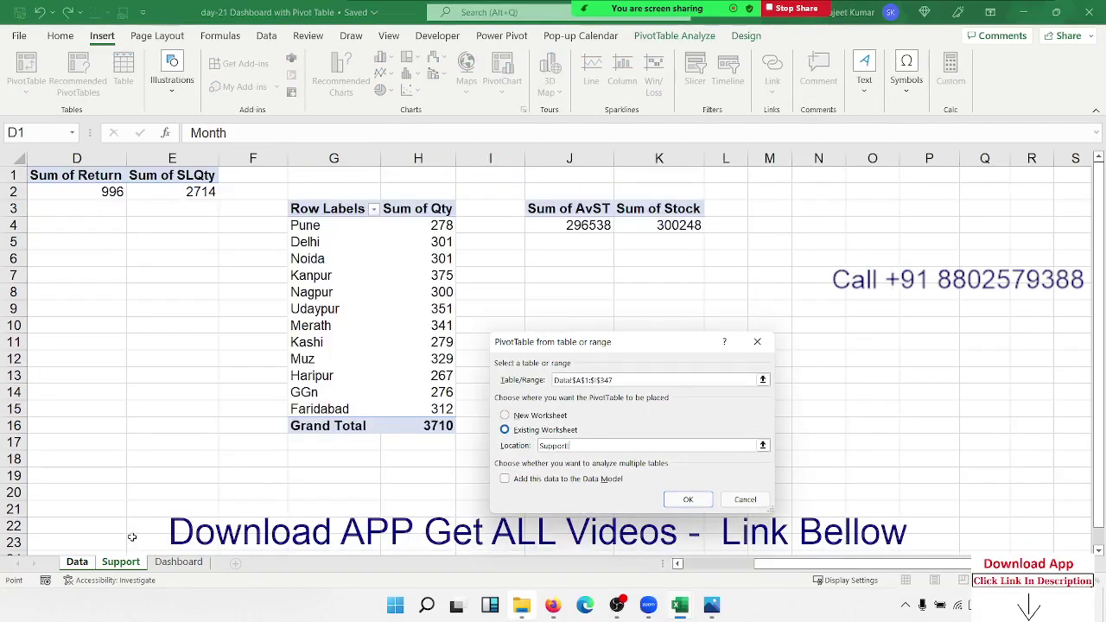
{"action": "left_click", "coordinate": [76, 509]}
{"action": "left_click", "coordinate": [687, 500]}
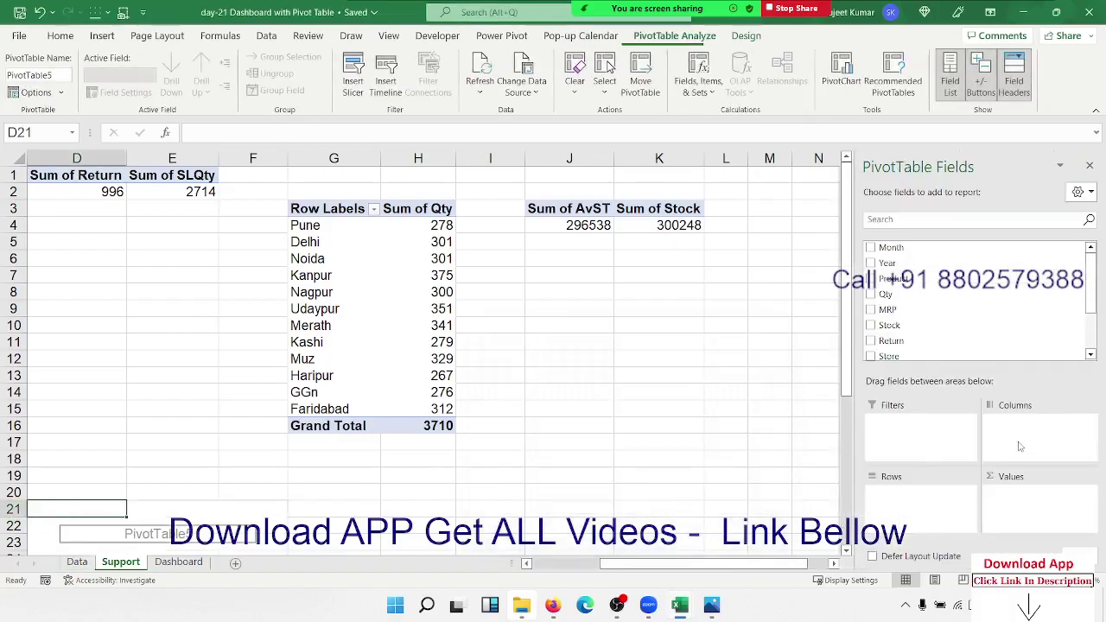
Put Month in Rows and Qty in Values to sum quantity by month
{"action": "scroll", "coordinate": [501, 442], "scroll_direction": "down", "scroll_amount": 1}
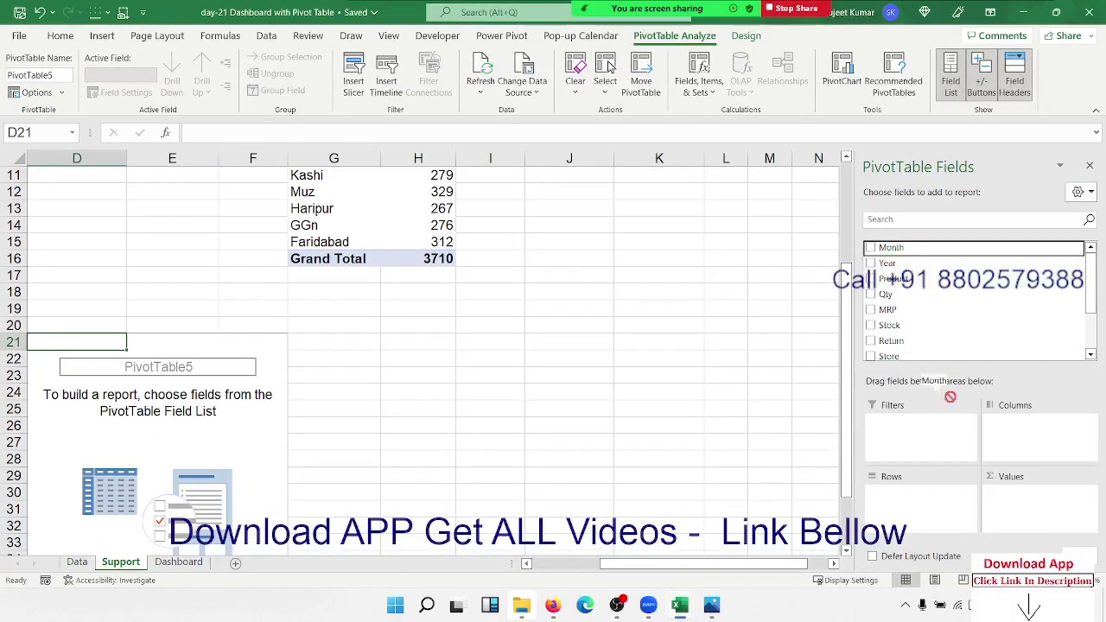
{"action": "mouse_move", "coordinate": [890, 247]}
{"action": "left_mouse_down"}
{"action": "mouse_move", "coordinate": [898, 522]}
{"action": "mouse_move", "coordinate": [899, 505]}
{"action": "left_mouse_up"}
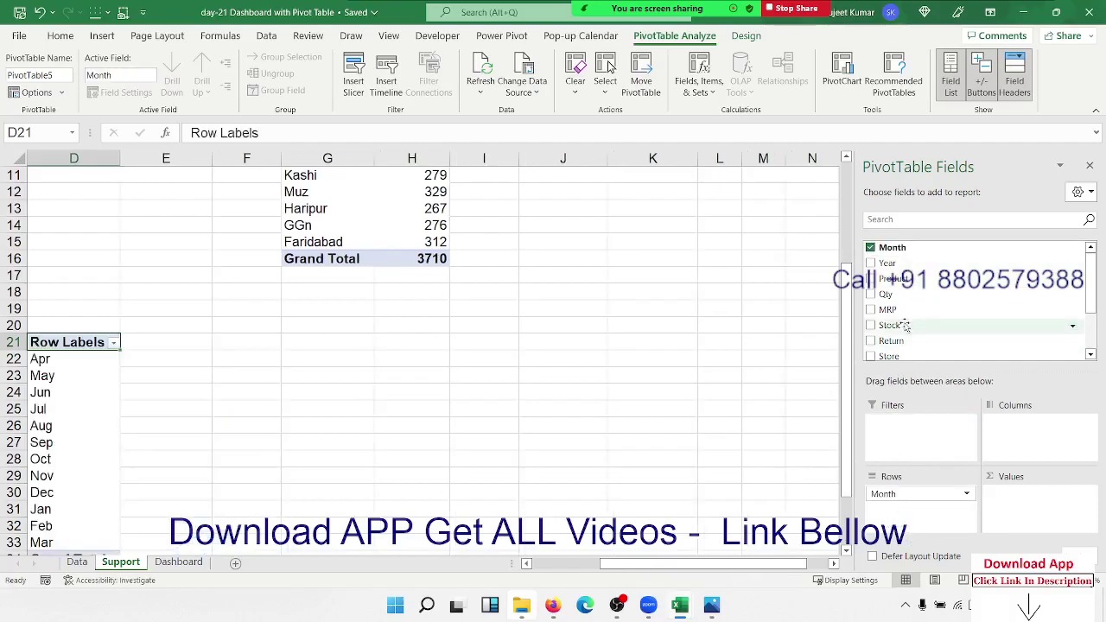
{"action": "left_click_drag", "start_coordinate": [885, 294], "coordinate": [1037, 509]}
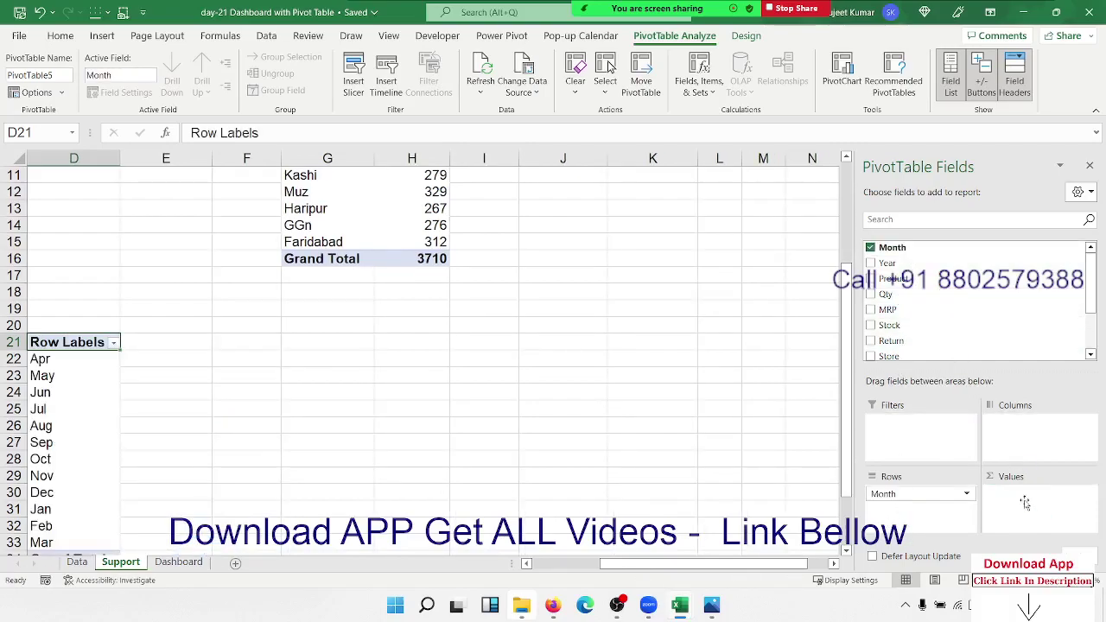
{"action": "left_click", "coordinate": [102, 36]}
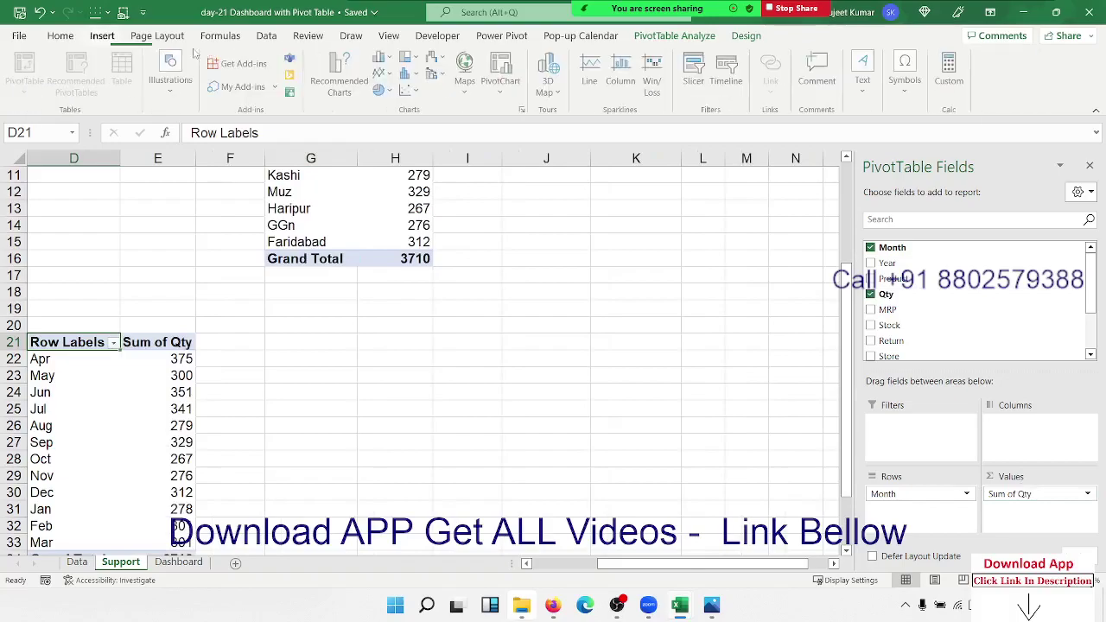
Insert a clustered column pivot chart of the monthly Qty totals
{"action": "left_click", "coordinate": [406, 75]}
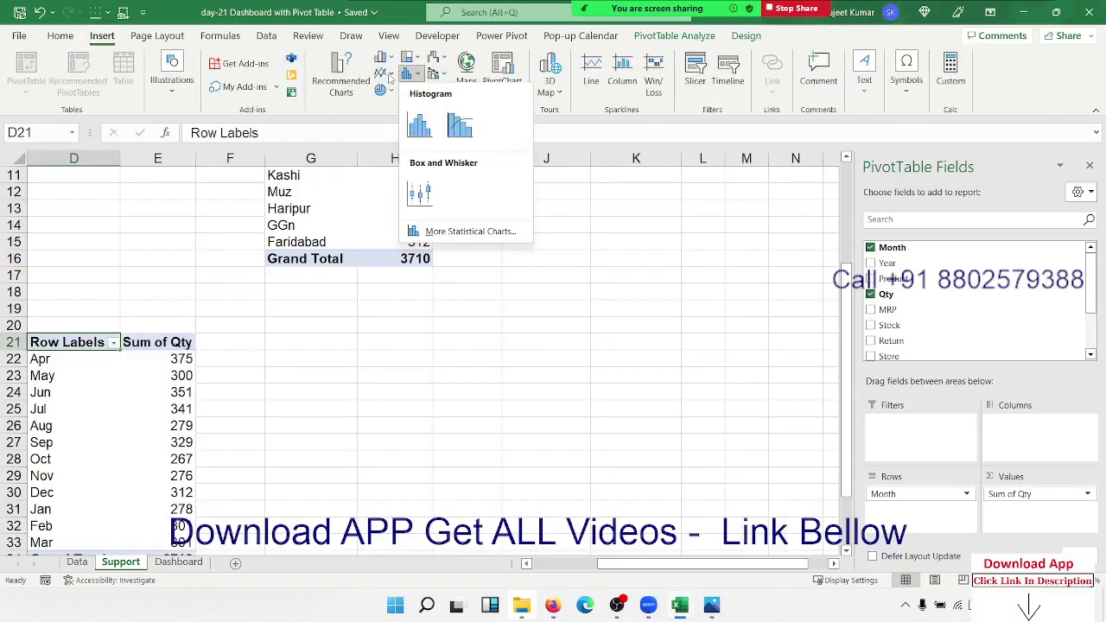
{"action": "left_click", "coordinate": [380, 59]}
{"action": "left_click", "coordinate": [393, 107]}
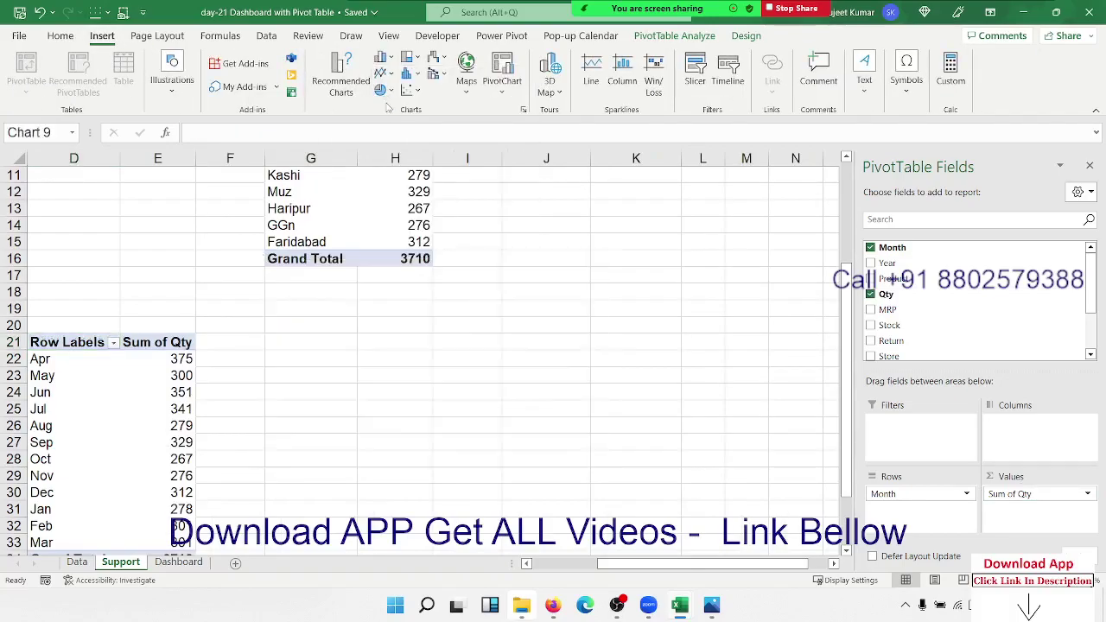
Apply chart Style 14, with a blue background, hatched bars and data labels
{"action": "left_click", "coordinate": [747, 35]}
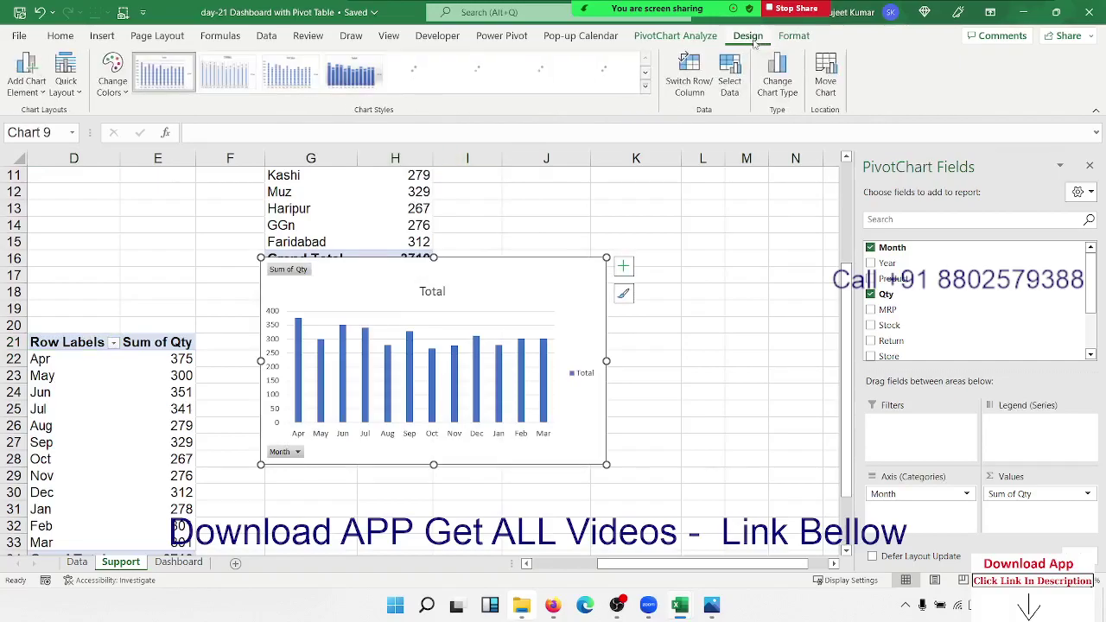
{"action": "left_click", "coordinate": [361, 87]}
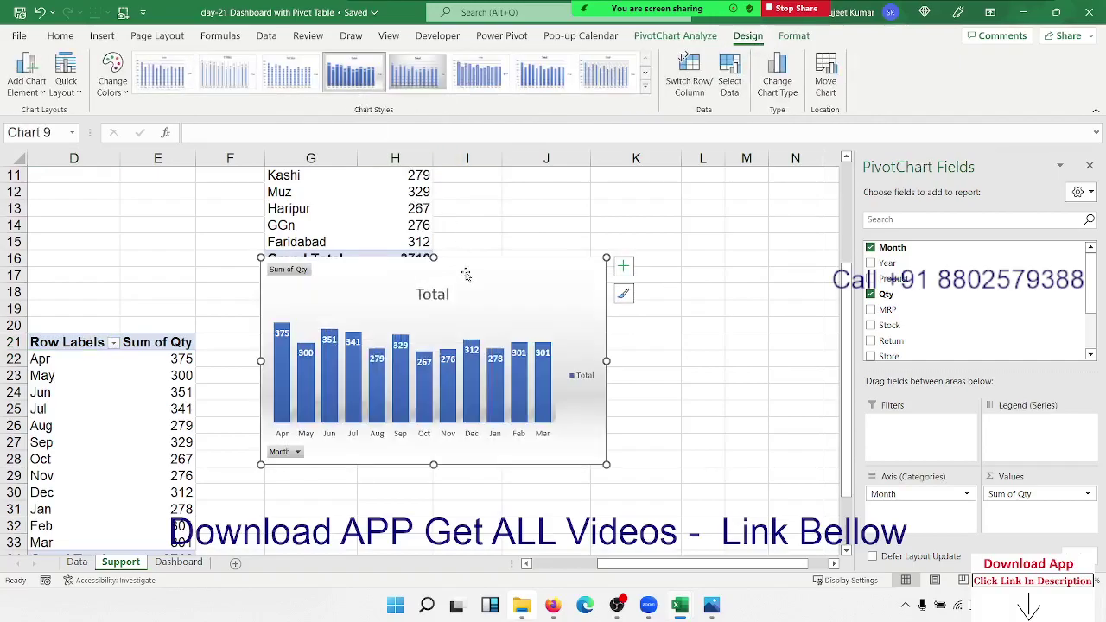
{"action": "left_click", "coordinate": [645, 87]}
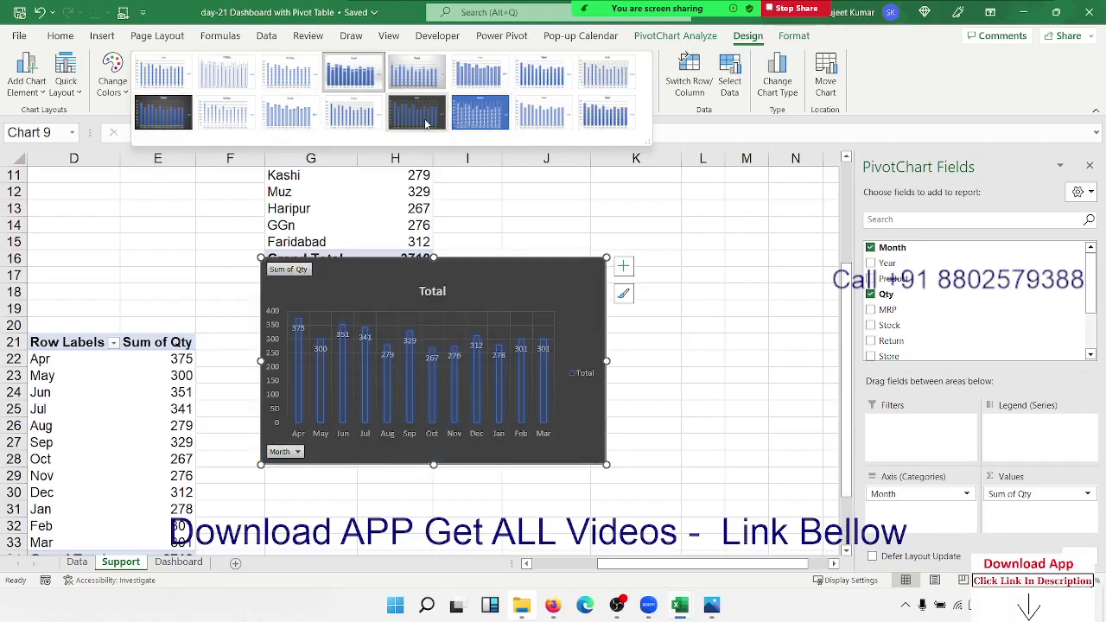
{"action": "left_click", "coordinate": [499, 121]}
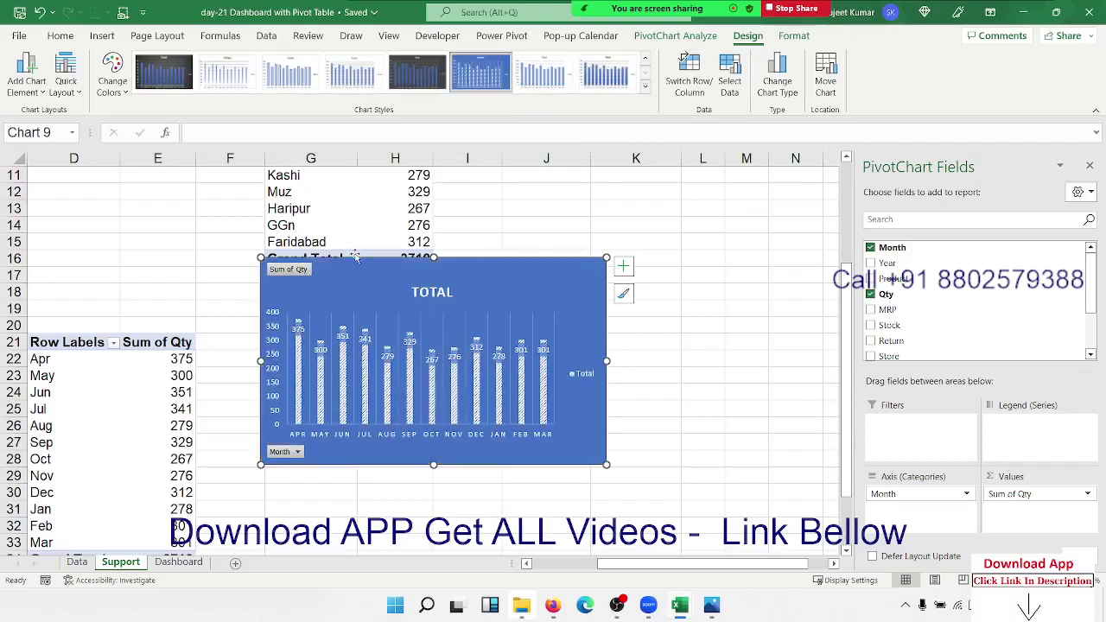
Hide all field buttons on the monthly Qty chart
{"action": "left_click", "coordinate": [417, 293]}
{"action": "right_click", "coordinate": [297, 273]}
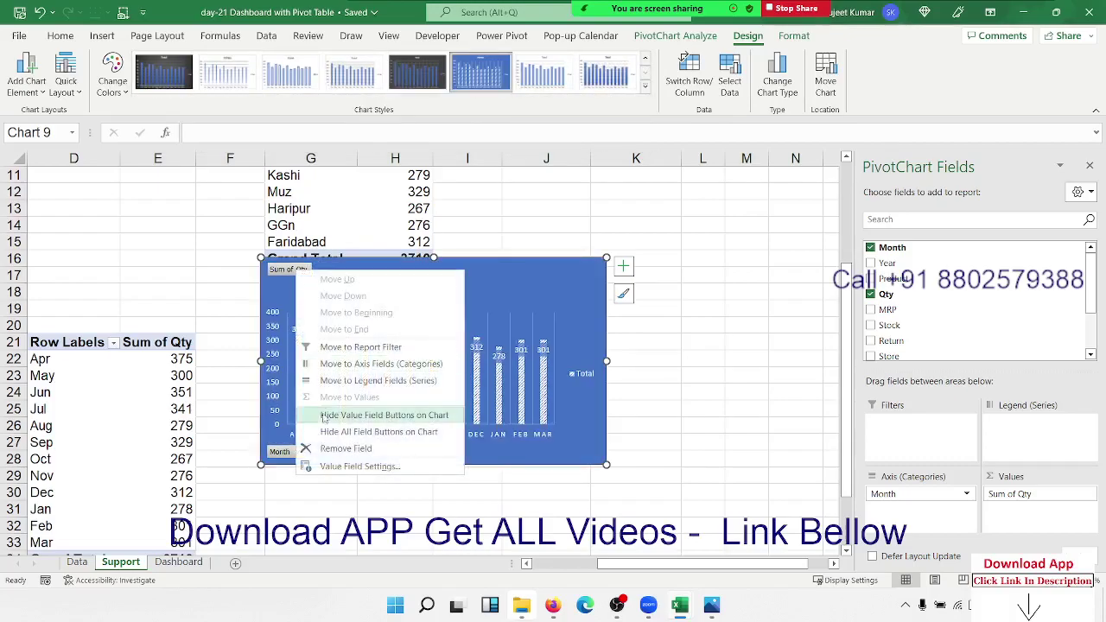
{"action": "left_click", "coordinate": [337, 434]}
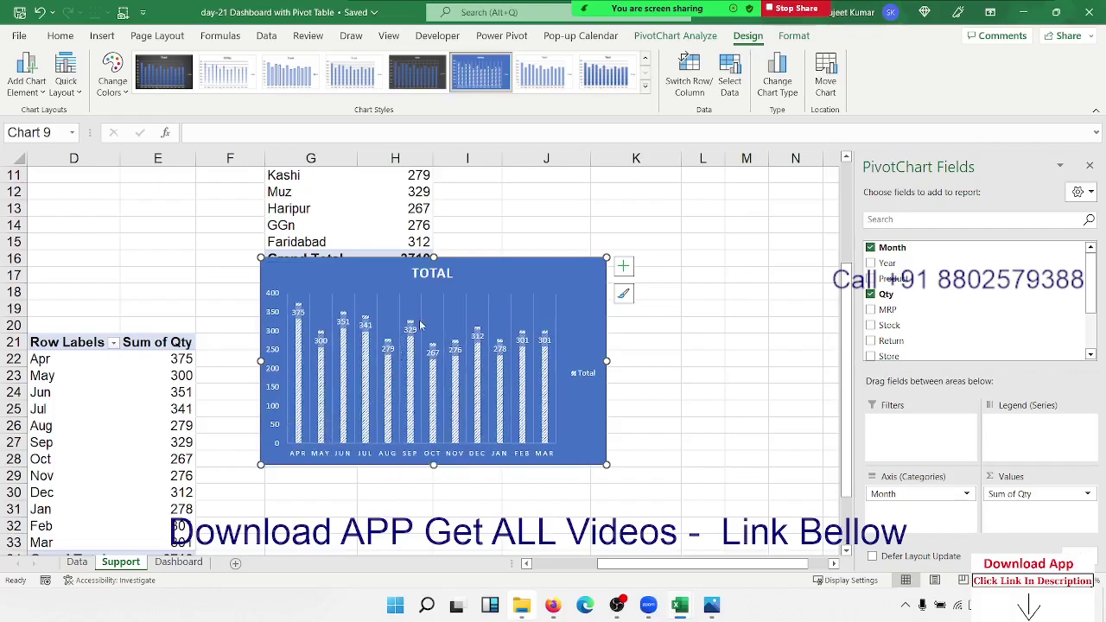
Retitle the chart 'Sales By Month' and cut it from the Support sheet
{"action": "double_click", "coordinate": [426, 274]}
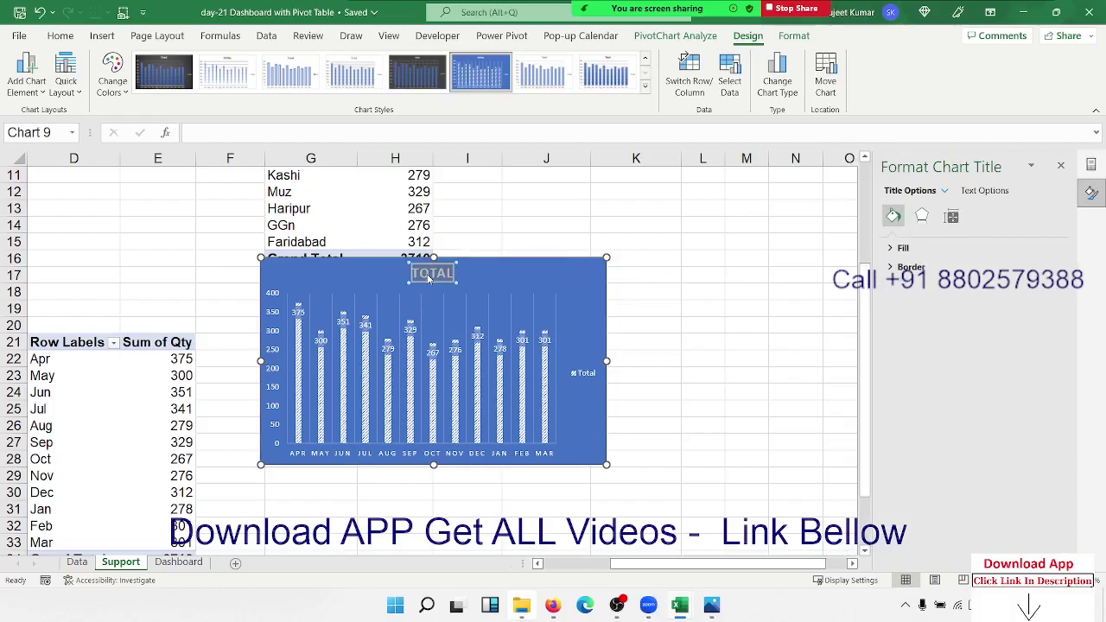
{"action": "type", "text": "Sales"}
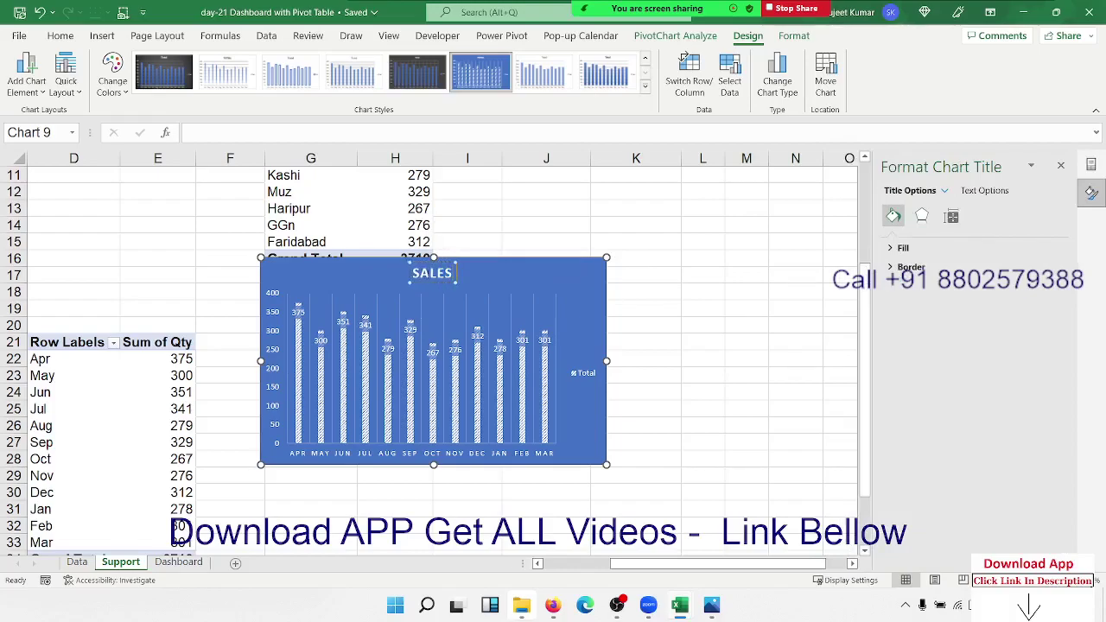
{"action": "type", "text": " By M"}
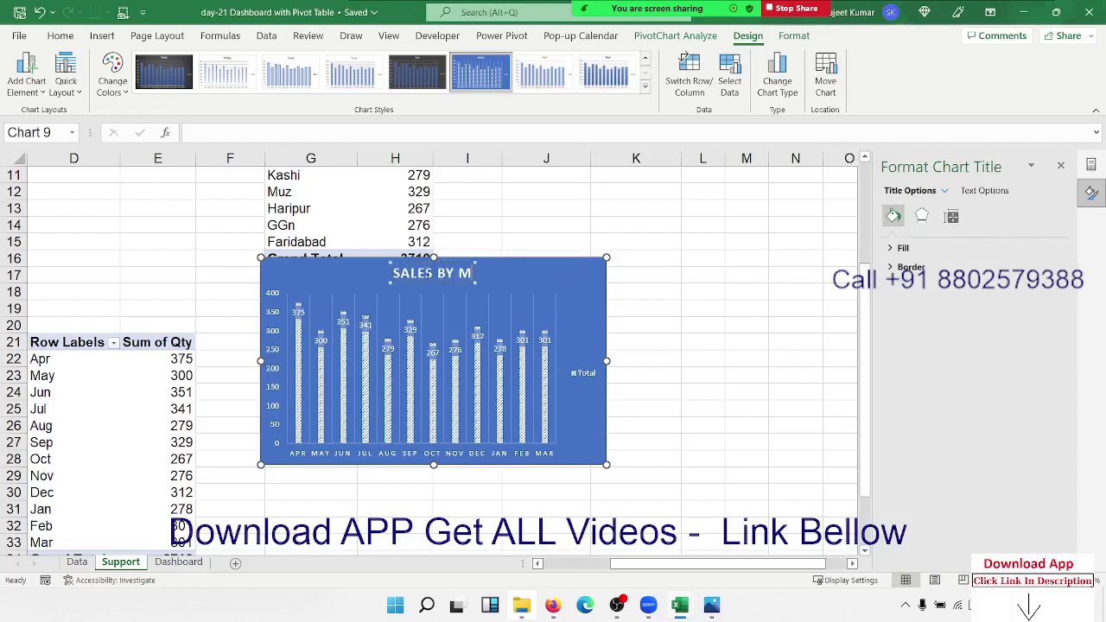
{"action": "type", "text": "onth"}
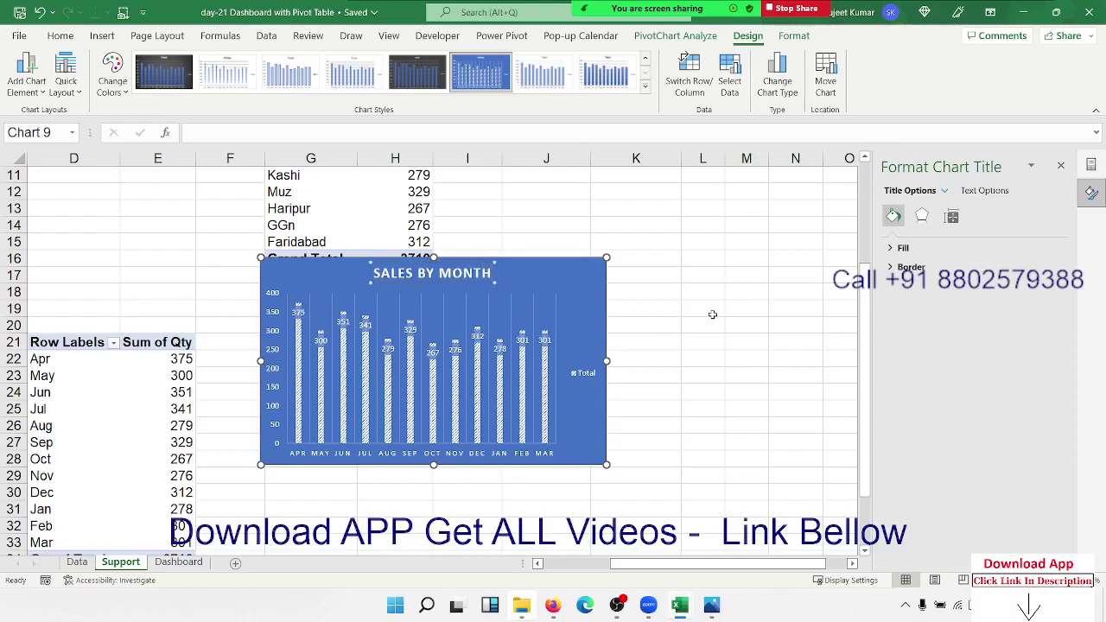
{"action": "left_click", "coordinate": [711, 311]}
{"action": "left_click", "coordinate": [600, 296]}
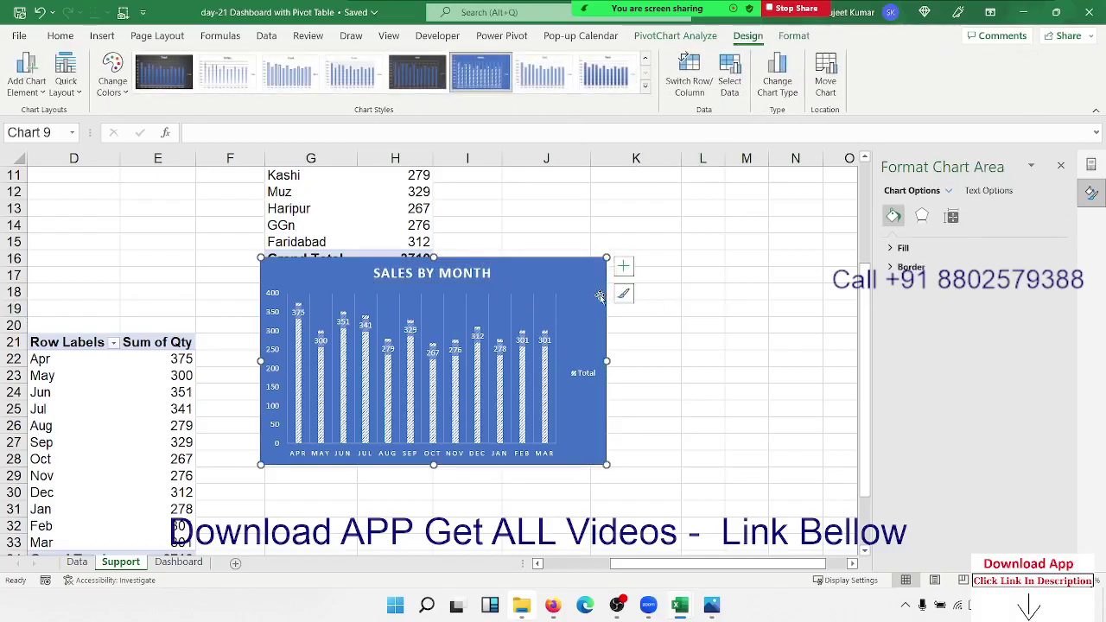
{"action": "key", "text": "ctrl+x"}
Paste the Sales by Month chart onto the Dashboard sheet at D13
{"action": "left_click", "coordinate": [178, 562]}
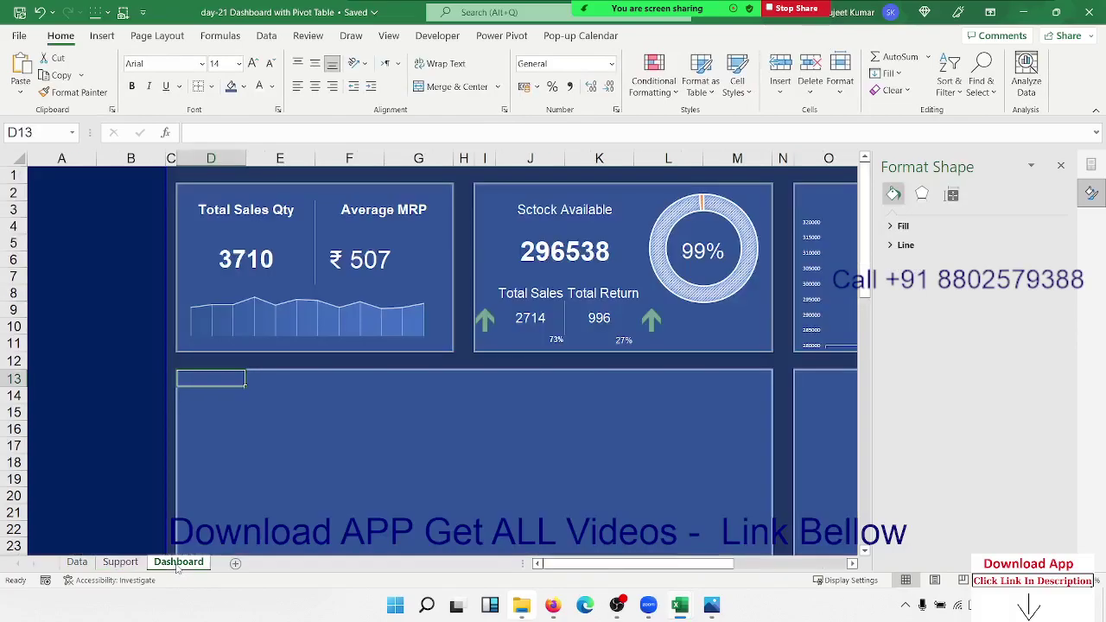
{"action": "key", "text": "ctrl+v"}
{"action": "scroll", "coordinate": [526, 354], "scroll_direction": "down", "scroll_amount": 1}
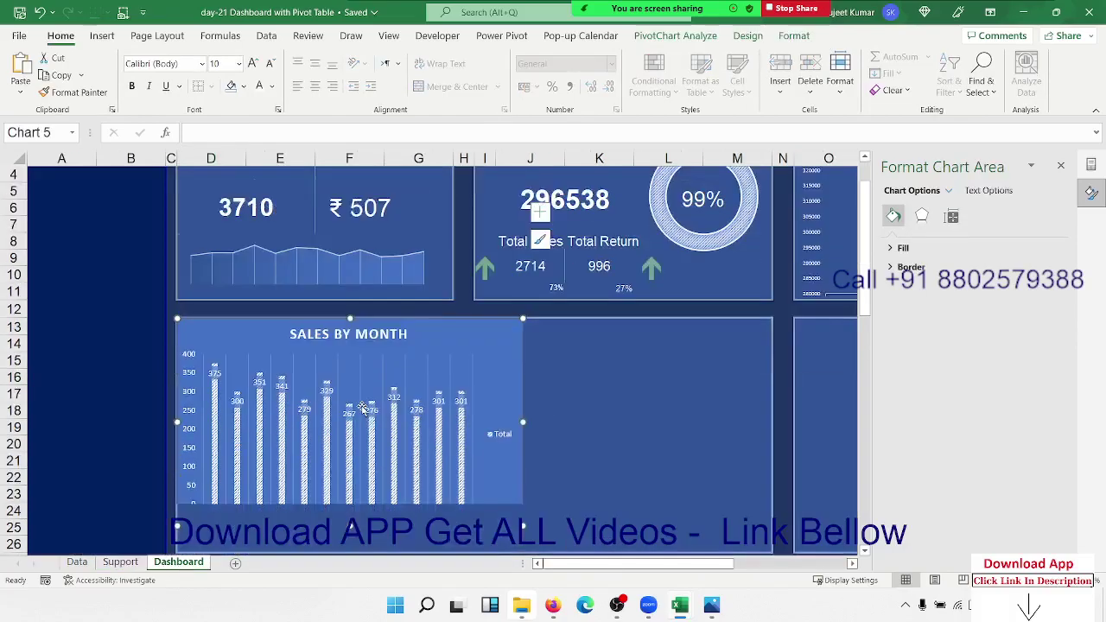
{"action": "scroll", "coordinate": [526, 354], "scroll_direction": "down", "scroll_amount": 2}
Delete the chart's Total legend and stretch the chart to fill the wide dashboard panel
{"action": "left_click", "coordinate": [501, 319]}
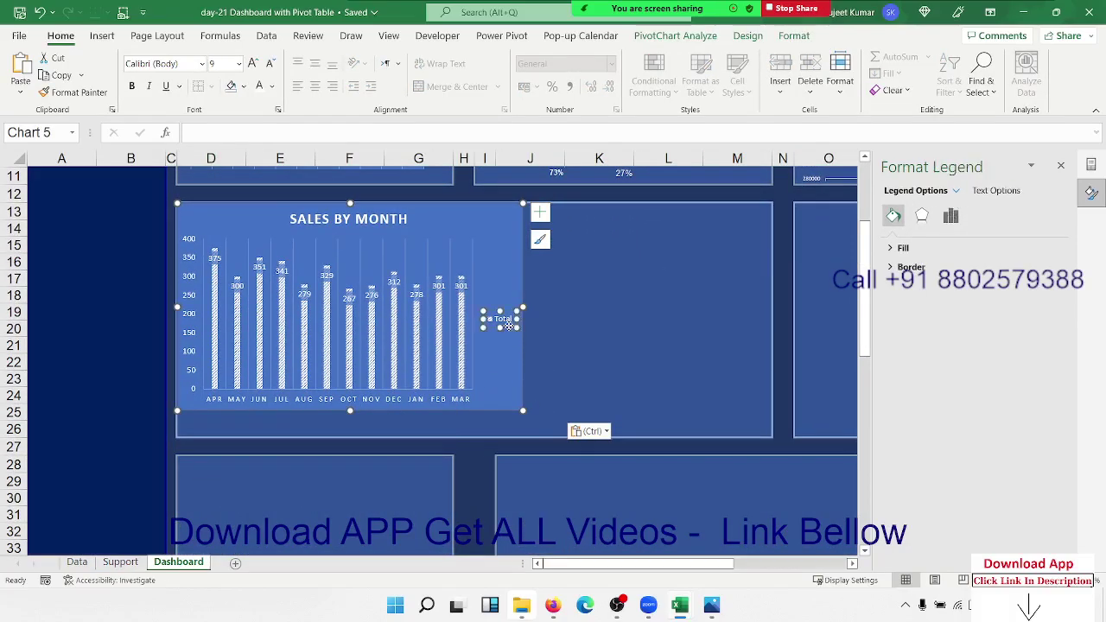
{"action": "key", "text": "Delete"}
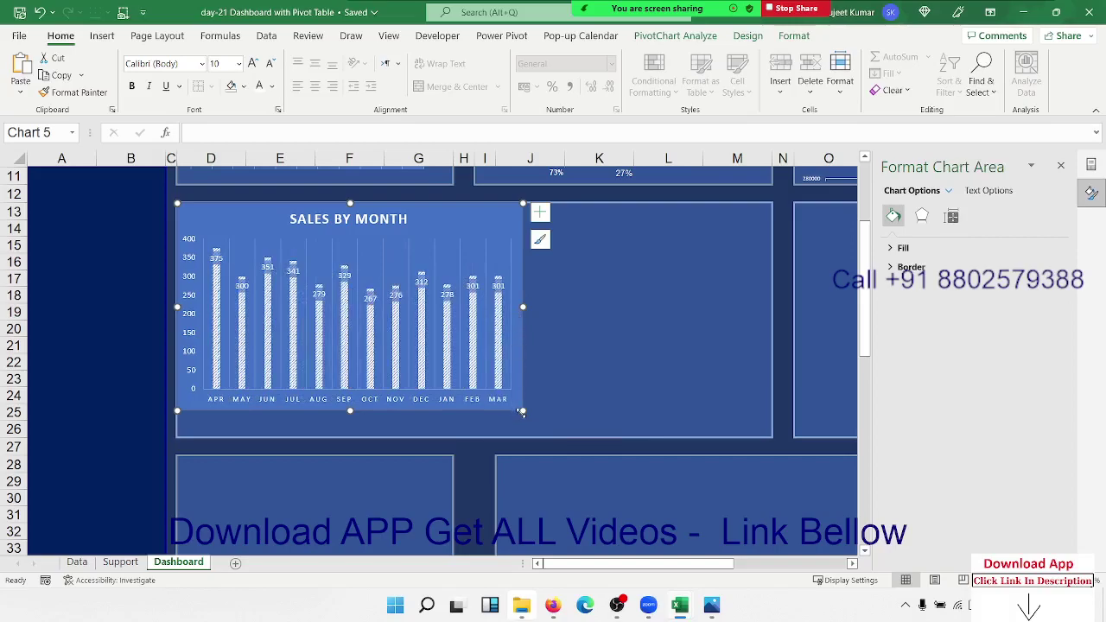
{"action": "left_click_drag", "start_coordinate": [522, 412], "coordinate": [763, 430]}
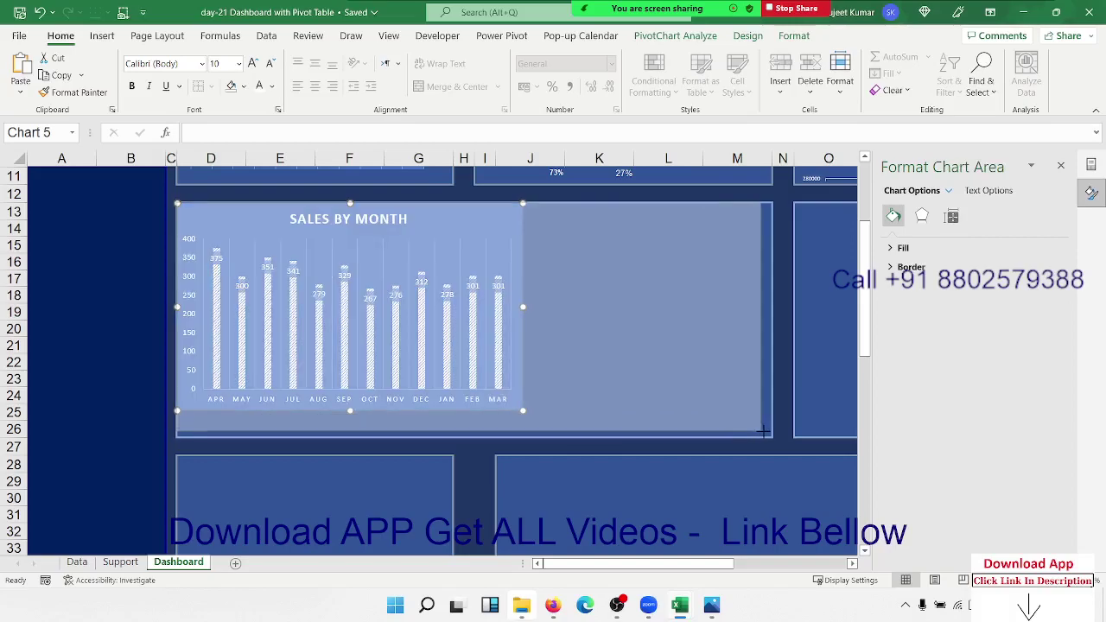
{"action": "left_click_drag", "start_coordinate": [762, 430], "coordinate": [771, 437]}
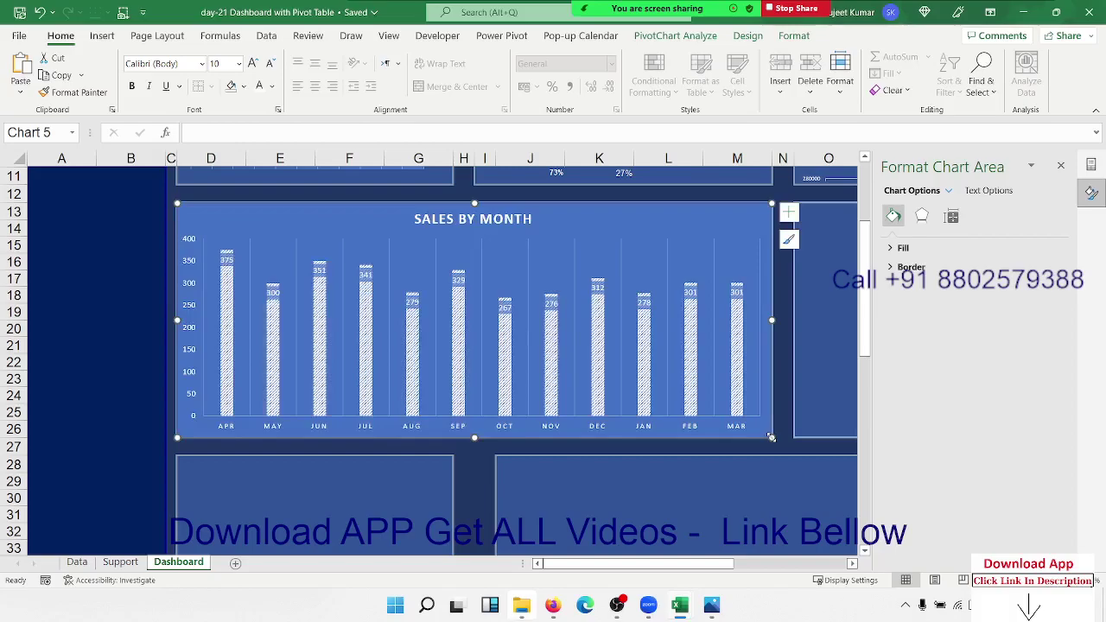
Inspect the empty right-hand Dashboard panel around cell O13
{"action": "left_click", "coordinate": [135, 283]}
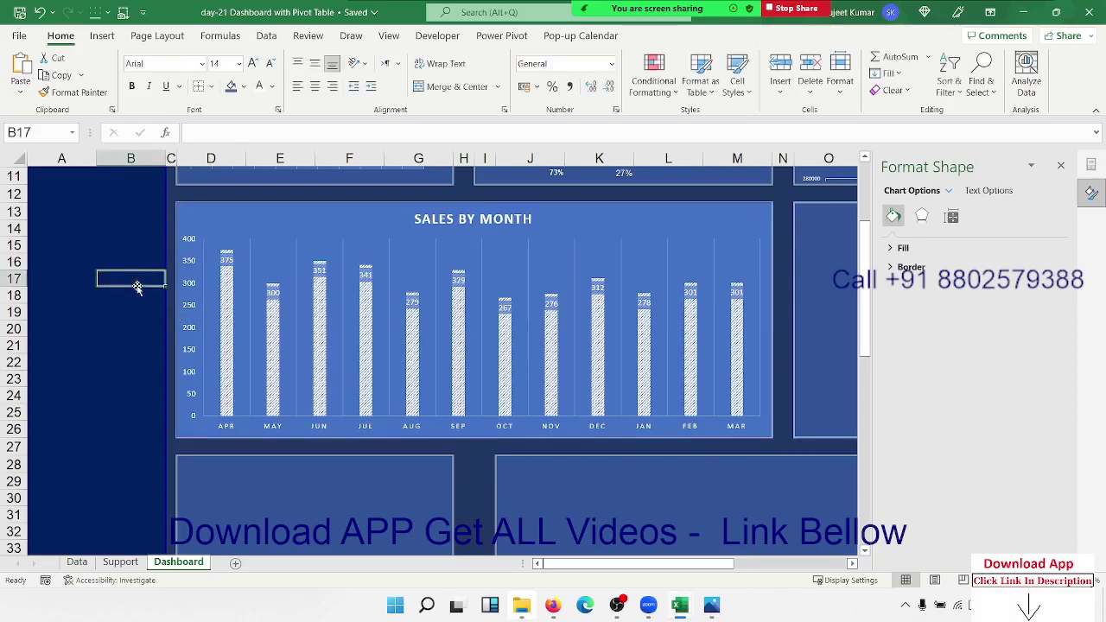
{"action": "scroll", "coordinate": [251, 337], "scroll_direction": "up", "scroll_amount": 3}
{"action": "scroll", "coordinate": [250, 337], "scroll_direction": "down", "scroll_amount": 3}
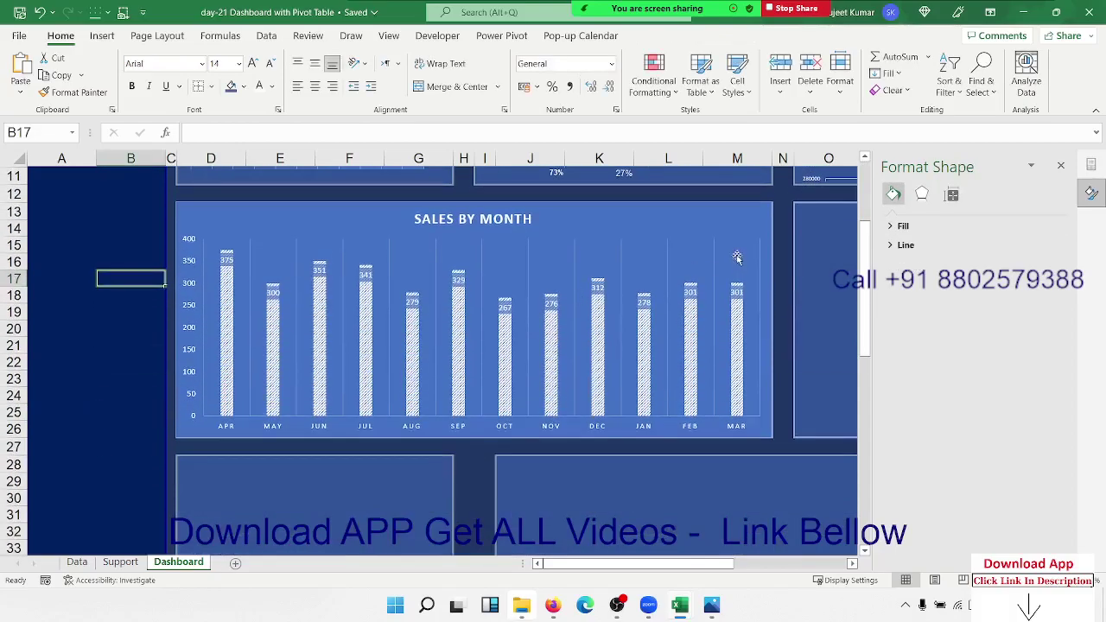
{"action": "left_click", "coordinate": [819, 219]}
{"action": "key", "text": "Right"}
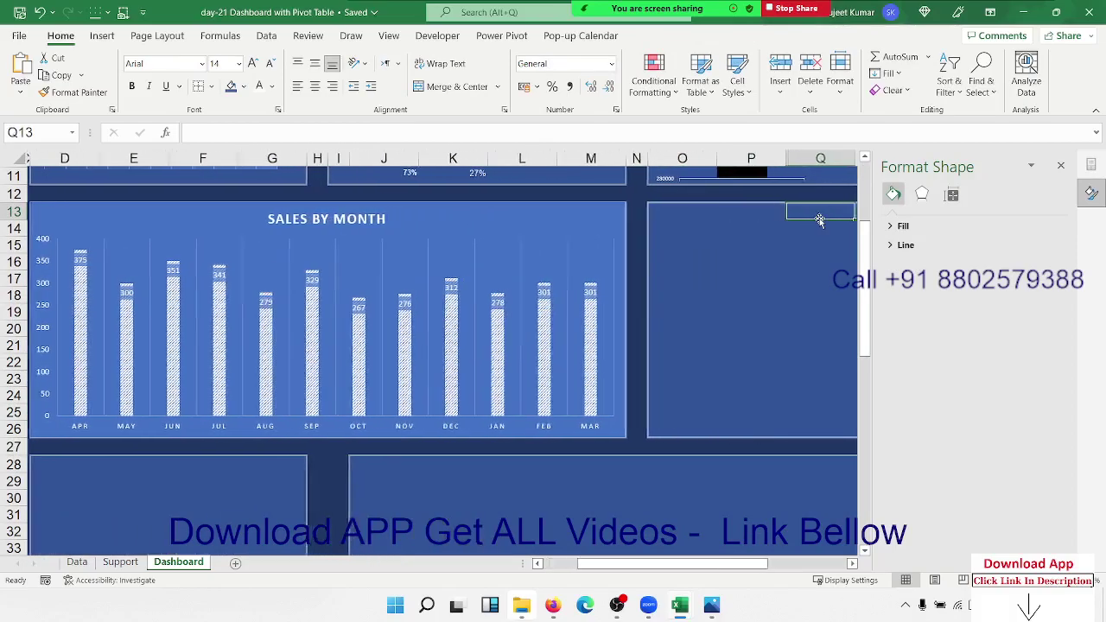
{"action": "key", "text": "Right"}
{"action": "key", "text": "Right"}
{"action": "key", "text": "Right"}
{"action": "key", "text": "Left"}
{"action": "key", "text": "Left"}
{"action": "key", "text": "Left"}
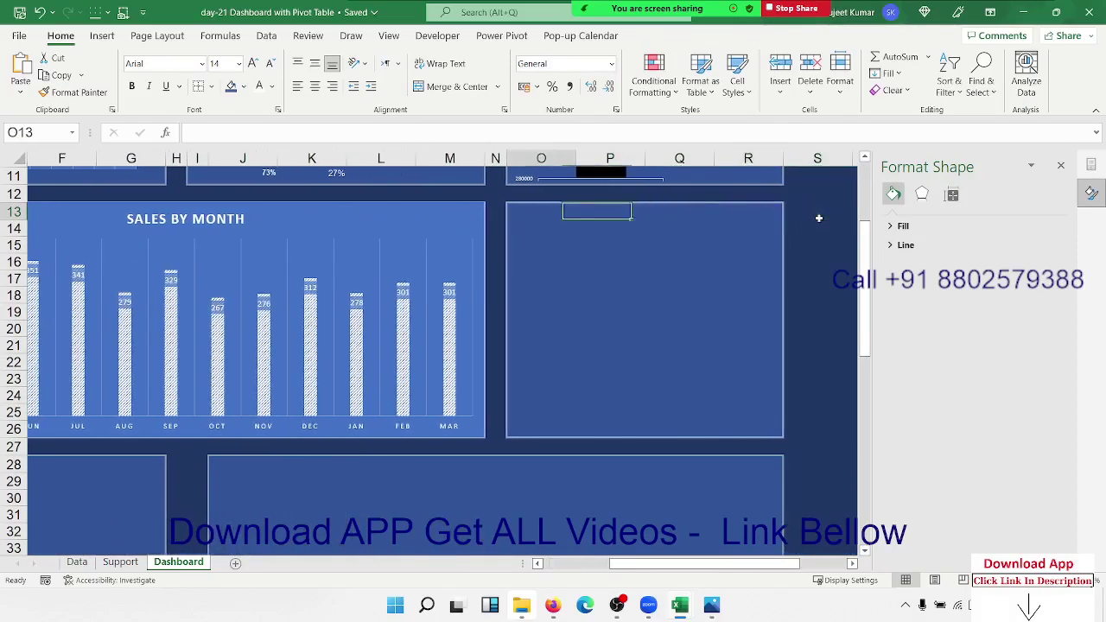
{"action": "key", "text": "Left"}
Move through the Data sheet to the Support sheet and find the month pivot table
{"action": "left_click", "coordinate": [76, 562]}
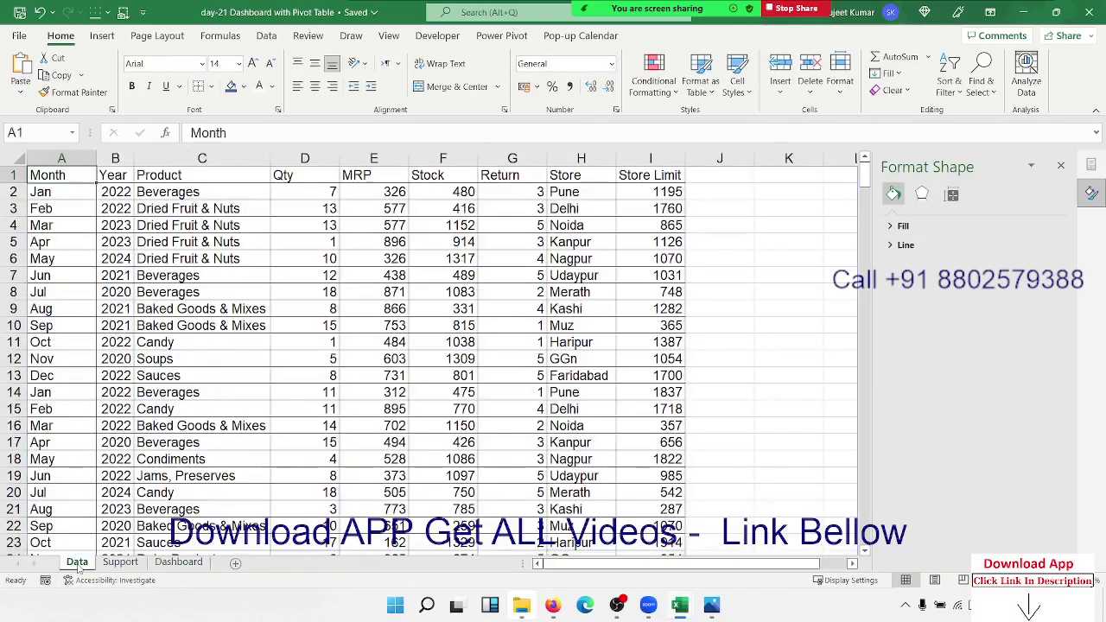
{"action": "left_click", "coordinate": [120, 563]}
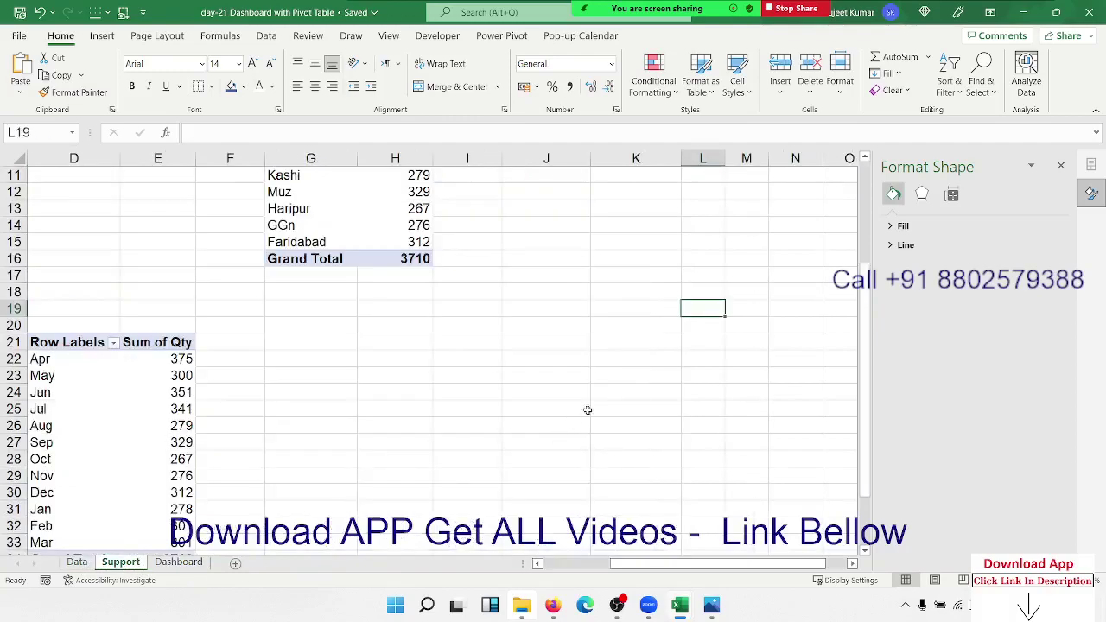
{"action": "left_click", "coordinate": [852, 563]}
{"action": "scroll", "coordinate": [742, 444], "scroll_direction": "up", "scroll_amount": 3}
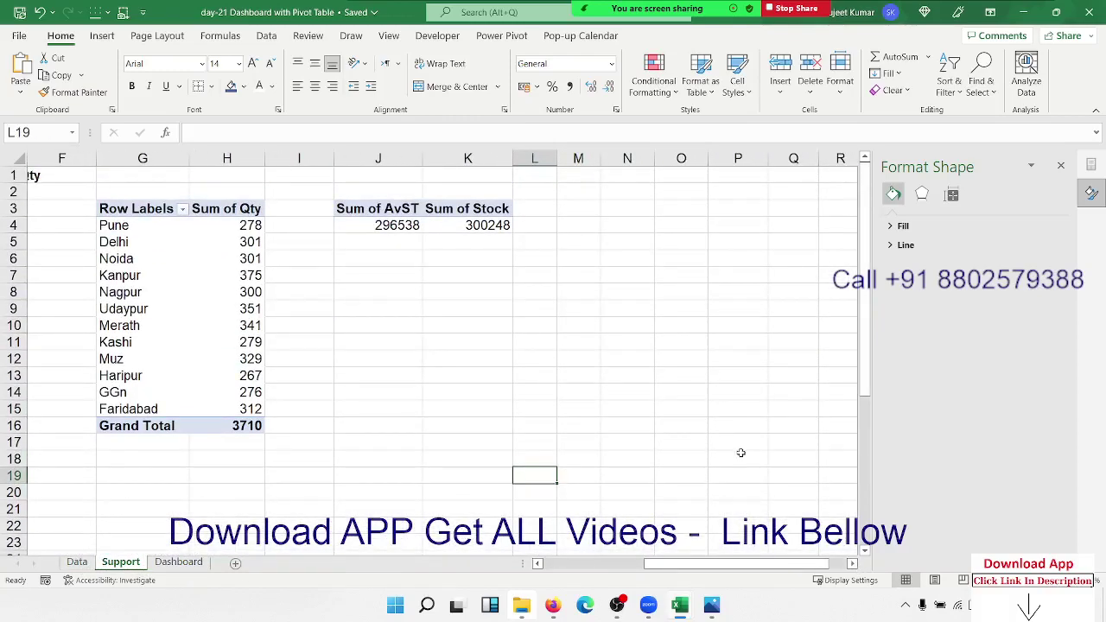
{"action": "scroll", "coordinate": [740, 453], "scroll_direction": "down", "scroll_amount": 3}
{"action": "scroll", "coordinate": [735, 452], "scroll_direction": "down", "scroll_amount": 4}
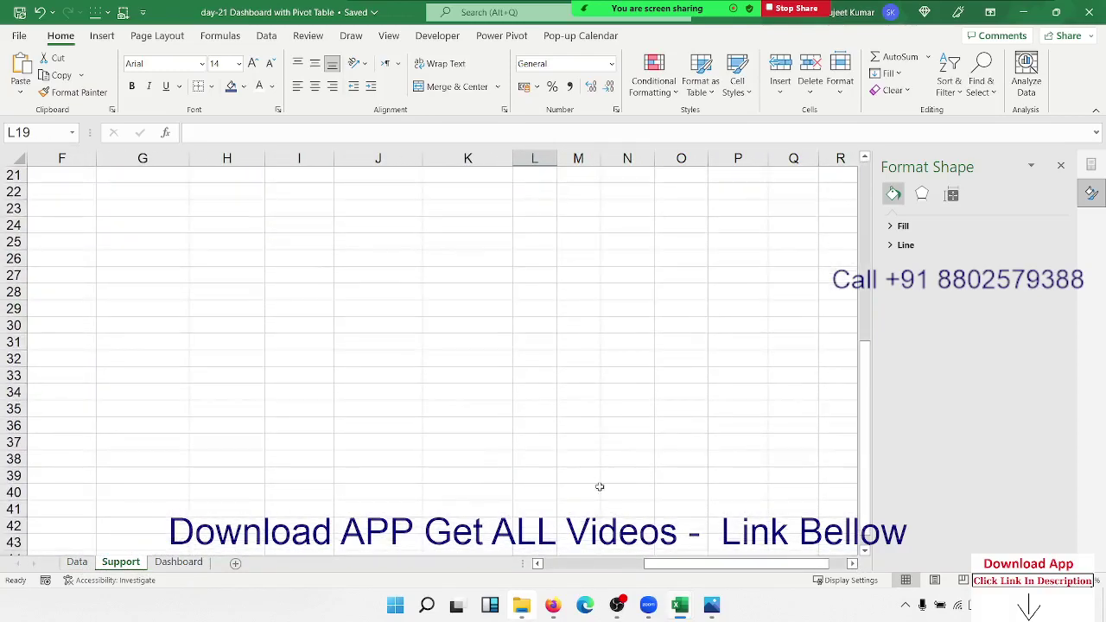
{"action": "left_click", "coordinate": [509, 563]}
{"action": "scroll", "coordinate": [139, 517], "scroll_direction": "up", "scroll_amount": 7}
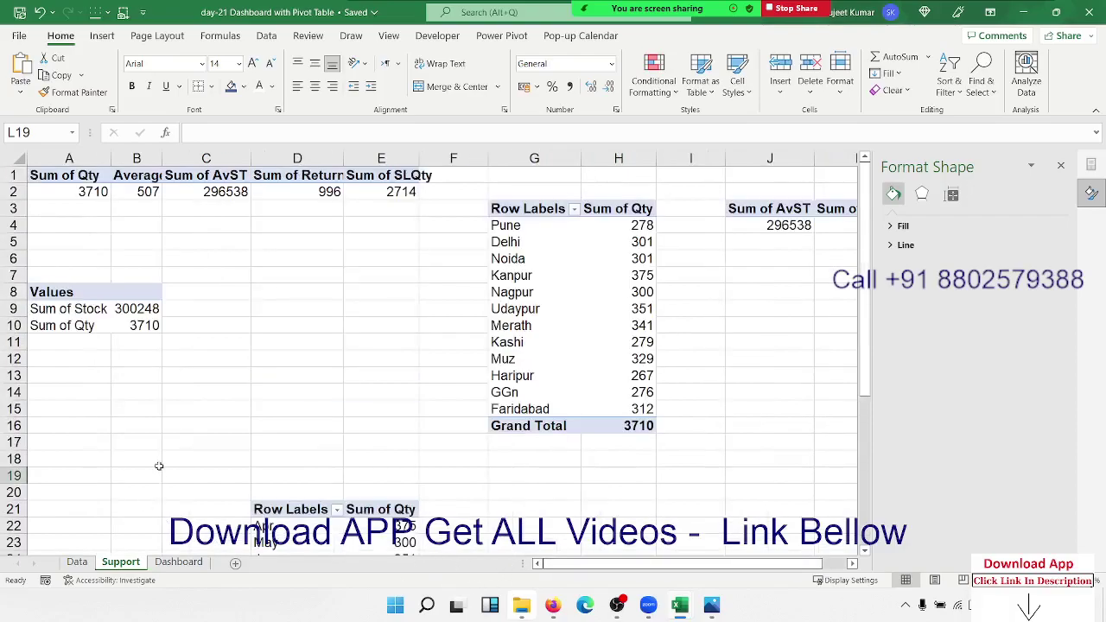
{"action": "scroll", "coordinate": [159, 451], "scroll_direction": "down", "scroll_amount": 7}
Copy the whole month pivot table and paste a duplicate at H21
{"action": "left_click", "coordinate": [238, 289]}
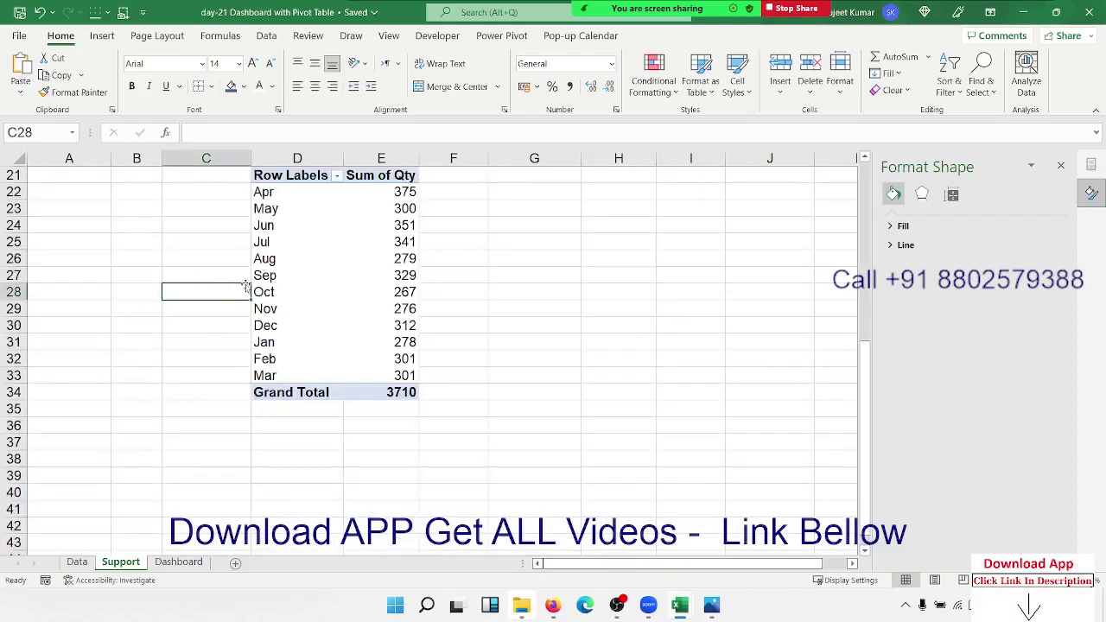
{"action": "left_click", "coordinate": [279, 210]}
{"action": "left_click", "coordinate": [281, 177]}
{"action": "key", "text": "ctrl+a"}
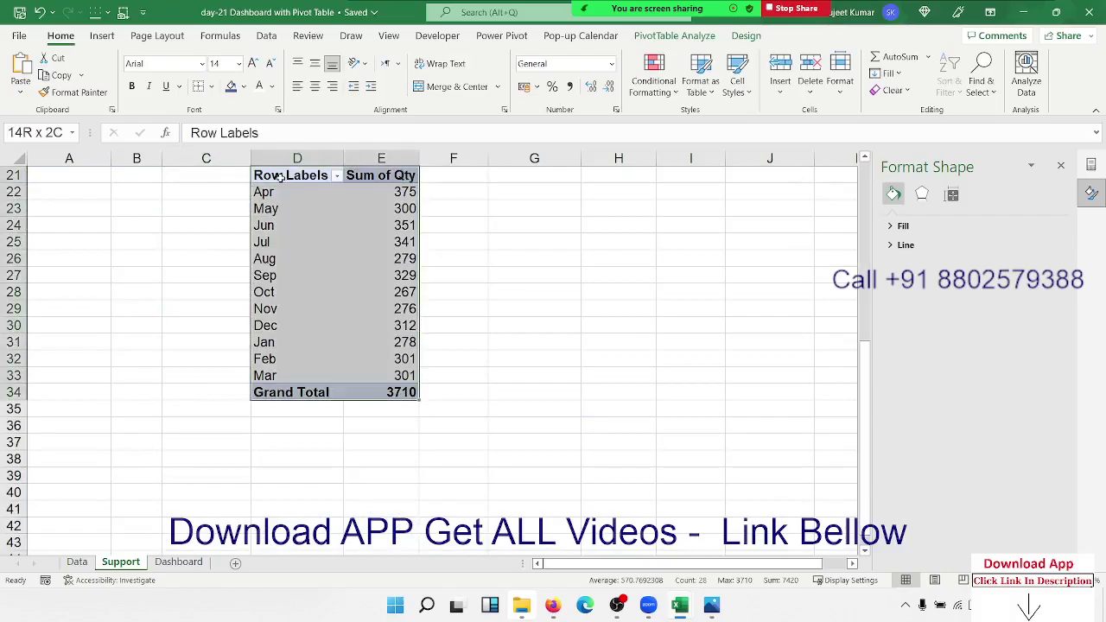
{"action": "key", "text": "ctrl+c"}
{"action": "key", "text": "Right"}
{"action": "key", "text": "Right"}
{"action": "key", "text": "Right"}
{"action": "key", "text": "Right"}
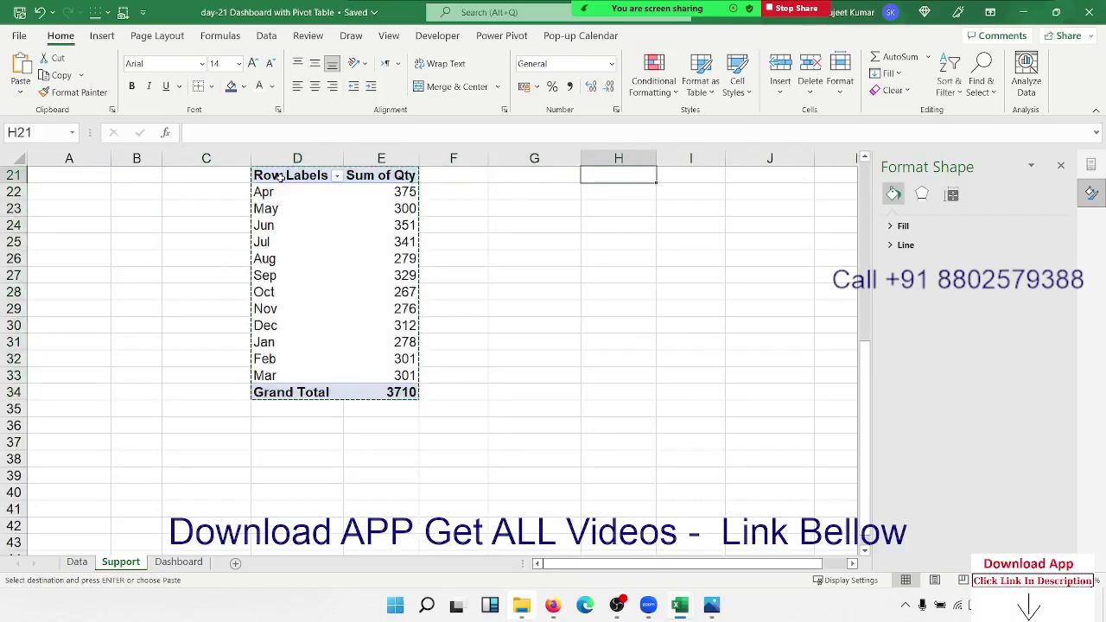
{"action": "key", "text": "ctrl+v"}
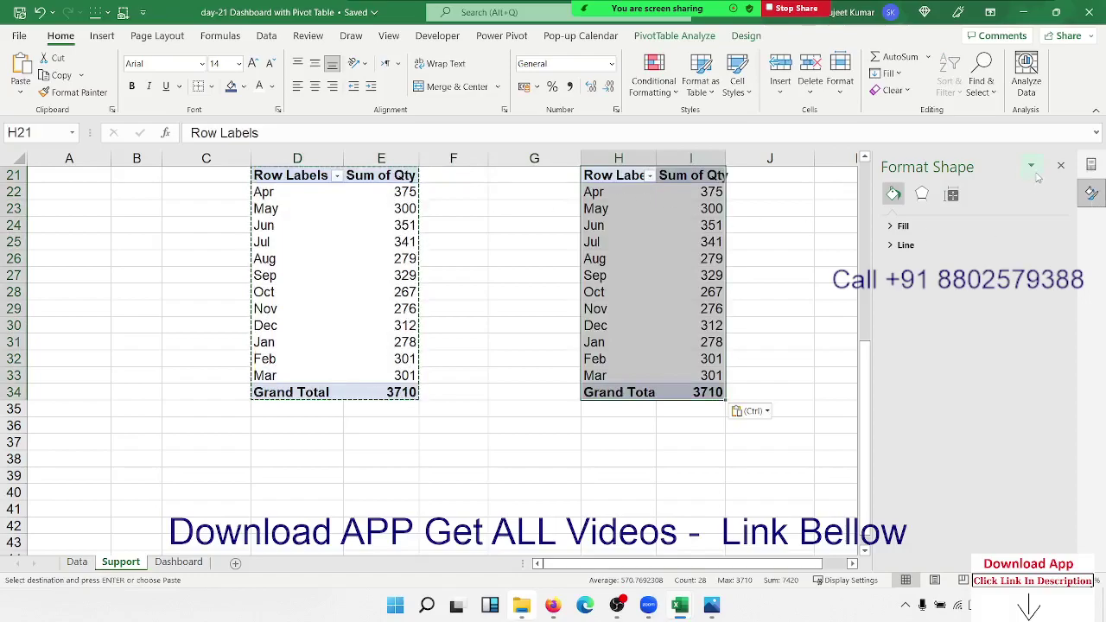
Swap Month for Store in the copied pivot's rows so it sums Qty by store
{"action": "left_click", "coordinate": [1060, 165]}
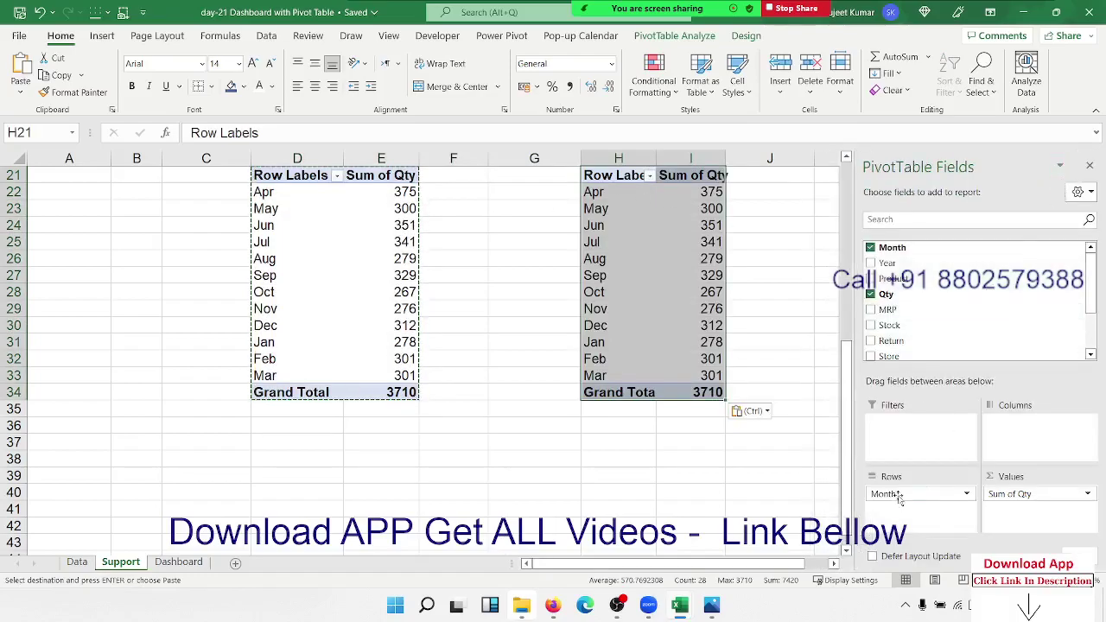
{"action": "left_click_drag", "start_coordinate": [899, 495], "coordinate": [985, 326]}
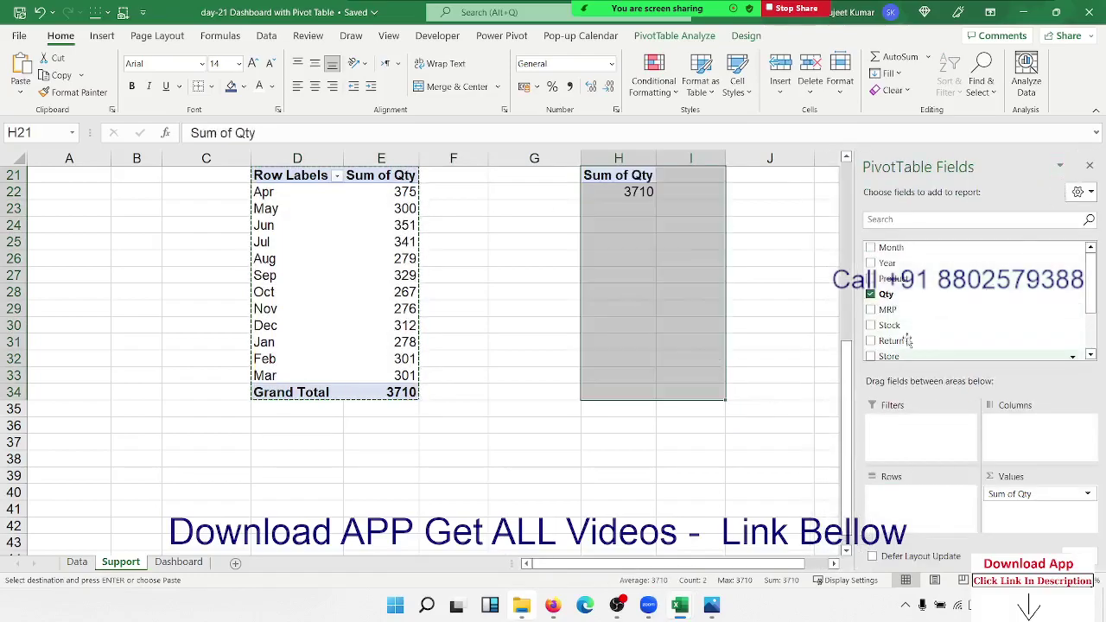
{"action": "scroll", "coordinate": [904, 331], "scroll_direction": "down", "scroll_amount": 2}
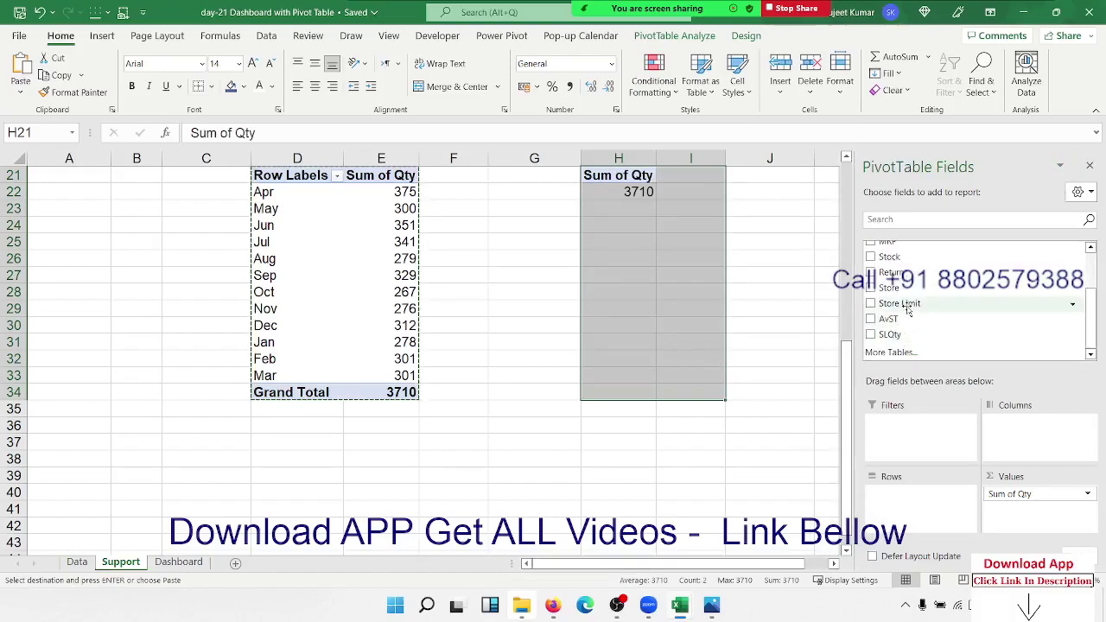
{"action": "left_click_drag", "start_coordinate": [906, 296], "coordinate": [899, 491]}
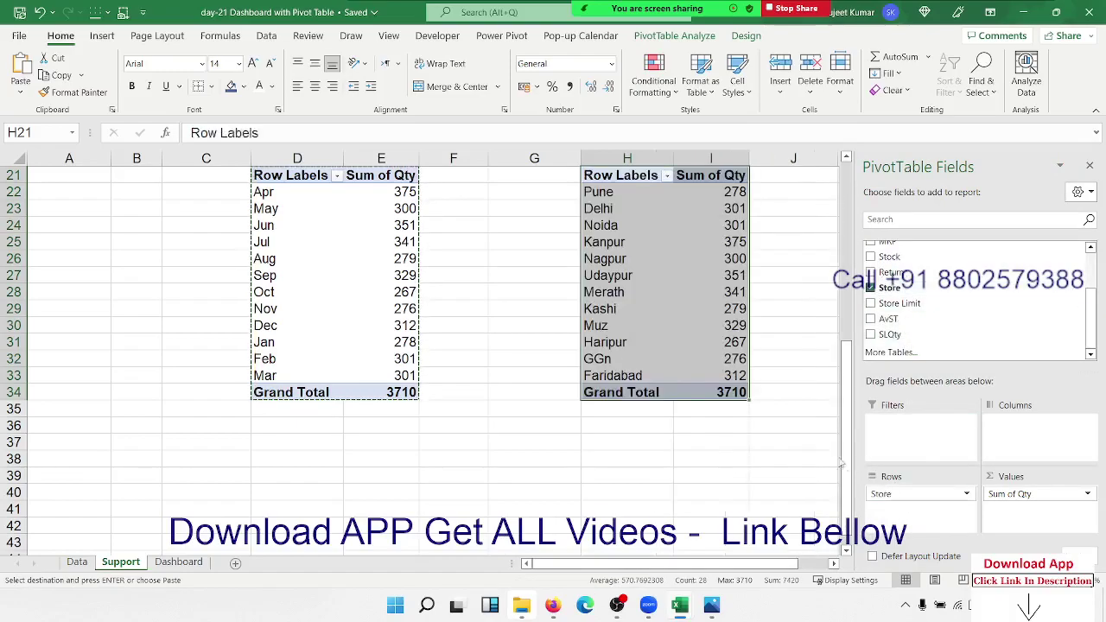
{"action": "left_click", "coordinate": [701, 331]}
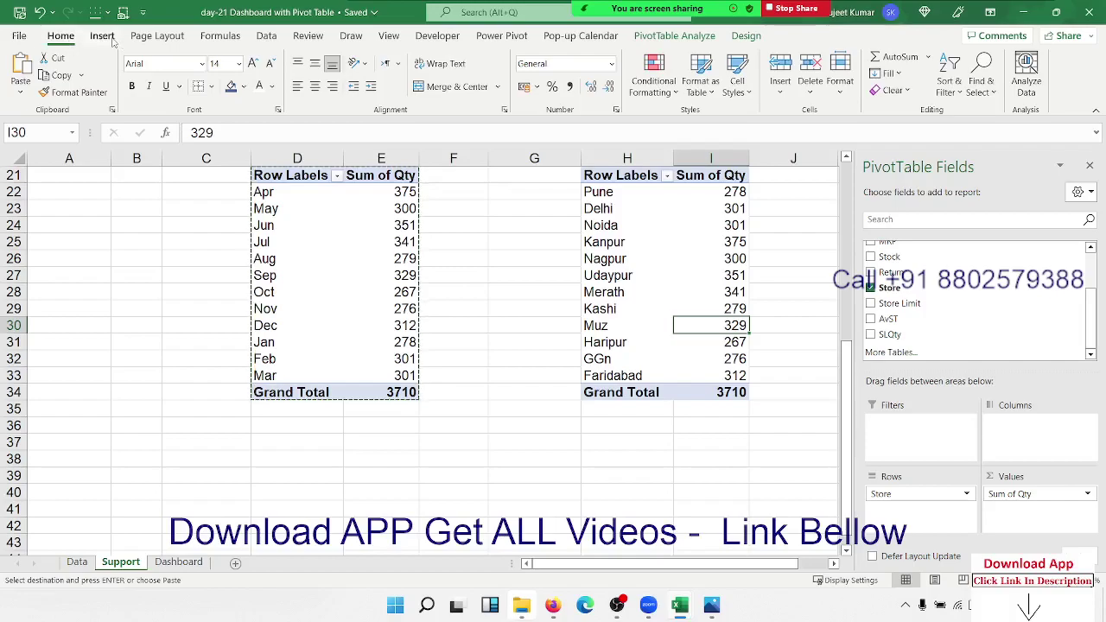
{"action": "left_click", "coordinate": [111, 40]}
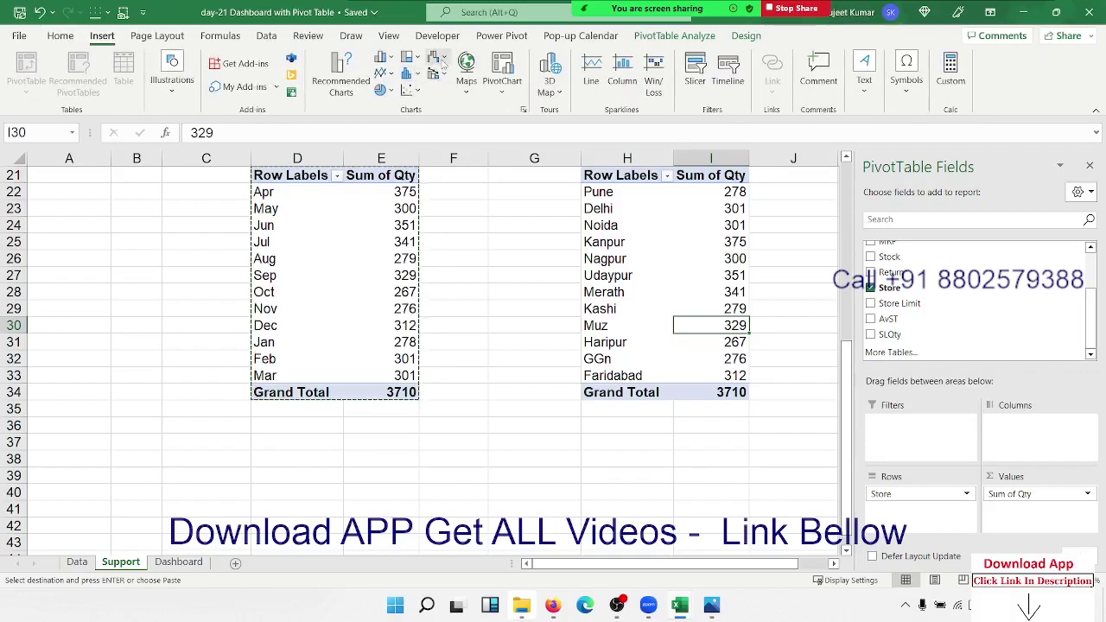
Insert a radar pivot chart of Qty across the stores
{"action": "left_click", "coordinate": [442, 78]}
{"action": "left_click", "coordinate": [445, 63]}
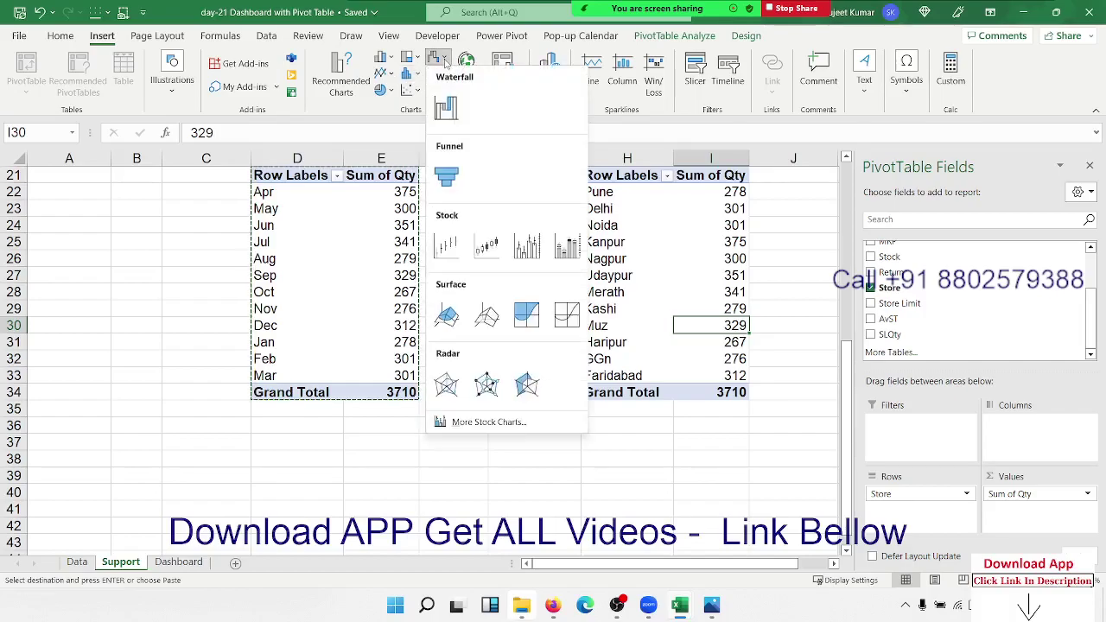
{"action": "left_click", "coordinate": [447, 385]}
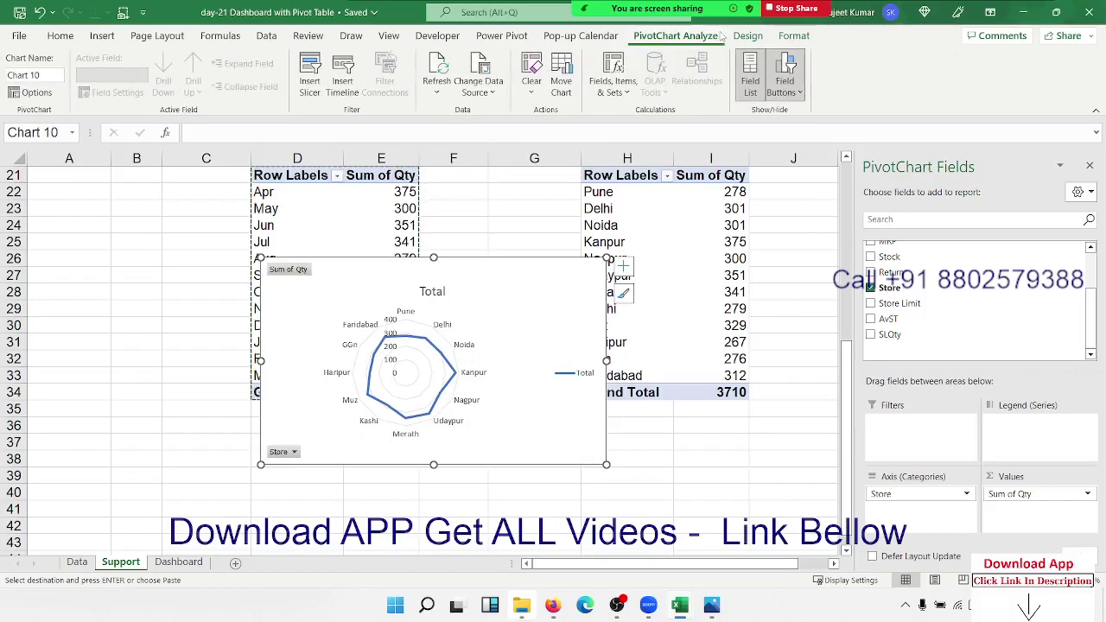
Give the radar chart a dark chart style with markers
{"action": "left_click", "coordinate": [745, 36]}
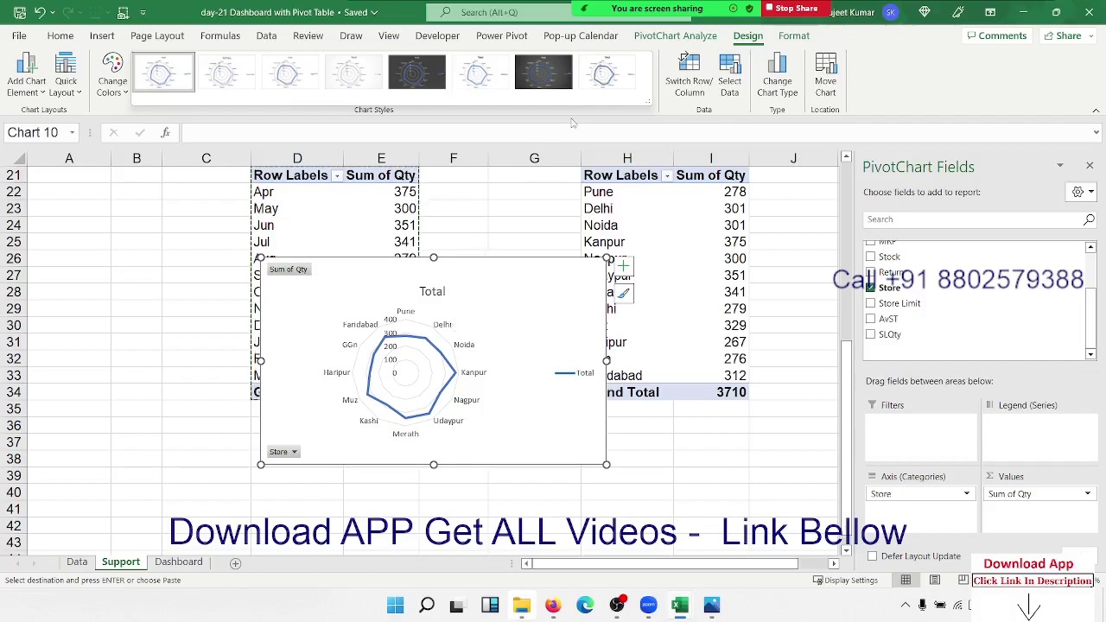
{"action": "left_click", "coordinate": [602, 76]}
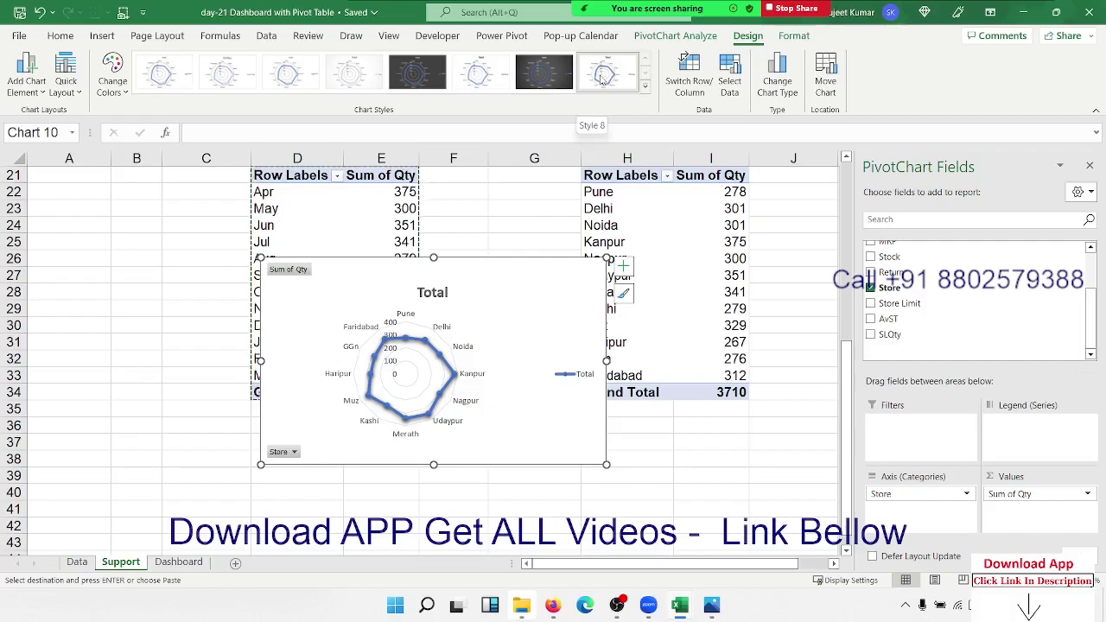
{"action": "left_click", "coordinate": [553, 81]}
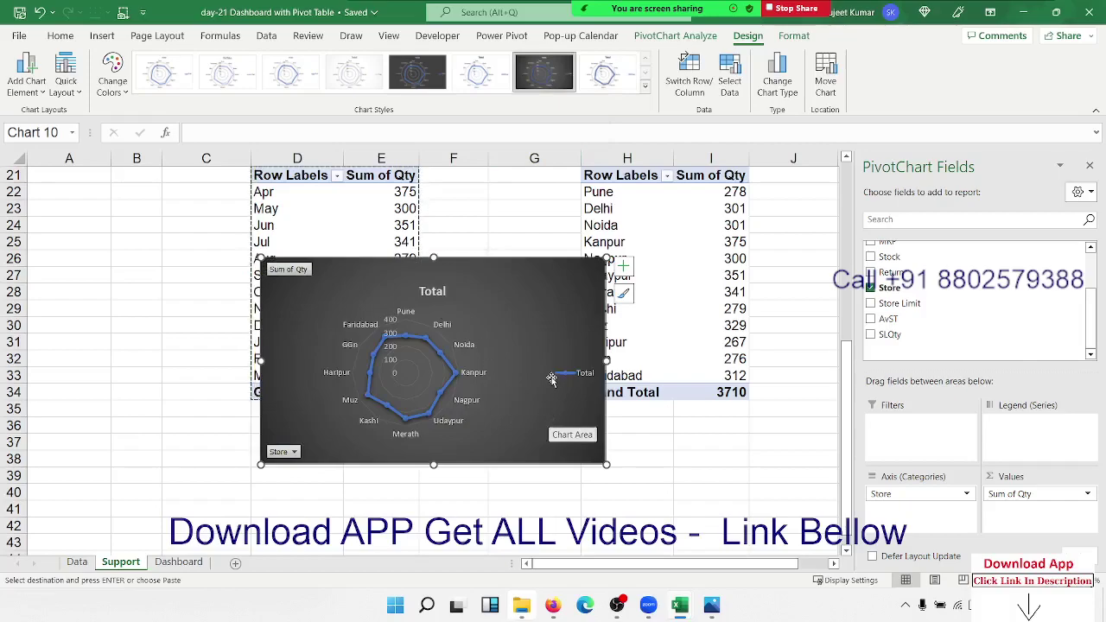
Hide all field buttons on the radar chart and delete its Total legend
{"action": "right_click", "coordinate": [292, 278]}
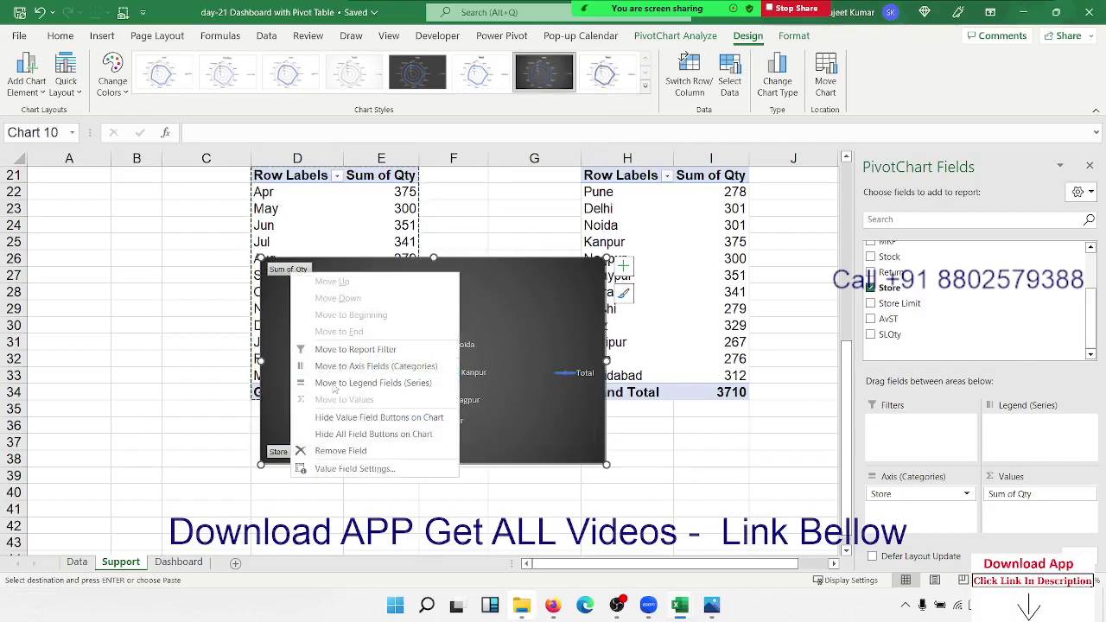
{"action": "left_click", "coordinate": [347, 434]}
{"action": "left_click", "coordinate": [575, 378]}
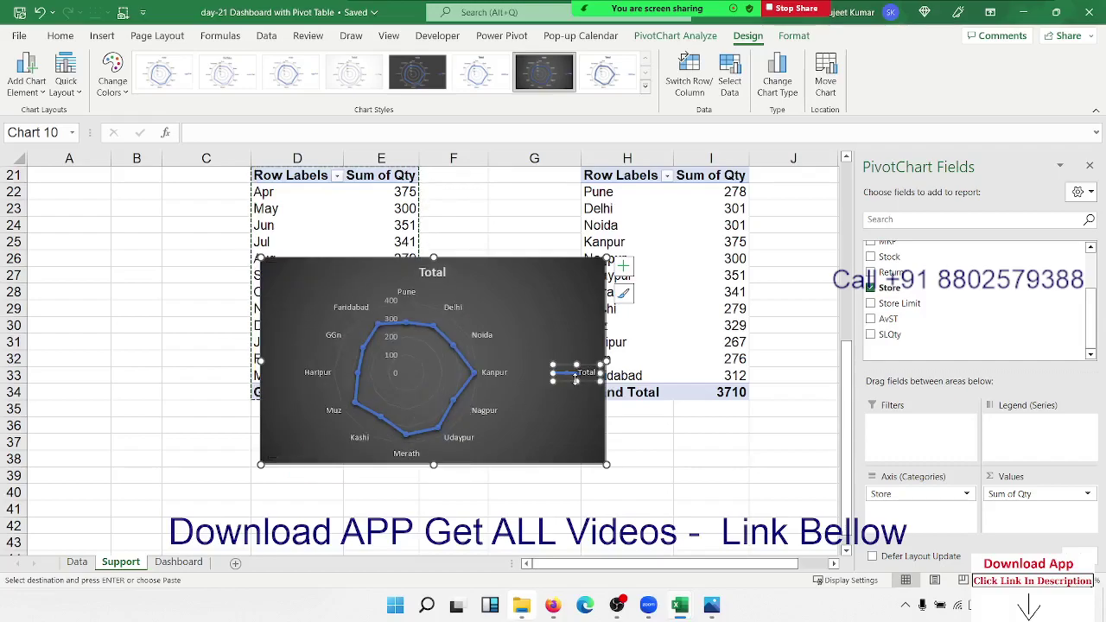
{"action": "key", "text": "Delete"}
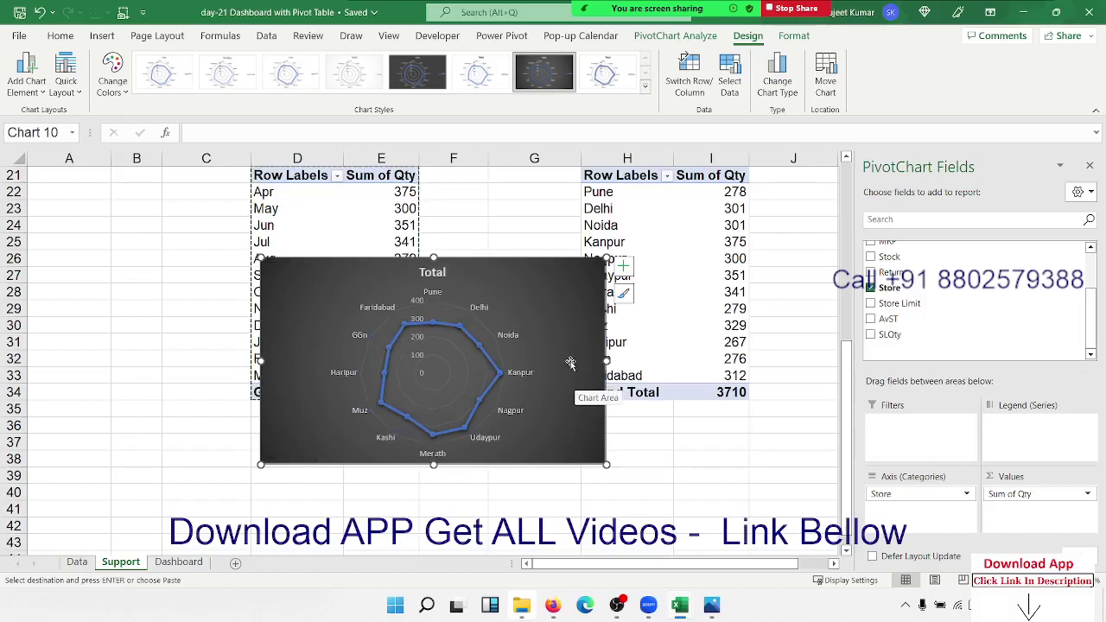
Title the radar chart 'Sales by Store' and return to the Dashboard sheet
{"action": "left_click", "coordinate": [441, 276]}
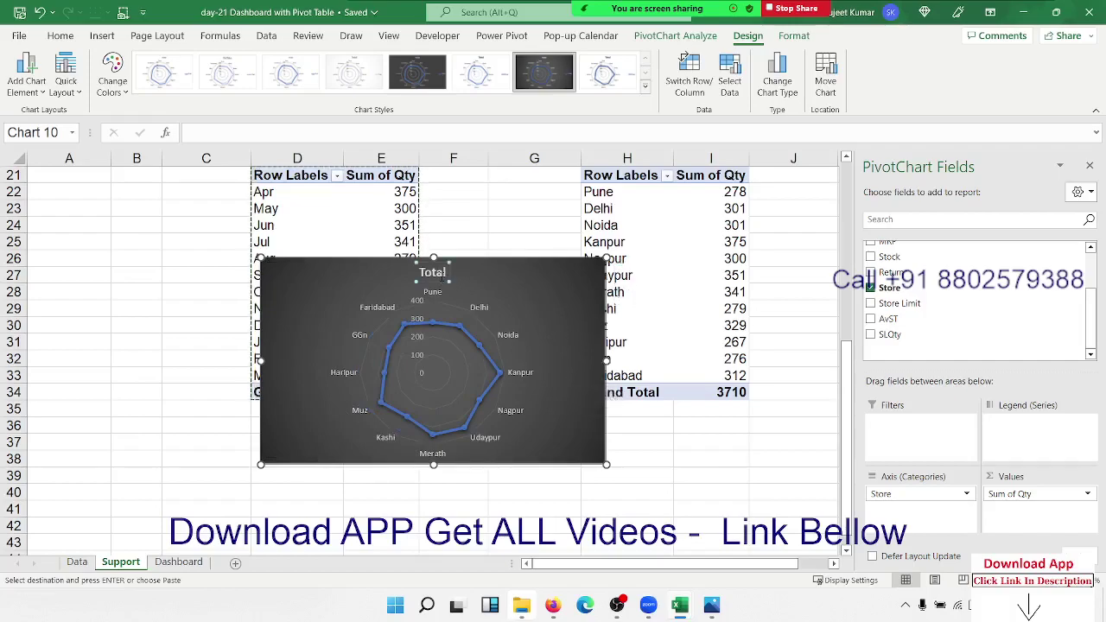
{"action": "left_click", "coordinate": [441, 277]}
{"action": "type", "text": "Sales"}
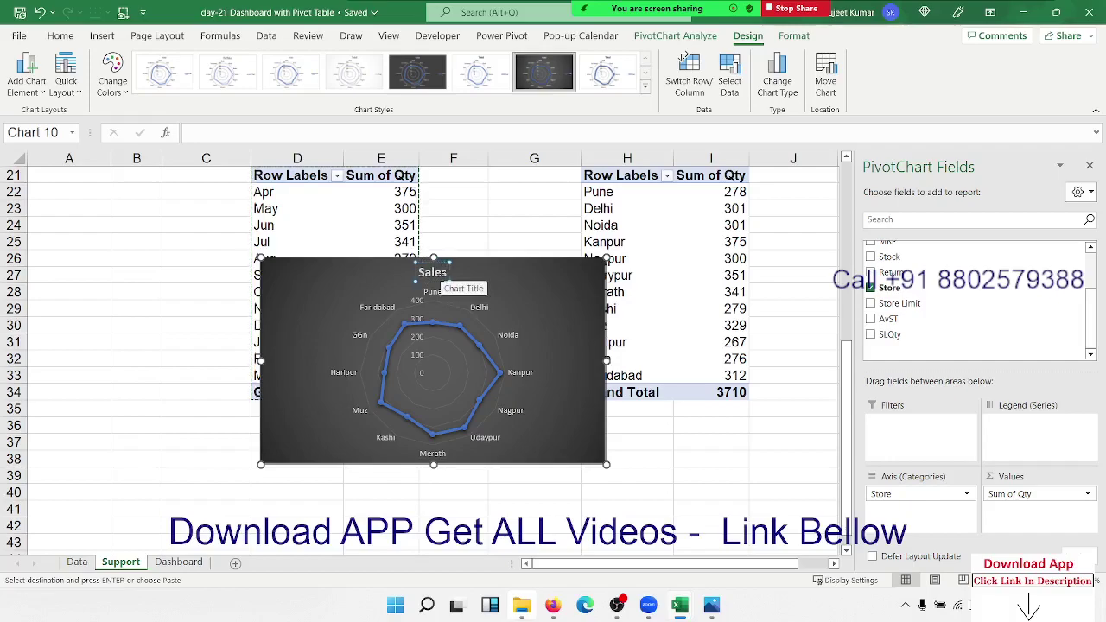
{"action": "type", "text": " by Sto"}
{"action": "type", "text": "re"}
{"action": "left_click", "coordinate": [574, 274]}
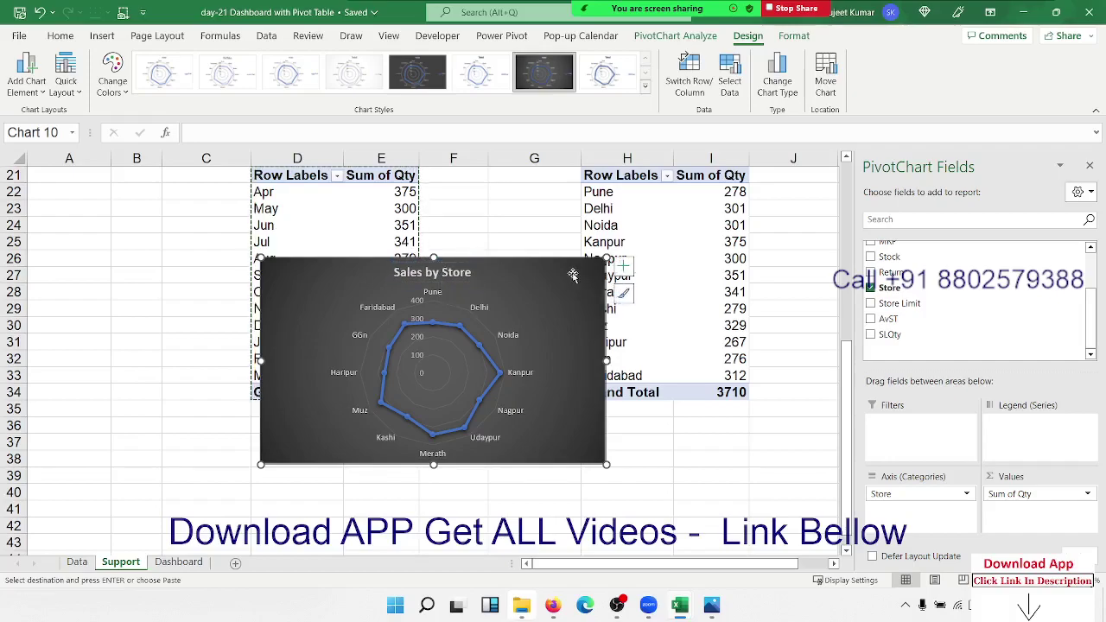
{"action": "left_click", "coordinate": [623, 265]}
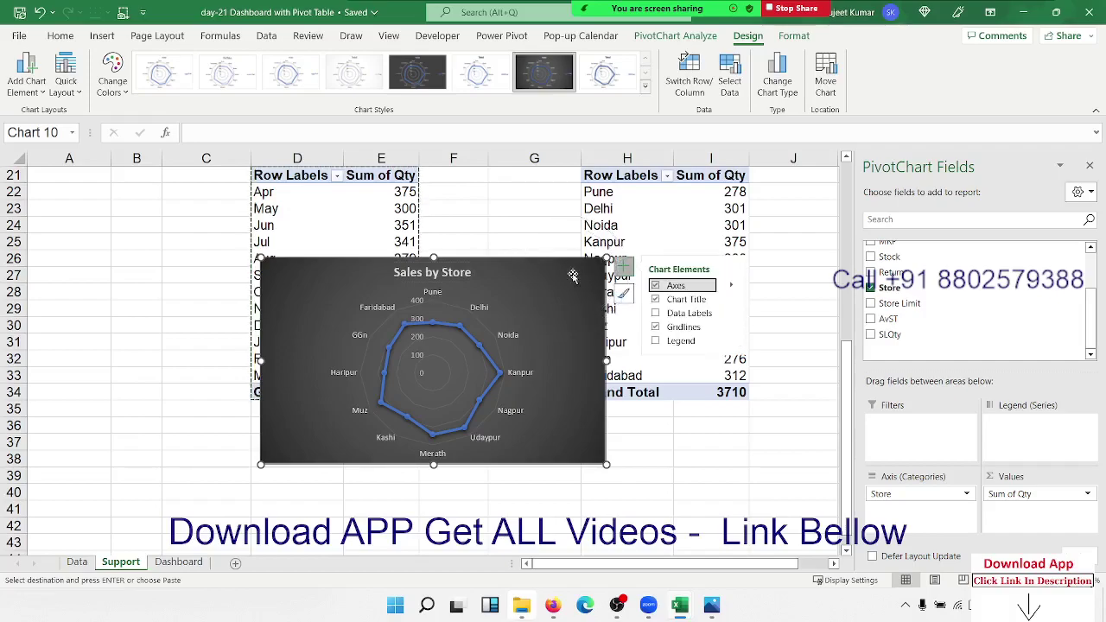
{"action": "left_click", "coordinate": [730, 324]}
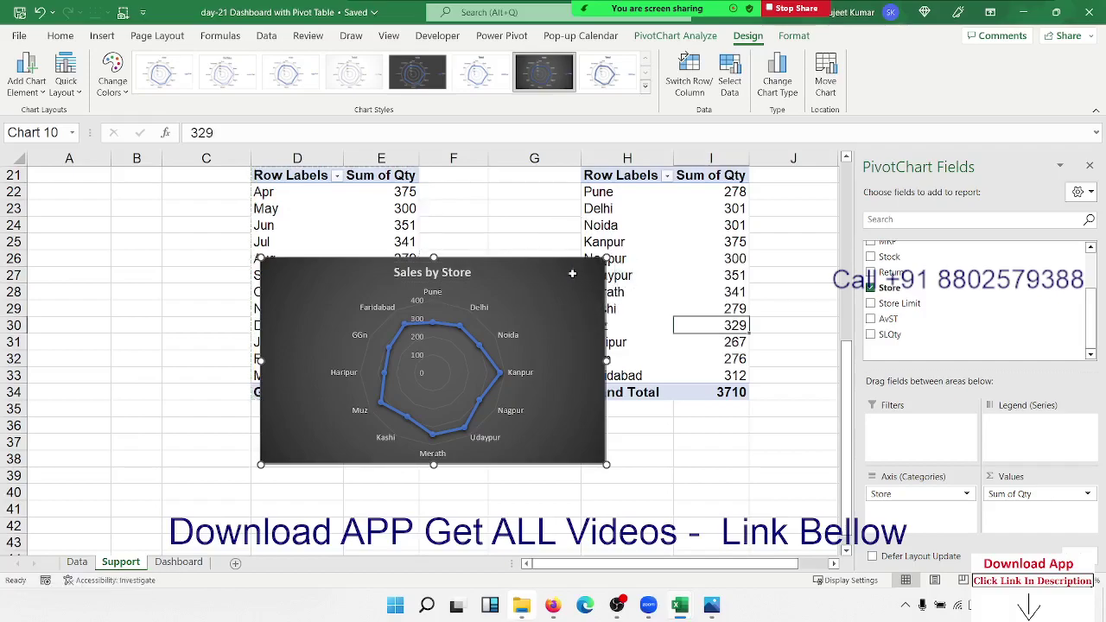
{"action": "left_click", "coordinate": [178, 561]}
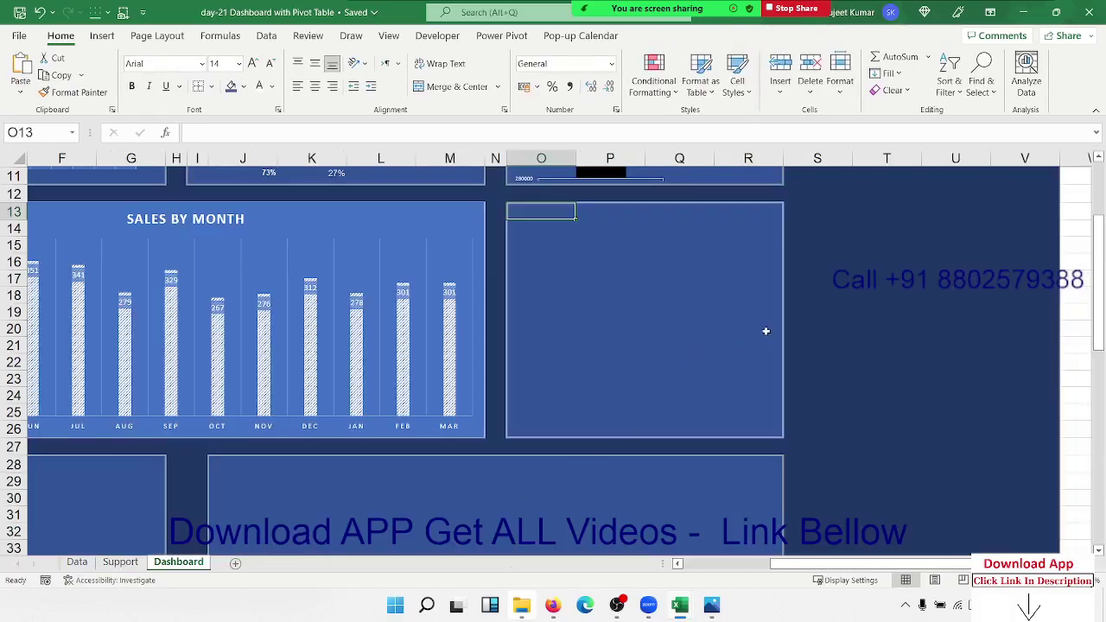
Paste the Sales by Store radar chart at O13 and resize it to fill the right-hand card
{"action": "key", "text": "ctrl+v"}
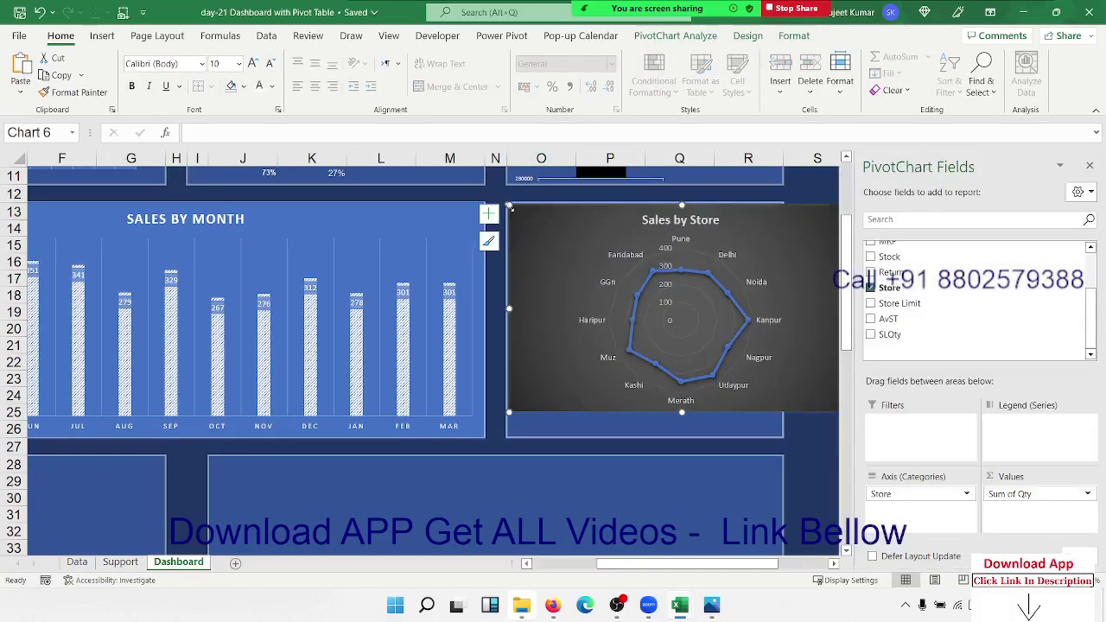
{"action": "mouse_move", "coordinate": [508, 205]}
{"action": "left_mouse_down"}
{"action": "mouse_move", "coordinate": [586, 273]}
{"action": "mouse_move", "coordinate": [558, 230]}
{"action": "left_mouse_up"}
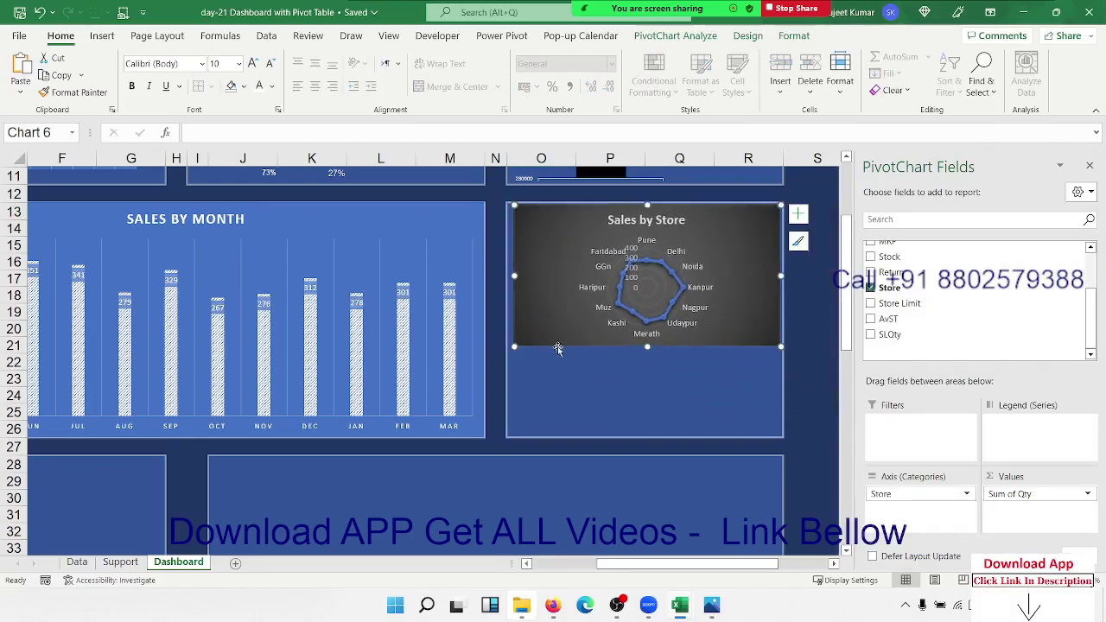
{"action": "left_click_drag", "start_coordinate": [647, 348], "coordinate": [647, 431]}
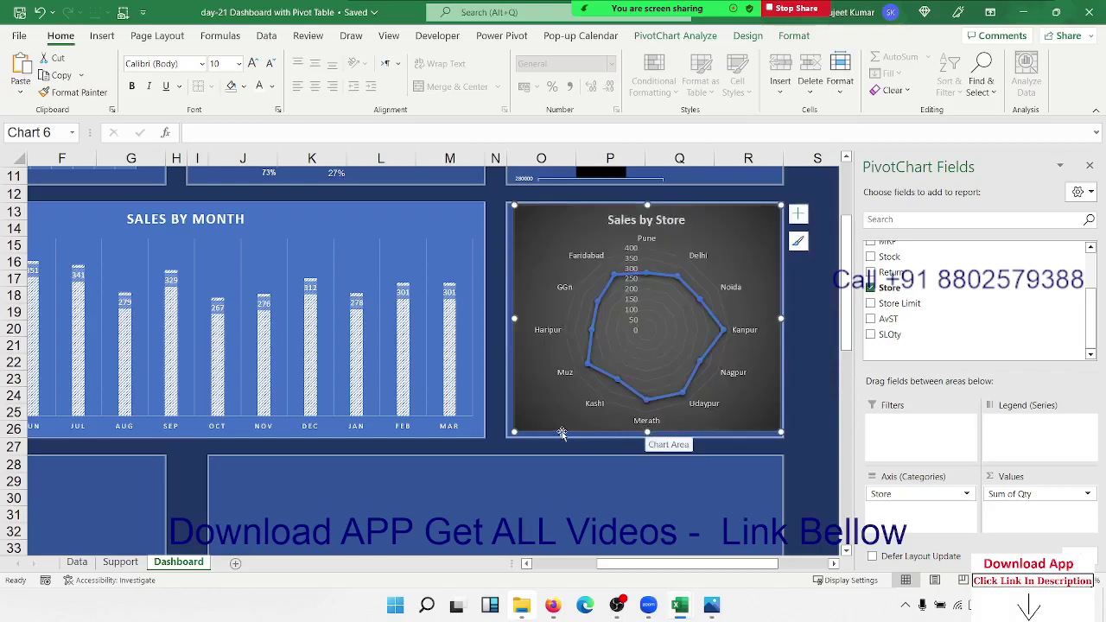
{"action": "left_click_drag", "start_coordinate": [513, 432], "coordinate": [510, 436]}
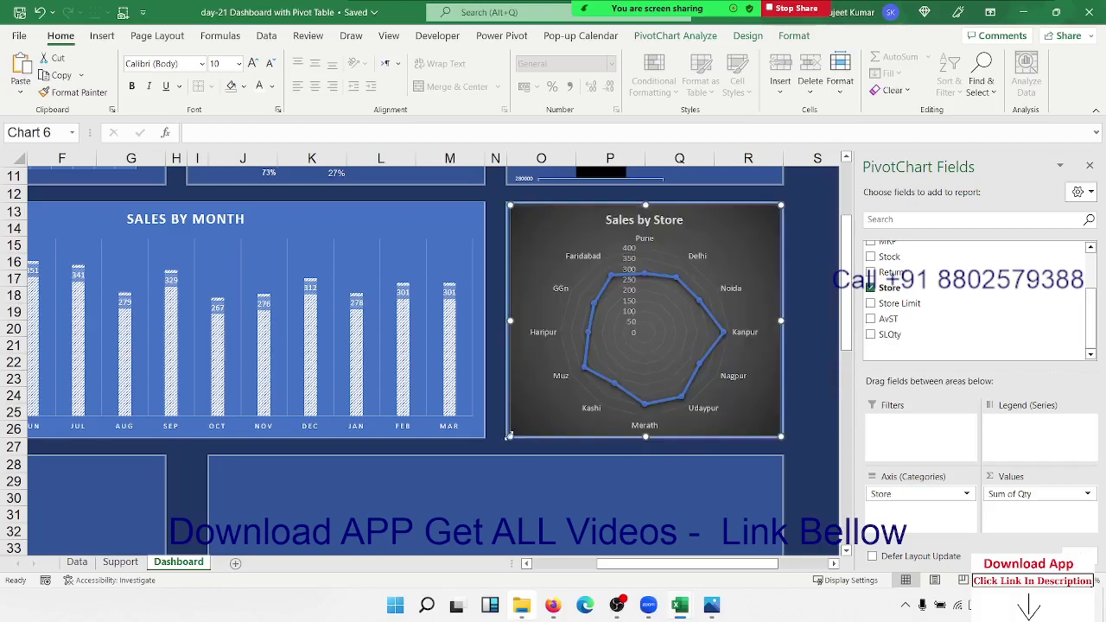
{"action": "left_click", "coordinate": [246, 88]}
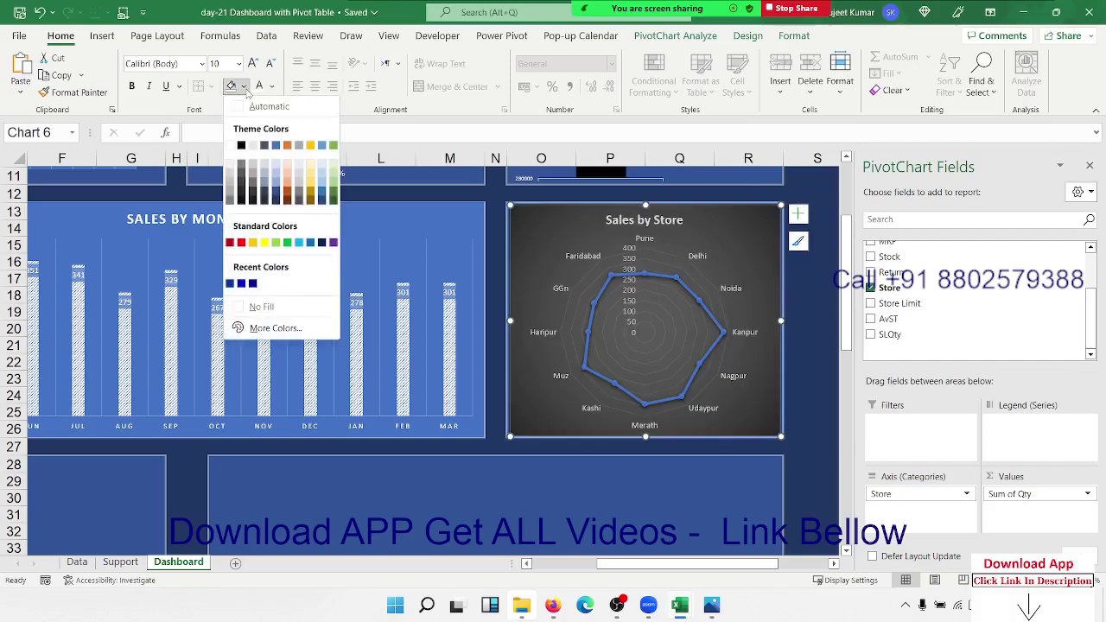
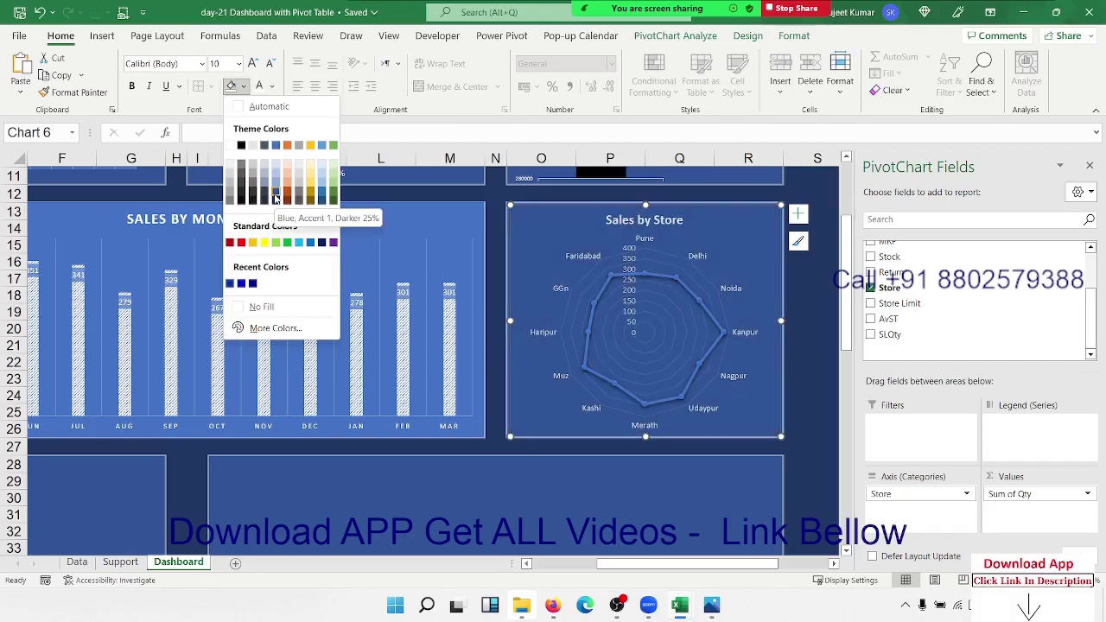
Dismiss the fill colour choices and deselect the Sales by Store chart on the dashboard
{"action": "key", "text": "Escape"}
{"action": "left_click", "coordinate": [496, 451]}
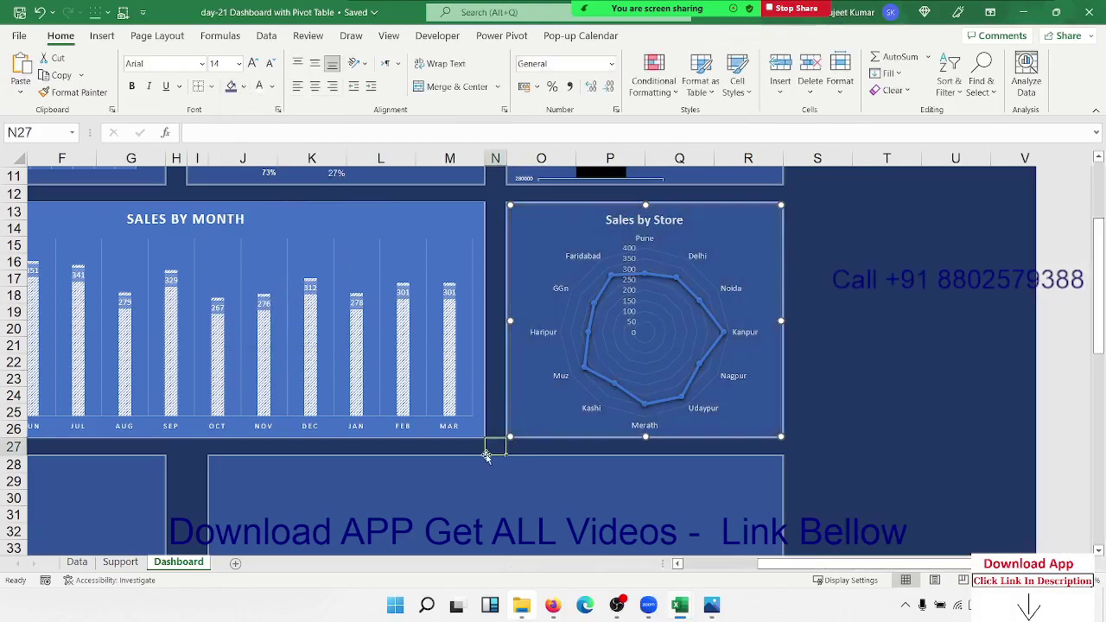
{"action": "left_click", "coordinate": [586, 369]}
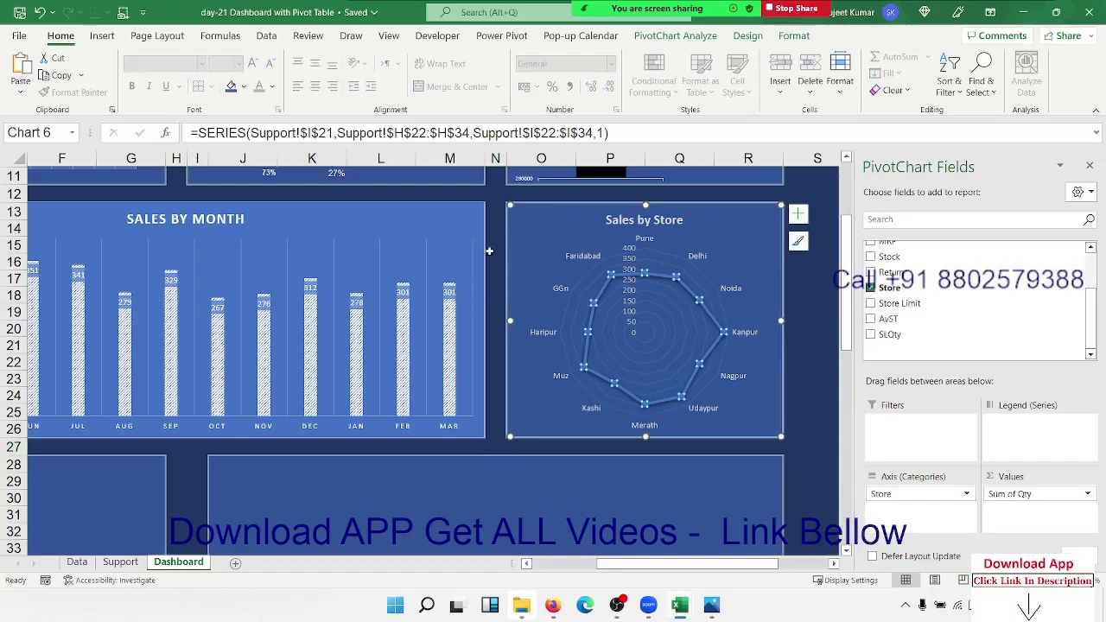
{"action": "left_click", "coordinate": [424, 496]}
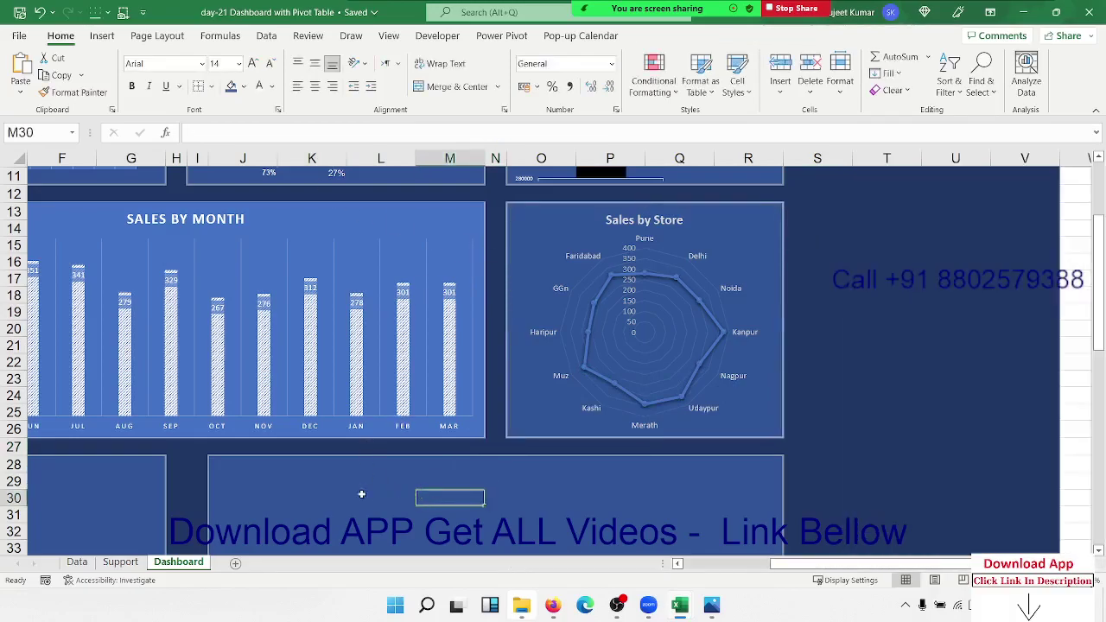
{"action": "left_click", "coordinate": [679, 564]}
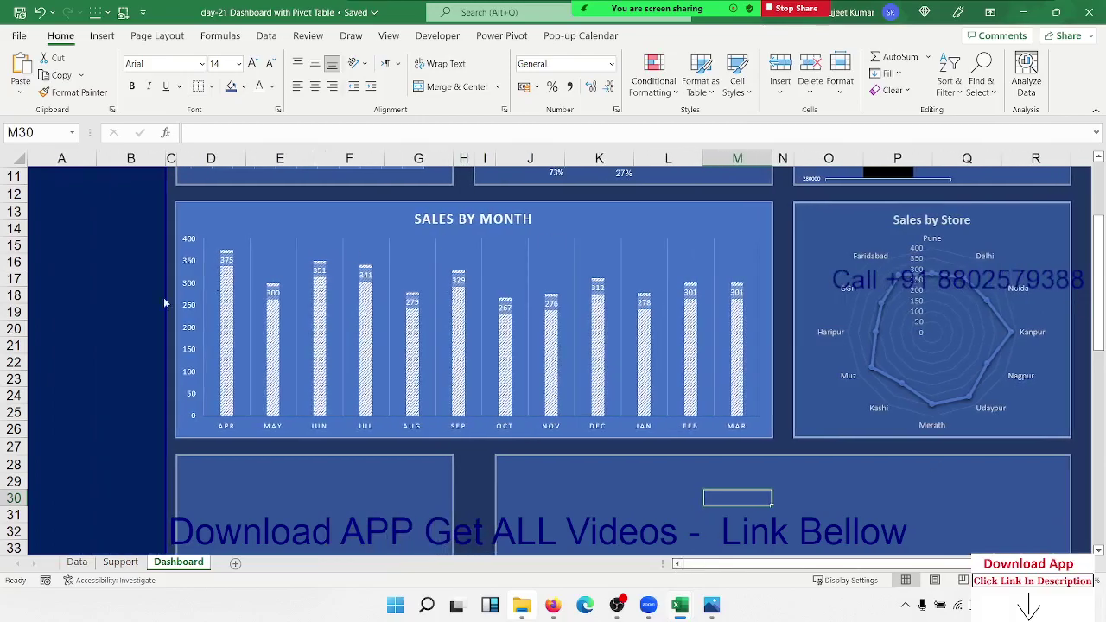
{"action": "left_click", "coordinate": [192, 467]}
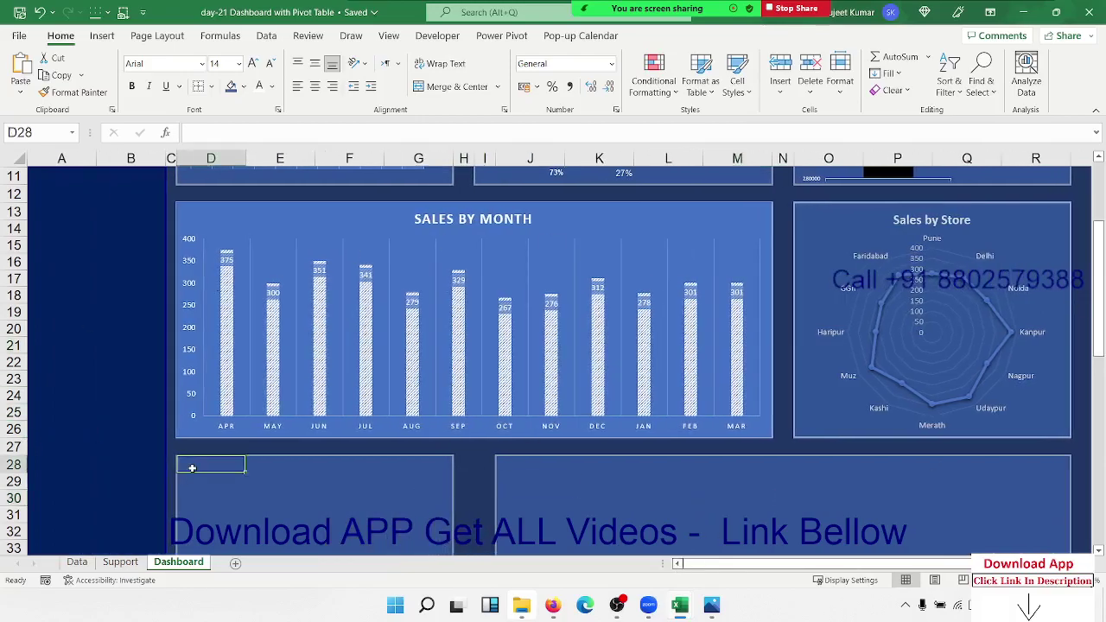
Review the Store and Product entries on the Data sheet
{"action": "left_click", "coordinate": [120, 561]}
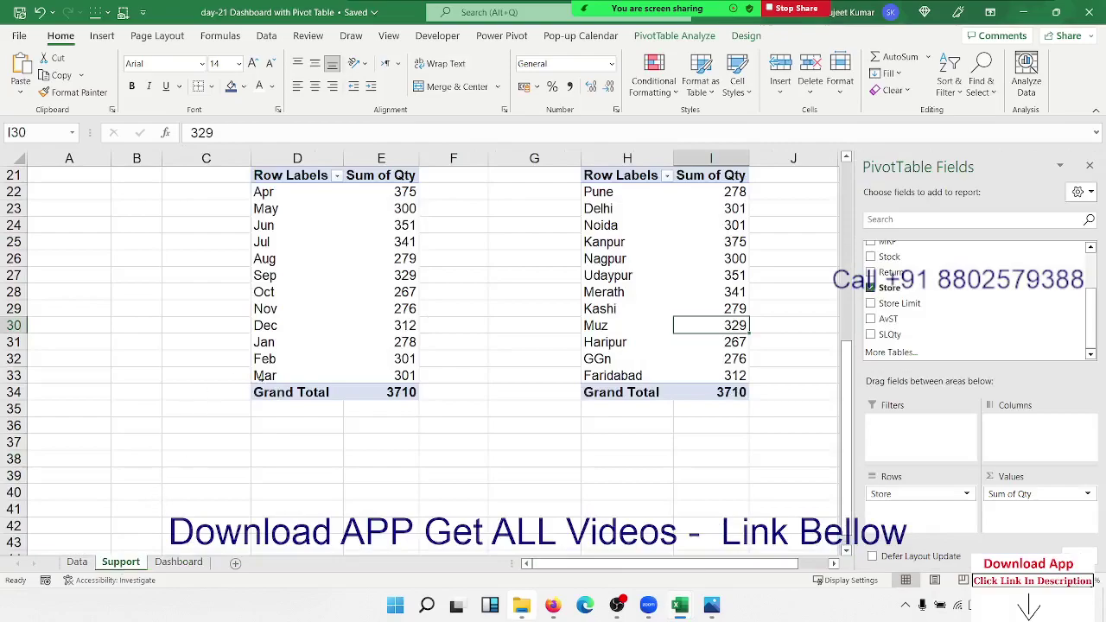
{"action": "left_click", "coordinate": [77, 562]}
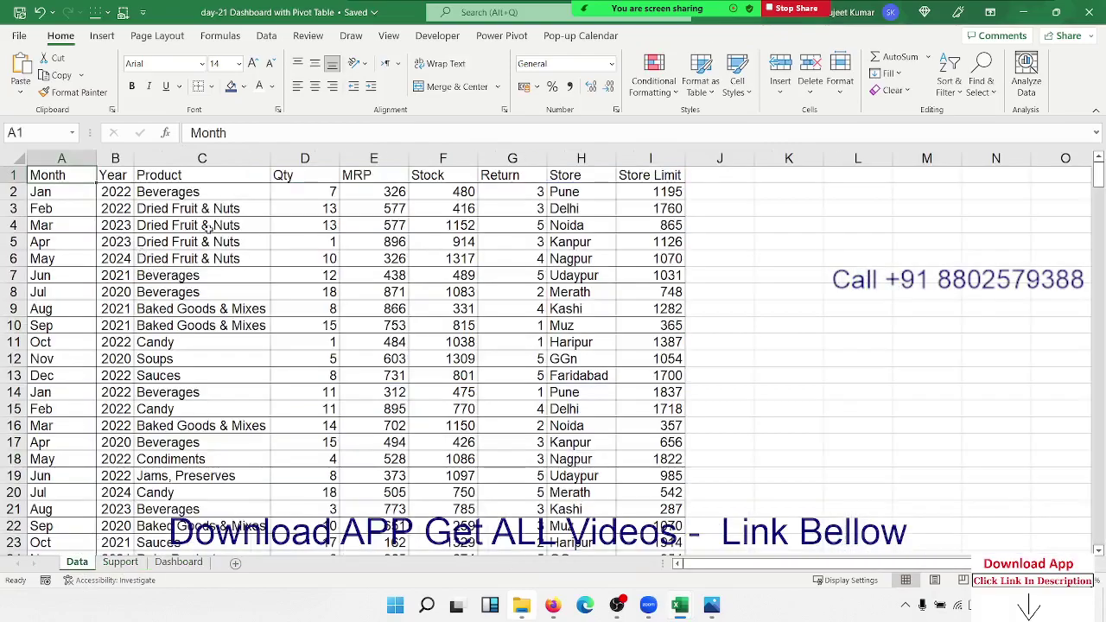
{"action": "left_click", "coordinate": [582, 211]}
{"action": "left_click", "coordinate": [160, 208]}
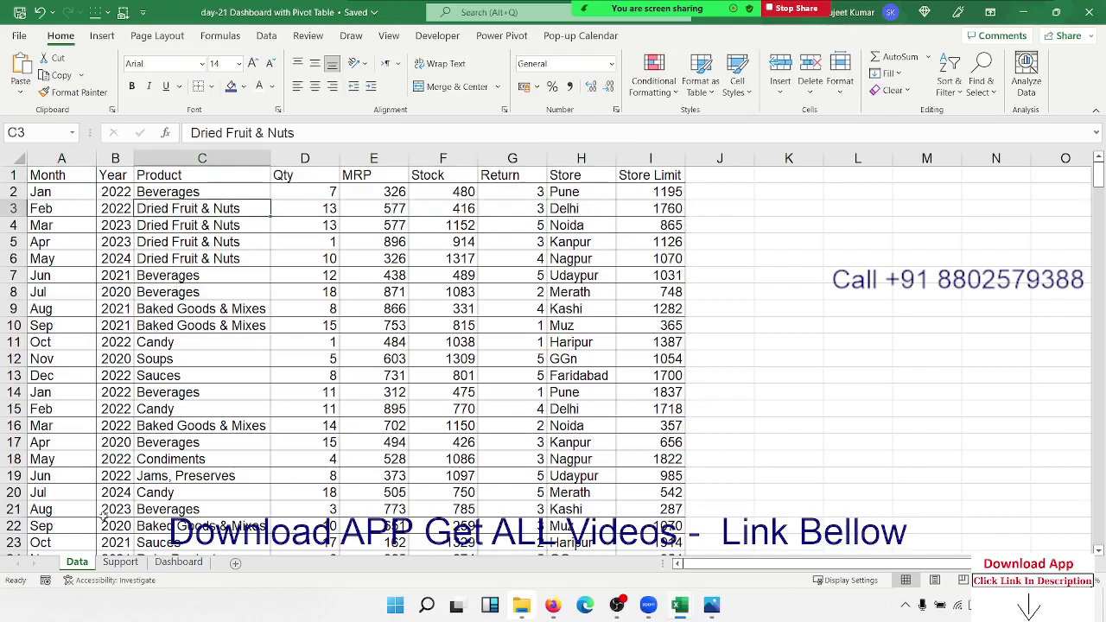
Copy the store pivot table on the Support sheet and paste it at K21
{"action": "left_click", "coordinate": [120, 561]}
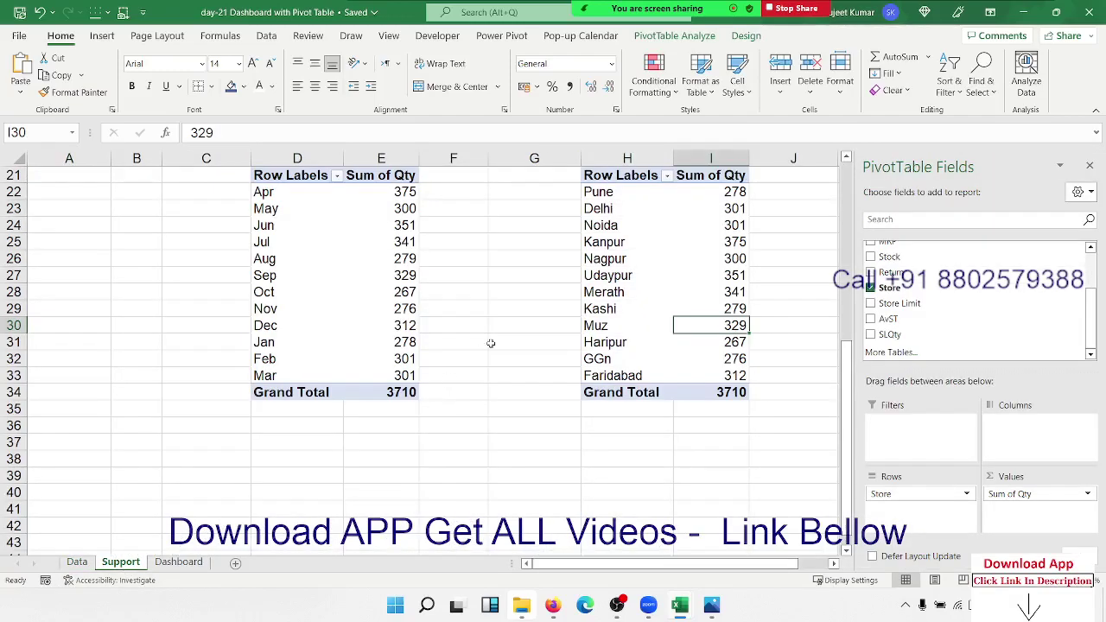
{"action": "left_click", "coordinate": [616, 176]}
{"action": "key", "text": "ctrl+a"}
{"action": "key", "text": "ctrl+c"}
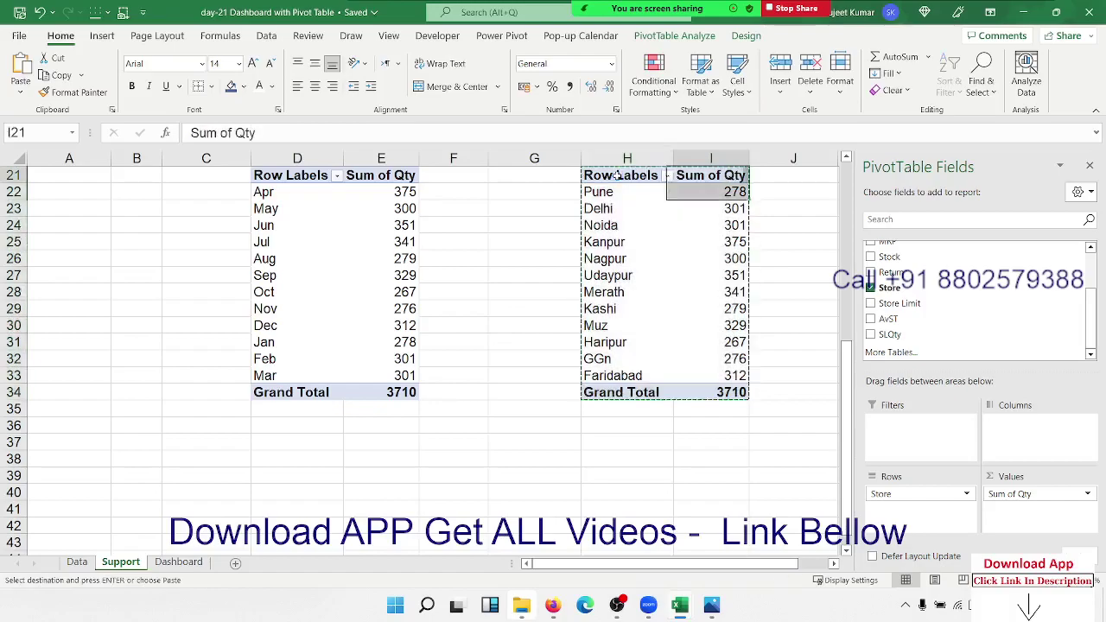
{"action": "key", "text": "Right"}
{"action": "key", "text": "Right"}
{"action": "key", "text": "Down"}
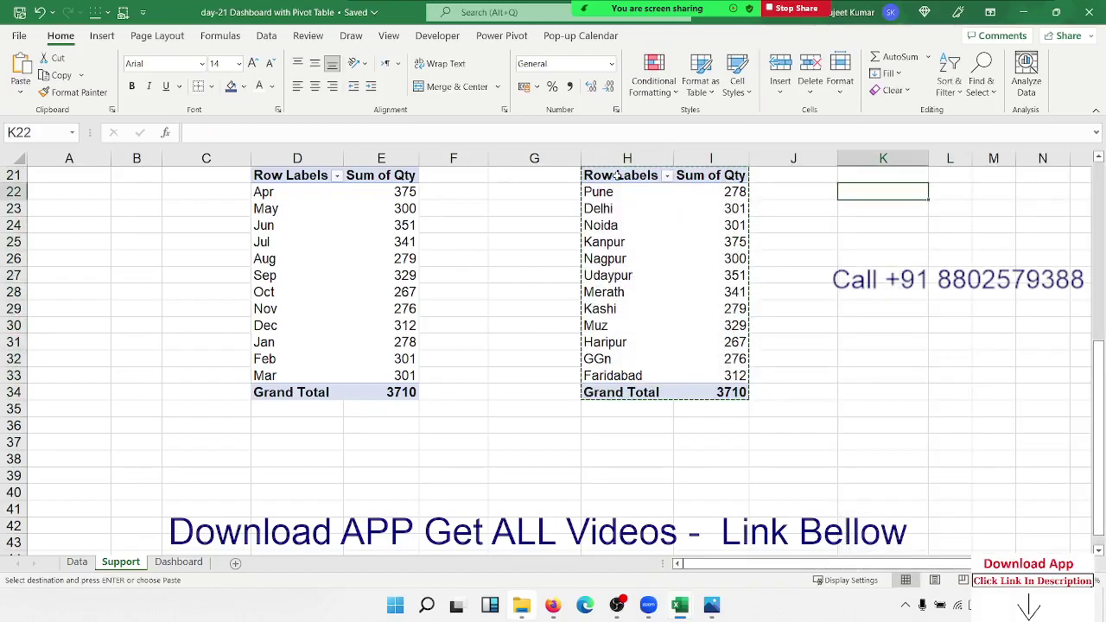
{"action": "key", "text": "Up"}
{"action": "key", "text": "Up"}
{"action": "key", "text": "Down"}
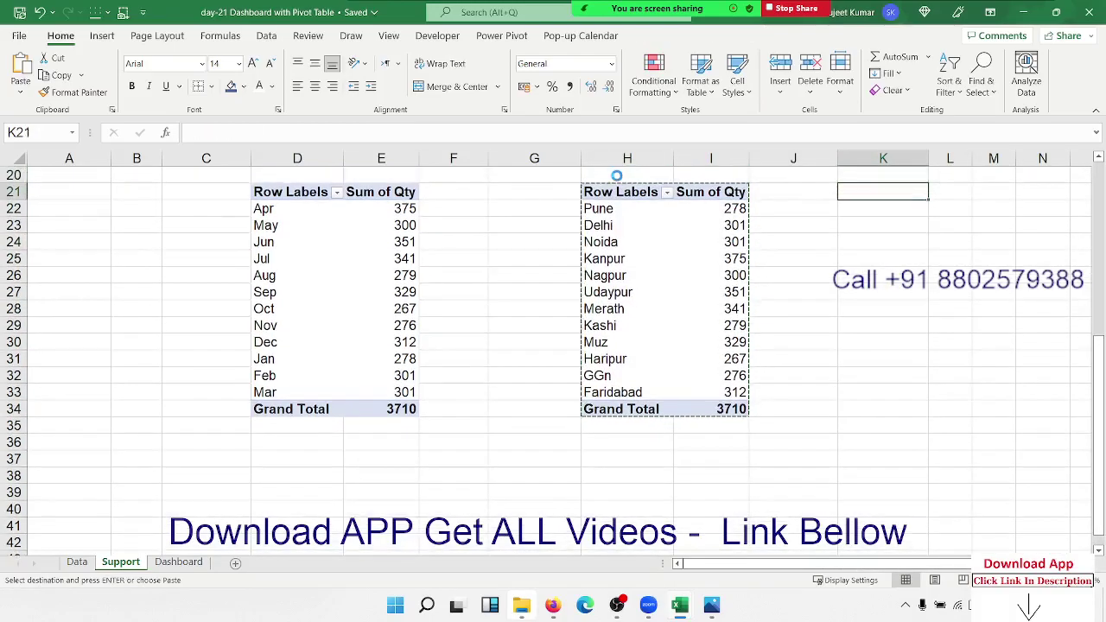
{"action": "key", "text": "ctrl+v"}
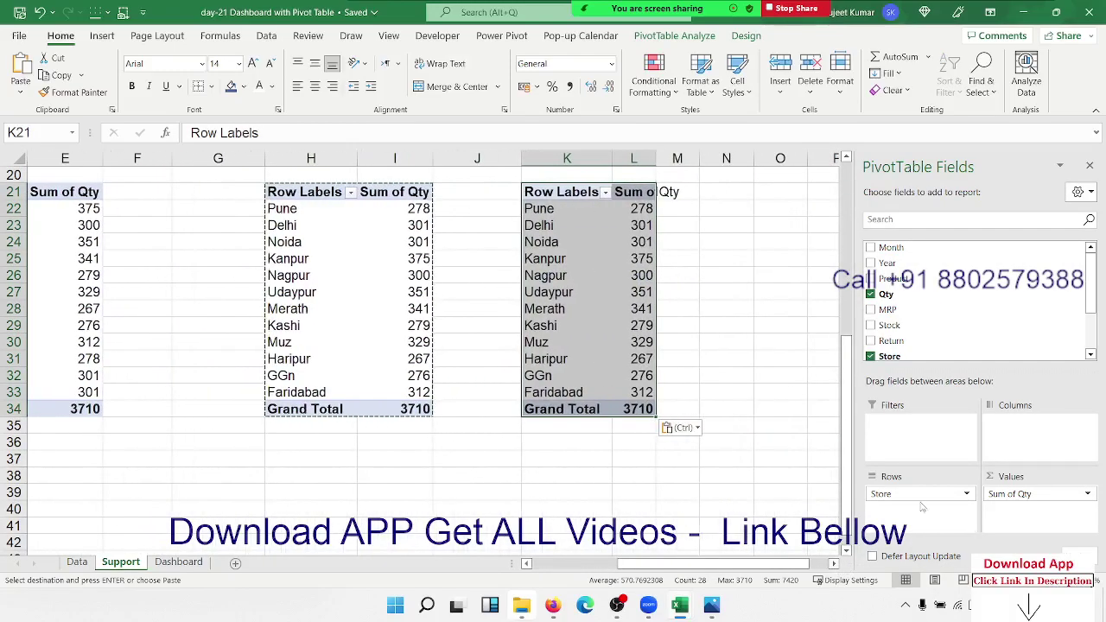
Remove Store from the copied pivot so it sums Qty by Product
{"action": "mouse_move", "coordinate": [919, 494]}
{"action": "left_mouse_down"}
{"action": "mouse_move", "coordinate": [931, 274]}
{"action": "mouse_move", "coordinate": [920, 494]}
{"action": "left_mouse_up"}
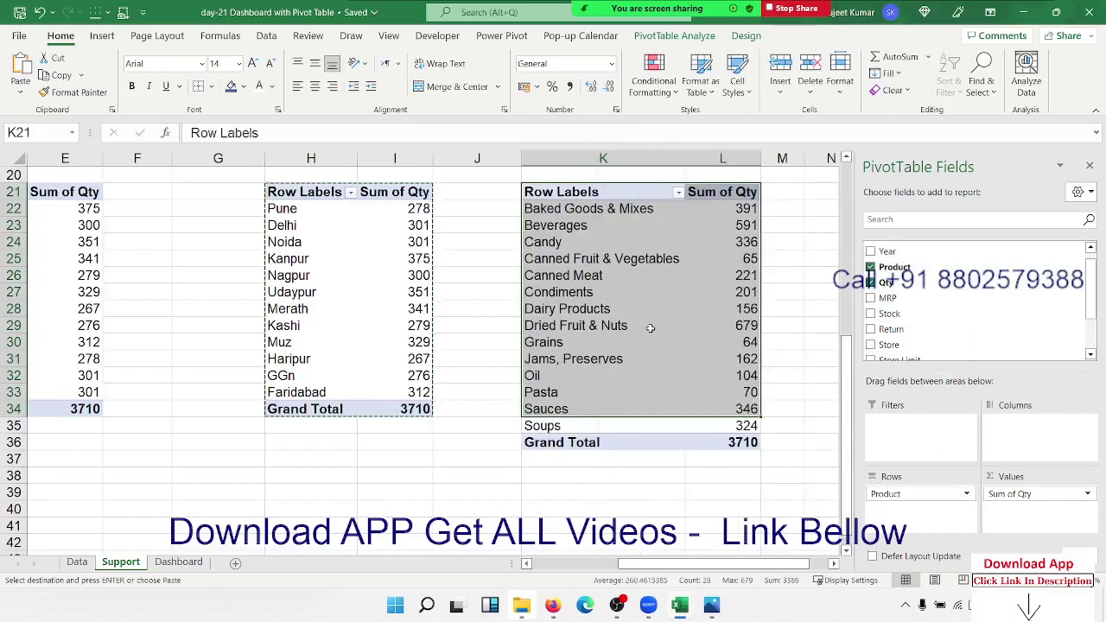
{"action": "left_click", "coordinate": [650, 327]}
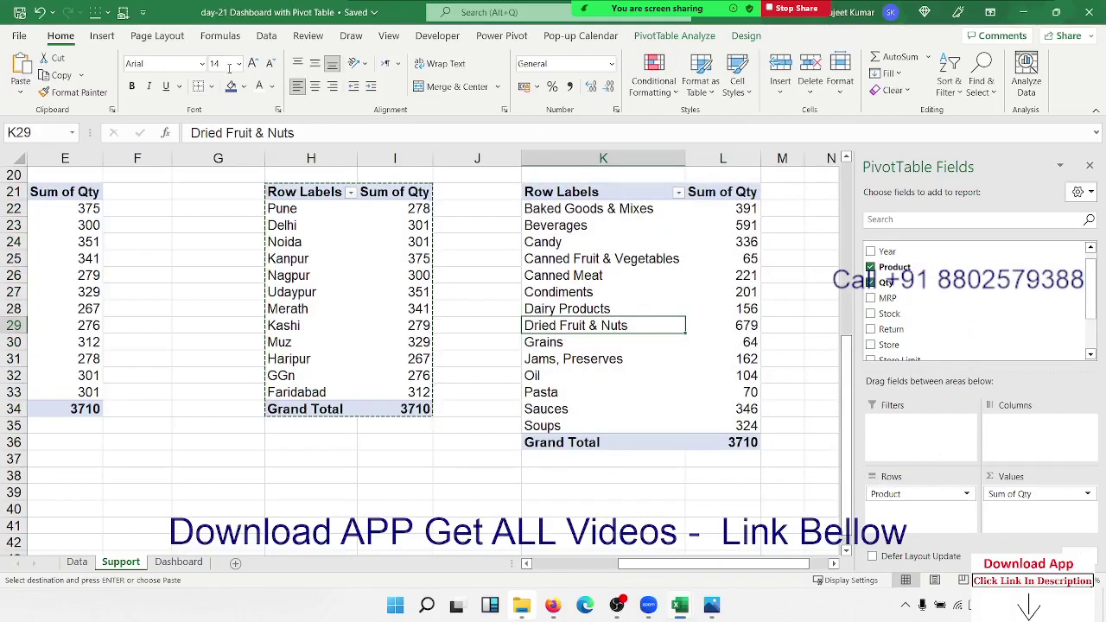
{"action": "left_click", "coordinate": [102, 36]}
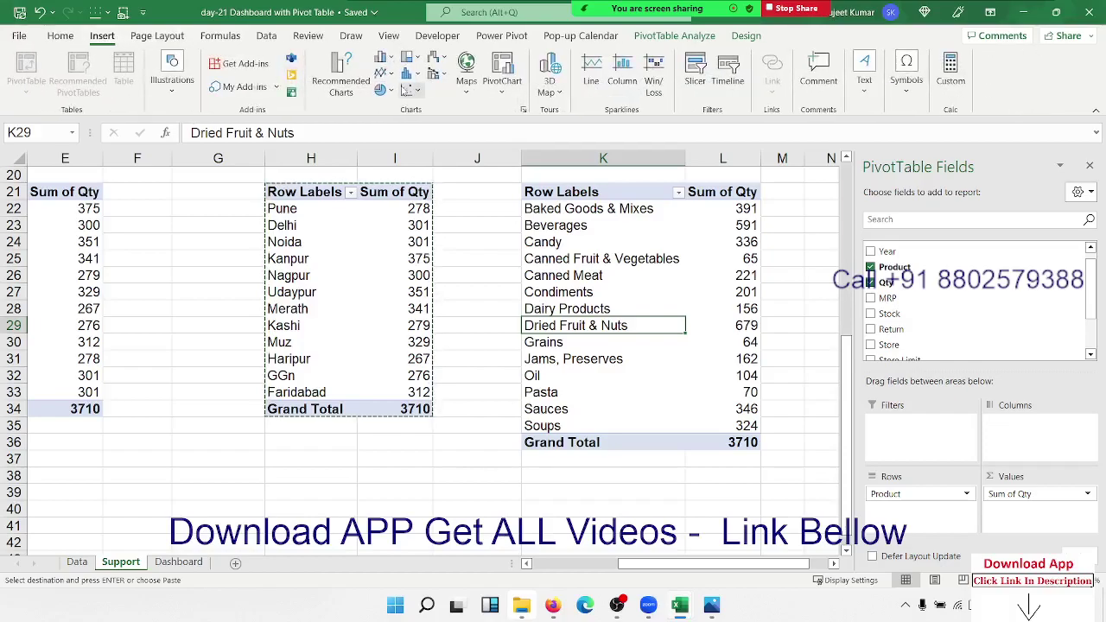
Insert a clustered bar PivotChart of the Product pivot and hide all its field buttons
{"action": "left_click", "coordinate": [385, 58]}
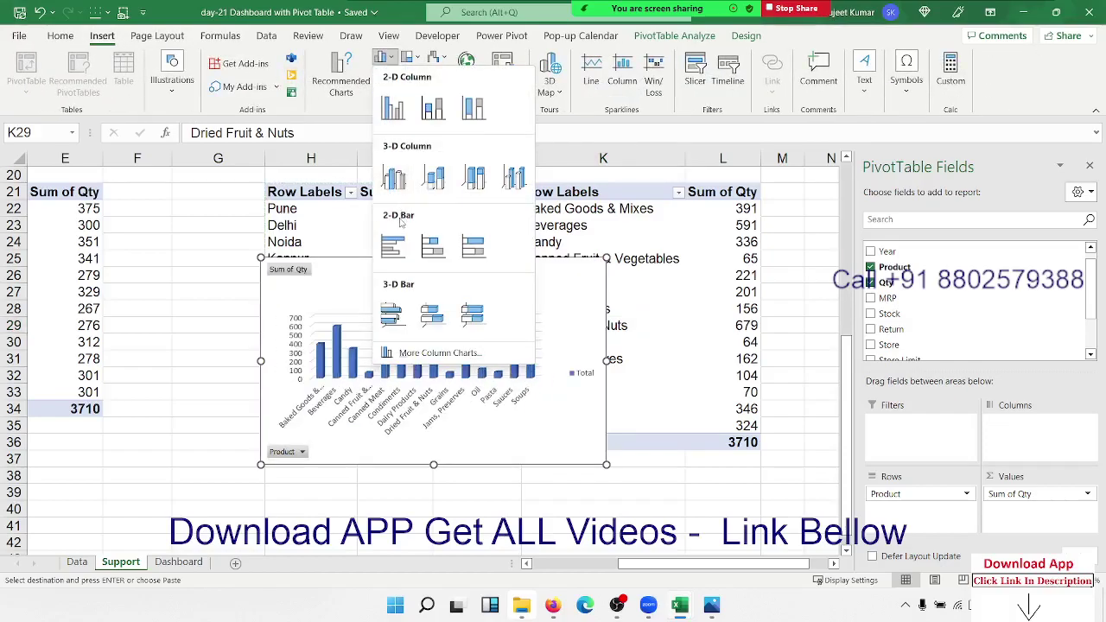
{"action": "left_click", "coordinate": [393, 246]}
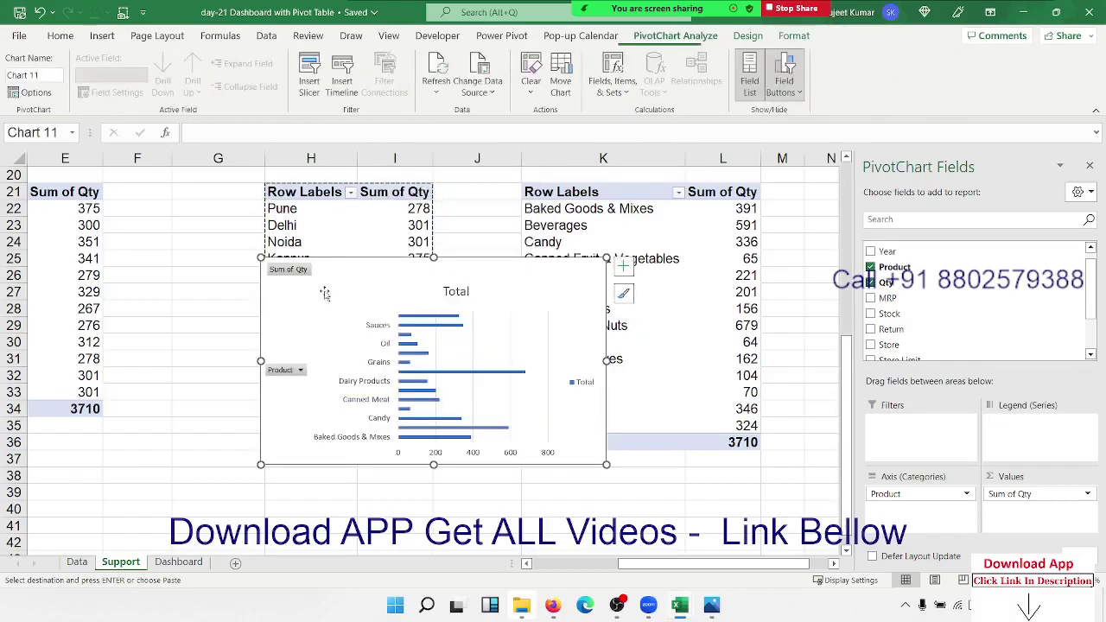
{"action": "right_click", "coordinate": [288, 367]}
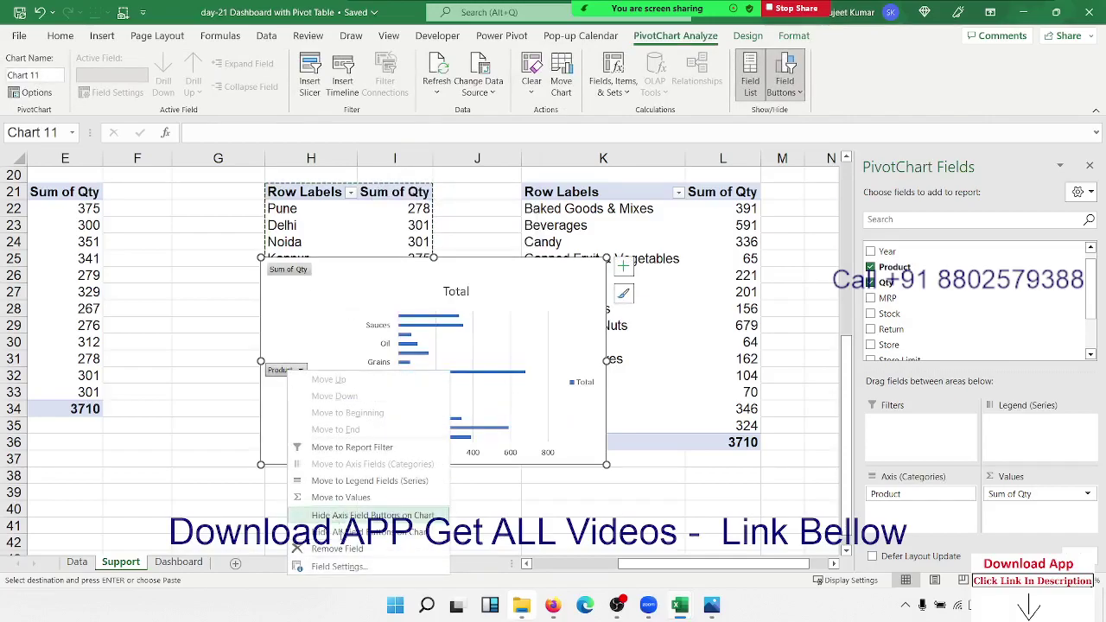
{"action": "left_click", "coordinate": [348, 542]}
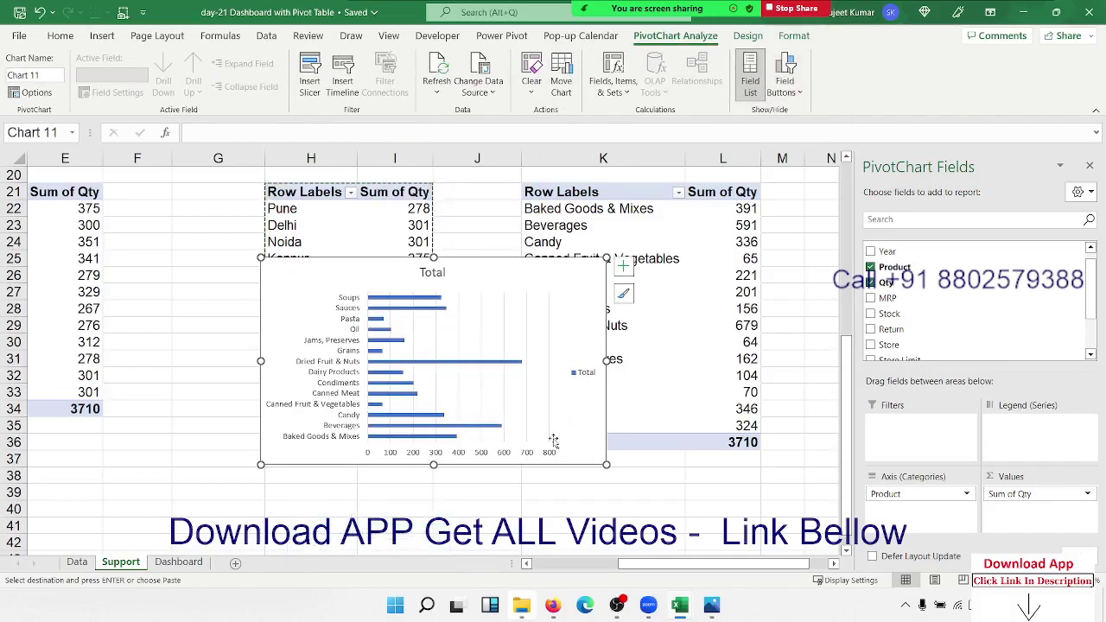
Delete the chart's value axis, Total legend and vertical gridlines
{"action": "left_click", "coordinate": [507, 457]}
{"action": "key", "text": "Delete"}
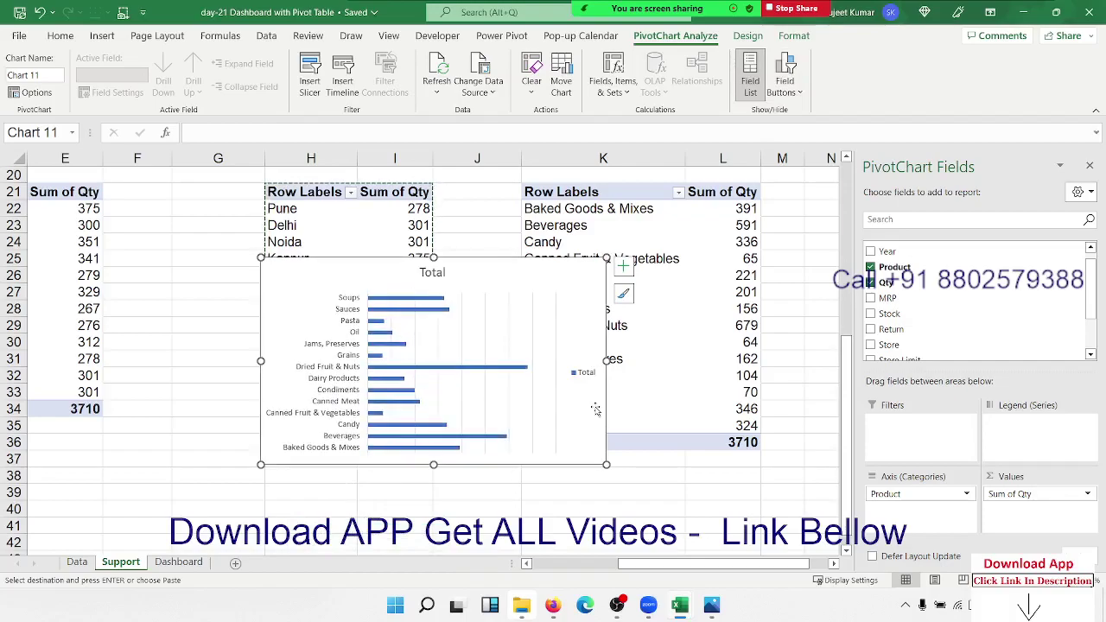
{"action": "left_click", "coordinate": [588, 374]}
{"action": "key", "text": "Delete"}
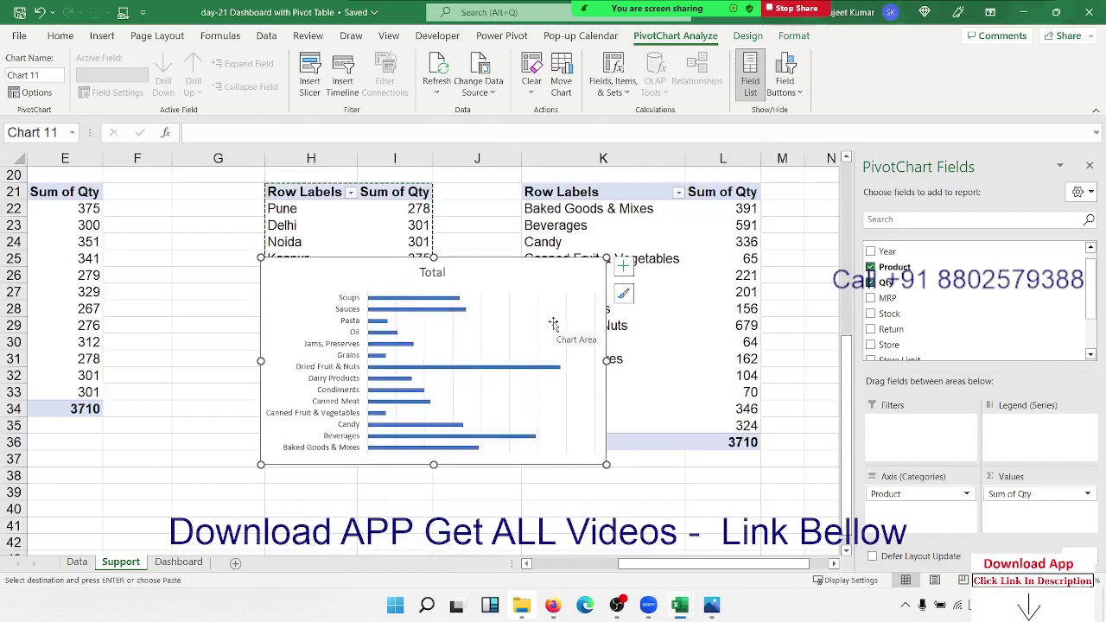
{"action": "left_click", "coordinate": [536, 316]}
{"action": "key", "text": "Delete"}
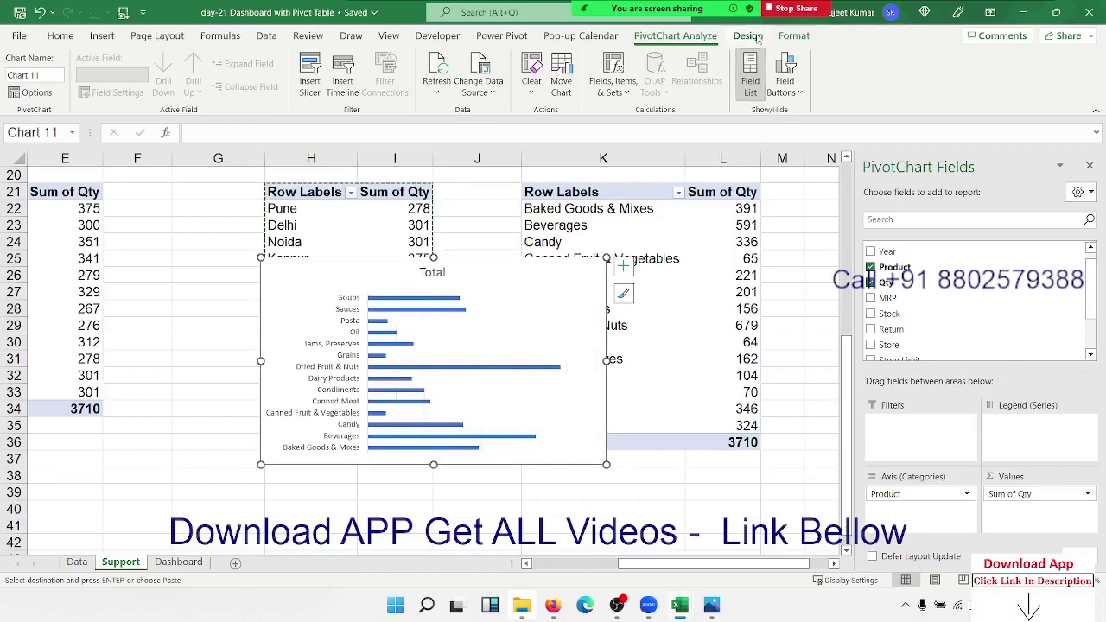
{"action": "left_click", "coordinate": [747, 35]}
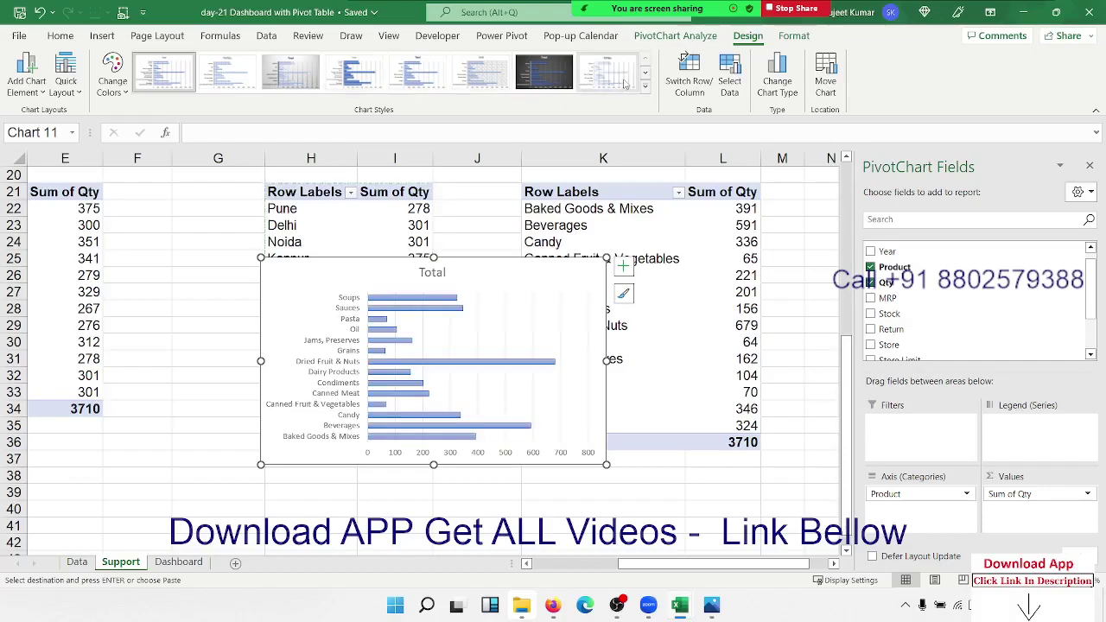
Apply the blue Style 12 to the product chart and delete the reappeared value axis
{"action": "left_click", "coordinate": [644, 85]}
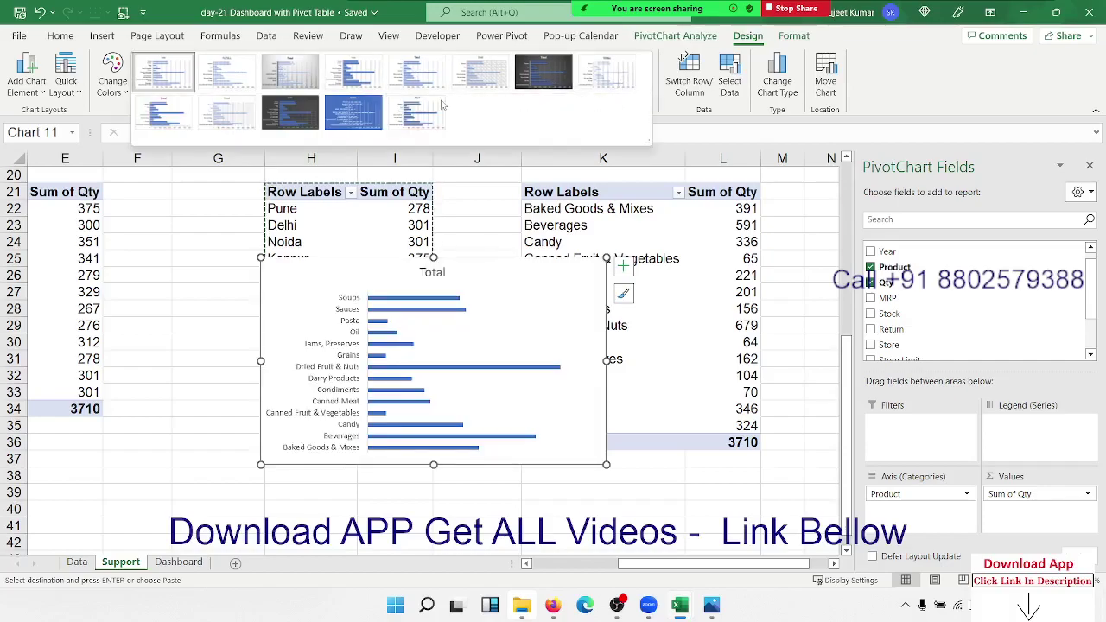
{"action": "left_click", "coordinate": [373, 123]}
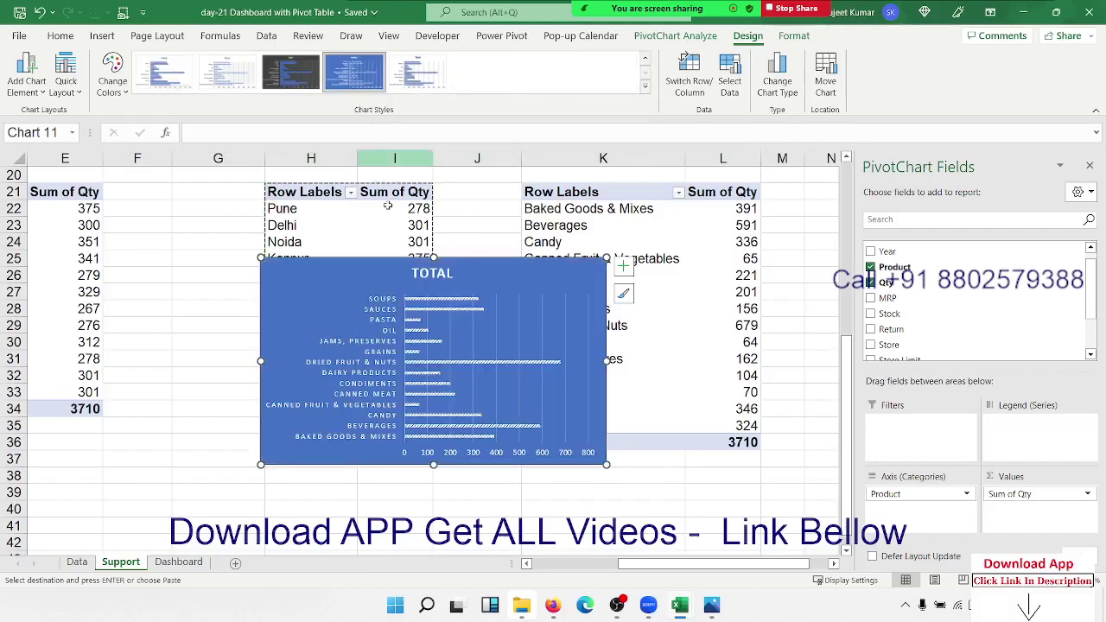
{"action": "left_click", "coordinate": [445, 454]}
{"action": "key", "text": "Delete"}
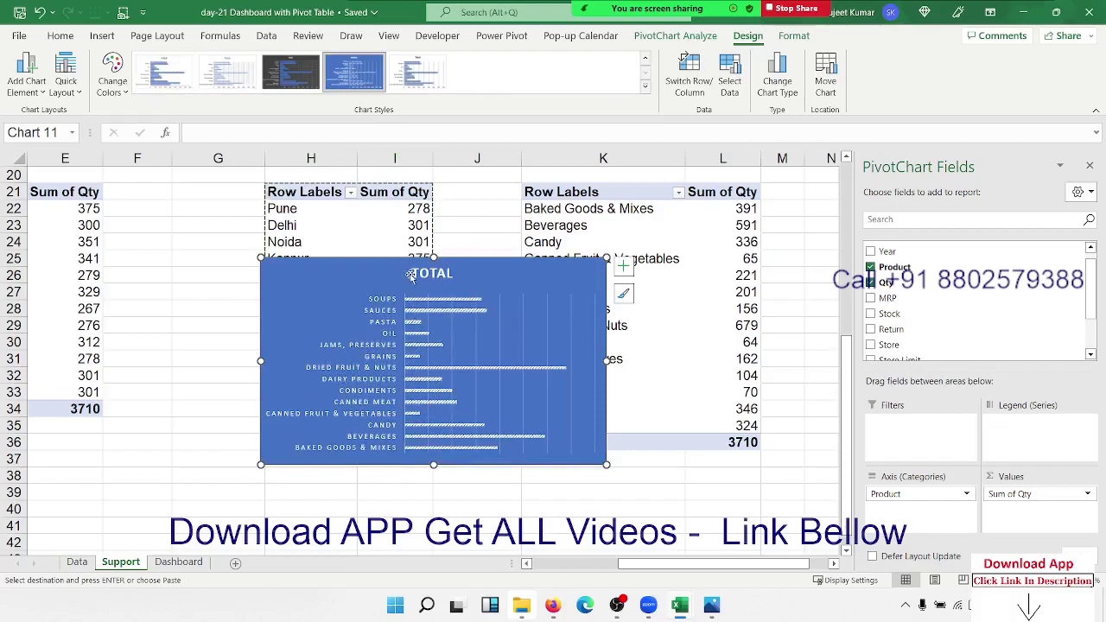
Set the product category labels' font size to 6
{"action": "left_click", "coordinate": [394, 305]}
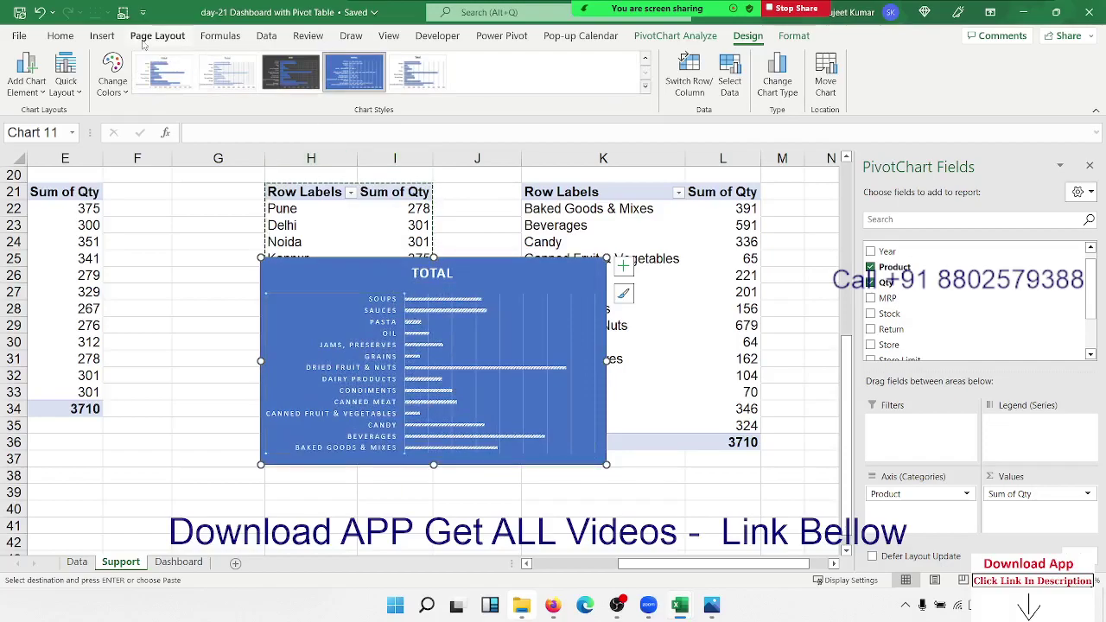
{"action": "left_click", "coordinate": [60, 35]}
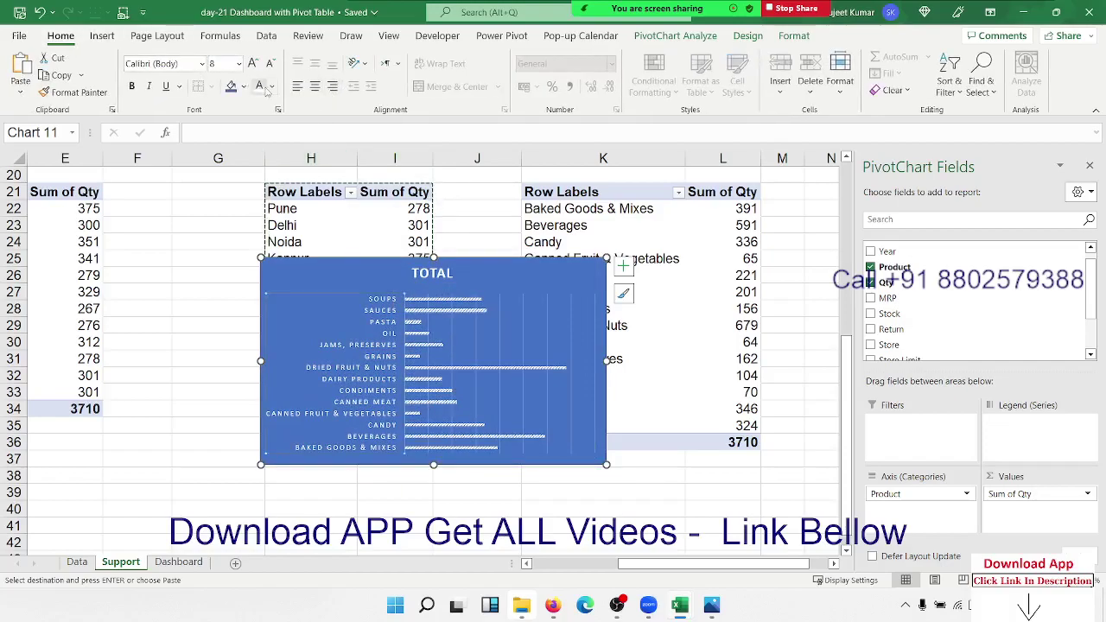
{"action": "left_click", "coordinate": [270, 64]}
{"action": "left_click", "coordinate": [270, 64]}
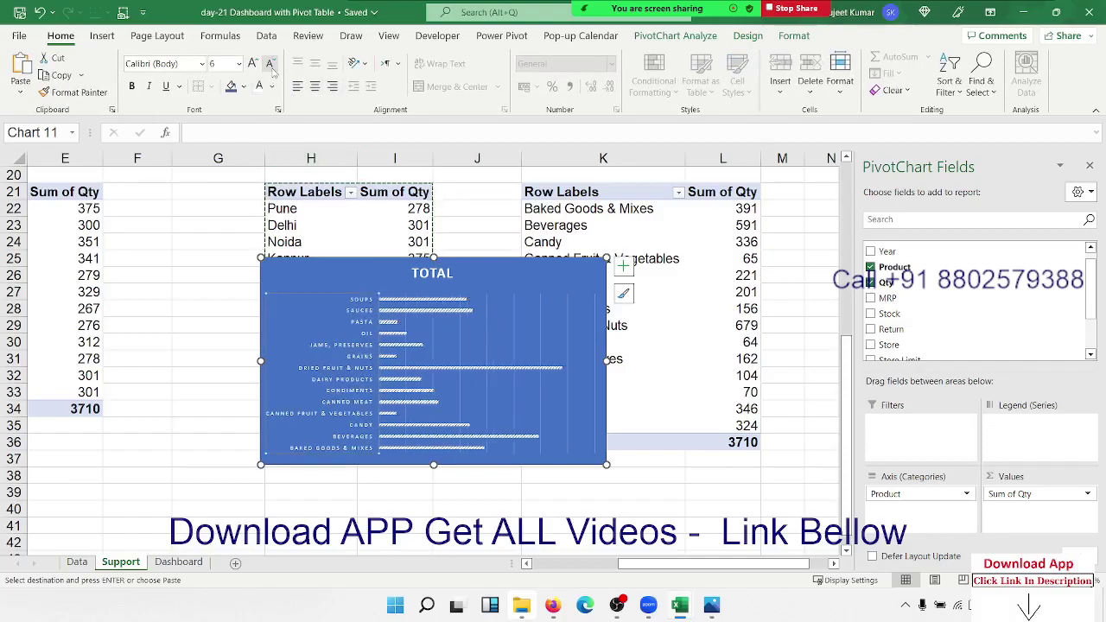
{"action": "left_click", "coordinate": [271, 64]}
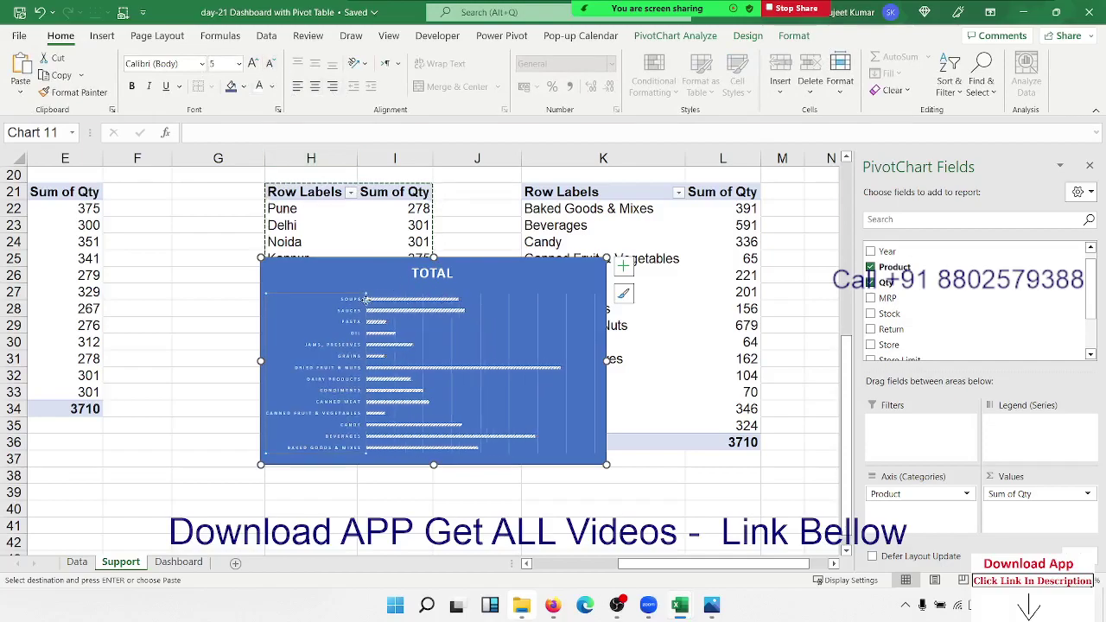
{"action": "left_click", "coordinate": [253, 64]}
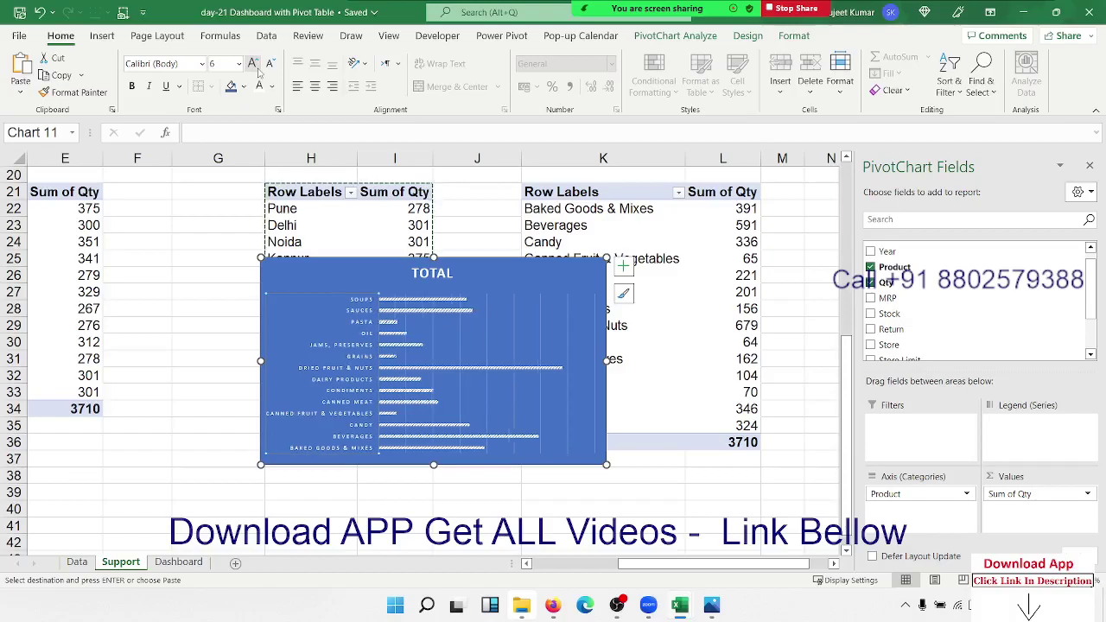
{"action": "left_click", "coordinate": [515, 314]}
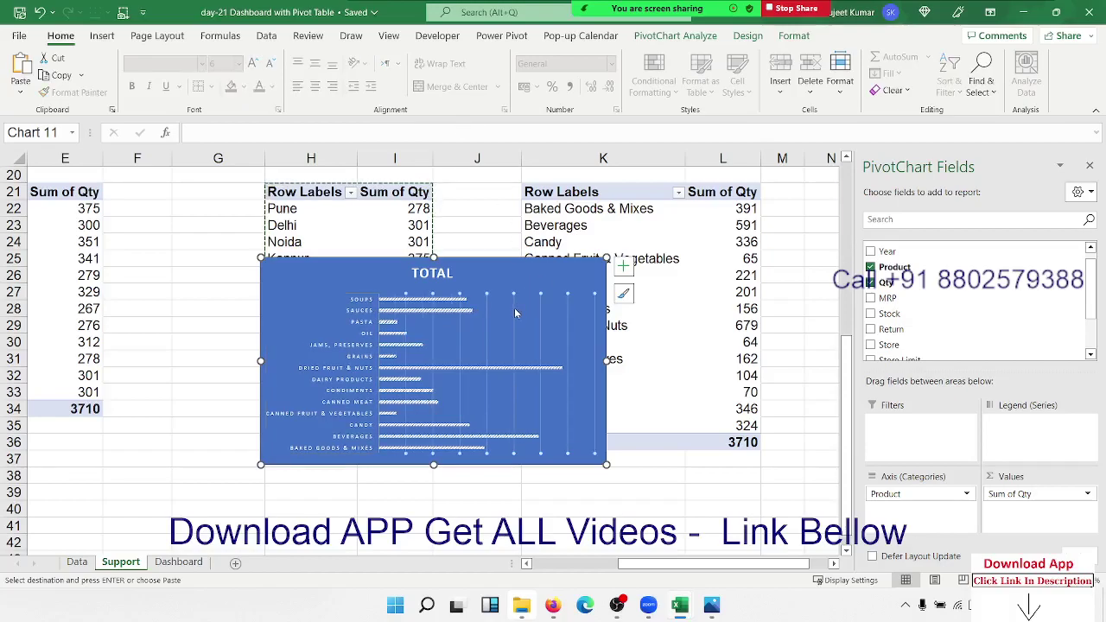
{"action": "left_click", "coordinate": [432, 273]}
Replace the chart title TOTAL with 'SALES BY PRODUCT'
{"action": "double_click", "coordinate": [431, 273]}
{"action": "double_click", "coordinate": [432, 274]}
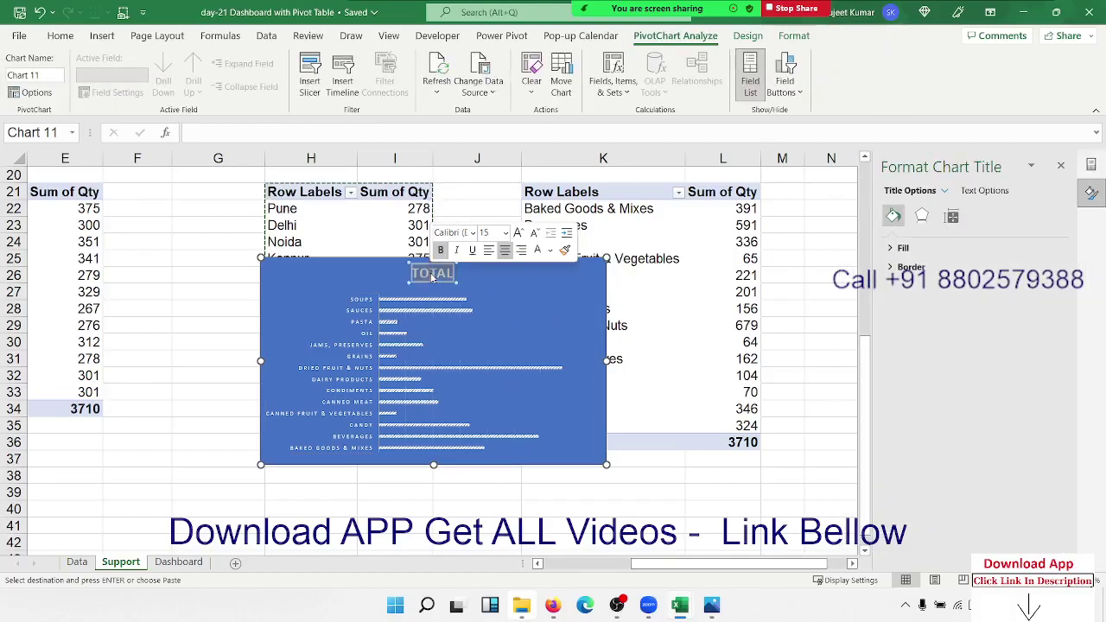
{"action": "type", "text": "SALES"}
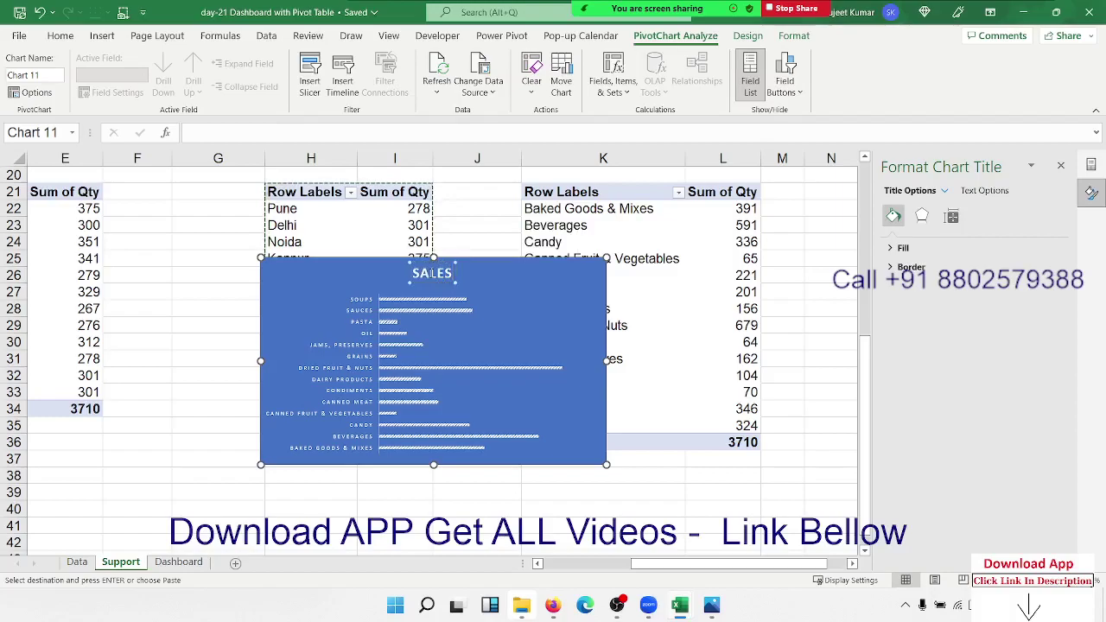
{"action": "type", "text": " BY PR"}
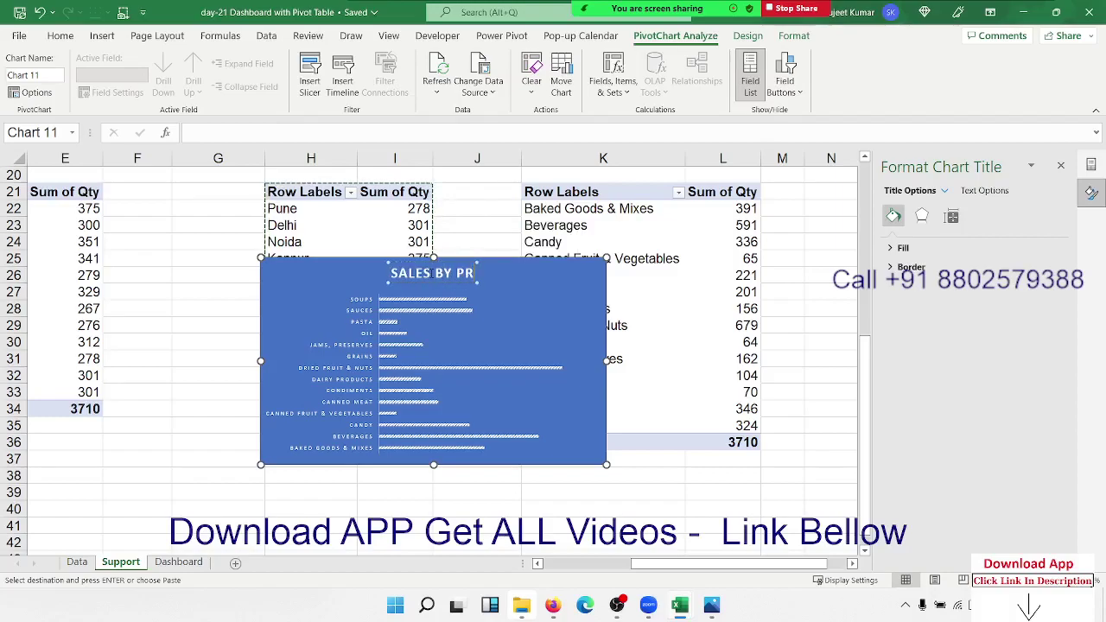
{"action": "type", "text": "ODUCT"}
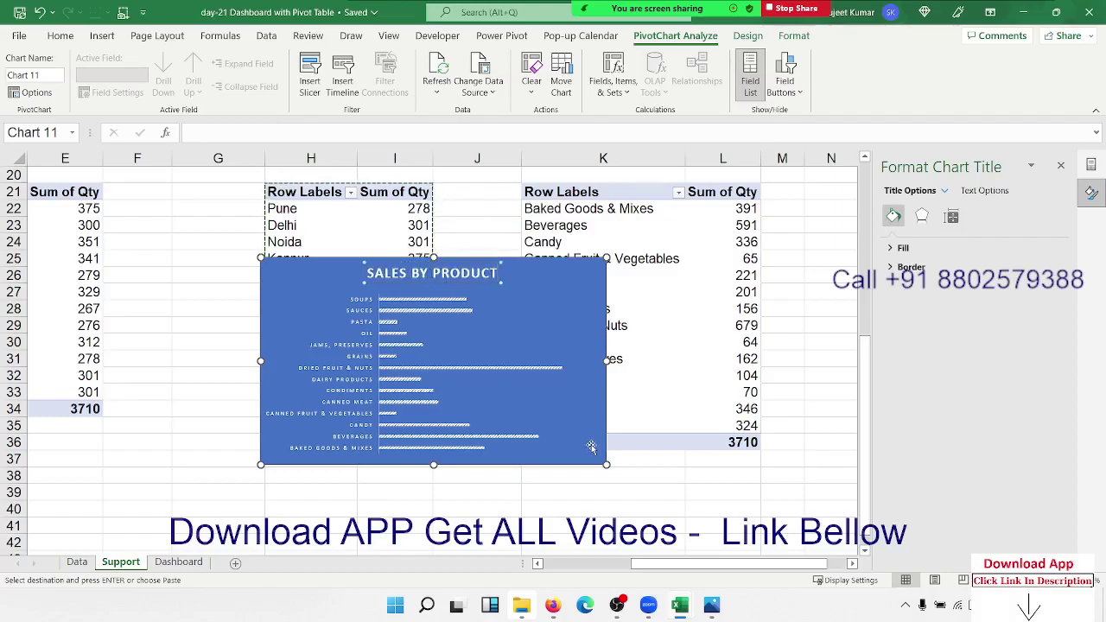
{"action": "left_click", "coordinate": [592, 445]}
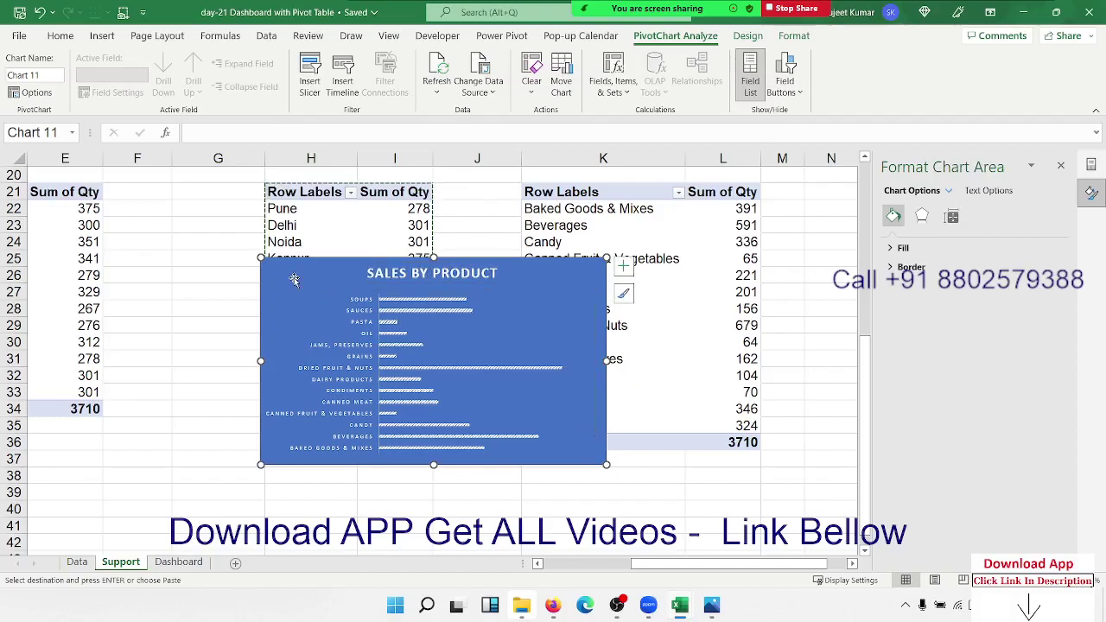
Cut the product chart to the Dashboard at D28 and resize it to fill the card to row 41
{"action": "key", "text": "ctrl+x"}
{"action": "left_click", "coordinate": [192, 565]}
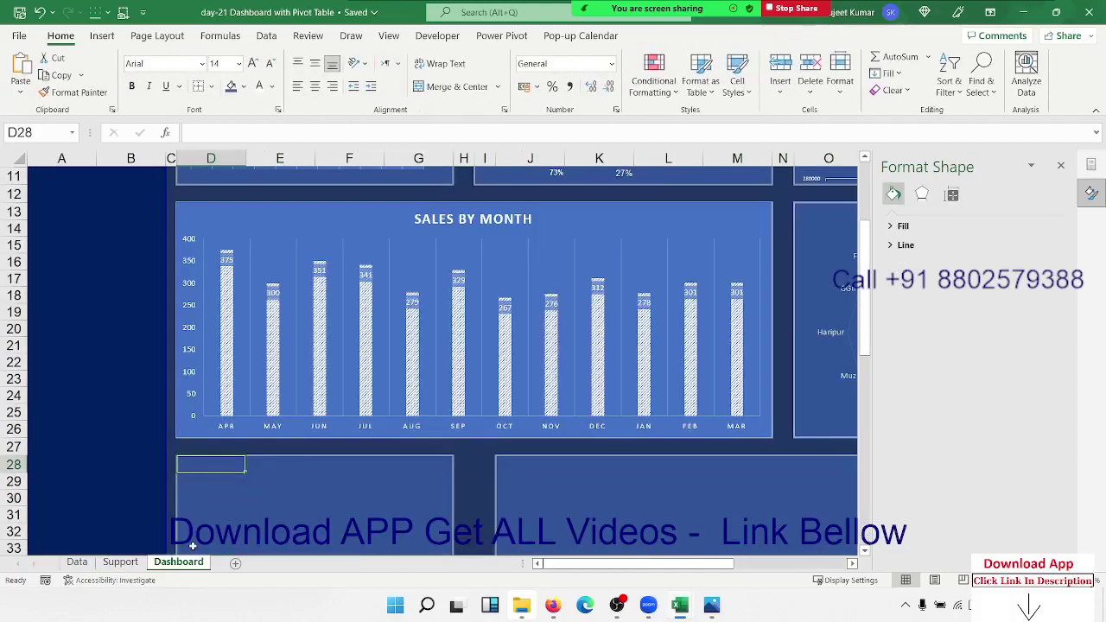
{"action": "key", "text": "ctrl+v"}
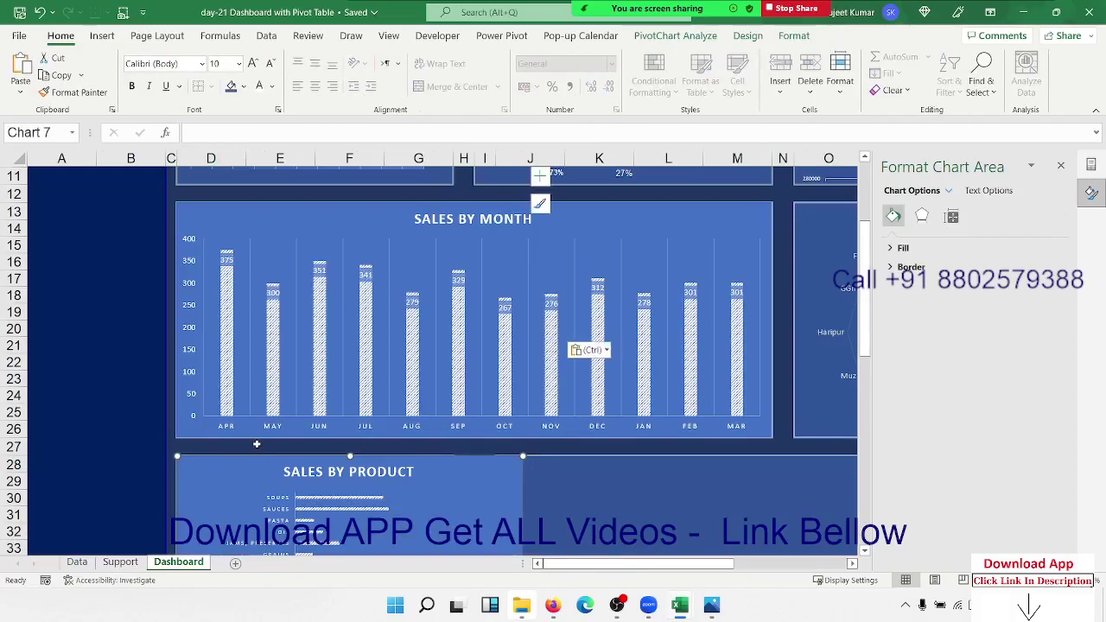
{"action": "scroll", "coordinate": [448, 378], "scroll_direction": "down", "scroll_amount": 7}
{"action": "left_click_drag", "start_coordinate": [523, 328], "coordinate": [447, 352]}
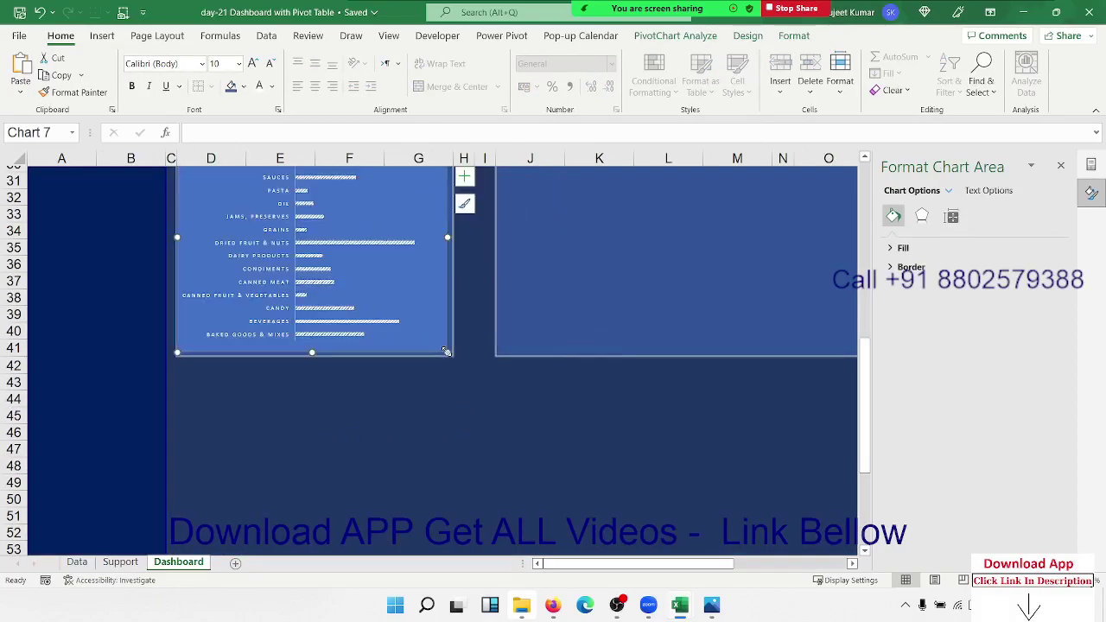
{"action": "left_click", "coordinate": [515, 401]}
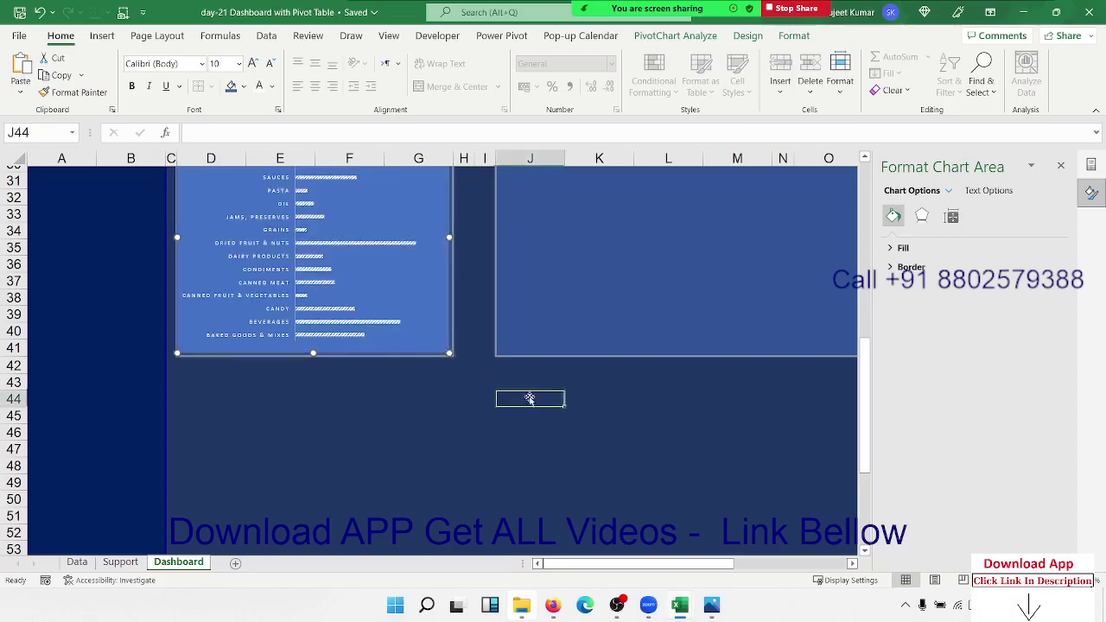
{"action": "left_click", "coordinate": [598, 321]}
{"action": "scroll", "coordinate": [597, 321], "scroll_direction": "up", "scroll_amount": 3}
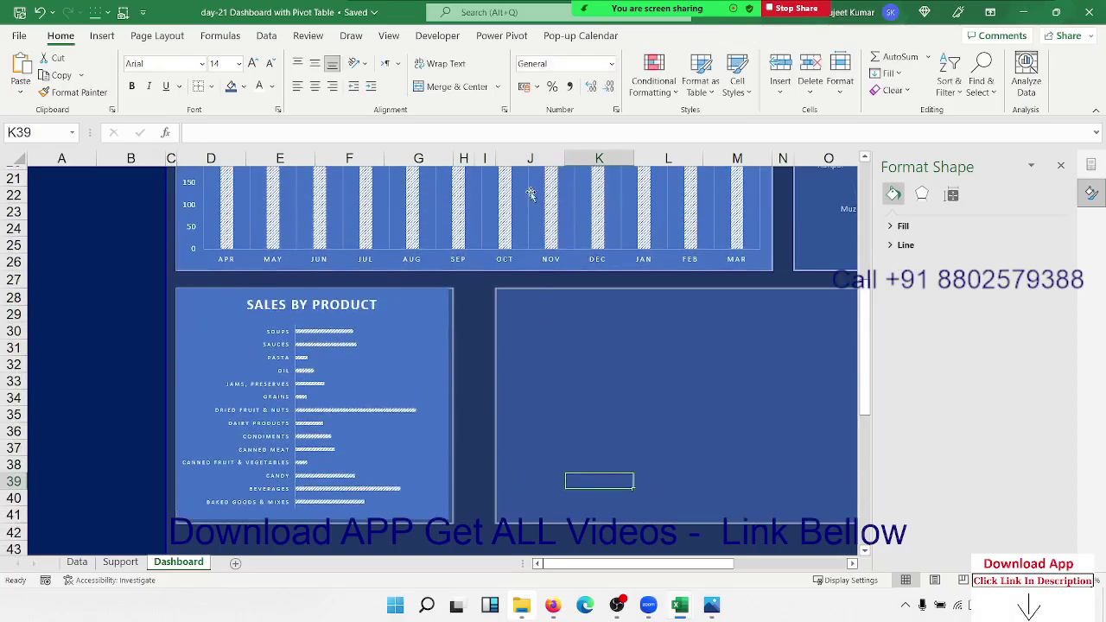
Narrow column H to tighten the gap between the product card and the empty card
{"action": "left_click", "coordinate": [487, 158]}
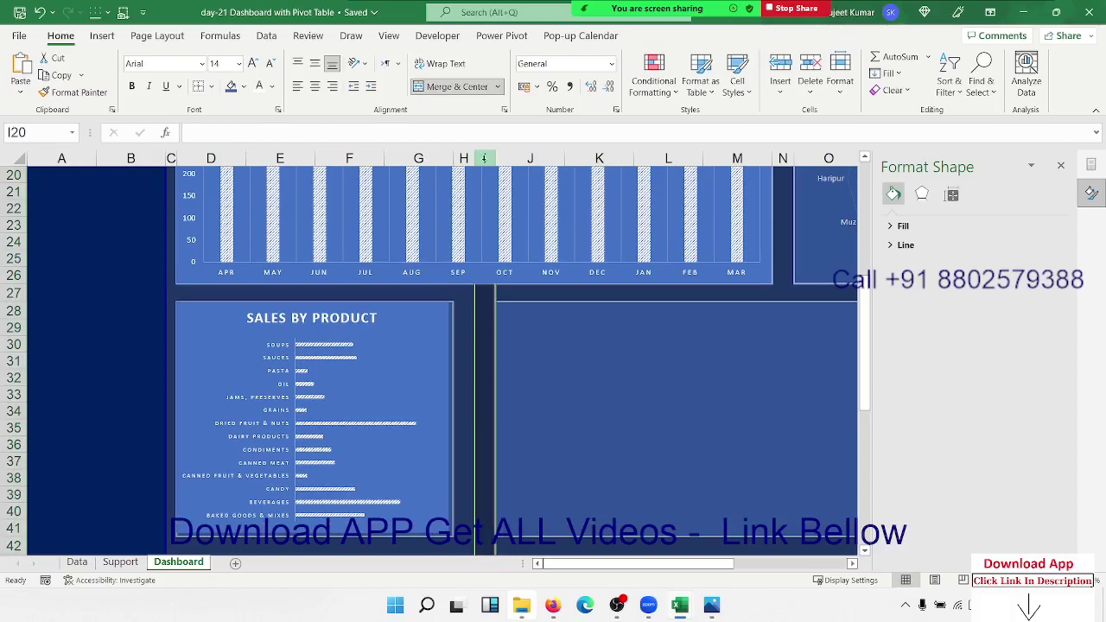
{"action": "left_click", "coordinate": [464, 158]}
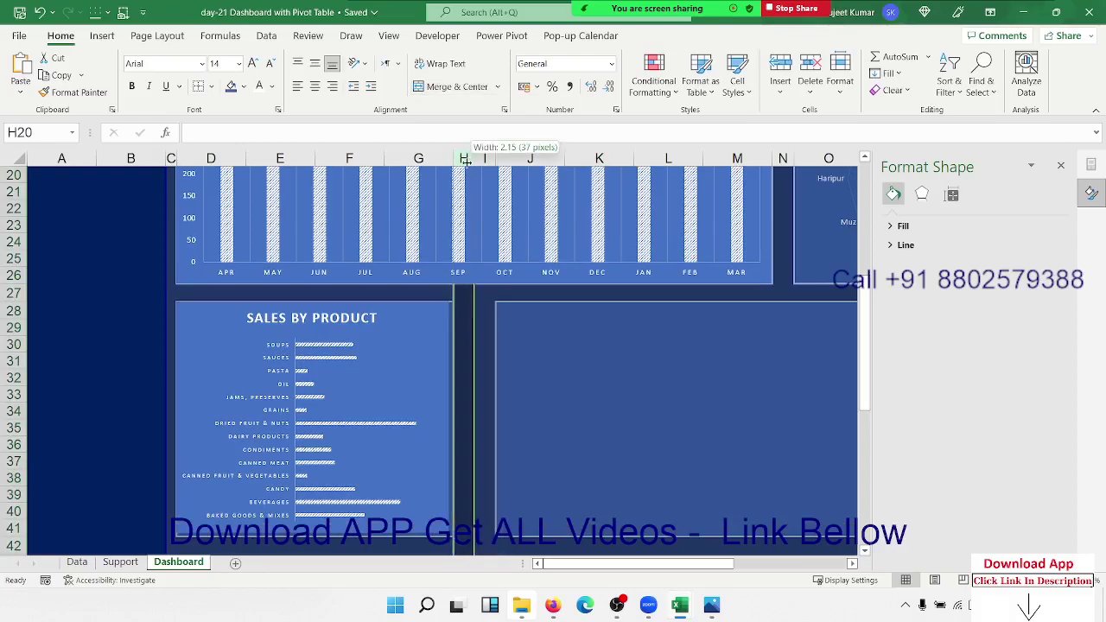
{"action": "left_click_drag", "start_coordinate": [465, 158], "coordinate": [461, 158]}
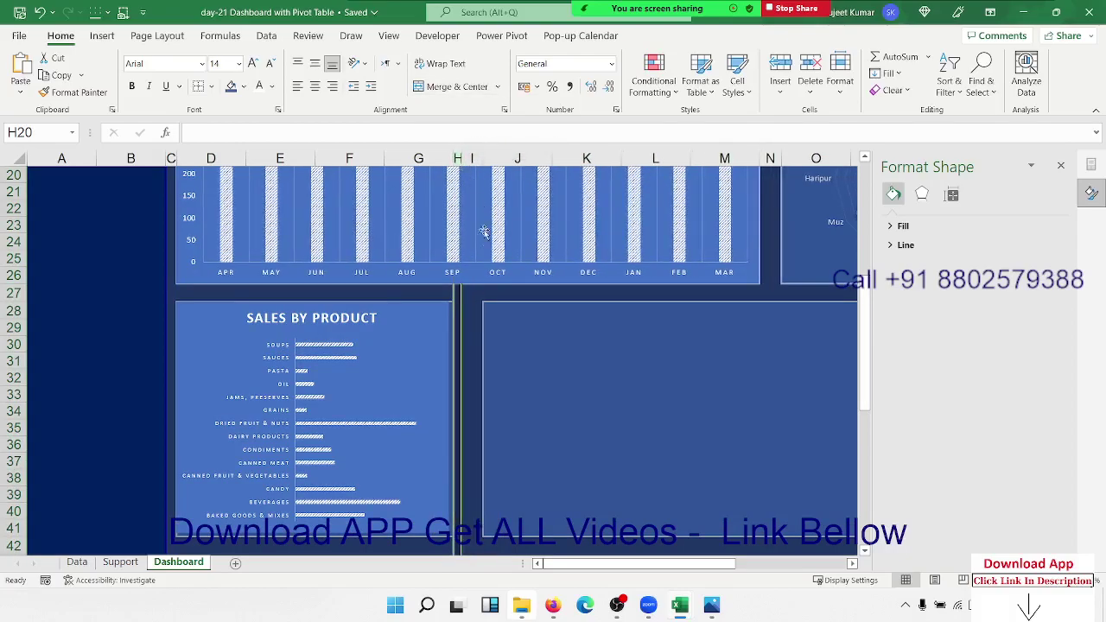
{"action": "scroll", "coordinate": [511, 378], "scroll_direction": "up", "scroll_amount": 1}
{"action": "scroll", "coordinate": [512, 377], "scroll_direction": "up", "scroll_amount": 5}
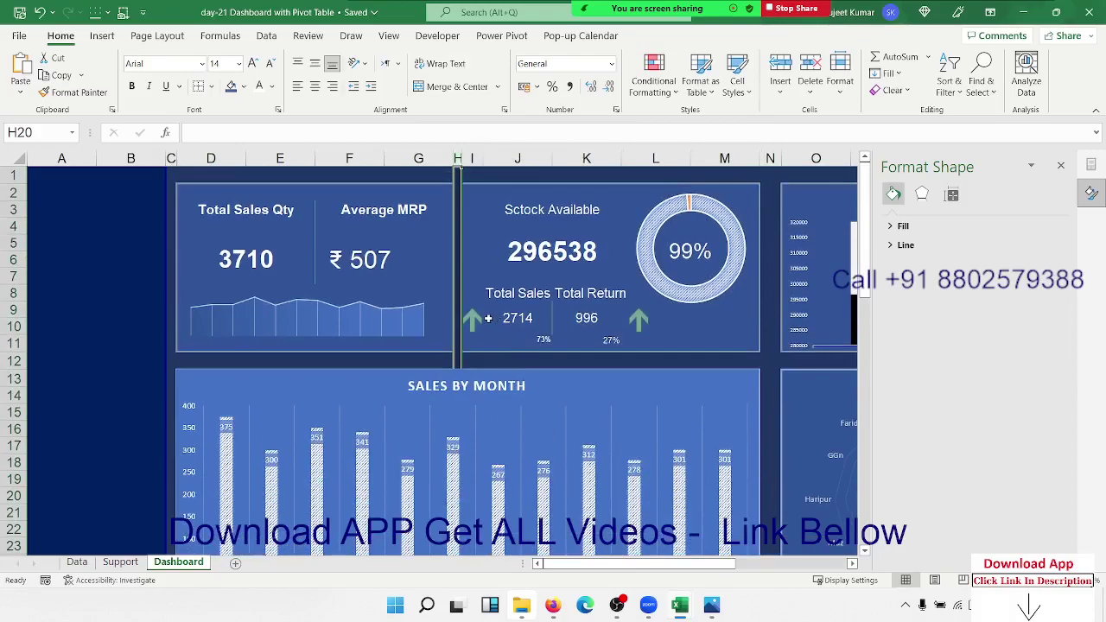
{"action": "scroll", "coordinate": [488, 318], "scroll_direction": "down", "scroll_amount": 6}
{"action": "left_click", "coordinate": [525, 412]}
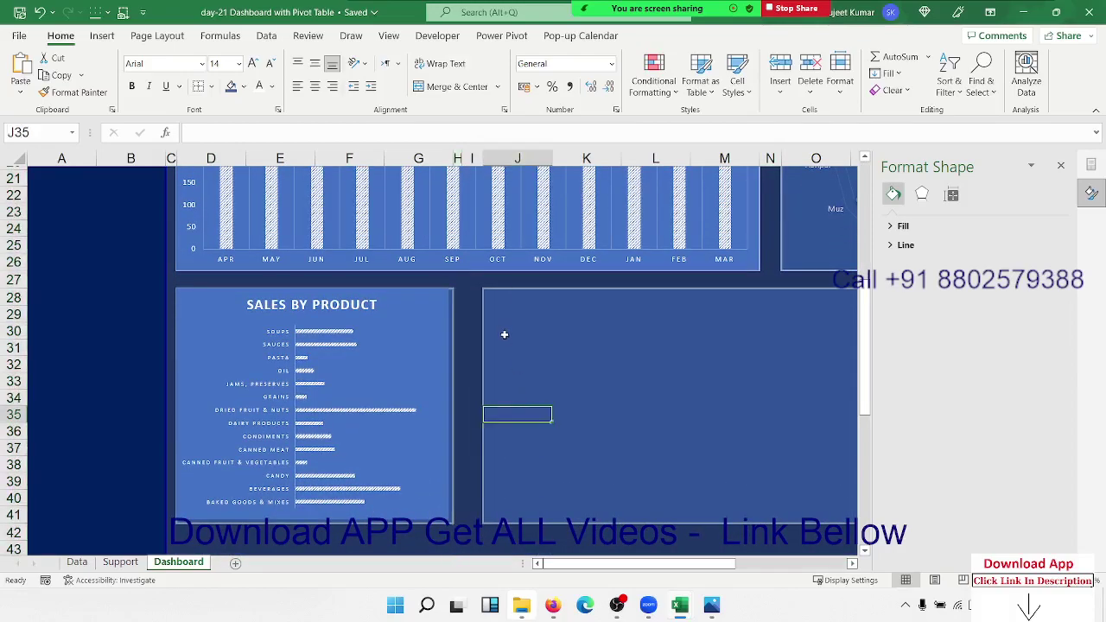
{"action": "left_click", "coordinate": [474, 298]}
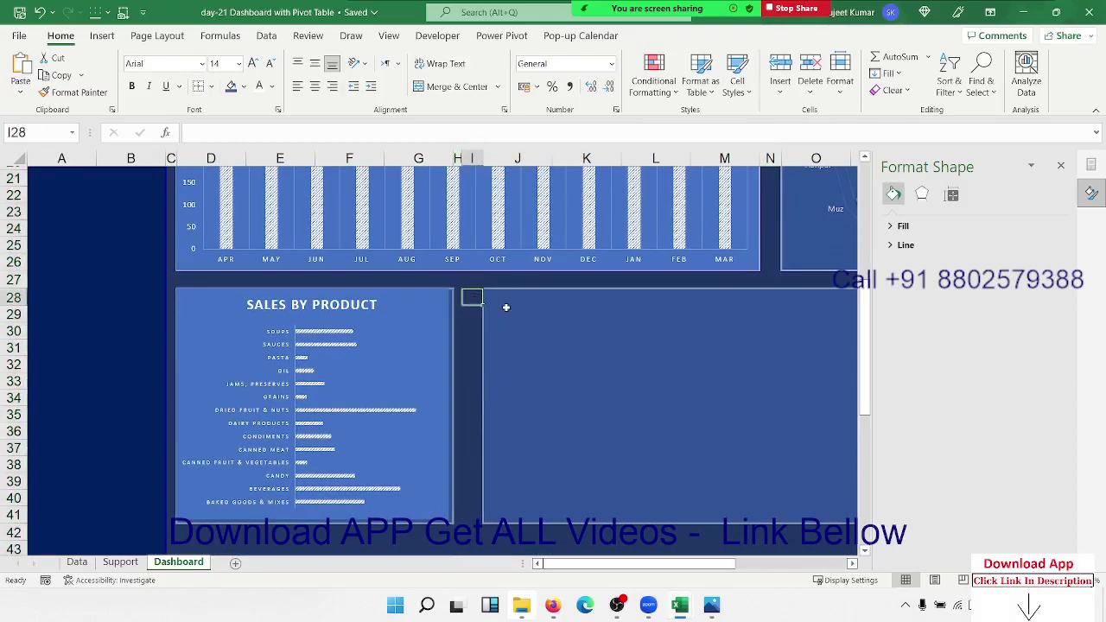
Widen column H back slightly and select cell J28 at the empty card's corner
{"action": "scroll", "coordinate": [506, 307], "scroll_direction": "up", "scroll_amount": 7}
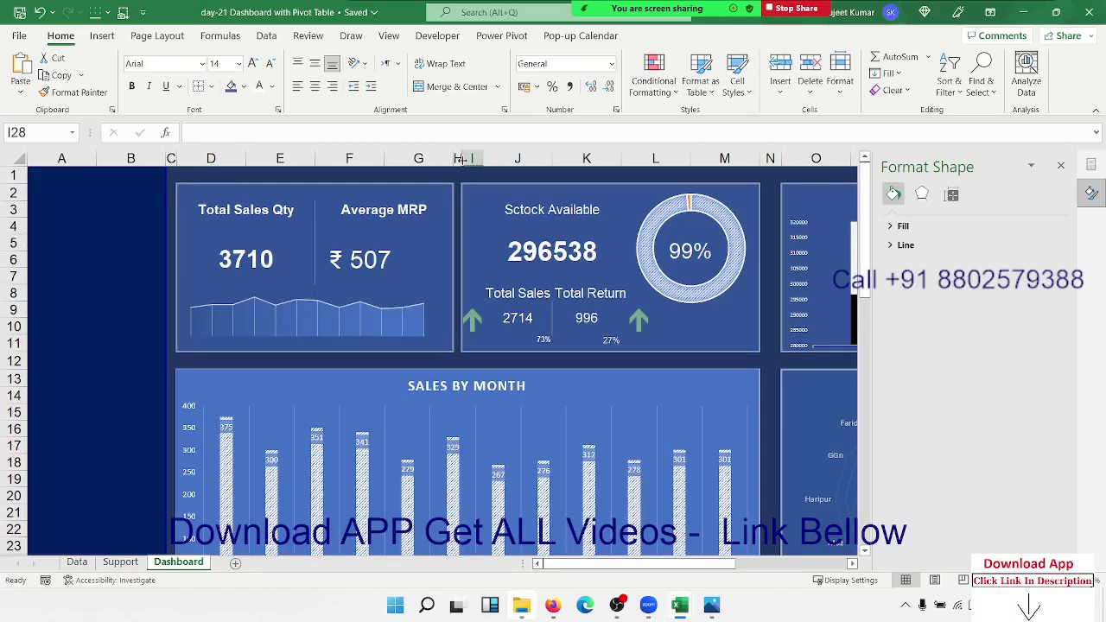
{"action": "left_click_drag", "start_coordinate": [460, 158], "coordinate": [465, 158]}
{"action": "scroll", "coordinate": [497, 302], "scroll_direction": "down", "scroll_amount": 1}
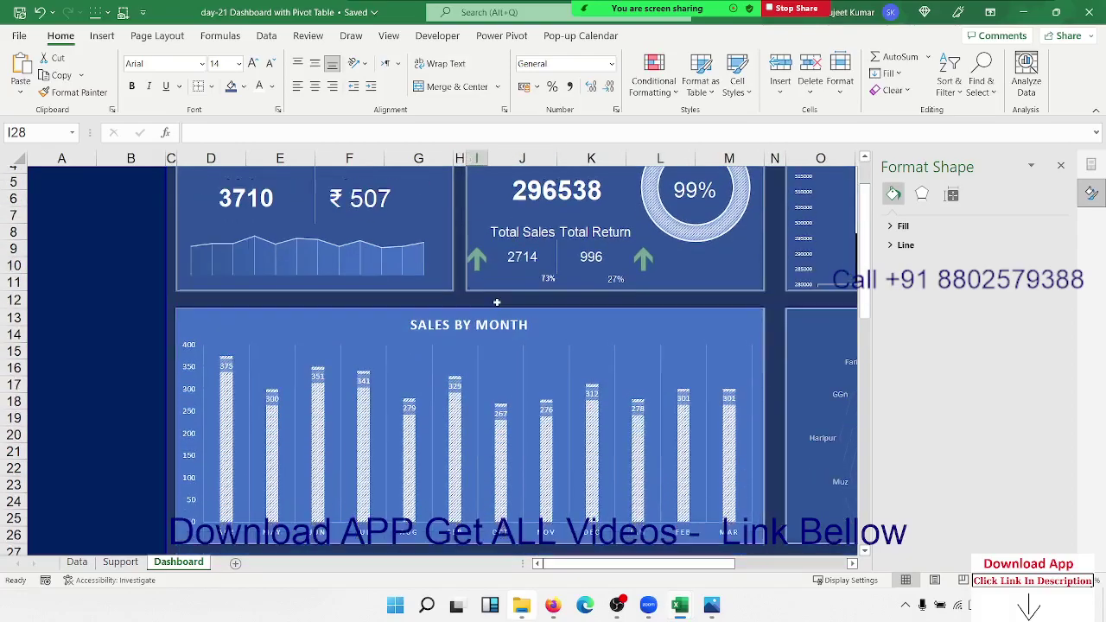
{"action": "scroll", "coordinate": [496, 301], "scroll_direction": "down", "scroll_amount": 9}
{"action": "scroll", "coordinate": [498, 402], "scroll_direction": "up", "scroll_amount": 1}
{"action": "scroll", "coordinate": [483, 366], "scroll_direction": "up", "scroll_amount": 6}
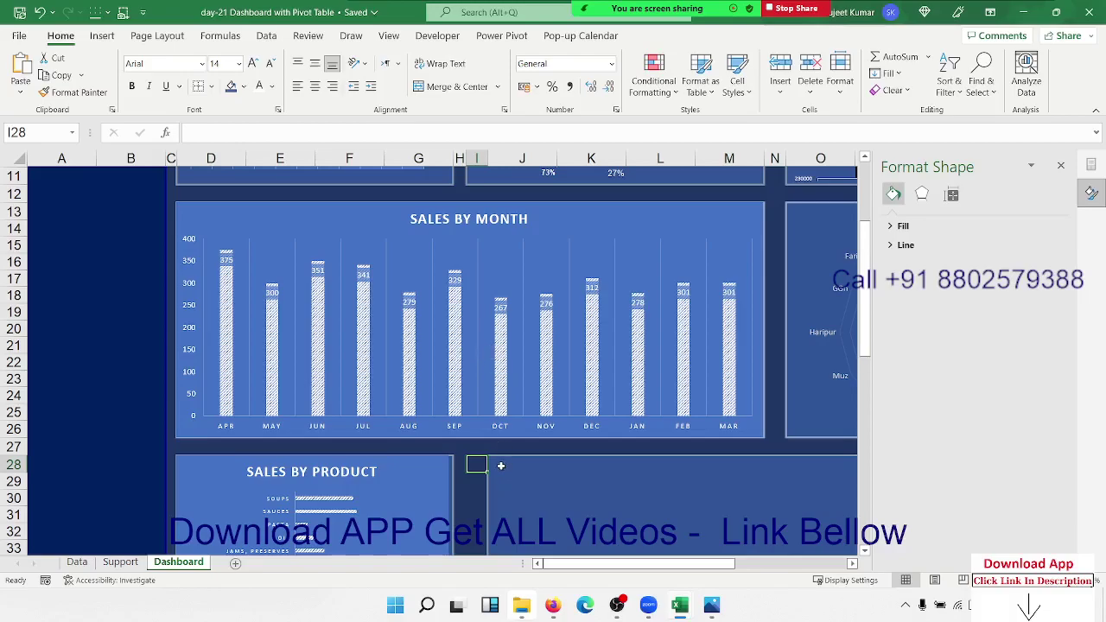
{"action": "left_click", "coordinate": [500, 466]}
{"action": "scroll", "coordinate": [500, 466], "scroll_direction": "right", "scroll_amount": 15}
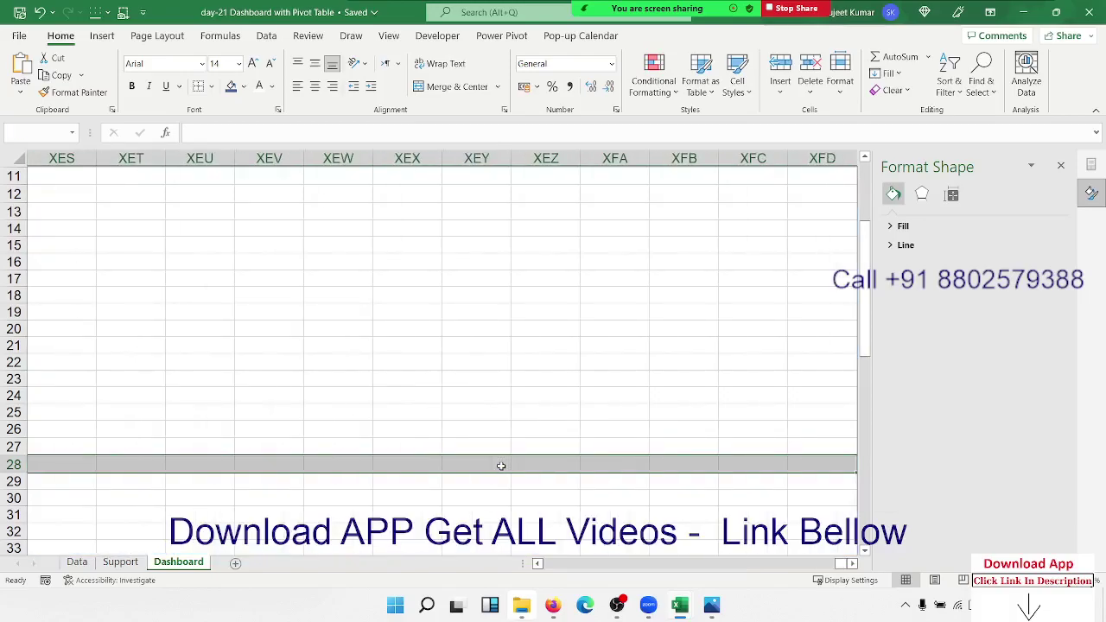
{"action": "scroll", "coordinate": [501, 465], "scroll_direction": "left", "scroll_amount": 10}
Select the range from H28 across to column Q and down to row 41
{"action": "key", "text": "shift+Right"}
{"action": "key", "text": "shift+Right"}
{"action": "key", "text": "shift+Right"}
{"action": "key", "text": "shift+Right"}
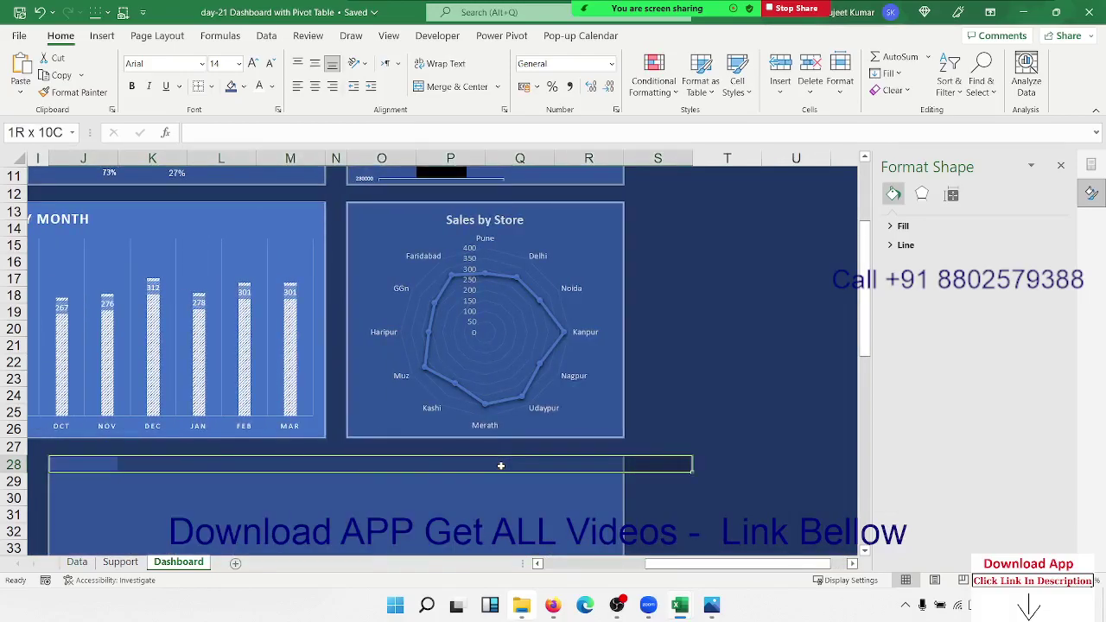
{"action": "key", "text": "shift+Left"}
{"action": "key", "text": "shift+Down"}
{"action": "key", "text": "shift+Down"}
{"action": "key", "text": "shift+Down"}
{"action": "key", "text": "shift+Down"}
{"action": "key", "text": "shift+Down"}
{"action": "key", "text": "shift+Down"}
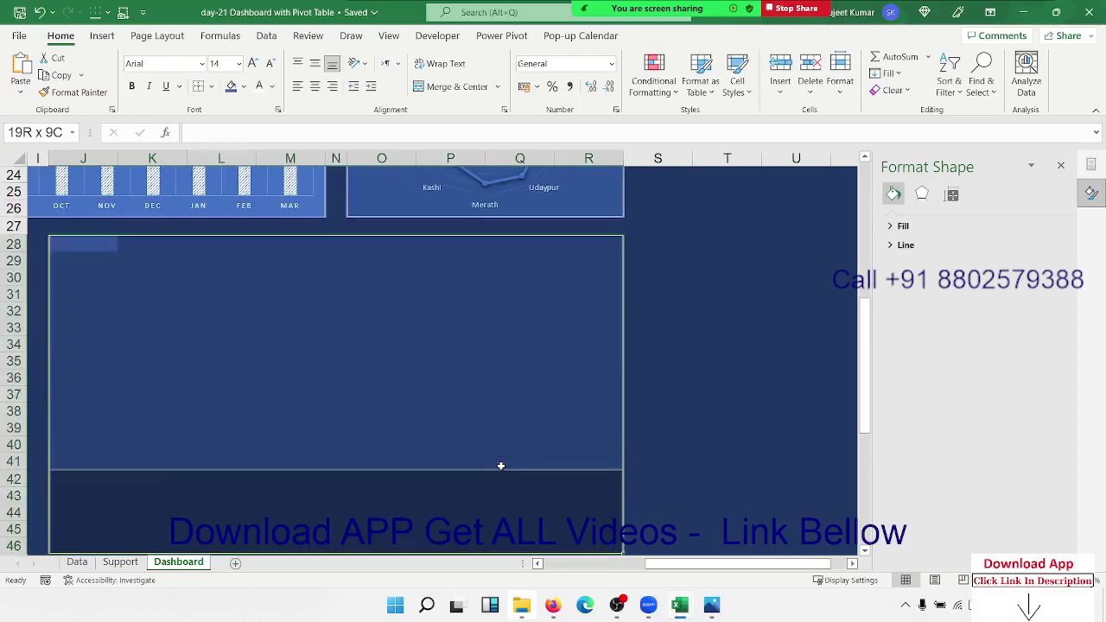
{"action": "key", "text": "Up"}
{"action": "key", "text": "Left"}
{"action": "key", "text": "Down"}
{"action": "key", "text": "Left"}
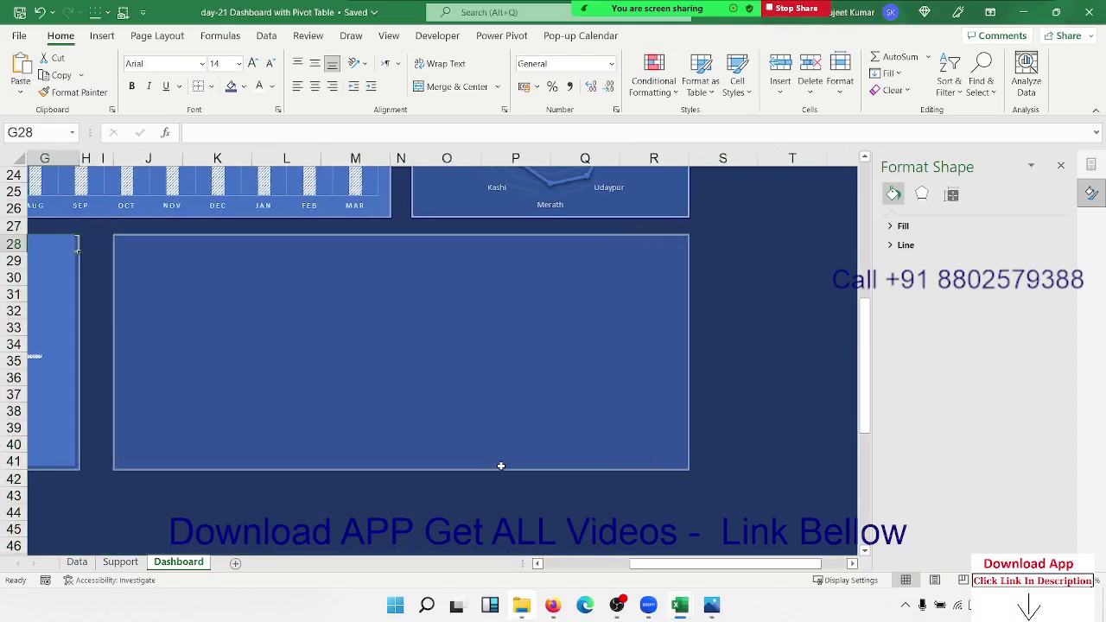
{"action": "scroll", "coordinate": [500, 465], "scroll_direction": "left", "scroll_amount": 3}
{"action": "key", "text": "shift+Right"}
{"action": "key", "text": "shift+Right"}
{"action": "key", "text": "shift+Right"}
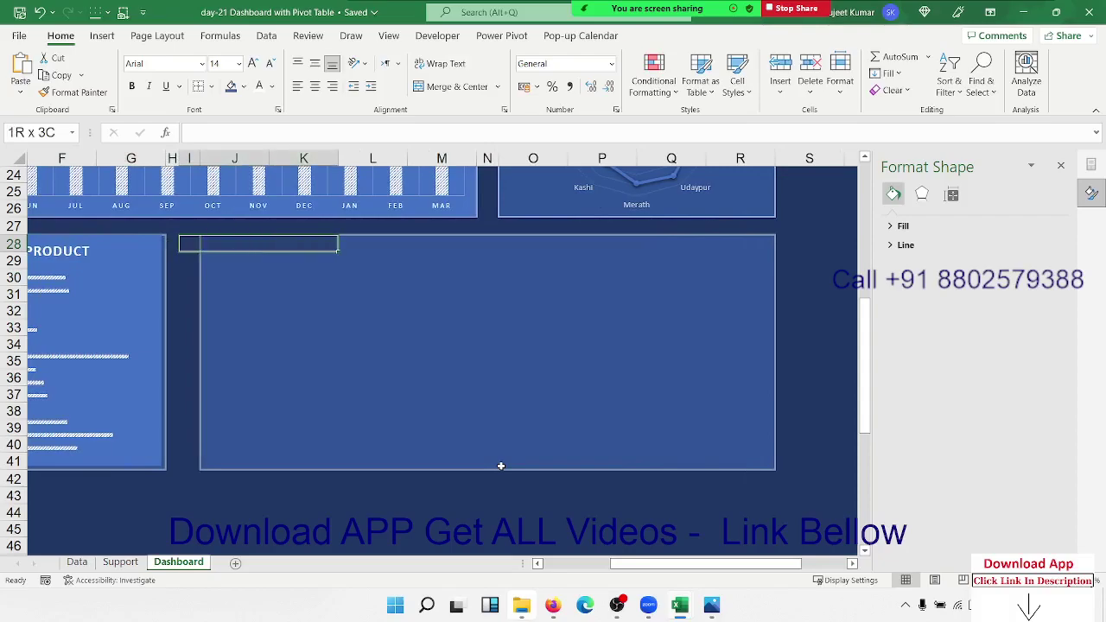
{"action": "key", "text": "shift+Right"}
{"action": "key", "text": "shift+Right"}
{"action": "key", "text": "shift+Right"}
{"action": "key", "text": "shift+Right"}
{"action": "key", "text": "shift+Right"}
{"action": "key", "text": "shift+Right"}
{"action": "key", "text": "shift+Down"}
{"action": "key", "text": "shift+Down"}
{"action": "key", "text": "shift+Down"}
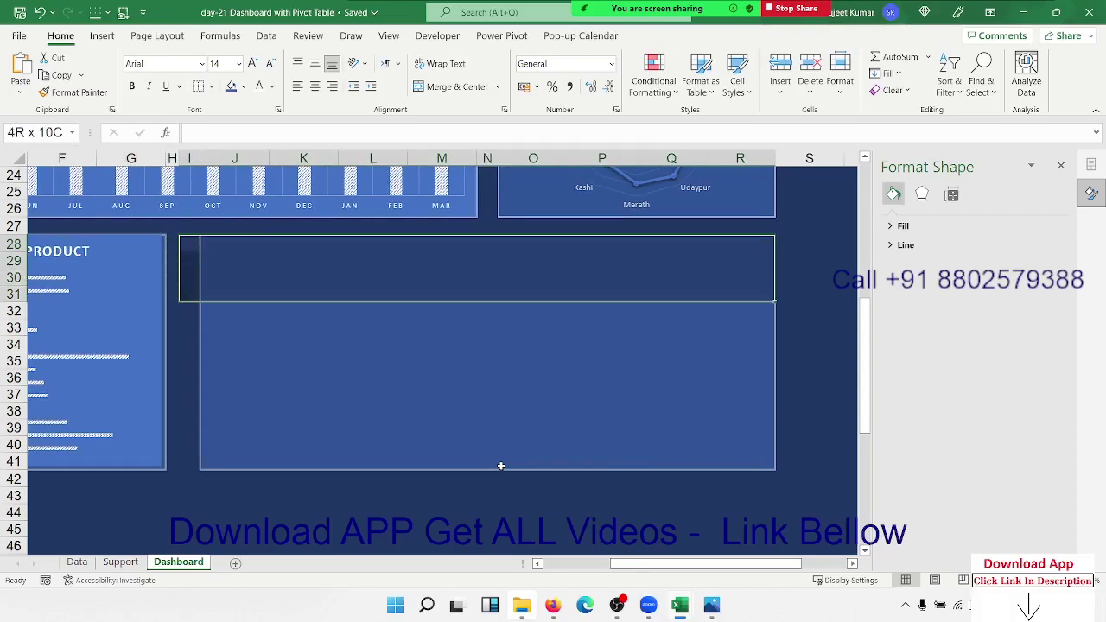
{"action": "key", "text": "shift+Down"}
{"action": "key", "text": "shift+Down"}
{"action": "key", "text": "shift+Down"}
{"action": "key", "text": "shift+Down"}
{"action": "key", "text": "shift+Down"}
{"action": "key", "text": "shift+Down"}
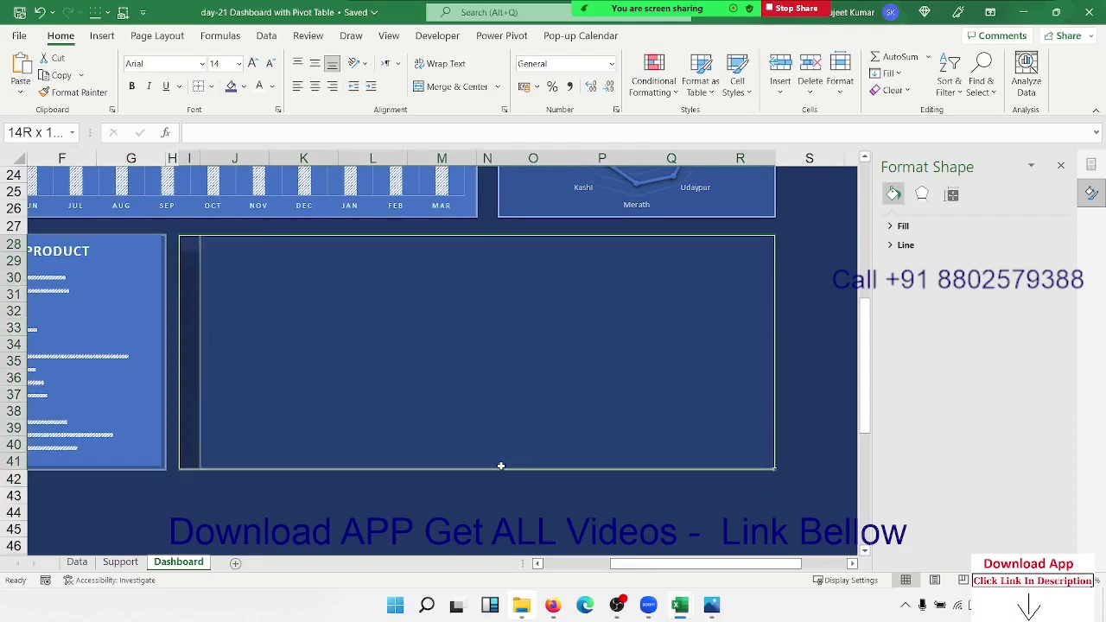
Give the selected range top, bottom and inside vertical borders in Format Cells
{"action": "right_click", "coordinate": [295, 250]}
{"action": "left_click", "coordinate": [350, 491]}
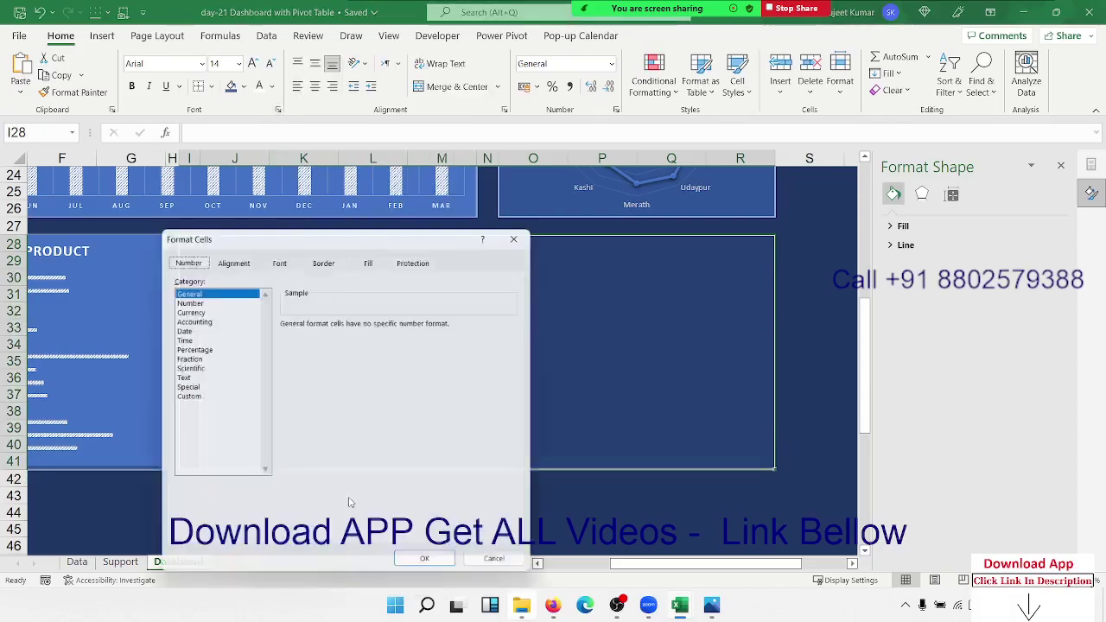
{"action": "left_click", "coordinate": [316, 258]}
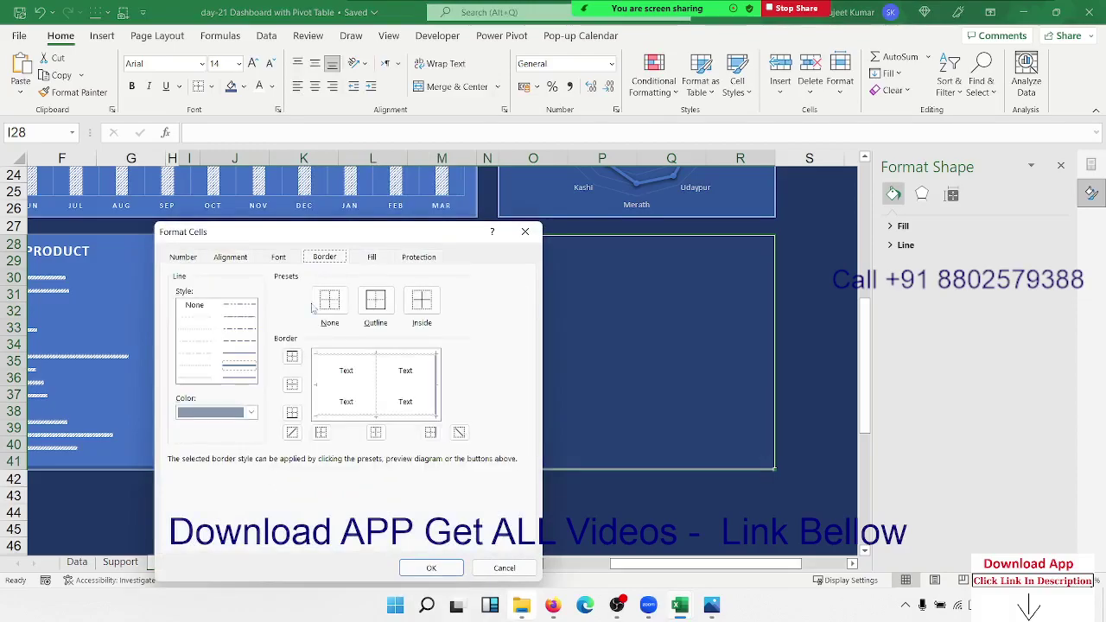
{"action": "left_click", "coordinate": [374, 390]}
{"action": "left_click", "coordinate": [362, 357]}
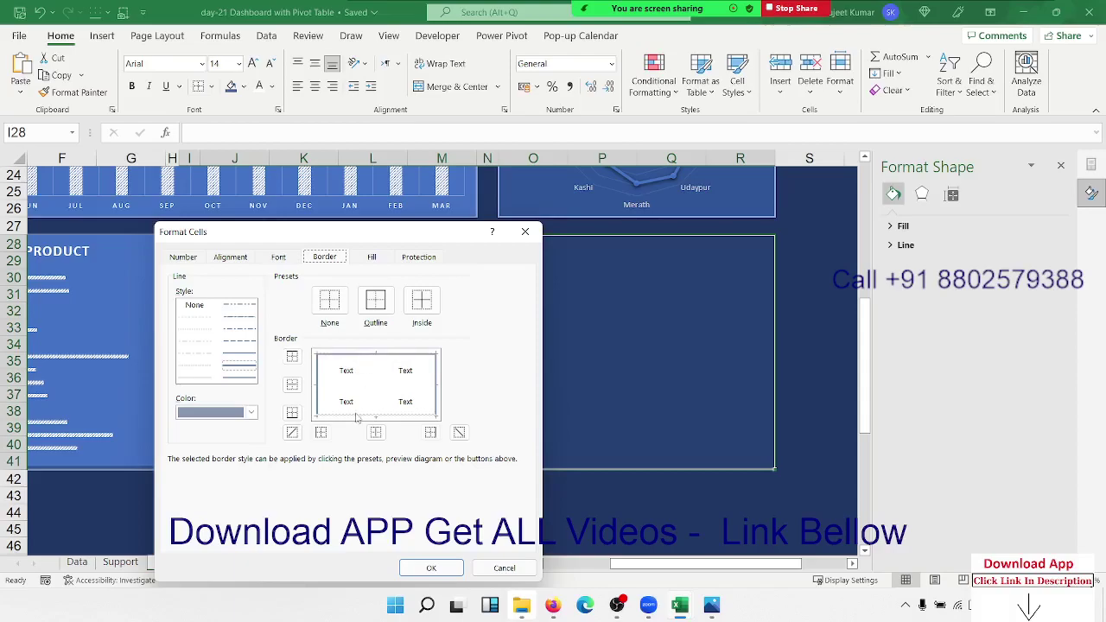
{"action": "left_click", "coordinate": [355, 415]}
Apply a dark blue background fill to the range
{"action": "left_click", "coordinate": [370, 257]}
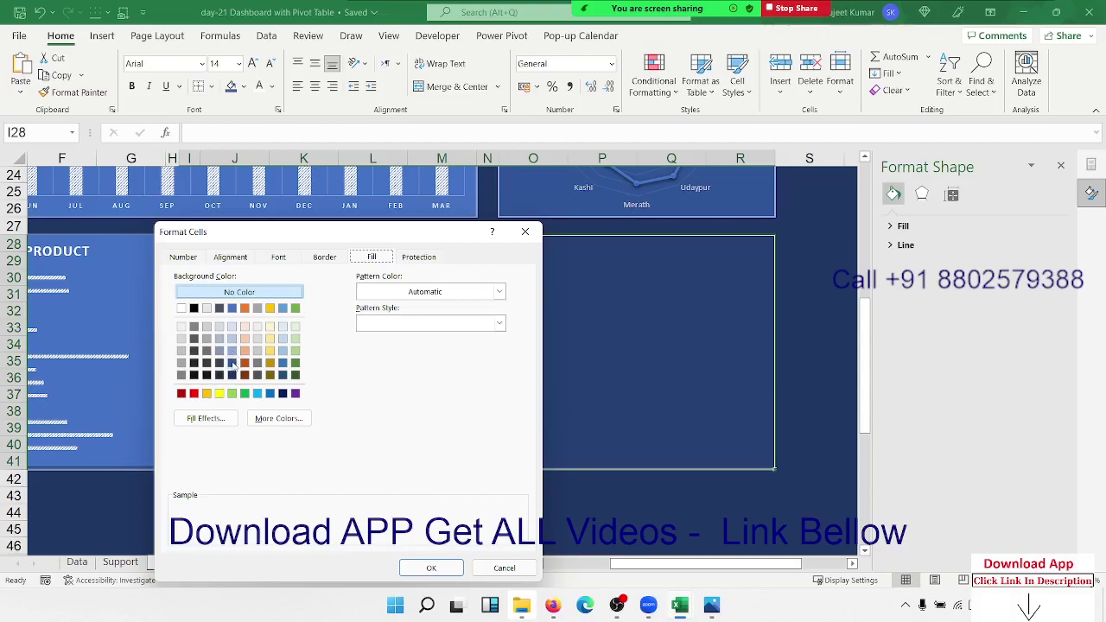
{"action": "left_click", "coordinate": [232, 364]}
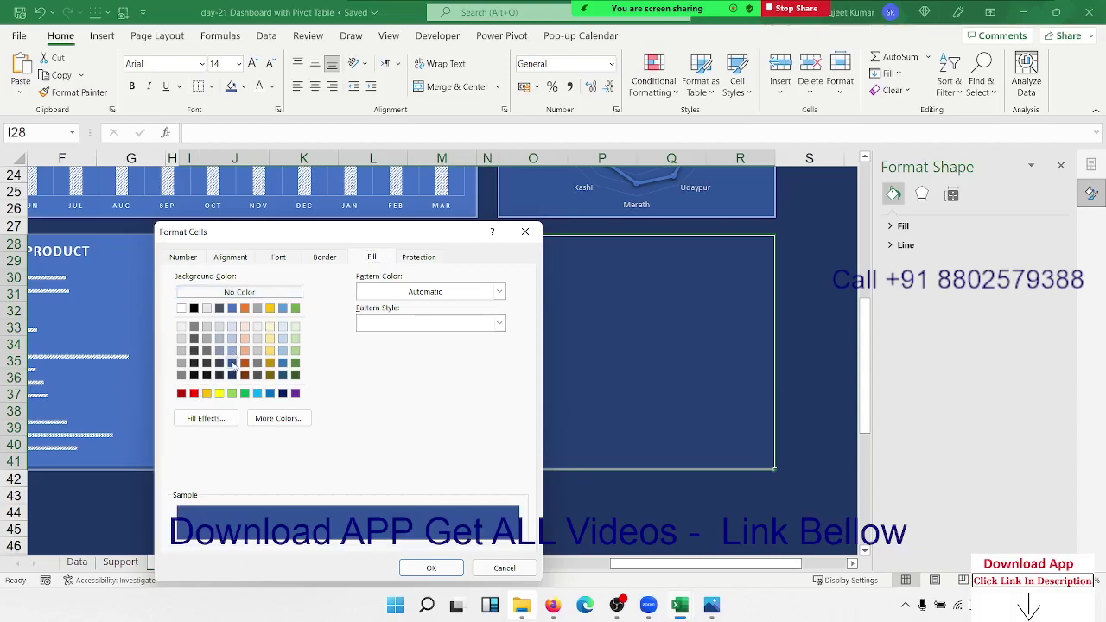
{"action": "left_click", "coordinate": [423, 568]}
{"action": "left_click", "coordinate": [402, 534]}
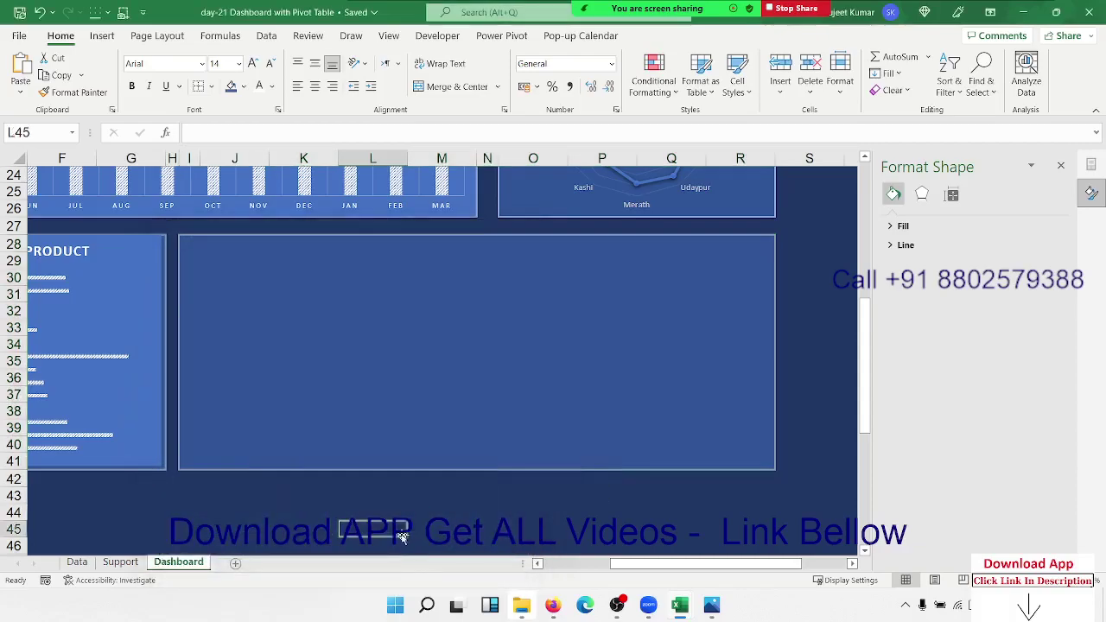
Check the Year, Month and 2024 values on the Data sheet, then return to Support
{"action": "left_click", "coordinate": [251, 311]}
{"action": "left_click", "coordinate": [201, 248]}
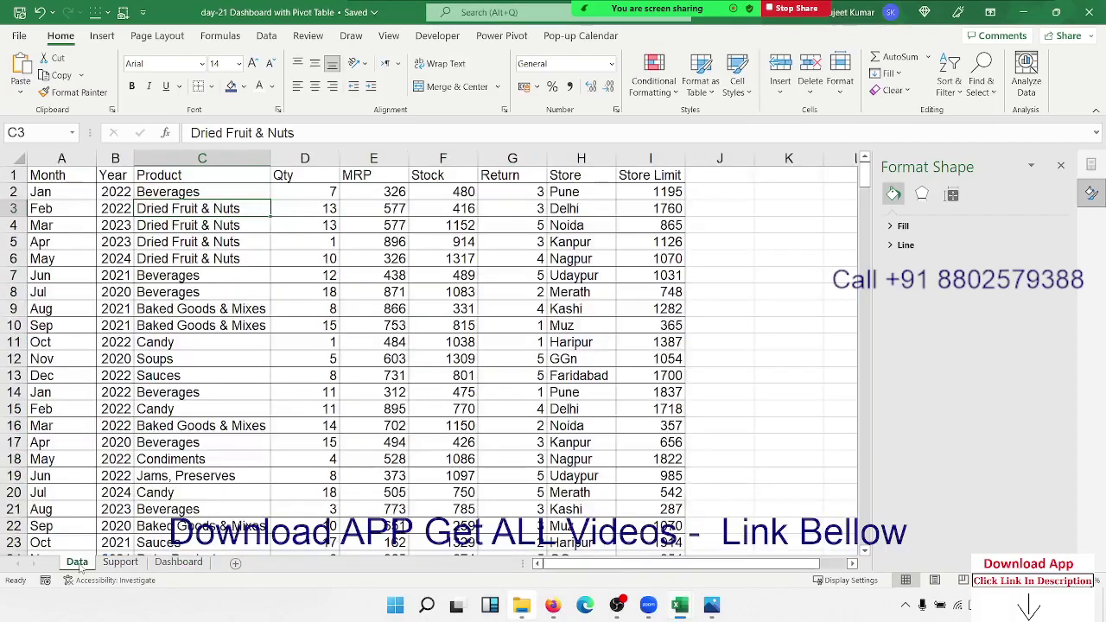
{"action": "left_click", "coordinate": [77, 561]}
{"action": "left_click", "coordinate": [105, 194]}
{"action": "left_click", "coordinate": [78, 197]}
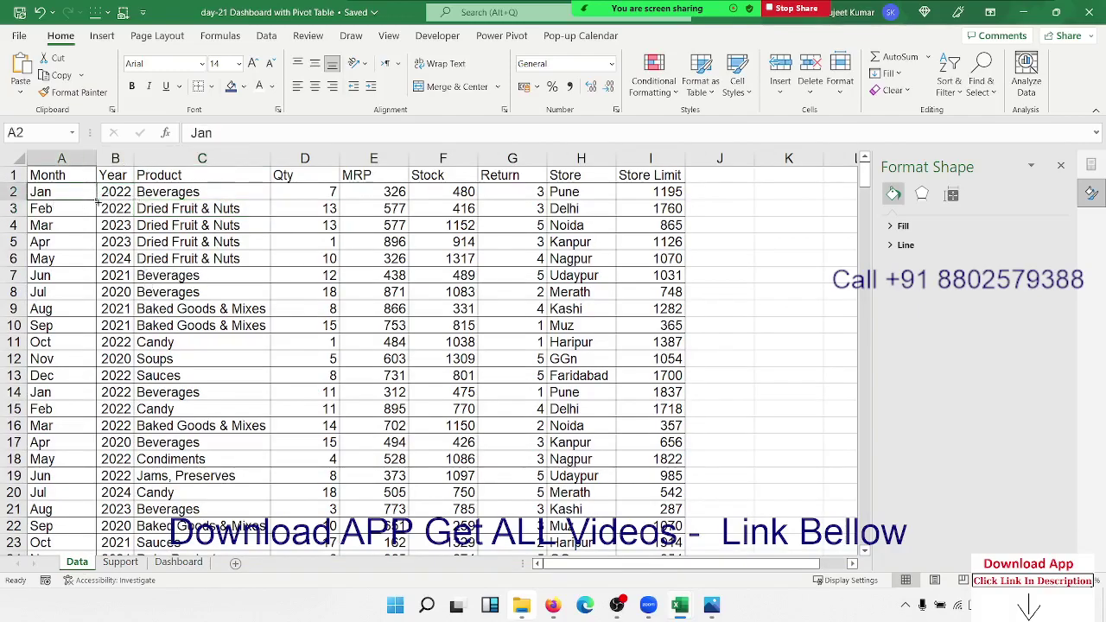
{"action": "left_click", "coordinate": [121, 264]}
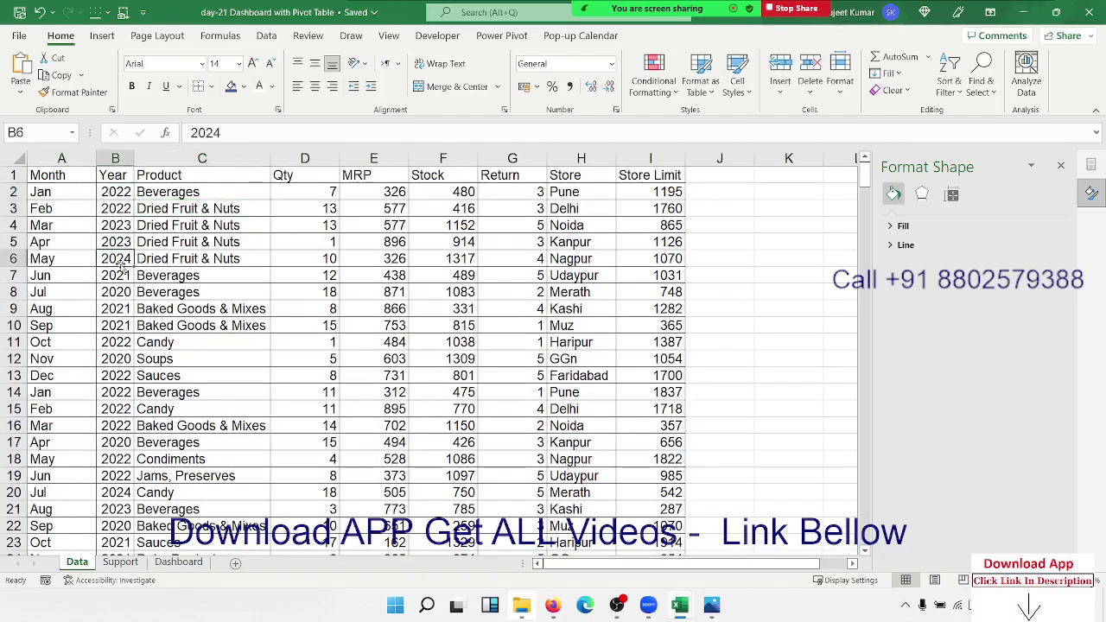
{"action": "left_click", "coordinate": [121, 562]}
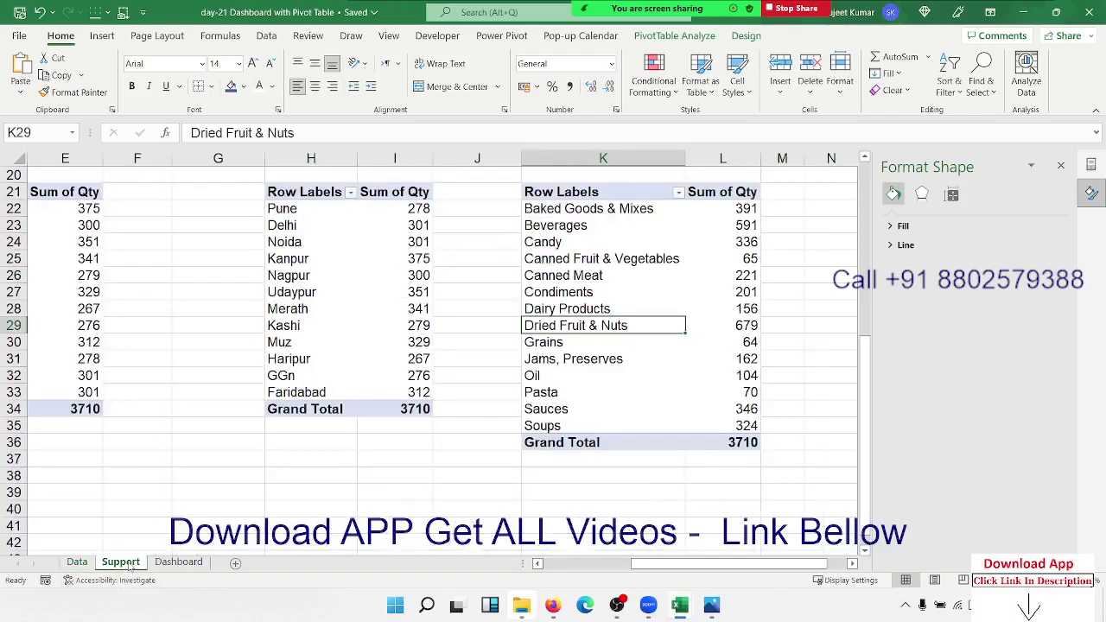
Copy the product pivot table and paste it at O21
{"action": "left_click", "coordinate": [559, 191]}
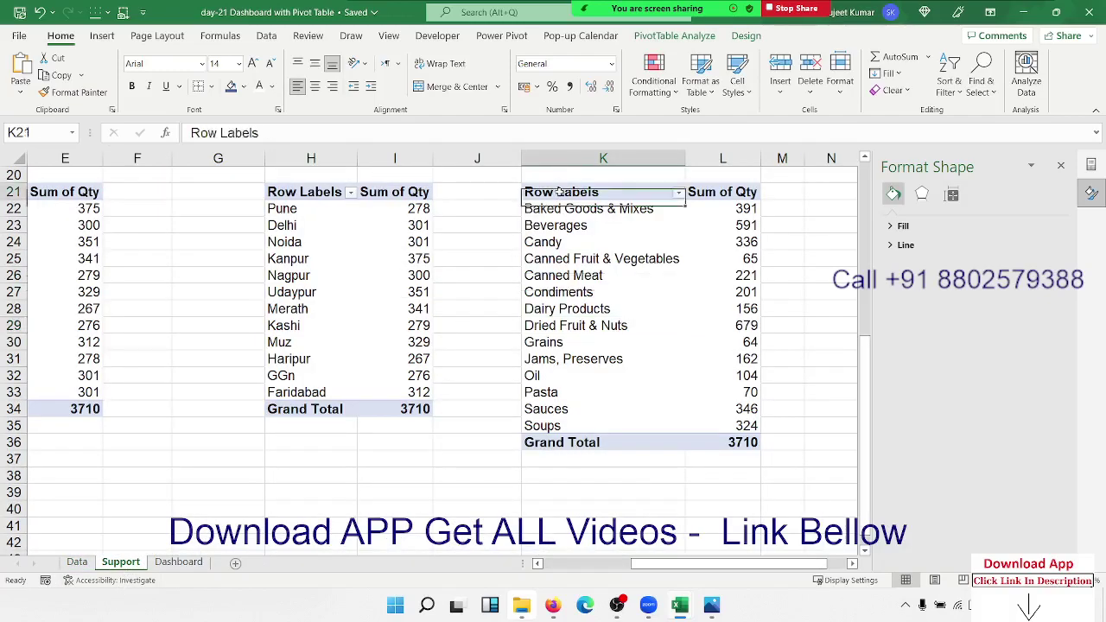
{"action": "key", "text": "ctrl+a"}
{"action": "key", "text": "ctrl+c"}
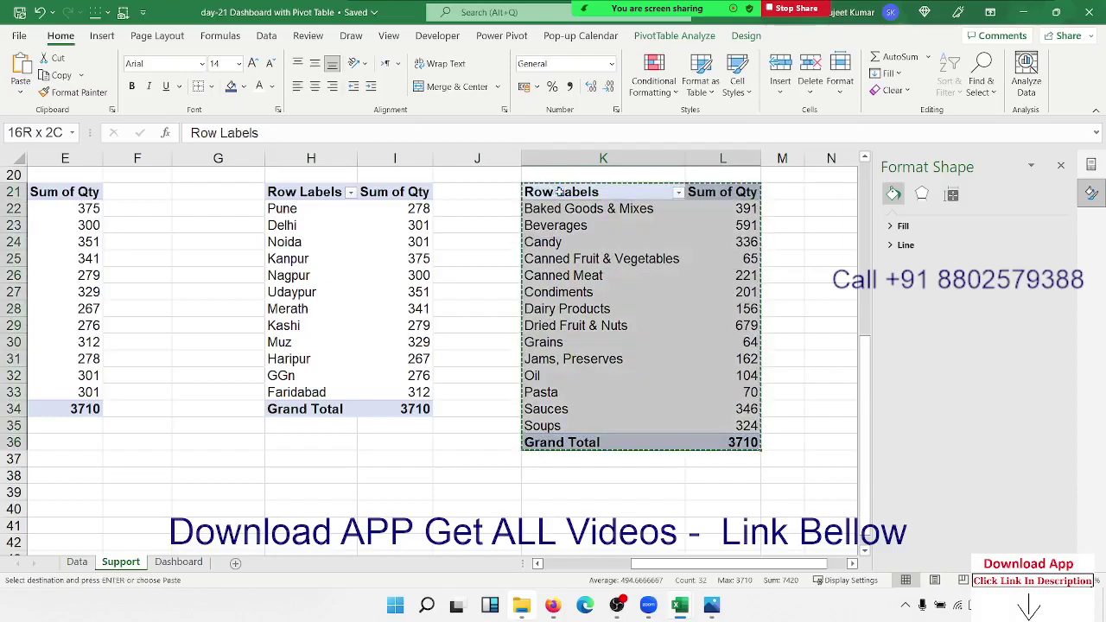
{"action": "key", "text": "Right"}
{"action": "key", "text": "Right"}
{"action": "key", "text": "Right"}
{"action": "key", "text": "Right"}
{"action": "key", "text": "Right"}
{"action": "key", "text": "Left"}
{"action": "key", "text": "ctrl+v"}
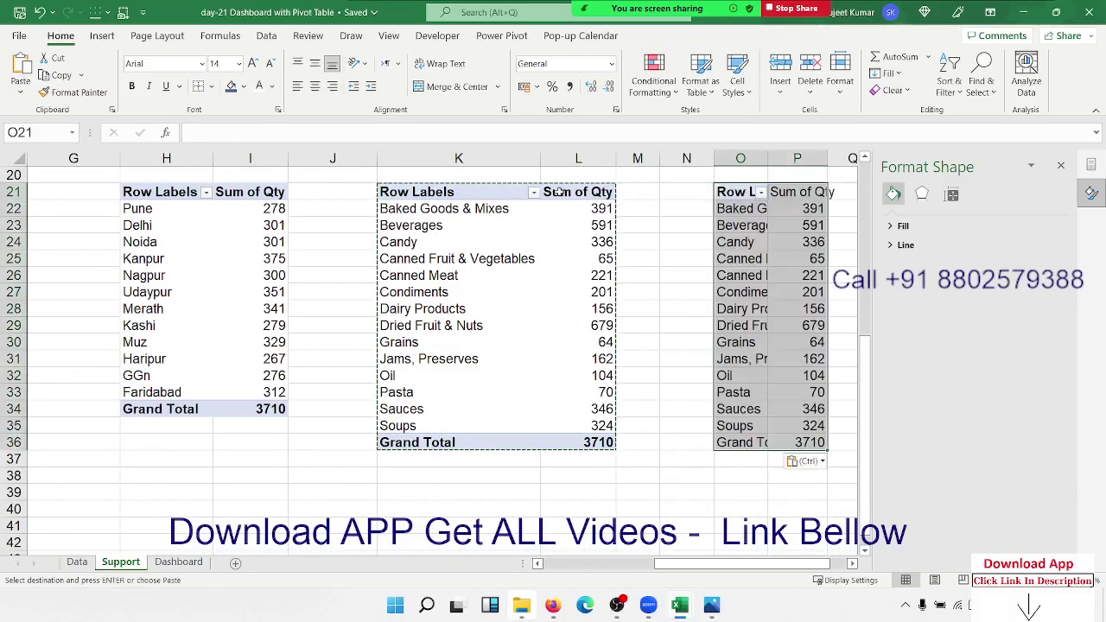
Swap Product for Year then Month in the copied pivot's rows
{"action": "left_click", "coordinate": [1062, 166]}
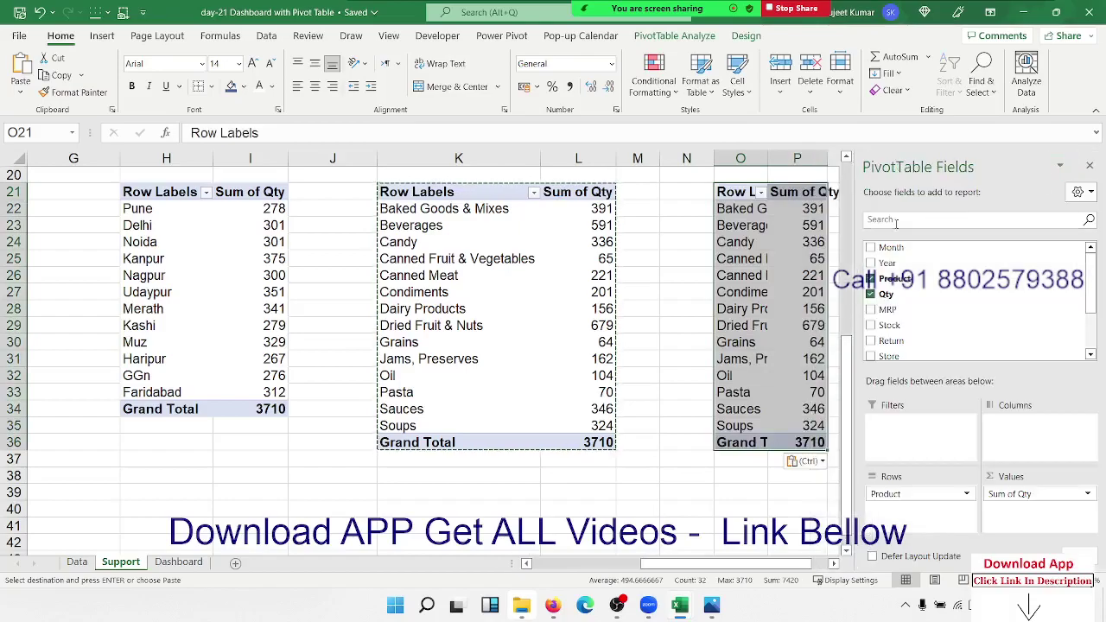
{"action": "left_click", "coordinate": [871, 278]}
{"action": "left_click", "coordinate": [870, 263]}
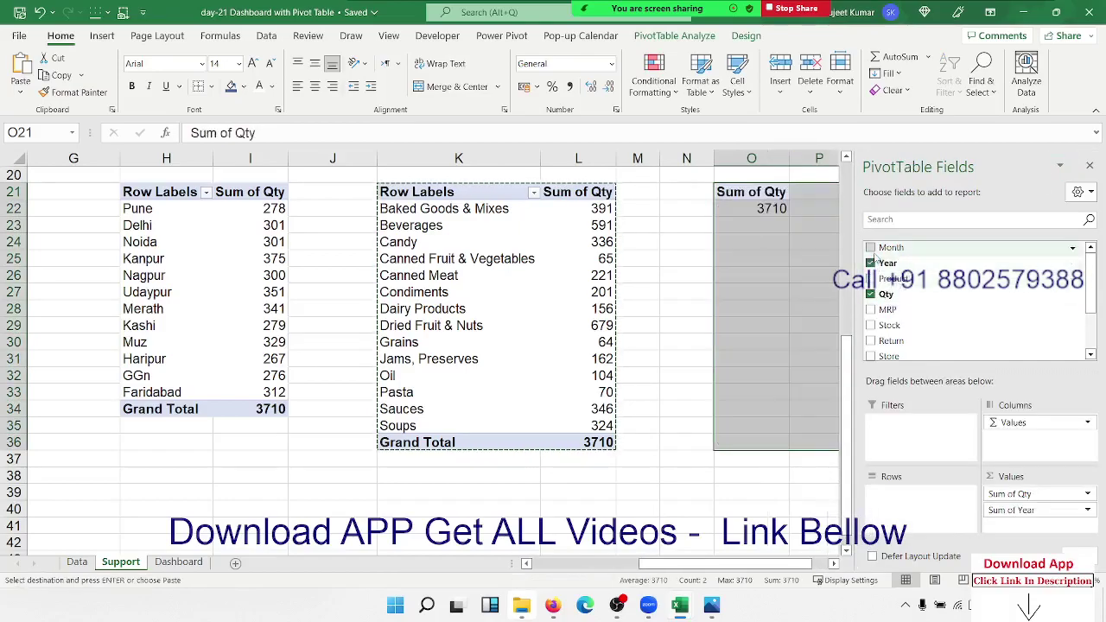
{"action": "left_click", "coordinate": [869, 247]}
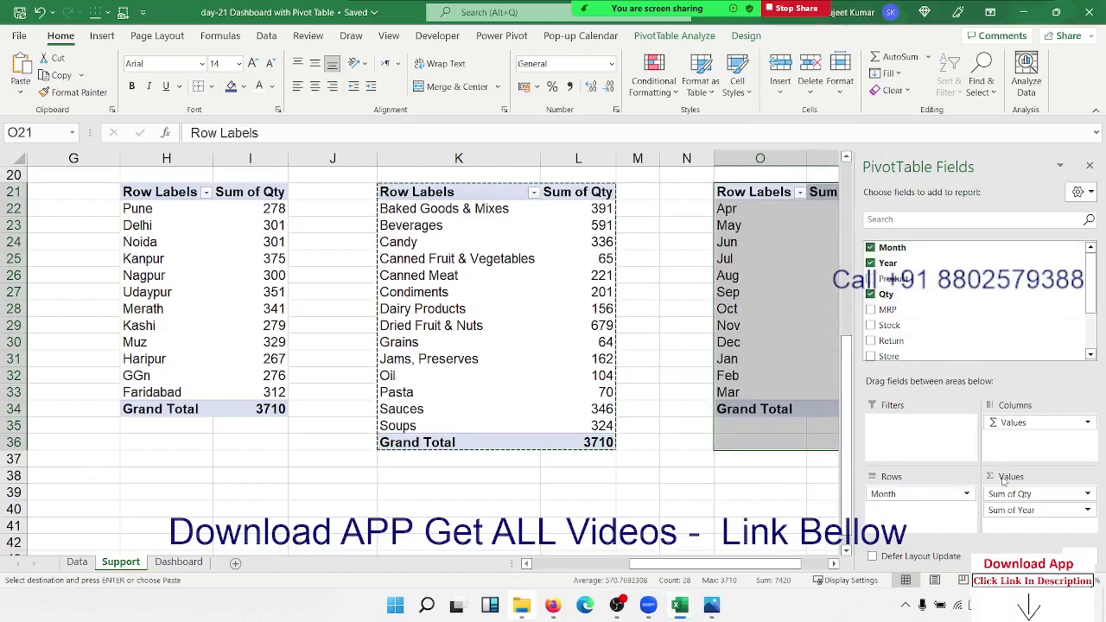
{"action": "mouse_move", "coordinate": [1021, 510]}
{"action": "left_mouse_down"}
{"action": "mouse_move", "coordinate": [933, 510]}
{"action": "mouse_move", "coordinate": [918, 493]}
{"action": "left_mouse_up"}
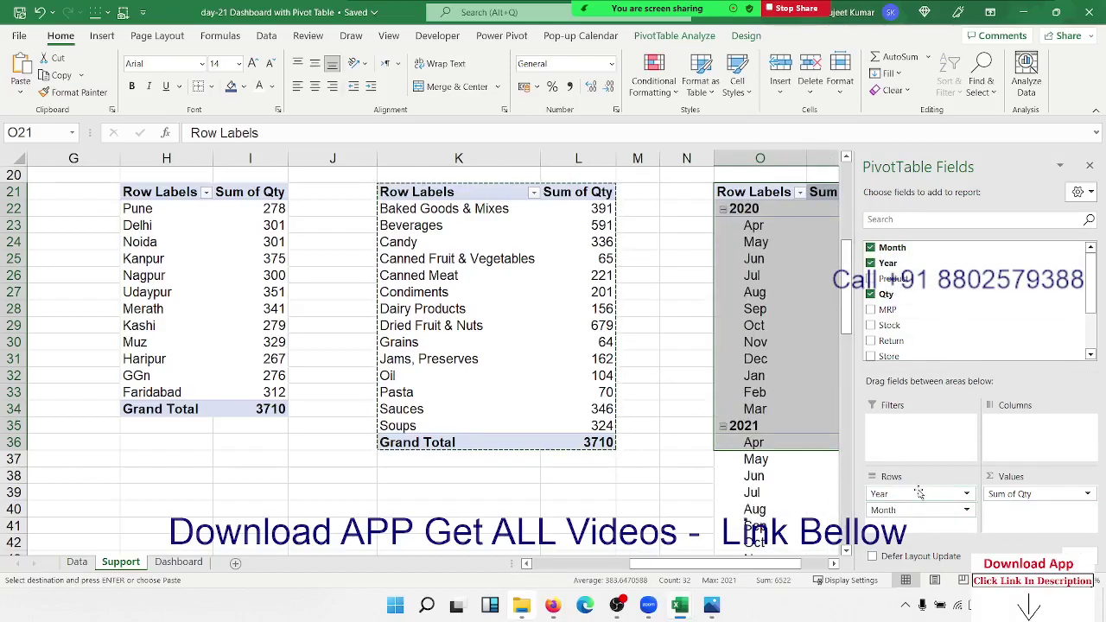
{"action": "left_click", "coordinate": [1089, 166]}
{"action": "left_click", "coordinate": [844, 242]}
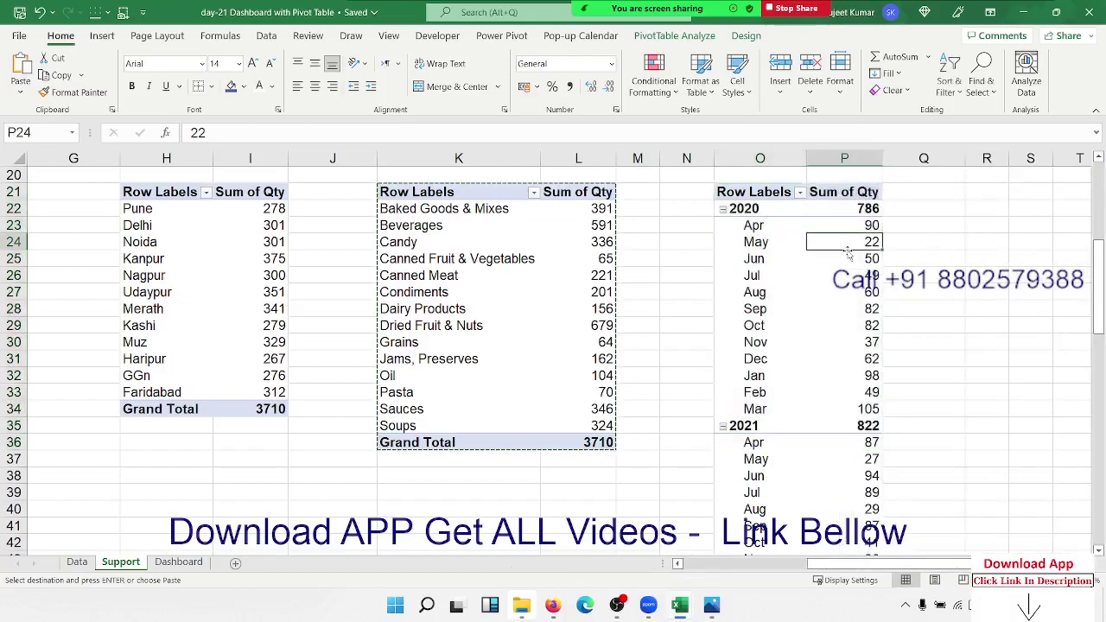
{"action": "scroll", "coordinate": [774, 253], "scroll_direction": "down", "scroll_amount": 13}
{"action": "scroll", "coordinate": [774, 253], "scroll_direction": "up", "scroll_amount": 10}
{"action": "scroll", "coordinate": [774, 253], "scroll_direction": "up", "scroll_amount": 3}
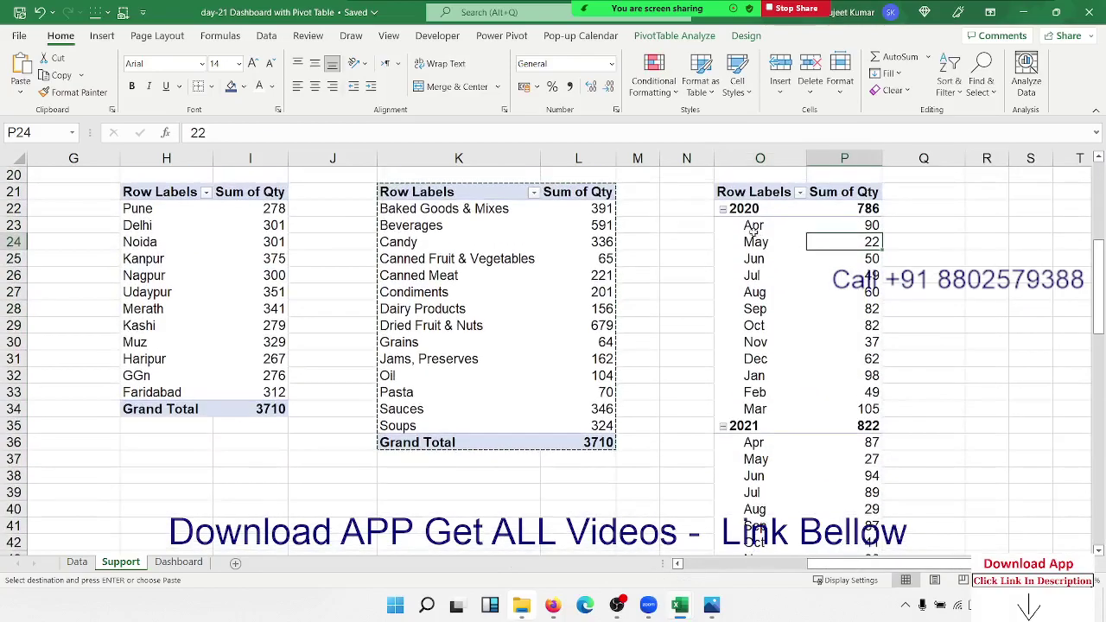
{"action": "left_click", "coordinate": [760, 224]}
{"action": "left_click", "coordinate": [102, 36]}
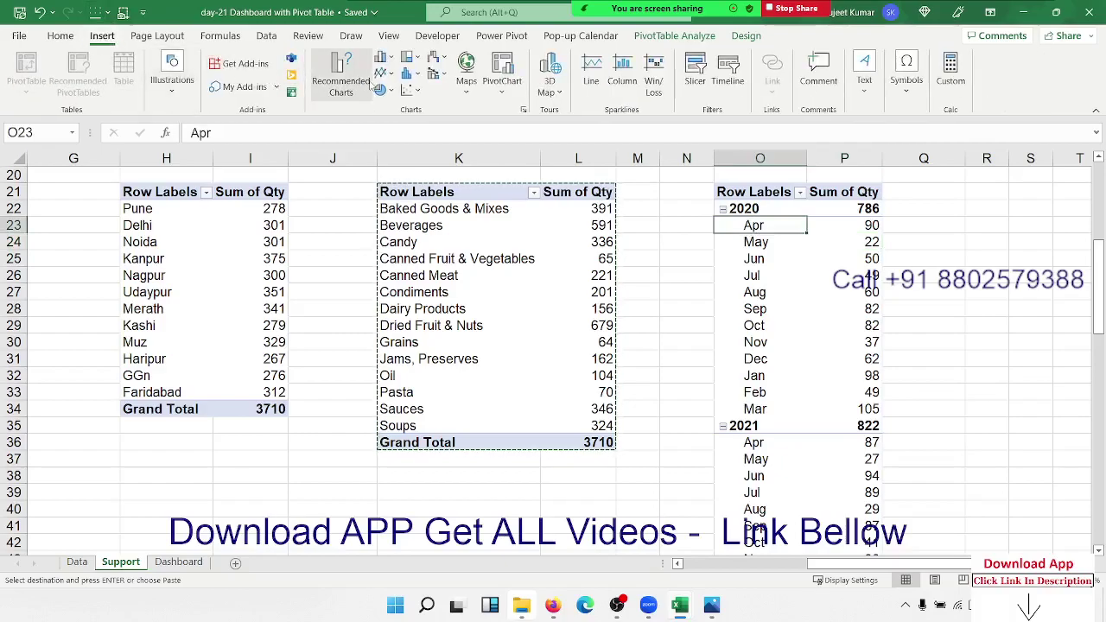
Insert a basic line pivot chart and apply the blue Style 3 chart style
{"action": "left_click", "coordinate": [386, 73]}
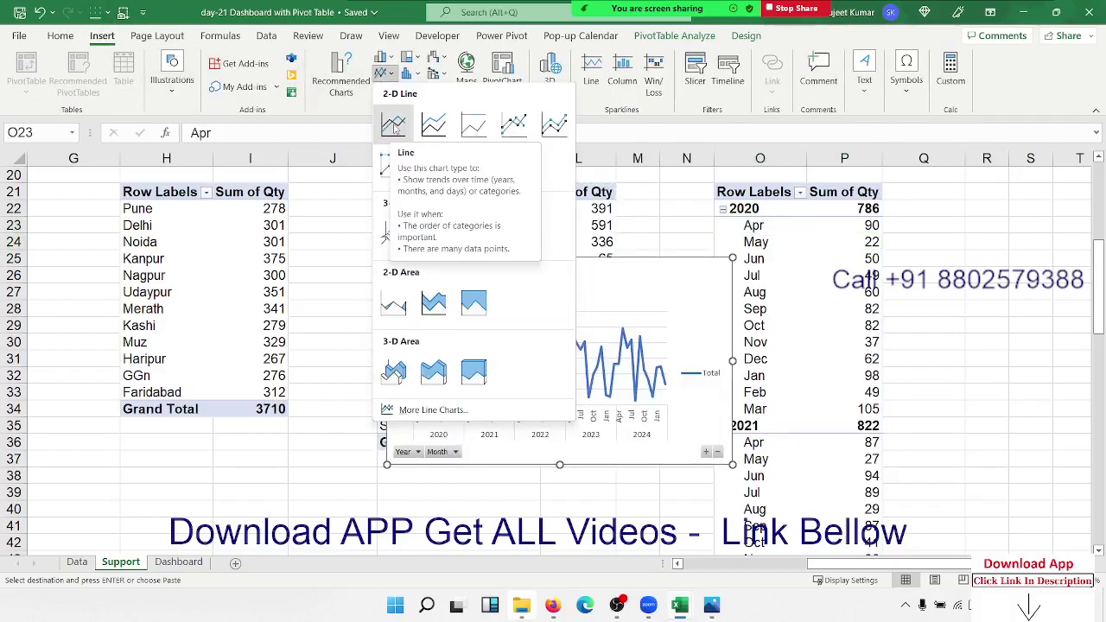
{"action": "left_click", "coordinate": [393, 126]}
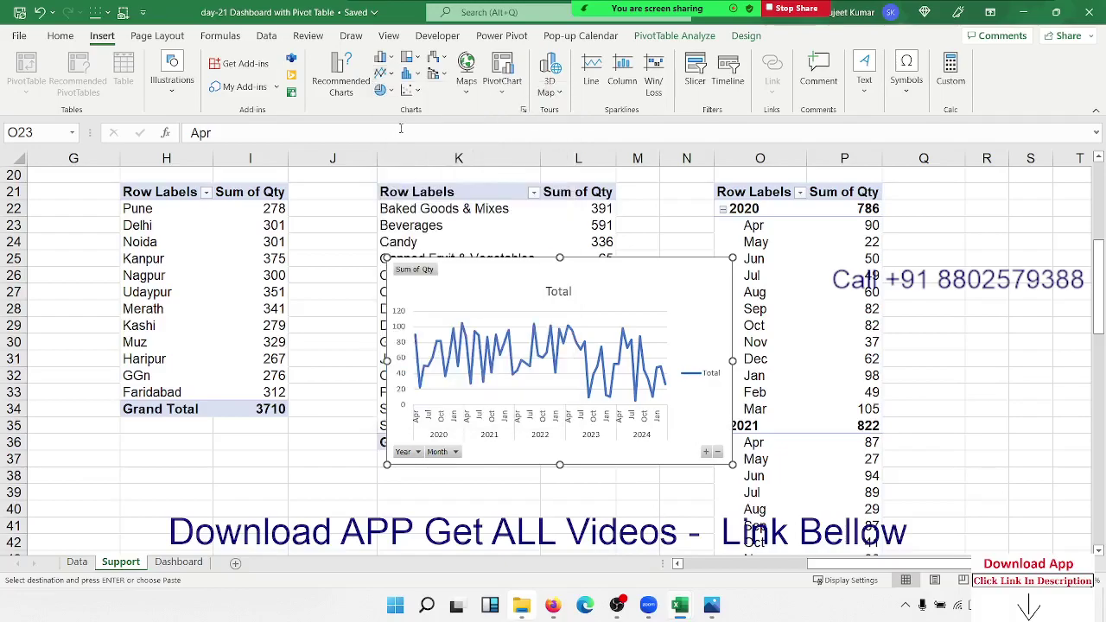
{"action": "left_click", "coordinate": [748, 37]}
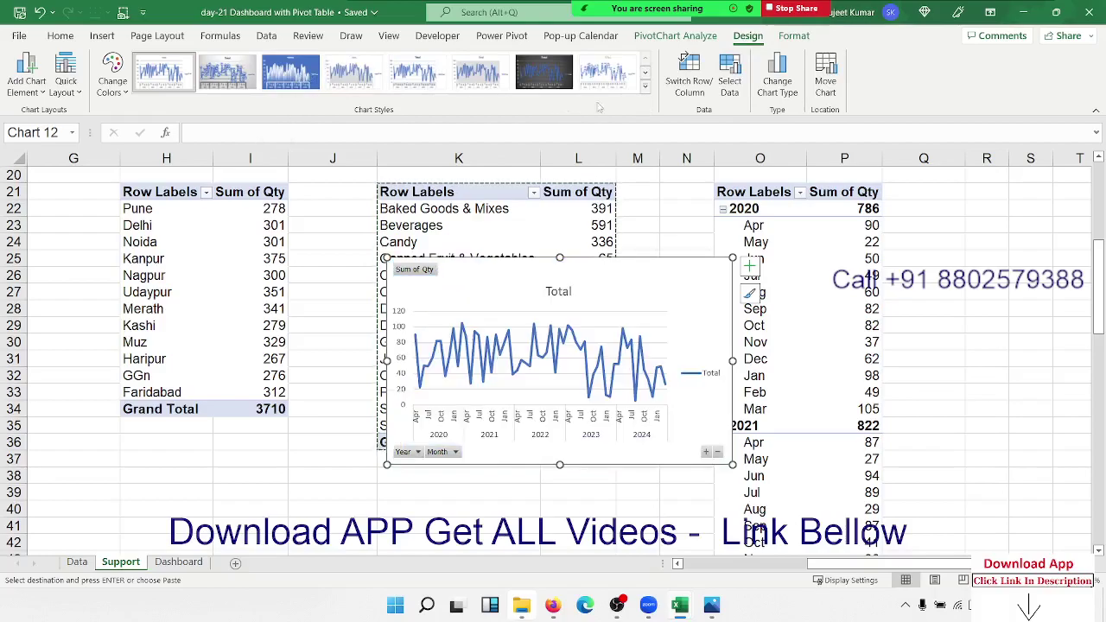
{"action": "left_click", "coordinate": [645, 86]}
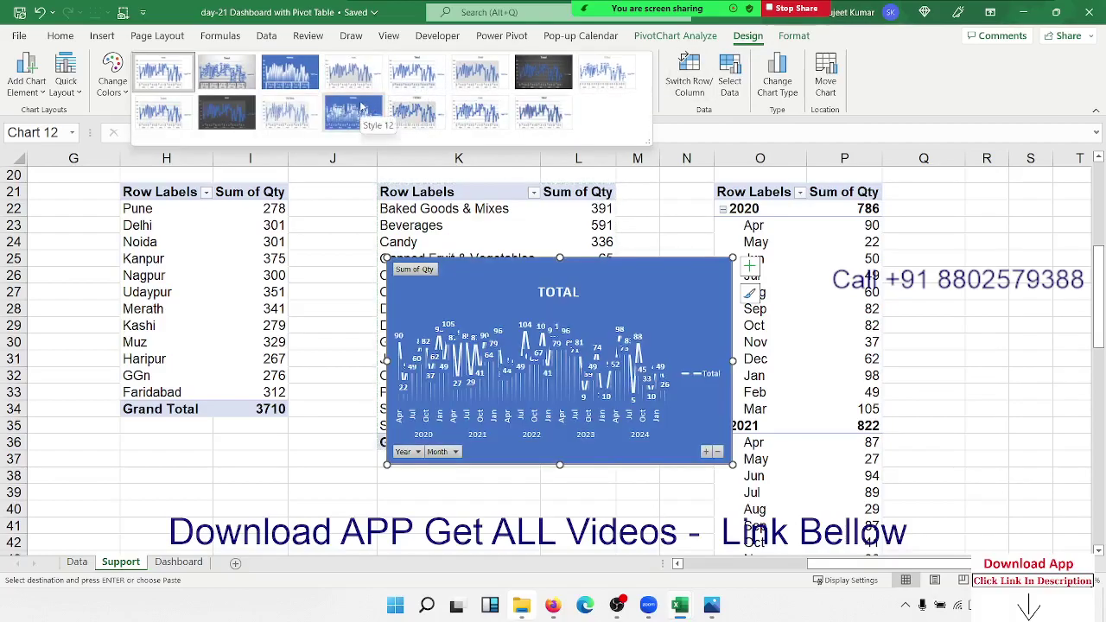
{"action": "left_click", "coordinate": [297, 84]}
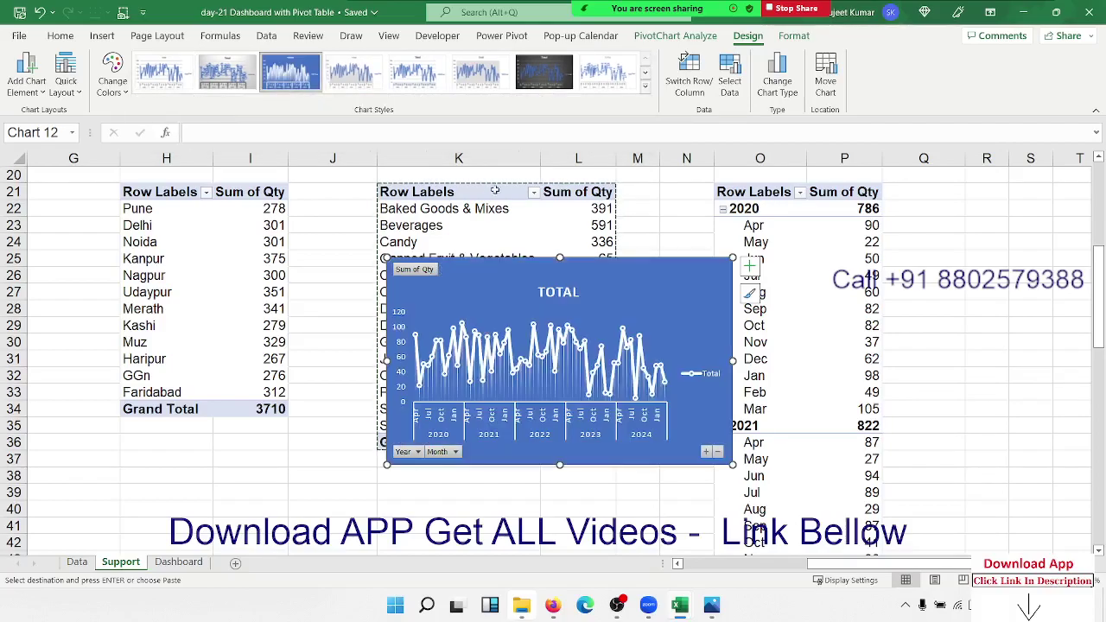
Hide all field buttons, delete the legend, and title the chart 'SALES BY MONTH - YEAR'
{"action": "right_click", "coordinate": [403, 279]}
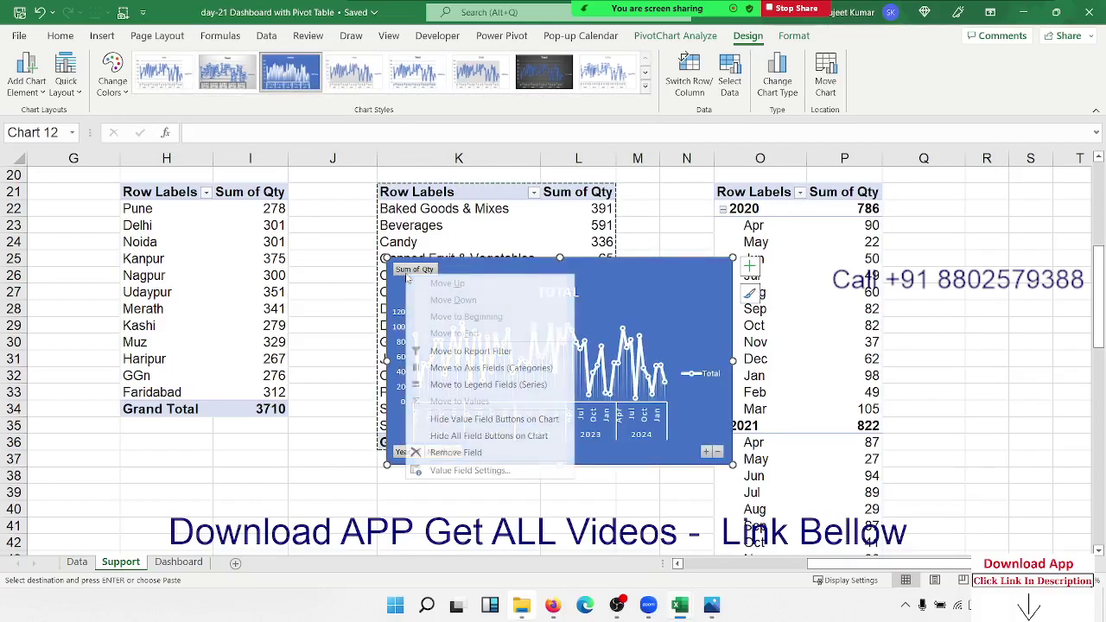
{"action": "left_click", "coordinate": [471, 436]}
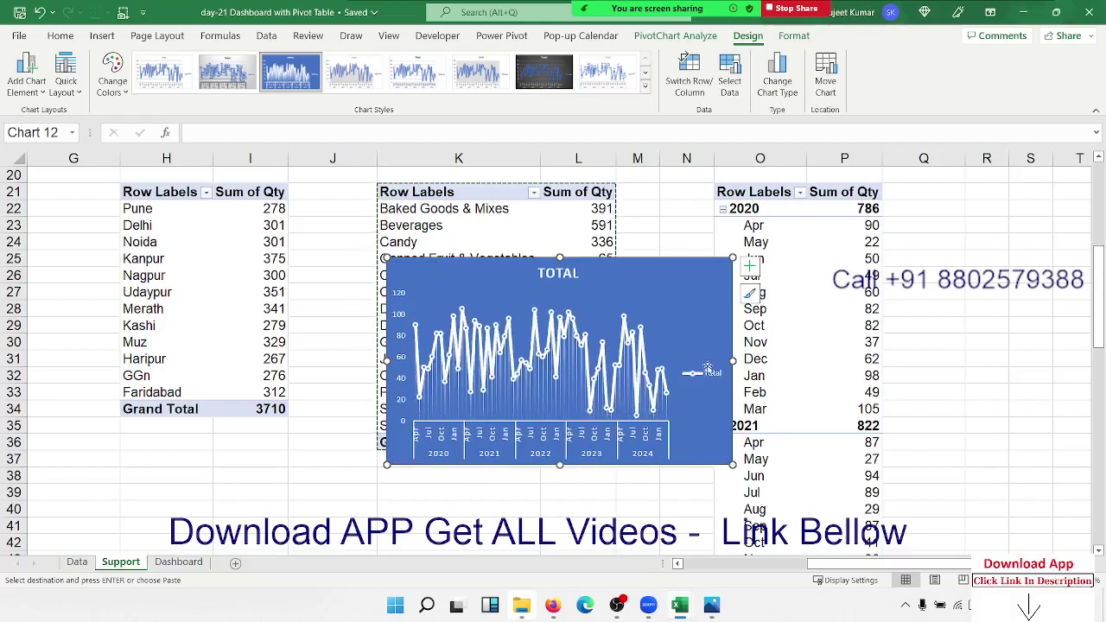
{"action": "key", "text": "Delete"}
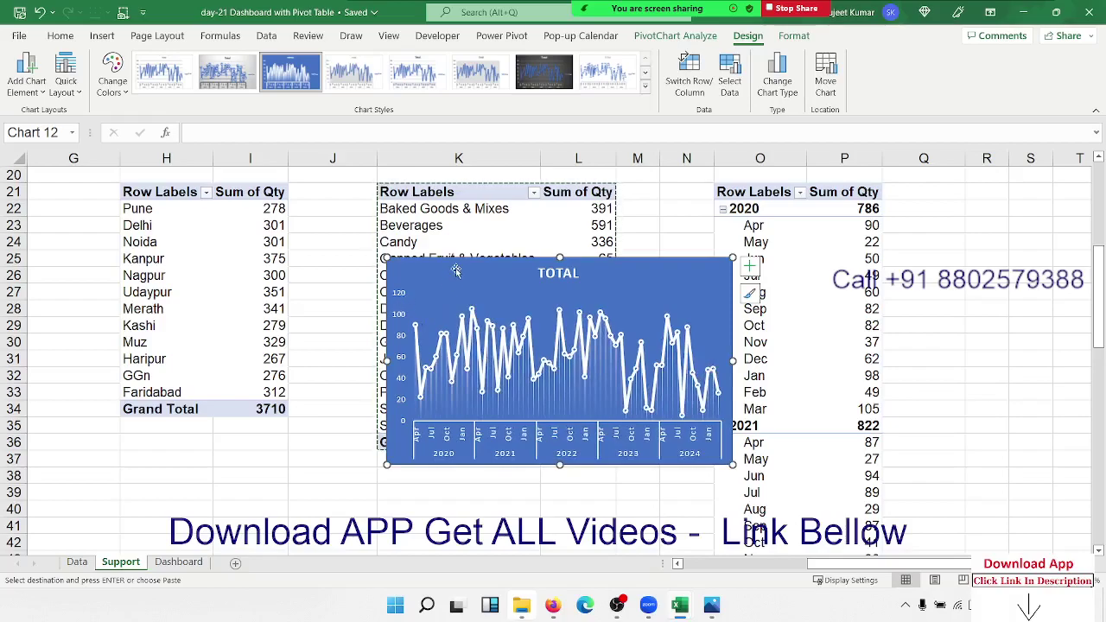
{"action": "double_click", "coordinate": [551, 275]}
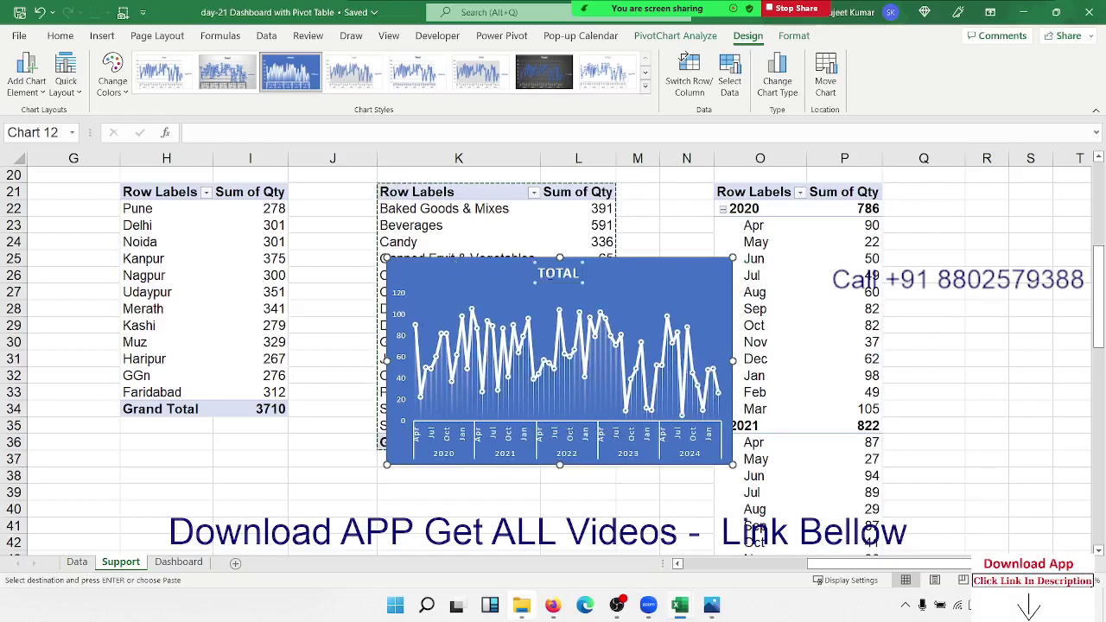
{"action": "type", "text": "S"}
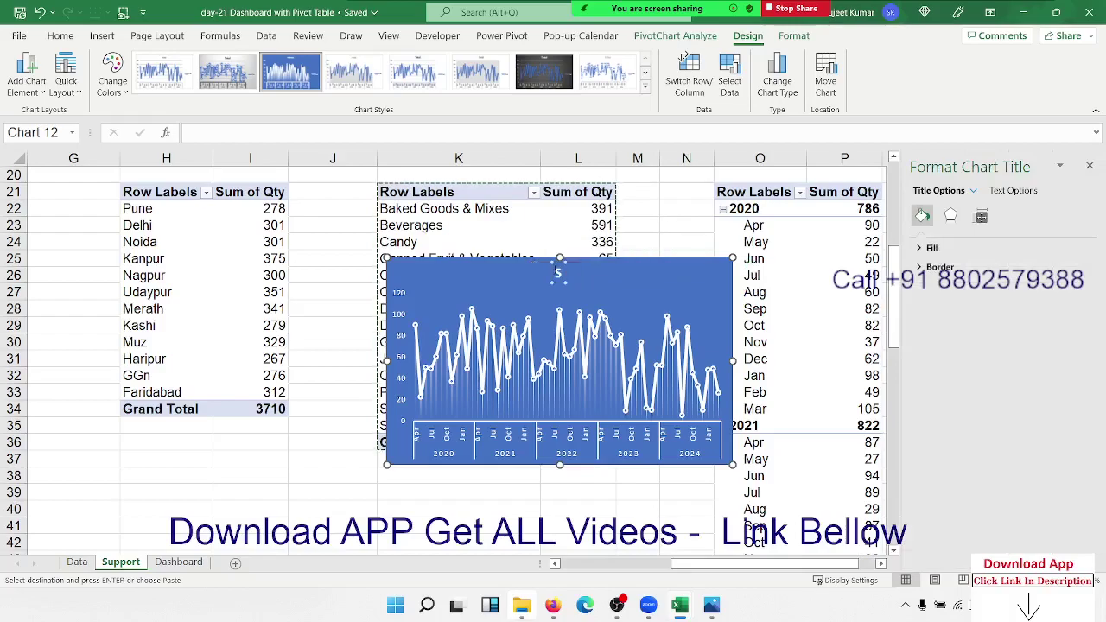
{"action": "type", "text": "ALES BY"}
{"action": "type", "text": " MONTH - "}
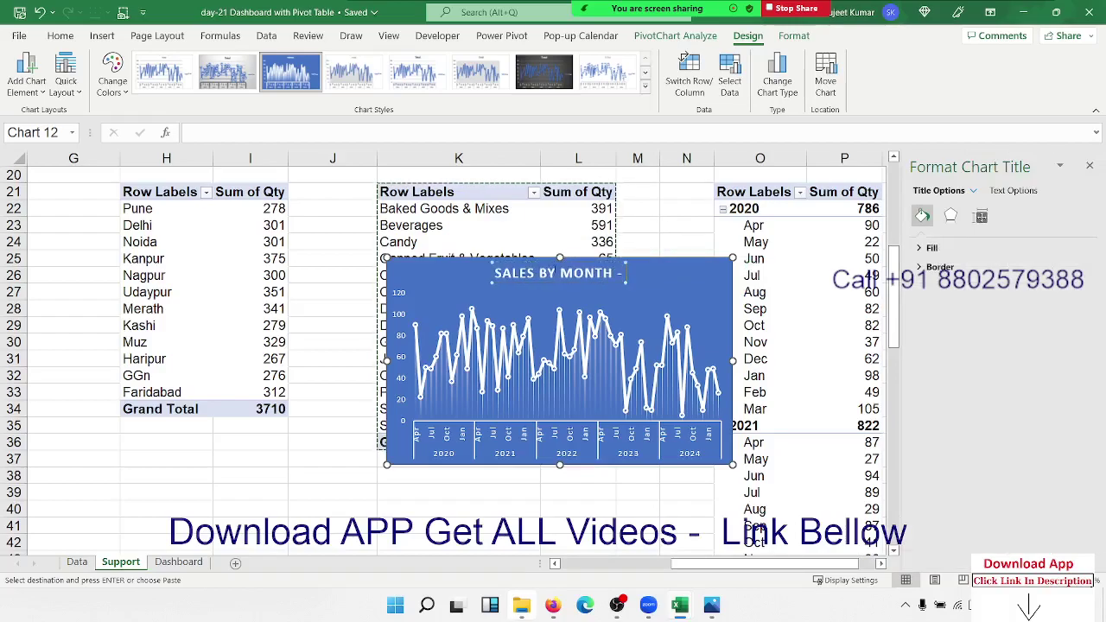
{"action": "type", "text": "YEAR"}
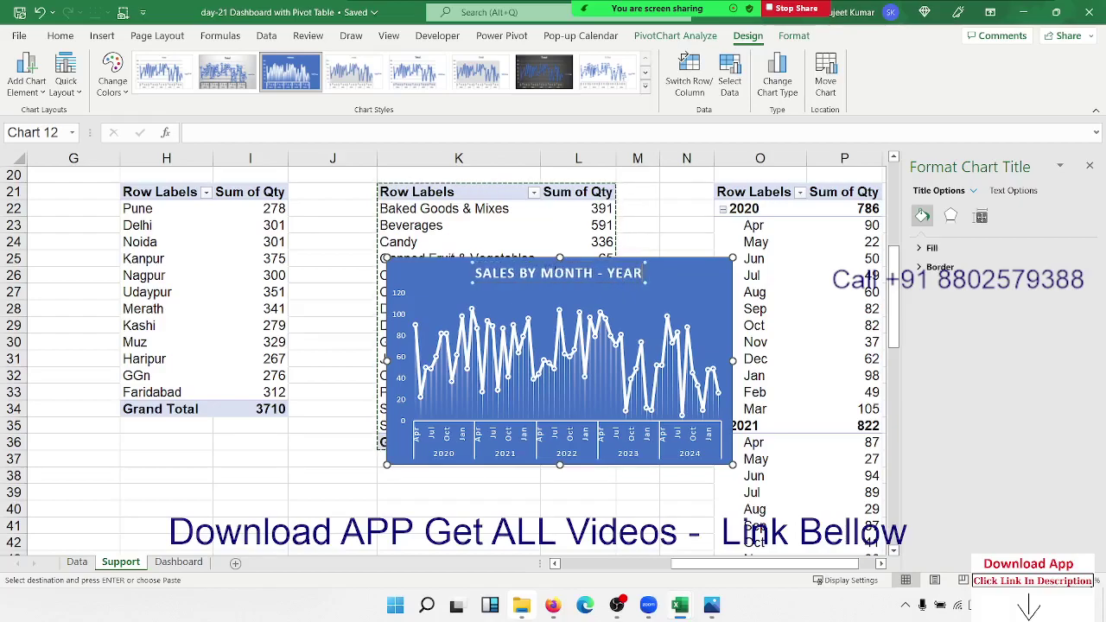
{"action": "left_click", "coordinate": [706, 281]}
Cut the line chart so it can be moved to the dashboard
{"action": "left_click", "coordinate": [686, 245]}
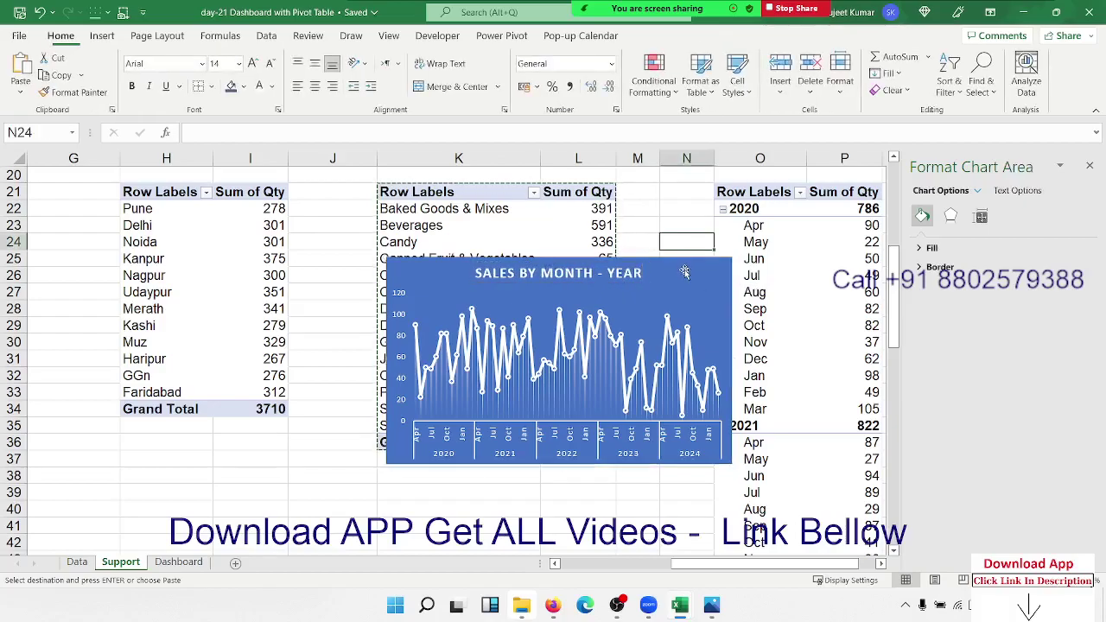
{"action": "left_click", "coordinate": [684, 272]}
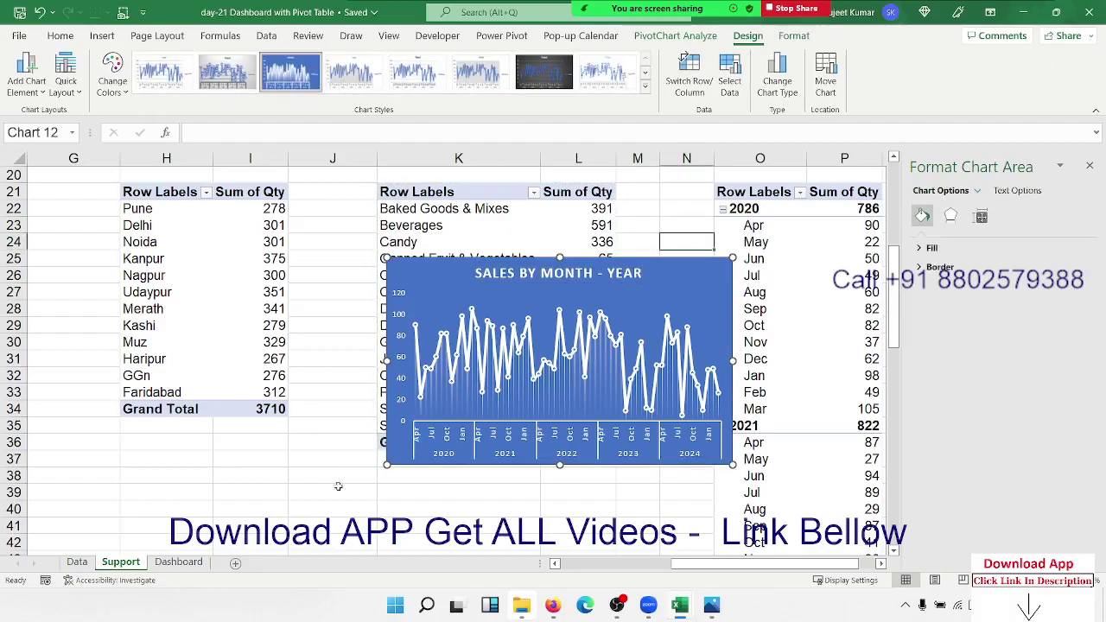
{"action": "key", "text": "ctrl+x"}
Paste the Sales by Month - Year chart into the Dashboard panel and stretch it to fill
{"action": "left_click", "coordinate": [177, 563]}
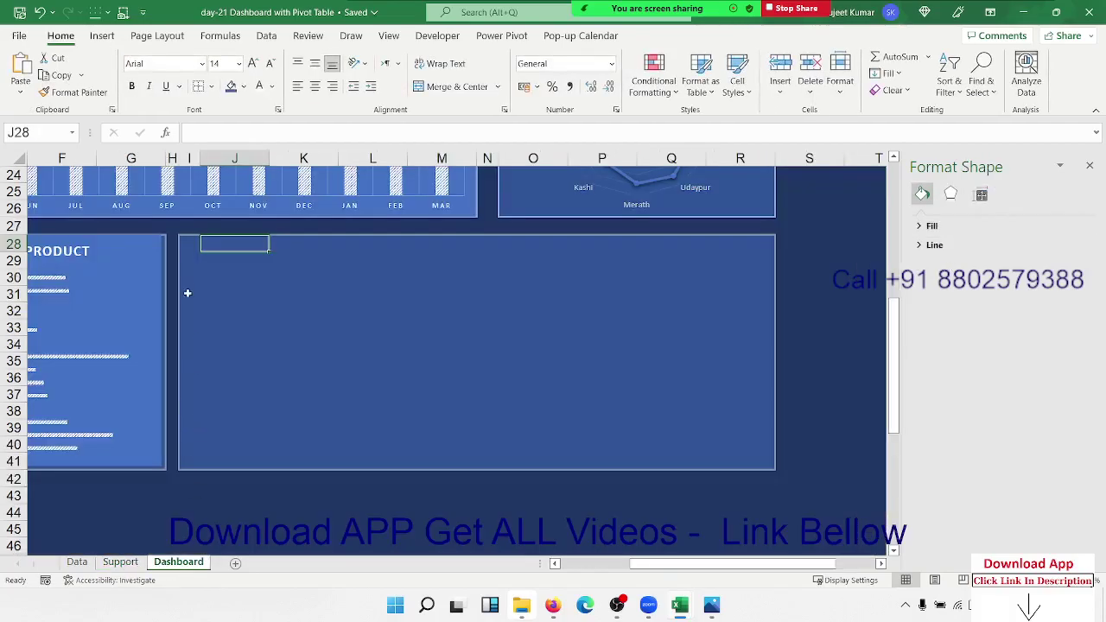
{"action": "left_click", "coordinate": [189, 243]}
{"action": "key", "text": "ctrl+v"}
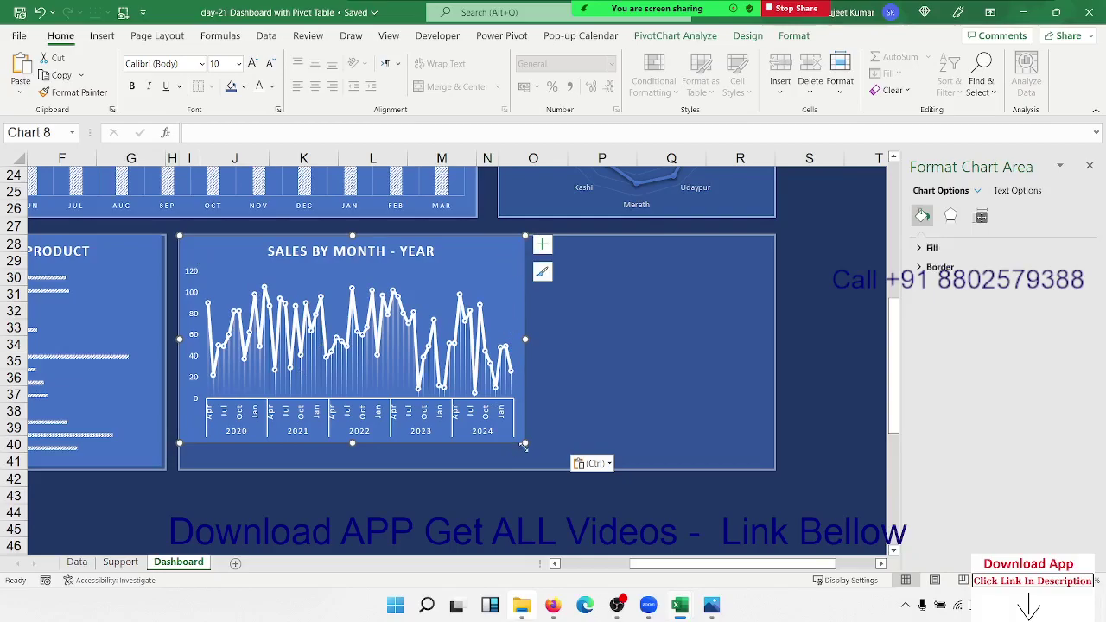
{"action": "left_click_drag", "start_coordinate": [523, 446], "coordinate": [761, 464]}
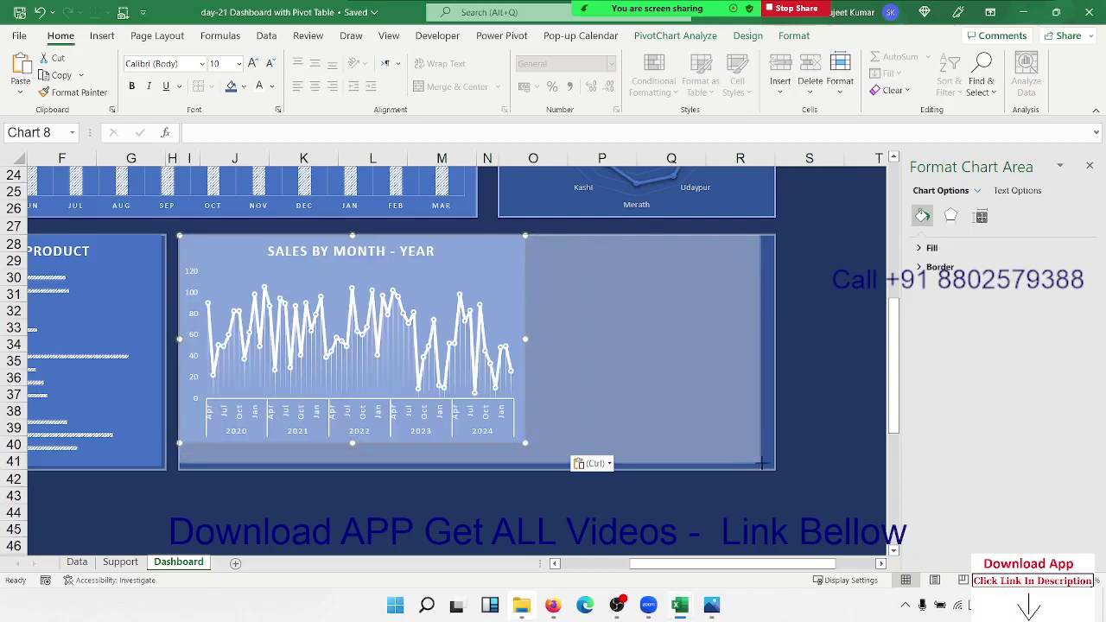
{"action": "left_click_drag", "start_coordinate": [761, 464], "coordinate": [772, 466]}
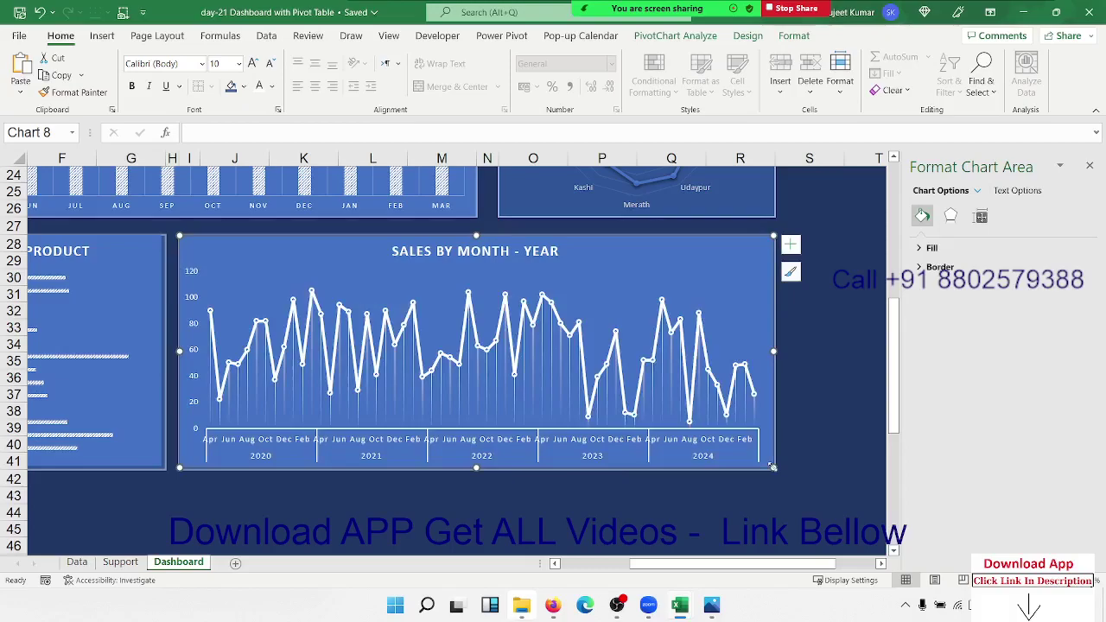
{"action": "left_click", "coordinate": [730, 548]}
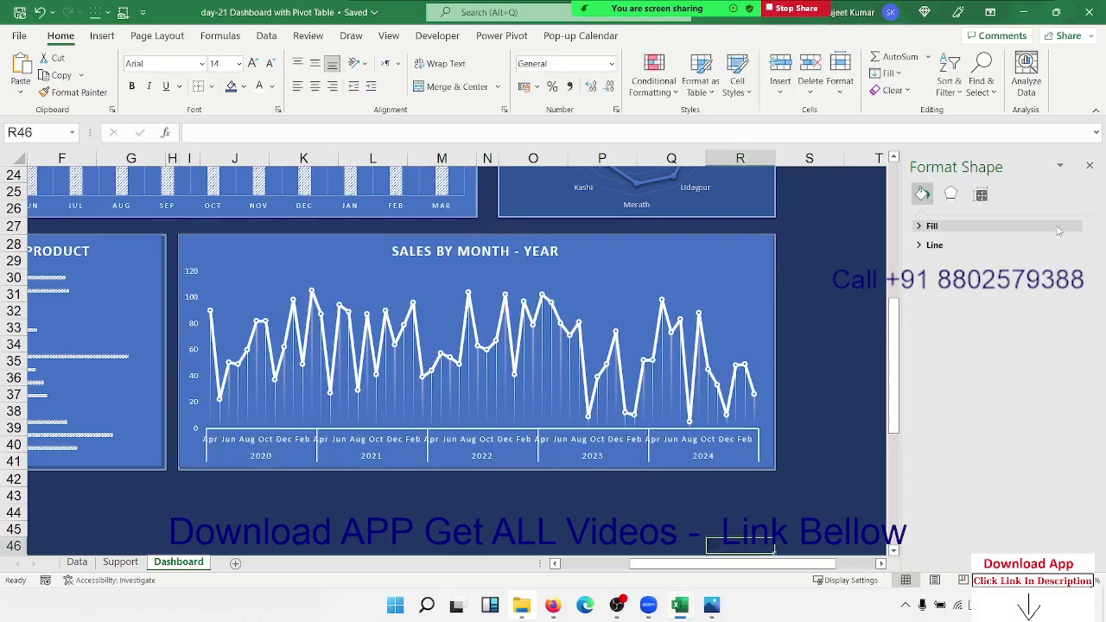
Give columns T to V the dark blue fill and return to the top of the dashboard
{"action": "left_click", "coordinate": [1089, 165]}
{"action": "left_click_drag", "start_coordinate": [894, 158], "coordinate": [1015, 166]}
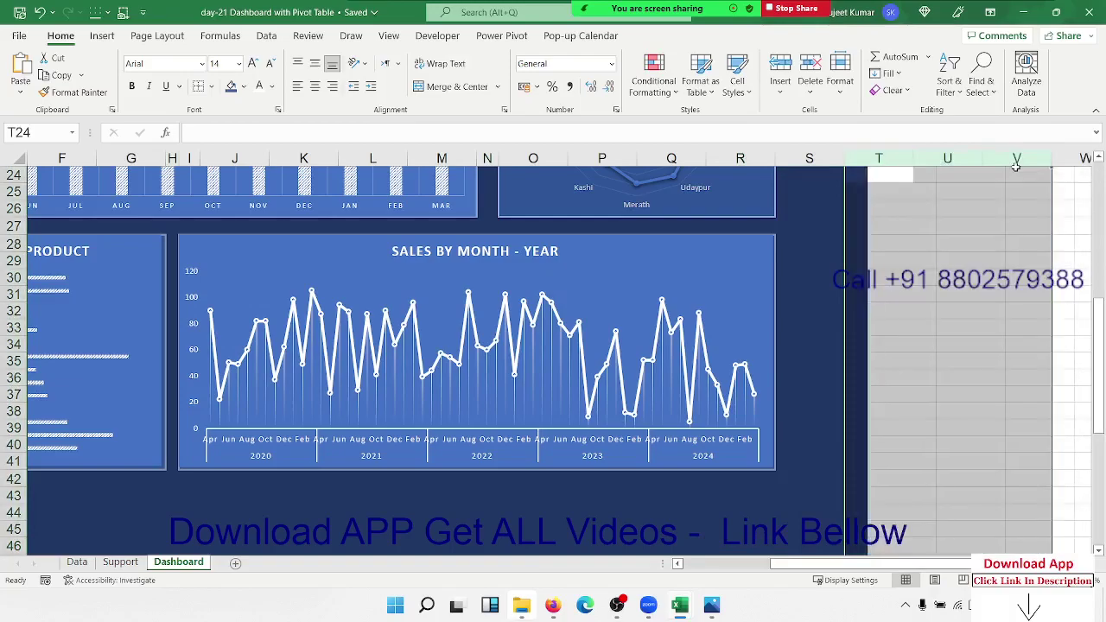
{"action": "key", "text": "F4"}
{"action": "key", "text": "Home"}
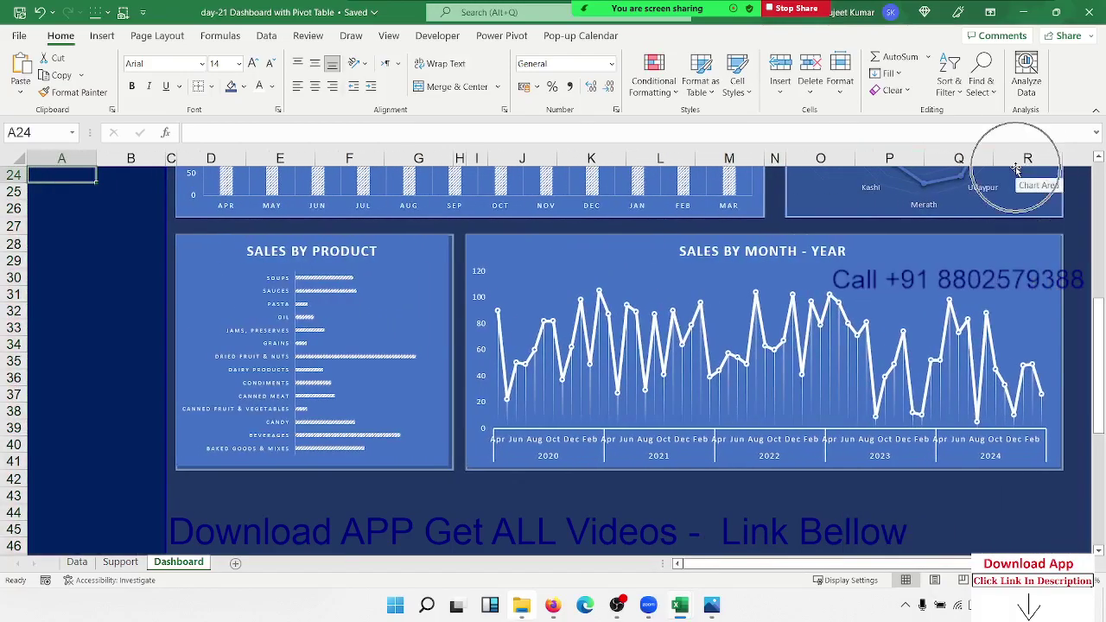
{"action": "key", "text": "ctrl+Home"}
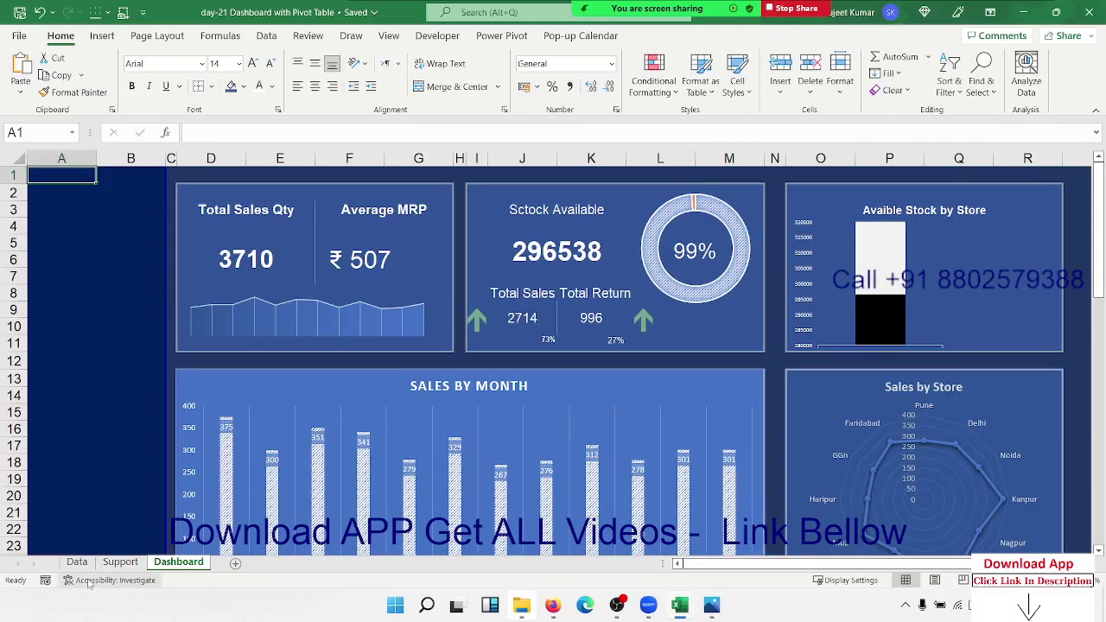
On the Support sheet, select the totals pivot table and start inserting slicers
{"action": "left_click", "coordinate": [120, 561]}
{"action": "scroll", "coordinate": [107, 301], "scroll_direction": "up", "scroll_amount": 7}
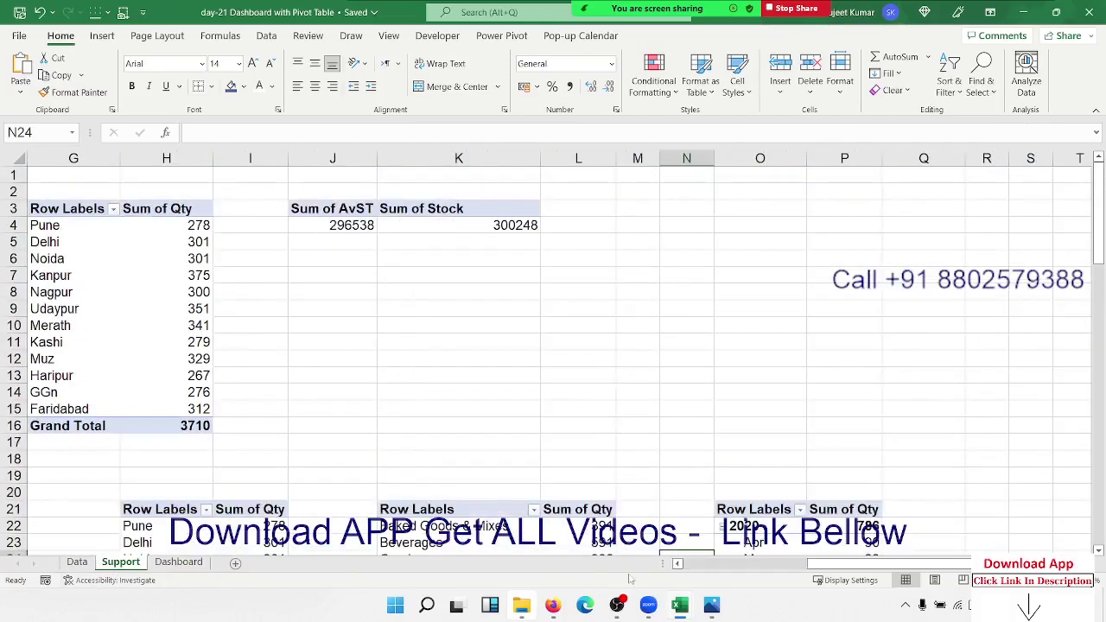
{"action": "left_click_drag", "start_coordinate": [868, 563], "coordinate": [682, 562]}
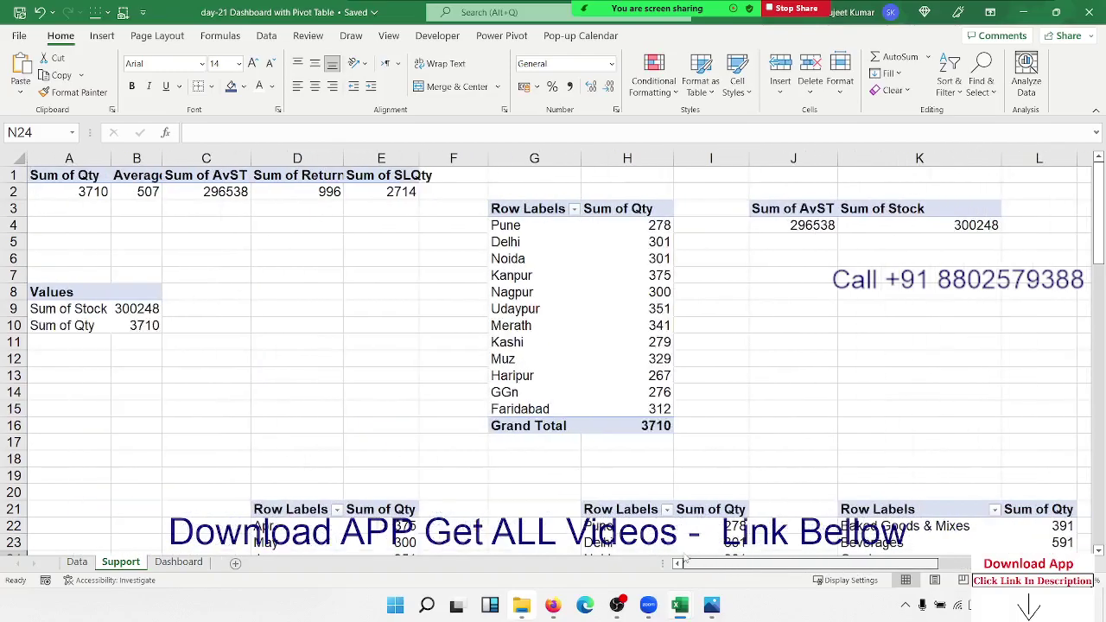
{"action": "left_click", "coordinate": [92, 196]}
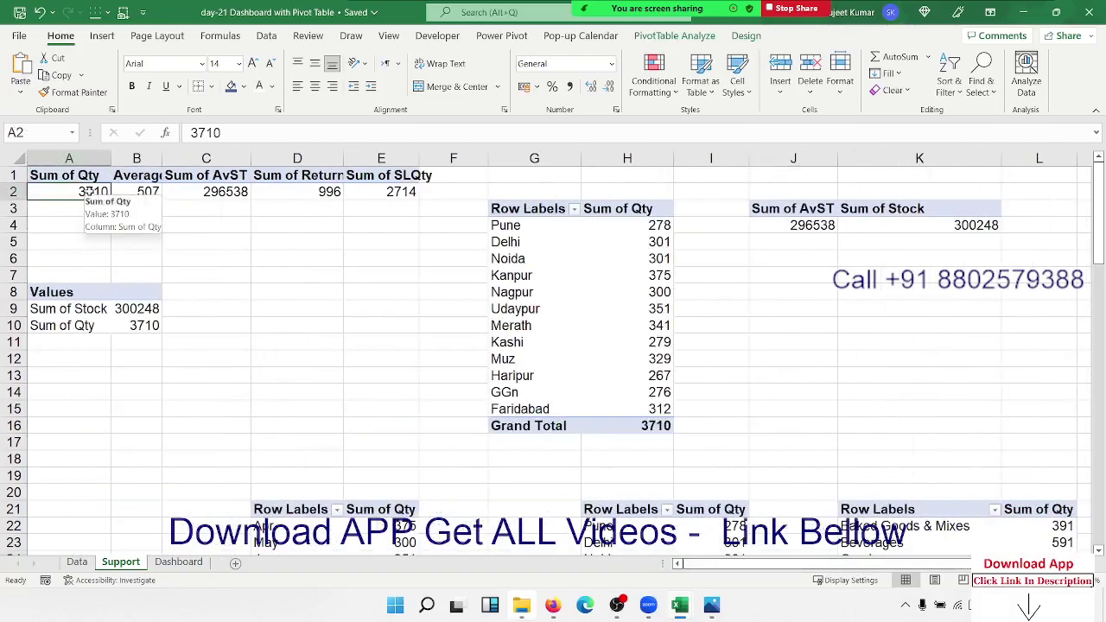
{"action": "left_click", "coordinate": [102, 37]}
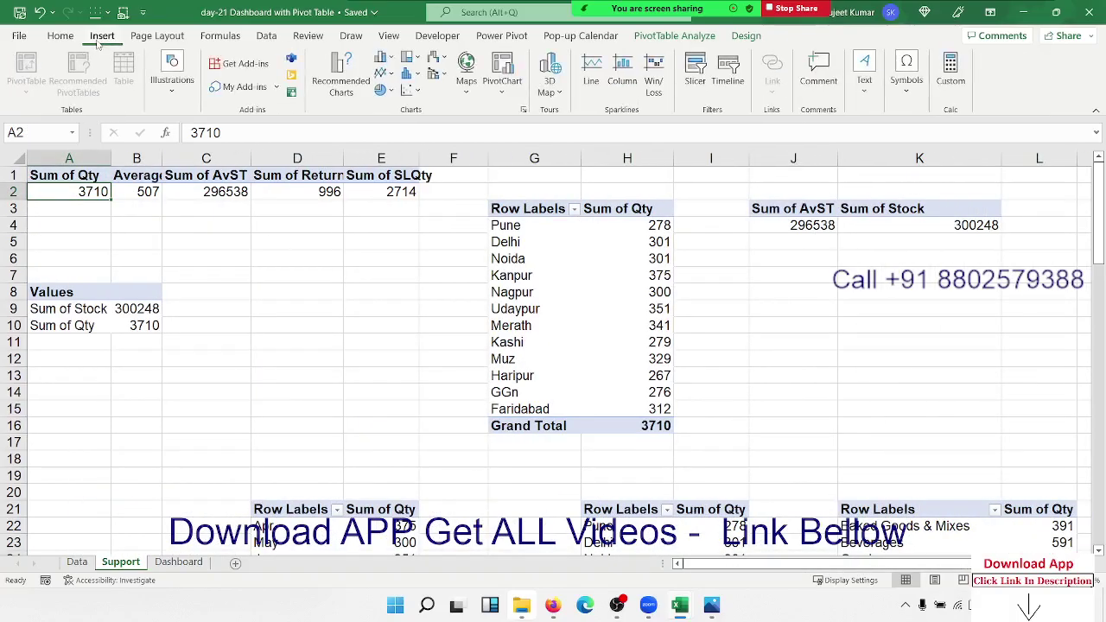
{"action": "left_click", "coordinate": [644, 36]}
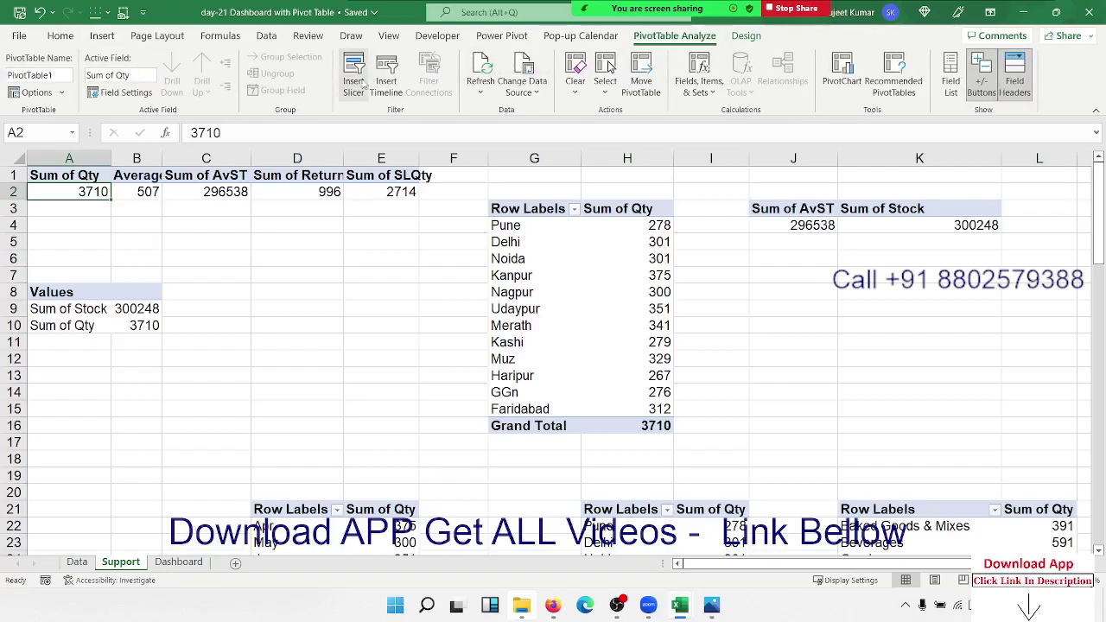
{"action": "left_click", "coordinate": [361, 78]}
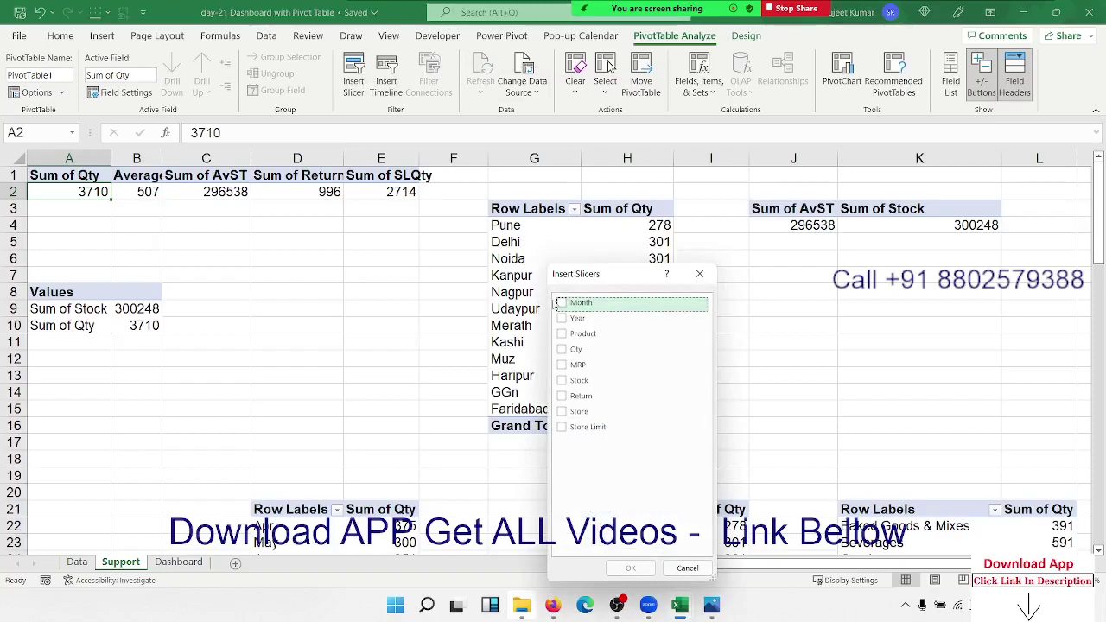
Create slicers for the Month, Year, Product and Store fields
{"action": "left_click", "coordinate": [561, 302]}
{"action": "left_click", "coordinate": [561, 318]}
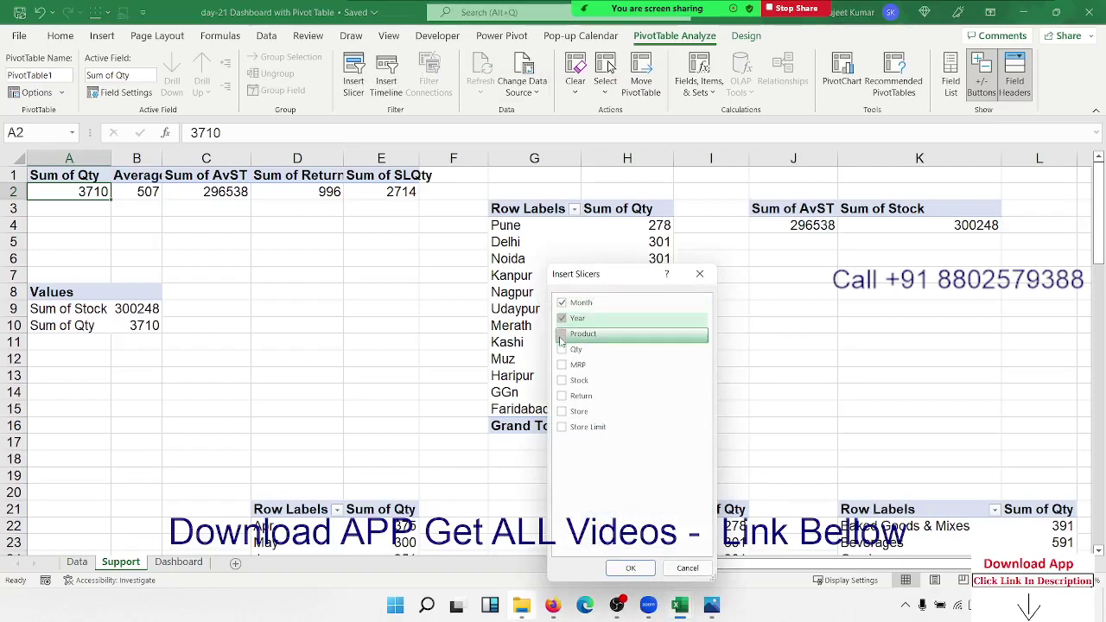
{"action": "left_click", "coordinate": [561, 334]}
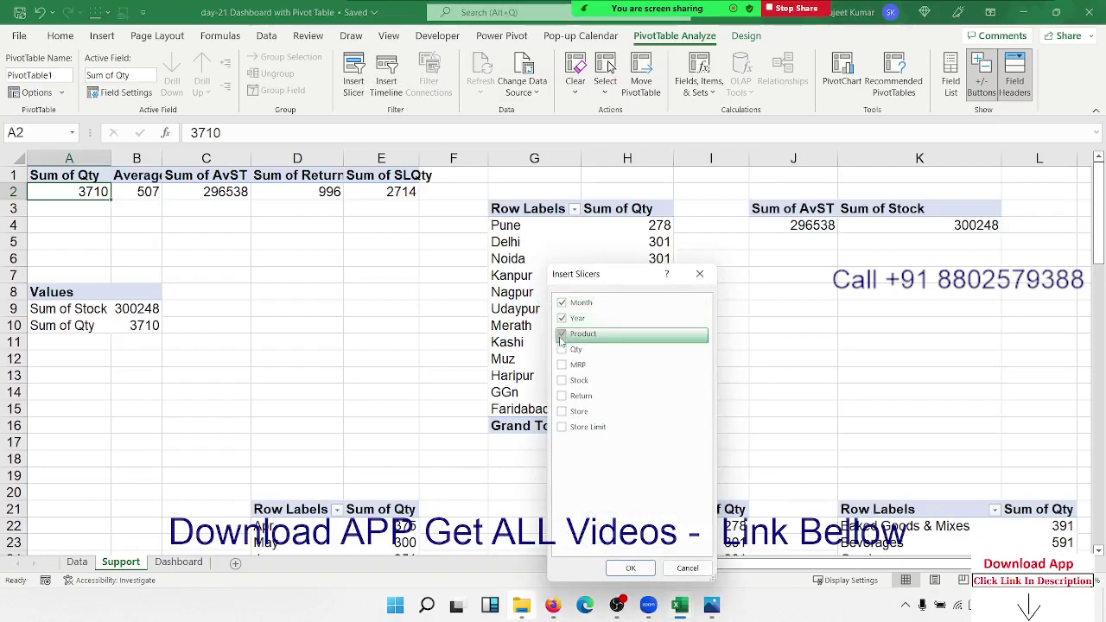
{"action": "left_click", "coordinate": [563, 381]}
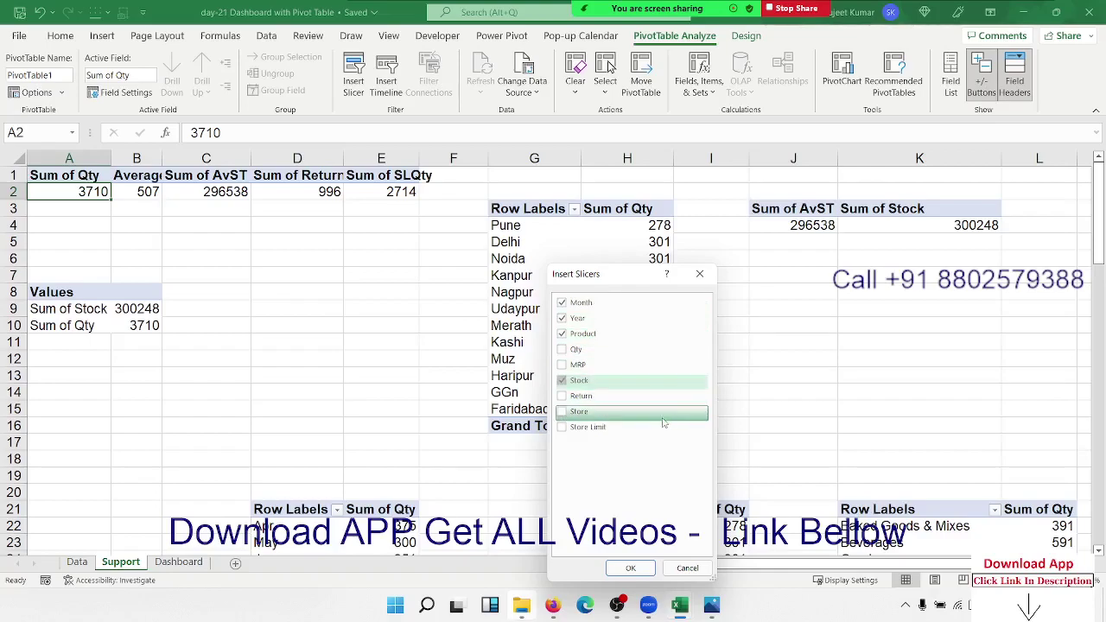
{"action": "left_click", "coordinate": [562, 381]}
{"action": "left_click", "coordinate": [562, 412]}
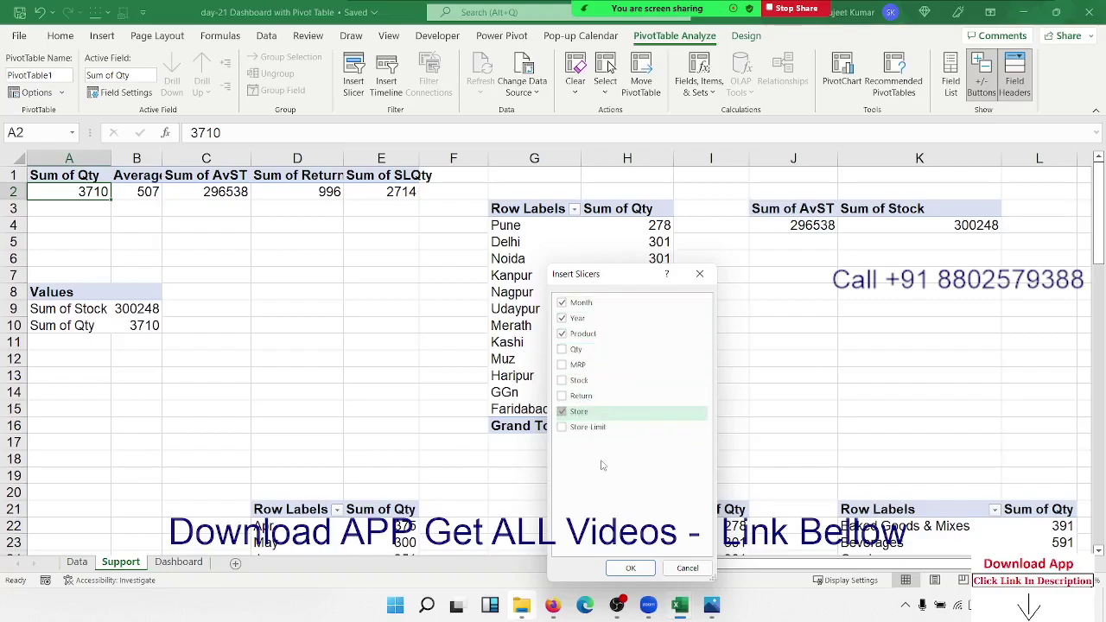
{"action": "left_click", "coordinate": [630, 567]}
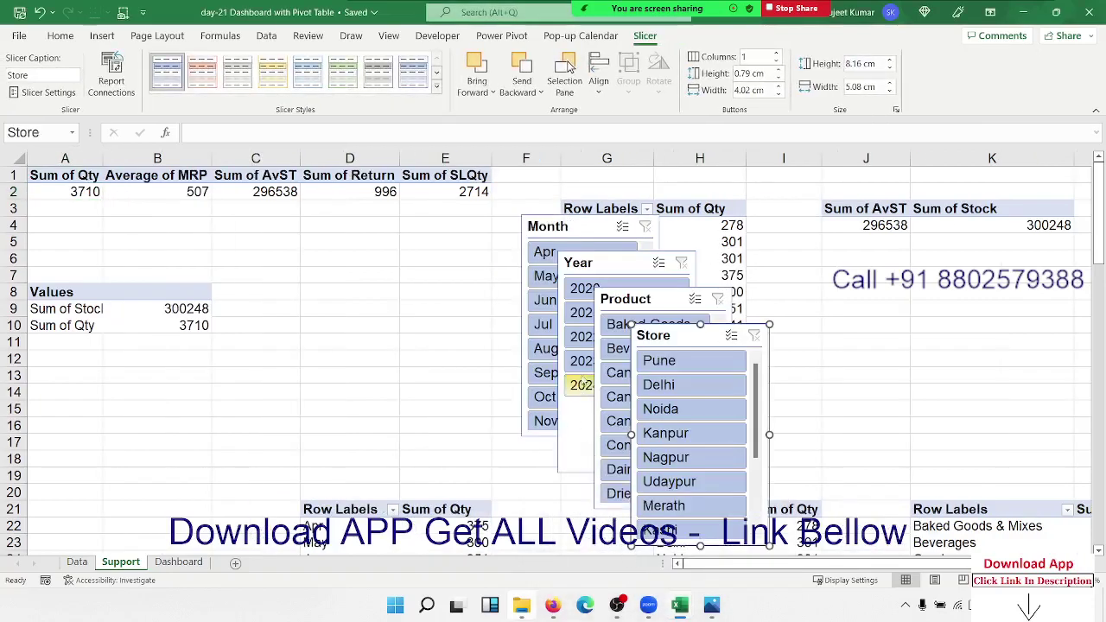
Select all four slicers together and cut them from the Support sheet
{"action": "left_click", "coordinate": [634, 299], "text": "ctrl"}
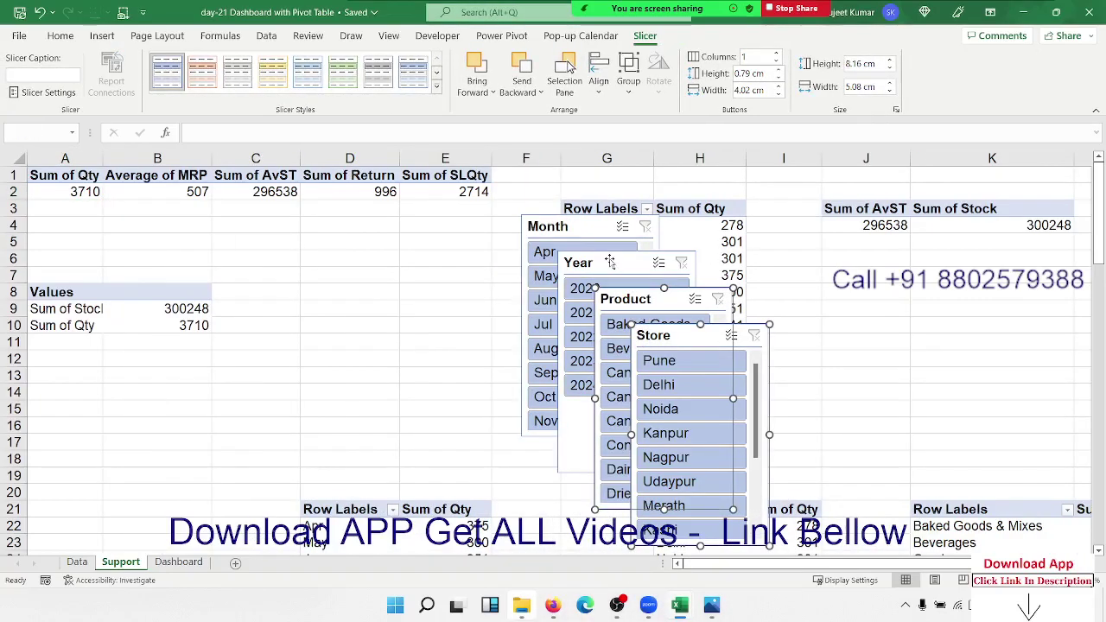
{"action": "left_click", "coordinate": [611, 262], "text": "ctrl"}
{"action": "left_click", "coordinate": [583, 235], "text": "ctrl"}
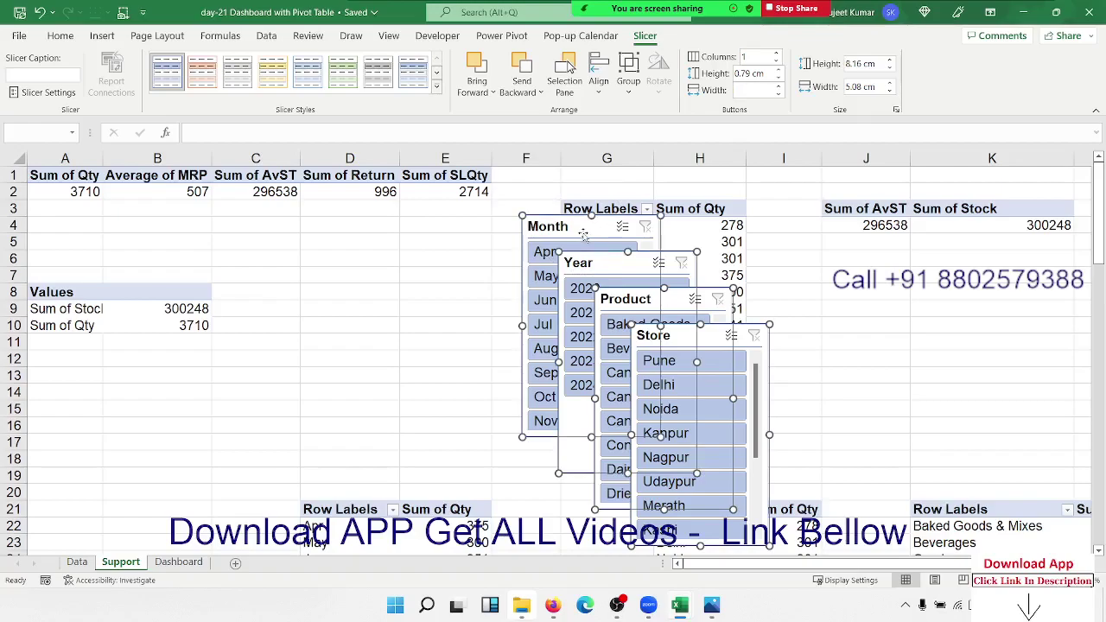
{"action": "key", "text": "ctrl+x"}
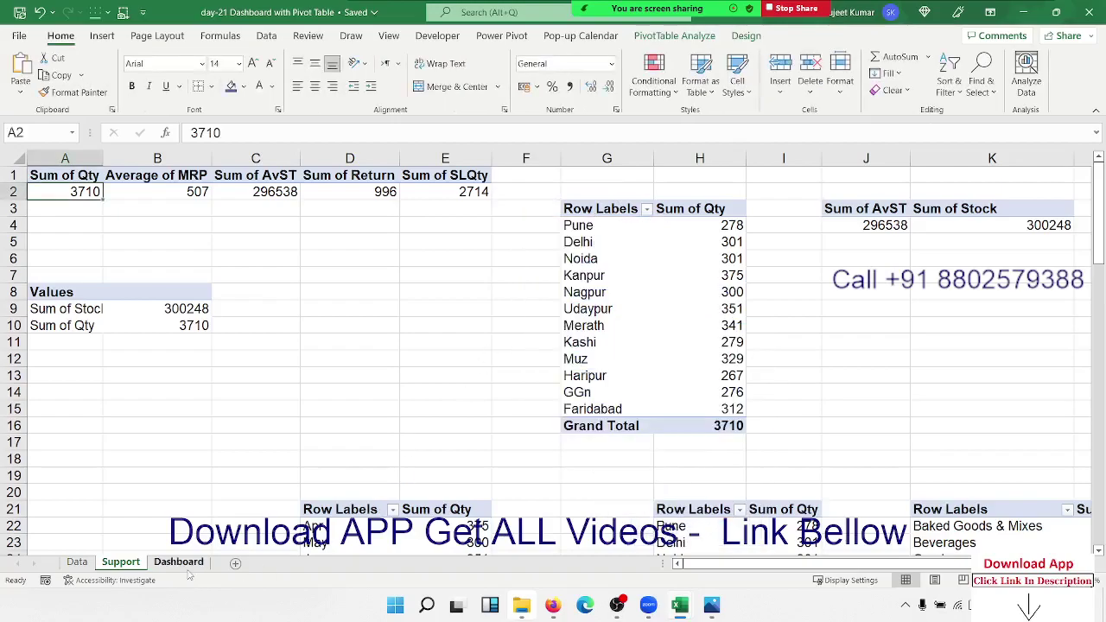
Paste the four slicers onto the Dashboard sheet at cell A1
{"action": "left_click", "coordinate": [181, 564]}
{"action": "left_click", "coordinate": [70, 196]}
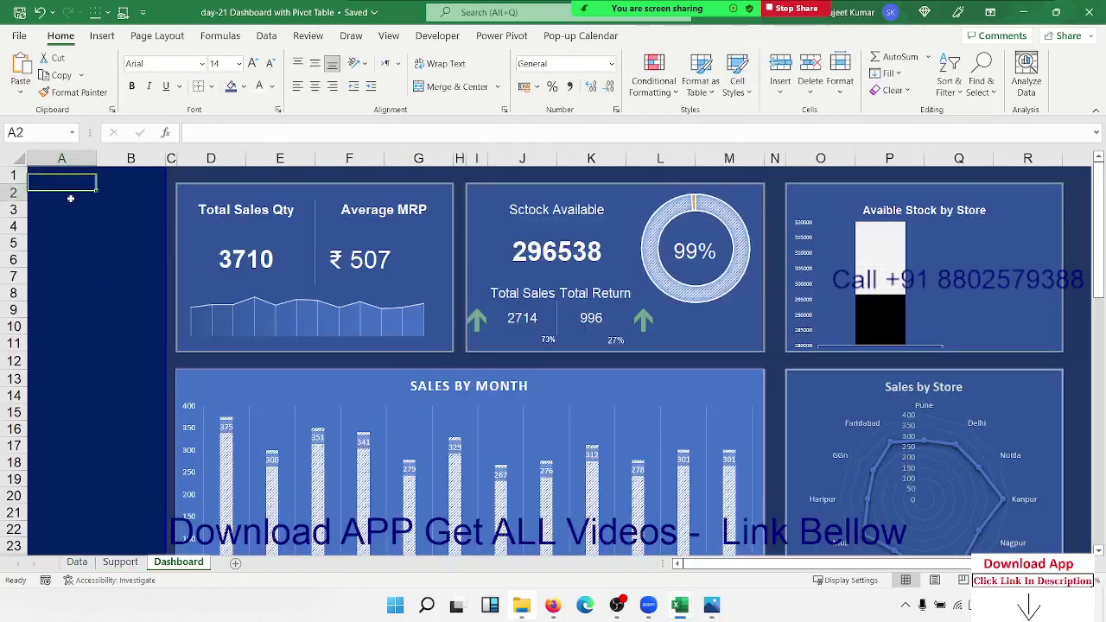
{"action": "left_click", "coordinate": [57, 173]}
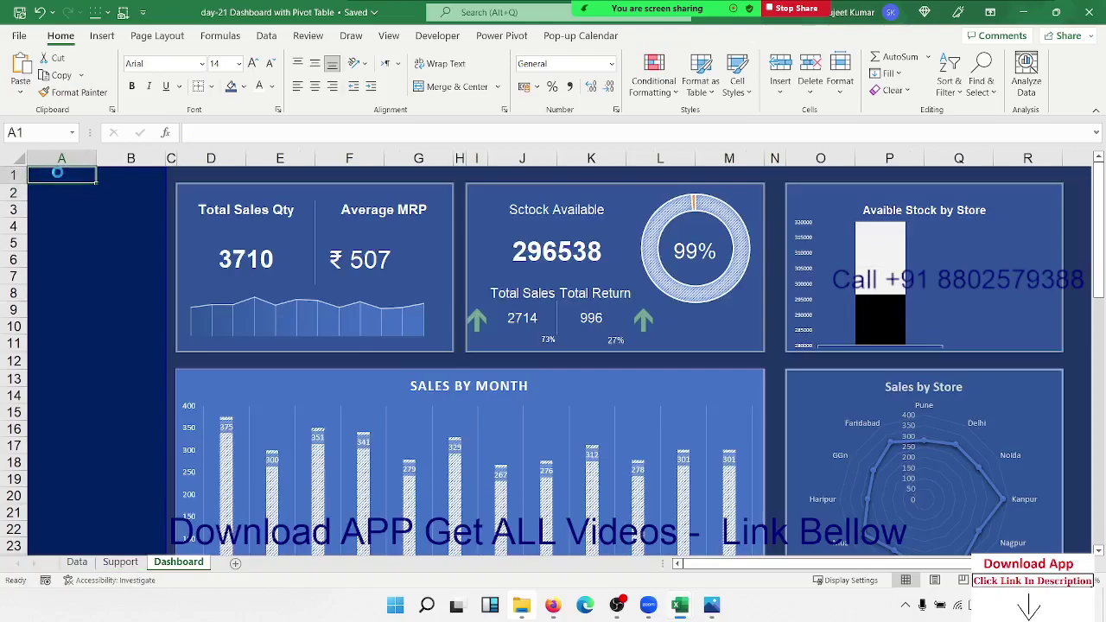
{"action": "key", "text": "ctrl+v"}
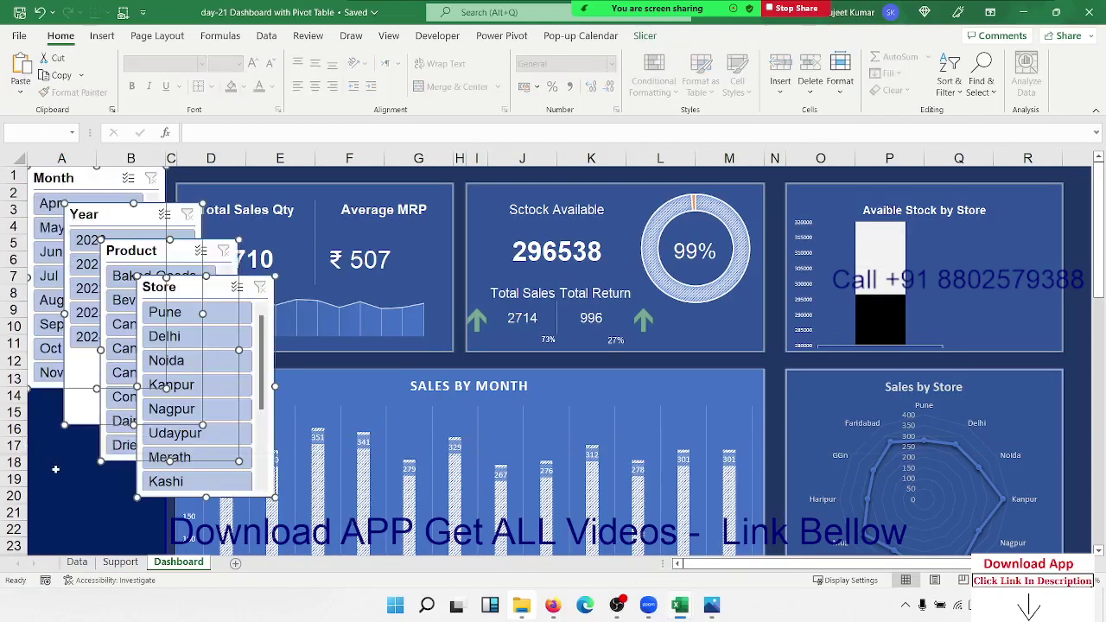
{"action": "left_click", "coordinate": [61, 471]}
Move the Year slicer down to rows 14–22, shifting the Product and Store slicers aside
{"action": "left_click_drag", "start_coordinate": [102, 217], "coordinate": [69, 406]}
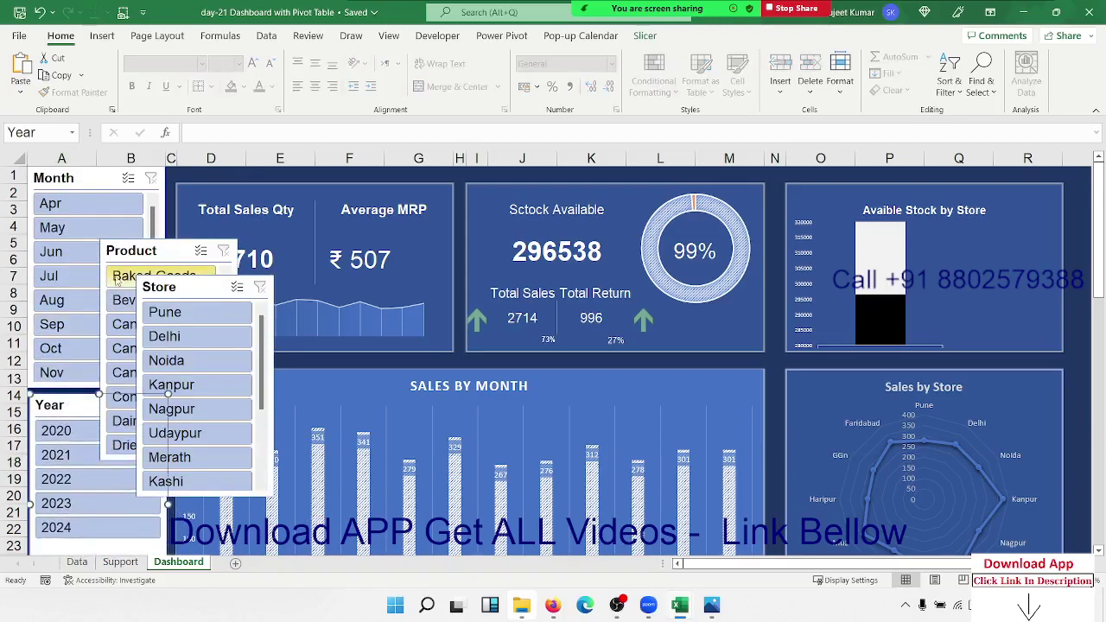
{"action": "left_click_drag", "start_coordinate": [130, 252], "coordinate": [346, 290]}
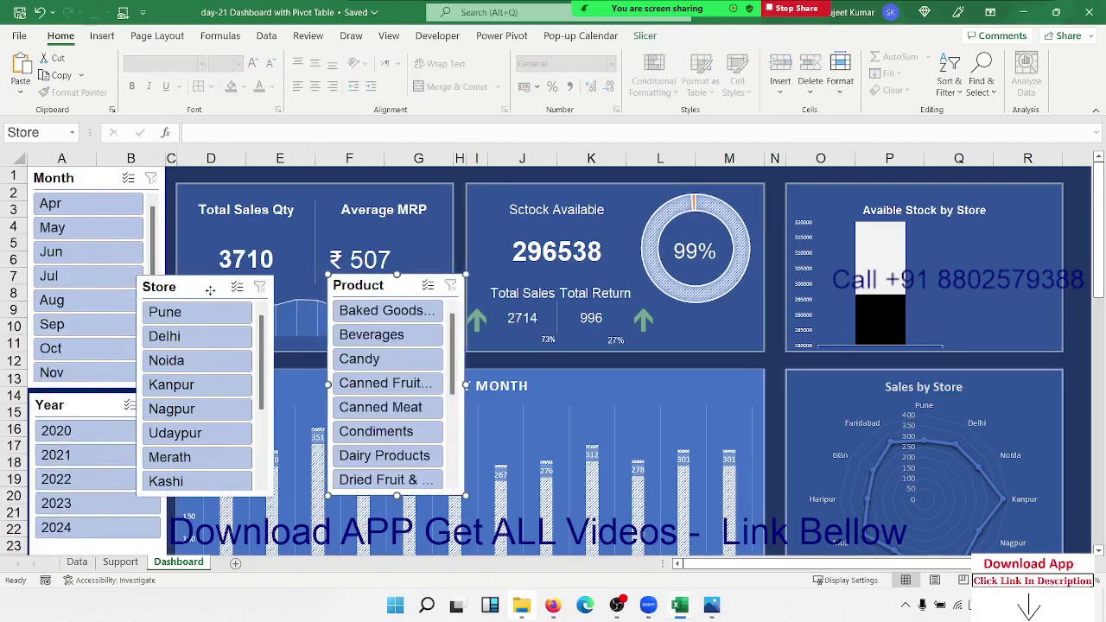
{"action": "left_click_drag", "start_coordinate": [201, 291], "coordinate": [259, 303]}
{"action": "scroll", "coordinate": [220, 341], "scroll_direction": "down", "scroll_amount": 3}
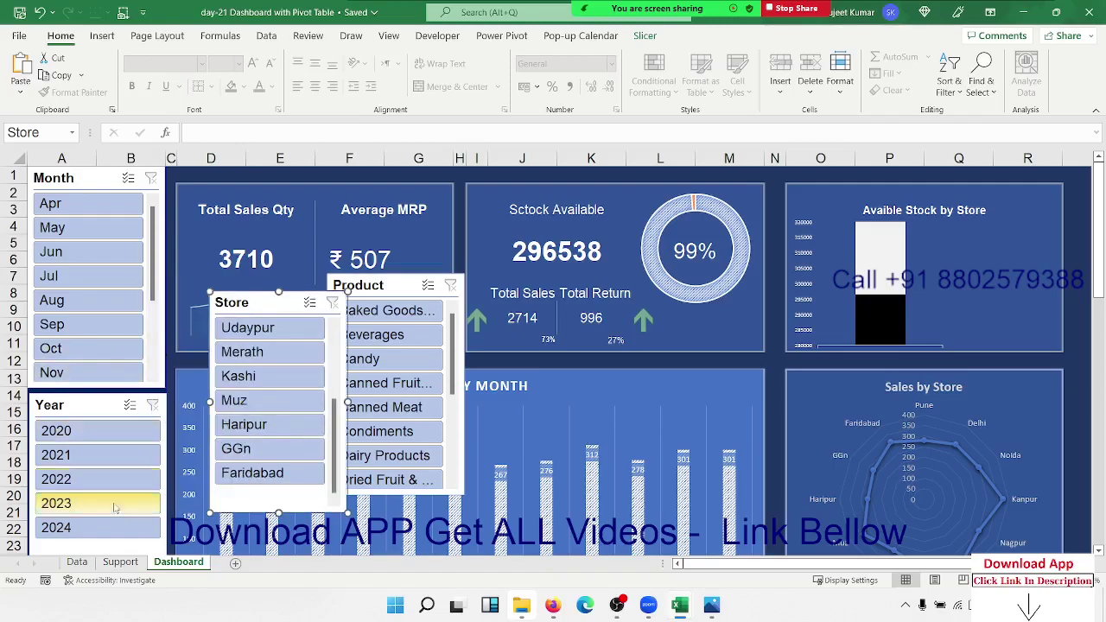
{"action": "left_click", "coordinate": [97, 544]}
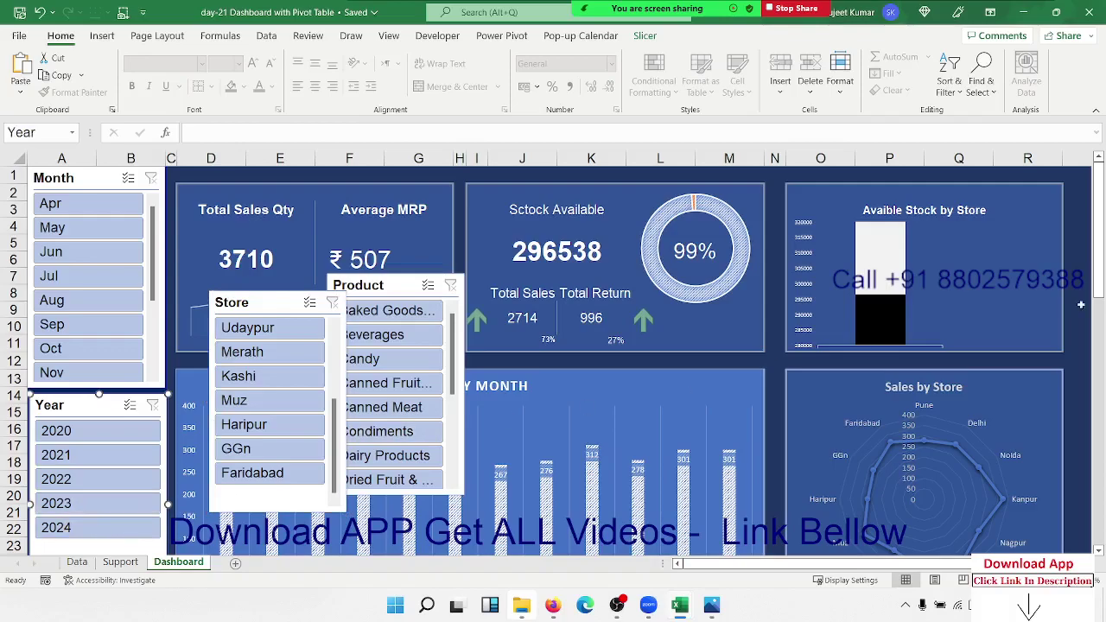
{"action": "left_click_drag", "start_coordinate": [1099, 283], "coordinate": [1100, 325]}
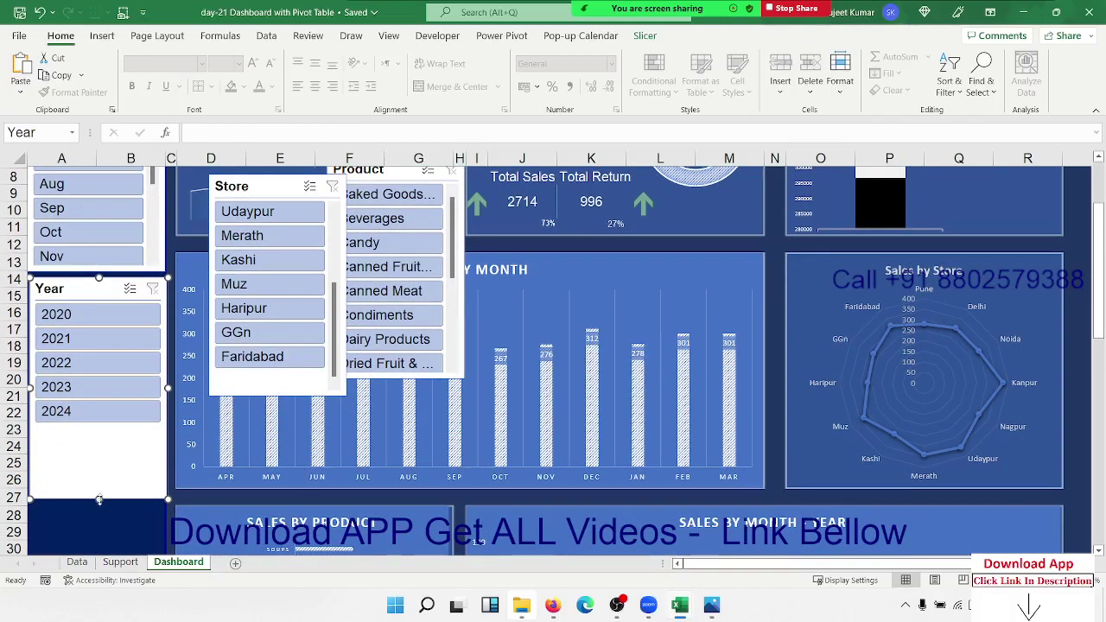
{"action": "left_click_drag", "start_coordinate": [98, 500], "coordinate": [109, 429]}
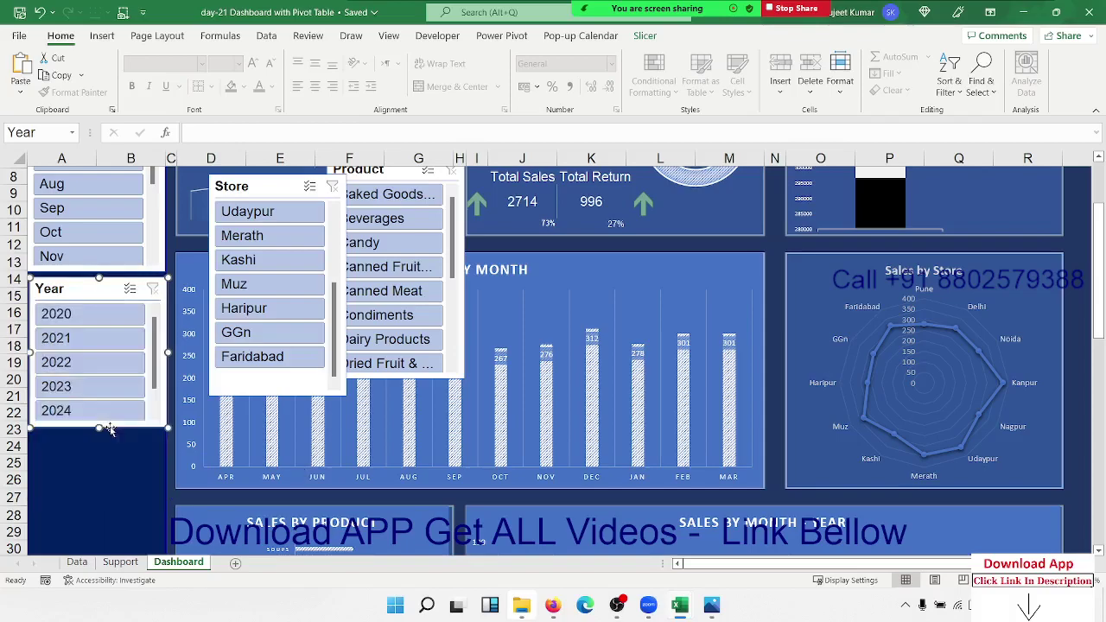
{"action": "left_click_drag", "start_coordinate": [99, 427], "coordinate": [99, 437]}
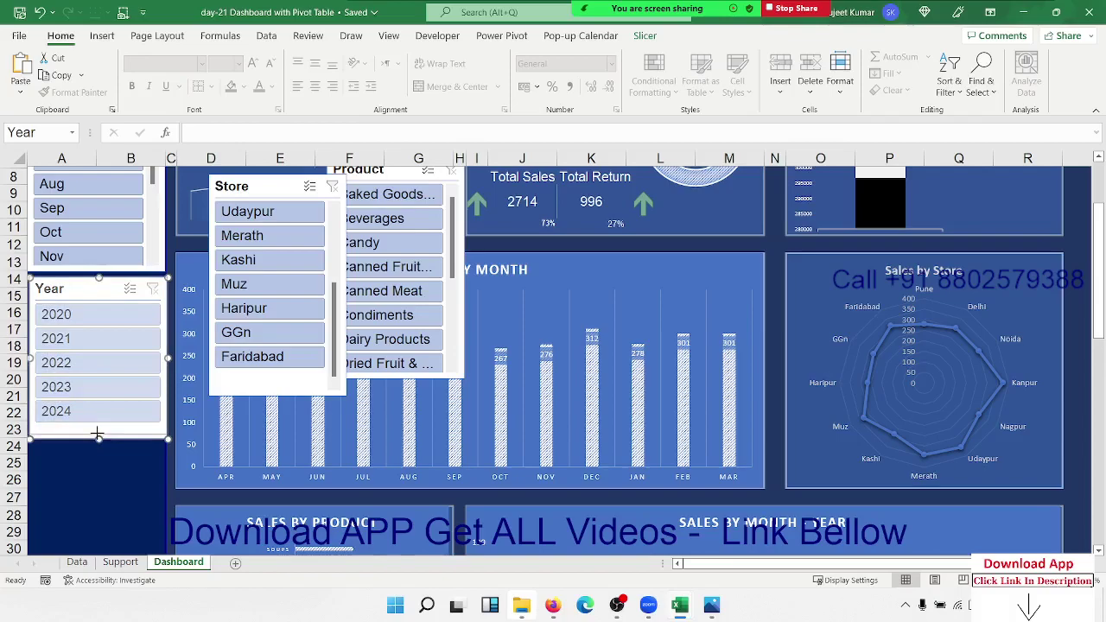
Stack the Store slicer below Year and the Product slicer beneath Store in the left column
{"action": "mouse_move", "coordinate": [254, 189]}
{"action": "left_mouse_down"}
{"action": "mouse_move", "coordinate": [248, 244]}
{"action": "mouse_move", "coordinate": [73, 447]}
{"action": "left_mouse_up"}
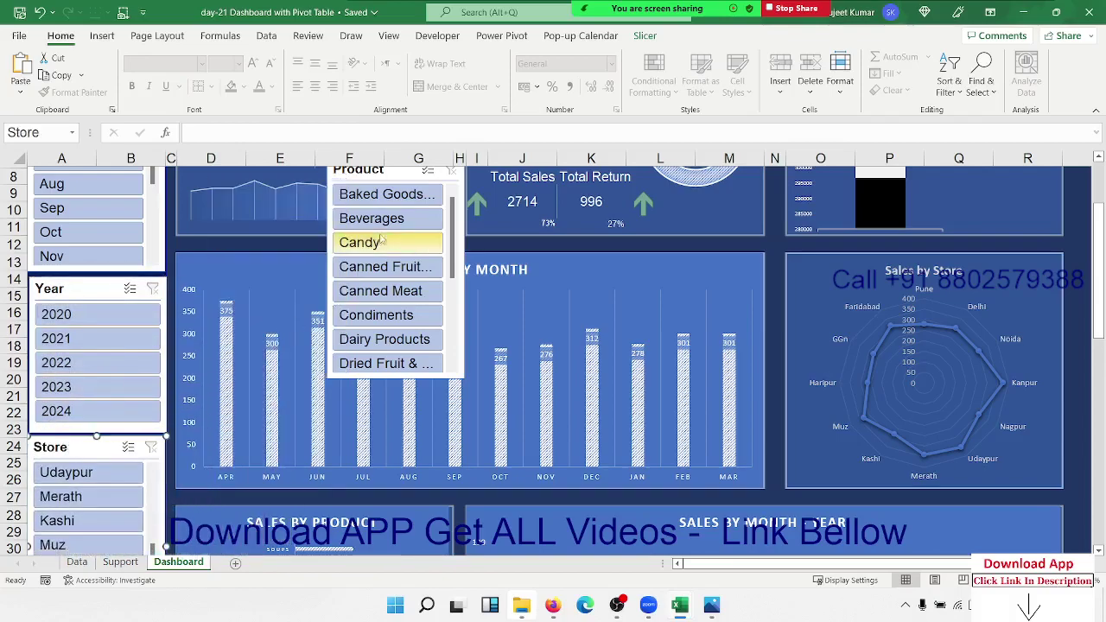
{"action": "left_click_drag", "start_coordinate": [378, 172], "coordinate": [315, 354]}
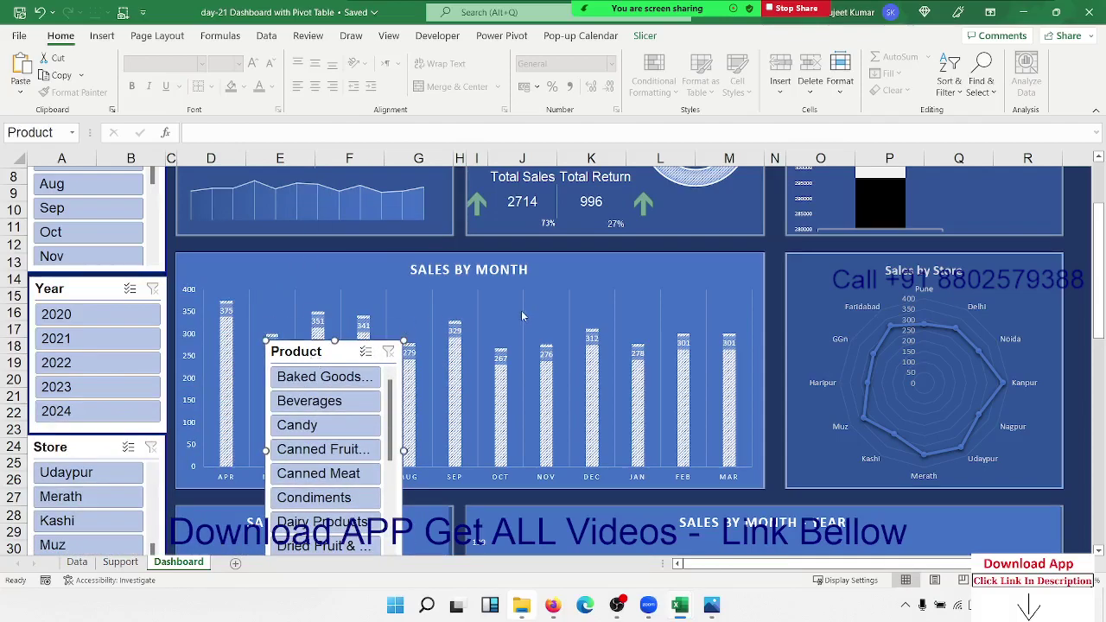
{"action": "scroll", "coordinate": [328, 432], "scroll_direction": "down", "scroll_amount": 3}
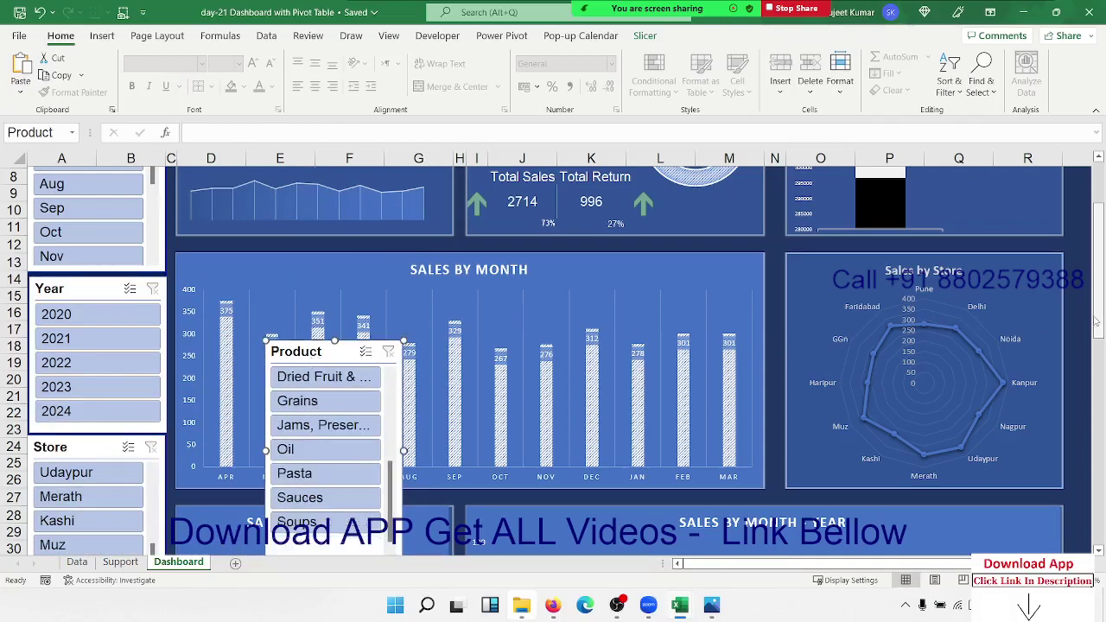
{"action": "left_click_drag", "start_coordinate": [1095, 321], "coordinate": [1090, 427]}
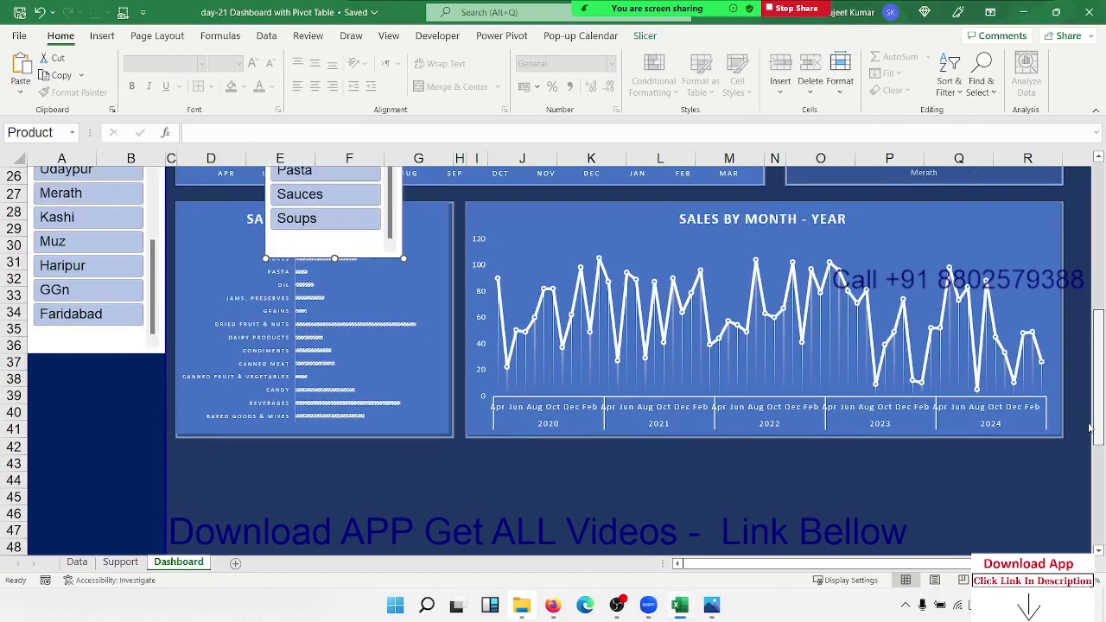
{"action": "scroll", "coordinate": [884, 360], "scroll_direction": "up", "scroll_amount": 1}
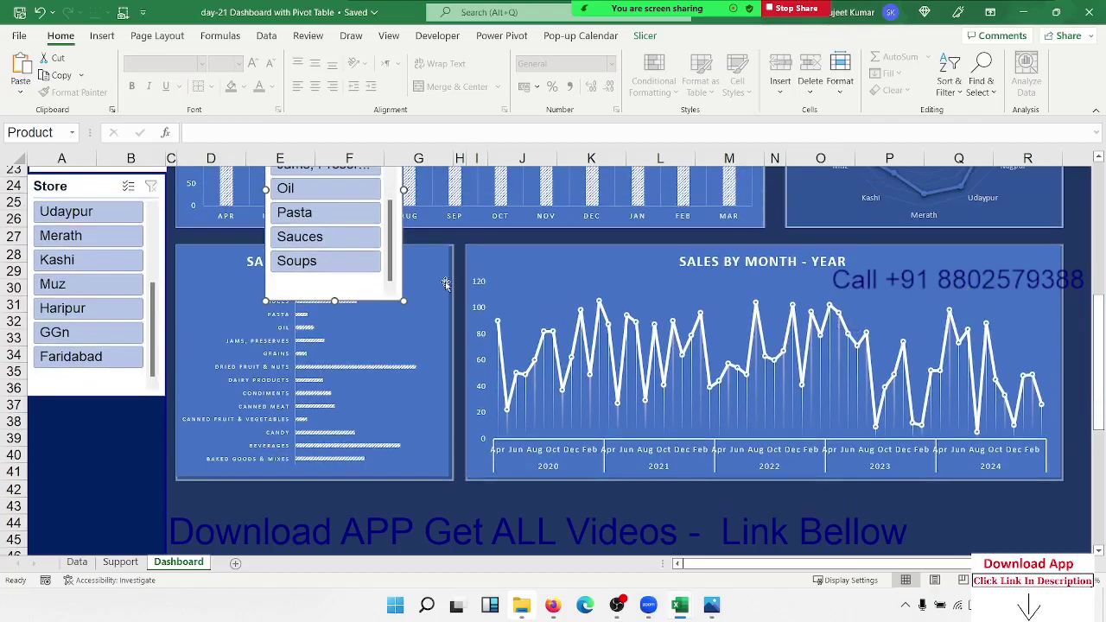
{"action": "scroll", "coordinate": [418, 275], "scroll_direction": "up", "scroll_amount": 3}
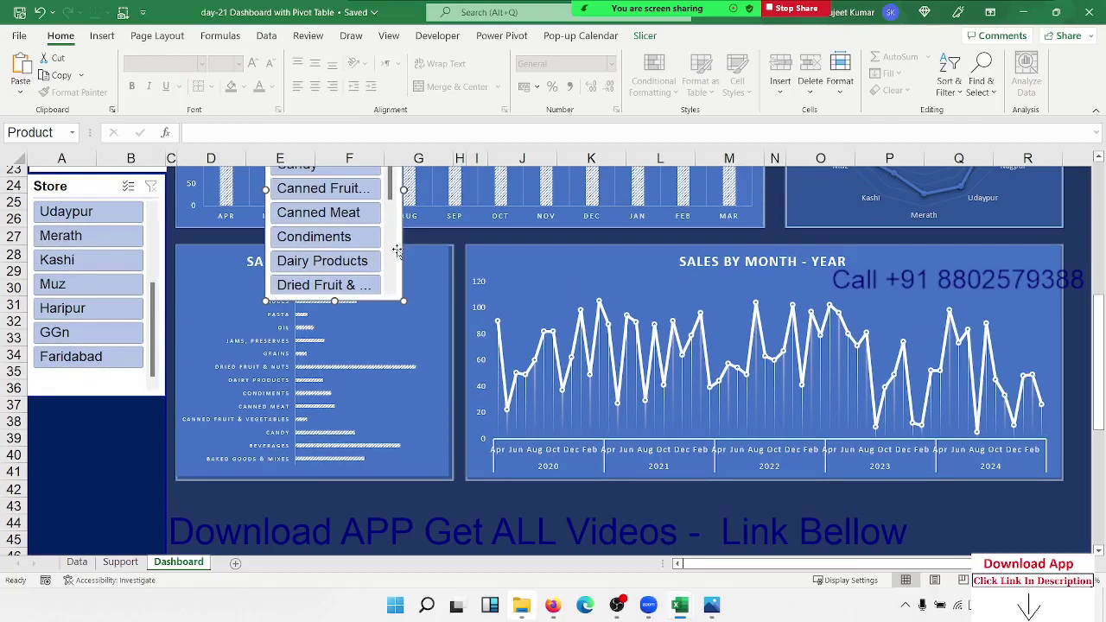
{"action": "mouse_move", "coordinate": [396, 251]}
{"action": "left_mouse_down"}
{"action": "mouse_move", "coordinate": [143, 560]}
{"action": "mouse_move", "coordinate": [153, 543]}
{"action": "left_mouse_up"}
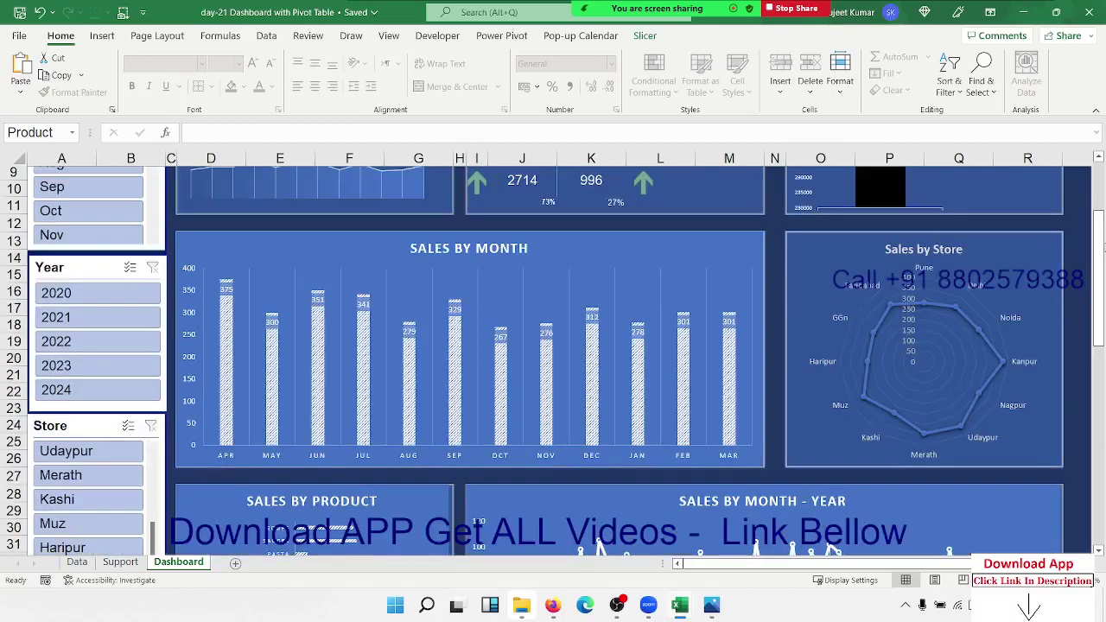
{"action": "left_click_drag", "start_coordinate": [1099, 346], "coordinate": [1101, 212]}
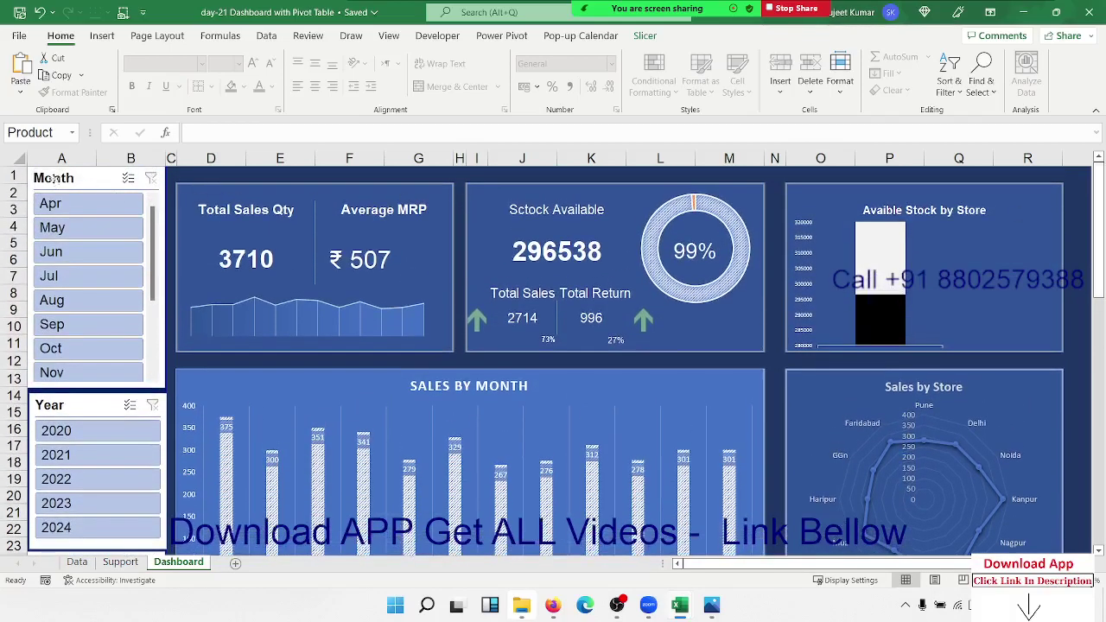
{"action": "left_click", "coordinate": [53, 177]}
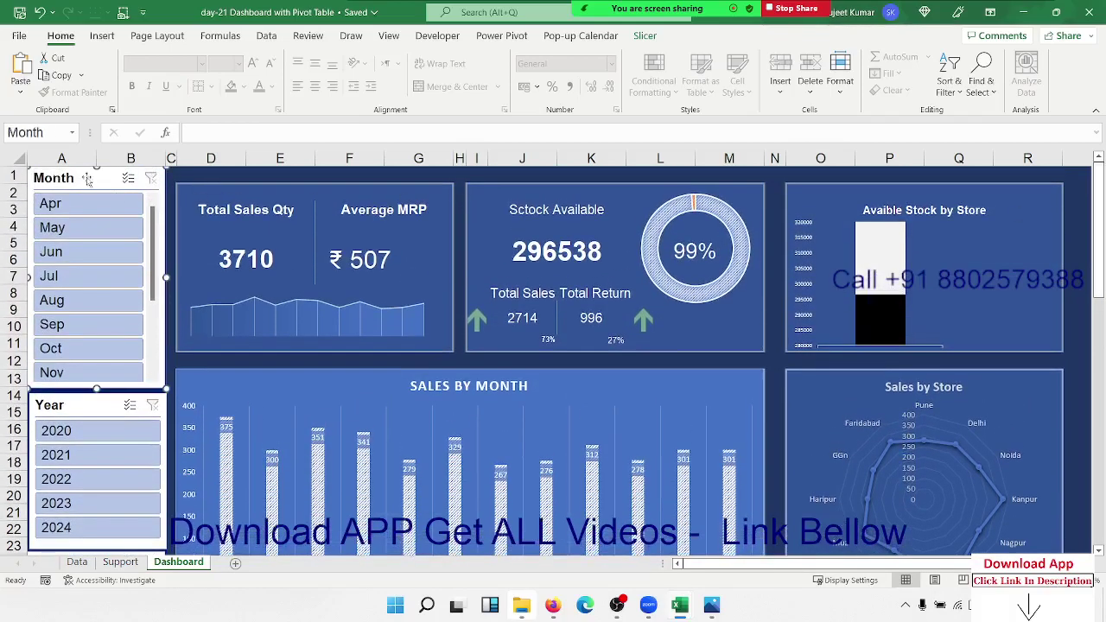
Show the Month slicer's buttons in two columns and shorten it to fit
{"action": "left_click", "coordinate": [644, 36]}
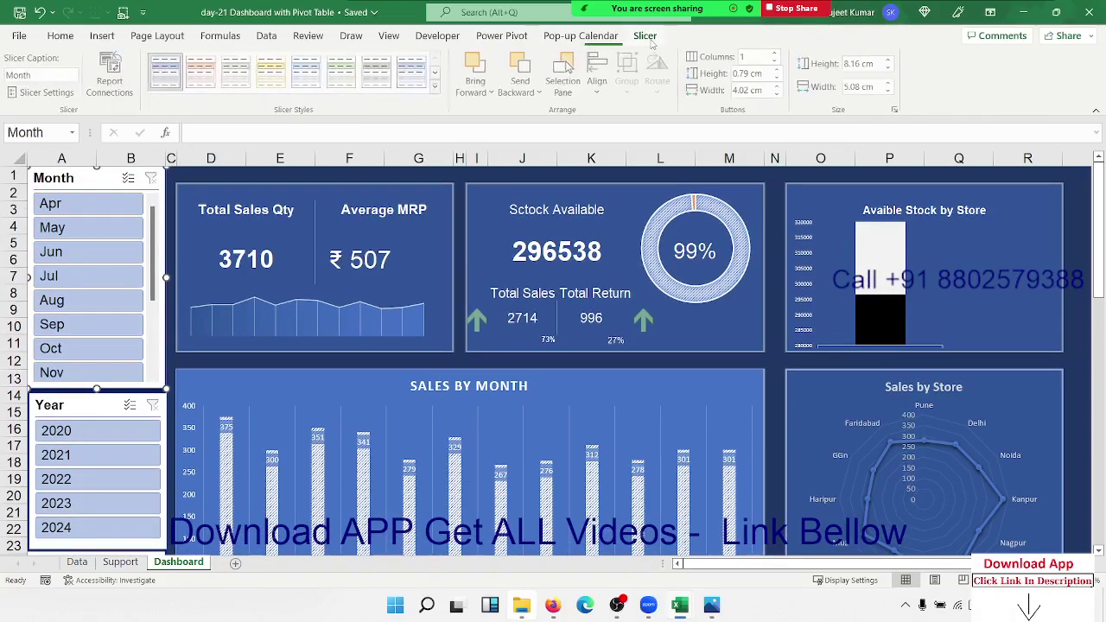
{"action": "left_click", "coordinate": [775, 52]}
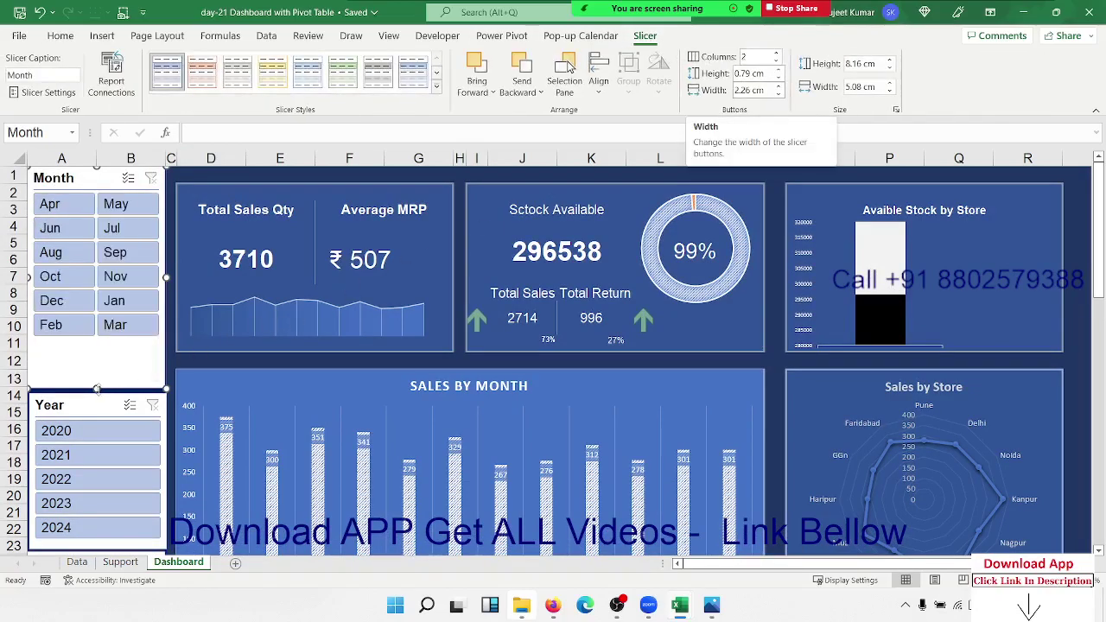
{"action": "left_click_drag", "start_coordinate": [96, 389], "coordinate": [101, 344]}
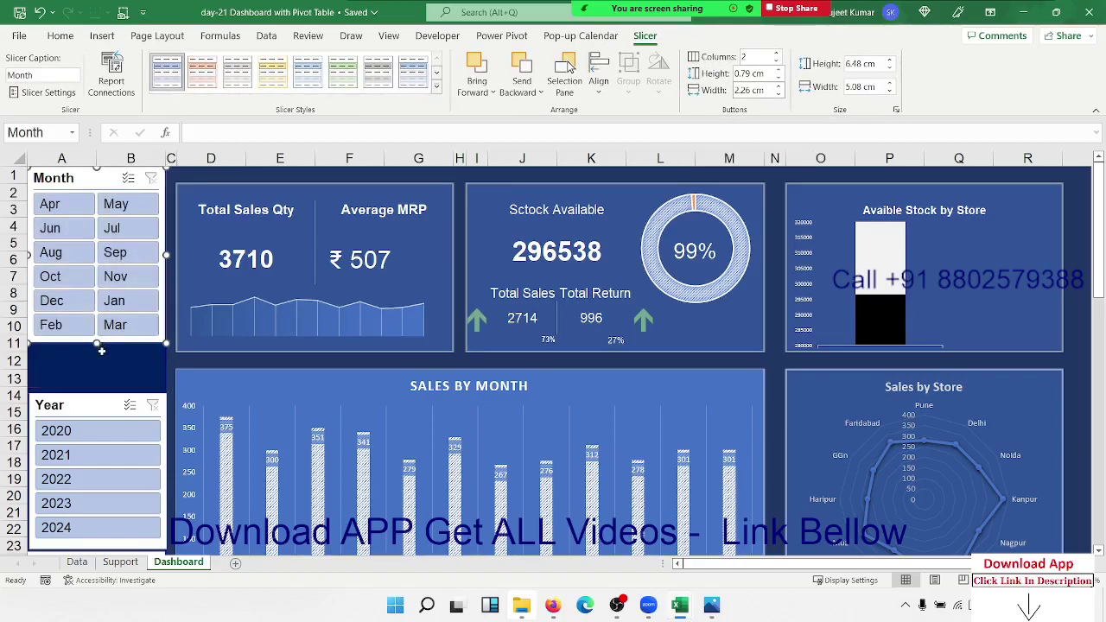
Move Year under Month with two-column buttons, shorten it, and bring Store up beneath
{"action": "left_click_drag", "start_coordinate": [80, 407], "coordinate": [78, 366]}
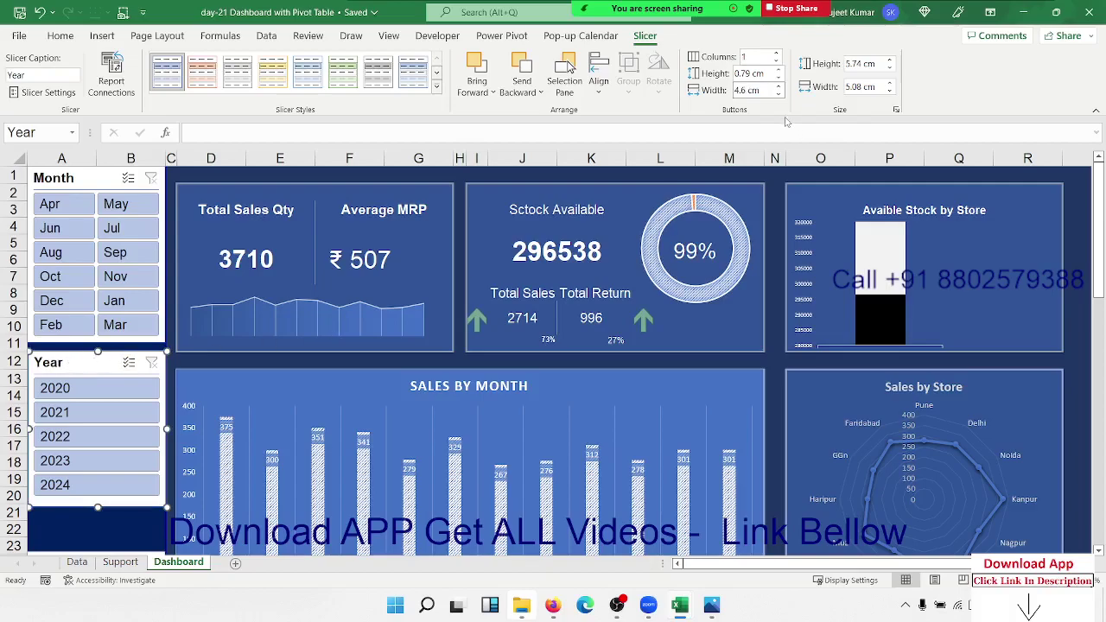
{"action": "left_click", "coordinate": [776, 53]}
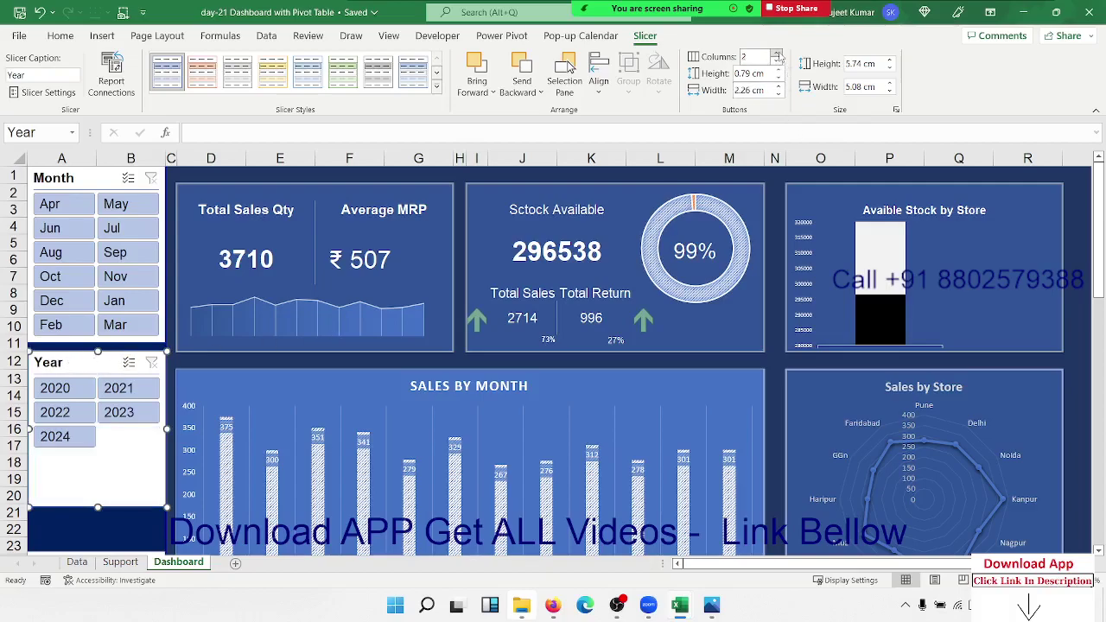
{"action": "left_click", "coordinate": [776, 52]}
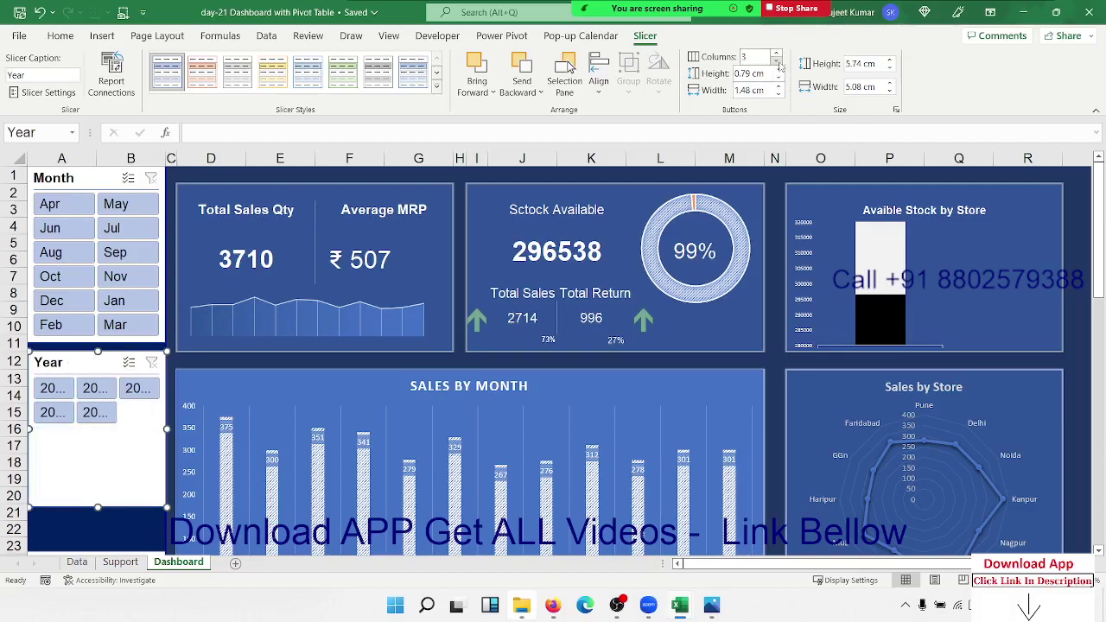
{"action": "left_click", "coordinate": [776, 60]}
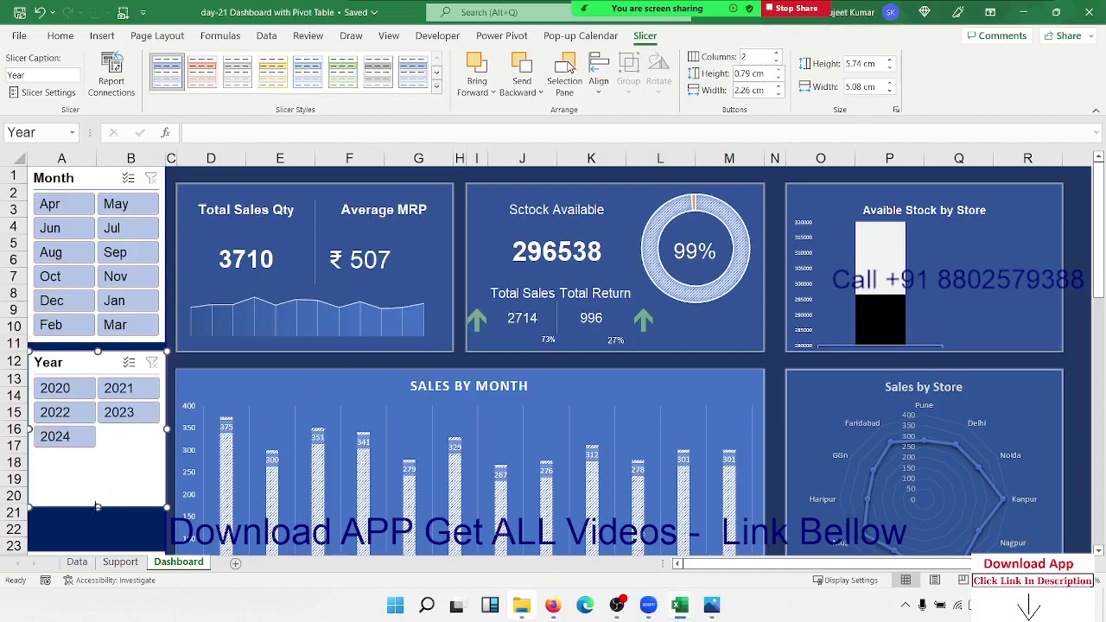
{"action": "left_click_drag", "start_coordinate": [97, 507], "coordinate": [98, 459]}
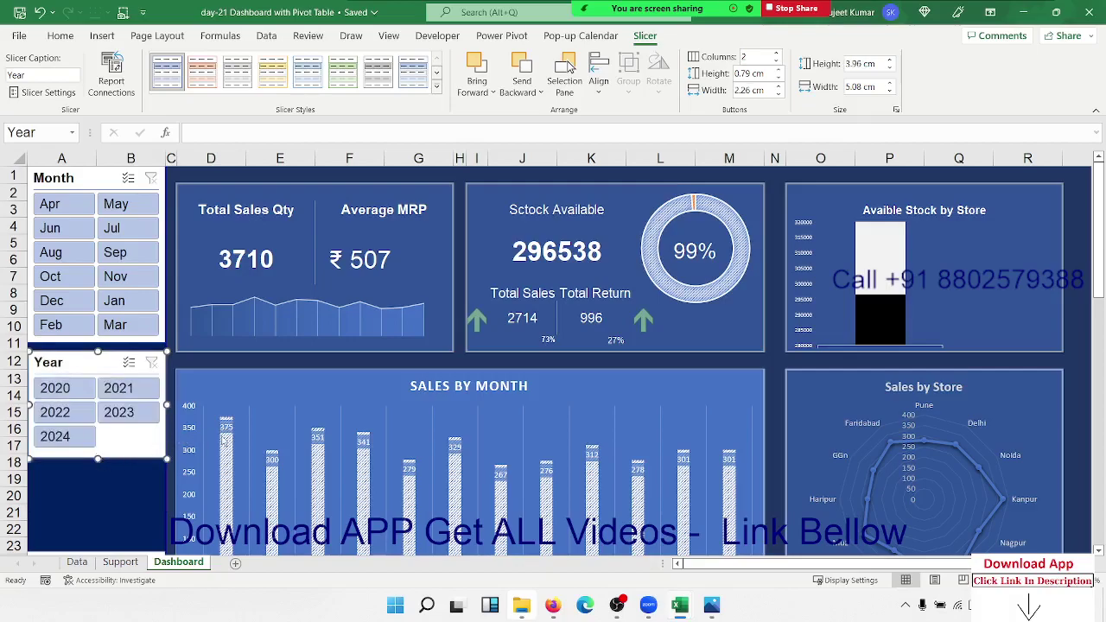
{"action": "left_click", "coordinate": [83, 485]}
{"action": "scroll", "coordinate": [83, 487], "scroll_direction": "down", "scroll_amount": 3}
{"action": "left_click_drag", "start_coordinate": [80, 399], "coordinate": [80, 308]}
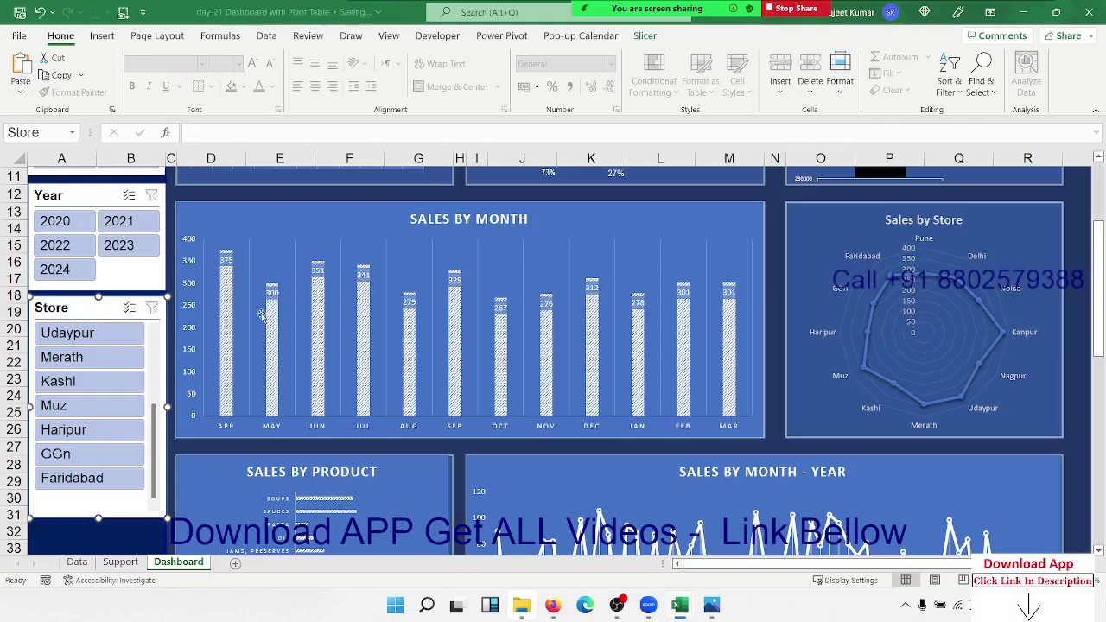
Shorten the Store slicer slightly and adjust the Year slicer's edge
{"action": "left_click", "coordinate": [89, 539]}
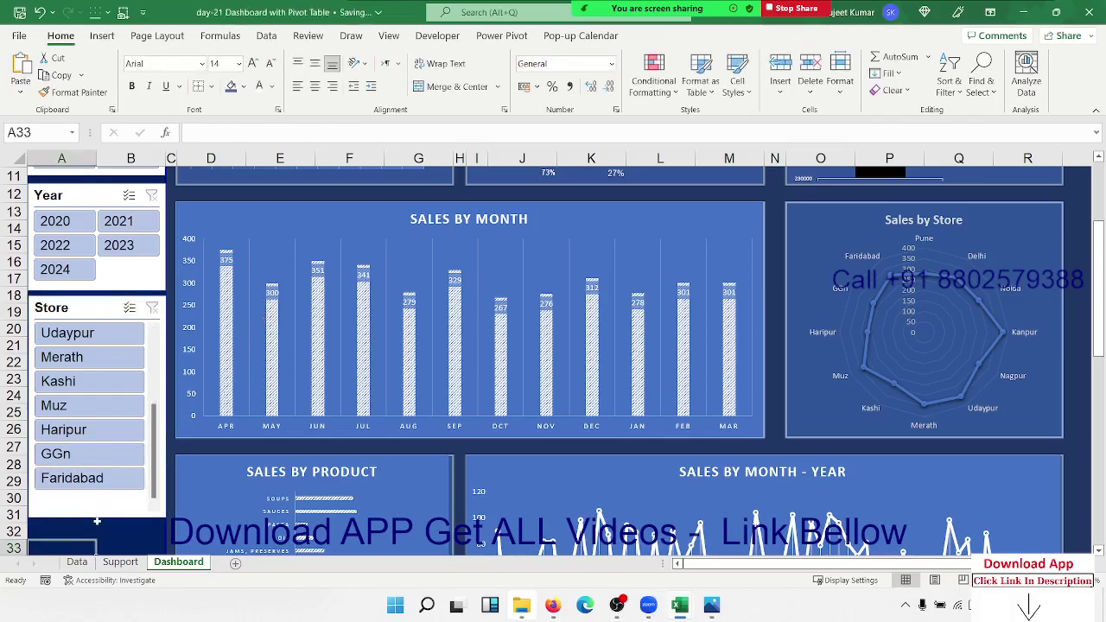
{"action": "left_click", "coordinate": [98, 519]}
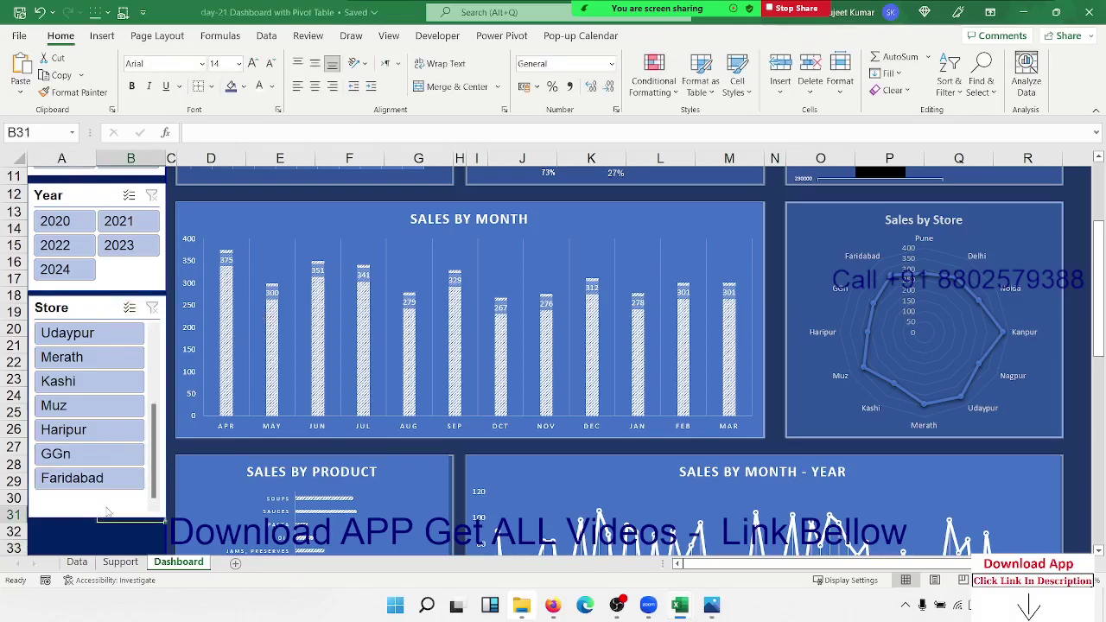
{"action": "left_click", "coordinate": [110, 304]}
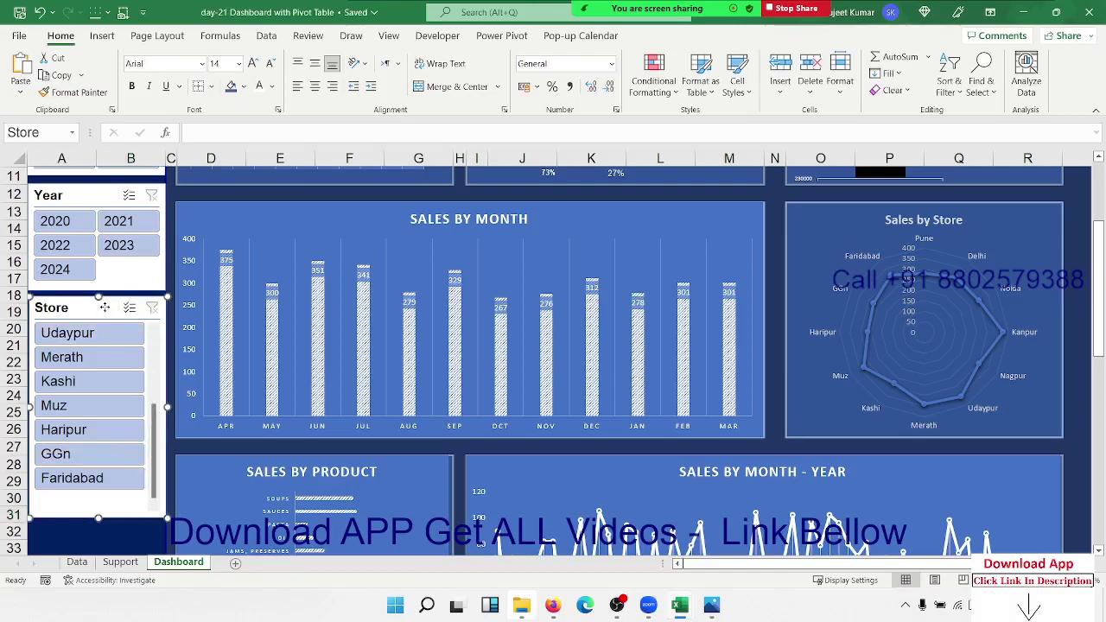
{"action": "left_click_drag", "start_coordinate": [98, 518], "coordinate": [98, 503]}
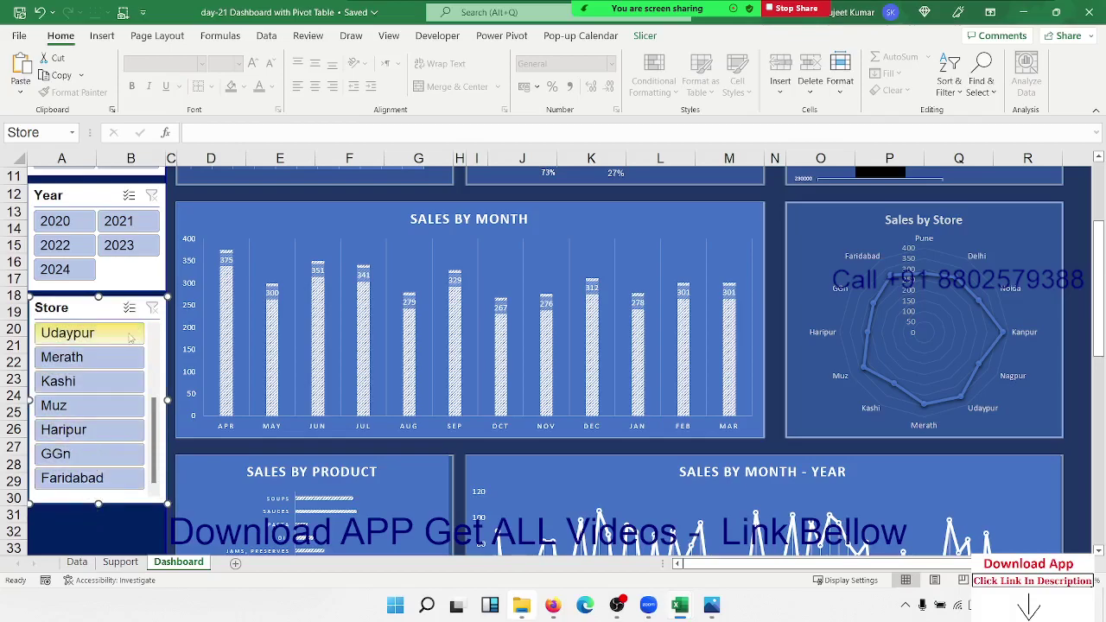
{"action": "left_click", "coordinate": [134, 292]}
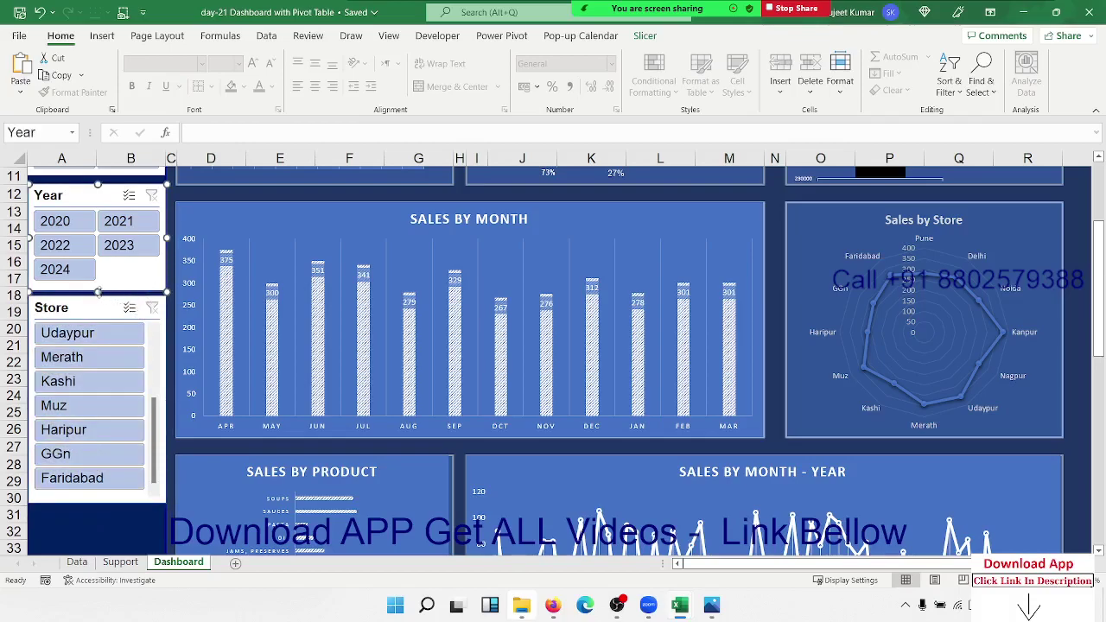
{"action": "left_click_drag", "start_coordinate": [97, 292], "coordinate": [86, 306]}
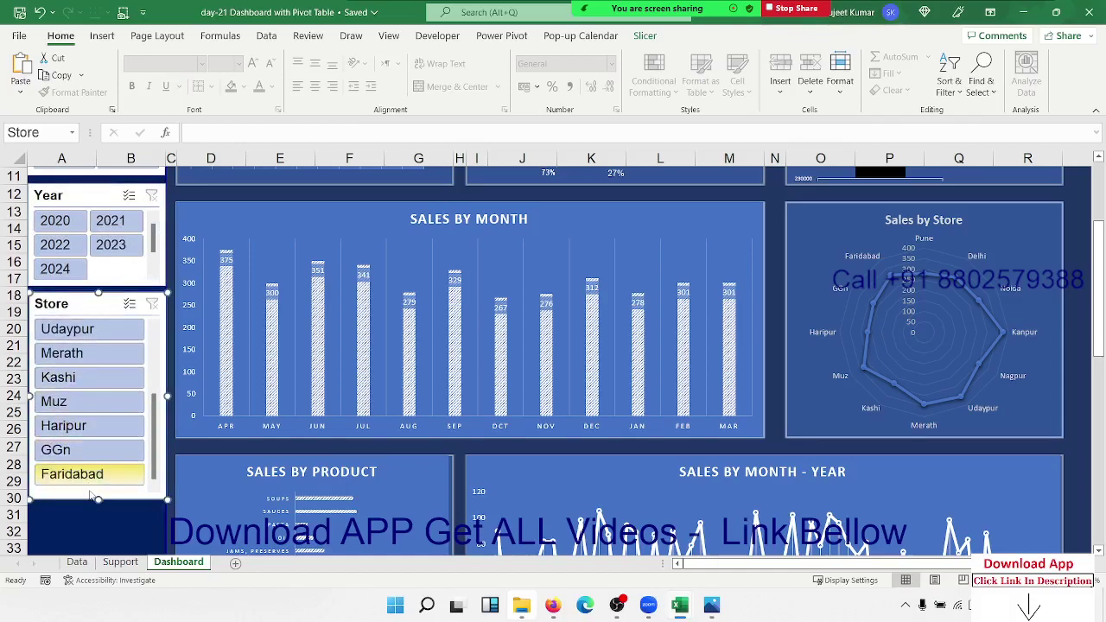
{"action": "left_click", "coordinate": [91, 541]}
Move the Product slicer up beneath Store and shorten it by about two rows
{"action": "scroll", "coordinate": [98, 489], "scroll_direction": "down", "scroll_amount": 3}
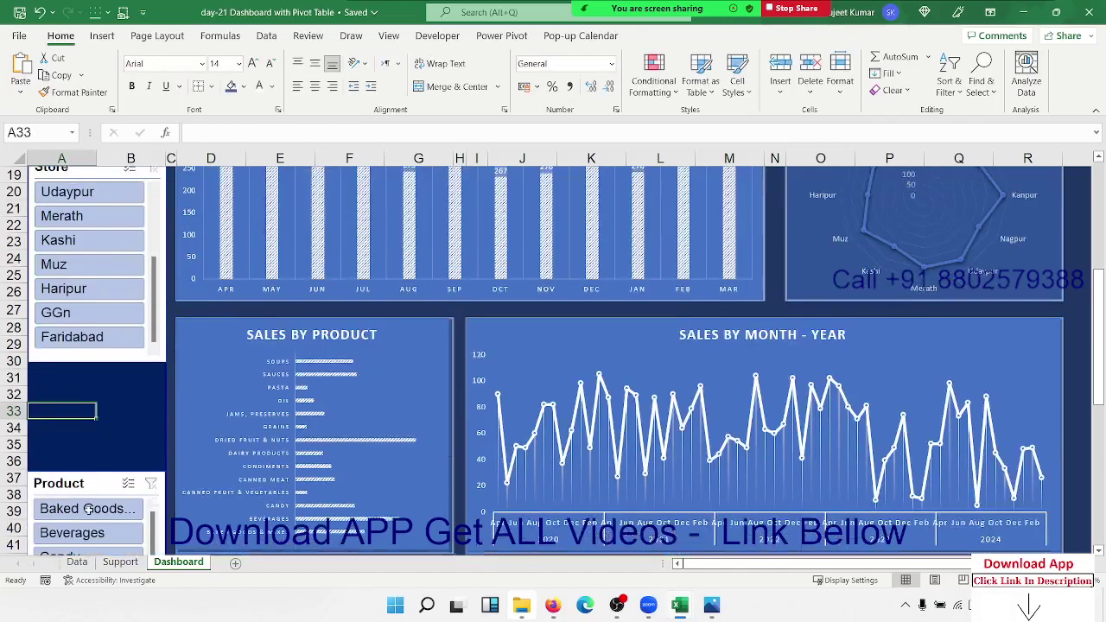
{"action": "left_click", "coordinate": [80, 398]}
{"action": "left_click_drag", "start_coordinate": [80, 397], "coordinate": [80, 353]}
{"action": "scroll", "coordinate": [86, 449], "scroll_direction": "down", "scroll_amount": 3}
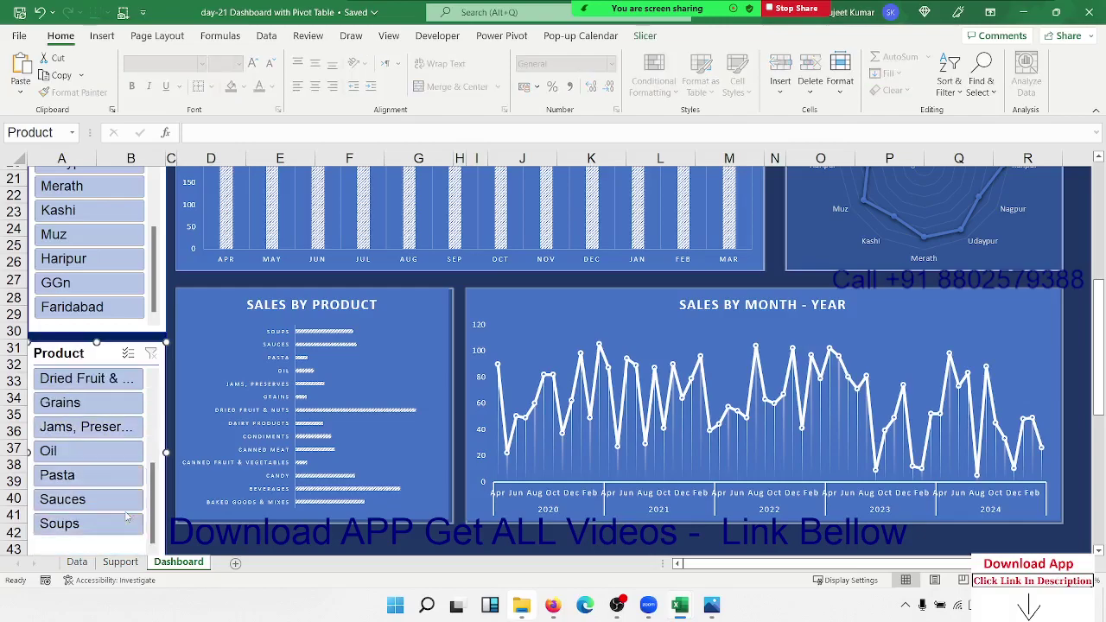
{"action": "scroll", "coordinate": [87, 449], "scroll_direction": "up", "scroll_amount": 3}
{"action": "left_click", "coordinate": [227, 547]}
{"action": "scroll", "coordinate": [198, 540], "scroll_direction": "down", "scroll_amount": 3}
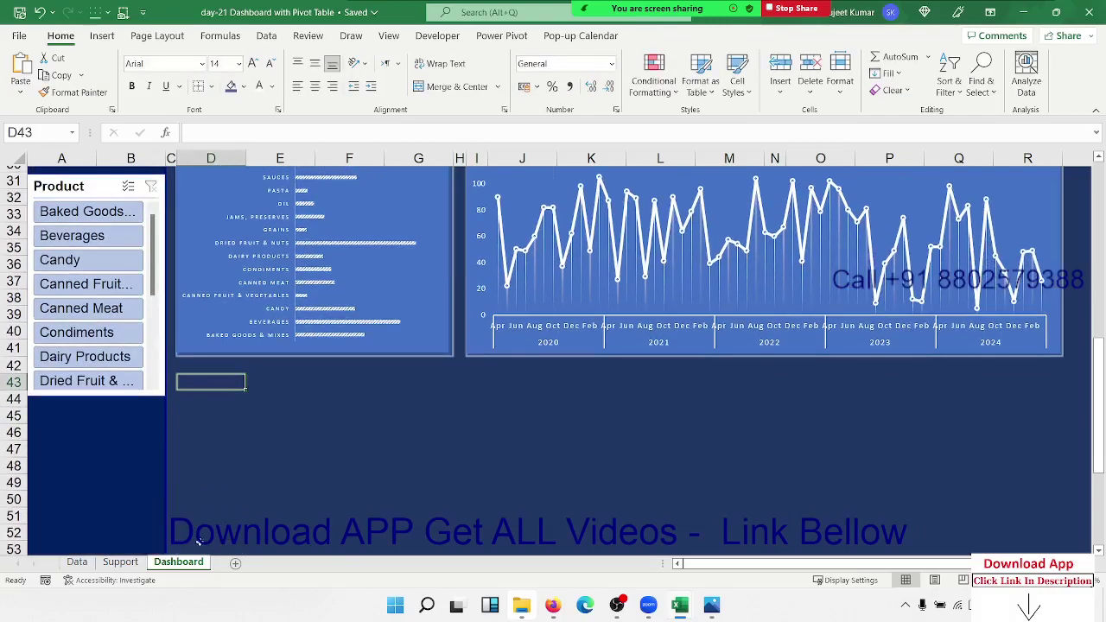
{"action": "left_click", "coordinate": [120, 396]}
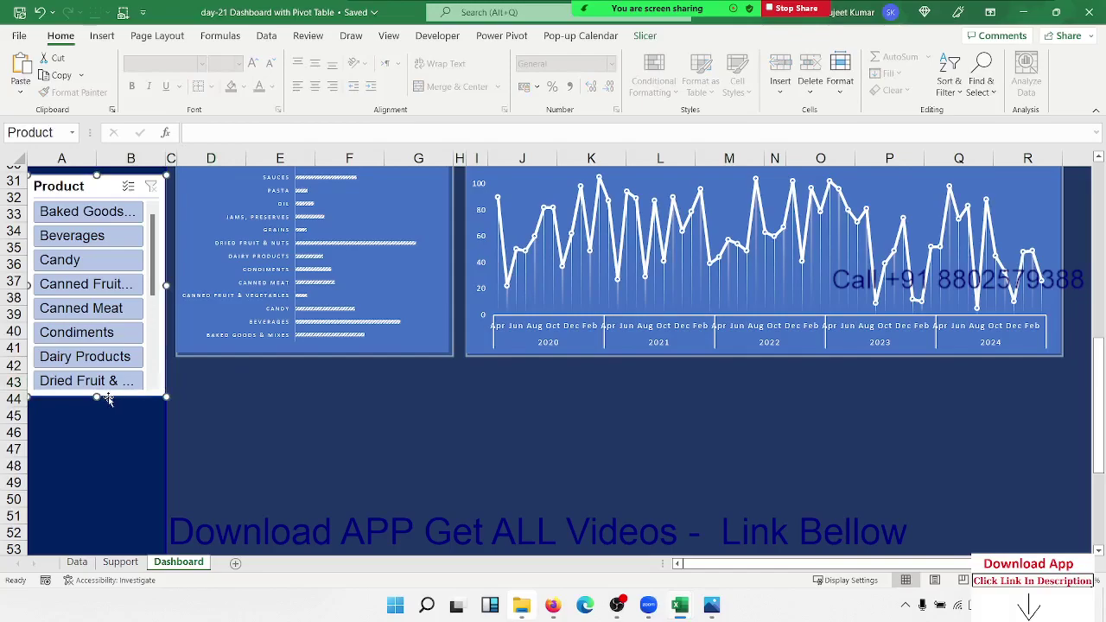
{"action": "left_click_drag", "start_coordinate": [97, 396], "coordinate": [97, 361]}
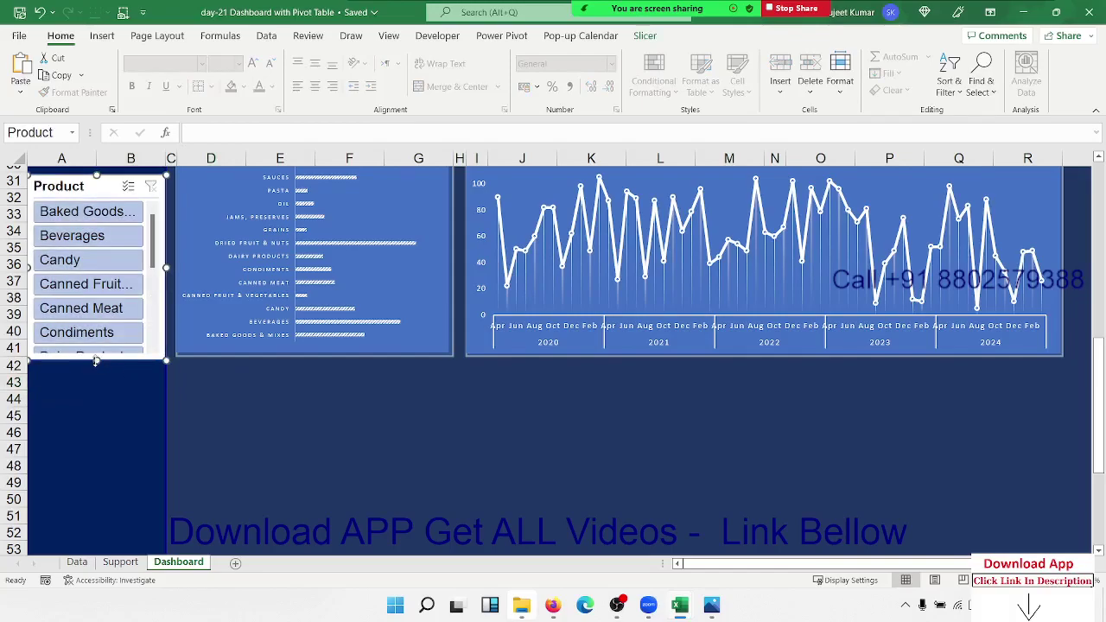
{"action": "left_click", "coordinate": [202, 448]}
{"action": "scroll", "coordinate": [200, 453], "scroll_direction": "up", "scroll_amount": 3}
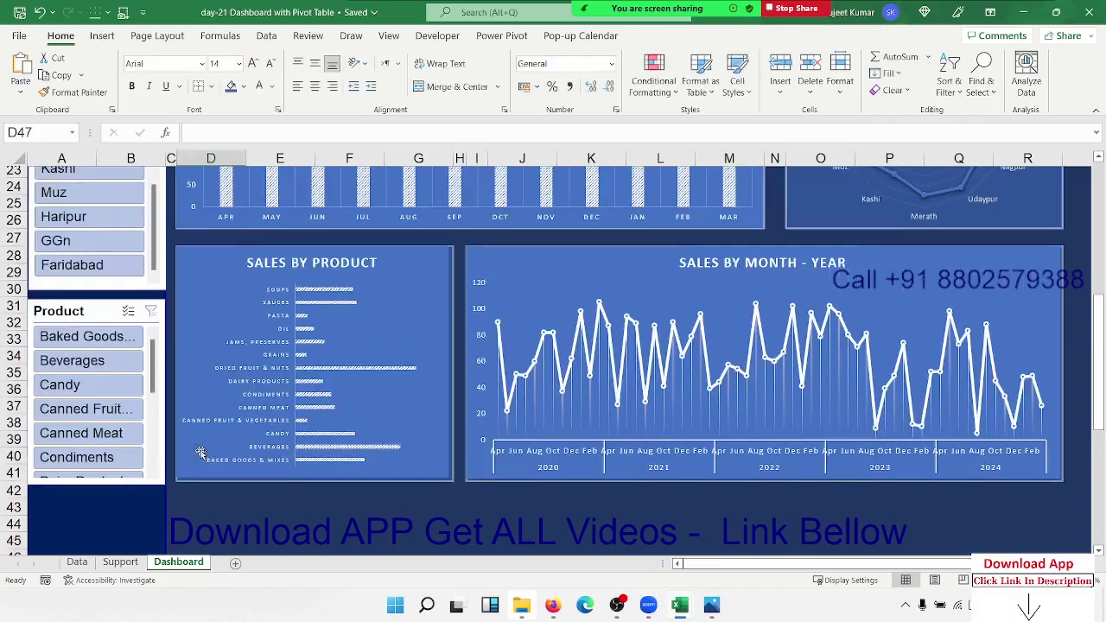
{"action": "scroll", "coordinate": [173, 432], "scroll_direction": "up", "scroll_amount": 1}
{"action": "scroll", "coordinate": [129, 372], "scroll_direction": "up", "scroll_amount": 7}
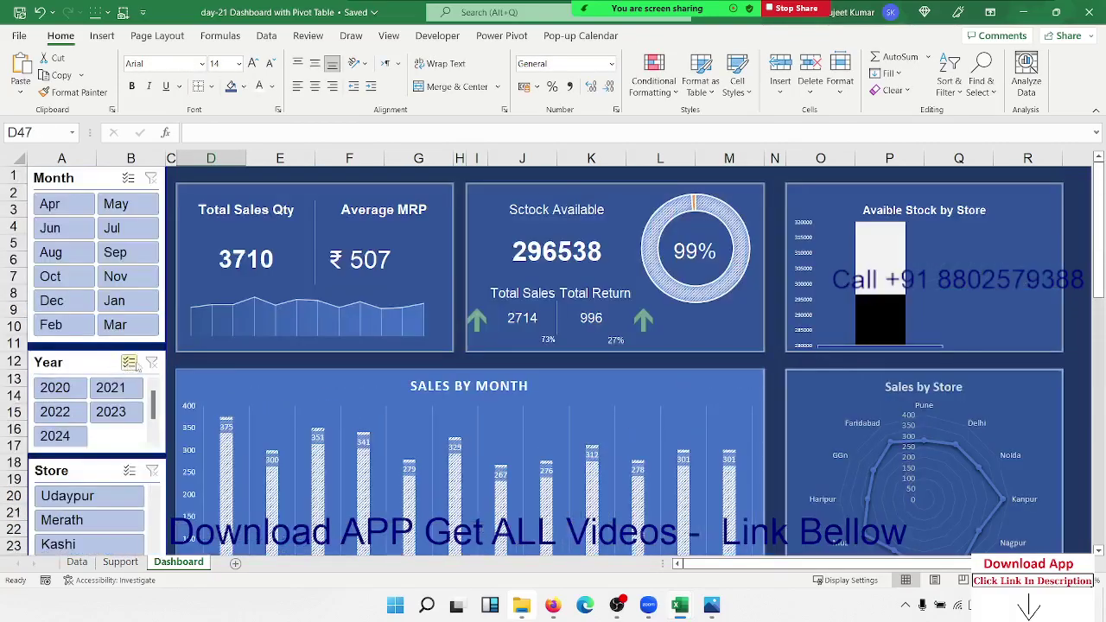
Narrow the Month, Year, Store and Product slicers to a matching width
{"action": "left_click", "coordinate": [102, 180]}
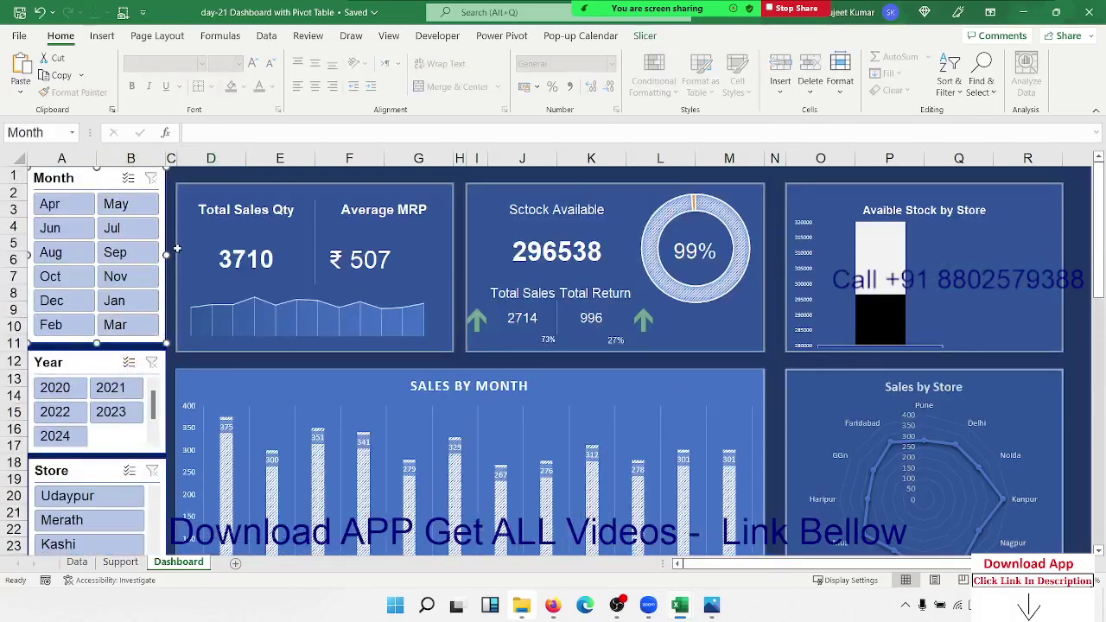
{"action": "left_click_drag", "start_coordinate": [165, 254], "coordinate": [159, 254]}
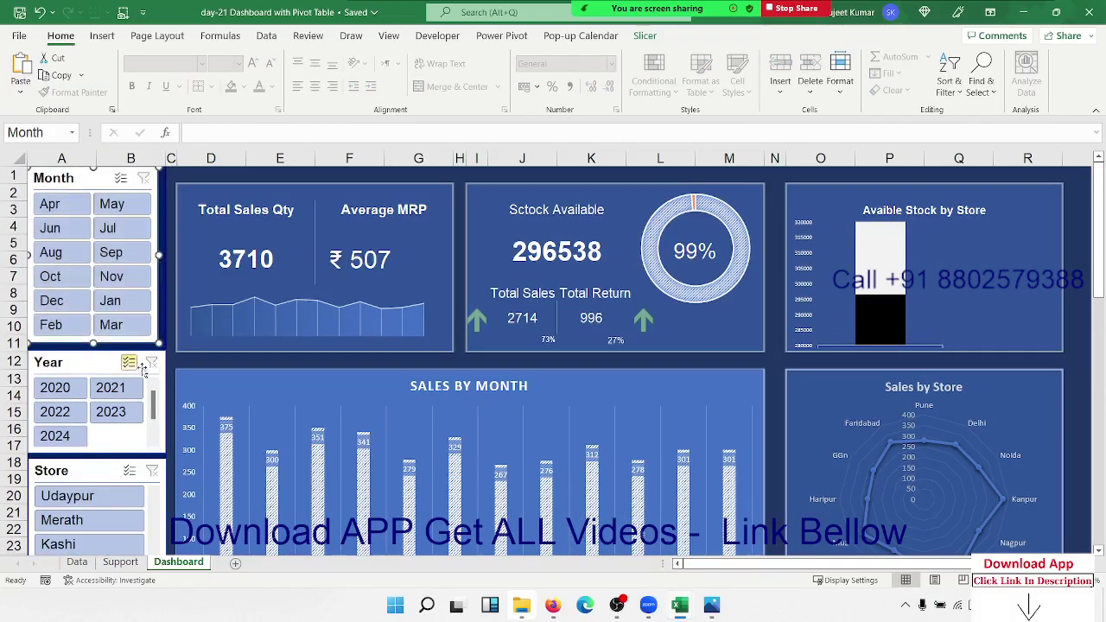
{"action": "left_click", "coordinate": [97, 367]}
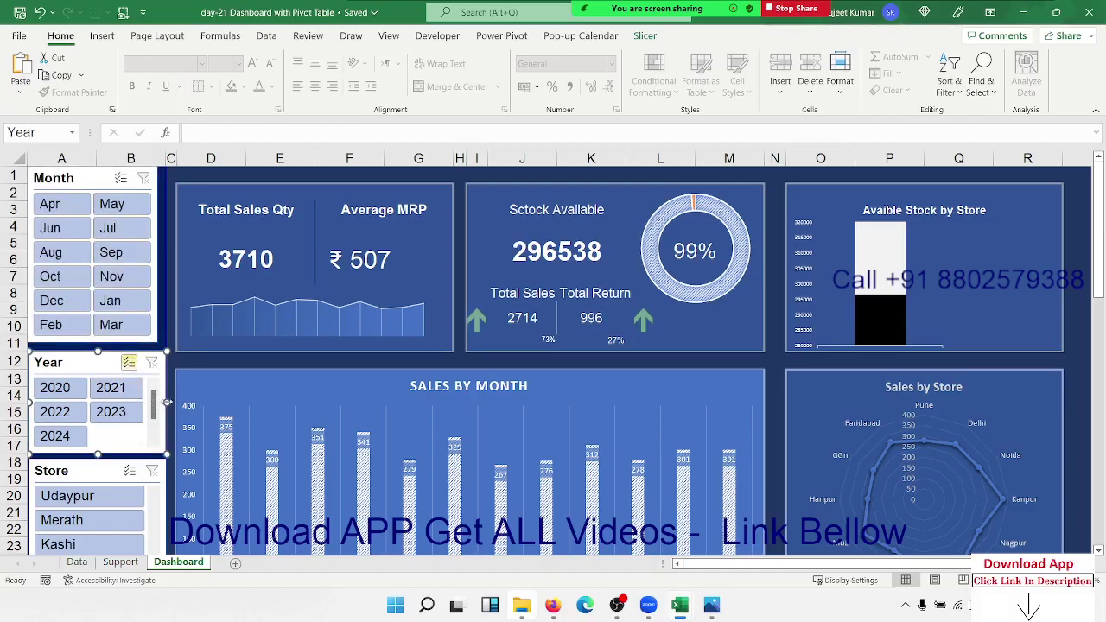
{"action": "left_click_drag", "start_coordinate": [166, 401], "coordinate": [156, 402]}
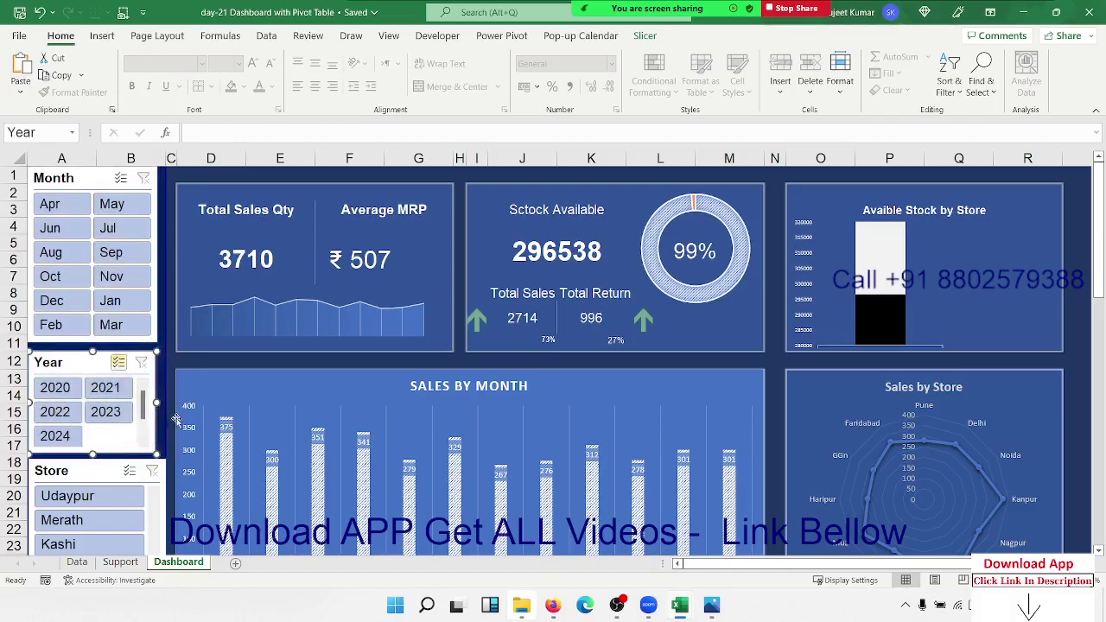
{"action": "left_click", "coordinate": [172, 413]}
{"action": "scroll", "coordinate": [159, 397], "scroll_direction": "down", "scroll_amount": 3}
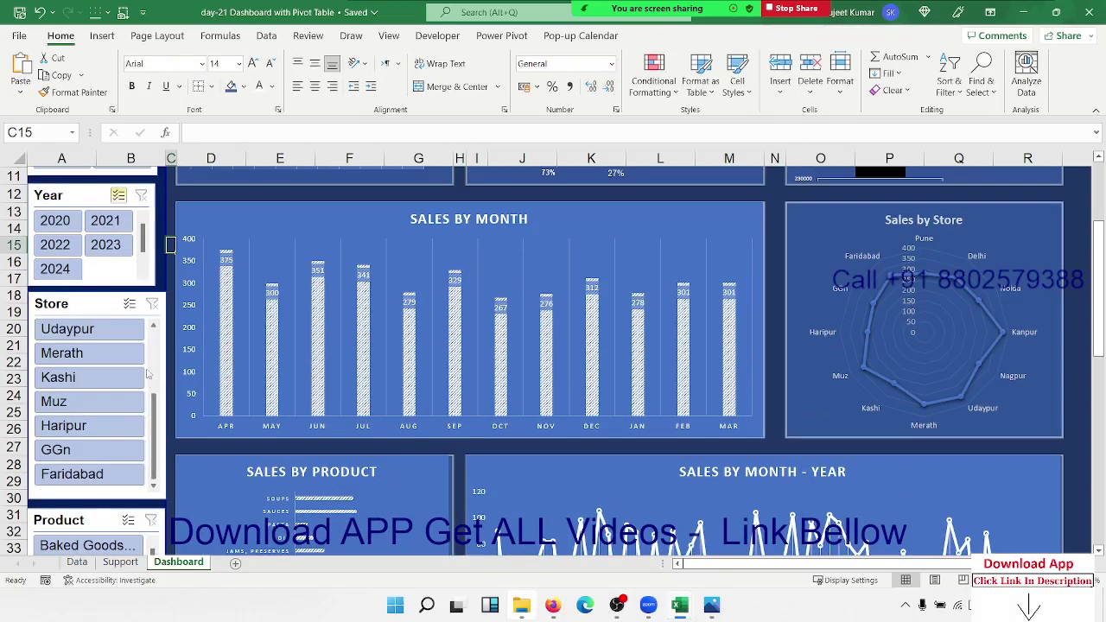
{"action": "left_click", "coordinate": [105, 305]}
{"action": "left_click_drag", "start_coordinate": [169, 395], "coordinate": [157, 396]}
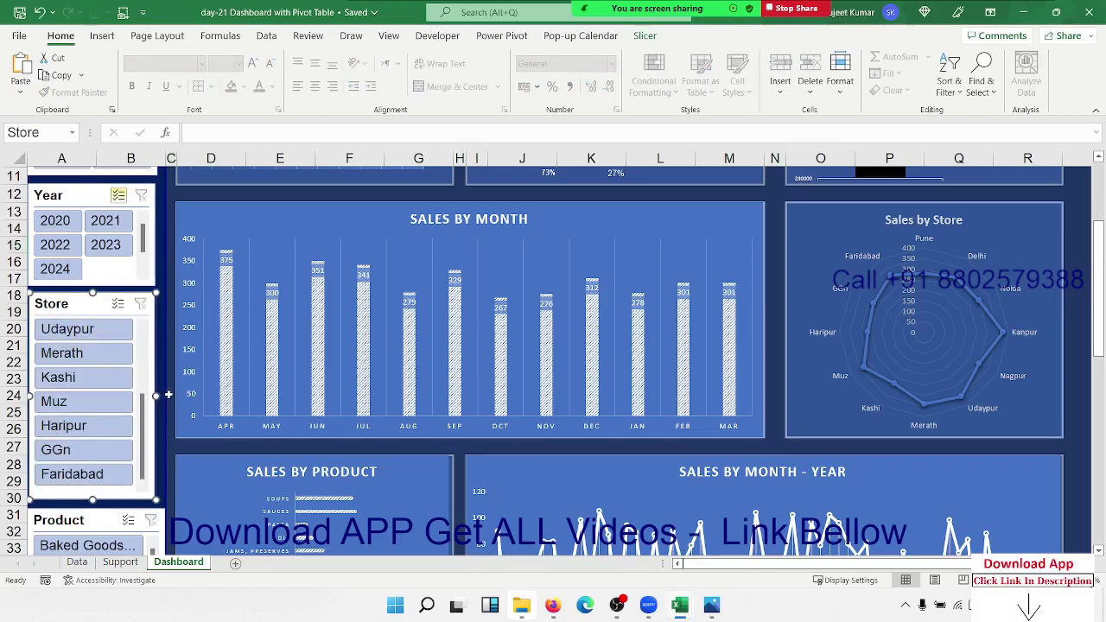
{"action": "left_click", "coordinate": [170, 395]}
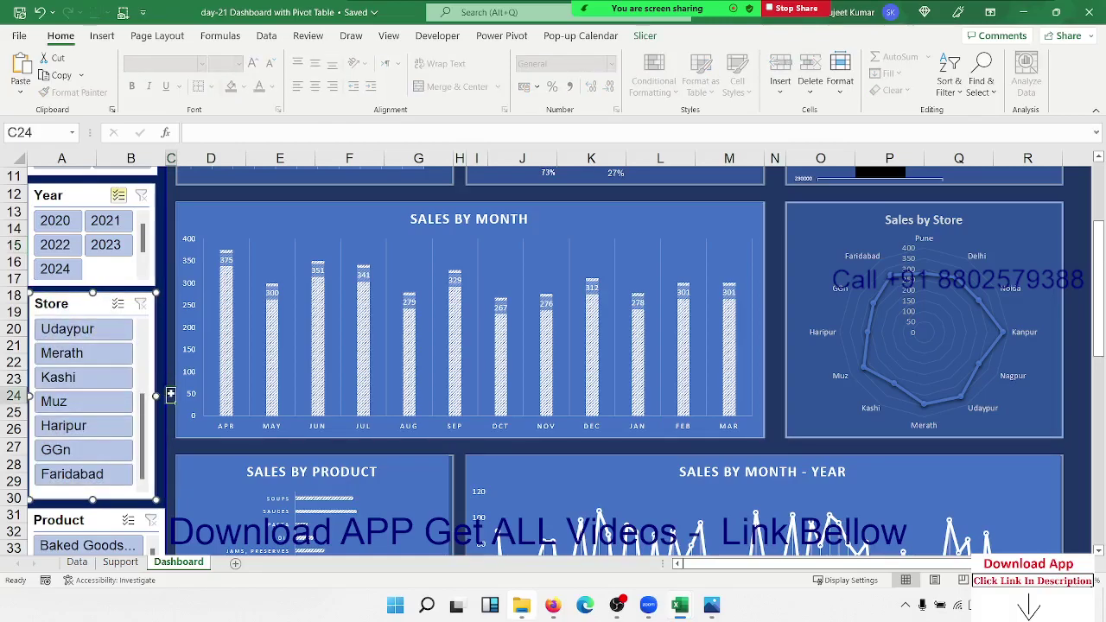
{"action": "left_click", "coordinate": [106, 520]}
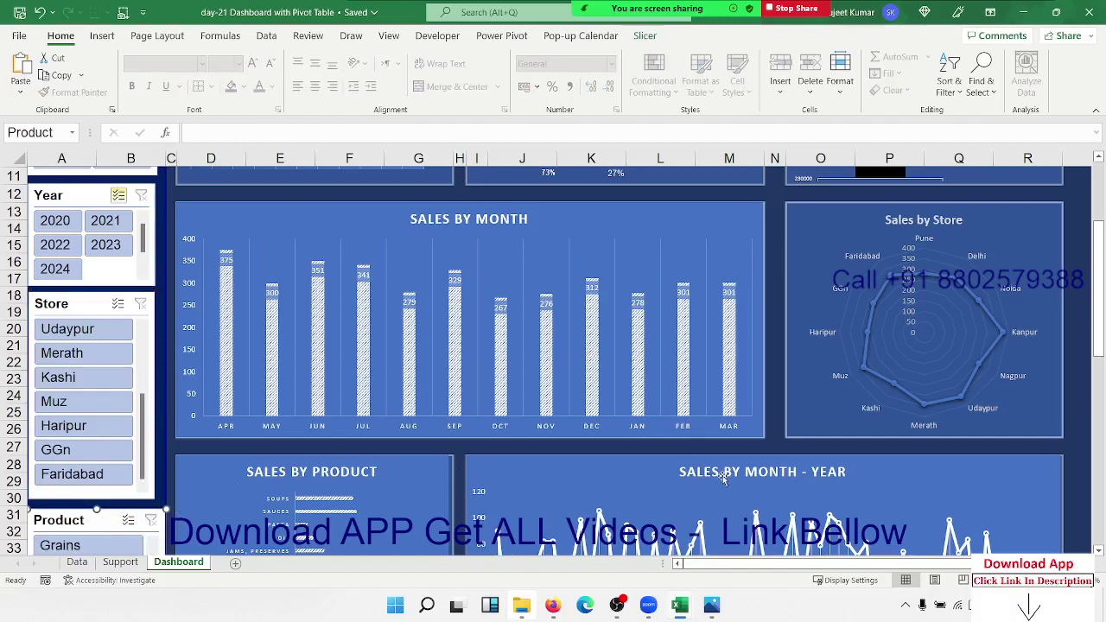
{"action": "scroll", "coordinate": [776, 461], "scroll_direction": "down", "scroll_amount": 3}
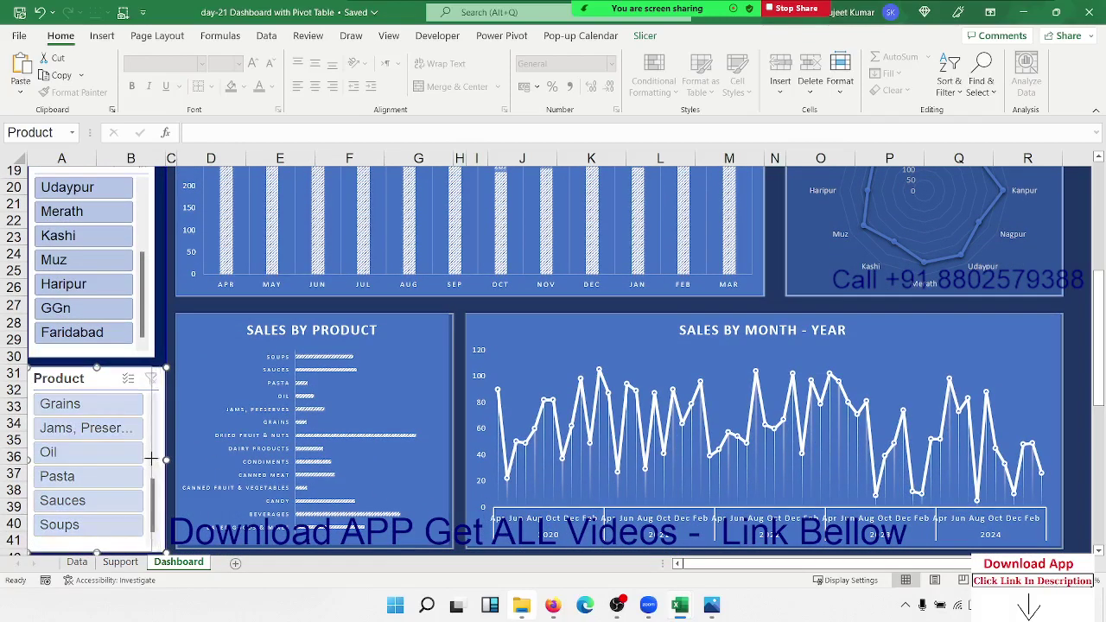
{"action": "left_click_drag", "start_coordinate": [166, 458], "coordinate": [154, 459]}
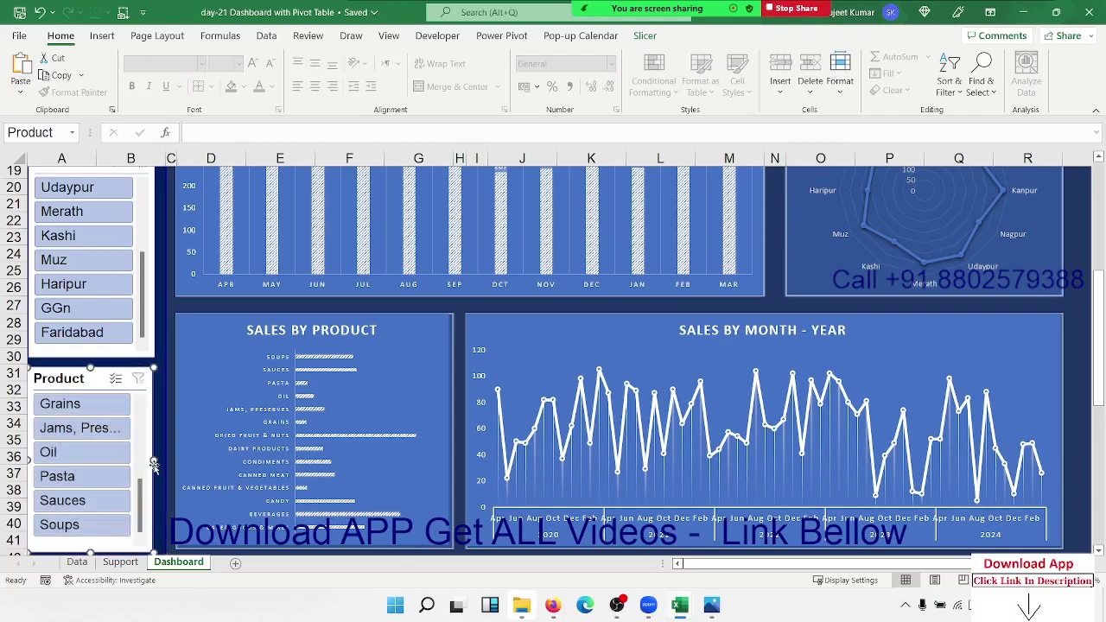
{"action": "left_click", "coordinate": [167, 420]}
Hide every row from row 43 down to the bottom of the sheet
{"action": "scroll", "coordinate": [162, 432], "scroll_direction": "down", "scroll_amount": 3}
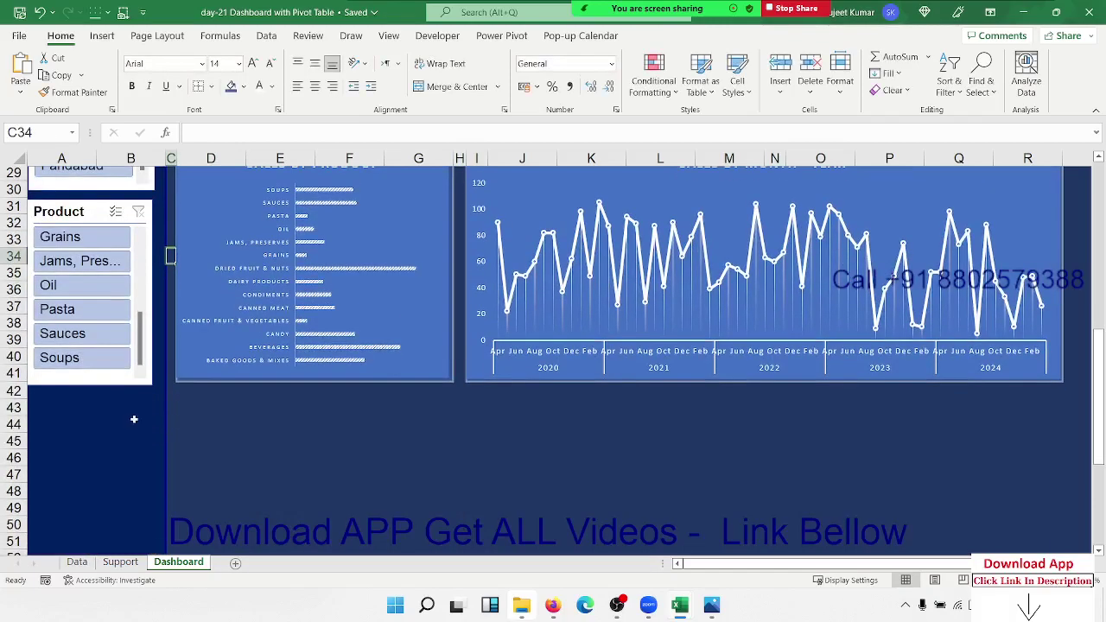
{"action": "left_click", "coordinate": [13, 407]}
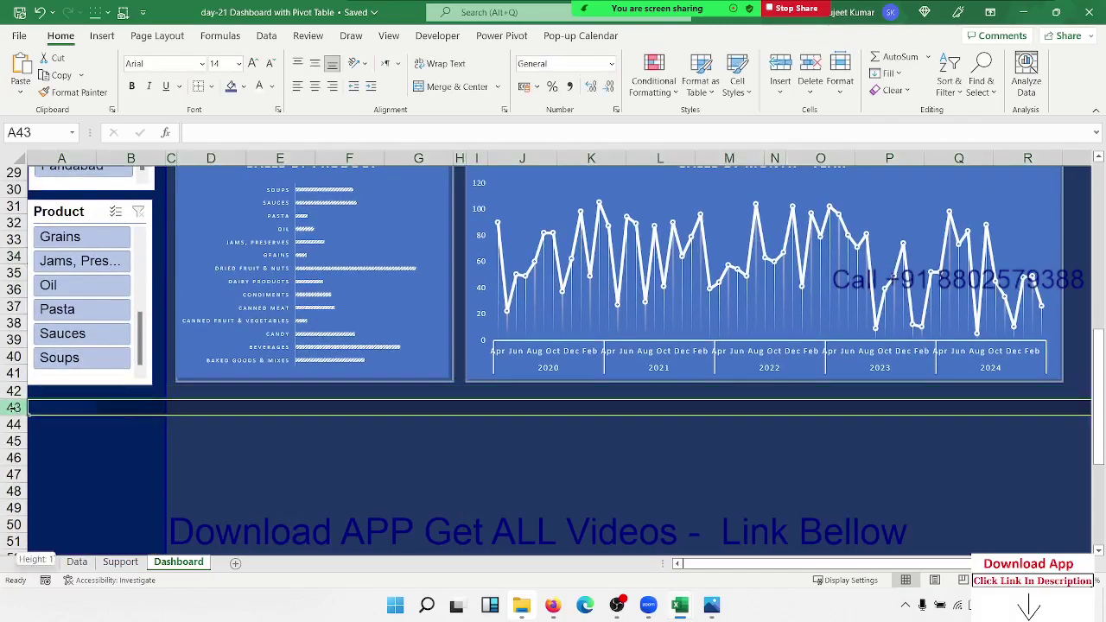
{"action": "key", "text": "ctrl+shift+Down"}
{"action": "key", "text": "ctrl+BackSpace"}
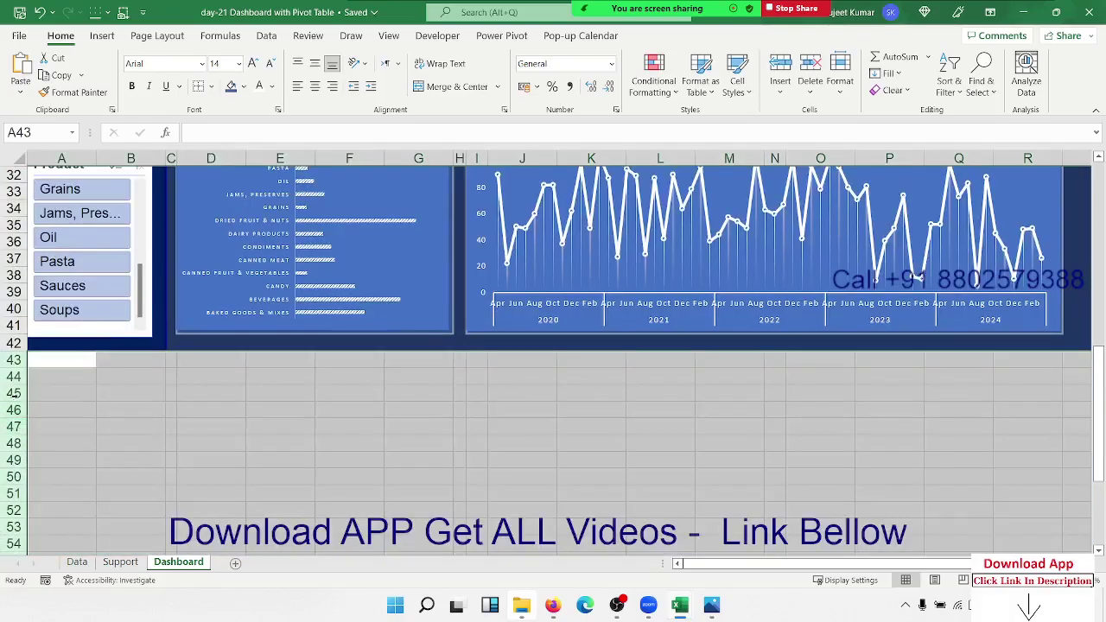
{"action": "right_click", "coordinate": [14, 398]}
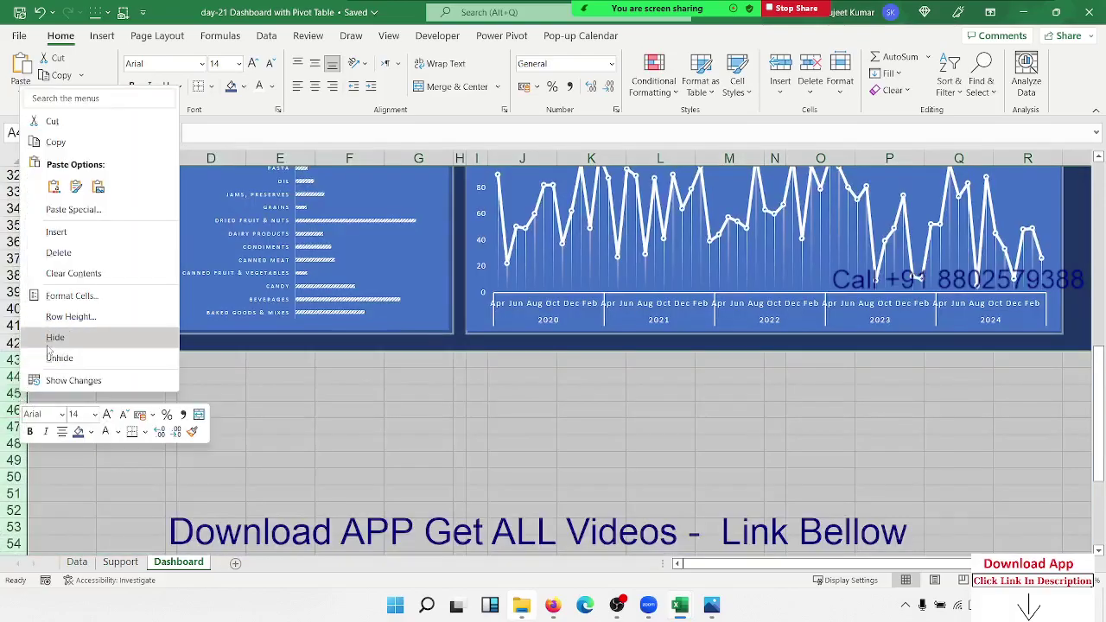
{"action": "left_click", "coordinate": [55, 337]}
Hide every column from T to the last column of the sheet
{"action": "scroll", "coordinate": [954, 331], "scroll_direction": "up", "scroll_amount": 3}
{"action": "scroll", "coordinate": [954, 331], "scroll_direction": "up", "scroll_amount": 8}
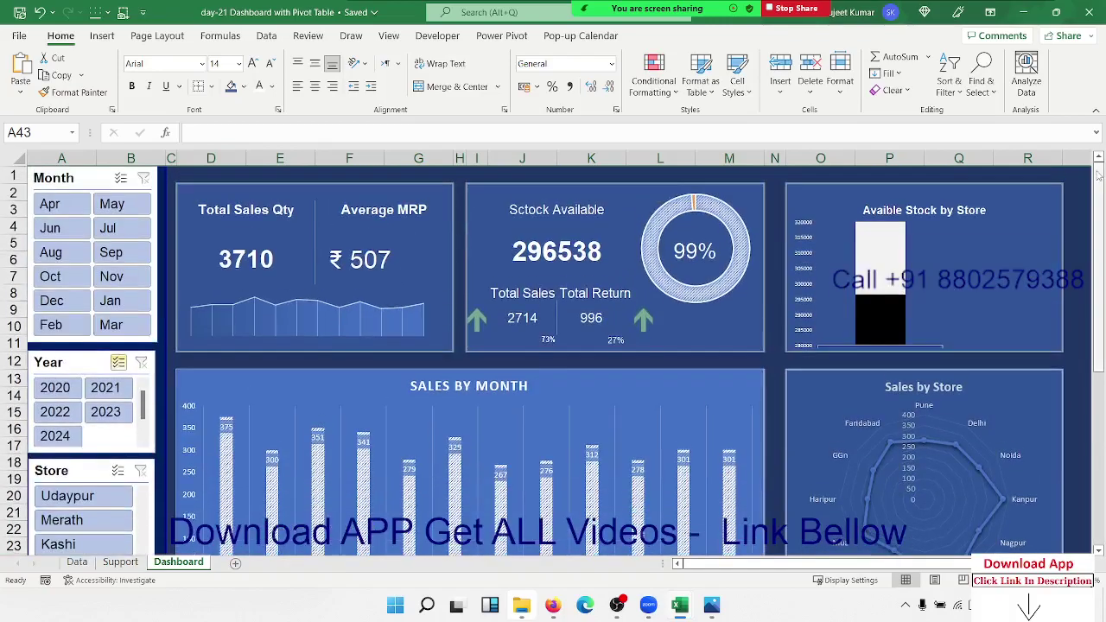
{"action": "left_click", "coordinate": [1085, 174]}
{"action": "key", "text": "Right"}
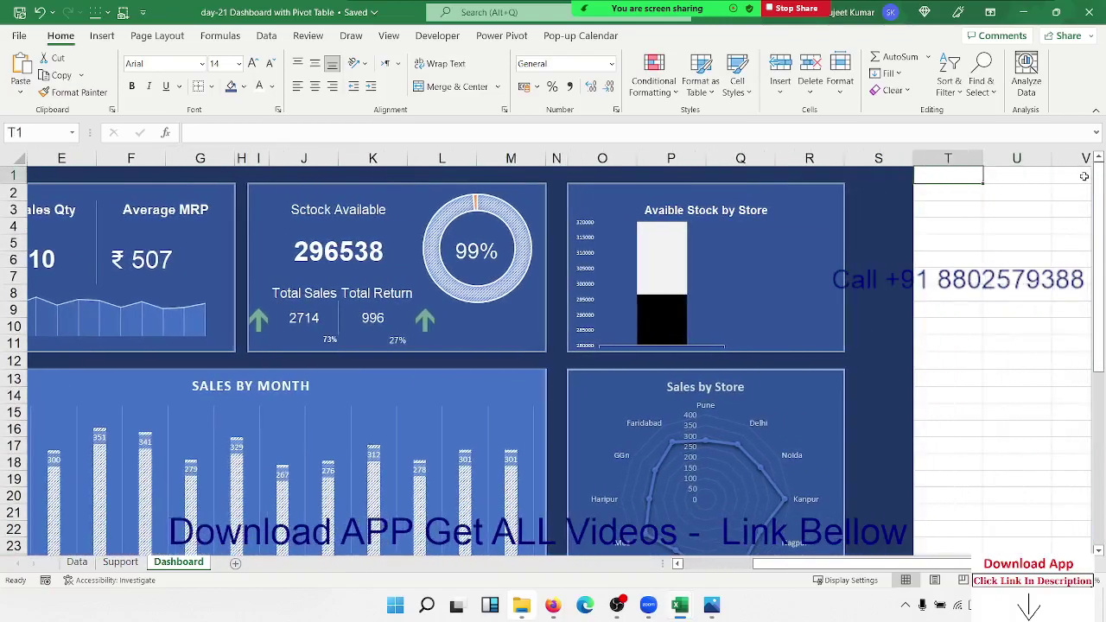
{"action": "key", "text": "ctrl+space"}
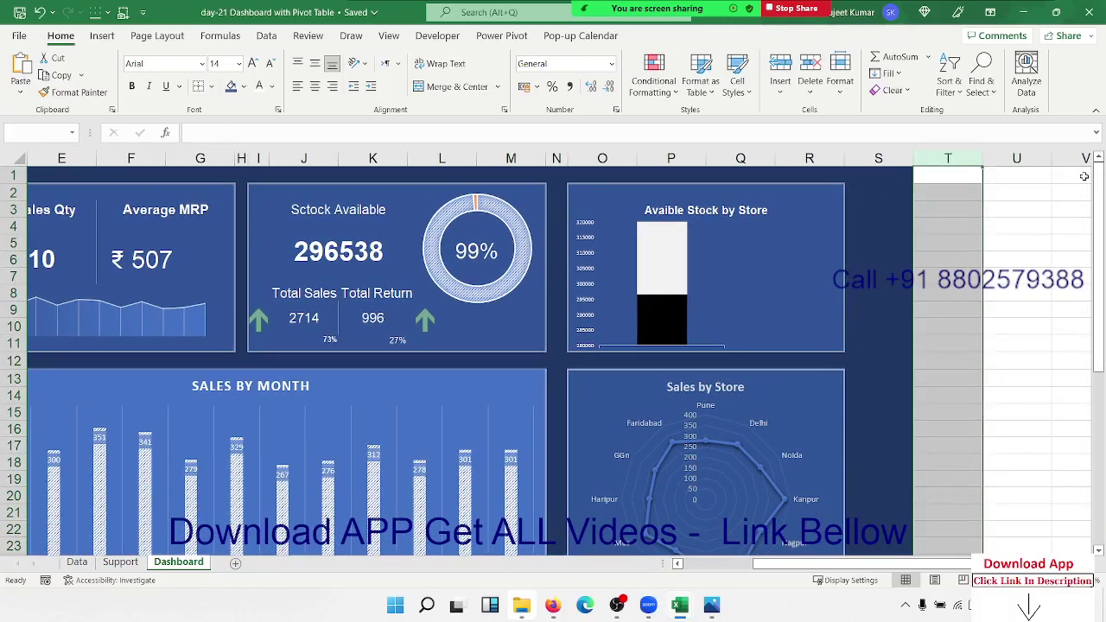
{"action": "key", "text": "ctrl+shift+Right"}
{"action": "right_click", "coordinate": [926, 176]}
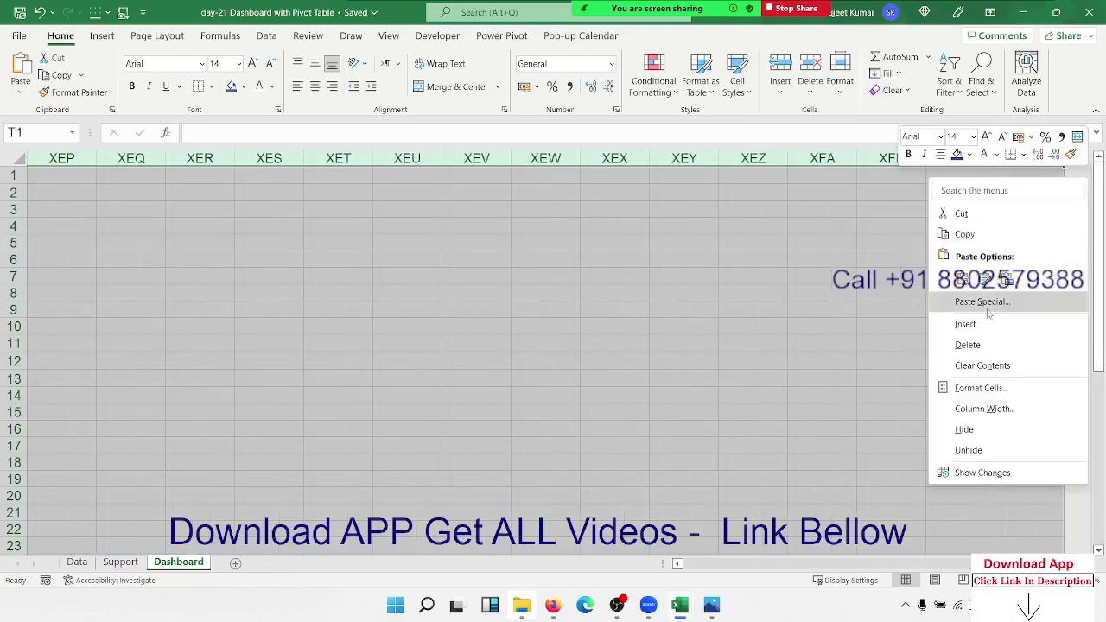
{"action": "left_click", "coordinate": [979, 426]}
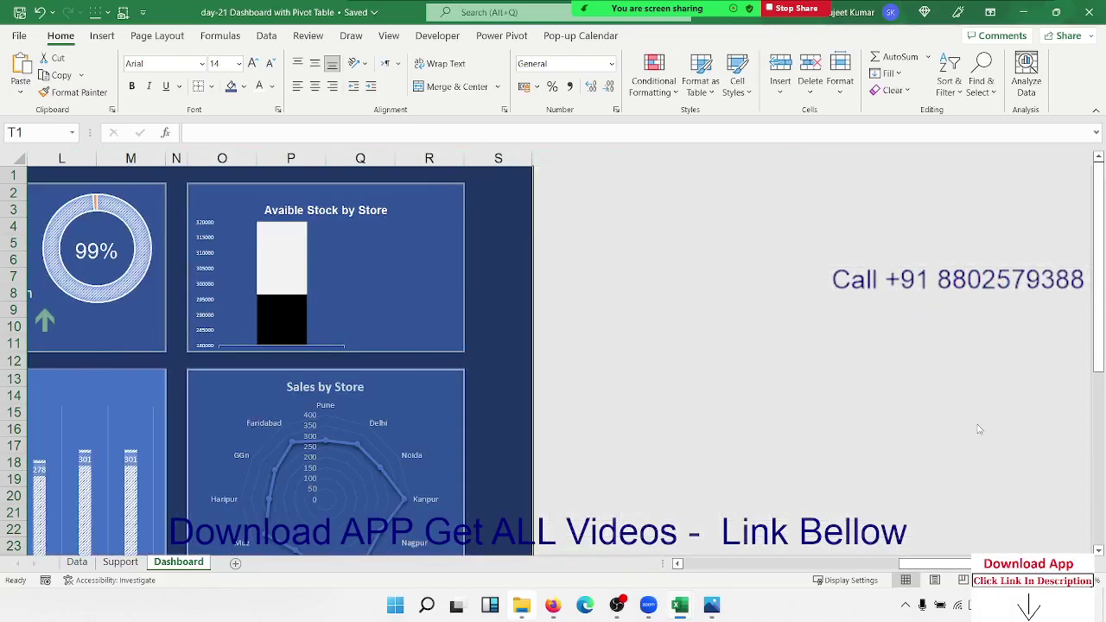
{"action": "key", "text": "Left"}
{"action": "key", "text": "Left"}
{"action": "key", "text": "Left"}
{"action": "key", "text": "Left"}
{"action": "key", "text": "Left"}
{"action": "key", "text": "Left"}
{"action": "key", "text": "Left"}
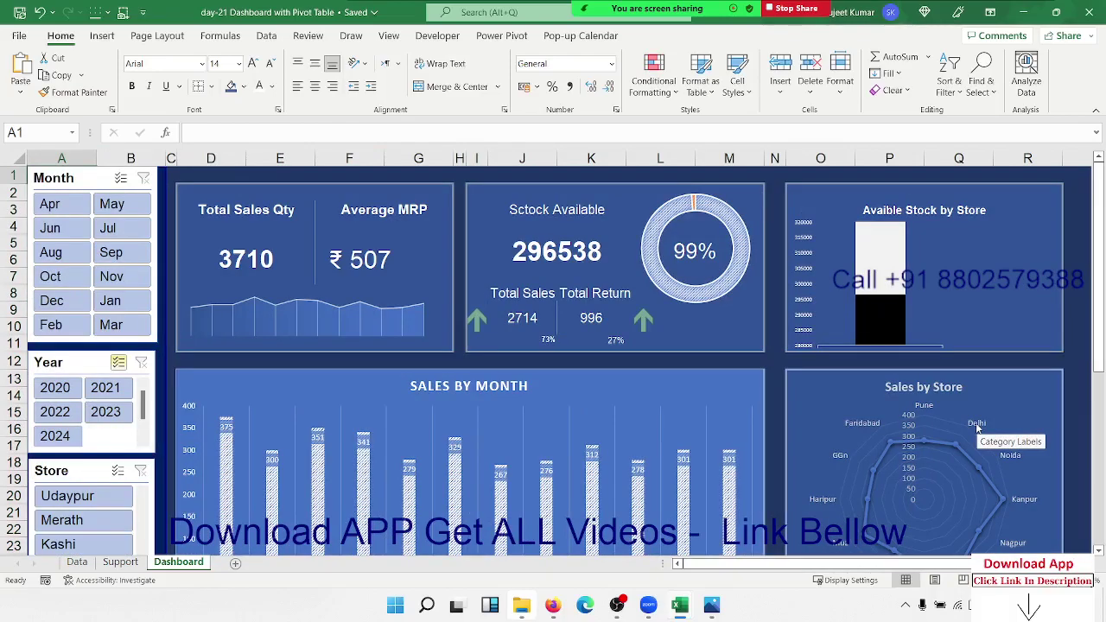
{"action": "left_click", "coordinate": [83, 189]}
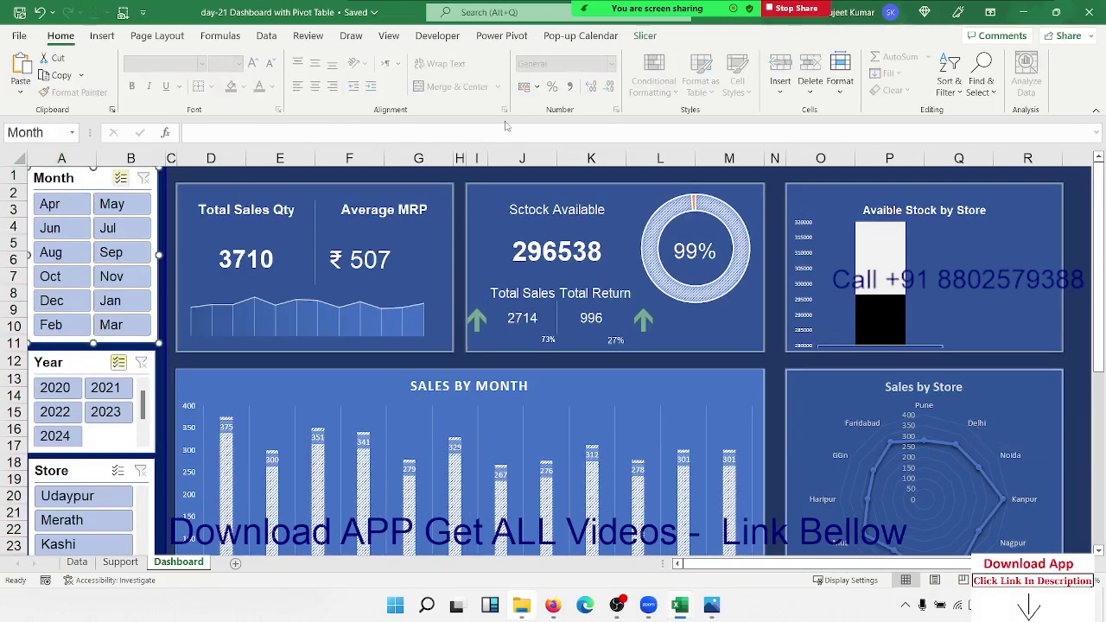
{"action": "left_click", "coordinate": [642, 38]}
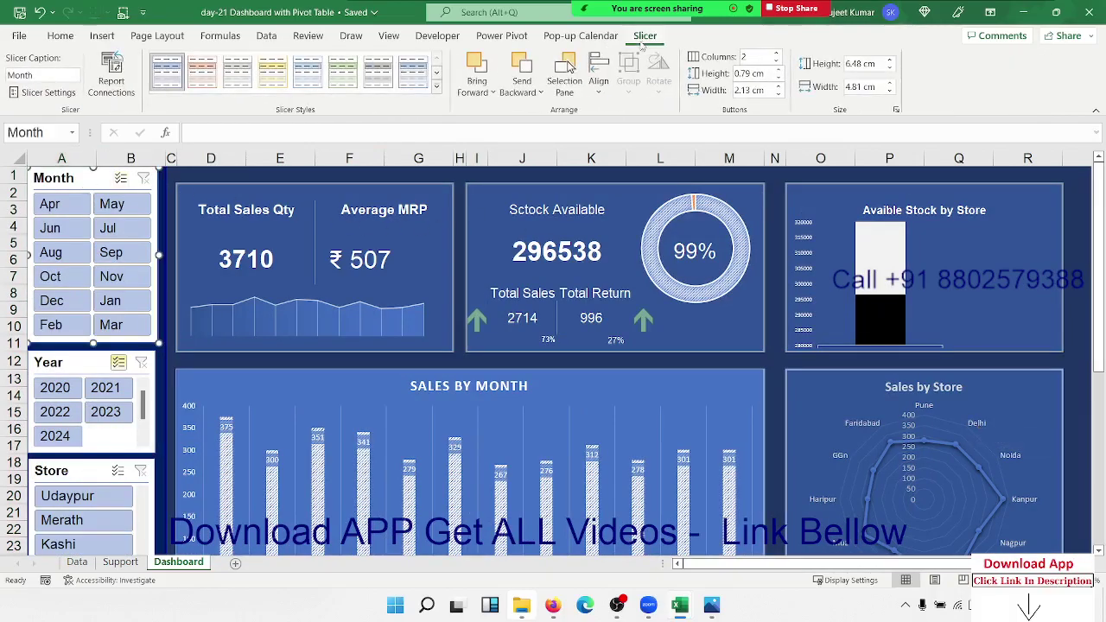
{"action": "left_click", "coordinate": [439, 88]}
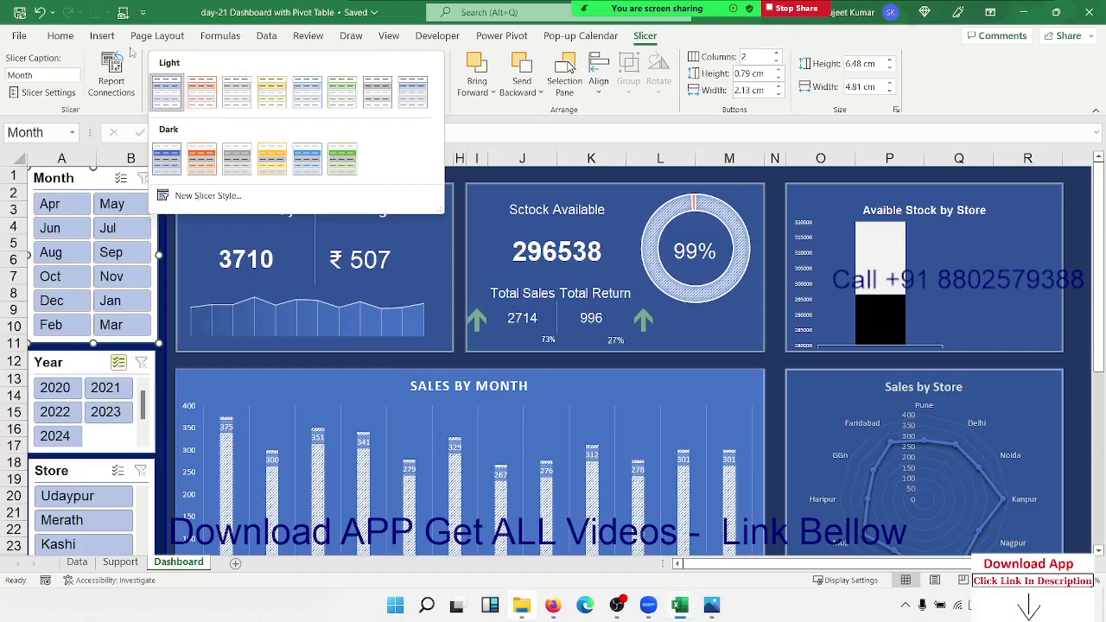
{"action": "left_click", "coordinate": [66, 40]}
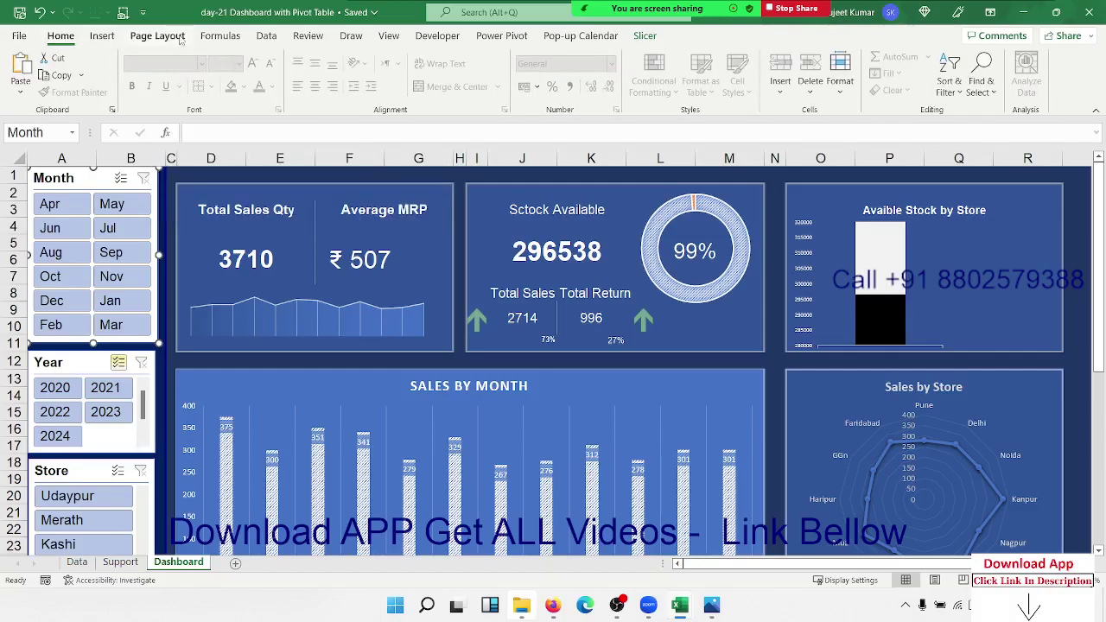
{"action": "left_click", "coordinate": [157, 35]}
{"action": "left_click", "coordinate": [30, 97]}
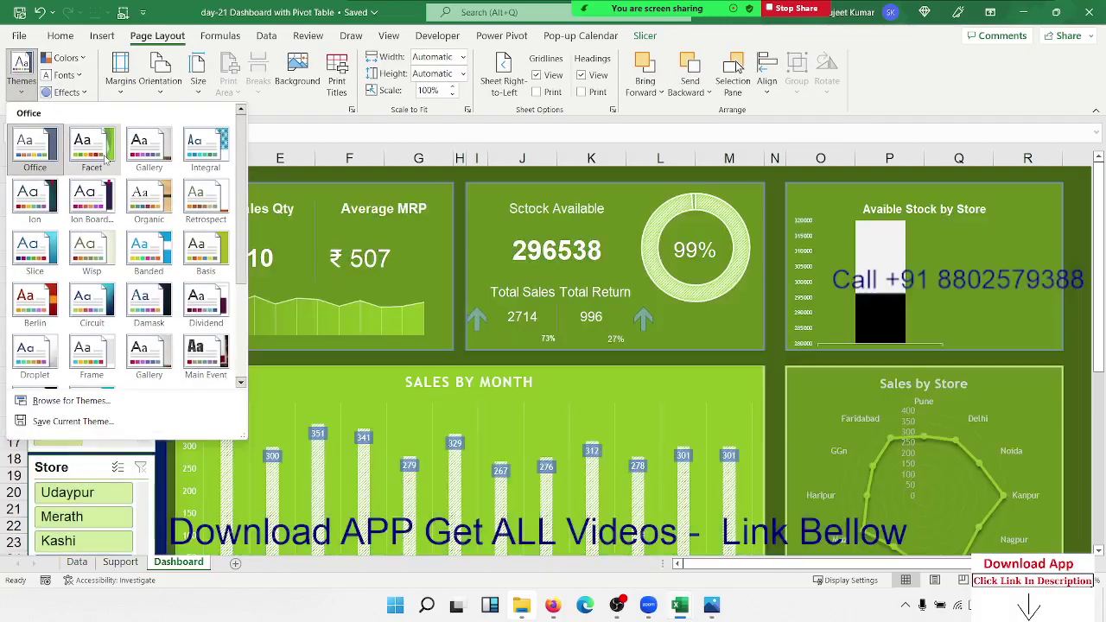
{"action": "left_click", "coordinate": [102, 151]}
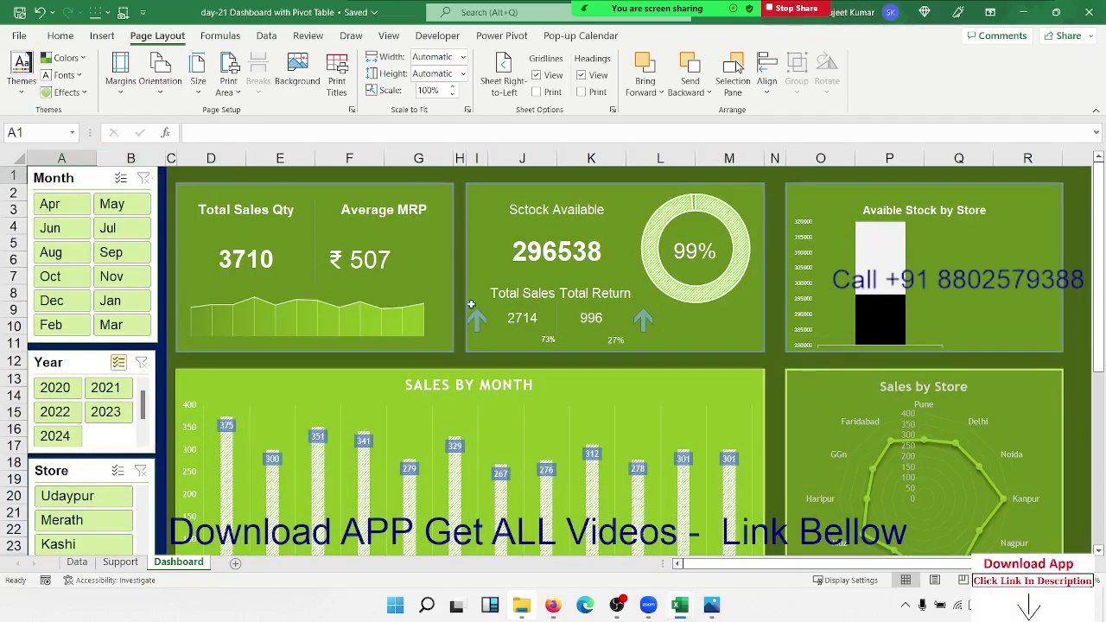
{"action": "key", "text": "ctrl+z"}
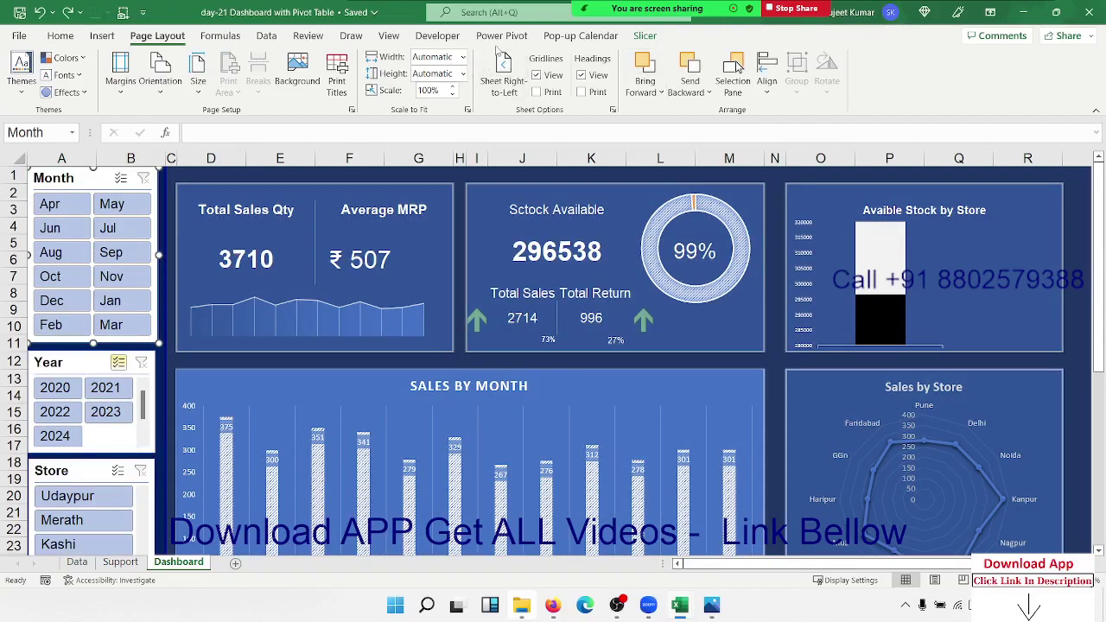
Apply a green slicer style to the Month, Year and Store slicers
{"action": "left_click", "coordinate": [648, 40]}
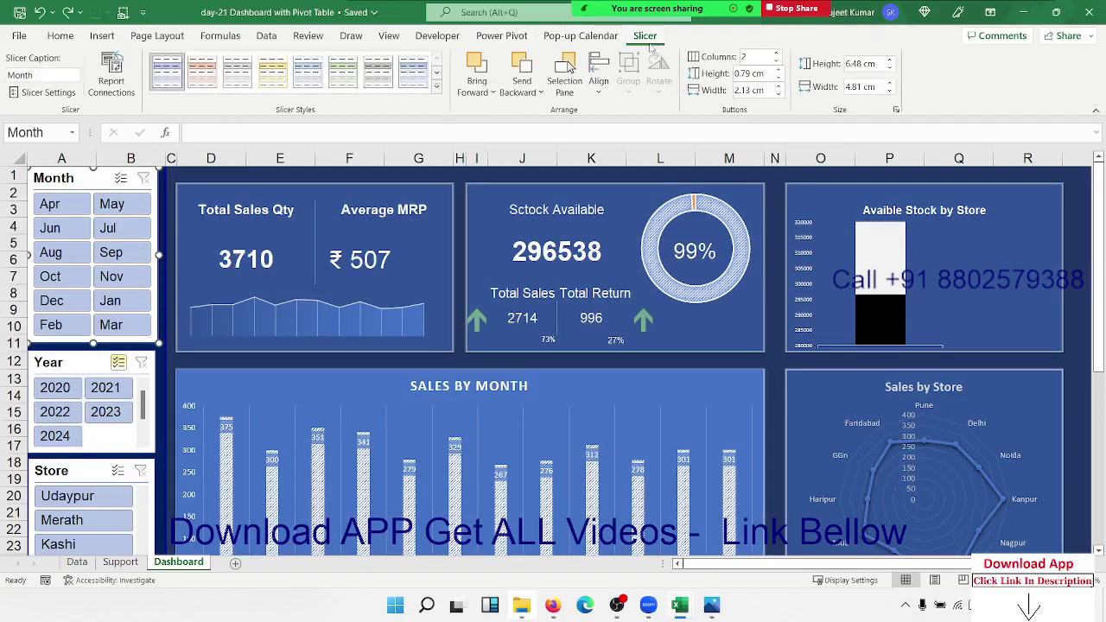
{"action": "left_click", "coordinate": [345, 80]}
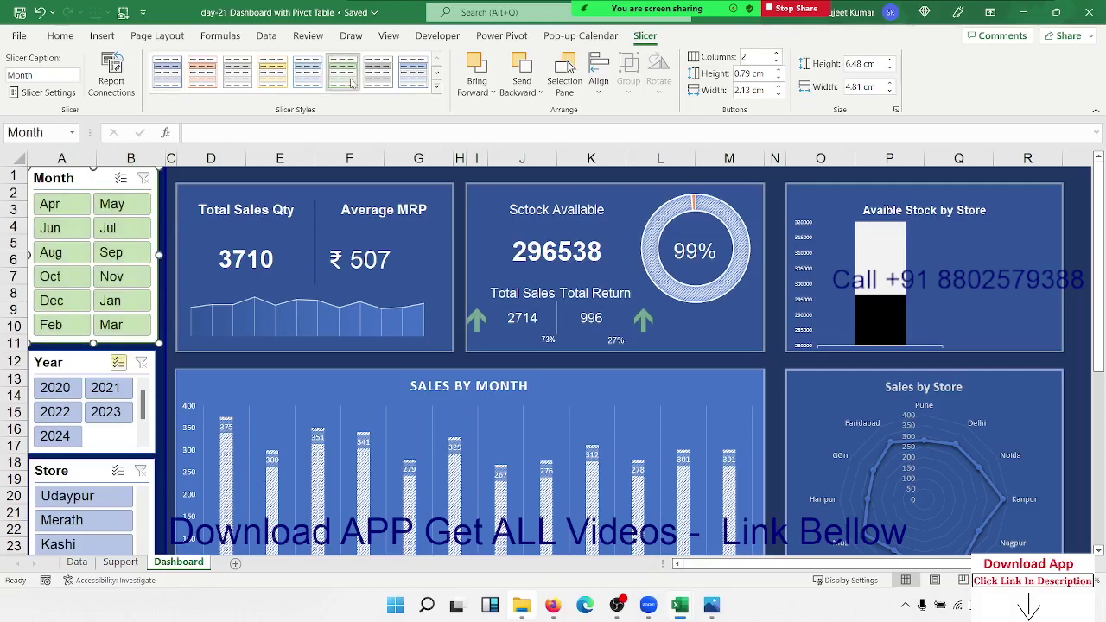
{"action": "left_click", "coordinate": [67, 361]}
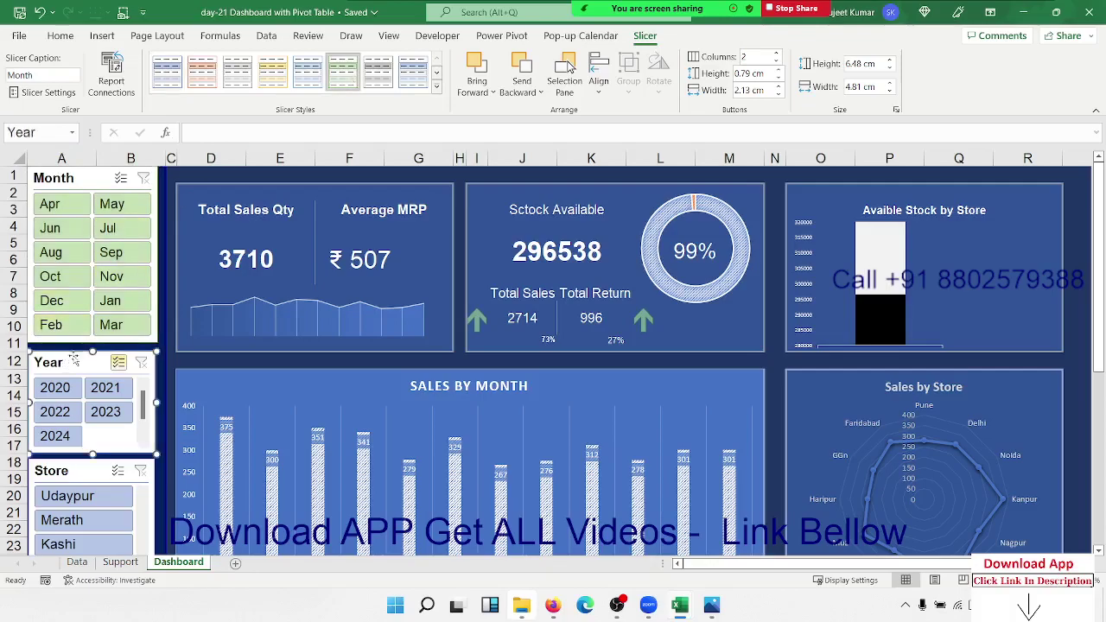
{"action": "left_click", "coordinate": [342, 74]}
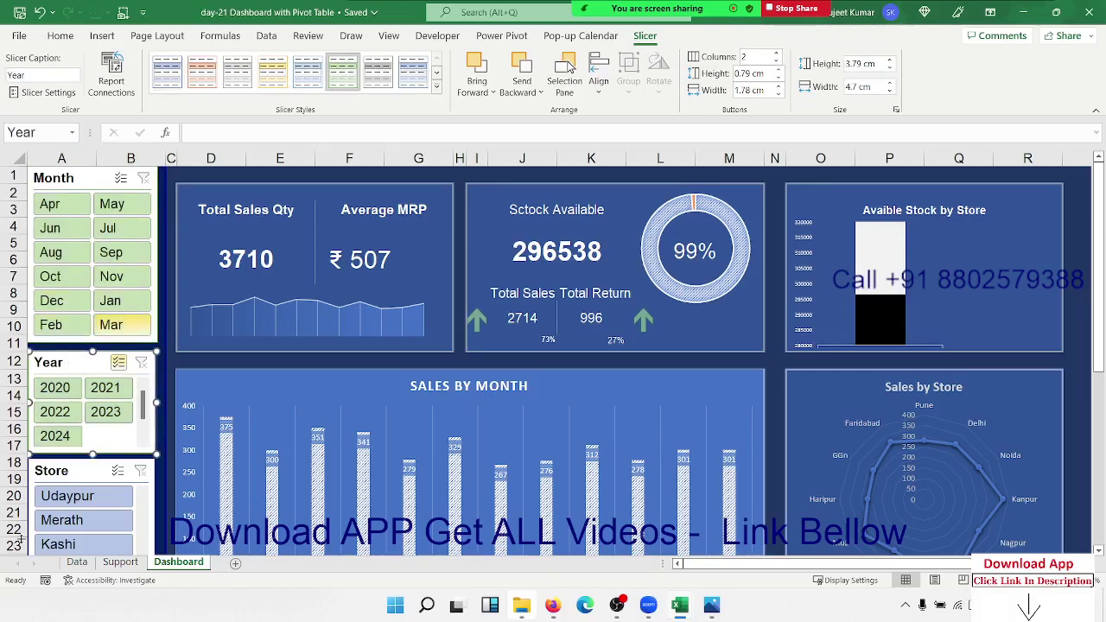
{"action": "left_click", "coordinate": [52, 471]}
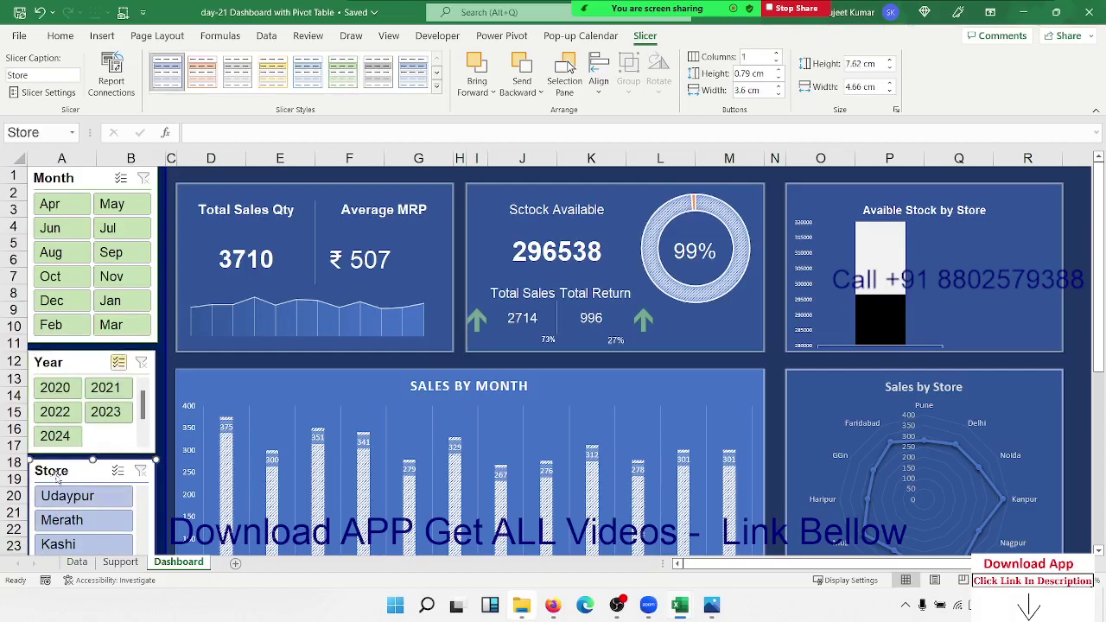
{"action": "left_click", "coordinate": [342, 73]}
Switch the Store, Year and Month slicers to the darker green style from the full gallery
{"action": "left_click", "coordinate": [437, 90]}
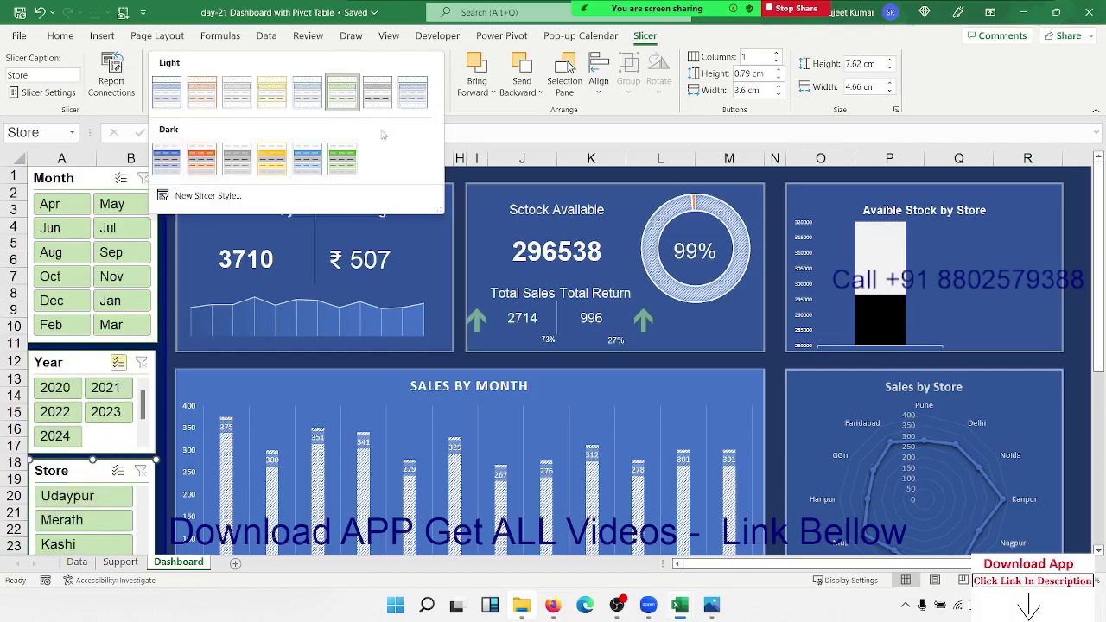
{"action": "left_click", "coordinate": [342, 158]}
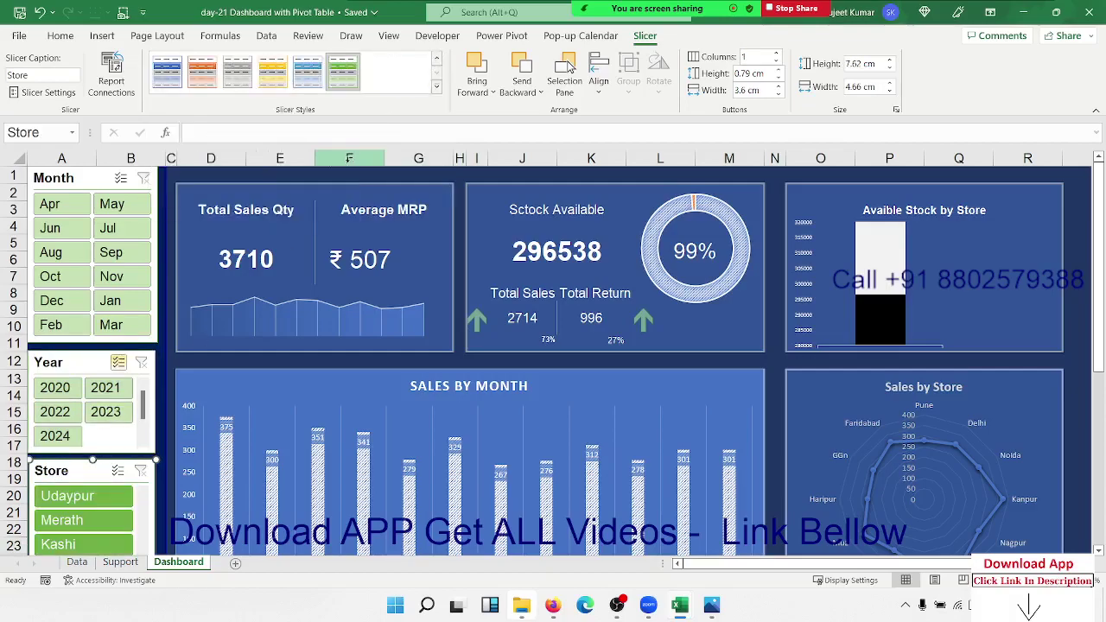
{"action": "left_click", "coordinate": [85, 369]}
{"action": "left_click", "coordinate": [437, 90]}
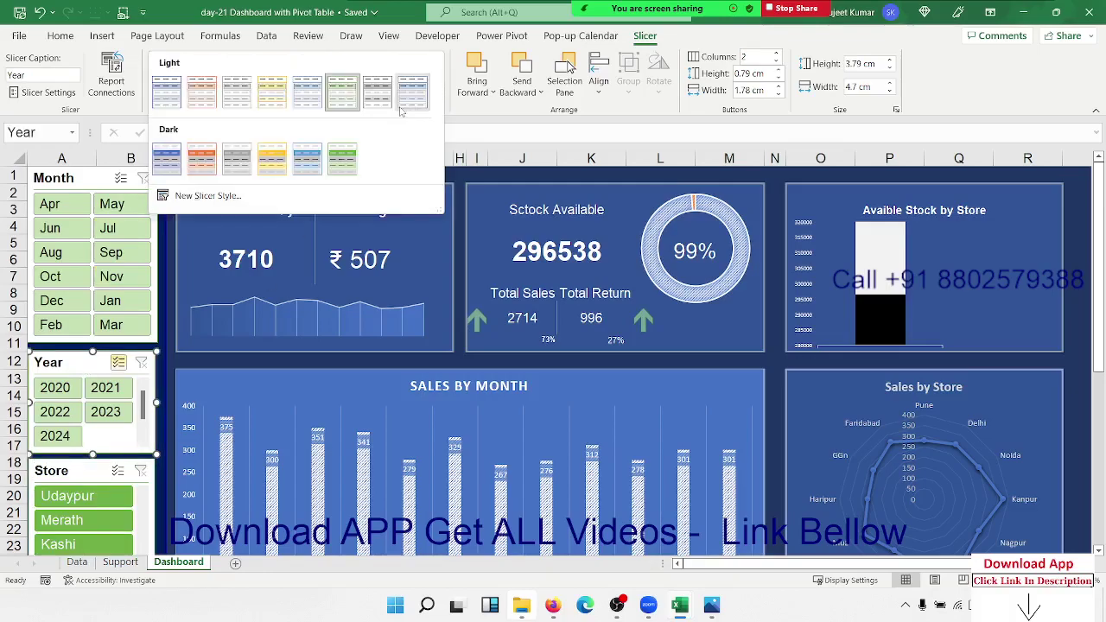
{"action": "left_click", "coordinate": [342, 158]}
{"action": "left_click", "coordinate": [93, 190]}
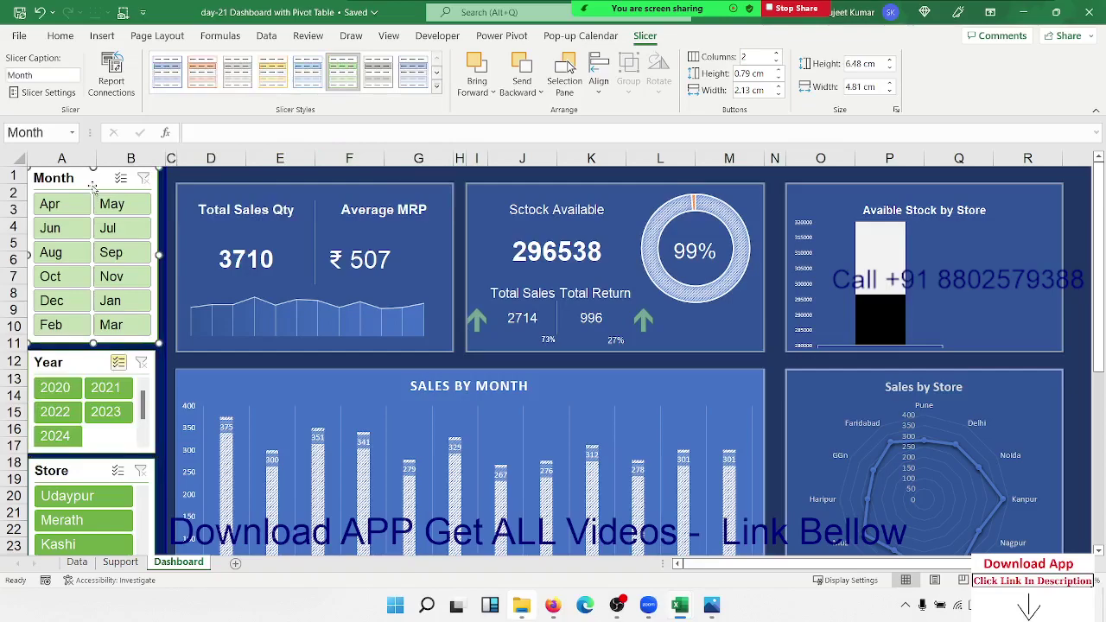
{"action": "left_click", "coordinate": [436, 88]}
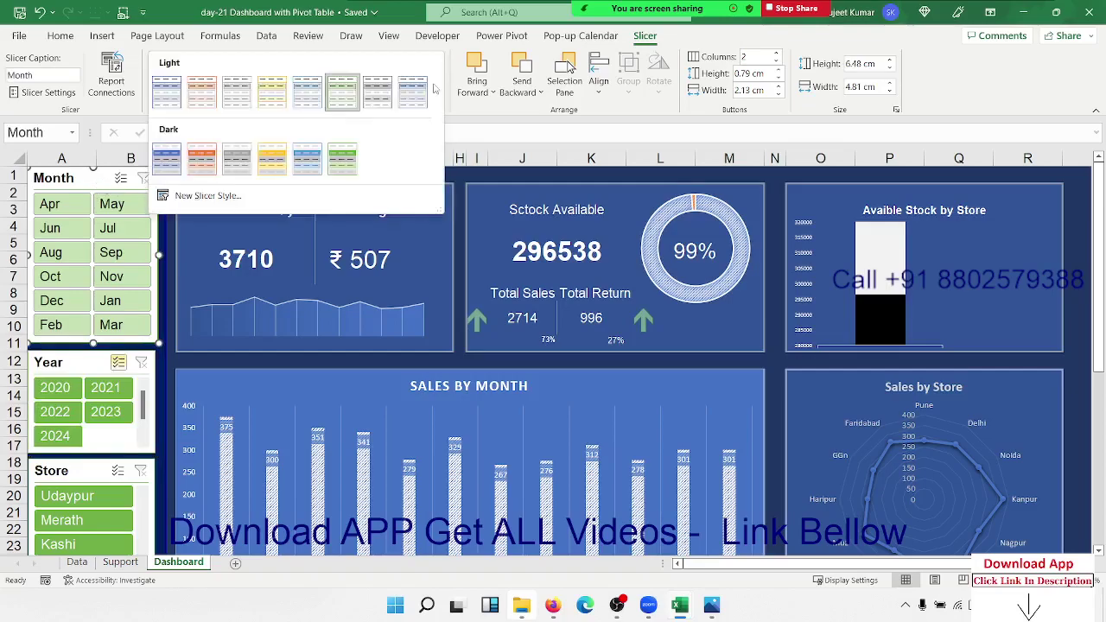
{"action": "left_click", "coordinate": [342, 158]}
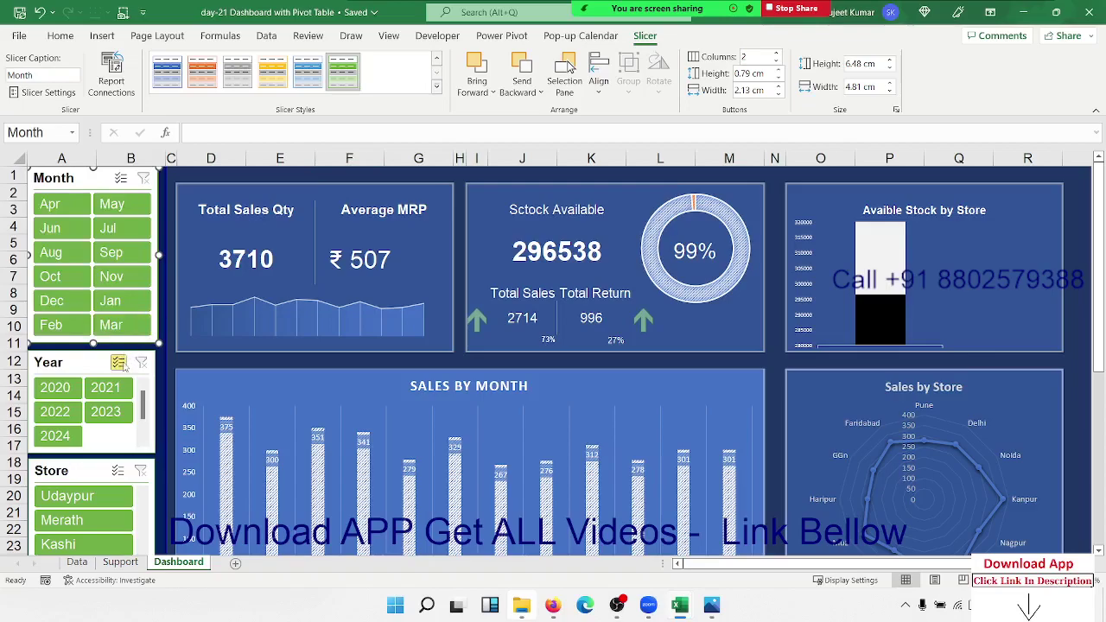
{"action": "left_click", "coordinate": [170, 438]}
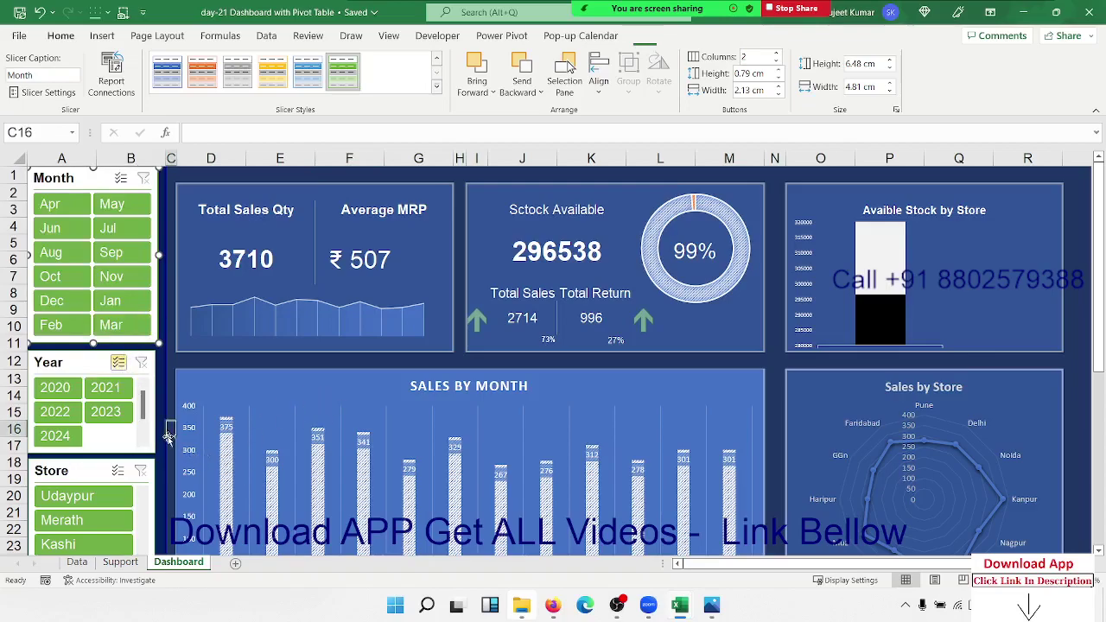
Give the Product slicer the same dark green style and review the dashboard
{"action": "scroll", "coordinate": [169, 438], "scroll_direction": "down", "scroll_amount": 2}
{"action": "scroll", "coordinate": [169, 438], "scroll_direction": "down", "scroll_amount": 5}
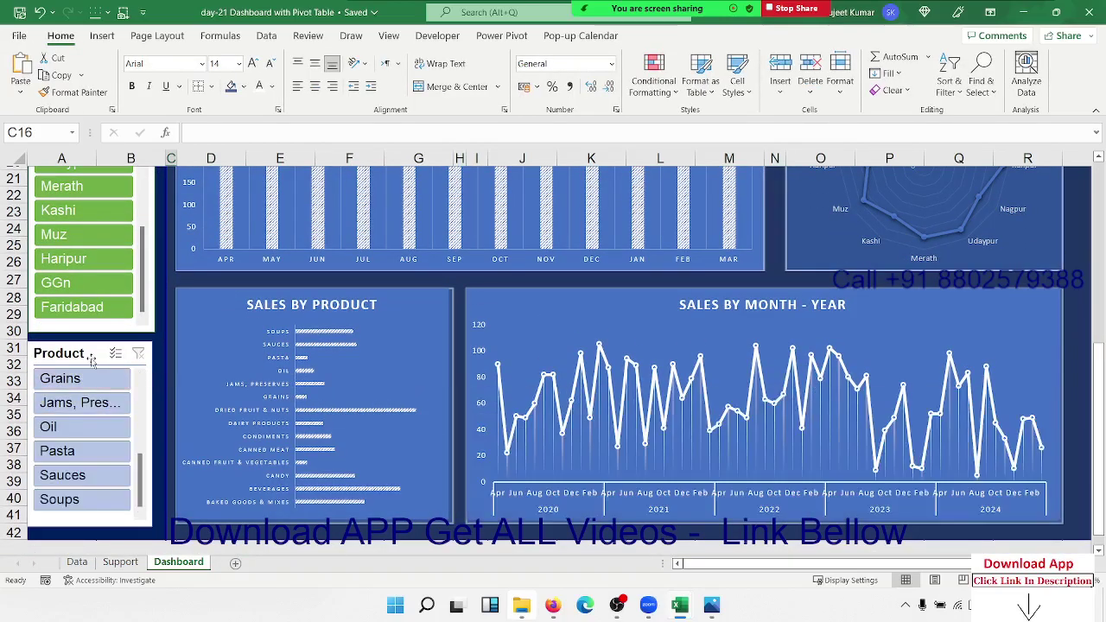
{"action": "left_click", "coordinate": [82, 353]}
{"action": "left_click", "coordinate": [645, 35]}
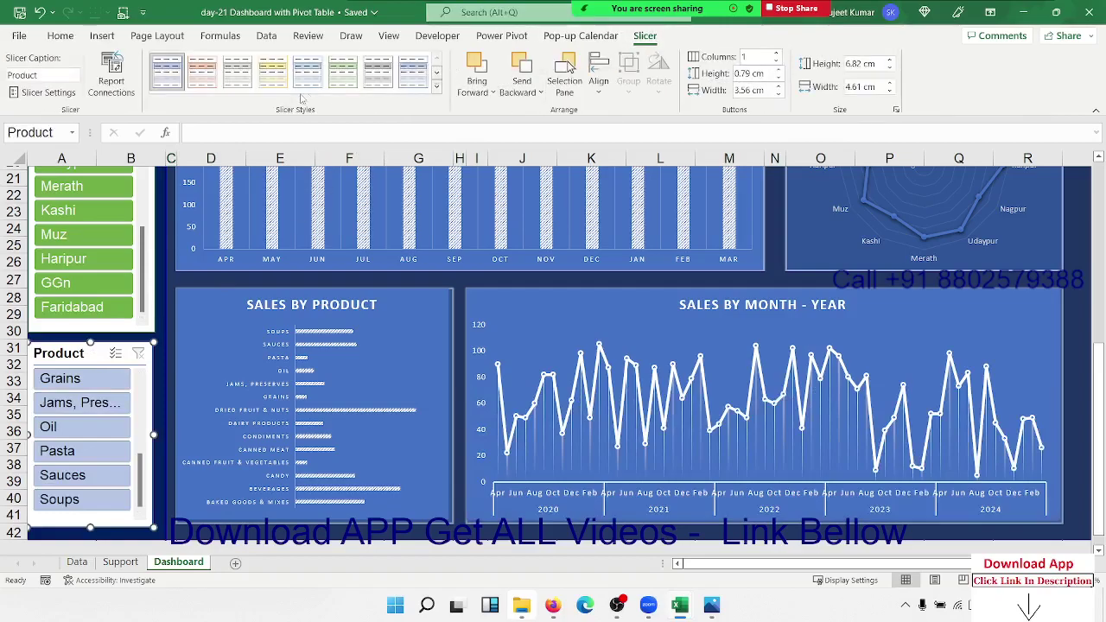
{"action": "left_click", "coordinate": [438, 92]}
{"action": "left_click", "coordinate": [354, 160]}
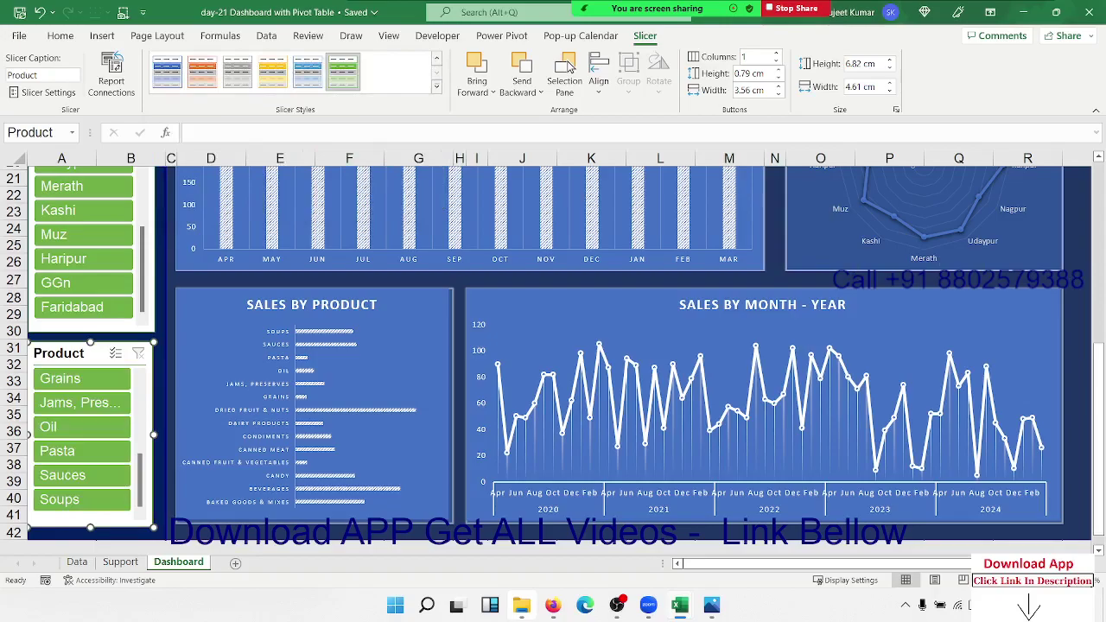
{"action": "left_click", "coordinate": [1081, 261]}
{"action": "scroll", "coordinate": [1066, 273], "scroll_direction": "up", "scroll_amount": 7}
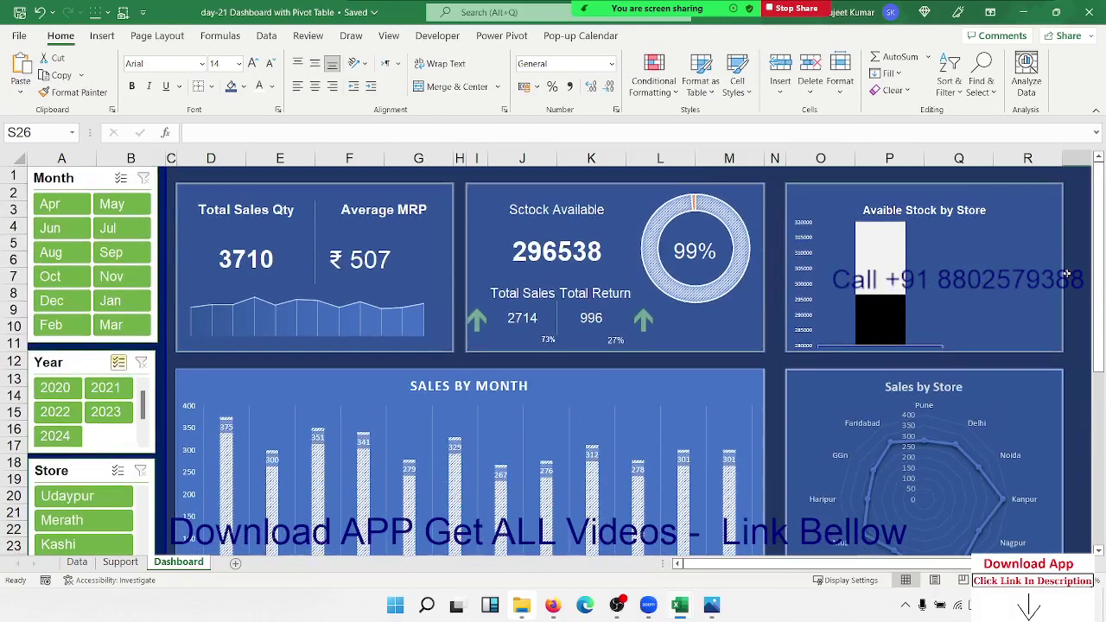
{"action": "scroll", "coordinate": [1066, 273], "scroll_direction": "down", "scroll_amount": 2}
{"action": "scroll", "coordinate": [1067, 273], "scroll_direction": "down", "scroll_amount": 8}
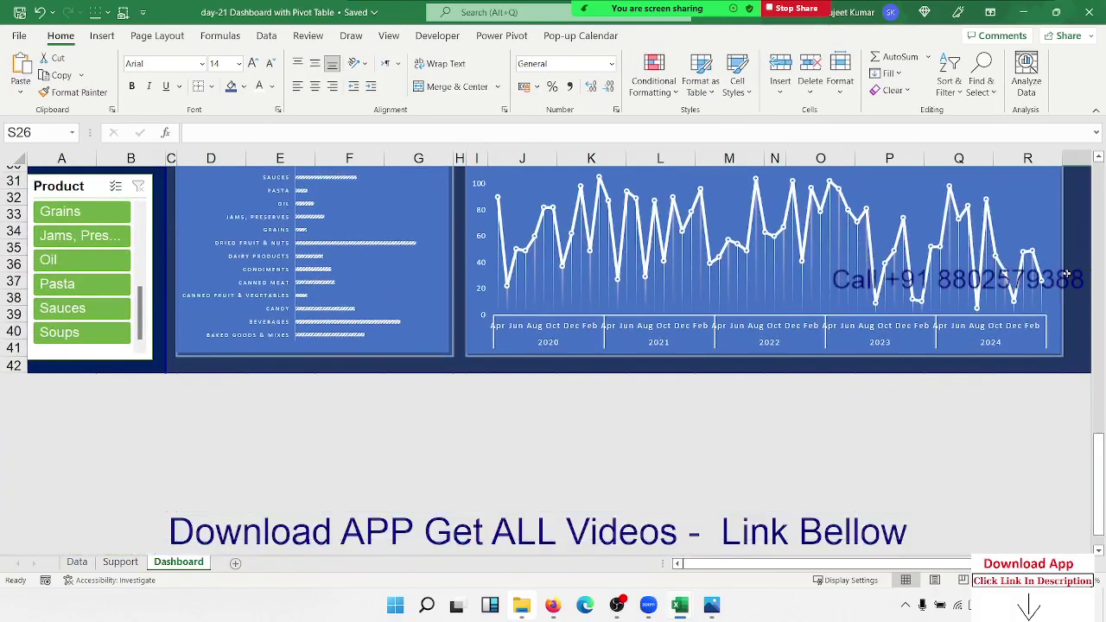
{"action": "scroll", "coordinate": [1067, 273], "scroll_direction": "up", "scroll_amount": 6}
{"action": "scroll", "coordinate": [1067, 273], "scroll_direction": "up", "scroll_amount": 2}
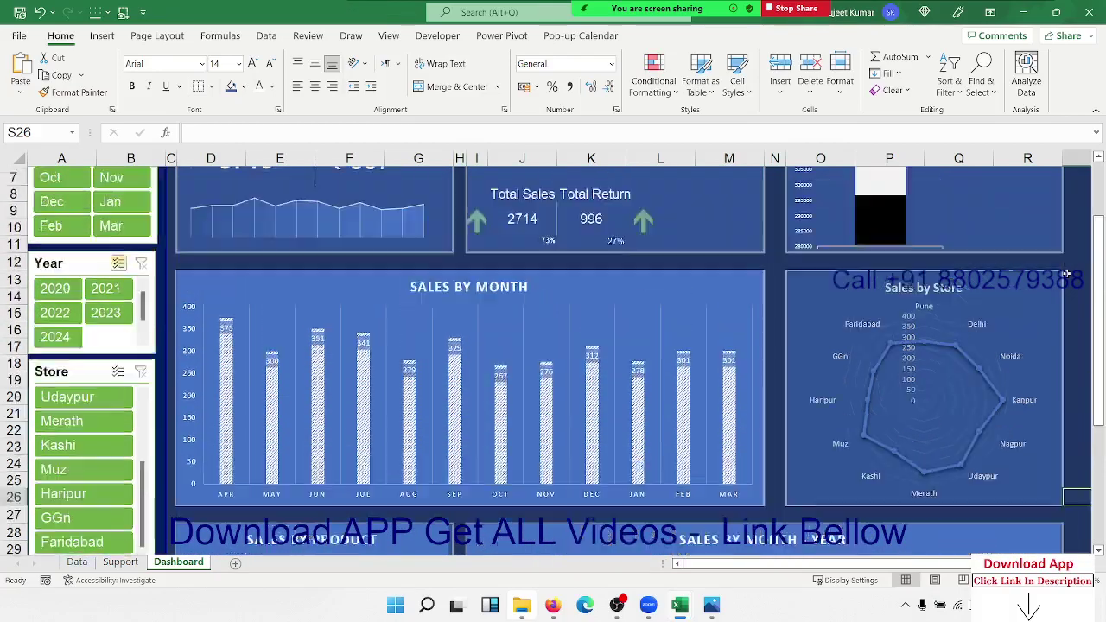
{"action": "scroll", "coordinate": [1067, 273], "scroll_direction": "up", "scroll_amount": 2}
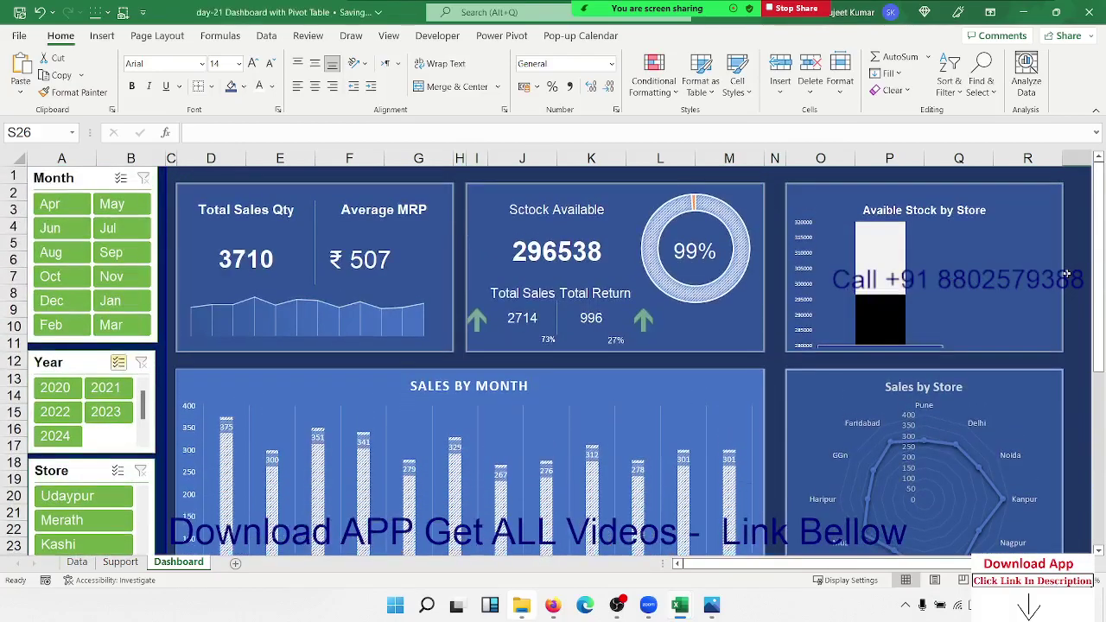
On the Support sheet, connect the Sum of Stock pivot table to the Product, Store and Year slicers
{"action": "left_click", "coordinate": [121, 562]}
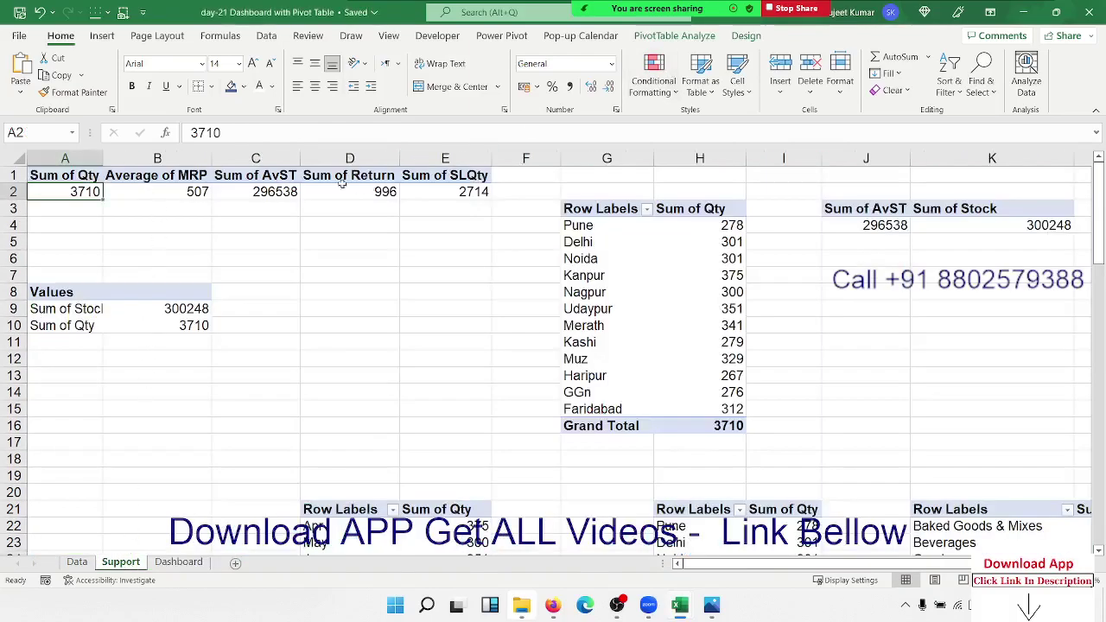
{"action": "left_click", "coordinate": [73, 308]}
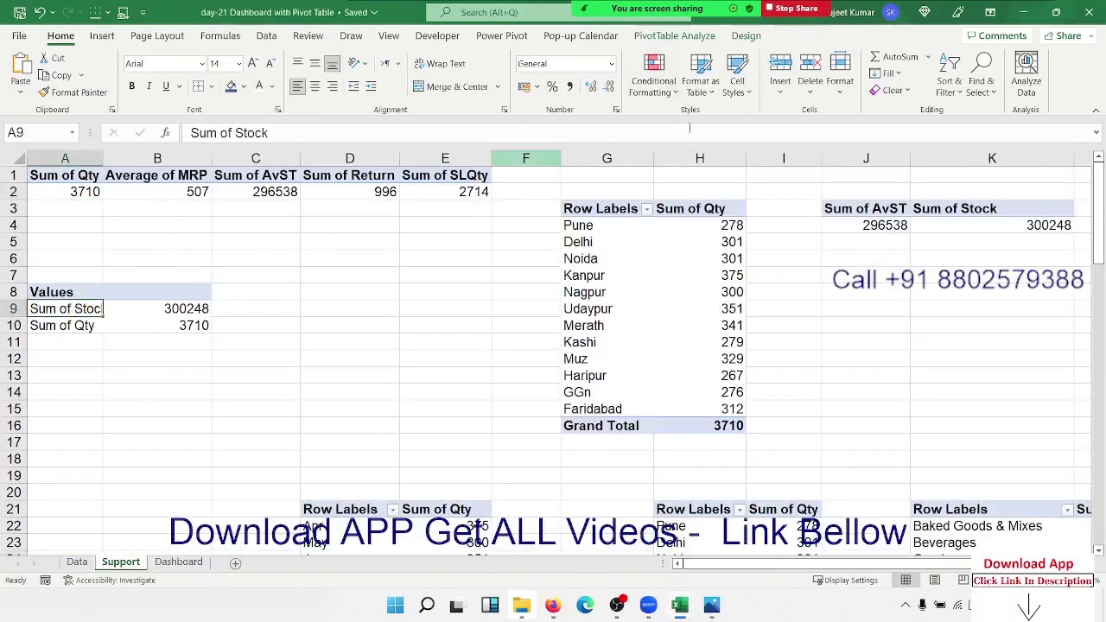
{"action": "left_click", "coordinate": [746, 36]}
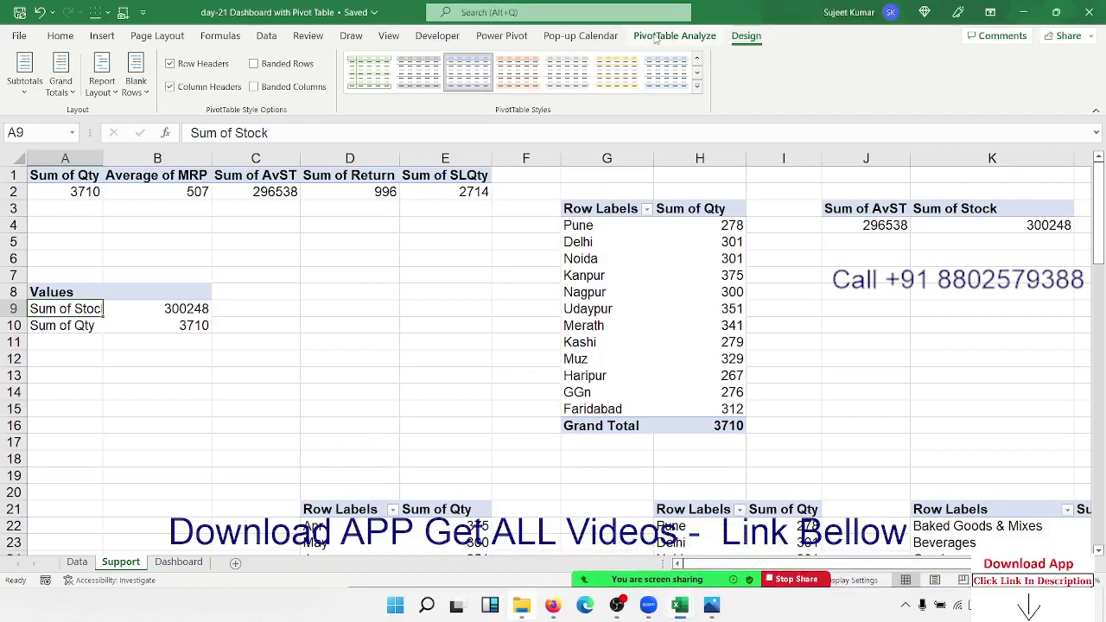
{"action": "left_click", "coordinate": [657, 37]}
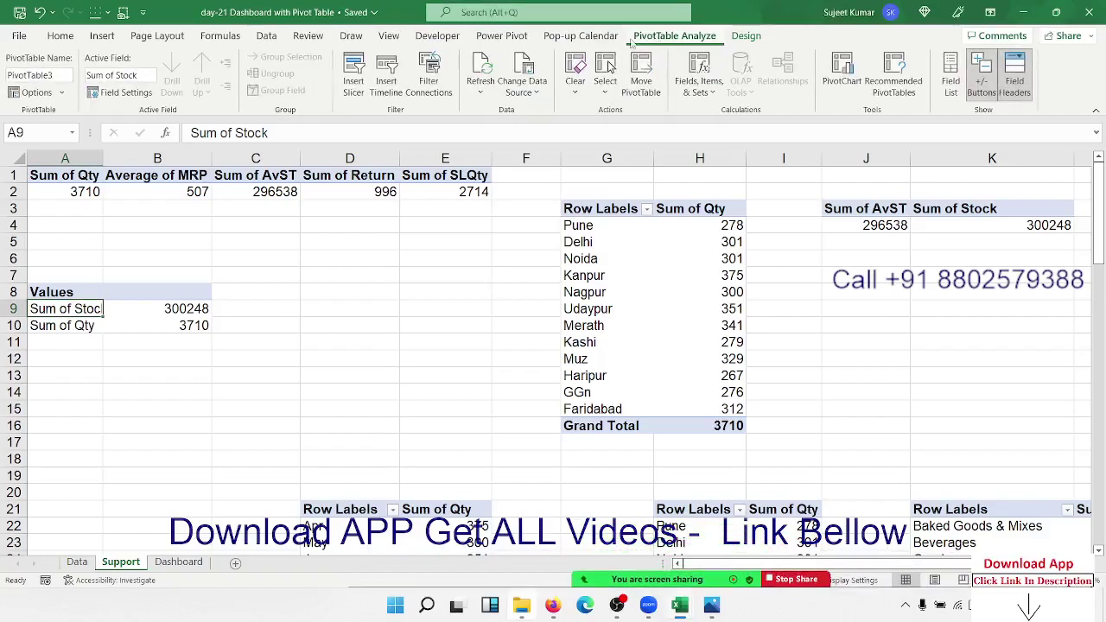
{"action": "left_click", "coordinate": [423, 87]}
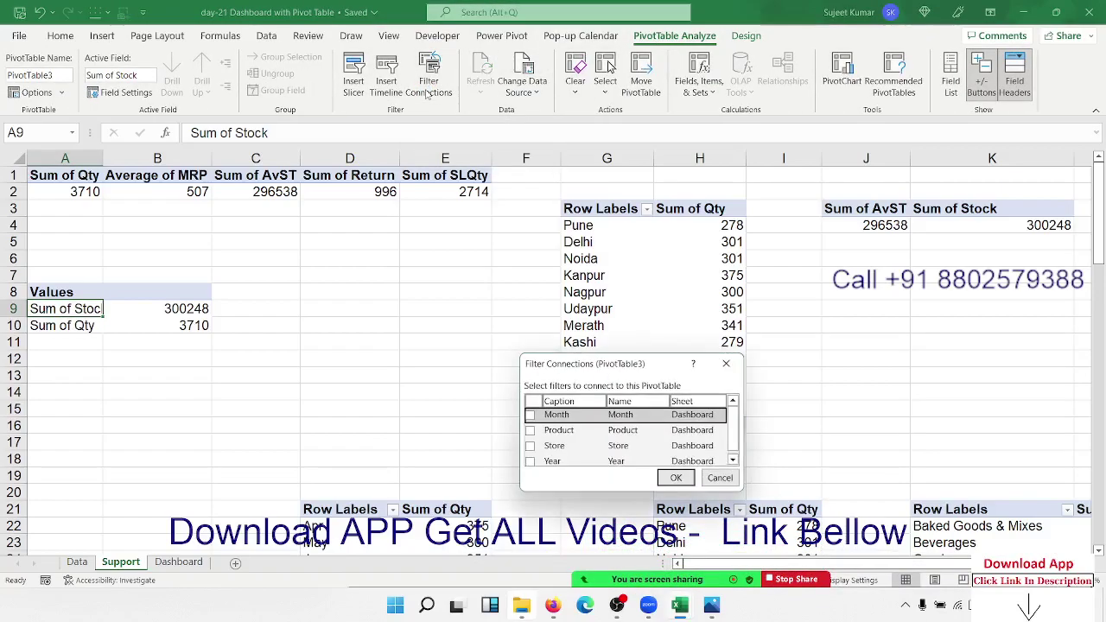
{"action": "left_click", "coordinate": [529, 429]}
{"action": "left_click", "coordinate": [529, 445]}
{"action": "left_click", "coordinate": [529, 460]}
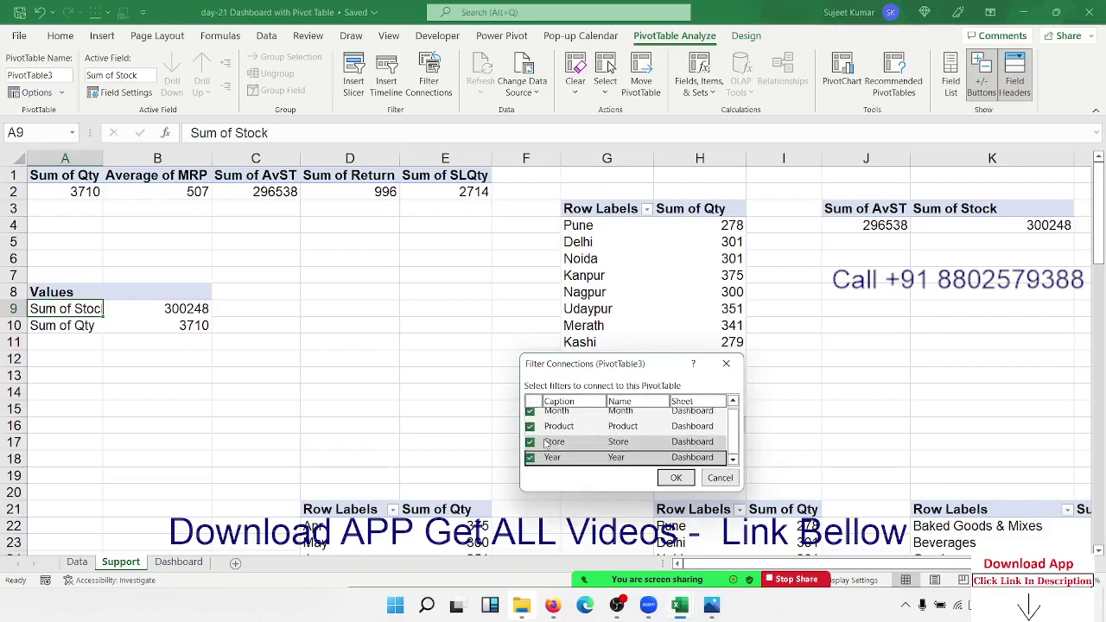
{"action": "left_click", "coordinate": [675, 478]}
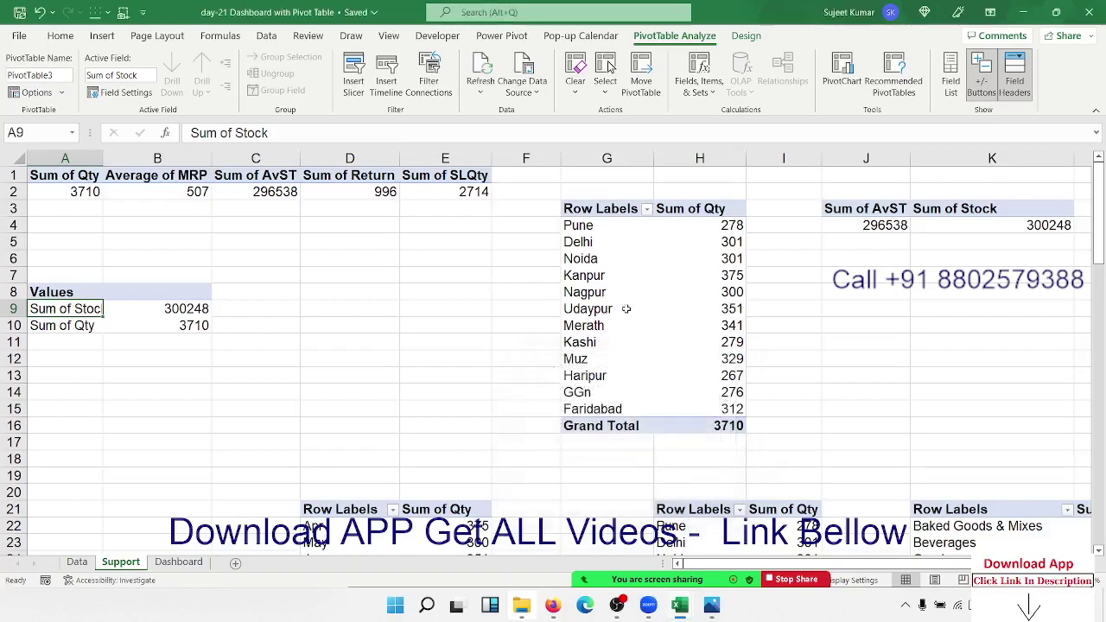
Connect the store quantity pivot table to the Product and Store slicers
{"action": "left_click", "coordinate": [609, 259]}
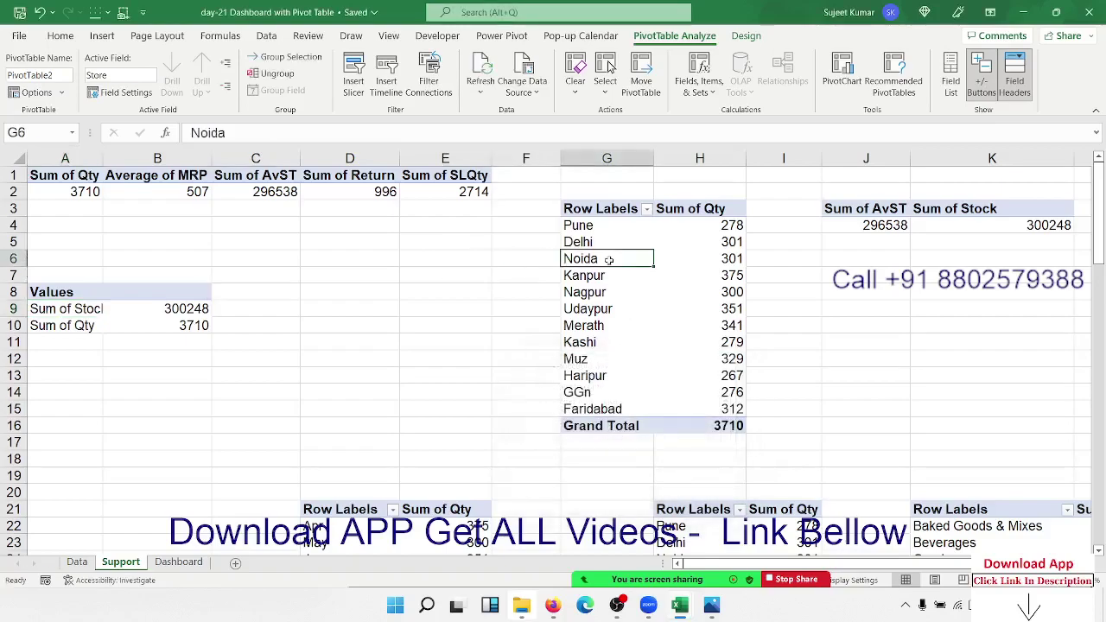
{"action": "left_click", "coordinate": [421, 90]}
{"action": "left_click", "coordinate": [529, 430]}
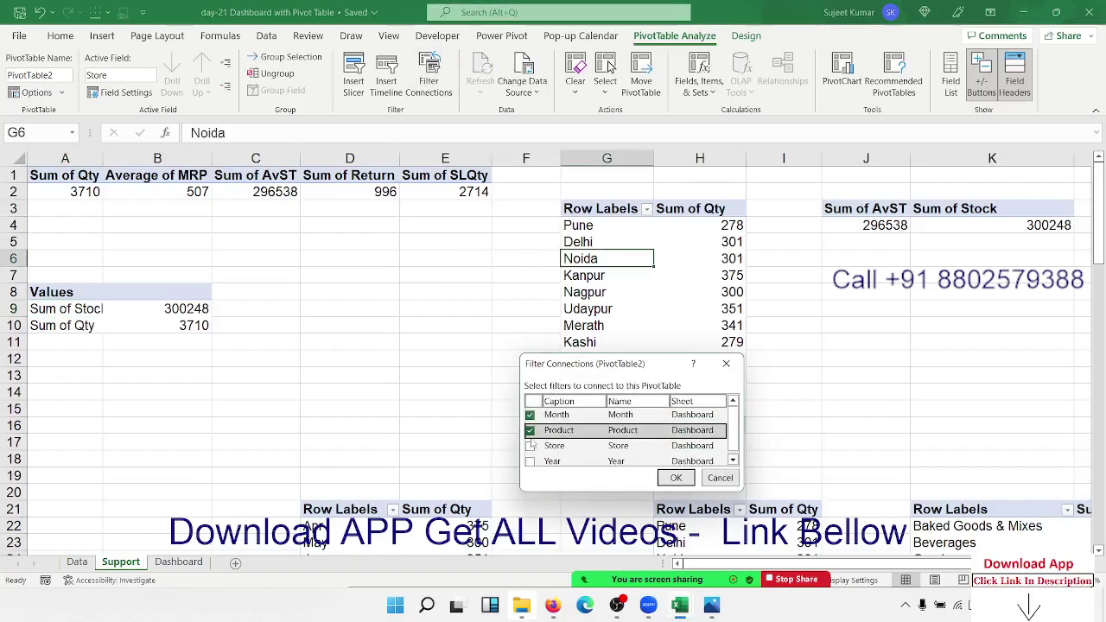
{"action": "left_click", "coordinate": [530, 446]}
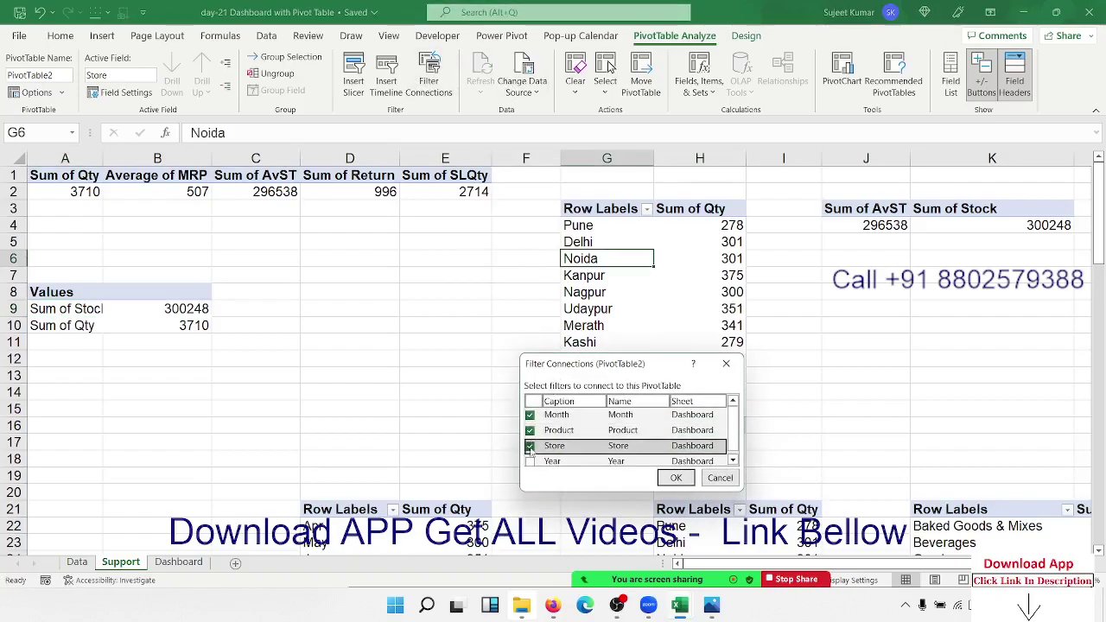
{"action": "left_click", "coordinate": [673, 477]}
Connect the Sum of Stock pivot table at K4 to the Month, Product, Store and Year slicers
{"action": "left_click", "coordinate": [847, 225]}
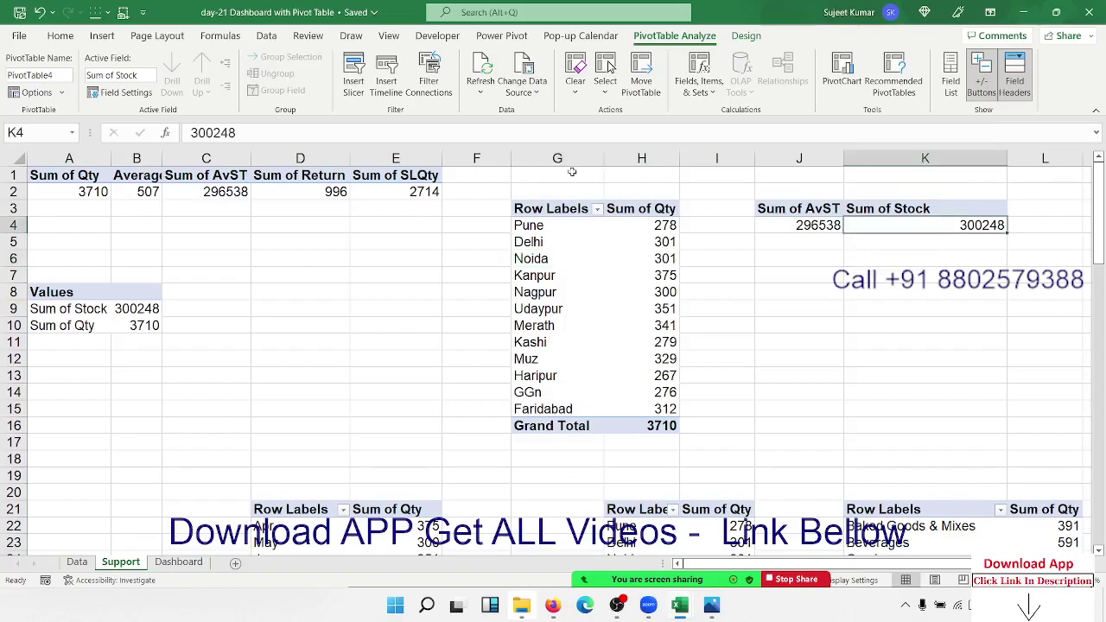
{"action": "left_click", "coordinate": [414, 101]}
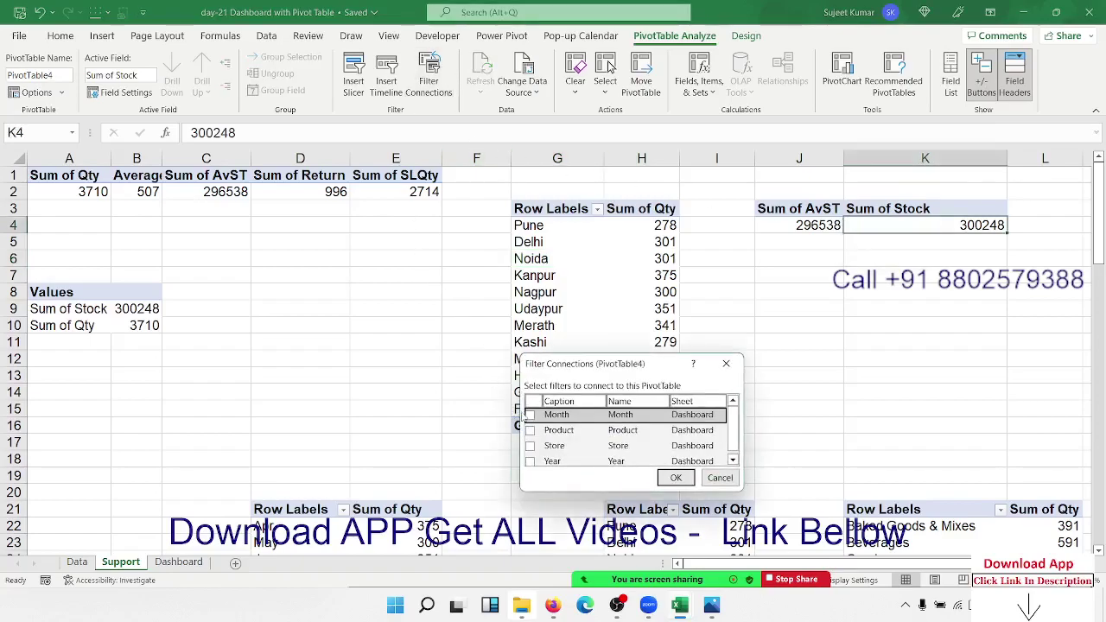
{"action": "left_click", "coordinate": [529, 415]}
{"action": "left_click", "coordinate": [530, 430]}
{"action": "left_click", "coordinate": [529, 445]}
{"action": "left_click", "coordinate": [544, 461]}
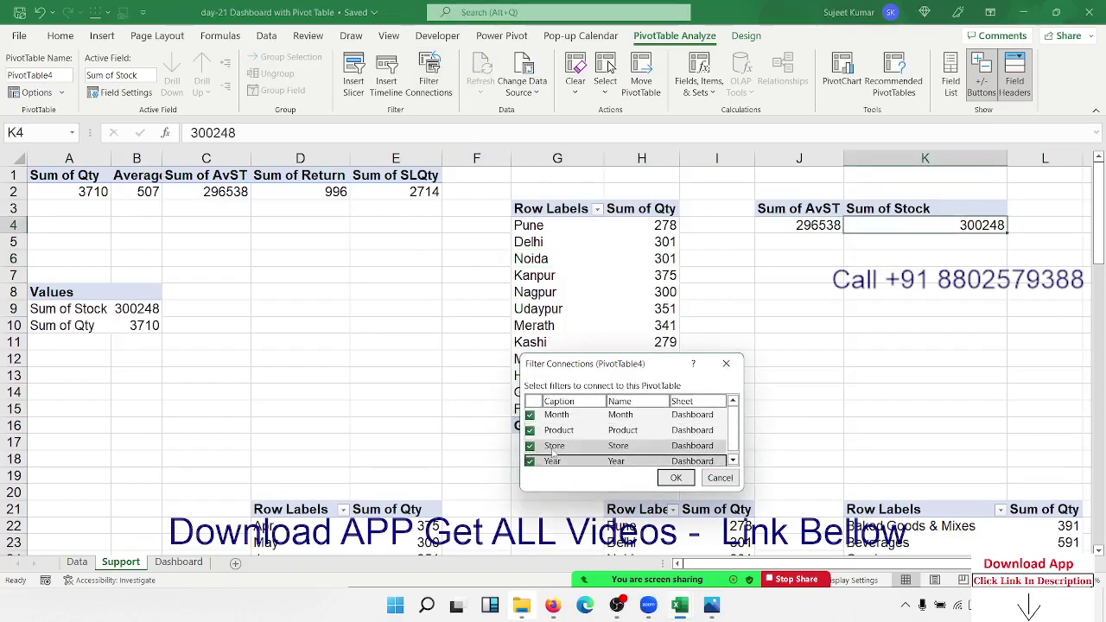
{"action": "left_click", "coordinate": [676, 478]}
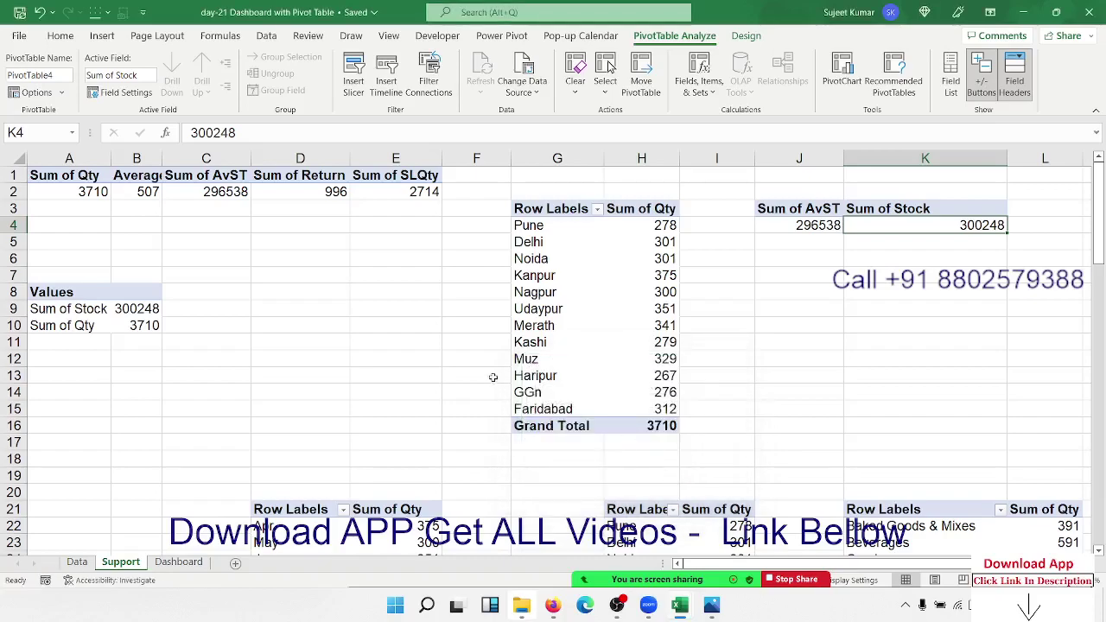
{"action": "scroll", "coordinate": [466, 369], "scroll_direction": "down", "scroll_amount": 7}
{"action": "scroll", "coordinate": [383, 323], "scroll_direction": "down", "scroll_amount": 4}
{"action": "scroll", "coordinate": [383, 324], "scroll_direction": "up", "scroll_amount": 4}
Connect the monthly quantity pivot table to the Month, Product, Store and Year slicers
{"action": "left_click", "coordinate": [389, 308]}
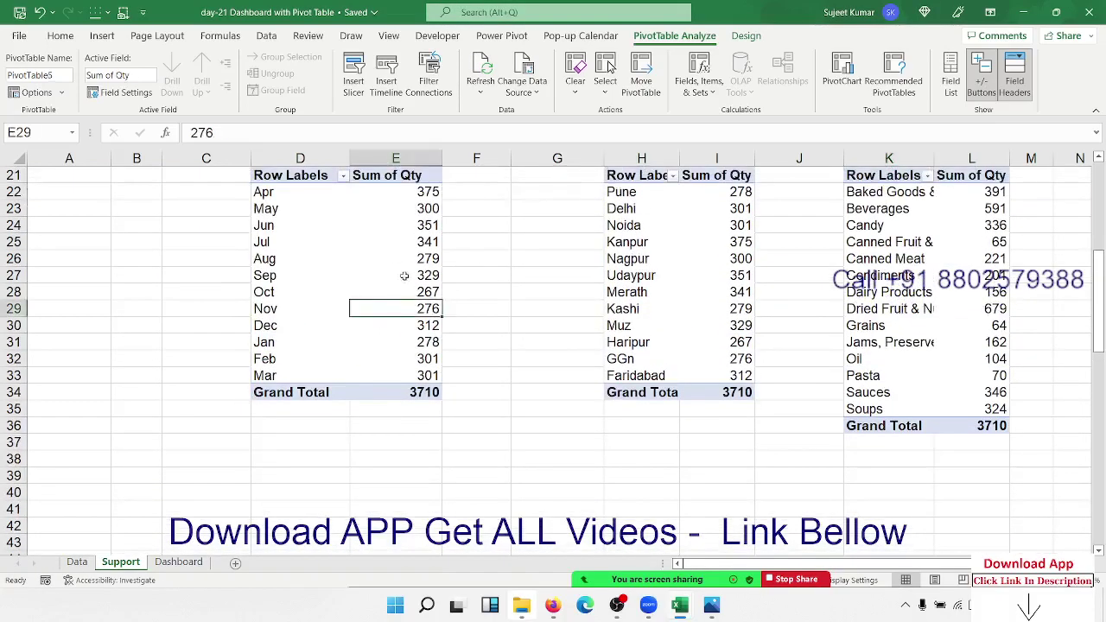
{"action": "left_click", "coordinate": [429, 77]}
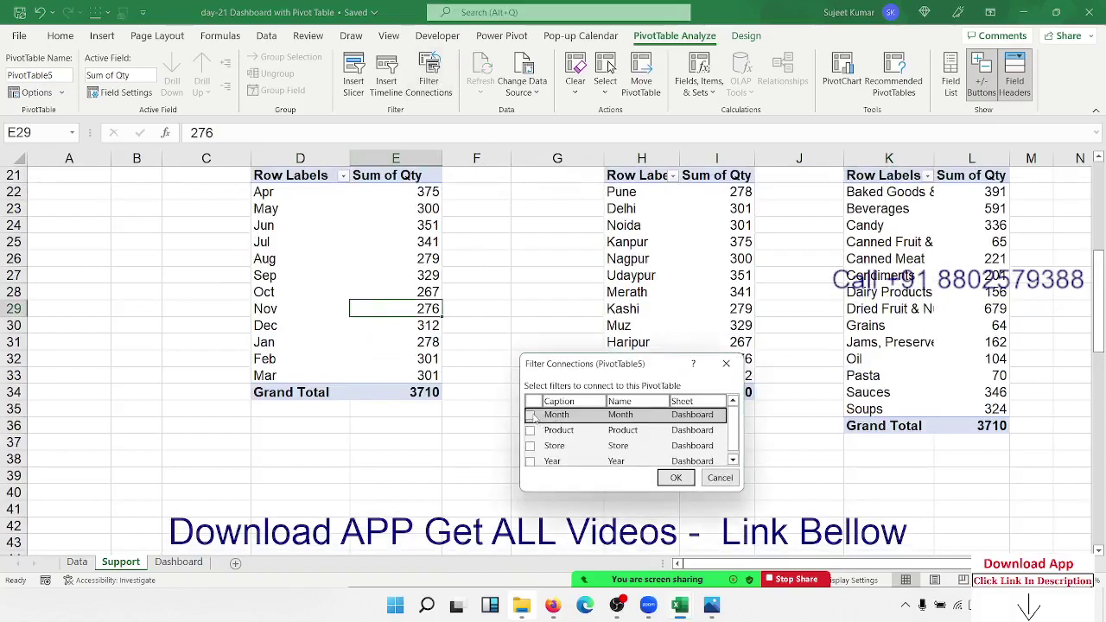
{"action": "left_click", "coordinate": [529, 414]}
{"action": "left_click", "coordinate": [529, 430]}
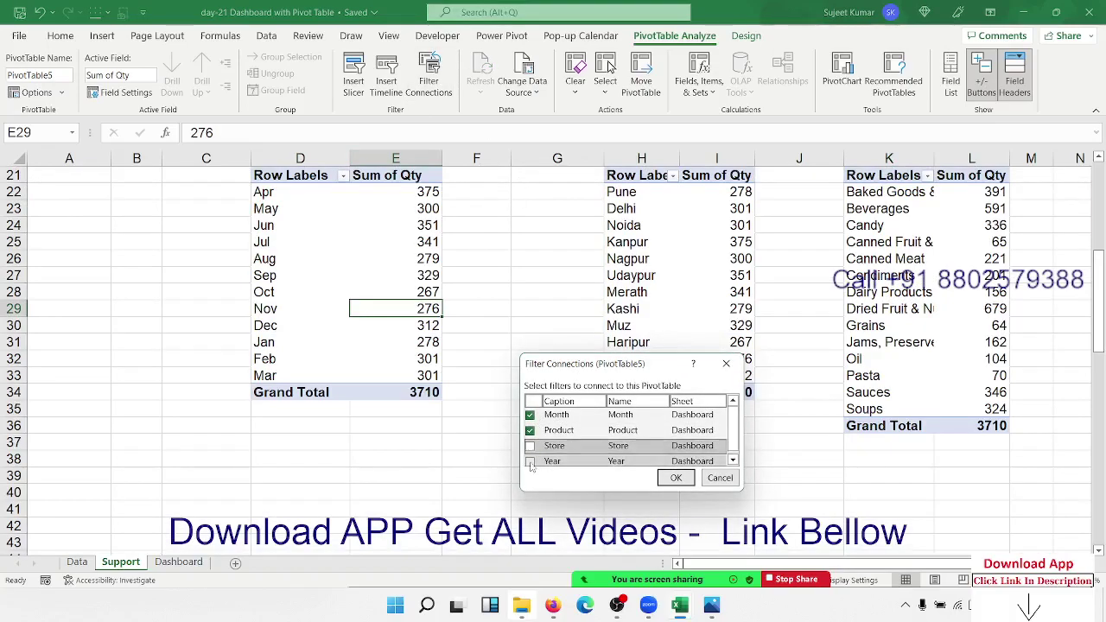
{"action": "left_click", "coordinate": [530, 461]}
{"action": "left_click", "coordinate": [530, 443]}
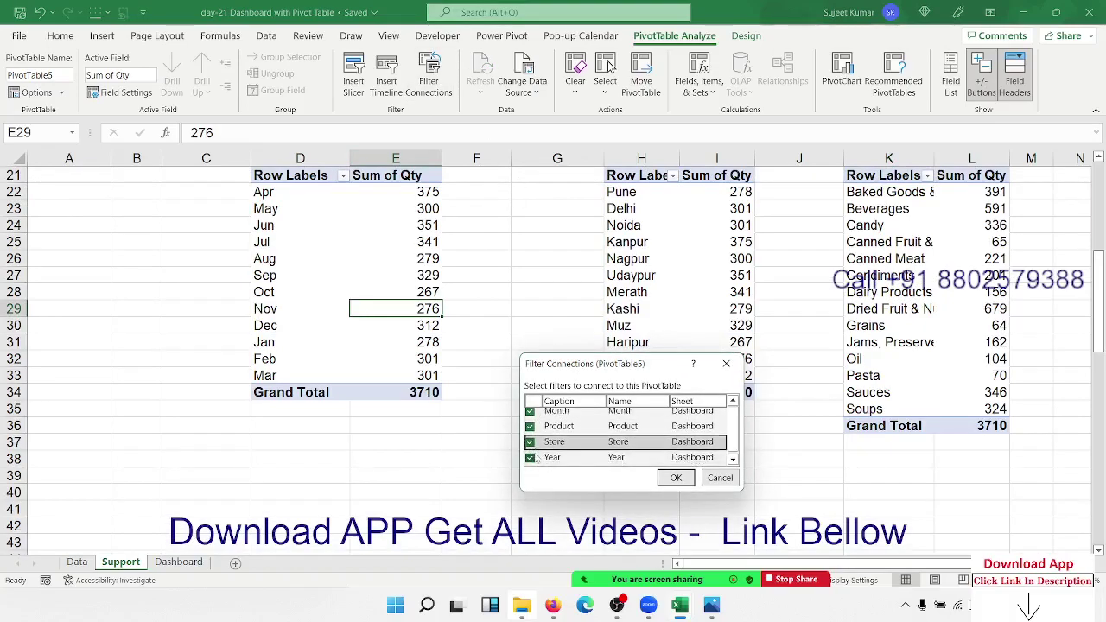
{"action": "left_click", "coordinate": [674, 478]}
Connect the store pivot table in column H to all four slicers
{"action": "left_click", "coordinate": [649, 259]}
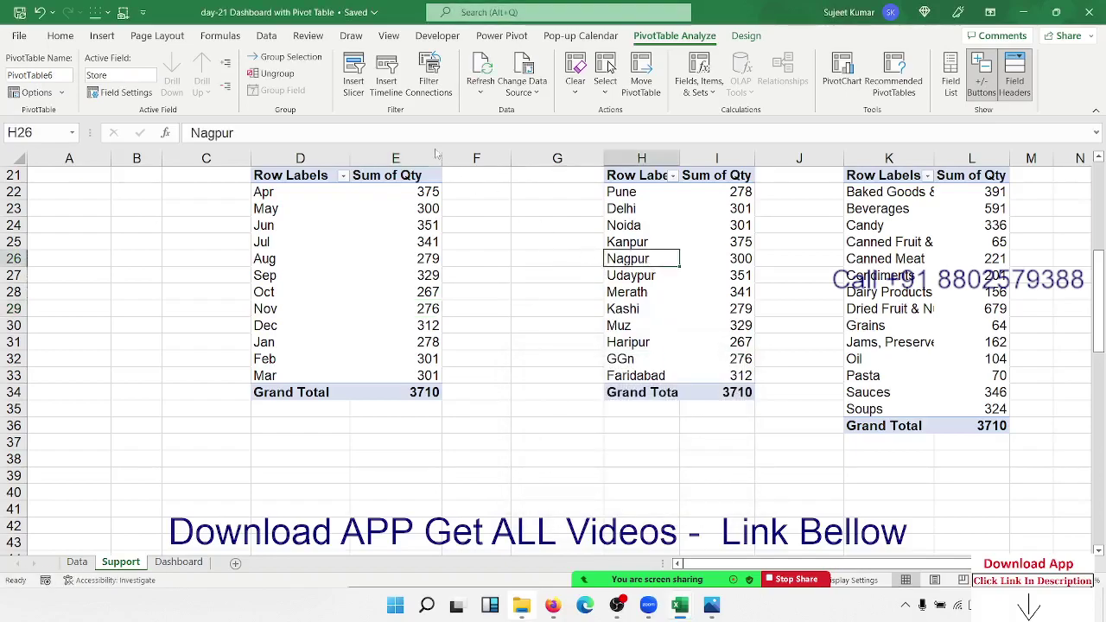
{"action": "left_click", "coordinate": [428, 76]}
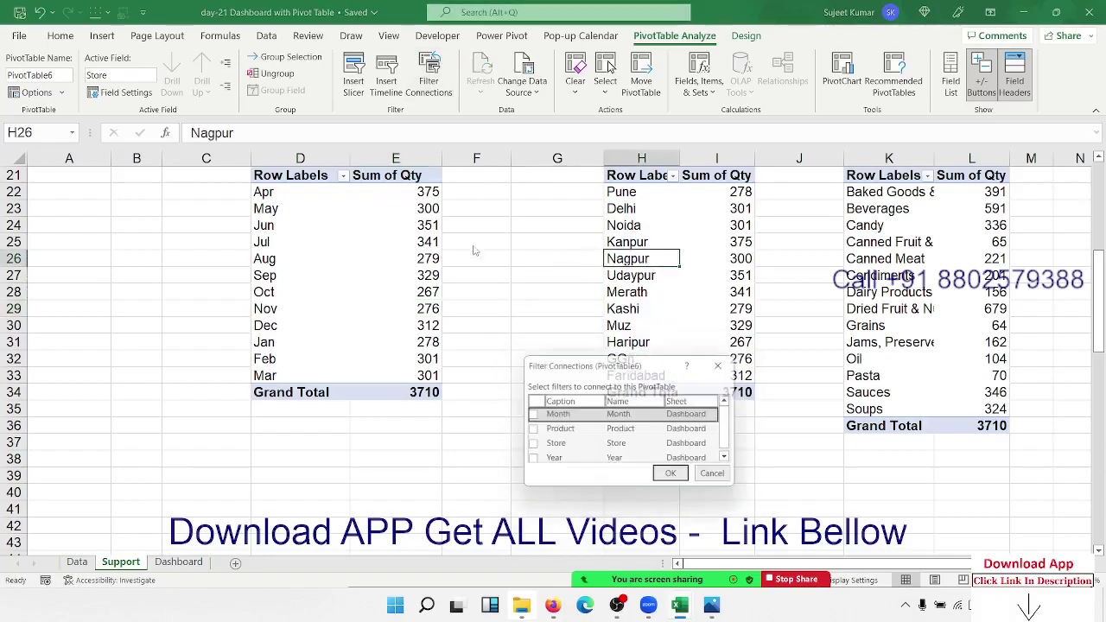
{"action": "left_click", "coordinate": [530, 415]}
{"action": "left_click", "coordinate": [530, 430]}
{"action": "left_click", "coordinate": [530, 446]}
{"action": "left_click", "coordinate": [529, 460]}
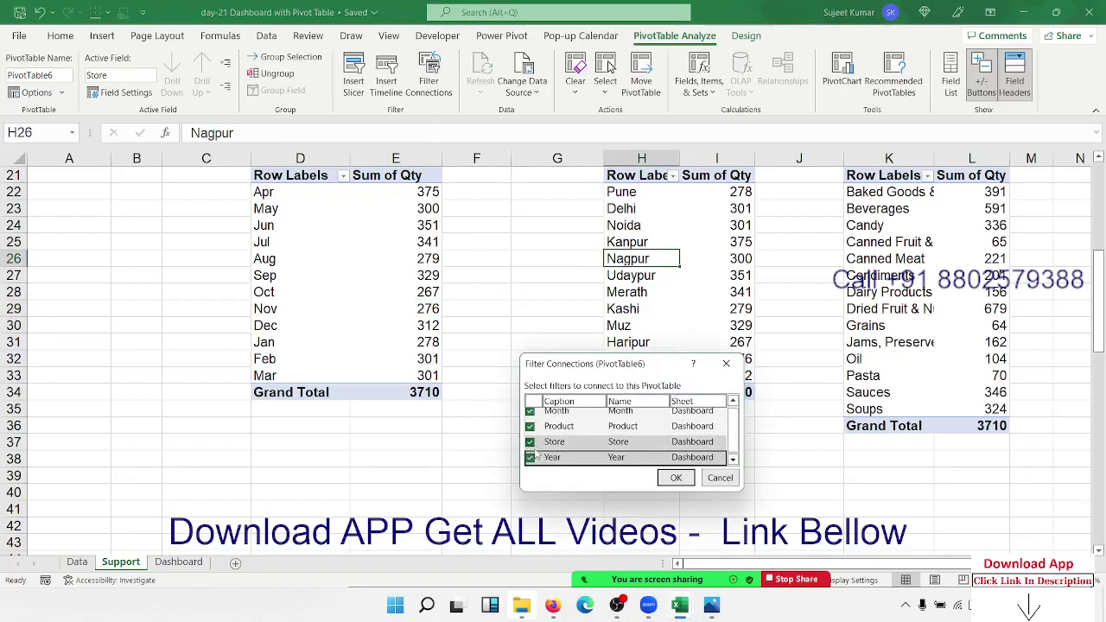
{"action": "left_click", "coordinate": [675, 478]}
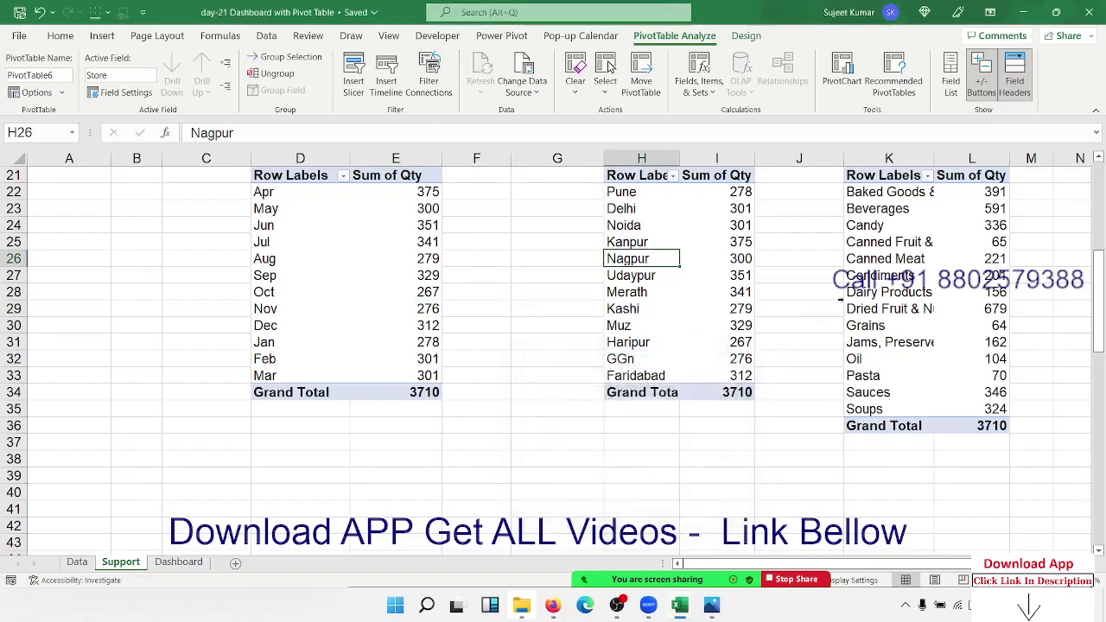
Connect the product pivot table to the Month, Product, Store and Year slicers
{"action": "left_click", "coordinate": [890, 257]}
{"action": "left_click", "coordinate": [428, 76]}
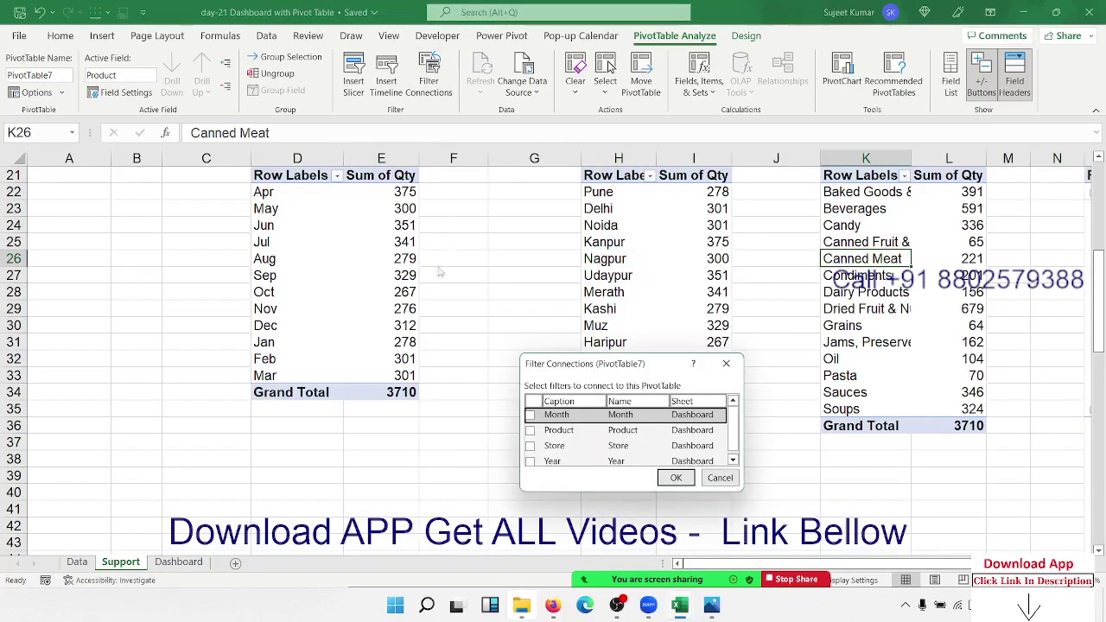
{"action": "left_click", "coordinate": [529, 415]}
{"action": "left_click", "coordinate": [529, 430]}
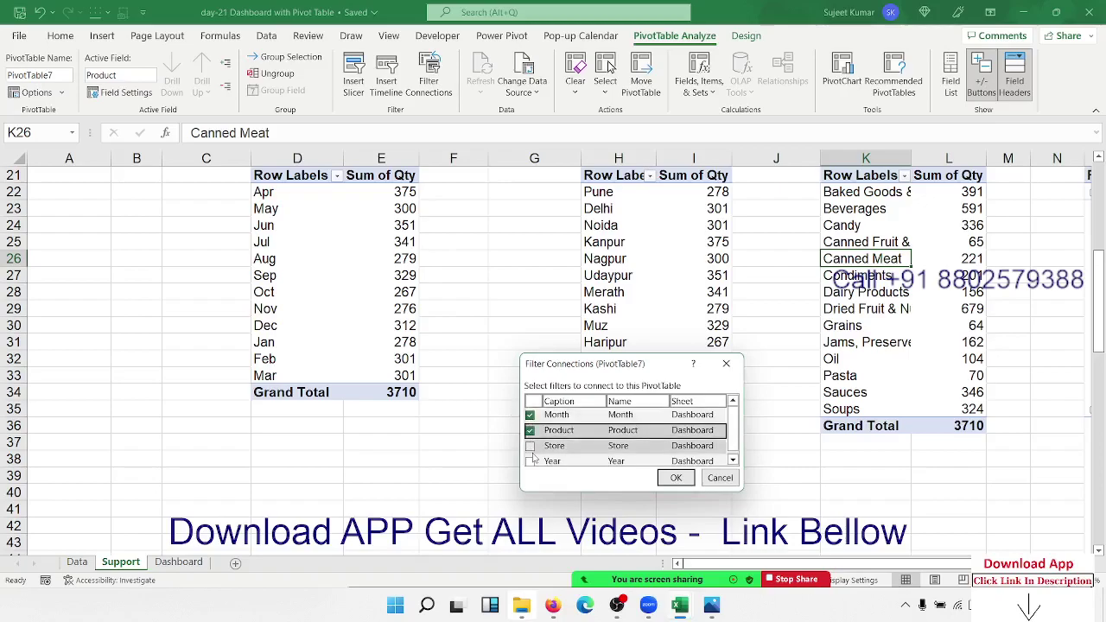
{"action": "left_click", "coordinate": [530, 445]}
{"action": "left_click", "coordinate": [529, 462]}
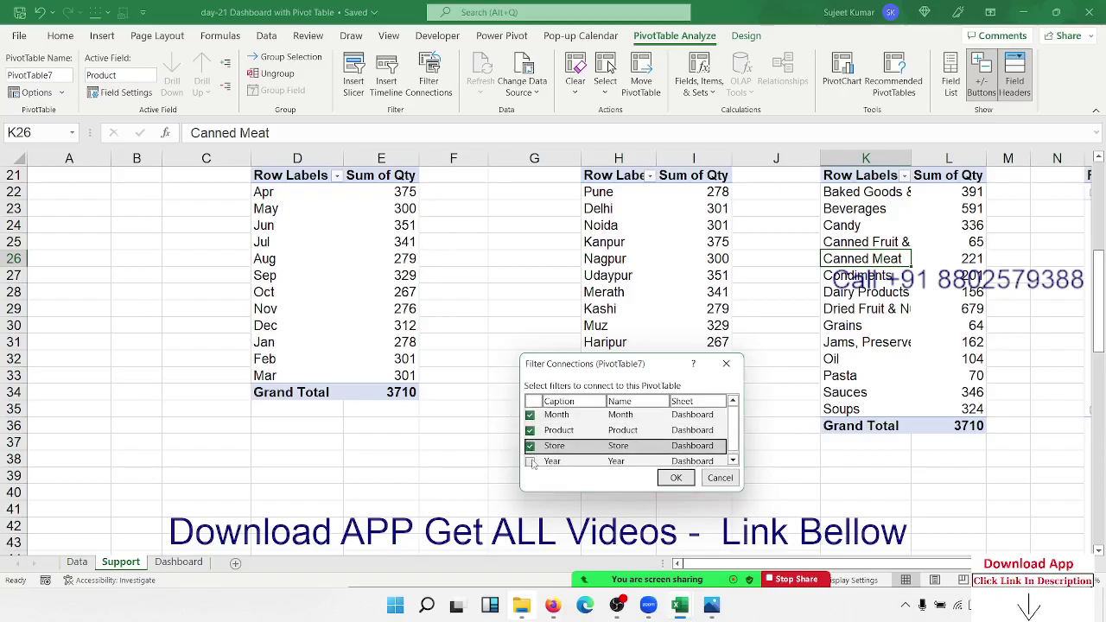
{"action": "left_click", "coordinate": [673, 478]}
Check the stock totals pivot table's slicer connections without changes, then select cell A11
{"action": "scroll", "coordinate": [700, 380], "scroll_direction": "up", "scroll_amount": 7}
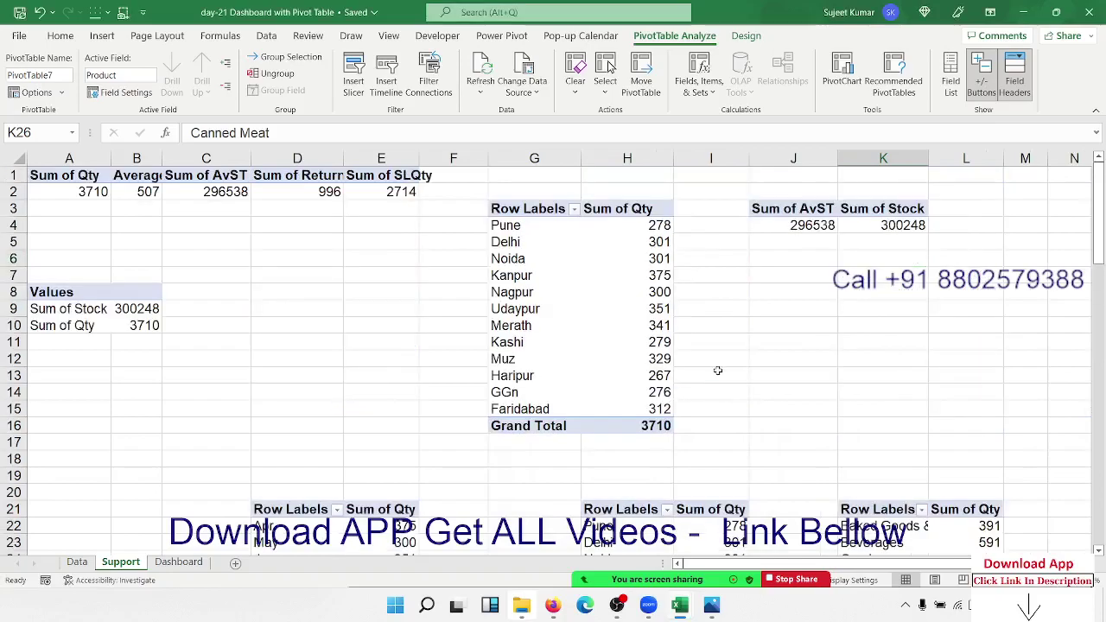
{"action": "left_click", "coordinate": [786, 225]}
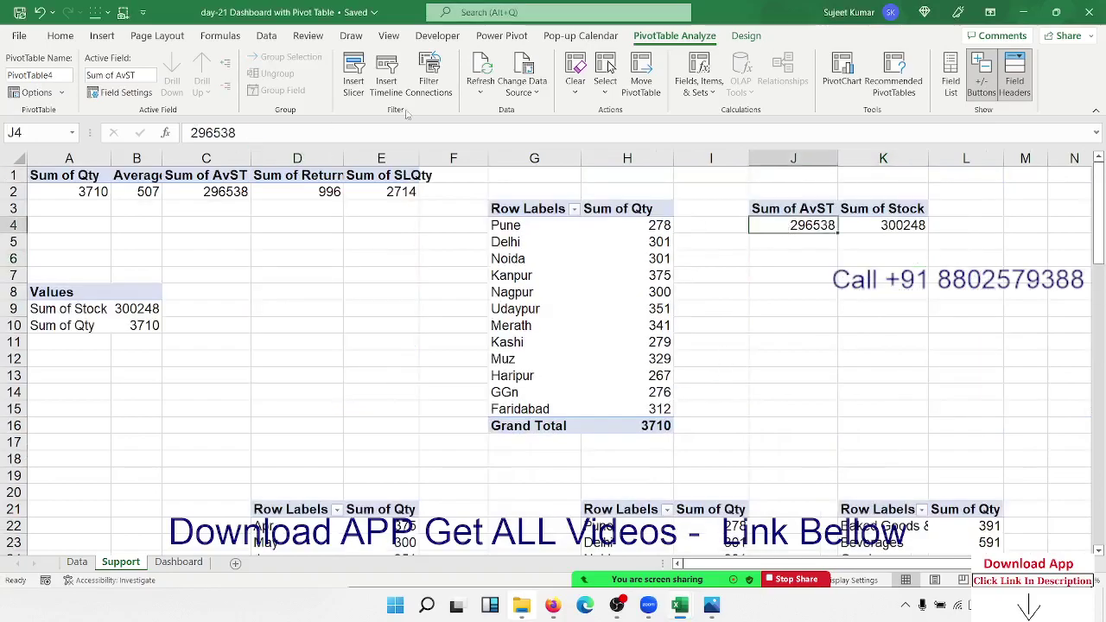
{"action": "left_click", "coordinate": [429, 79]}
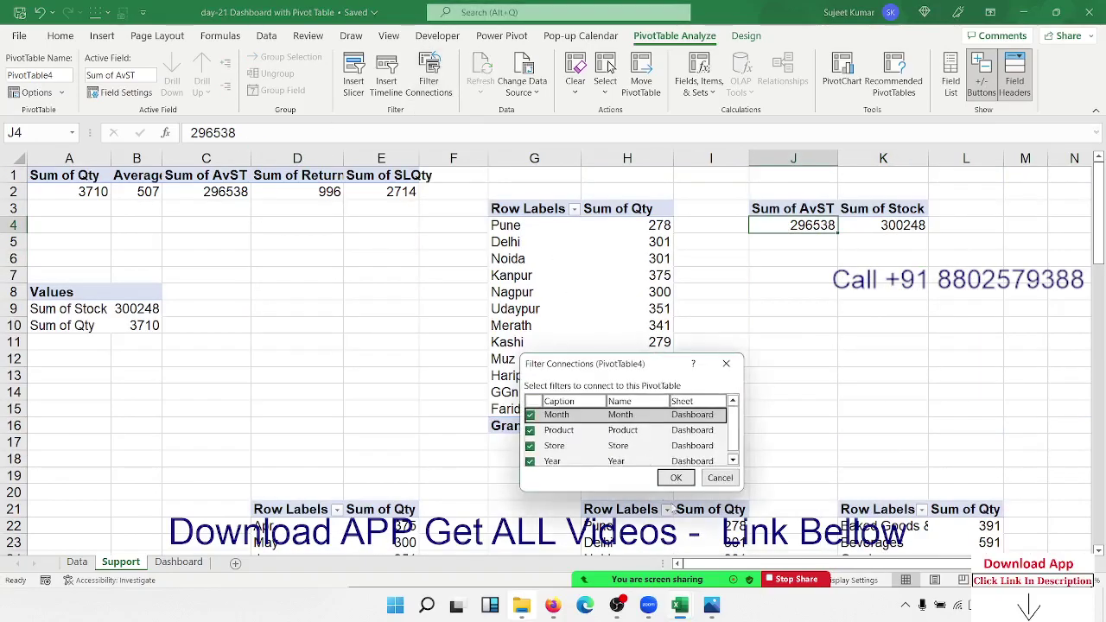
{"action": "left_click", "coordinate": [720, 478]}
{"action": "left_click", "coordinate": [230, 341]}
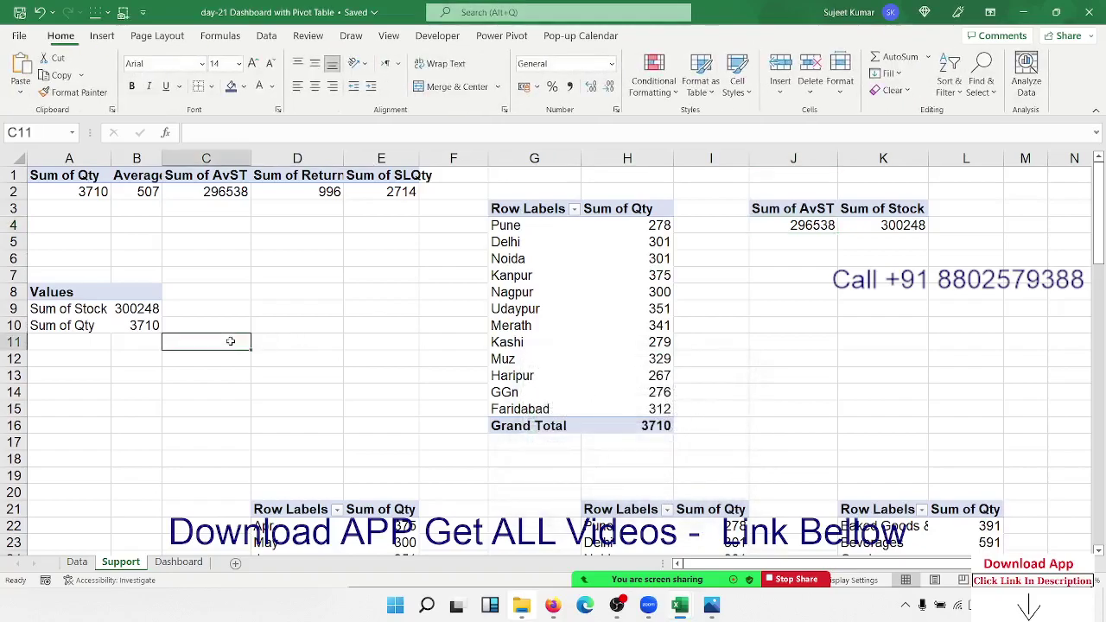
{"action": "key", "text": "Left"}
{"action": "key", "text": "Left"}
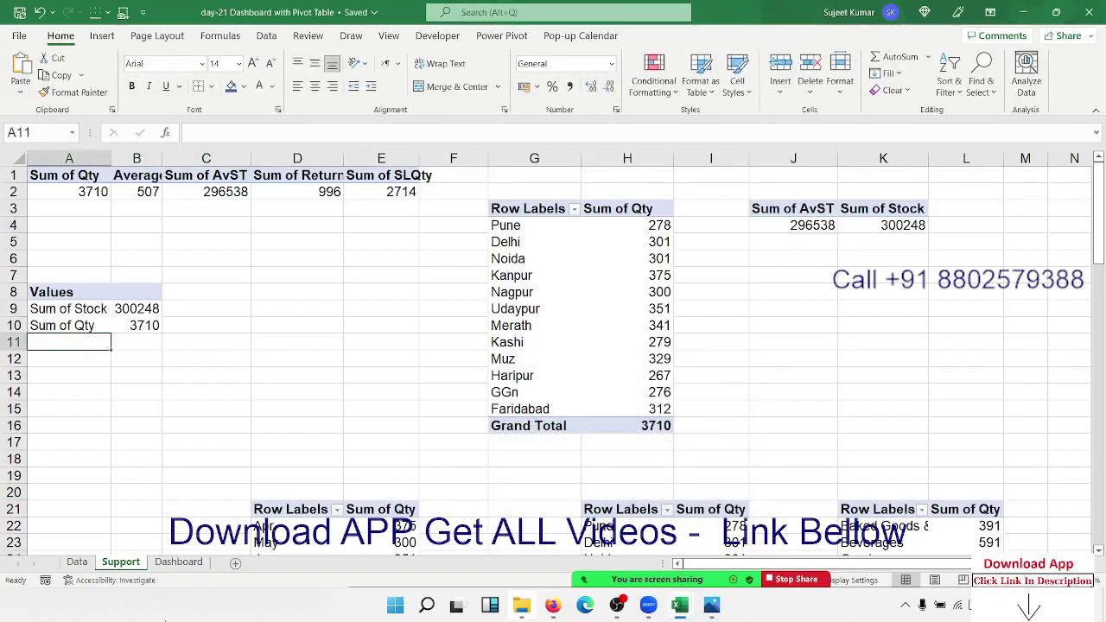
On the Dashboard sheet, filter by April, May, July, September and August, then clear the Month filter
{"action": "left_click", "coordinate": [179, 562]}
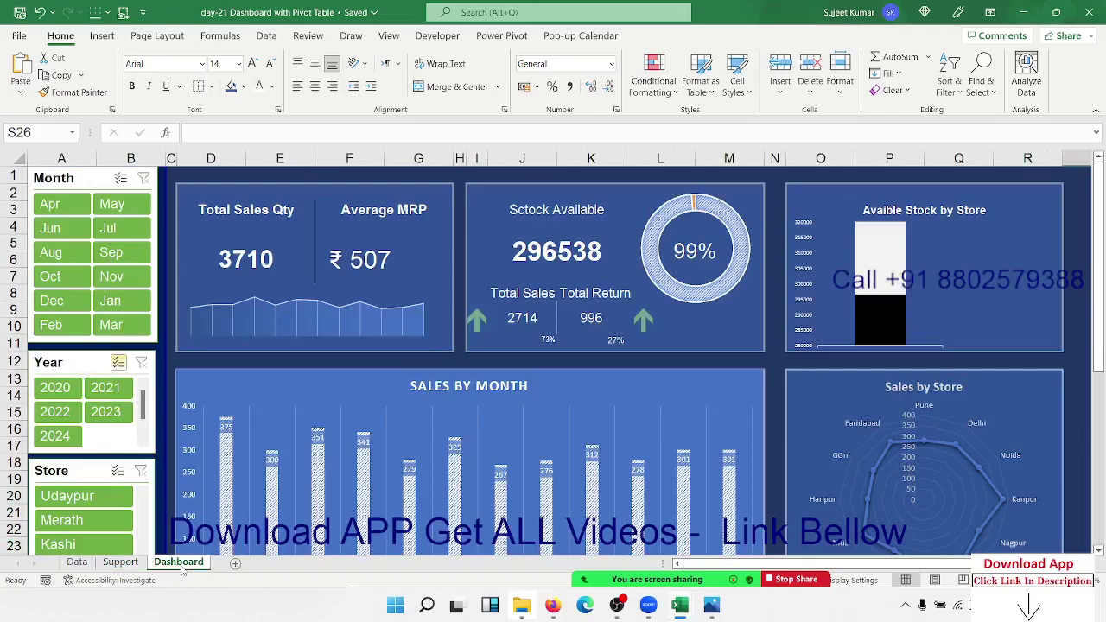
{"action": "left_click", "coordinate": [53, 206]}
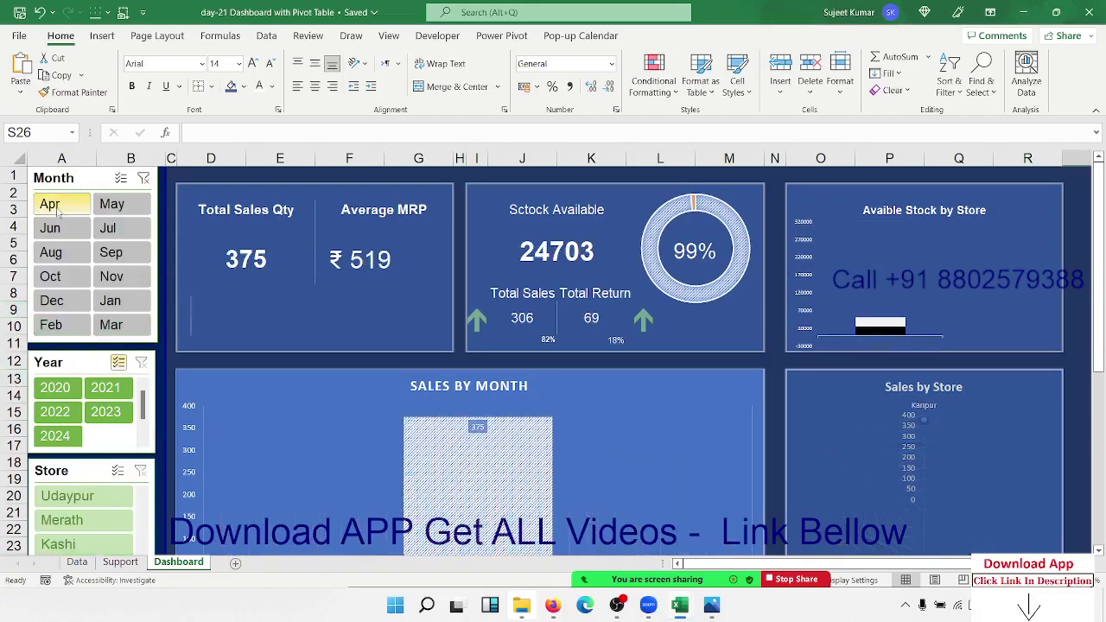
{"action": "left_click", "coordinate": [111, 205]}
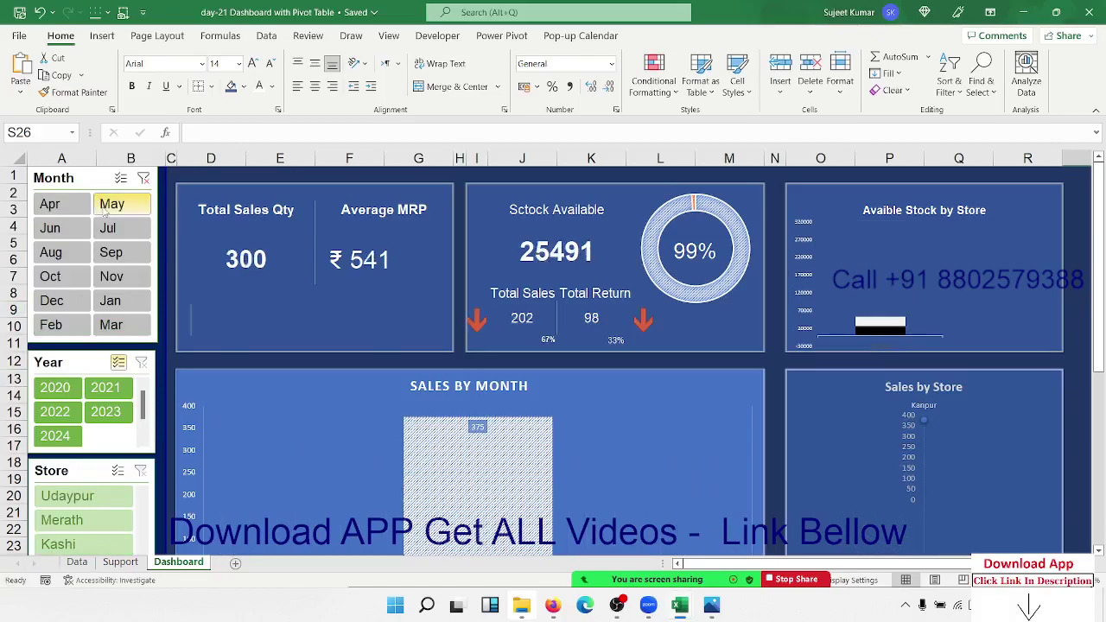
{"action": "left_click", "coordinate": [107, 228]}
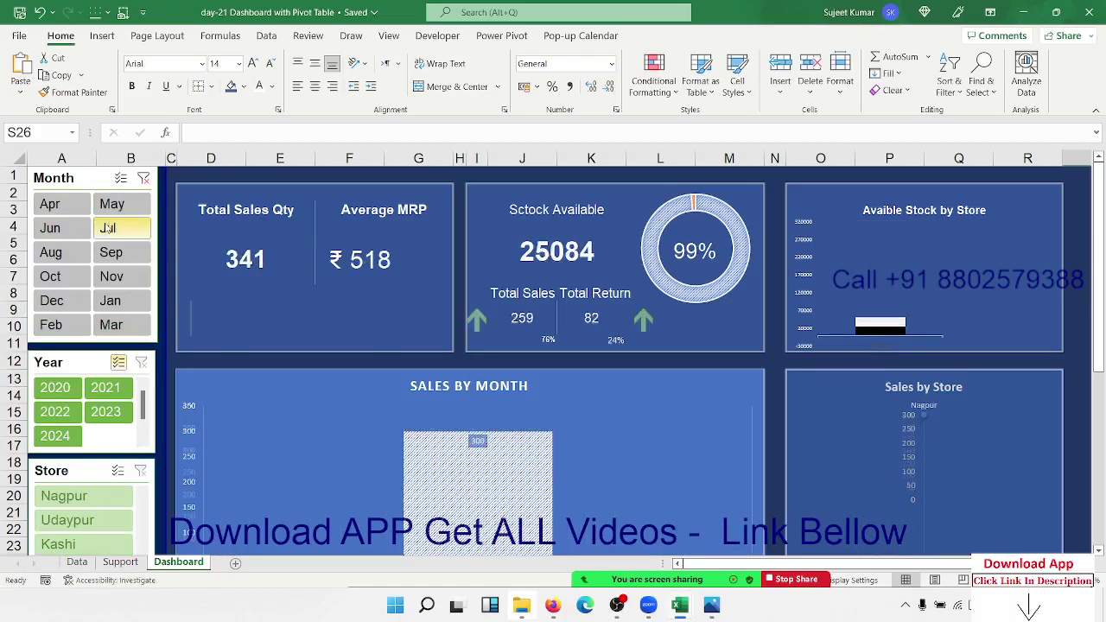
{"action": "left_click", "coordinate": [107, 247]}
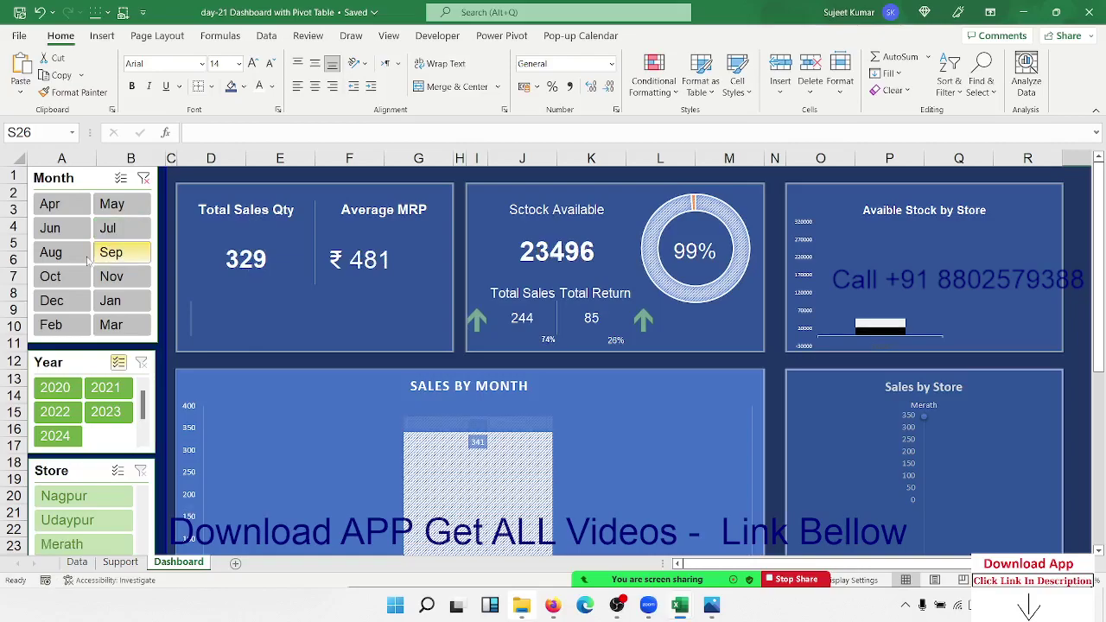
{"action": "left_click", "coordinate": [79, 262]}
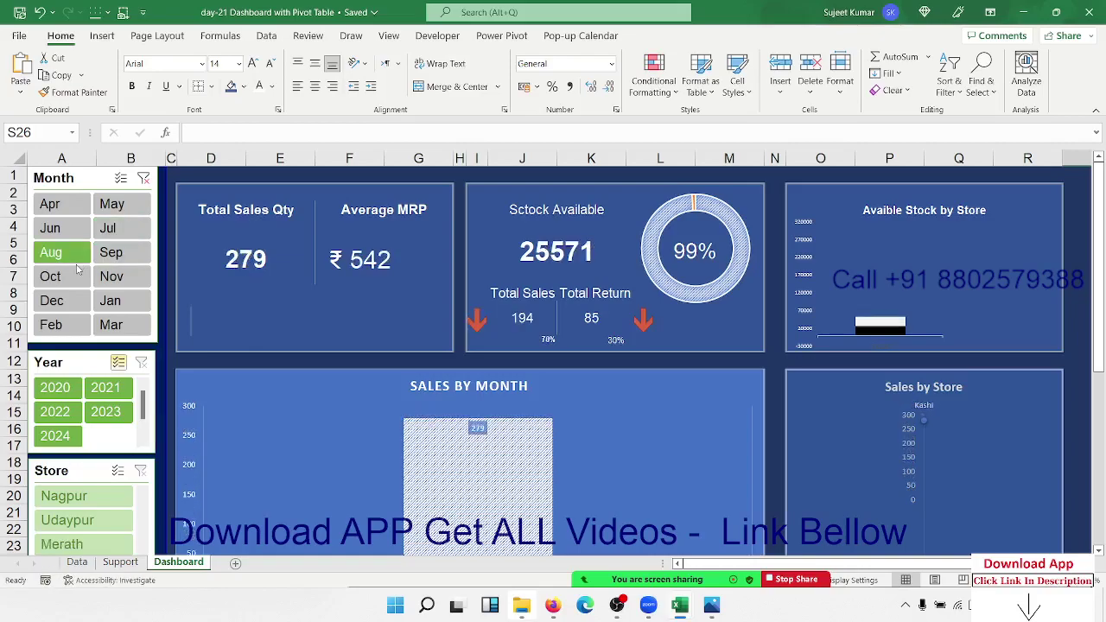
{"action": "left_click", "coordinate": [147, 178]}
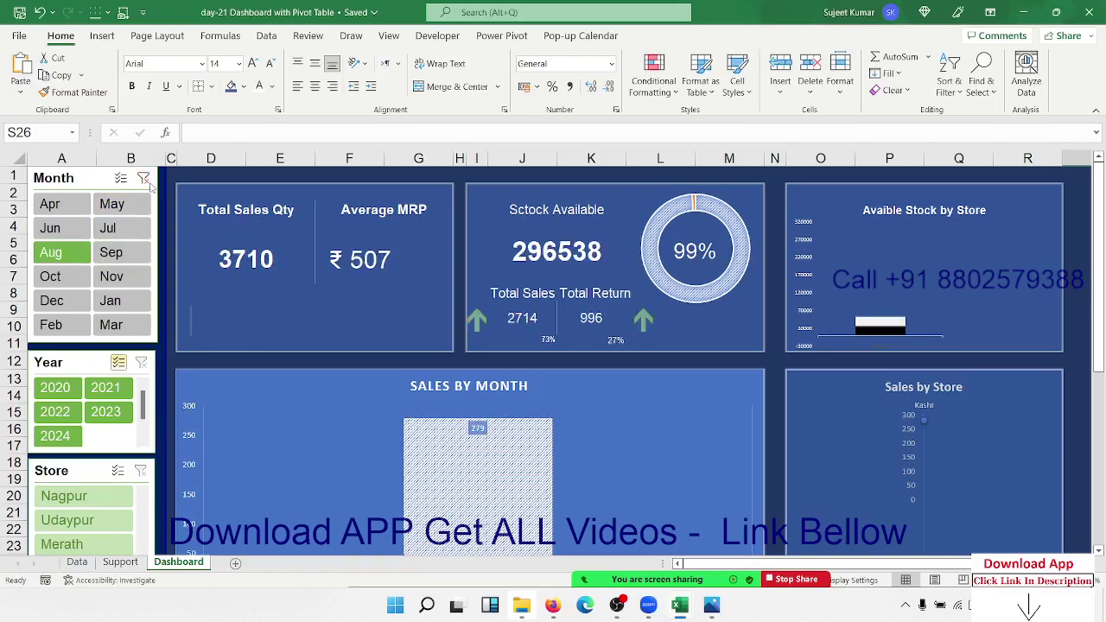
Filter the dashboard by years 2020, 2021, 2022 and later, then clear the Year filter
{"action": "left_click", "coordinate": [67, 391]}
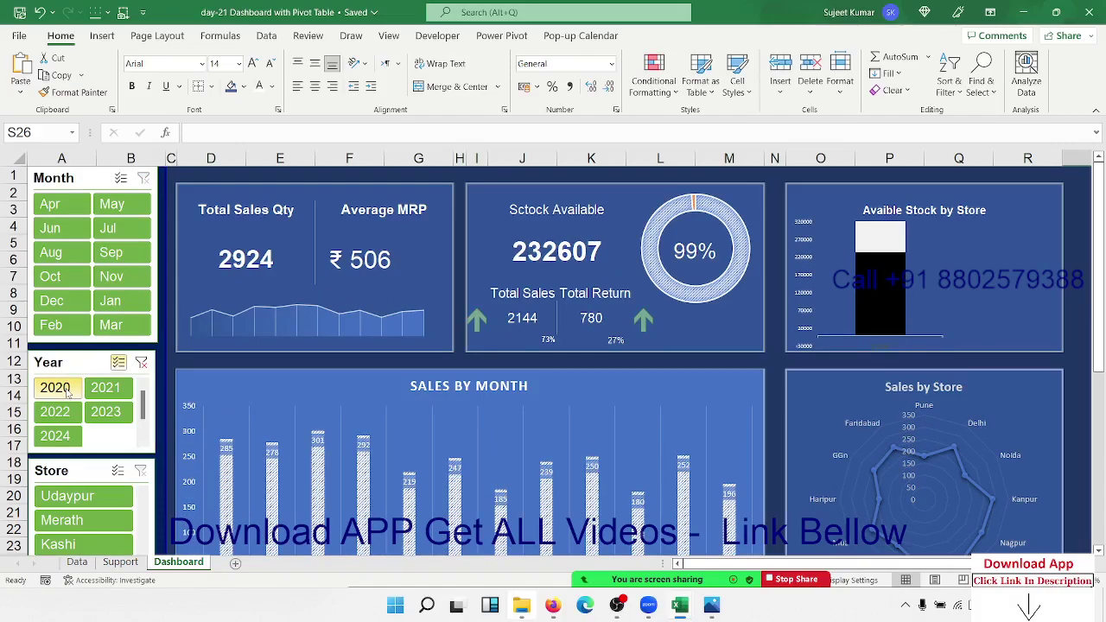
{"action": "left_click", "coordinate": [100, 390]}
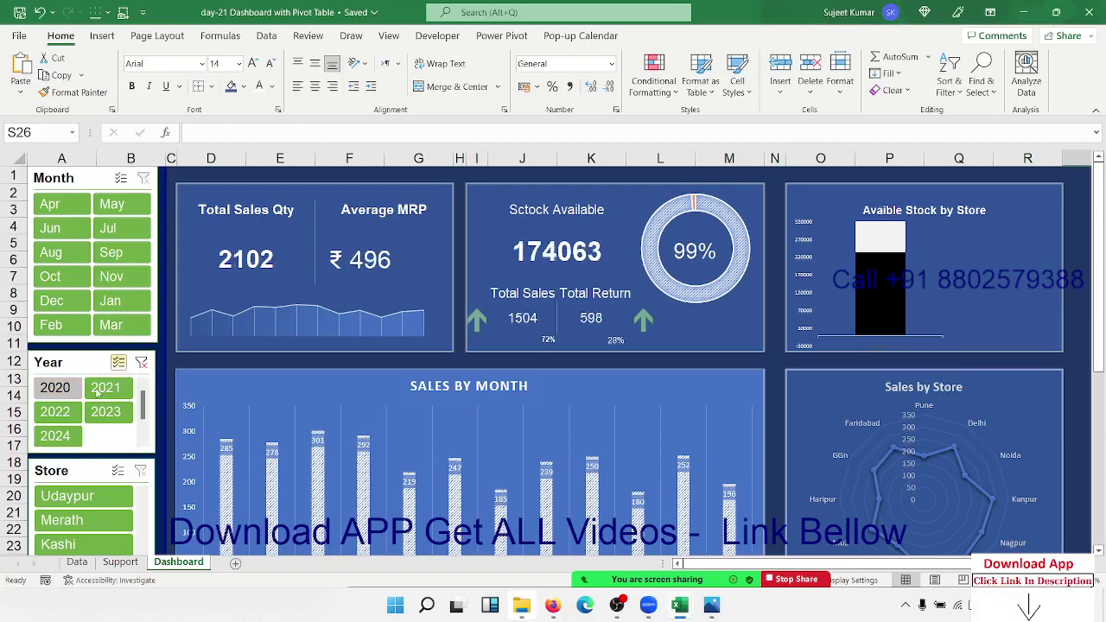
{"action": "left_click", "coordinate": [76, 414]}
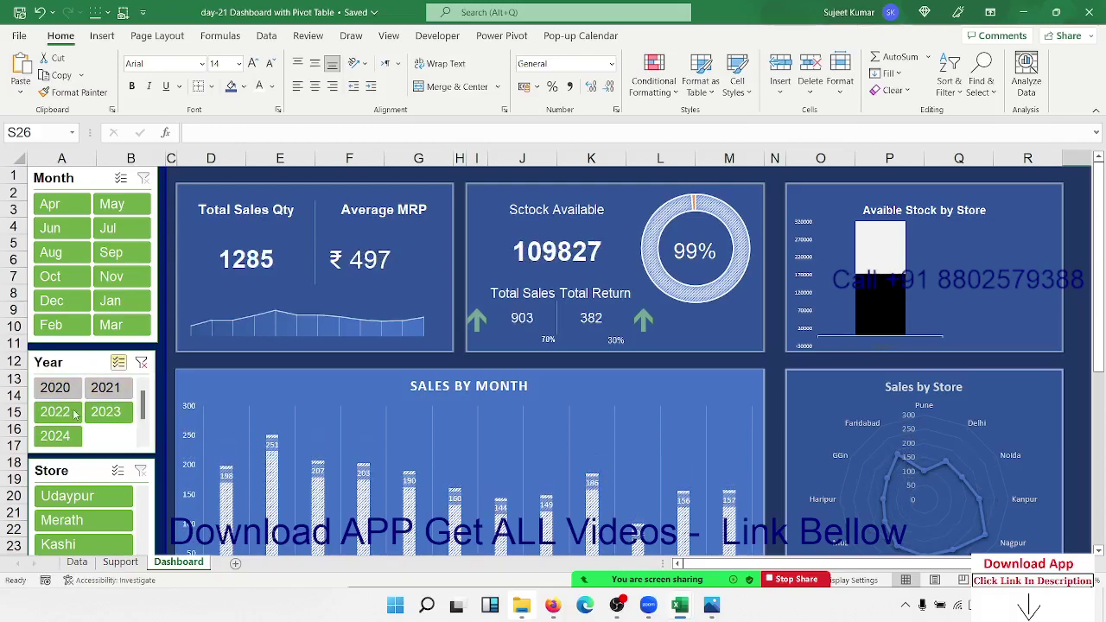
{"action": "left_click", "coordinate": [99, 411]}
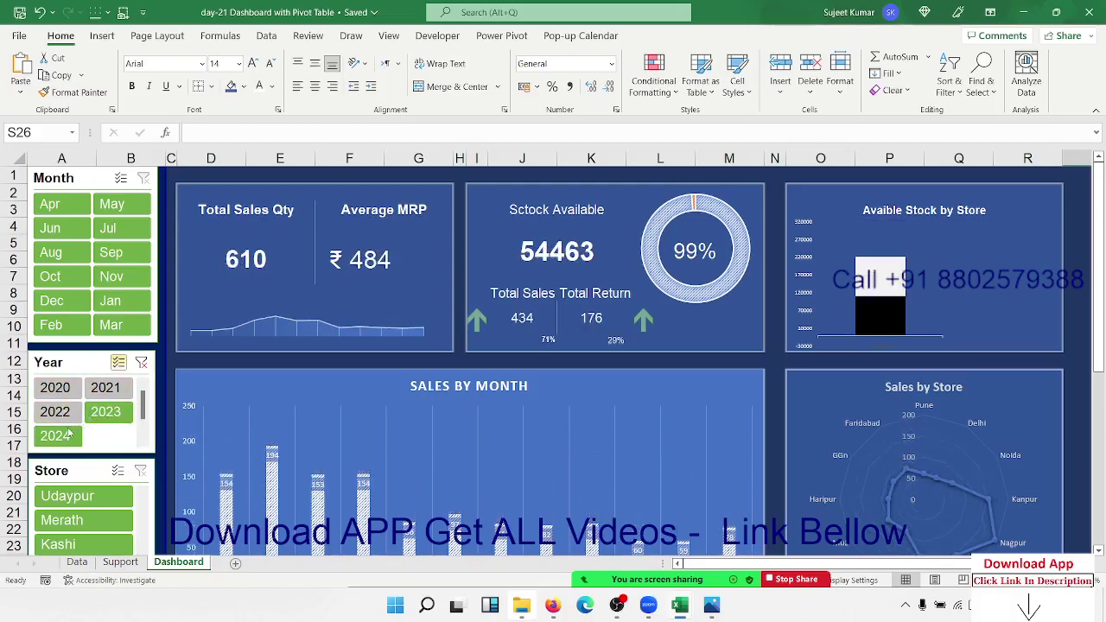
{"action": "left_click", "coordinate": [54, 436]}
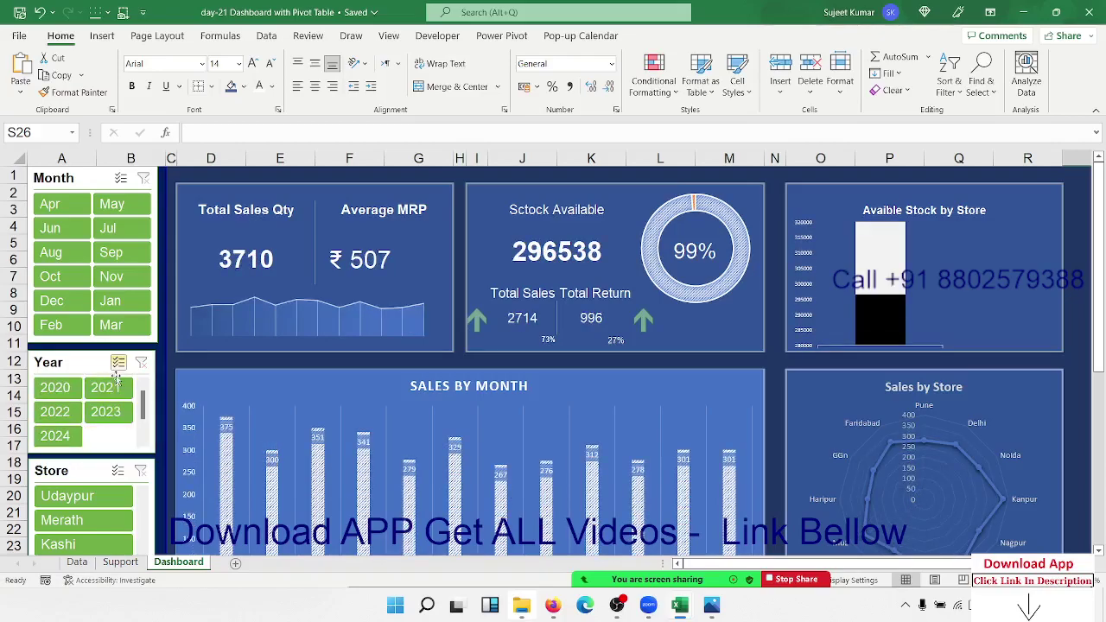
{"action": "left_click", "coordinate": [57, 436]}
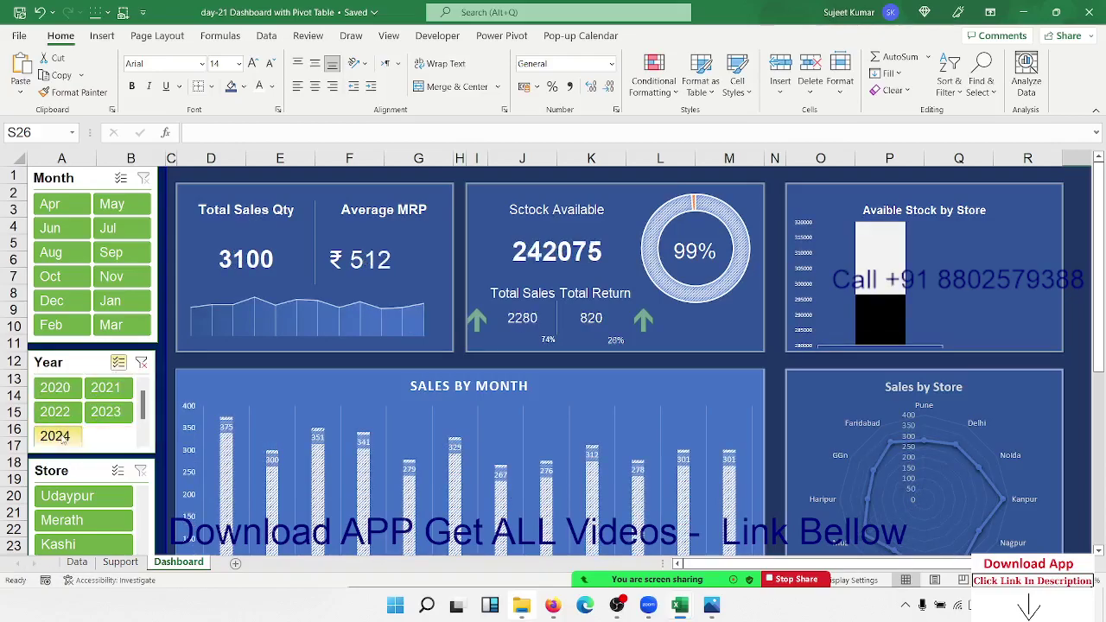
{"action": "left_click", "coordinate": [141, 364]}
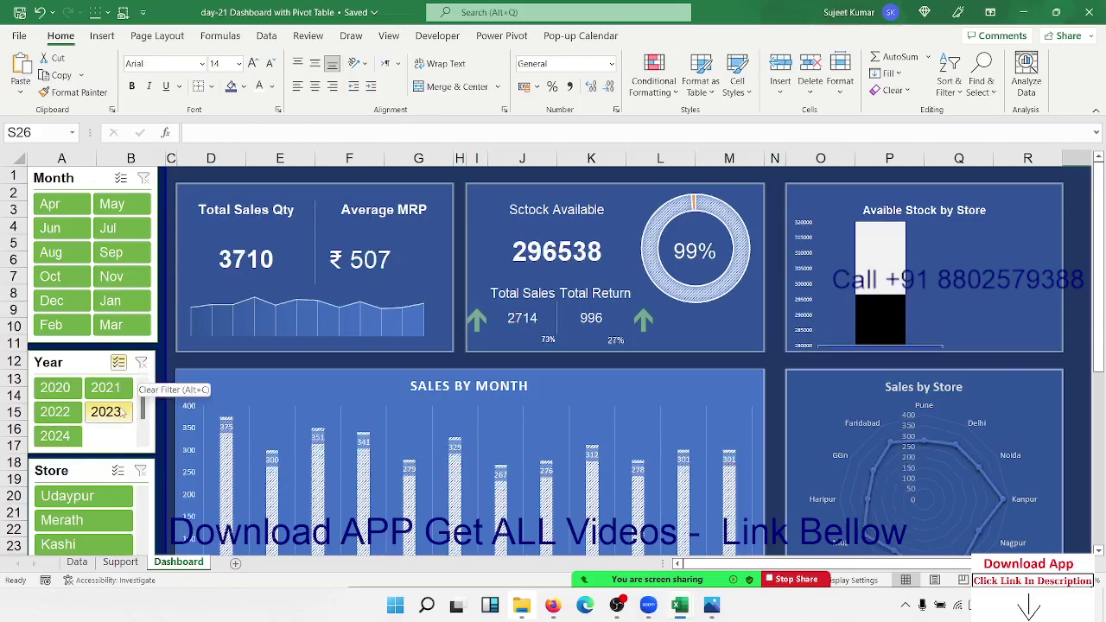
{"action": "scroll", "coordinate": [122, 413], "scroll_direction": "down", "scroll_amount": 5}
{"action": "scroll", "coordinate": [122, 413], "scroll_direction": "down", "scroll_amount": 2}
{"action": "scroll", "coordinate": [122, 413], "scroll_direction": "down", "scroll_amount": 3}
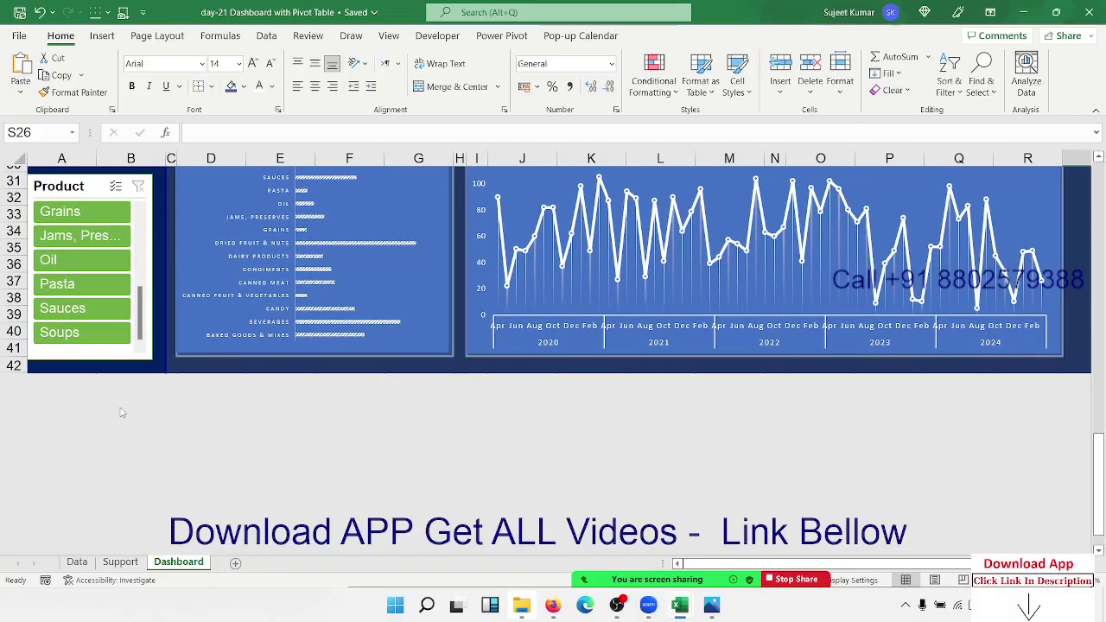
{"action": "scroll", "coordinate": [121, 413], "scroll_direction": "up", "scroll_amount": 10}
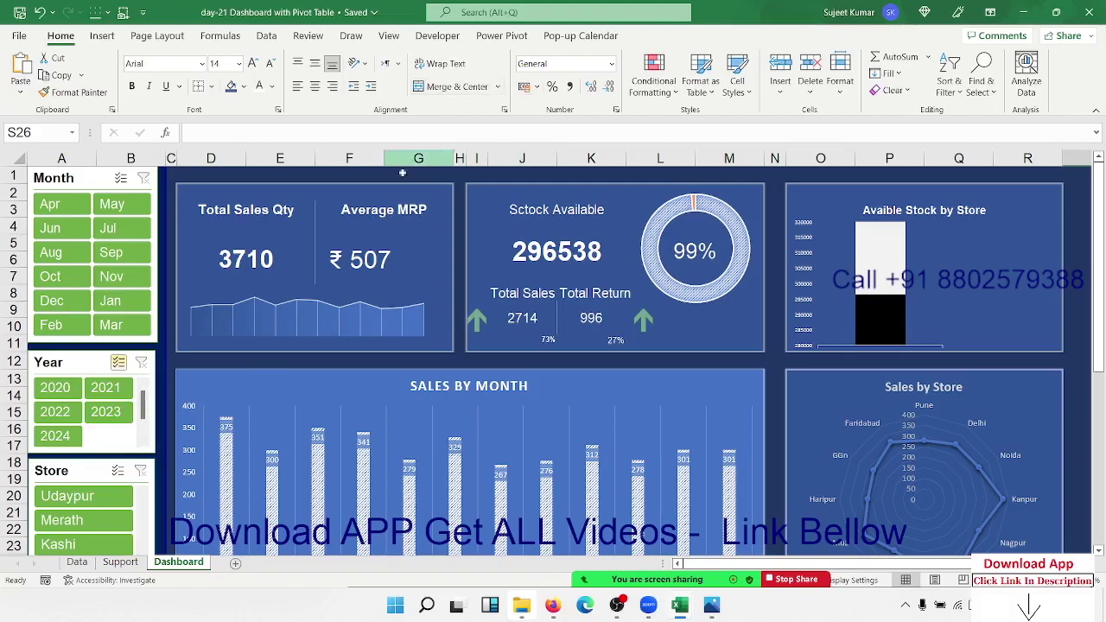
{"action": "left_click", "coordinate": [443, 188]}
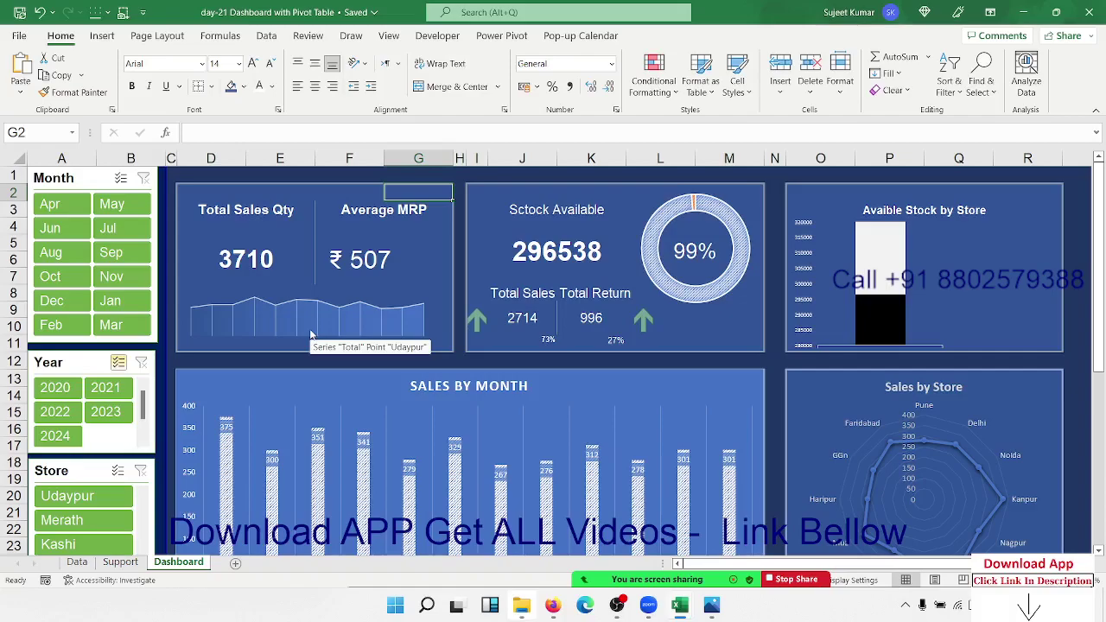
{"action": "mouse_move", "coordinate": [742, 8]}
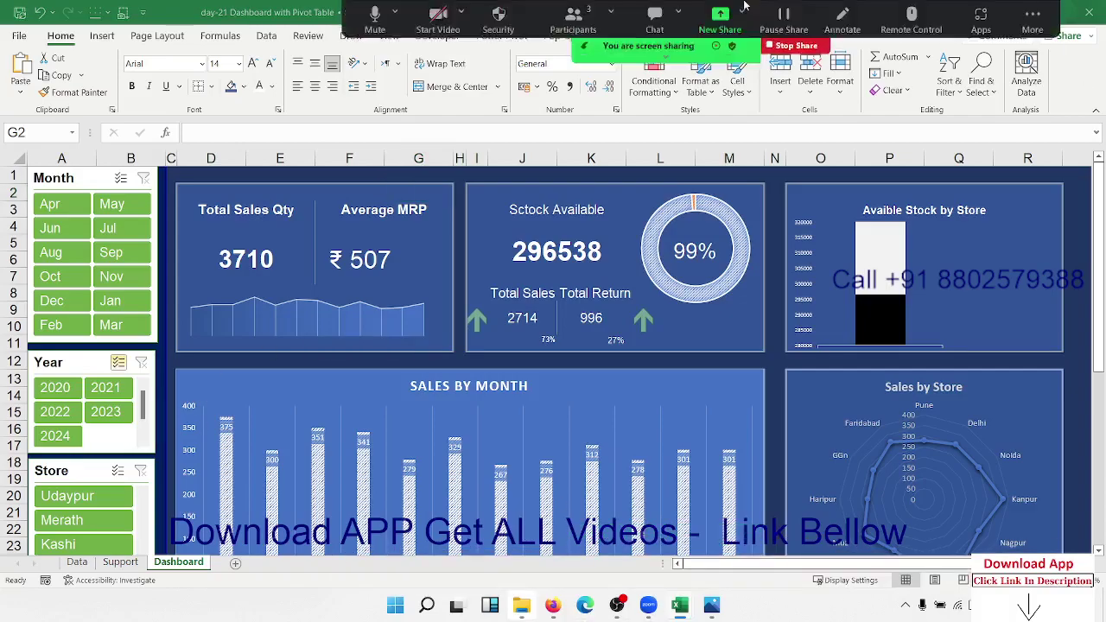
{"action": "left_click", "coordinate": [1035, 22]}
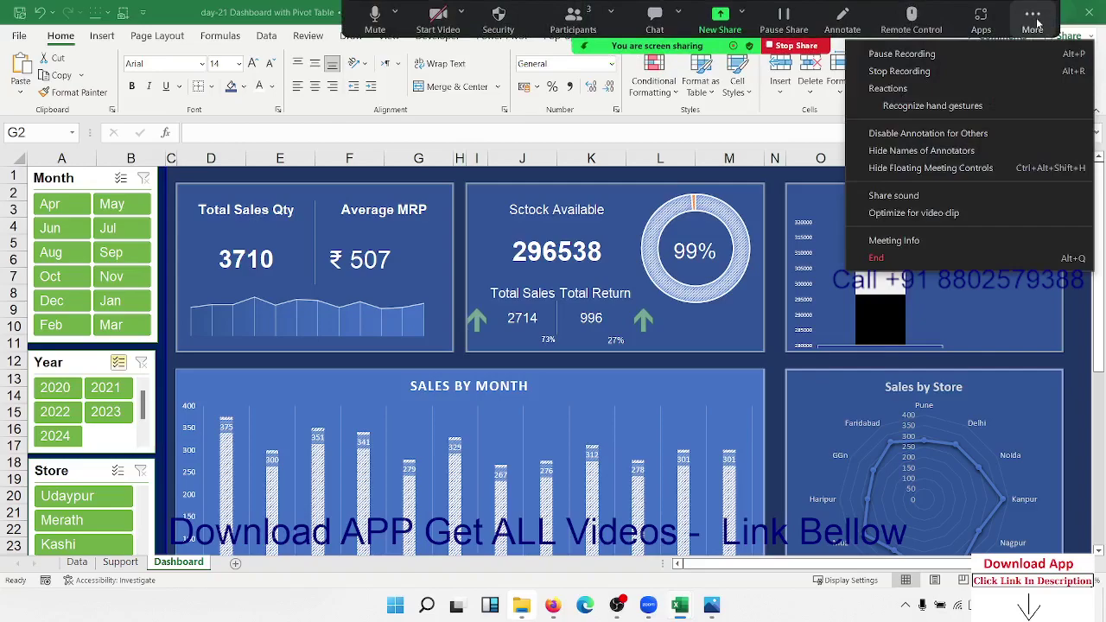
{"action": "left_click", "coordinate": [506, 410]}
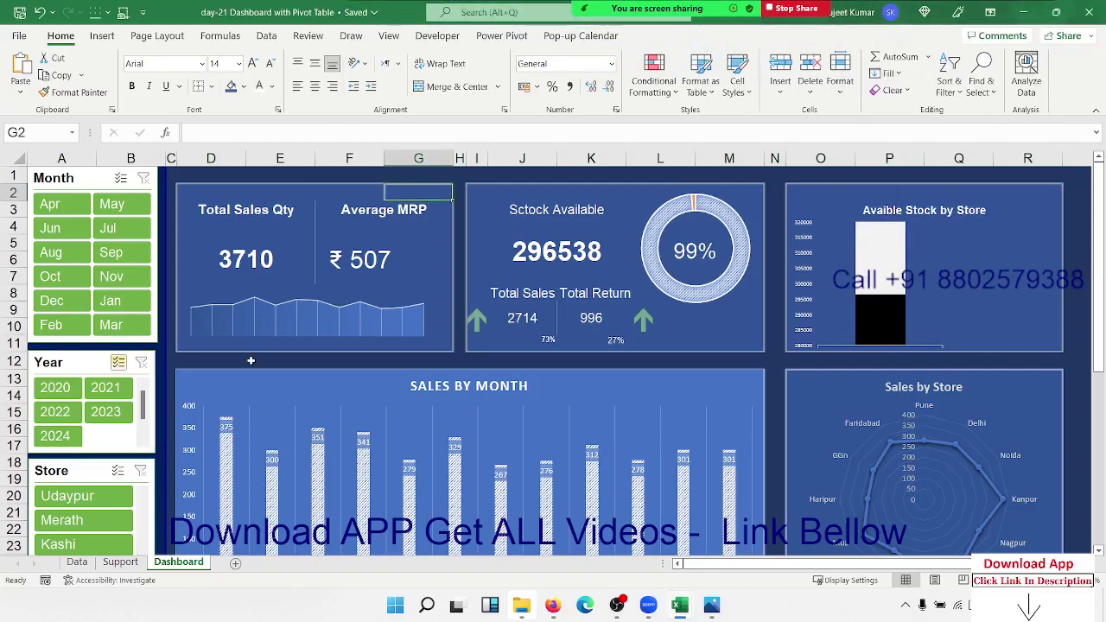
{"action": "left_click", "coordinate": [250, 361]}
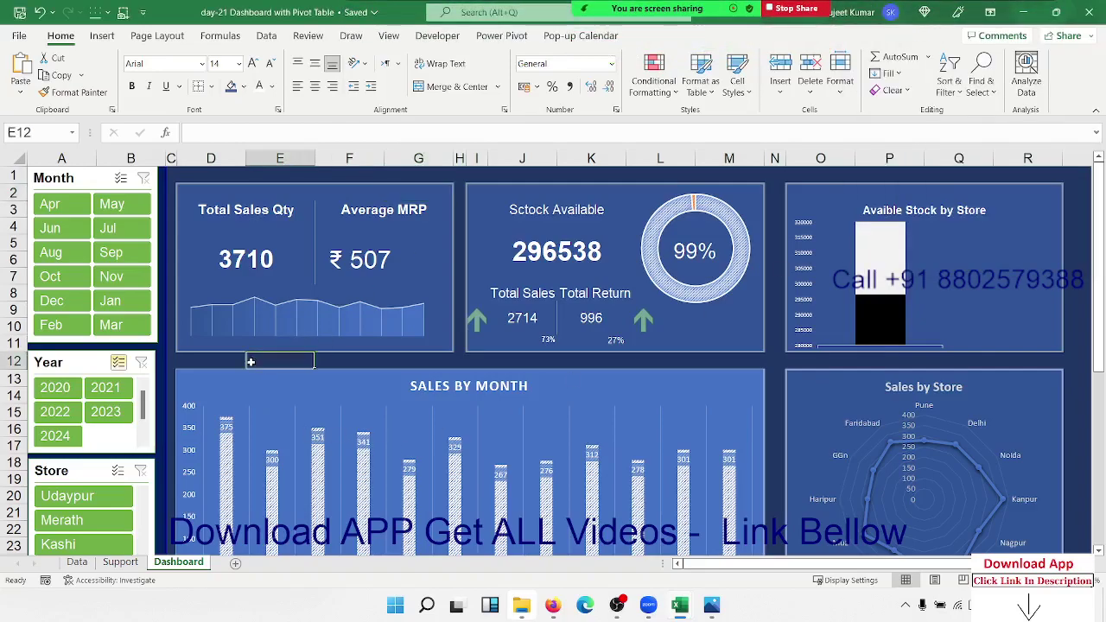